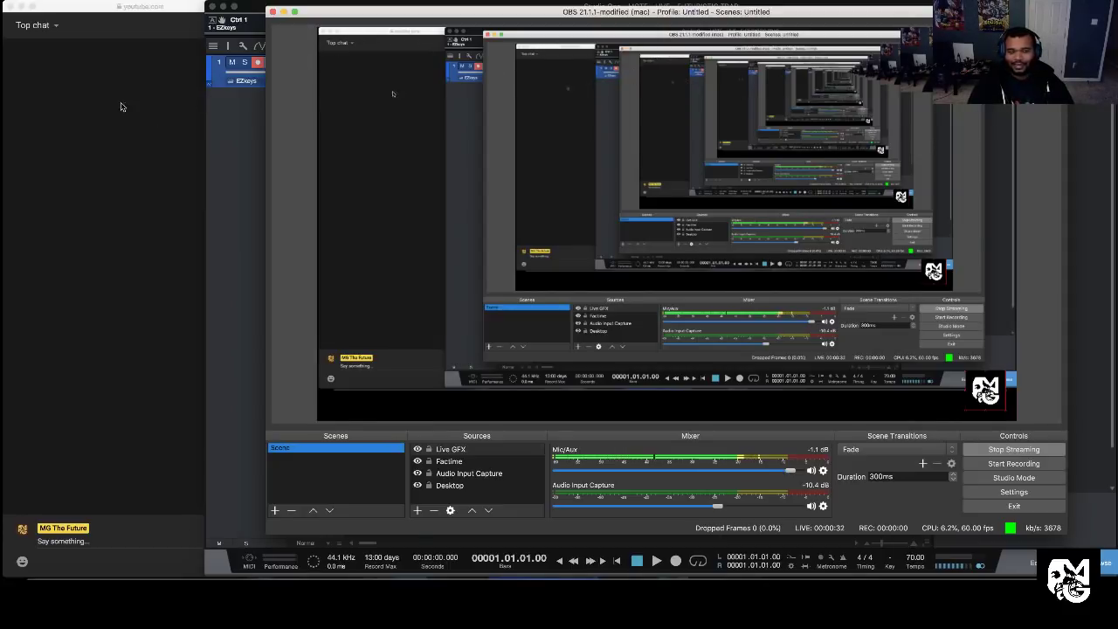
Step: Switch the stream chat from Top chat to Live chat and minimize the OBS window
click(54, 29)
click(57, 29)
click(63, 79)
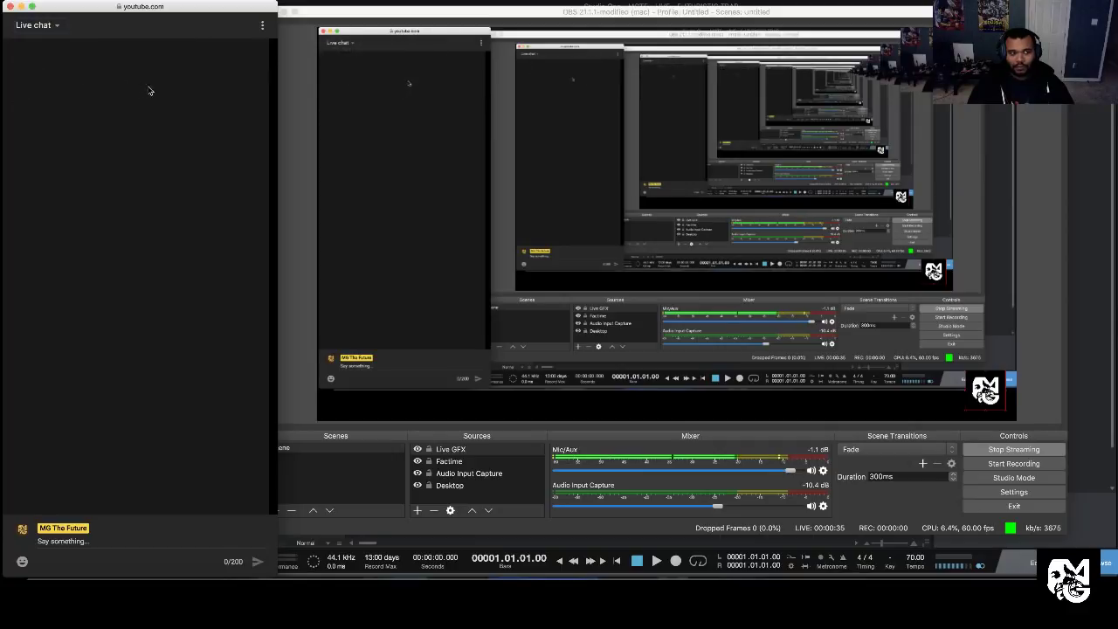
click(495, 15)
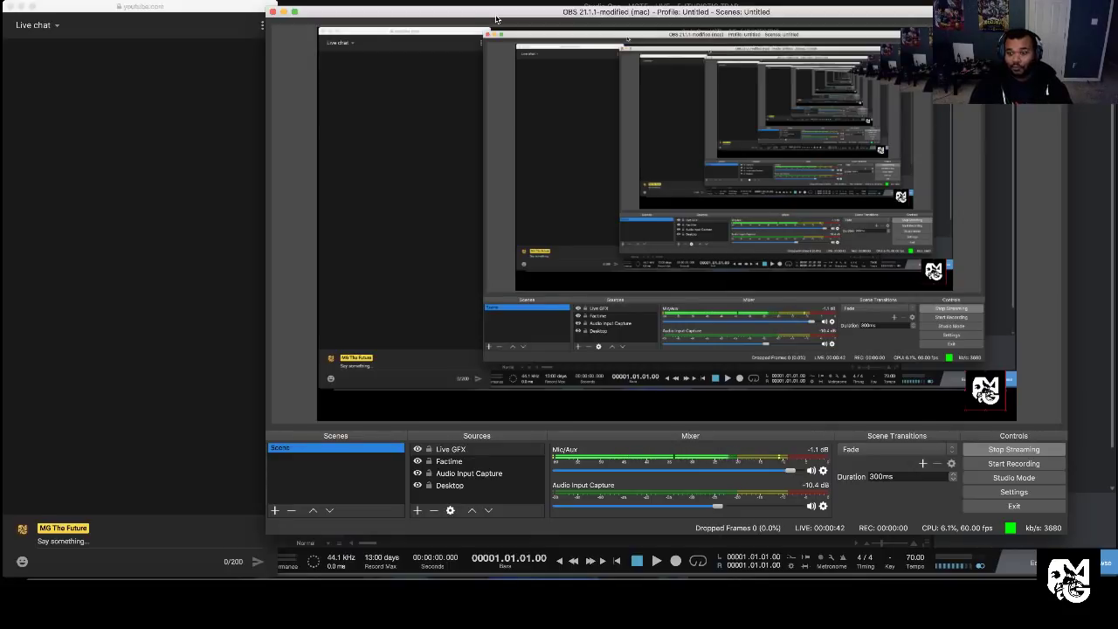
click(284, 12)
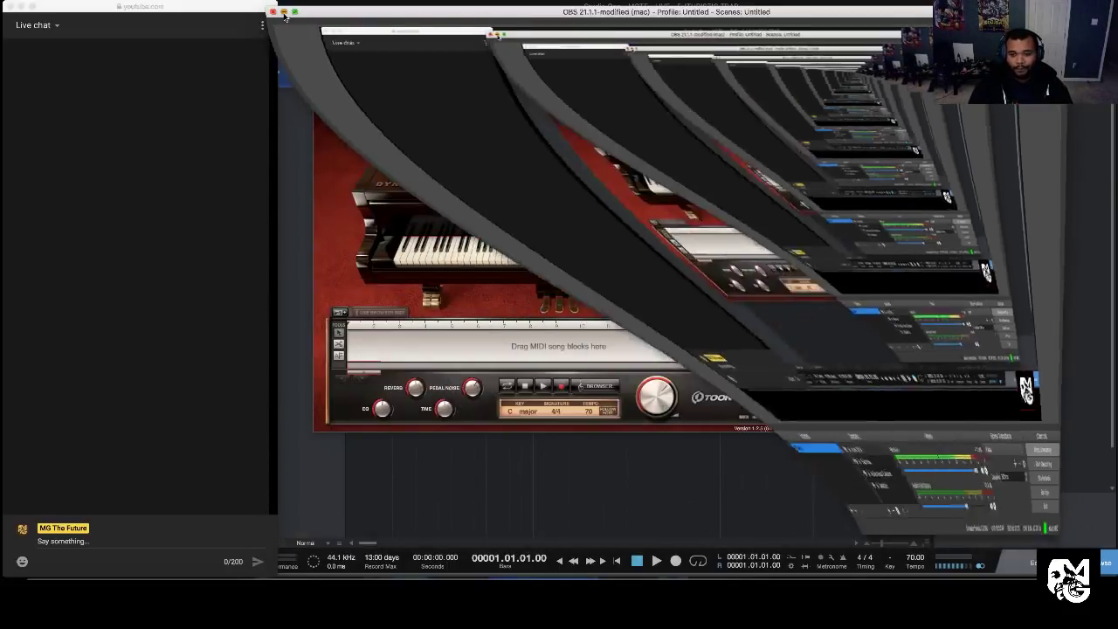
Step: Switch to Safari, reload the YouTube channel page to check the live stream listing, and put the browser window away
click(844, 575)
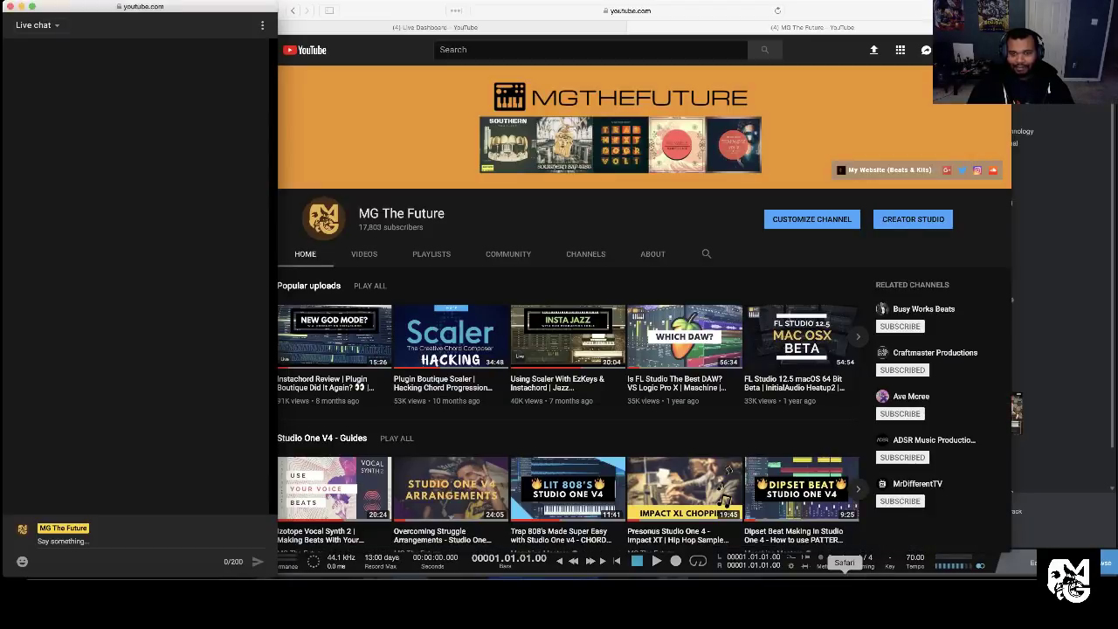
click(776, 10)
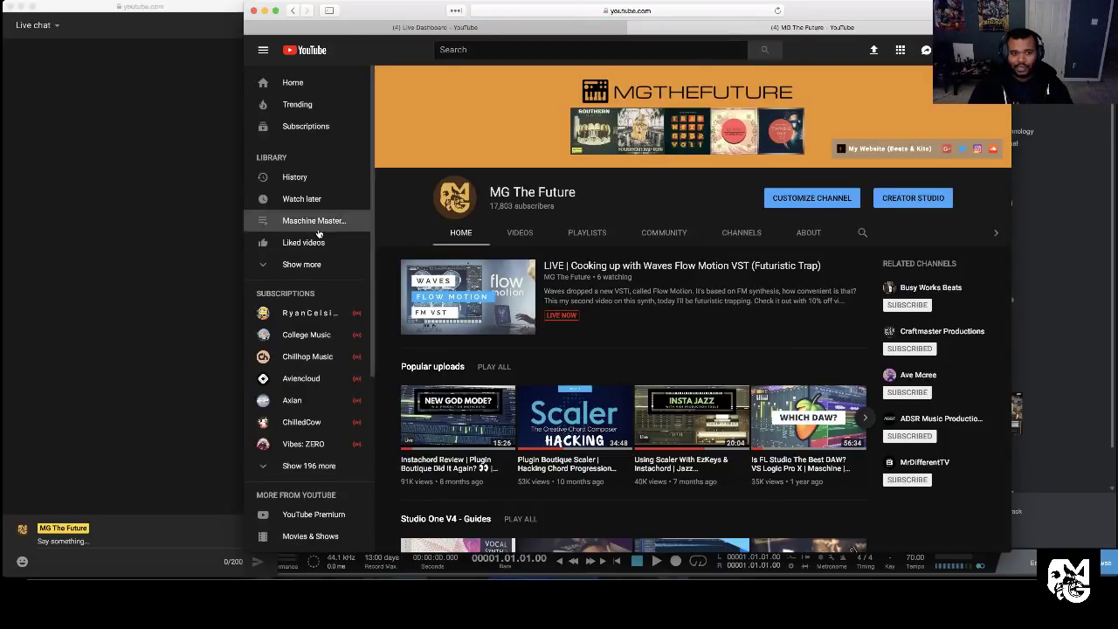
click(263, 50)
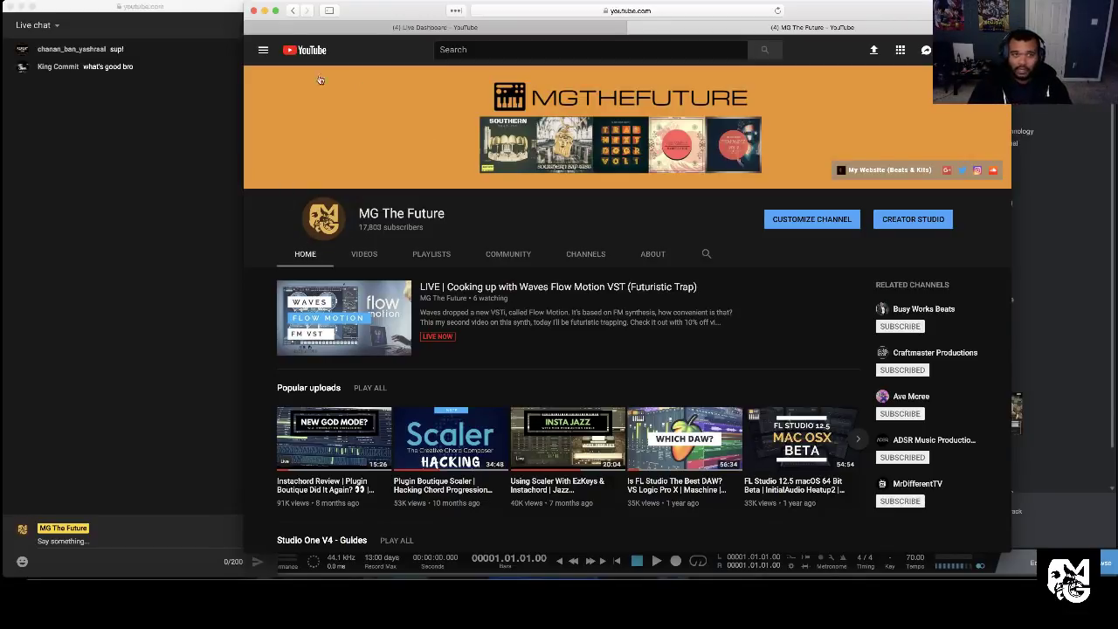
click(265, 11)
Step: Move the EZkeys window aside and add Flow Motion Stereo from the Waves instruments on a new track, closing its editor
drag(526, 58, 597, 78)
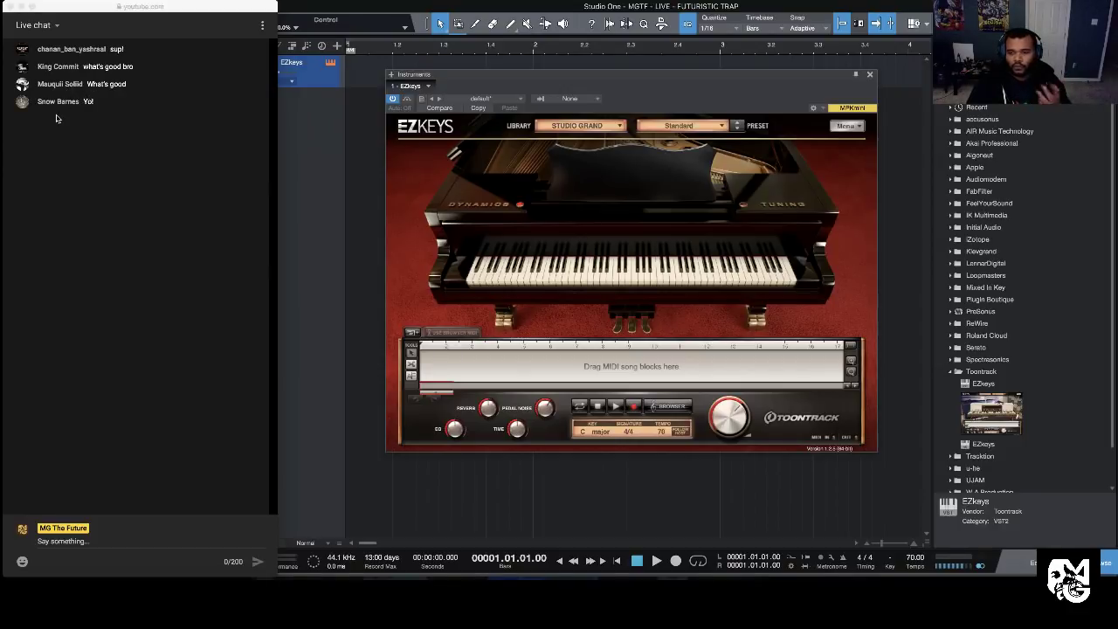
click(950, 371)
click(950, 431)
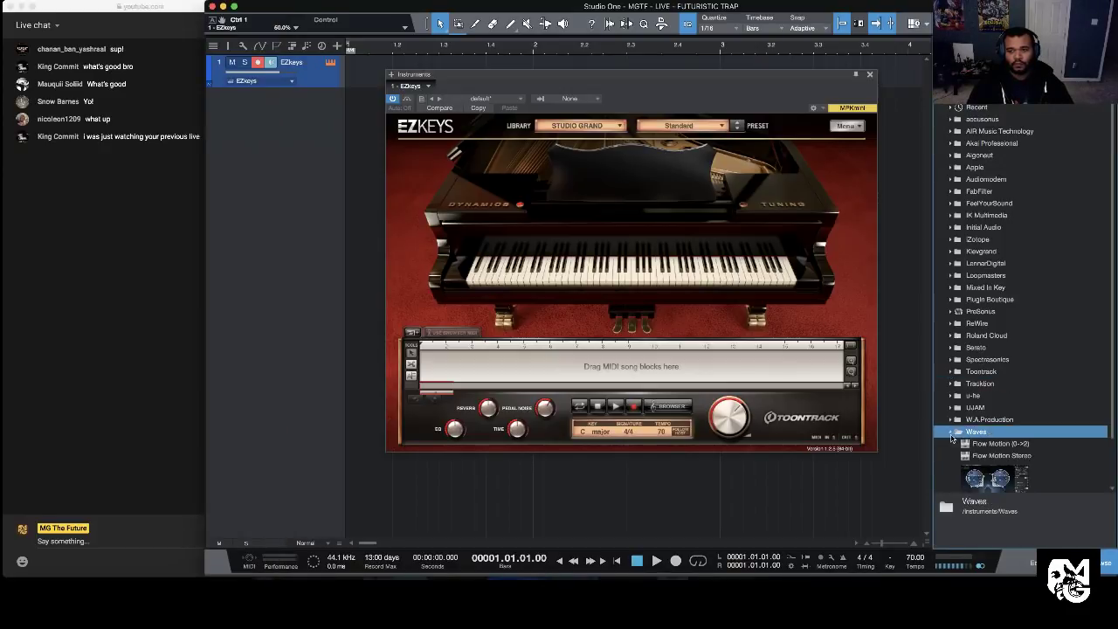
scroll(1017, 408, down, 2)
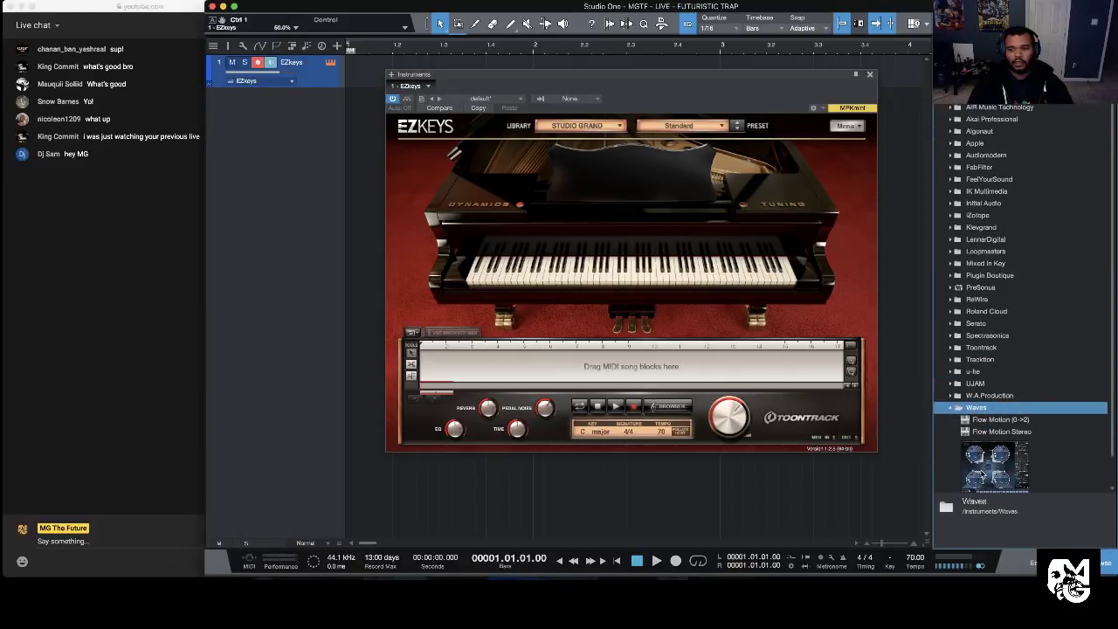
drag(987, 471, 242, 260)
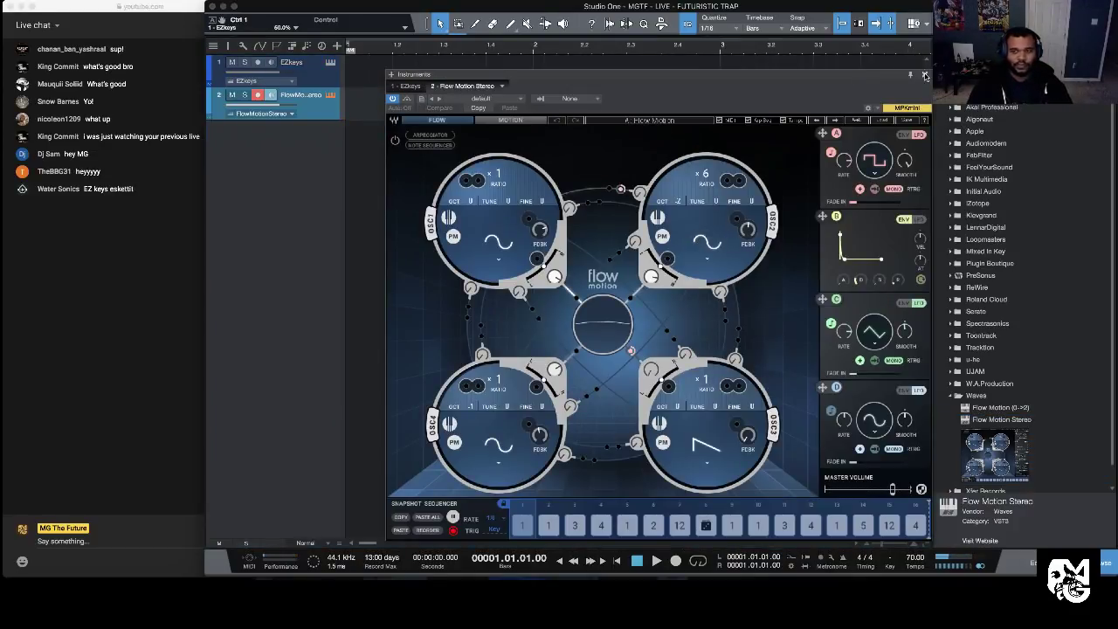
click(924, 74)
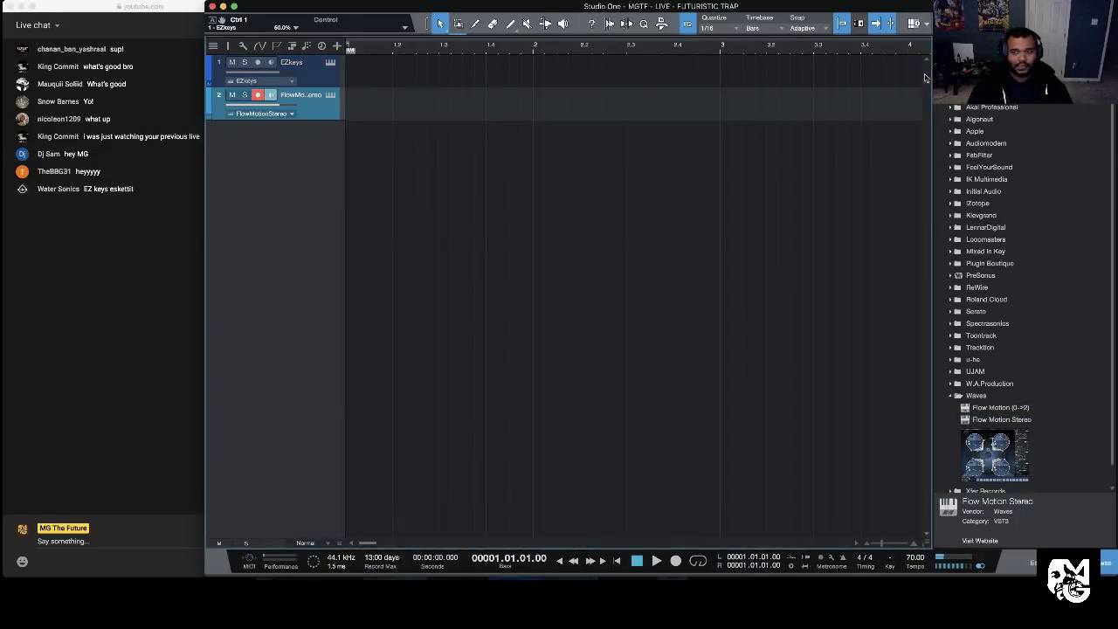
Step: Reopen the EZkeys editor, arm its track, and record a short chord with the plug-in's own recorder
click(331, 63)
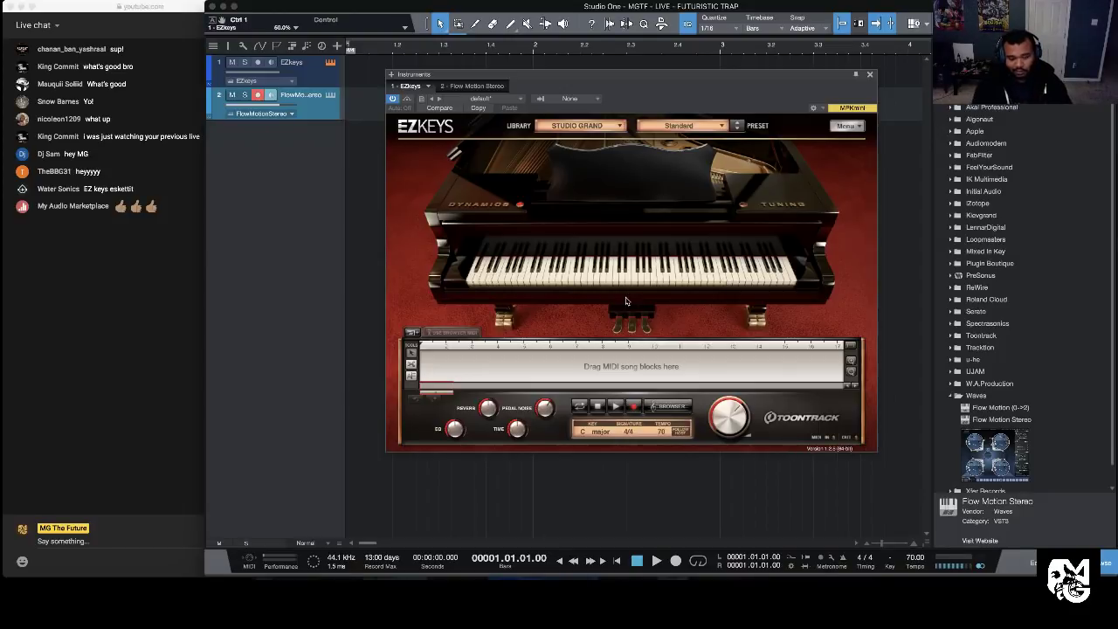
click(257, 63)
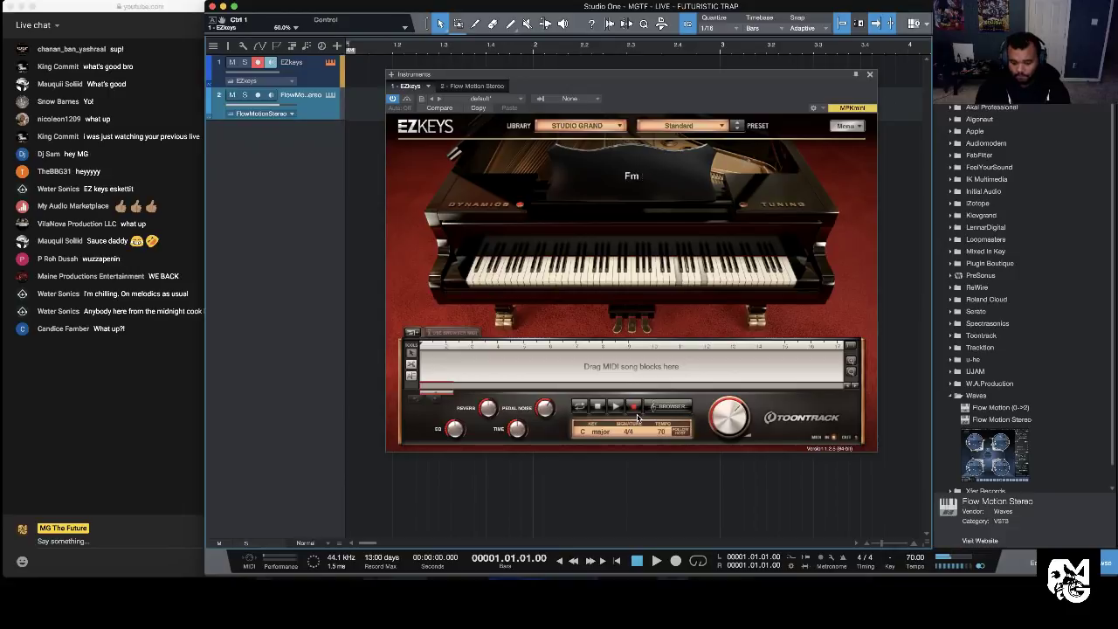
click(636, 409)
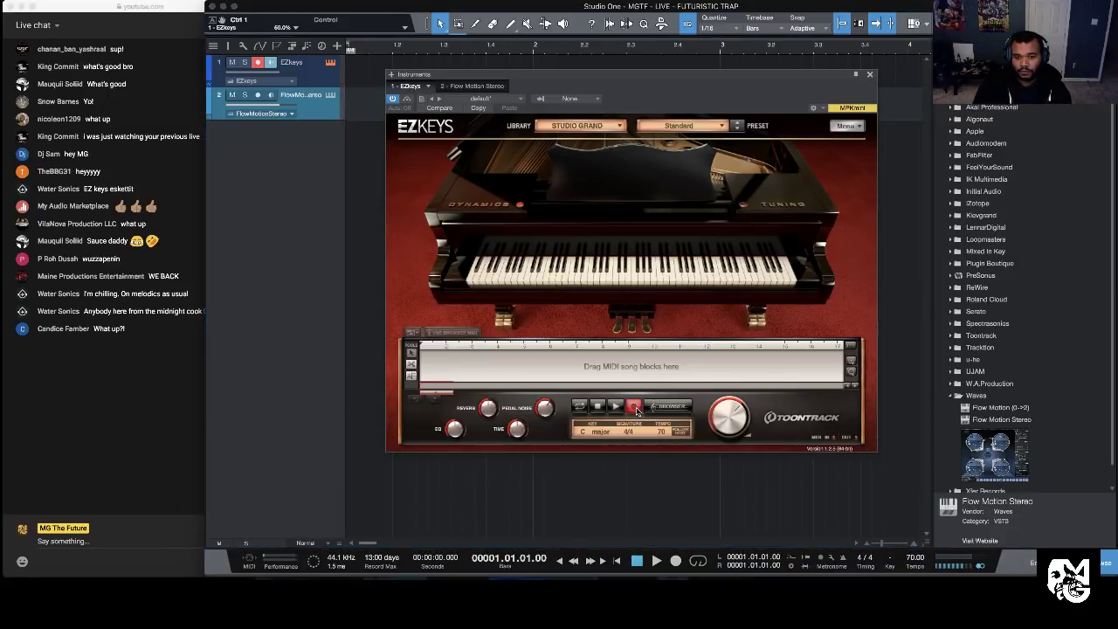
click(616, 407)
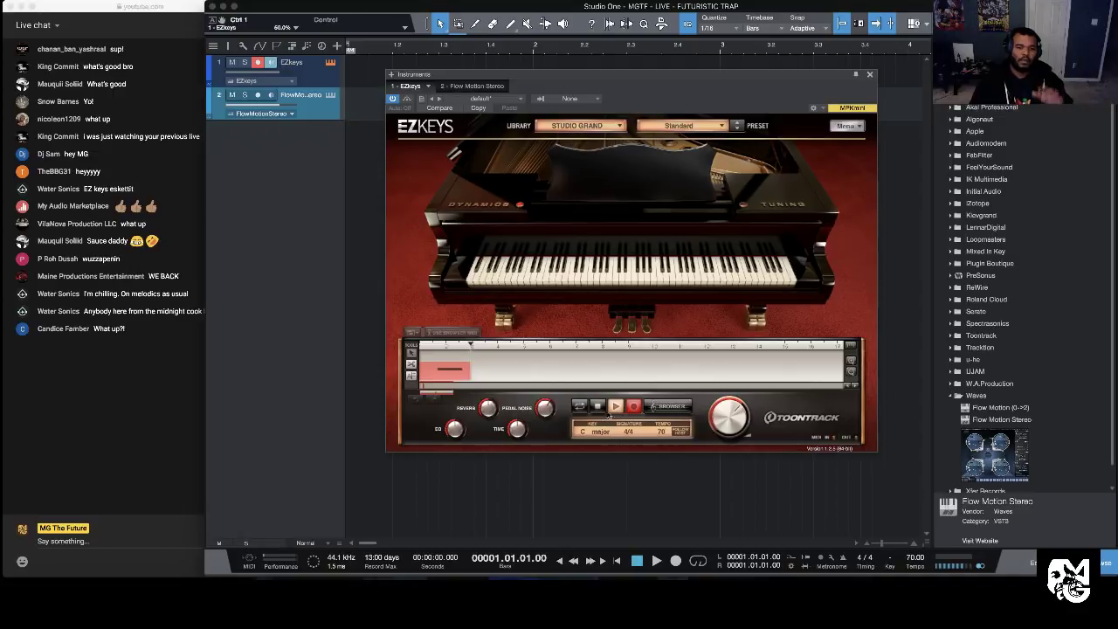
click(597, 407)
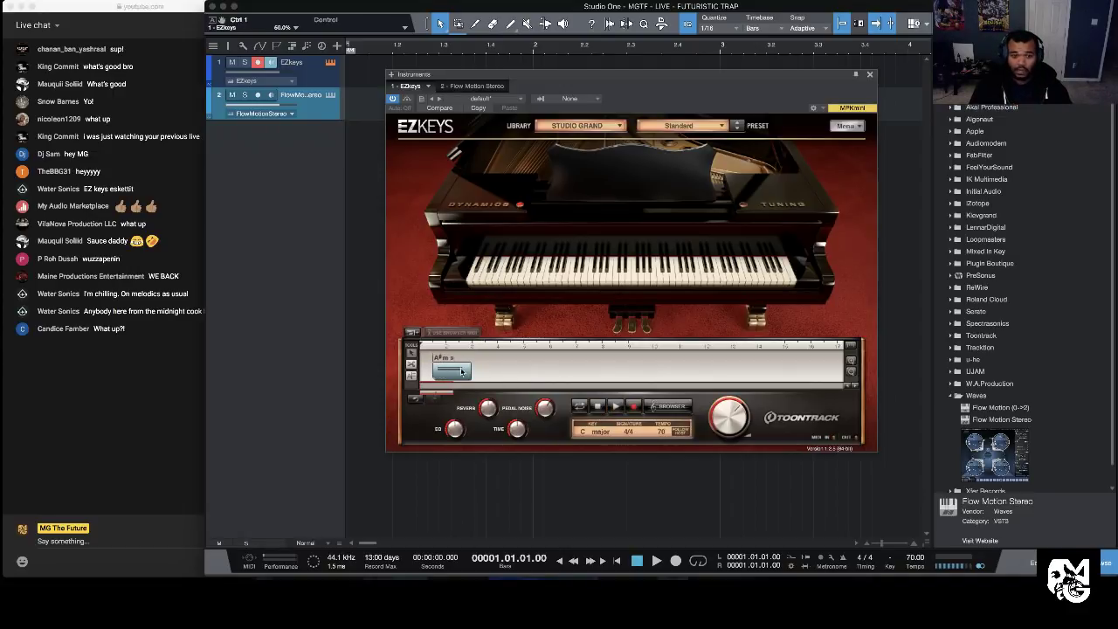
Step: Split the recorded EZkeys block just before the chord's notes begin and remove the empty leading piece
click(851, 363)
click(851, 363)
click(852, 363)
click(851, 363)
click(852, 363)
click(852, 364)
click(851, 364)
click(851, 364)
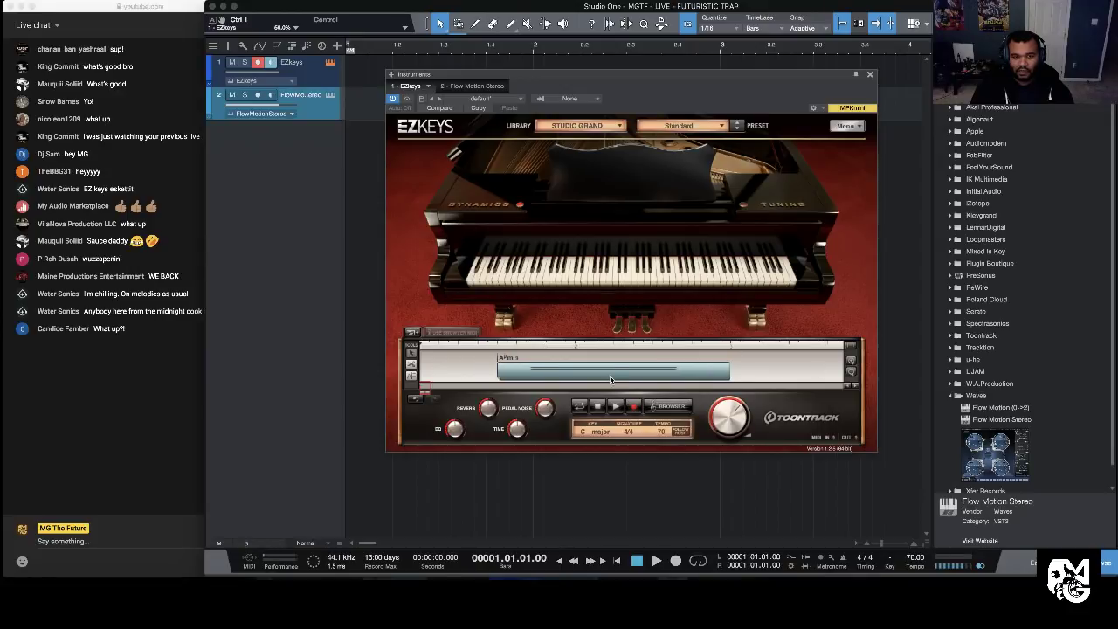
click(411, 363)
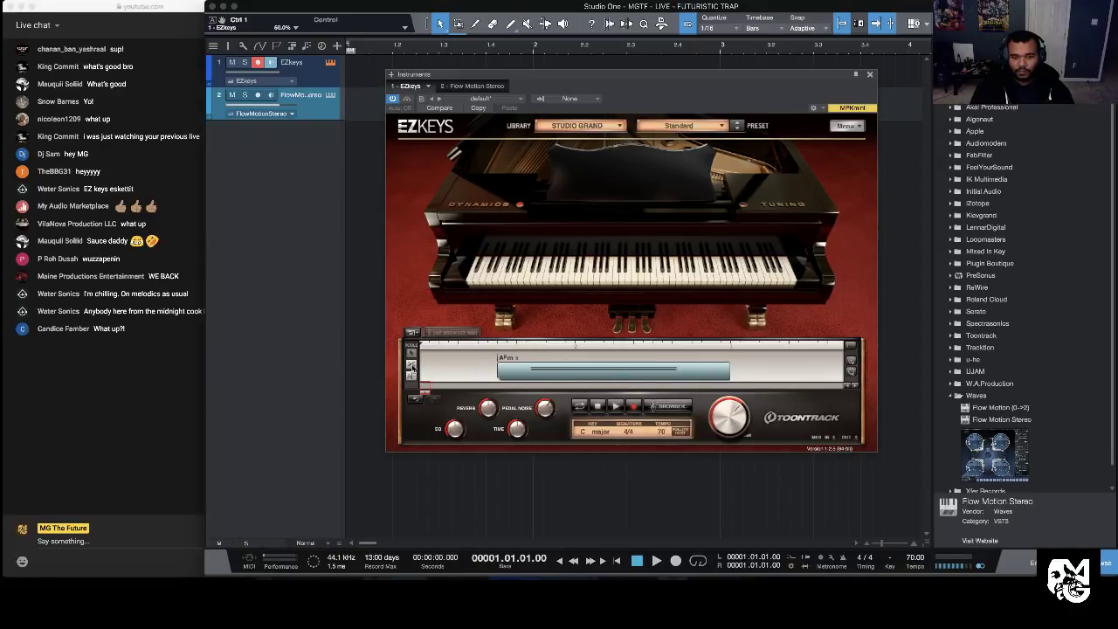
click(537, 370)
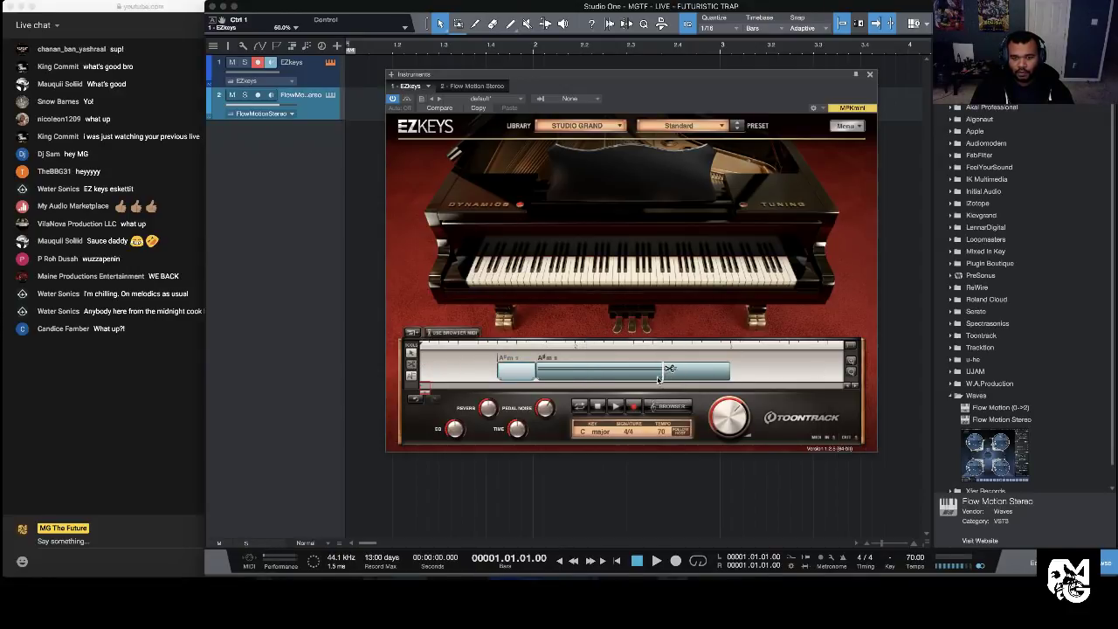
click(409, 350)
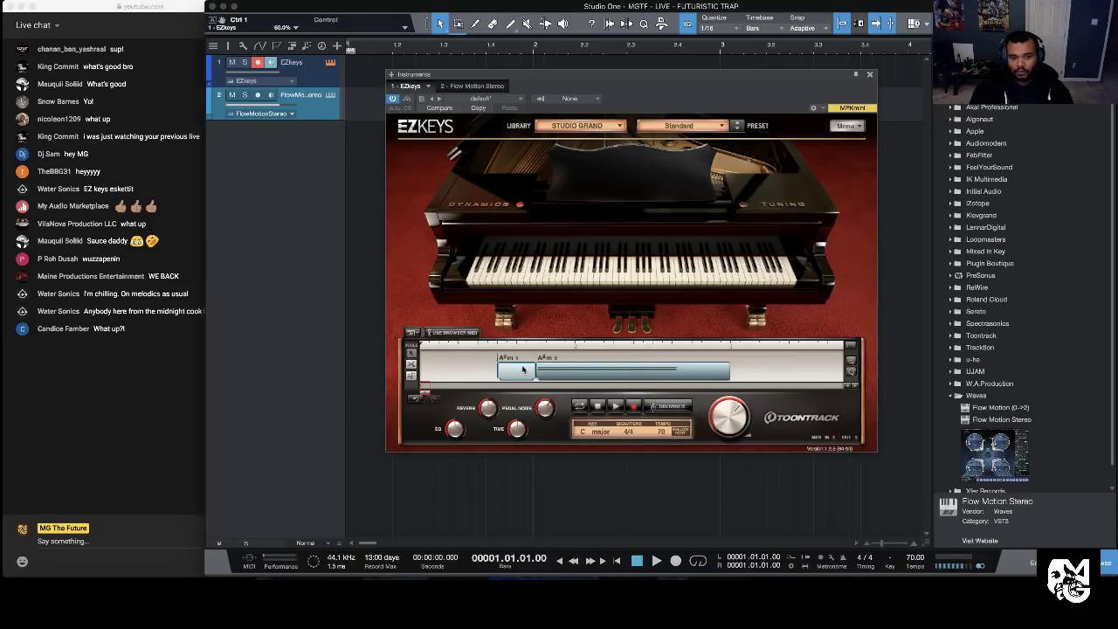
right_click(543, 370)
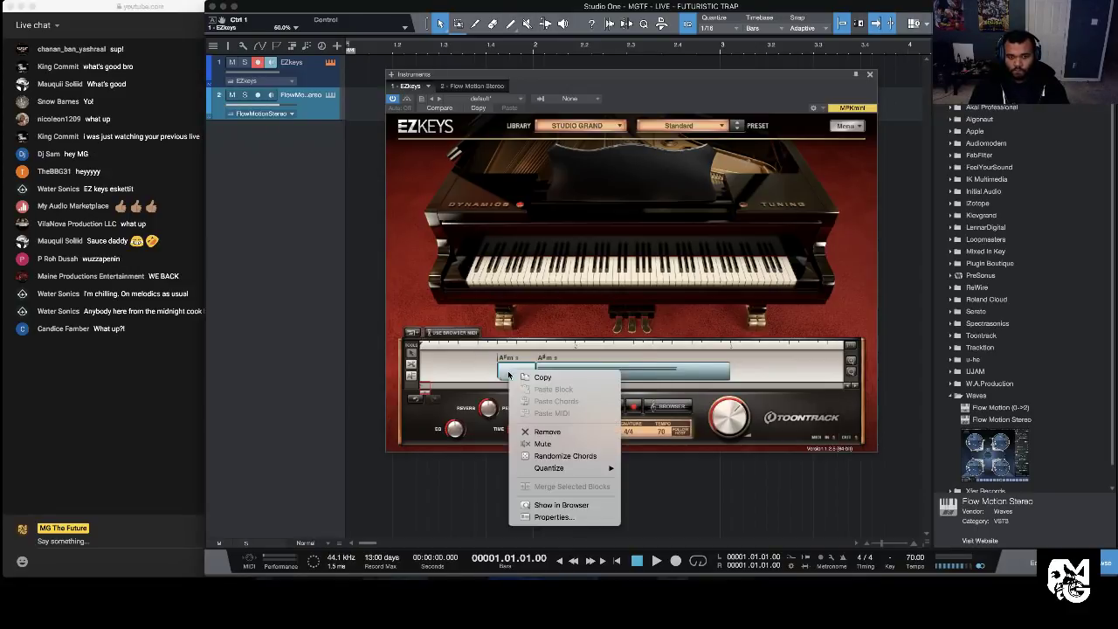
click(548, 432)
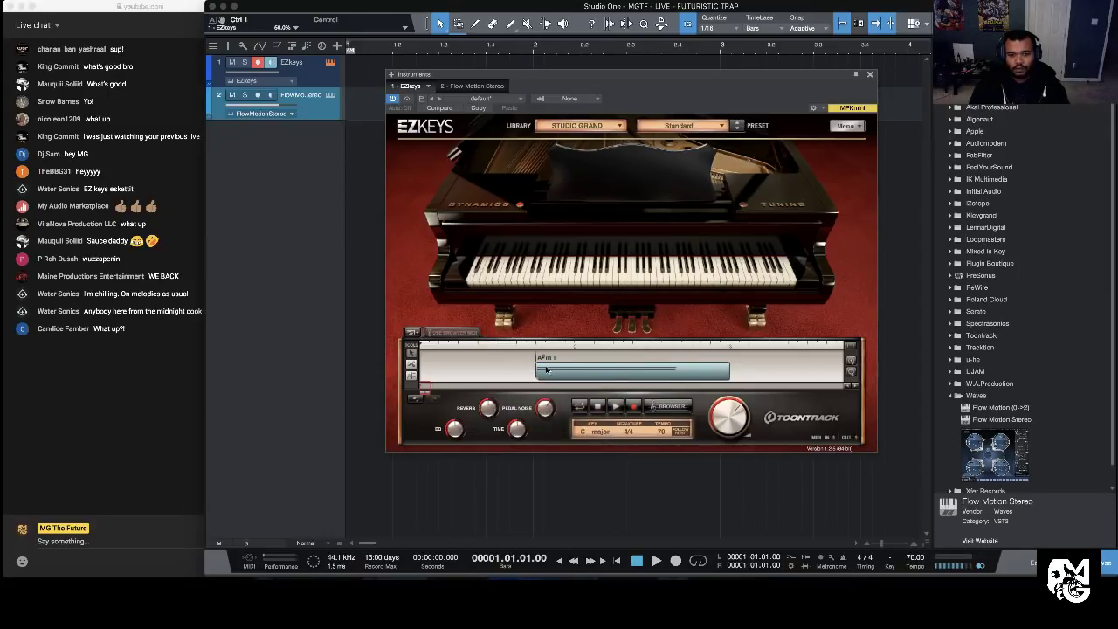
Step: Move the chord block to the start of the EZkeys timeline and cut off everything beyond bar 2
drag(664, 370, 549, 368)
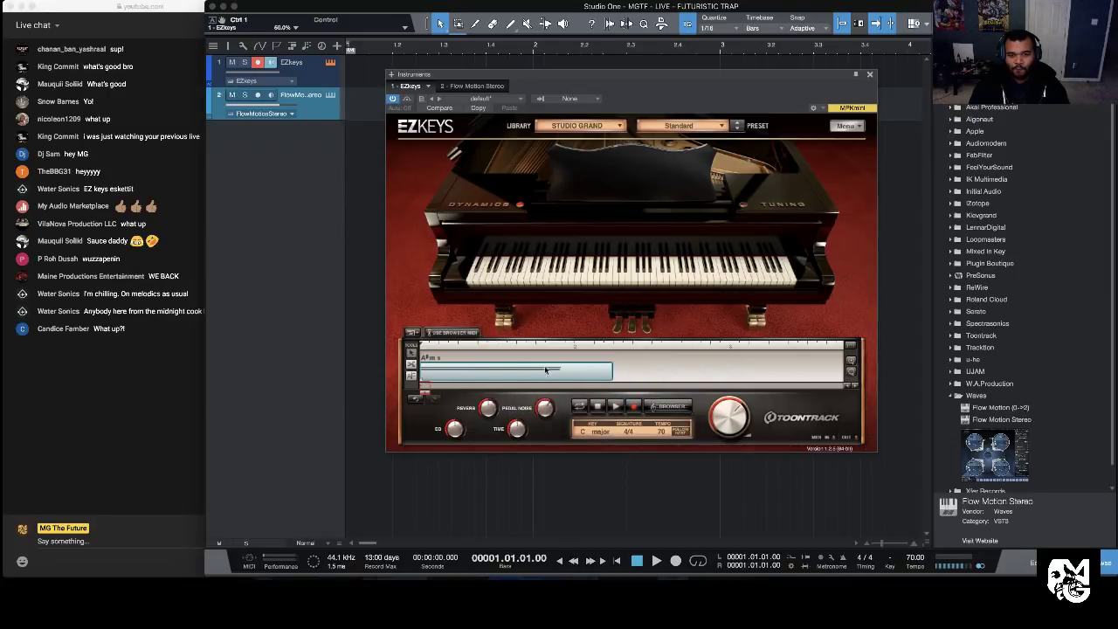
click(410, 363)
click(573, 369)
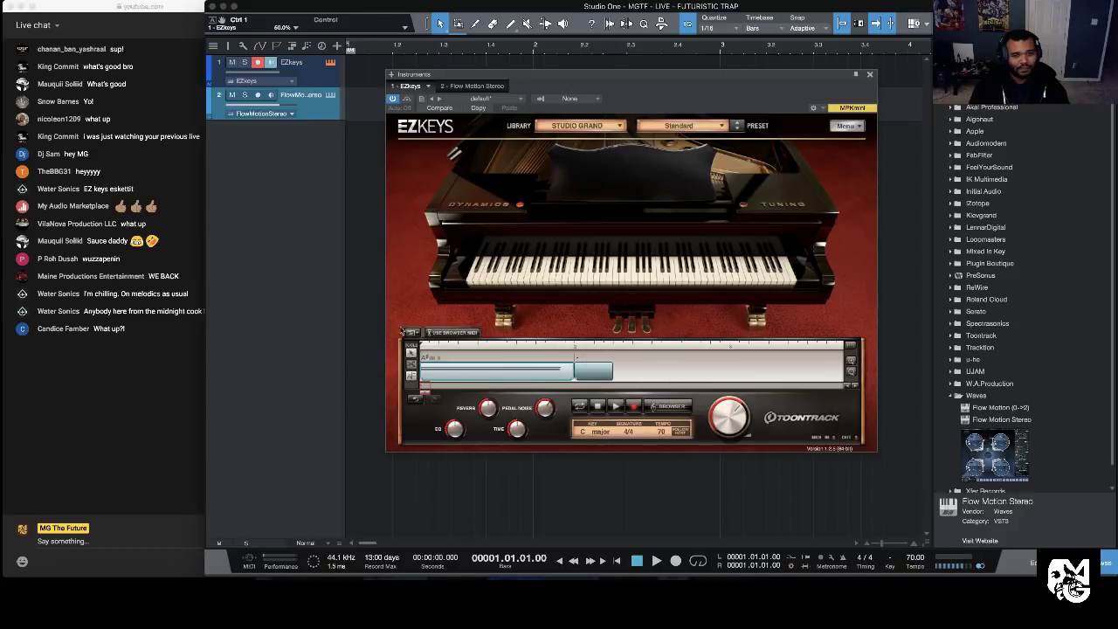
click(411, 348)
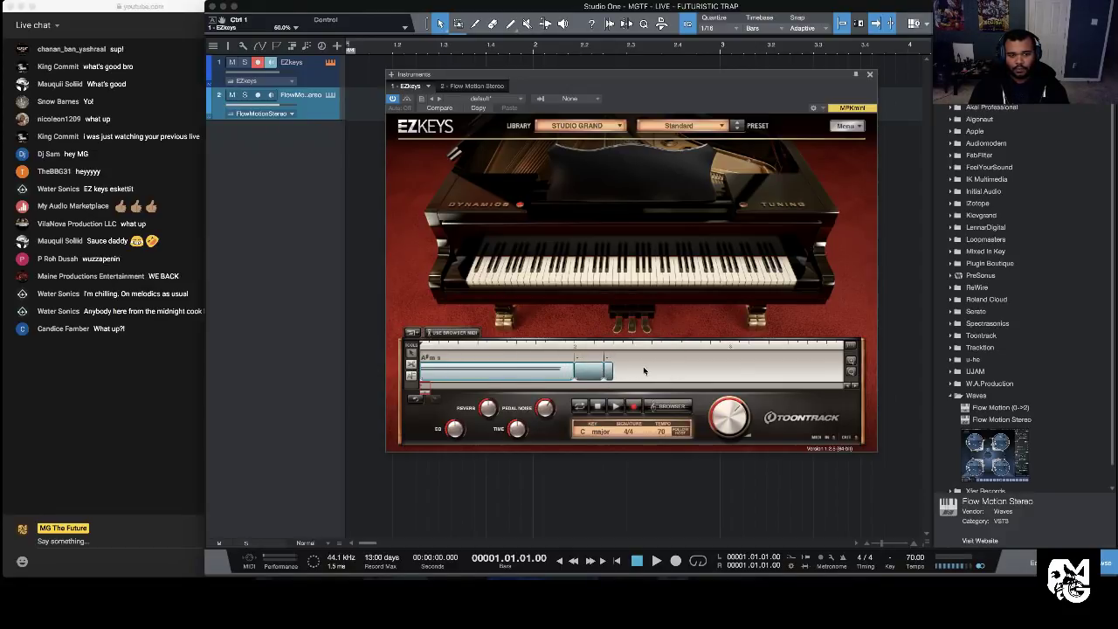
right_click(595, 370)
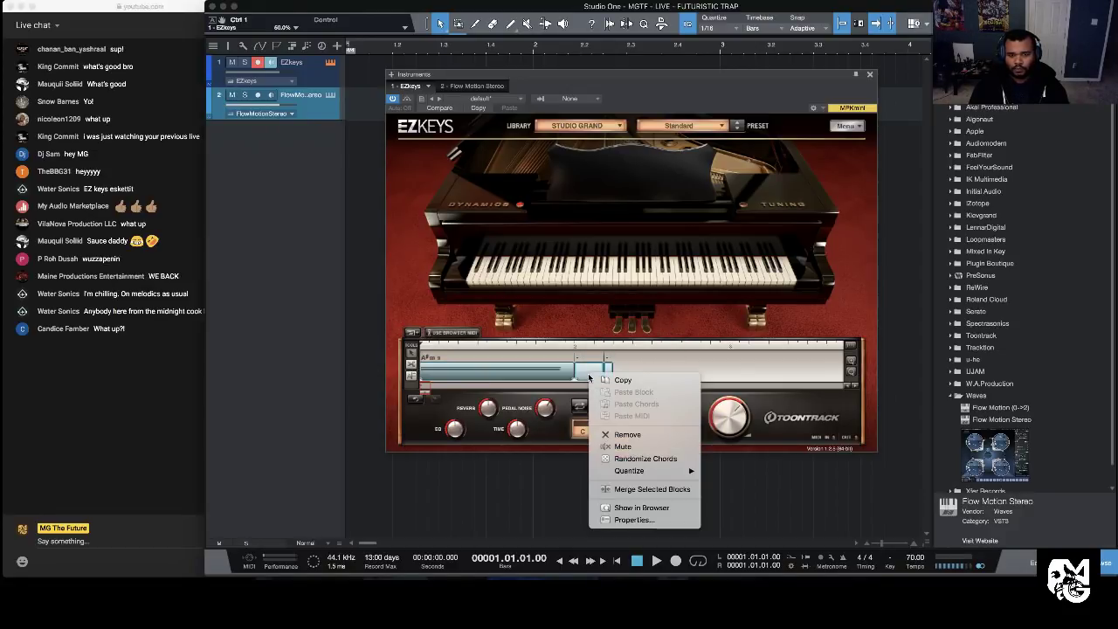
click(635, 434)
Step: Copy the trimmed chord block and paste it directly behind the original, starting at bar 2
click(913, 558)
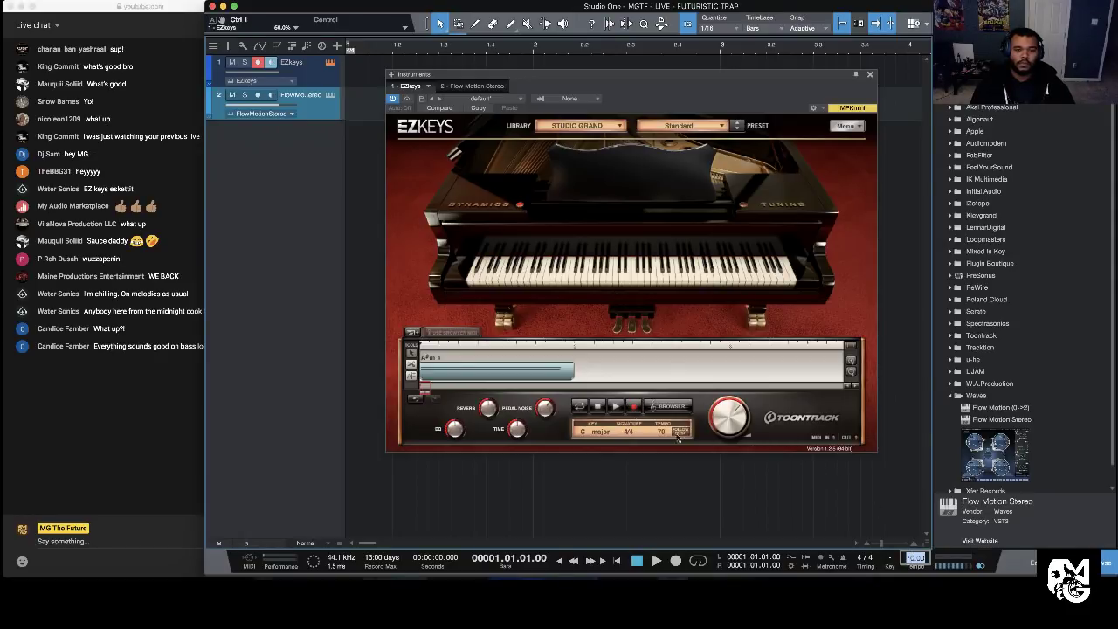
click(485, 374)
right_click(486, 373)
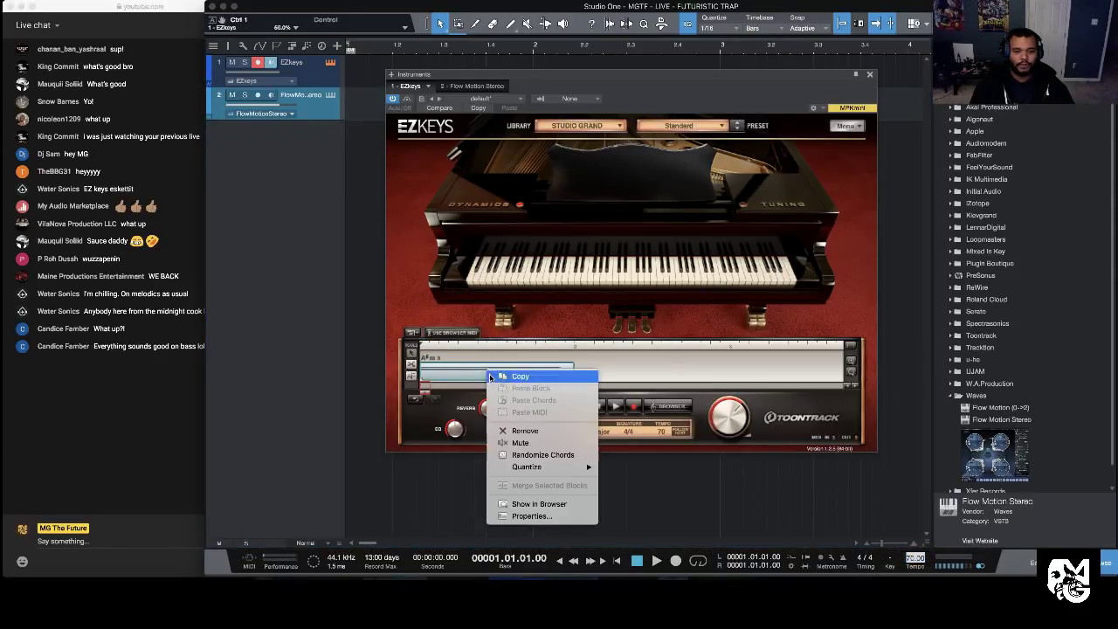
click(559, 376)
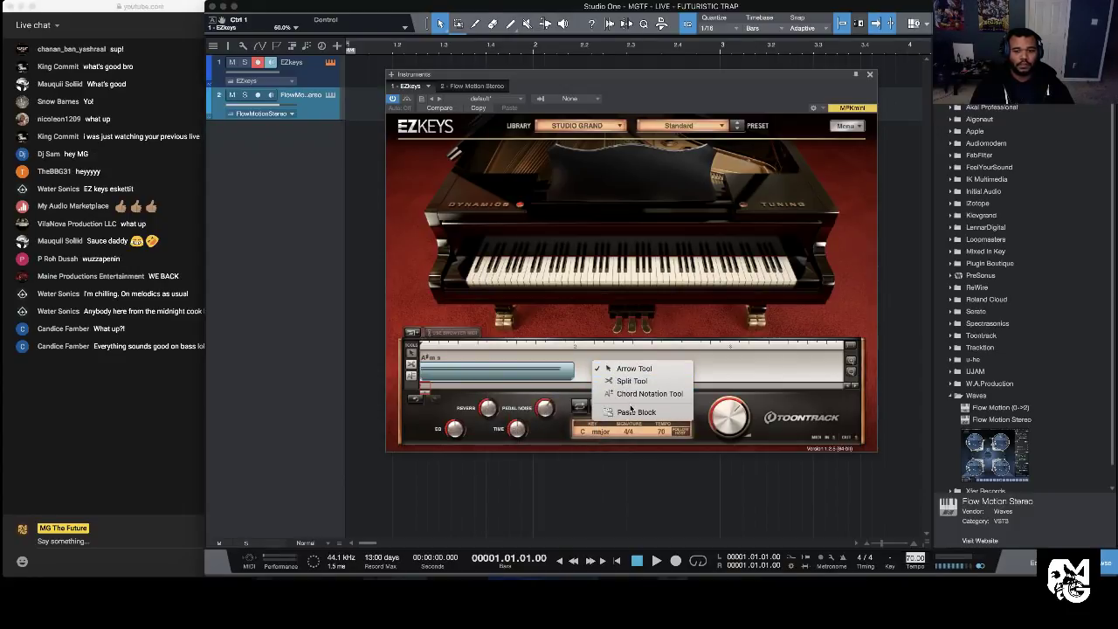
click(635, 412)
drag(643, 375, 623, 375)
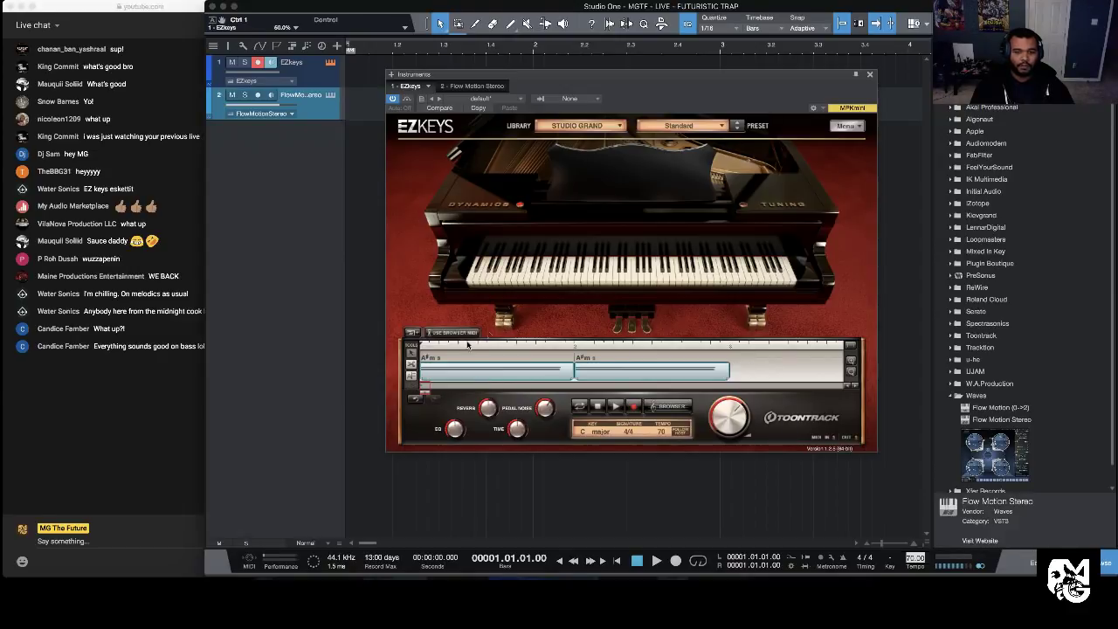
Step: Read through the viewers' messages in the YouTube live chat
click(106, 394)
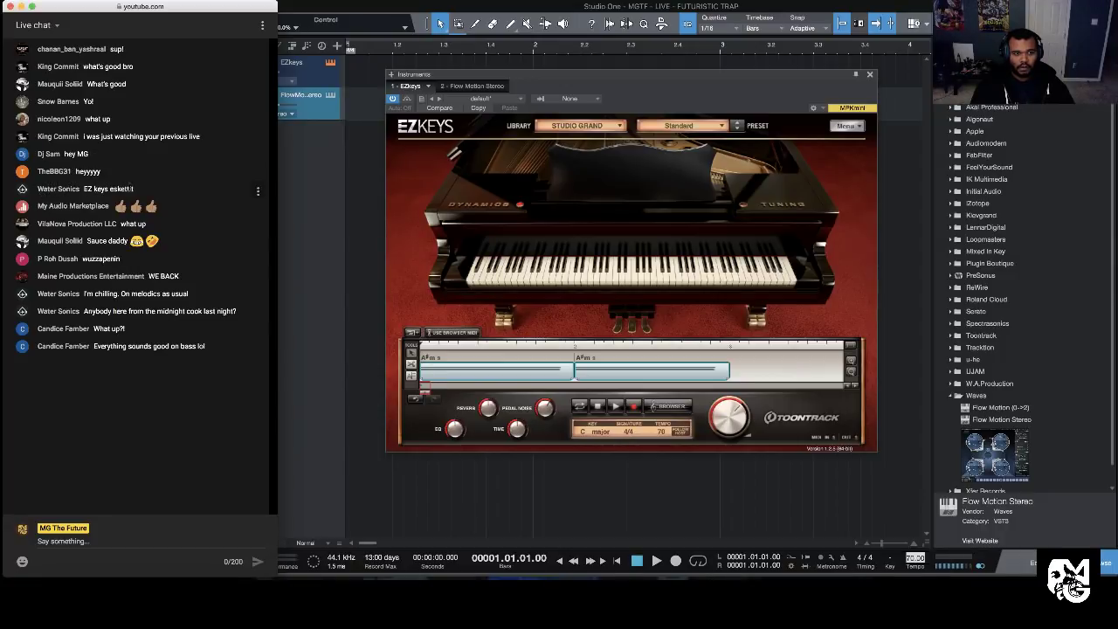
drag(41, 207, 122, 214)
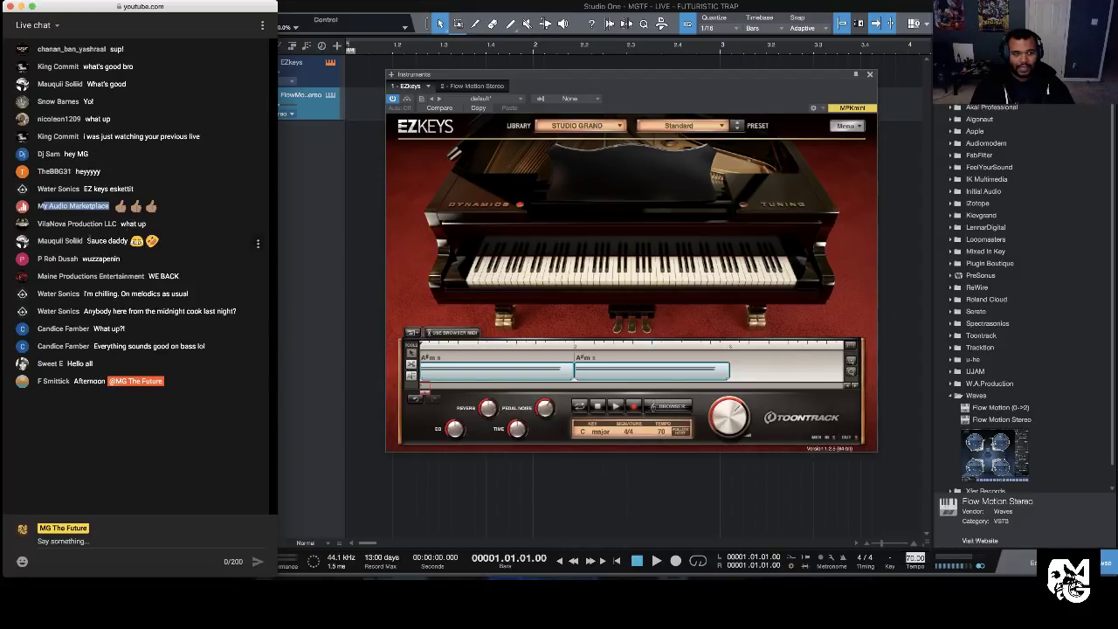
drag(86, 241, 158, 276)
click(155, 260)
click(159, 278)
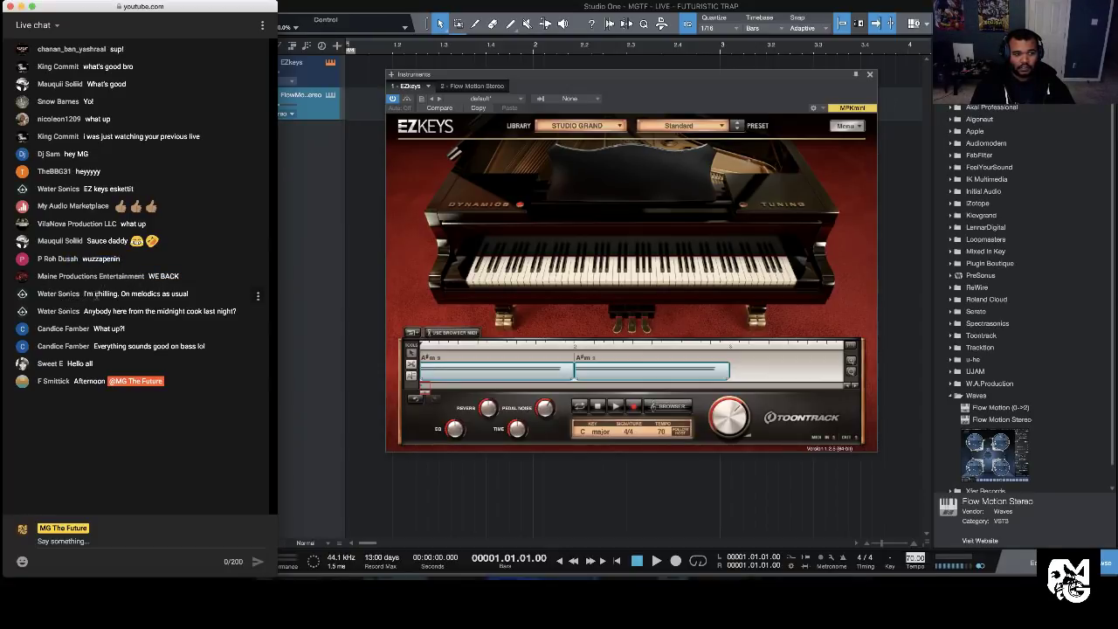
drag(188, 295, 133, 296)
click(129, 298)
drag(93, 311, 162, 314)
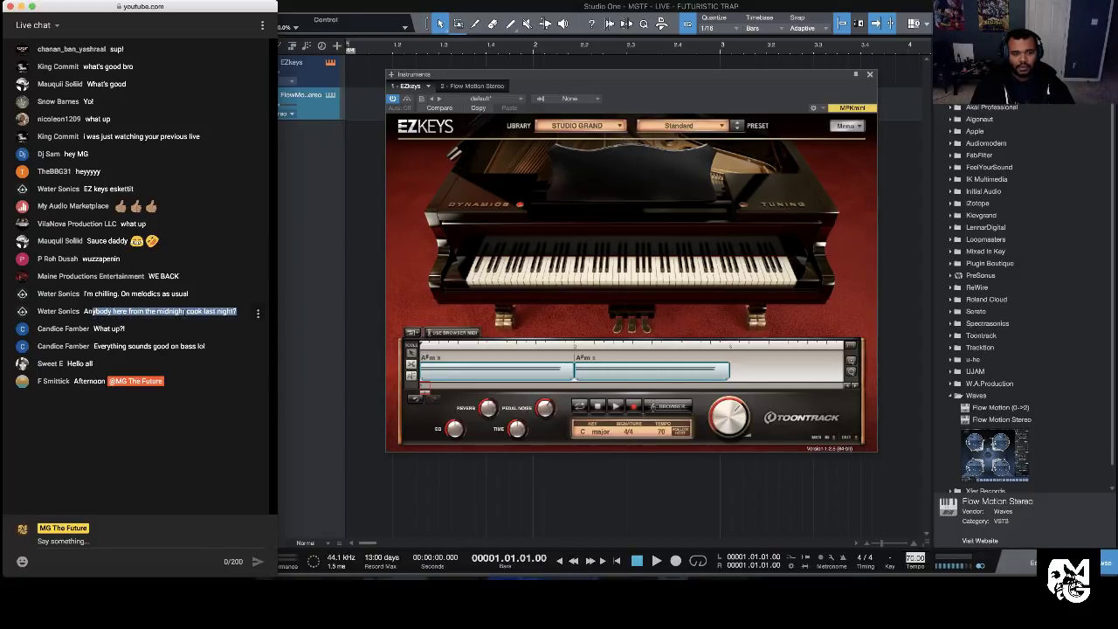
click(174, 318)
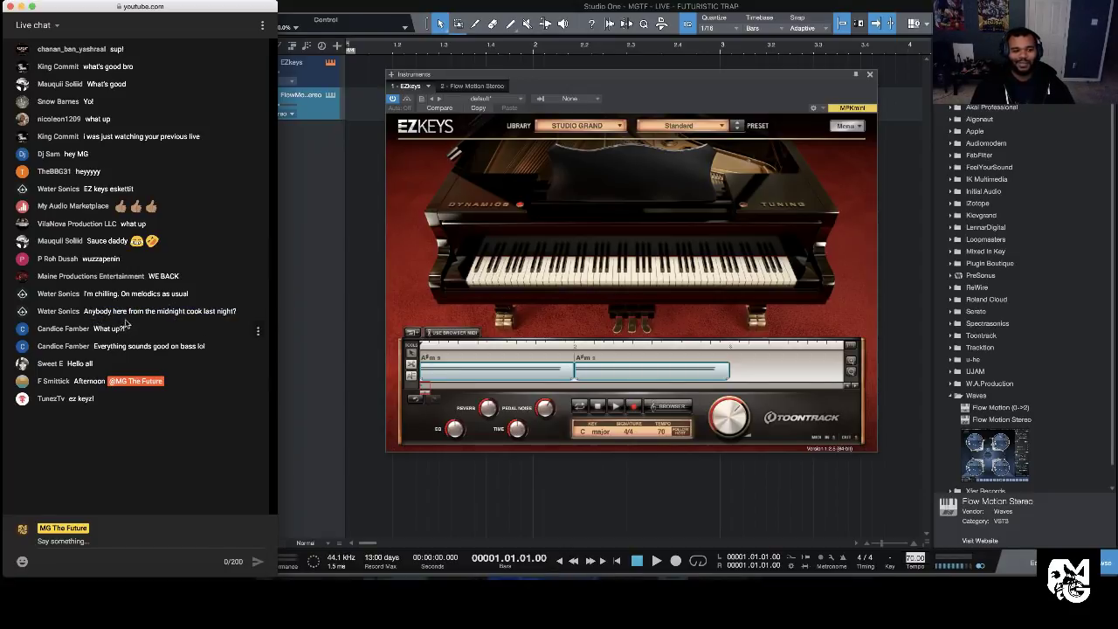
drag(144, 311, 199, 311)
click(162, 331)
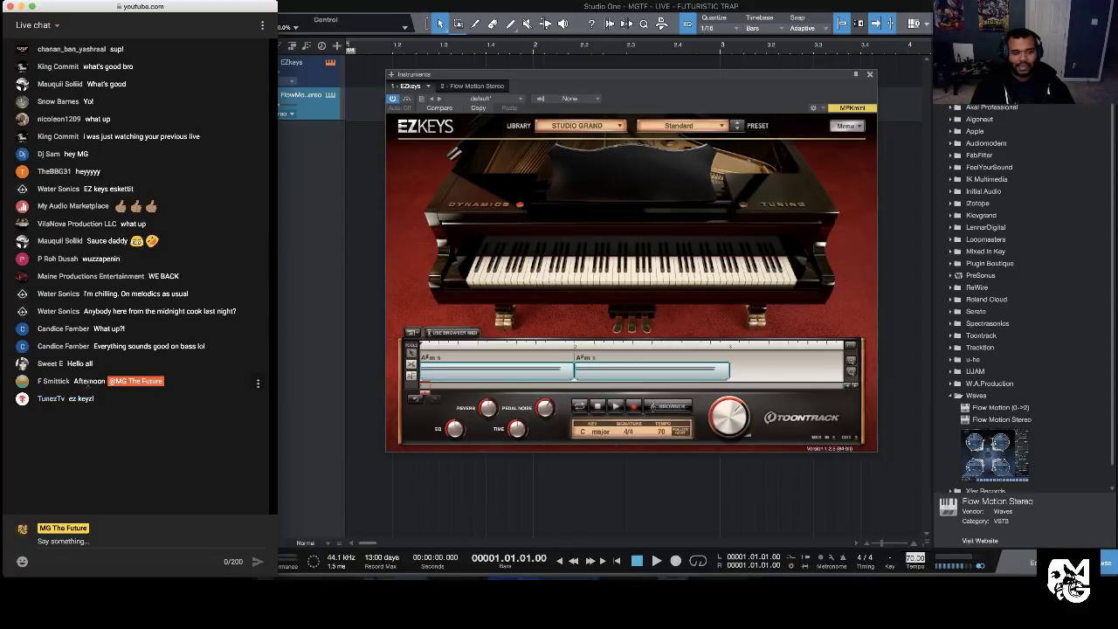
Step: Select both chord blocks in EZkeys and find replacement MIDI in the library's R&B, Straight 4/4 folder, with looping on
drag(764, 374, 409, 384)
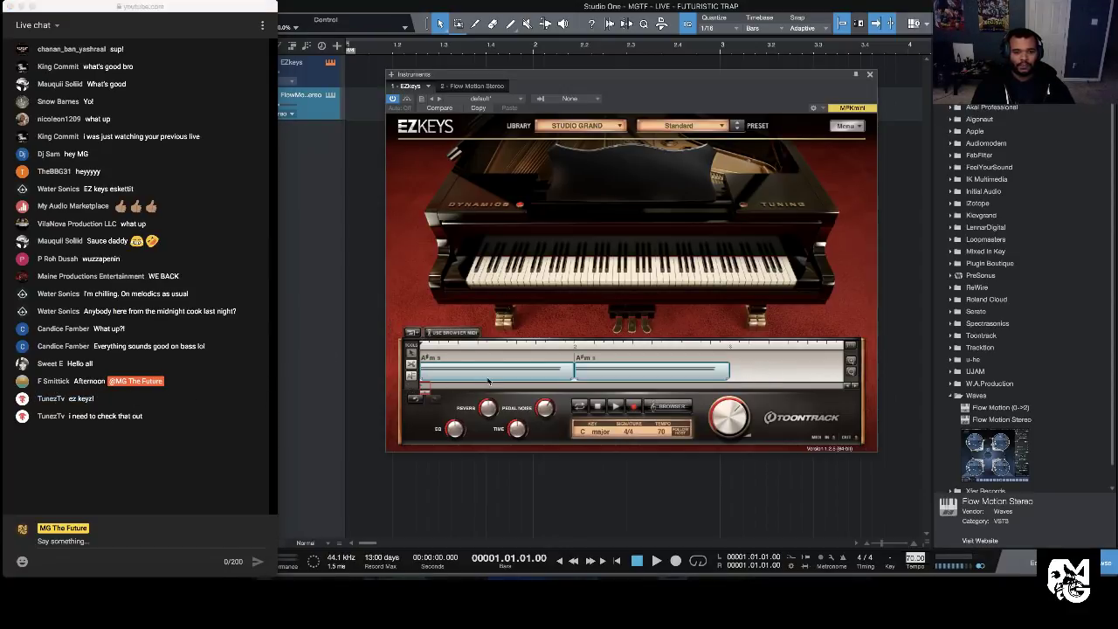
click(450, 337)
scroll(543, 226, down, 5)
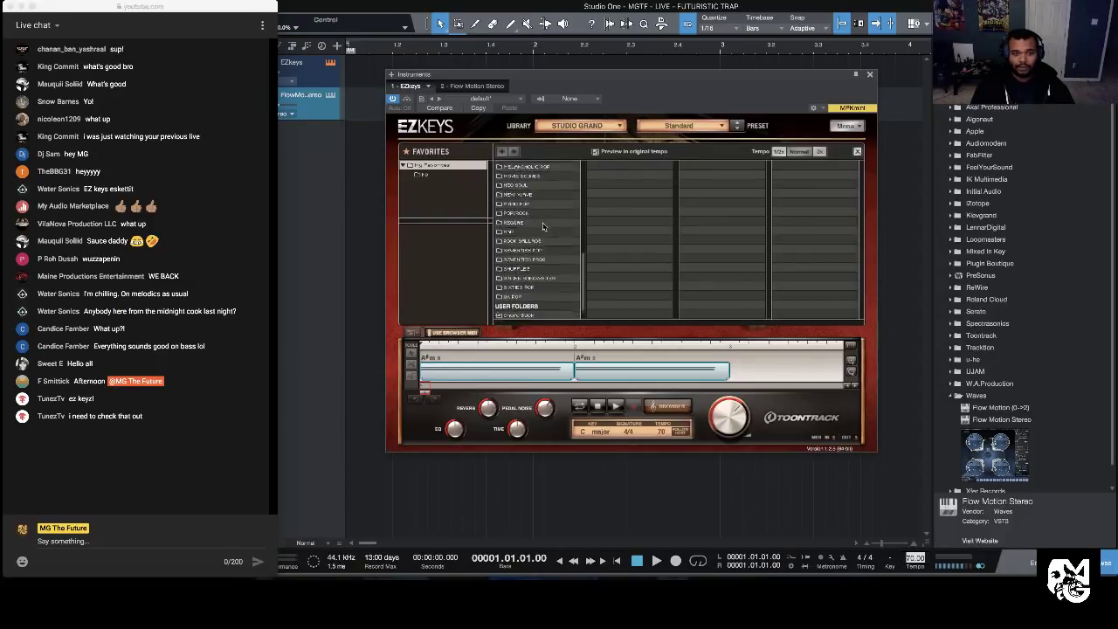
scroll(542, 226, down, 3)
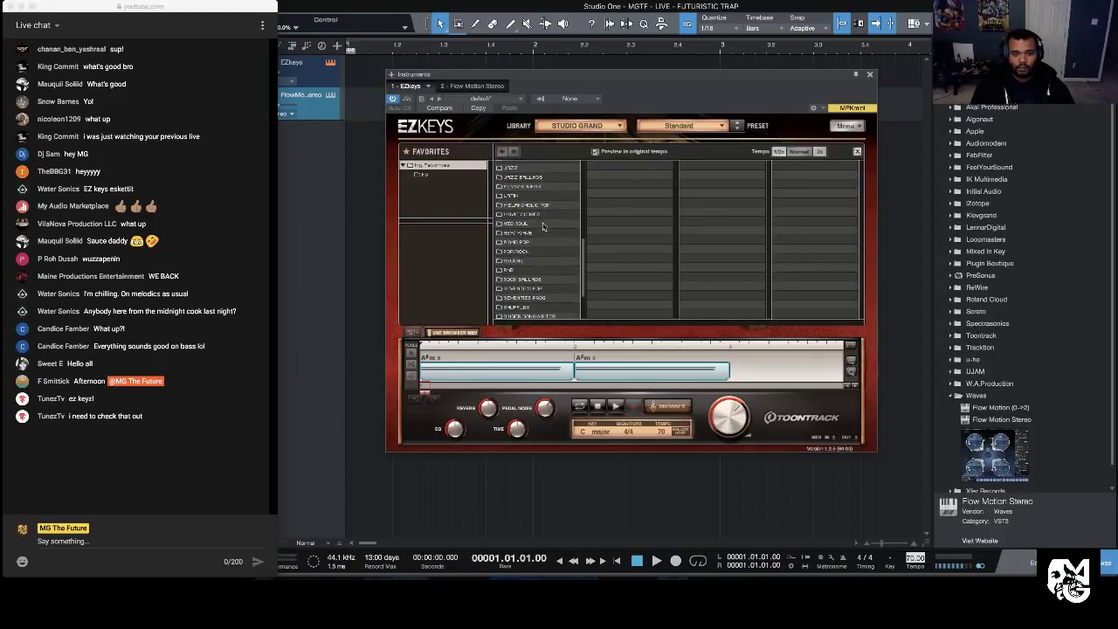
click(509, 272)
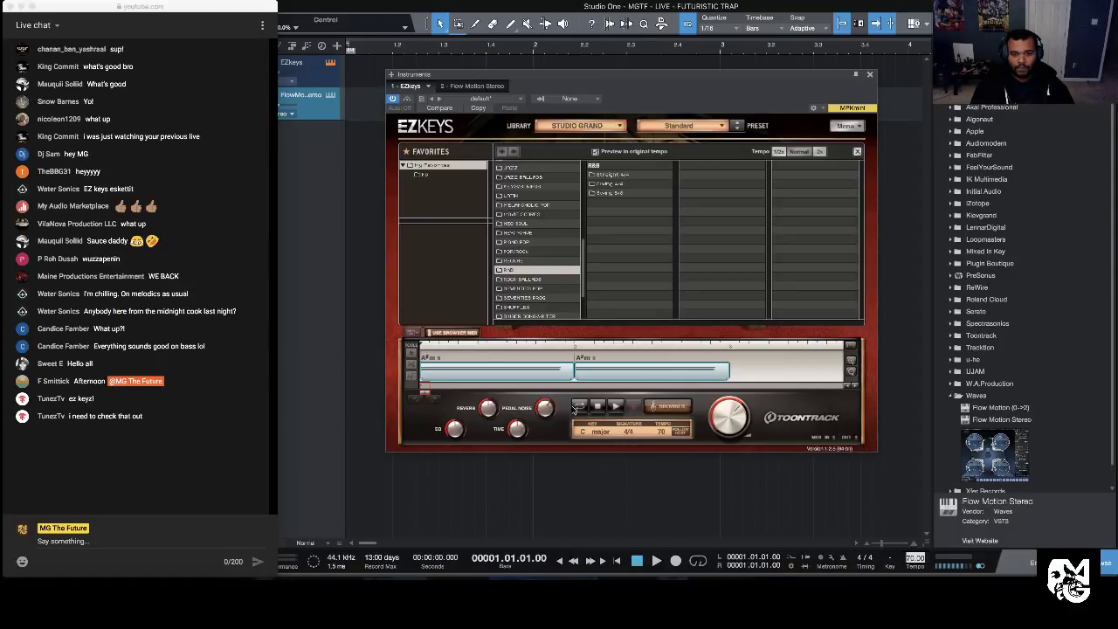
scroll(568, 256, up, 1)
scroll(568, 256, up, 1)
click(615, 175)
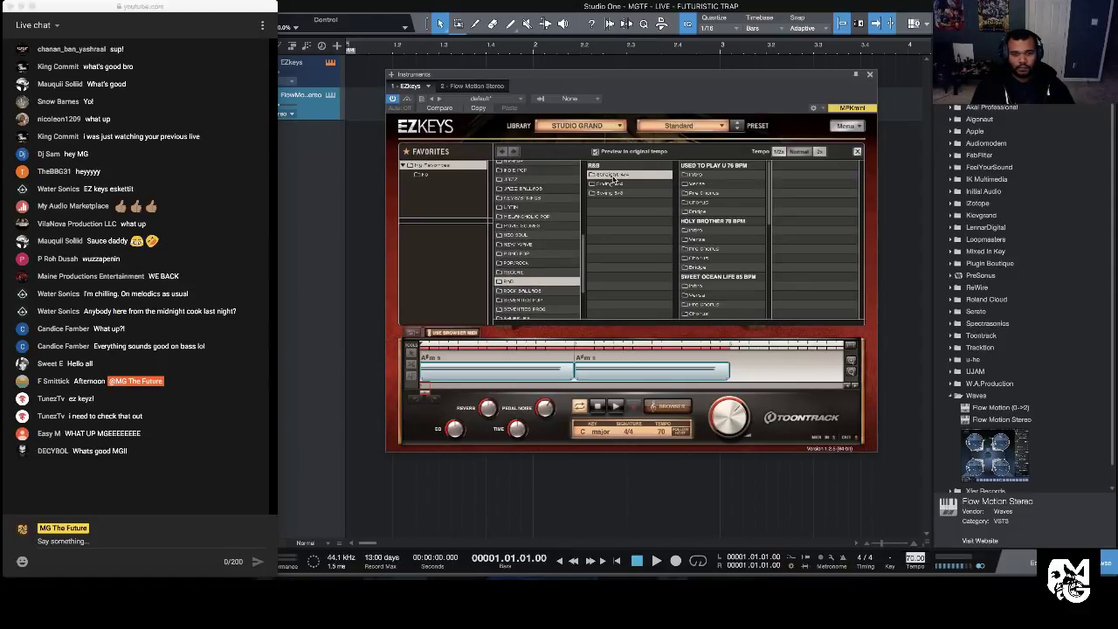
Step: Fill the chord blocks with Variation 04 of the Holy Brother 75 BPM chorus, comparing it at half tempo, and stop playback
click(707, 258)
click(775, 193)
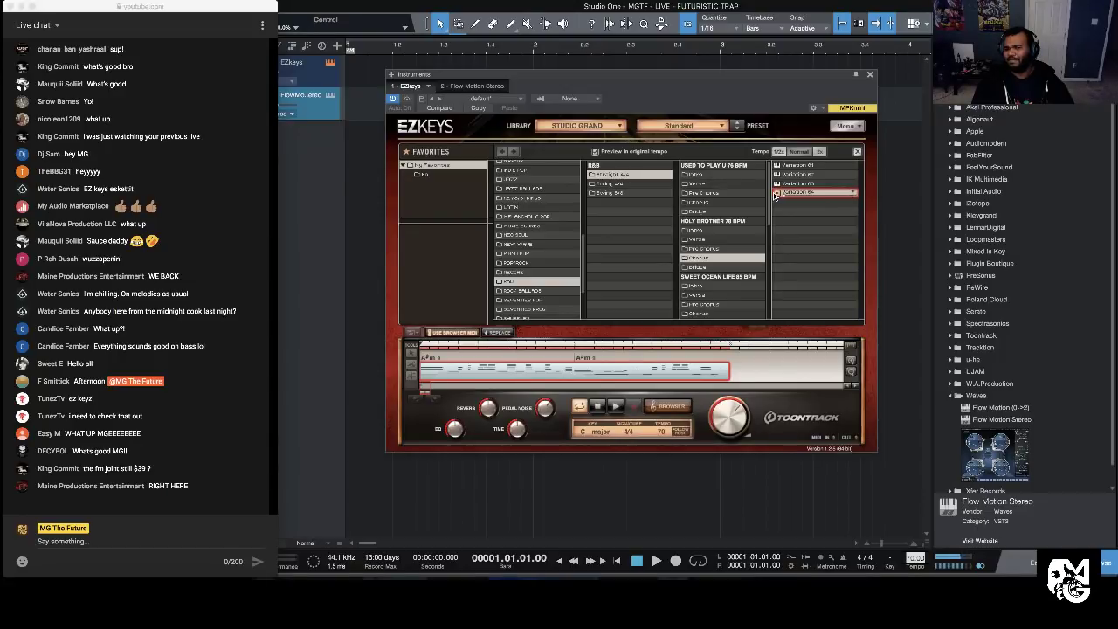
click(780, 152)
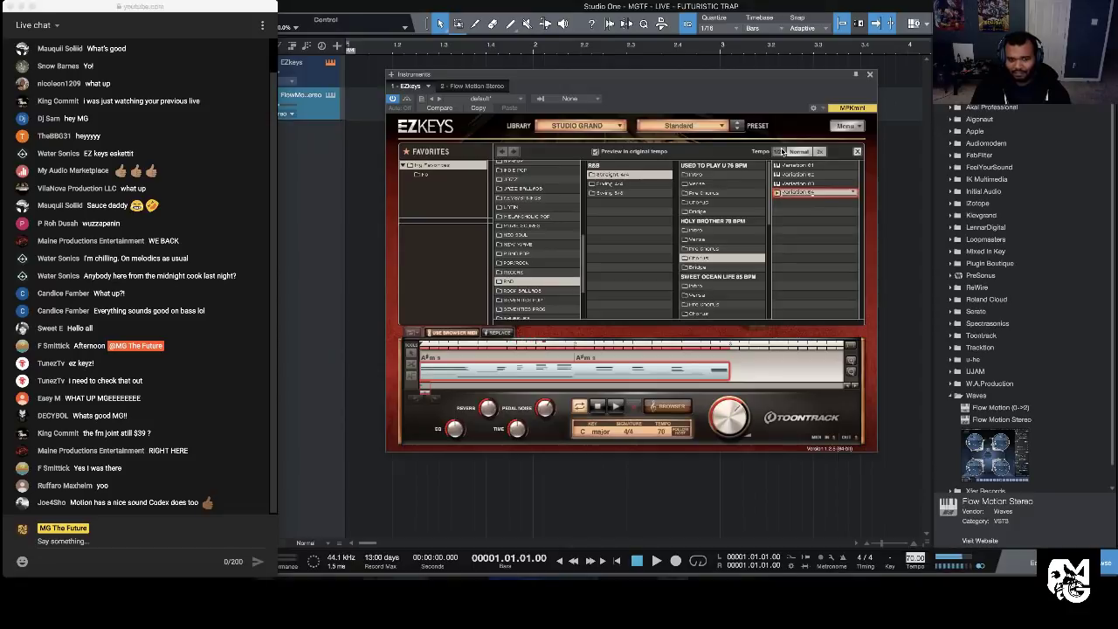
click(780, 152)
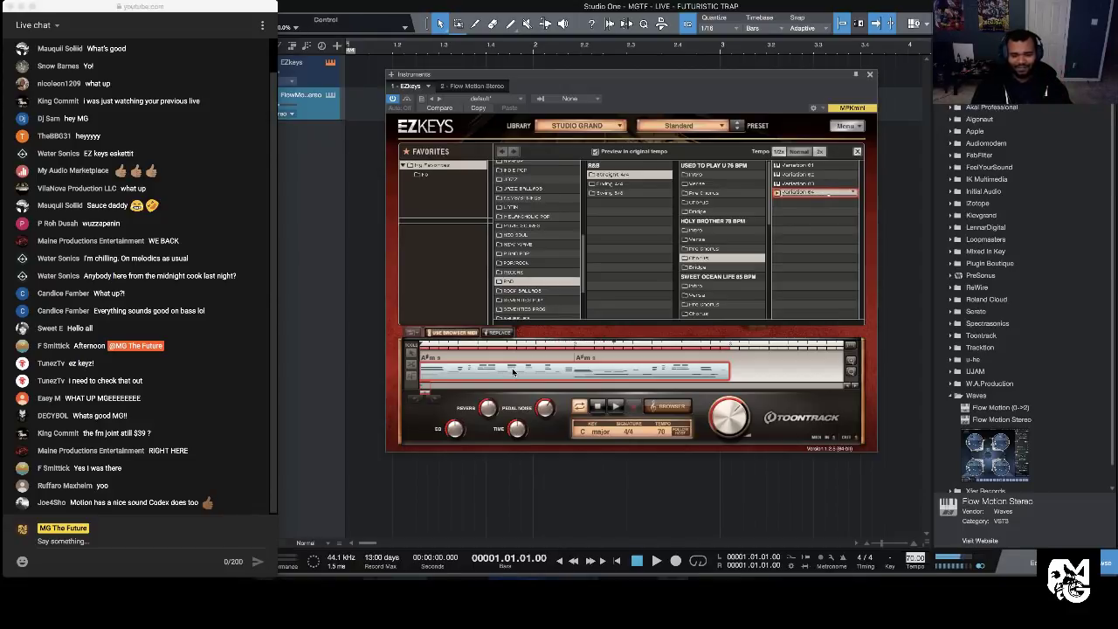
click(598, 409)
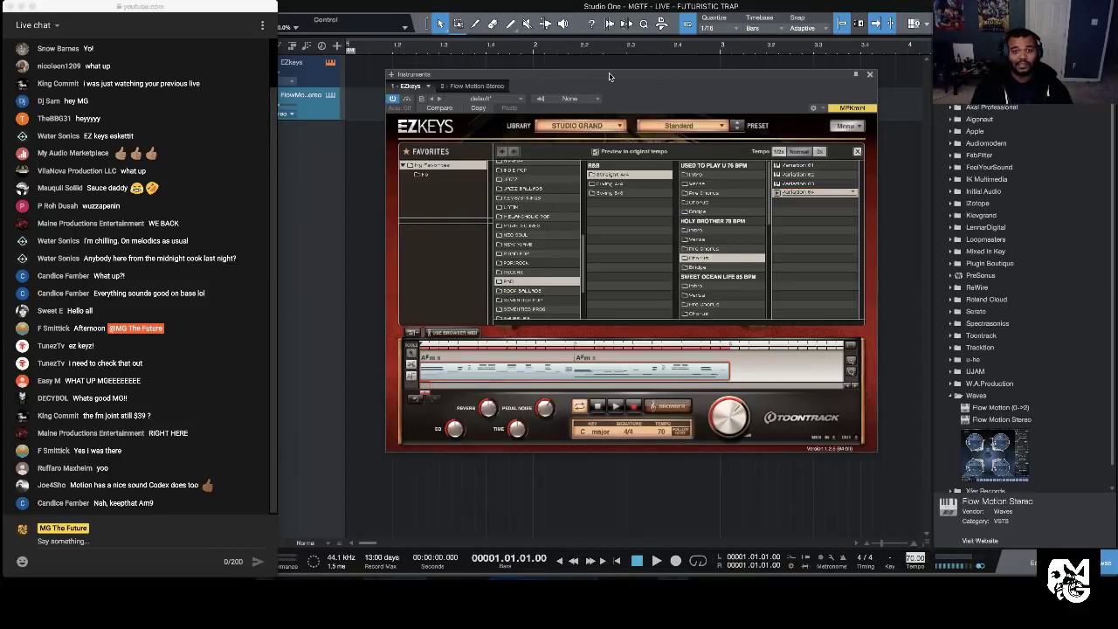
Step: Transfer the EZkeys chord MIDI into the Studio One arrangement as a new track starting at bar 1
drag(611, 76, 834, 93)
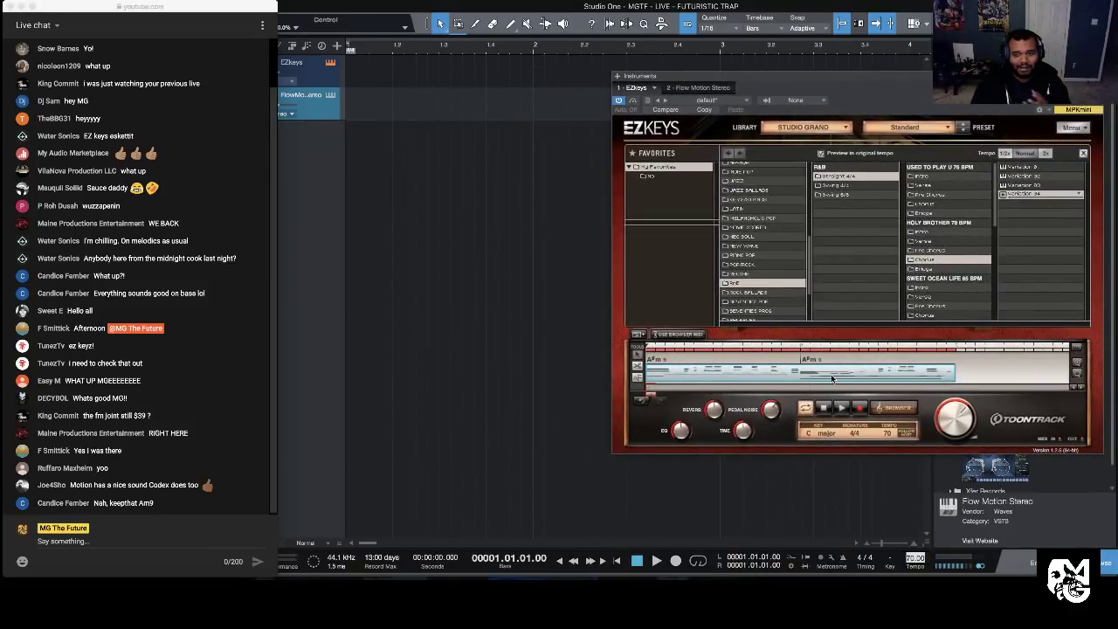
drag(831, 380, 480, 132)
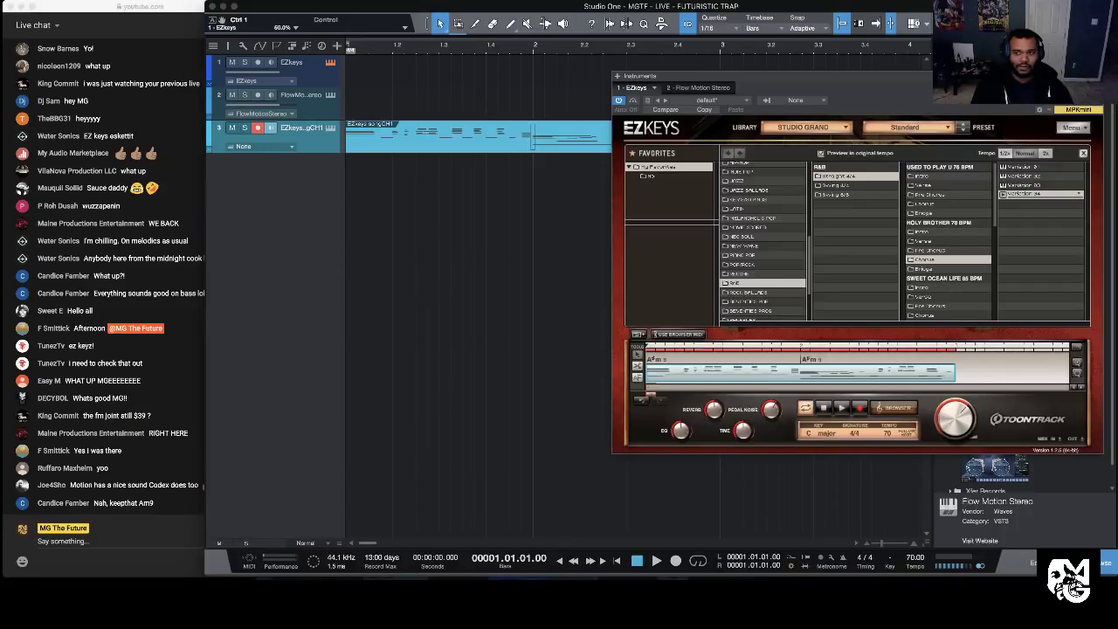
click(1095, 76)
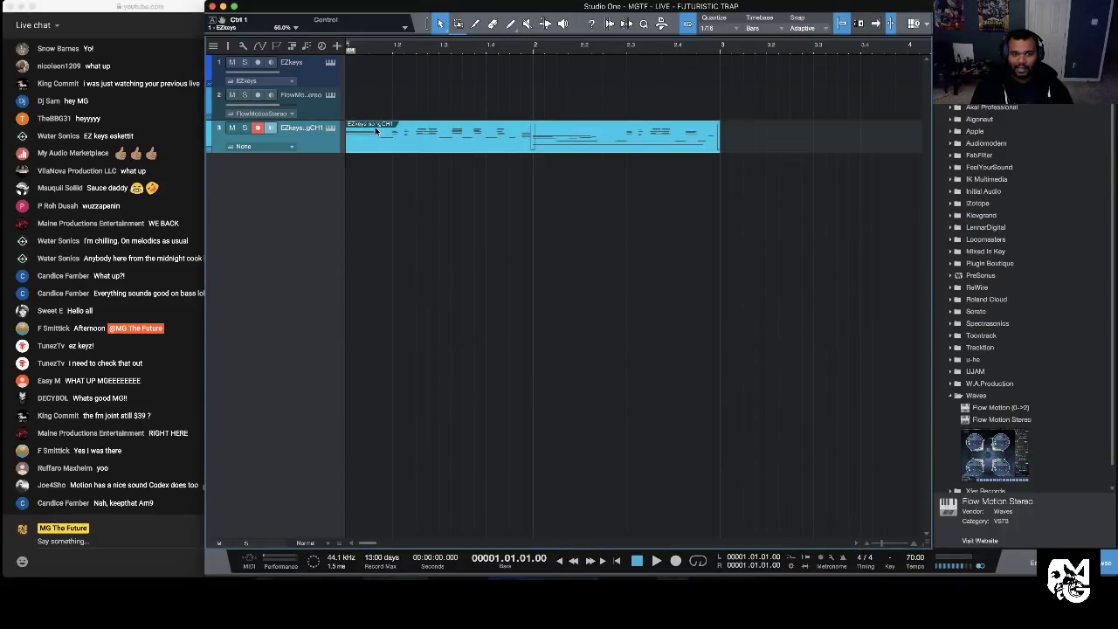
Step: Check the chord name in EZkeys and set the song's key to B♭m
click(331, 63)
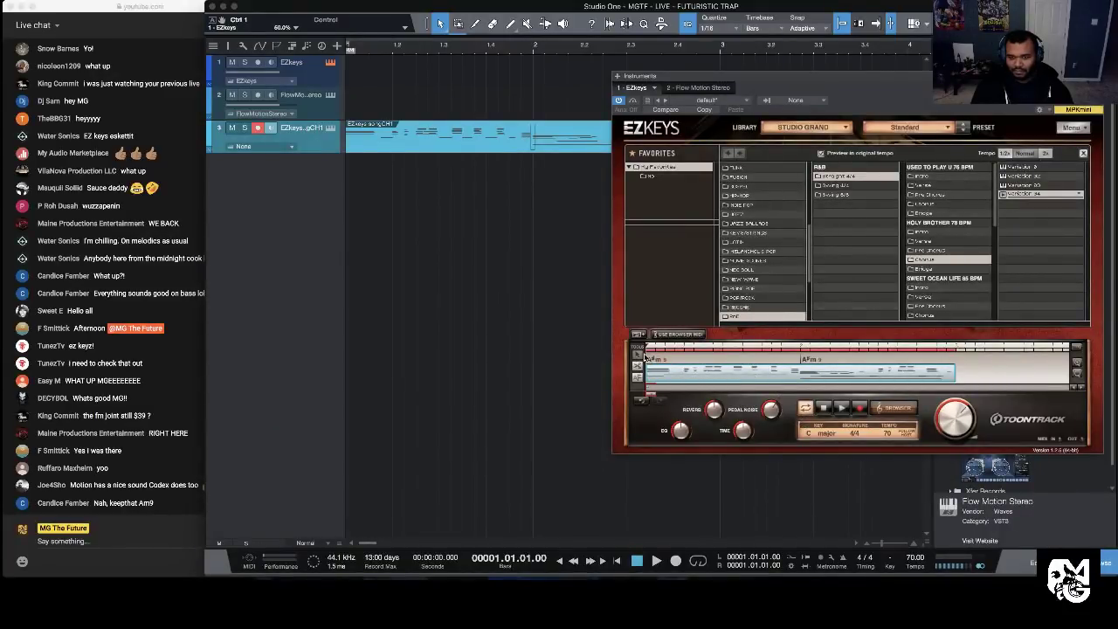
click(1094, 76)
click(889, 557)
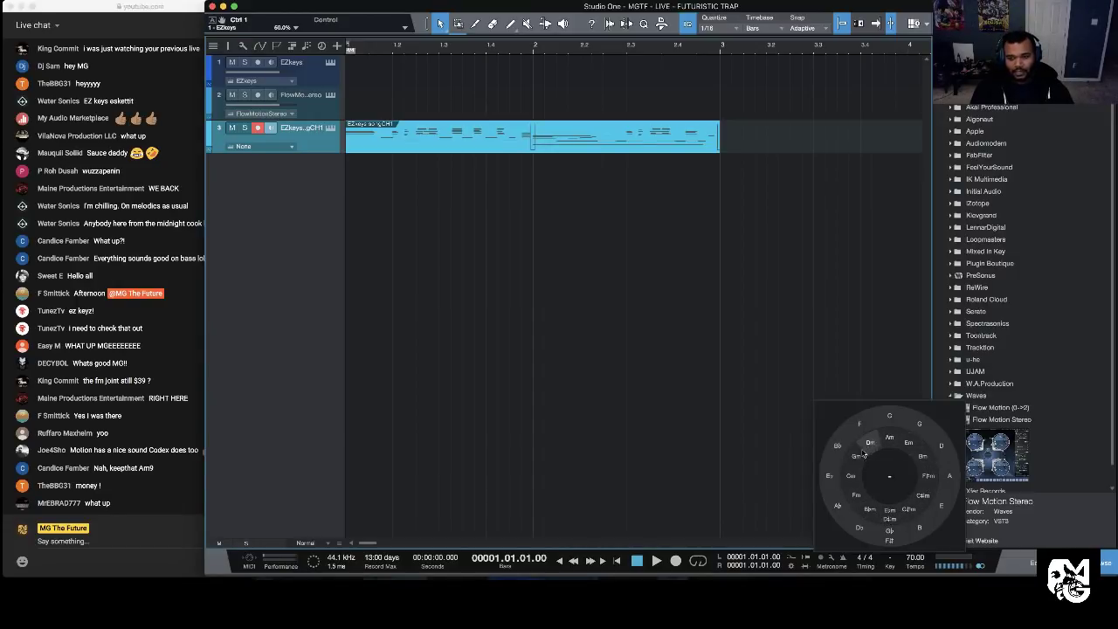
click(870, 511)
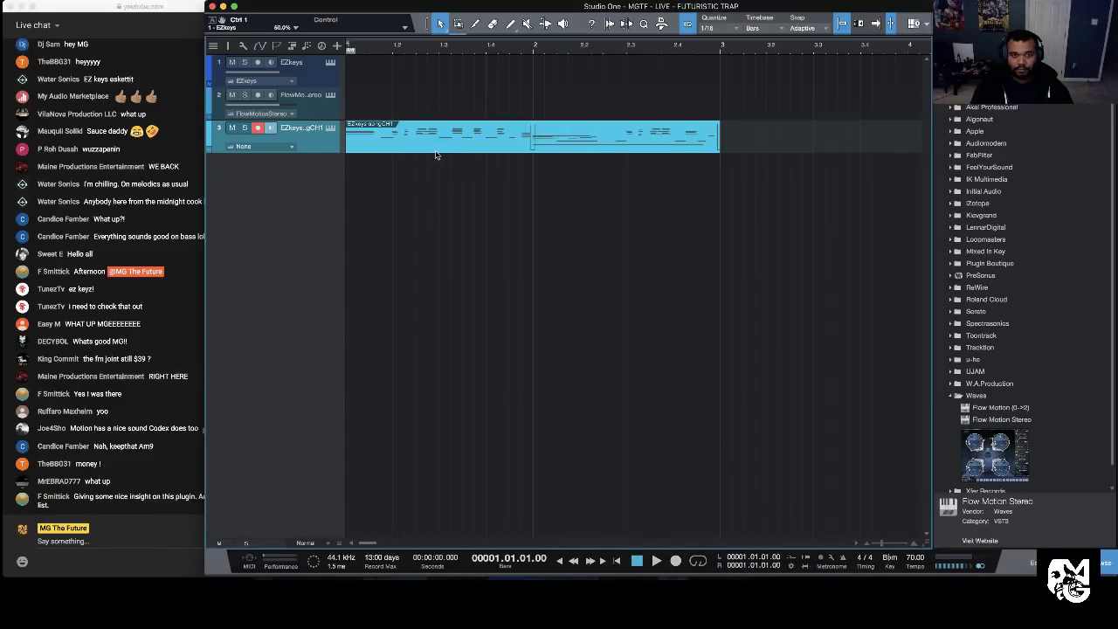
Step: Show the chord track, add a B♭m chord at bar 1 and extend it to bar 3
click(307, 46)
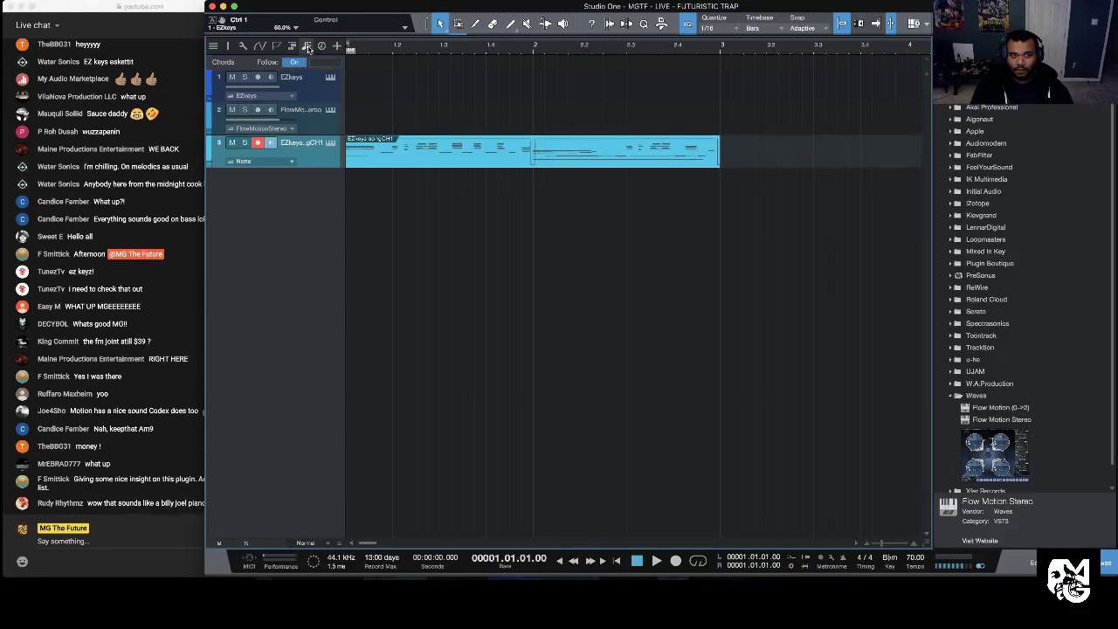
double_click(353, 67)
drag(532, 66, 720, 67)
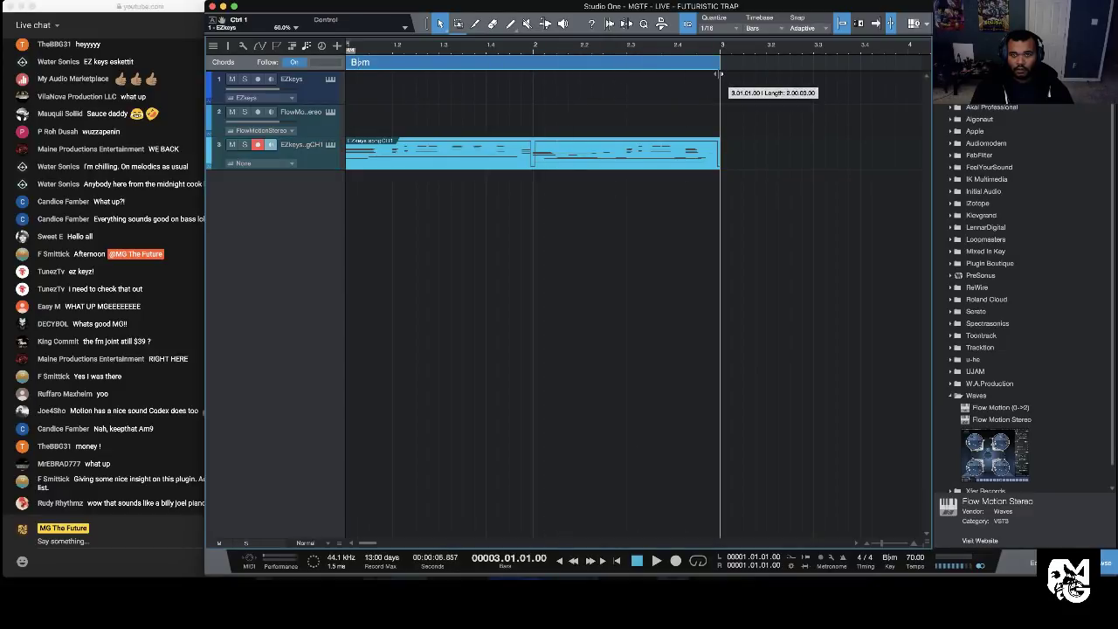
Step: Try the 9 and b9 intervals on the chord, then change it to B♭m7
click(358, 65)
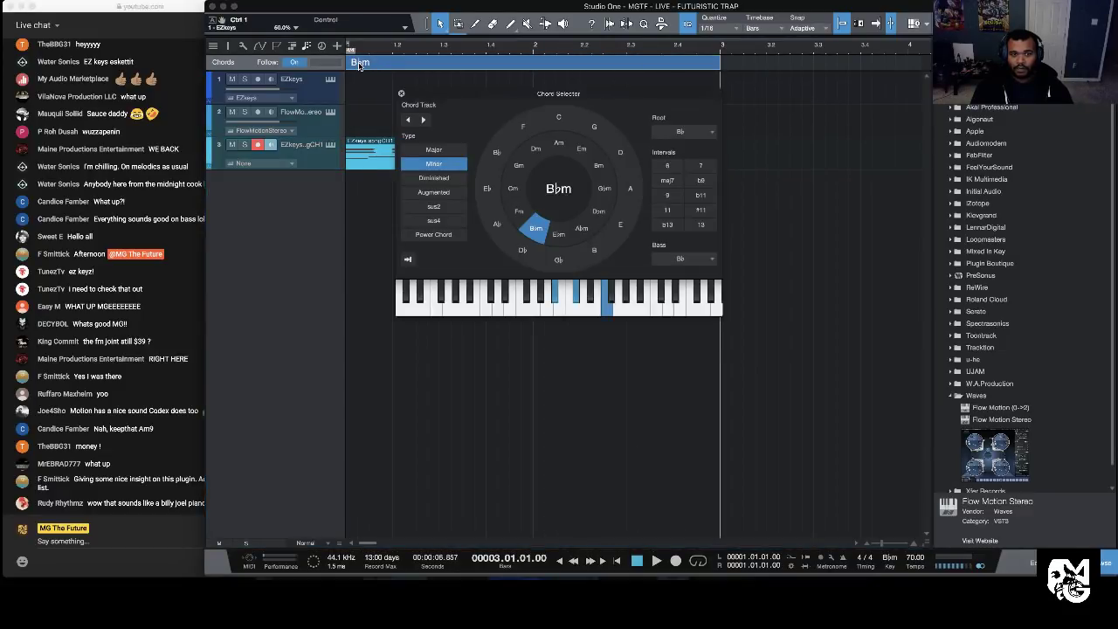
click(667, 196)
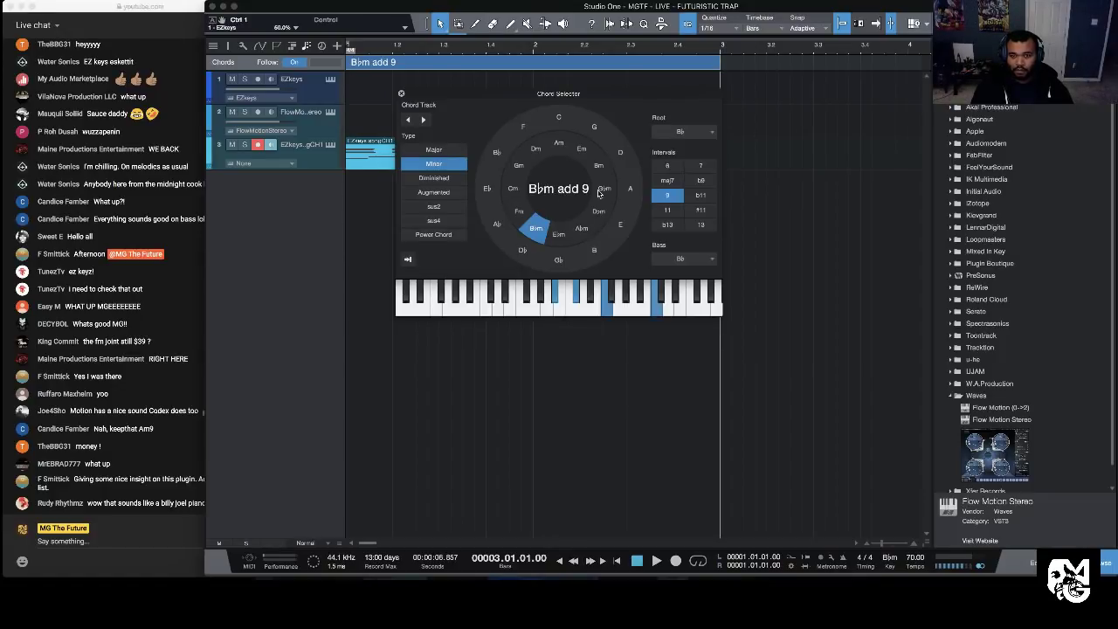
click(700, 179)
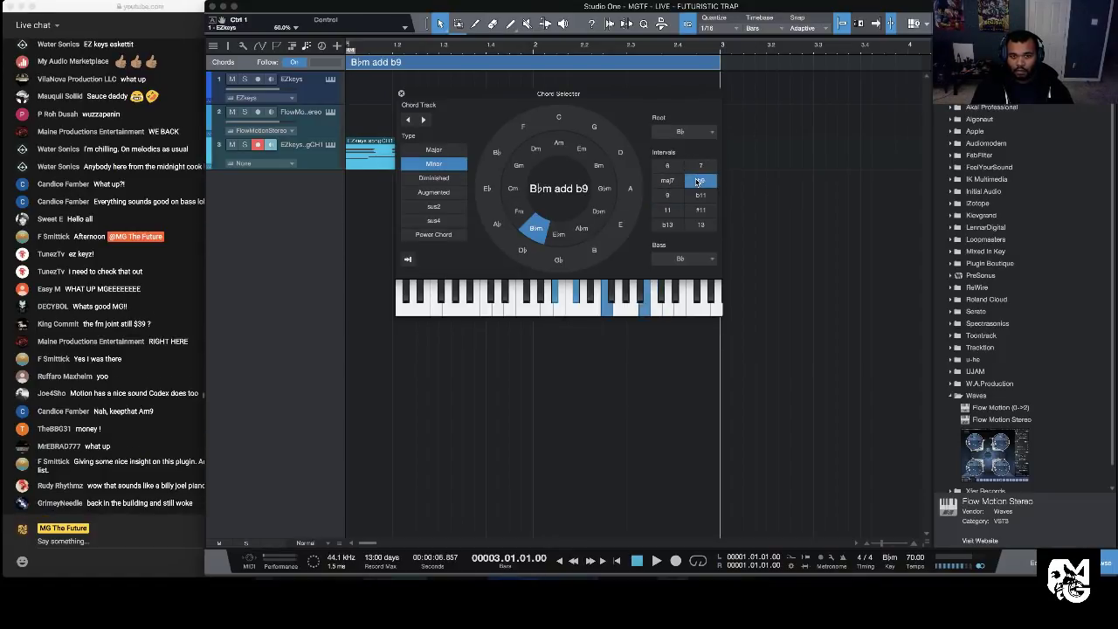
click(699, 180)
click(701, 167)
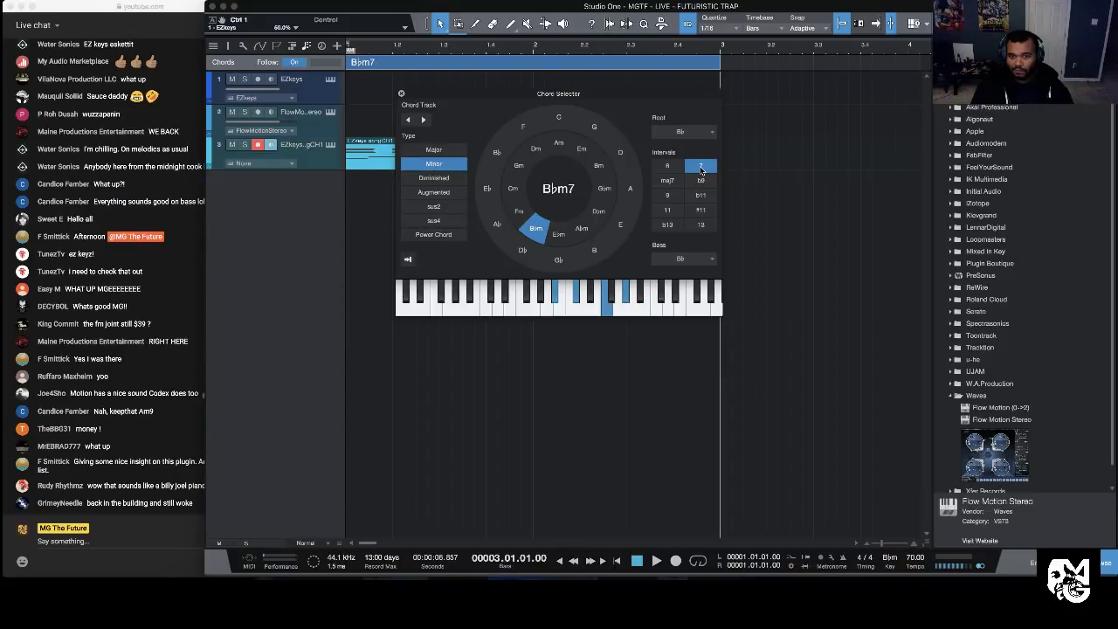
click(701, 169)
click(709, 169)
click(402, 94)
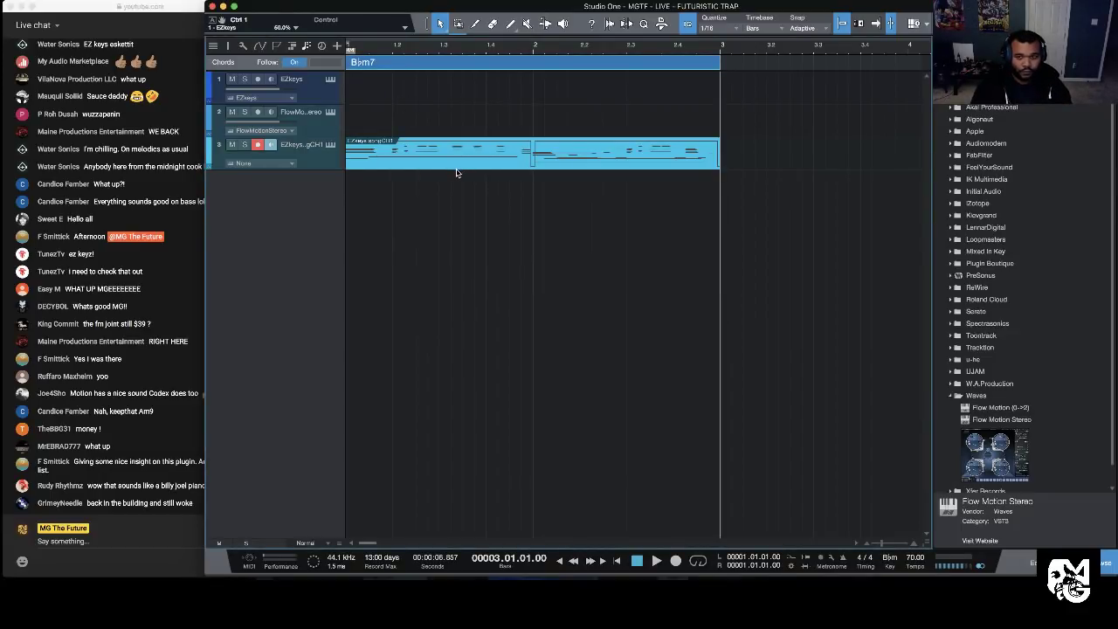
Step: Open the EZkeys chord clip in the note editor and rename the clip as CHORDS
double_click(370, 144)
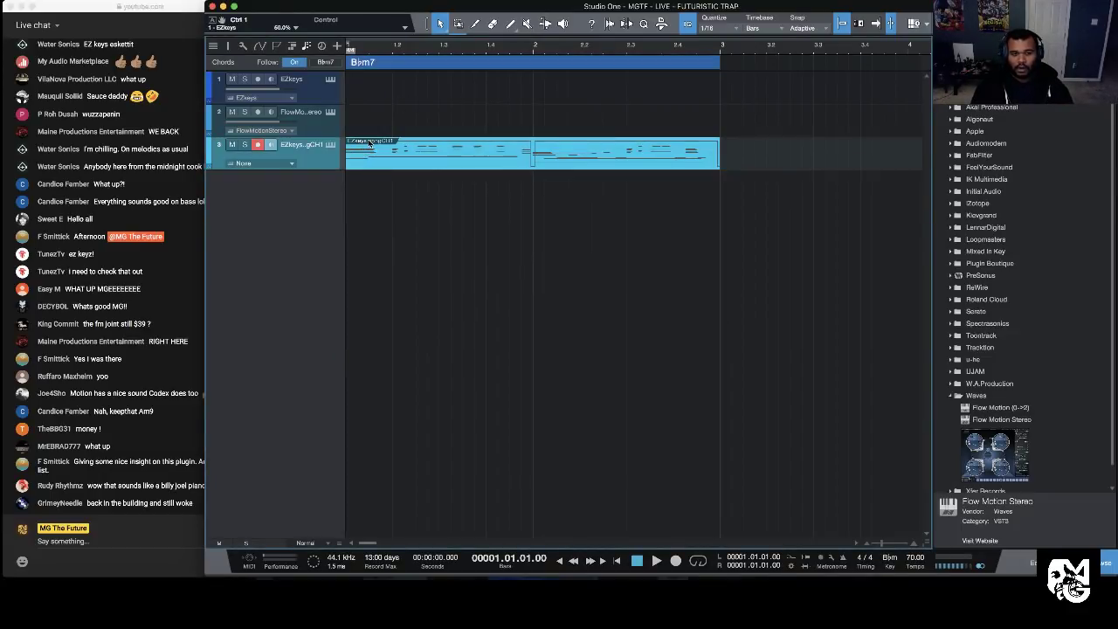
right_click(369, 143)
click(423, 148)
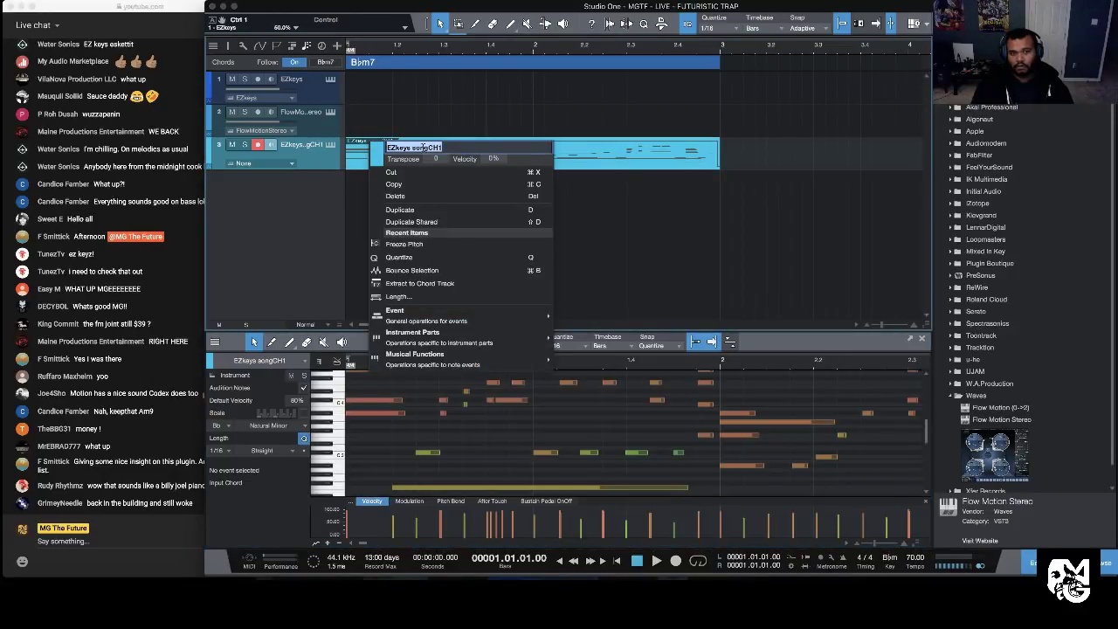
text(CHORDS)
key(Return)
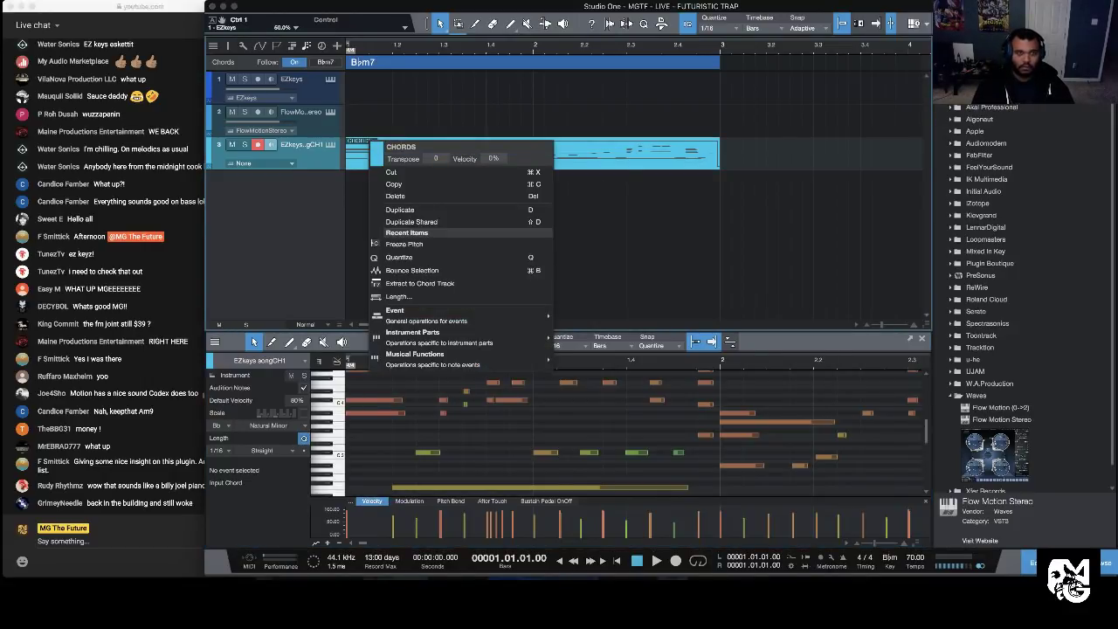
click(514, 115)
Step: Move the chord clip's track above the Flow Motion track and rename it A#m9 R&B
drag(324, 164, 301, 114)
double_click(297, 113)
text(A)
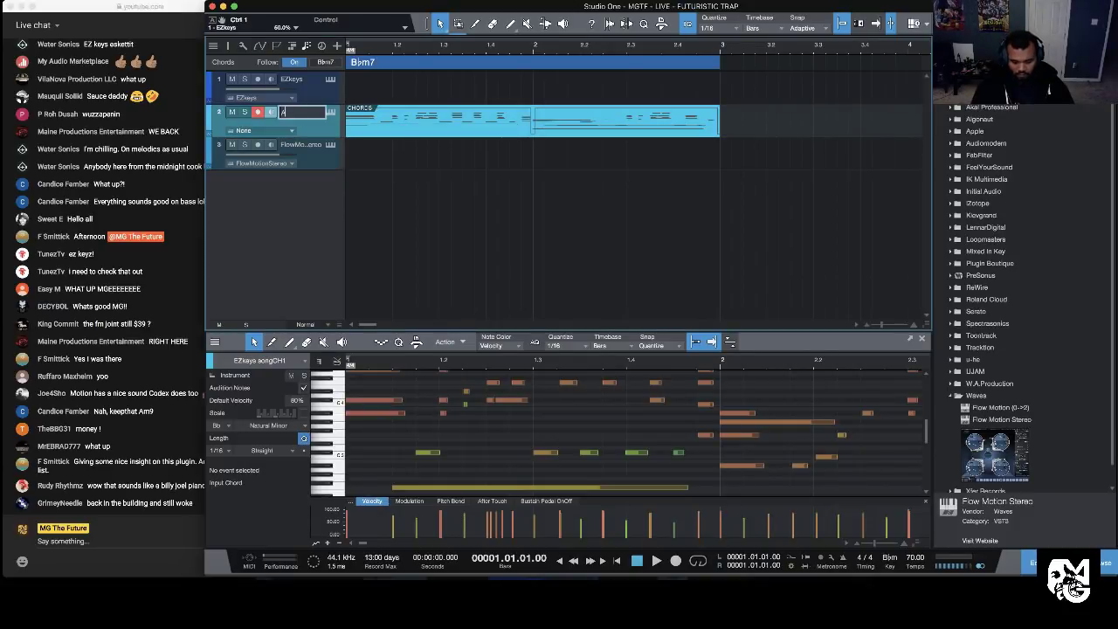
text(#m)
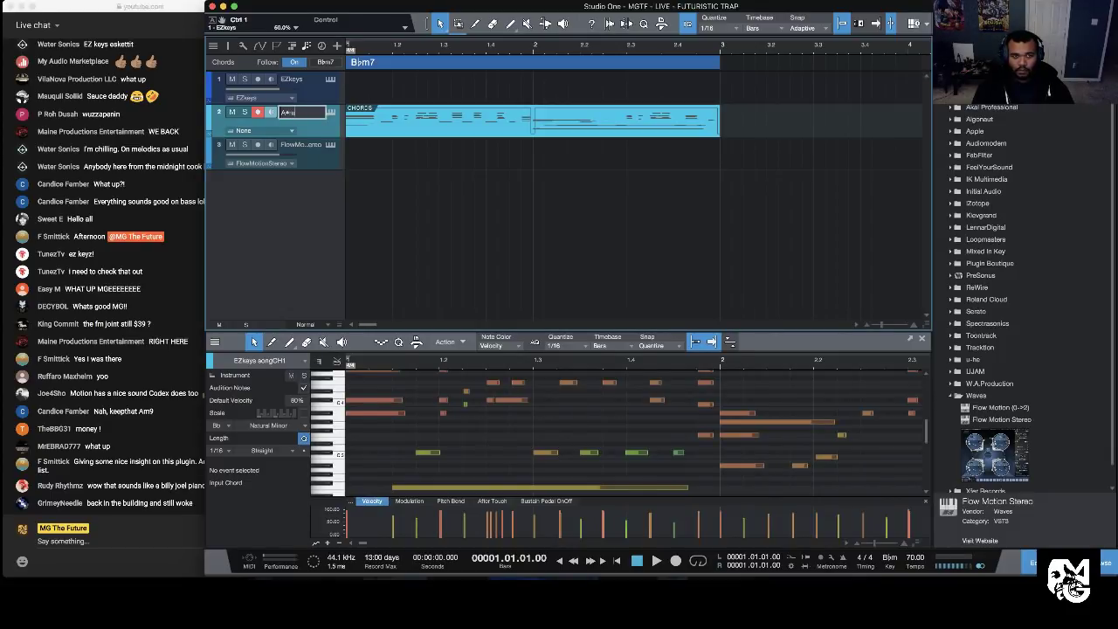
text(9 R&B)
key(Return)
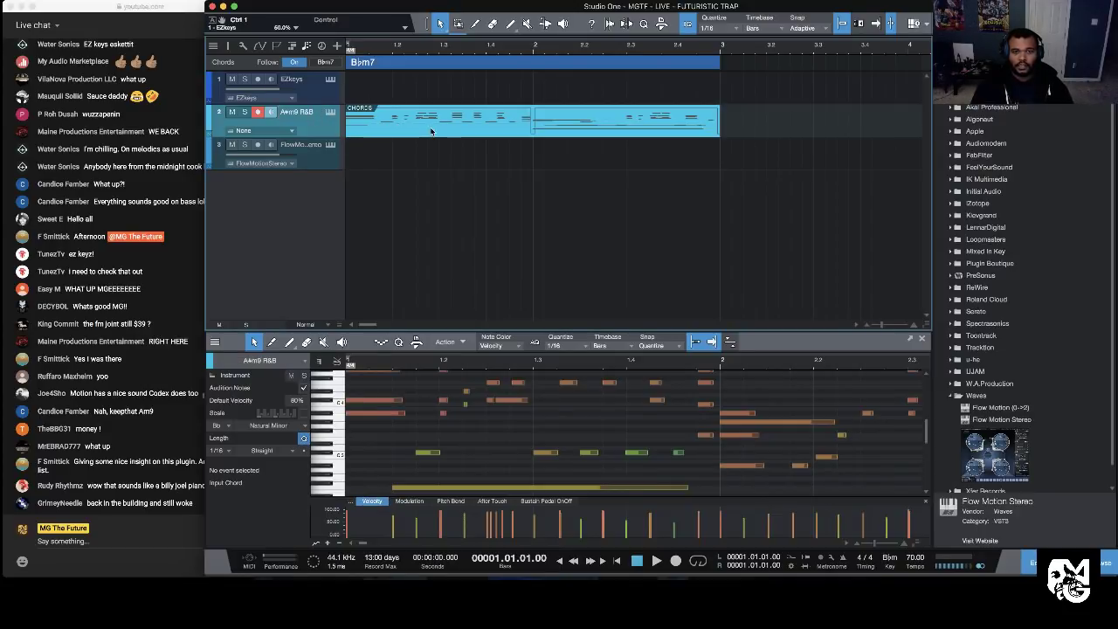
Step: Move the CHORDS clip onto the Flow Motion track and load the Mallets preset ML Bell Tines in the synth
drag(426, 127, 426, 159)
click(332, 147)
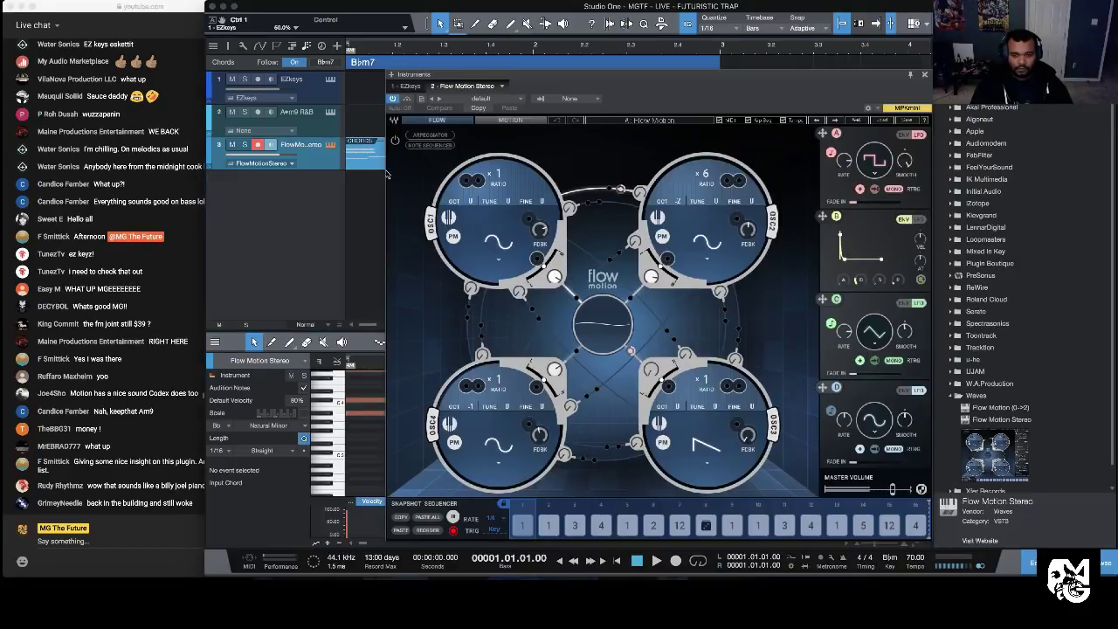
drag(829, 80, 766, 60)
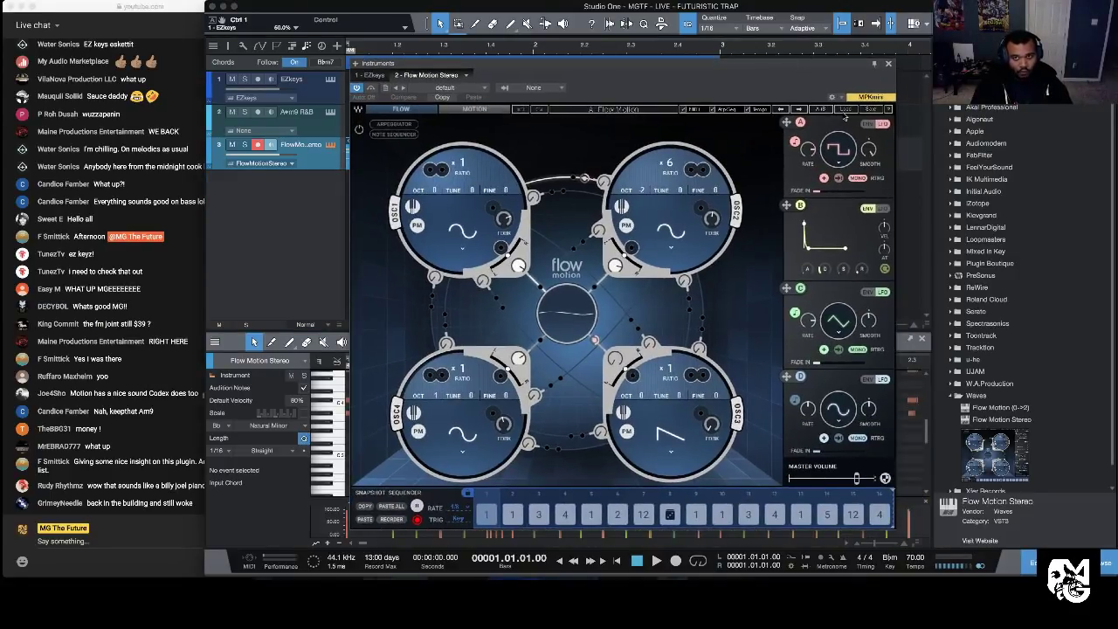
click(845, 111)
mouse_move(889, 265)
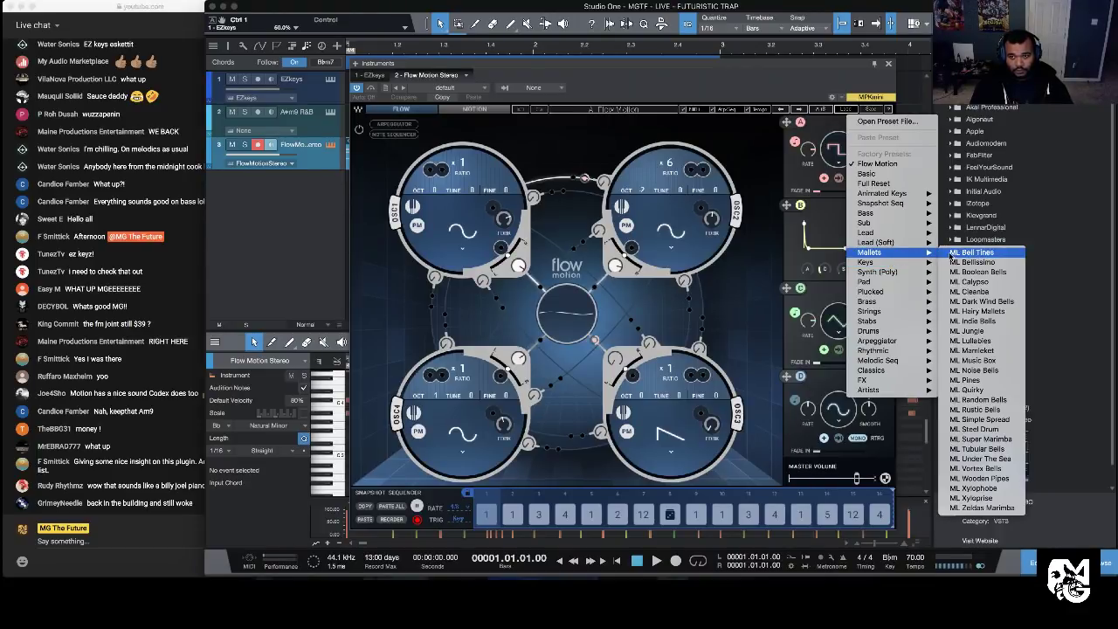
click(953, 254)
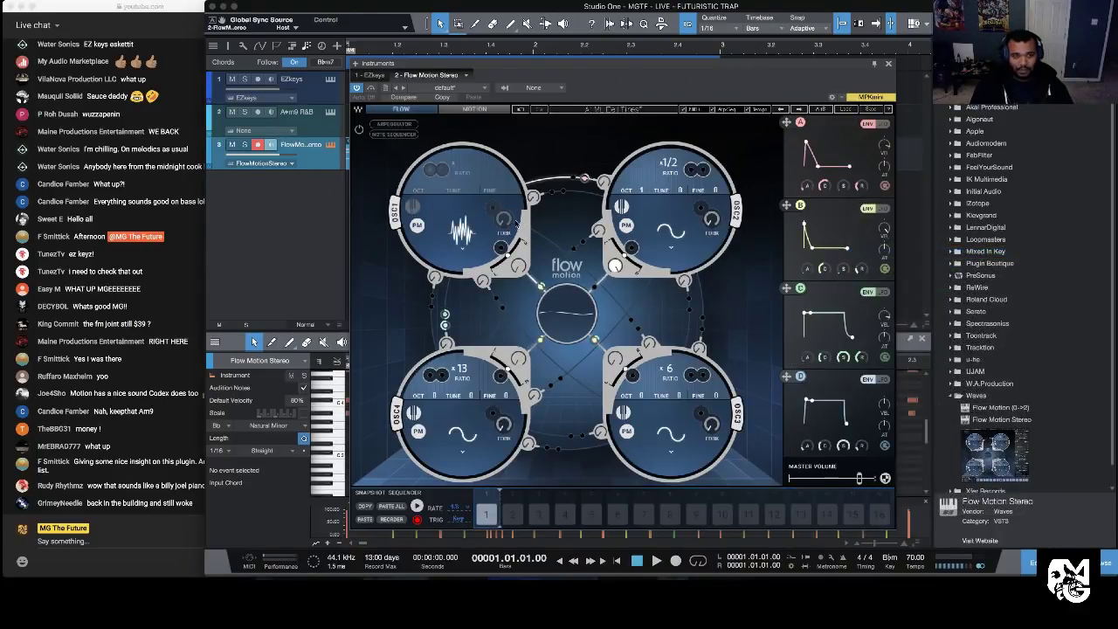
click(888, 64)
Step: Insert the Relay effect on the Flow Motion channel and set its gain to -12 dB
key(F3)
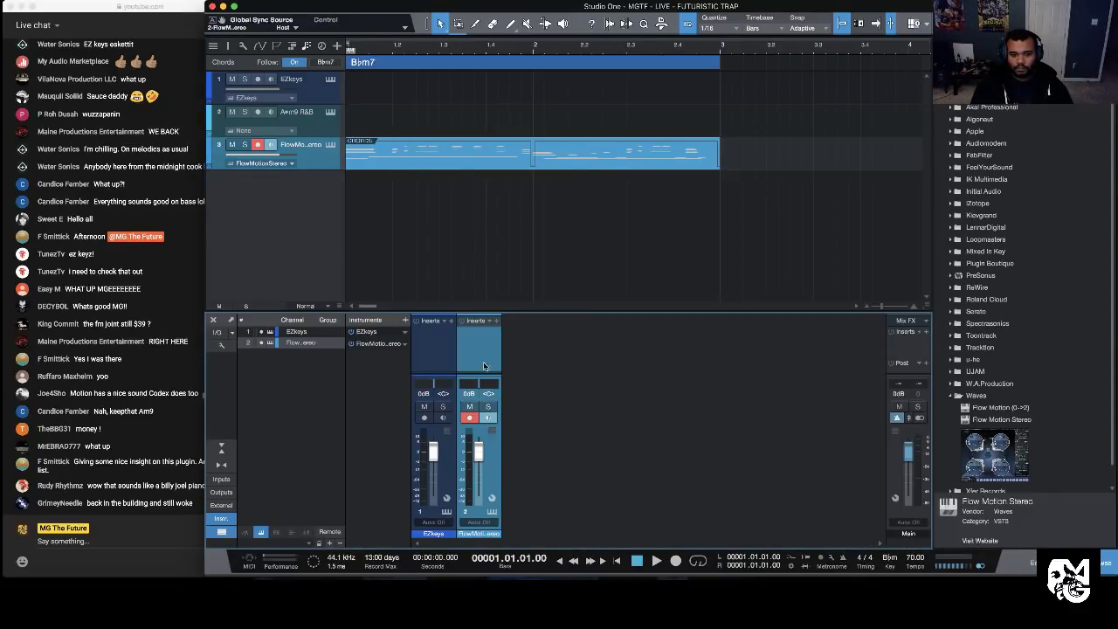
click(496, 321)
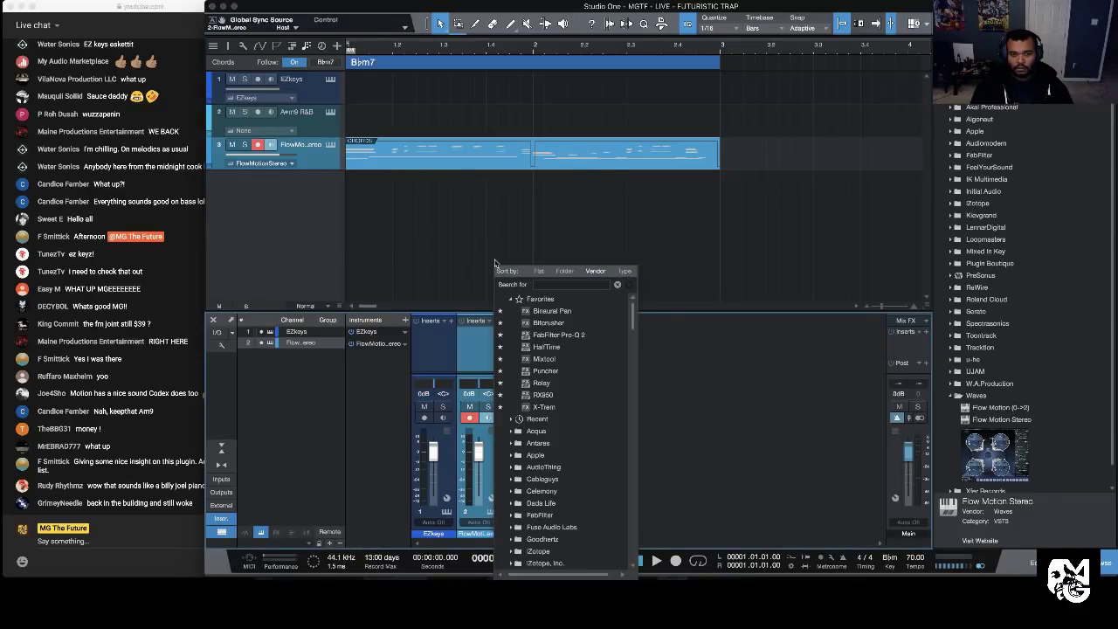
click(553, 285)
double_click(543, 383)
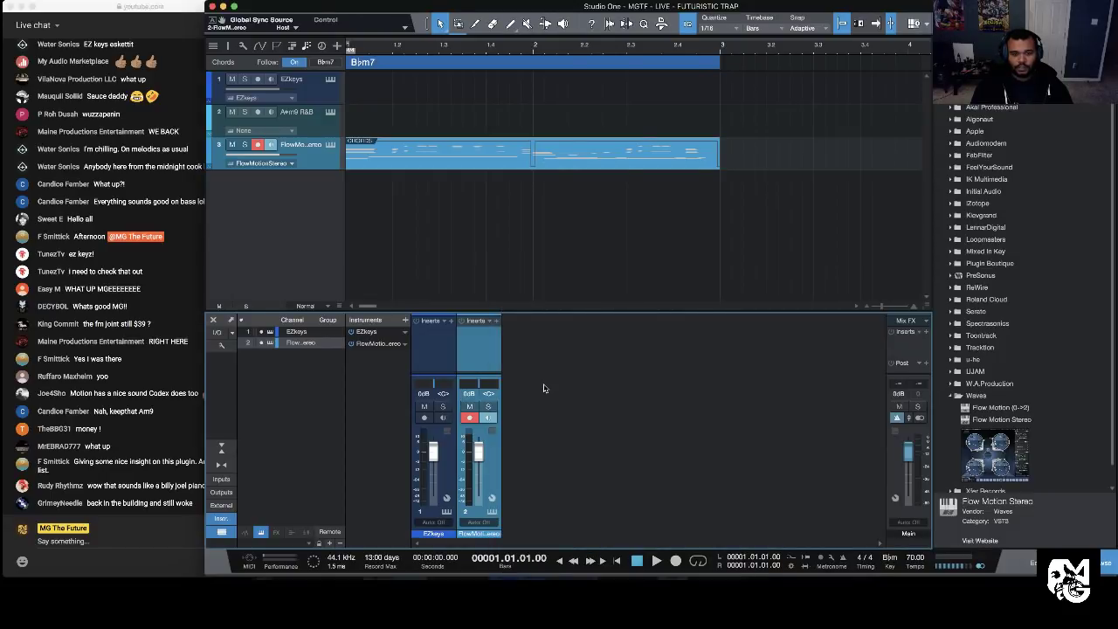
click(515, 317)
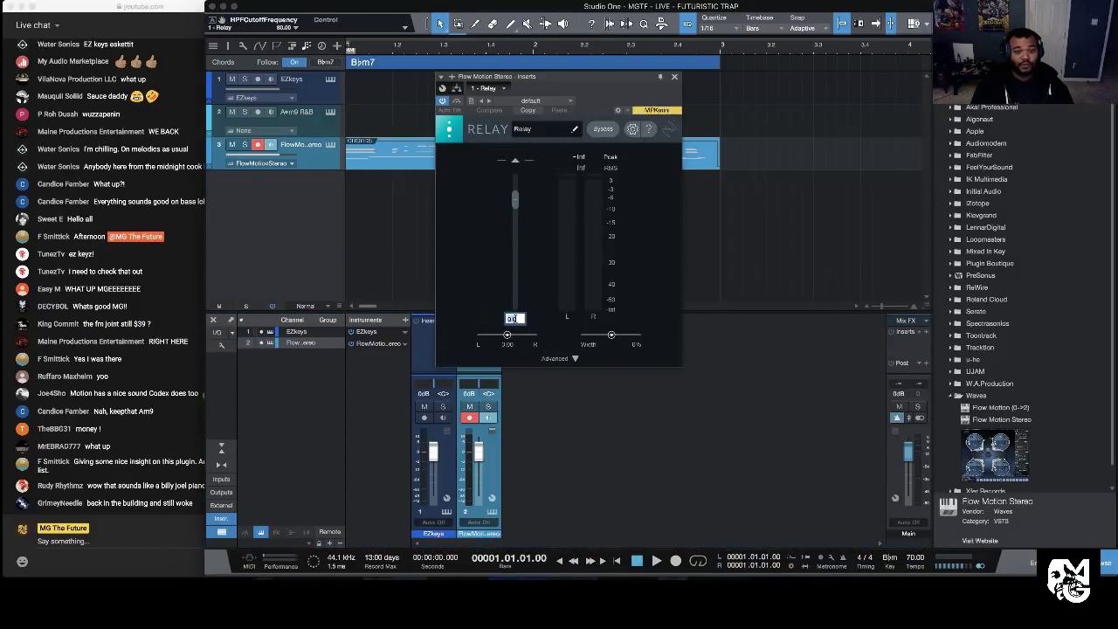
key(Return)
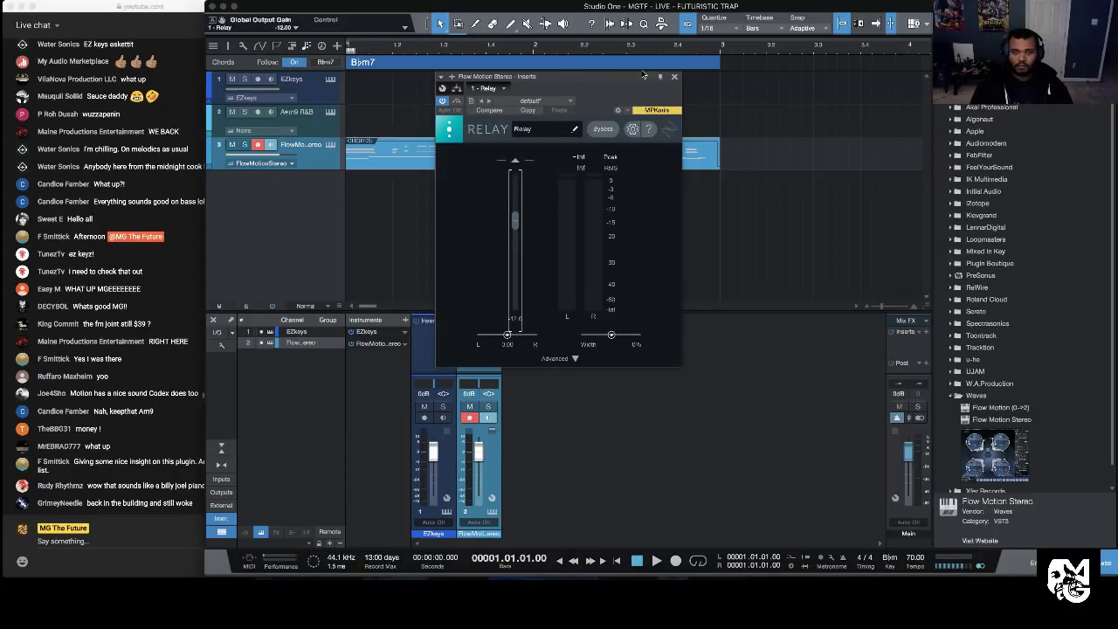
click(673, 77)
Step: Loop the range of the CHORDS clip and play it
click(586, 160)
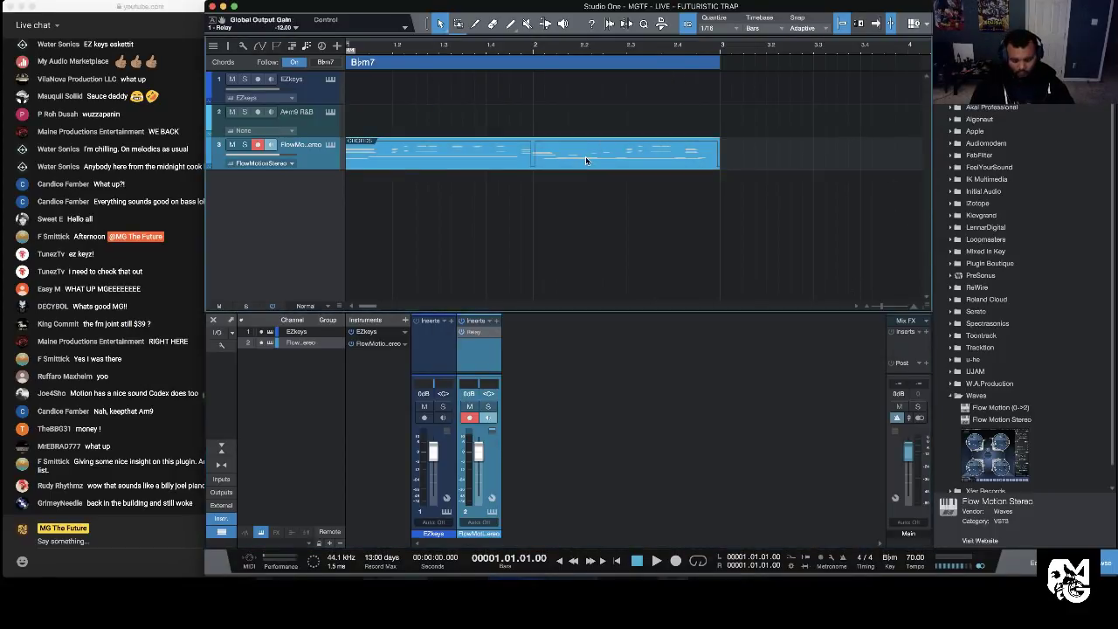
key(p)
key(slash)
key(space)
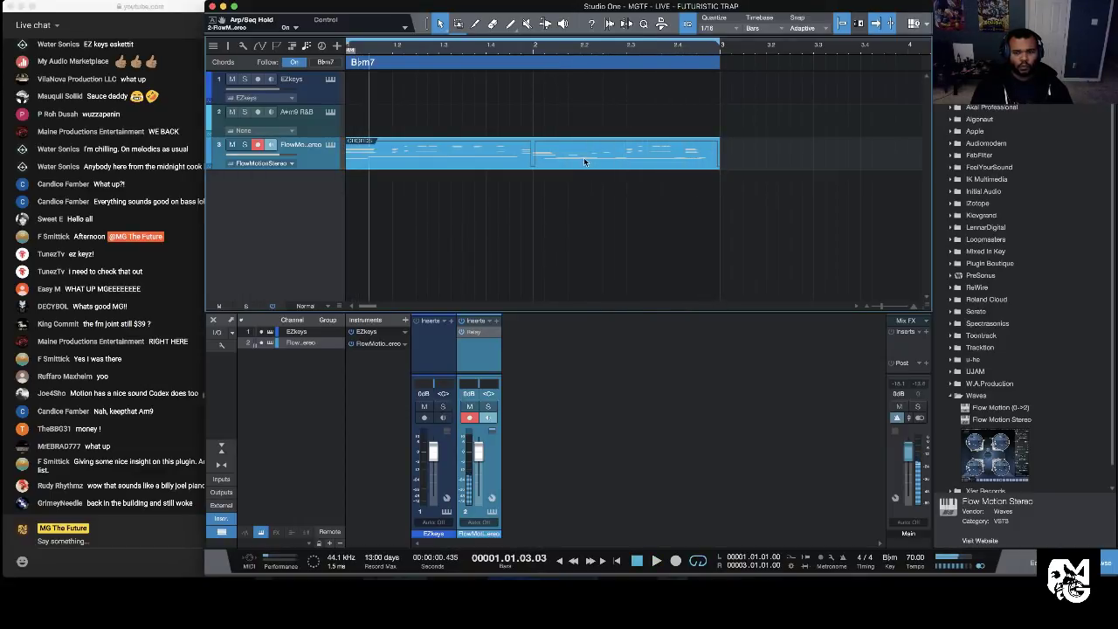
Step: Examine the CHORDS clip's notes and its sustain pedal data in an enlarged note editor
double_click(586, 160)
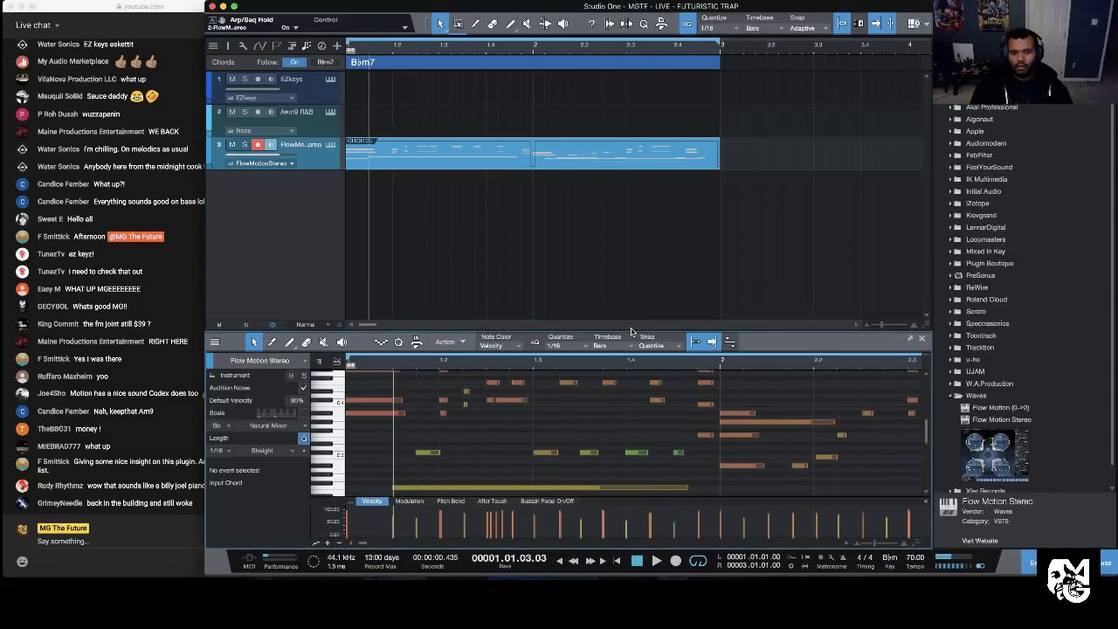
drag(631, 322, 624, 212)
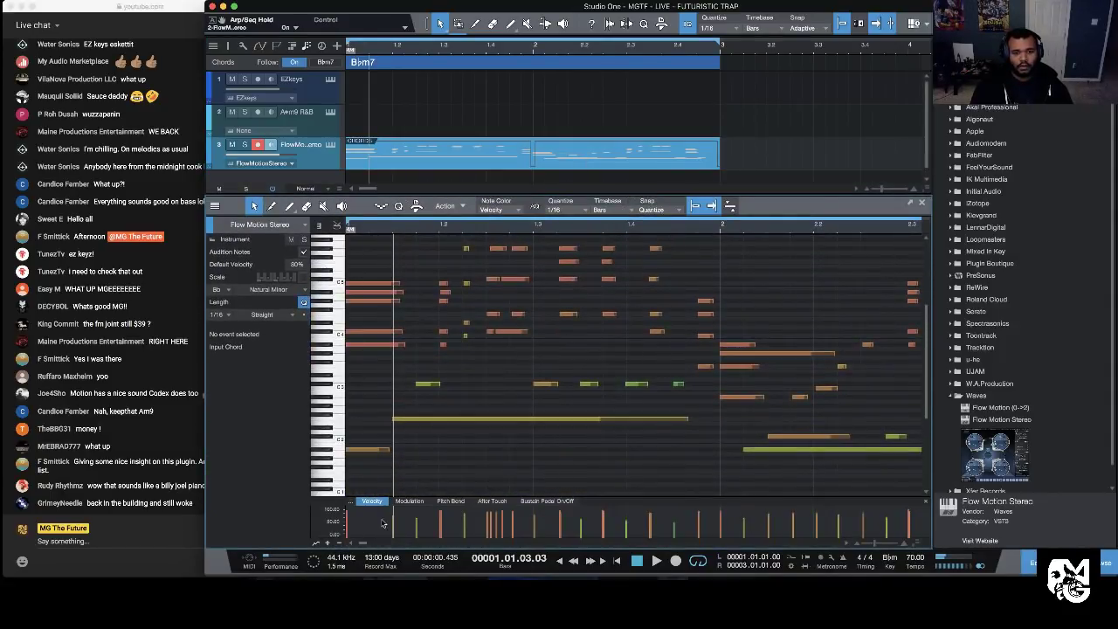
click(542, 502)
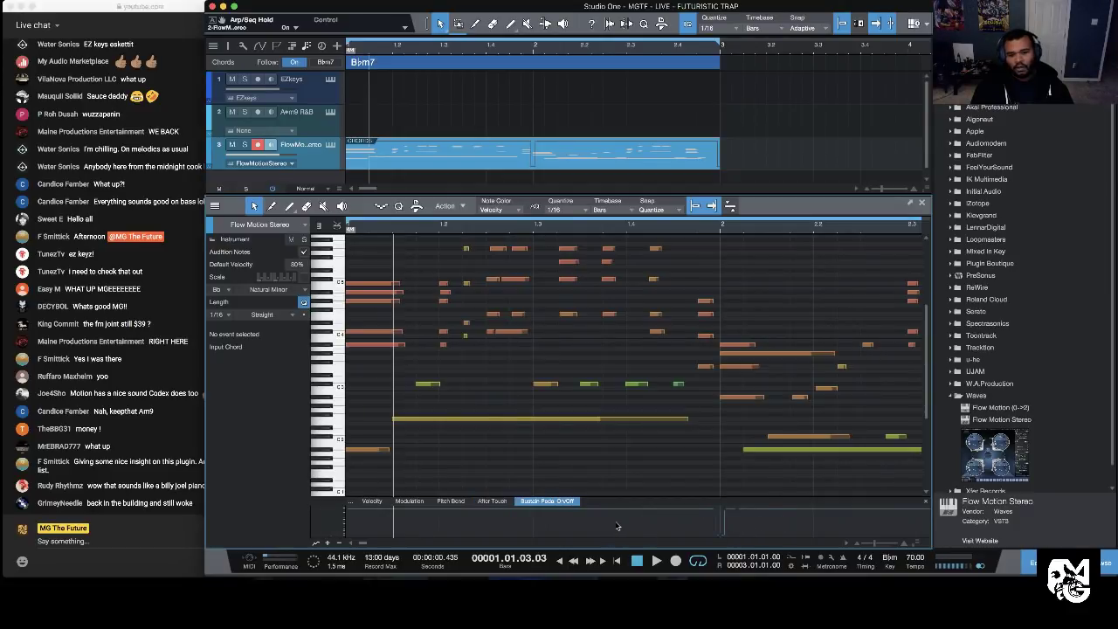
click(921, 203)
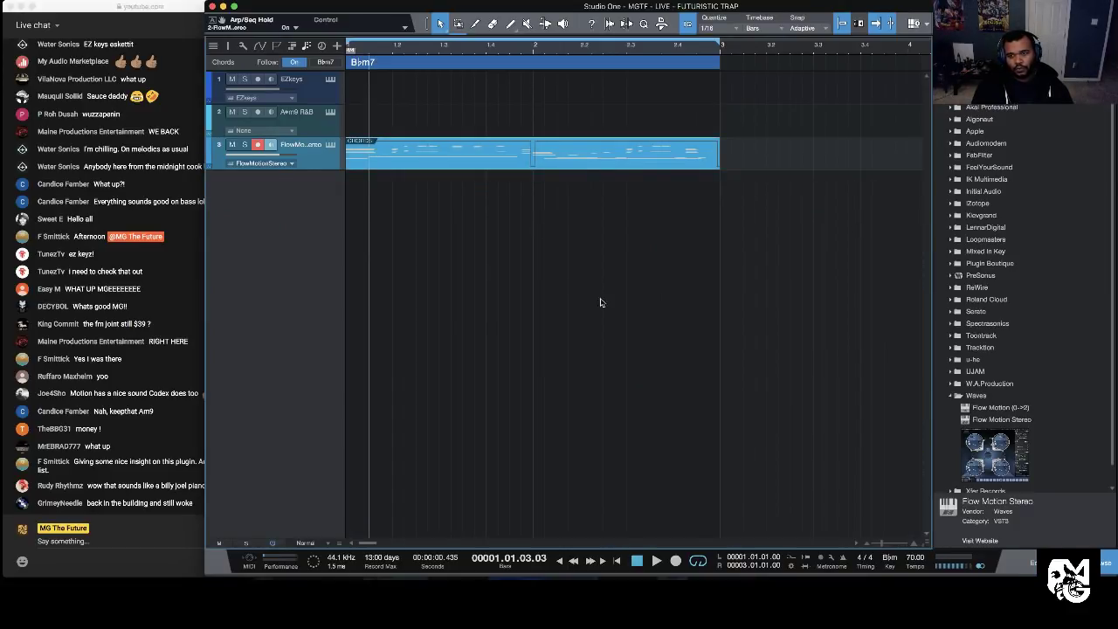
Step: Audition the Mallets presets in Flow Motion over the looping chords and settle on ML Hairy Mallets
click(330, 145)
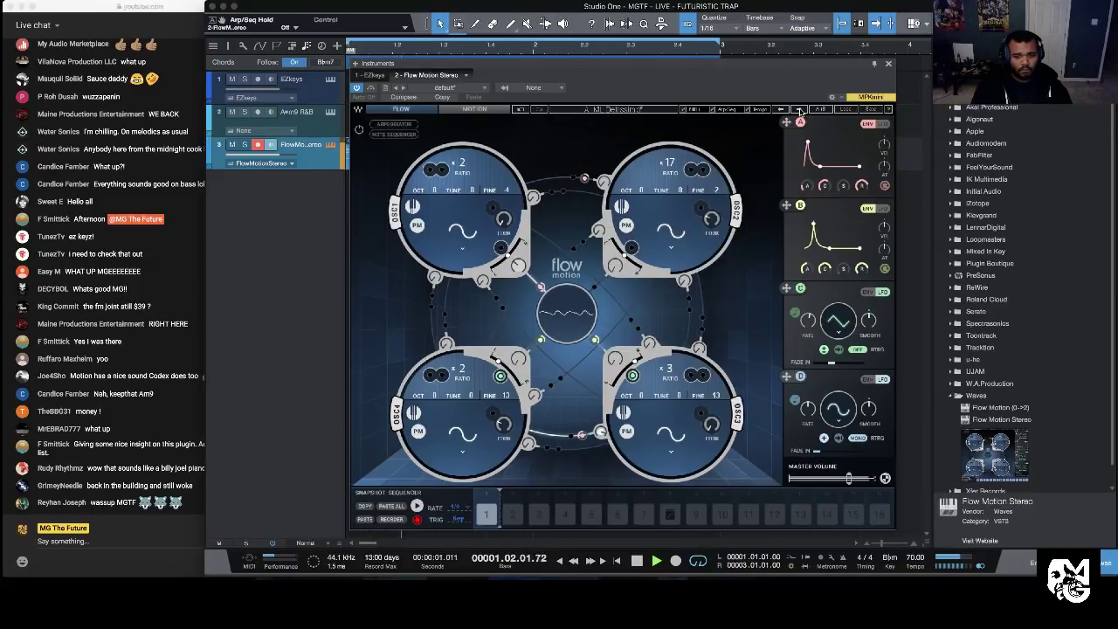
click(799, 112)
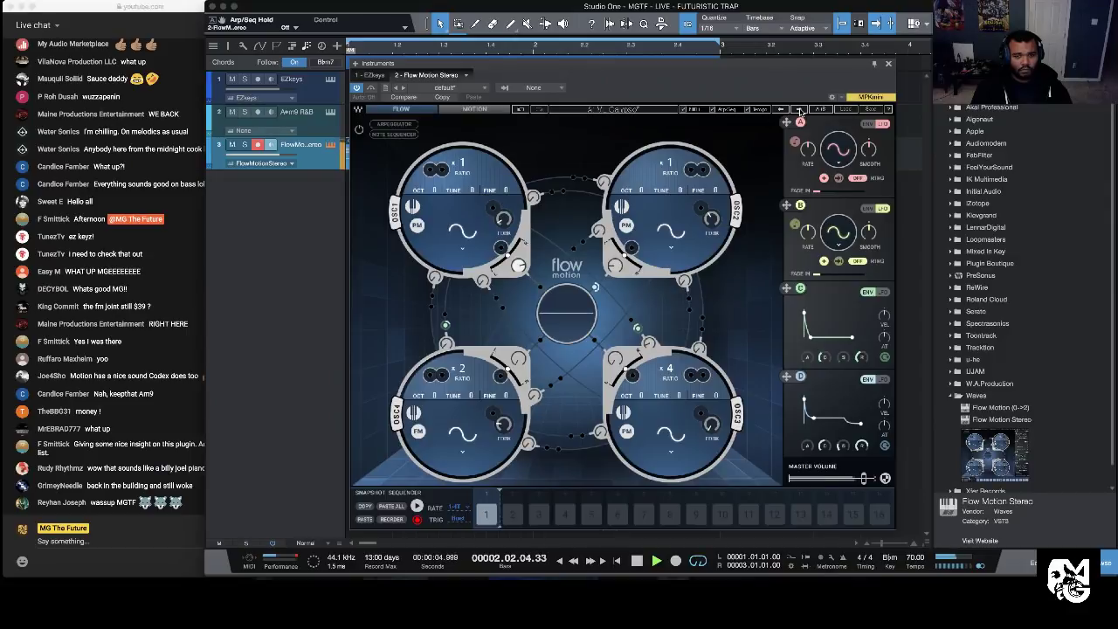
click(799, 112)
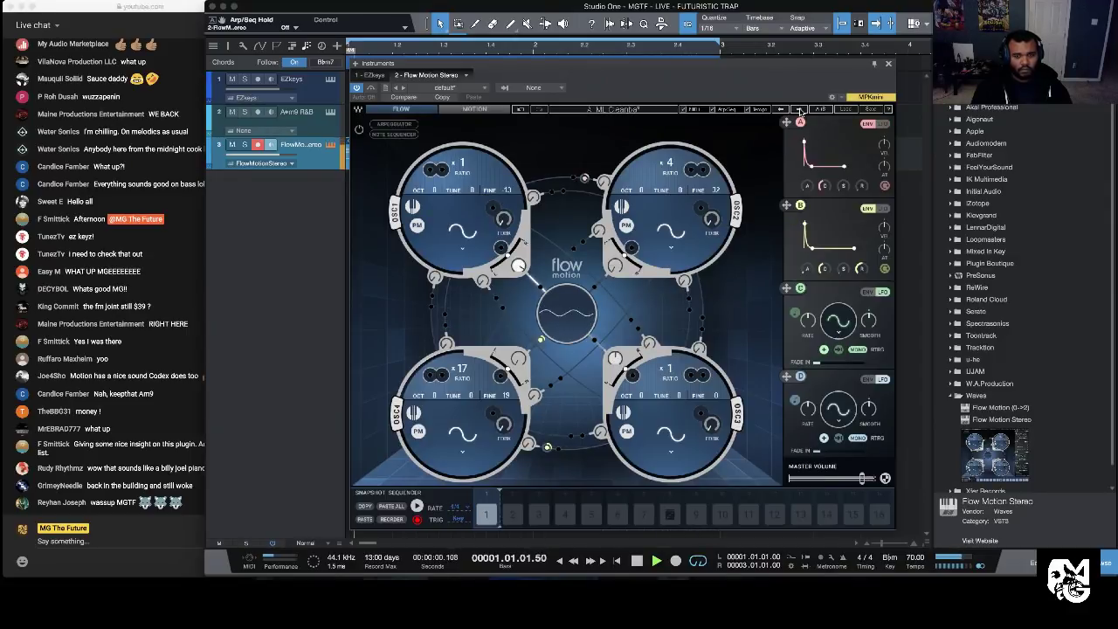
click(799, 111)
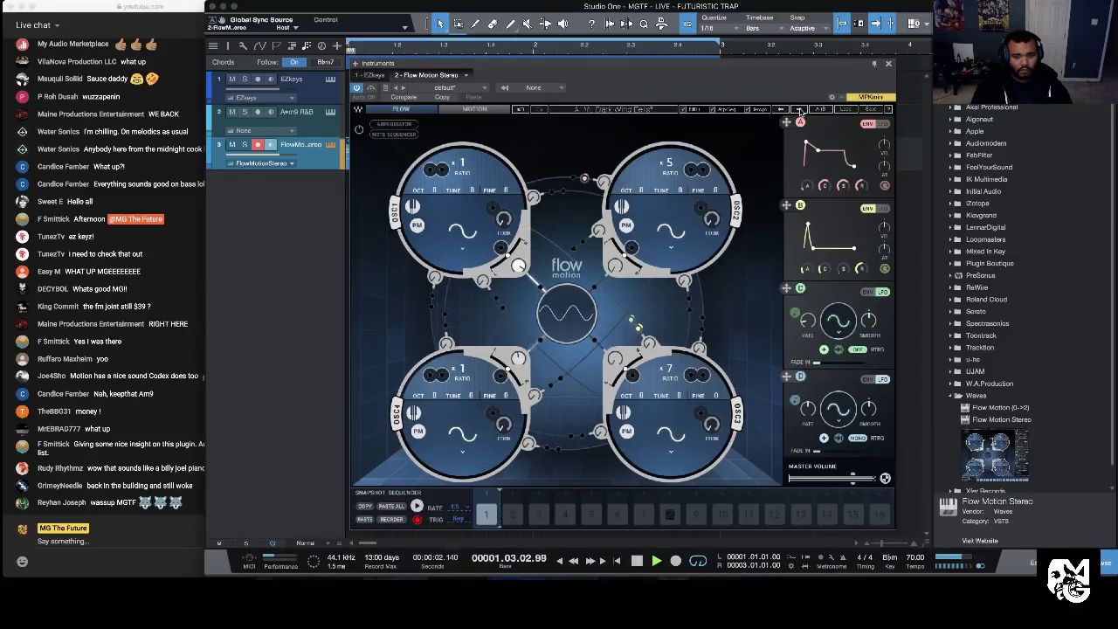
click(799, 112)
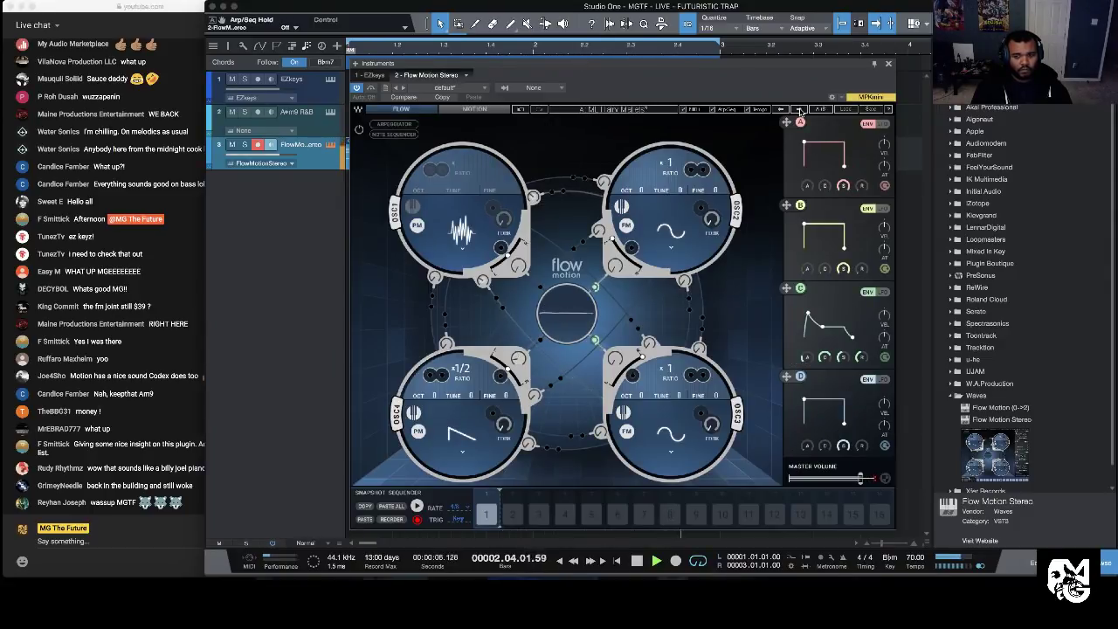
key(space)
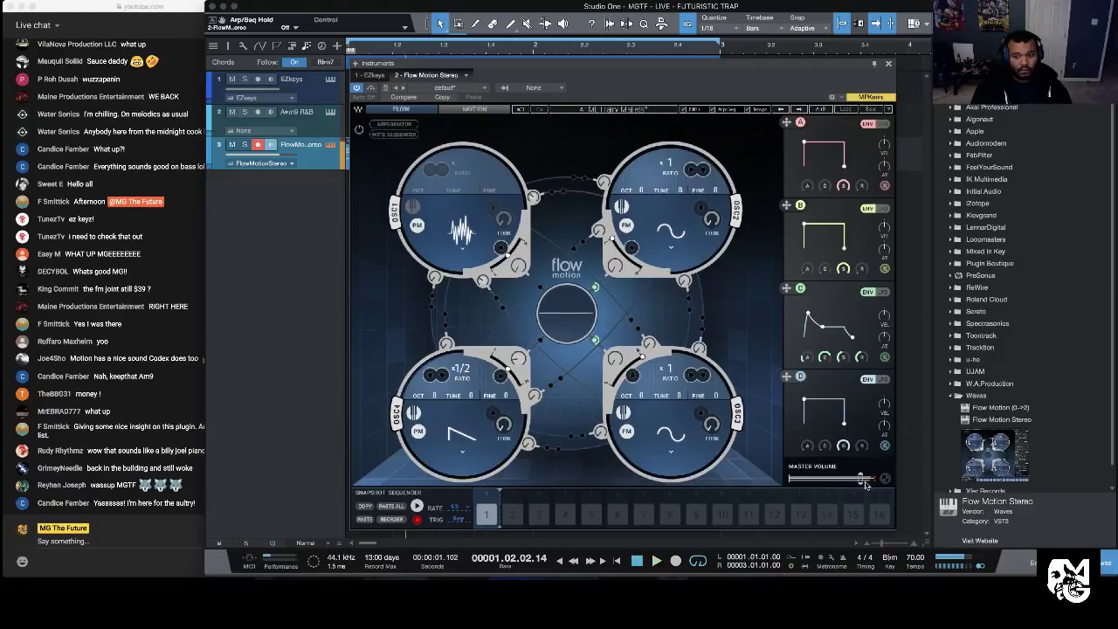
Step: Lower the synth's master volume to about 59 while checking the level in playback
drag(861, 479, 856, 478)
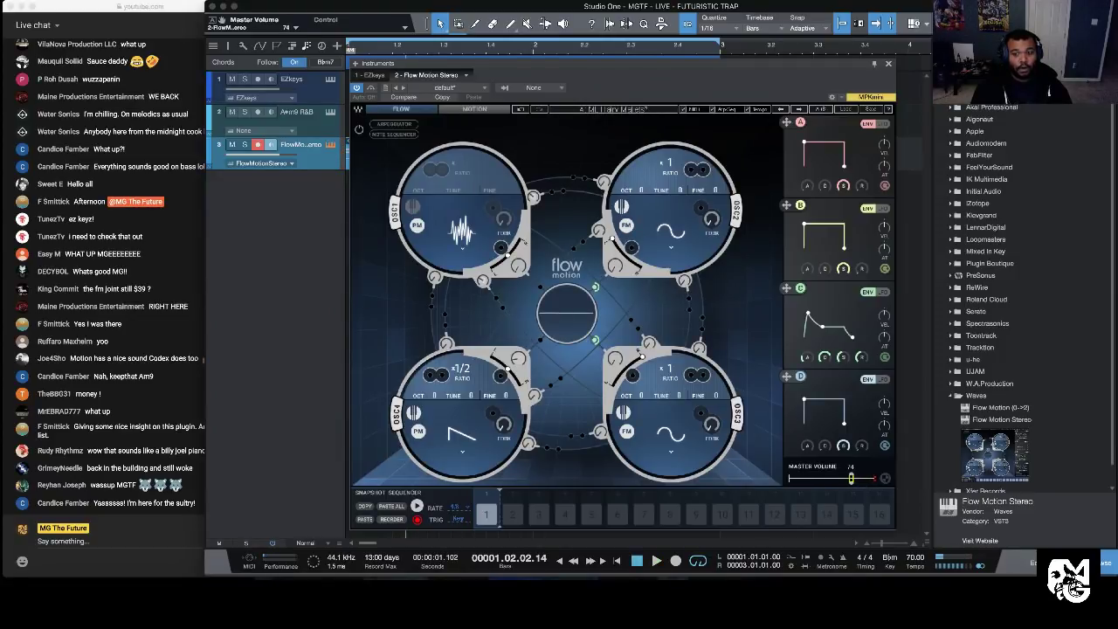
key(space)
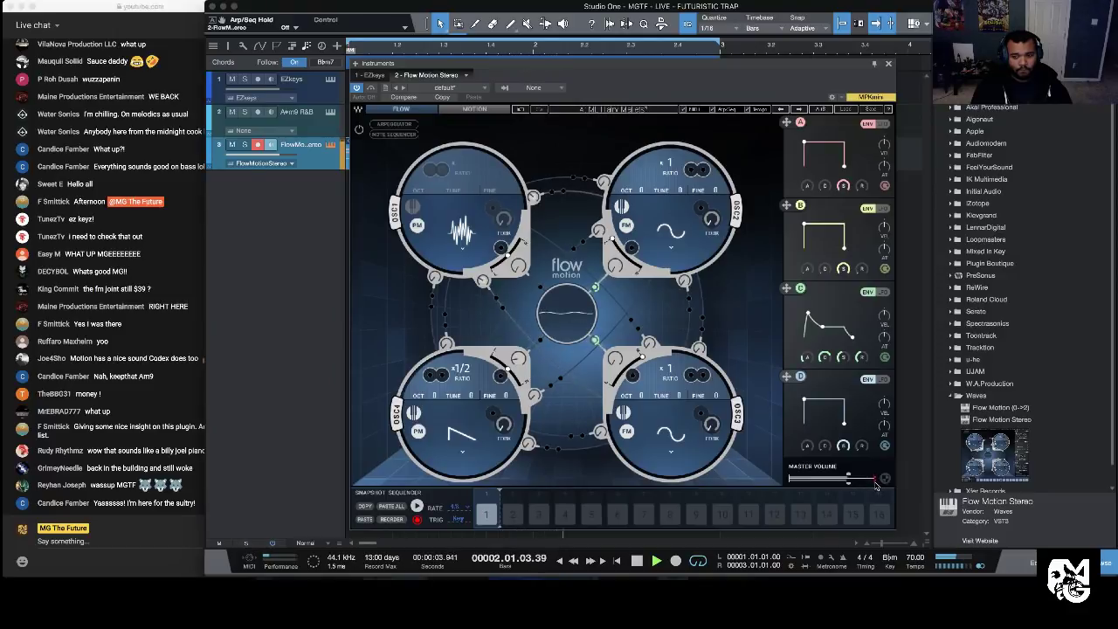
drag(846, 479, 838, 479)
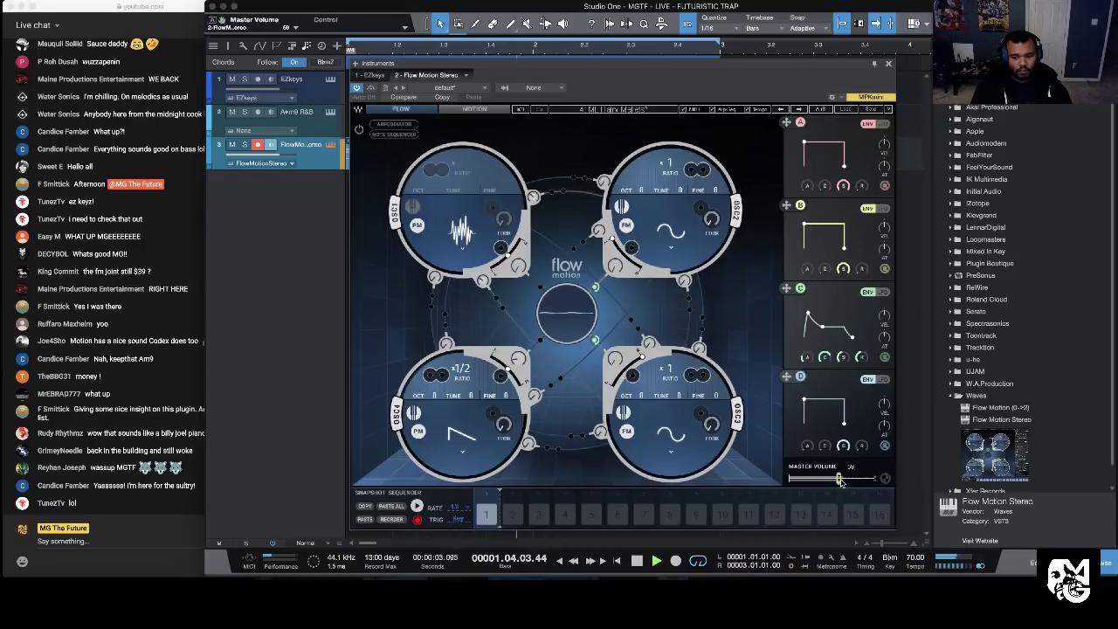
Step: Switch Flow Motion to setup B, audition the Plucked preset PL Hamato Yoshi, and advance to PL In A Dream
click(626, 112)
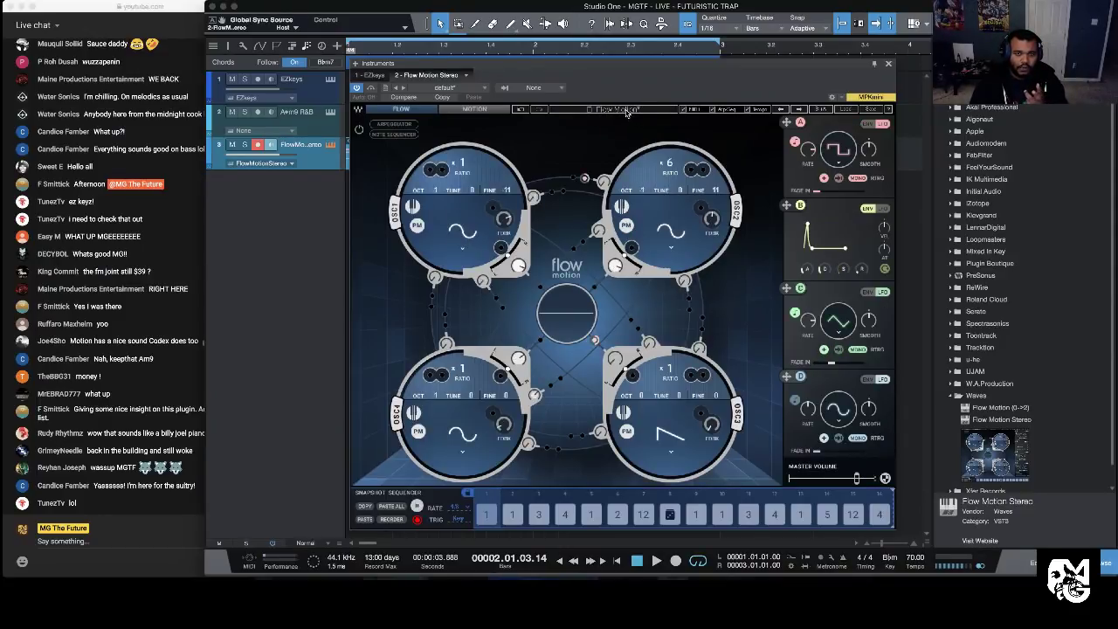
click(845, 110)
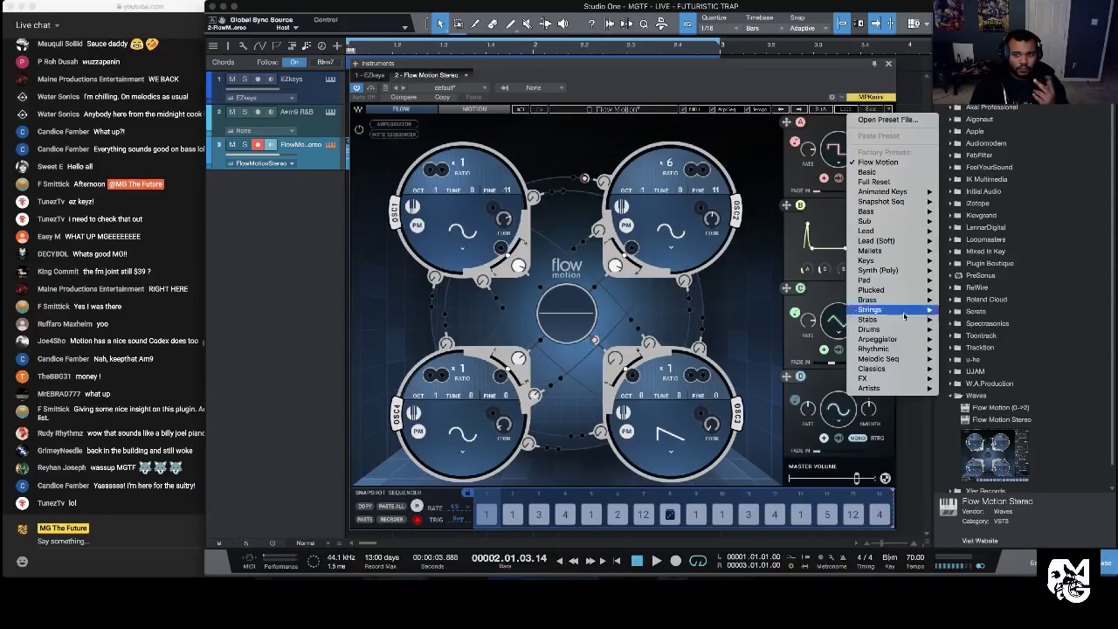
mouse_move(909, 294)
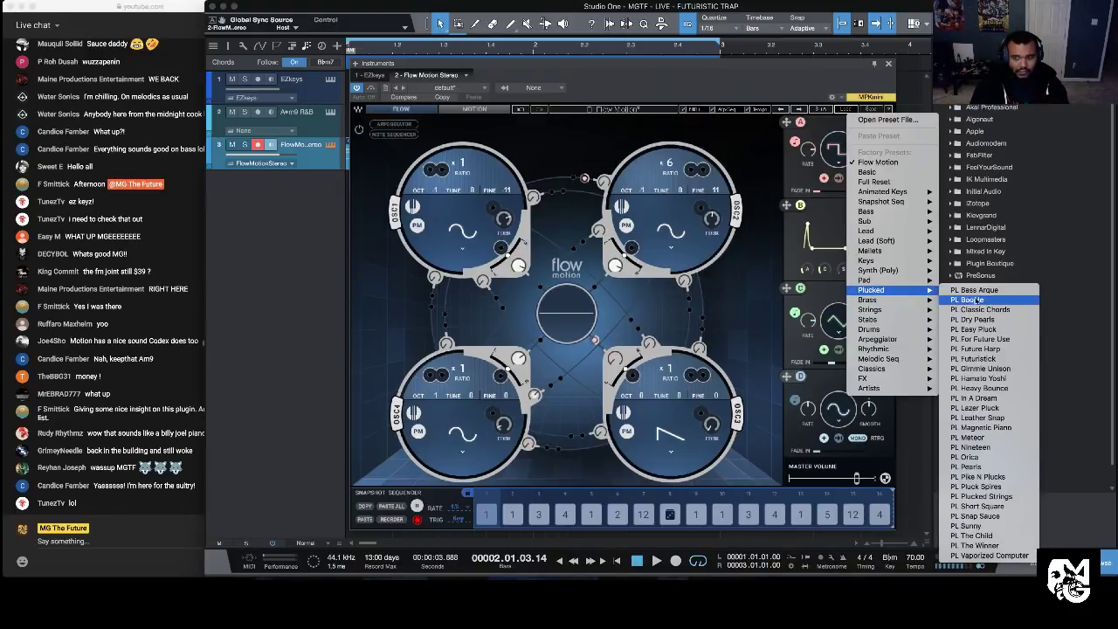
click(1013, 378)
key(space)
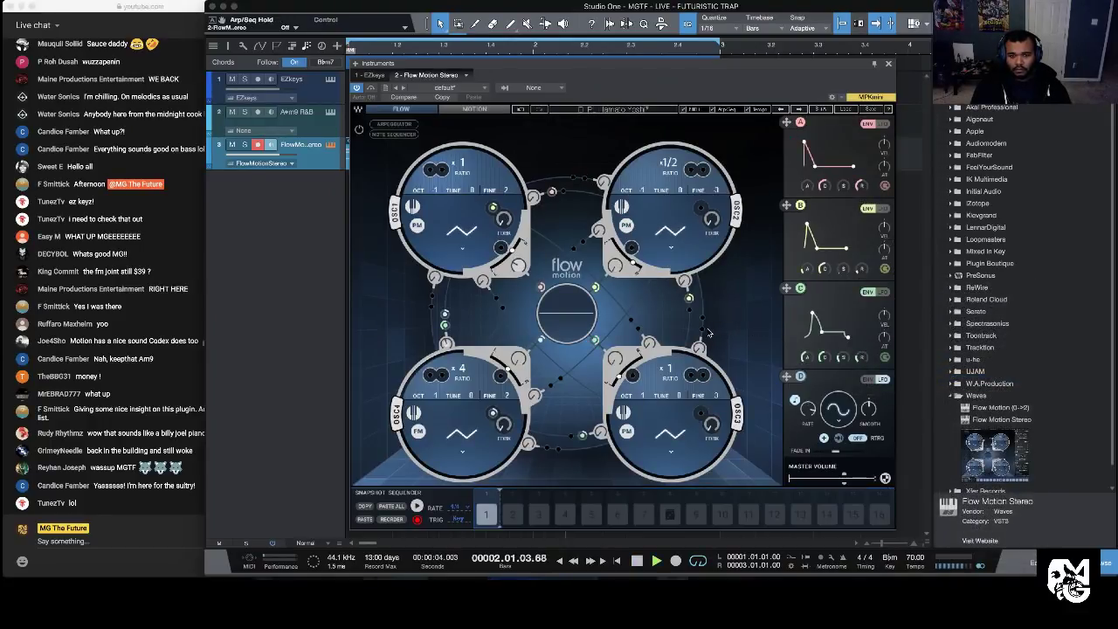
click(799, 112)
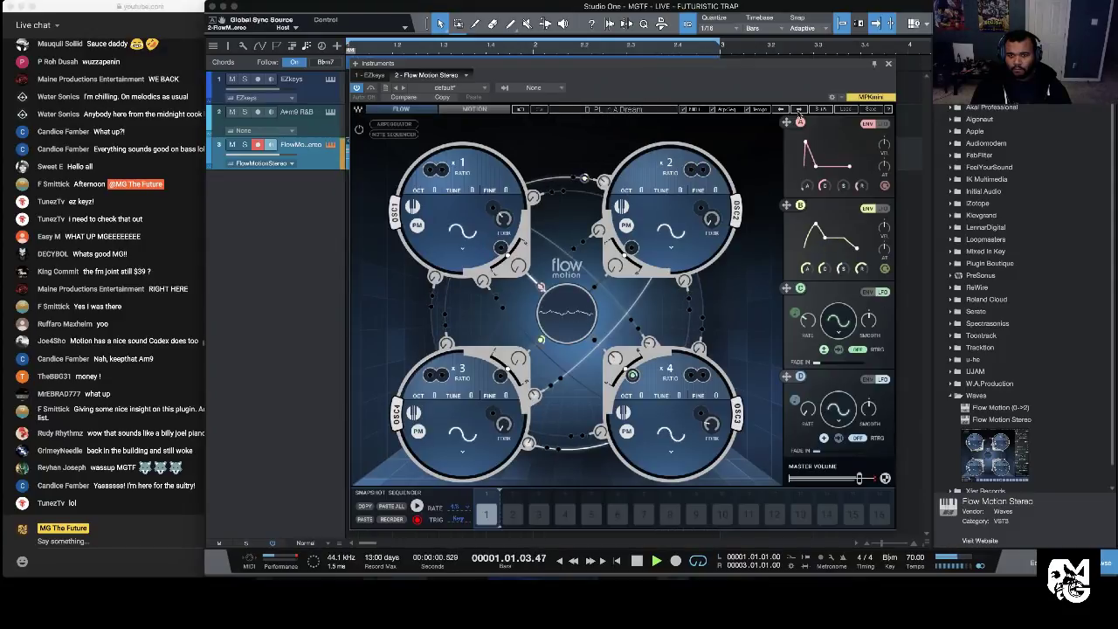
click(842, 110)
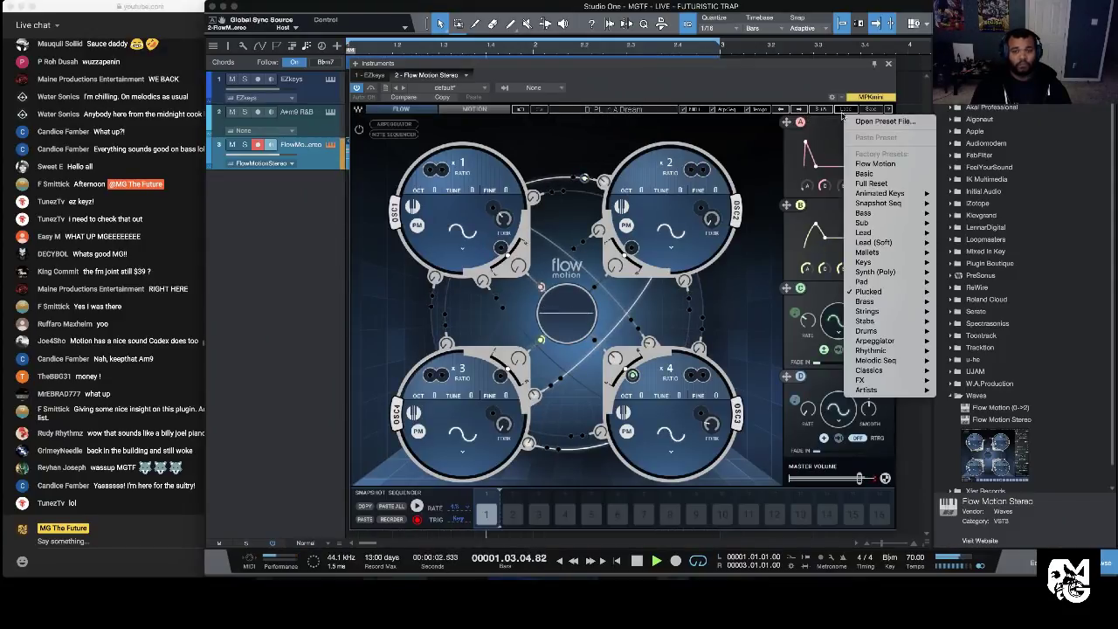
mouse_move(903, 256)
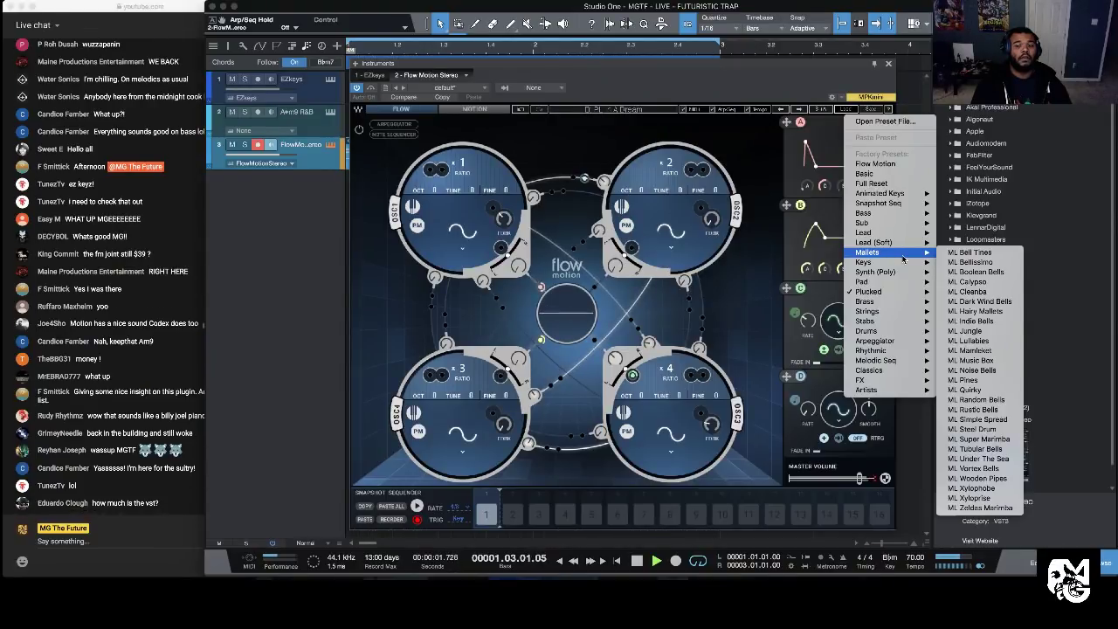
click(743, 77)
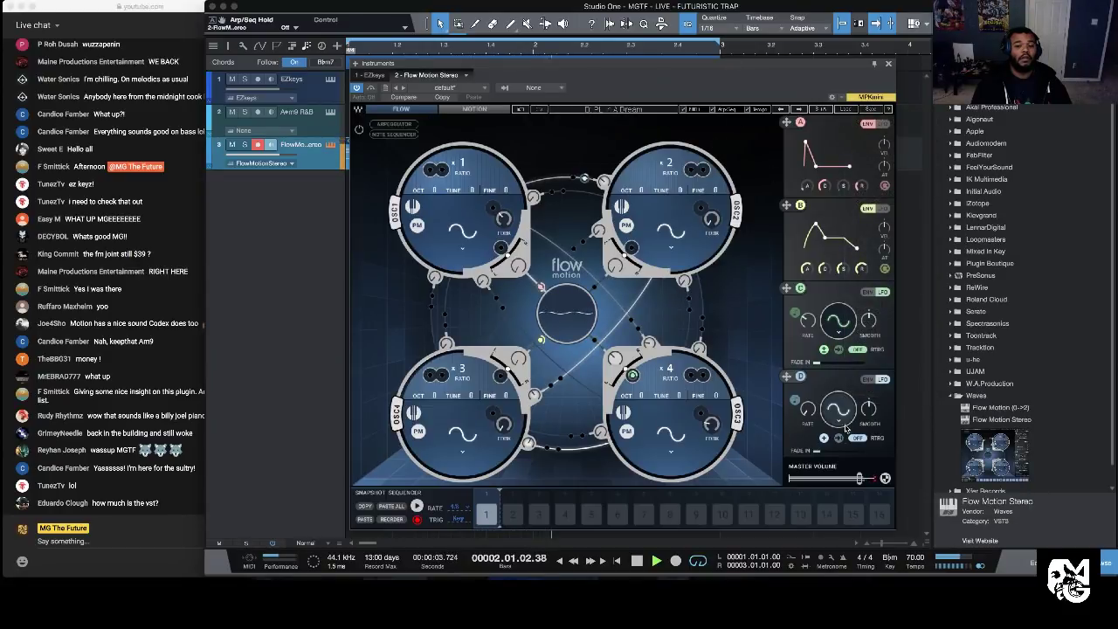
Step: Lower setup B's master volume to about 62 and compare it with setup A during playback
drag(859, 478, 841, 477)
key(space)
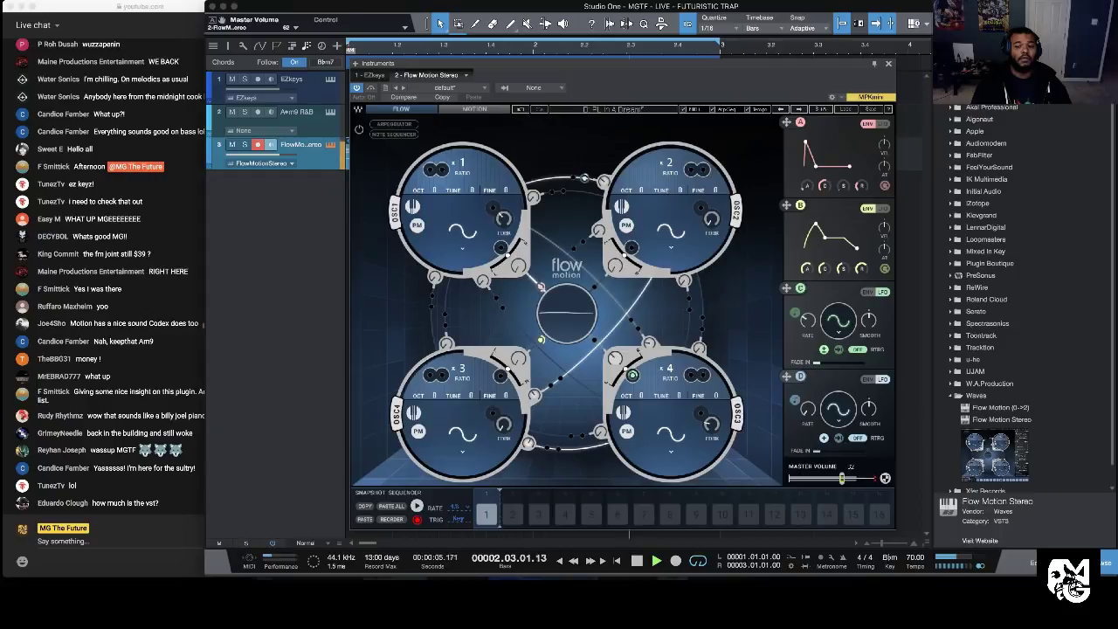
click(629, 110)
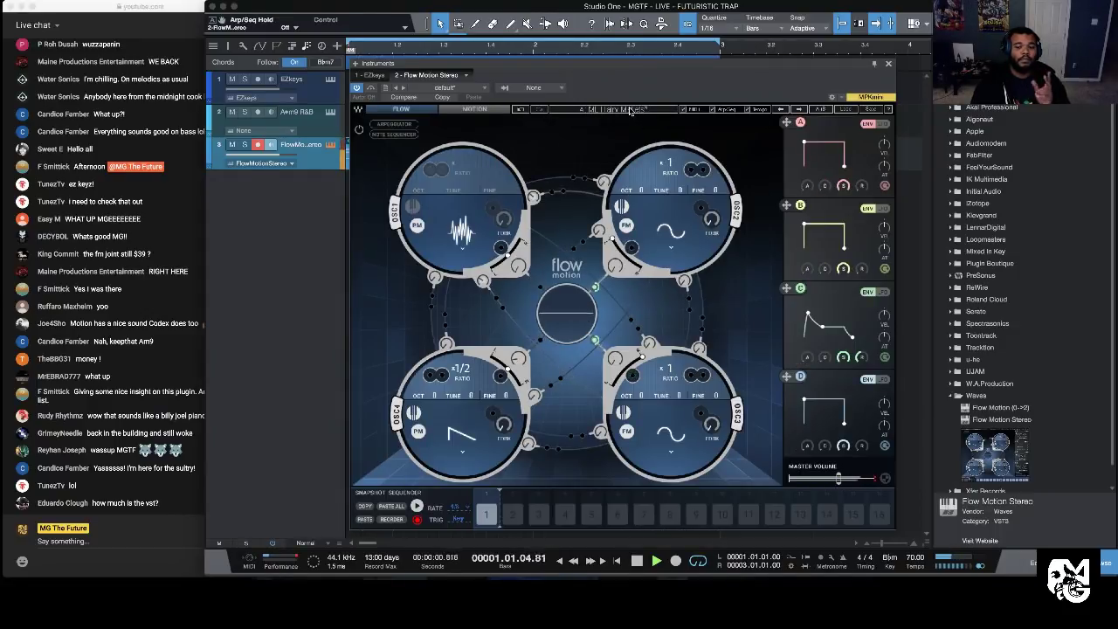
click(629, 110)
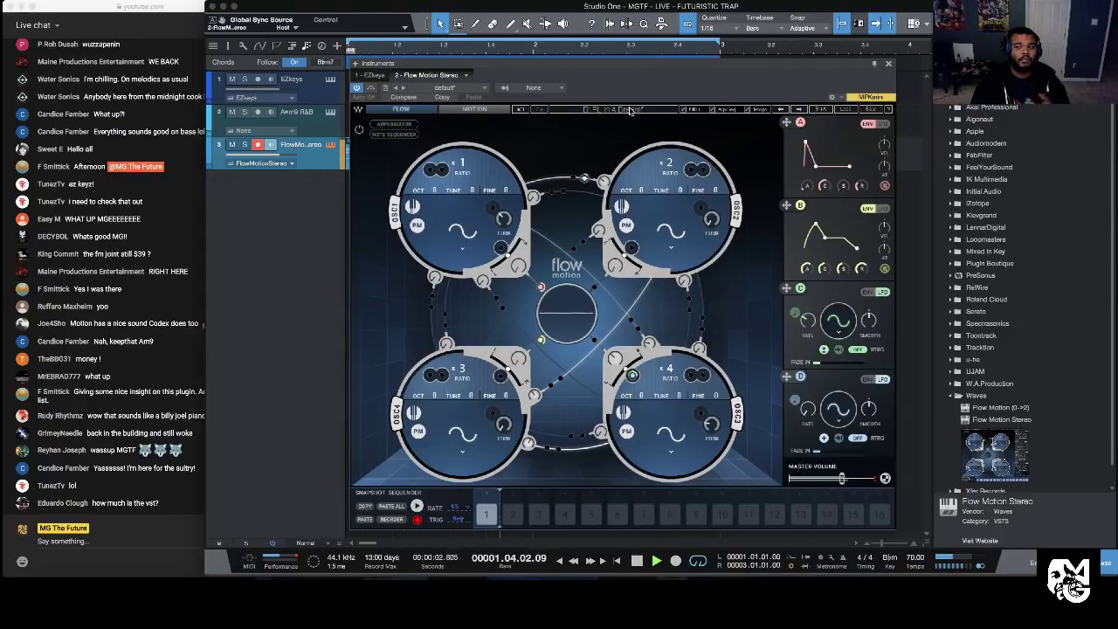
scroll(631, 111, down, 1)
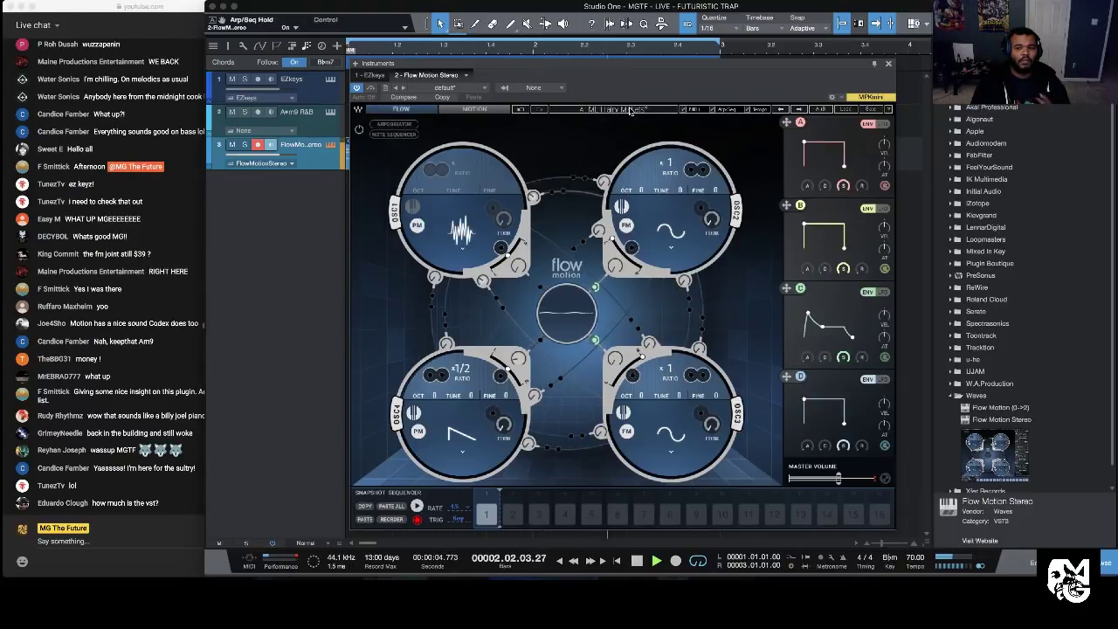
scroll(630, 111, up, 1)
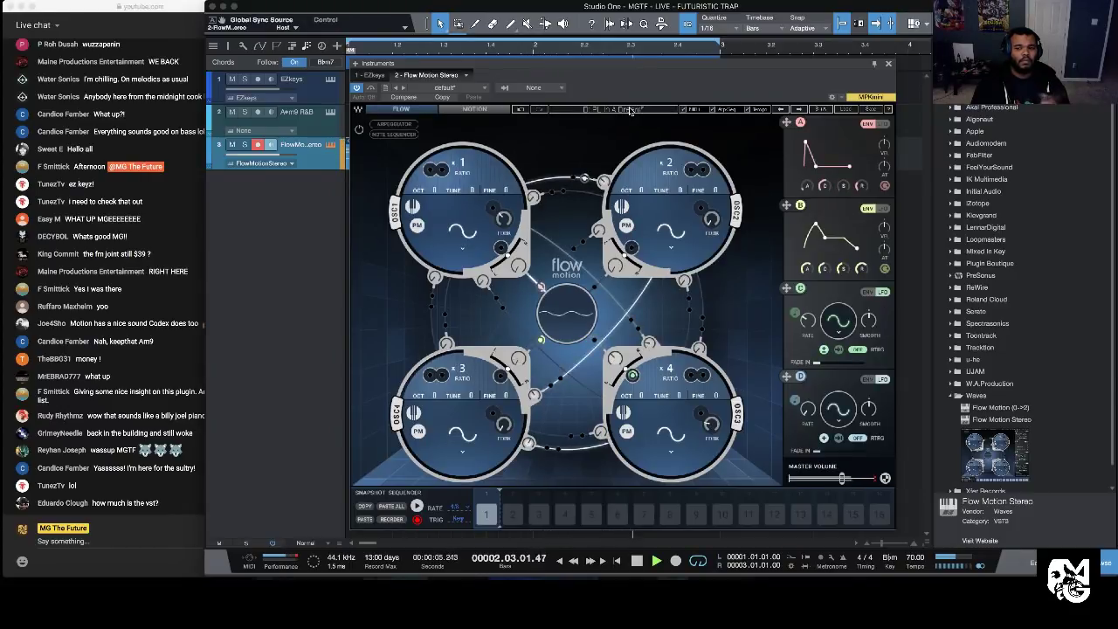
Step: Close the synth, stop playback, and show the drum kit folders in the file browser
click(888, 65)
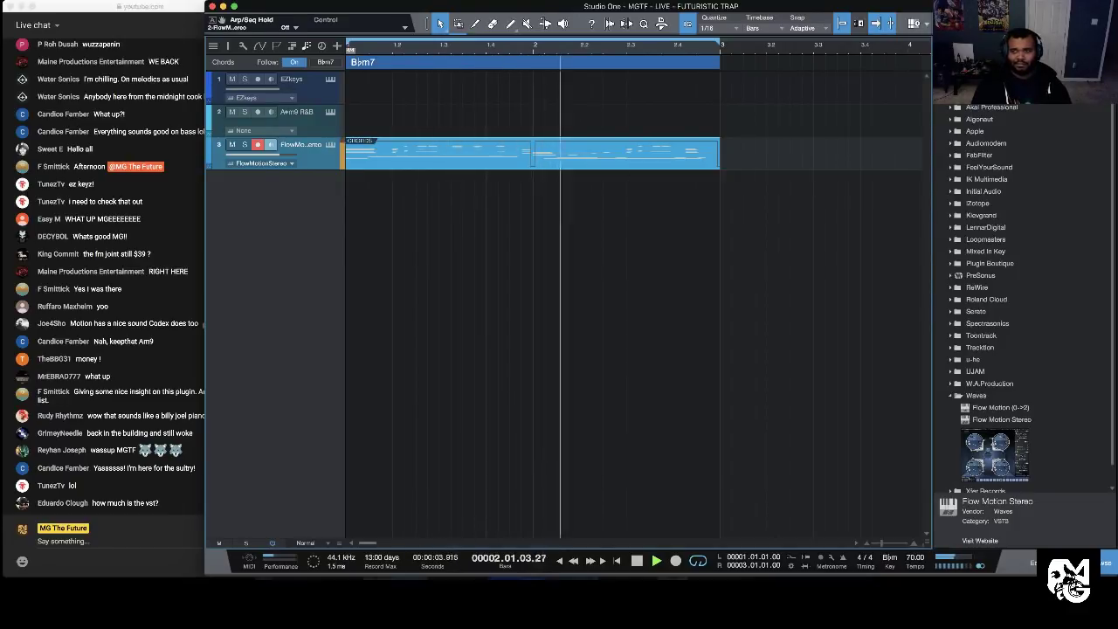
key(space)
key(F9)
key(F8)
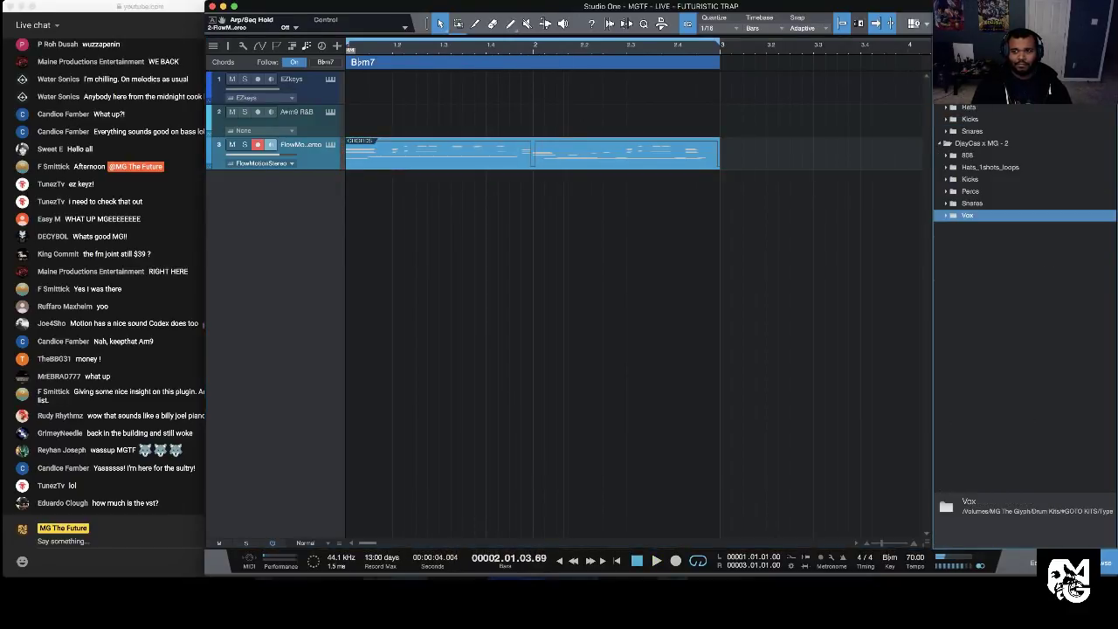
Step: Switch the file browser to the Zay drum kit samples and show its 808, clap and hat folders
click(1030, 87)
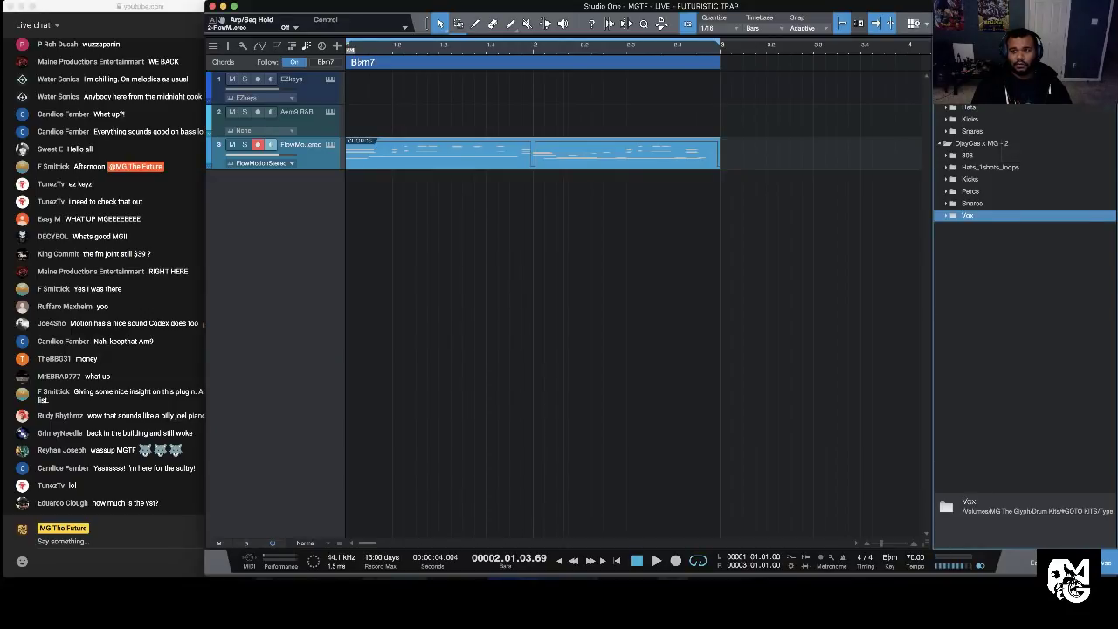
click(1039, 96)
click(963, 229)
scroll(980, 219, down, 6)
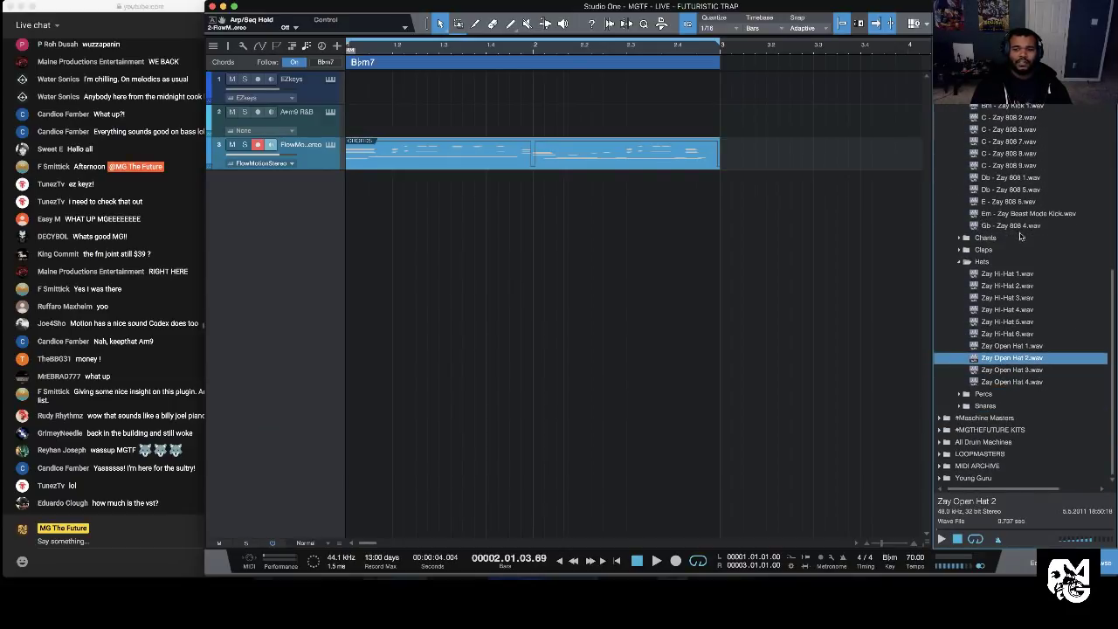
Step: Read through the viewers' live chat messages, including the questions about the synth's price, worth and CPU load
click(164, 223)
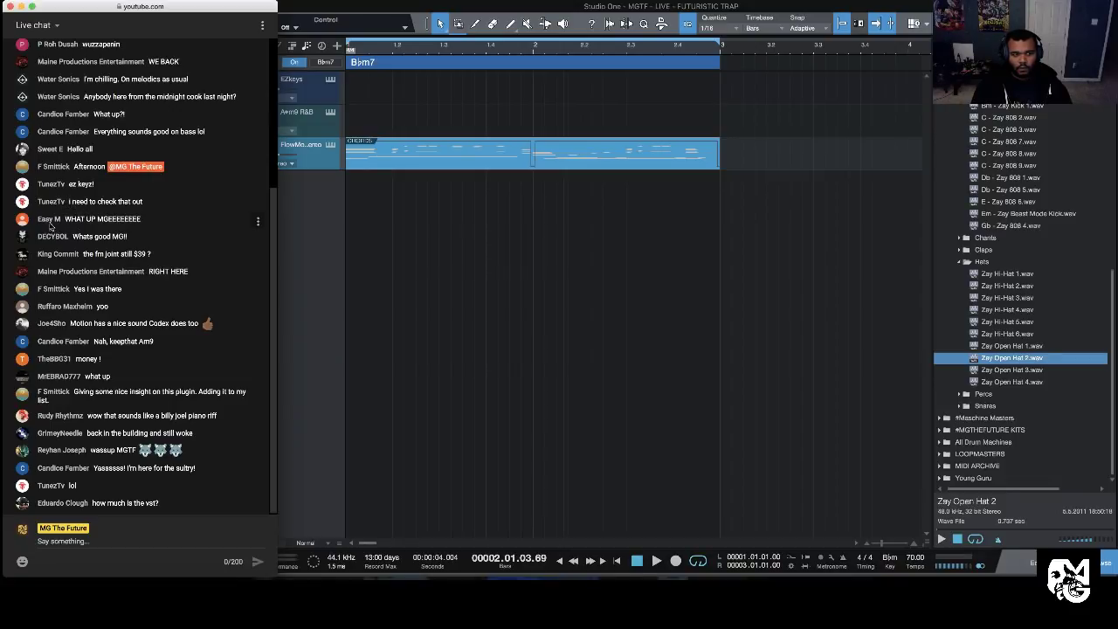
drag(41, 236, 146, 242)
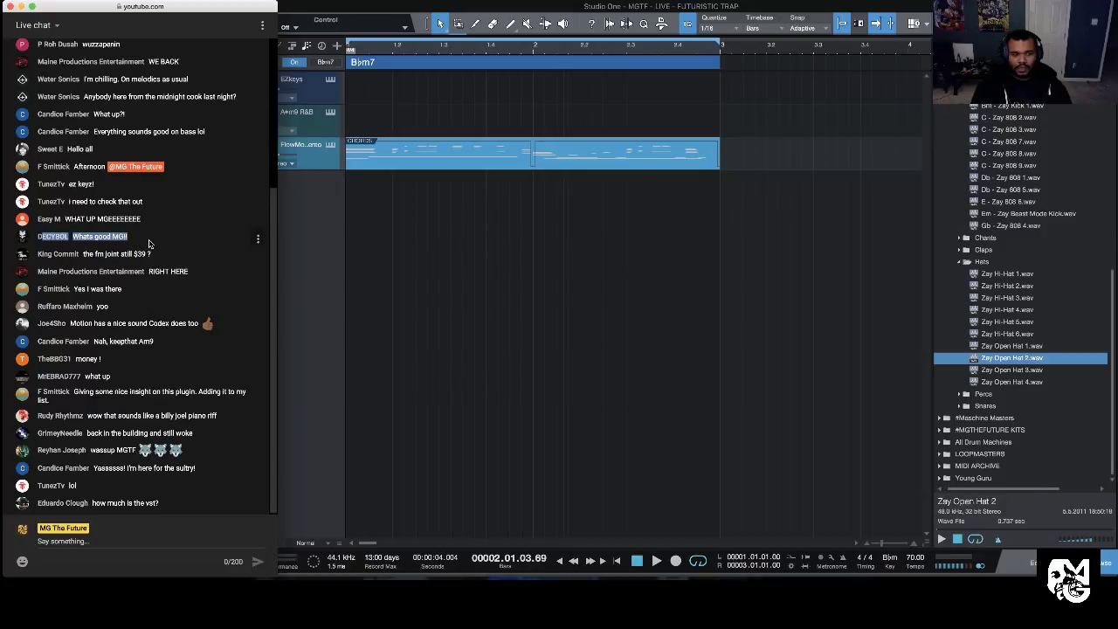
mouse_move(90, 270)
mouse_down()
mouse_move(118, 278)
mouse_move(102, 256)
mouse_up()
click(85, 267)
click(131, 254)
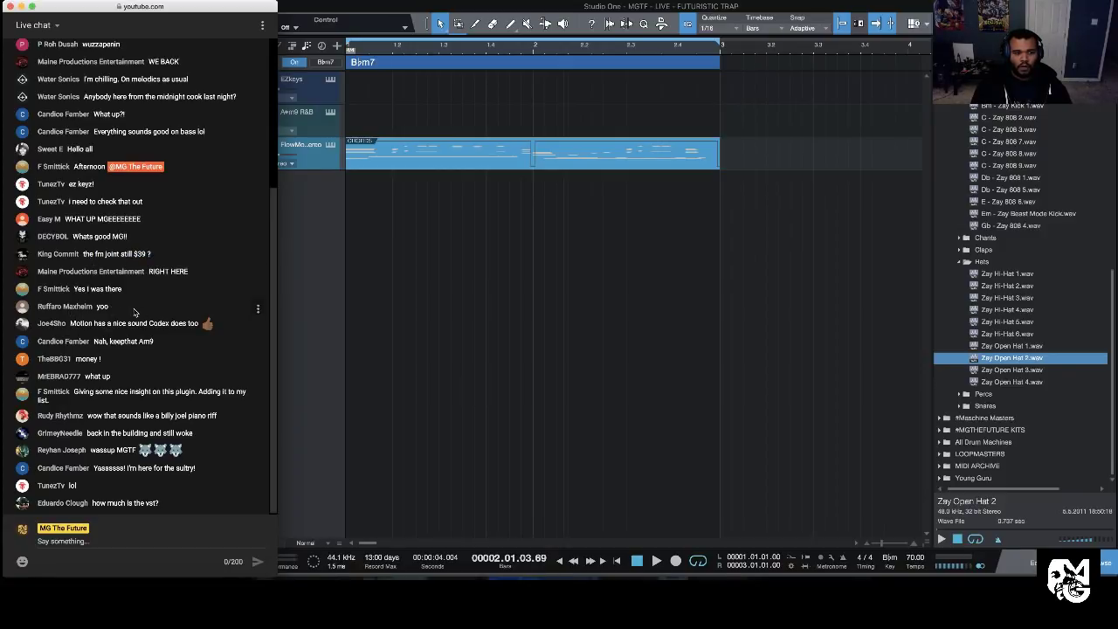
drag(100, 337, 189, 340)
click(190, 340)
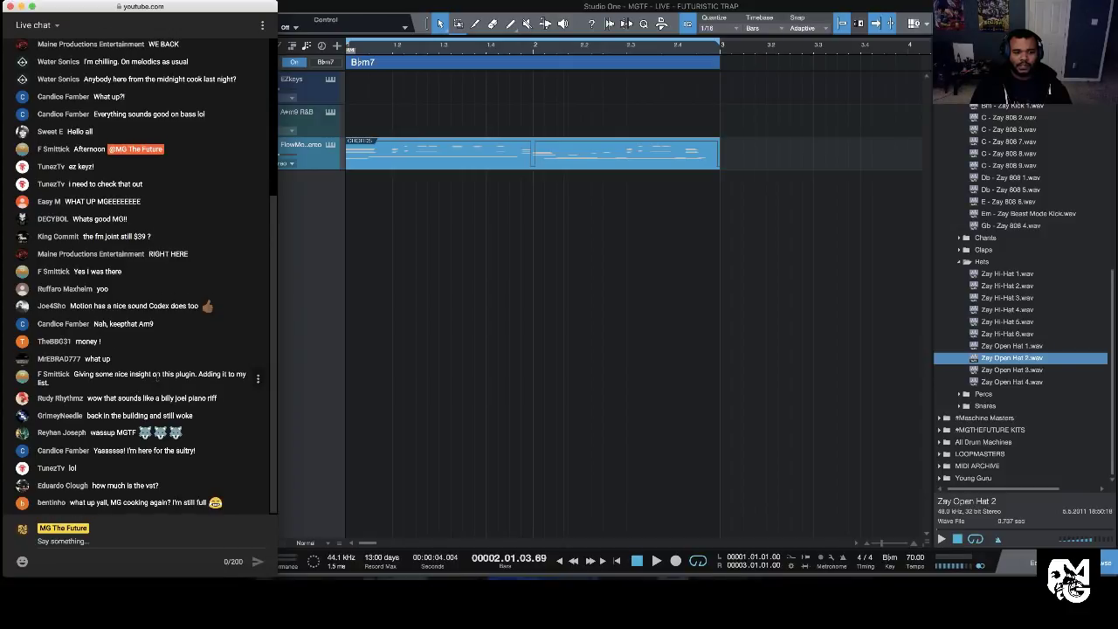
drag(111, 387, 58, 375)
click(123, 399)
drag(88, 400, 199, 402)
click(211, 425)
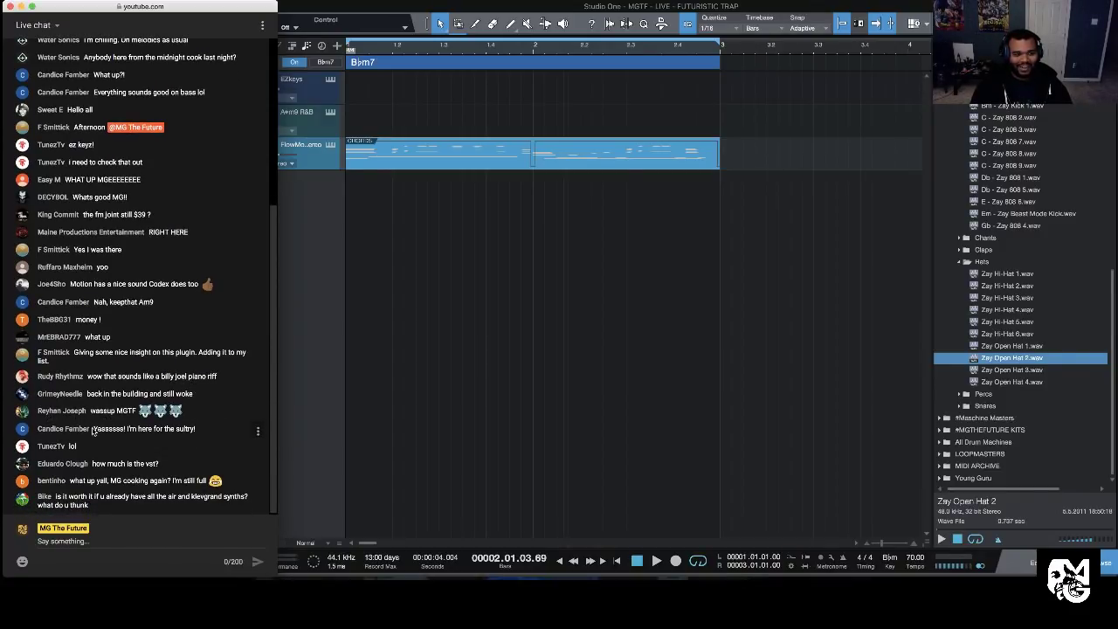
triple_click(91, 395)
click(211, 396)
drag(178, 467, 78, 463)
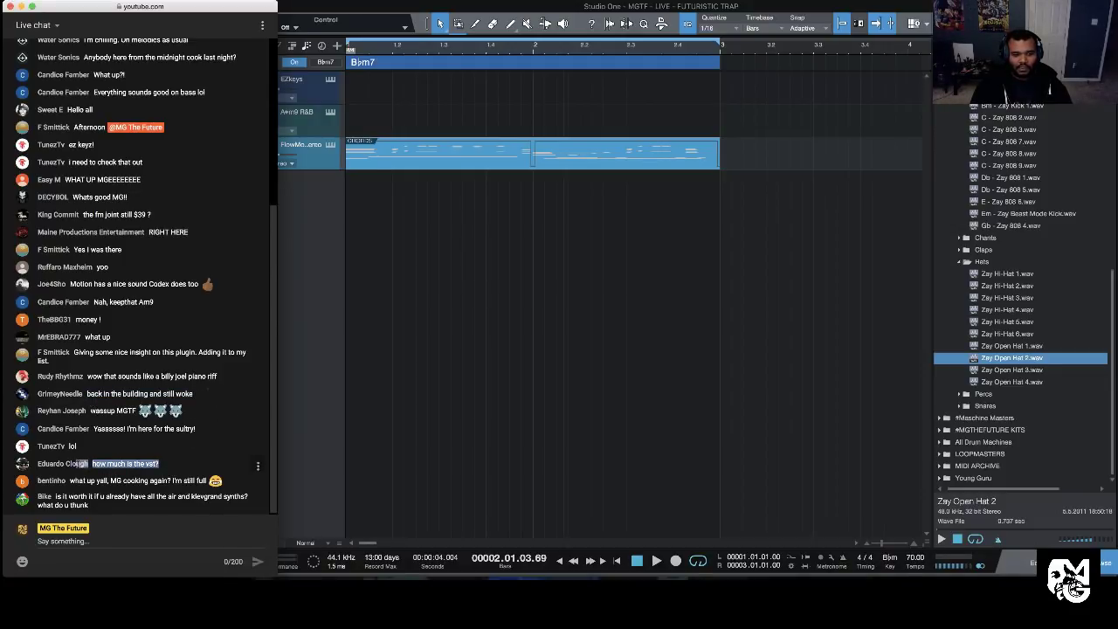
click(181, 448)
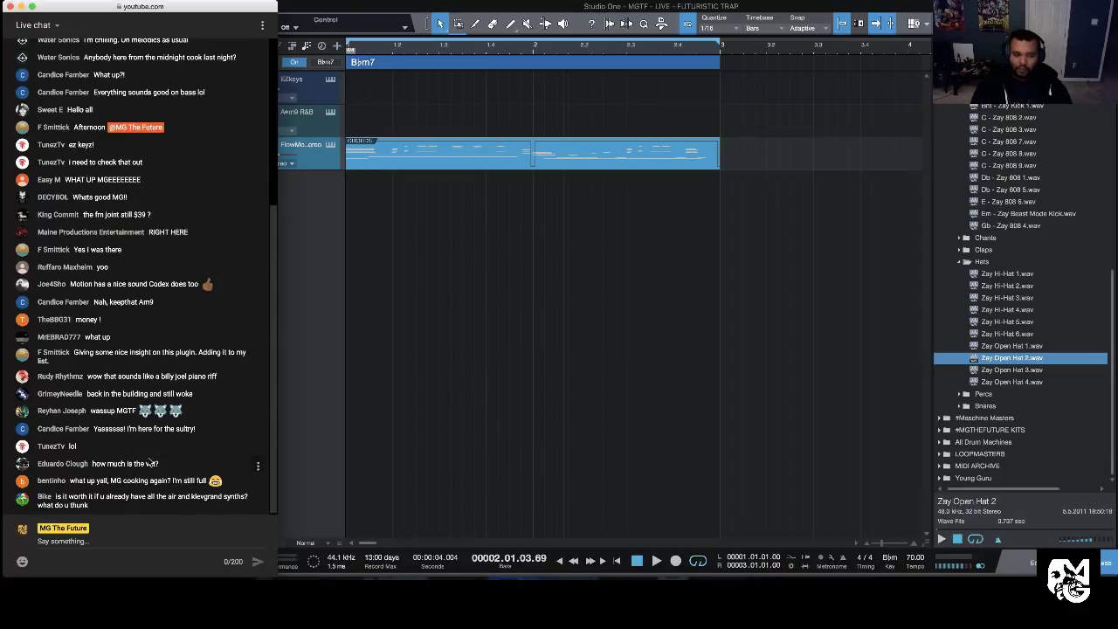
drag(73, 480, 199, 480)
click(159, 491)
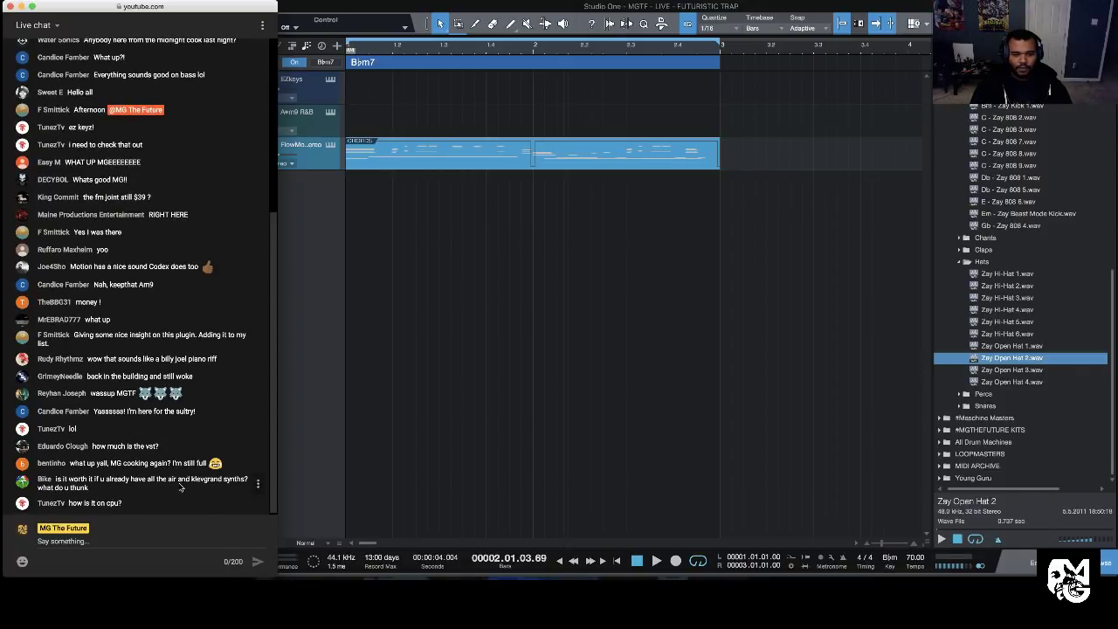
drag(180, 487, 44, 480)
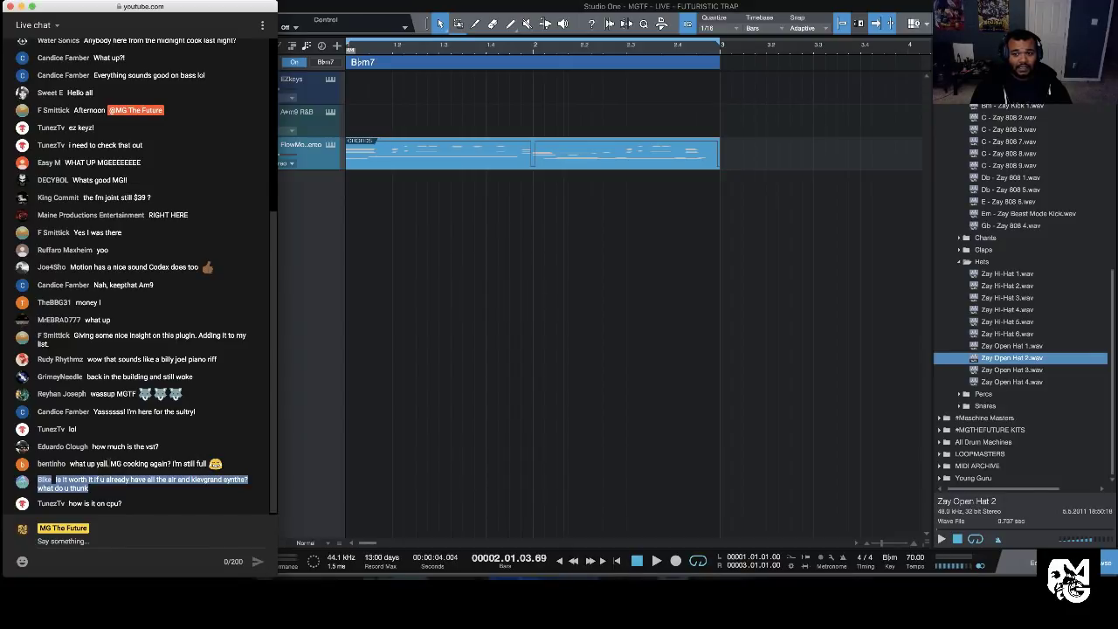
click(129, 486)
drag(134, 508, 63, 504)
click(149, 502)
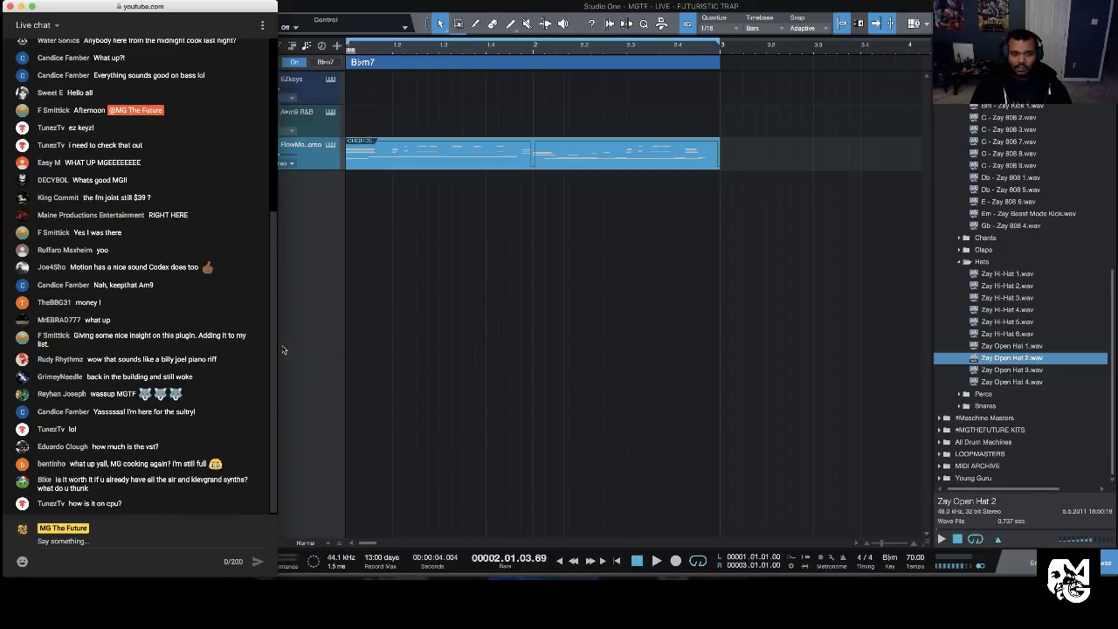
Step: Bounce the Flow Motion chord part to a new audio track and check it in playback
click(543, 165)
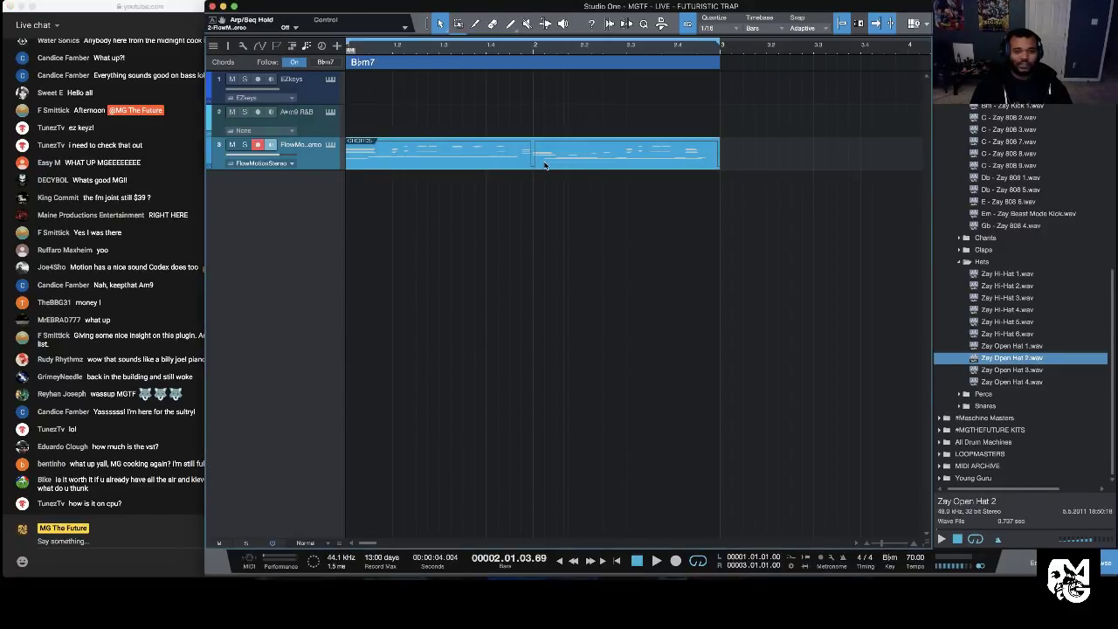
drag(731, 7, 747, 7)
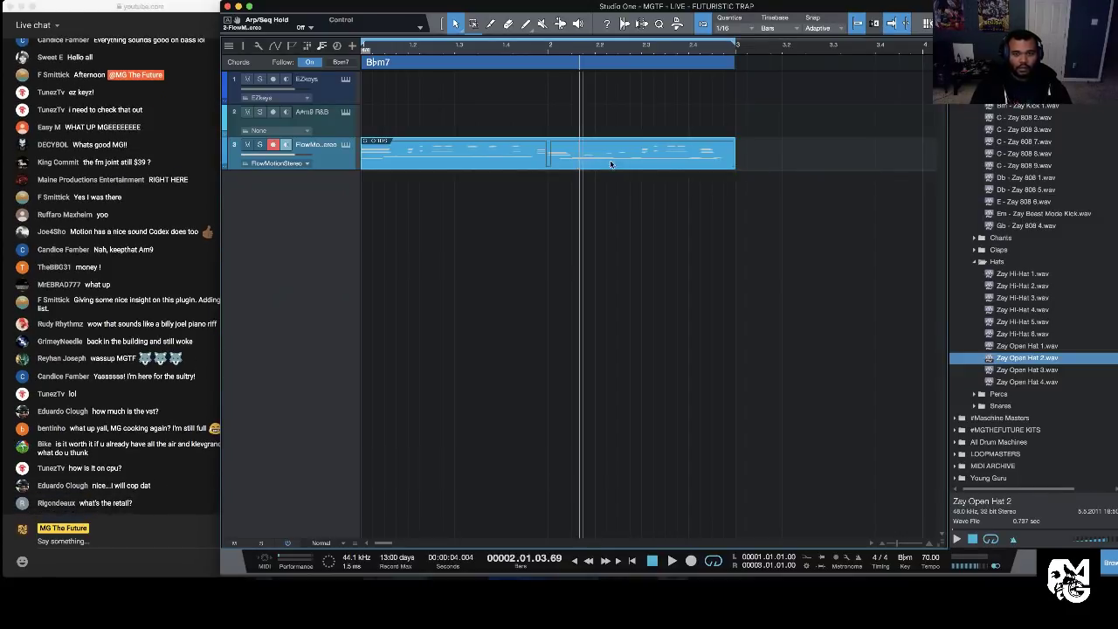
key(super+b)
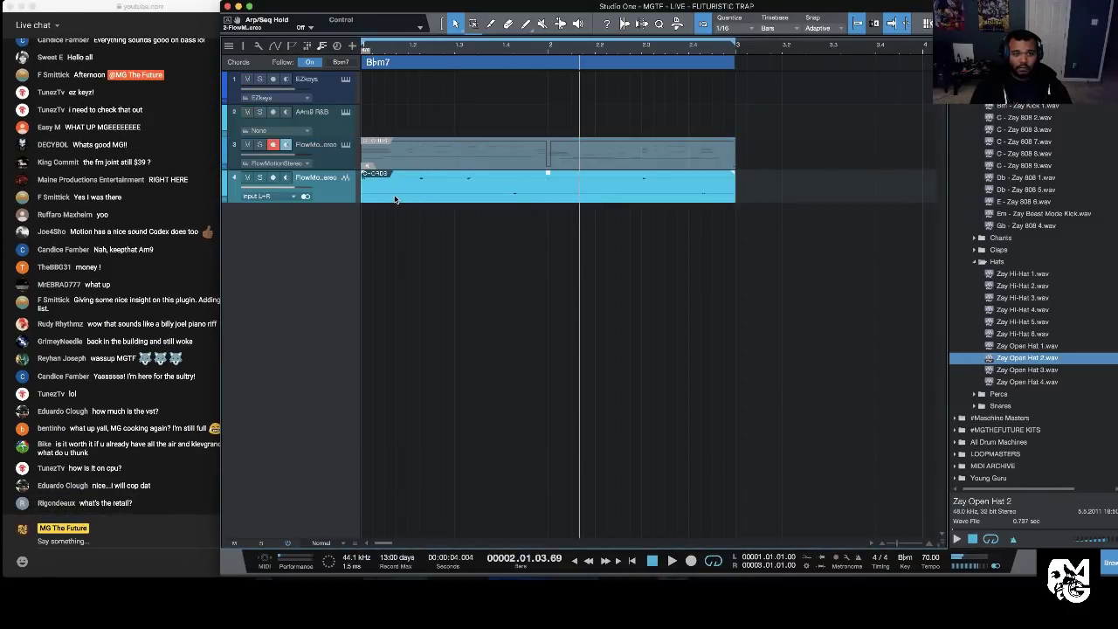
key(space)
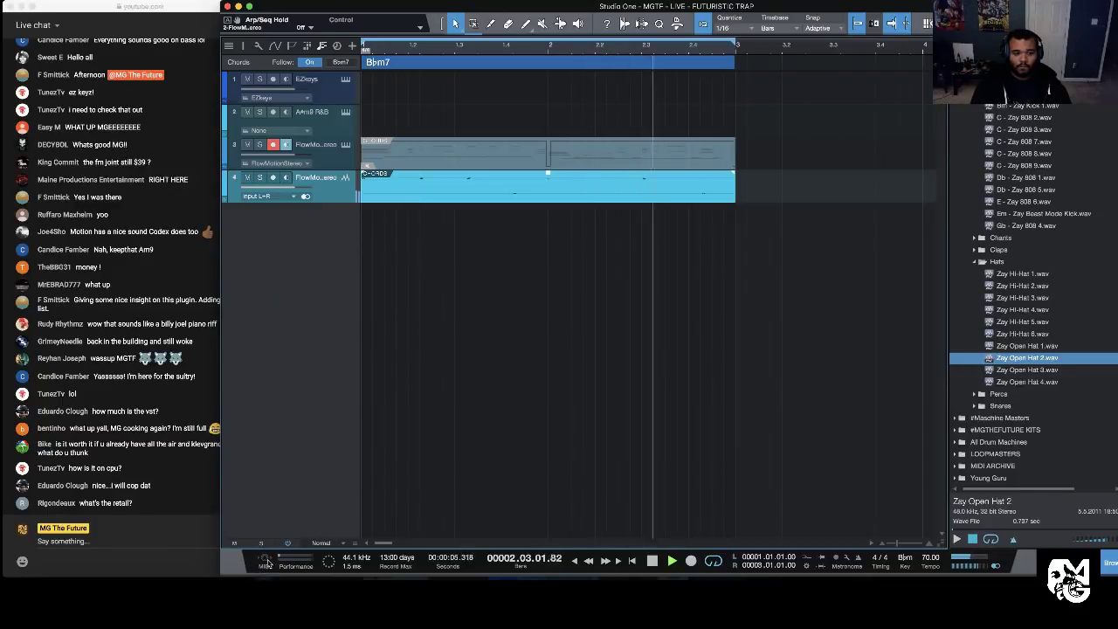
click(264, 559)
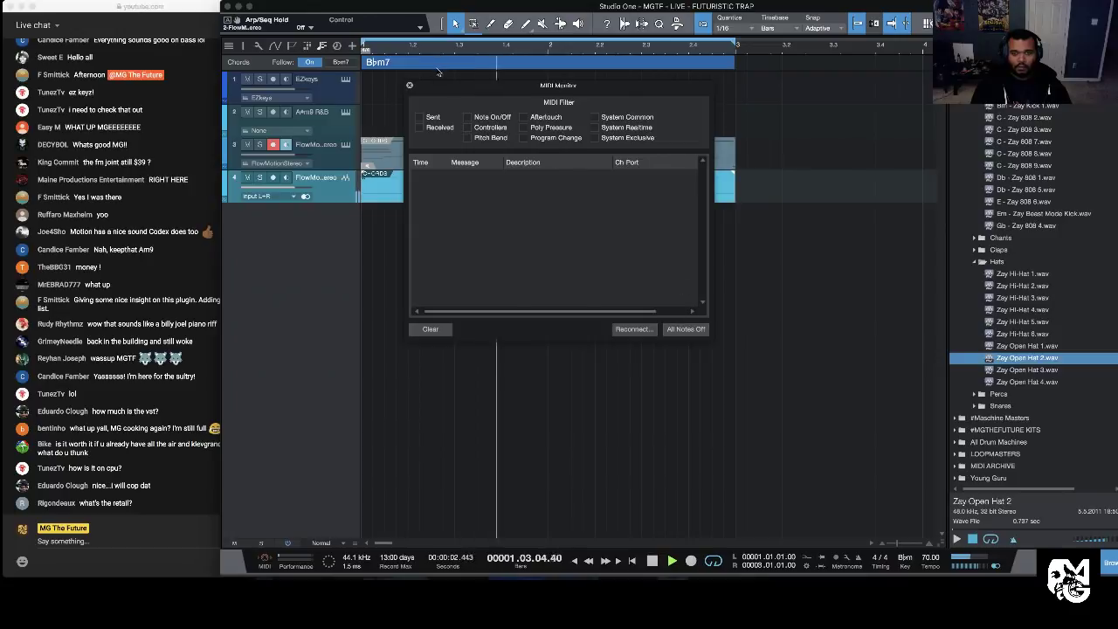
click(409, 87)
key(space)
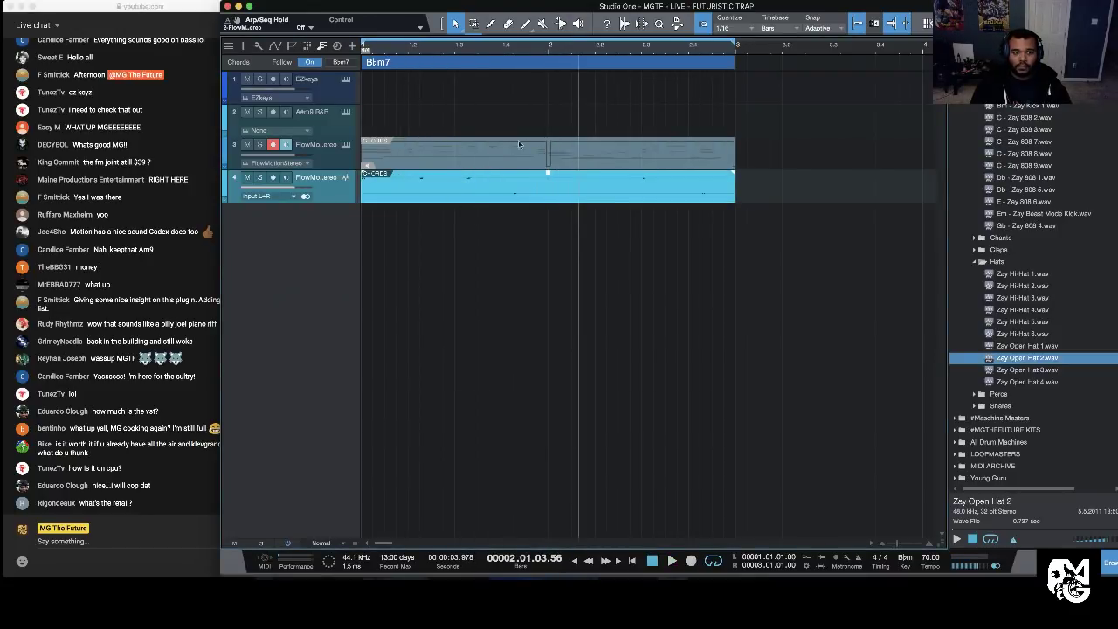
Step: Mute the instrument tracks above the bounced chord audio and return the playhead to the song start
click(248, 112)
click(248, 78)
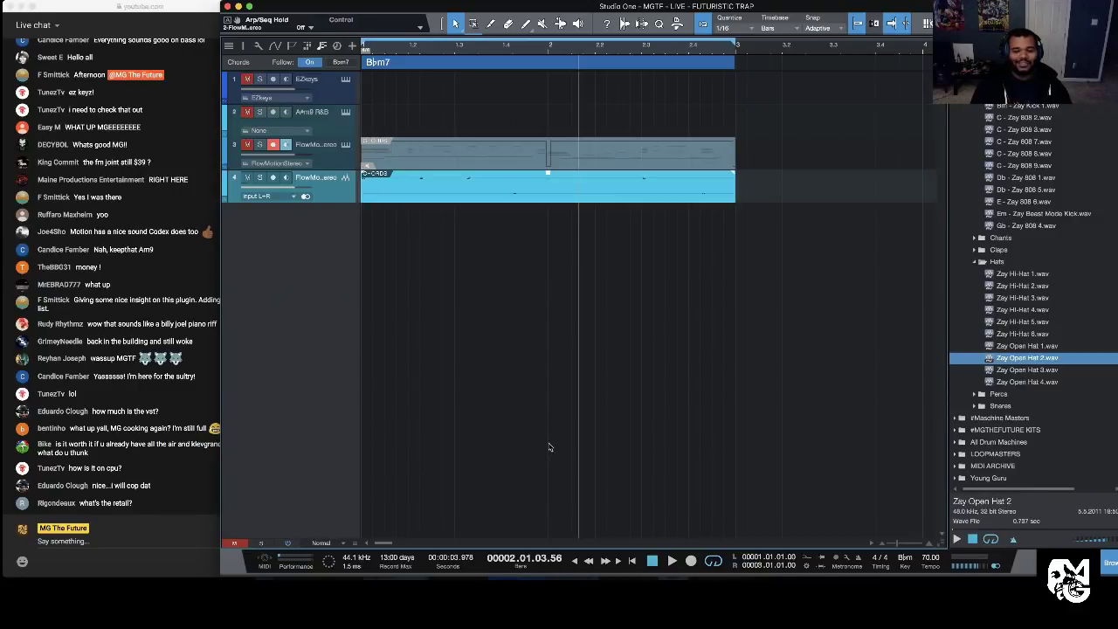
click(632, 561)
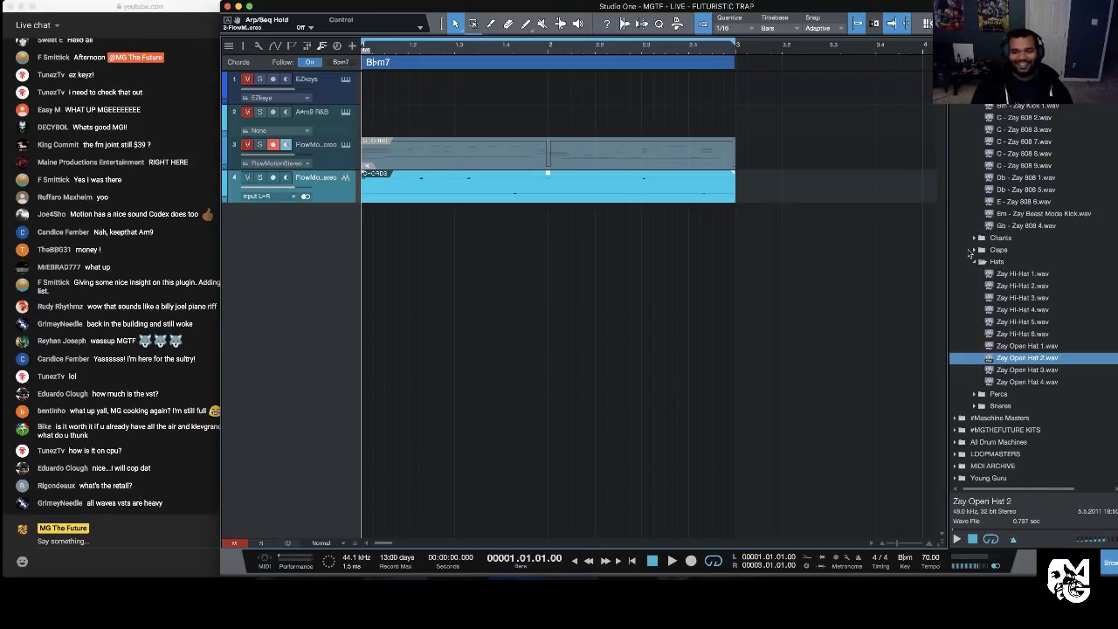
Step: Audition Zay Clap 5 from the Claps folder and send it to a new SampleOne instrument track
click(974, 250)
click(974, 311)
click(957, 540)
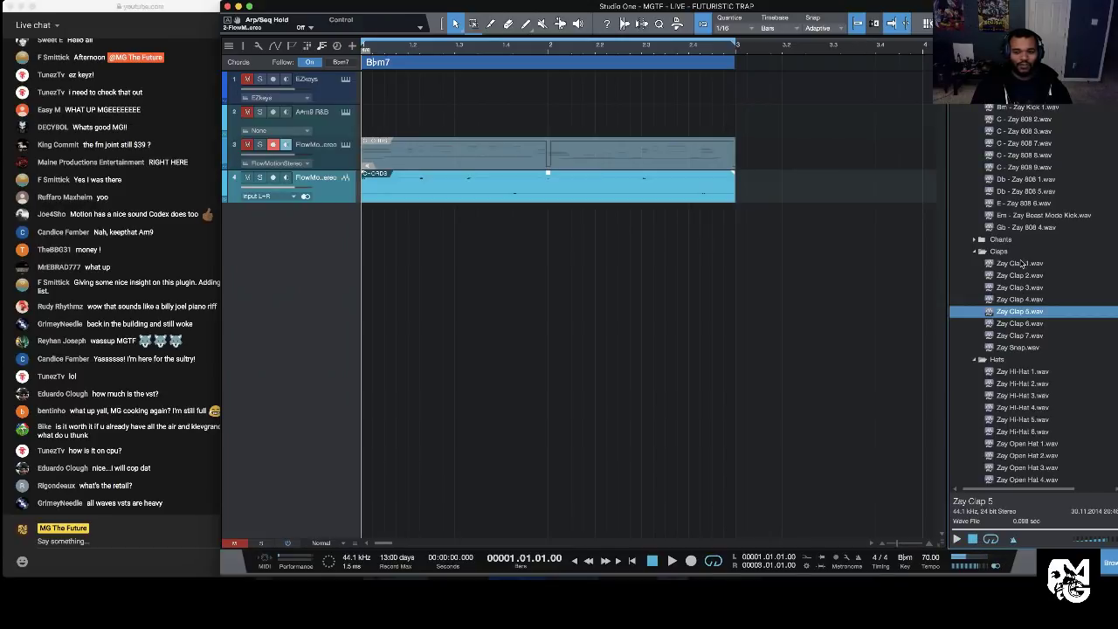
right_click(1026, 319)
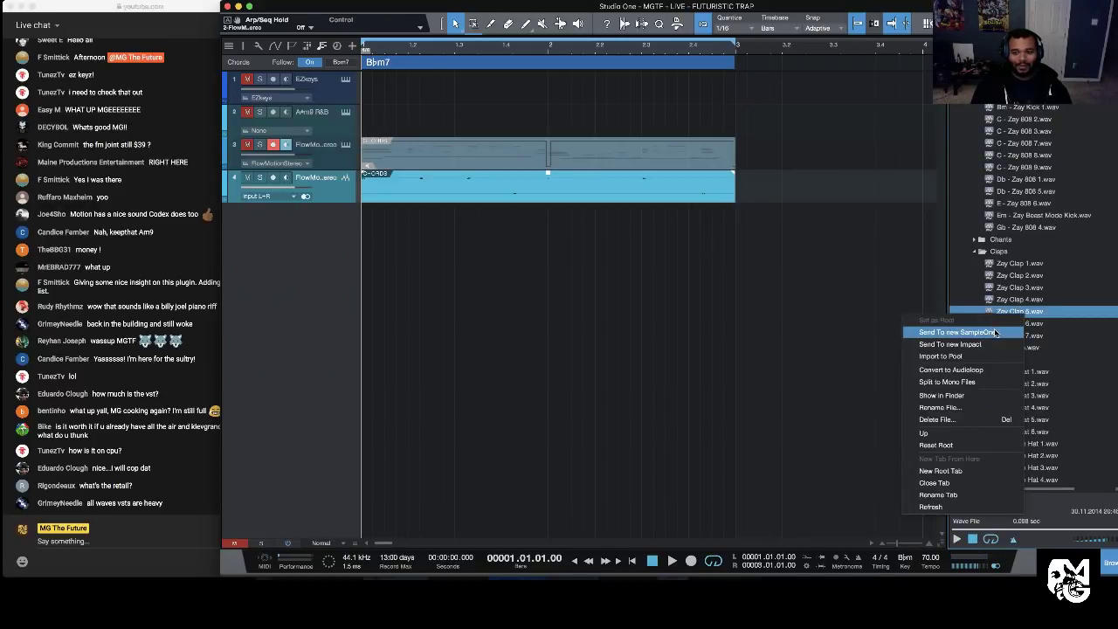
click(1017, 329)
click(899, 65)
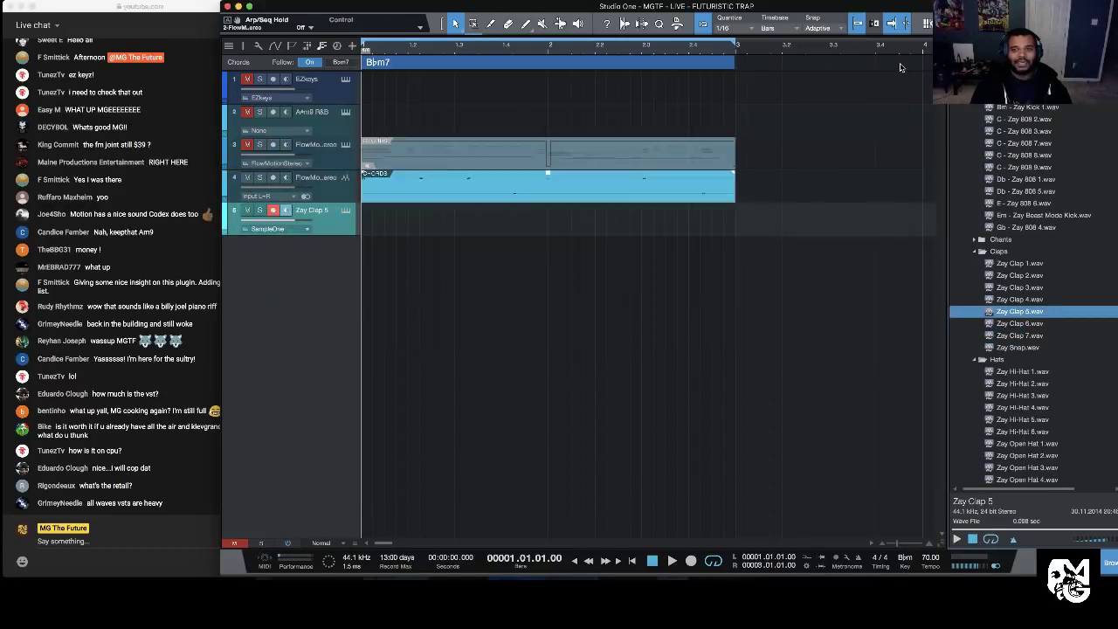
Step: Duplicate the bounced chord audio right after itself and extend the loop range to bar 5
scroll(679, 52, down, 4)
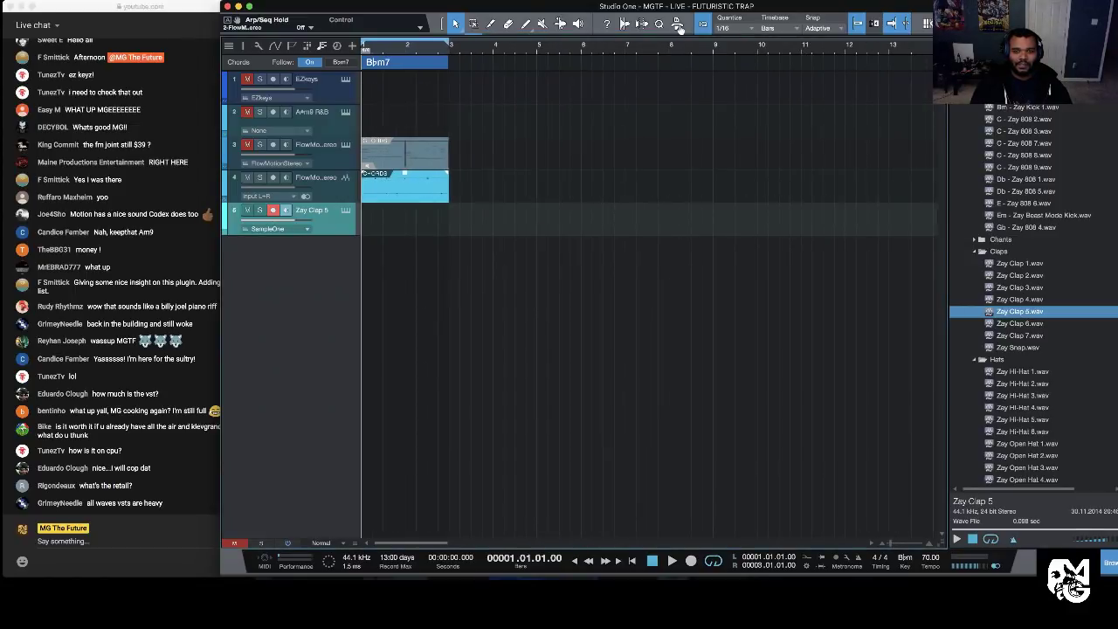
click(426, 196)
key(d)
drag(446, 44, 542, 56)
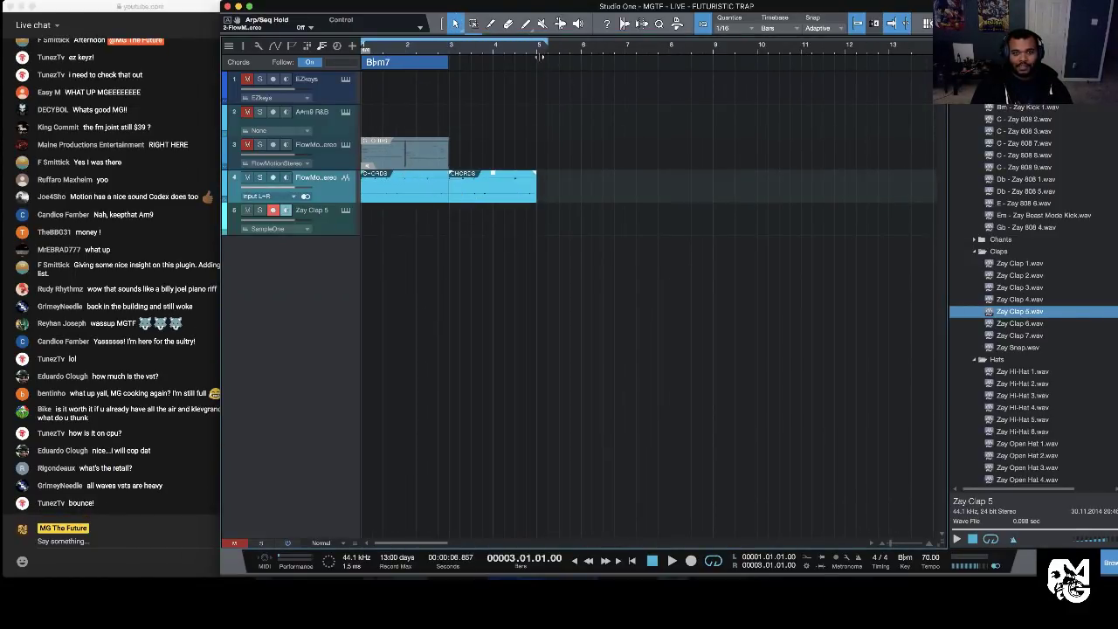
Step: Set the clap sample's loop mode to Off in SampleOne and return the playhead to the song start
click(343, 221)
click(345, 211)
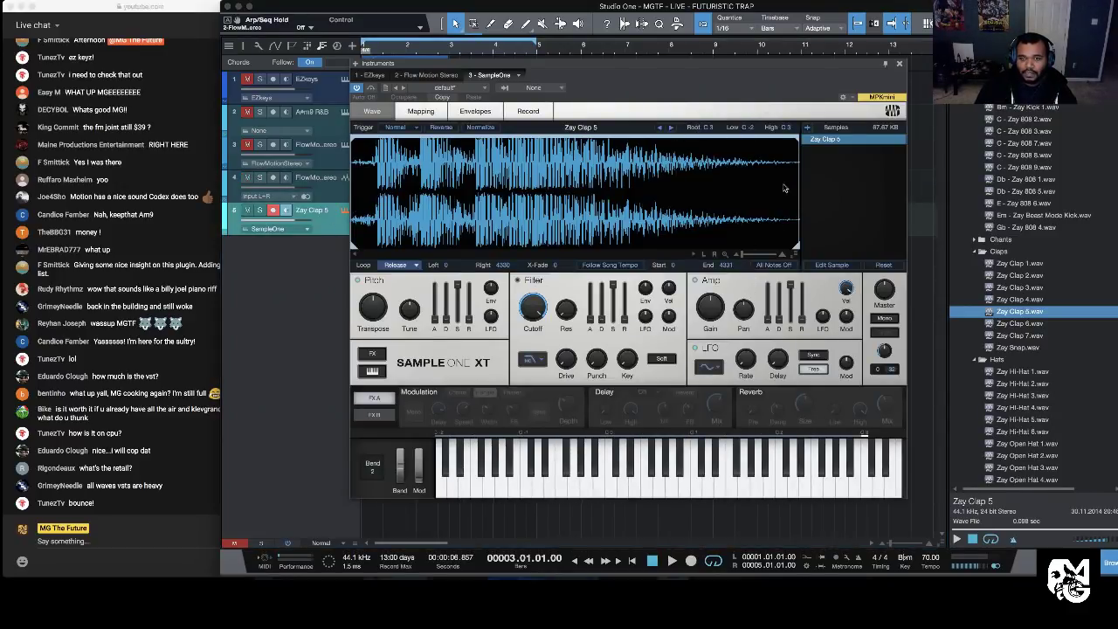
click(404, 264)
click(403, 280)
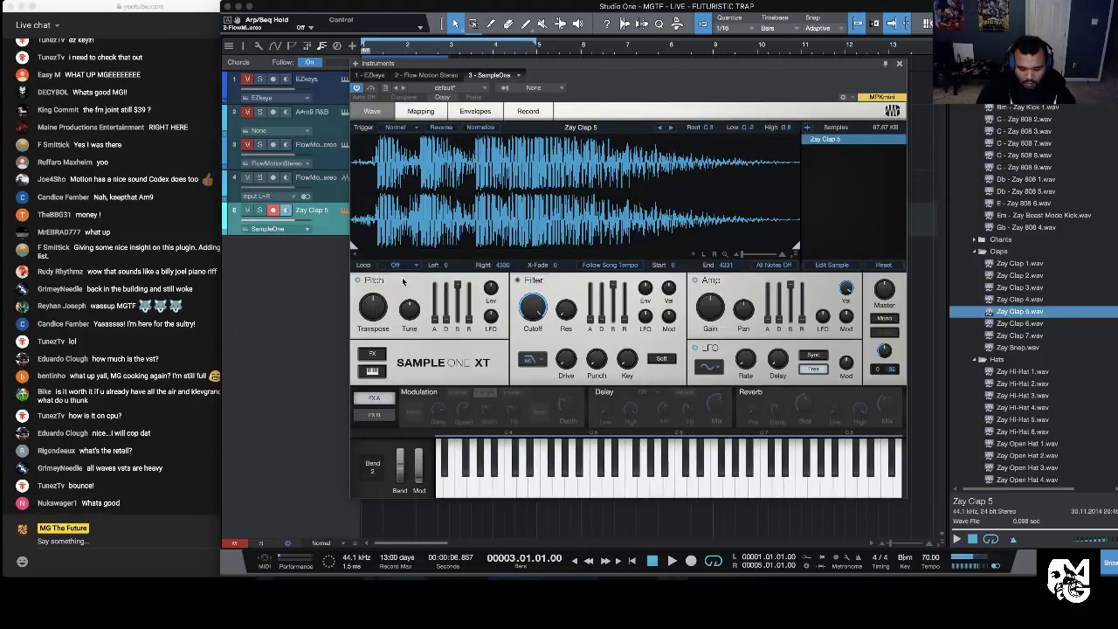
click(900, 66)
click(633, 561)
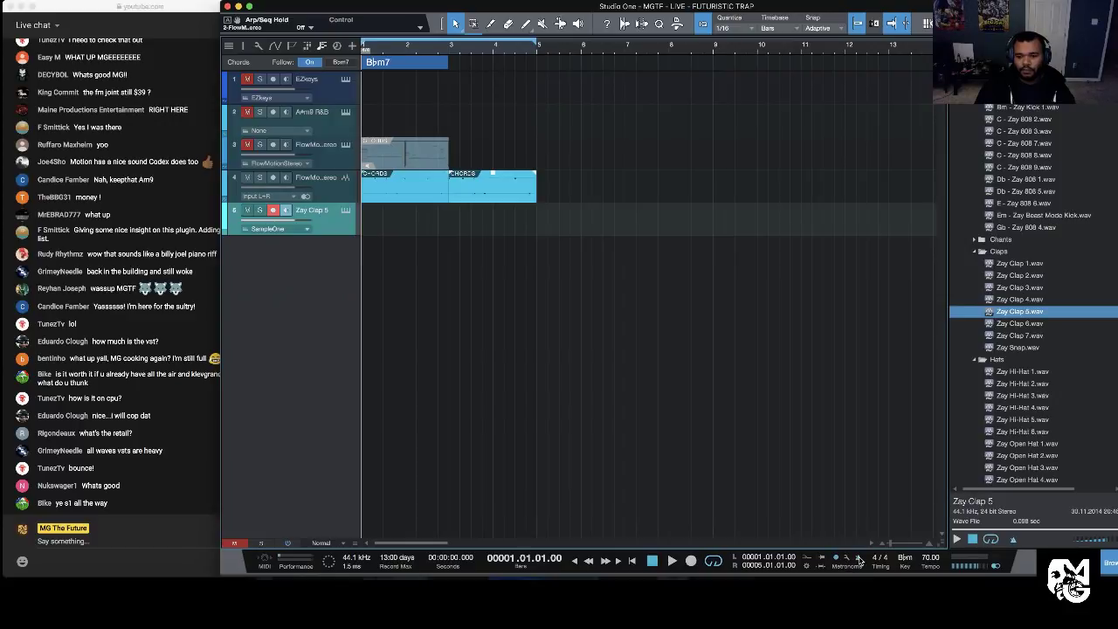
Step: Show the mixer and rename the Zay Clap 5 channel to CLAP
key(F3)
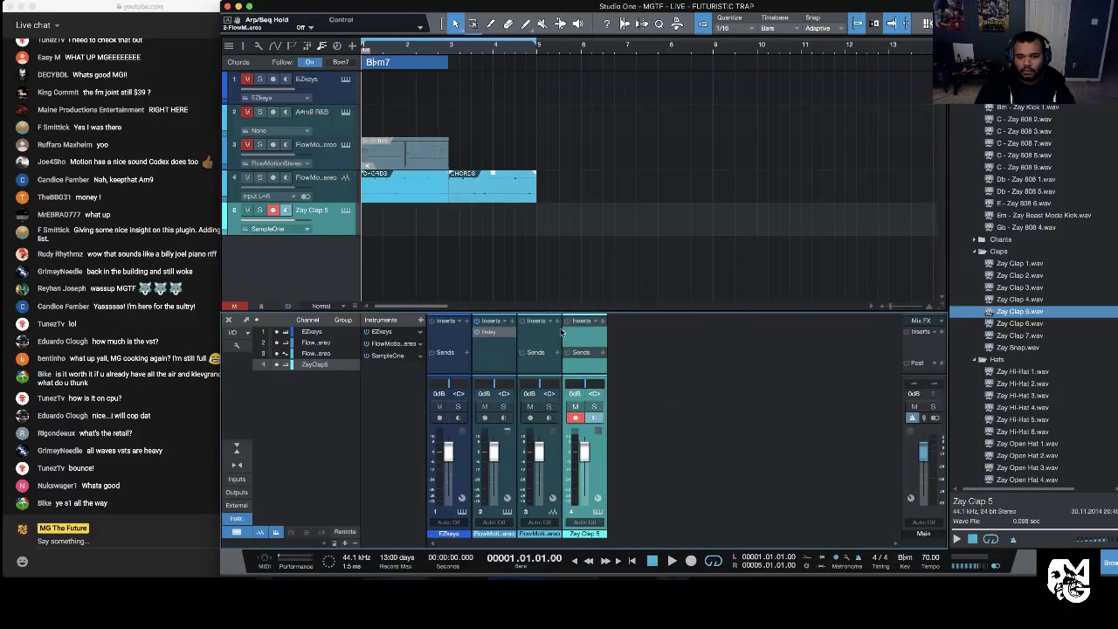
double_click(591, 534)
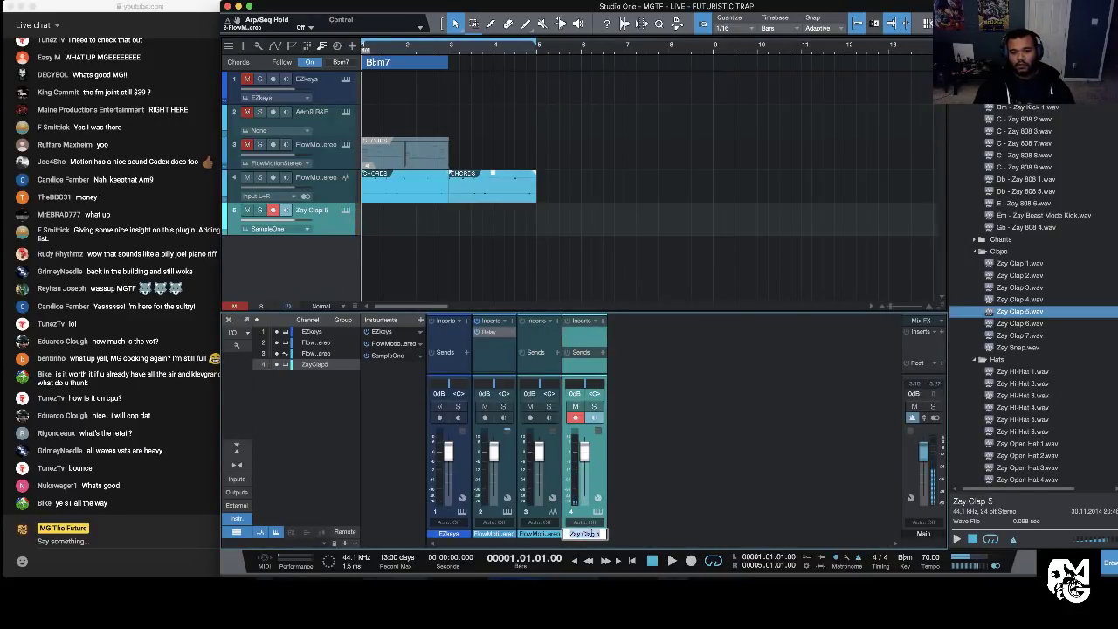
text(CLAP)
key(Return)
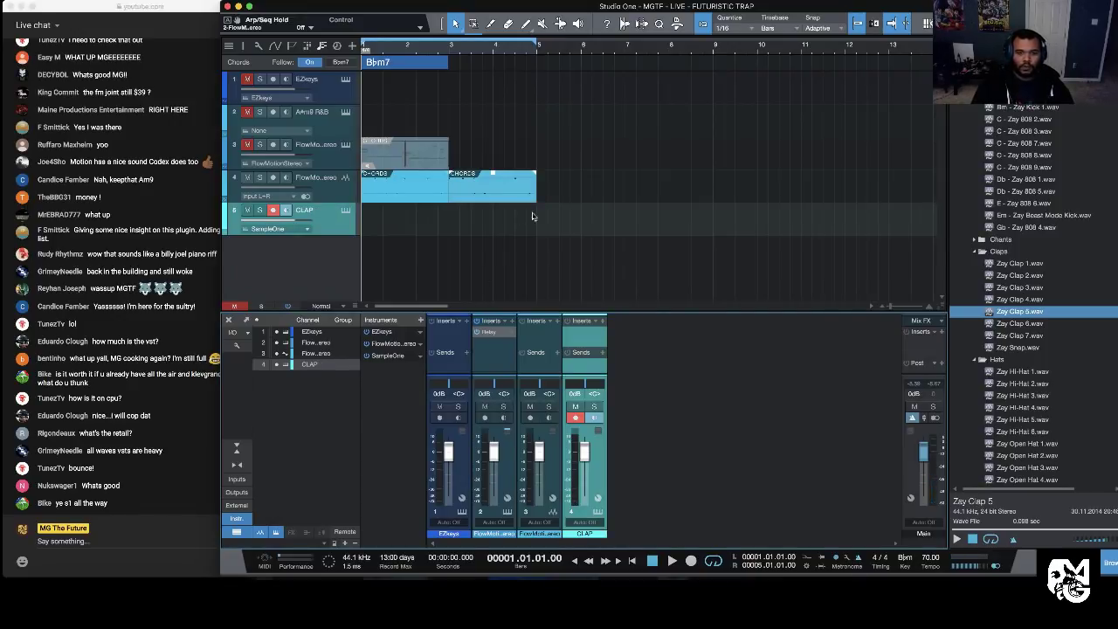
Step: Insert Relay on the CLAP channel and set its output gain to -9
click(600, 321)
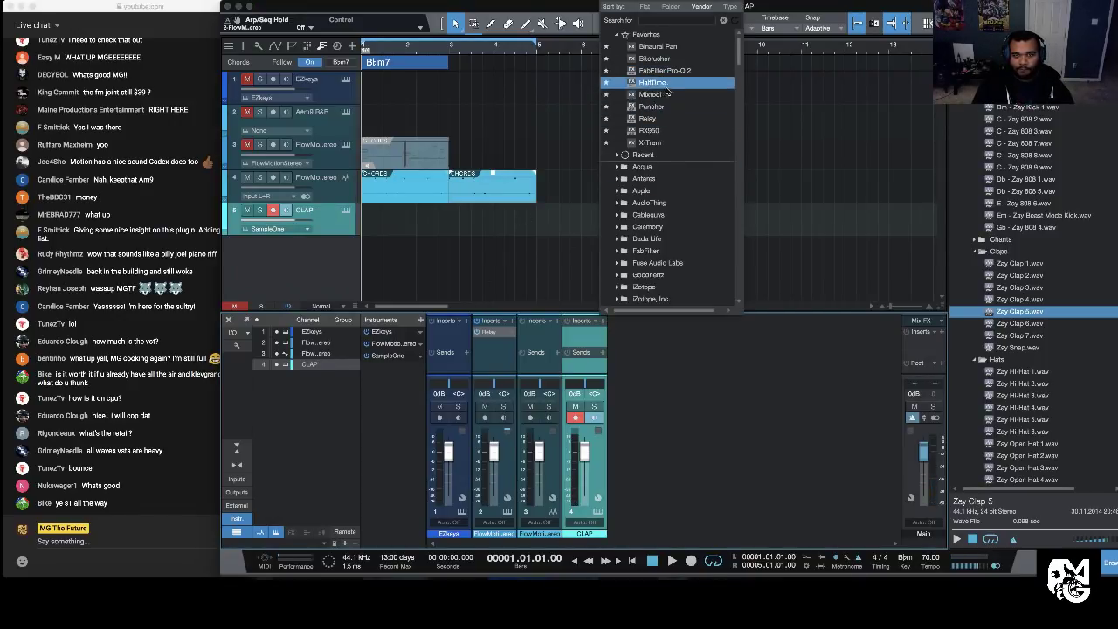
click(664, 117)
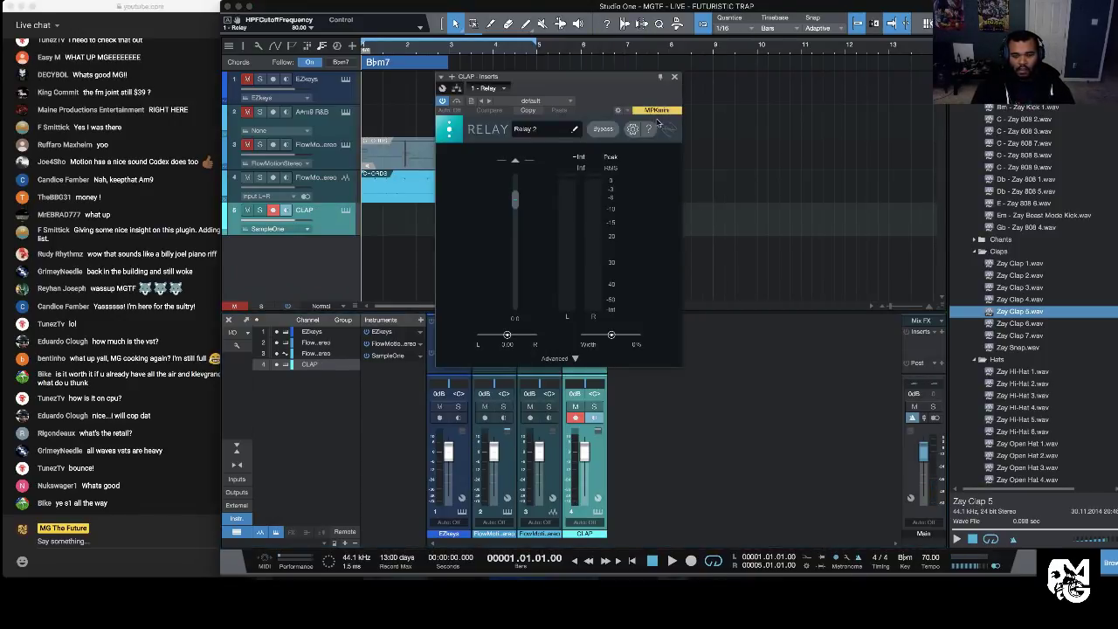
double_click(516, 319)
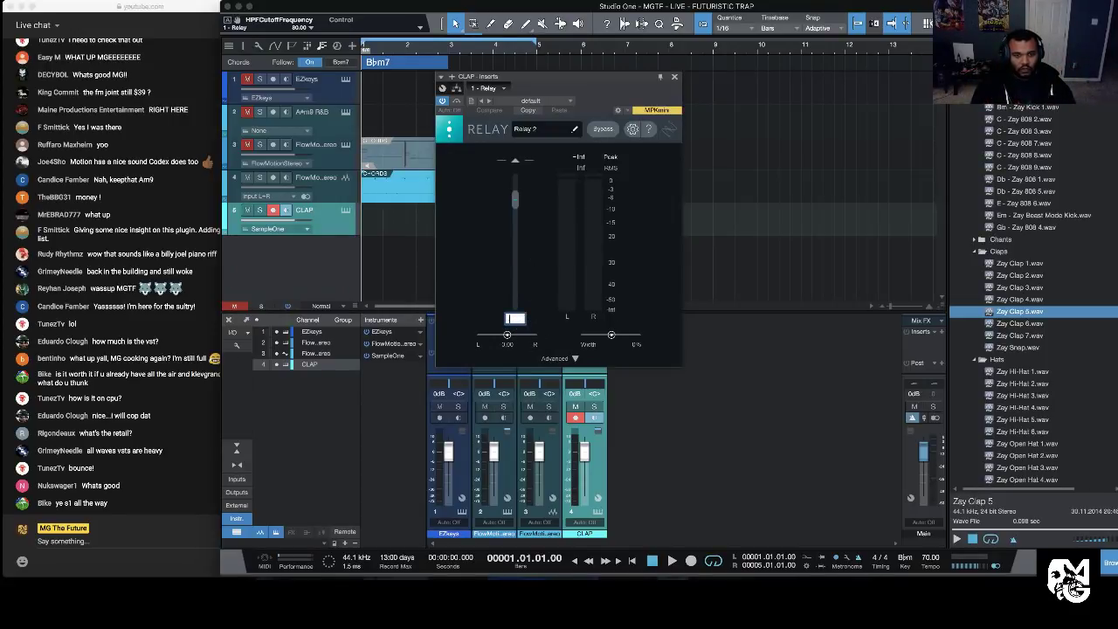
text(-9)
key(Return)
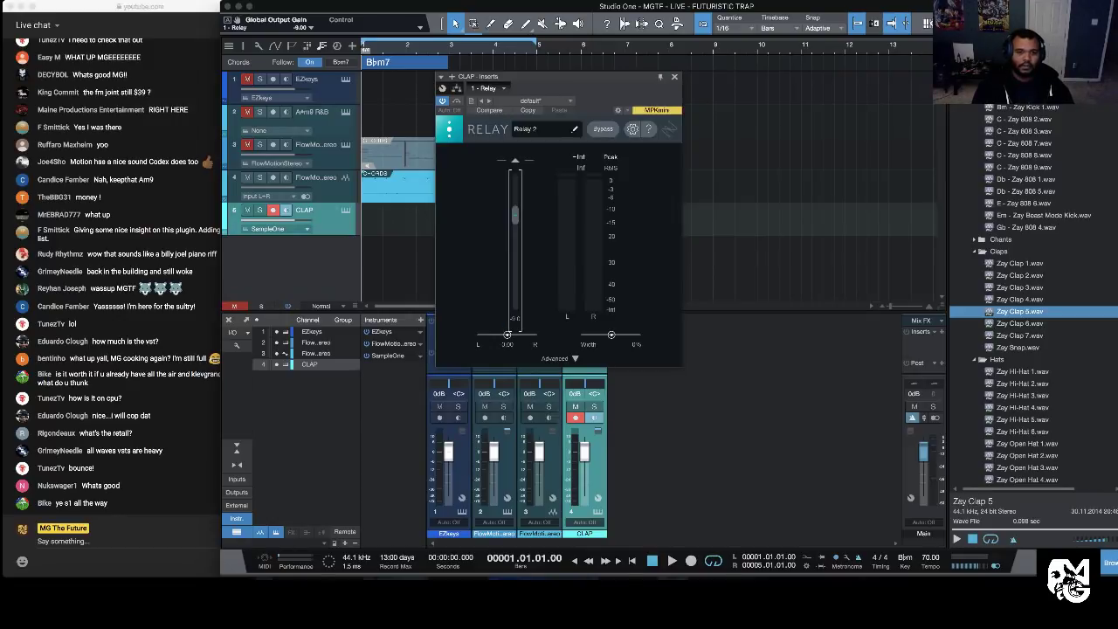
Step: Set the output gain of the Relay on the CLAP channel to -15
click(673, 79)
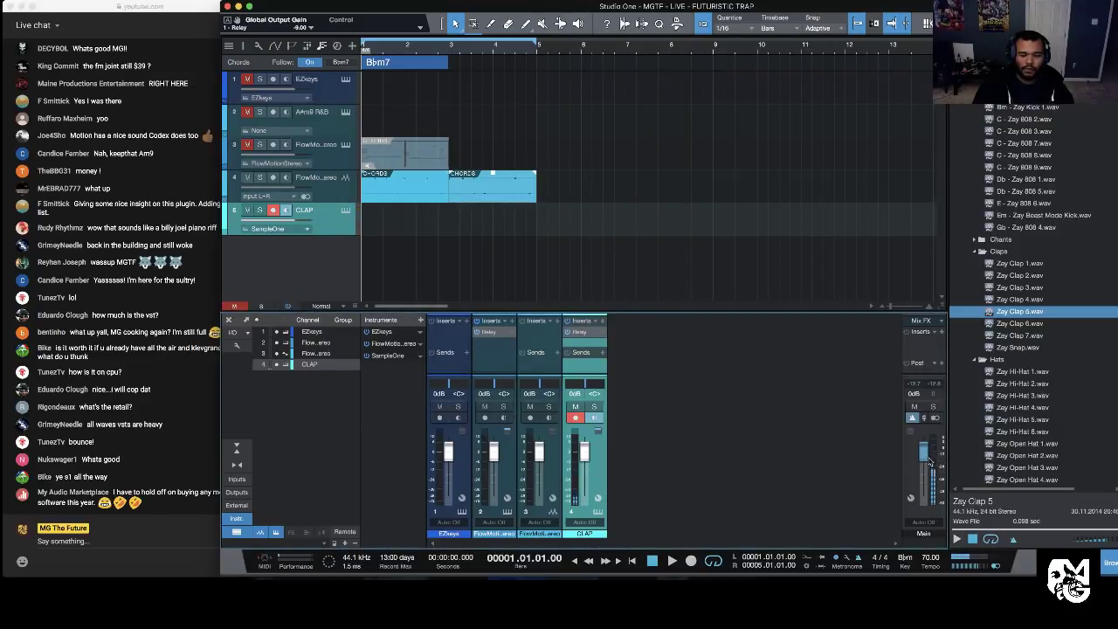
click(579, 333)
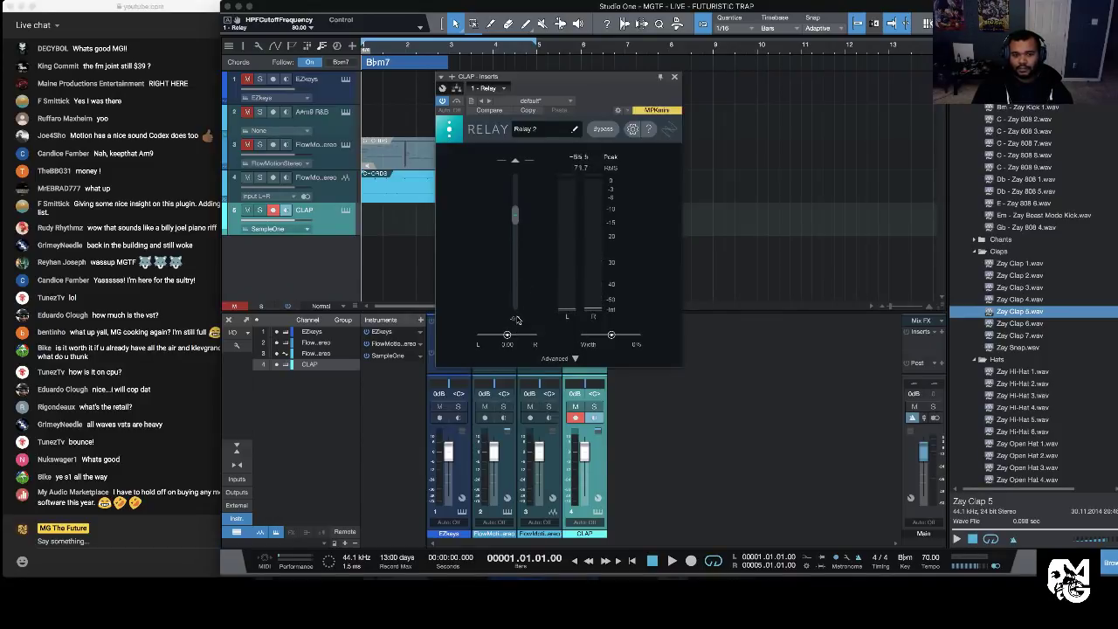
click(516, 319)
text(-15)
key(Return)
click(675, 78)
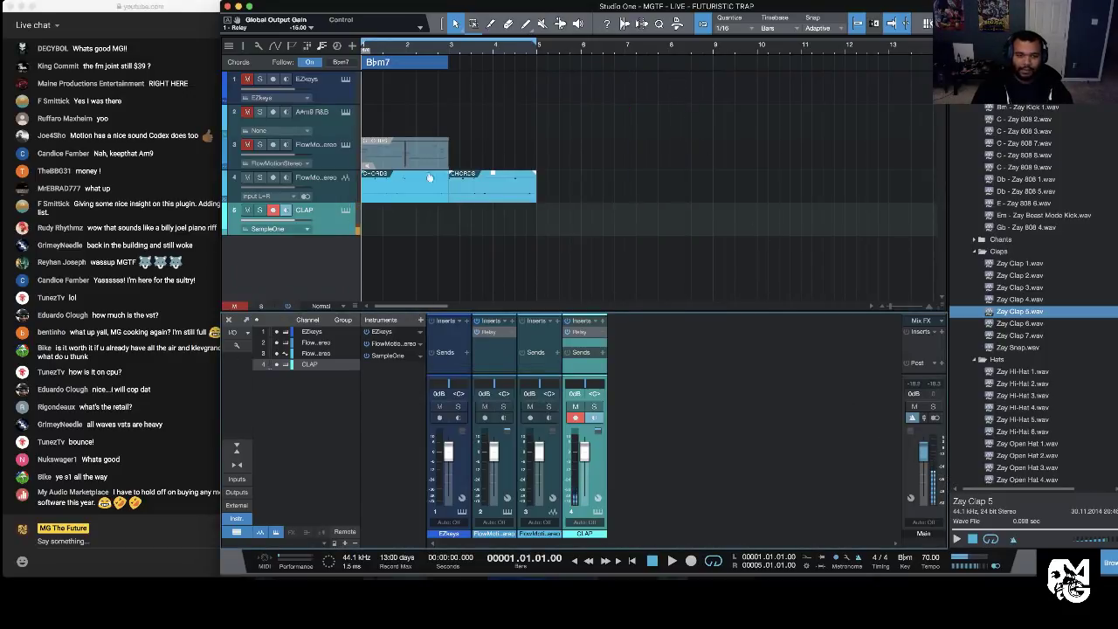
Step: Set the output gain of the Relay on the Flow Motion Stereo channel to -15 and play back the beat briefly
click(495, 333)
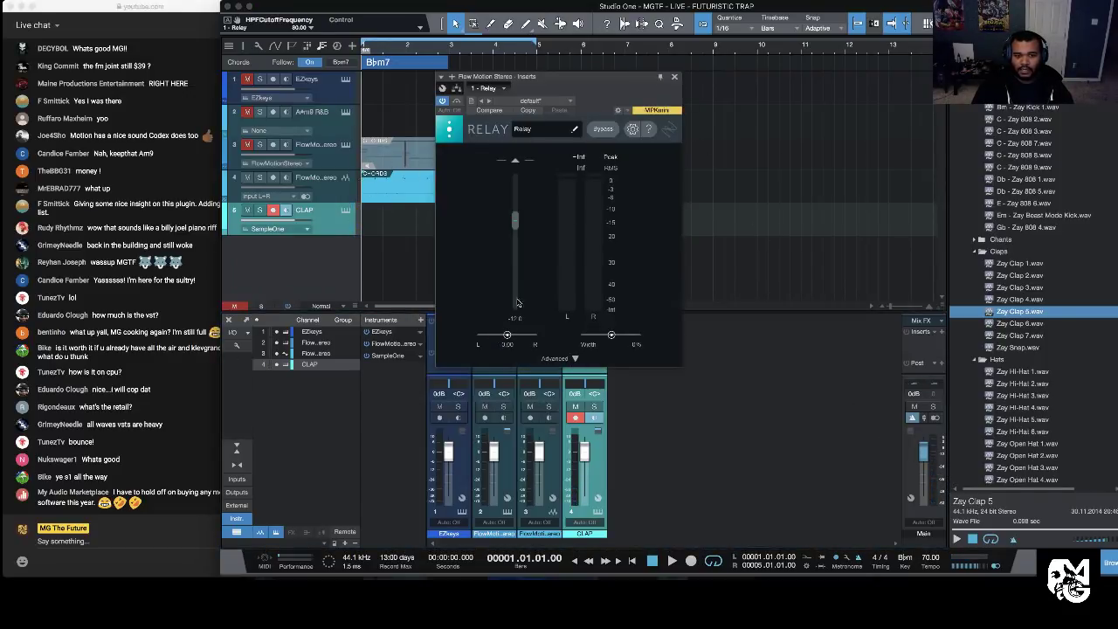
click(515, 323)
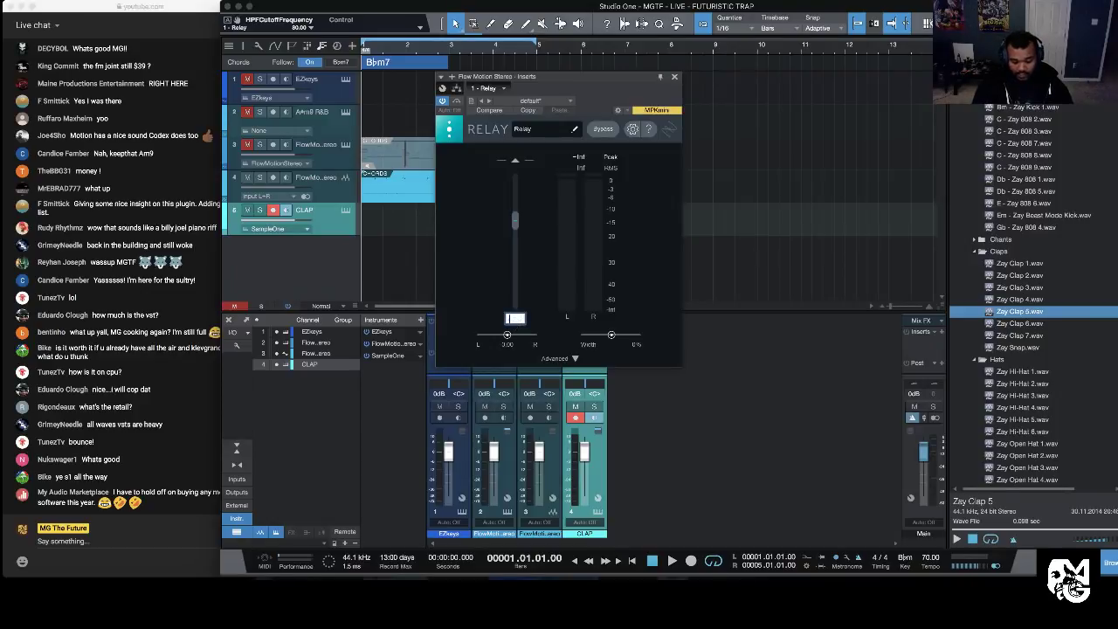
text(-15)
key(Return)
key(space)
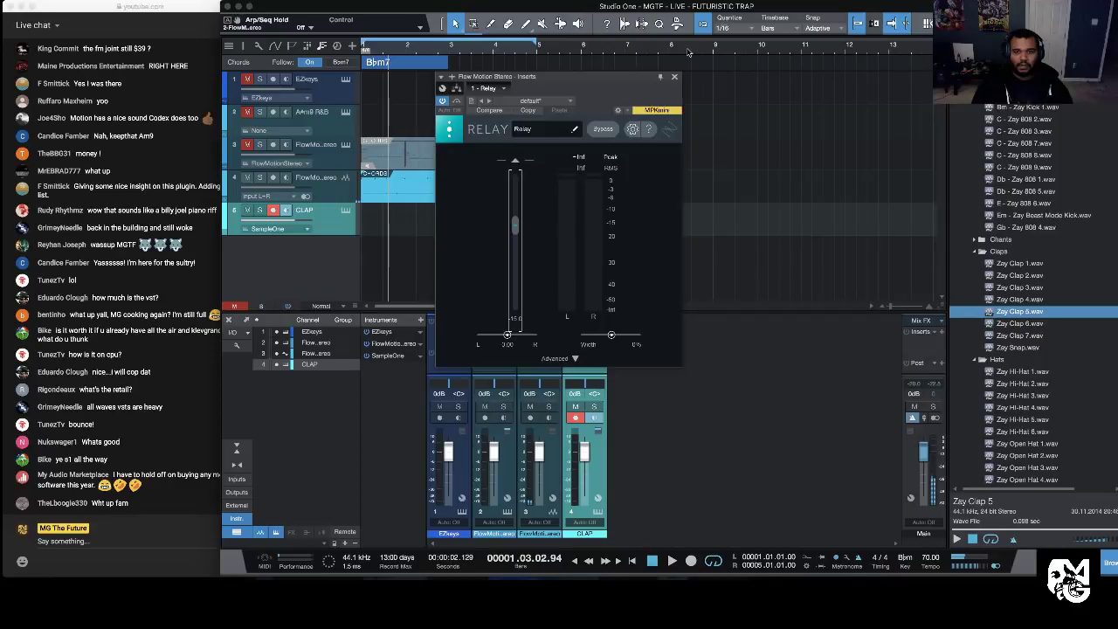
click(672, 79)
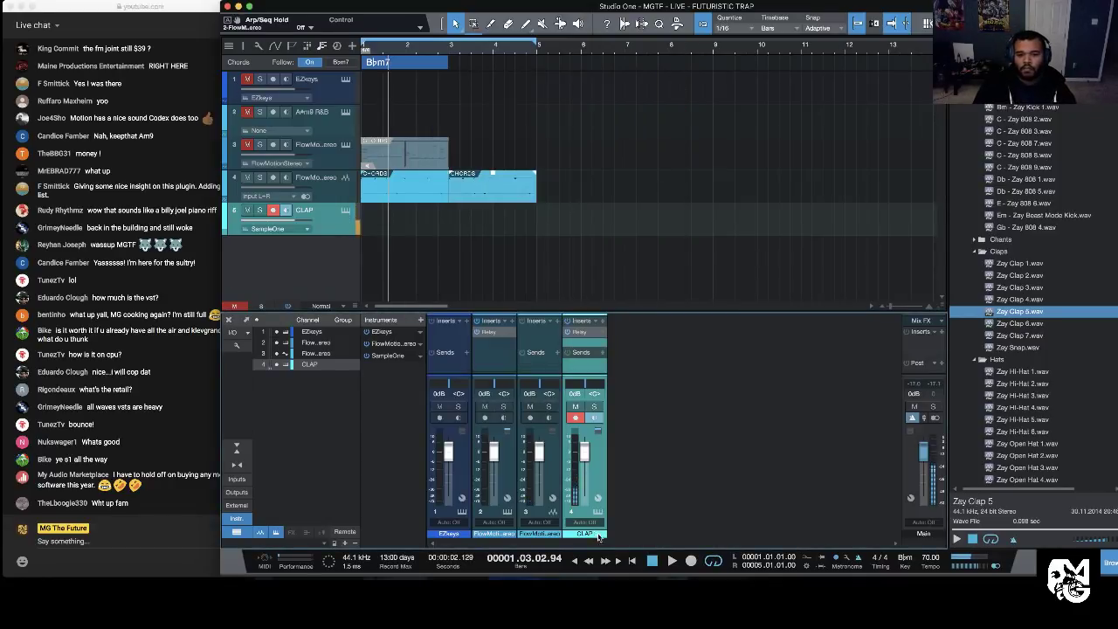
Step: Record a clap part on the CLAP track from the song start to bar 5 and stop playback
click(632, 561)
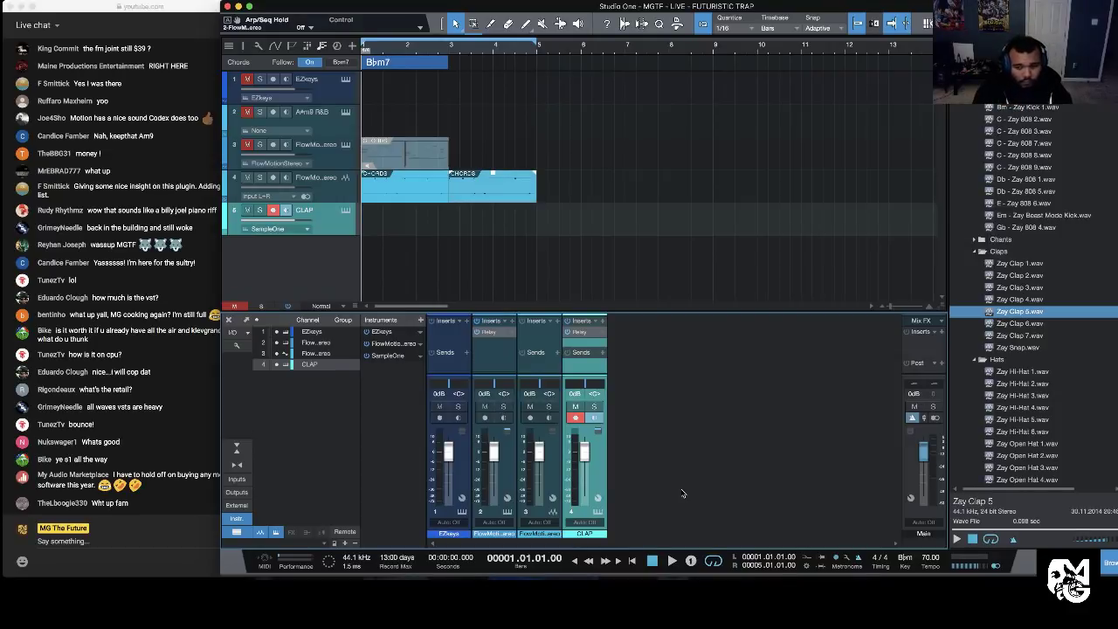
key(KP_Multiply)
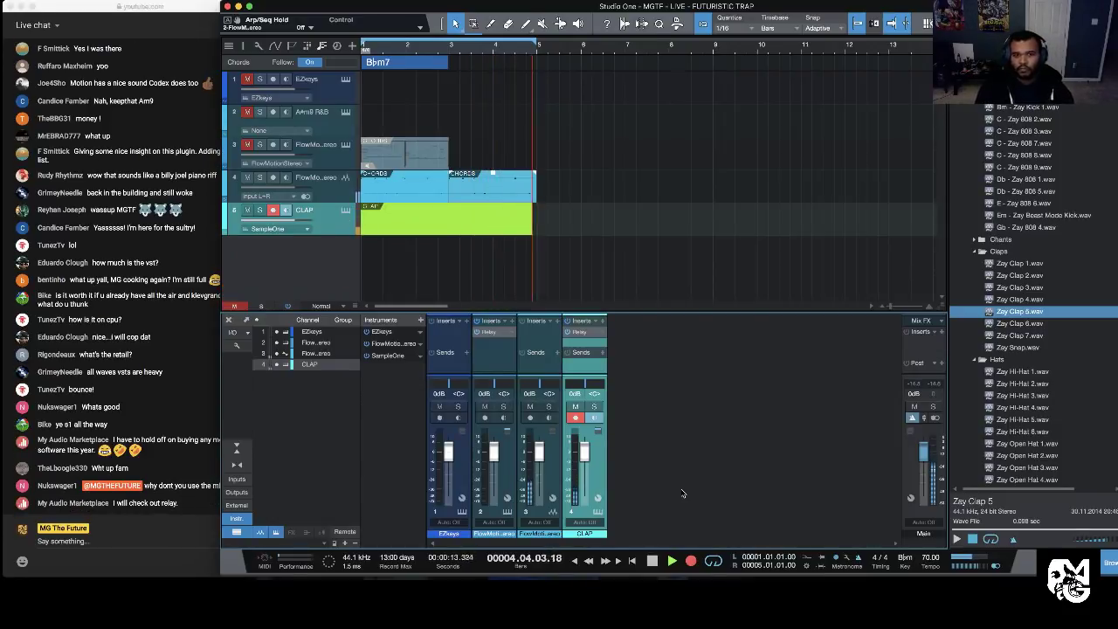
click(690, 561)
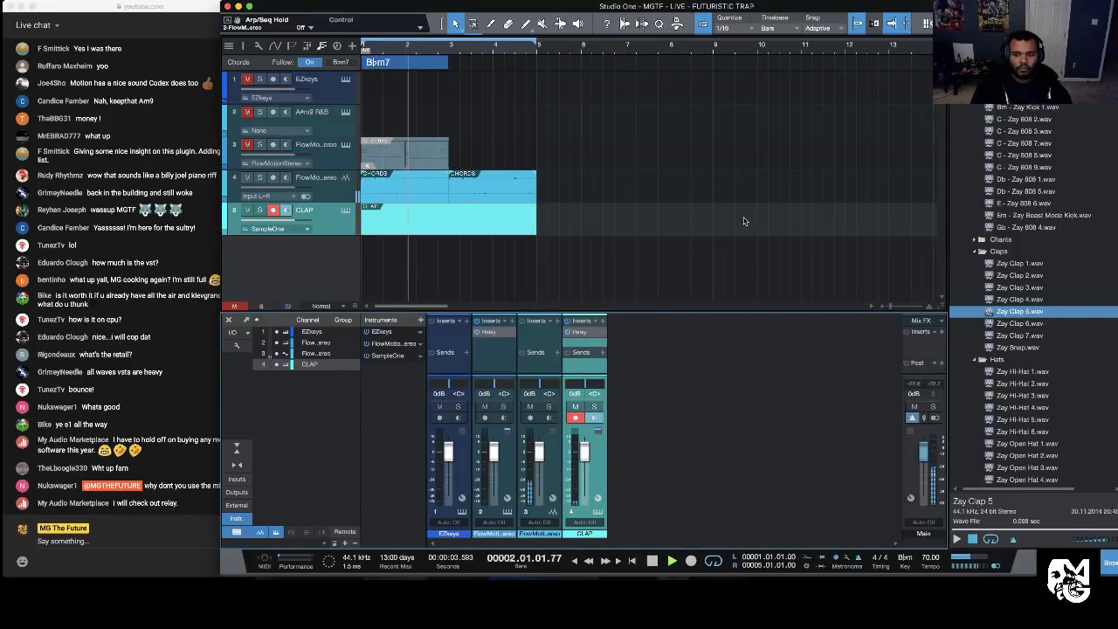
key(space)
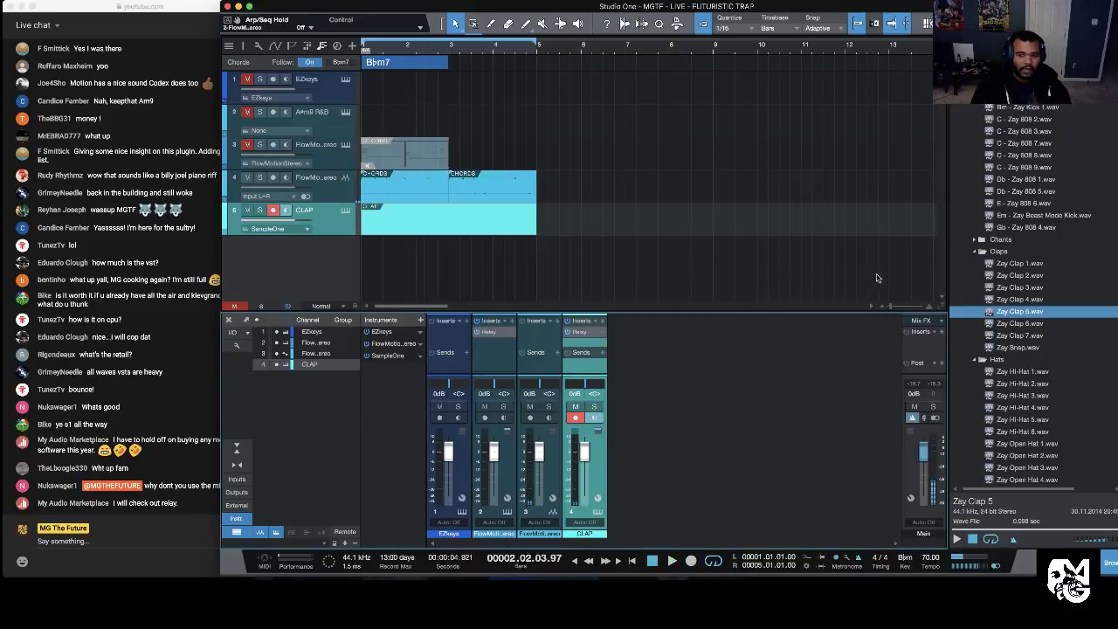
Step: Audition Zay Hi-Hat 4.wav from the Hats folder and send it to a new SampleOne
click(975, 252)
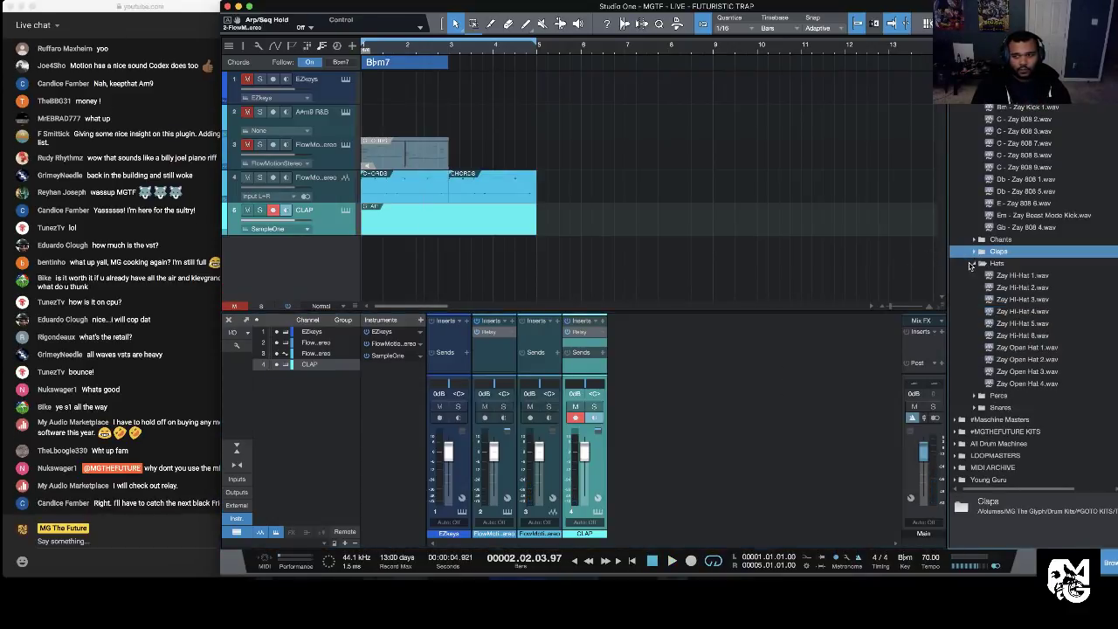
click(1032, 300)
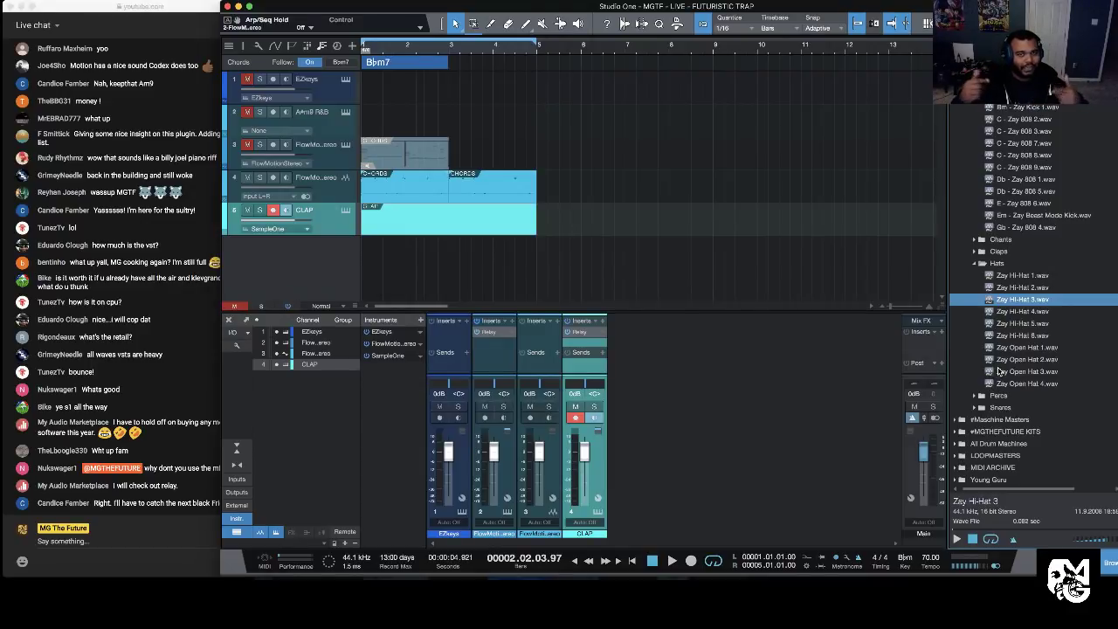
key(Down)
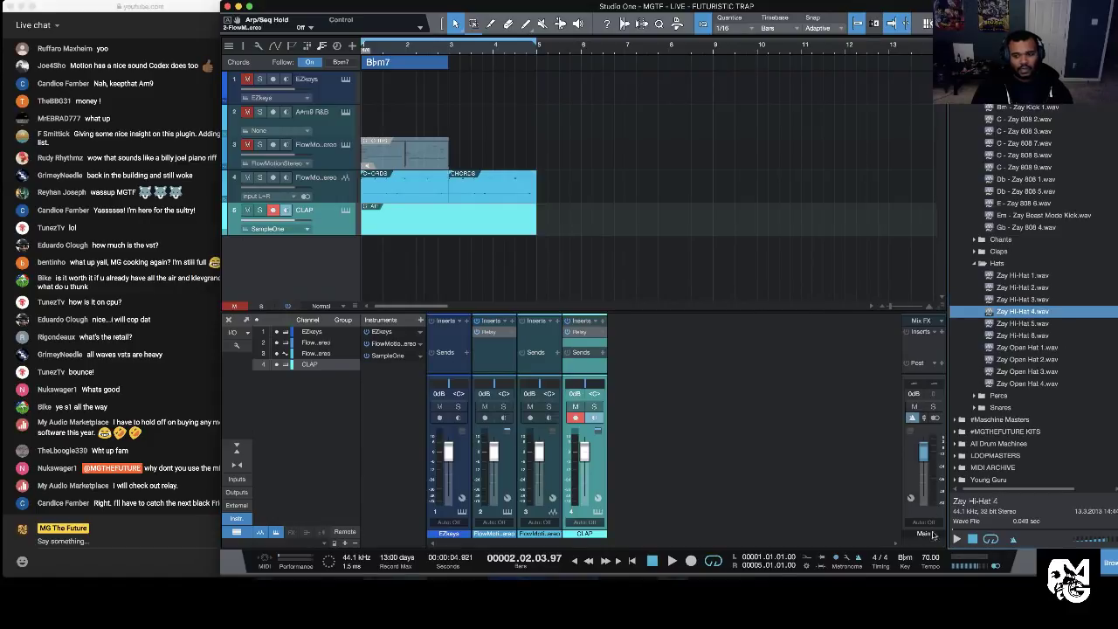
click(956, 540)
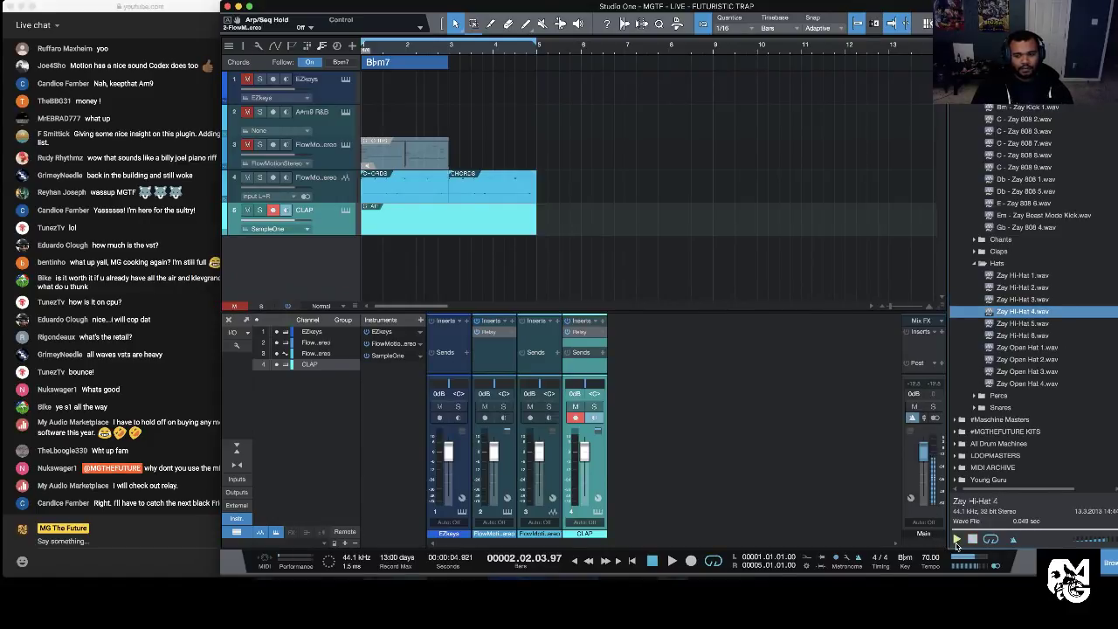
right_click(1037, 313)
click(973, 330)
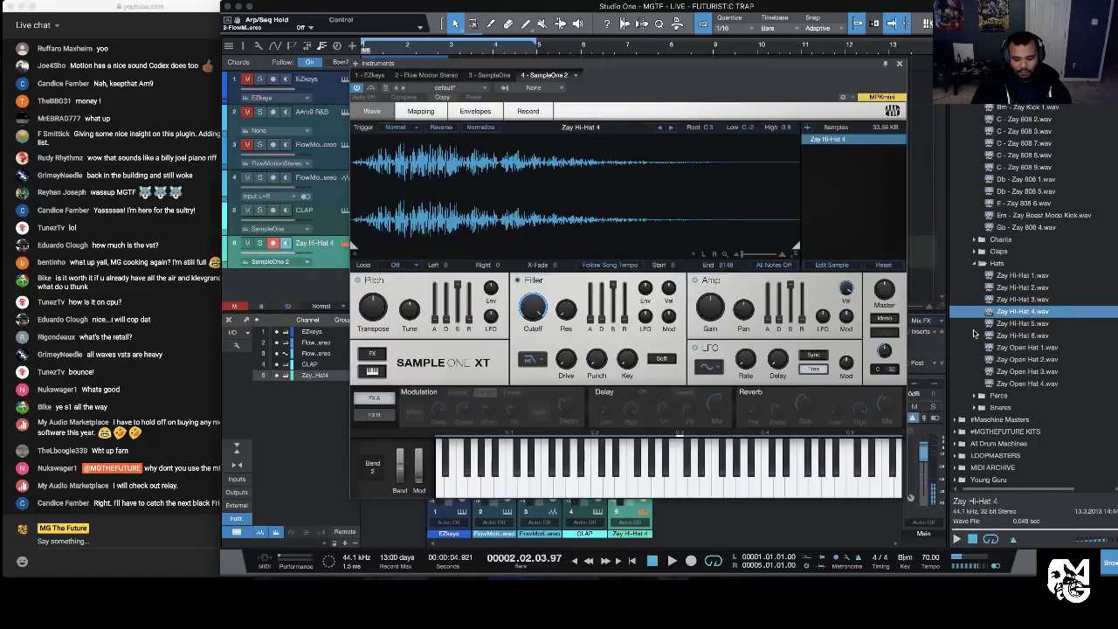
click(899, 63)
Step: Record a hi-hat part from the song start to bar 5 and copy the CLAP channel's Relay onto the Zay Hi-Hat 4 channel
click(630, 562)
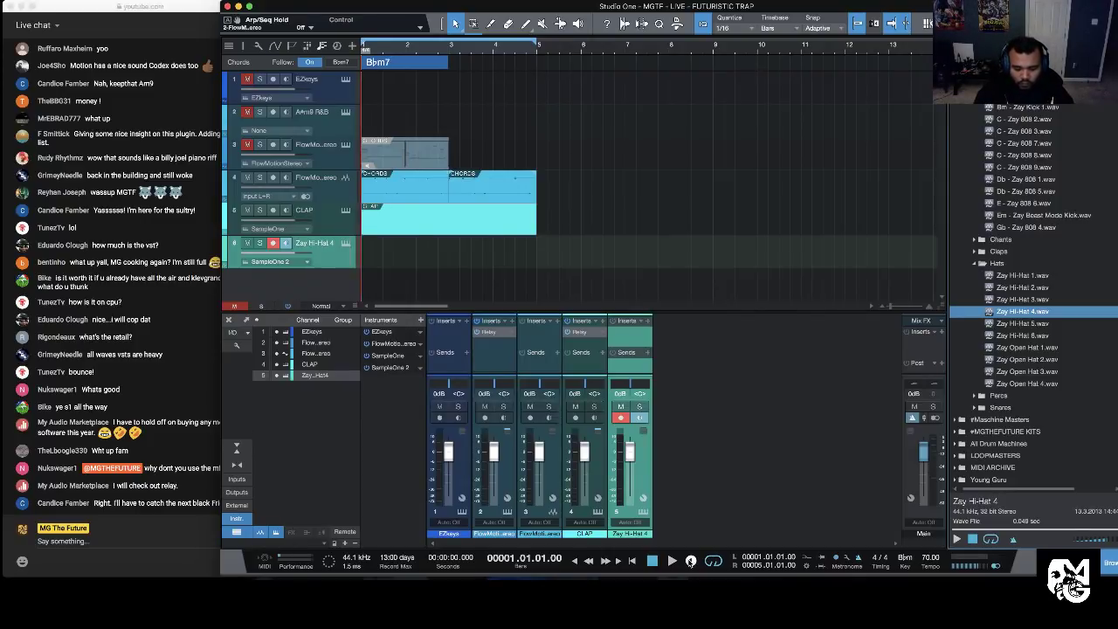
click(691, 562)
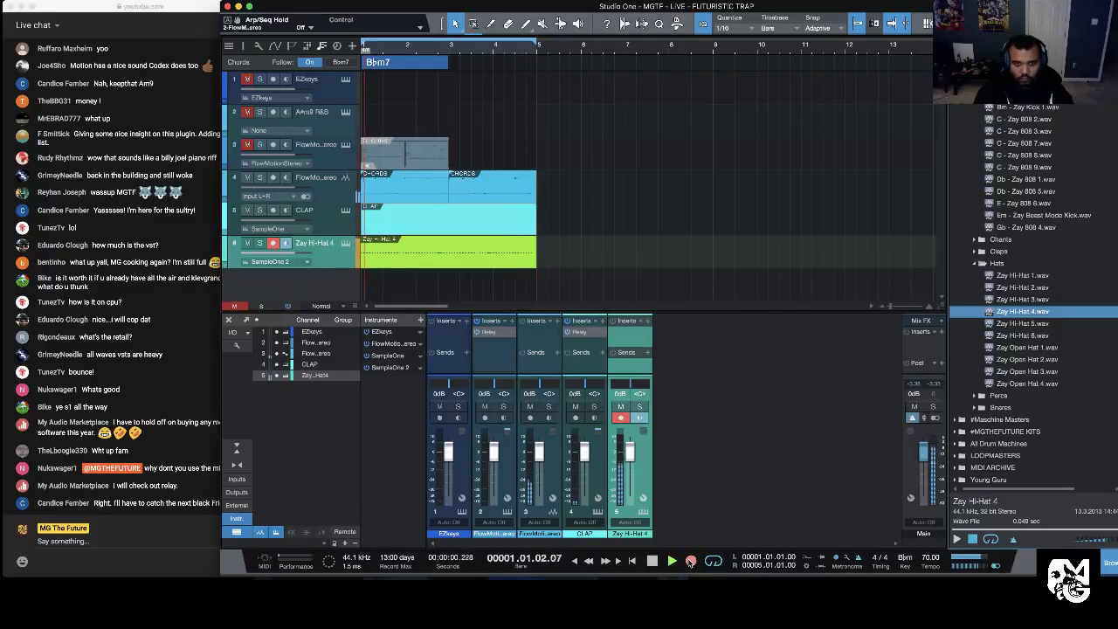
click(690, 561)
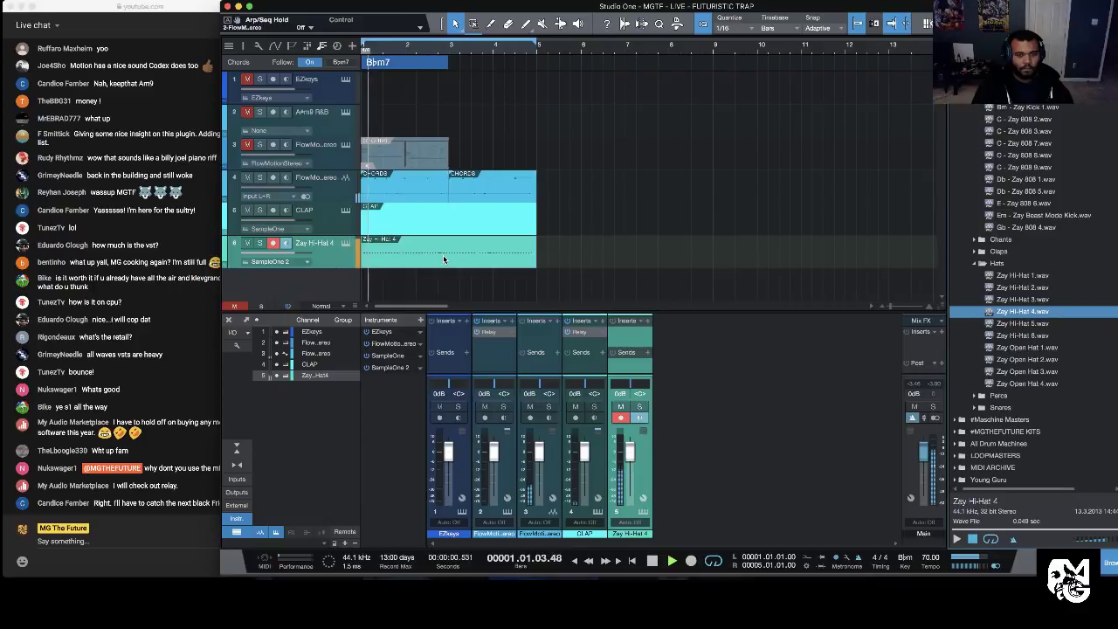
click(639, 335)
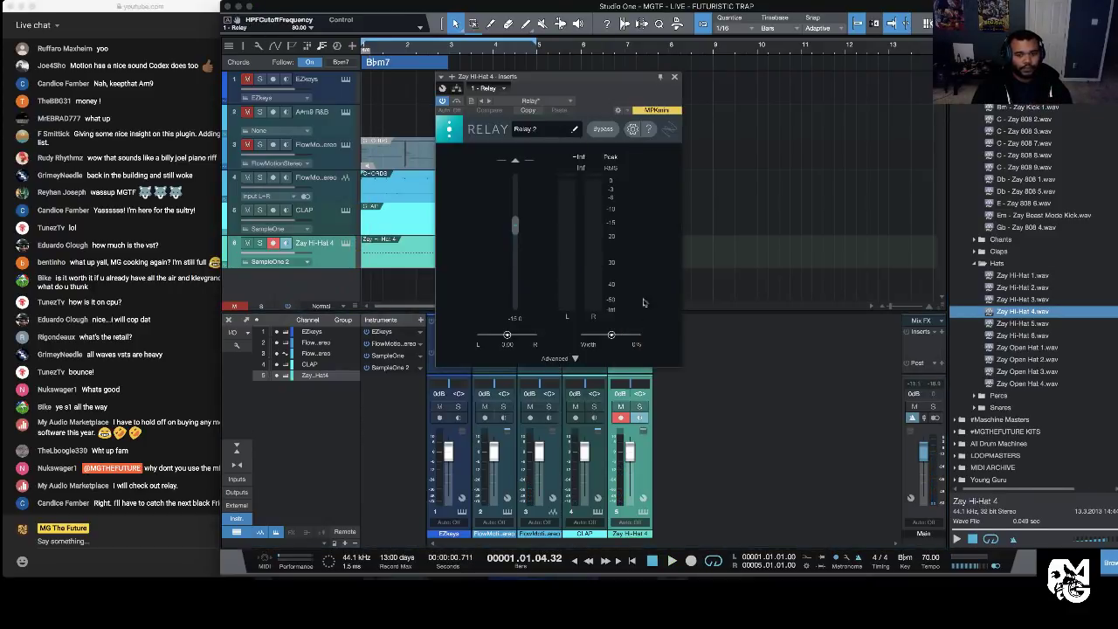
click(673, 78)
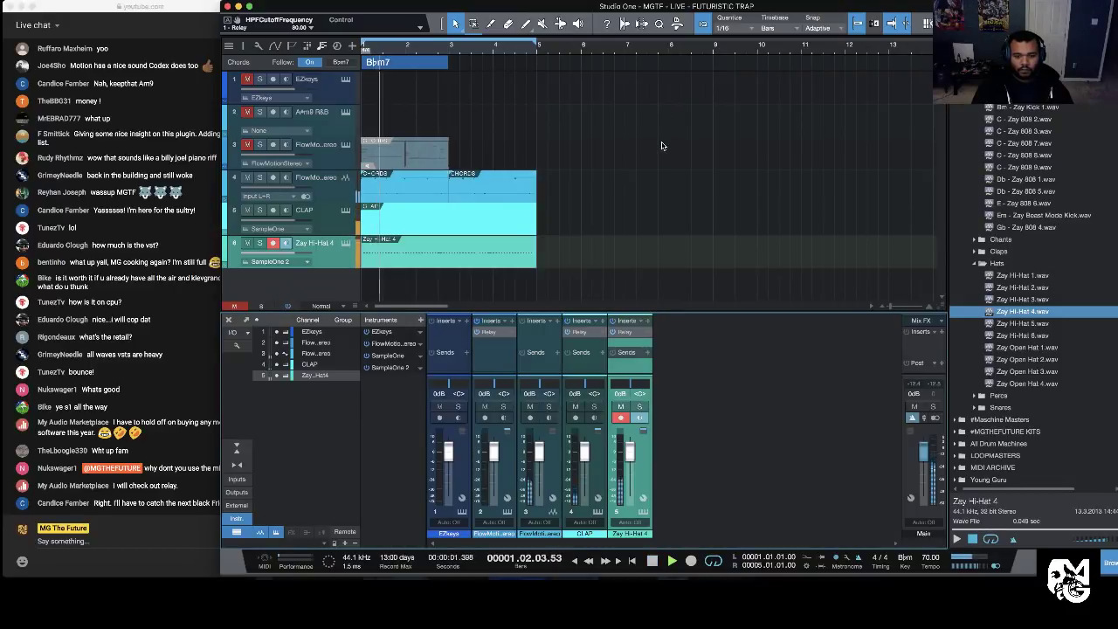
Step: Audition Zay Chant 1.wav from the Chants folder and send it to a new SampleOne
scroll(975, 267, down, 1)
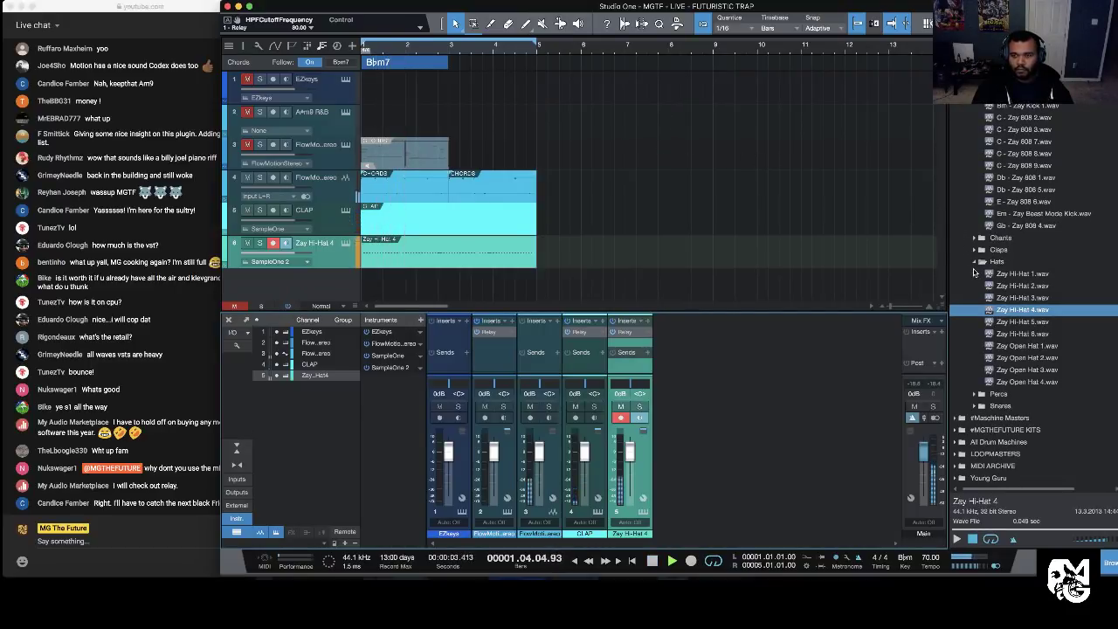
click(975, 264)
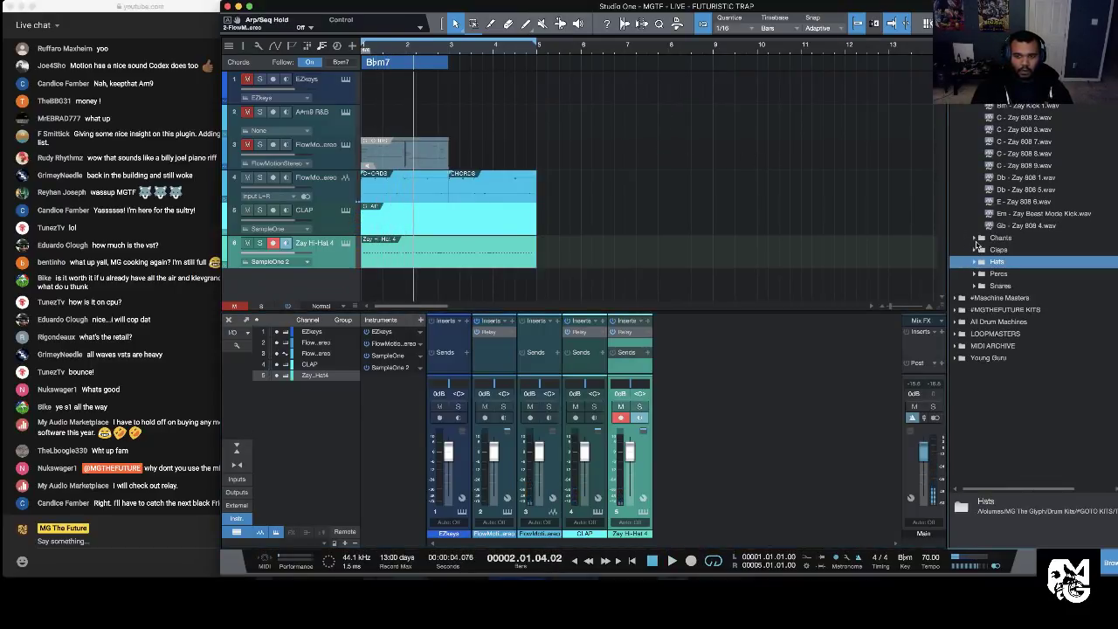
click(976, 239)
click(1027, 337)
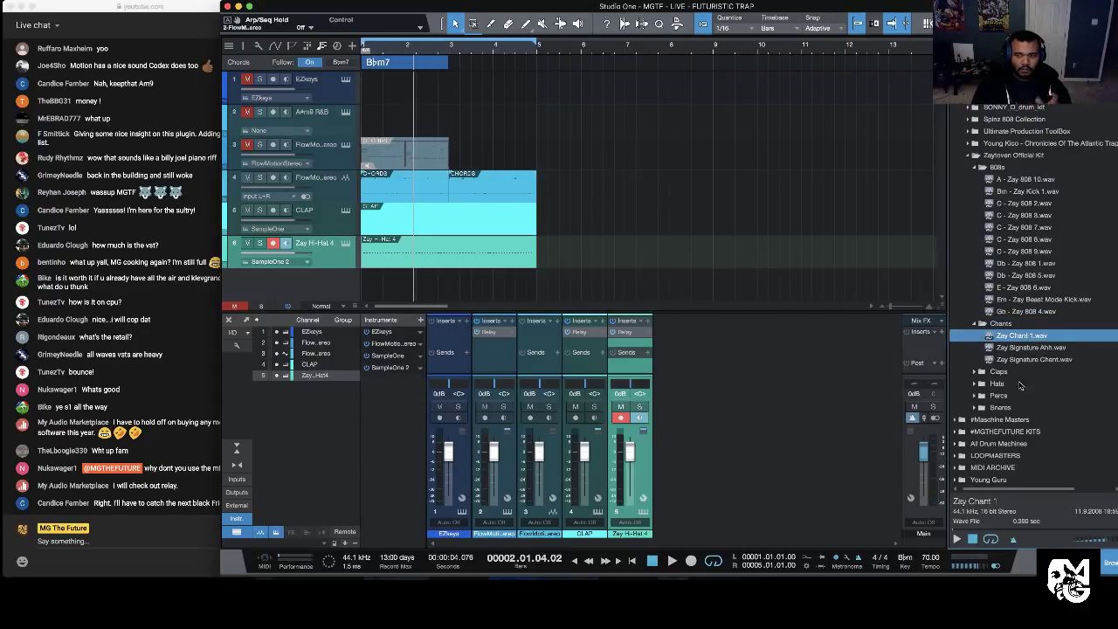
click(957, 539)
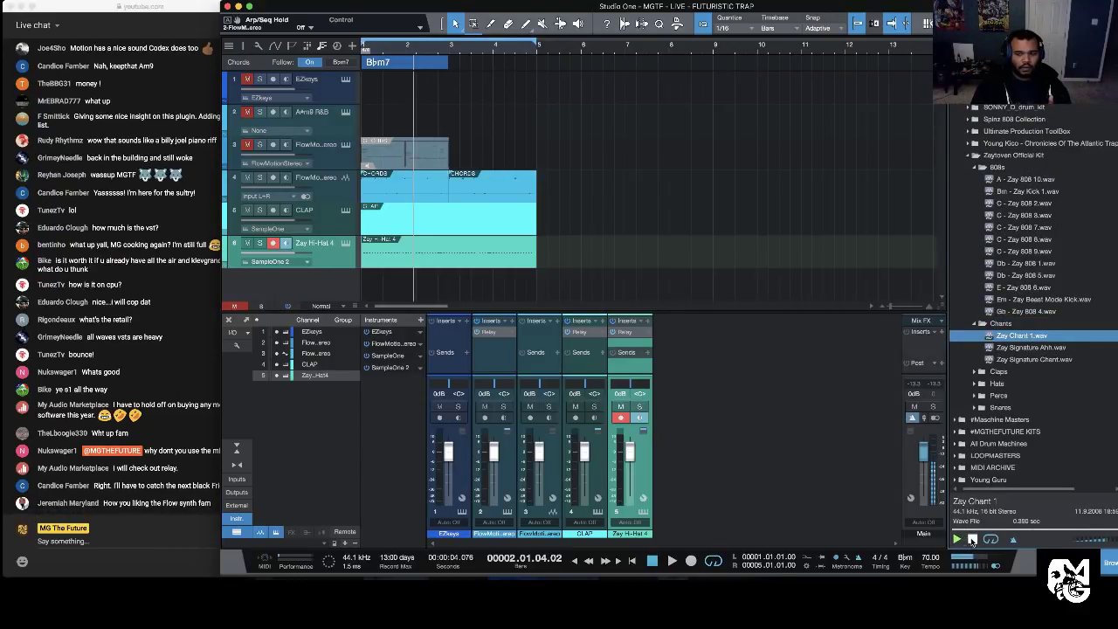
right_click(1033, 337)
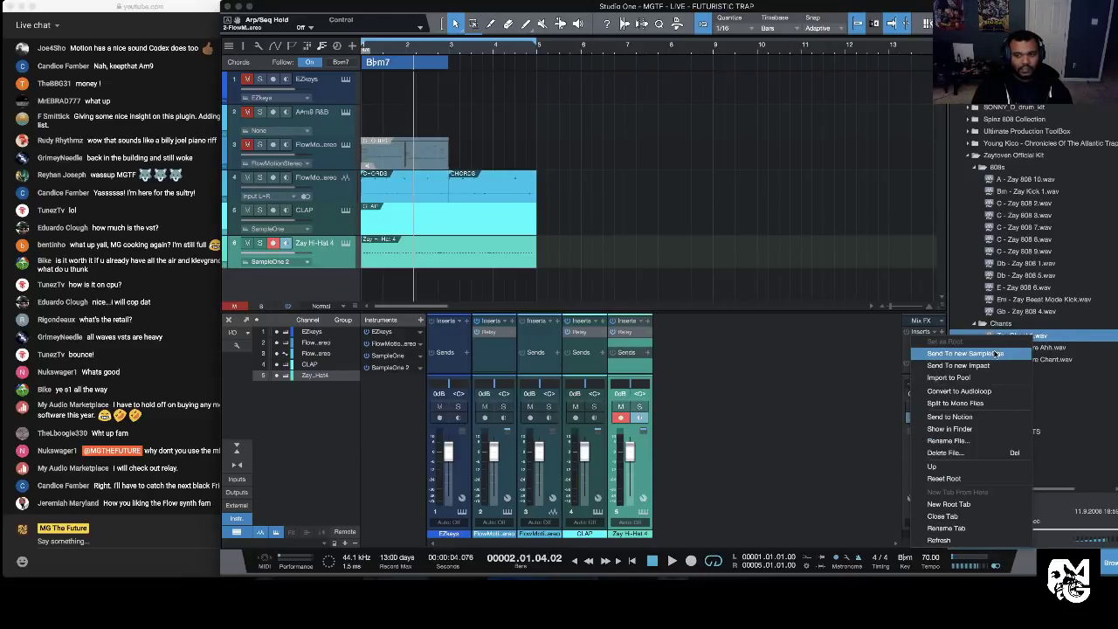
click(998, 354)
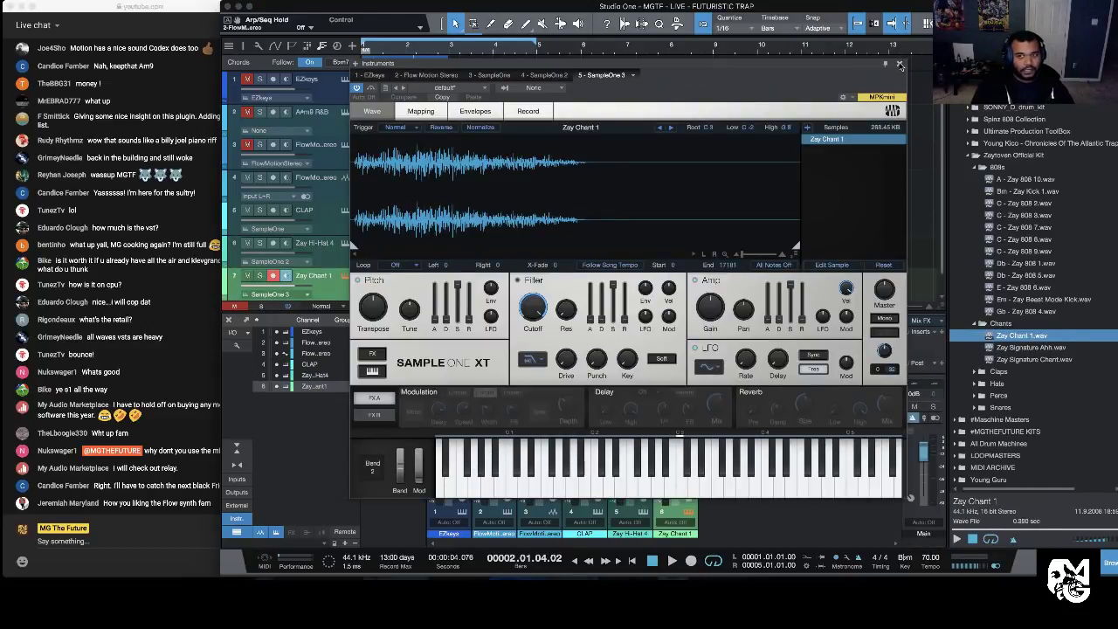
click(901, 65)
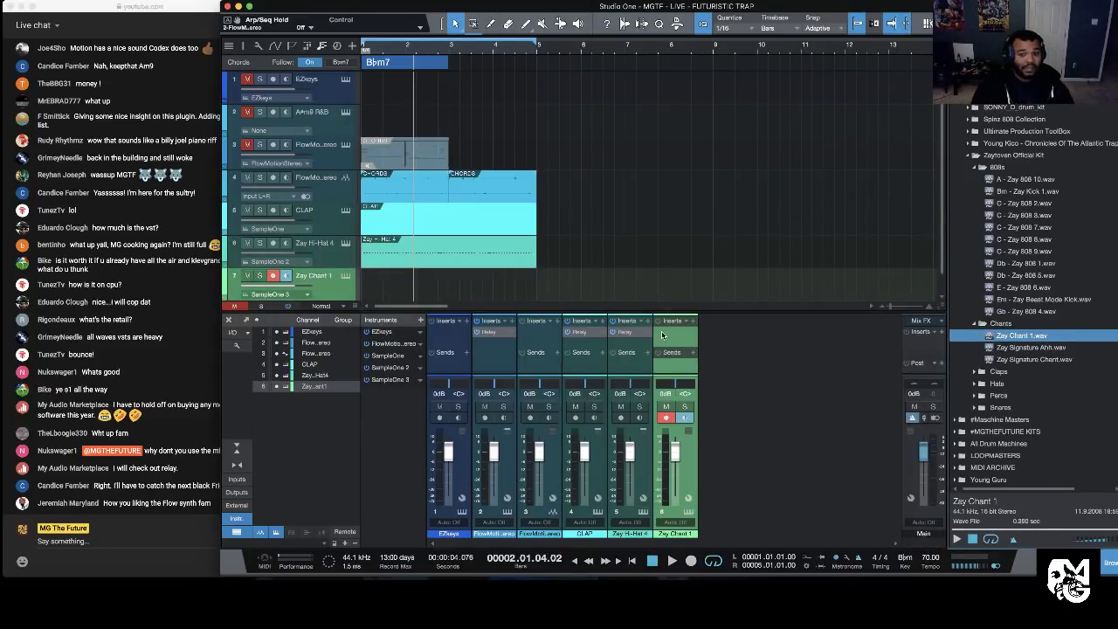
Step: Copy the hi-hat channel's Relay onto the Zay Chant 1 channel and record a chant part from the song start to bar 5
drag(625, 333, 666, 332)
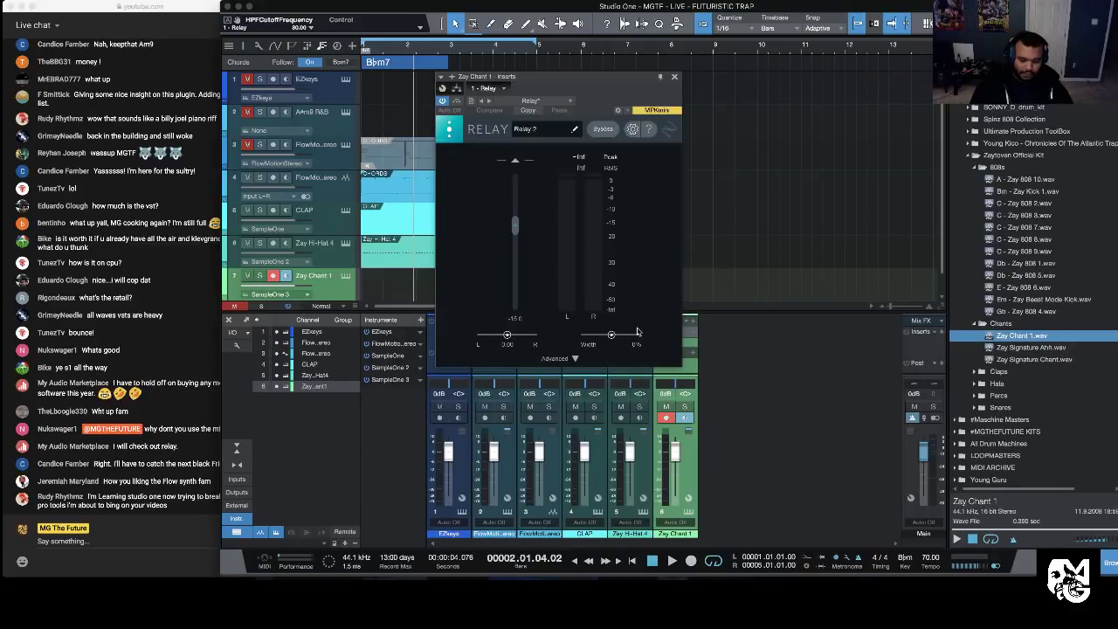
key(Escape)
click(629, 559)
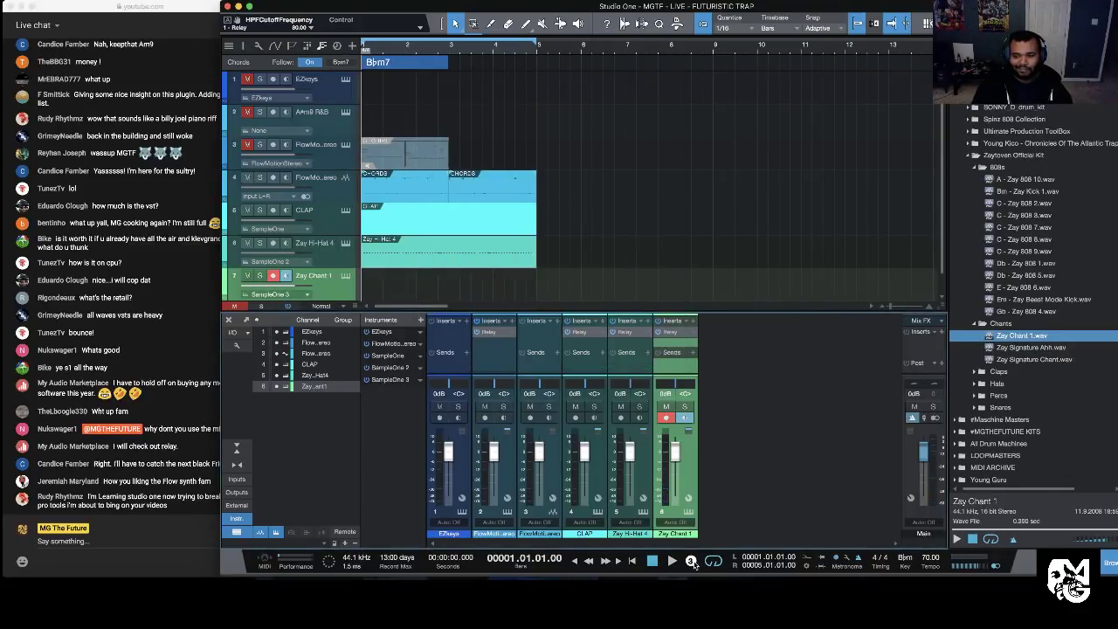
click(690, 561)
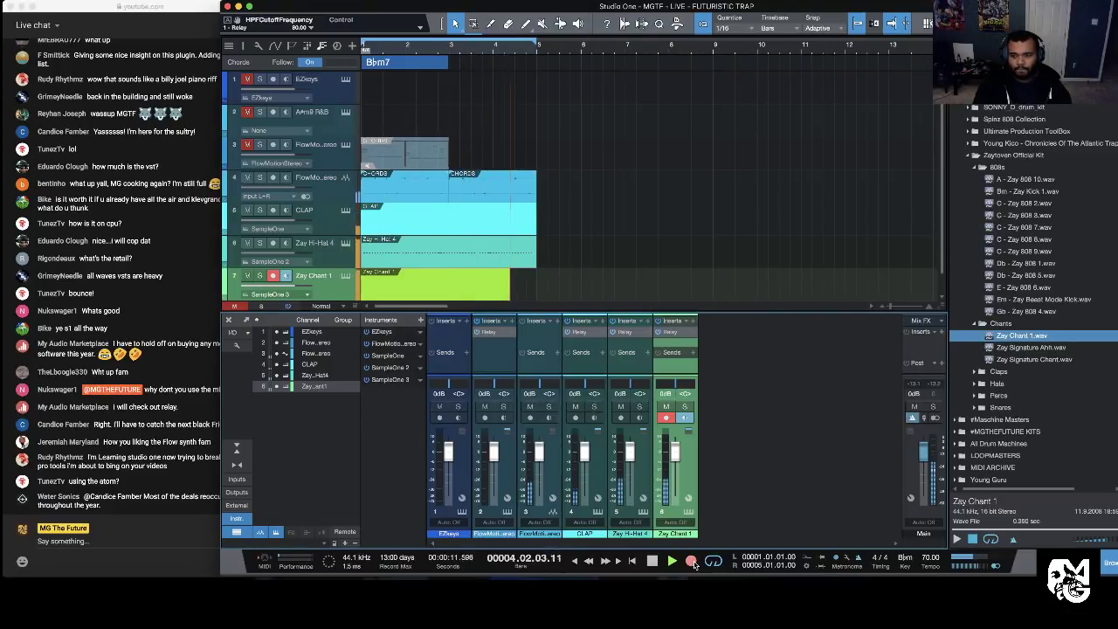
click(691, 560)
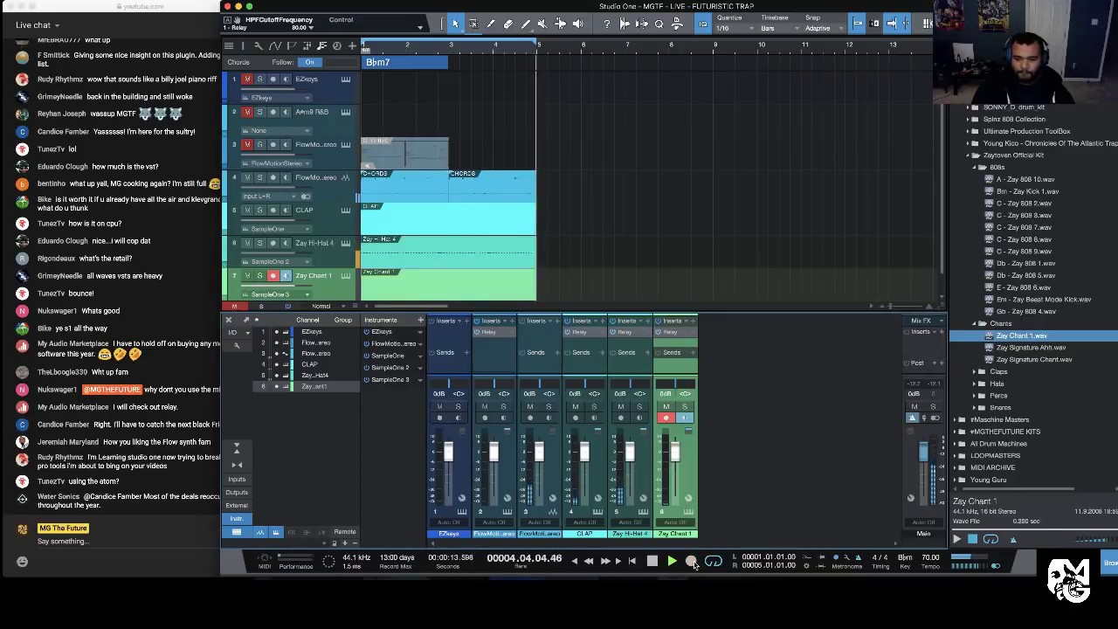
Step: Stop playback and rename the Zay Hi-Hat 4 channel to HH
scroll(632, 212, down, 1)
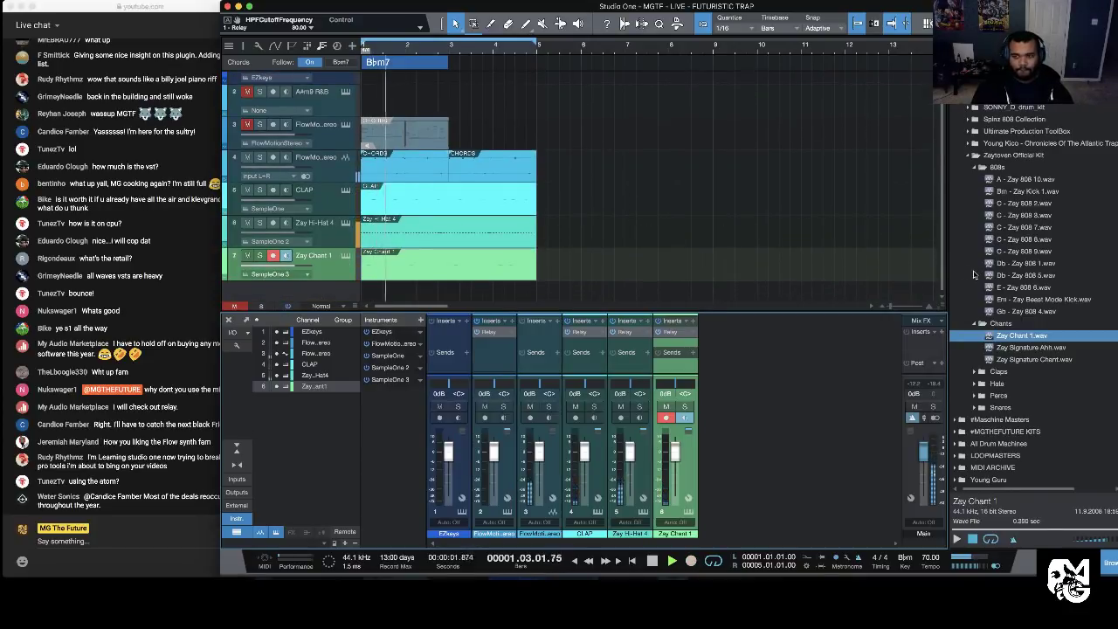
key(space)
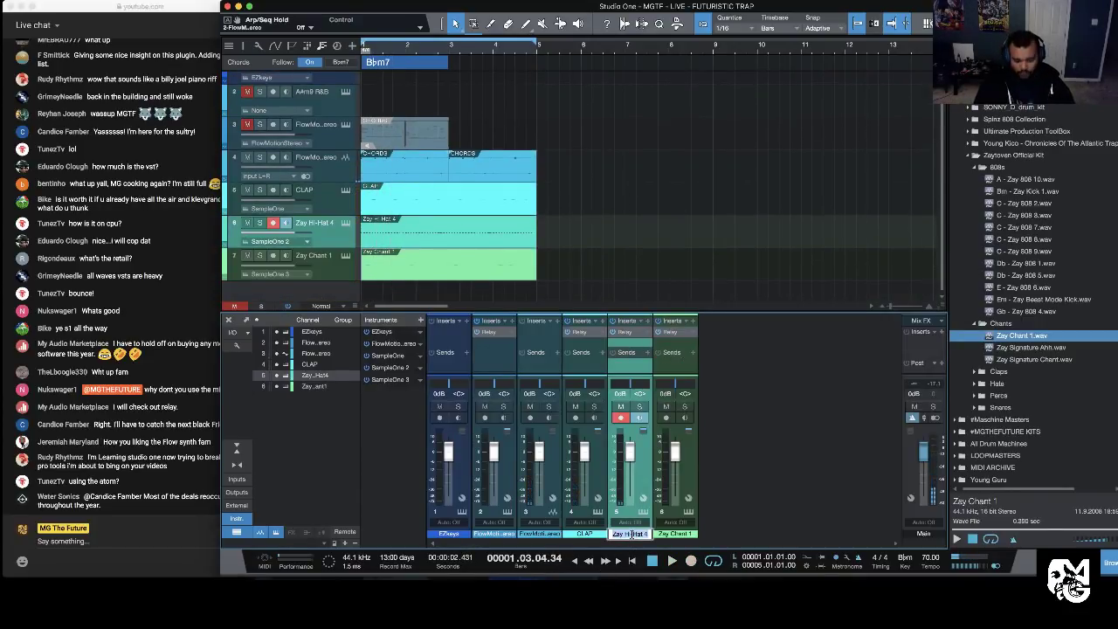
key(Return)
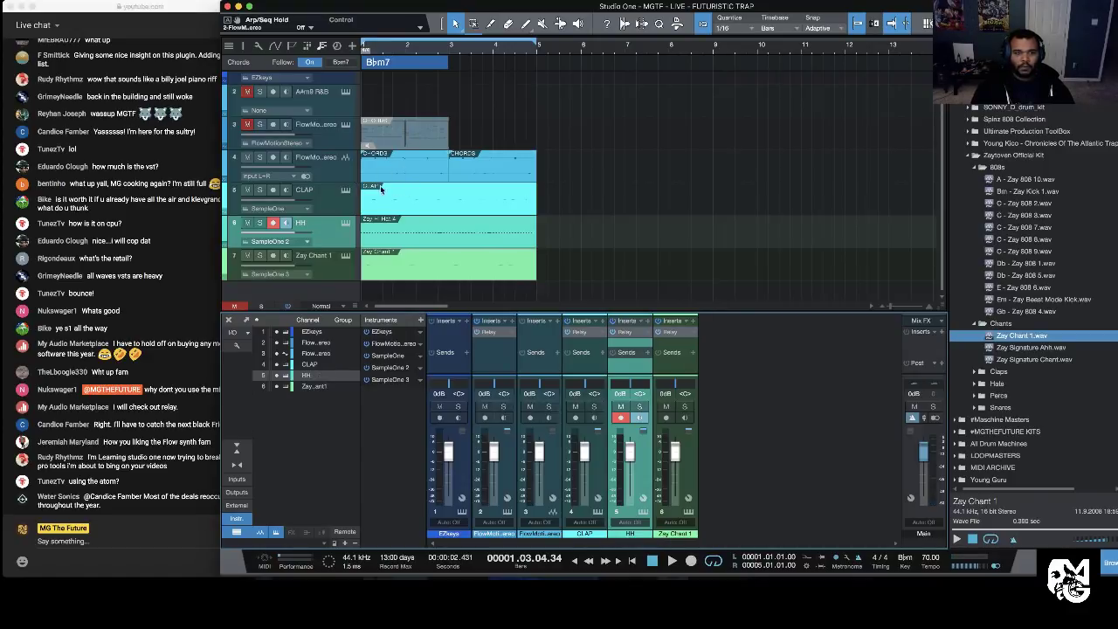
Step: Rename the recorded hi-hat part on the HH track as HH
double_click(384, 223)
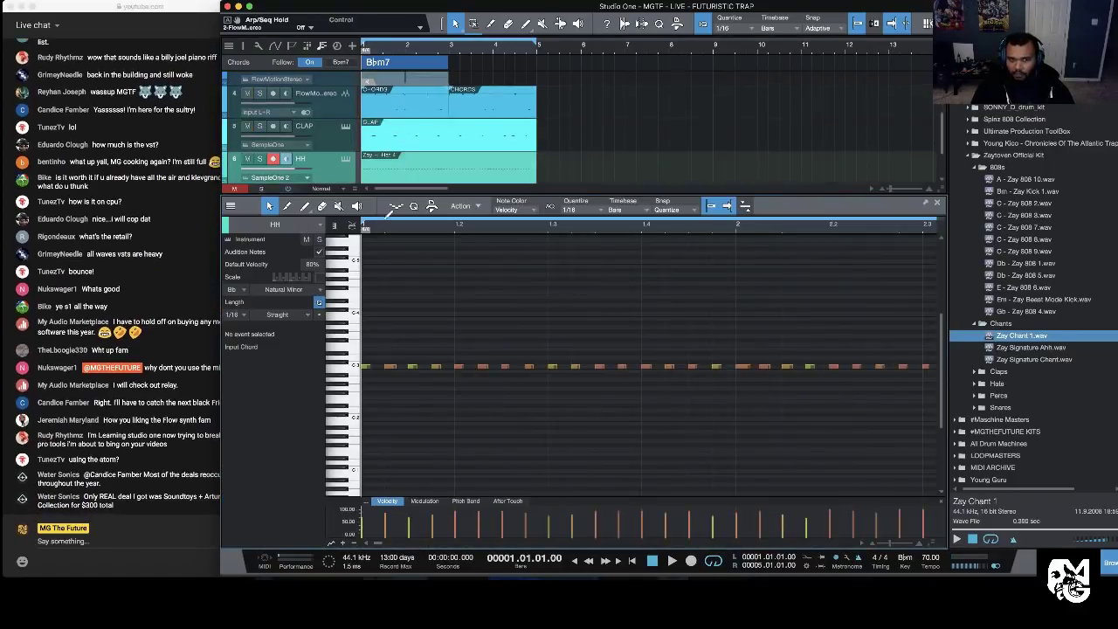
click(936, 202)
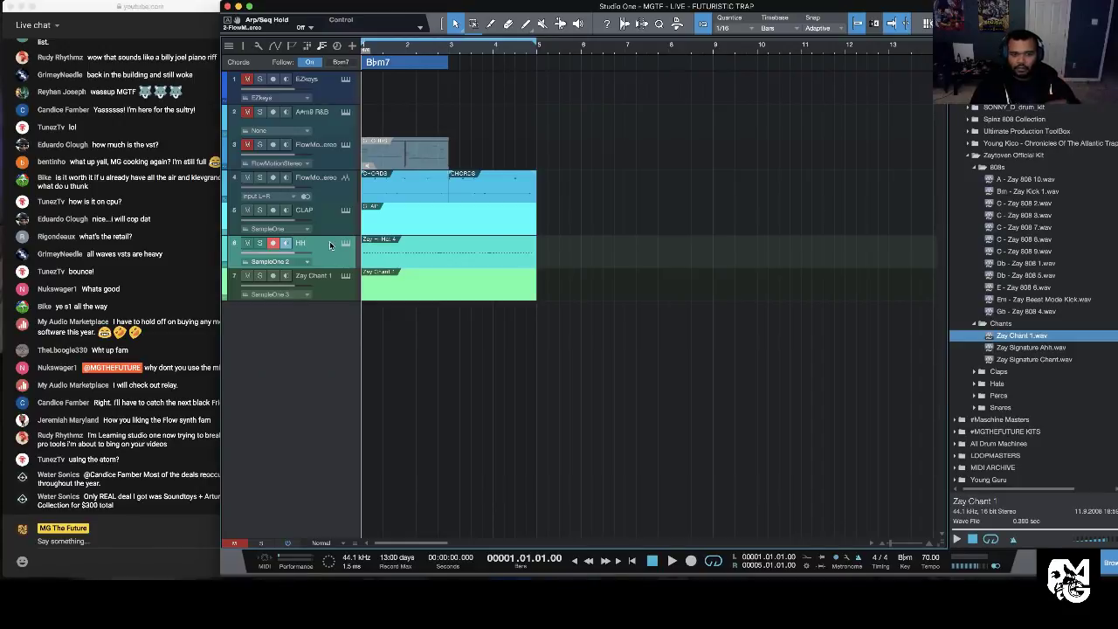
right_click(393, 245)
click(434, 249)
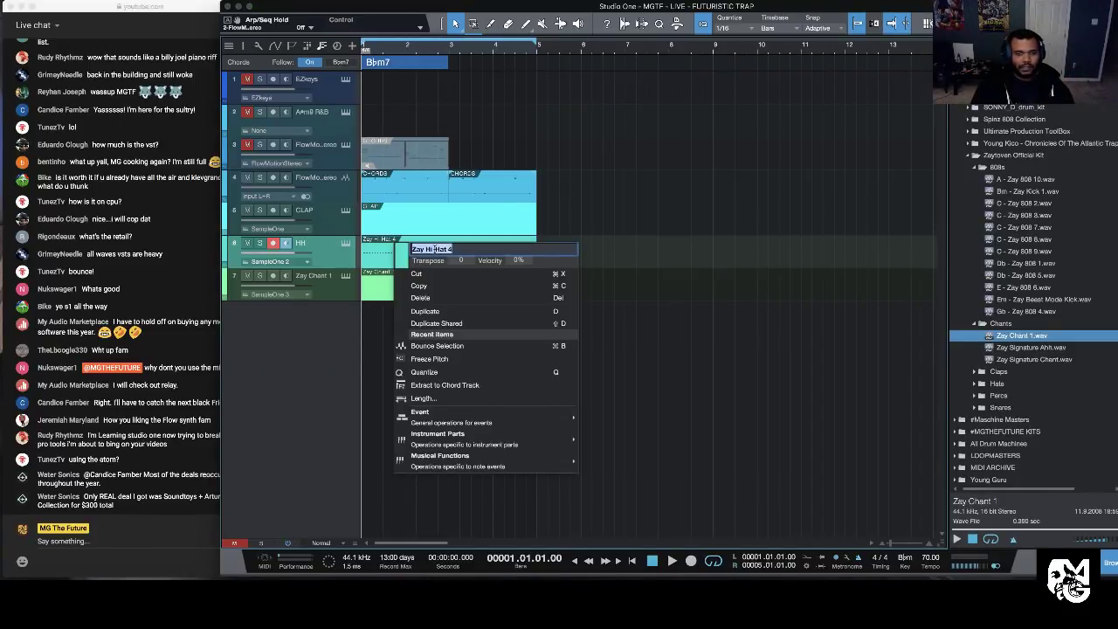
key(Return)
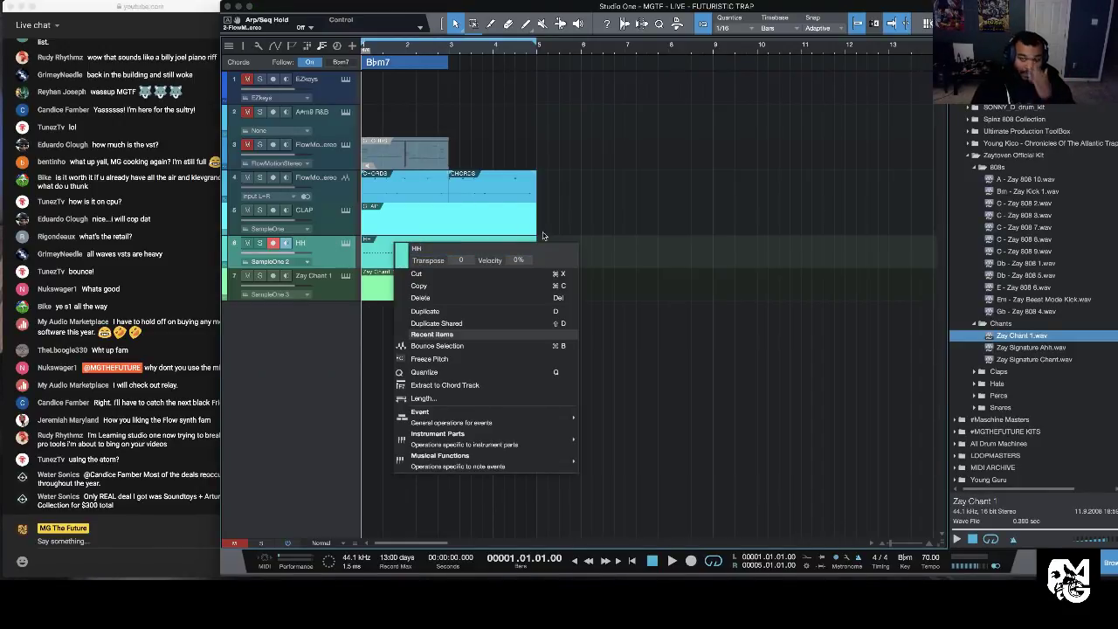
click(665, 260)
Step: Rename the recorded Zay Chant 1 part in the arrangement as CHANT
right_click(404, 280)
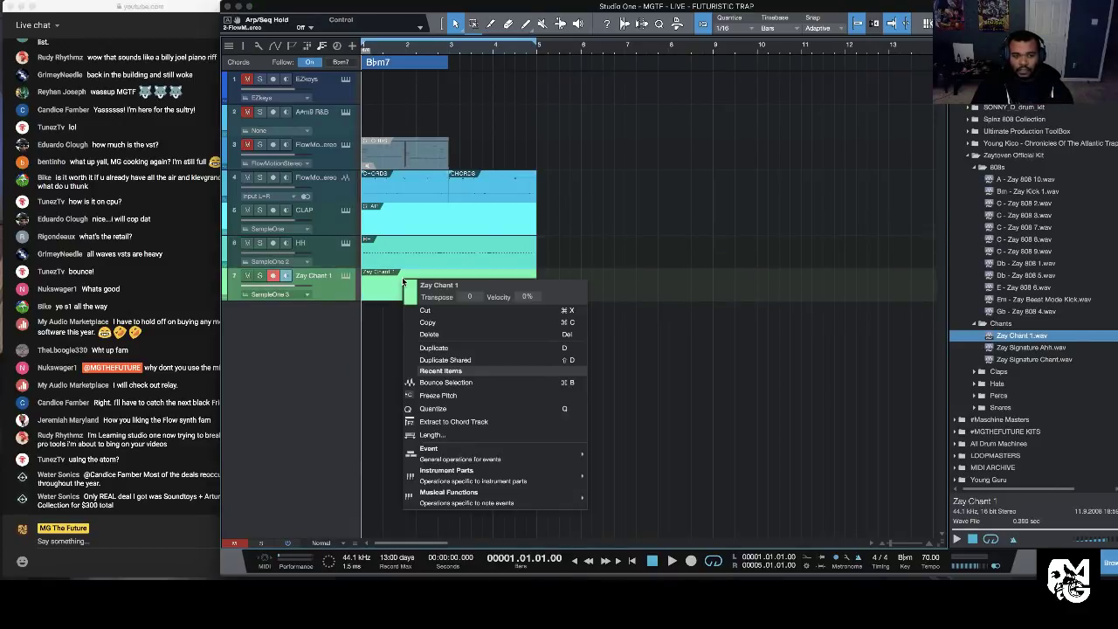
click(443, 286)
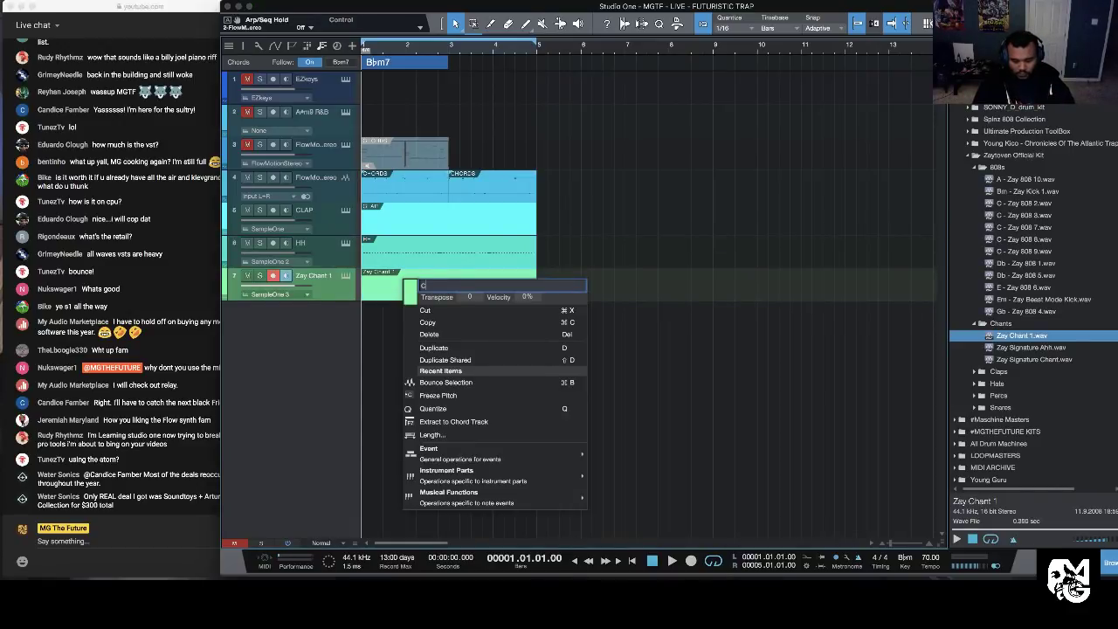
key(Return)
click(692, 308)
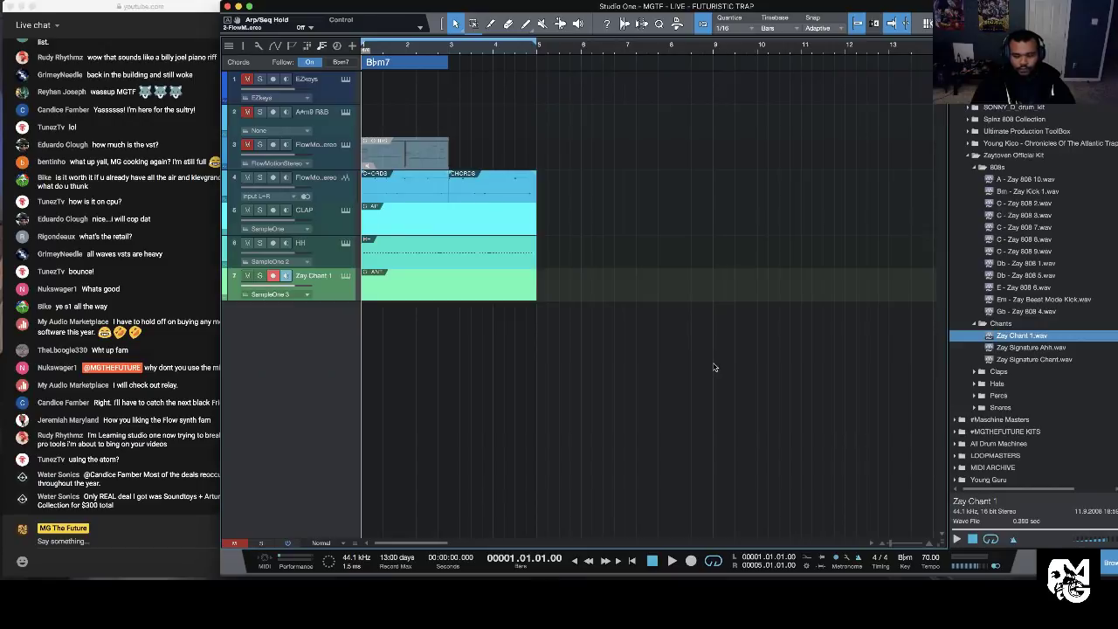
Step: Send Zay Open Hat 2.wav from the Hats folder to a new SampleOne and copy the Zay Chant 1 channel's Relay onto its channel
click(976, 324)
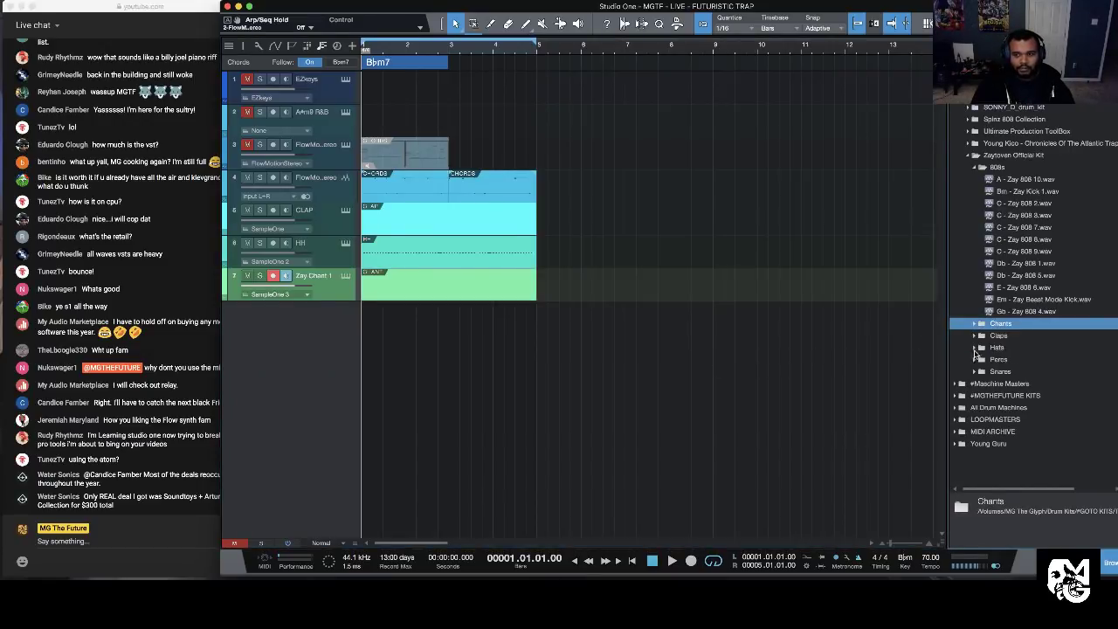
click(975, 348)
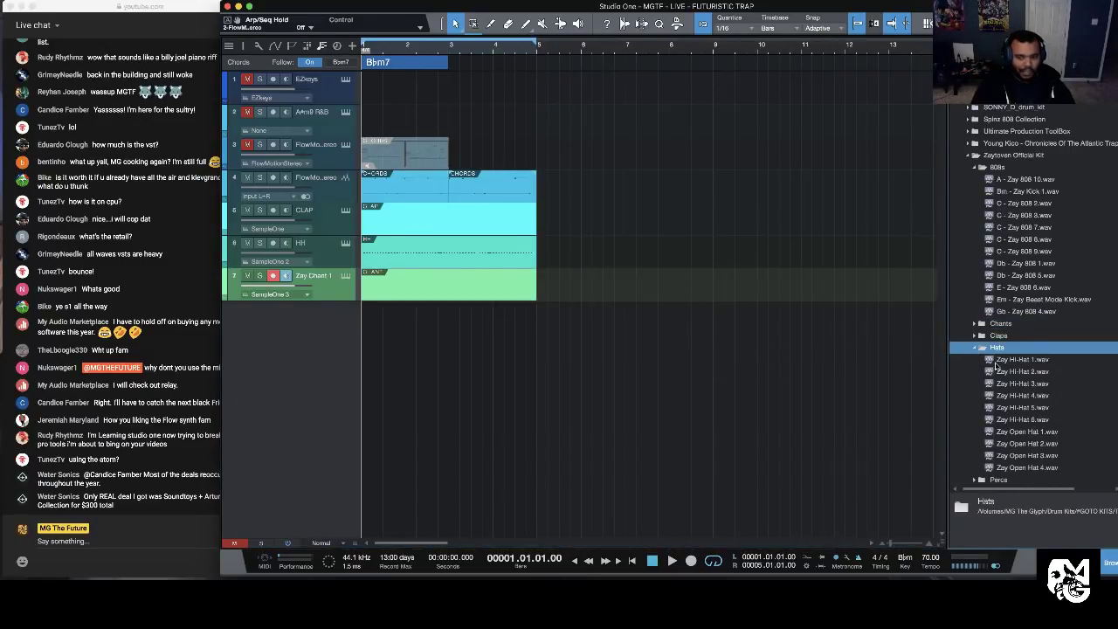
click(1045, 442)
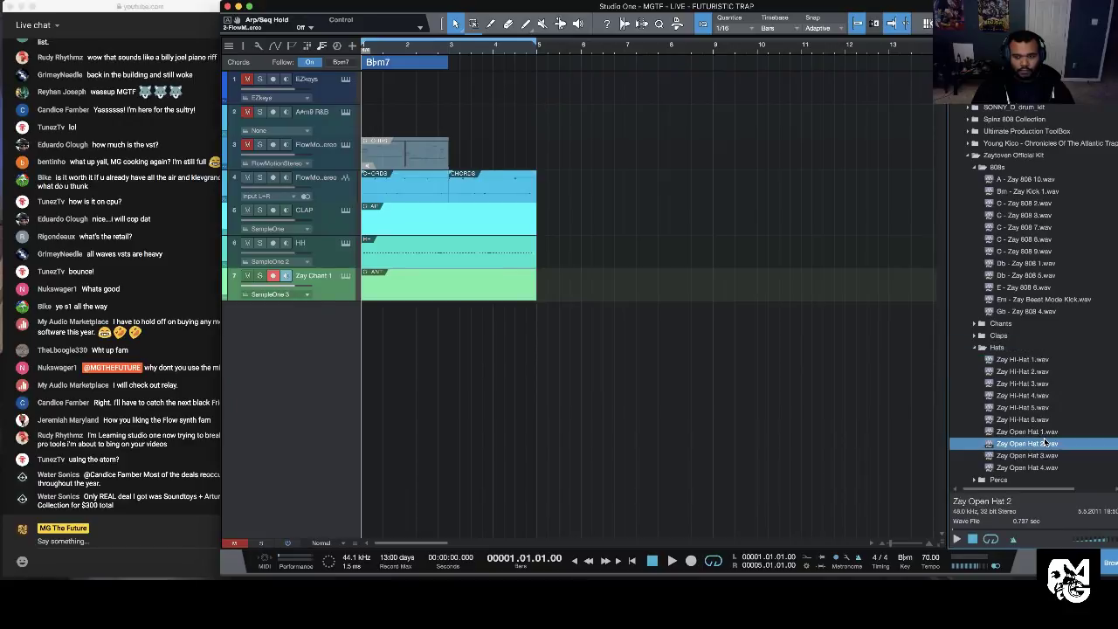
click(972, 539)
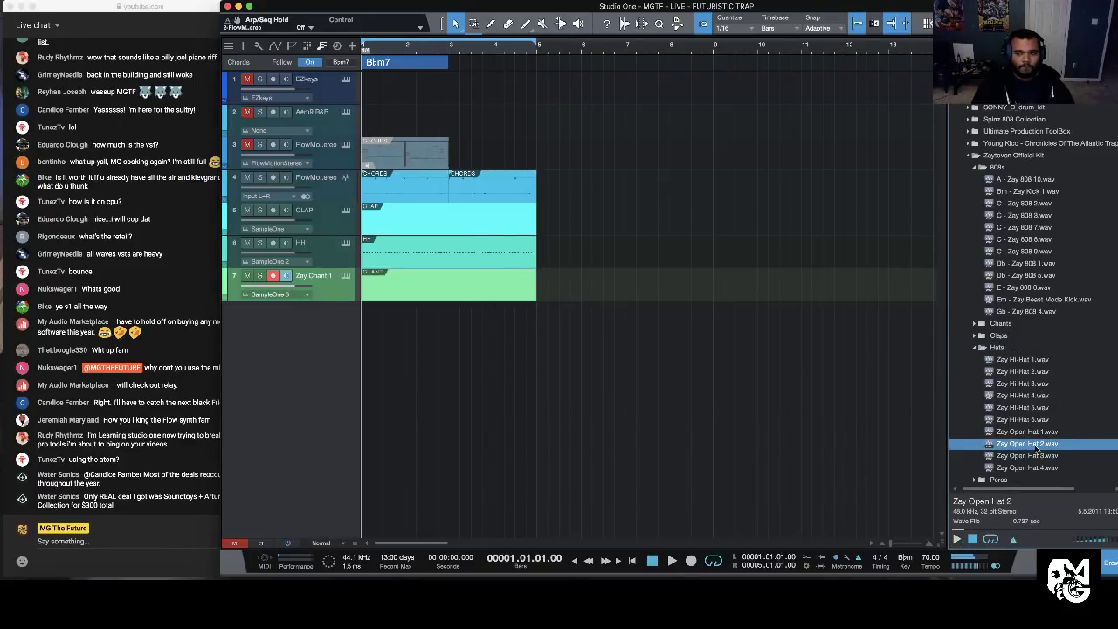
right_click(1036, 446)
click(986, 262)
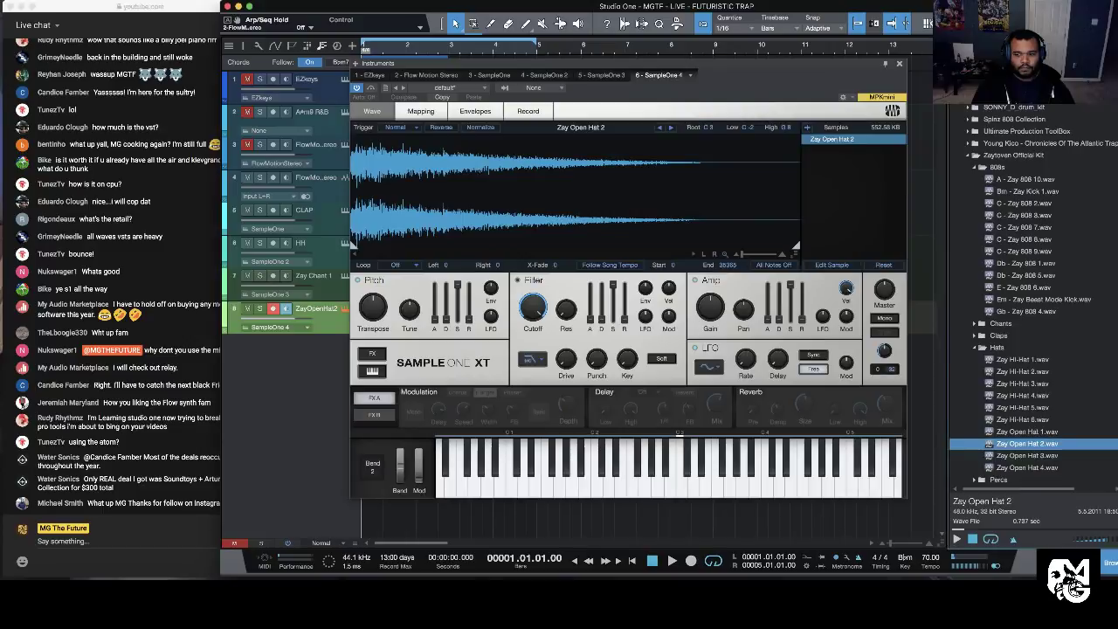
click(898, 64)
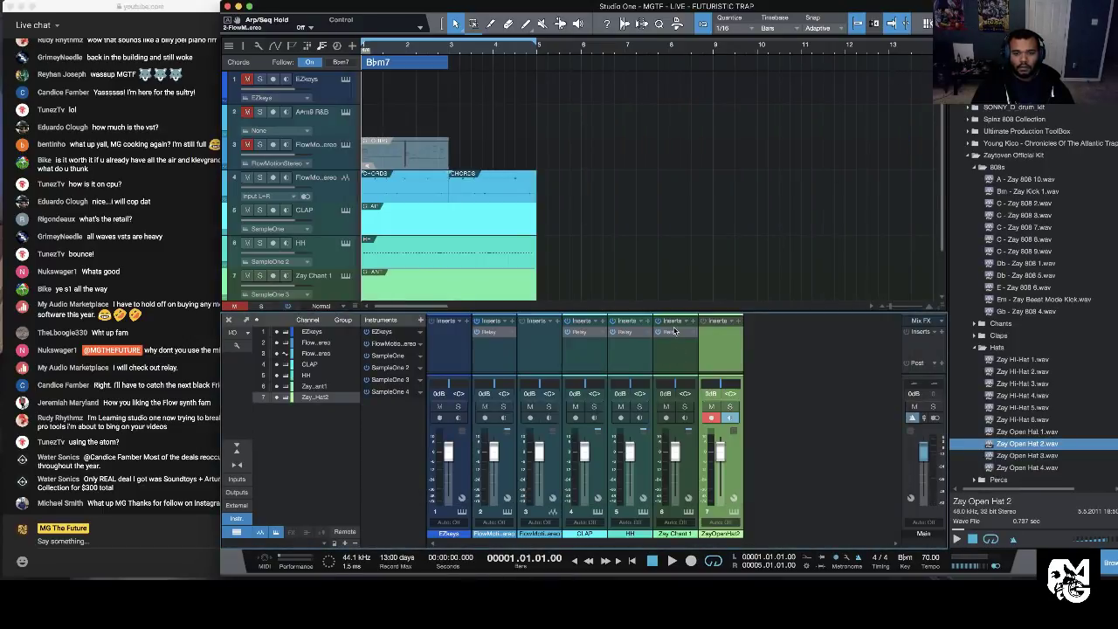
drag(700, 333, 732, 334)
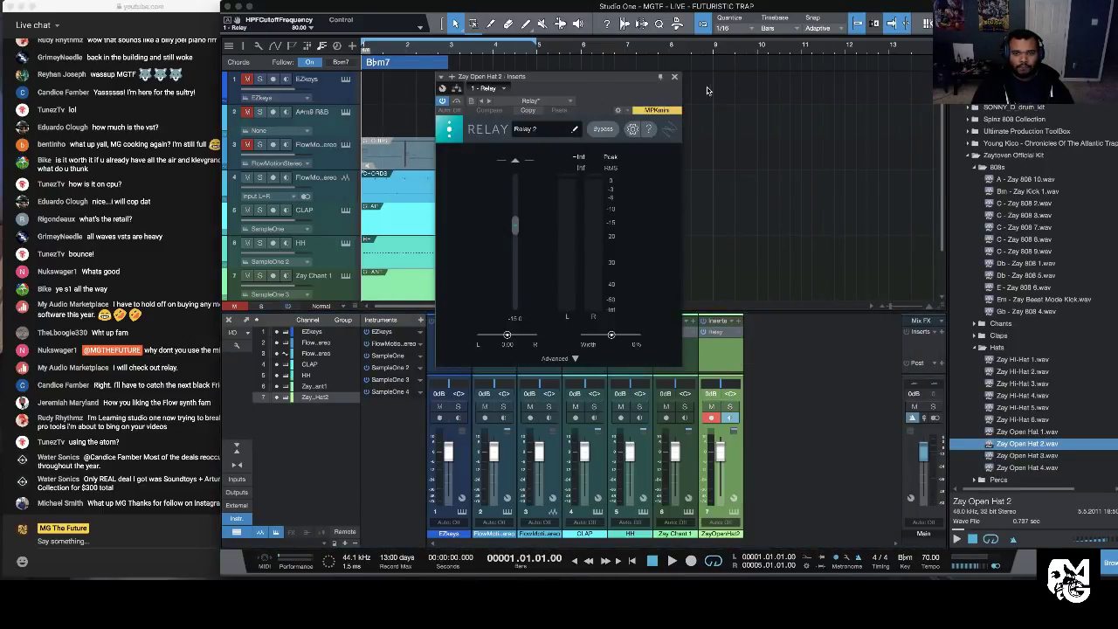
click(674, 77)
Step: Rename the Zay Chant 1 track as CHANT and the Zay Open Hat 2 track as OH
scroll(345, 252, down, 2)
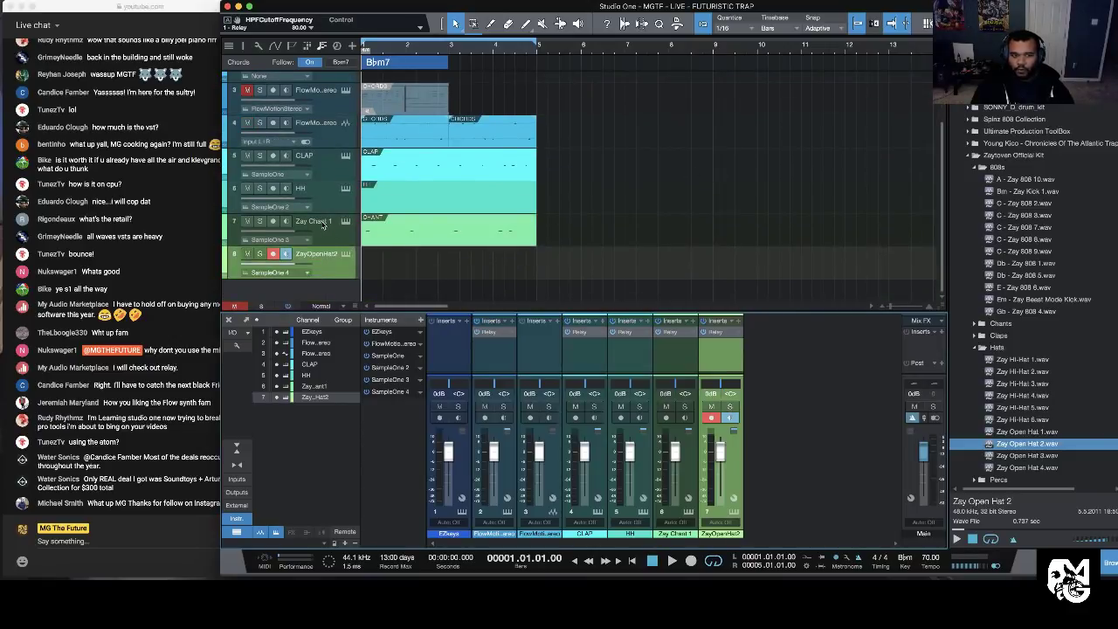
double_click(322, 224)
text(CHANT)
key(Return)
double_click(318, 254)
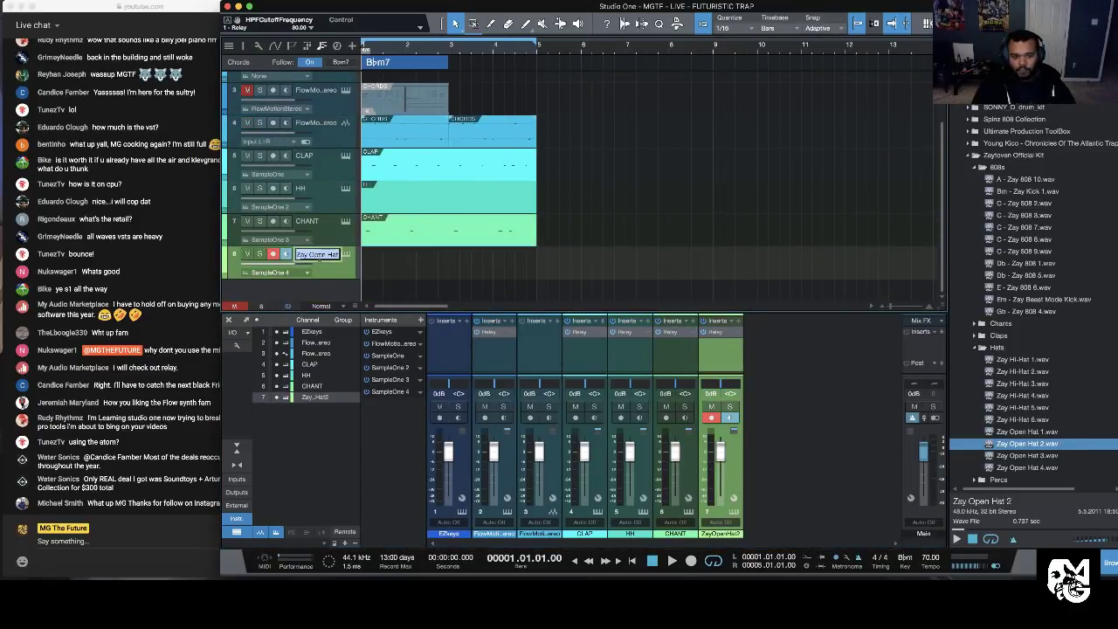
text(OH)
key(Return)
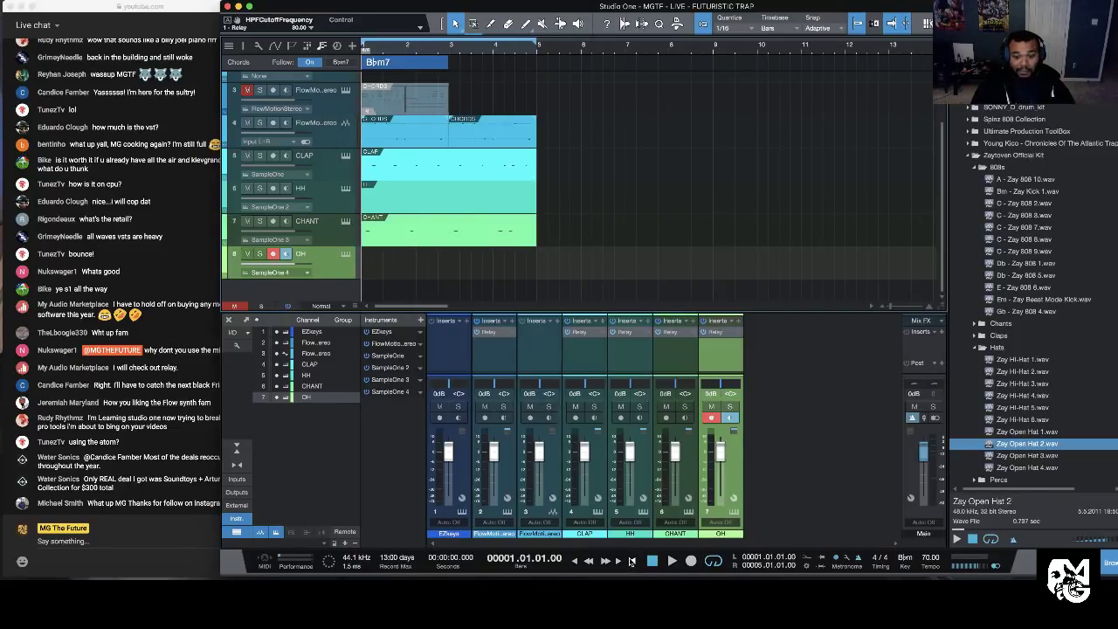
Step: Record an open-hat part on the OH track from the song start to bar 5 and stop playback
click(691, 561)
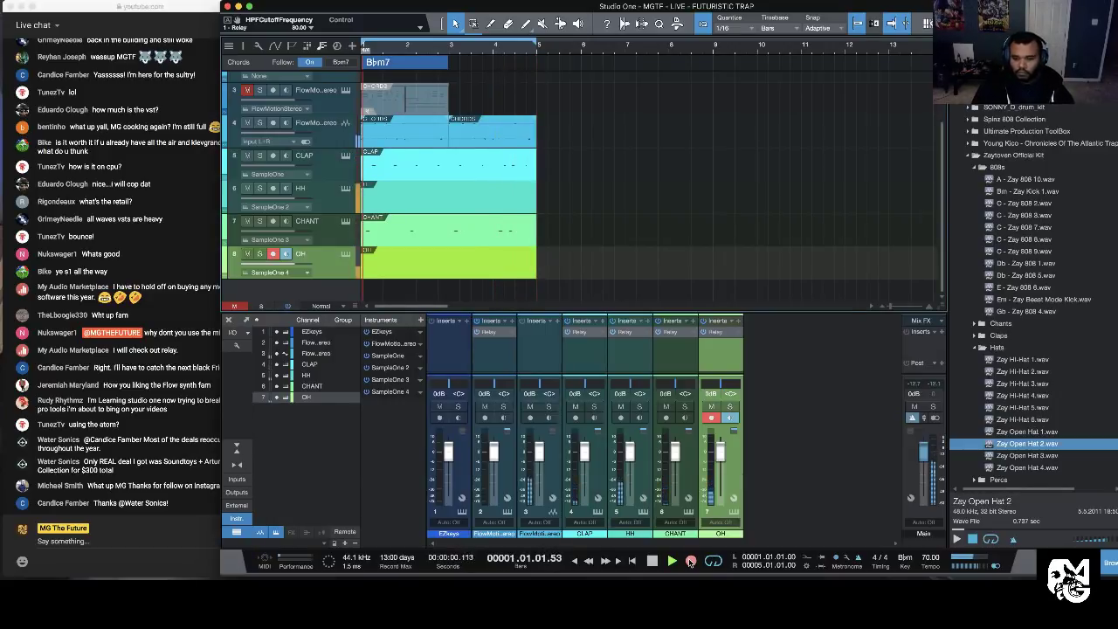
click(690, 562)
key(space)
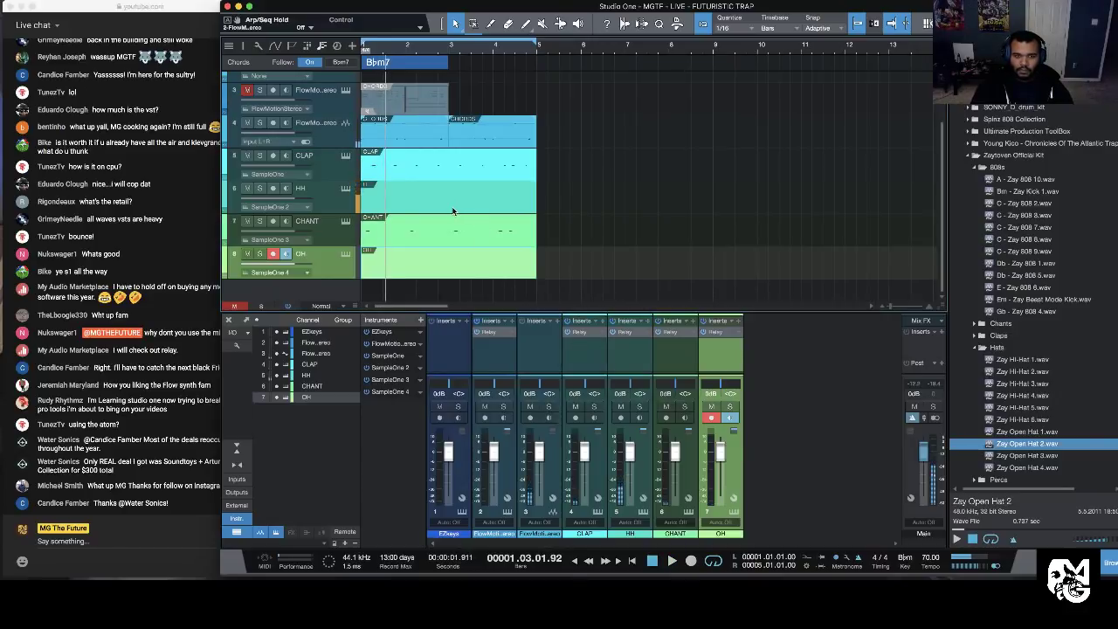
Step: In the HH part, replace the overlong note at bar 2 beat 4 with a copy of the short note before it, starting at 2.04.01.00
double_click(452, 209)
scroll(736, 381, right, 10)
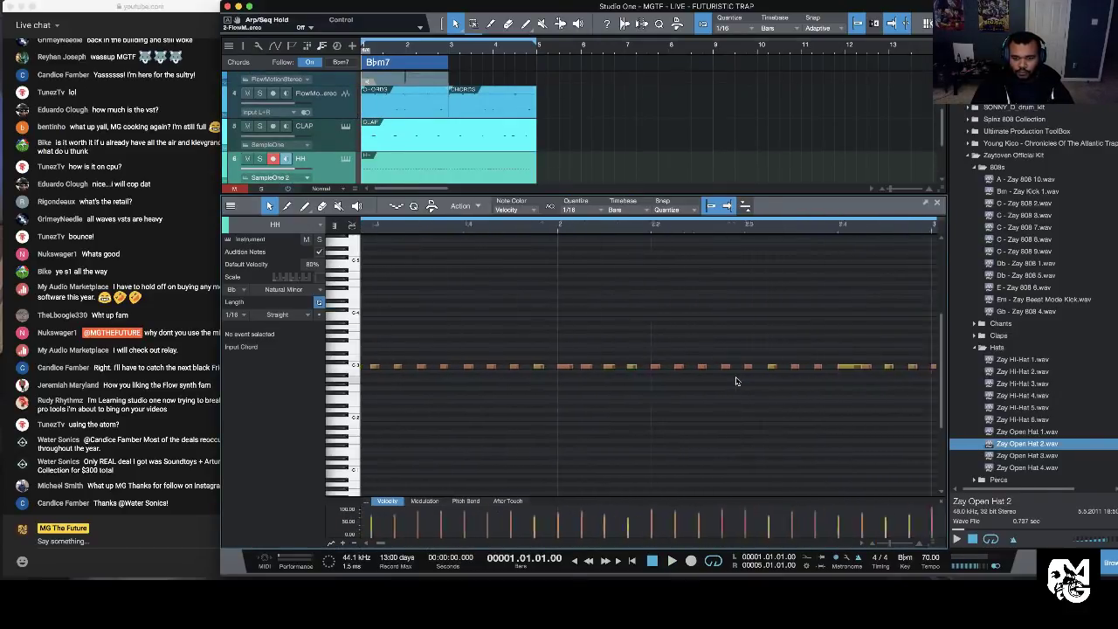
scroll(735, 381, left, 2)
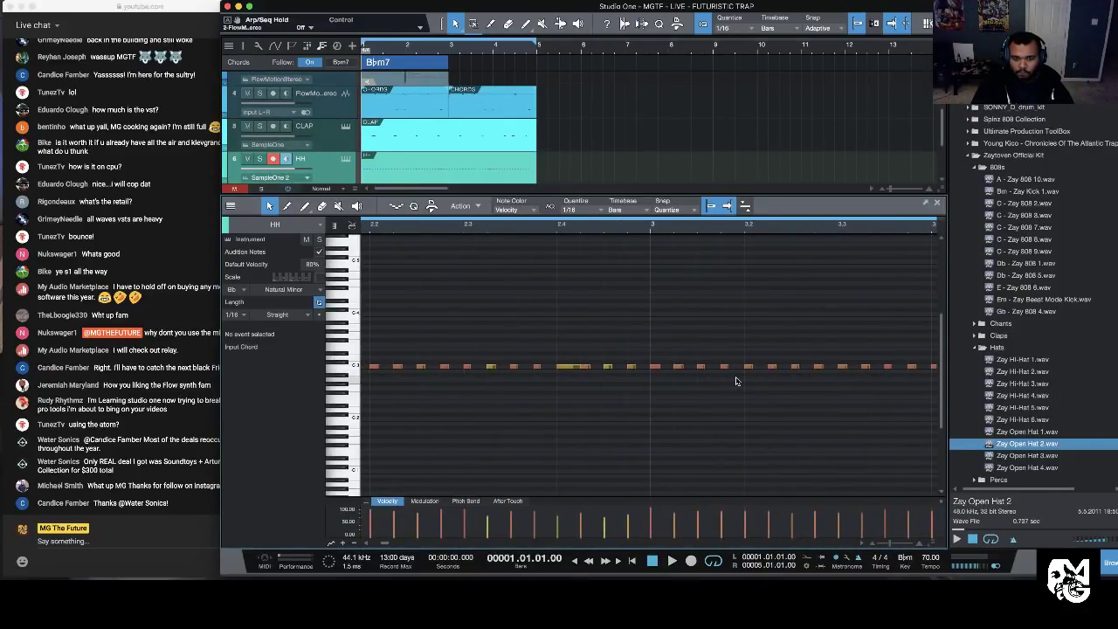
click(580, 367)
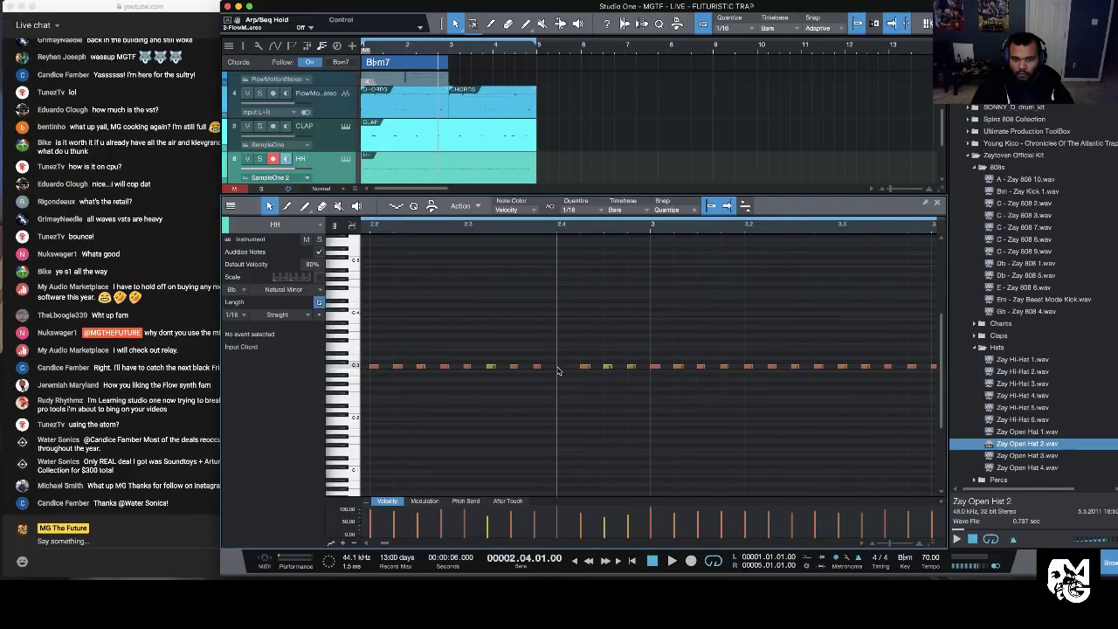
drag(577, 367, 564, 369)
key(BackSpace)
click(559, 367)
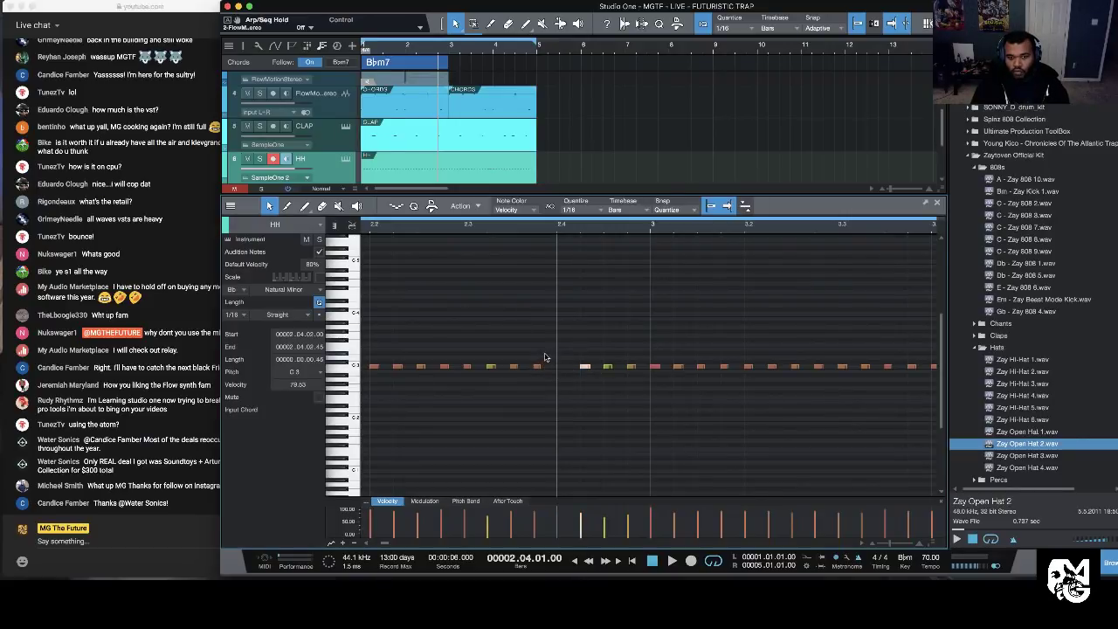
click(545, 367)
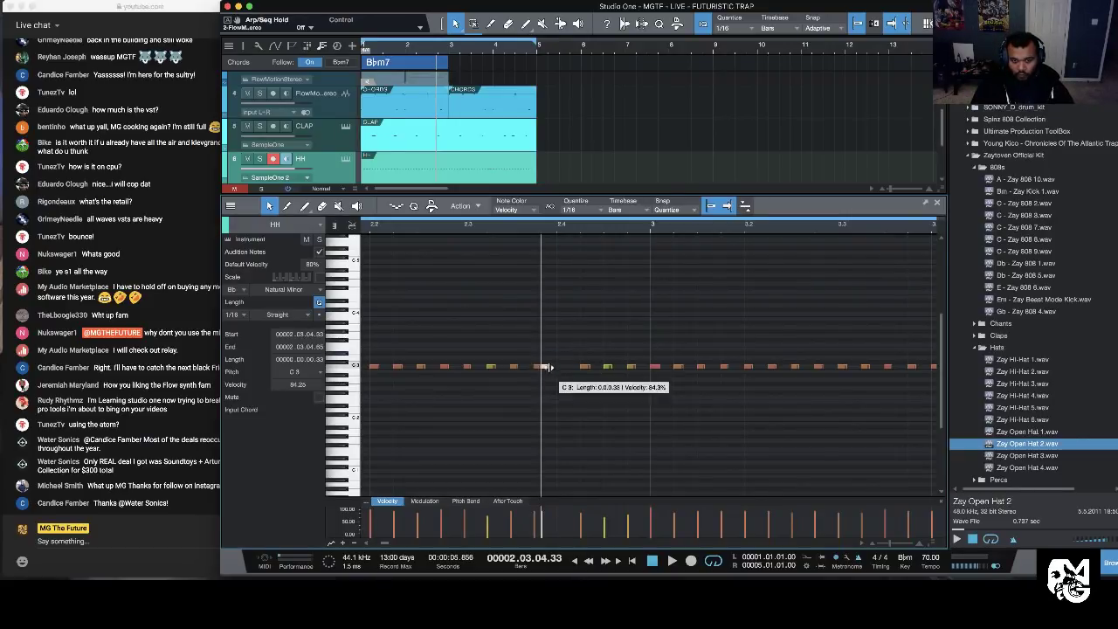
drag(545, 368, 559, 369)
scroll(592, 399, right, 5)
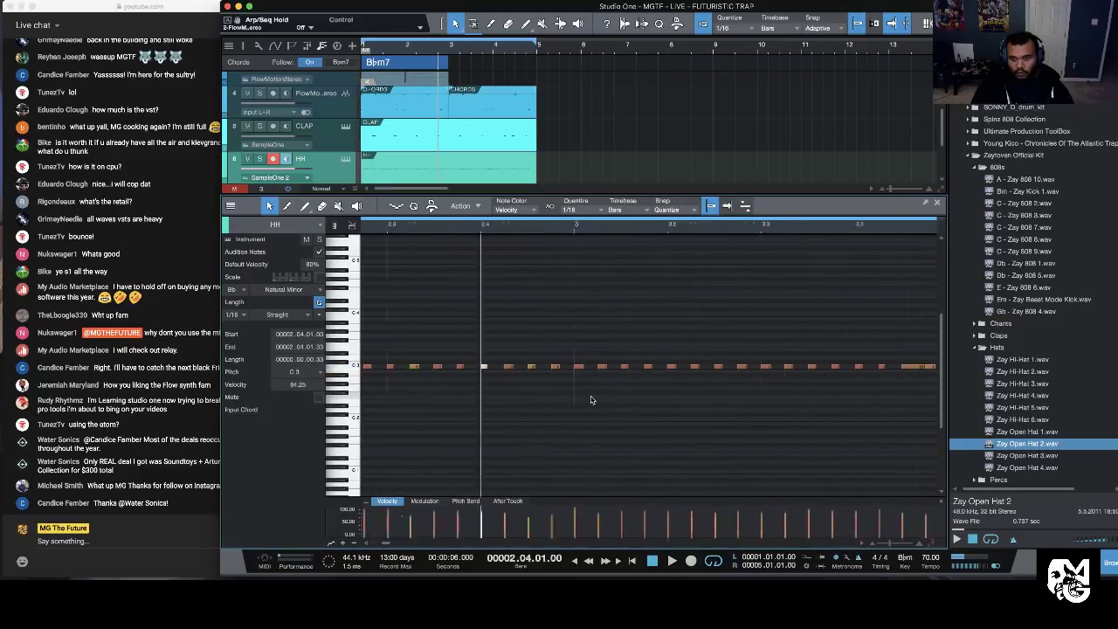
Step: Replace the overlong hi-hat note at 3.04.03 with a copy of the short note before it and close the note editor
click(492, 373)
click(481, 366)
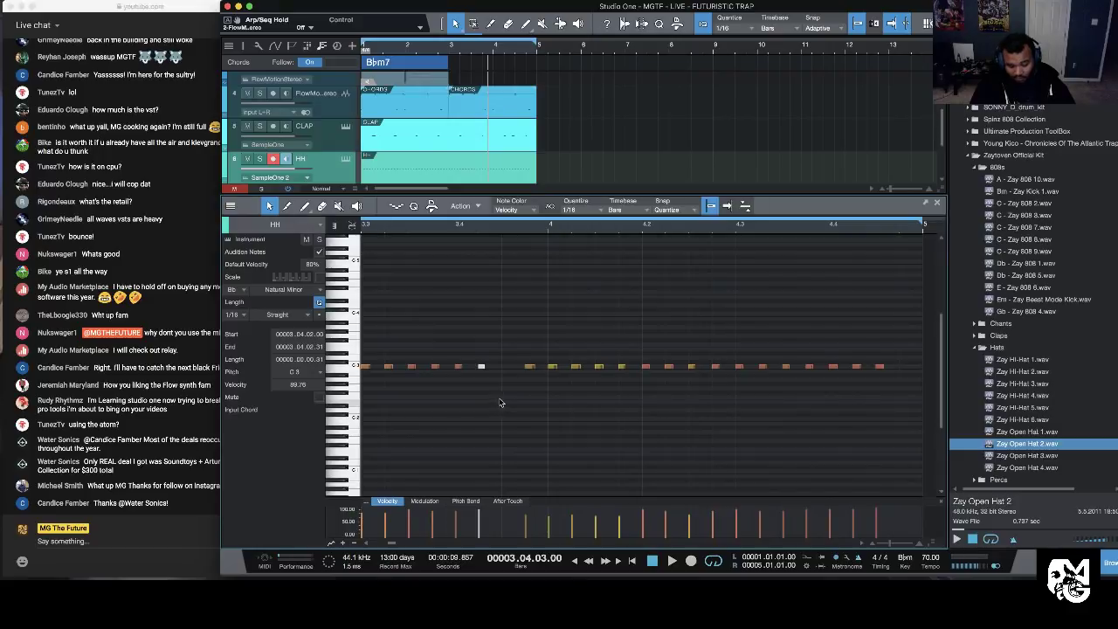
drag(482, 368, 503, 366)
click(895, 376)
drag(900, 357, 876, 380)
scroll(780, 416, left, 3)
scroll(781, 417, left, 6)
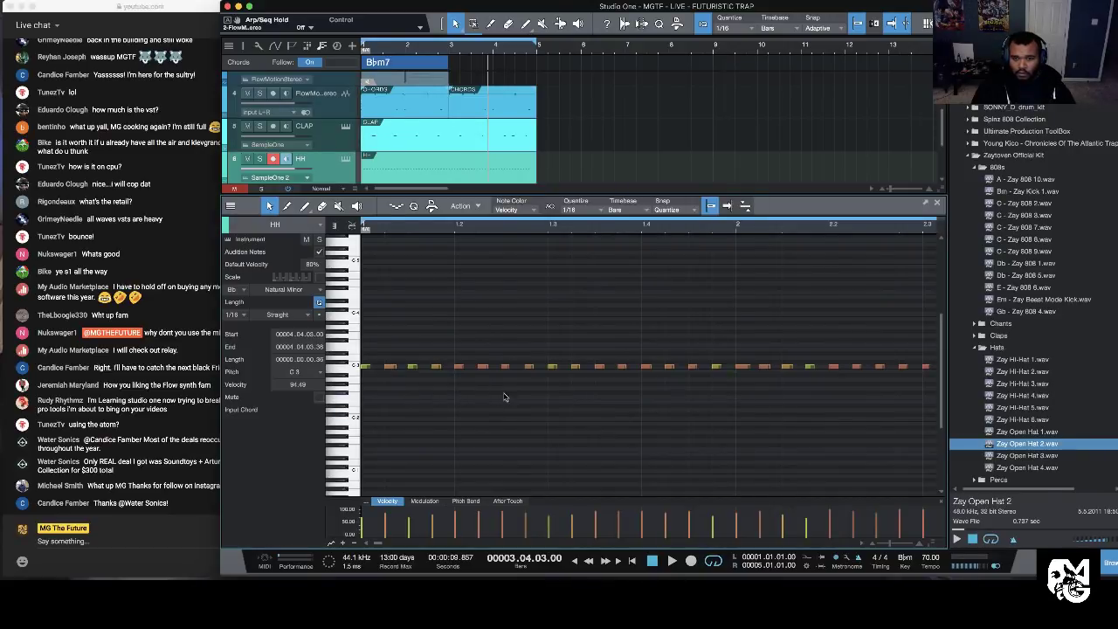
click(936, 203)
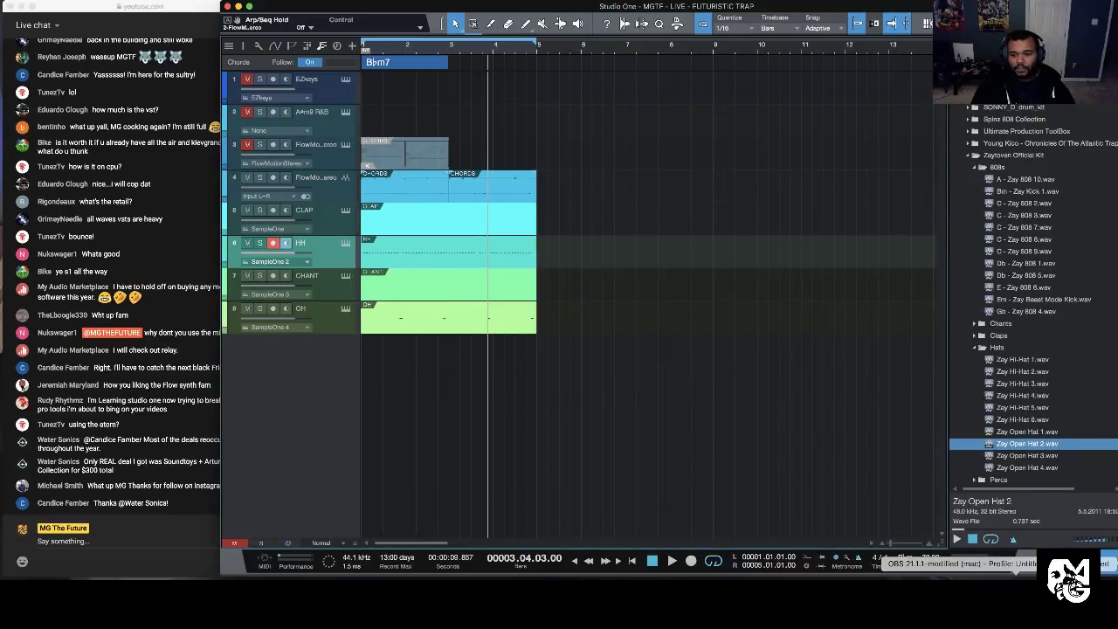
Step: Find Looperator among the Sugar Bytes effects and add it to the effect favorites
key(F3)
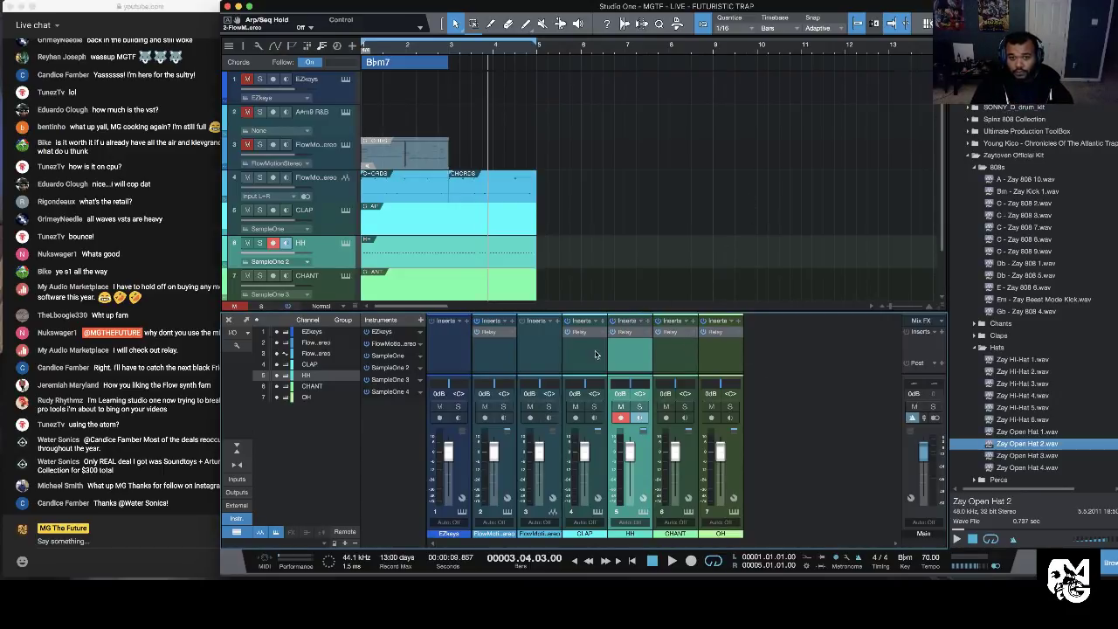
click(648, 322)
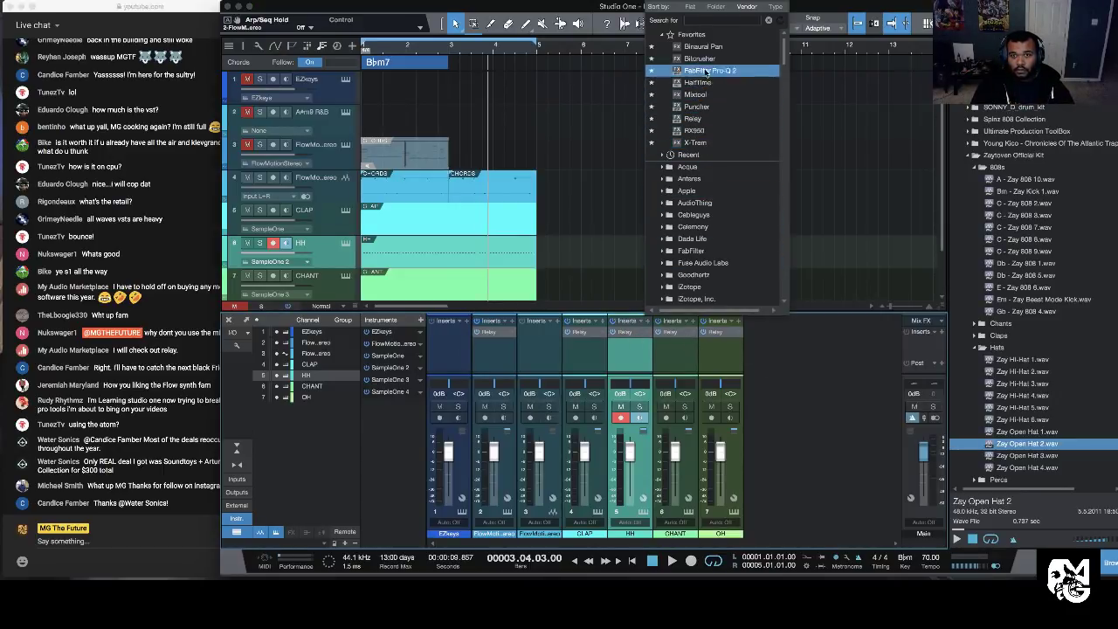
key(Escape)
key(F6)
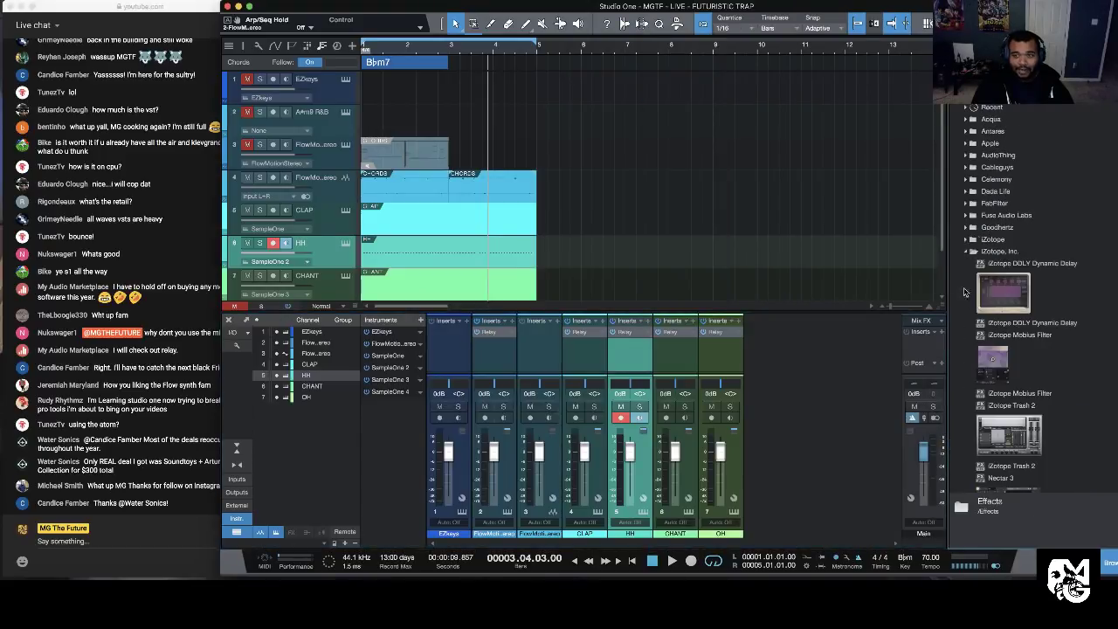
click(972, 251)
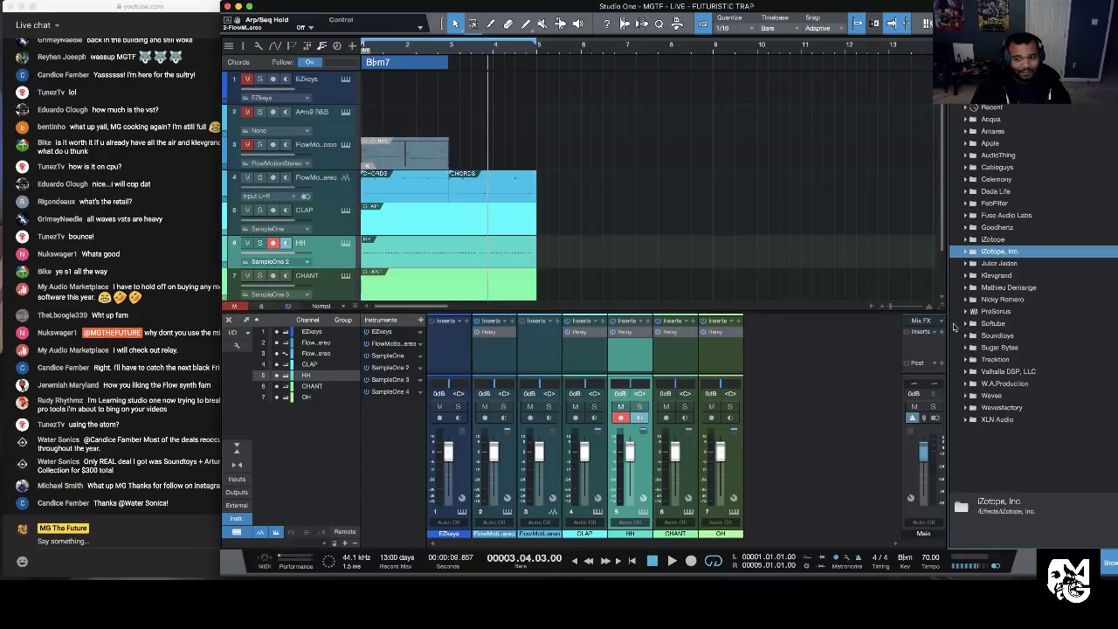
click(964, 346)
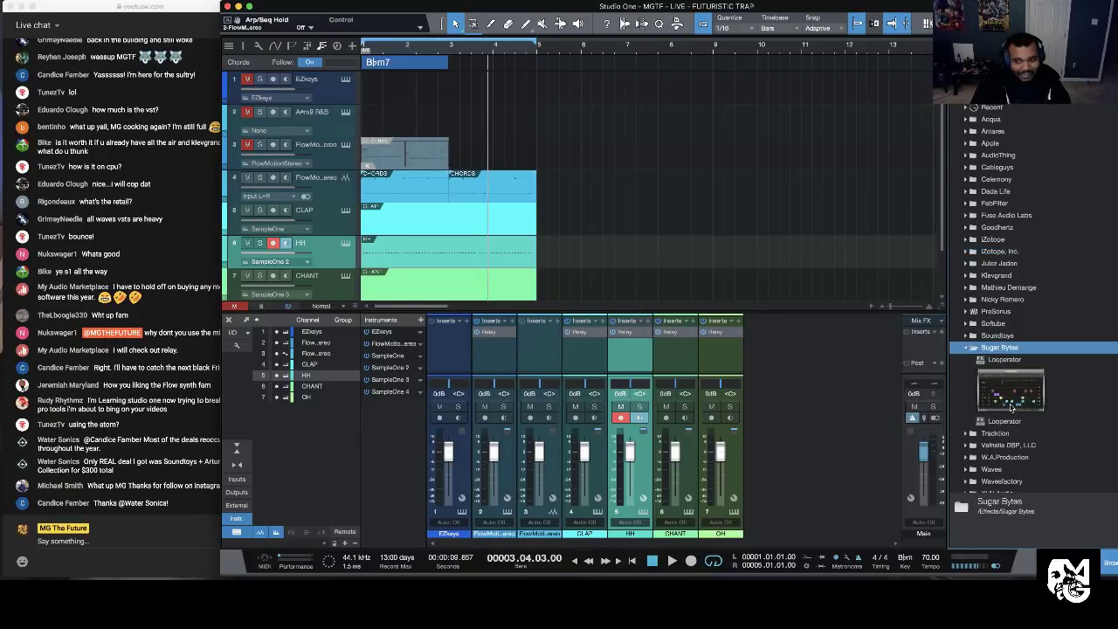
right_click(1027, 404)
click(1043, 409)
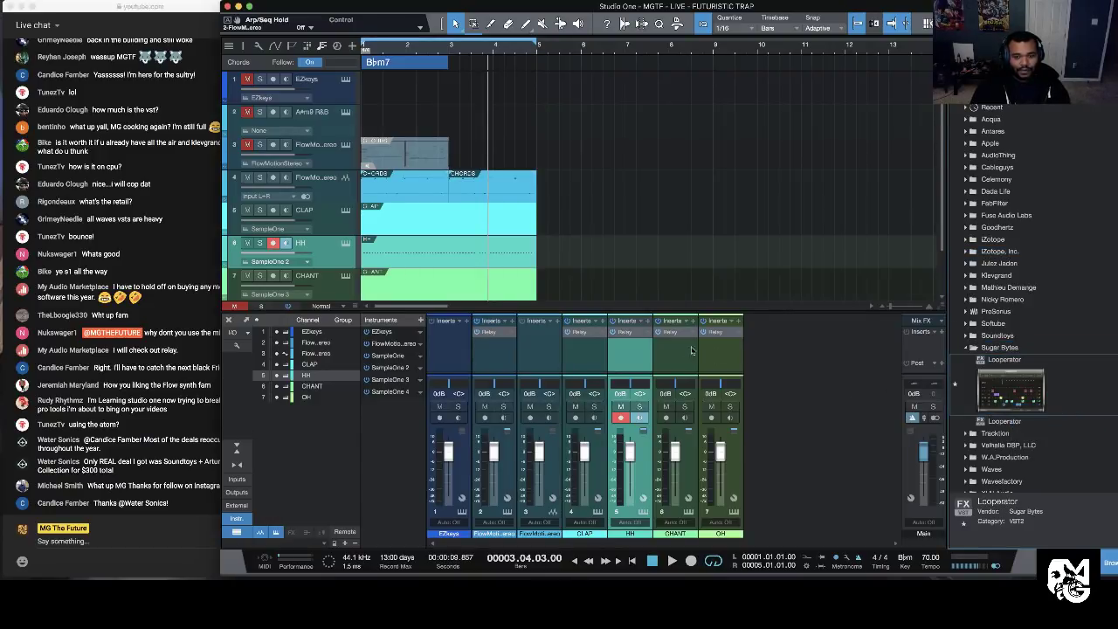
Step: Insert Looperator on the HH channel, clear every effect from its default step pattern and close the plug-in window
click(647, 322)
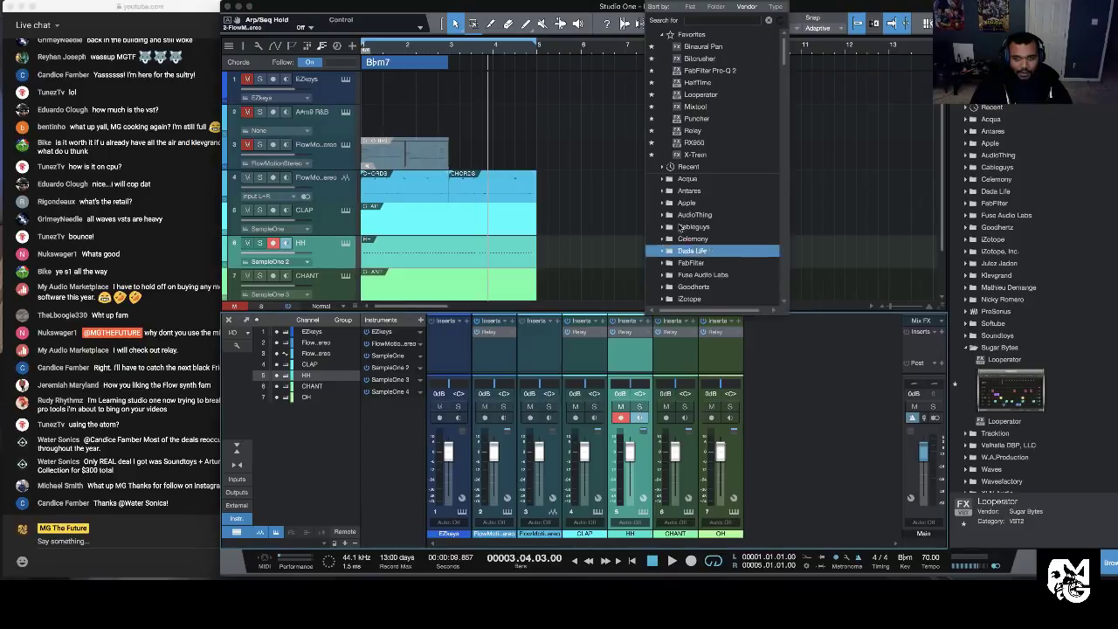
click(717, 98)
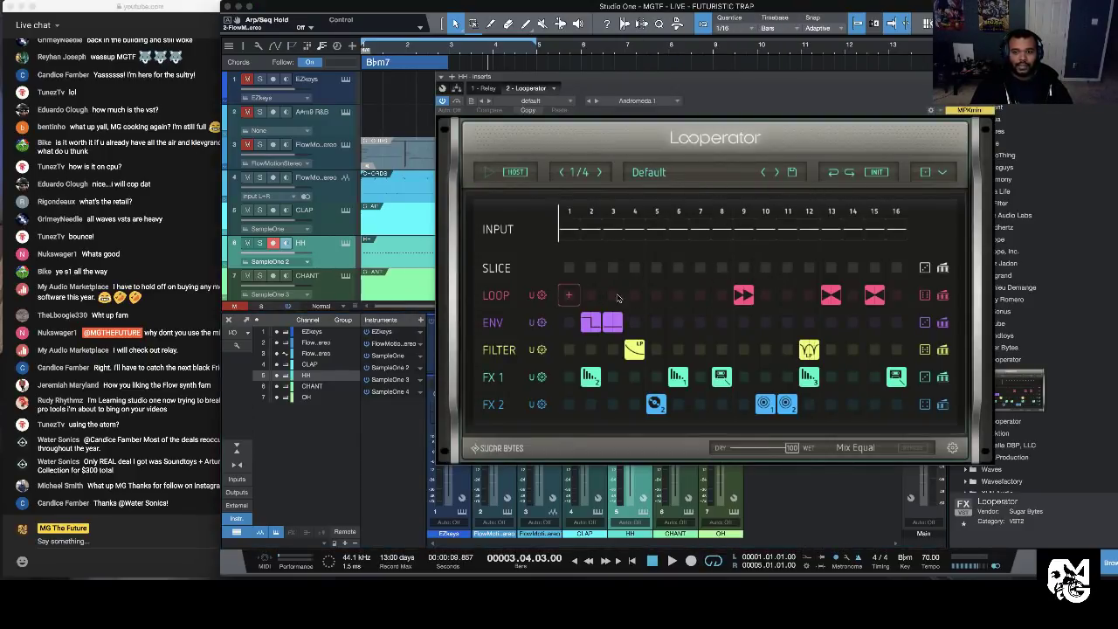
drag(603, 298, 874, 295)
drag(612, 324, 590, 322)
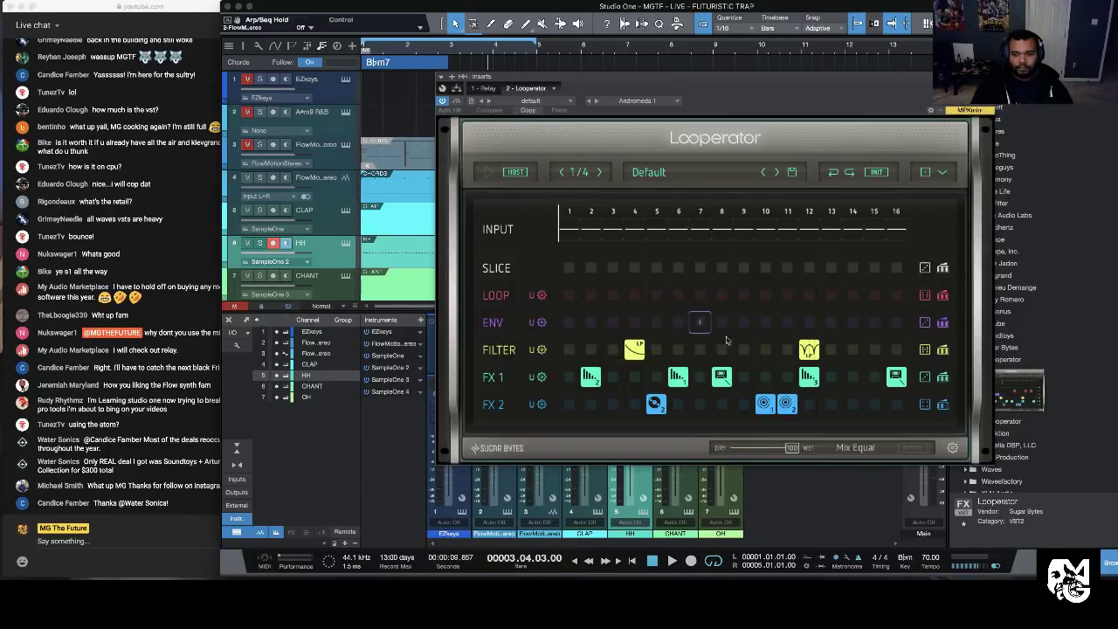
mouse_move(805, 348)
mouse_down()
mouse_move(621, 356)
mouse_move(599, 376)
mouse_move(897, 381)
mouse_up()
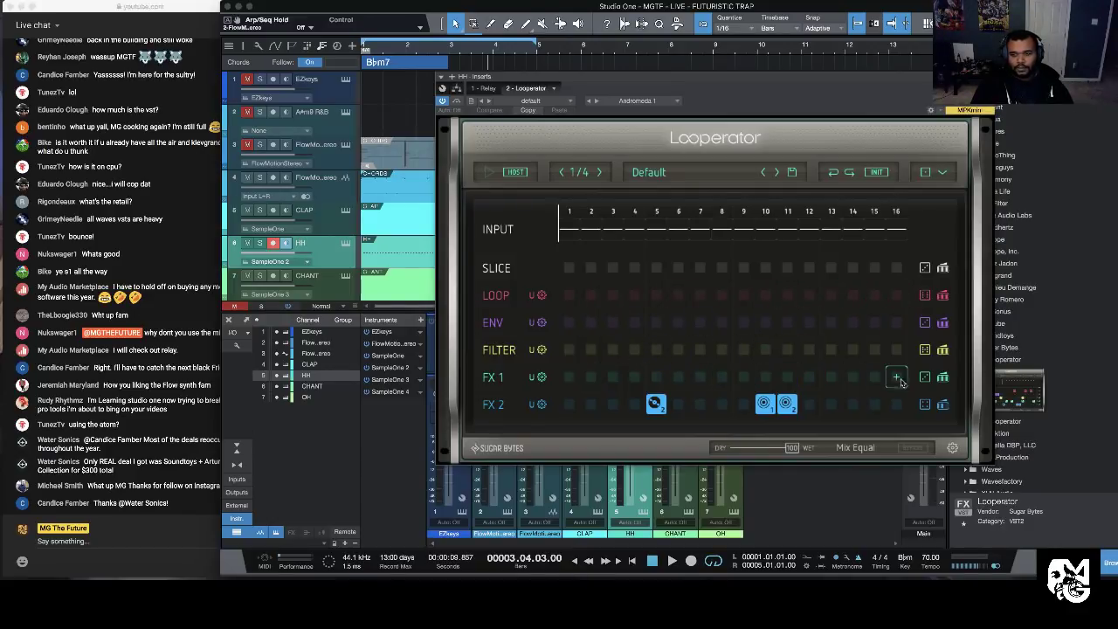
drag(659, 406, 791, 404)
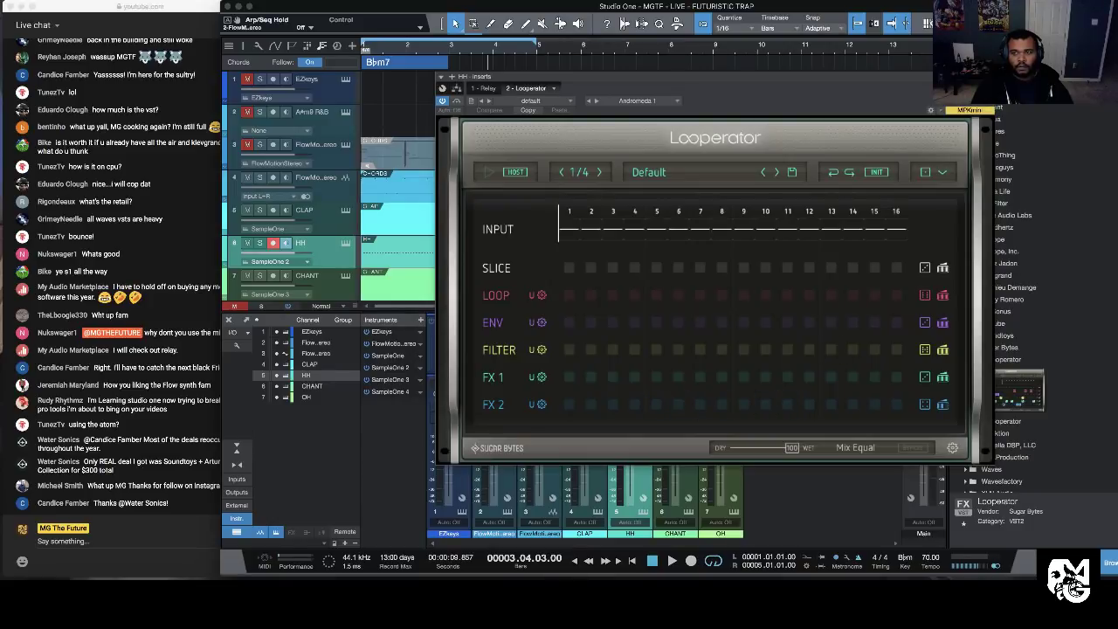
click(985, 76)
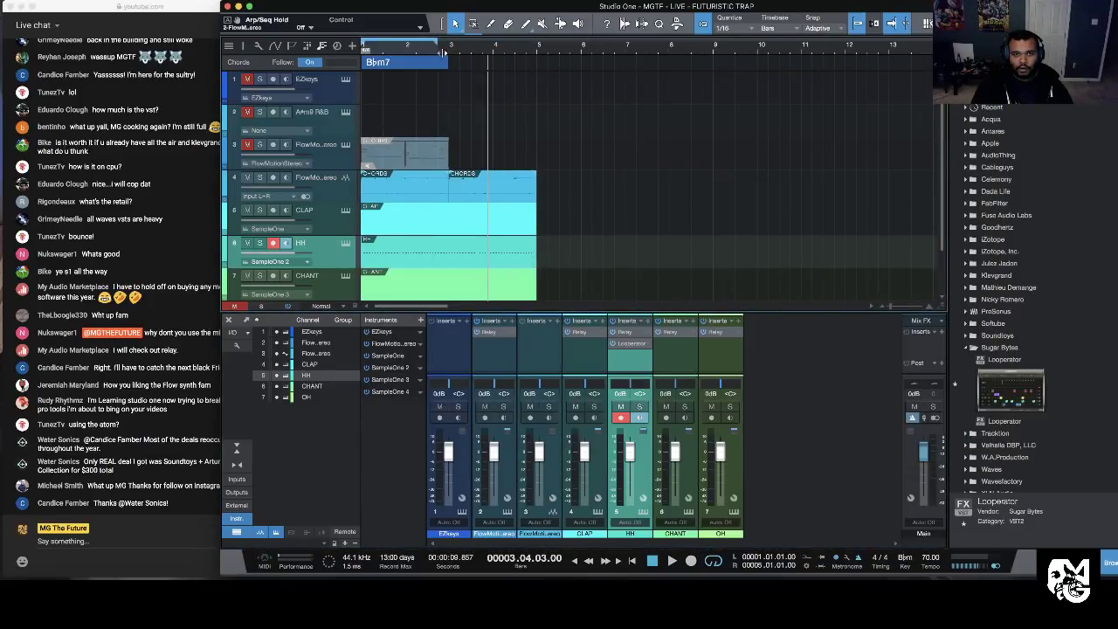
Step: Play the song with the loop range shortened to end at bar 3 and set Looperator's step length to 1/8
key(space)
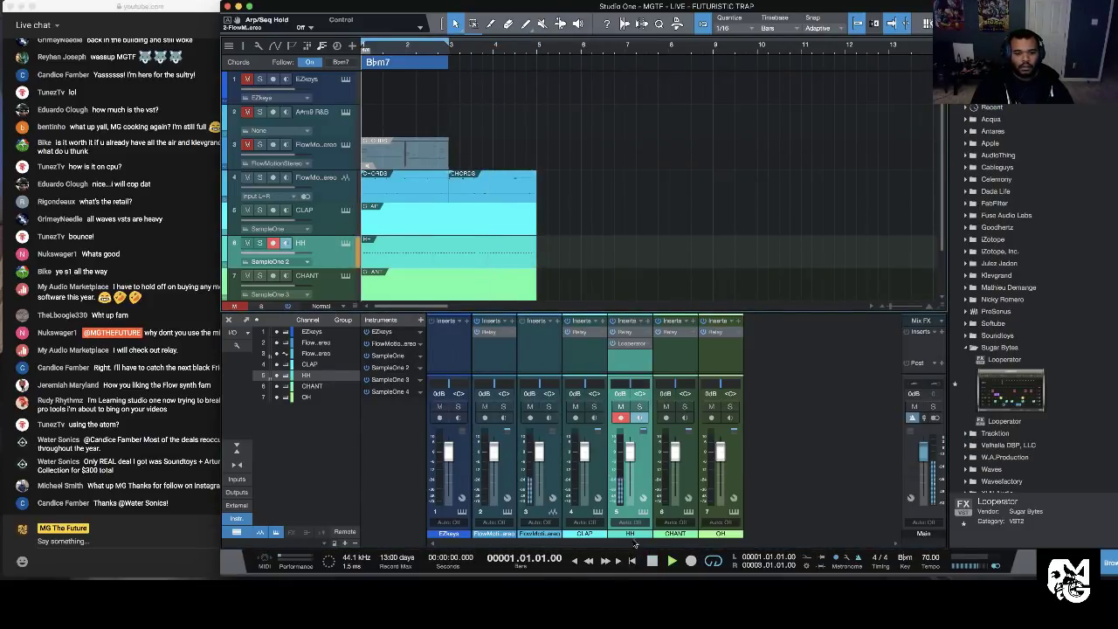
click(630, 343)
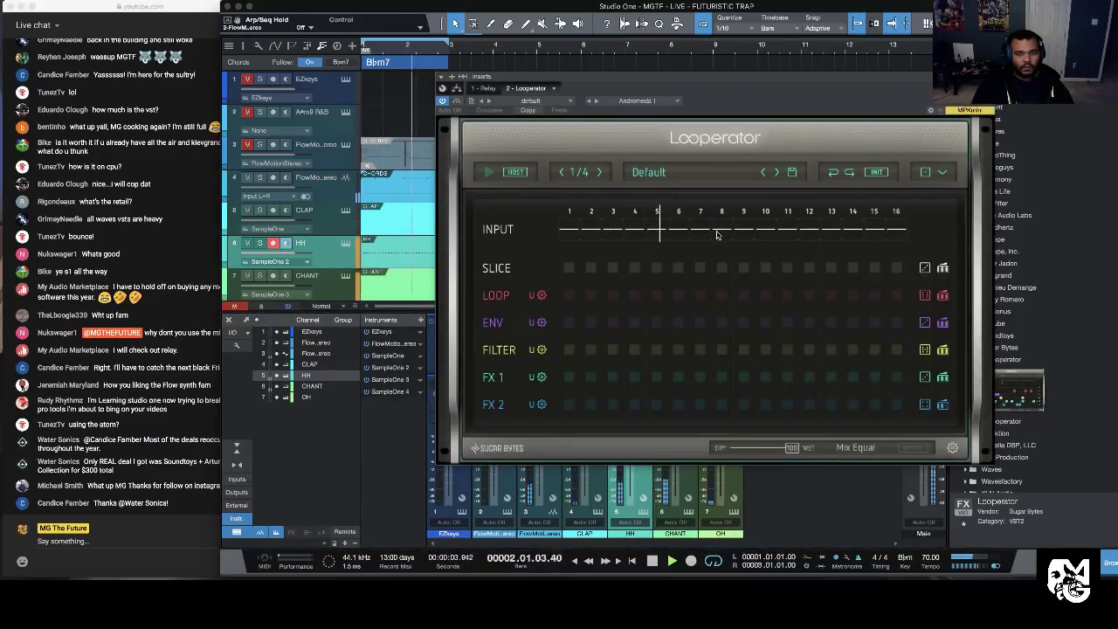
click(599, 172)
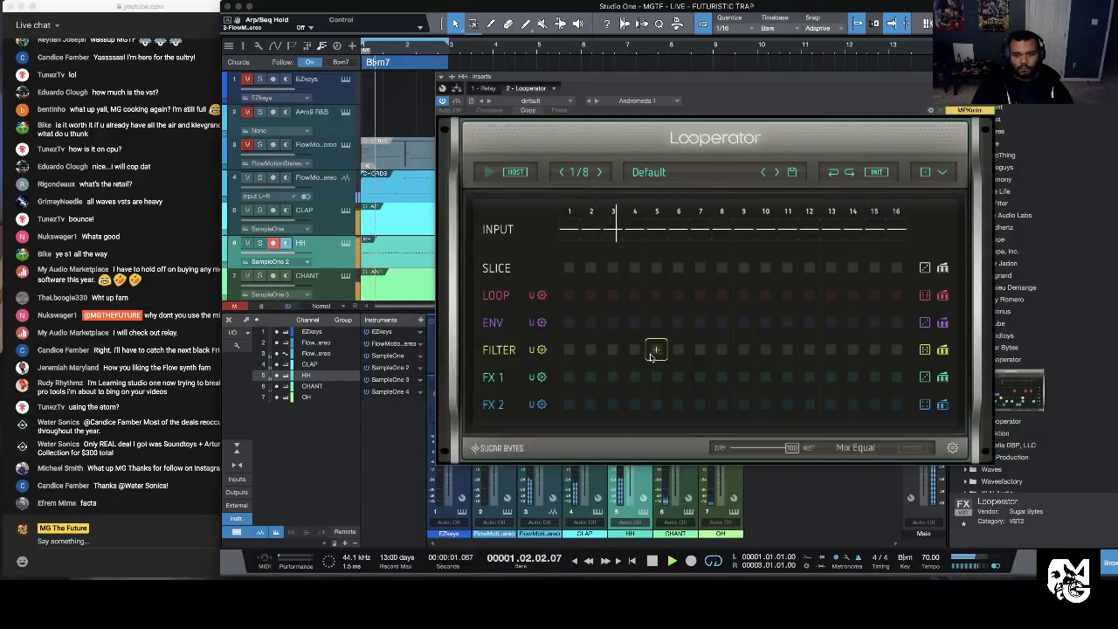
Step: Add the AI vowel transition filter to steps 4 and 12 in Looperator and audition the hi-hats
click(633, 349)
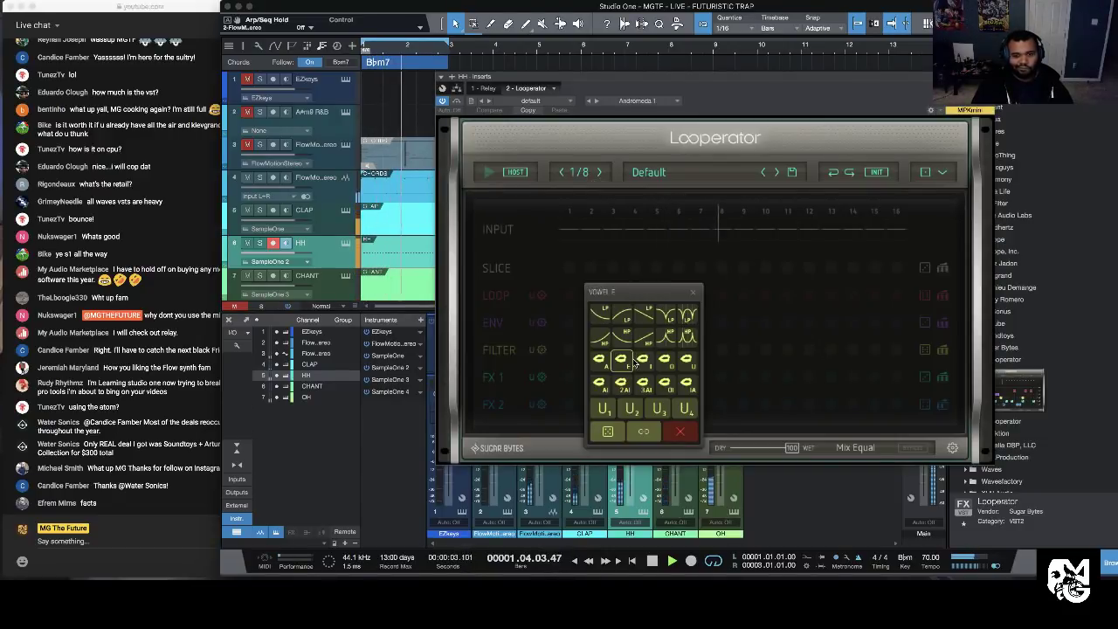
click(602, 387)
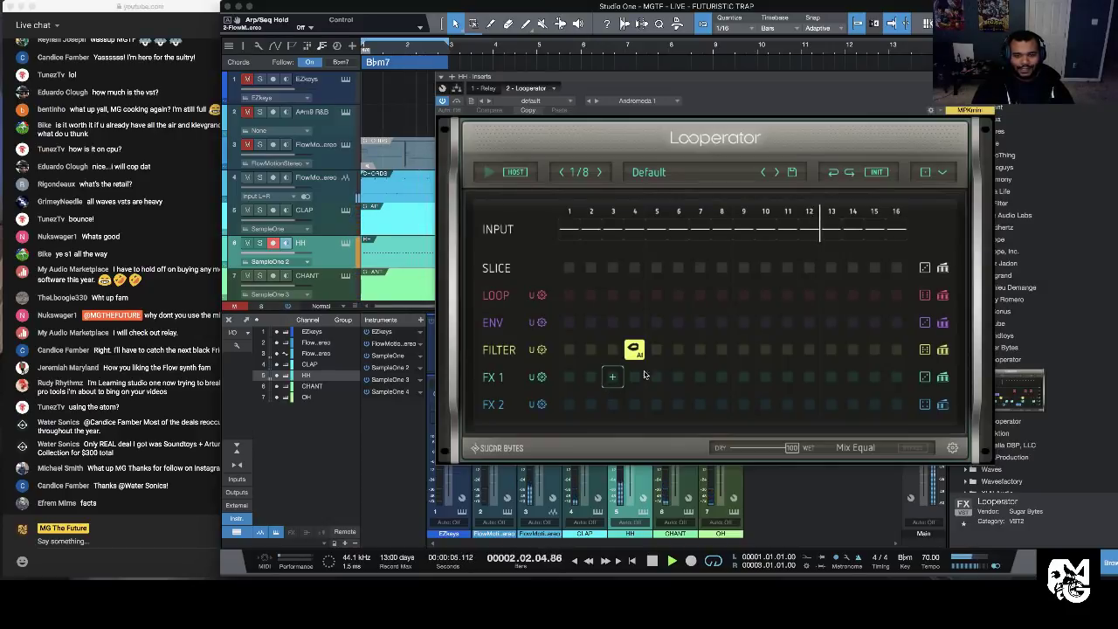
click(812, 349)
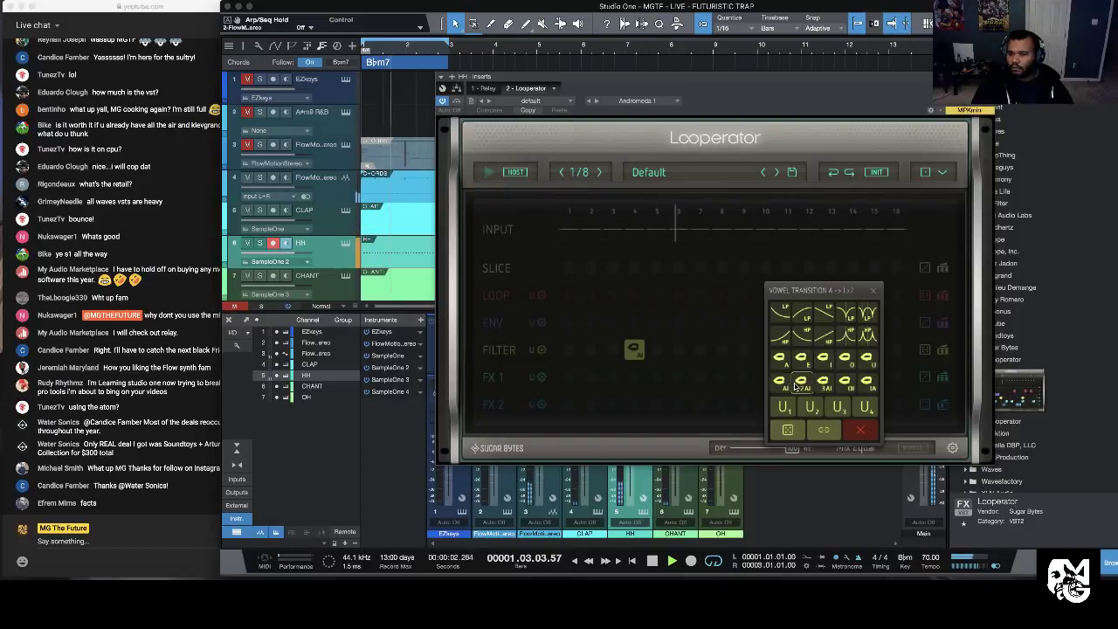
click(779, 383)
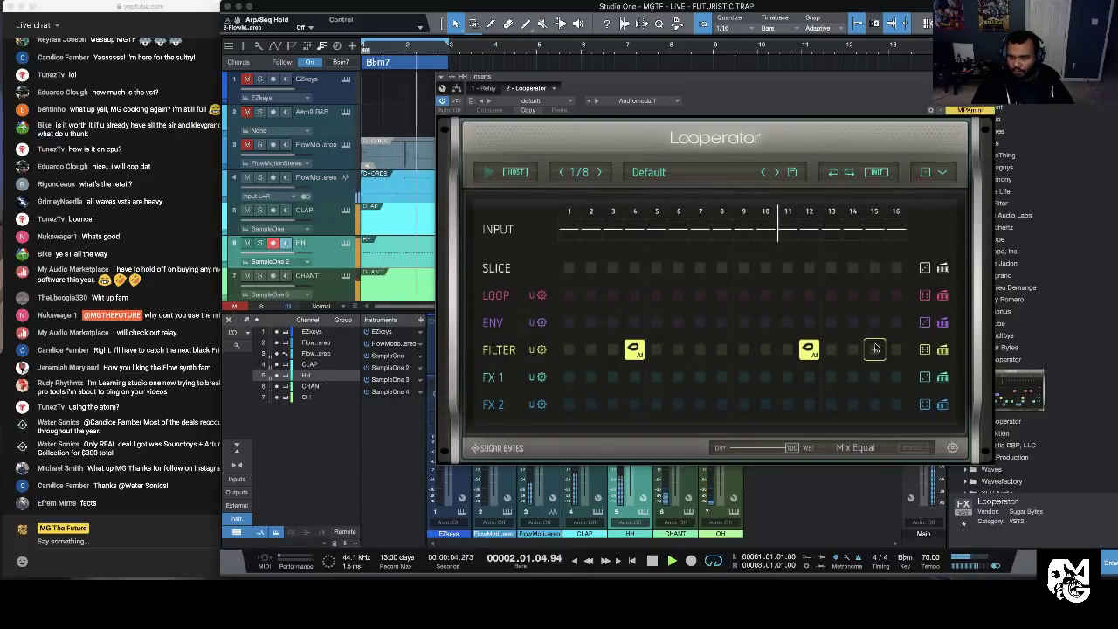
key(space)
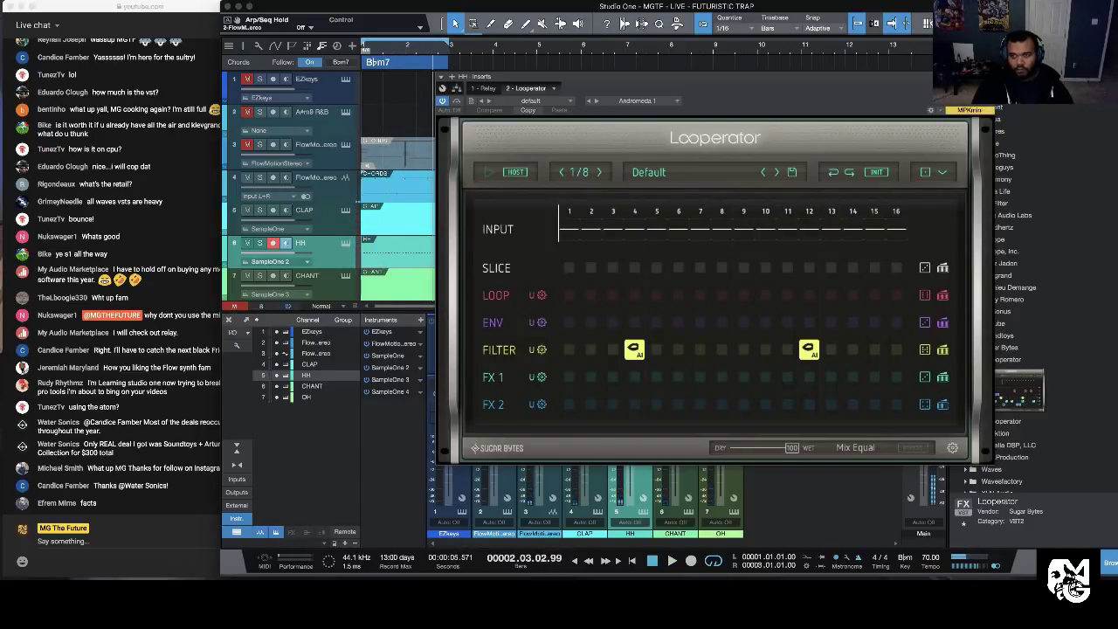
click(986, 76)
key(space)
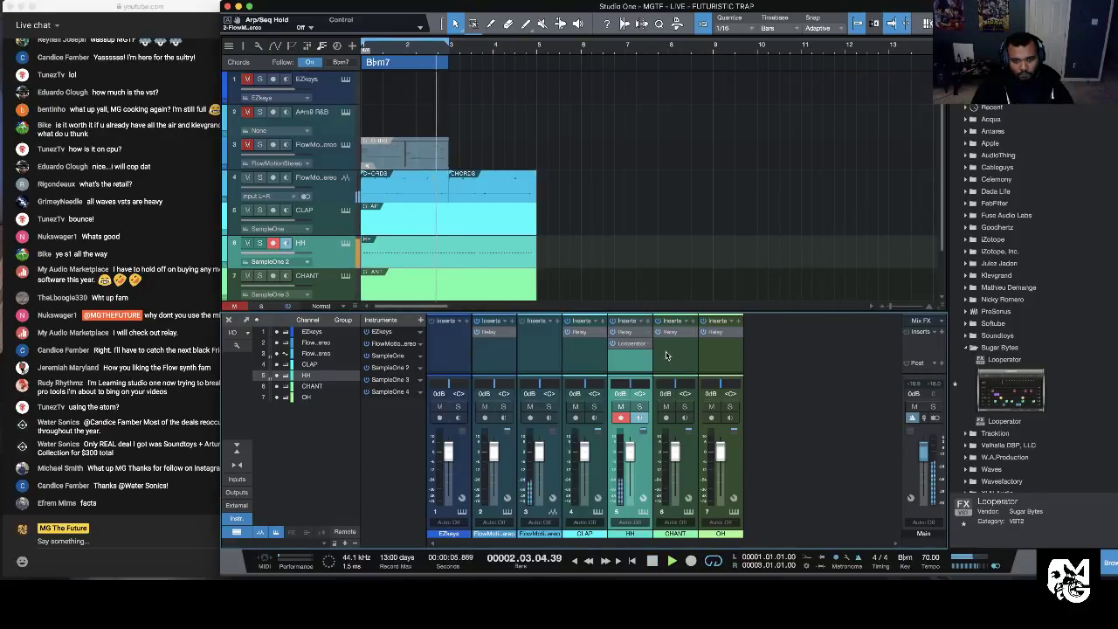
Step: Try a 6-repeat loop on step 1 of Looperator's LOOP row and audition it from the song start
click(631, 342)
key(space)
click(575, 301)
click(577, 306)
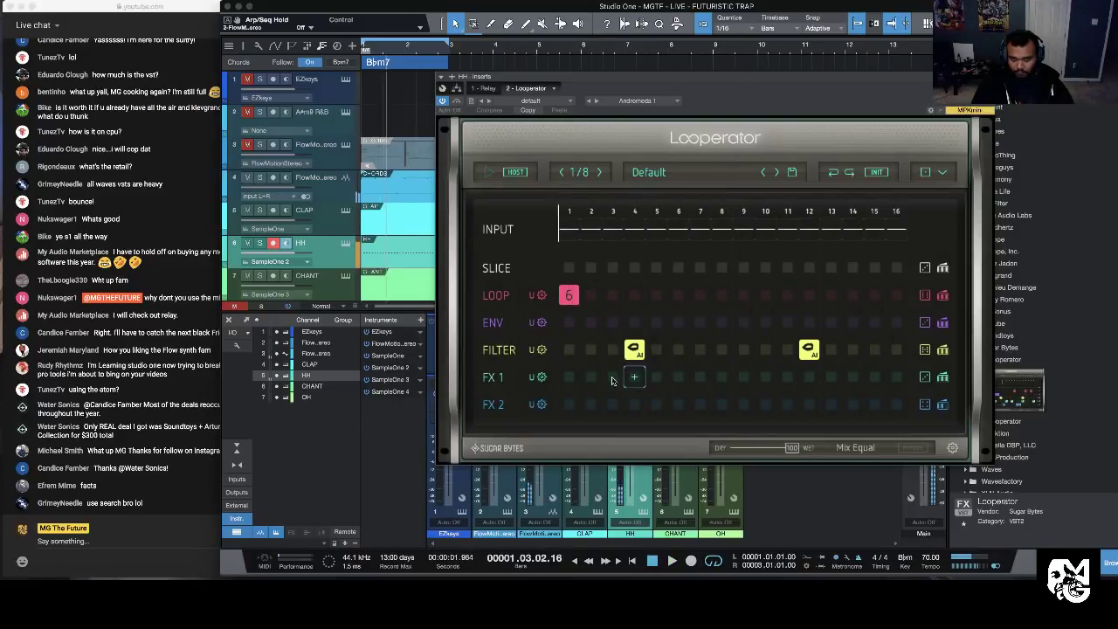
click(629, 558)
key(space)
key(space)
Step: Try the four-arrow loop on step 1, replace it with a forward loop on step 4 and audition it
click(570, 297)
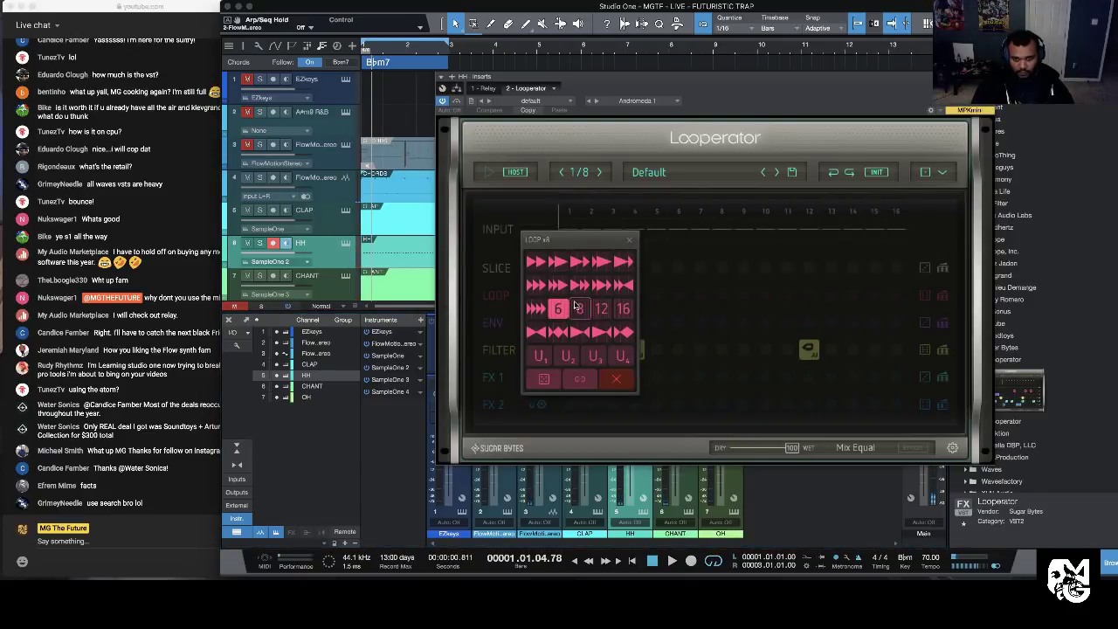
click(538, 309)
click(633, 560)
key(space)
mouse_move(590, 295)
mouse_down()
mouse_move(621, 300)
mouse_move(574, 303)
mouse_up()
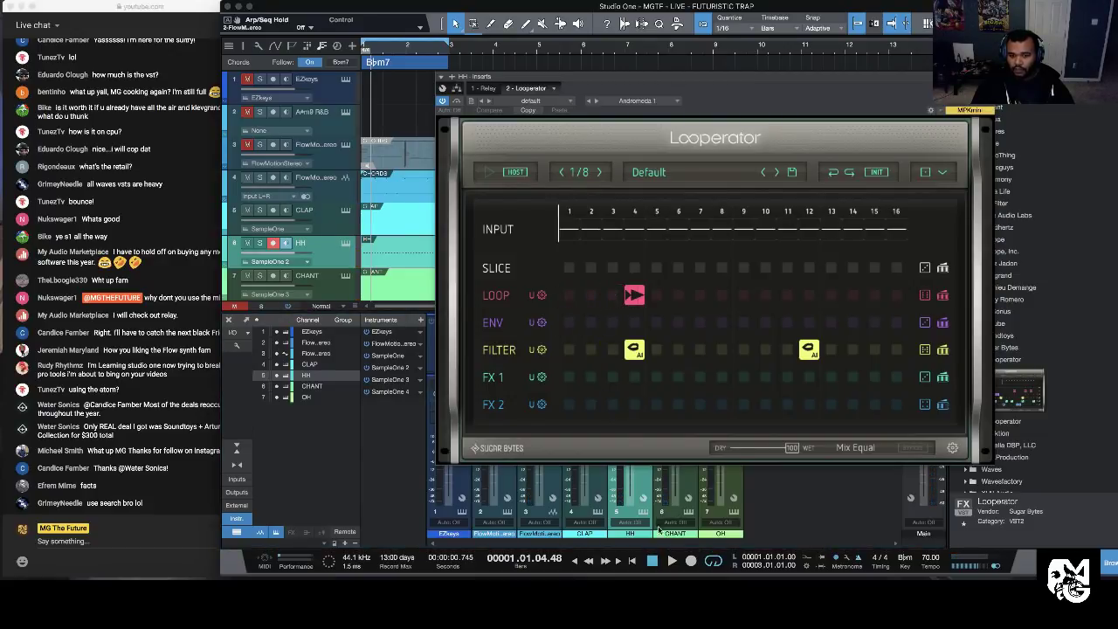
key(space)
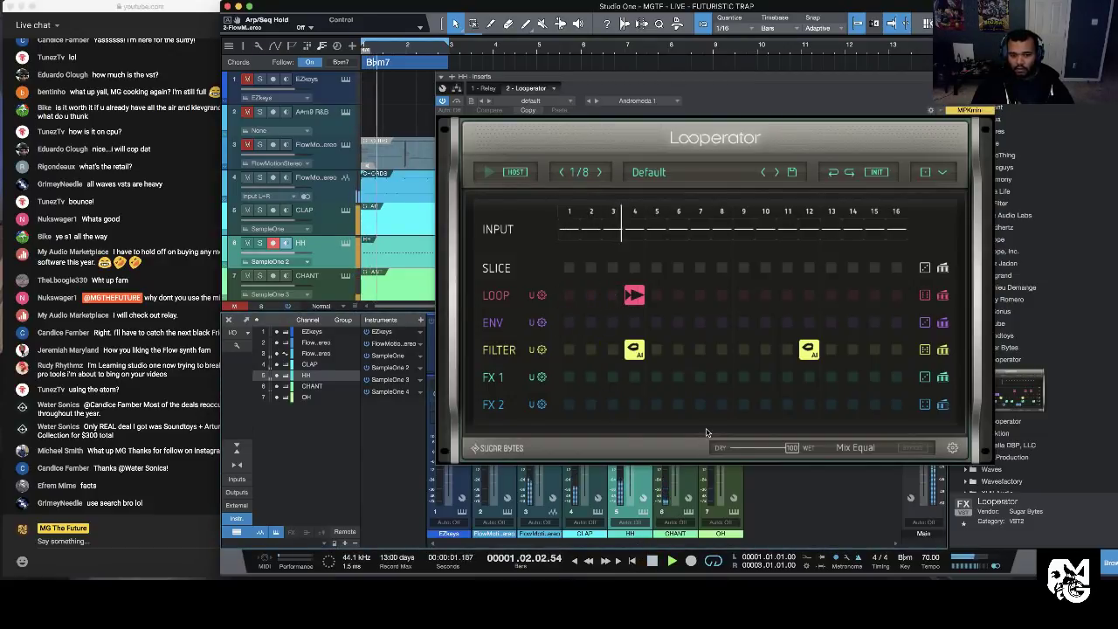
key(space)
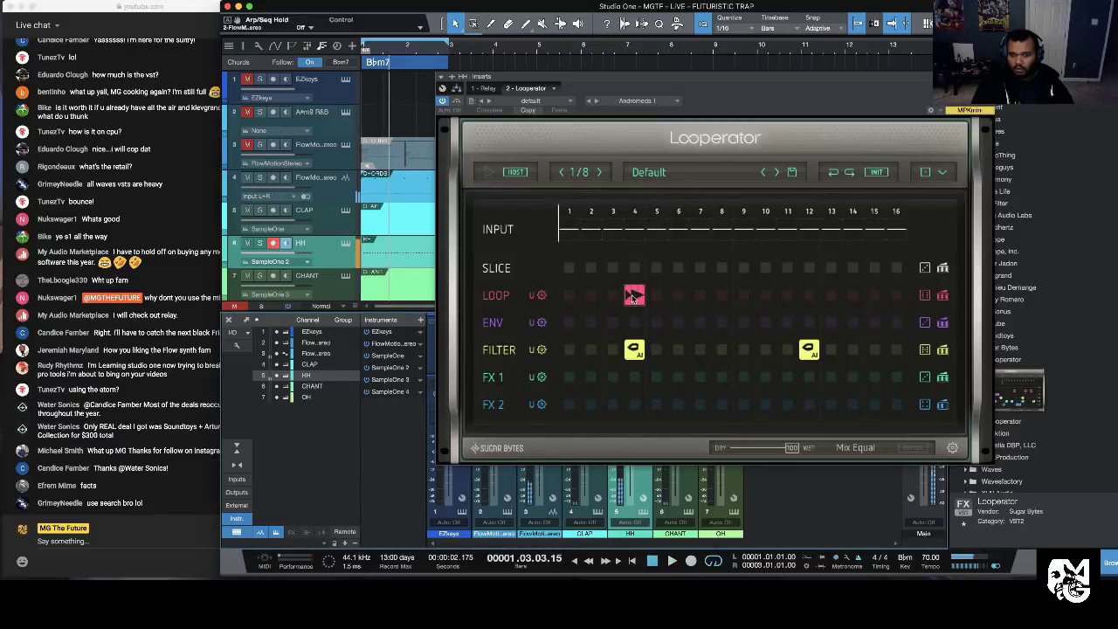
Step: Clear the loop on step 4 and place the triple-arrow forward loop on steps 7 and 15 of the LOOP row
click(698, 299)
click(666, 290)
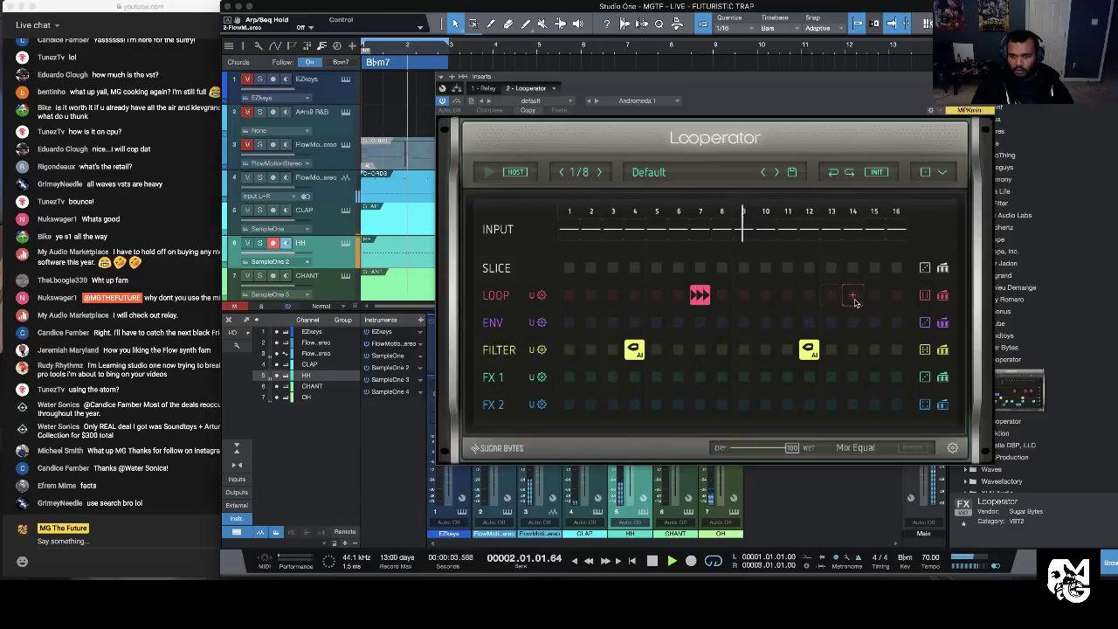
click(874, 299)
click(845, 288)
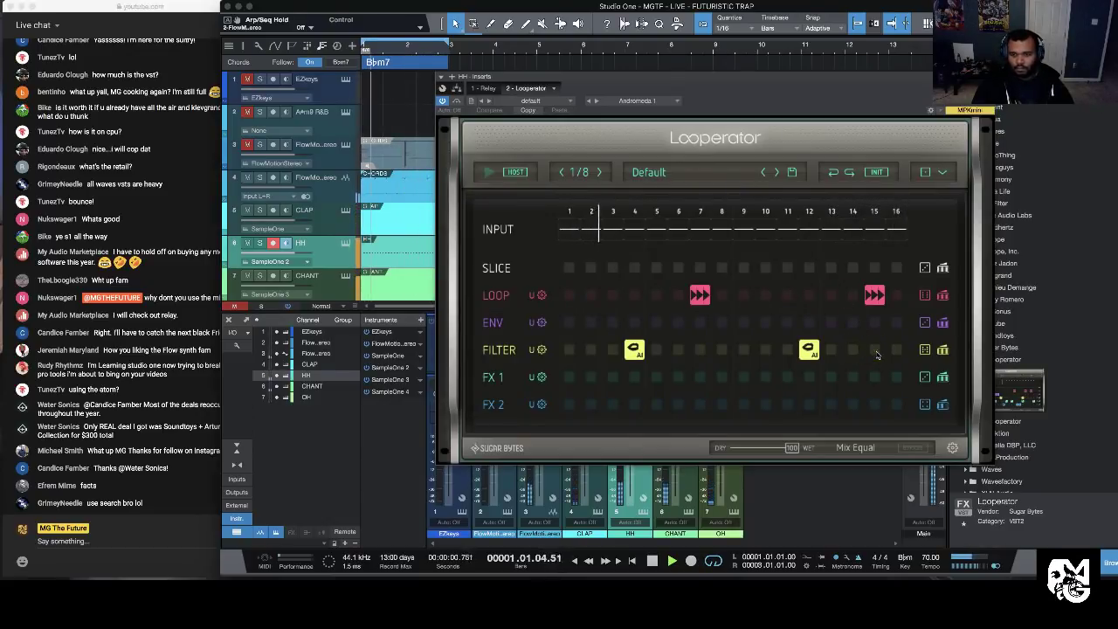
Step: On the FILTER row, set vowel O on step 15 linked through step 16, clearing the filters on steps 4 and 12
click(874, 349)
click(854, 363)
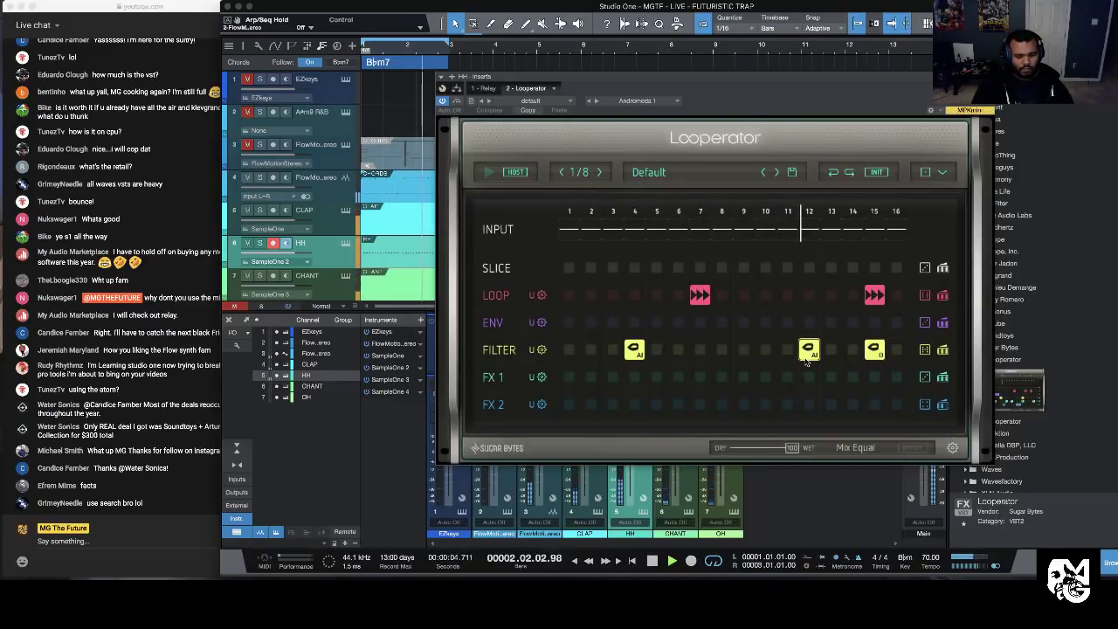
click(874, 350)
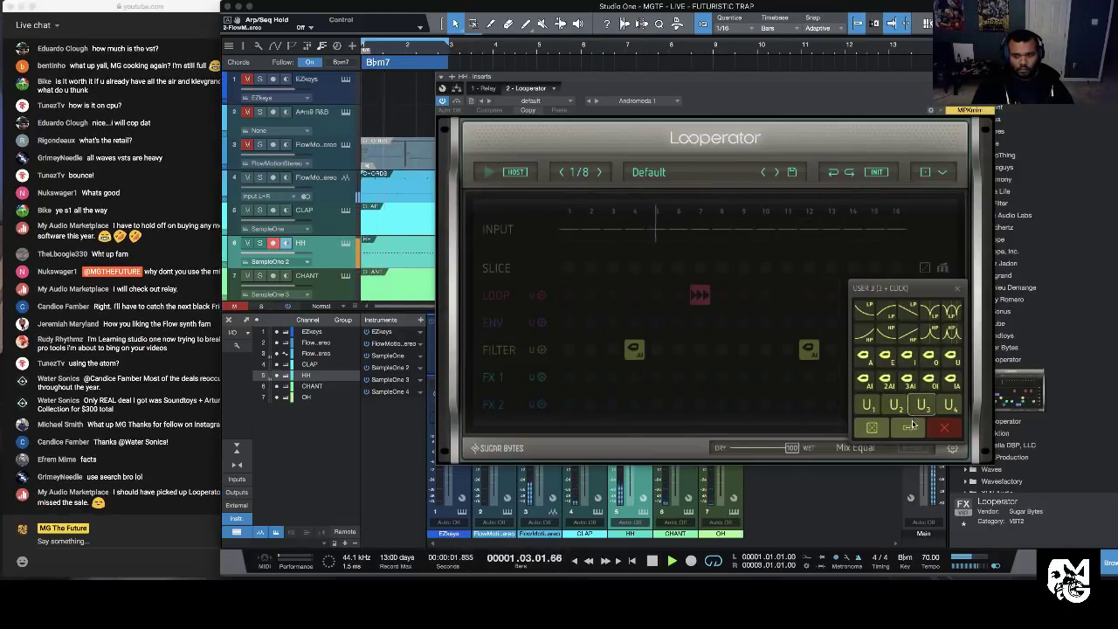
click(928, 354)
click(634, 349)
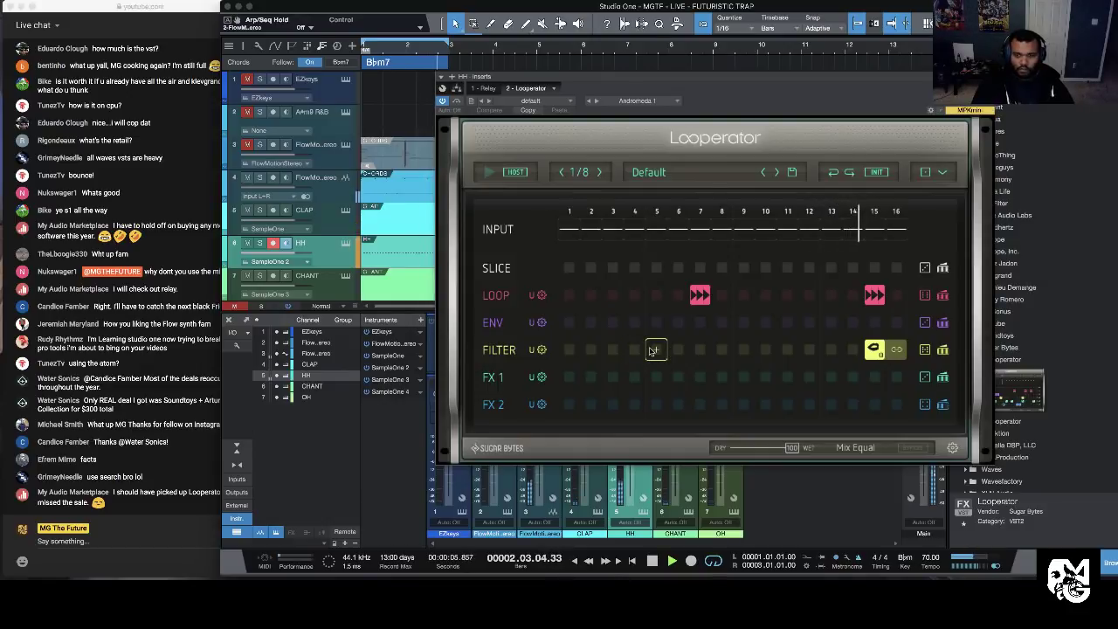
Step: On the ENV row, add Sloped Release Fast to step 4 and Sloped Attack Fast to step 8, shifting the latter to step 7
click(633, 322)
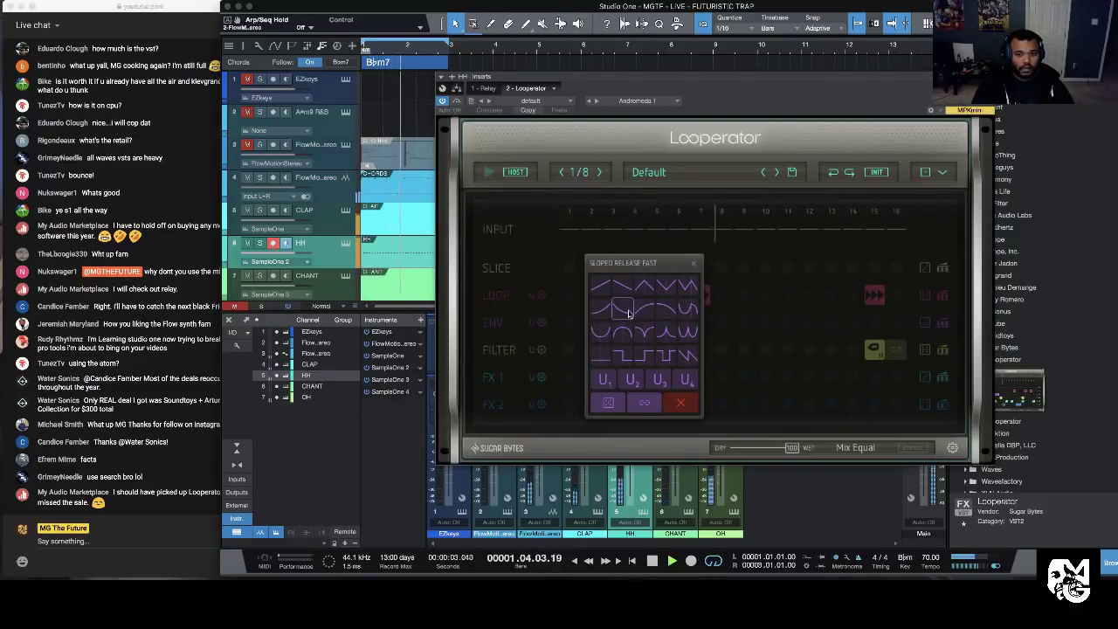
click(626, 312)
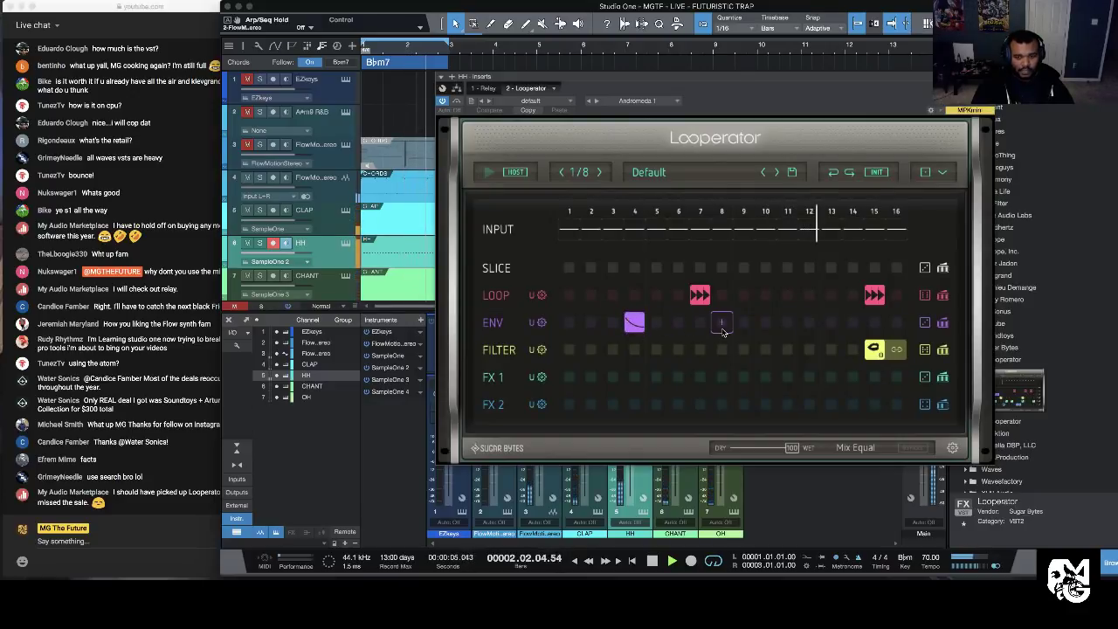
click(723, 322)
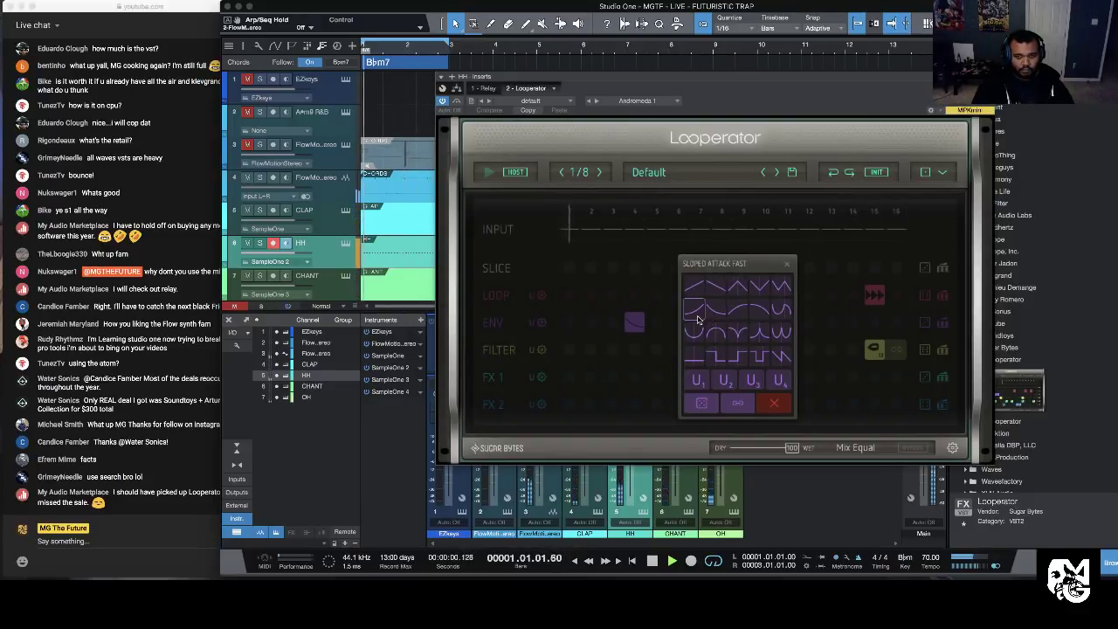
click(699, 309)
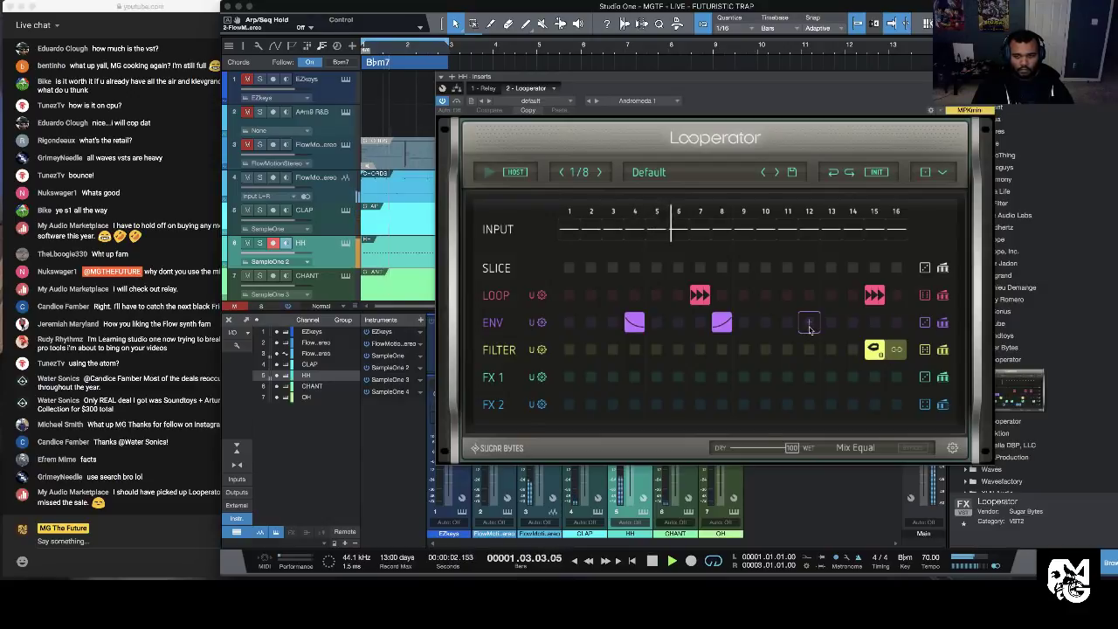
key(space)
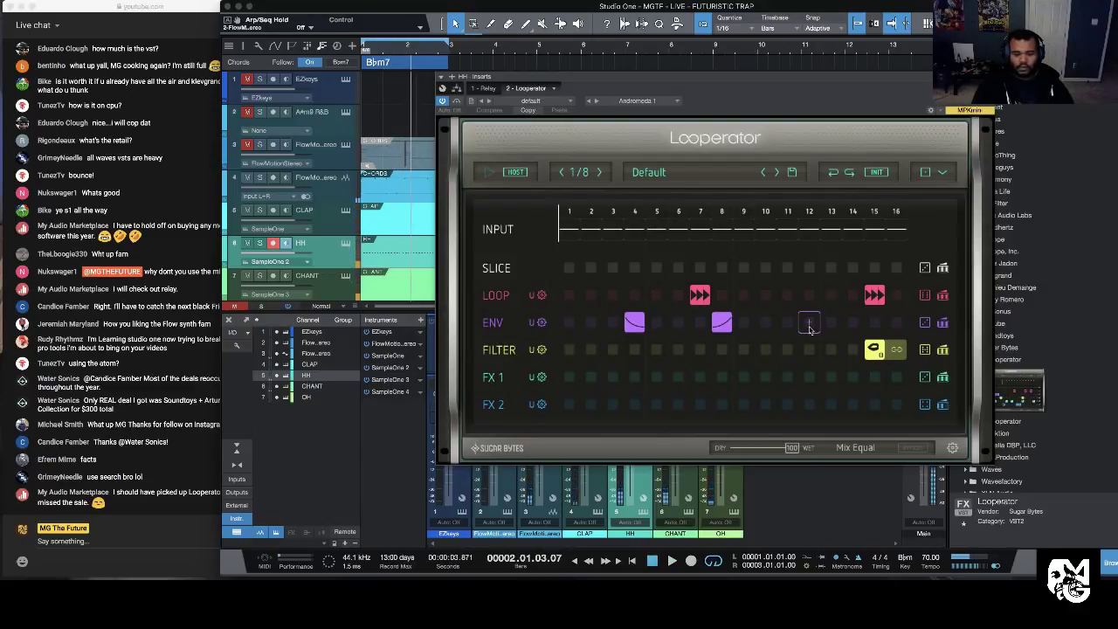
click(708, 328)
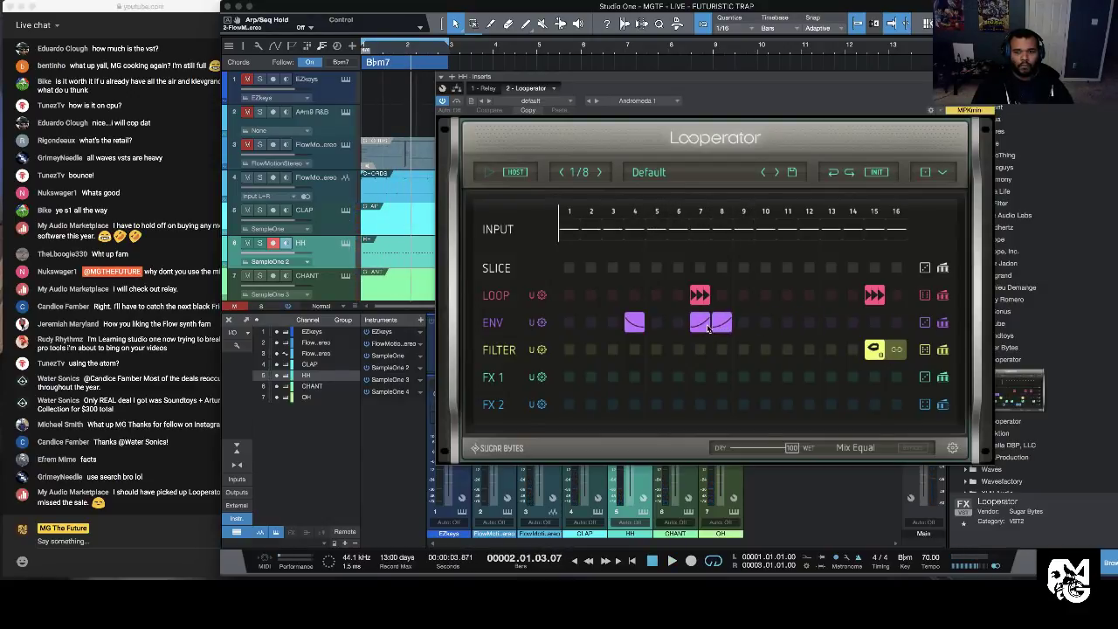
key(space)
Step: Add a Sloped Attack Fast envelope on step 15 and remove the envelope from step 4
click(874, 322)
click(863, 313)
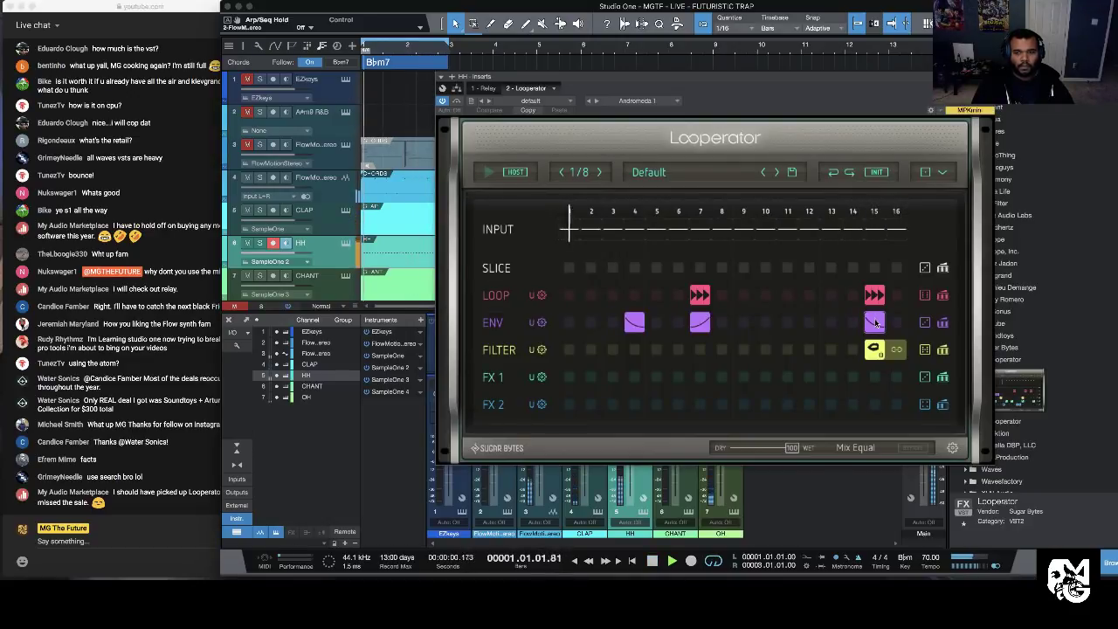
click(874, 322)
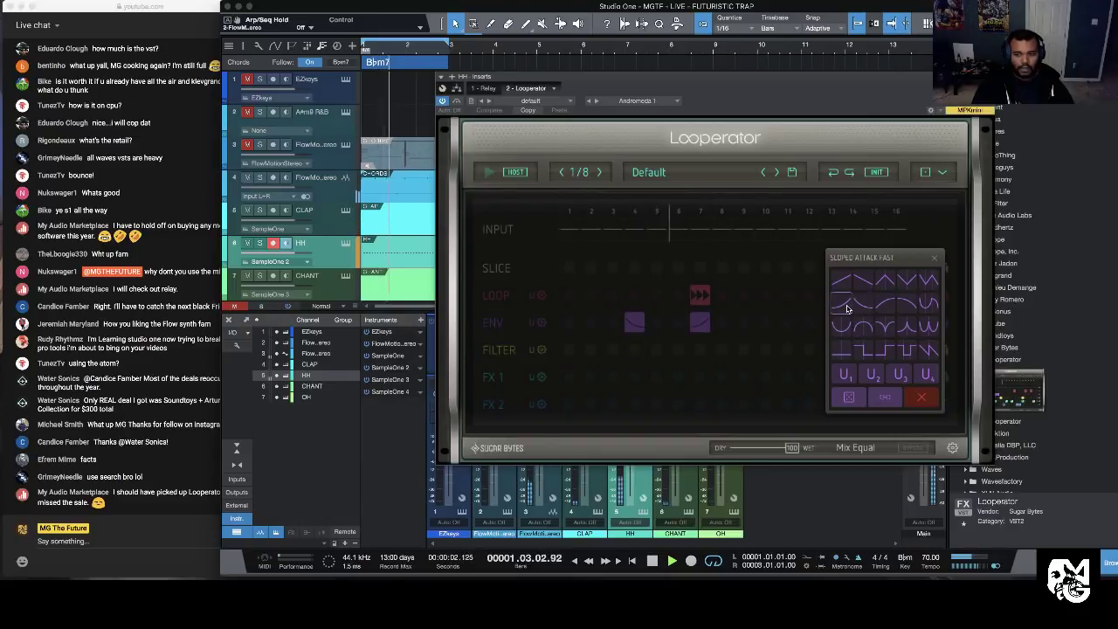
click(842, 303)
click(634, 322)
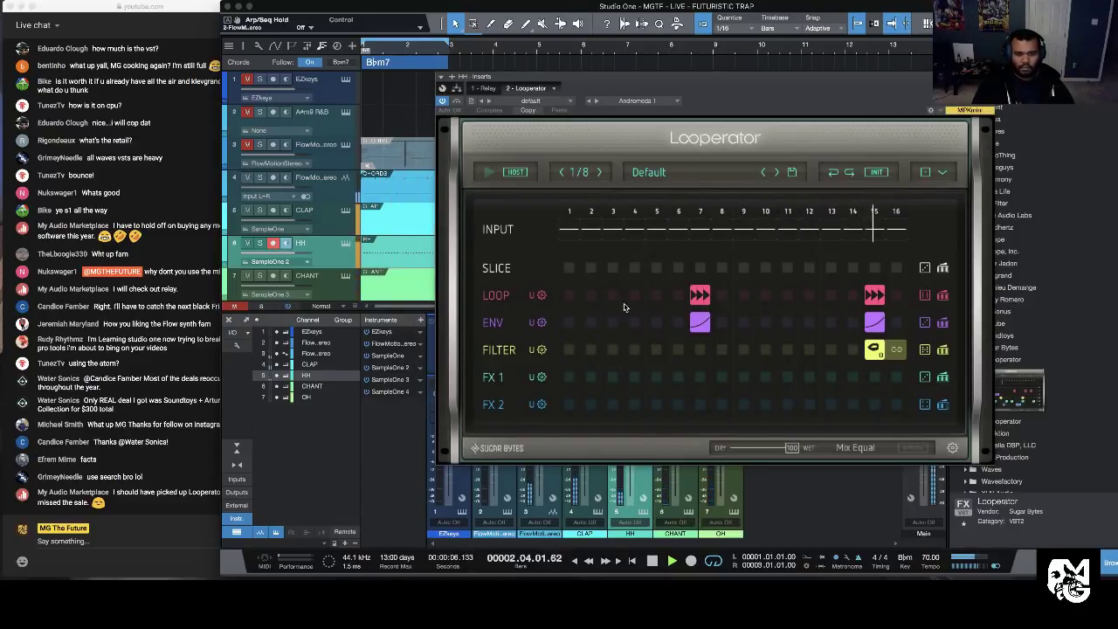
Step: Add an 8-repeat loop to step 4 of the LOOP row
click(635, 296)
click(636, 302)
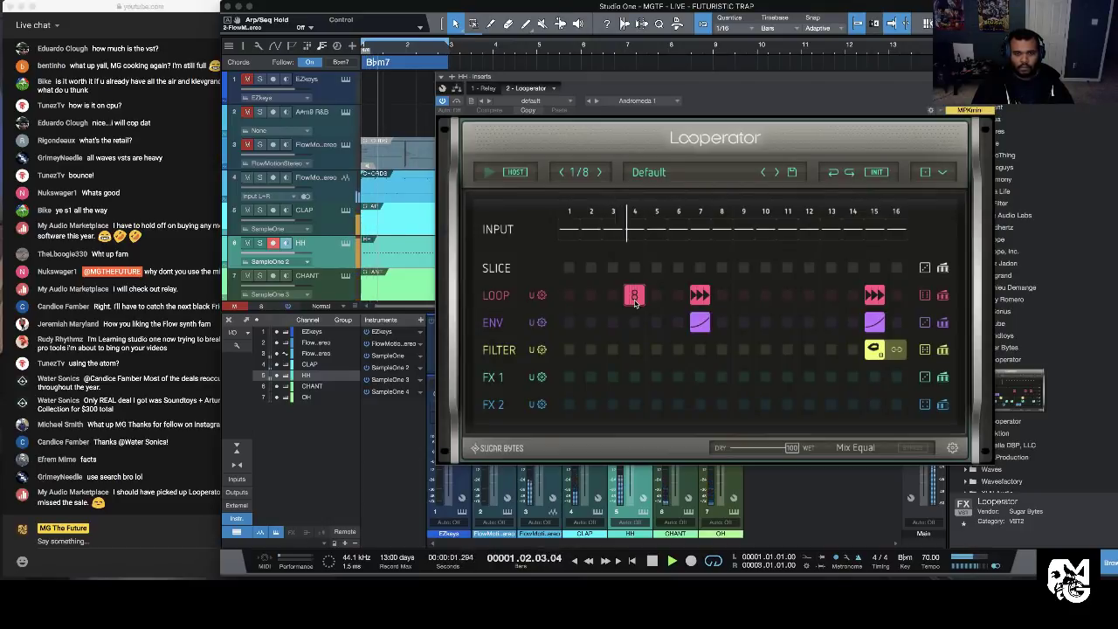
Step: On the LOOP row, clear step 4 and add a 6-repeat loop to step 10
click(634, 296)
click(763, 297)
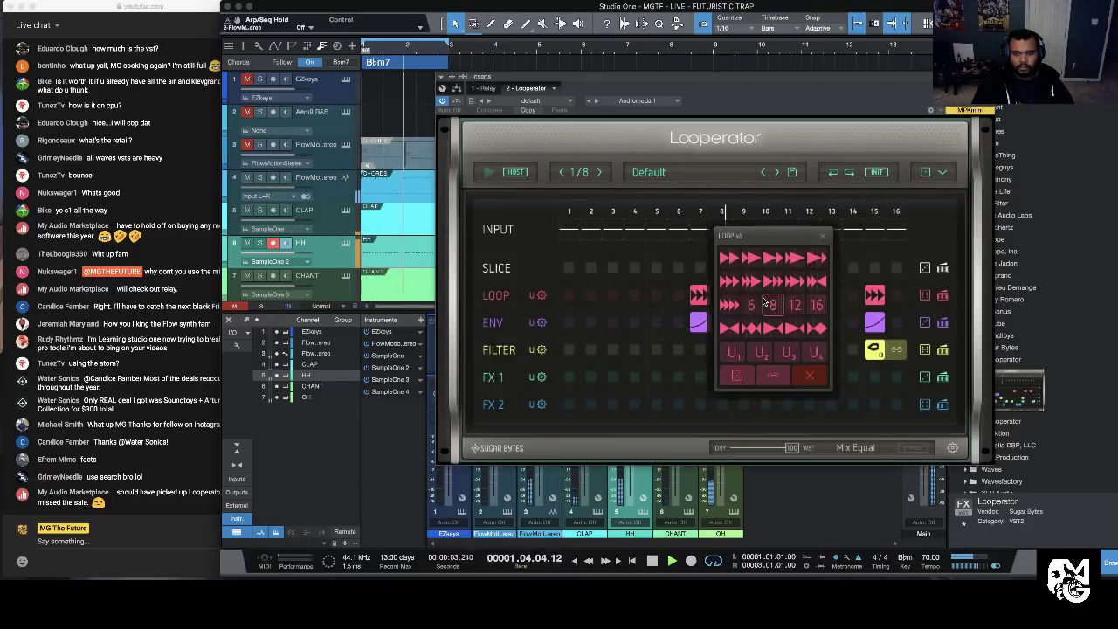
click(771, 303)
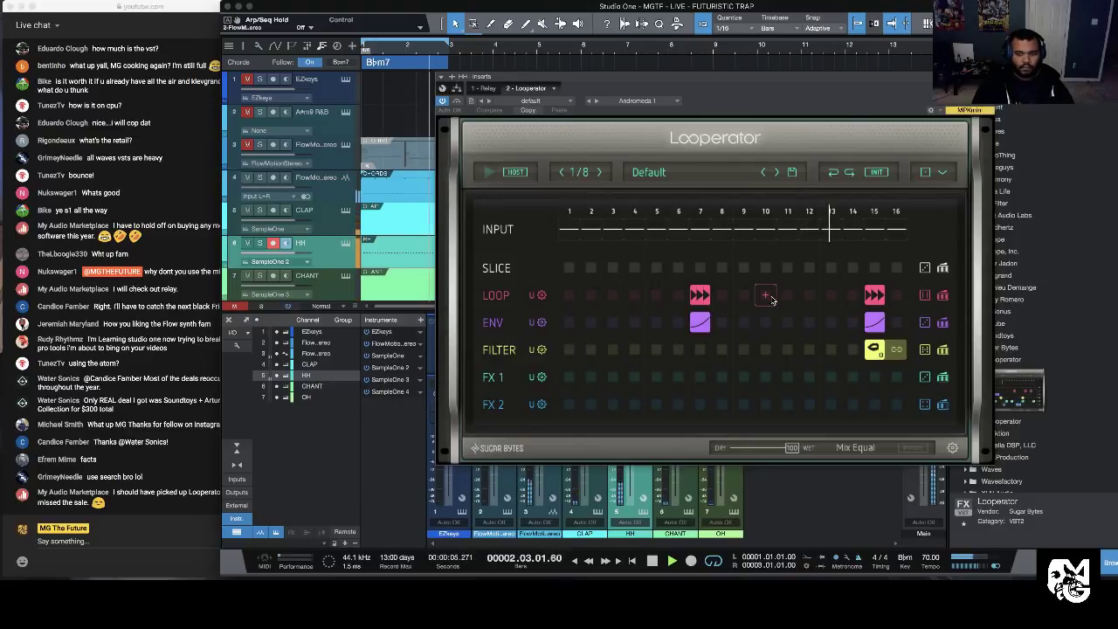
click(774, 305)
click(757, 302)
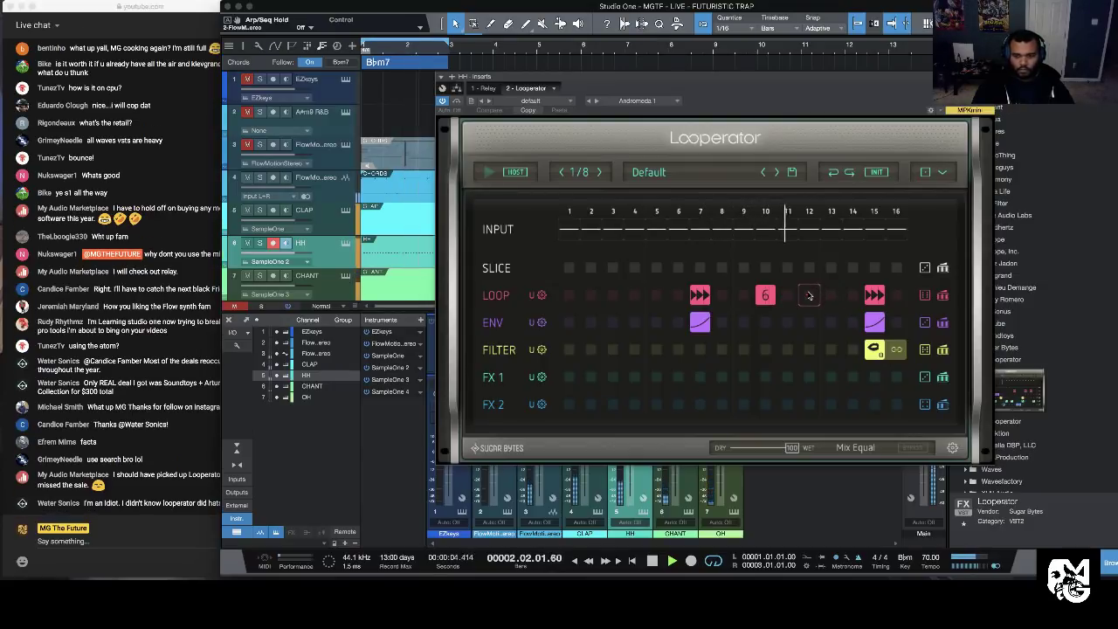
key(space)
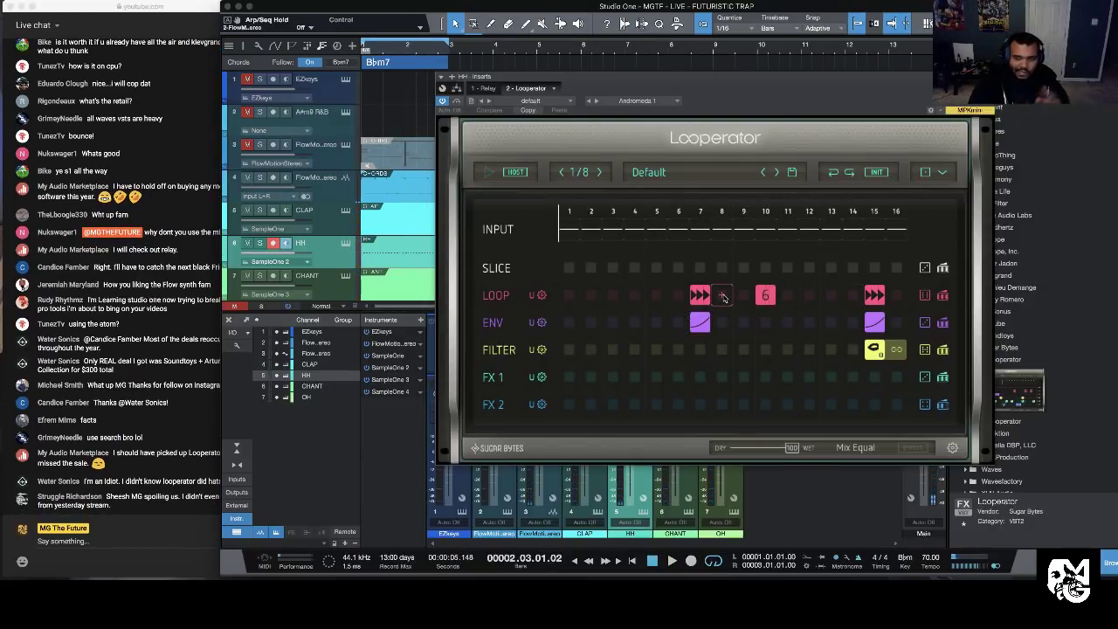
Step: Try a tape effect on step 4 of the FX 1 row and audition it in the loop
click(634, 376)
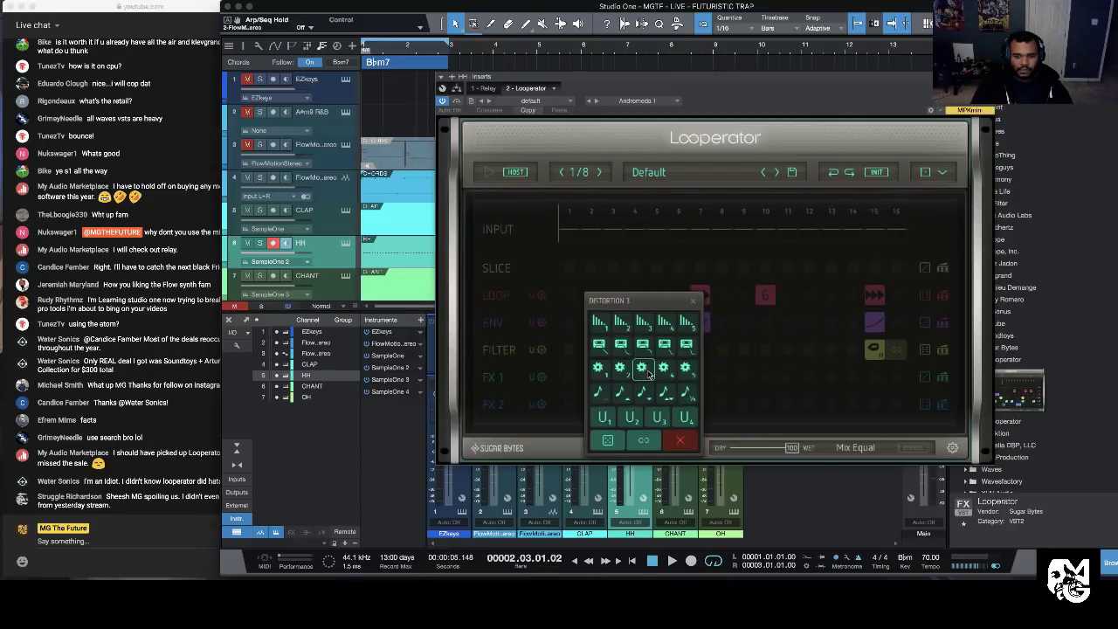
click(643, 344)
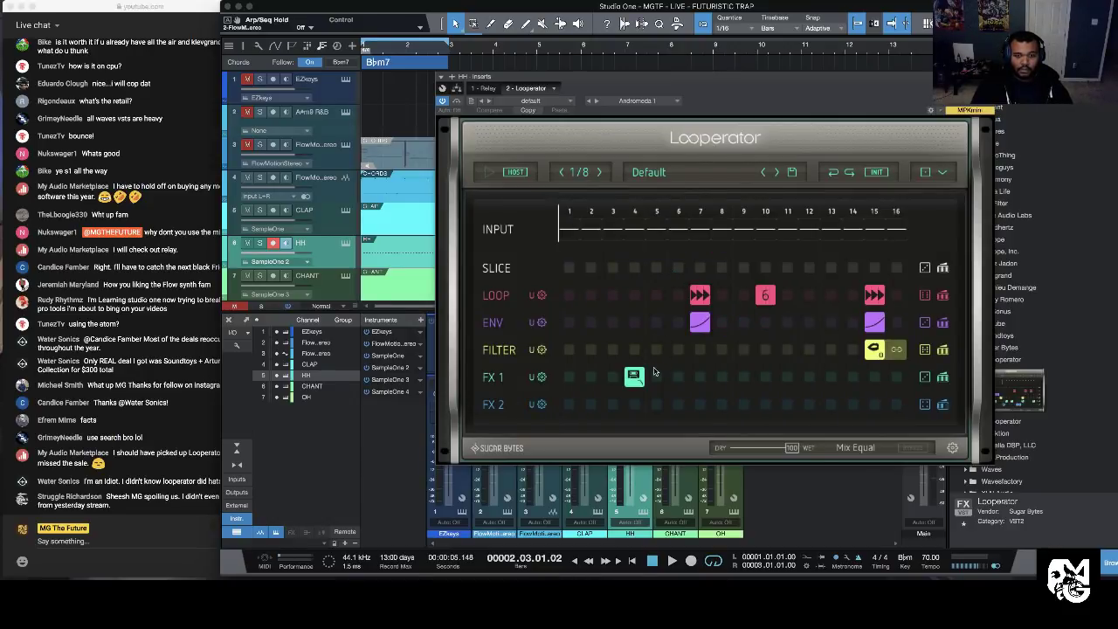
key(space)
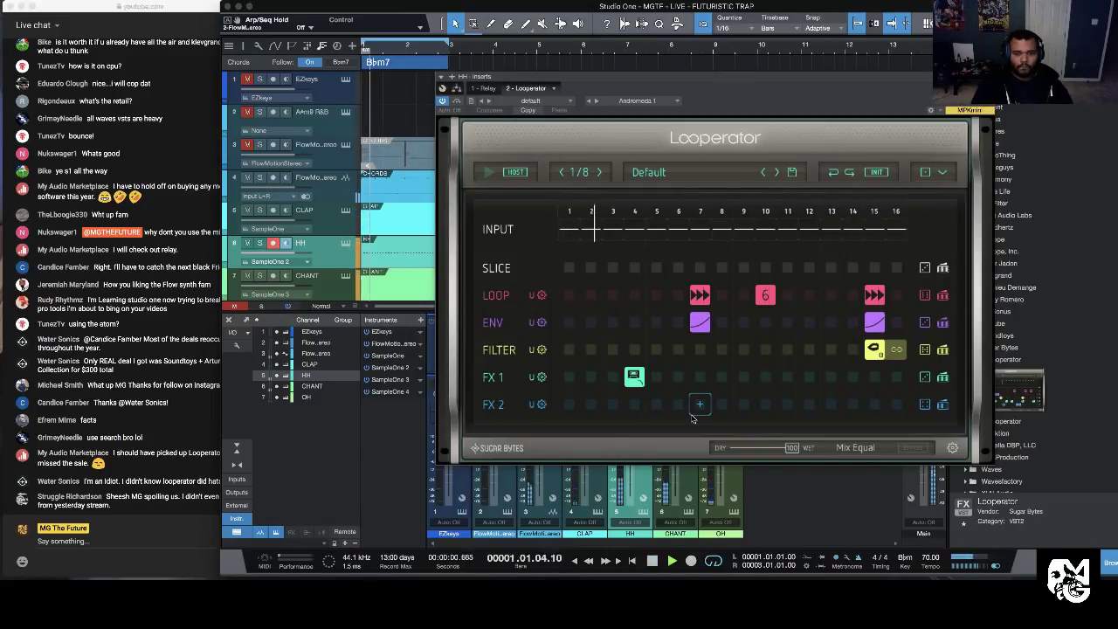
key(space)
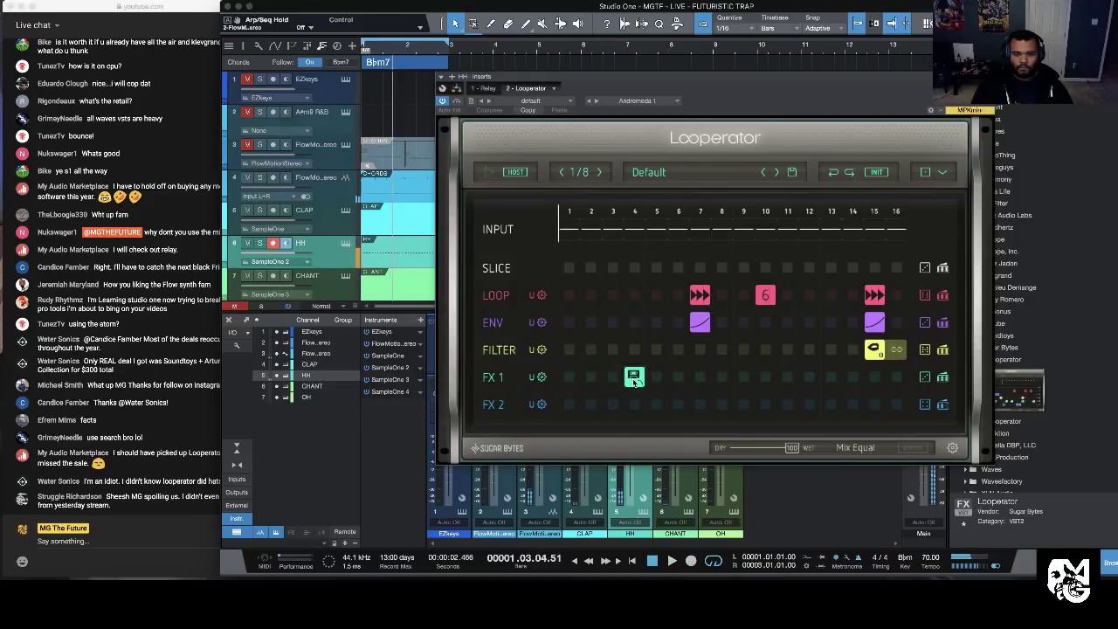
click(612, 403)
click(618, 349)
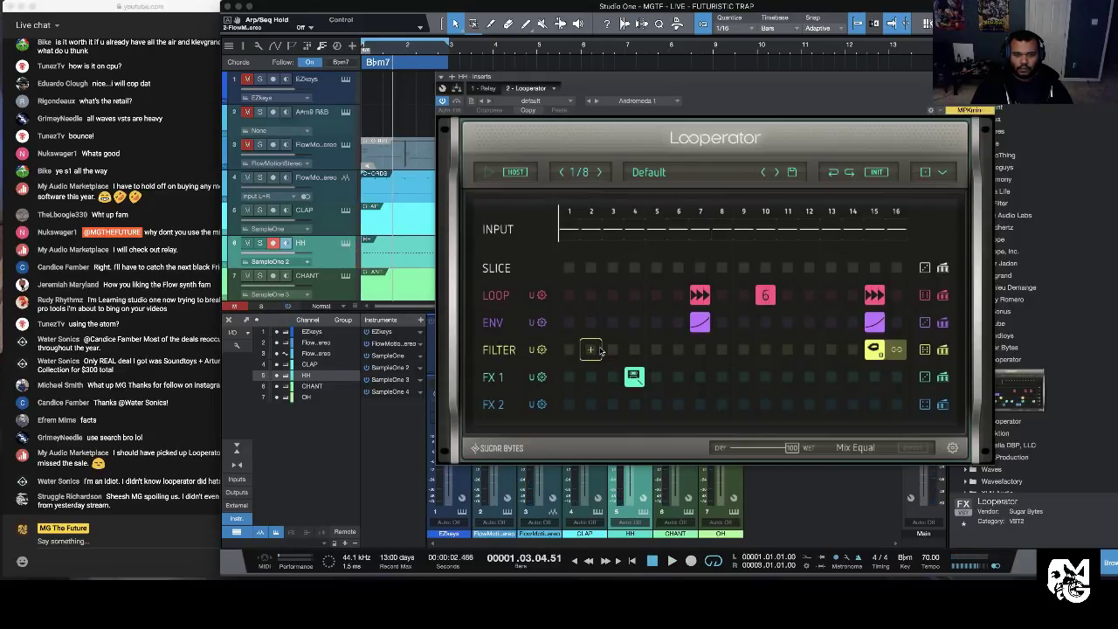
key(space)
click(629, 560)
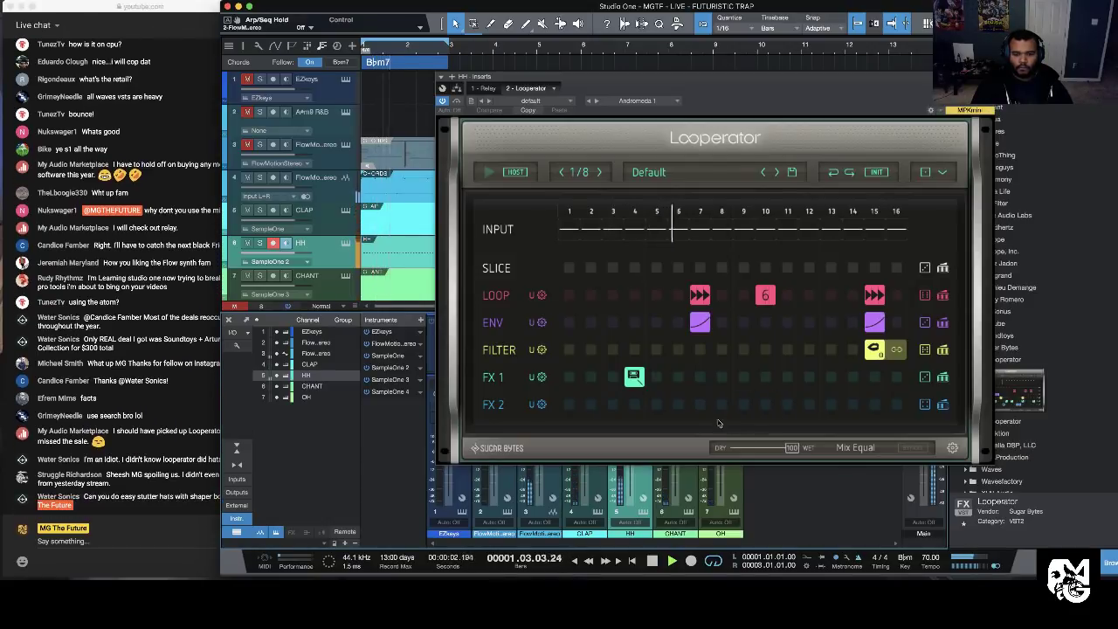
Step: Change the effect on step 4 of the FX 1 row to Delay 4 and audition the loop
click(634, 377)
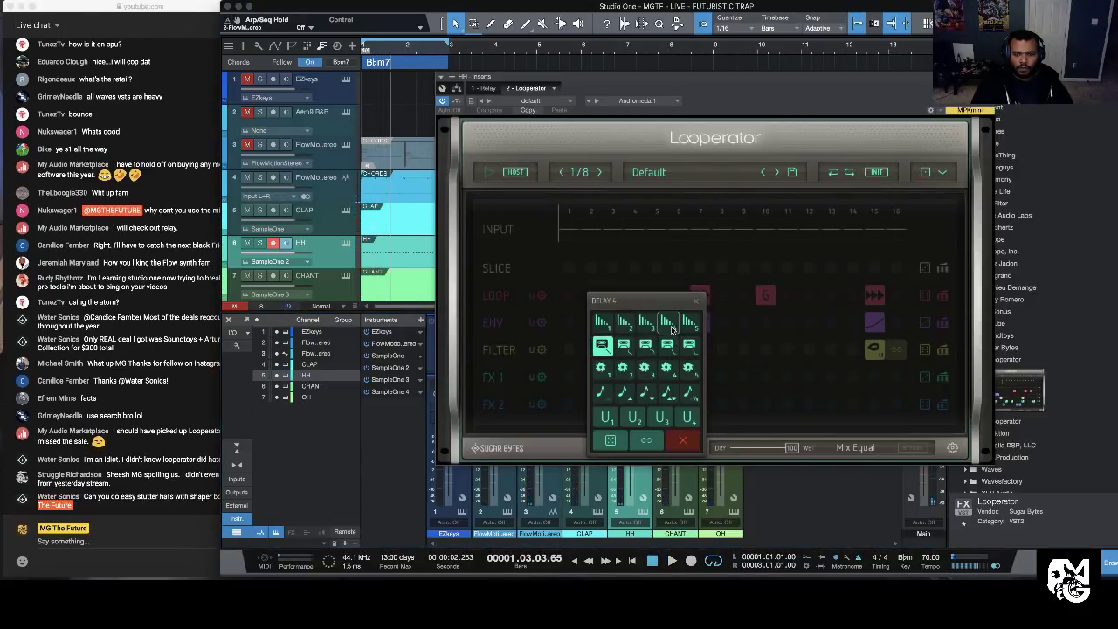
click(669, 325)
click(630, 562)
key(space)
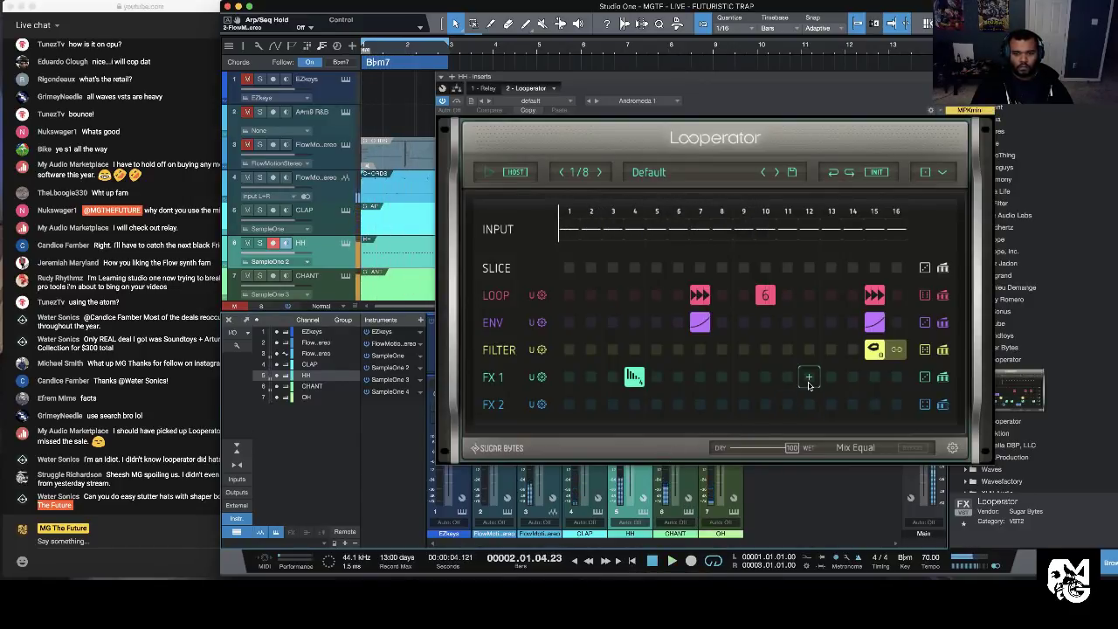
Step: Add Delay 4 to step 12 of the FX 1 row, audition the loop and close Looperator
click(809, 383)
click(818, 322)
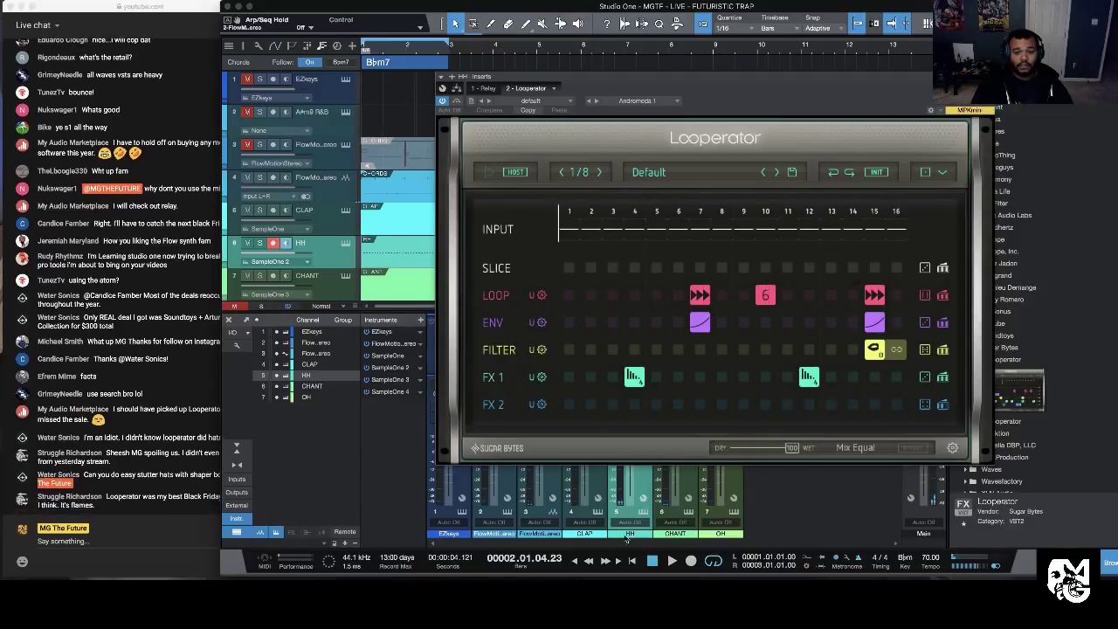
click(634, 562)
key(space)
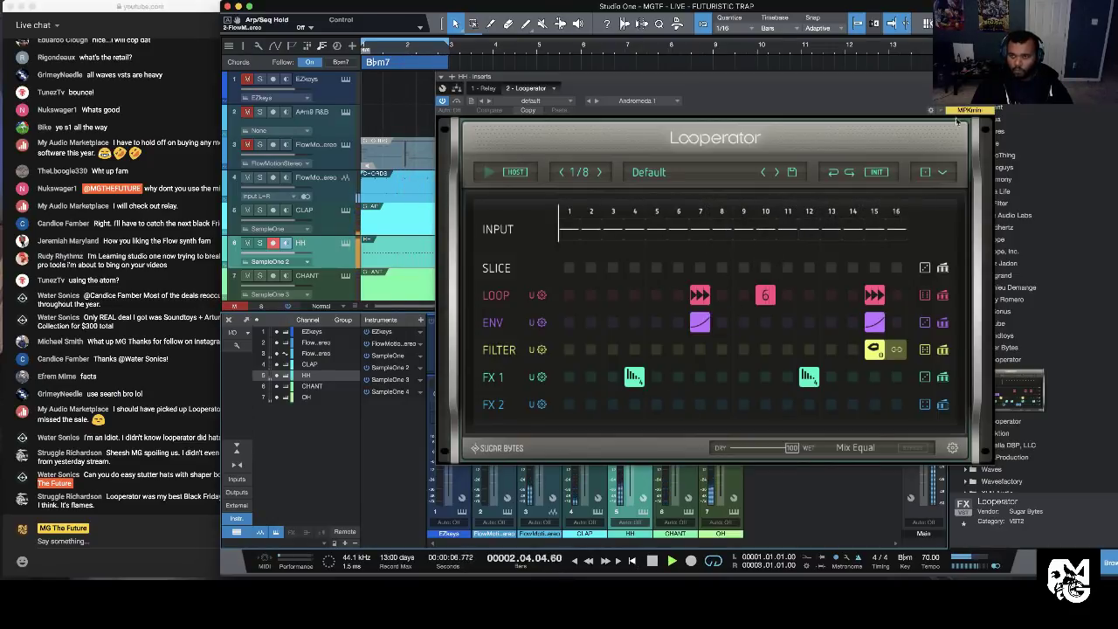
key(space)
key(Escape)
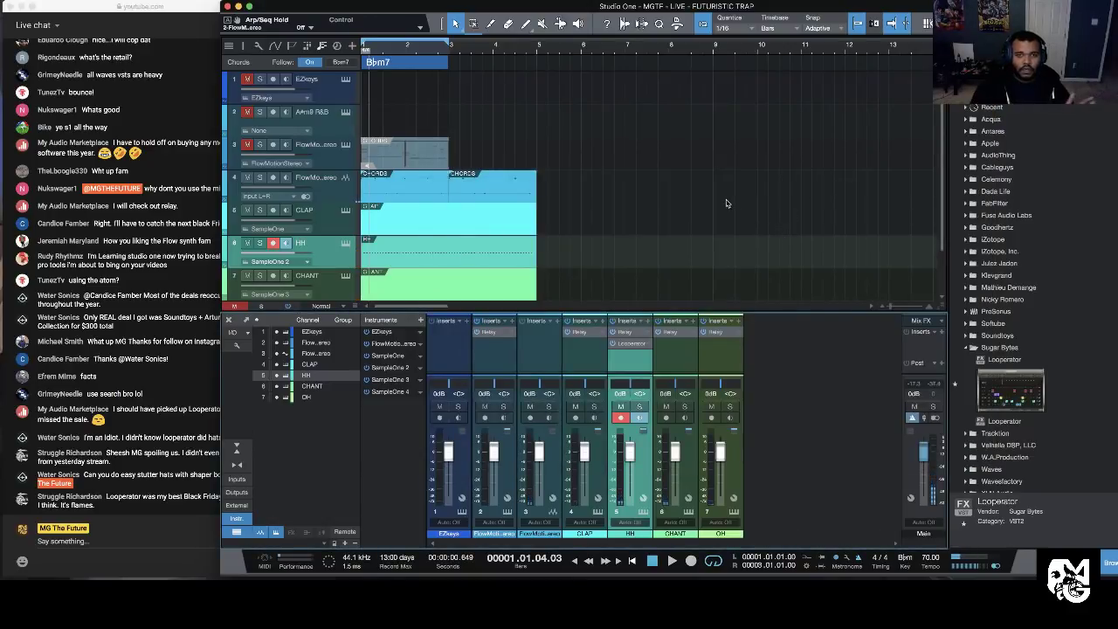
Step: Switch to the YouTube live chat and read the viewers' messages, from the plugin CPU and price questions to the one about the mixtool
scroll(726, 203, down, 2)
click(154, 341)
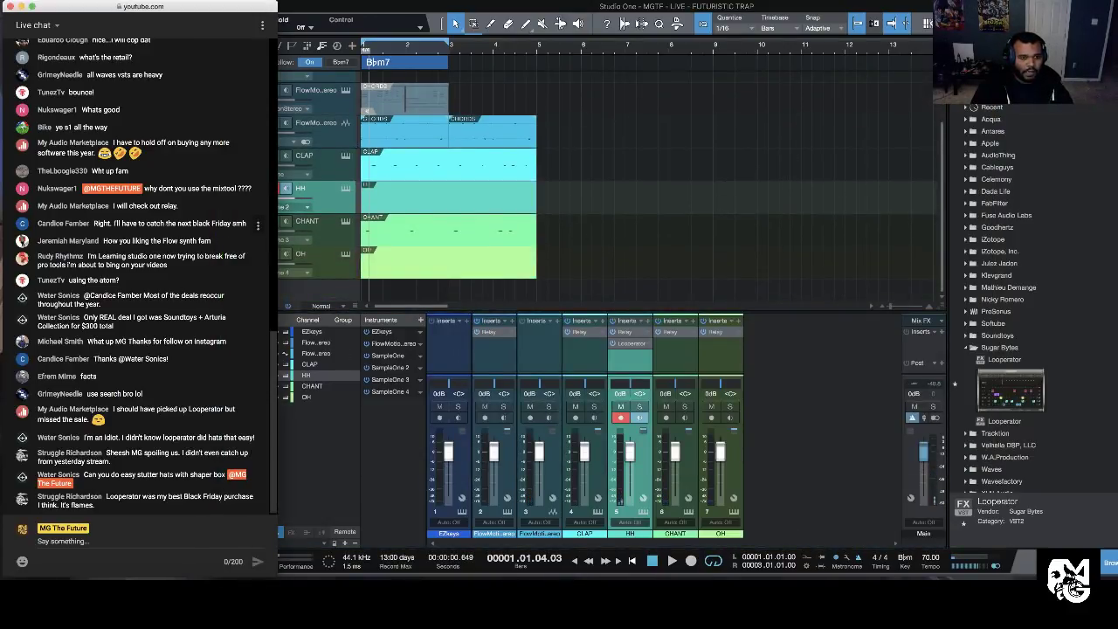
scroll(157, 210, up, 5)
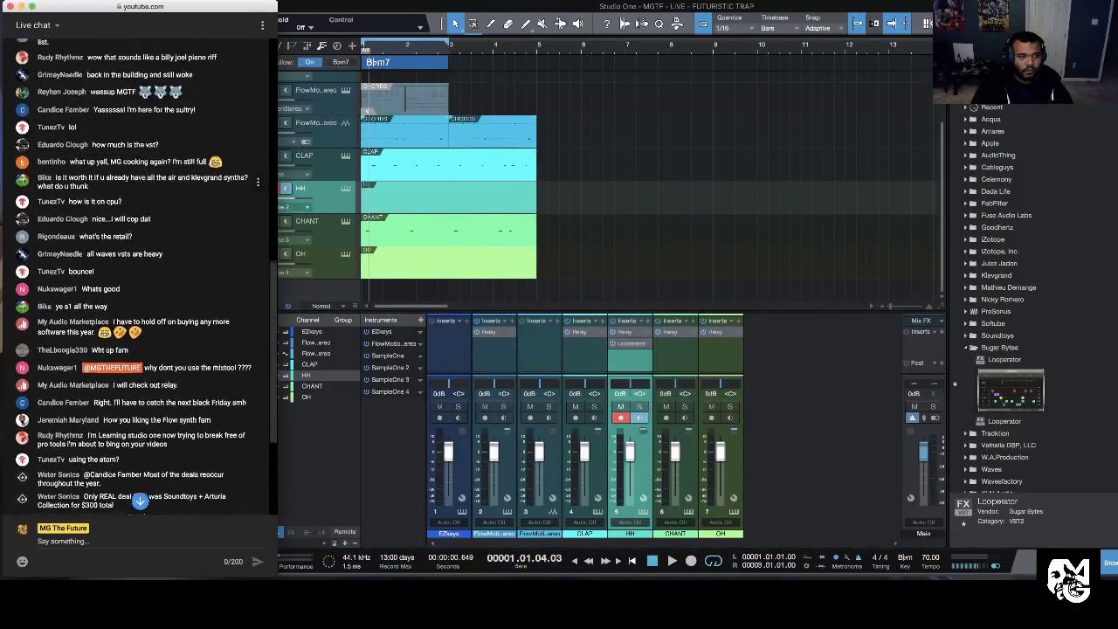
scroll(145, 174, up, 2)
scroll(145, 173, down, 1)
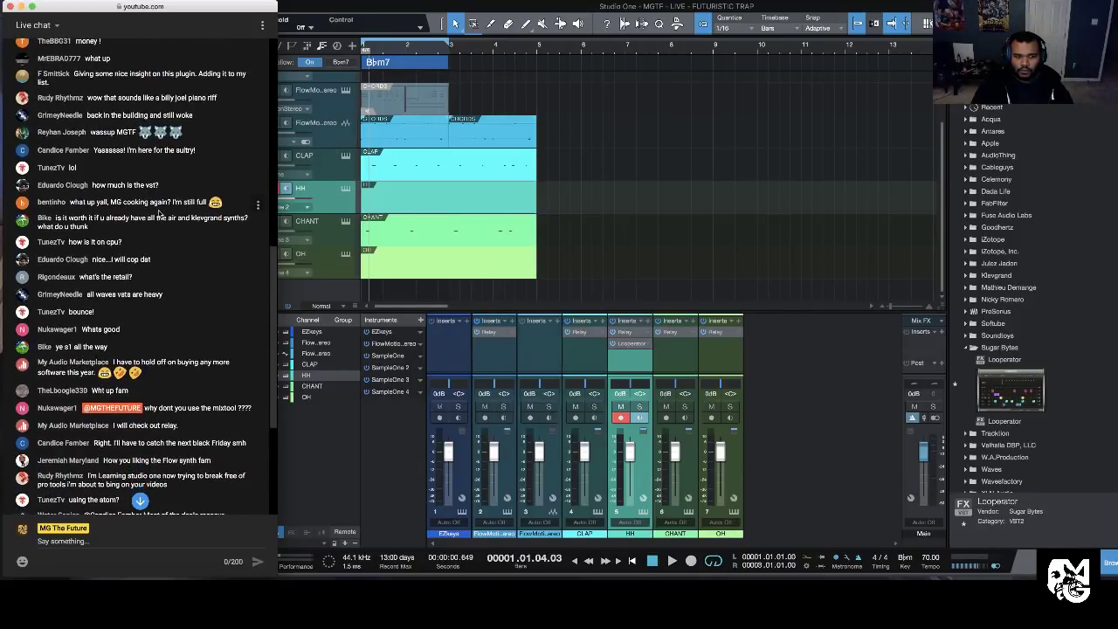
scroll(159, 215, down, 1)
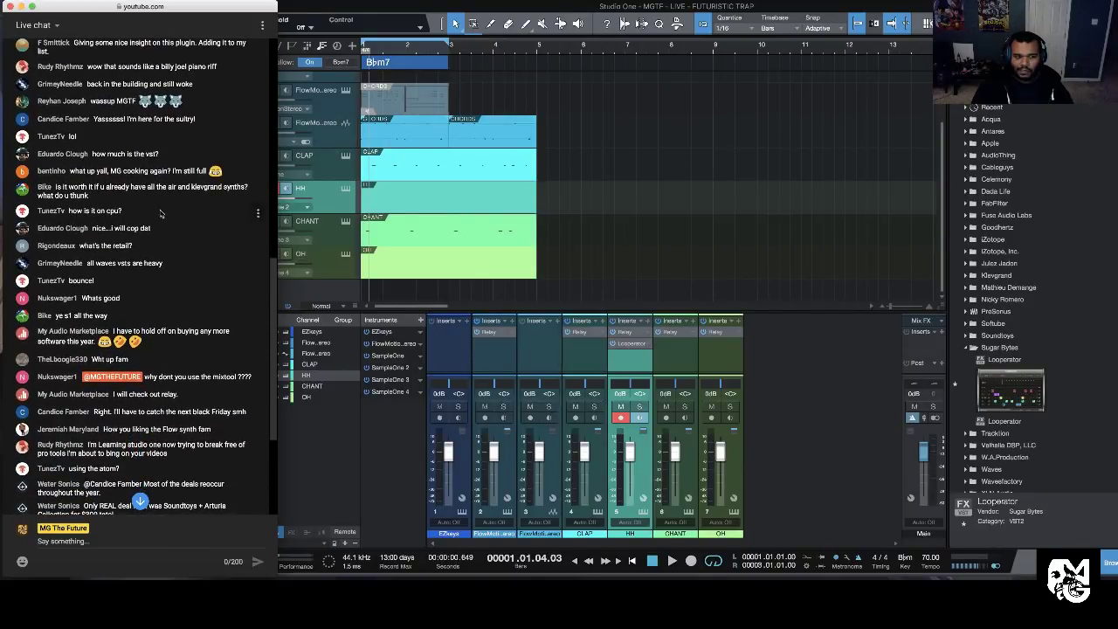
scroll(144, 225, down, 1)
drag(78, 216, 157, 222)
scroll(152, 227, down, 1)
click(150, 187)
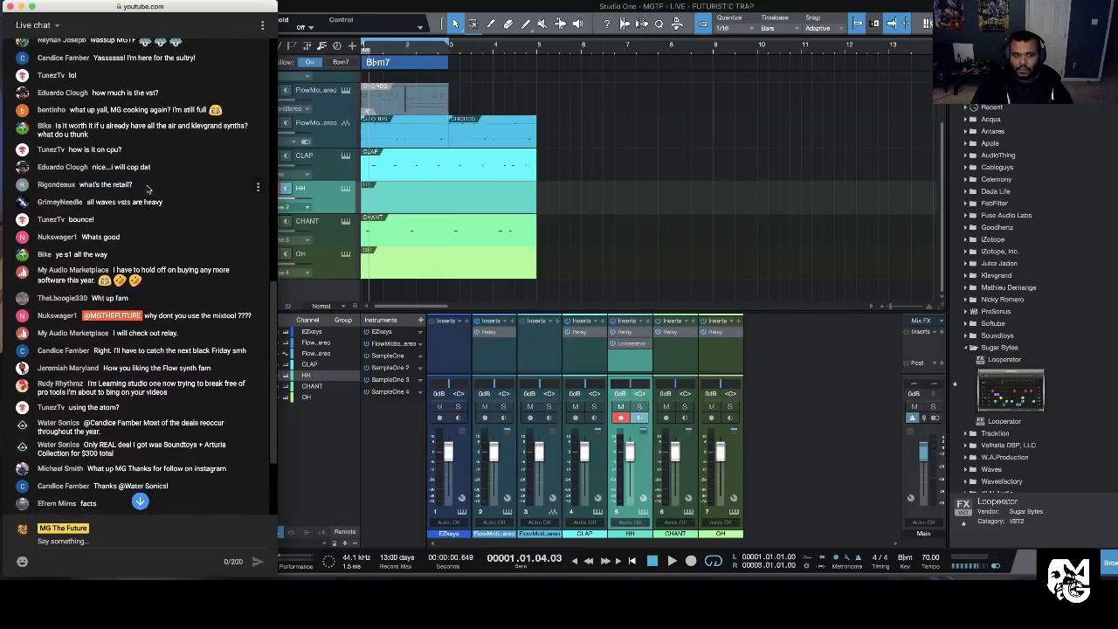
drag(78, 184, 132, 185)
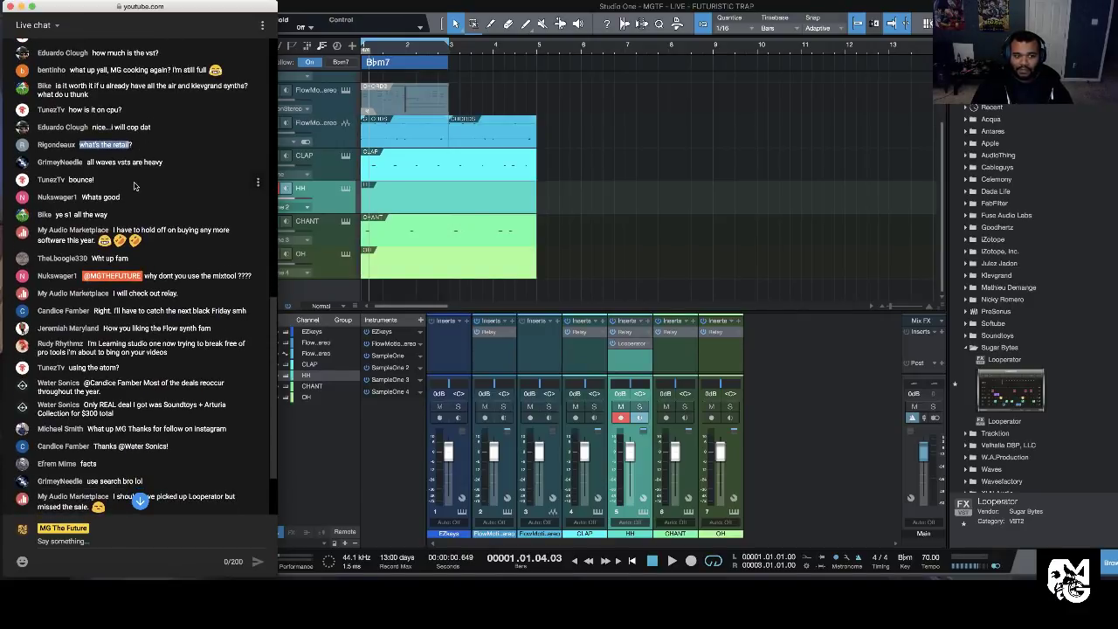
drag(86, 142, 56, 128)
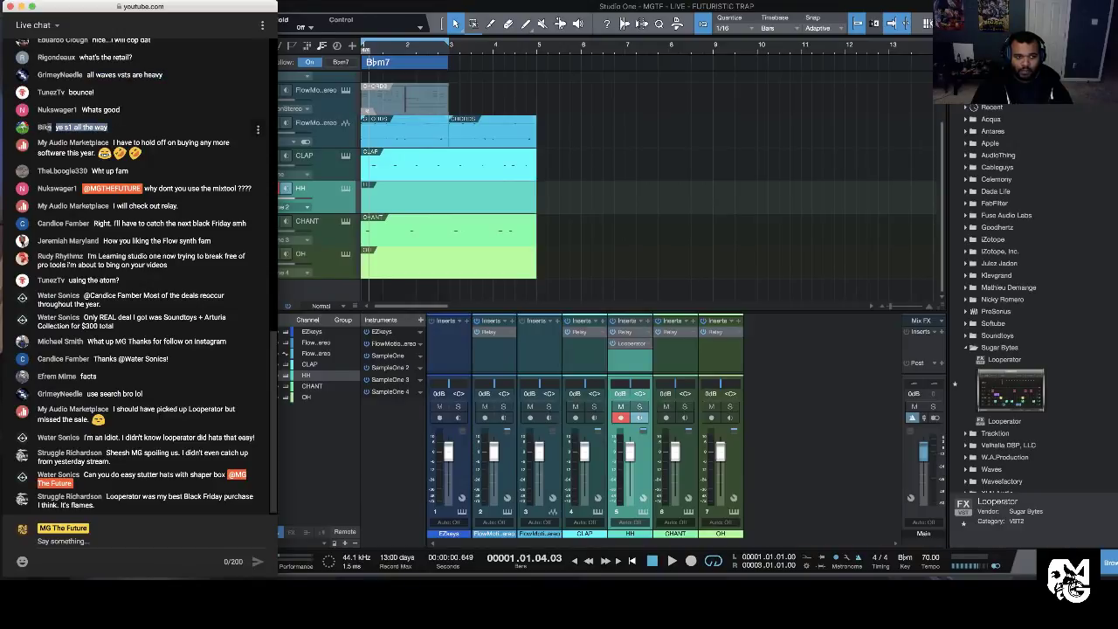
drag(120, 92, 66, 93)
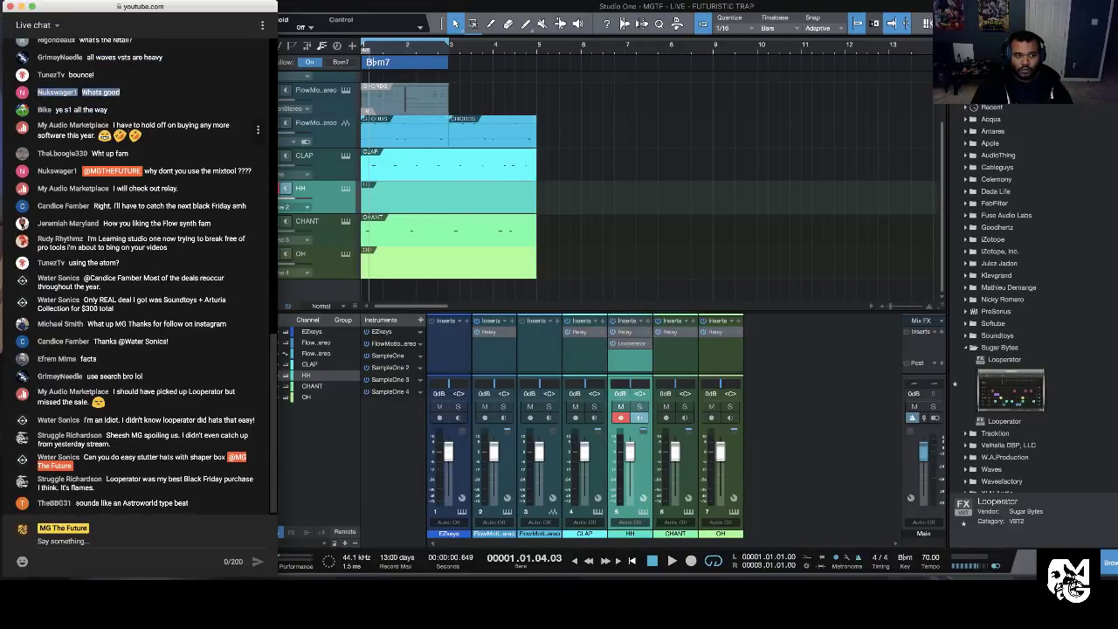
drag(116, 125, 203, 135)
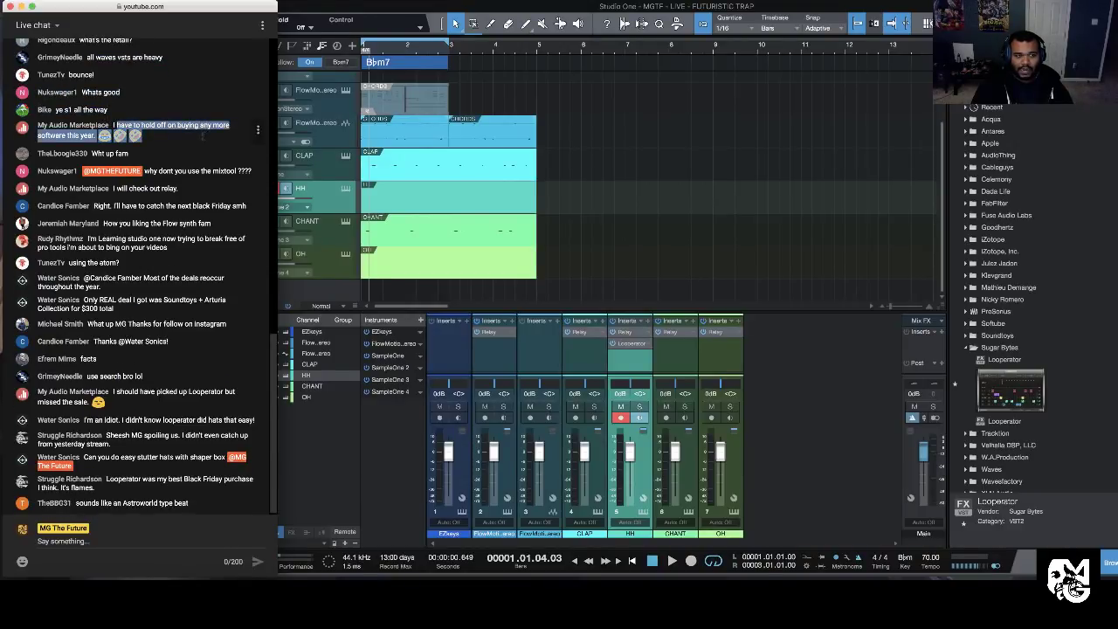
click(160, 159)
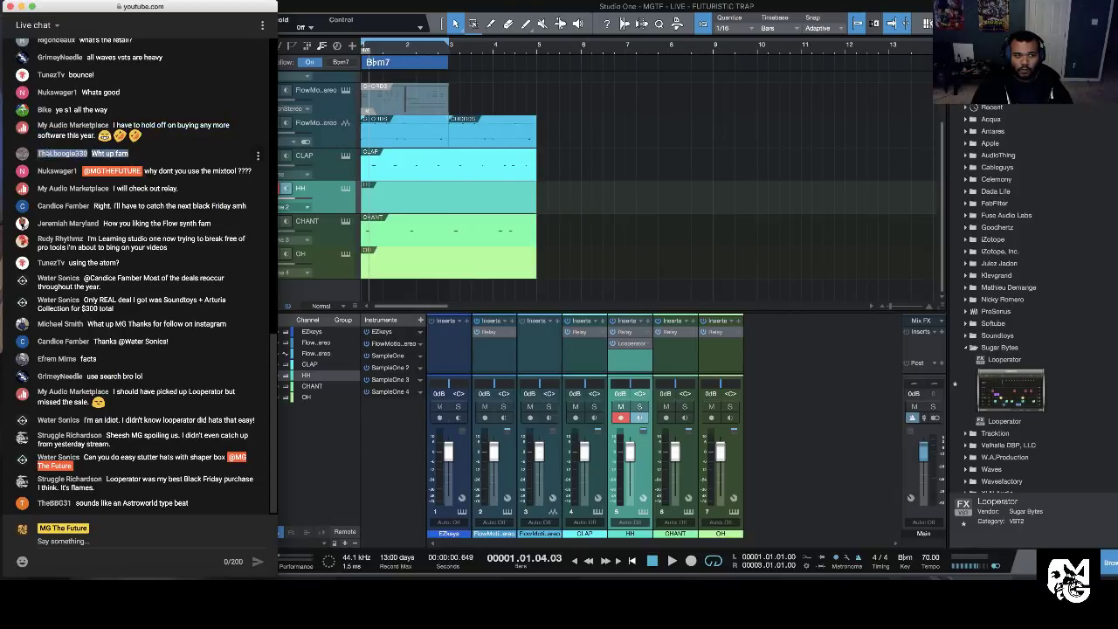
drag(150, 178, 232, 175)
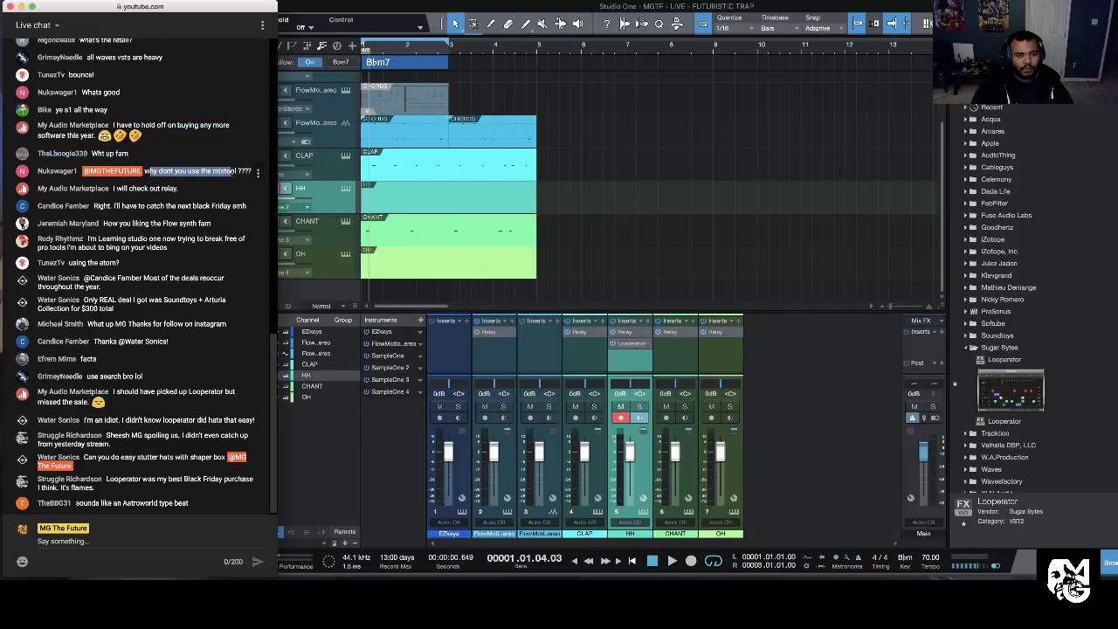
click(228, 193)
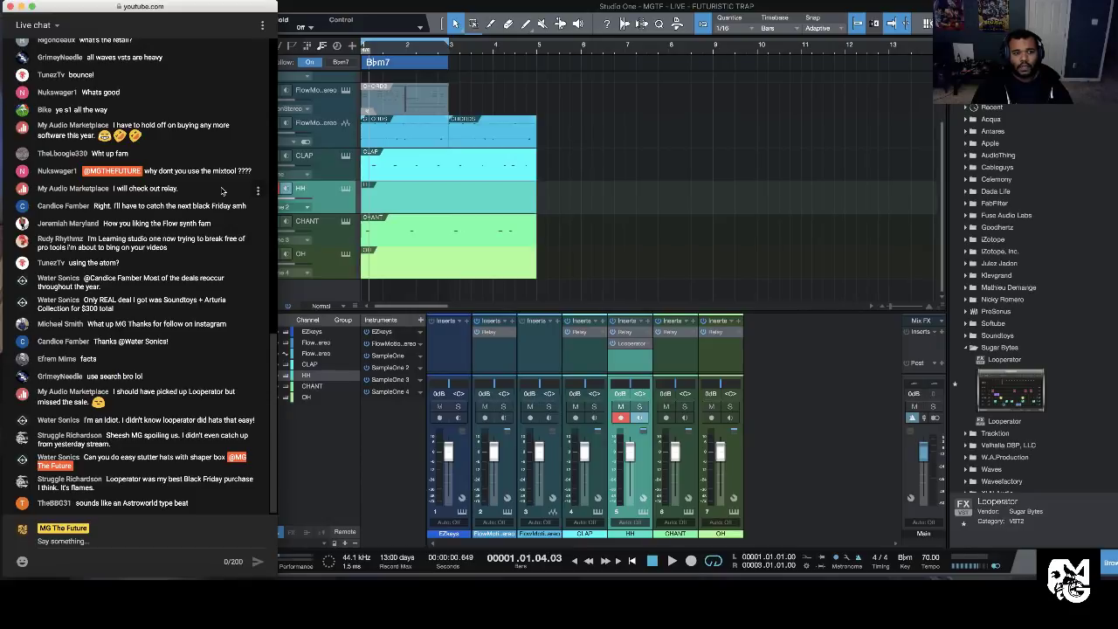
Step: In Studio One, open the Relay insert on the Flow Motion Stereo channel, examine its main controls and close it
click(494, 335)
click(494, 334)
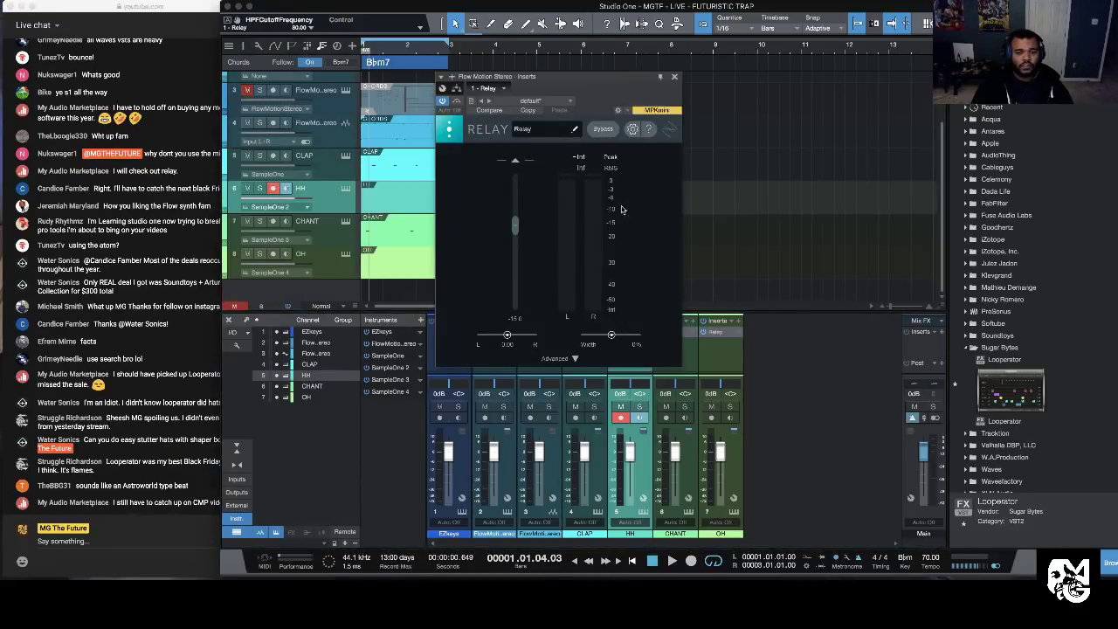
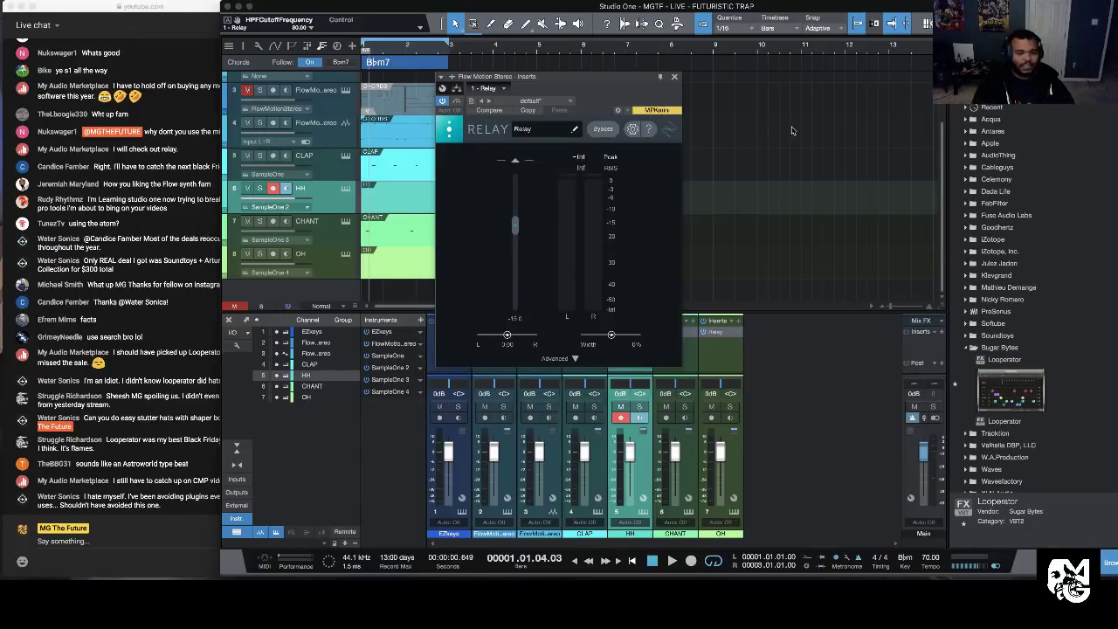
click(674, 76)
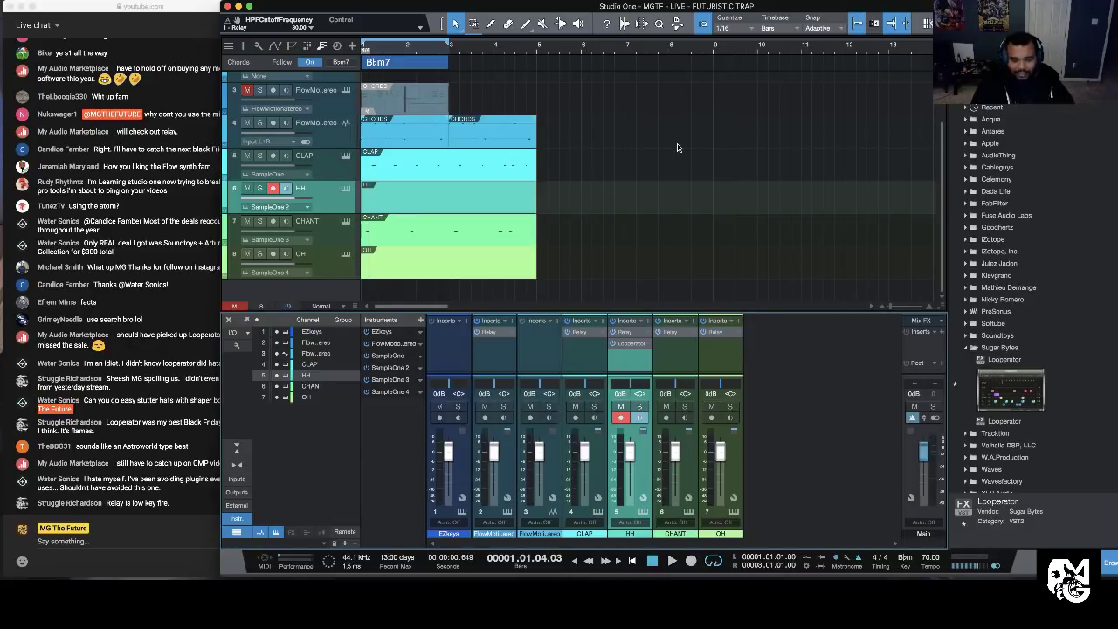
Step: Reopen Relay on the Flow Motion Stereo channel, expand its Advanced section to examine the extra controls, and close the plugin
click(175, 201)
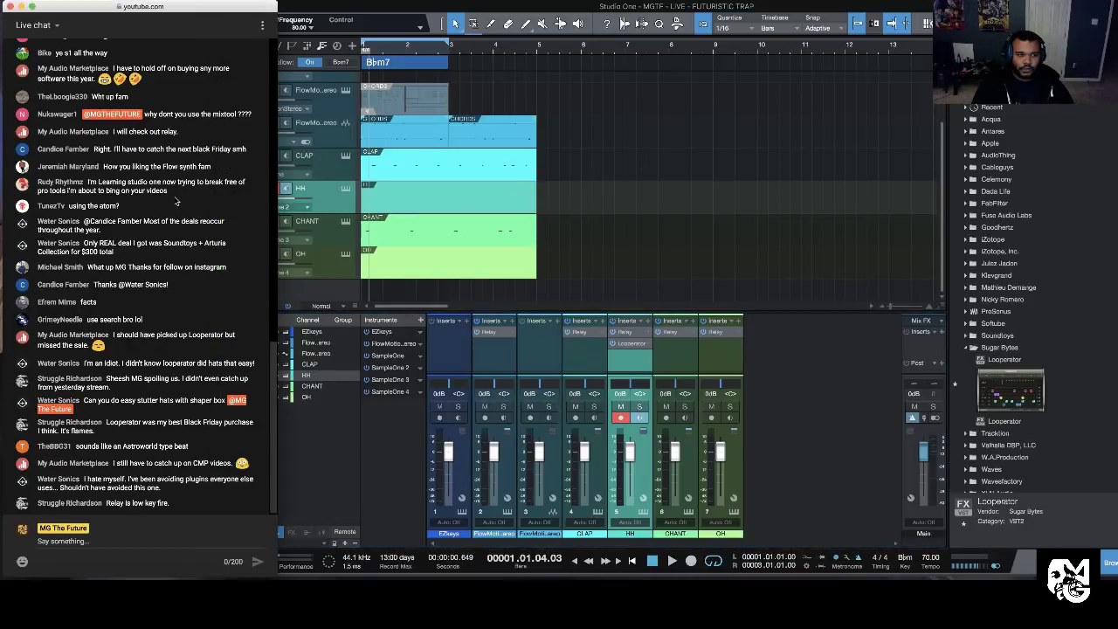
double_click(478, 339)
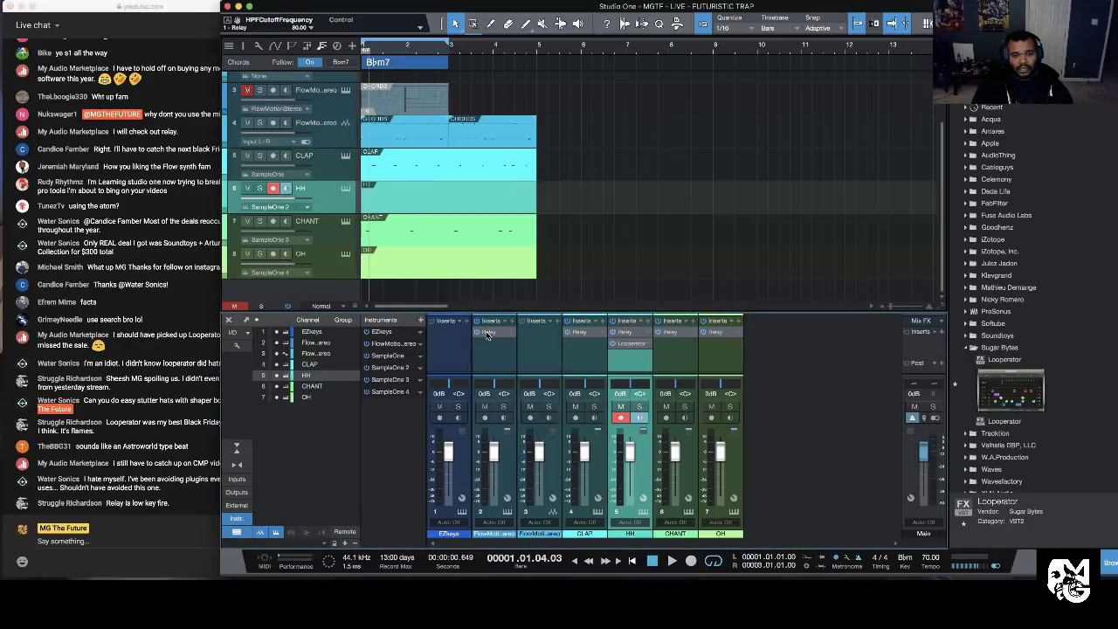
click(576, 358)
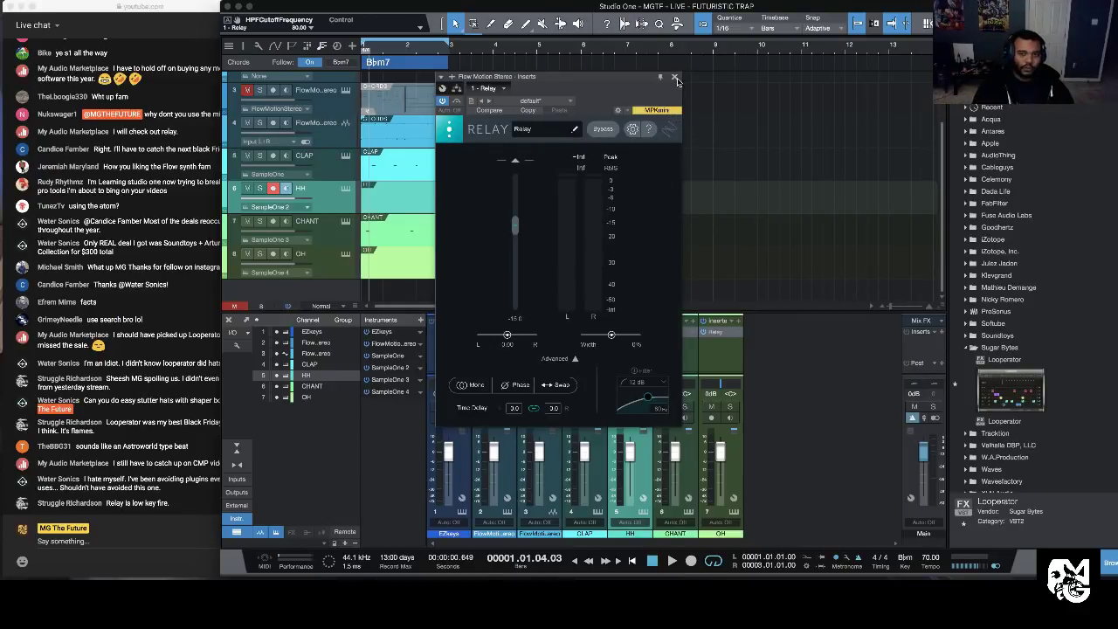
click(674, 77)
Step: Switch to the YouTube live chat and read the messages about the Flow synth and about learning Studio One
click(155, 181)
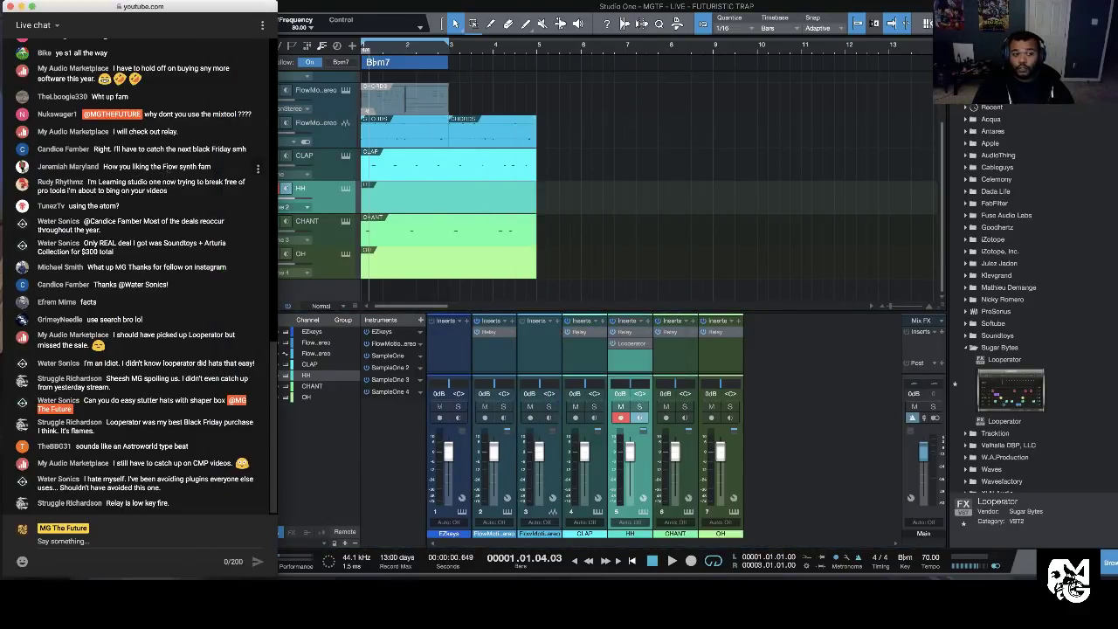
drag(94, 149, 212, 126)
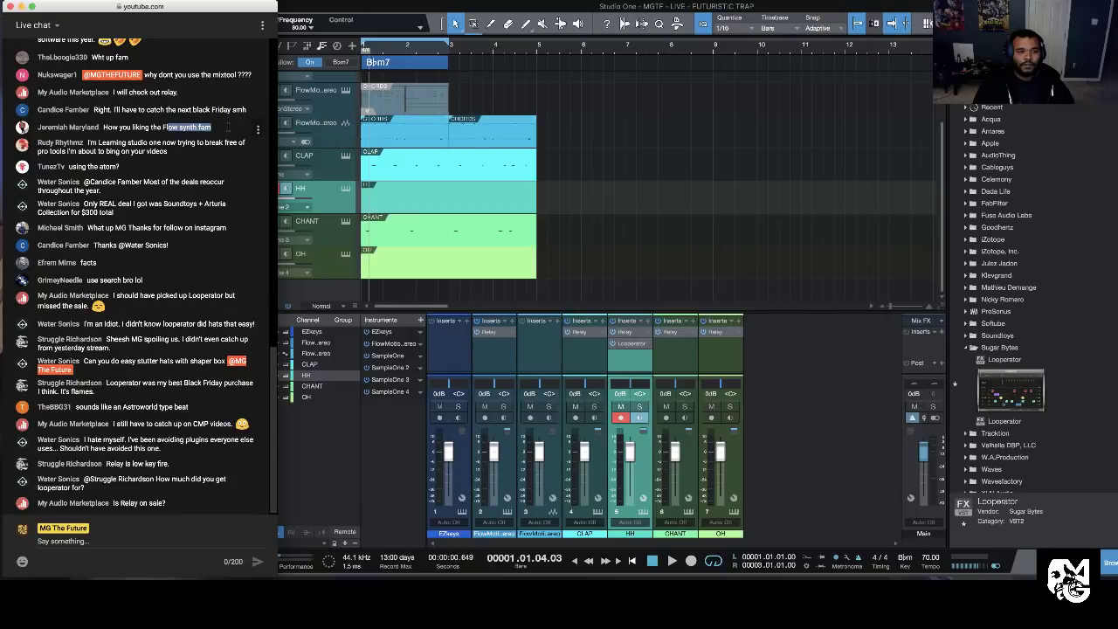
drag(135, 126, 212, 127)
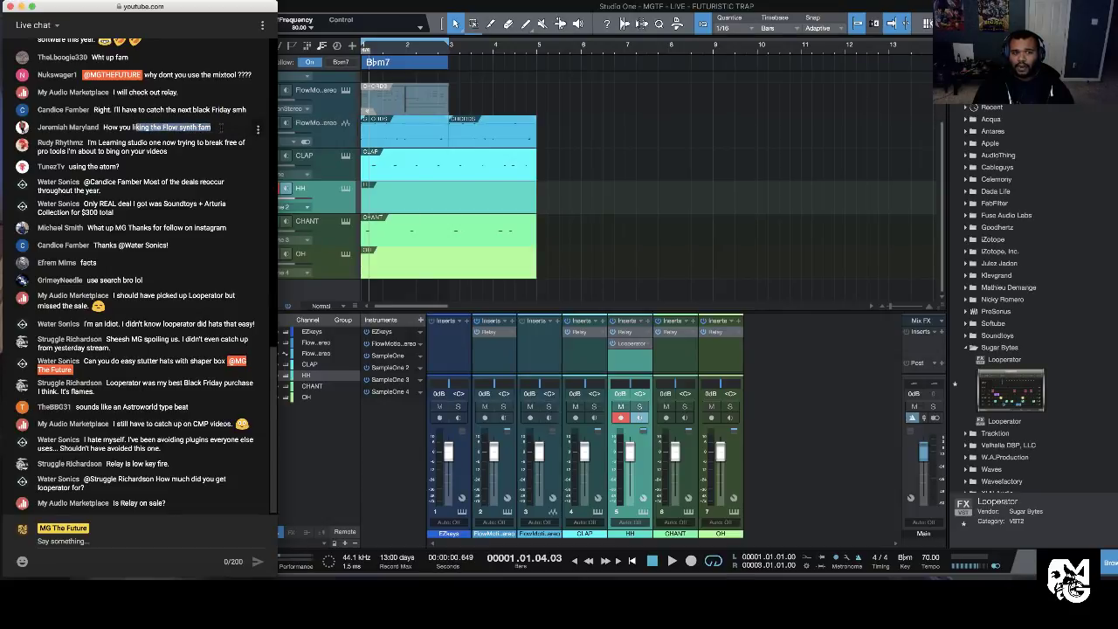
click(144, 139)
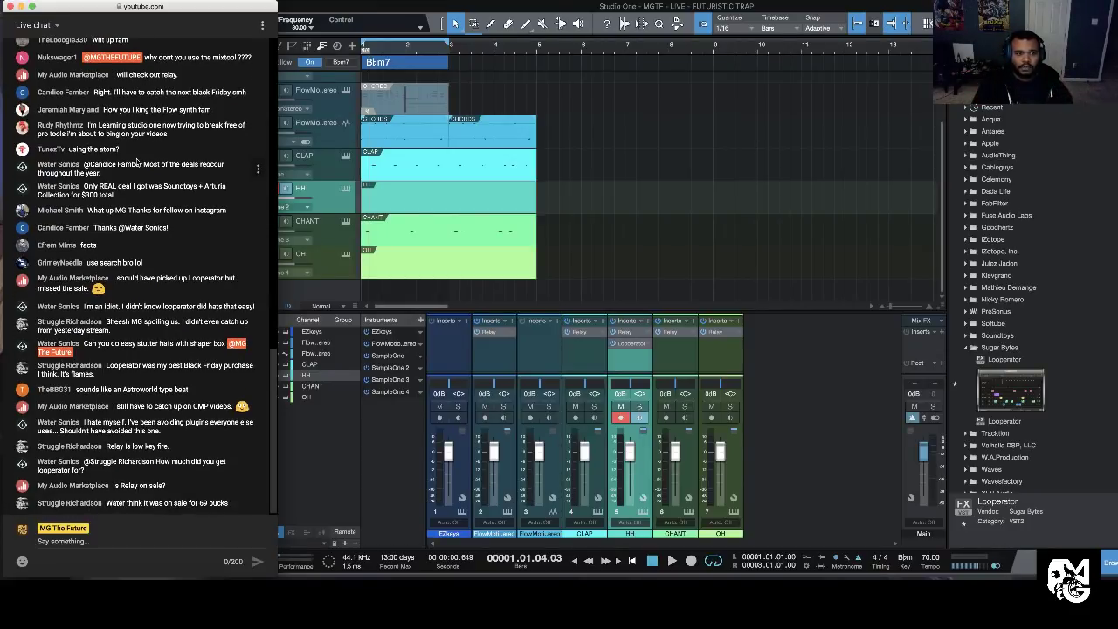
drag(164, 133, 83, 125)
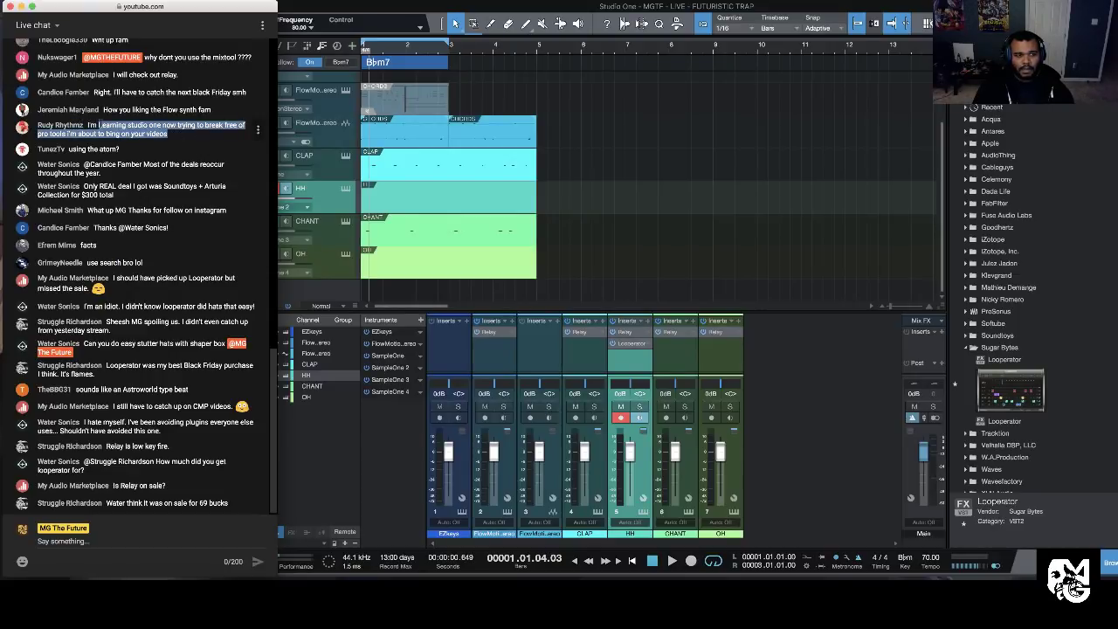
click(109, 125)
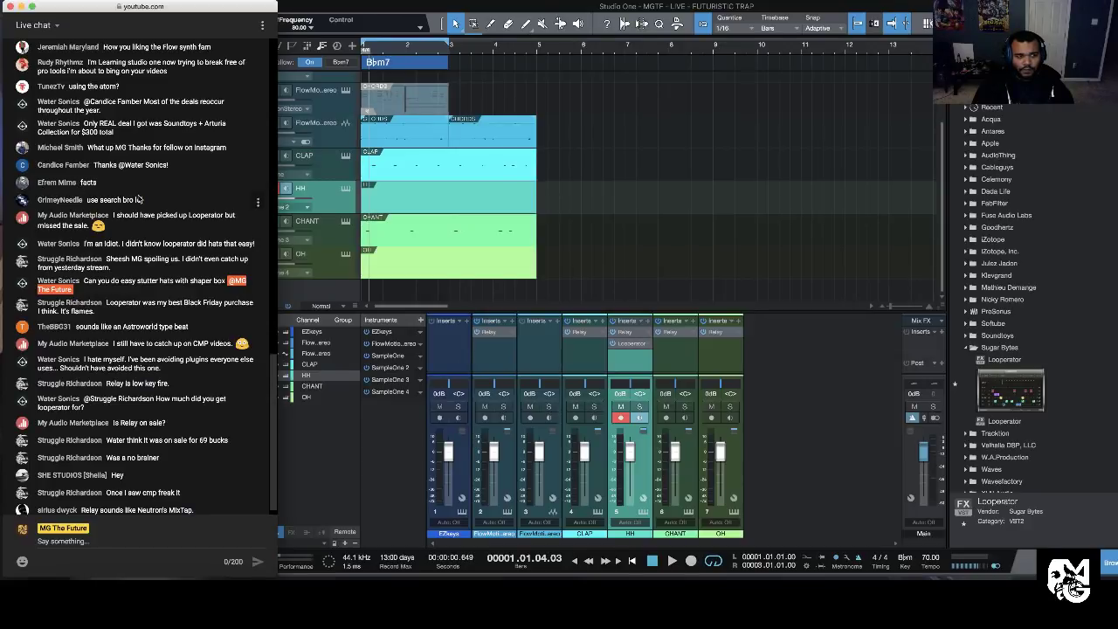
Step: Read the chat messages from the search remark through missing the Looperator sale to making stutter hats with ShaperBox
drag(113, 196, 143, 194)
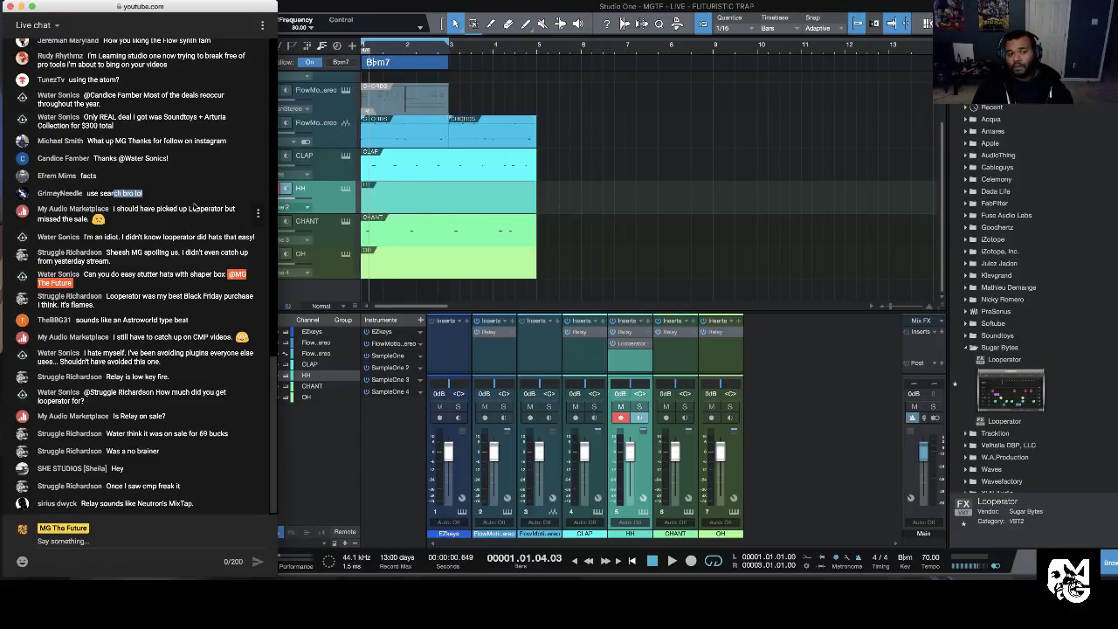
click(168, 206)
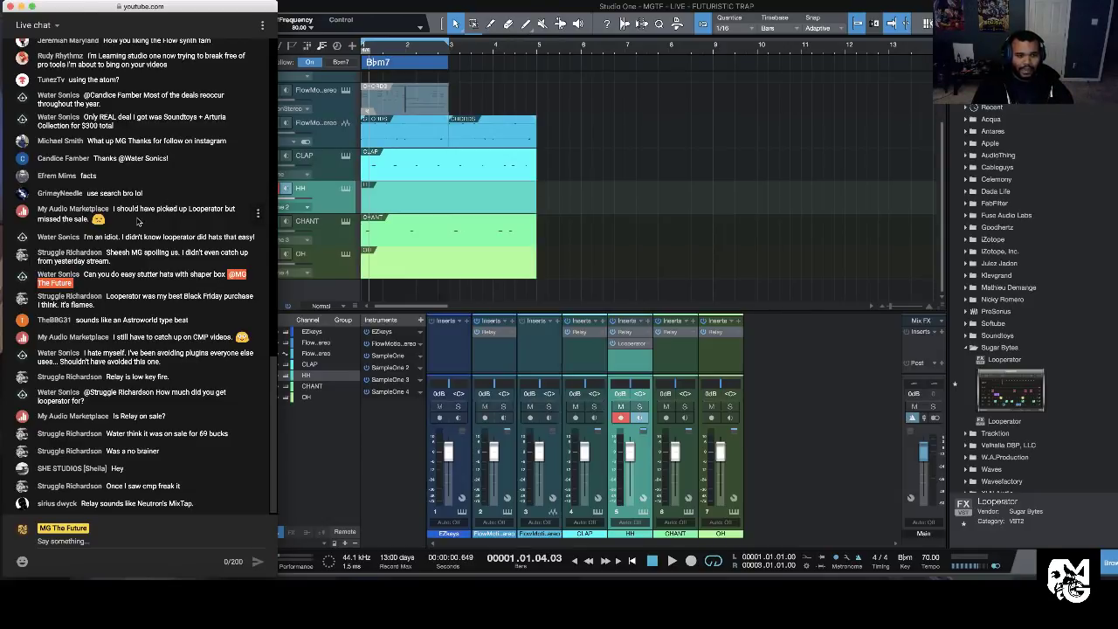
drag(126, 219, 178, 216)
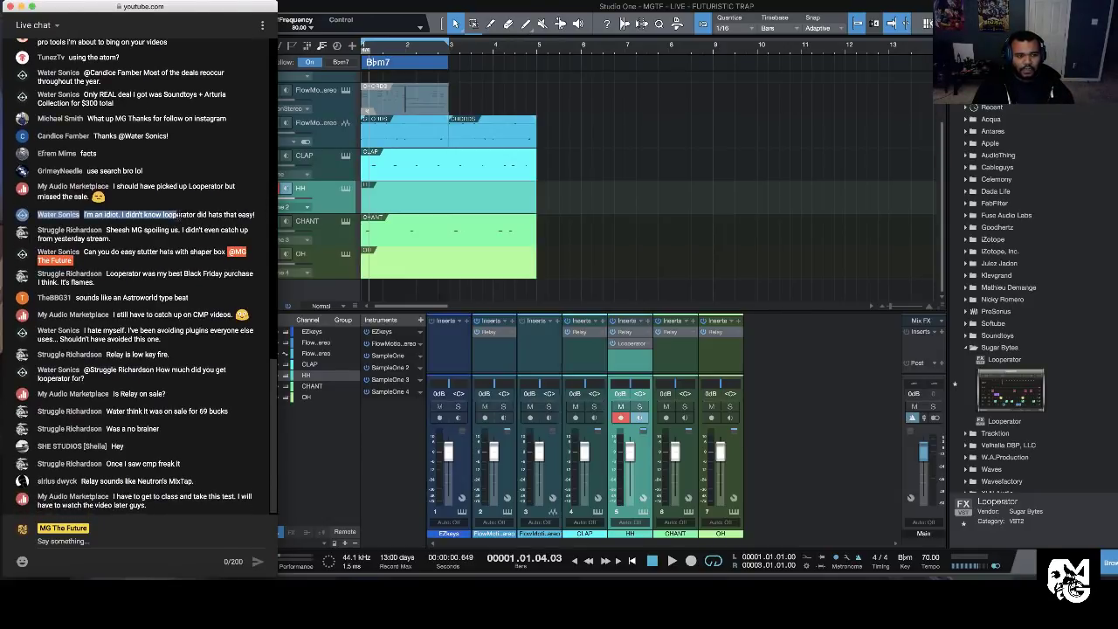
click(154, 202)
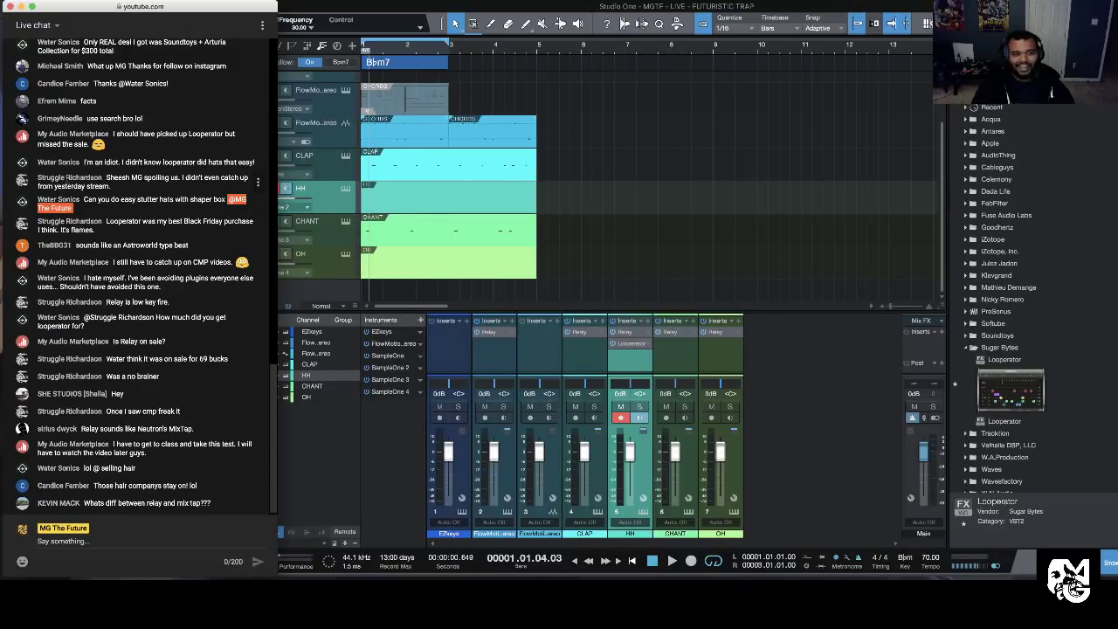
drag(66, 178, 248, 178)
click(144, 184)
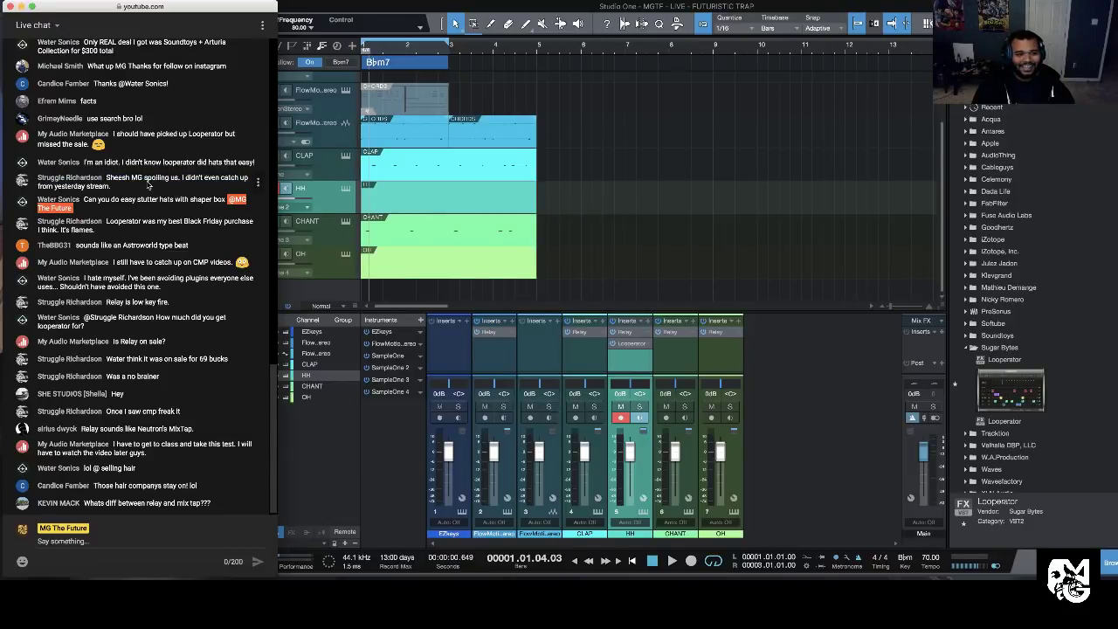
drag(168, 191, 105, 177)
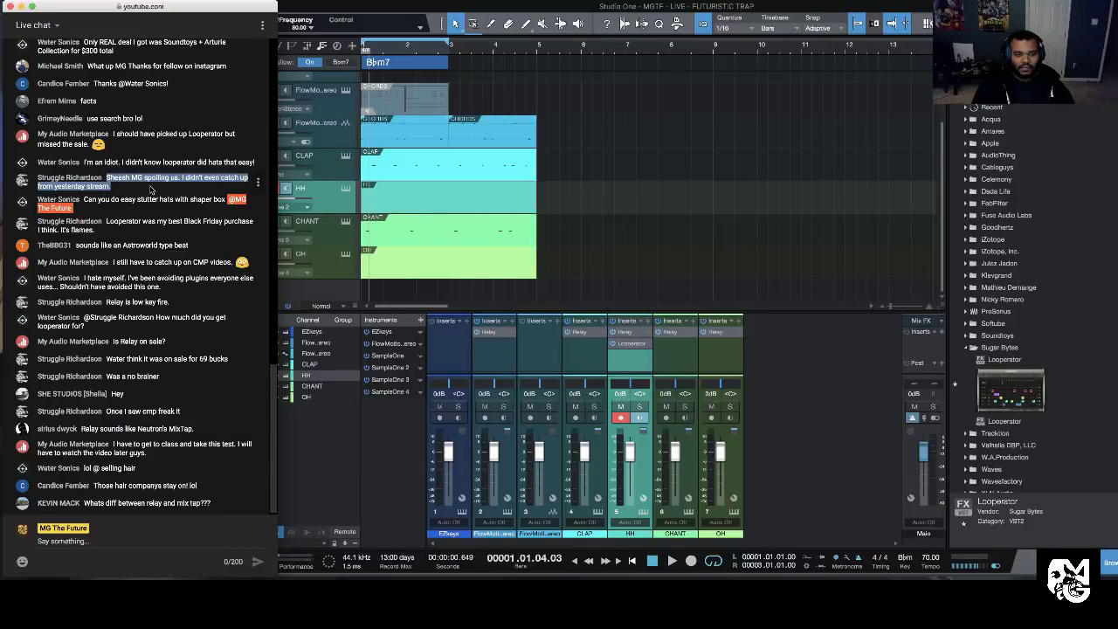
click(151, 190)
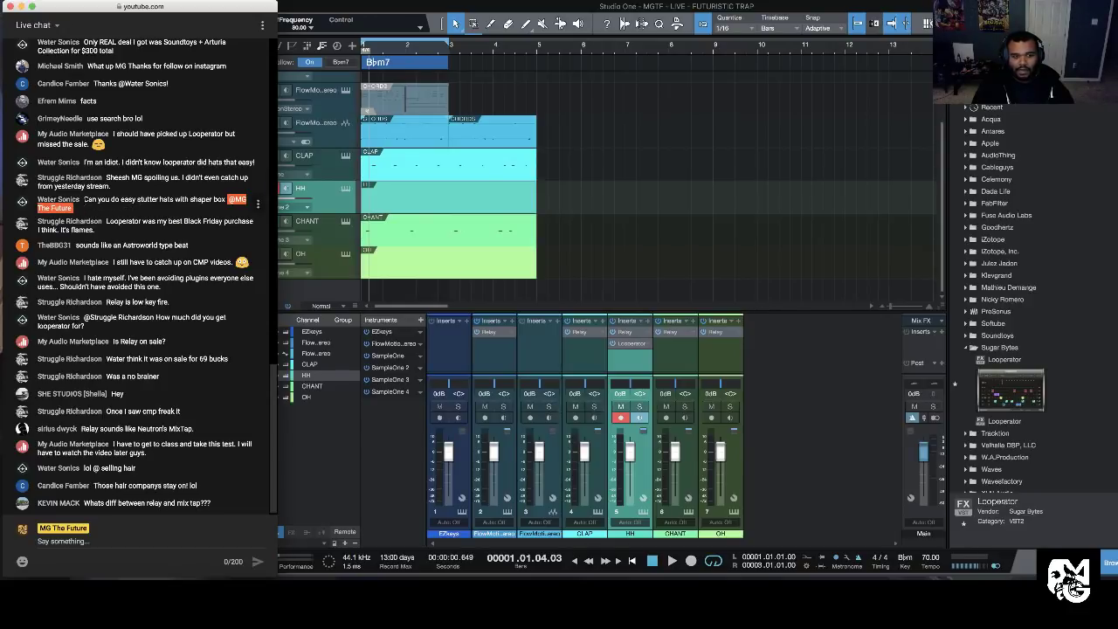
drag(85, 201, 194, 201)
click(202, 201)
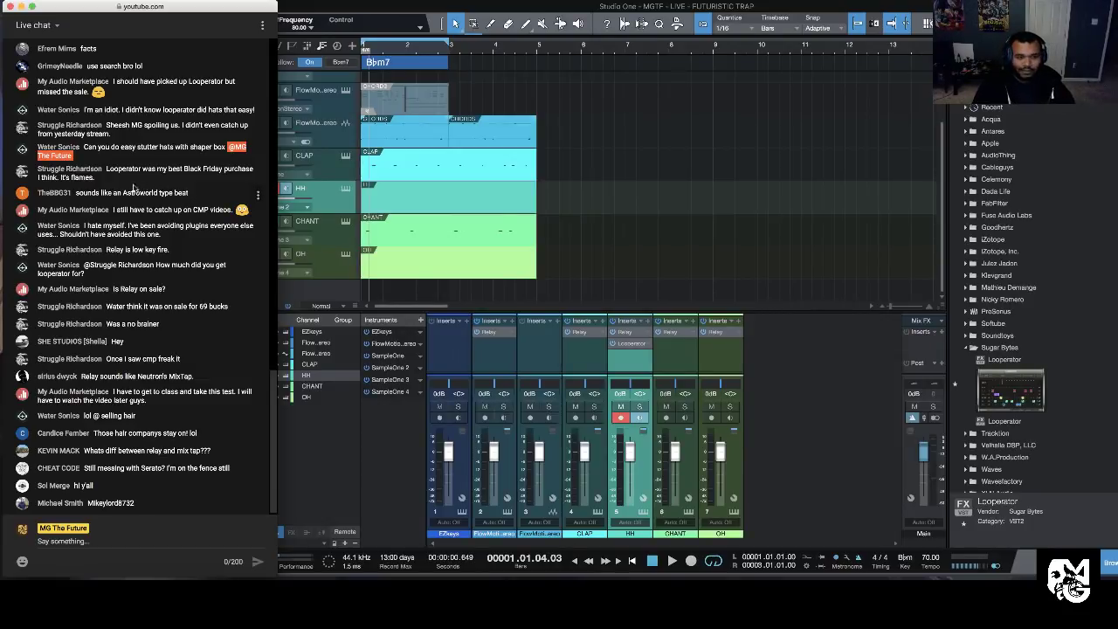
Step: Read the chat messages about Looperator as a Black Friday purchase, catching up on CMP videos, avoiding plugins and Relay
drag(106, 170, 139, 169)
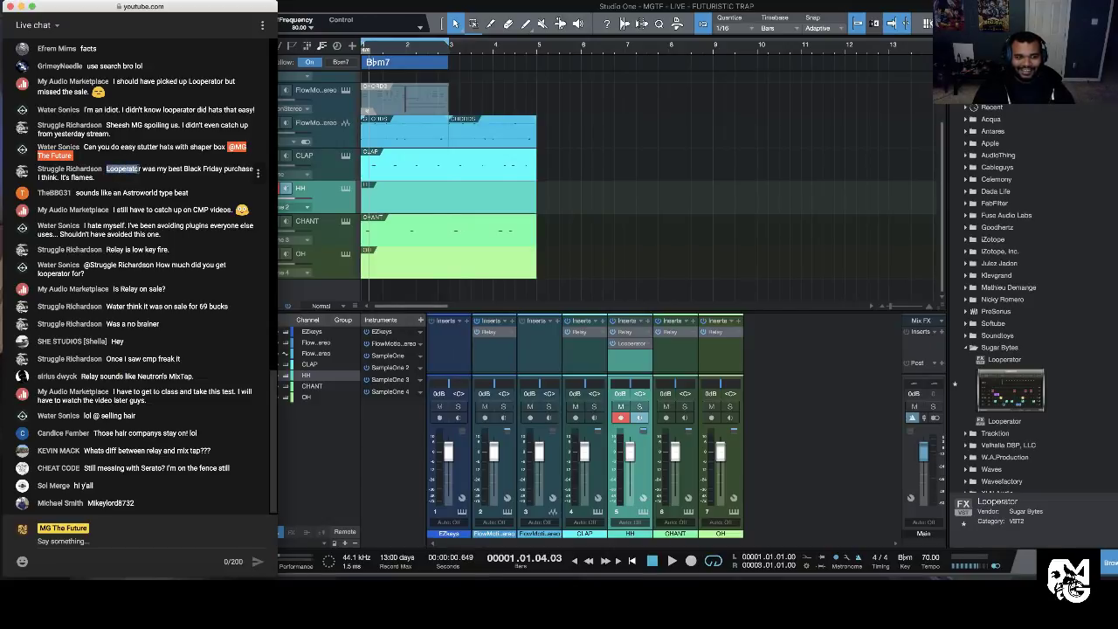
click(119, 183)
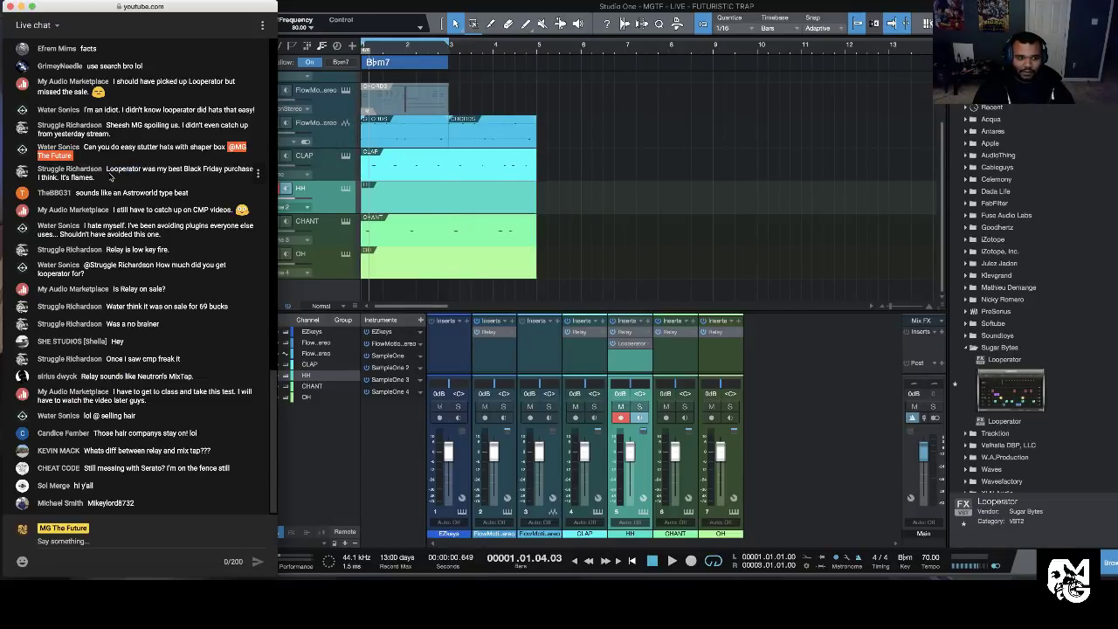
drag(136, 180, 177, 179)
drag(114, 210, 226, 210)
click(211, 236)
mouse_move(176, 220)
mouse_down()
mouse_move(165, 207)
mouse_move(73, 216)
mouse_move(168, 232)
mouse_up()
click(135, 217)
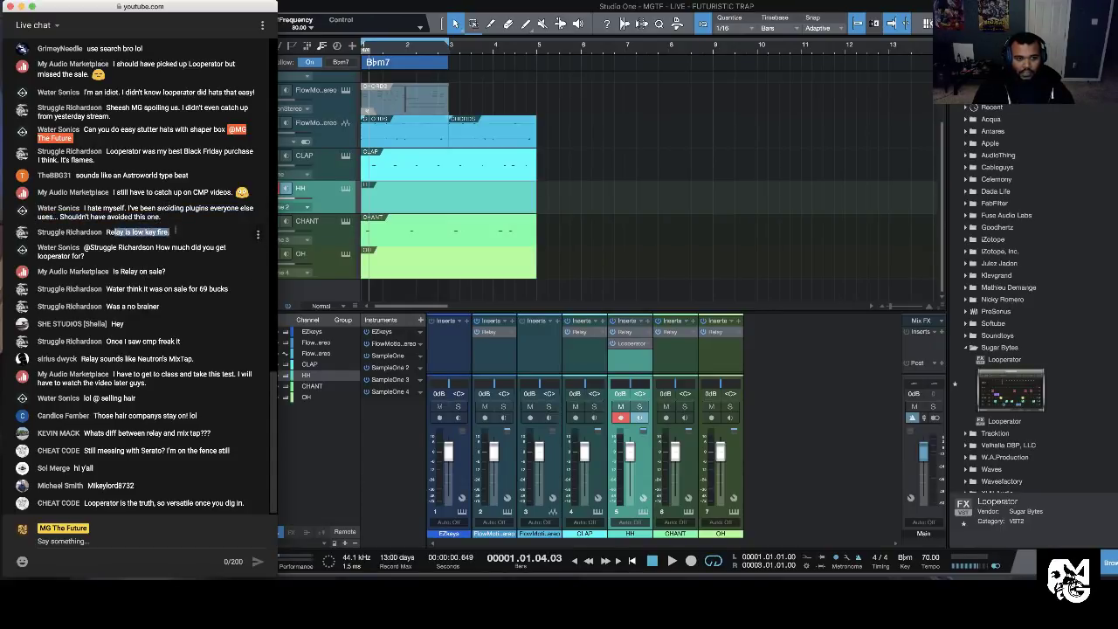
click(184, 256)
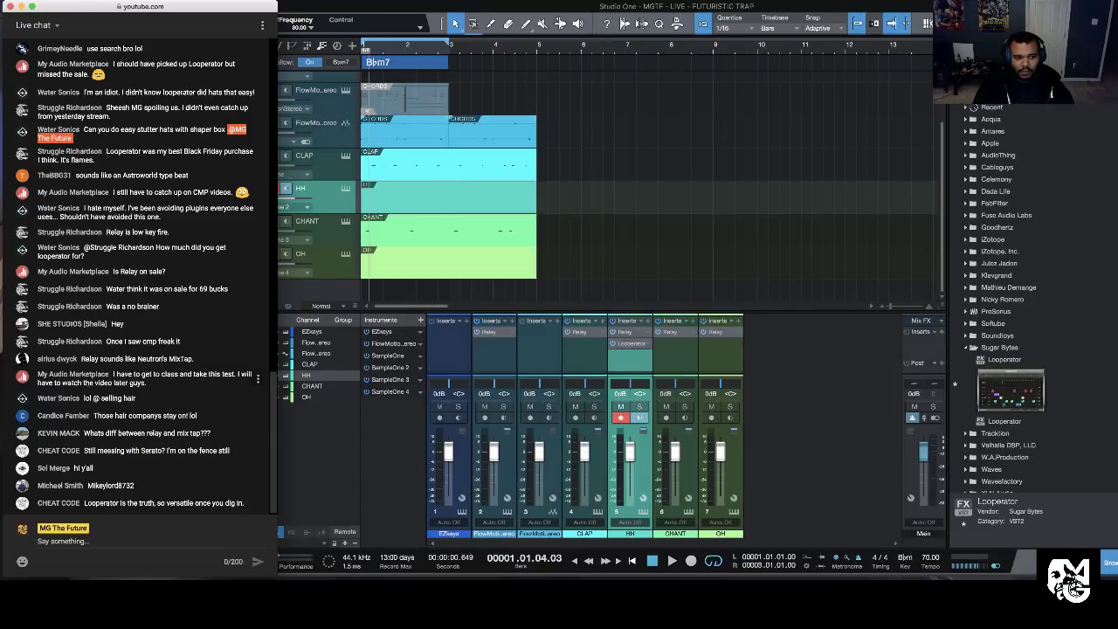
Step: Read the chat messages about leaving for class, the hair companies and the difference between Relay and Mix Tap
triple_click(144, 382)
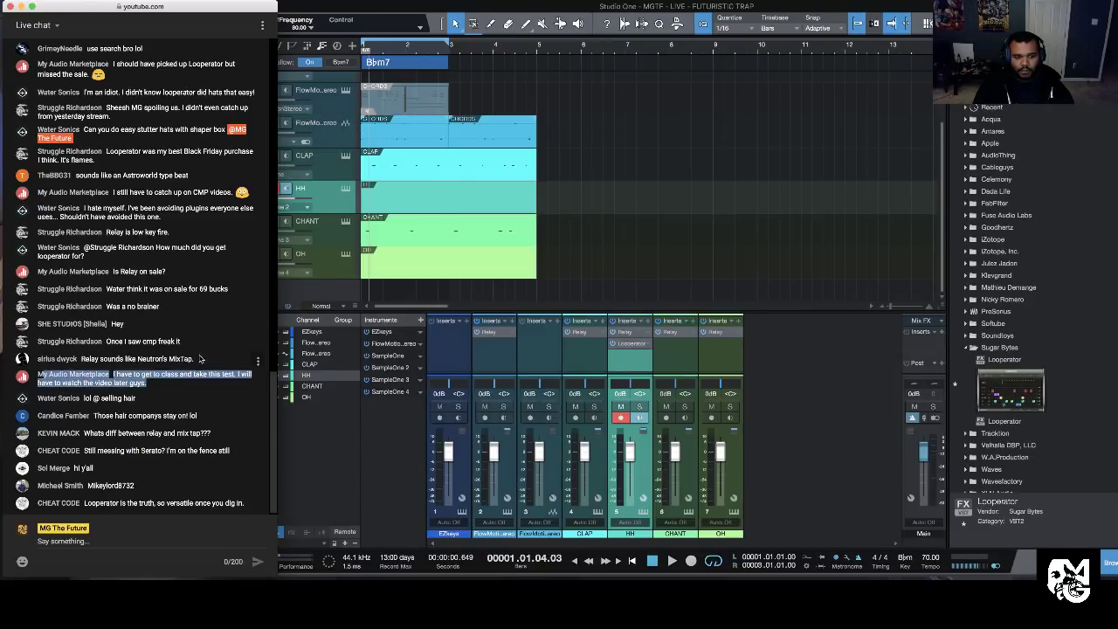
click(137, 404)
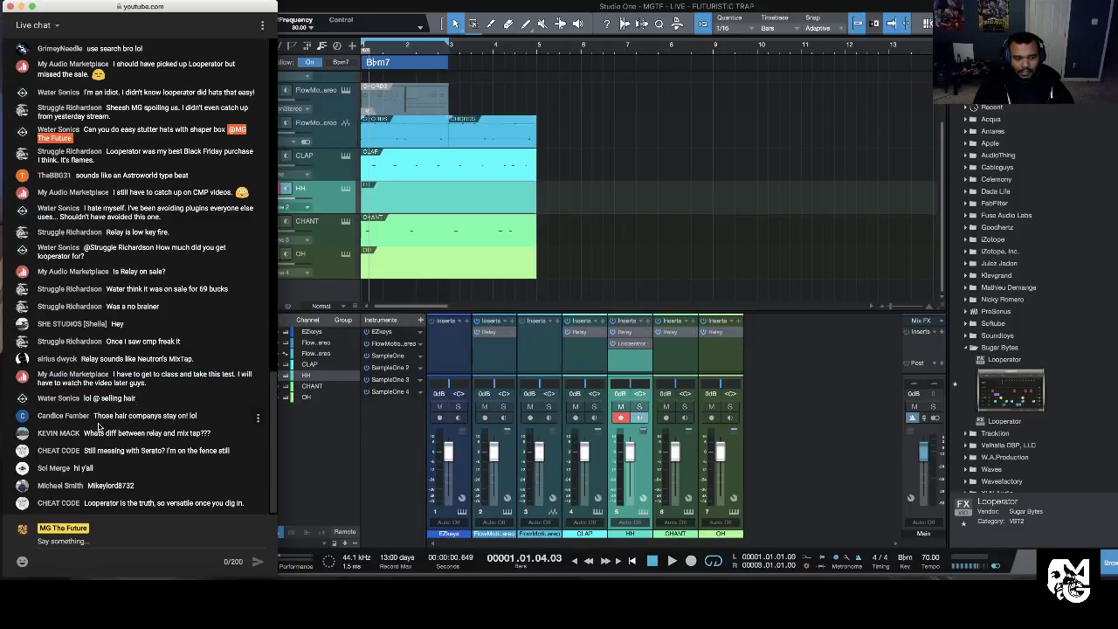
drag(99, 416, 149, 434)
click(212, 425)
click(181, 442)
click(213, 435)
click(142, 444)
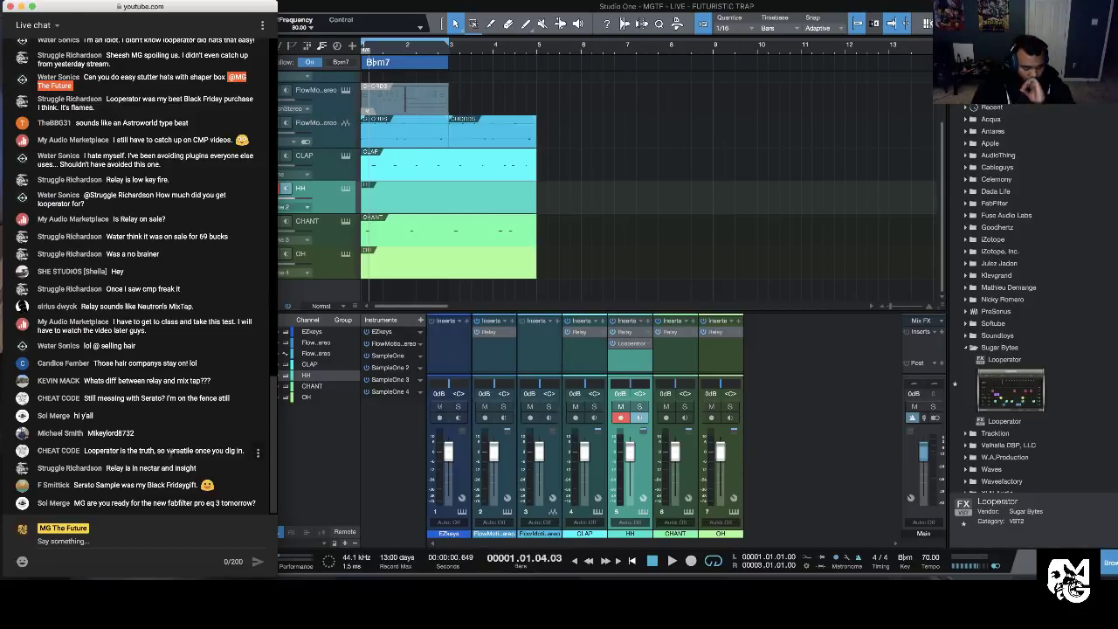
Step: Read the chat messages about Looperator's versatility, Relay's availability in Nectar and Insight, and the new FabFilter Pro EQ 3
drag(135, 415, 245, 434)
click(179, 434)
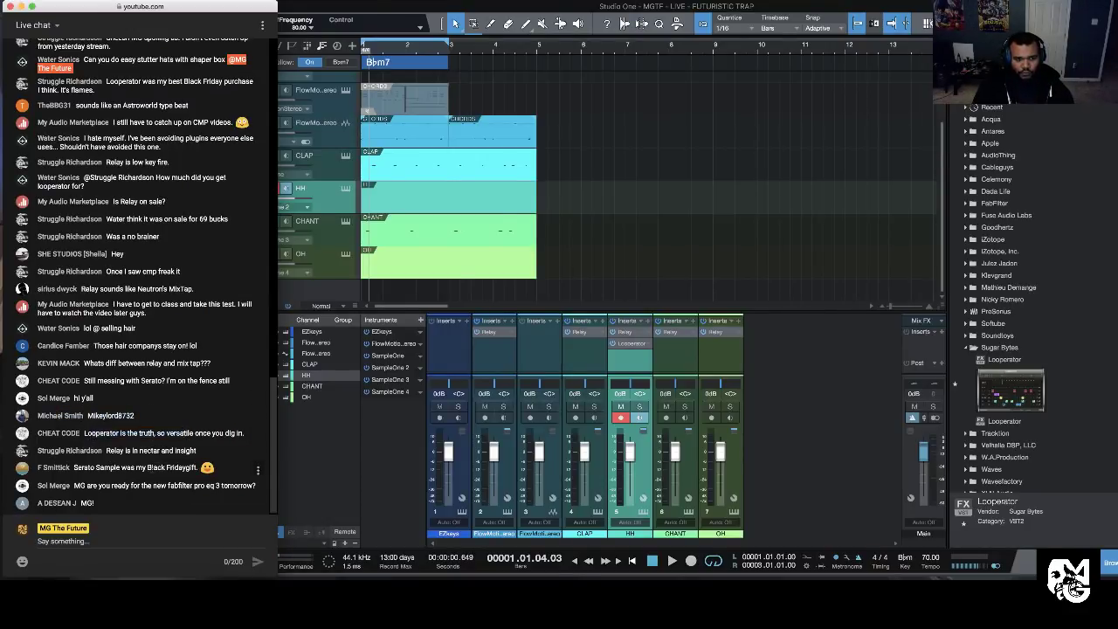
mouse_move(112, 452)
mouse_down()
mouse_move(192, 451)
mouse_move(107, 451)
mouse_up()
click(153, 460)
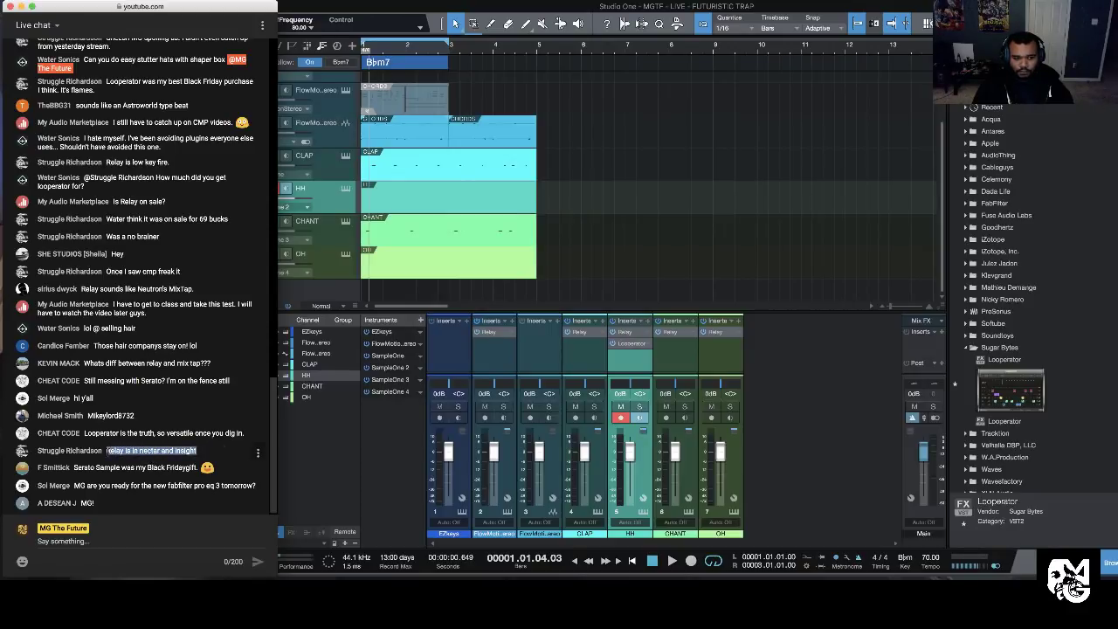
double_click(118, 450)
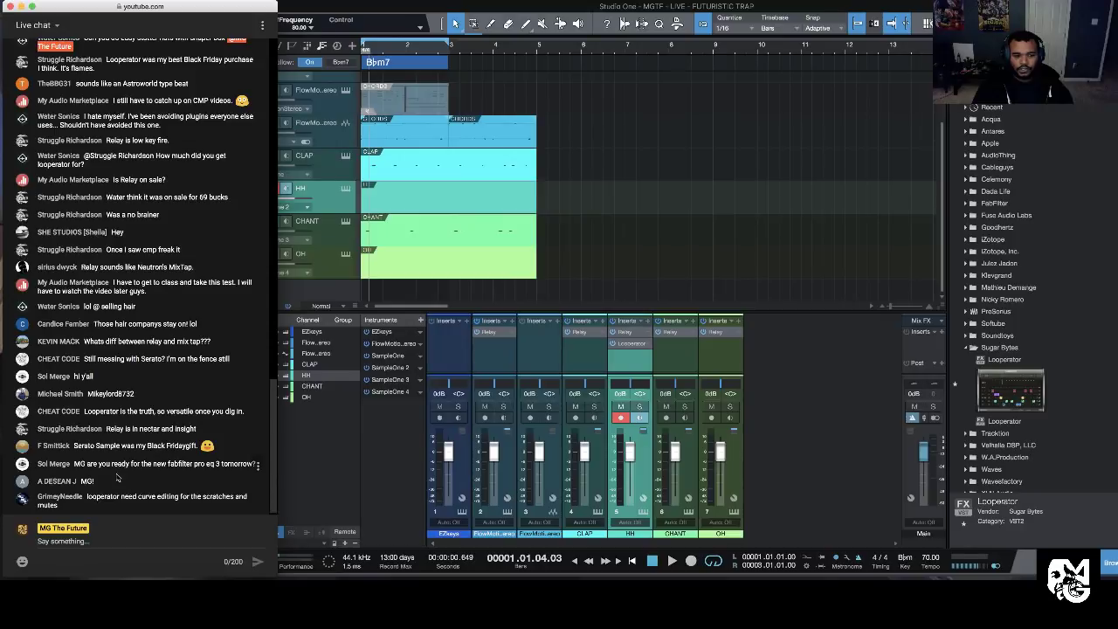
drag(94, 465, 255, 465)
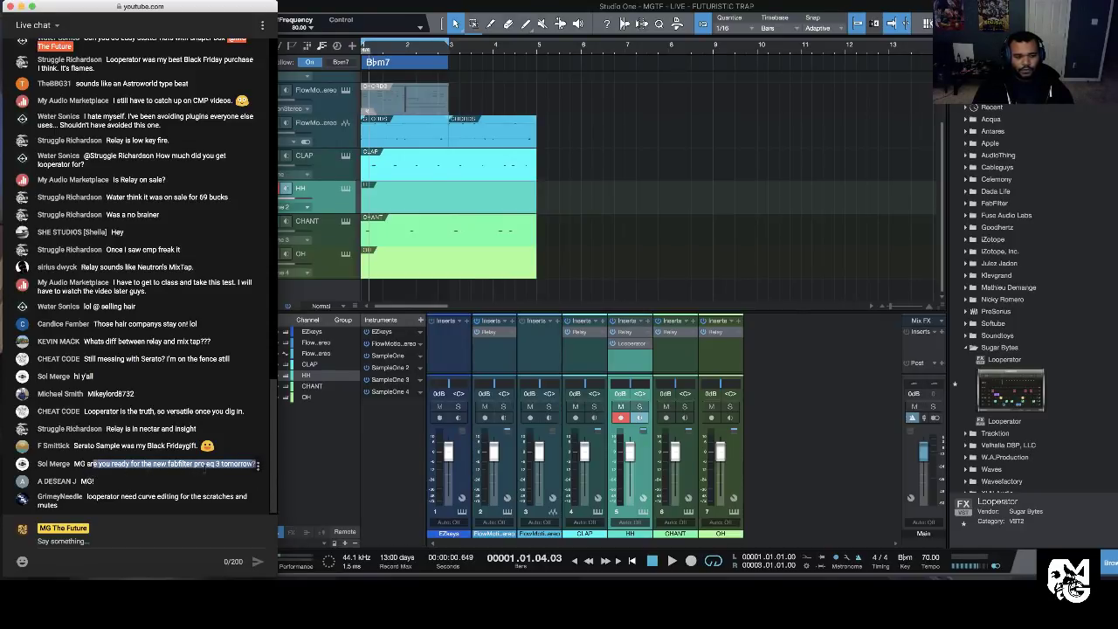
click(209, 465)
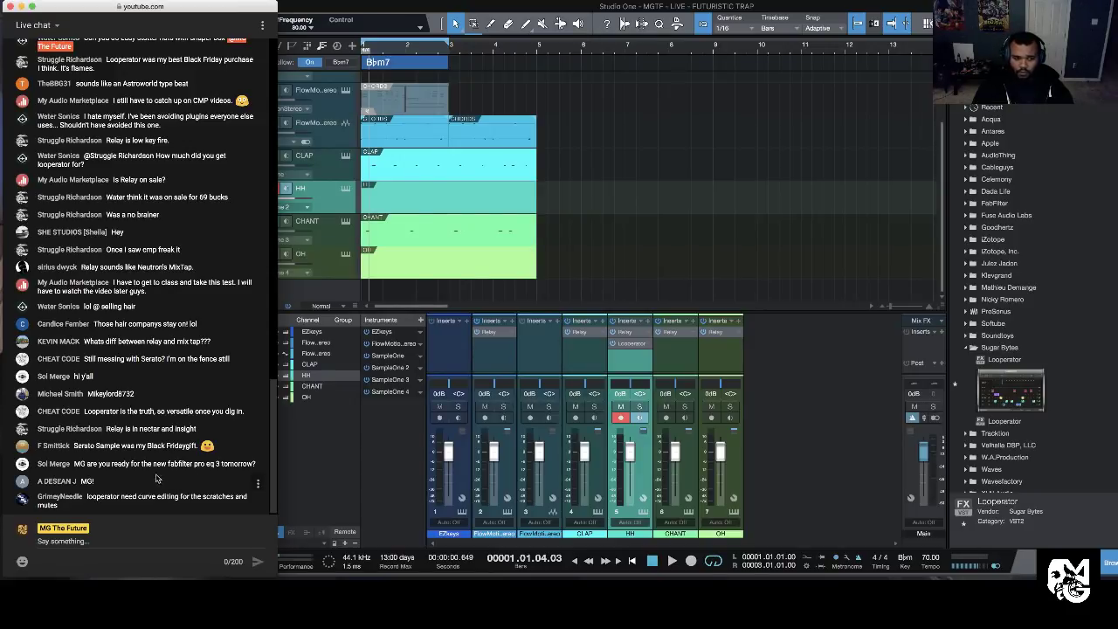
drag(217, 464, 257, 463)
click(192, 463)
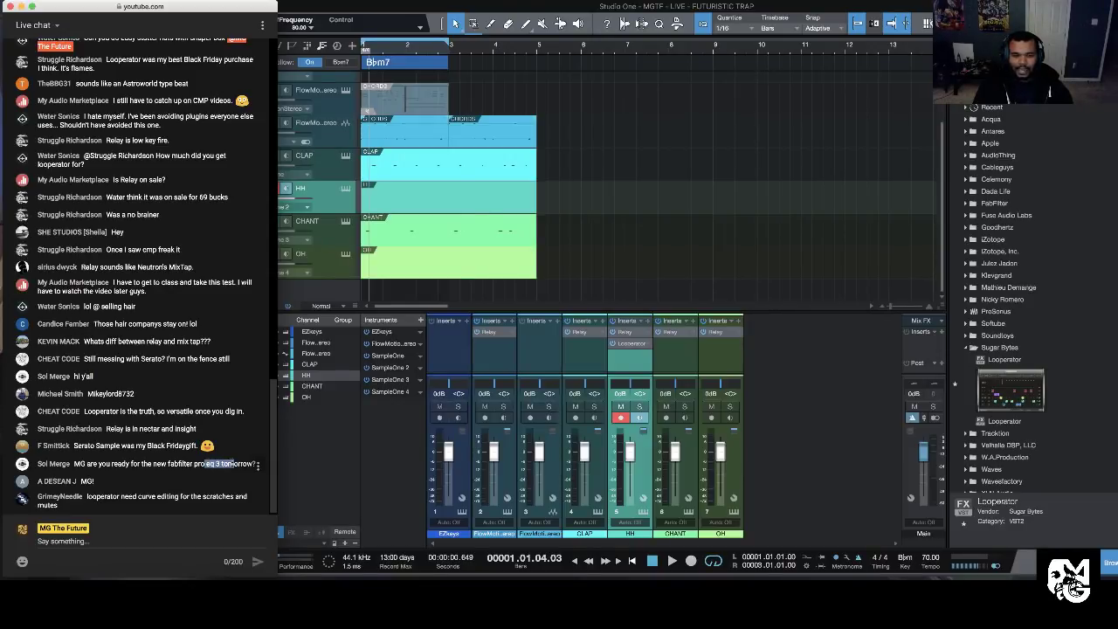
drag(196, 463, 219, 464)
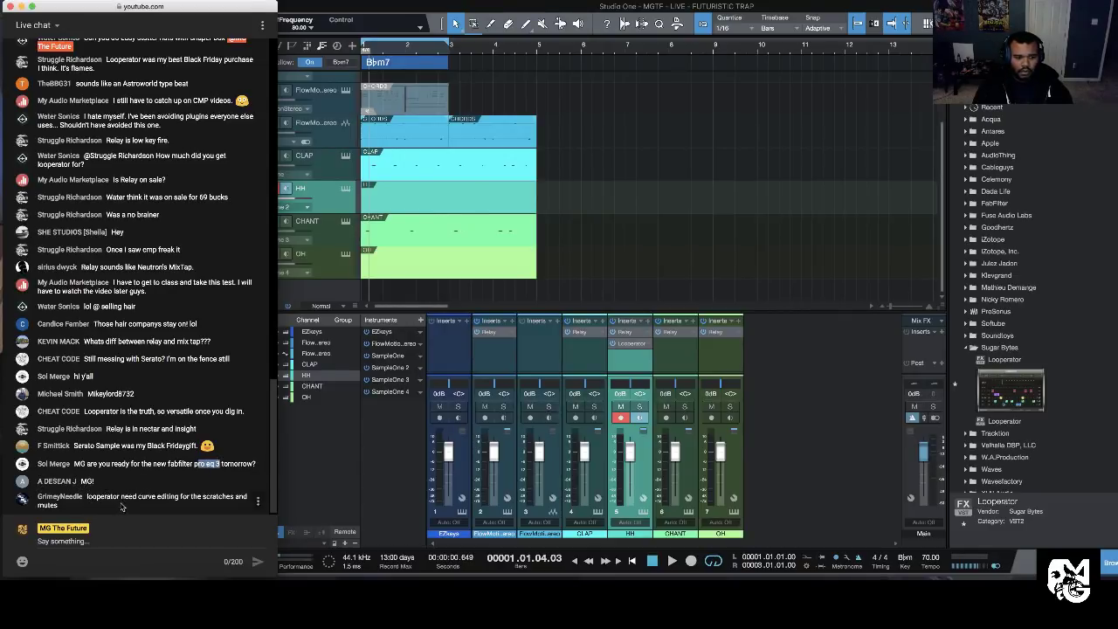
Step: Switch back to Studio One and play the beat from the start
click(690, 292)
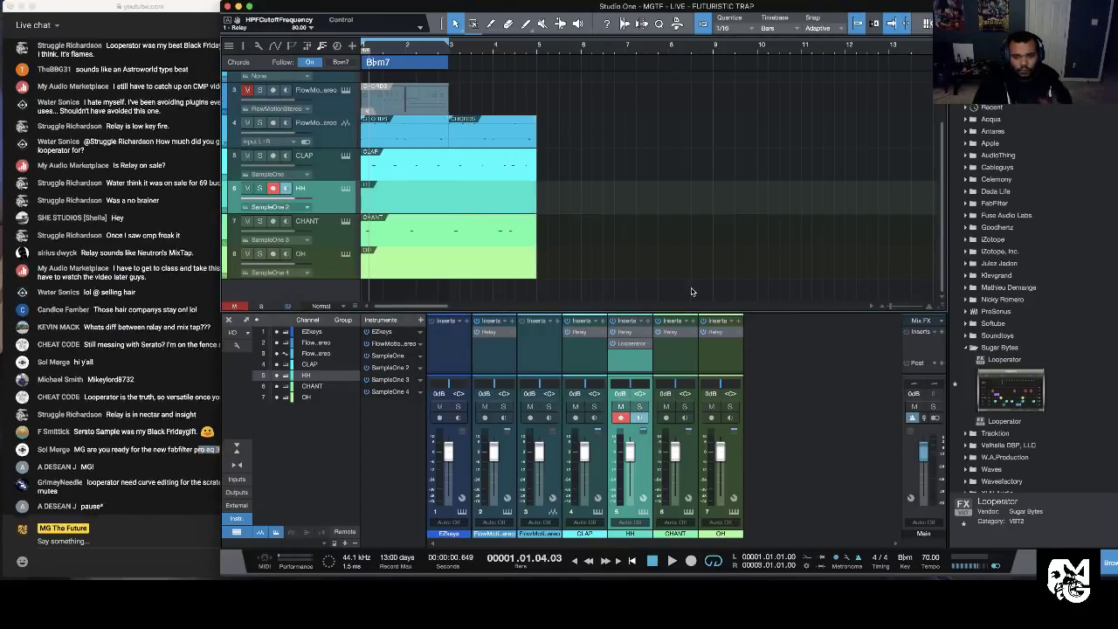
click(632, 562)
click(671, 560)
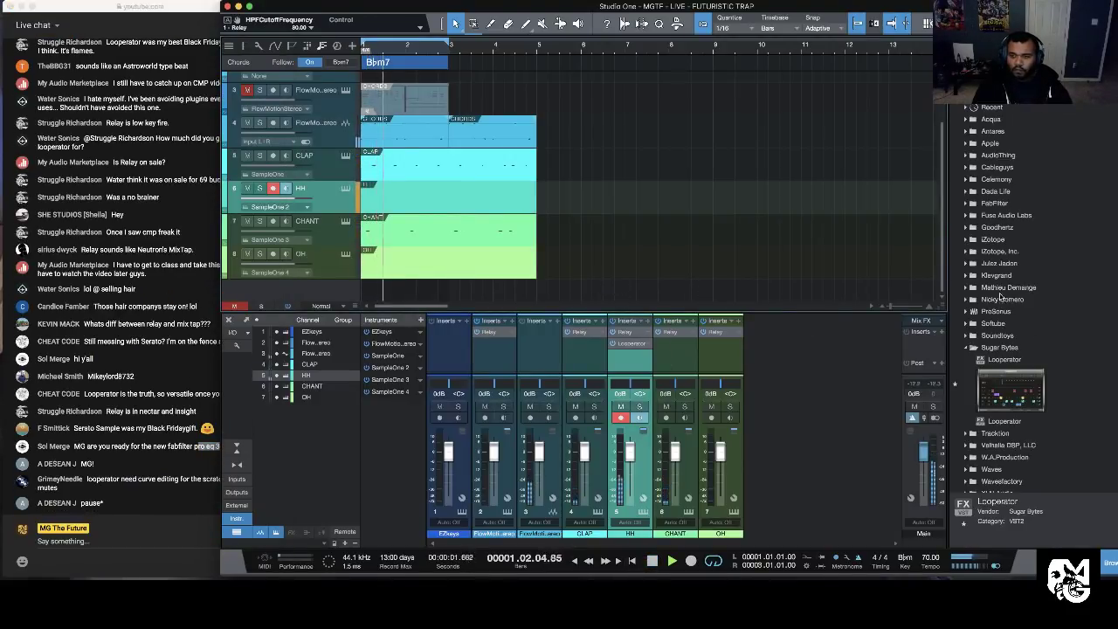
Step: Collapse the Sugar Bytes effects folder and switch the browser to the sample files of the Zaytoven Official Kit
click(966, 348)
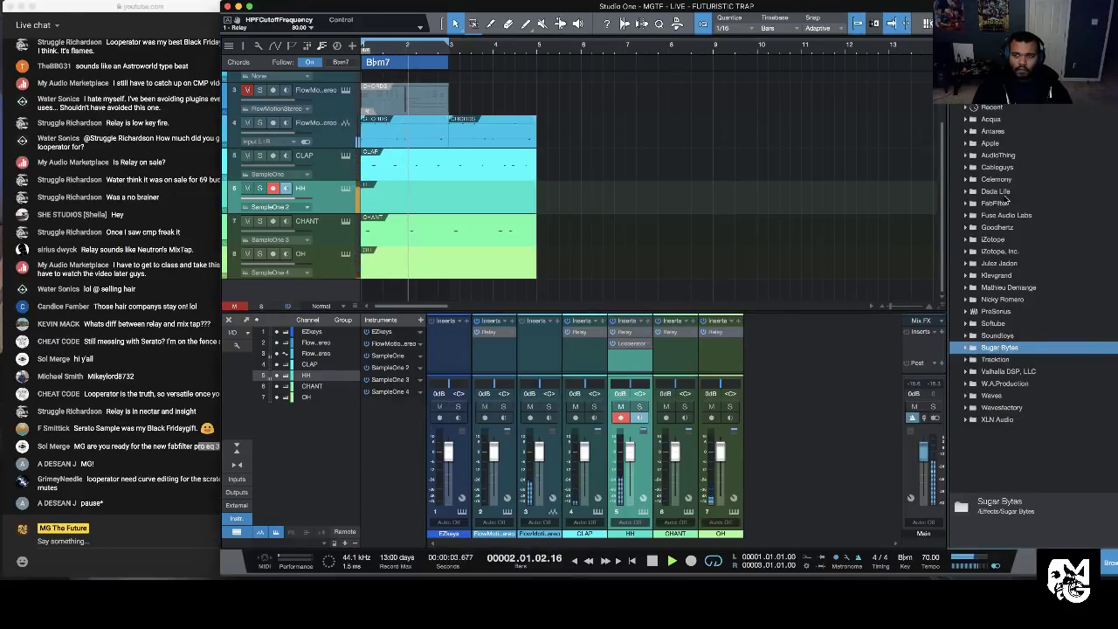
click(1079, 25)
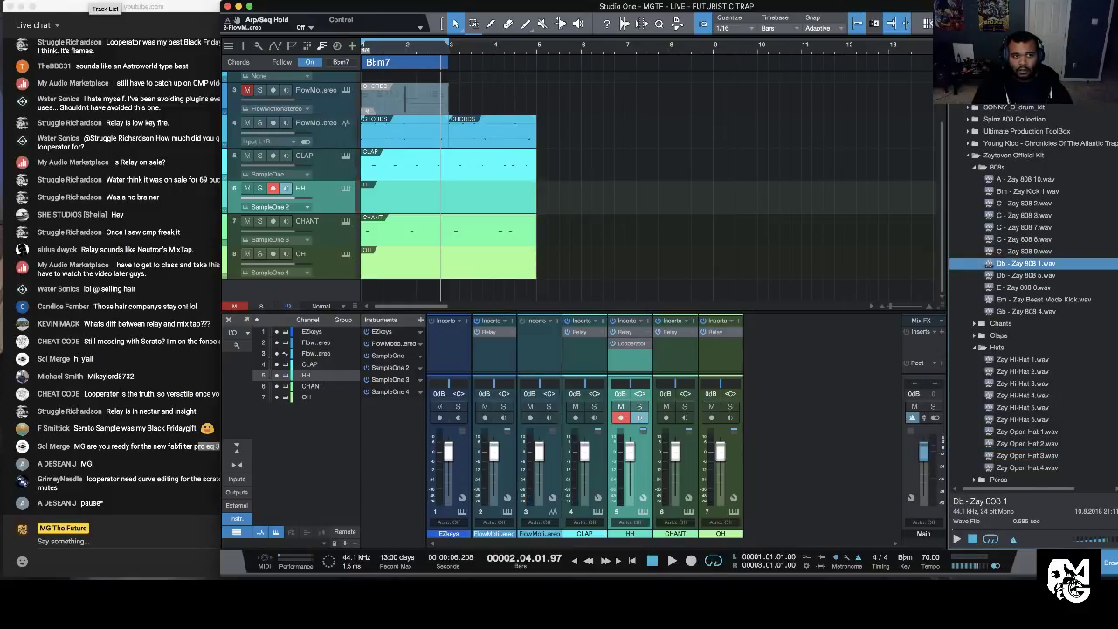
click(92, 2)
click(101, 103)
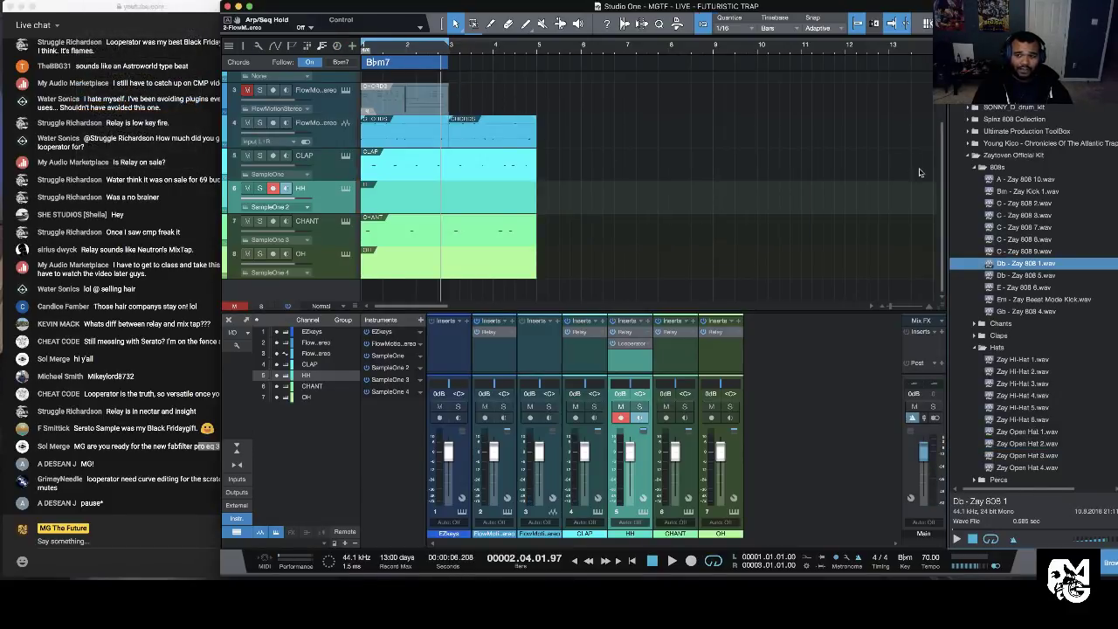
Step: Audition several Zaytoven 808 samples, including Zay 808 2, Zay 808 1, Zay 808 5 and Zay 808 7
click(1032, 204)
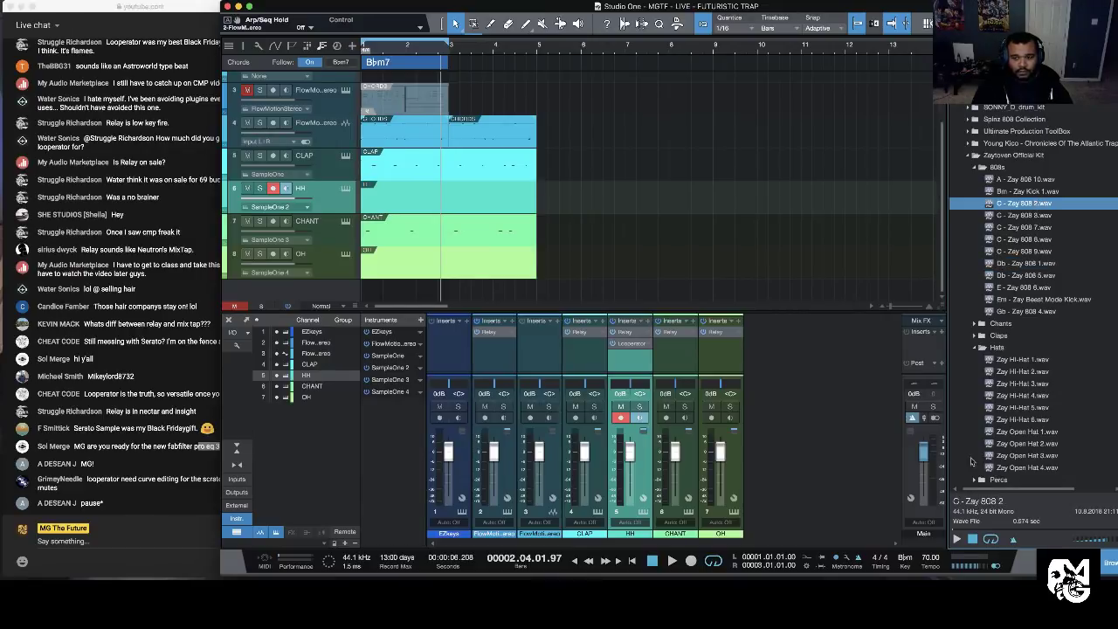
click(1044, 264)
click(1047, 275)
click(1040, 239)
click(1041, 227)
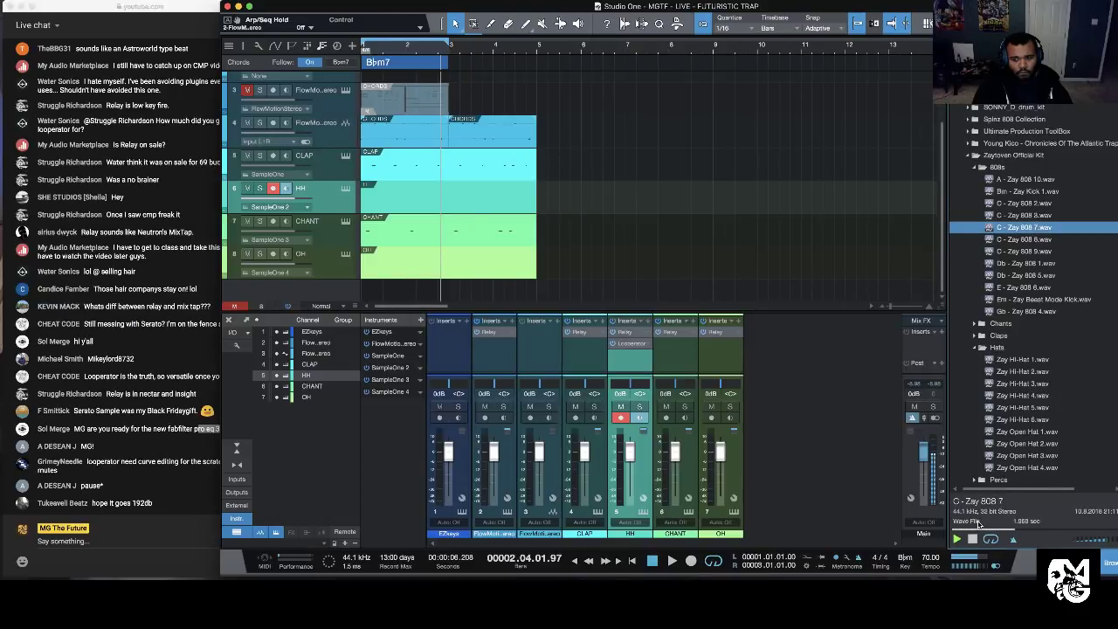
Step: Load C - Zay 808 7.wav into a new SampleOne and copy the OH channel's Relay insert to the new 808 channel
right_click(1039, 229)
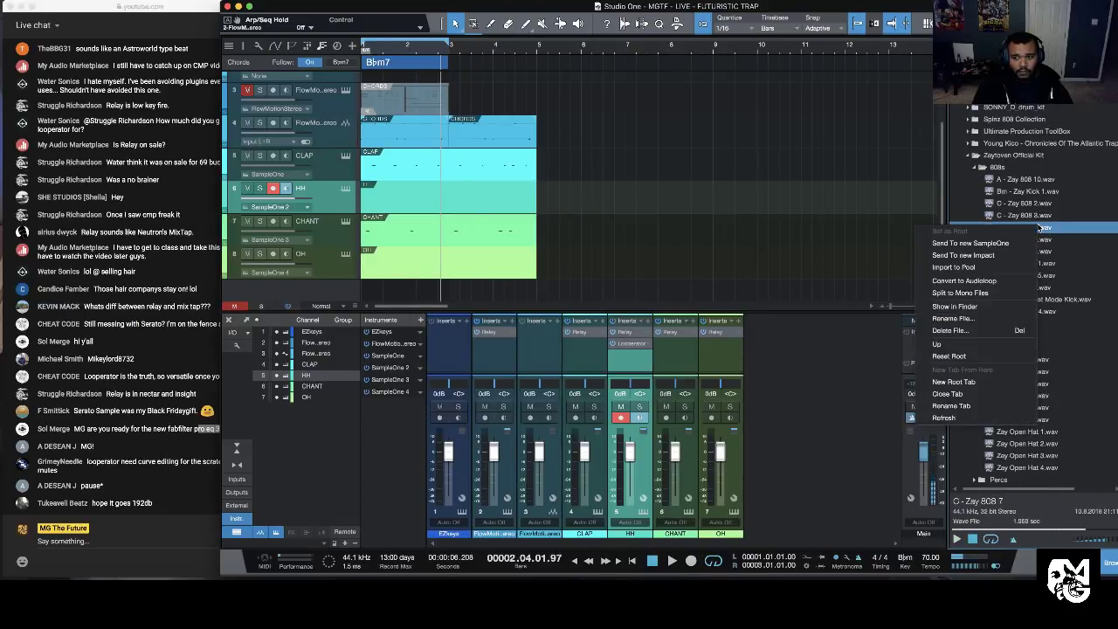
click(985, 243)
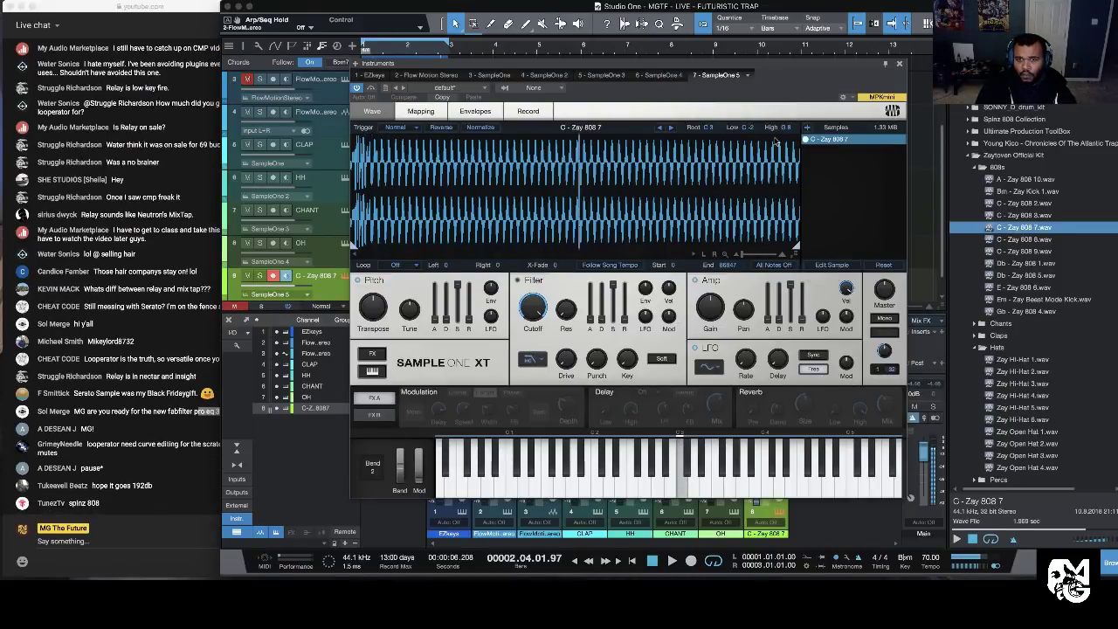
click(900, 66)
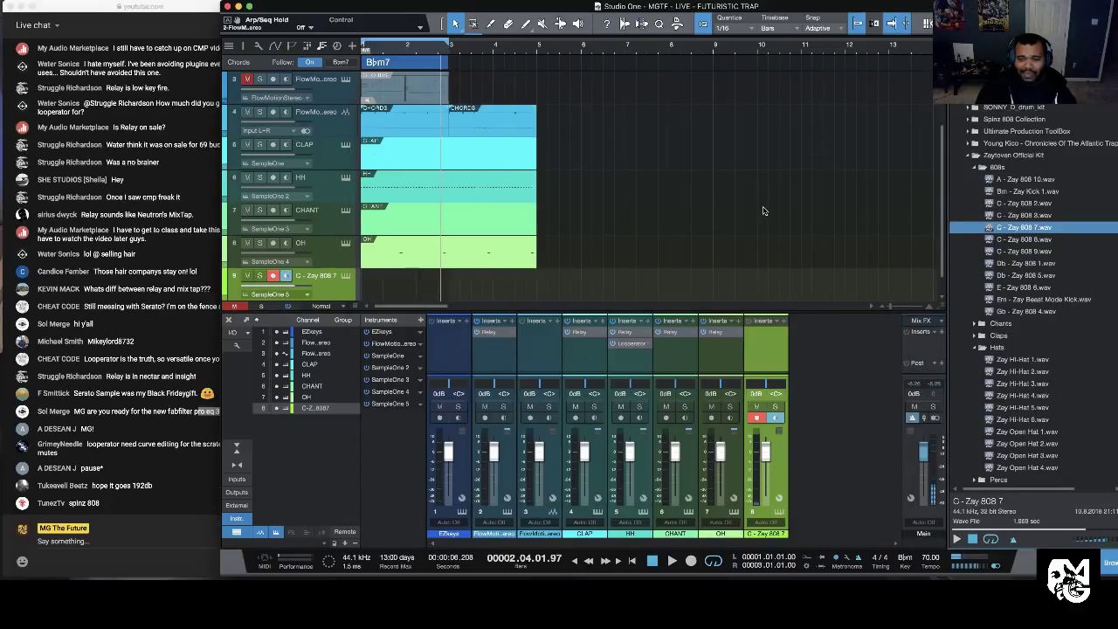
scroll(763, 210, down, 1)
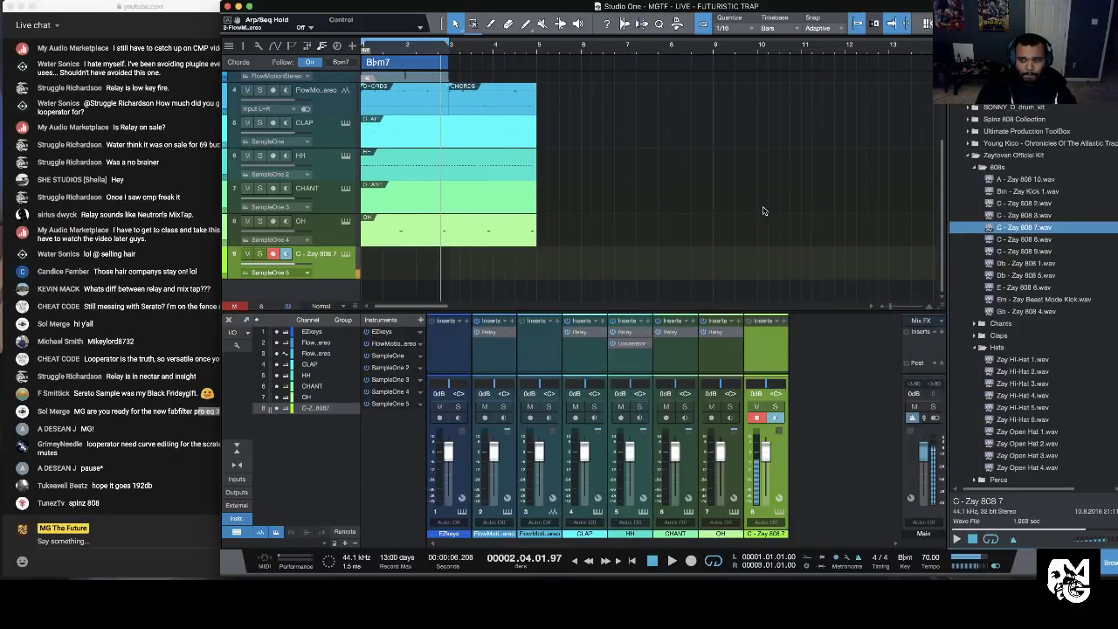
drag(715, 334, 772, 334)
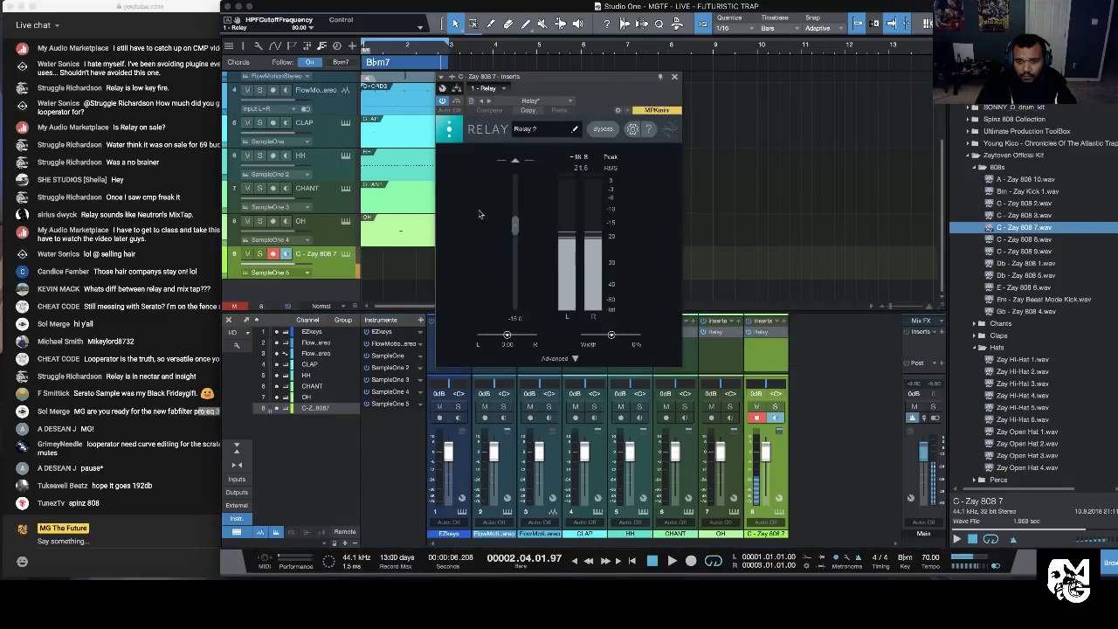
click(673, 76)
Step: Record an 808 pattern over the first two bars and duplicate the part to fill bars 3 and 4
click(631, 561)
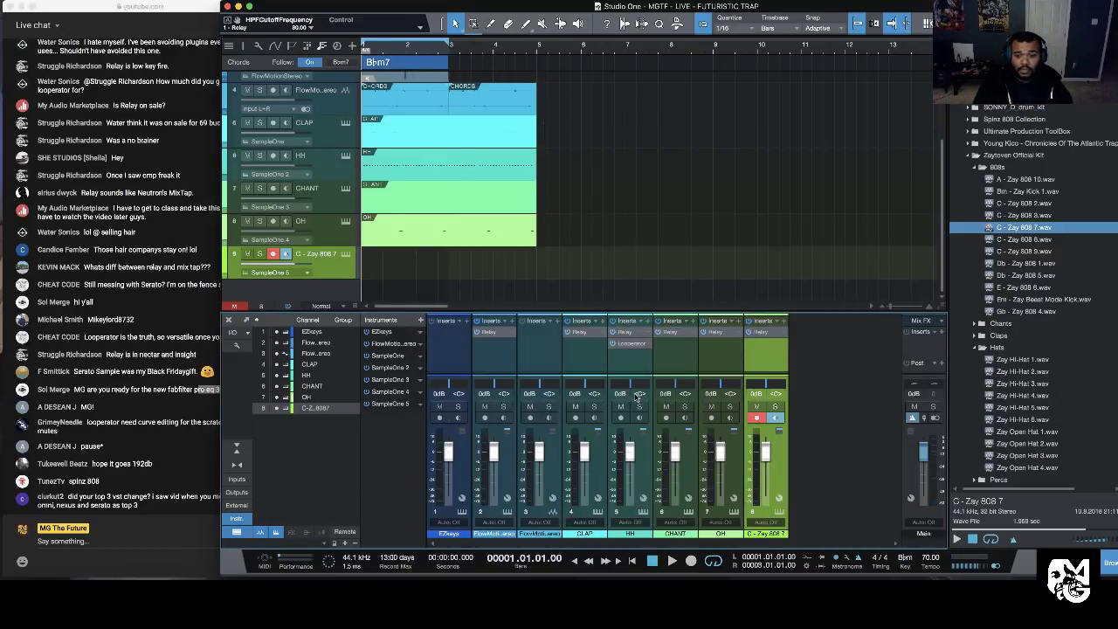
click(690, 561)
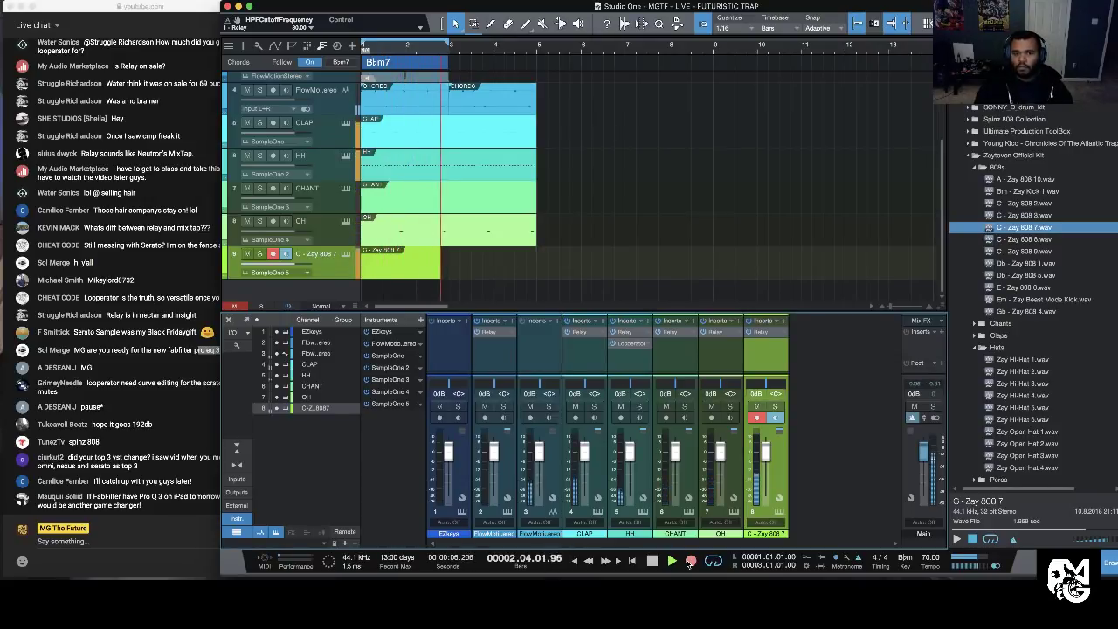
click(690, 560)
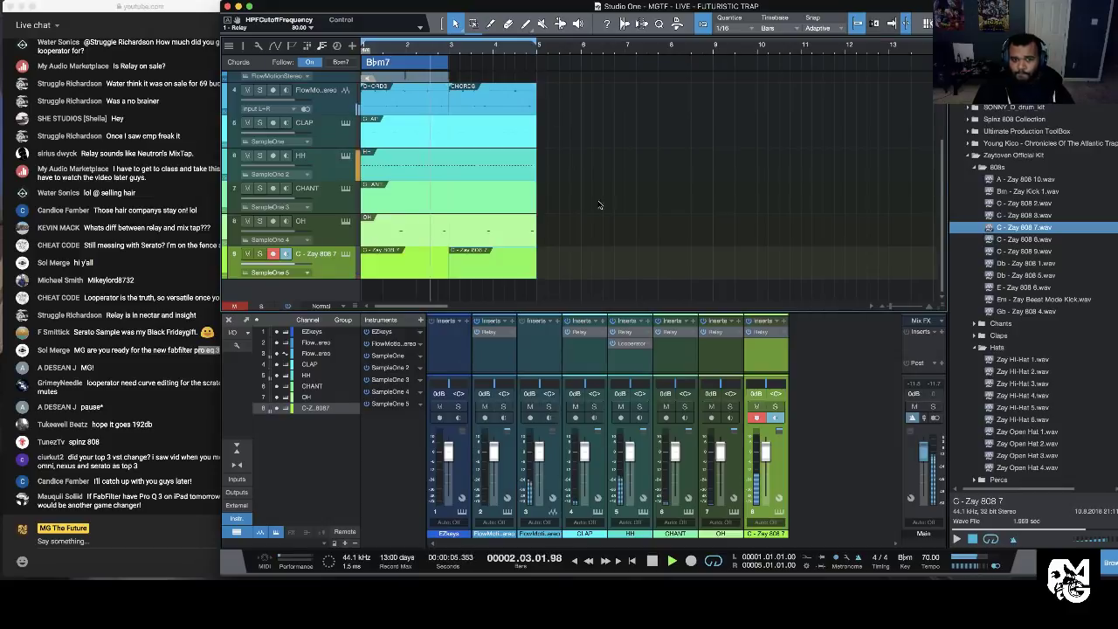
key(space)
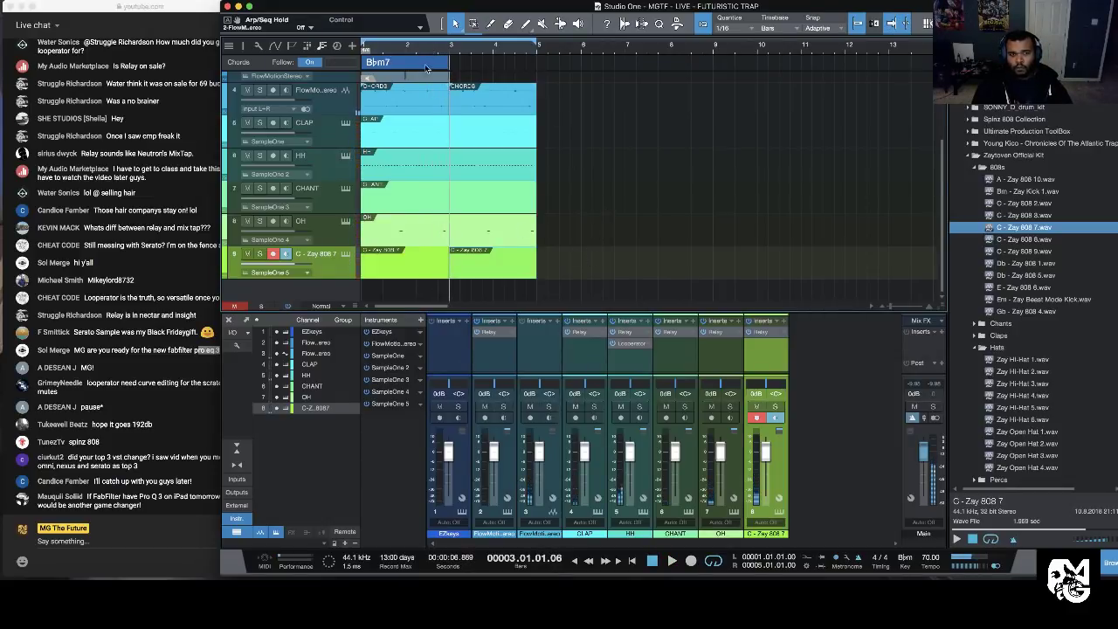
Step: Duplicate the Bbm7 chord on the chord track so it also covers bars 3 and 4
click(425, 66)
key(d)
click(593, 273)
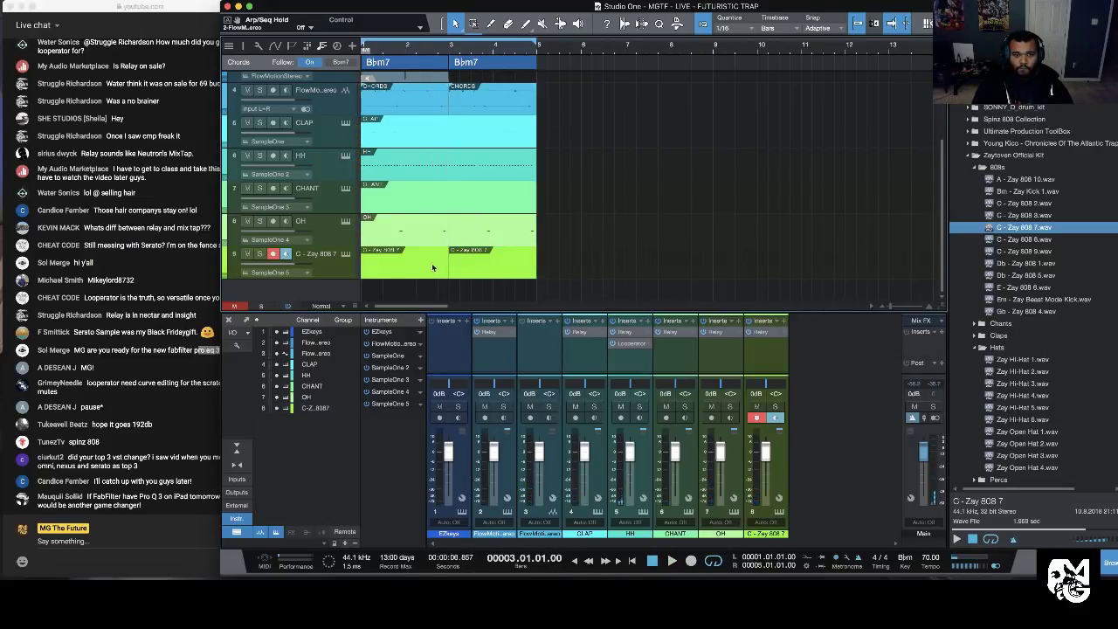
Step: Set the 808 track to follow chords in Bass mode and play the beat from the start
click(339, 273)
click(244, 48)
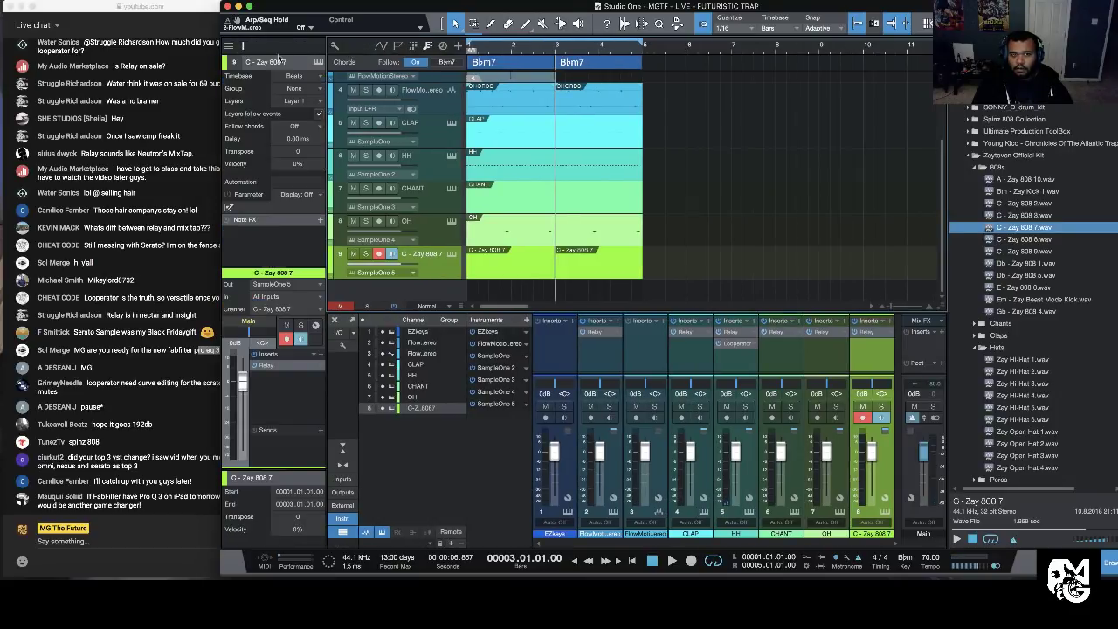
click(316, 127)
click(306, 178)
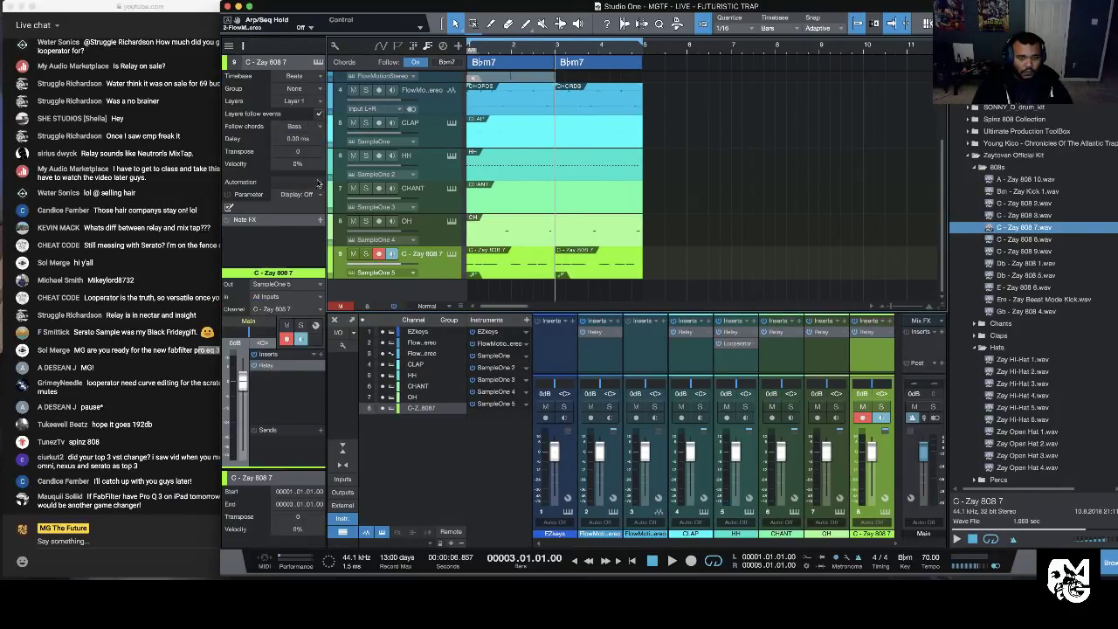
click(632, 561)
key(space)
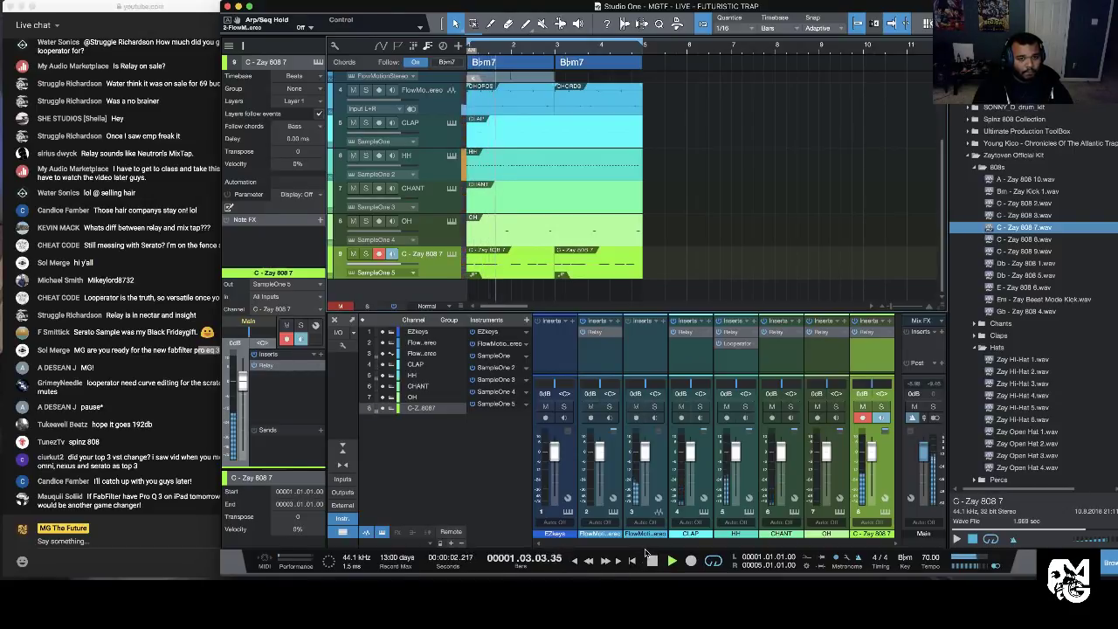
key(space)
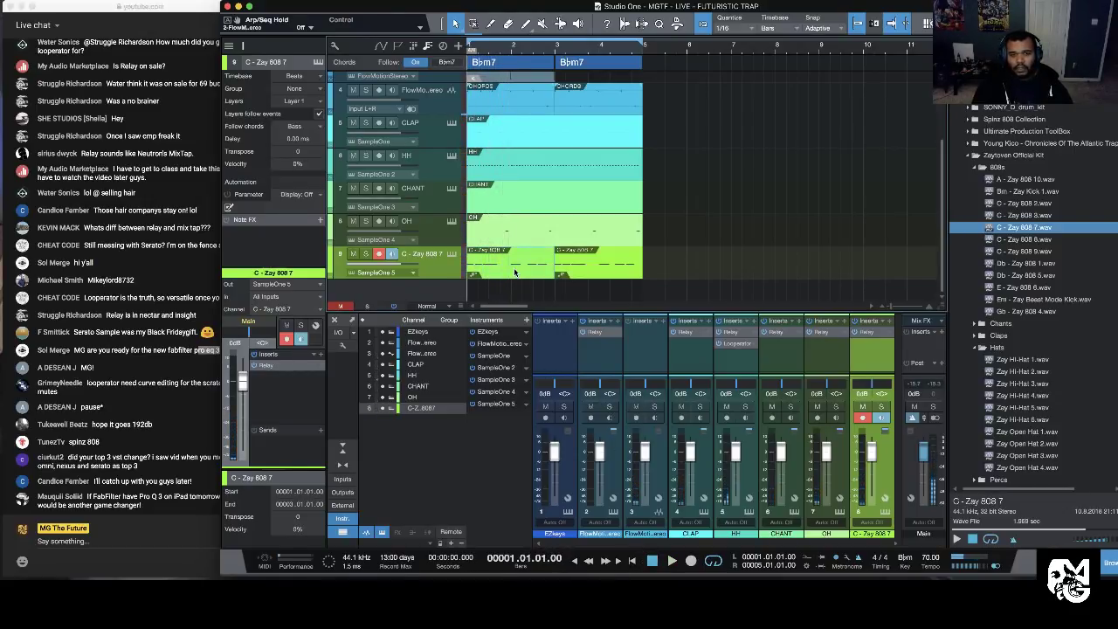
Step: Freeze the pitch of the first 808 part and replace the second part with a duplicate of it
right_click(516, 271)
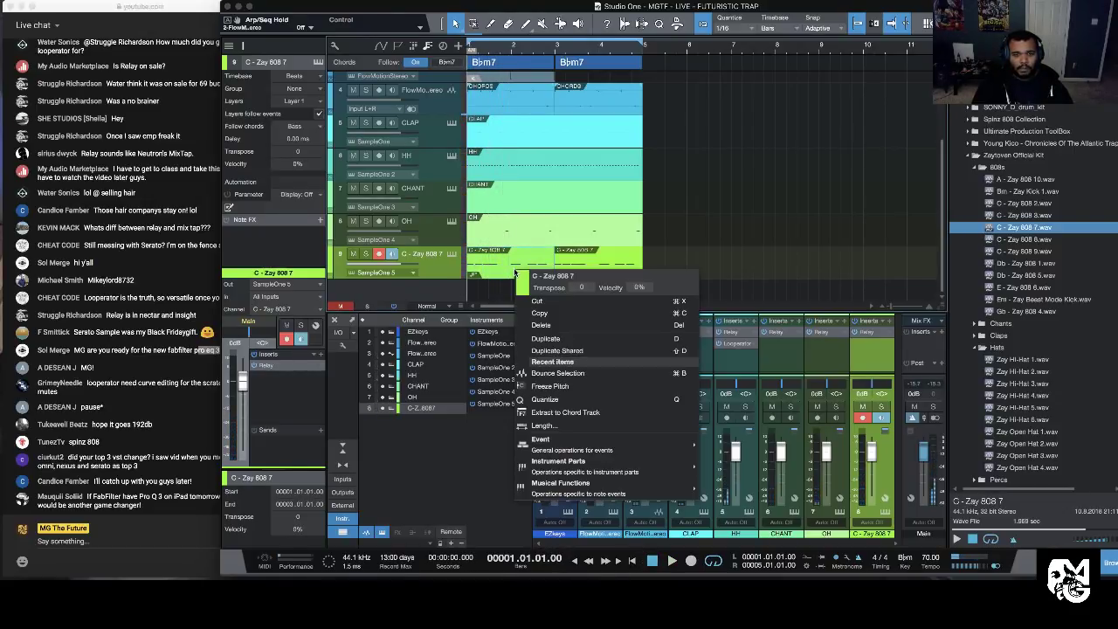
click(588, 386)
click(598, 266)
key(Delete)
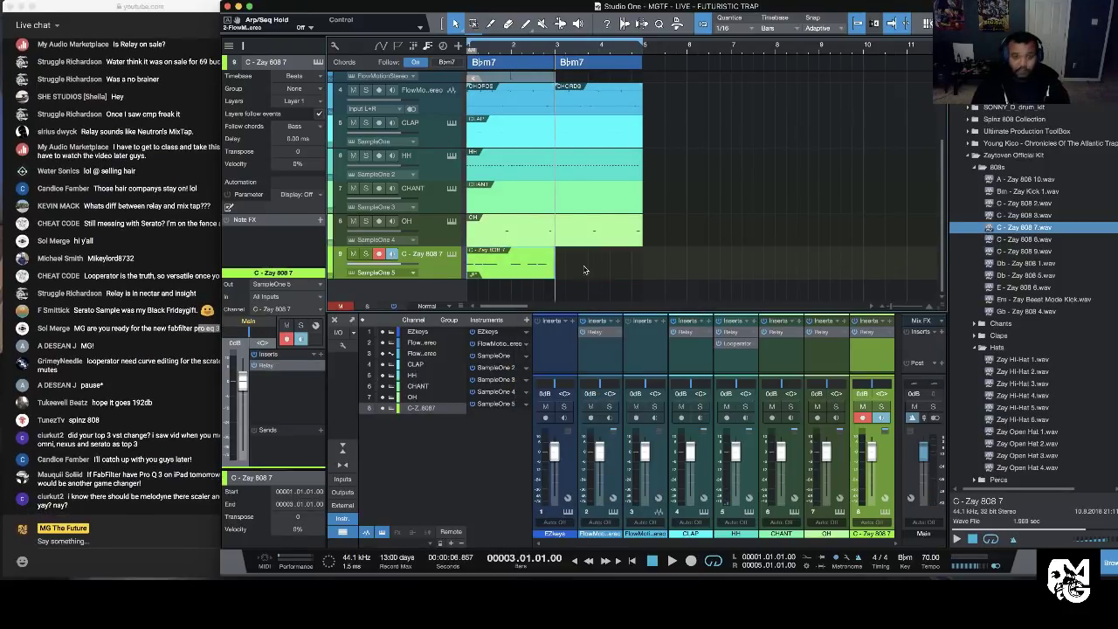
key(d)
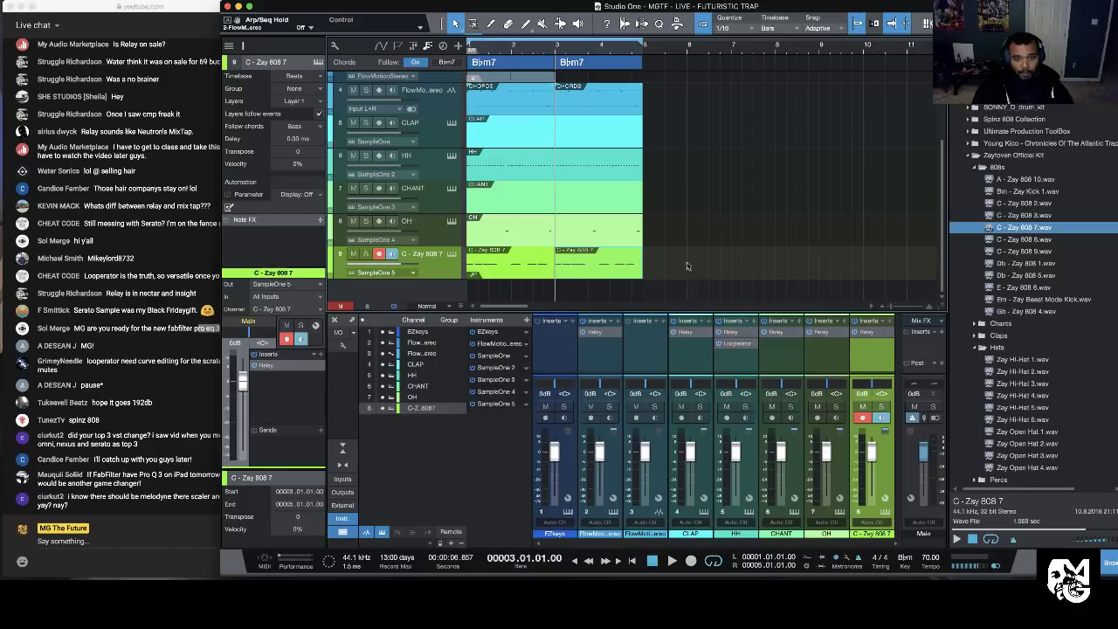
Step: Open the first 808 part for note editing, turn off chord following and enable the Bb Natural Minor scale
double_click(527, 273)
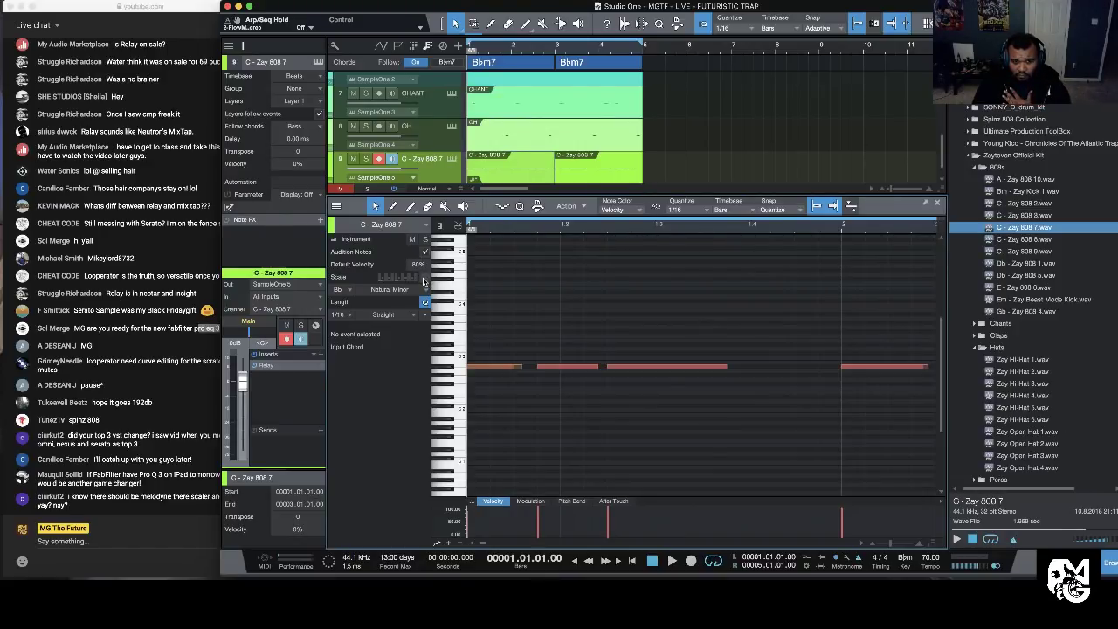
click(319, 128)
click(308, 139)
click(423, 278)
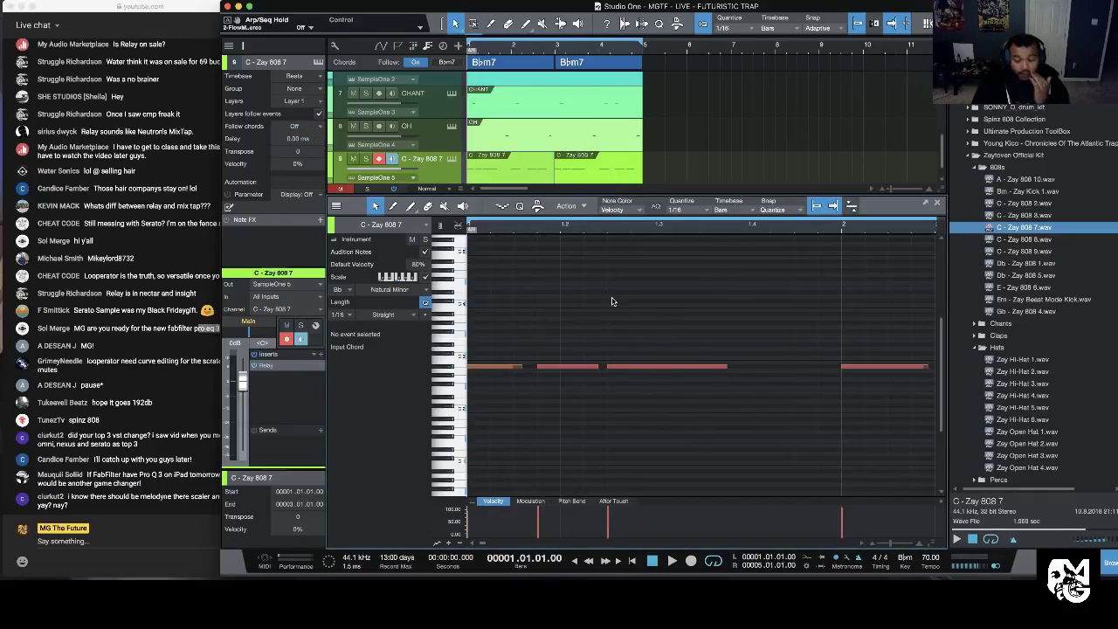
Step: Raise the 808 note at 1.2.3 to Gb 3 and play the pattern from the start
click(625, 368)
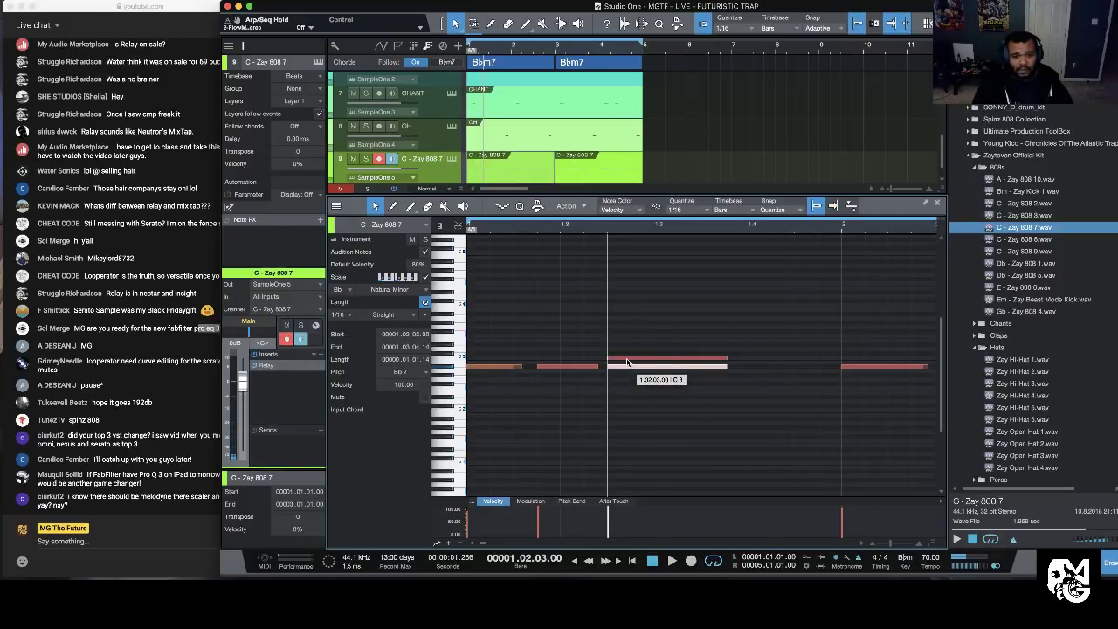
drag(627, 362, 631, 334)
click(633, 561)
key(space)
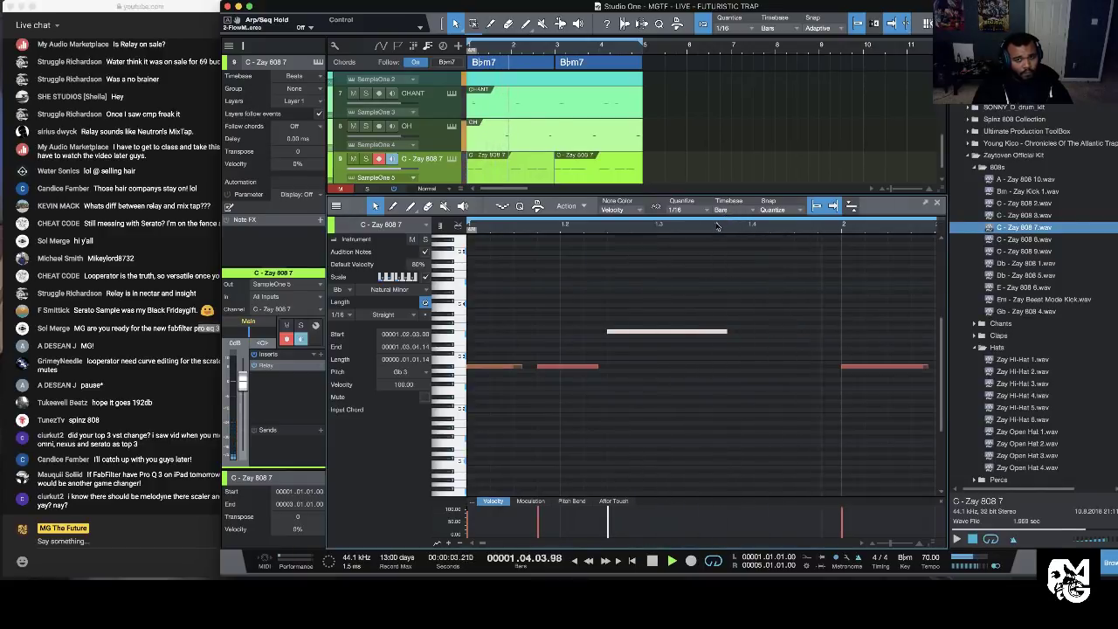
drag(710, 227, 702, 220)
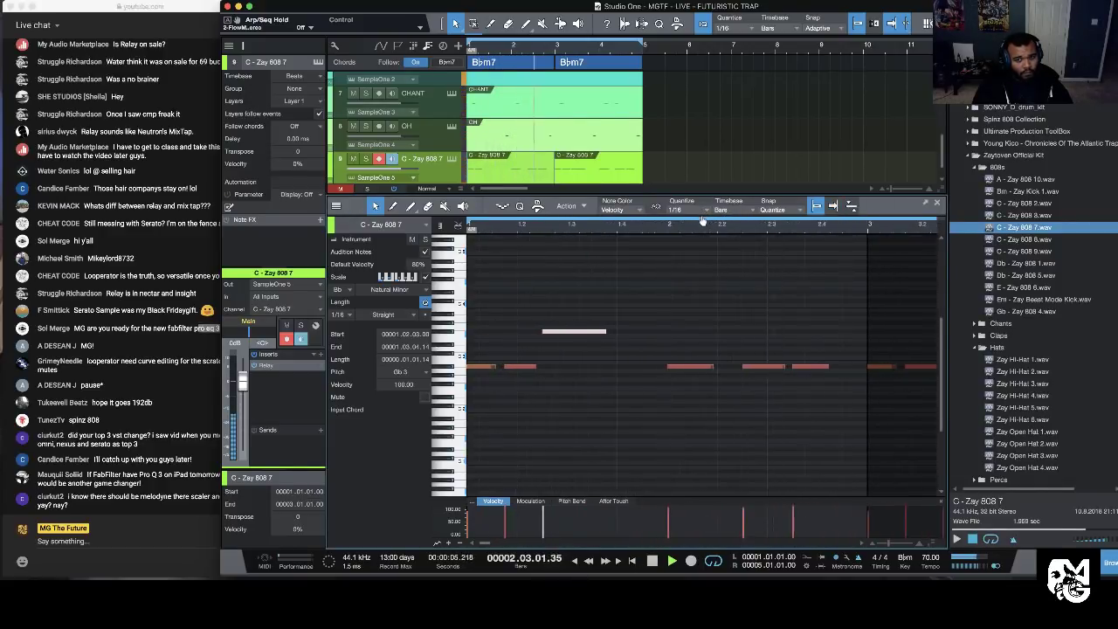
scroll(703, 221, up, 1)
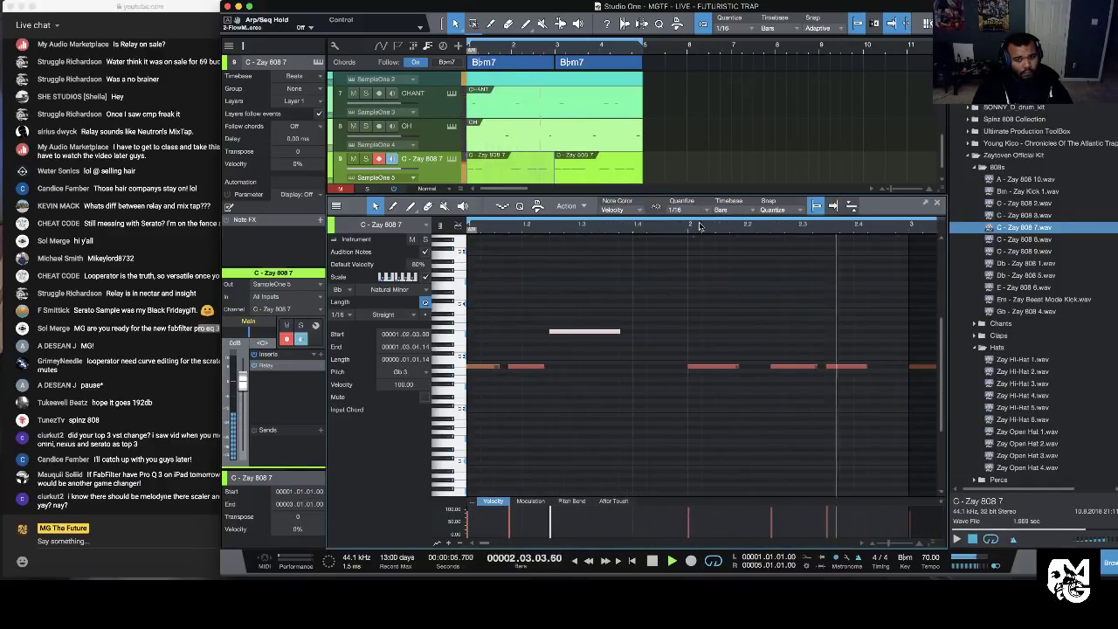
Step: Set the 808 notes at 1.2.3 and 2.2.3 to F 3 and play the pattern from the start
click(788, 330)
drag(835, 338, 854, 384)
drag(756, 342, 800, 408)
drag(790, 366, 791, 332)
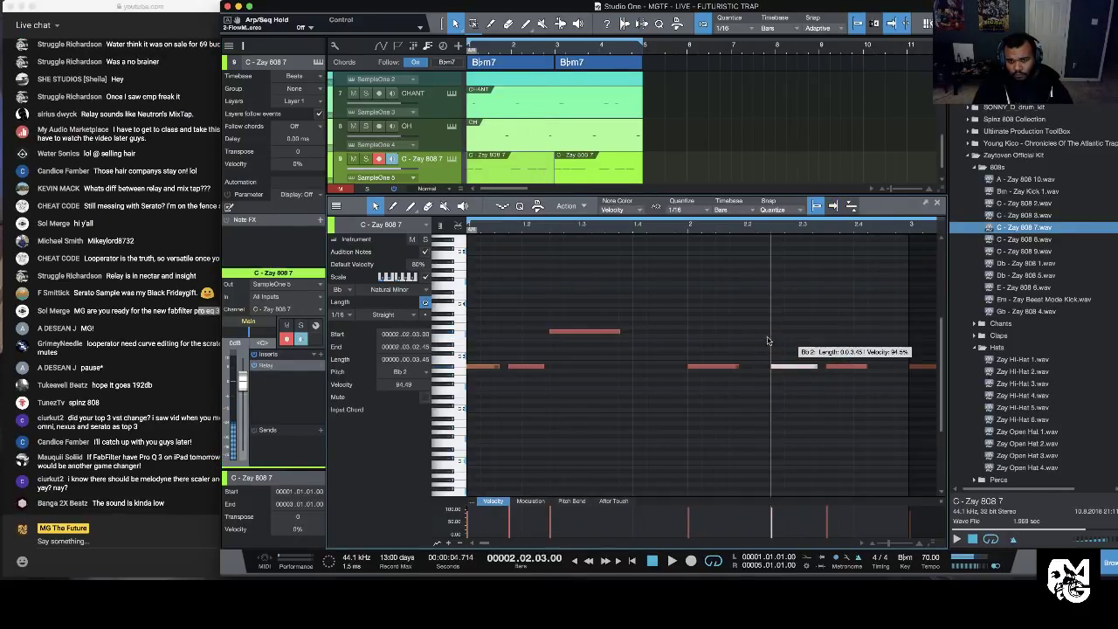
click(583, 332)
mouse_move(581, 333)
mouse_down()
mouse_move(583, 368)
mouse_move(587, 341)
mouse_up()
click(784, 338)
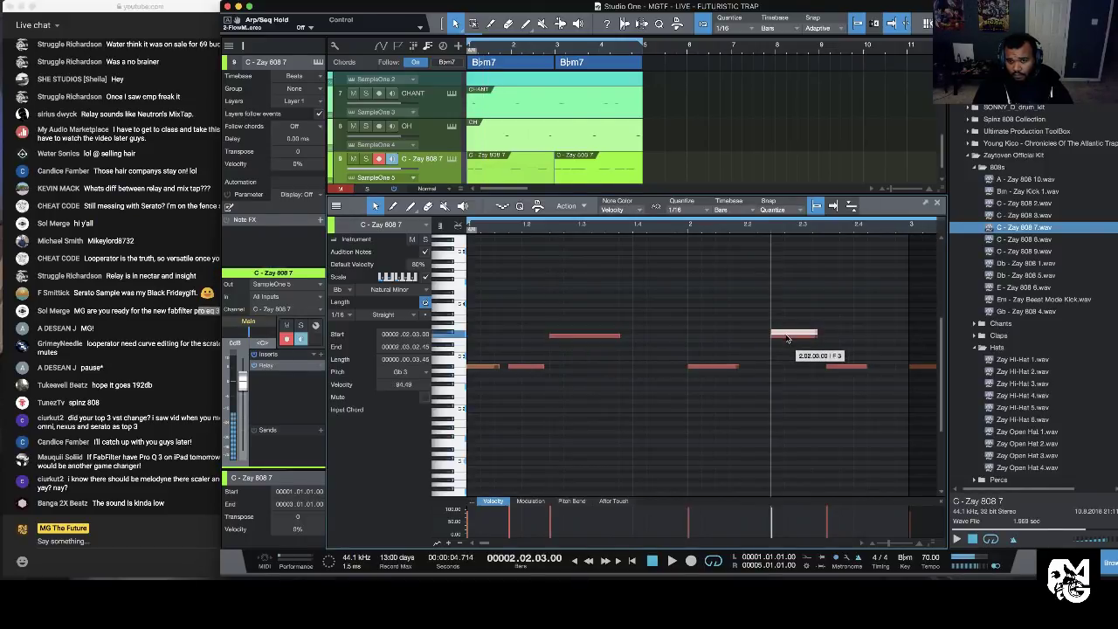
click(634, 560)
key(space)
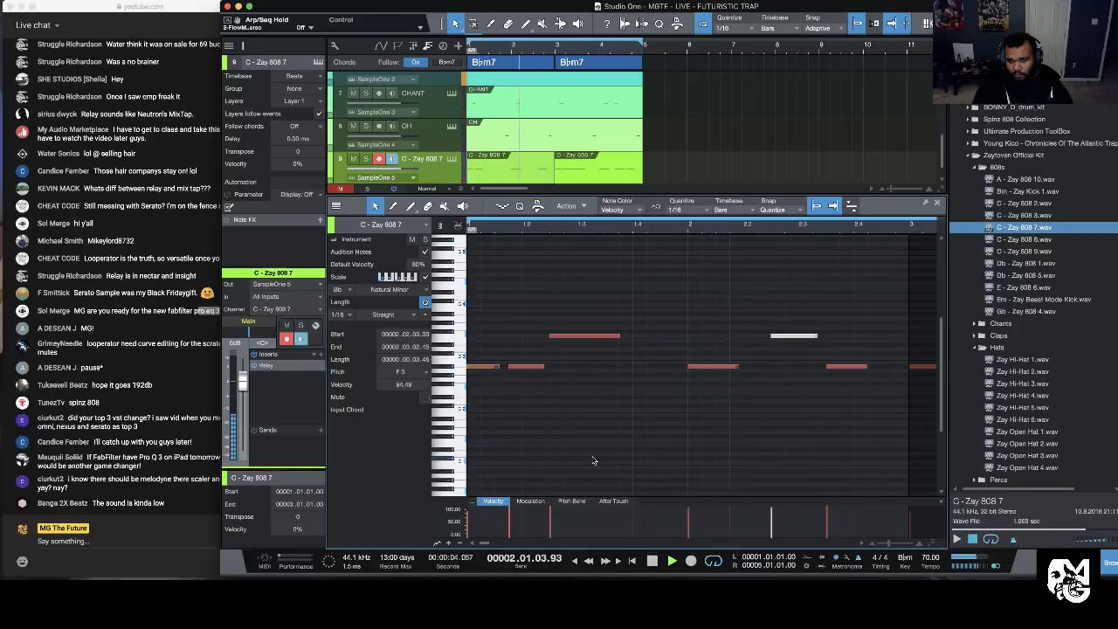
Step: Lower the 808 note at 1.2.3 to Db 3 and play the pattern from the start
key(space)
click(587, 336)
drag(589, 339, 590, 356)
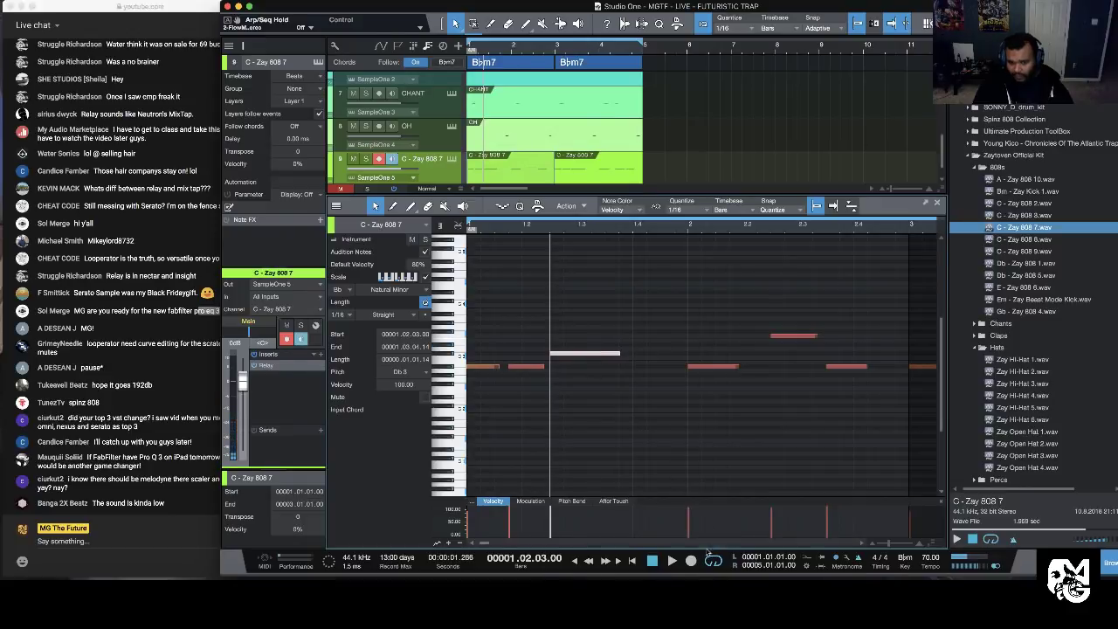
click(632, 561)
key(space)
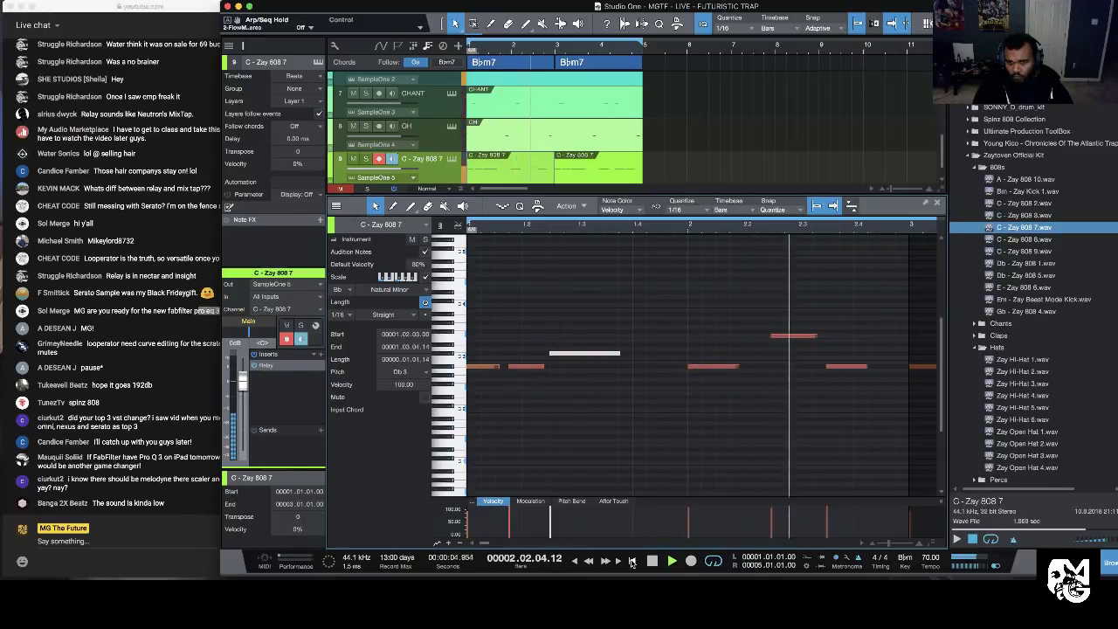
key(space)
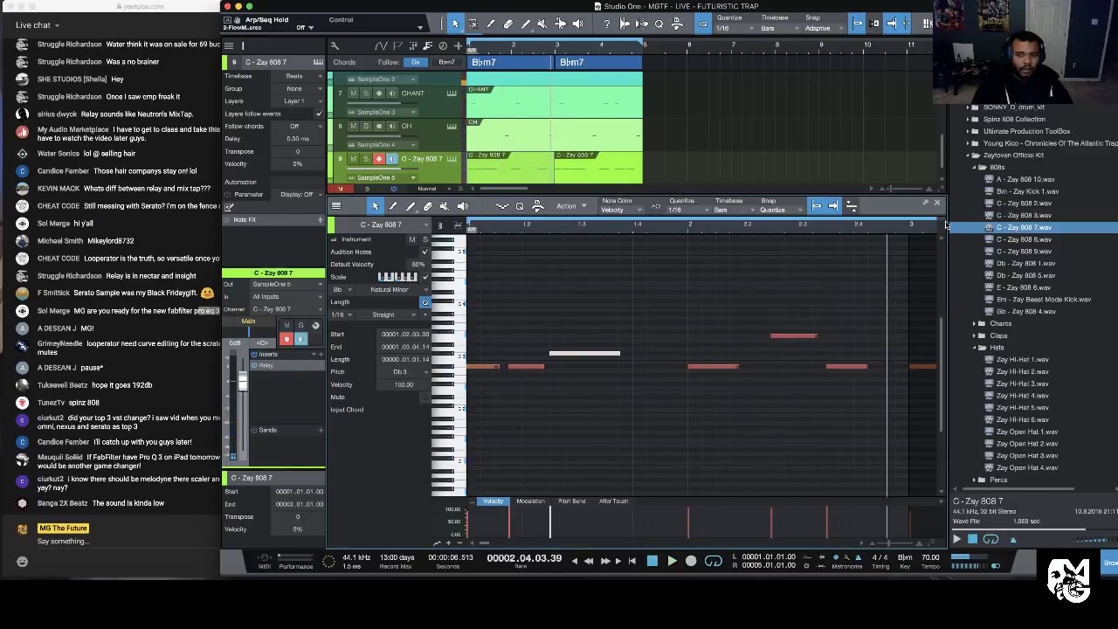
Step: Close the note editor and replace the second 808 part with a duplicate of the edited first part
click(937, 205)
click(601, 365)
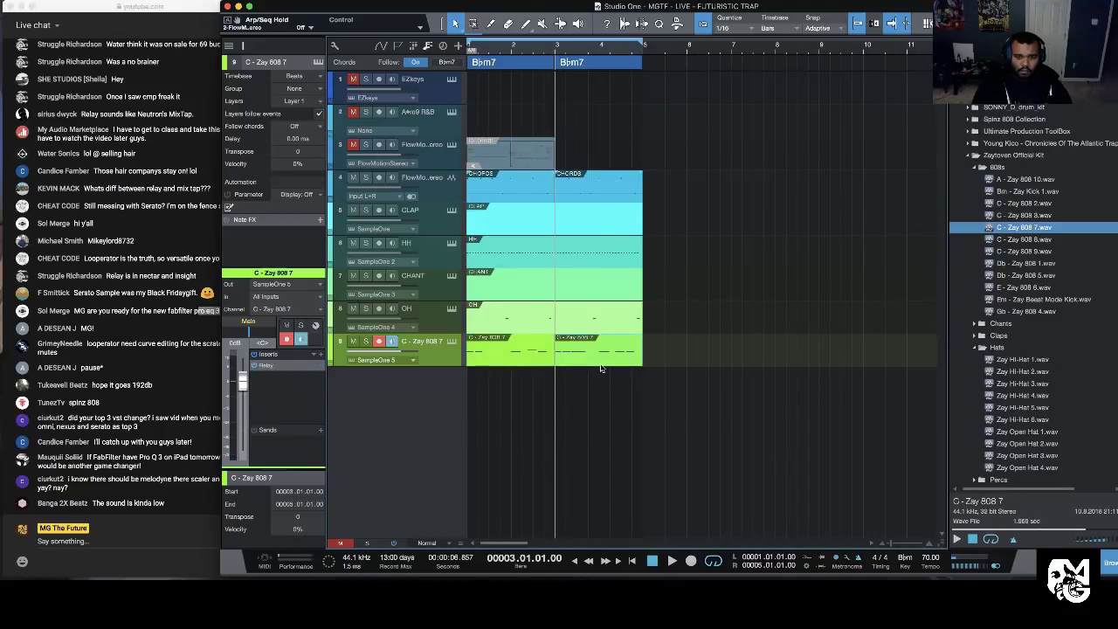
key(Delete)
click(502, 354)
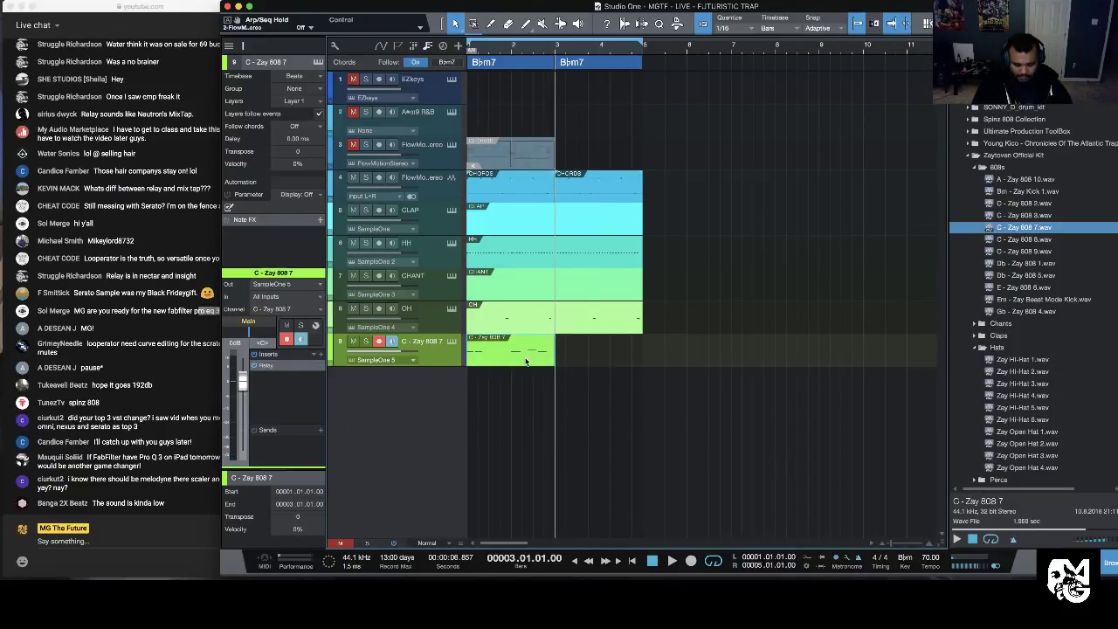
key(d)
Step: Add two short notes to the end of the second 808 part, the last at 4.4.3 on F 3
double_click(625, 361)
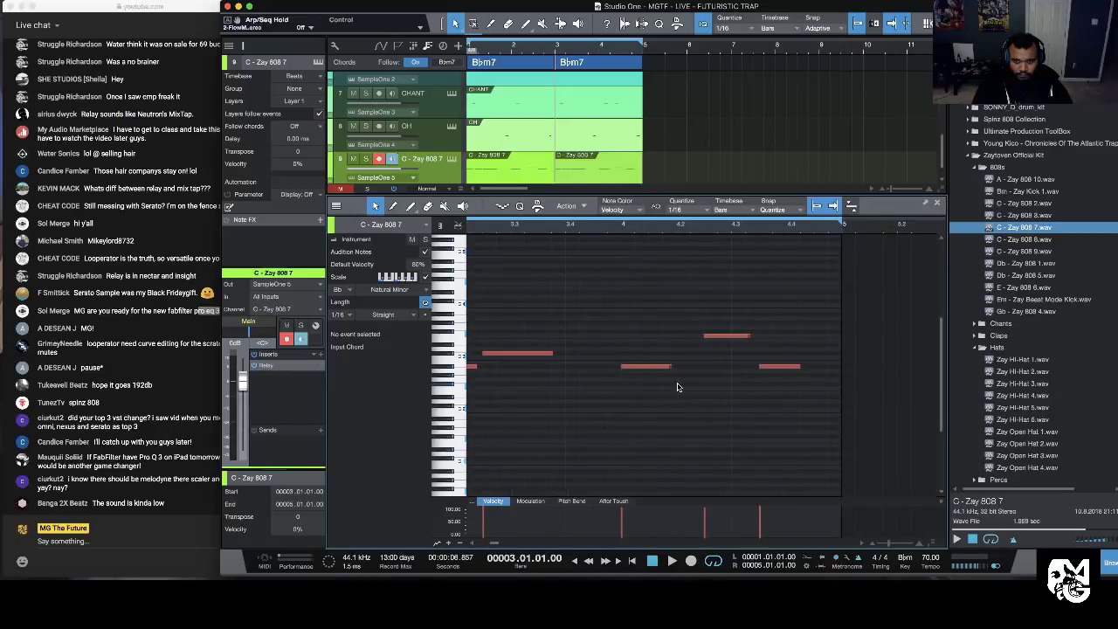
drag(800, 367, 827, 339)
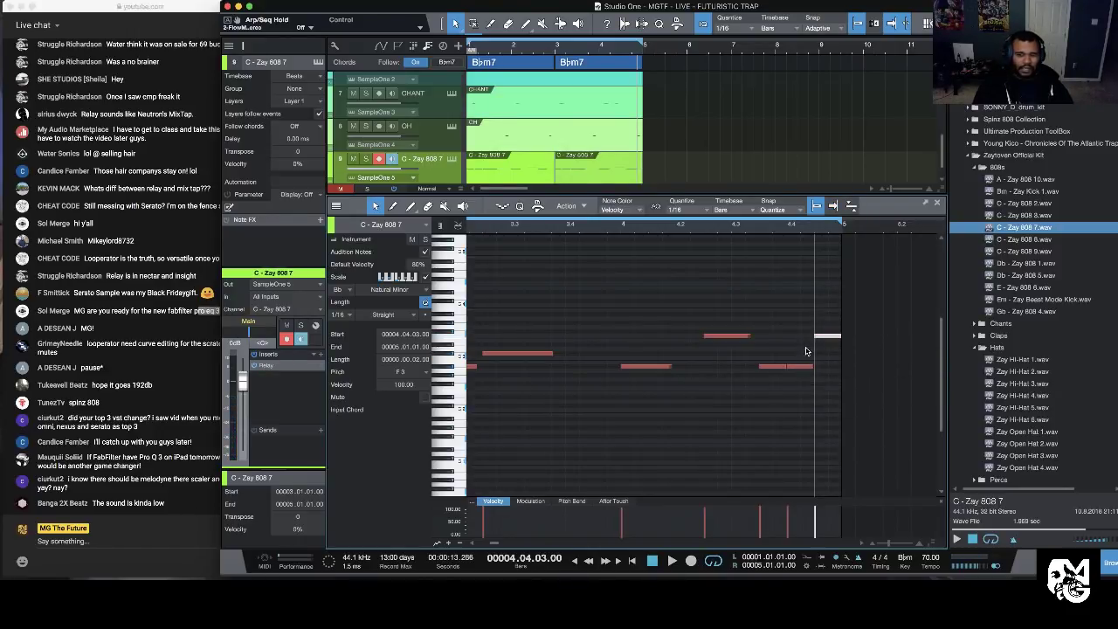
Step: Raise the second-to-last note of the second 808 part to Db 3 and play the pattern from bar 3
drag(798, 369, 800, 354)
click(557, 52)
key(space)
click(703, 282)
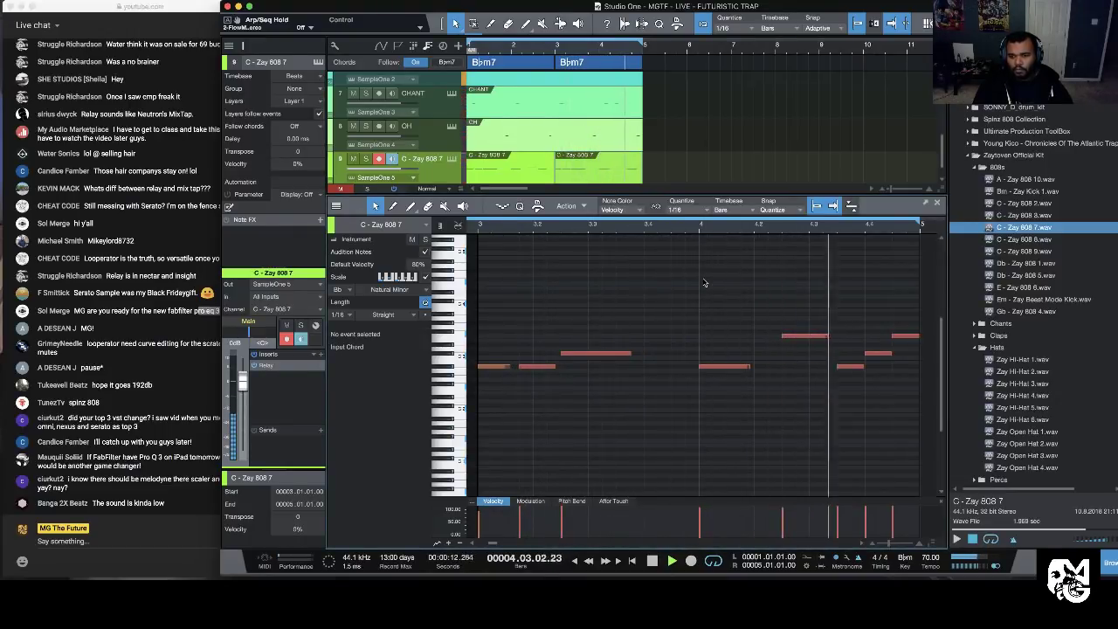
key(space)
Step: Shorten the loop range to bar 4 and play it with the second 808 part open for editing
double_click(623, 171)
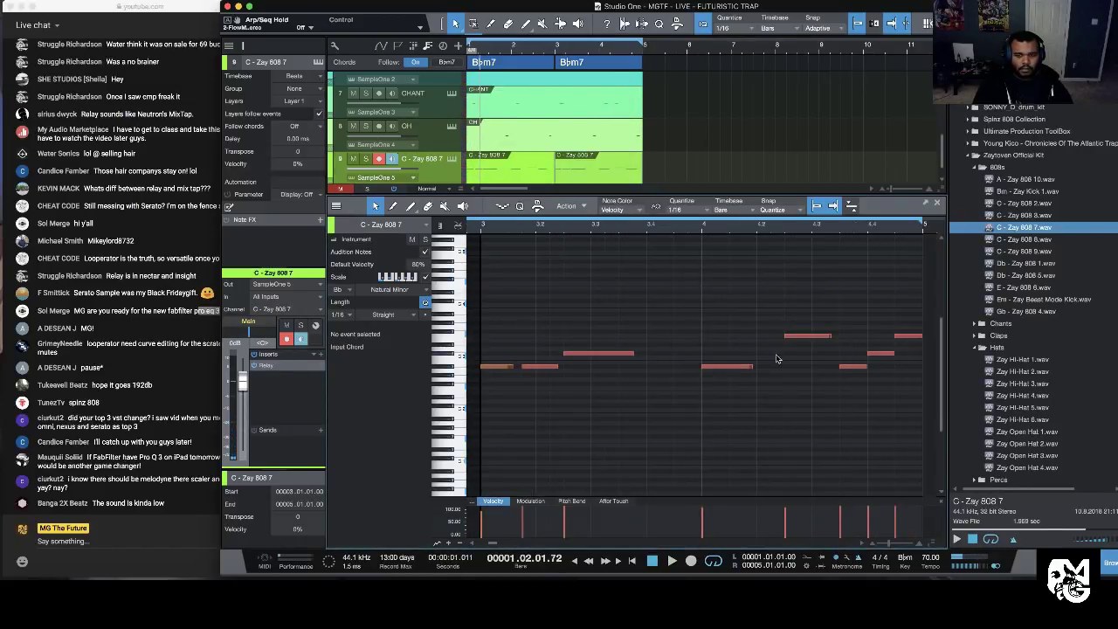
scroll(775, 358, right, 2)
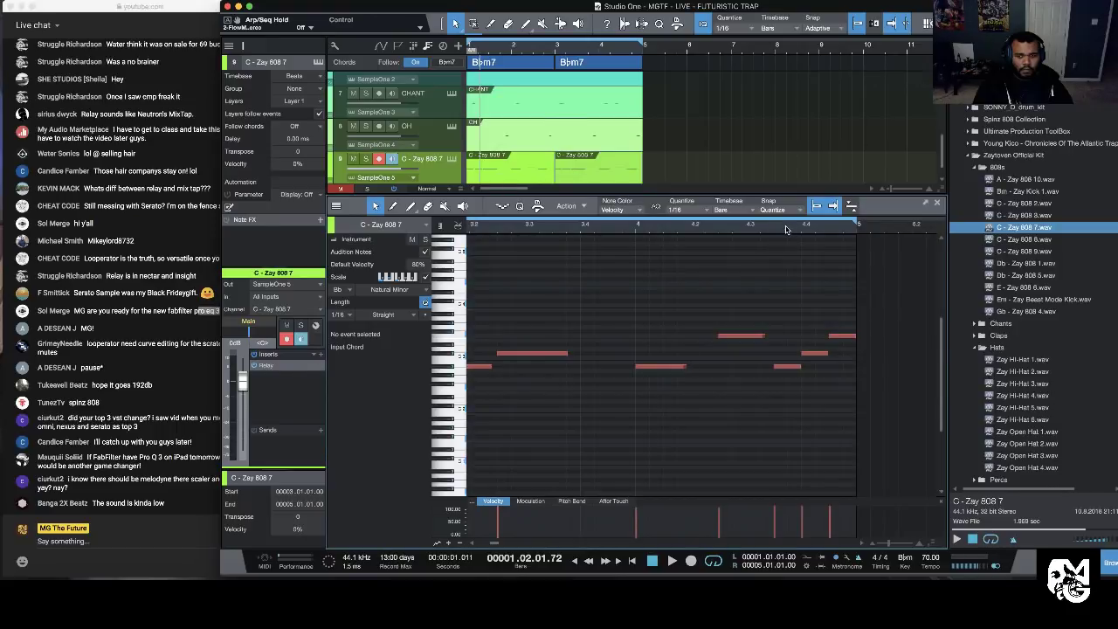
drag(470, 43, 598, 53)
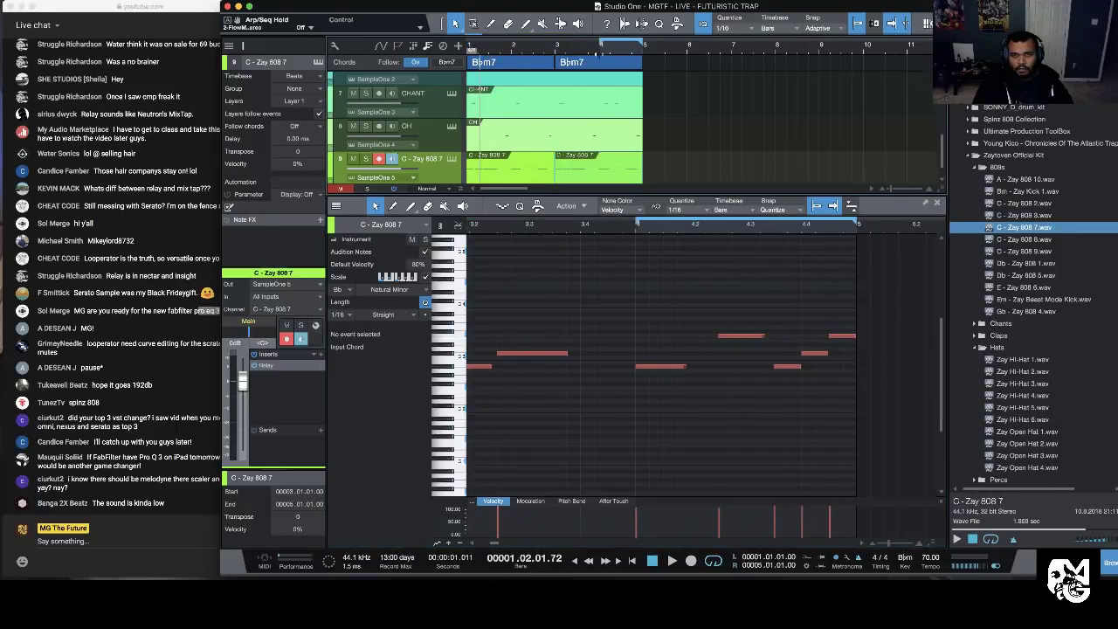
key(space)
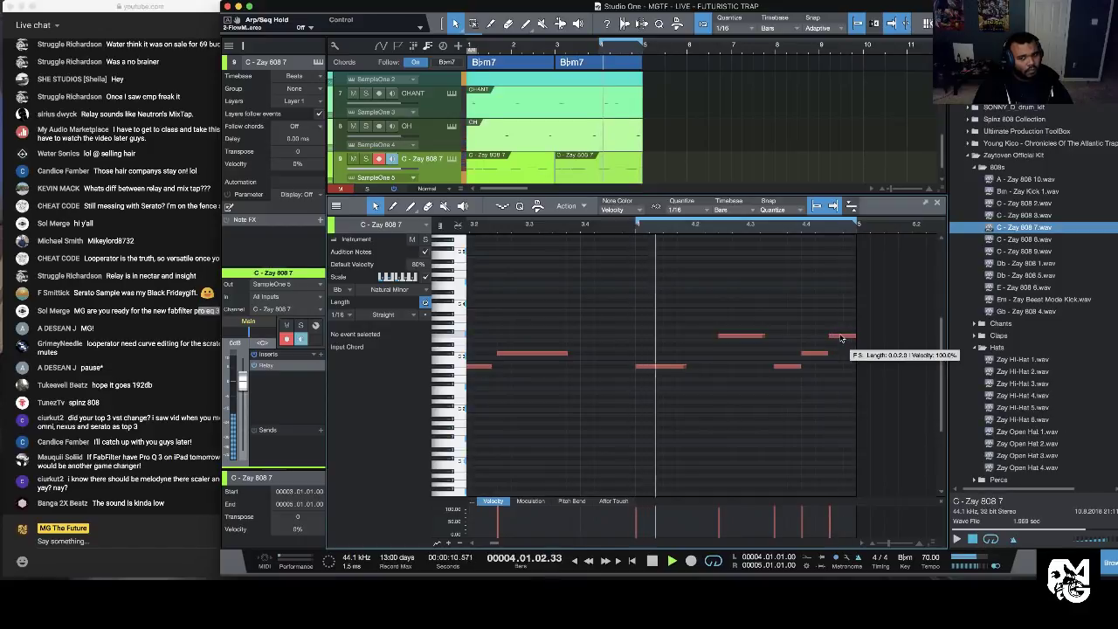
Step: Lower the last 808 note at 4.4.3, trying Bb 2 first and settling on Db 3, while bar 4 loops
drag(841, 336, 842, 365)
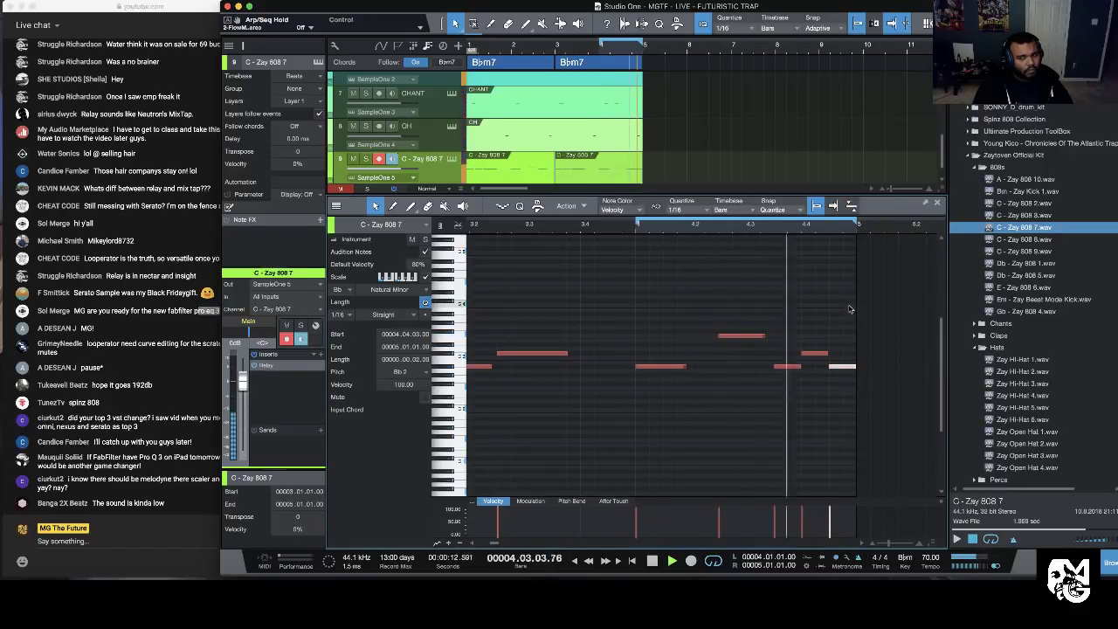
drag(845, 366, 845, 354)
click(836, 330)
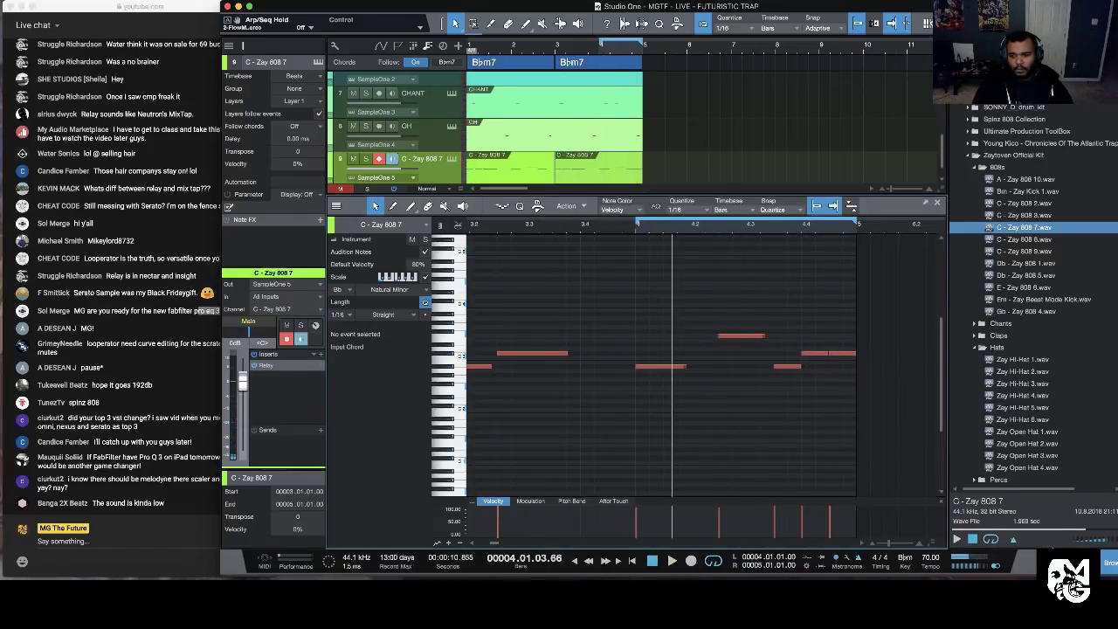
Step: Show the mixer, open the 808 channel's SampleOne 5, set its attack to about 4 ms, and close it
key(F3)
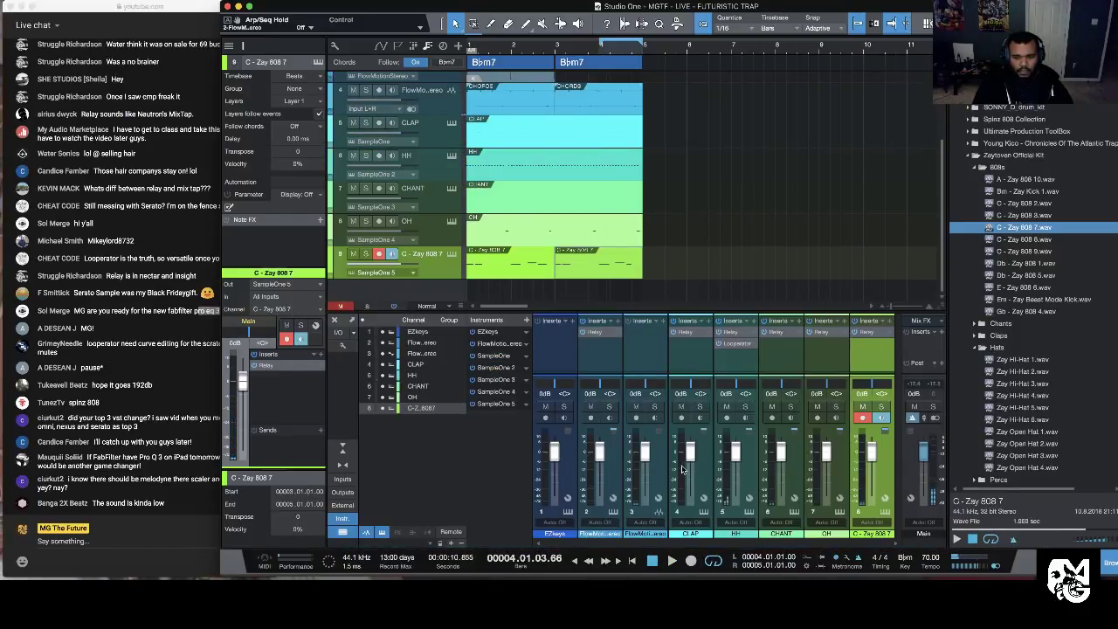
click(887, 513)
click(884, 316)
click(884, 332)
drag(886, 360, 886, 367)
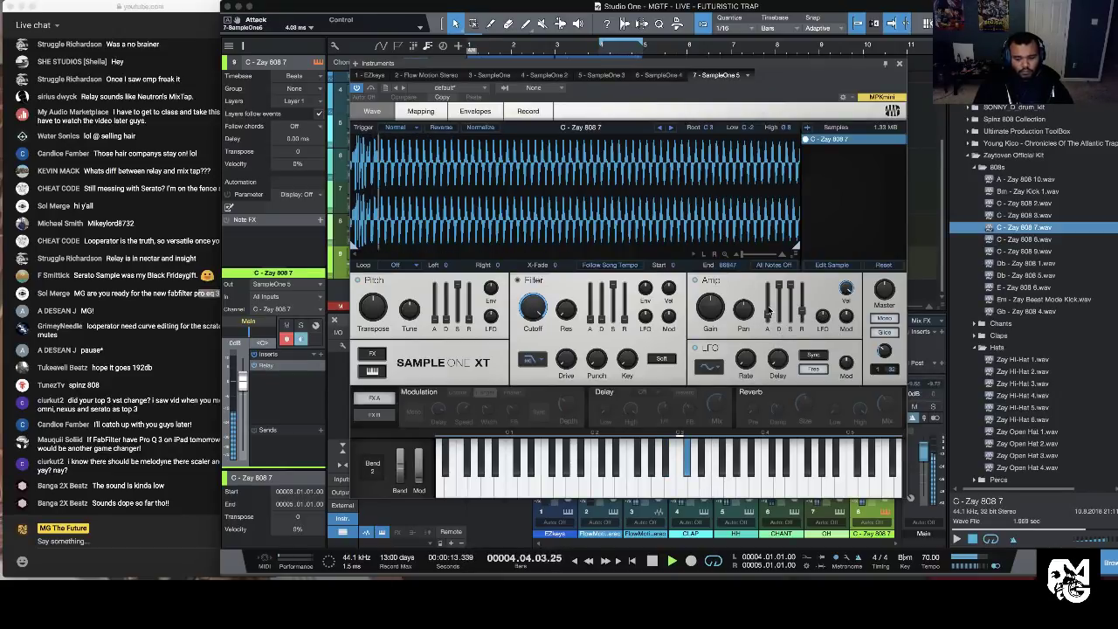
click(897, 62)
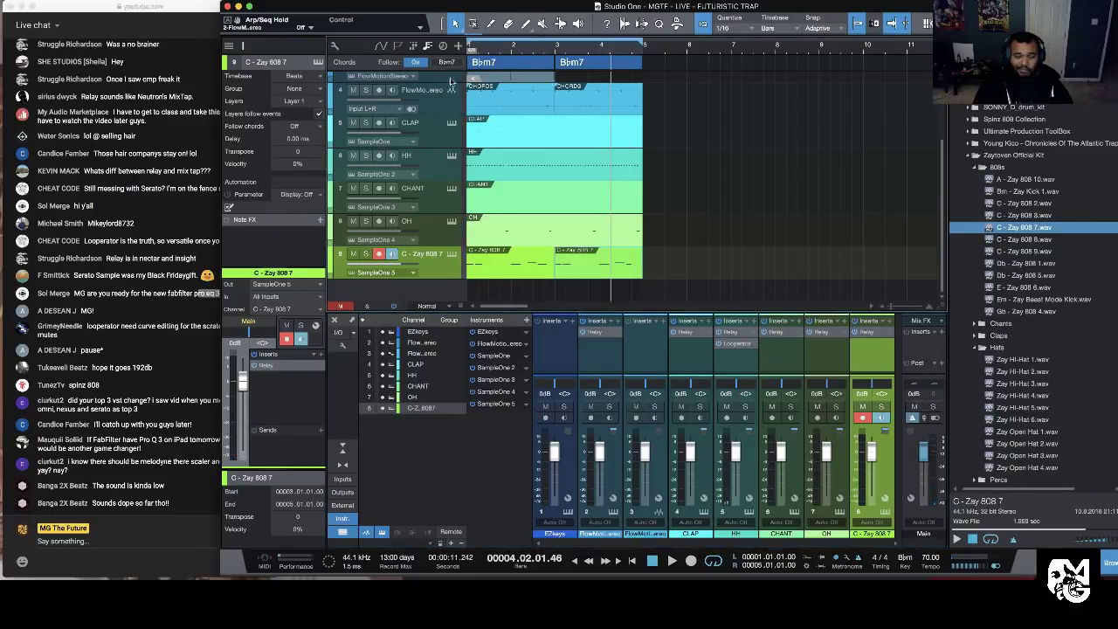
Step: Add a new Waves Flow Motion Stereo instrument track and load its ST Evolve Strings preset
scroll(753, 149, up, 2)
scroll(753, 148, down, 2)
click(991, 45)
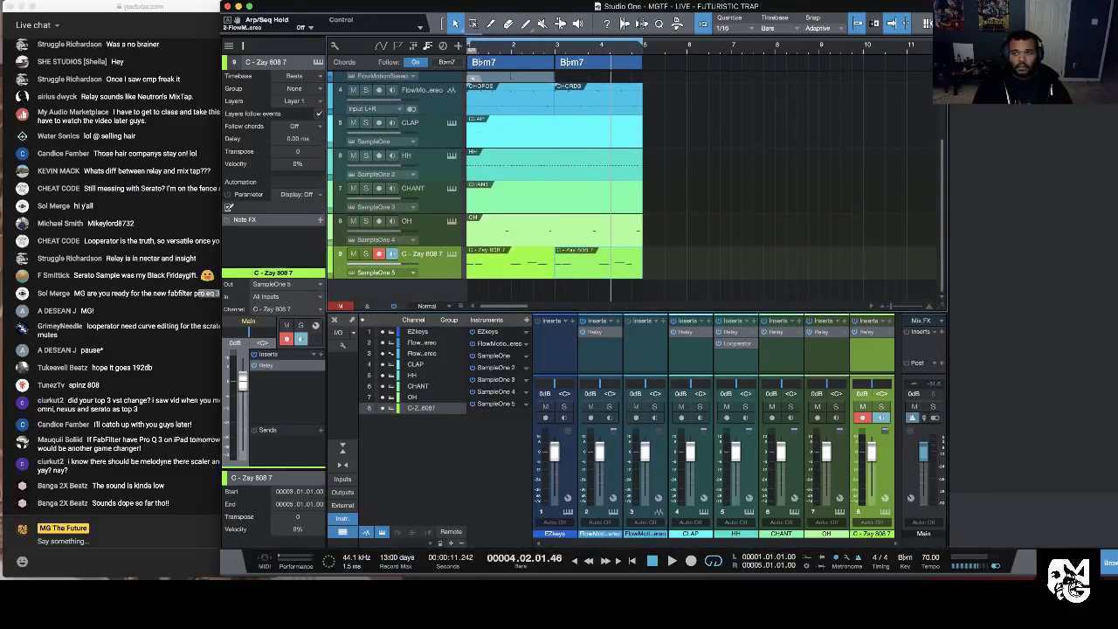
drag(997, 407, 437, 295)
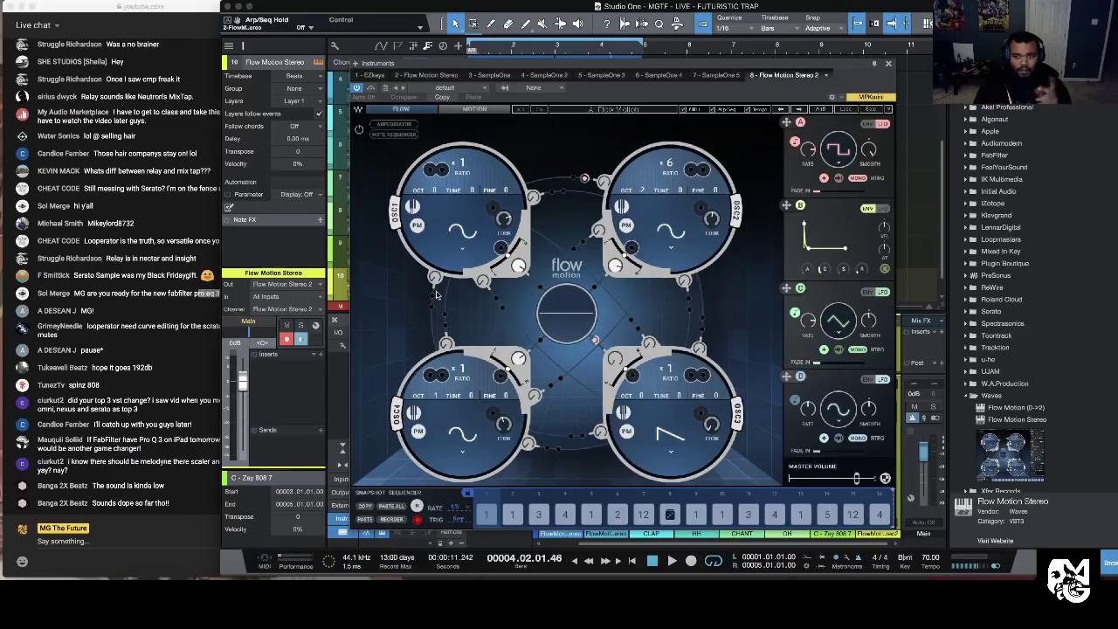
click(843, 112)
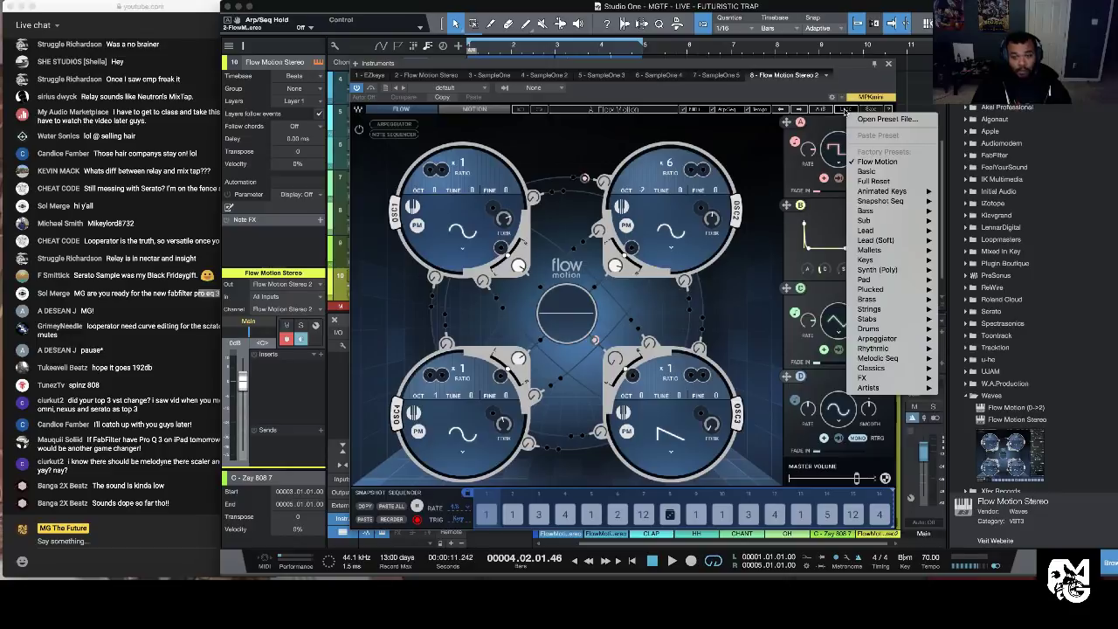
mouse_move(899, 310)
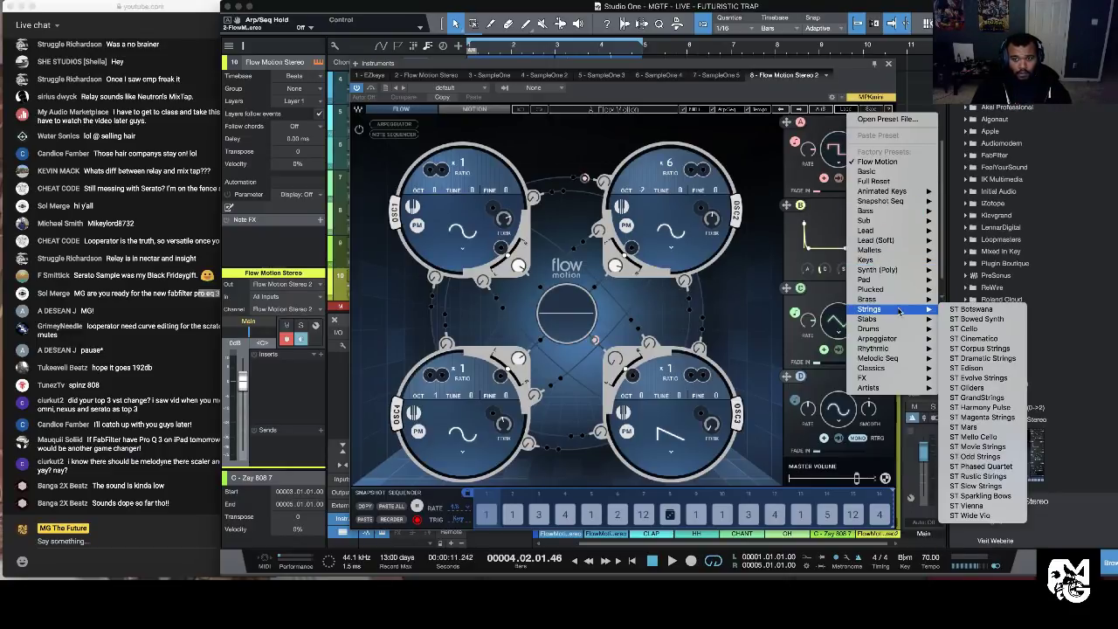
click(983, 378)
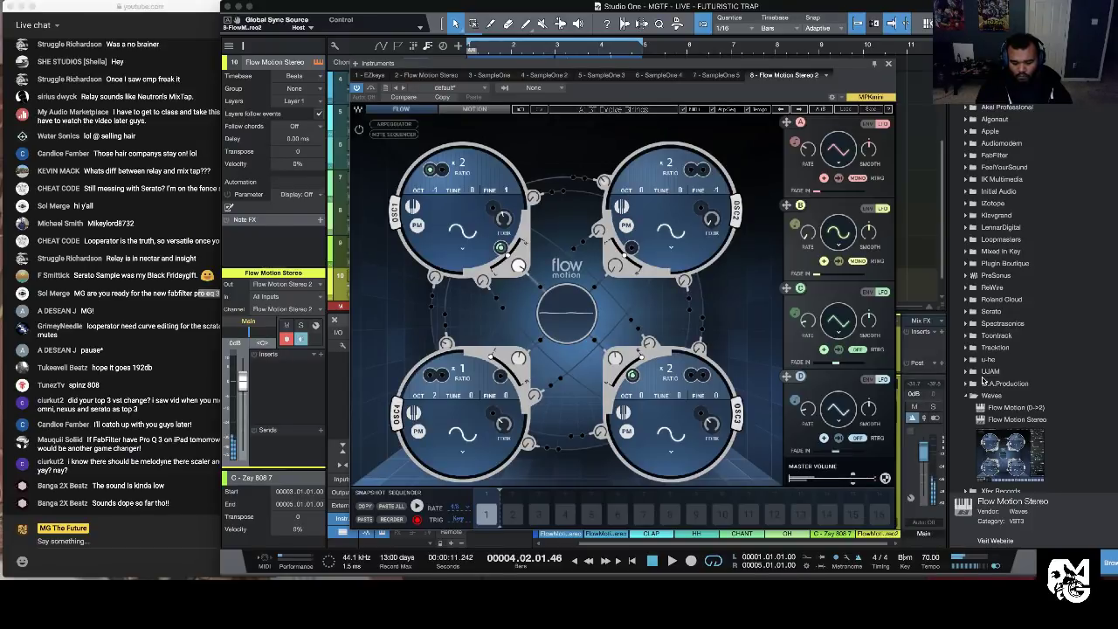
Step: Close the synth window and review the notes in the first 808 part, leaving the full track list visible
click(888, 64)
key(space)
double_click(511, 262)
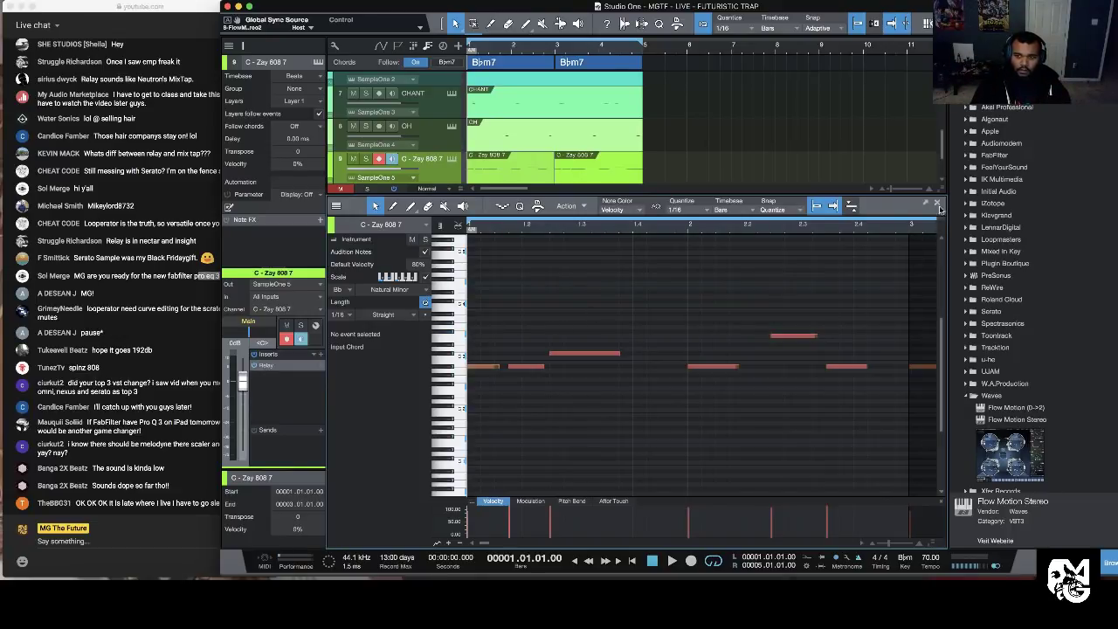
click(938, 204)
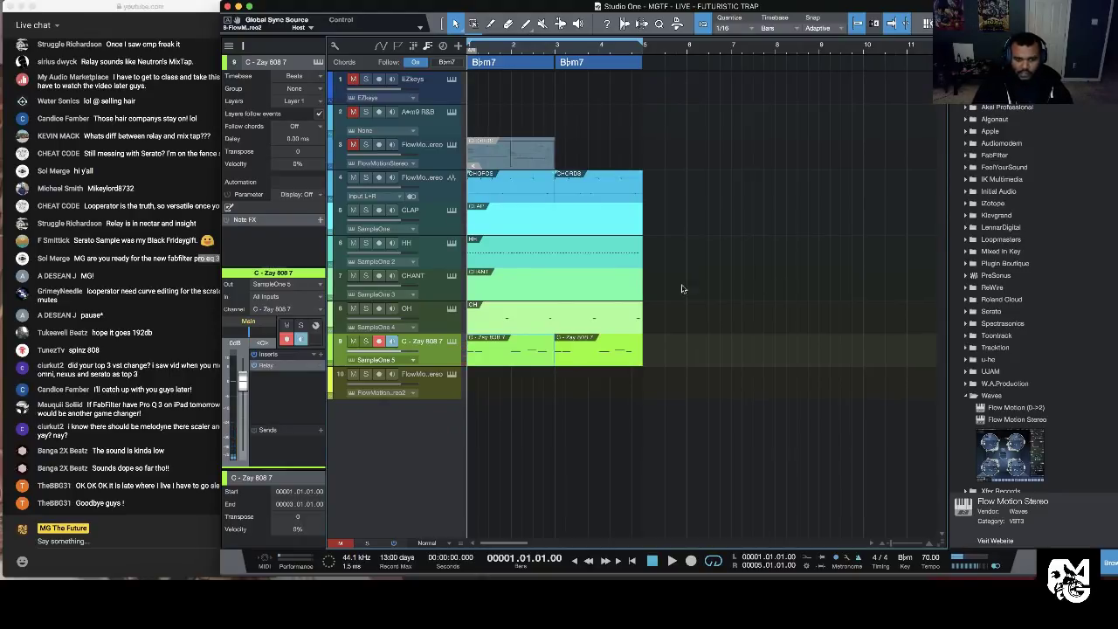
Step: Enable recording and monitoring on the new Flow Motion track and disable both on the C - Zay 808 7 track
click(452, 373)
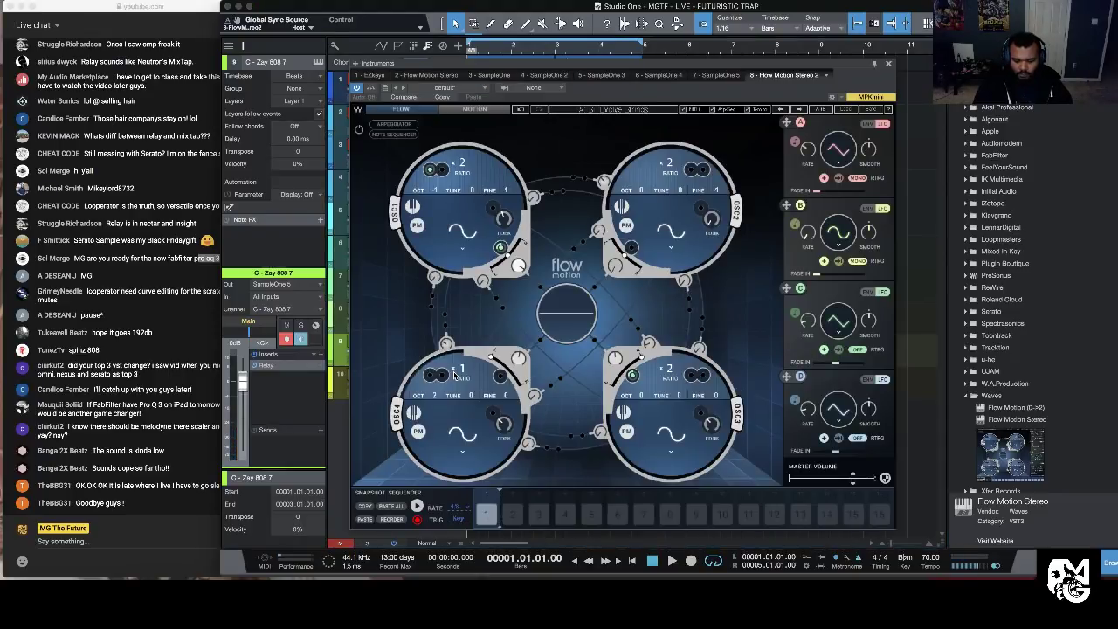
click(889, 65)
click(391, 375)
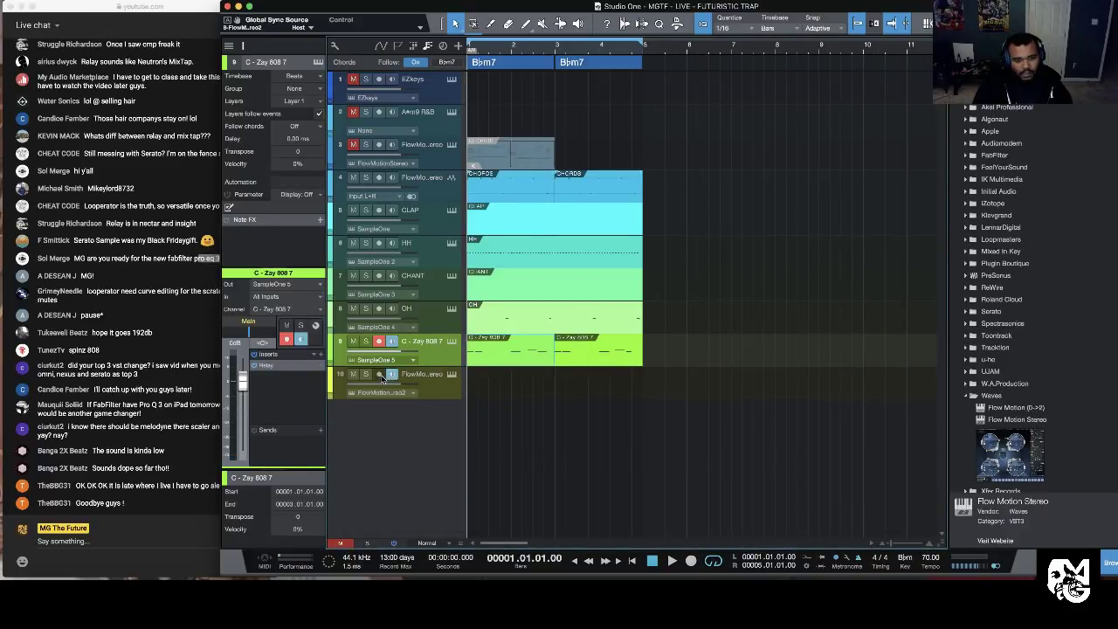
click(378, 340)
click(391, 341)
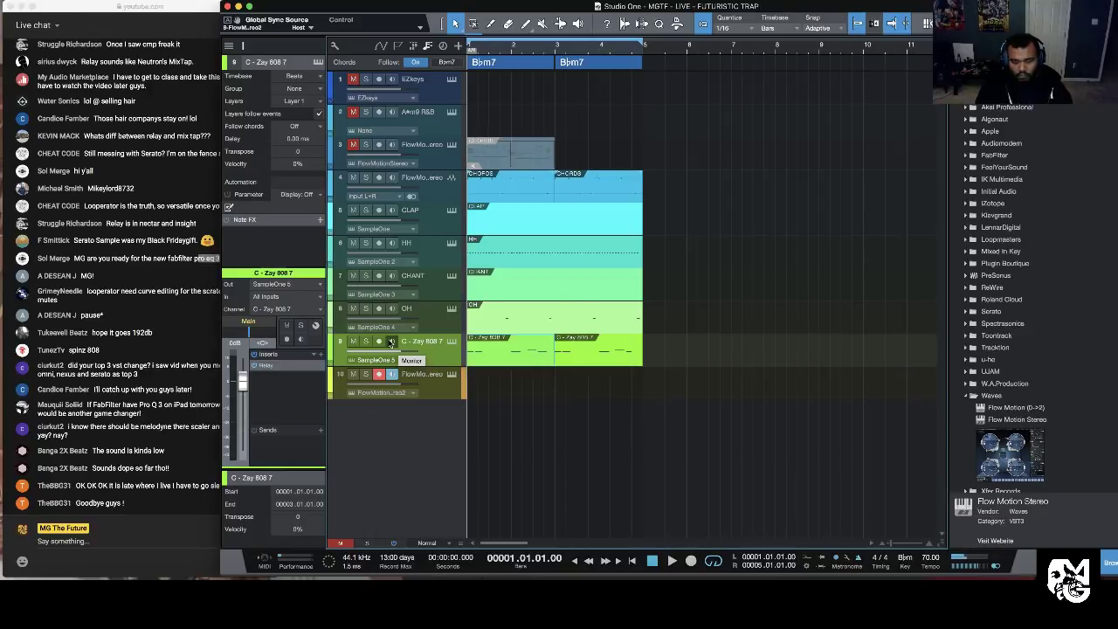
Step: Check the EZkeys instrument, and switch the new Flow Motion track to the ST Gliders preset
click(453, 80)
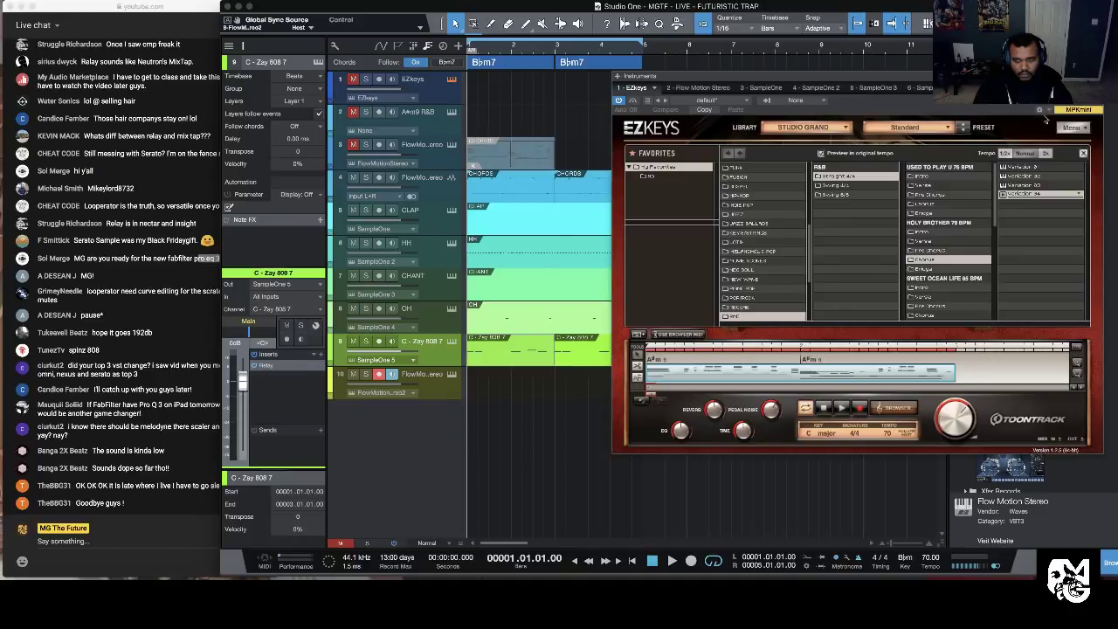
key(Escape)
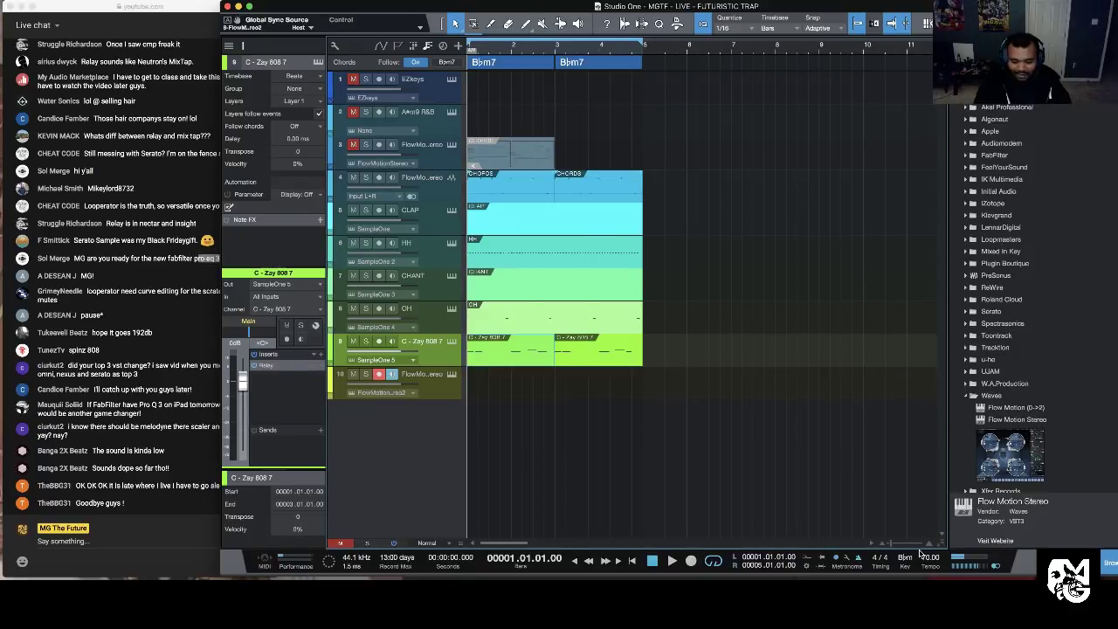
click(451, 374)
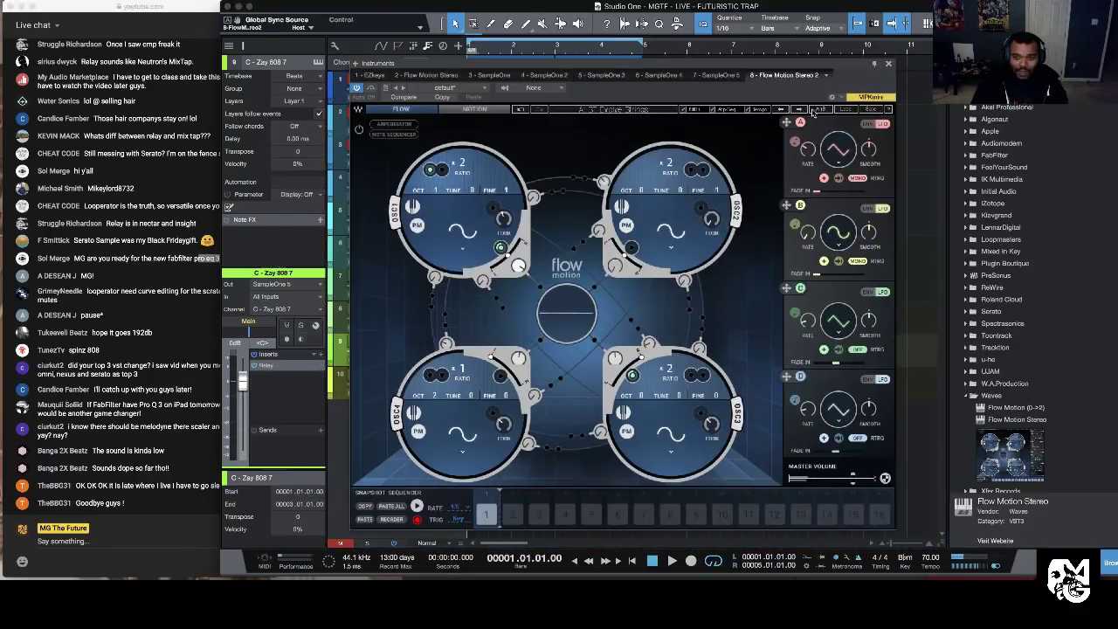
click(799, 110)
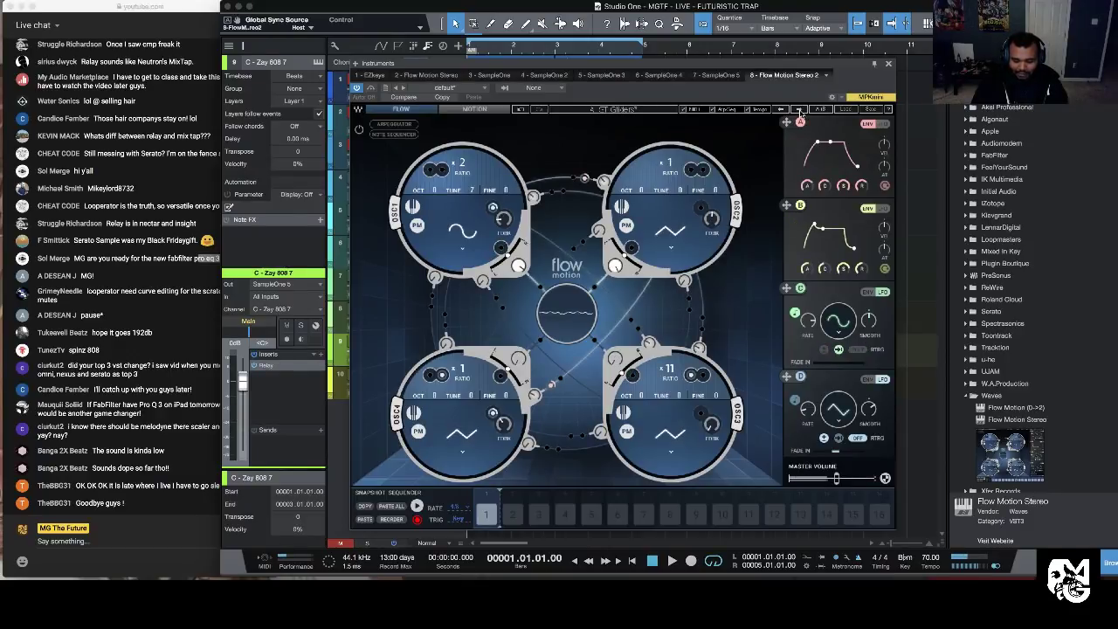
click(888, 66)
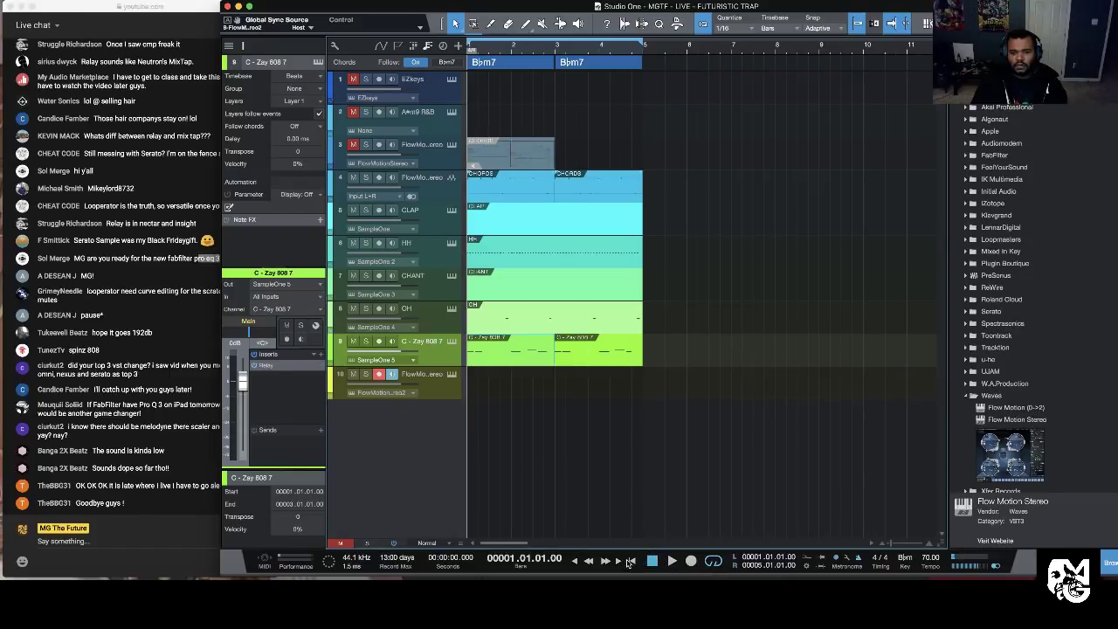
Step: Play the pattern briefly from the start, and record a Flow Motion part over the first two bars
key(space)
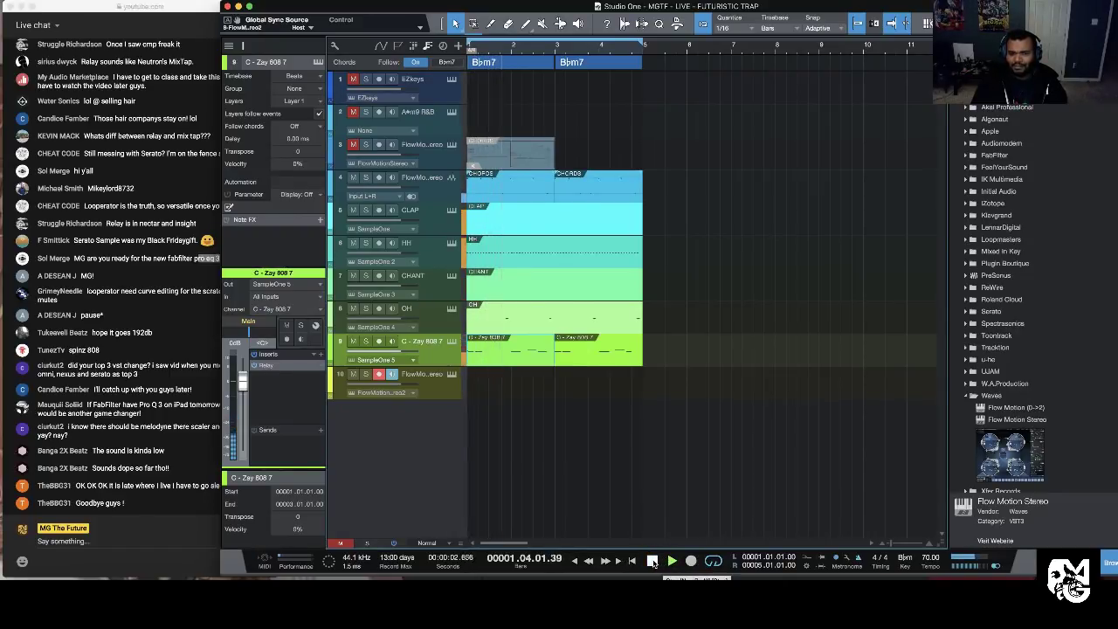
click(652, 561)
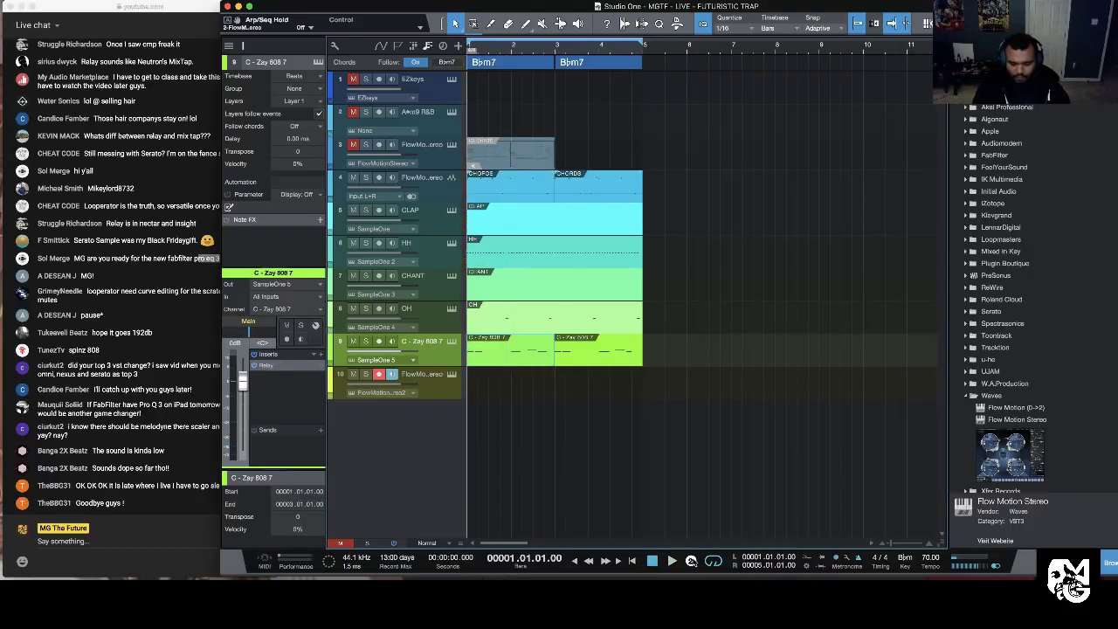
click(691, 560)
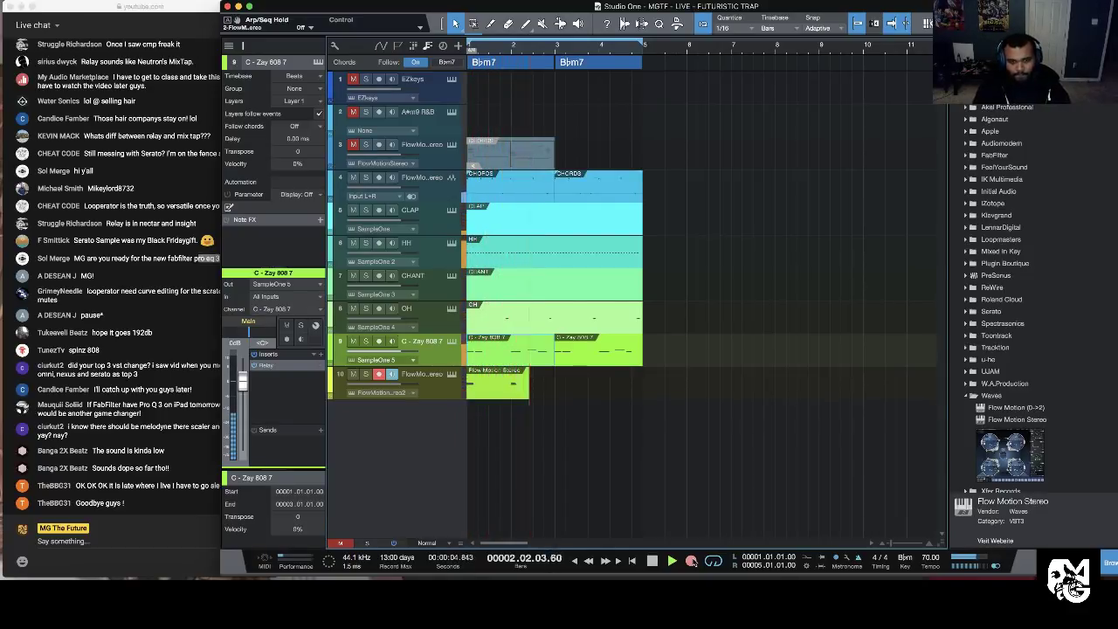
key(space)
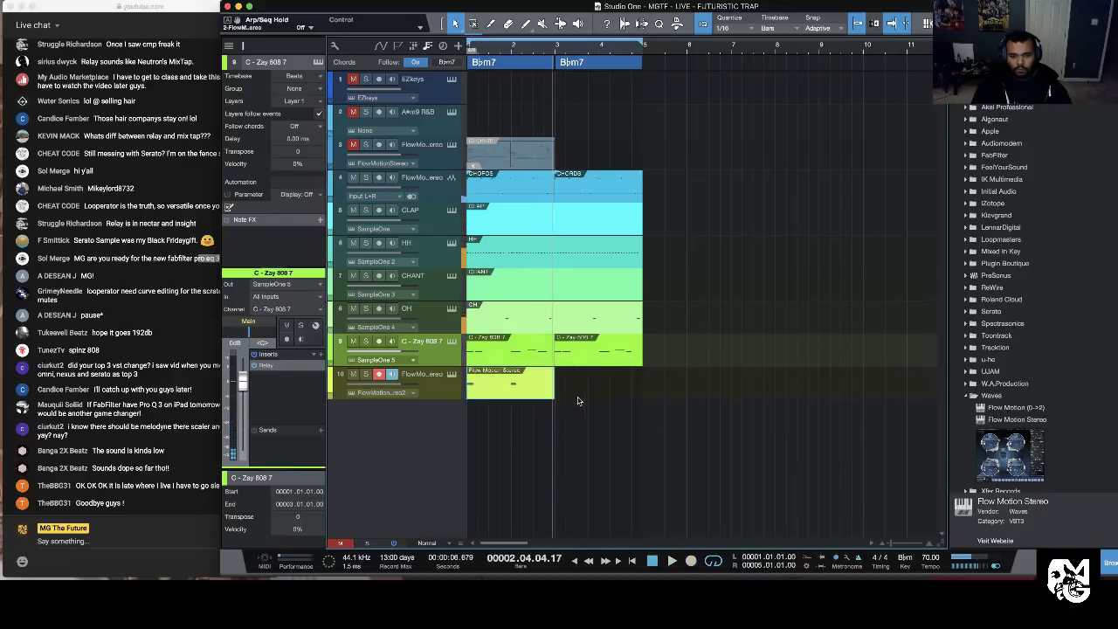
Step: Bounce the two-bar Flow Motion Stereo part on track 10 to a new audio track and duplicate the bounced event up to bar 5
drag(555, 390, 555, 387)
key(d)
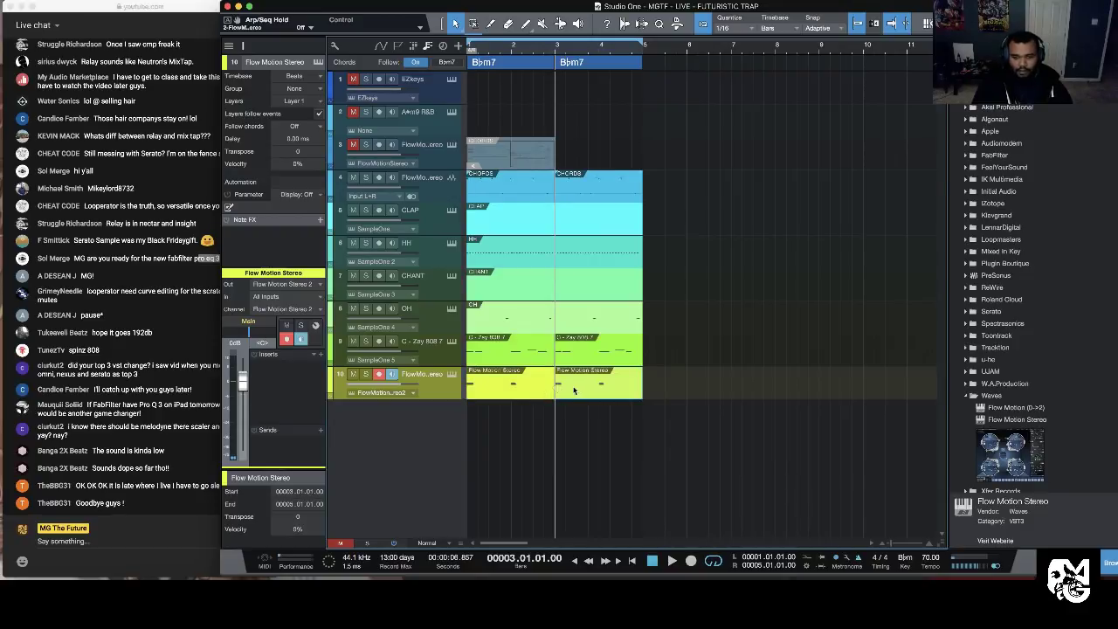
key(ctrl+z)
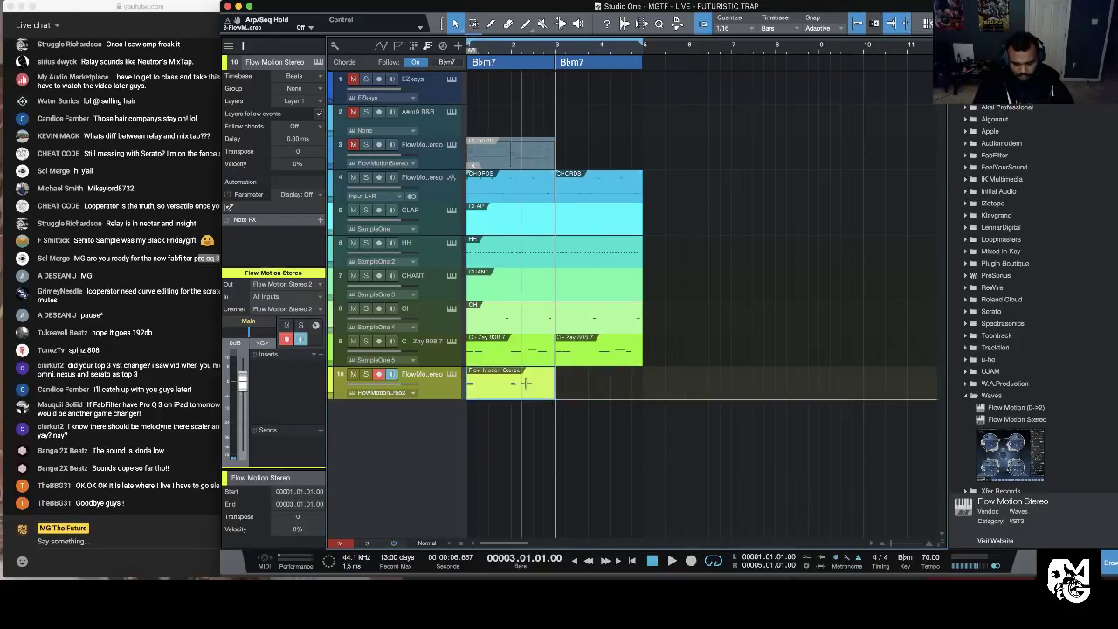
key(super+b)
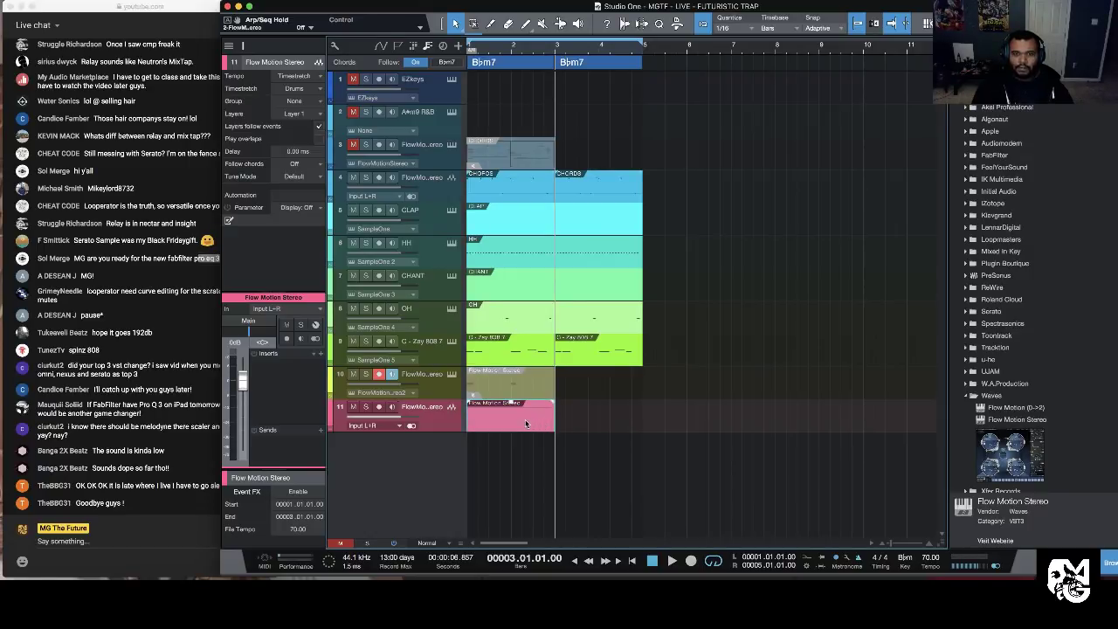
key(d)
Step: Move the muted source Flow Motion instrument track up to position 4, above the CHORDS audio track, and play the beat from the start
drag(428, 395, 458, 180)
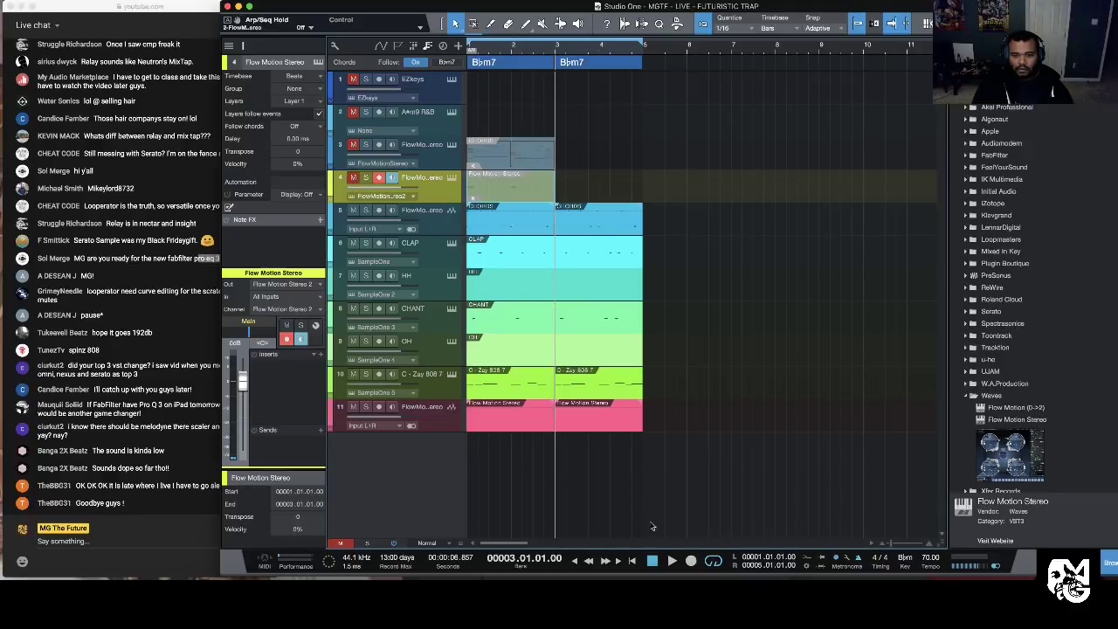
click(629, 562)
key(space)
key(space)
Step: Show the mixer console and rename the audio channel holding the CHORDS events as KEYS
key(F5)
key(F3)
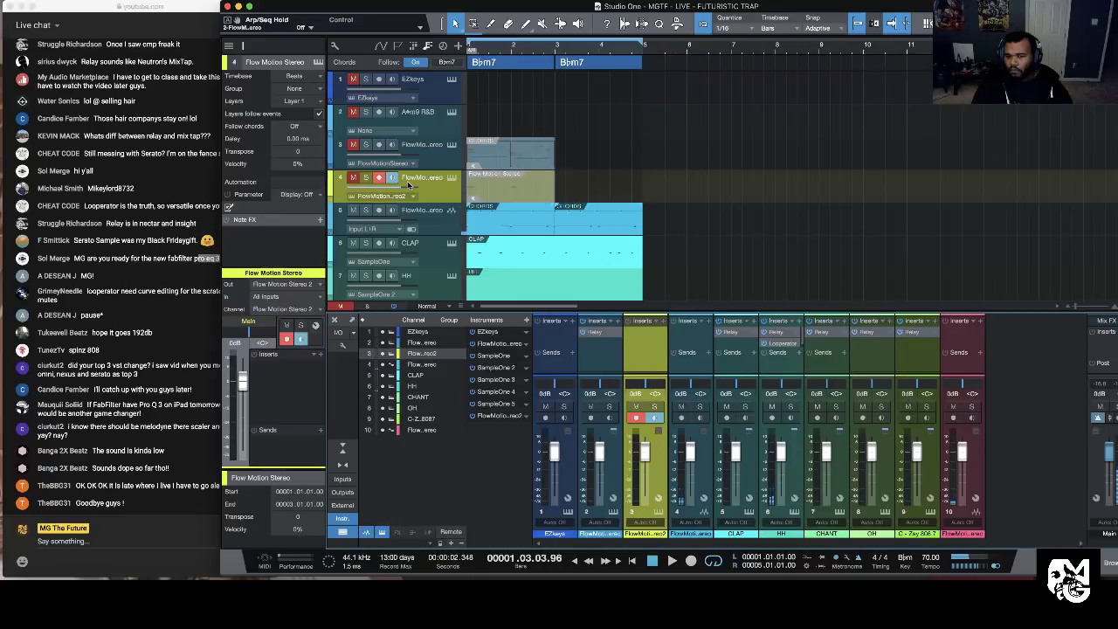
click(463, 232)
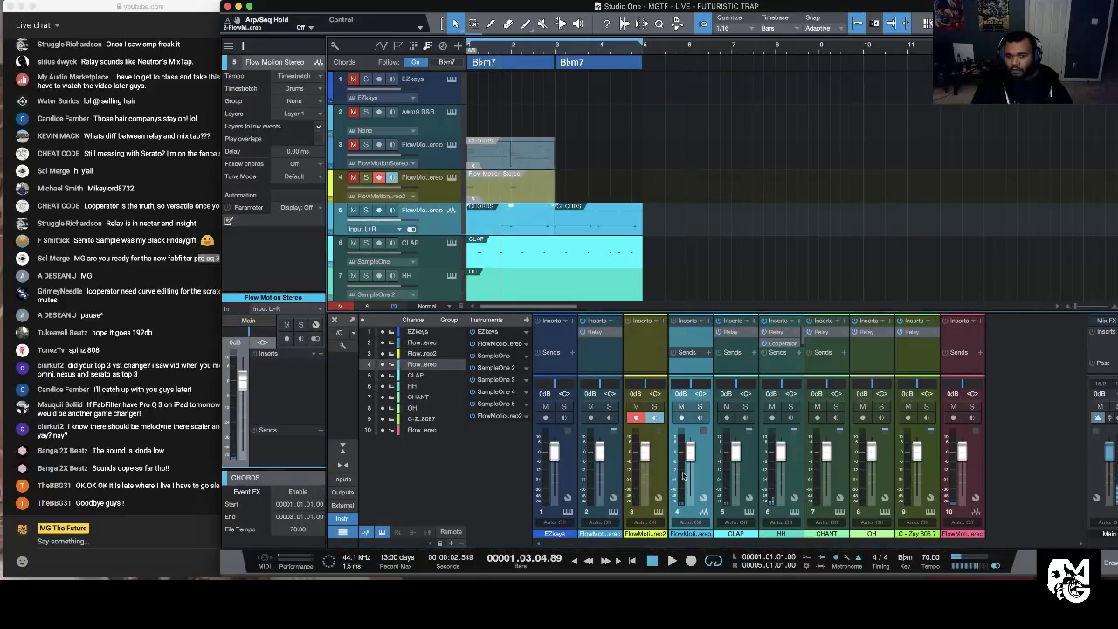
double_click(689, 534)
text(KEYS)
key(Return)
Step: Reorder the mixer so the bounced Flow Motion channel and the C - Zay 808 7 channel sit between KEYS and CLAP
drag(978, 486, 728, 488)
drag(978, 481, 768, 489)
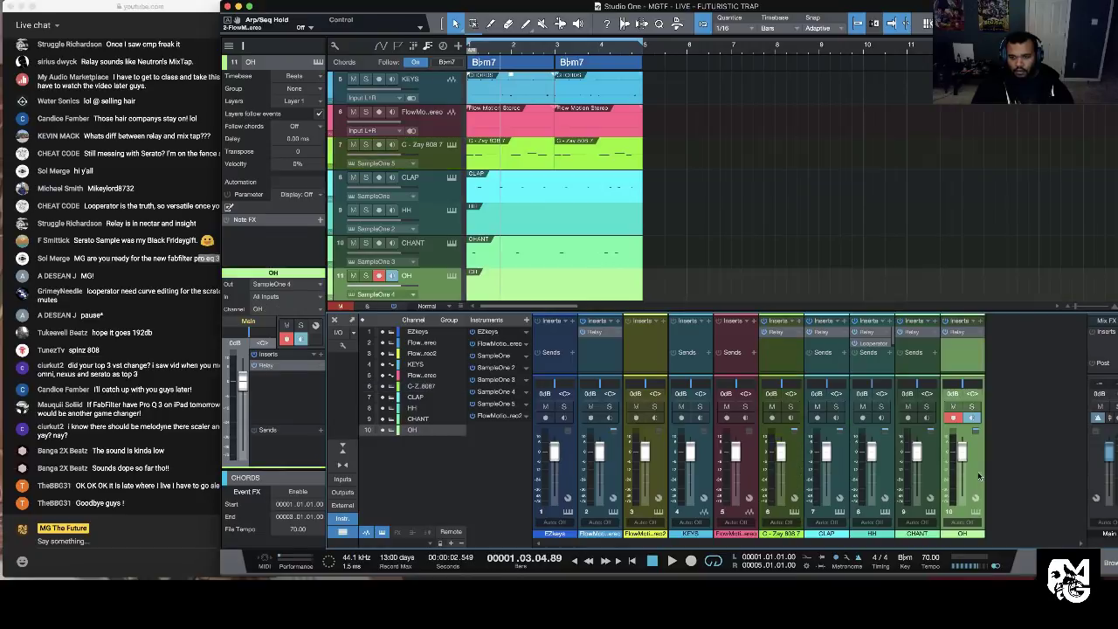
Step: Colour the CLAP, HH, CHANT and OH channels indigo
click(844, 482)
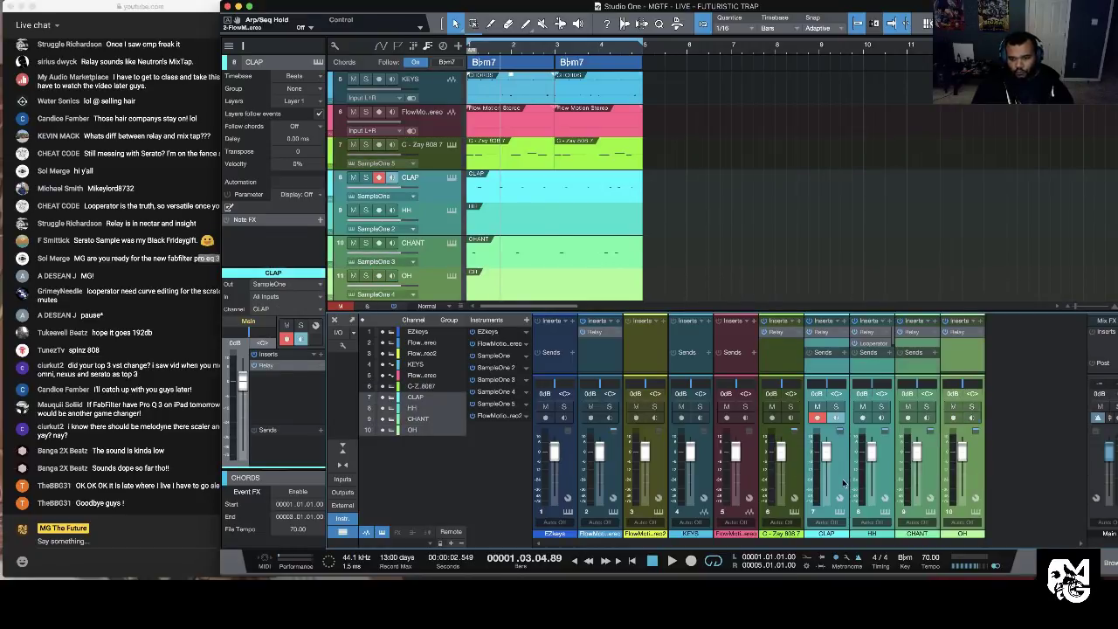
click(842, 534)
click(948, 461)
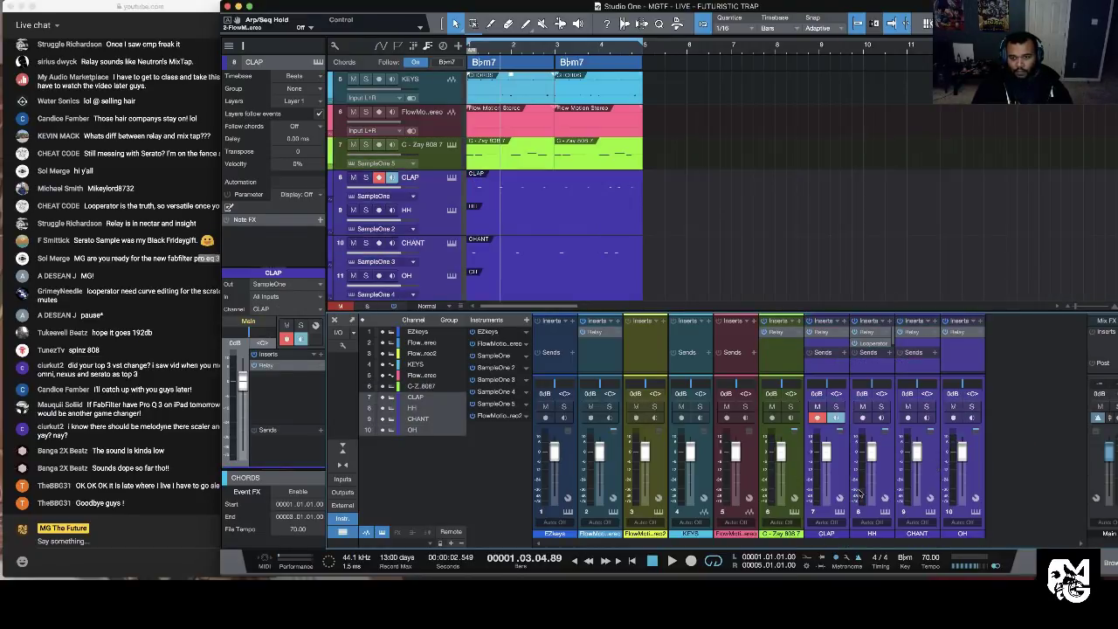
Step: Colour the KEYS channel and the bounced Flow Motion audio channel turquoise
click(740, 480)
click(704, 482)
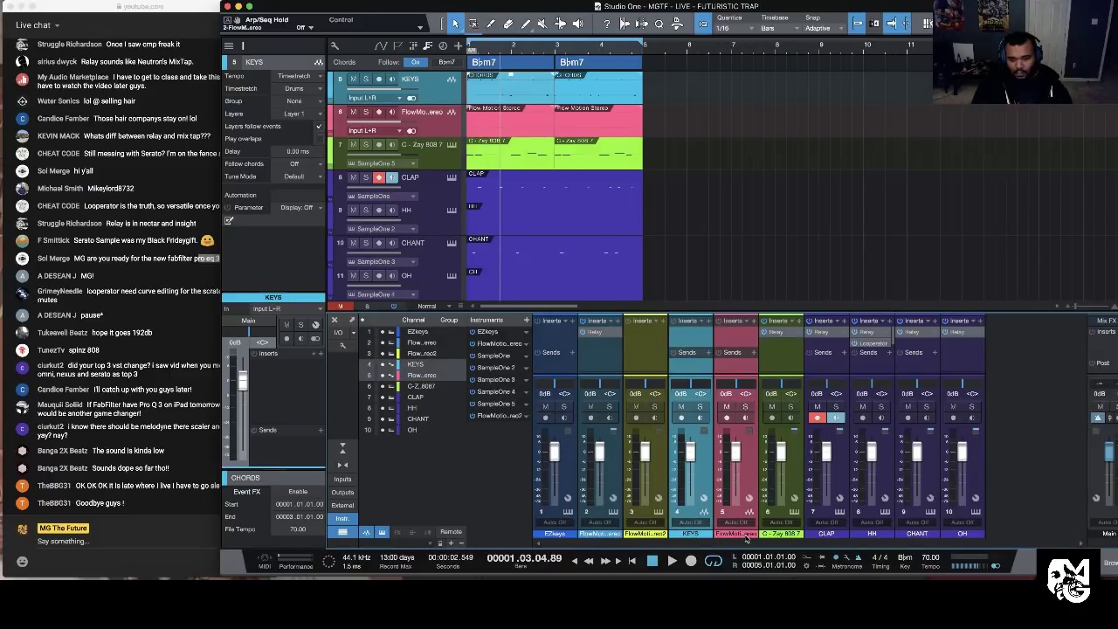
click(747, 539)
click(838, 453)
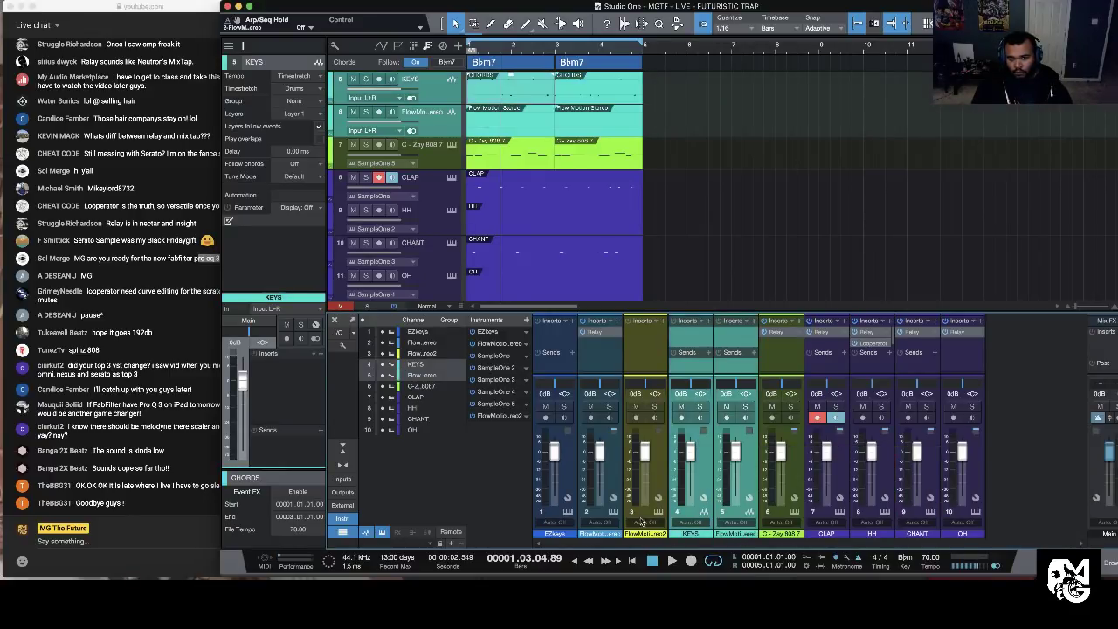
Step: Colour the EZkeys channel and the two muted Flow Motion instrument channels black
click(655, 489)
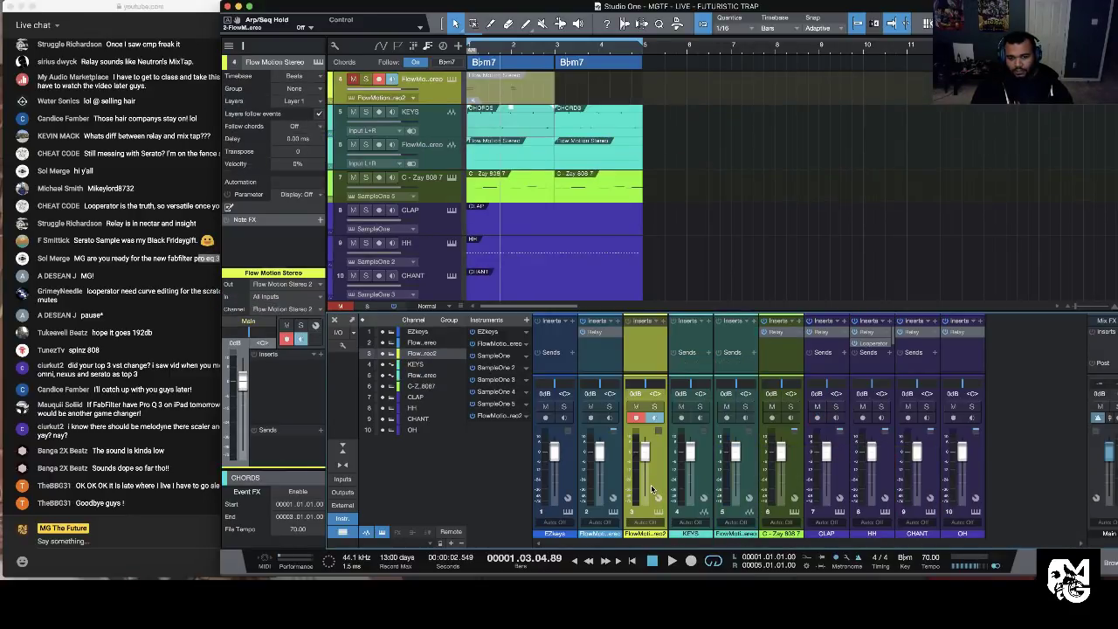
click(562, 494)
click(656, 536)
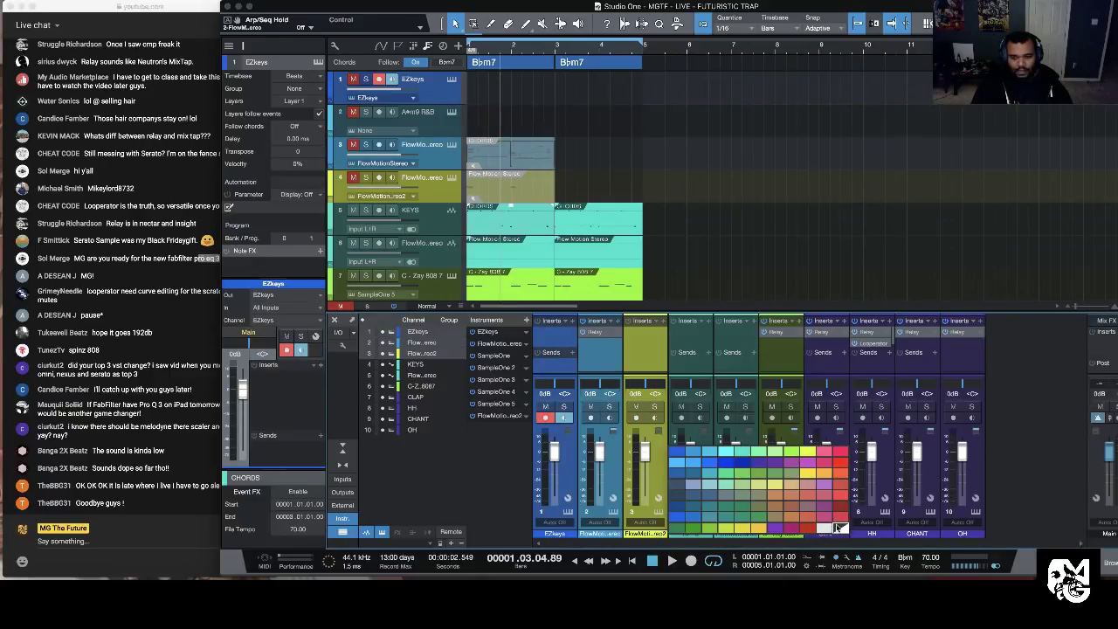
click(738, 511)
Step: Colour the C - Zay 808 7 channel red
click(794, 472)
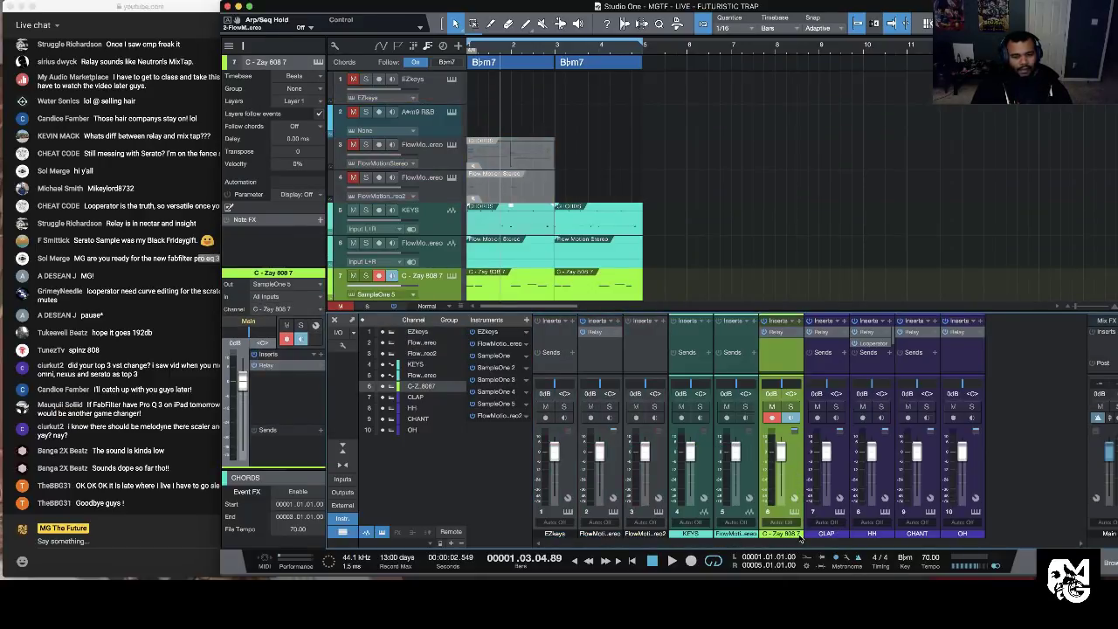
click(800, 538)
click(974, 471)
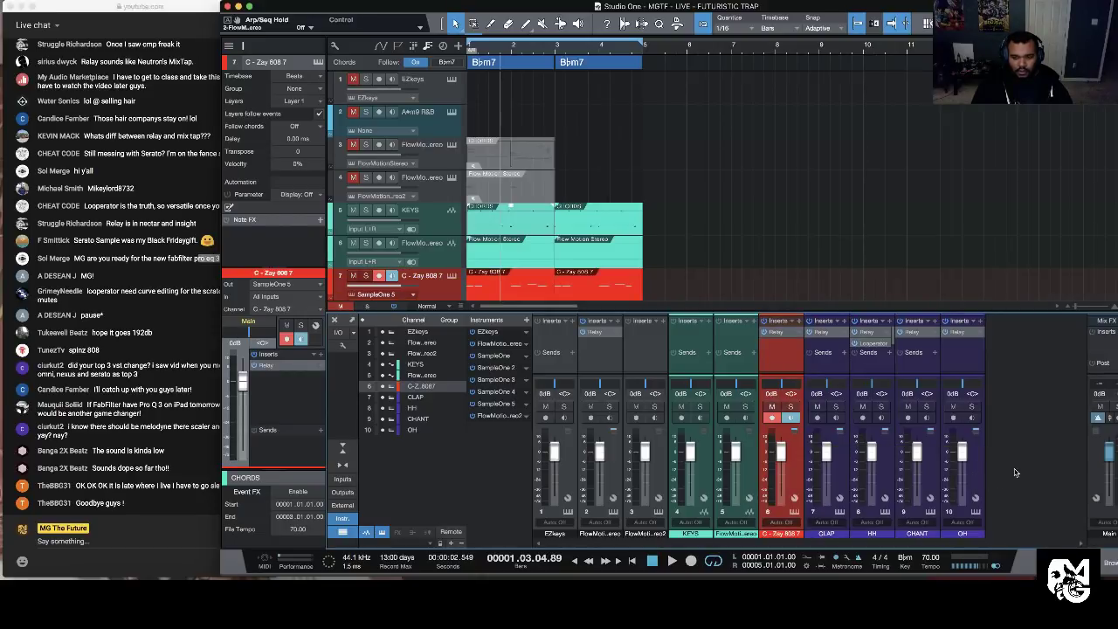
Step: Play the beat from the start and rename the turquoise Flow Motion audio channel beside KEYS as STAB STRING
scroll(795, 201, down, 4)
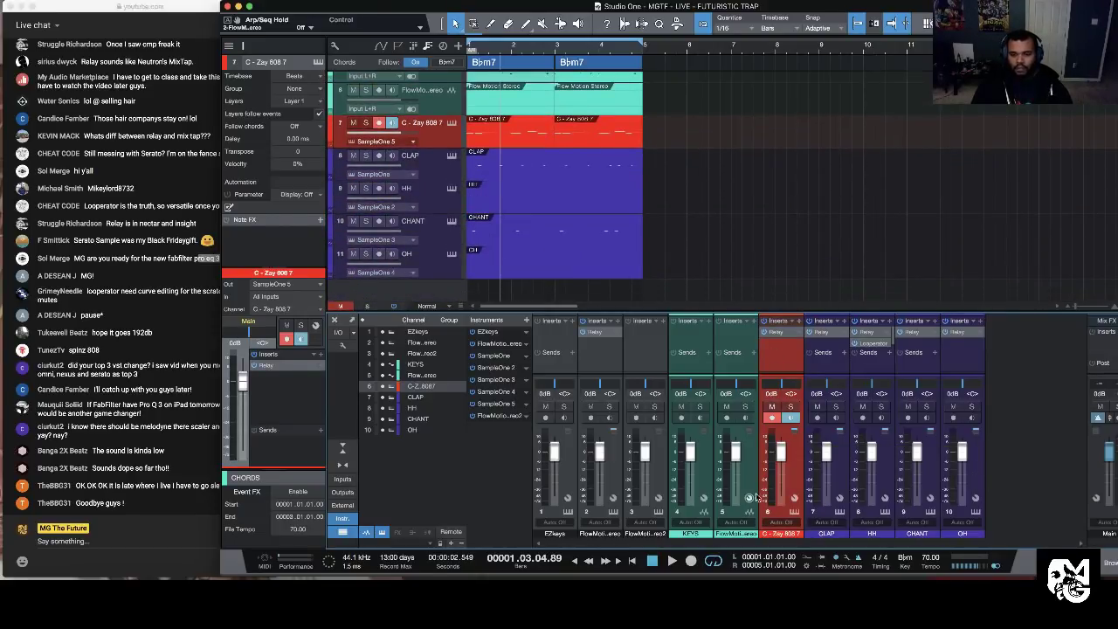
click(632, 561)
key(space)
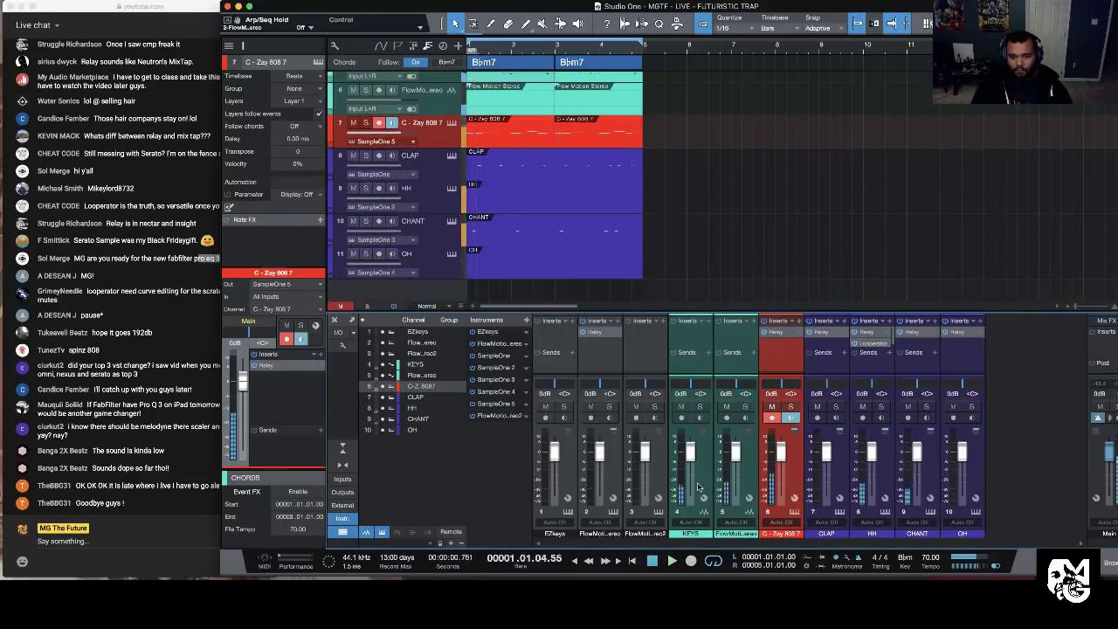
click(736, 534)
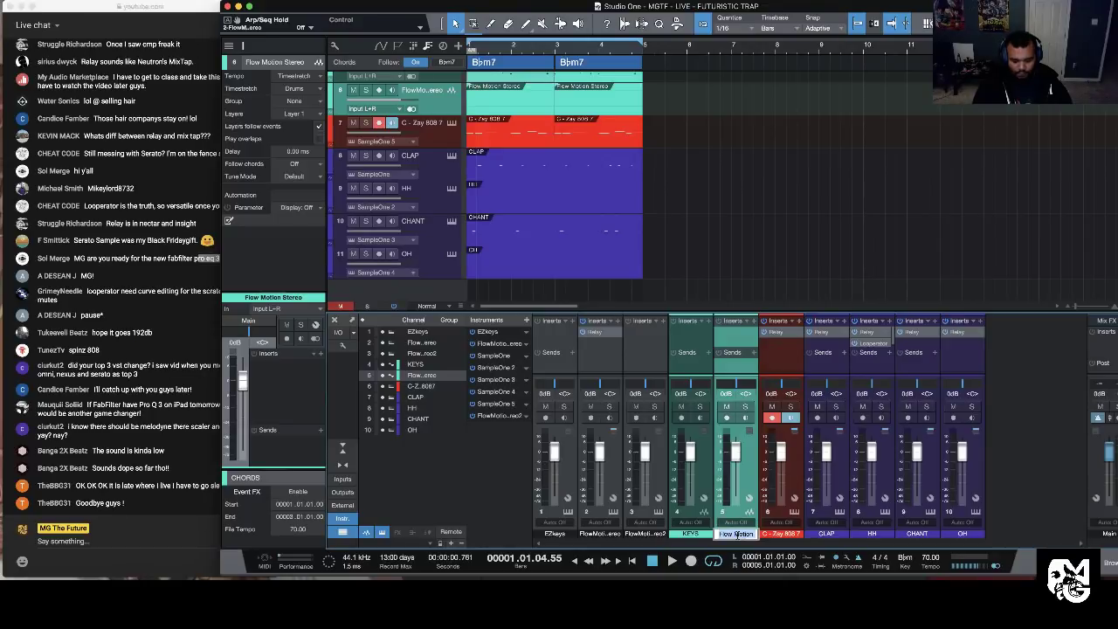
text(S)
text(TAB STRING)
key(Return)
Step: Insert the Relay plug-in on the KEYS and STAB STRING channels
click(714, 334)
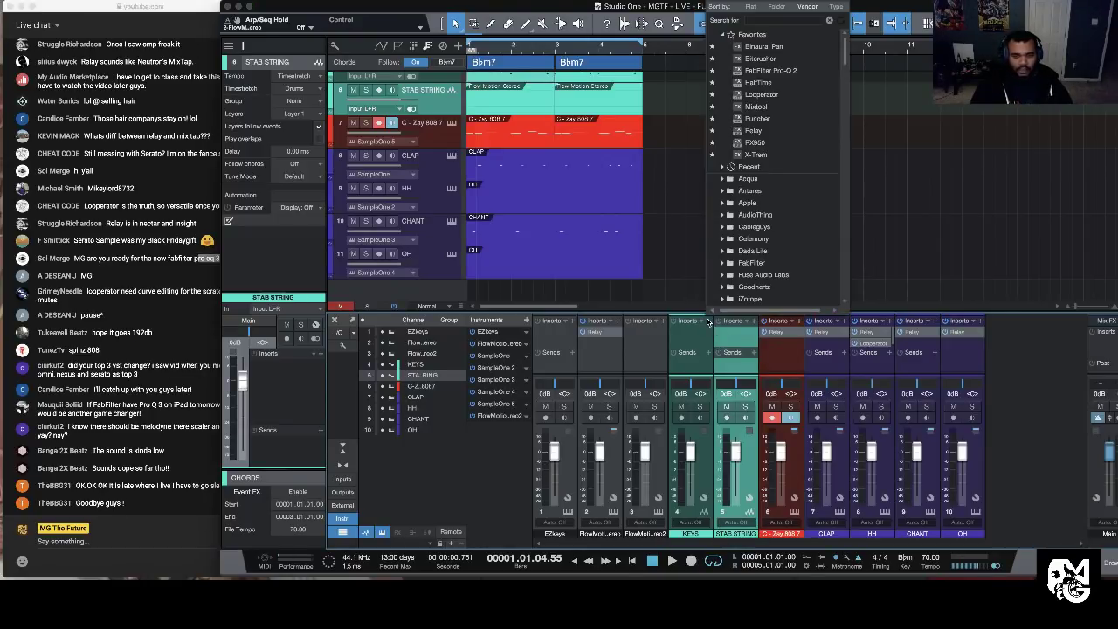
click(760, 132)
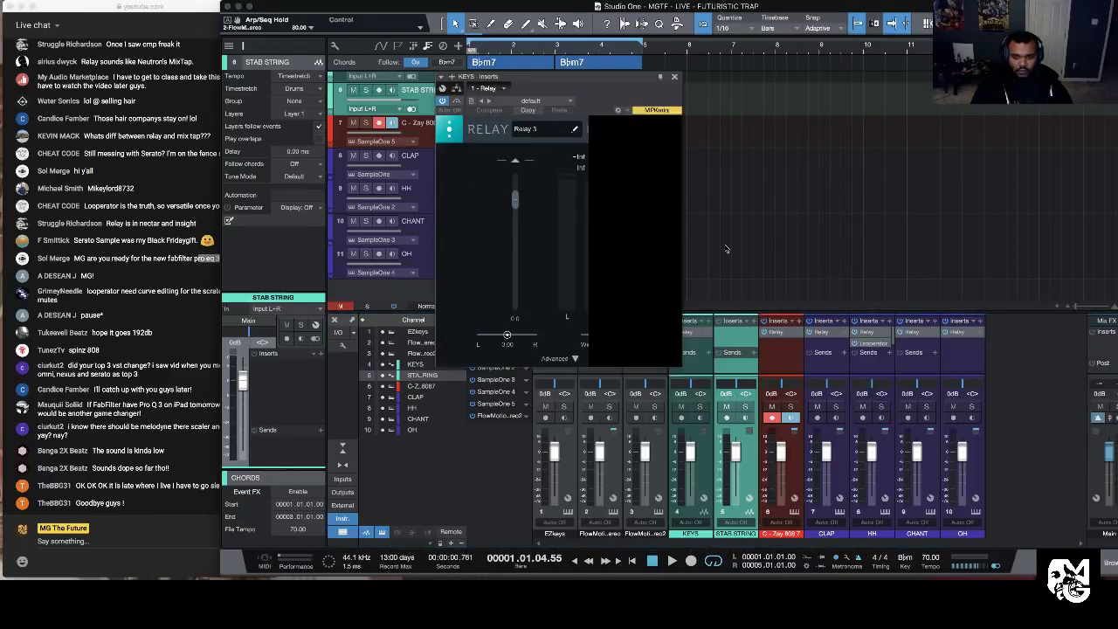
click(674, 76)
Step: Lower the STAB STRING channel's level to -15.8 dB during playback
key(space)
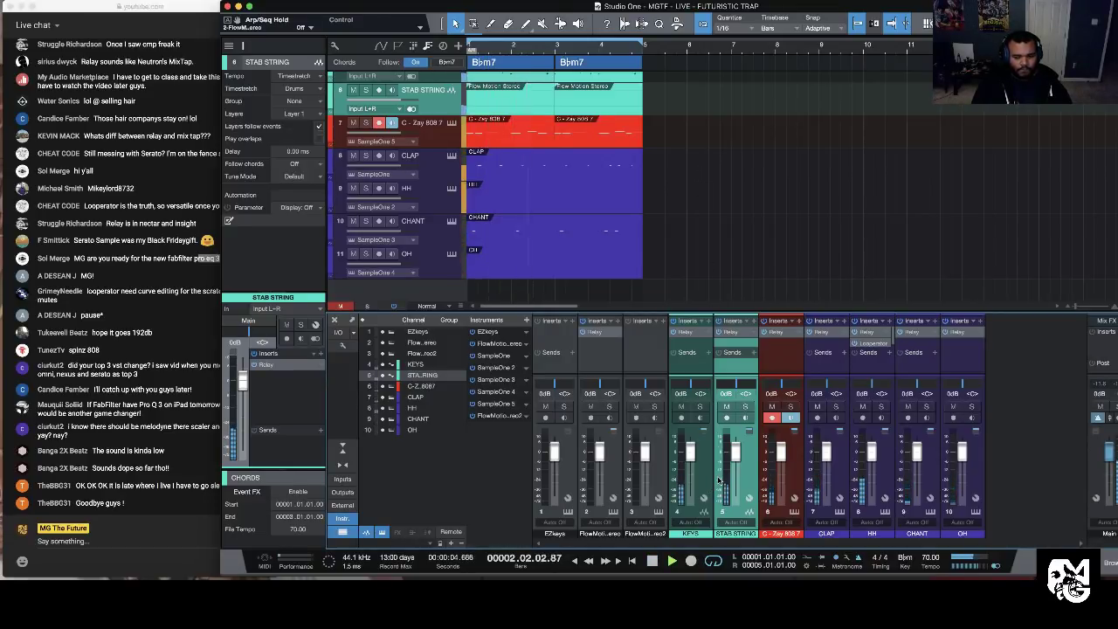
drag(735, 451, 736, 471)
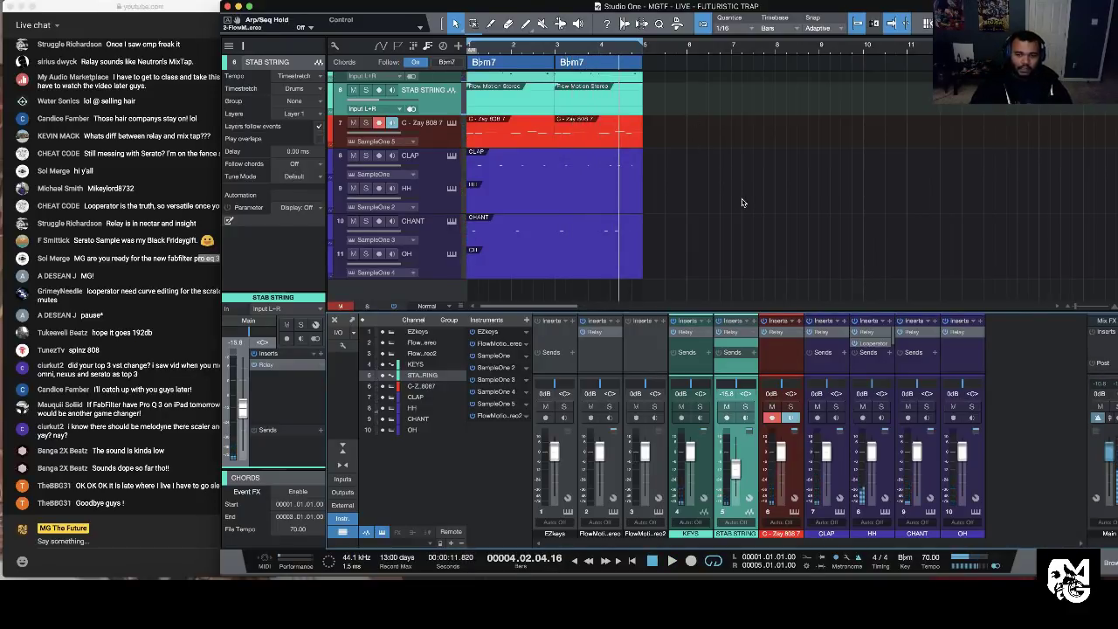
Step: Add another Flow Motion Stereo instrument track below OH and copy the OH channel's Relay insert to it
drag(951, 6, 936, 7)
click(1105, 574)
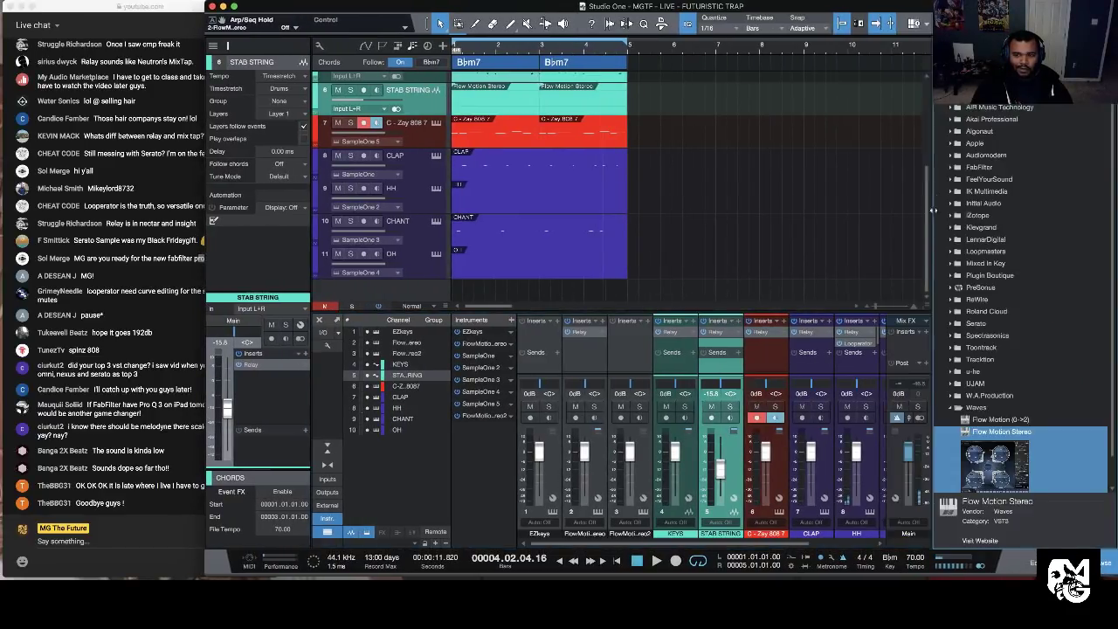
drag(1000, 480, 514, 367)
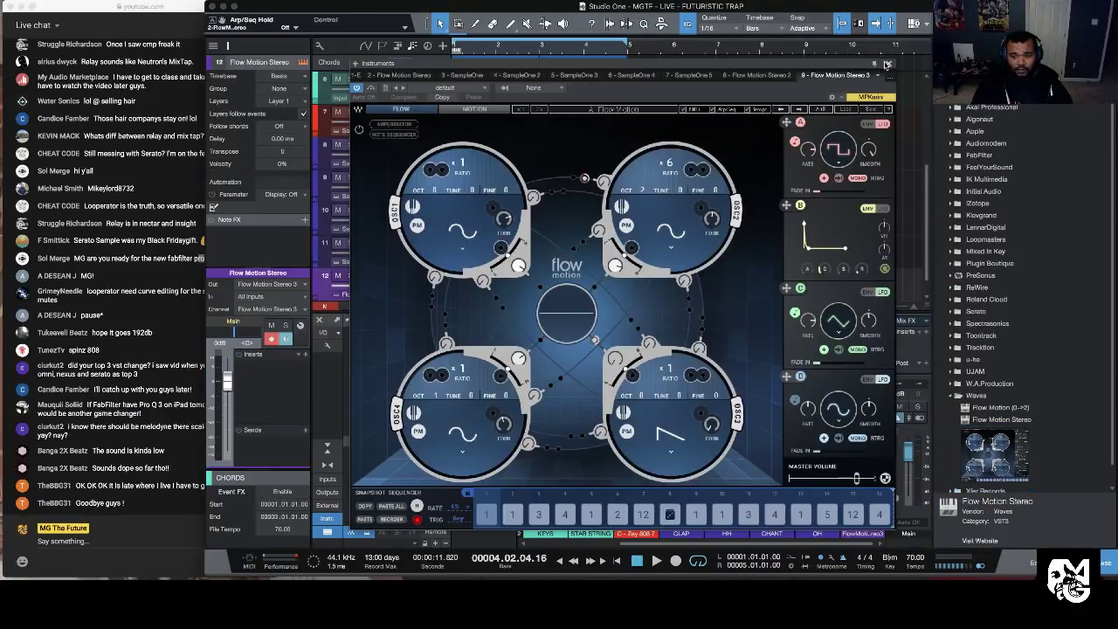
click(887, 65)
drag(814, 335, 879, 366)
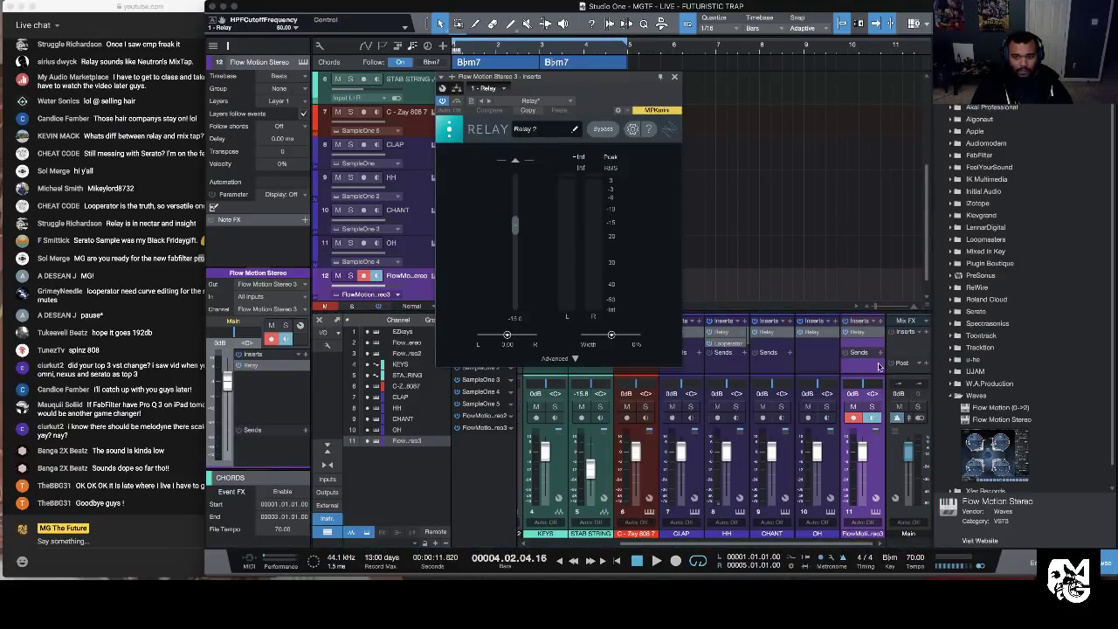
click(673, 78)
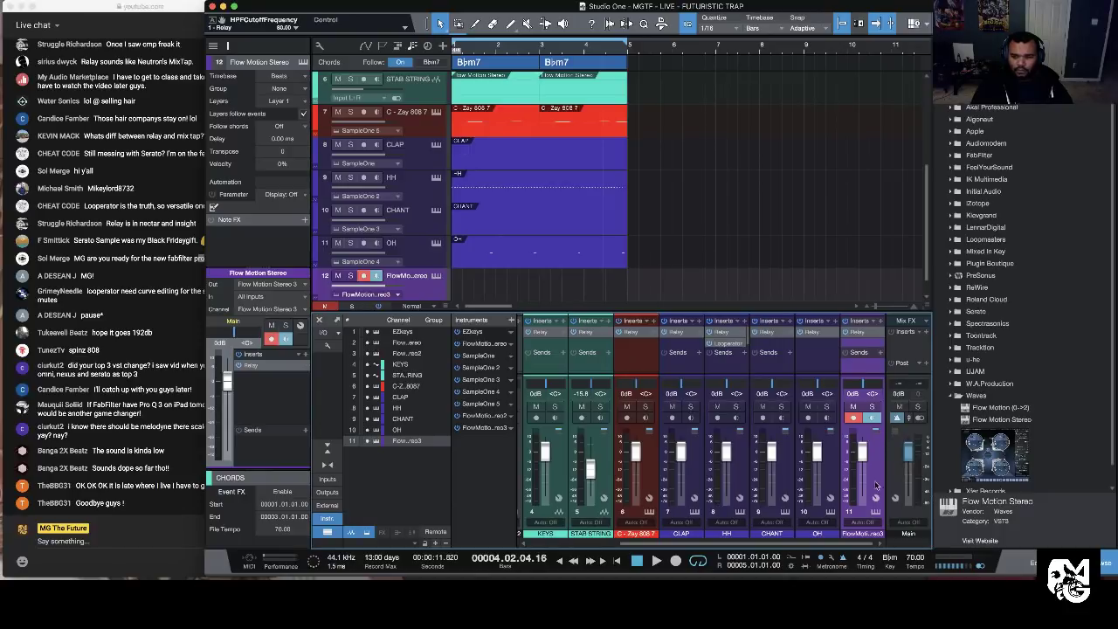
Step: Load the Mallets preset ML Indie Bells in the new Flow Motion Stereo instrument
click(877, 514)
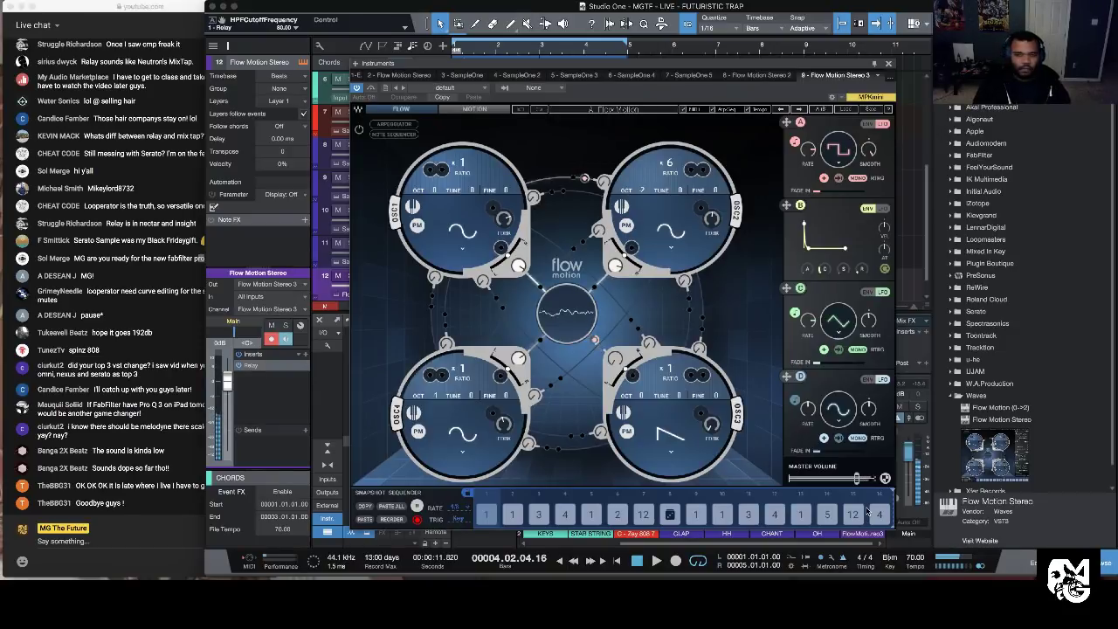
click(846, 110)
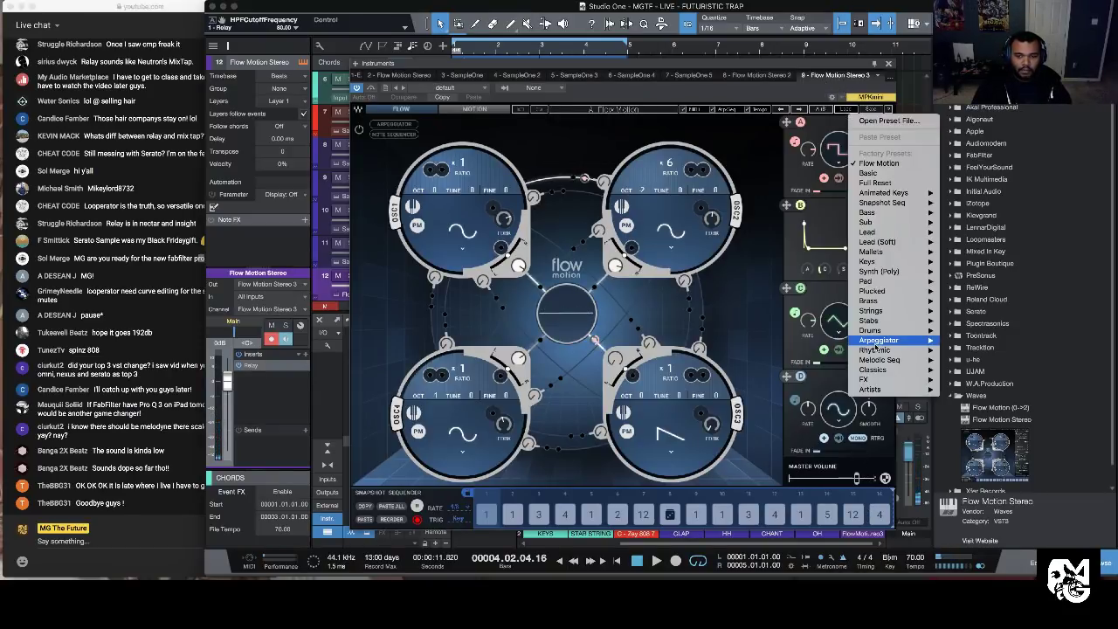
mouse_move(876, 341)
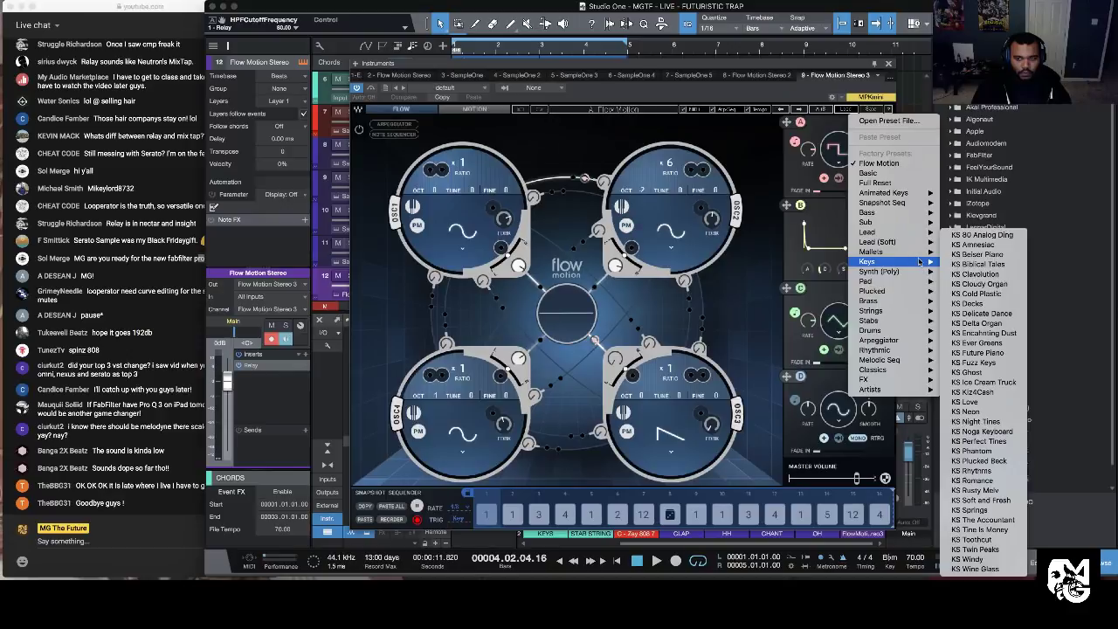
mouse_move(906, 255)
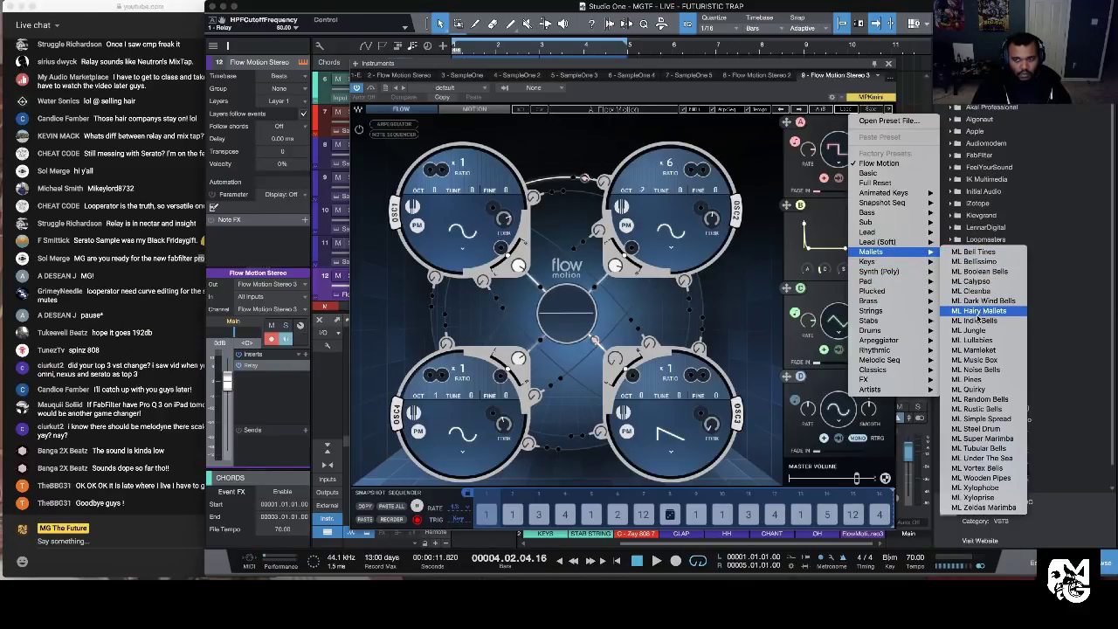
click(976, 321)
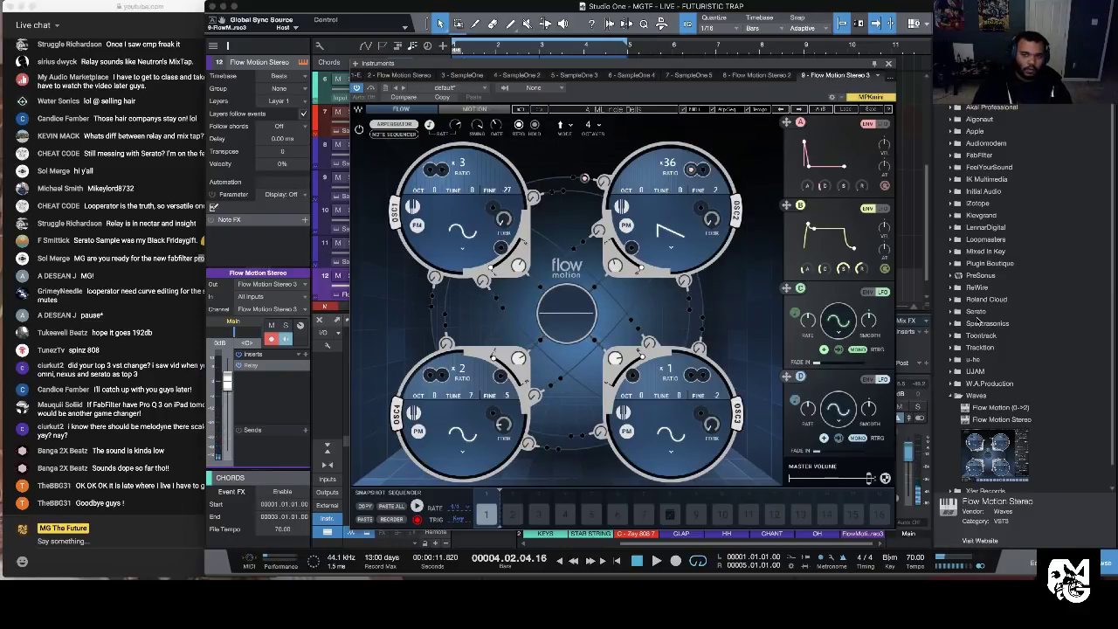
click(888, 63)
Step: Rehearse the bell part over the beat, and record it from bar 1 to bar 3 on the new Flow Motion Stereo track
click(617, 560)
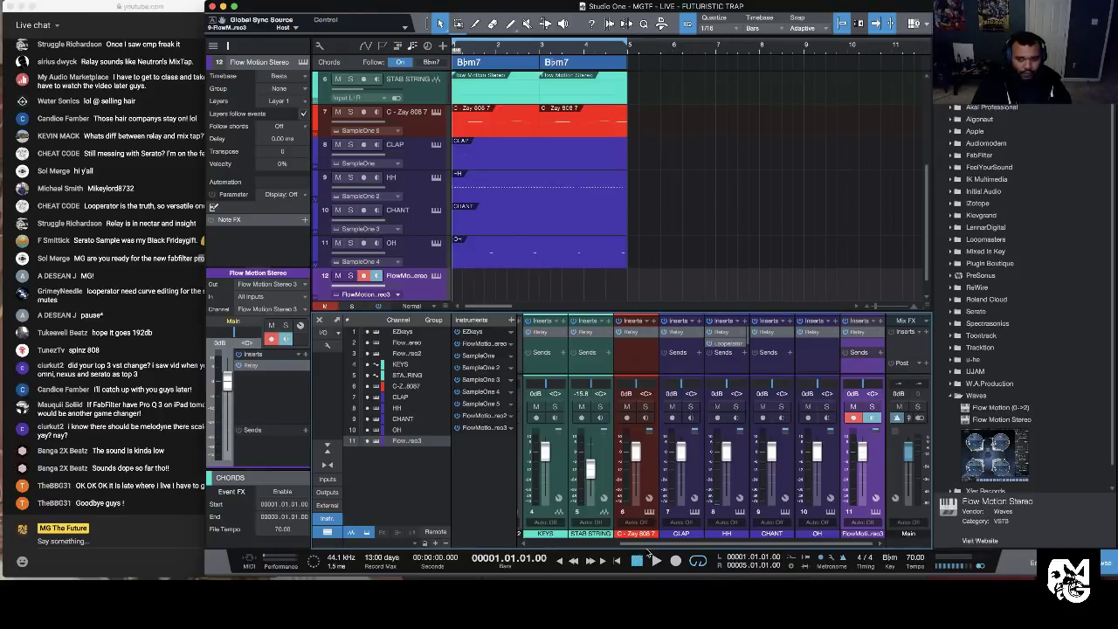
click(655, 561)
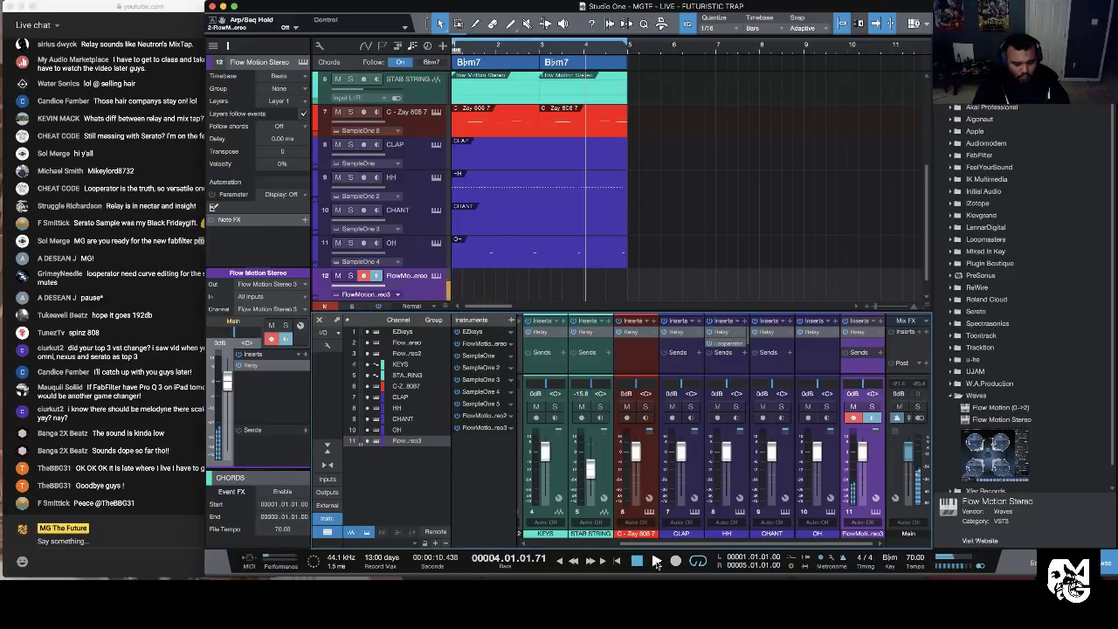
click(617, 562)
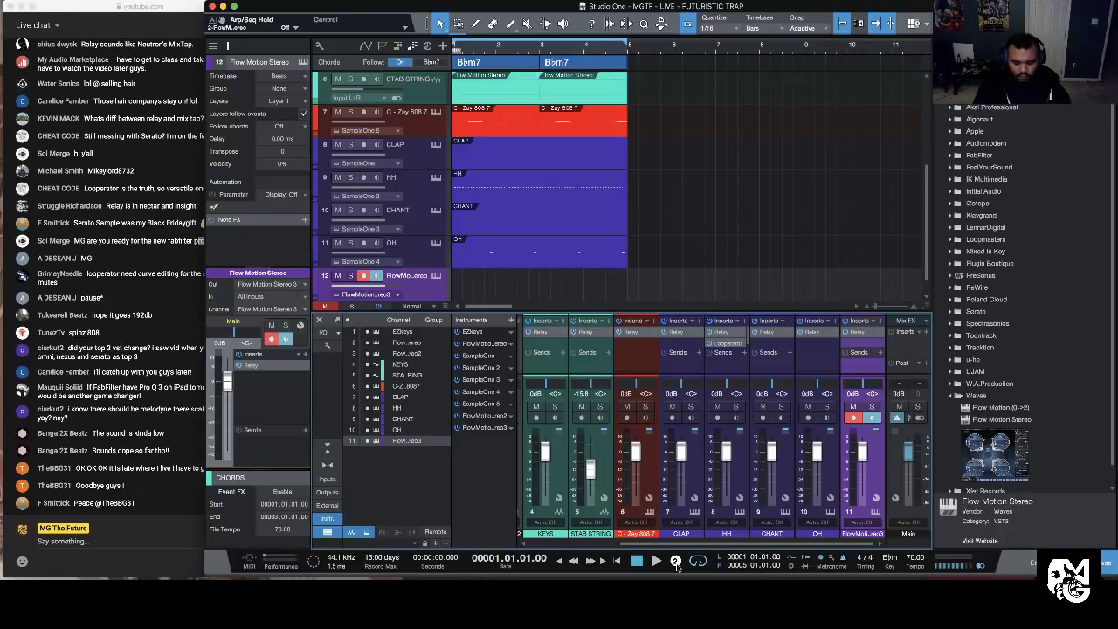
click(676, 562)
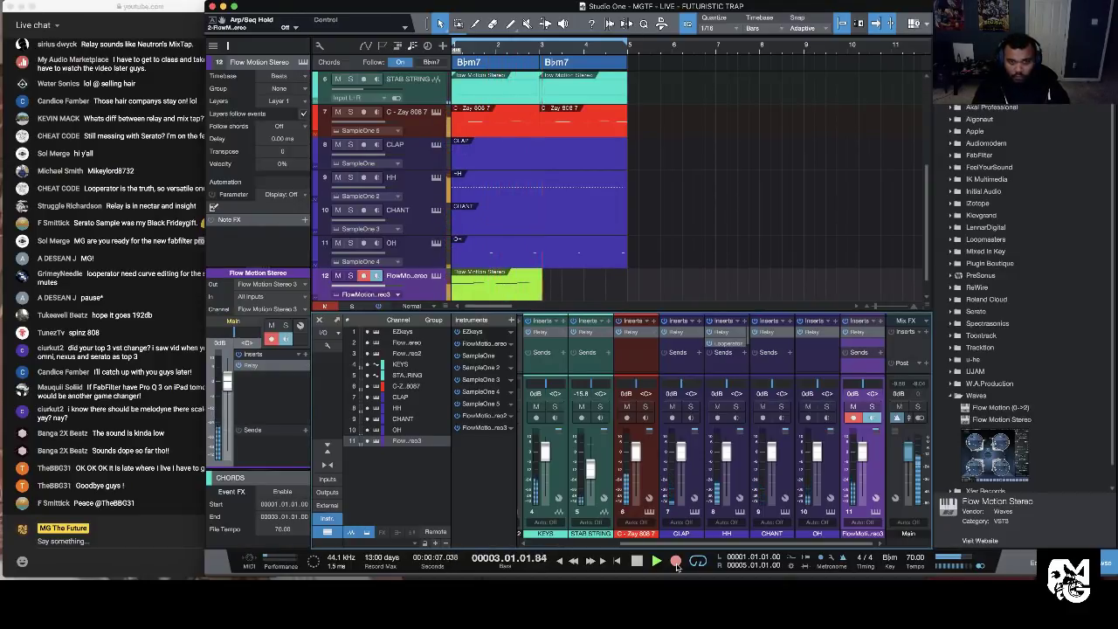
key(space)
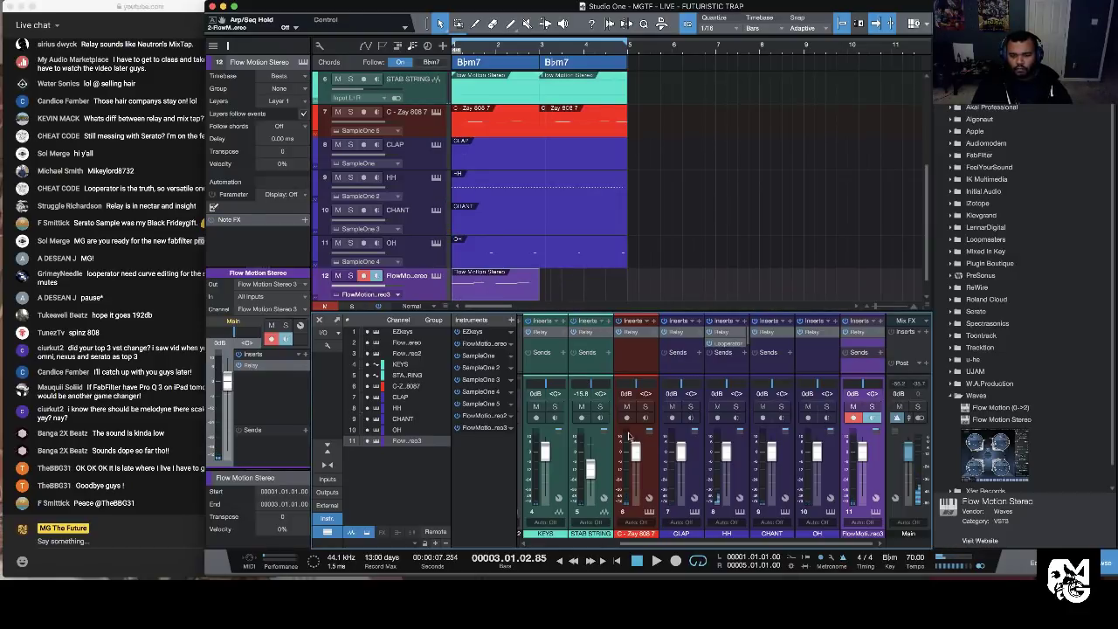
Step: Play the take from the start while trying the bell channel at -16.6 dB, and reset its level to 0 dB
click(616, 560)
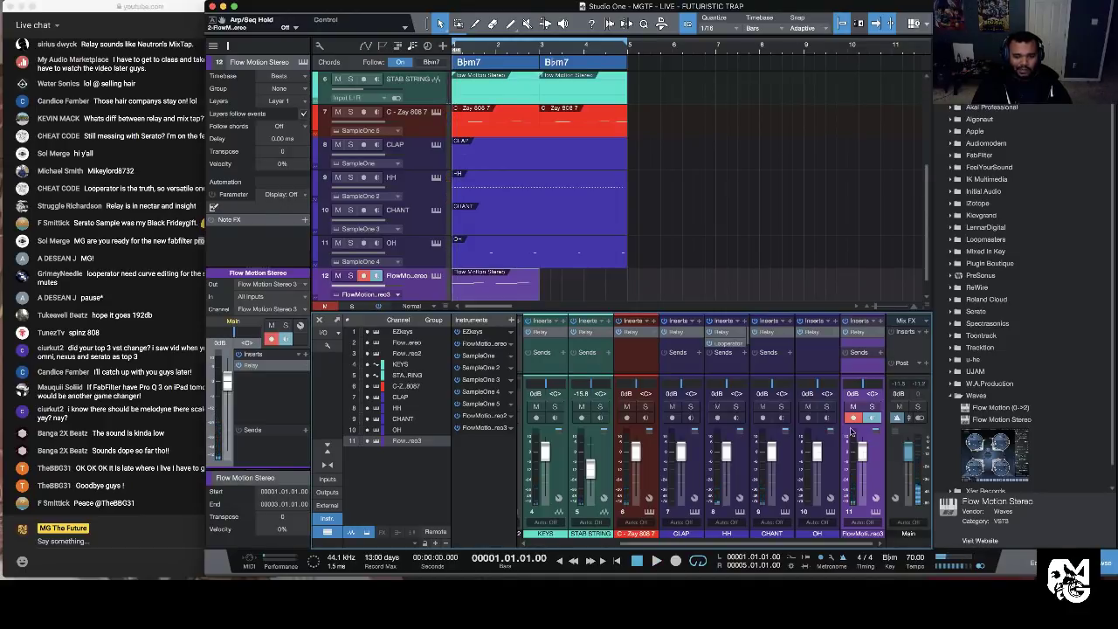
key(space)
mouse_move(860, 448)
mouse_down()
mouse_move(867, 478)
mouse_move(867, 467)
mouse_up()
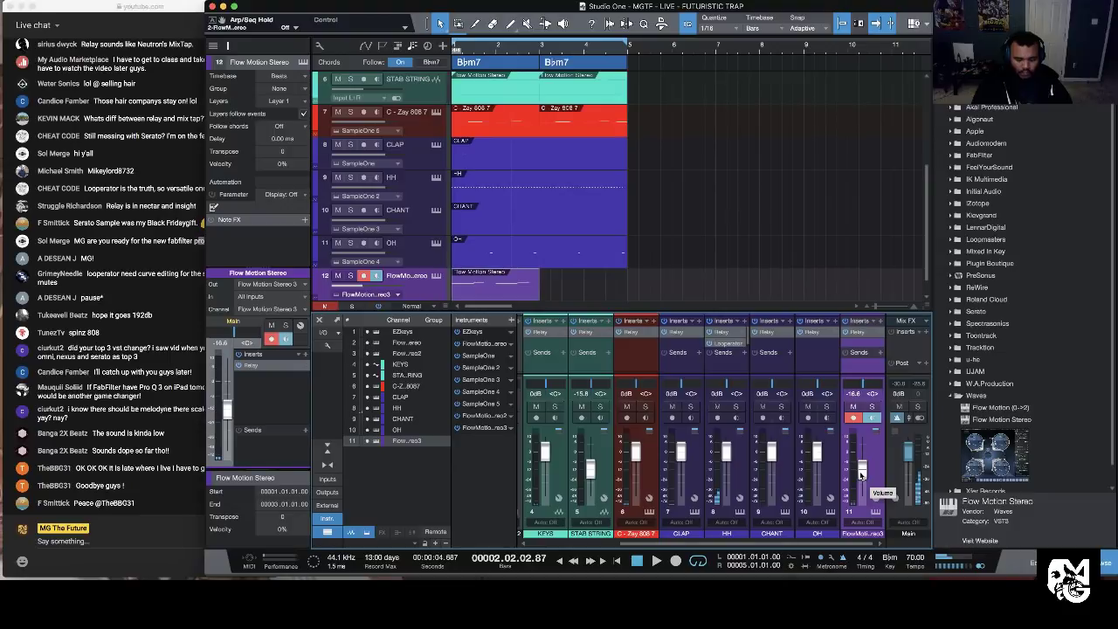
super+click(860, 475)
Step: Bounce the recorded bell clip to a new audio track and move its source instrument track above KEYS
scroll(783, 253, down, 1)
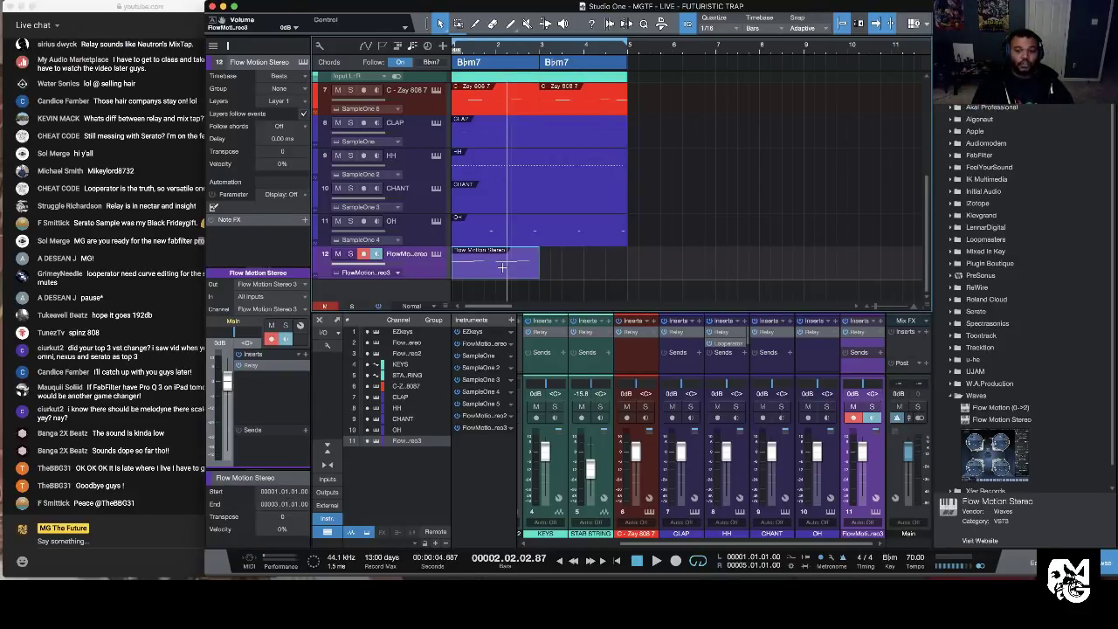
key(super+b)
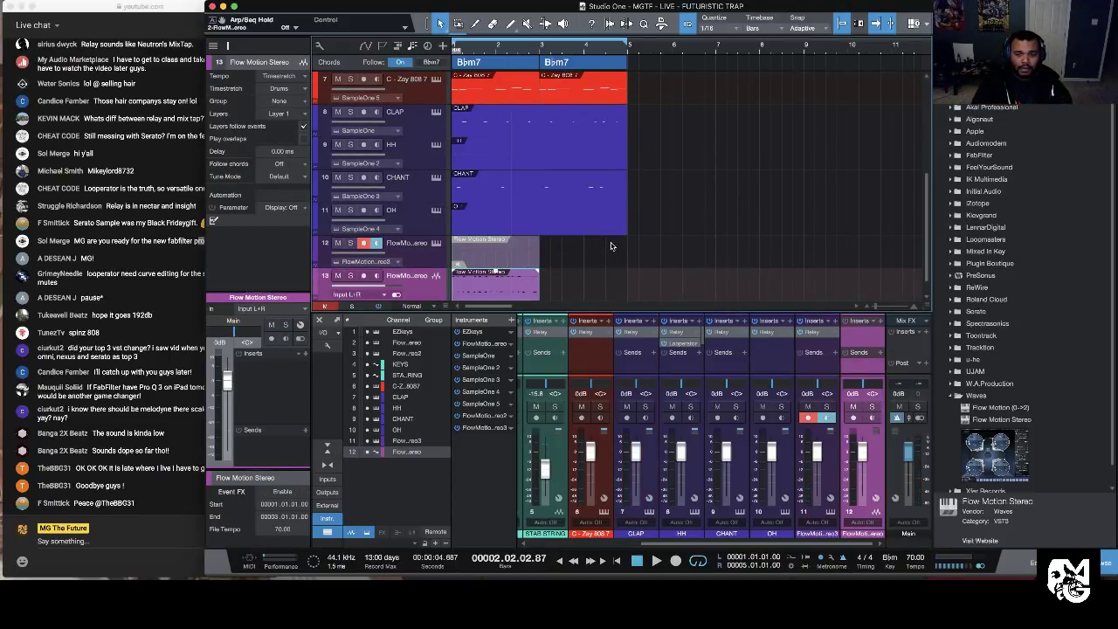
click(417, 264)
scroll(419, 273, up, 1)
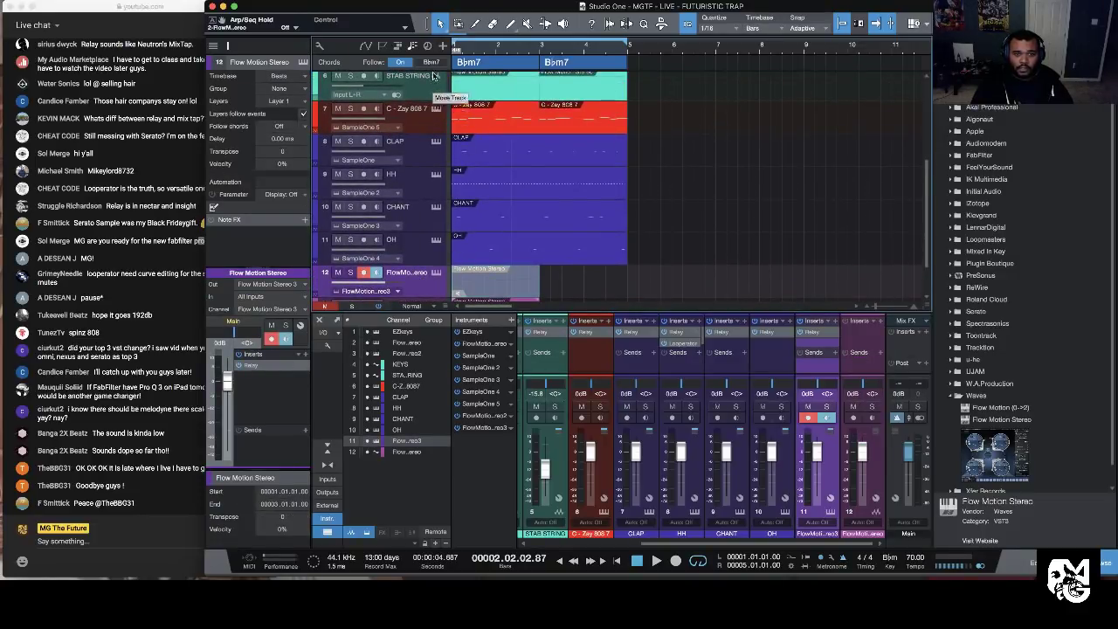
scroll(441, 66, up, 1)
scroll(443, 54, up, 2)
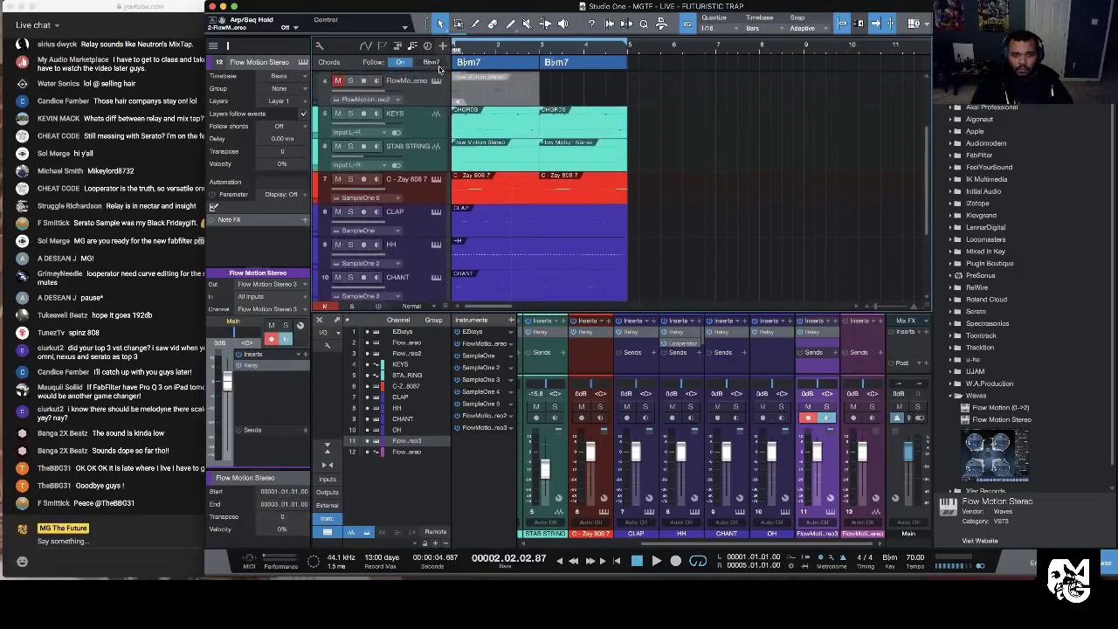
click(458, 111)
scroll(598, 106, down, 3)
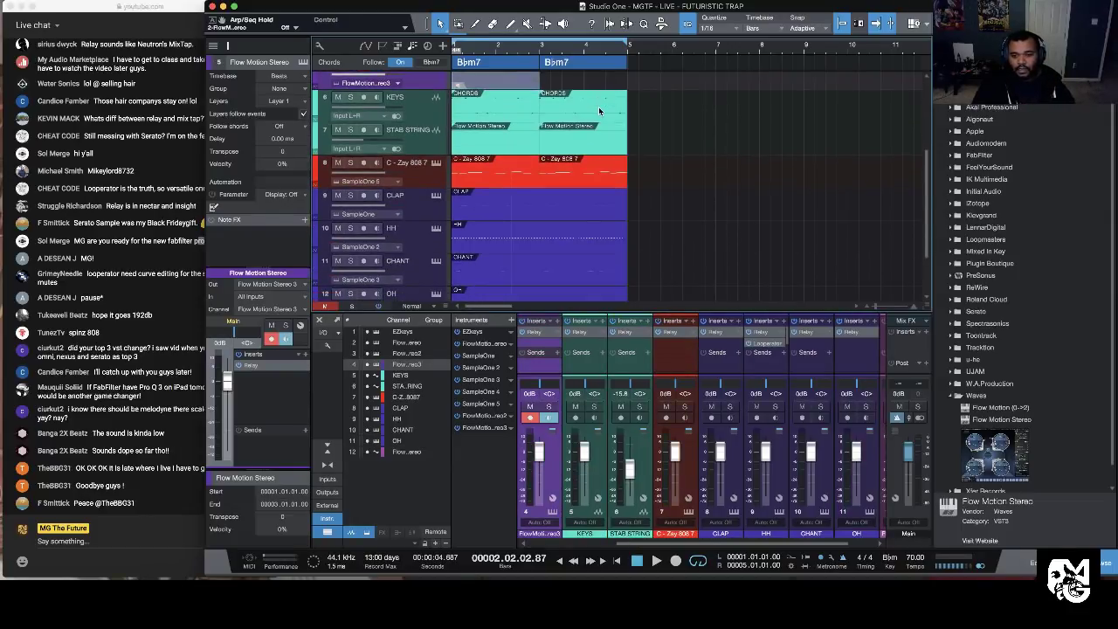
scroll(607, 131, down, 1)
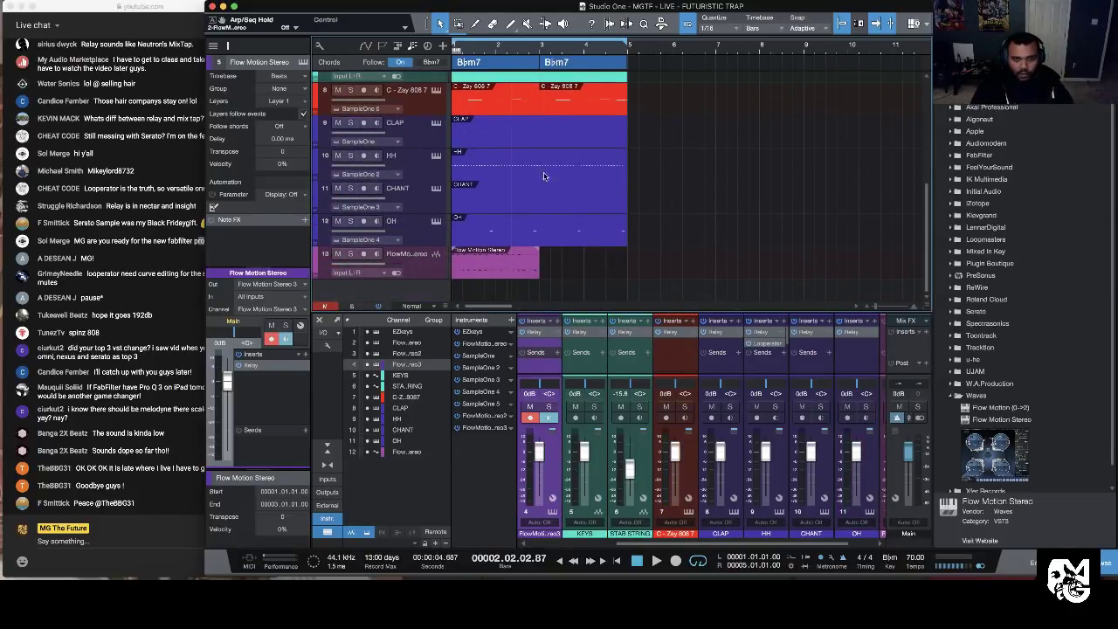
Step: Move the bounced bell audio track directly below STAB STRING and colour it turquoise like the other melodic tracks
drag(431, 276, 428, 143)
scroll(428, 143, up, 2)
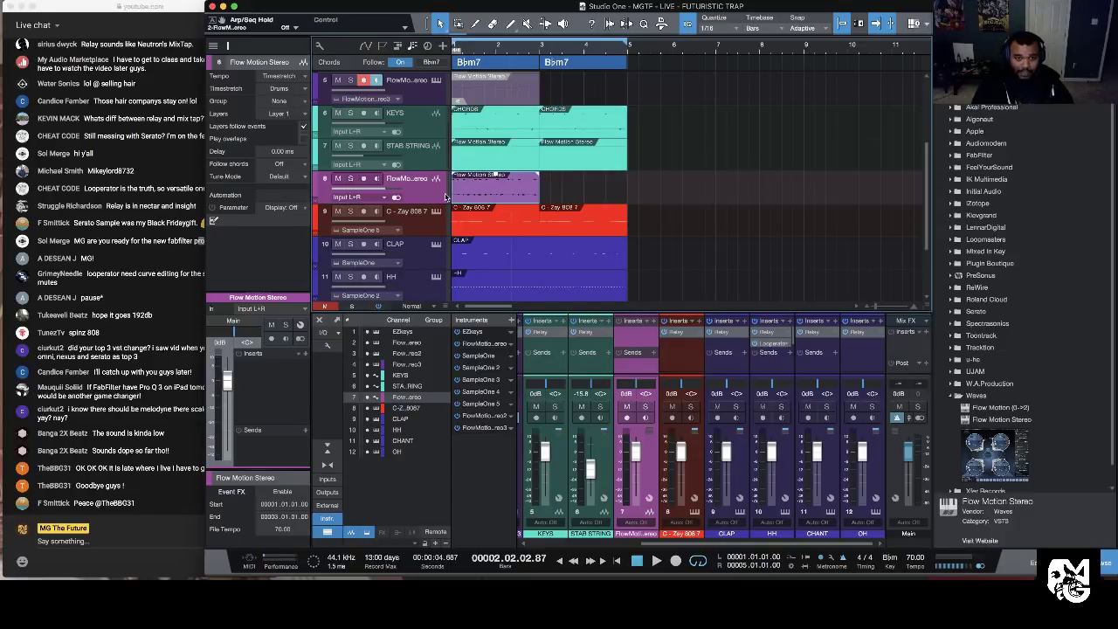
click(315, 187)
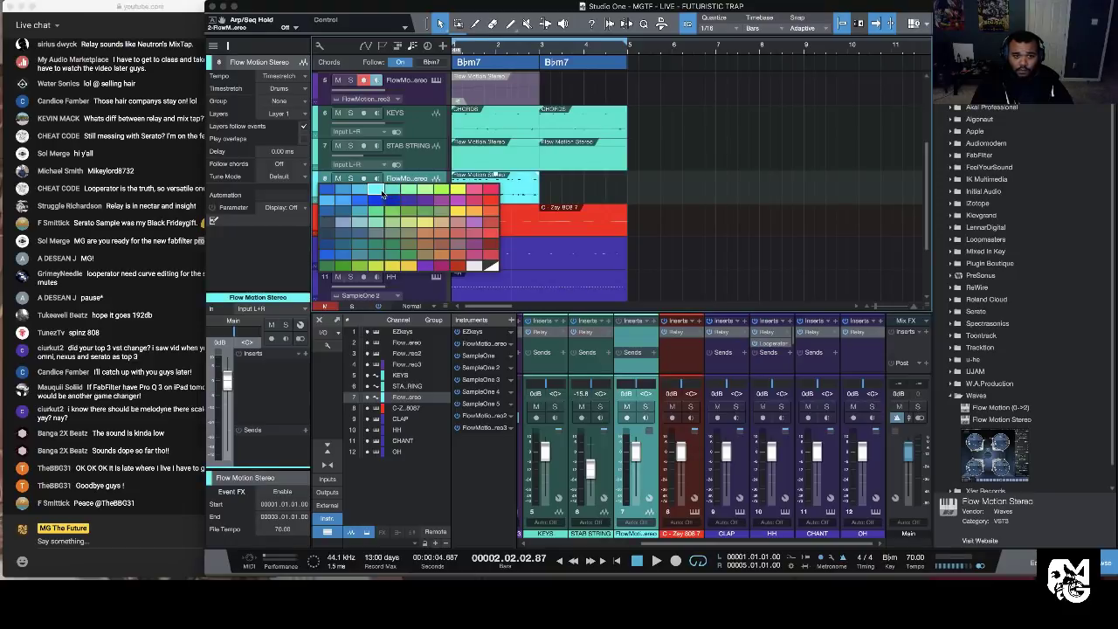
click(387, 193)
Step: Duplicate the bounced bell clip to bar 3 and copy STAB STRING's Relay insert to the bell audio channel
key(comma)
key(d)
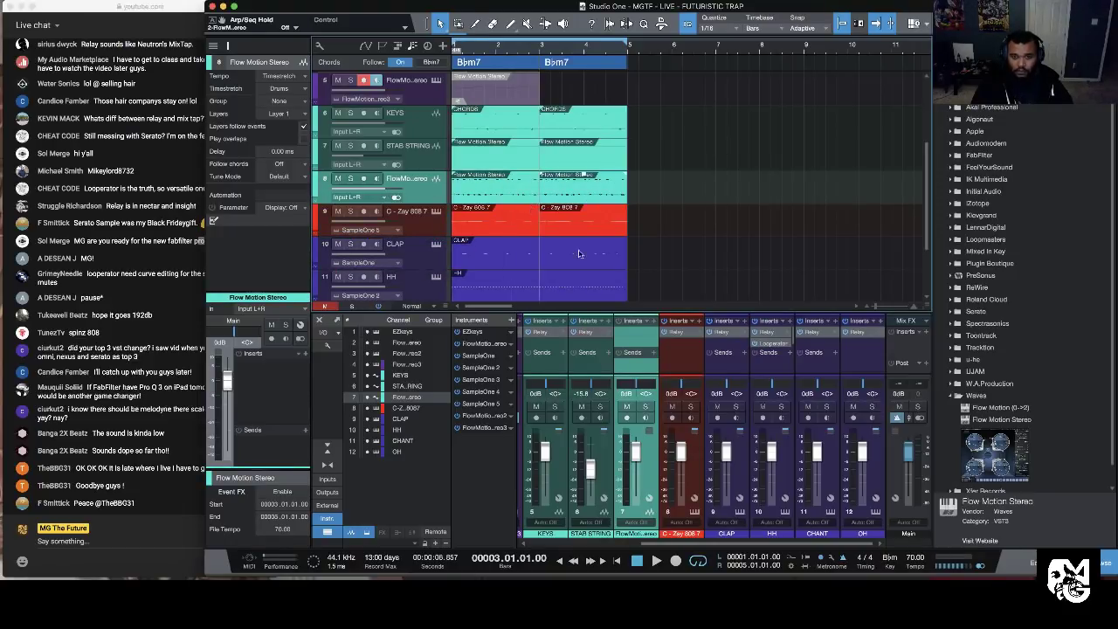
drag(580, 335, 637, 337)
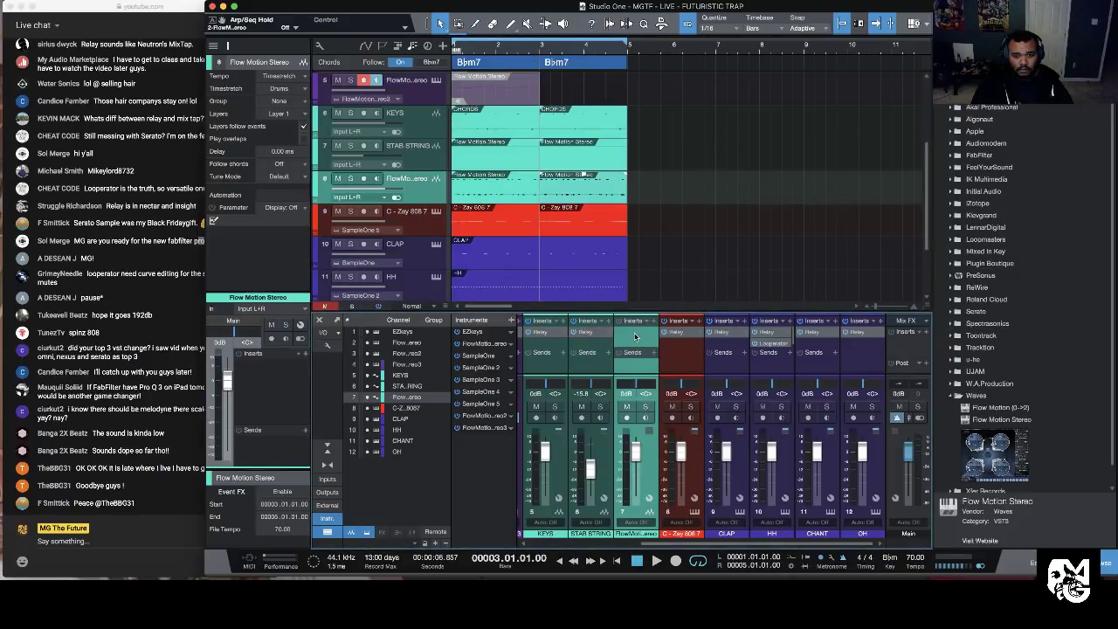
click(674, 77)
Step: Lower the bounced bell channel's level to -28.8 dB while playing the beat from the start
click(656, 561)
click(616, 561)
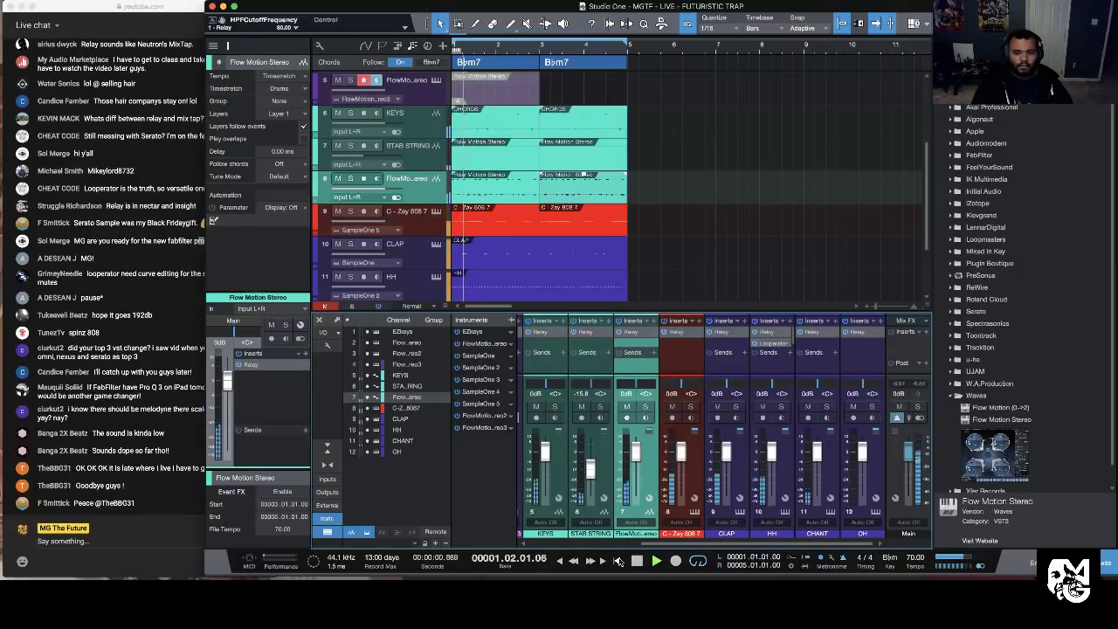
drag(635, 451, 636, 479)
key(space)
scroll(636, 478, up, 1)
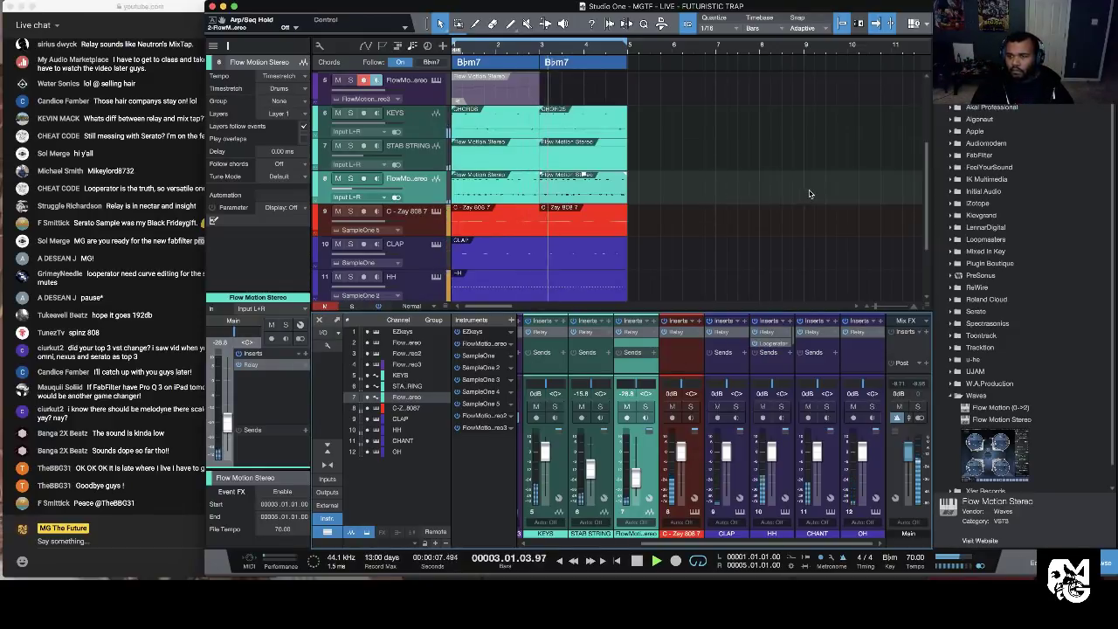
Step: Add another Flow Motion Stereo instrument track below OH and load the Classics preset LD Flute
scroll(813, 218, down, 3)
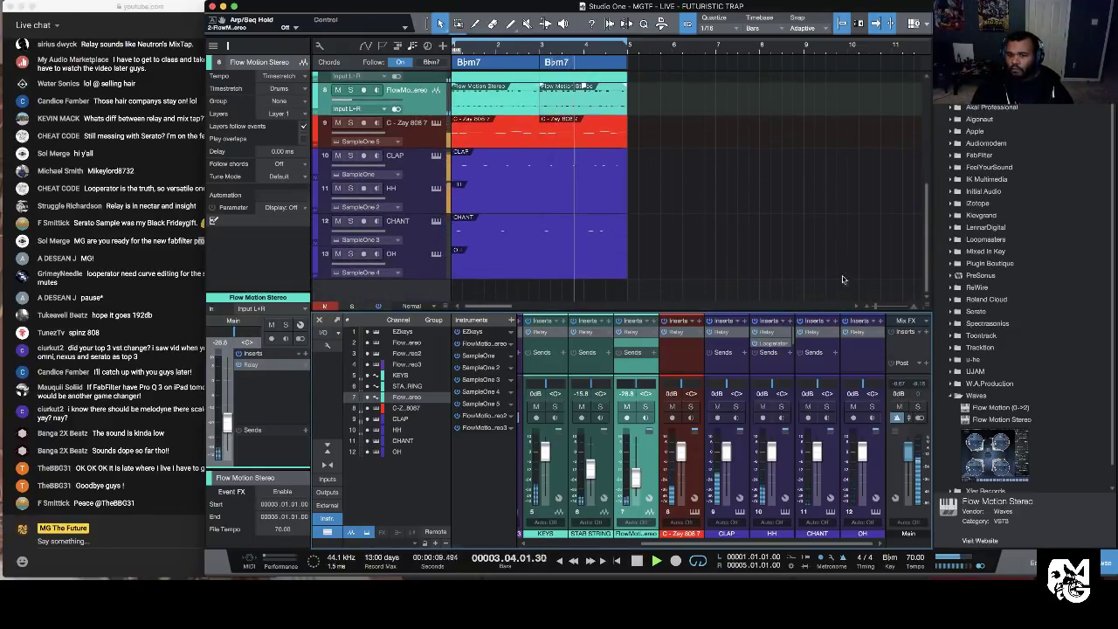
click(1009, 455)
drag(1009, 458, 394, 286)
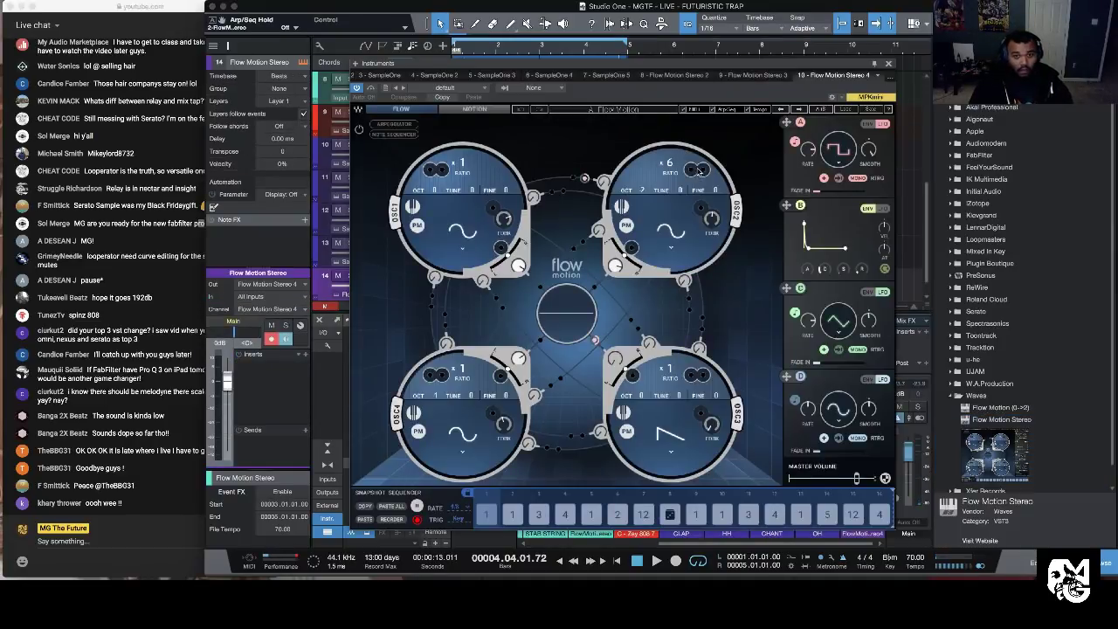
click(836, 113)
mouse_move(869, 286)
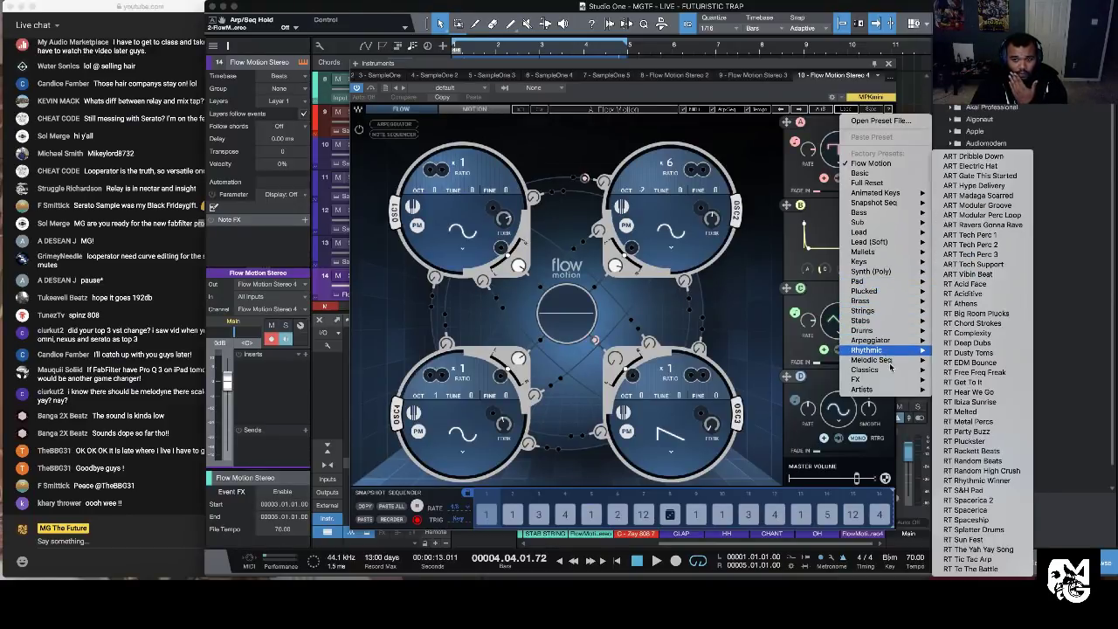
mouse_move(887, 374)
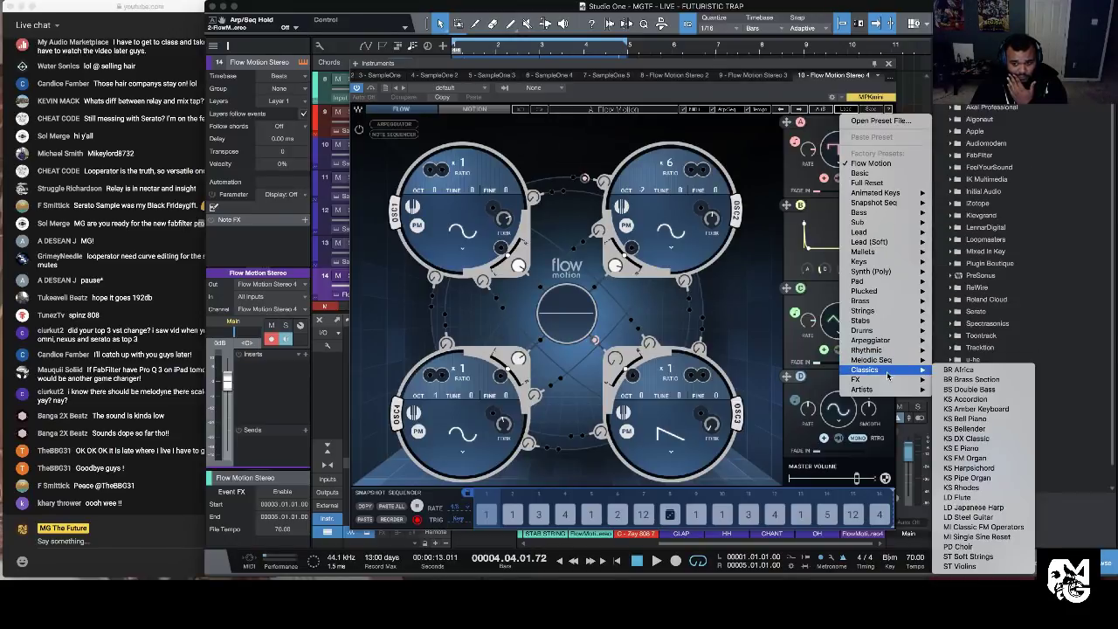
click(986, 497)
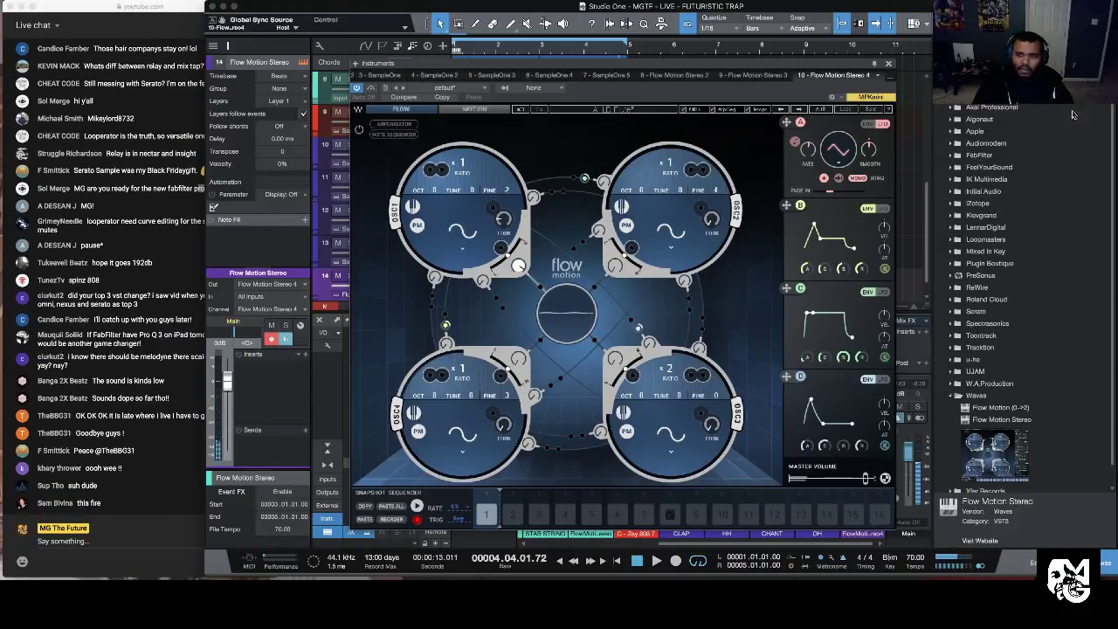
Step: Close the instrument window and copy the OH channel's Relay insert to the new flute channel
click(888, 63)
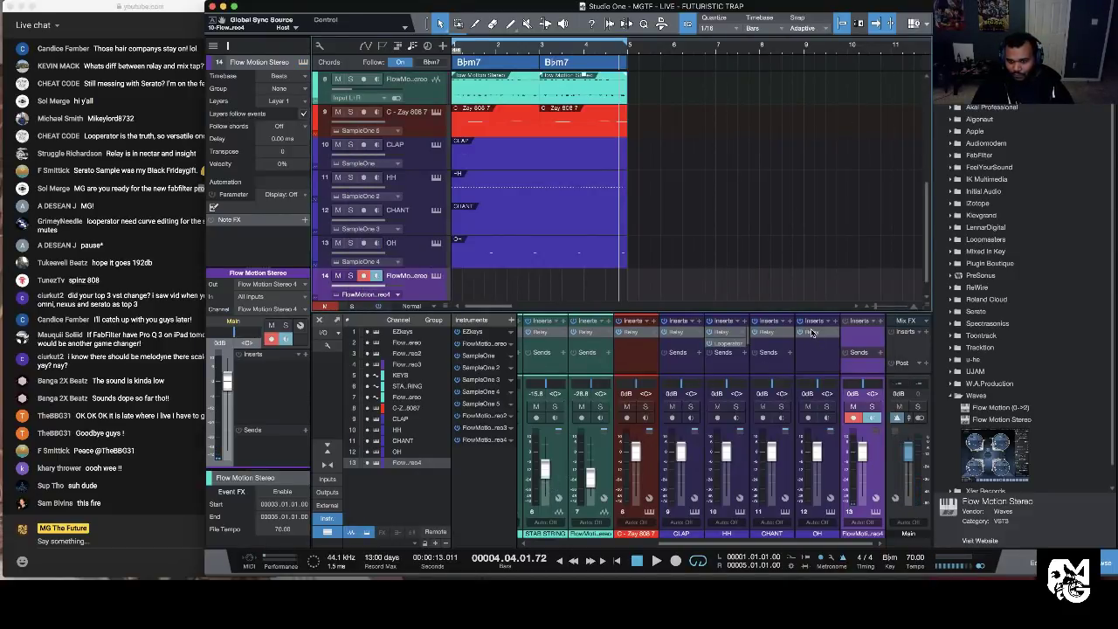
click(862, 333)
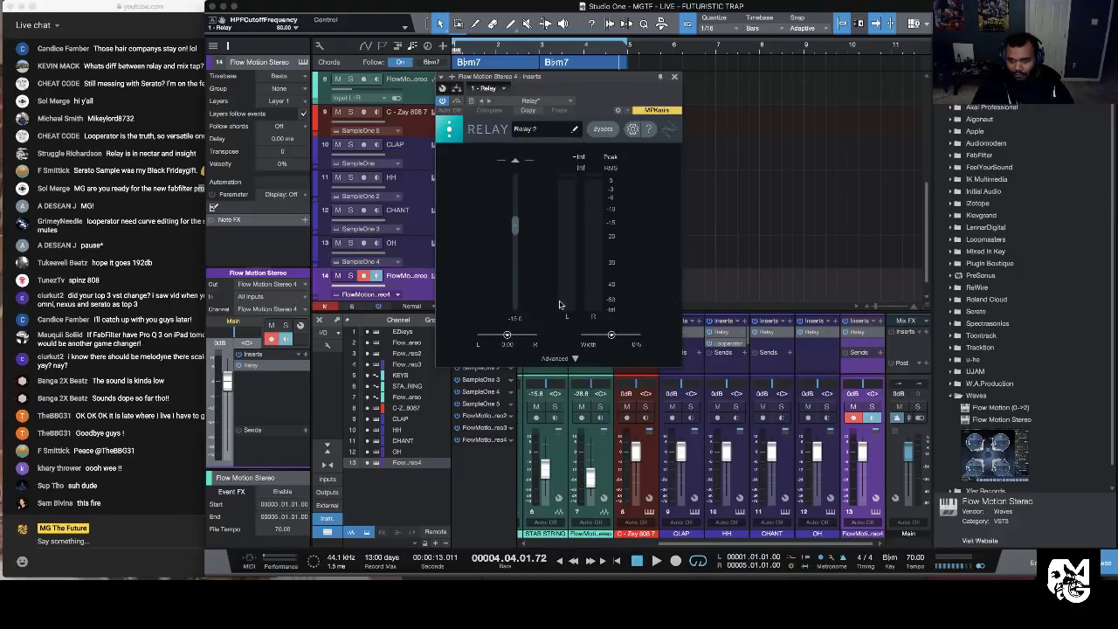
click(675, 77)
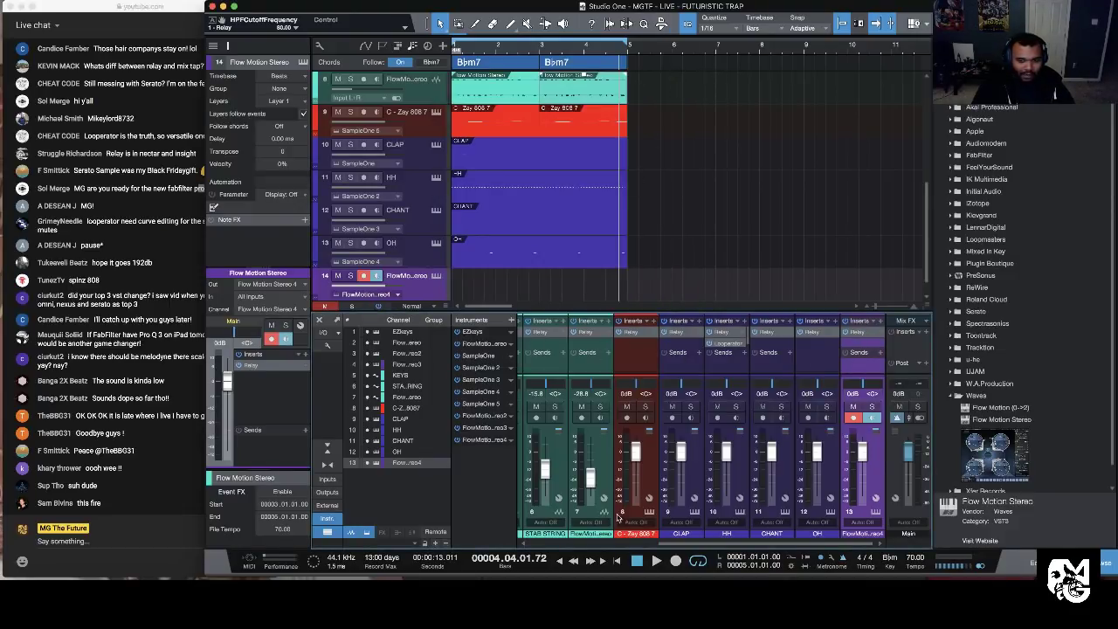
Step: Rehearse the flute part over the beat, and record a two-bar melody from bar 1 on the new Flow Motion Stereo track
click(617, 560)
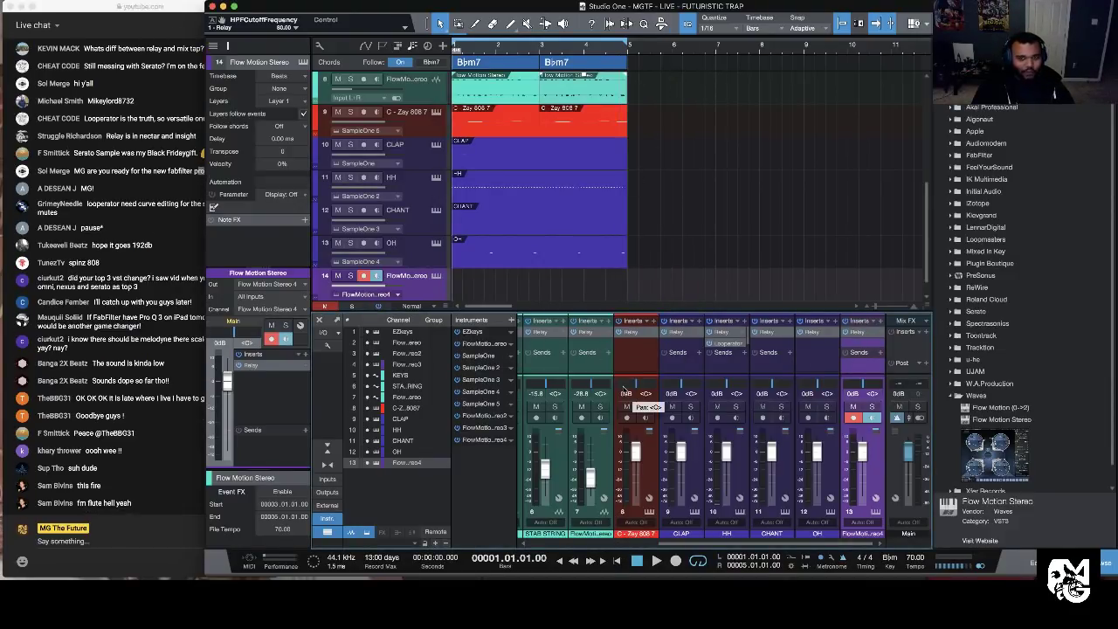
key(space)
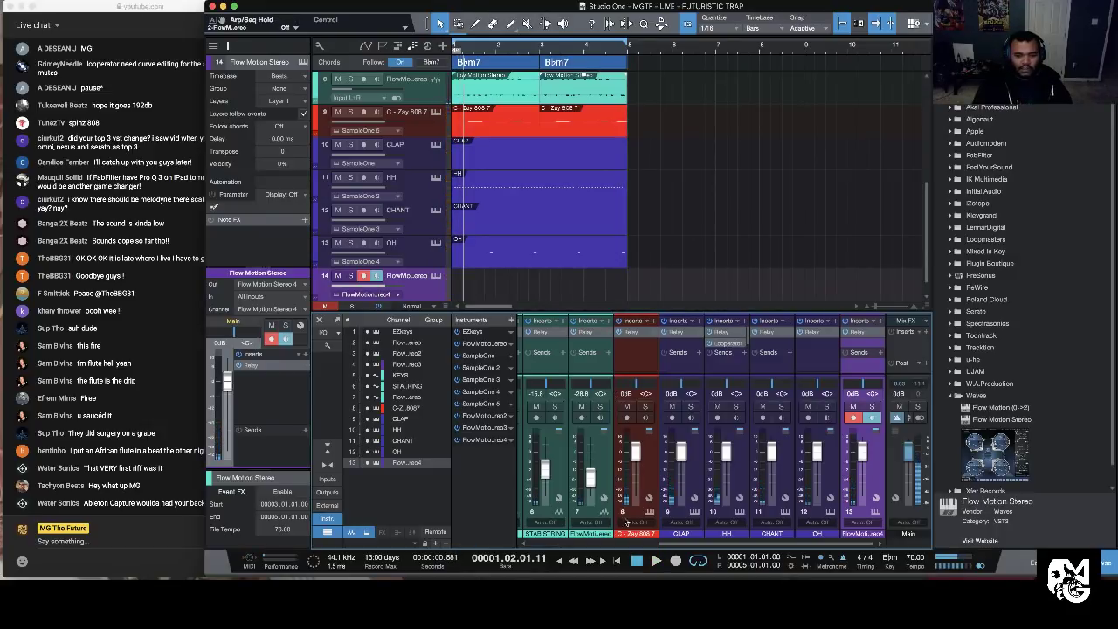
click(617, 560)
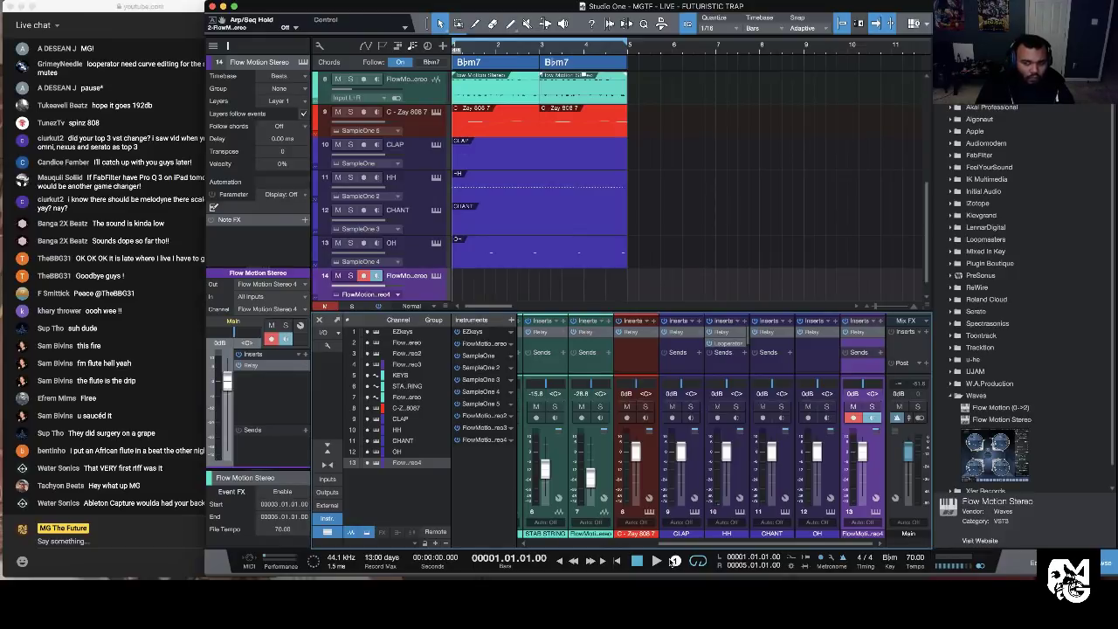
click(674, 561)
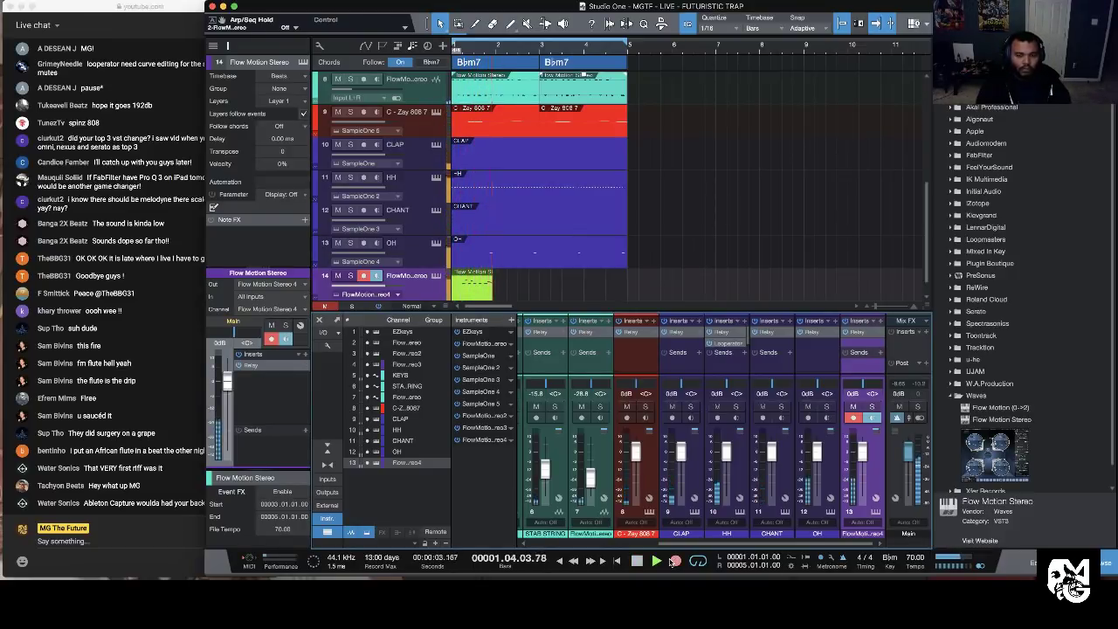
click(674, 561)
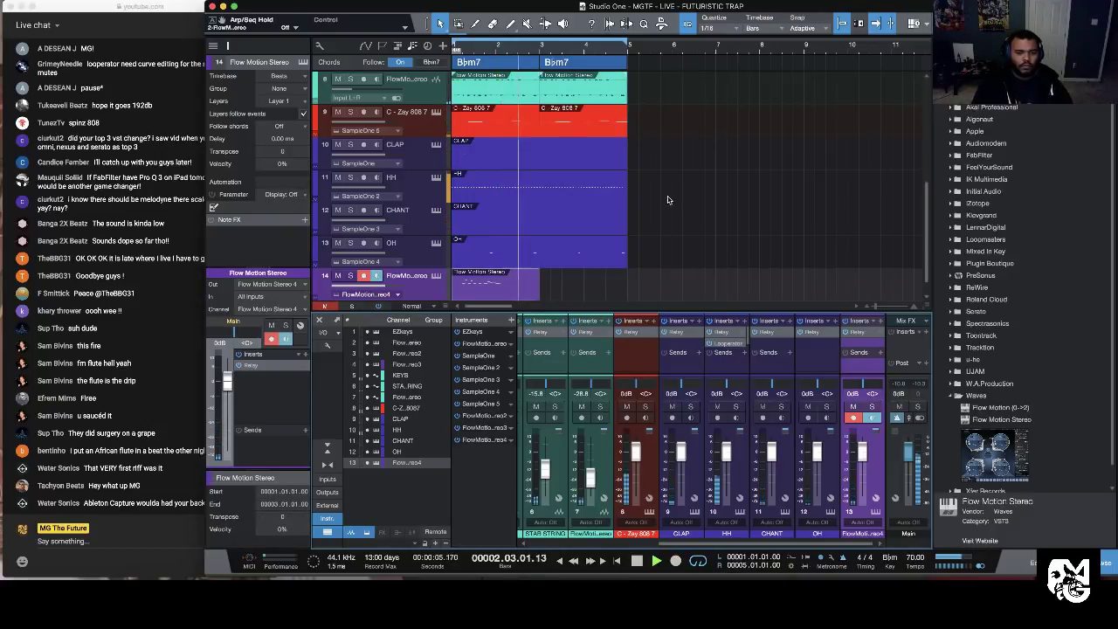
key(space)
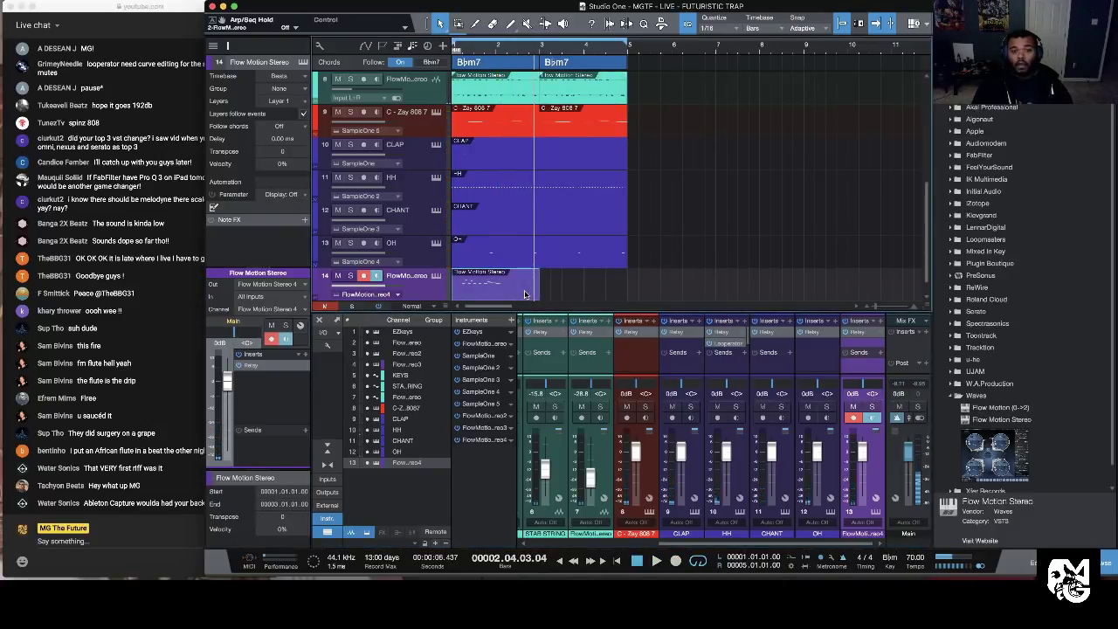
Step: Duplicate the recorded flute clip to bar 3 and play the beat from the start
key(d)
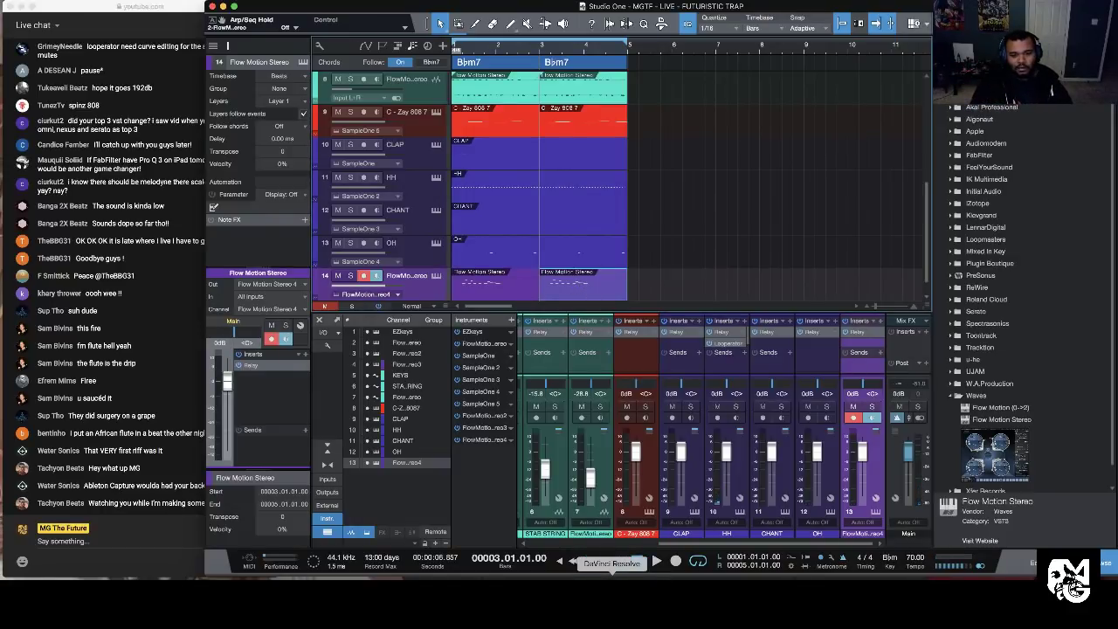
click(616, 561)
key(space)
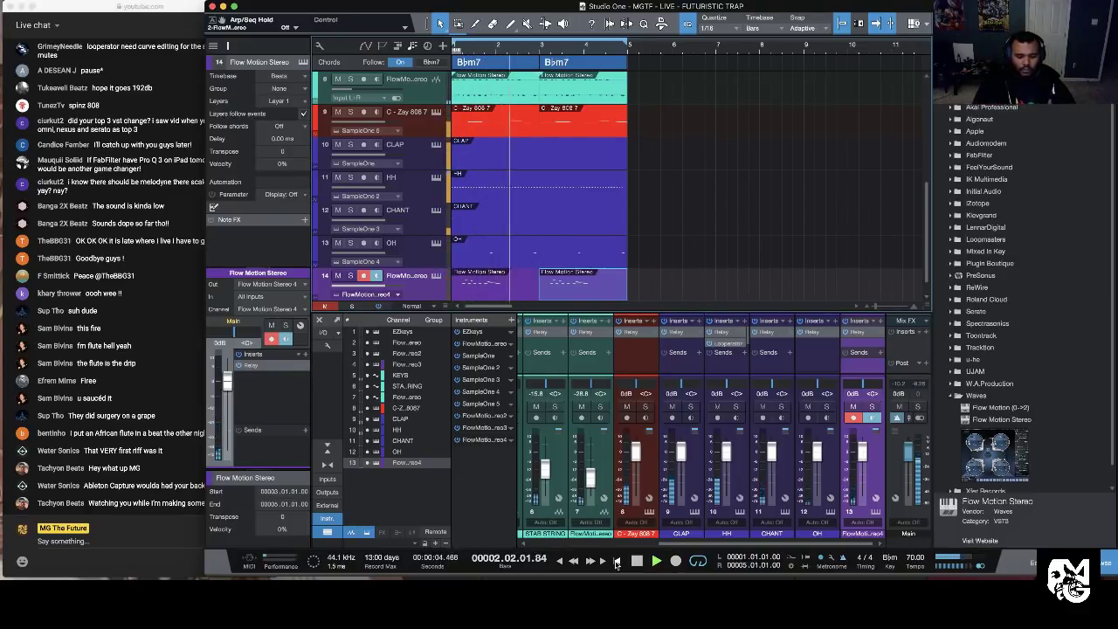
Step: Stop playback, delete the duplicated flute clip at bar 3 and bounce the remaining flute clip to a new audio track
key(space)
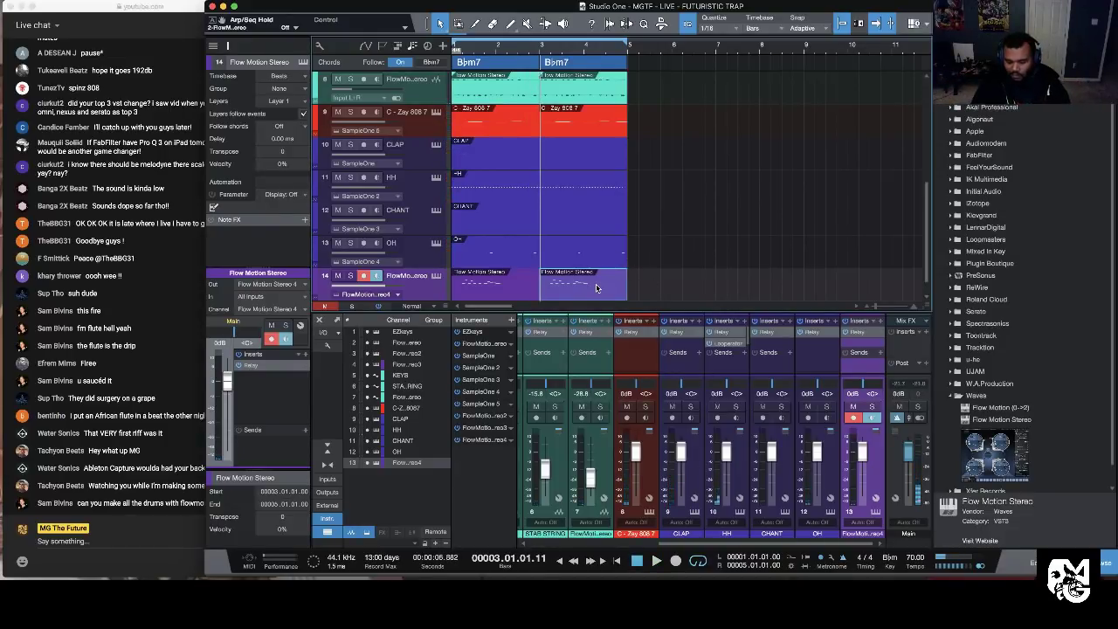
key(Delete)
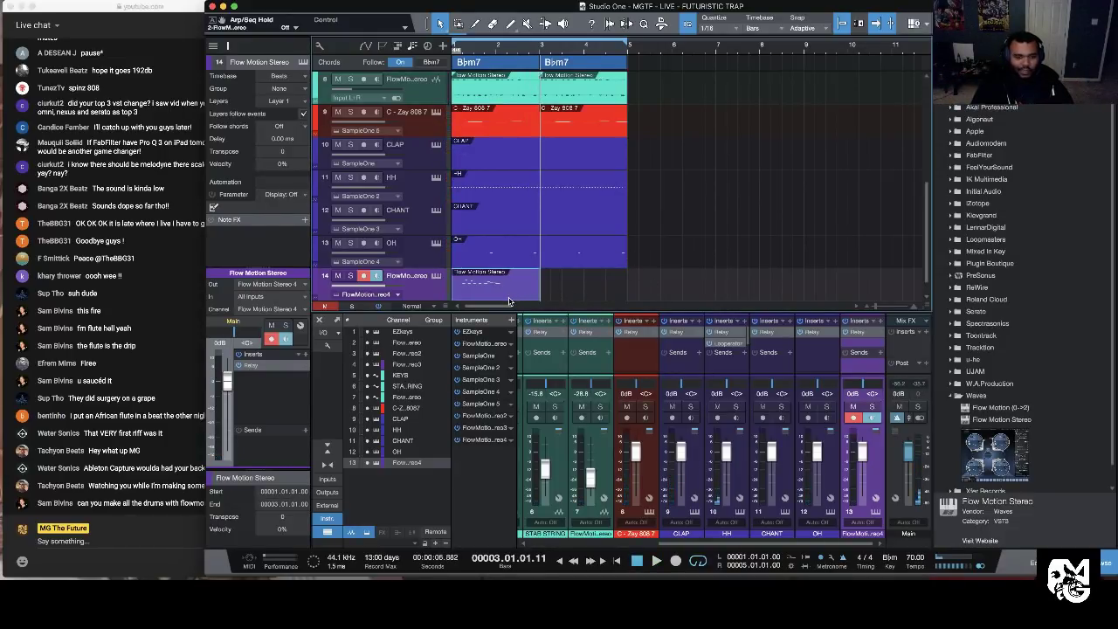
key(super+b)
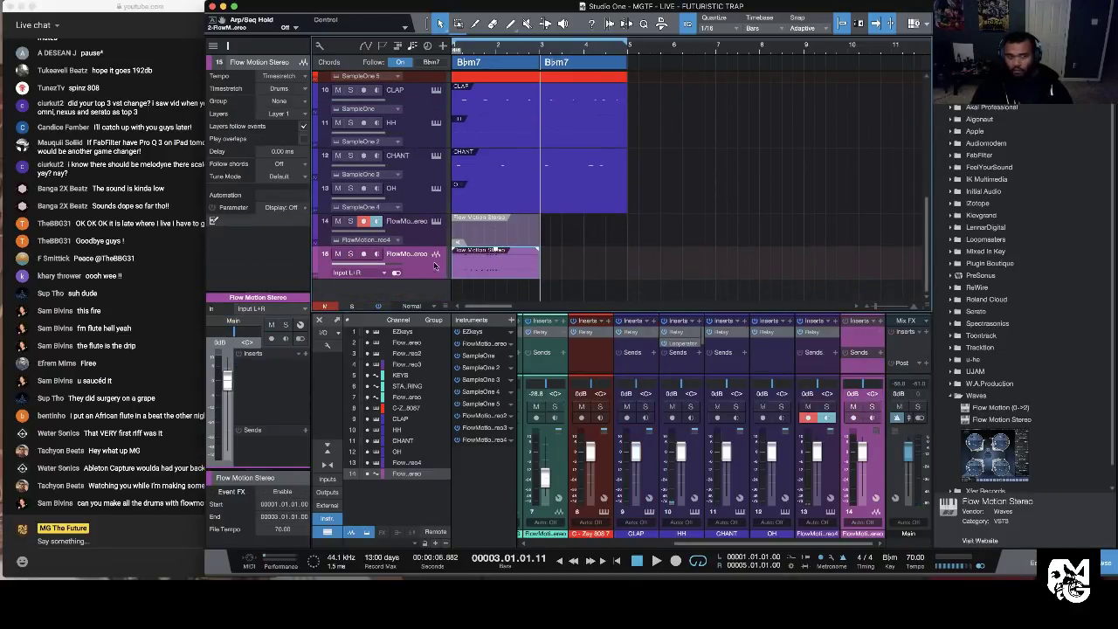
Step: Move the muted flute instrument track up beside the other Flow Motion instrument tracks above KEYS and disarm it for recording
drag(415, 235, 418, 98)
scroll(417, 131, up, 3)
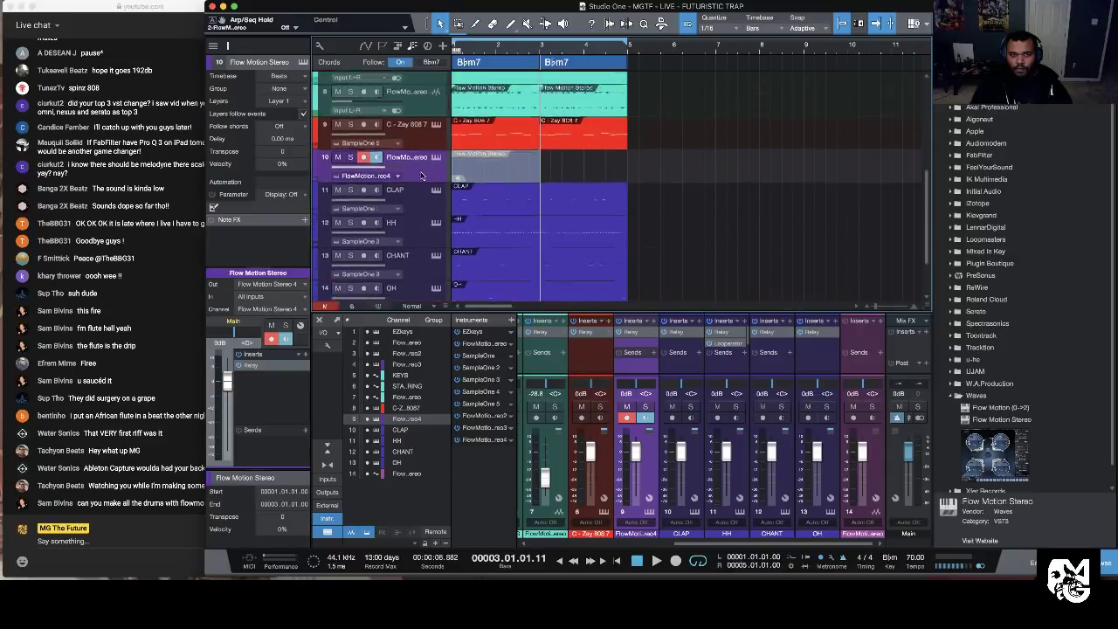
drag(416, 202, 426, 117)
scroll(333, 162, up, 2)
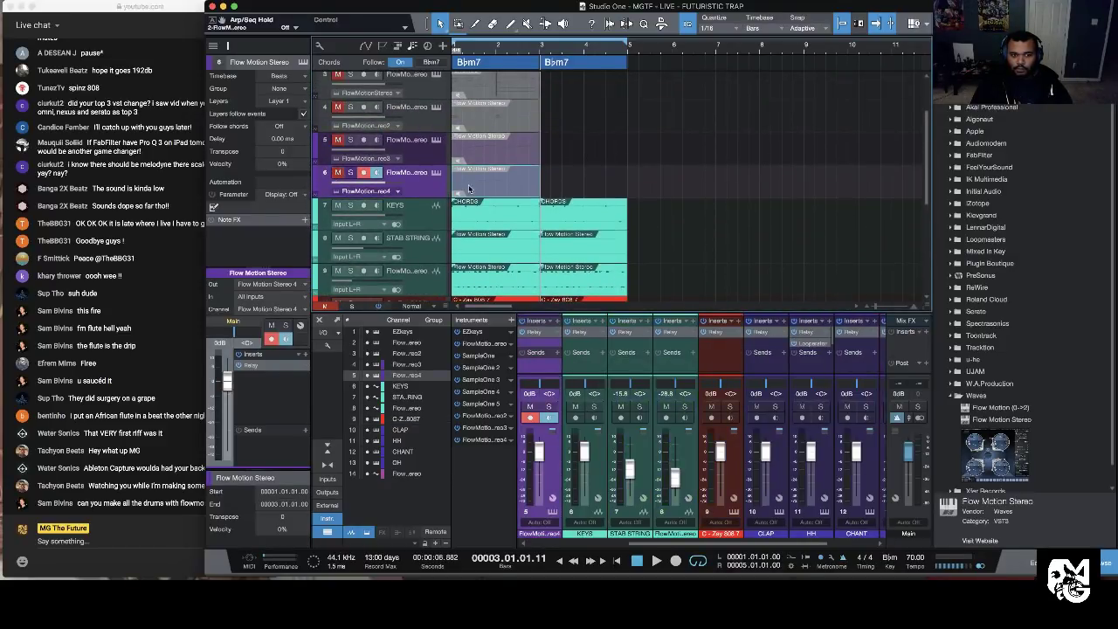
click(363, 172)
Step: Move the bounced flute audio track above C - Zay 808 7, copy a Relay insert to its channel and colour it turquoise
scroll(419, 179, down, 6)
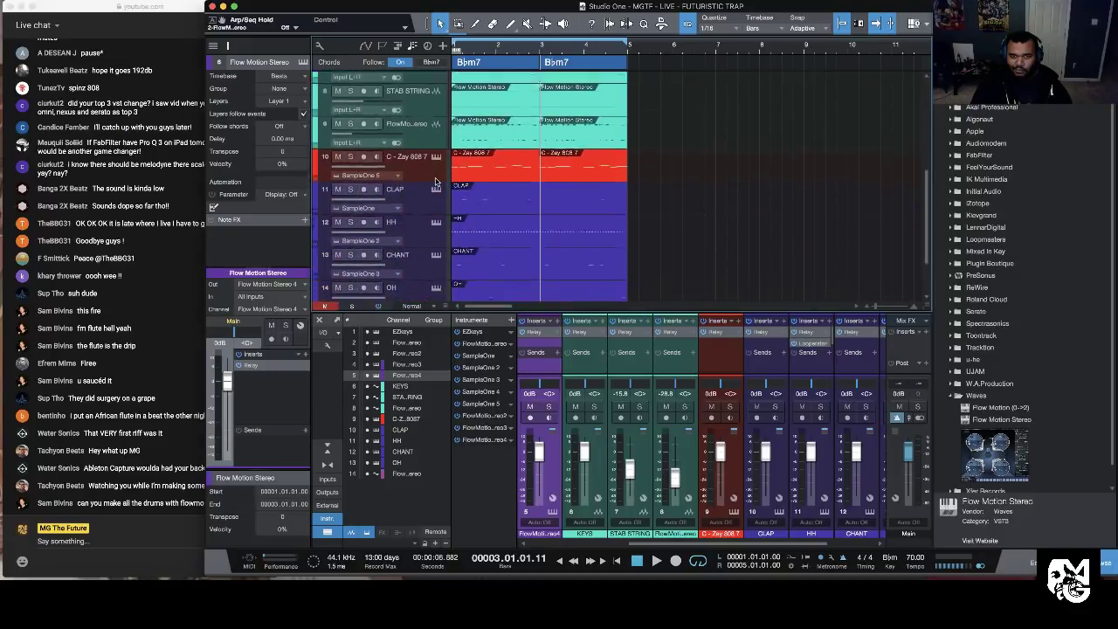
scroll(436, 182, down, 1)
drag(435, 268, 443, 94)
drag(590, 339, 636, 336)
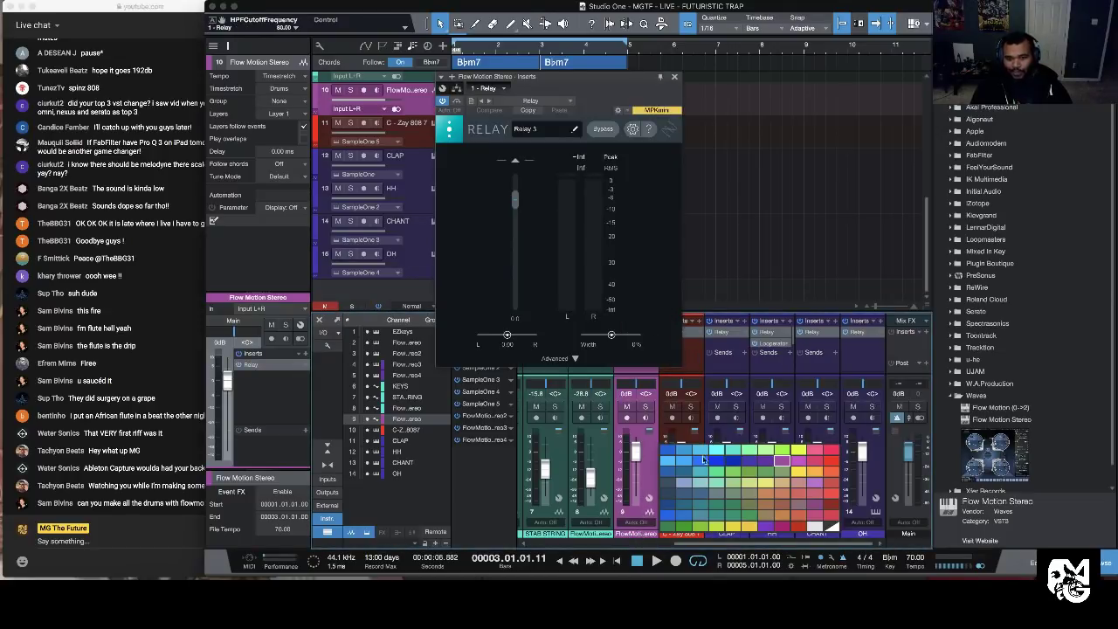
click(718, 453)
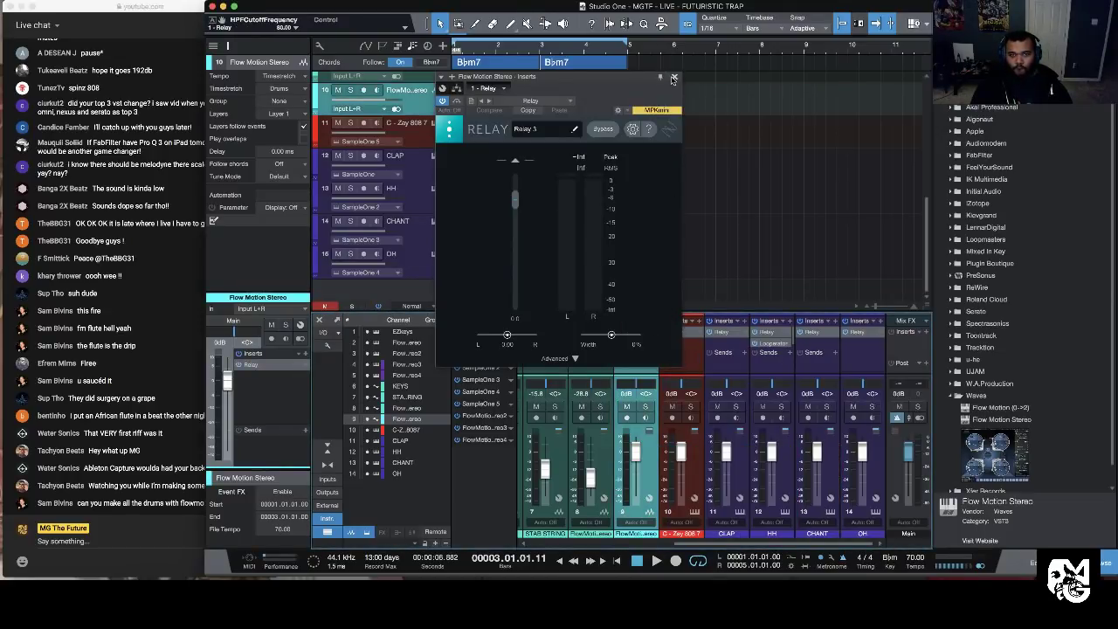
click(673, 79)
Step: Rename the two Flow Motion audio channels beside STAB STRING as ARP and FLUTE
click(591, 531)
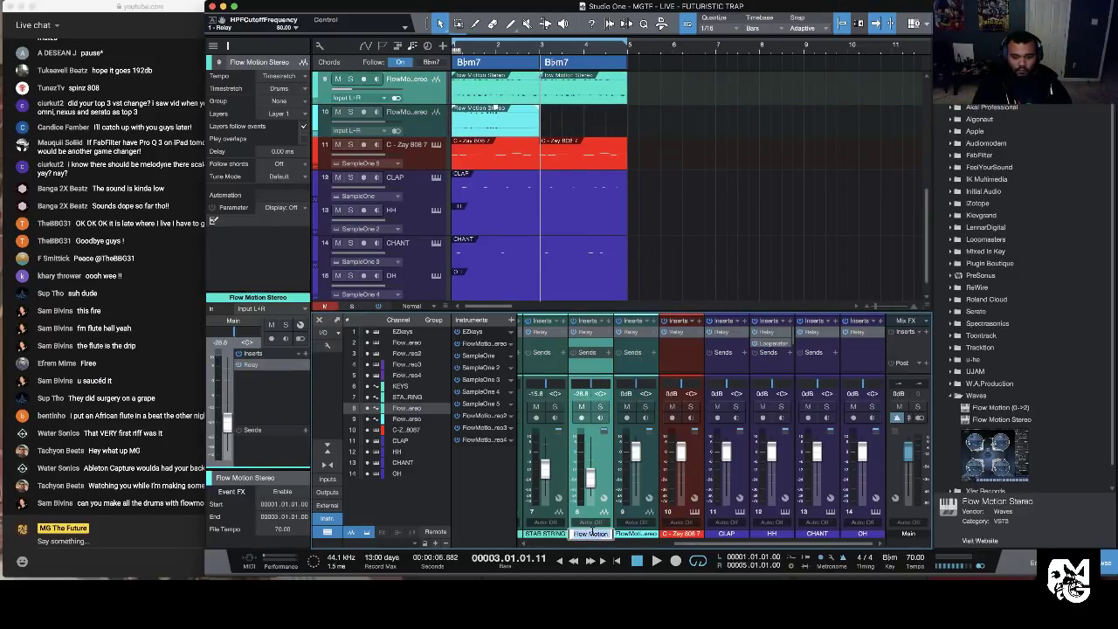
text(ARP)
key(Return)
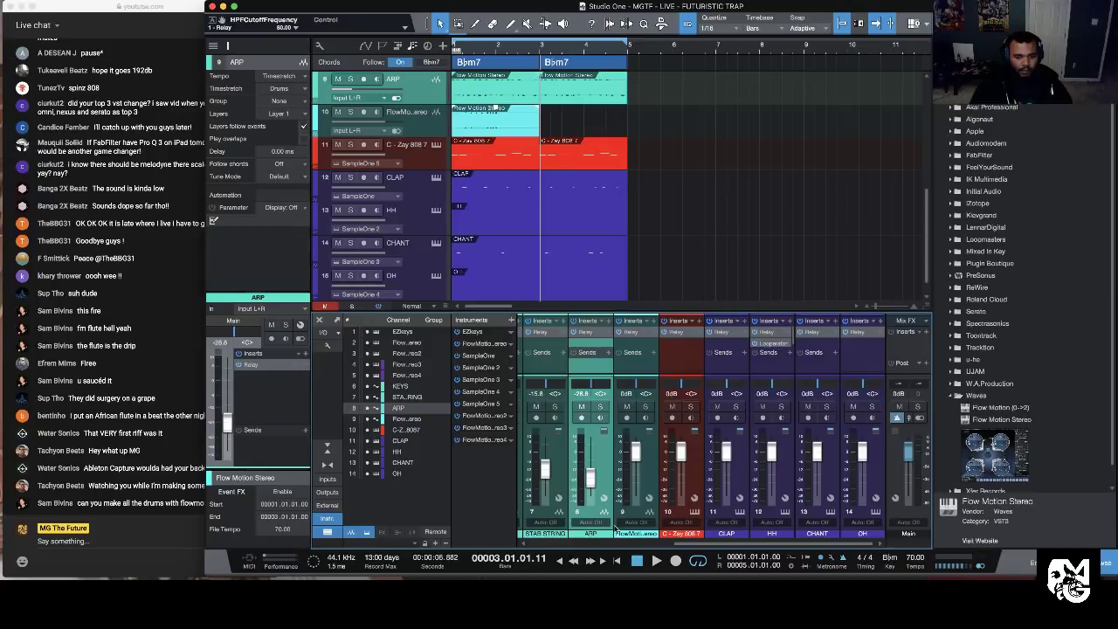
click(648, 534)
double_click(648, 534)
text(FLUTE)
key(Return)
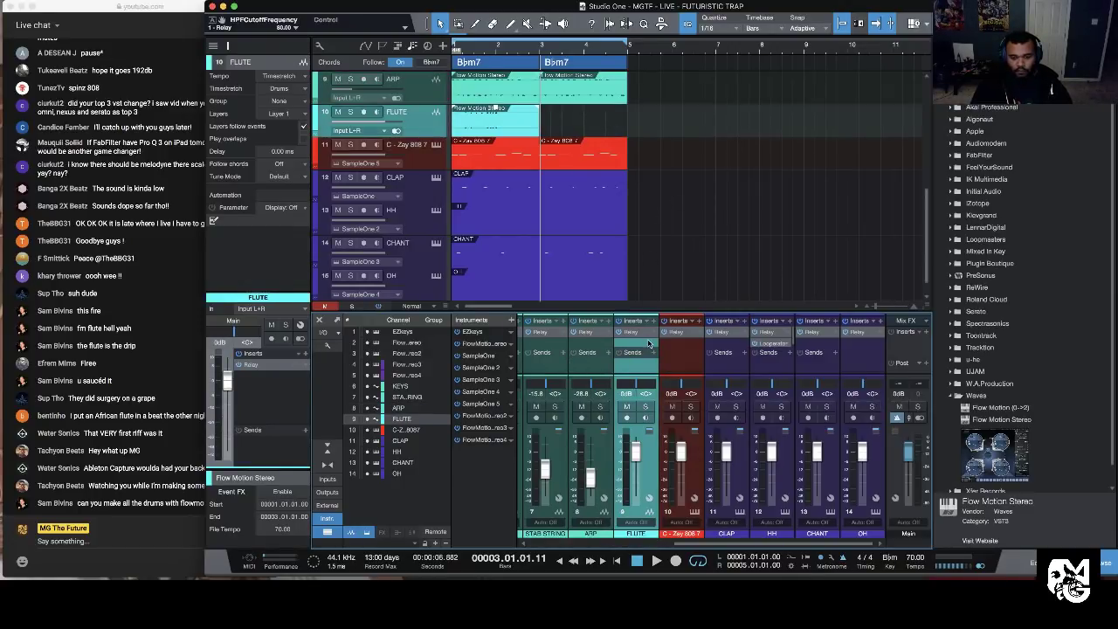
Step: Duplicate the FLUTE track's audio clip to bar 3
right_click(633, 536)
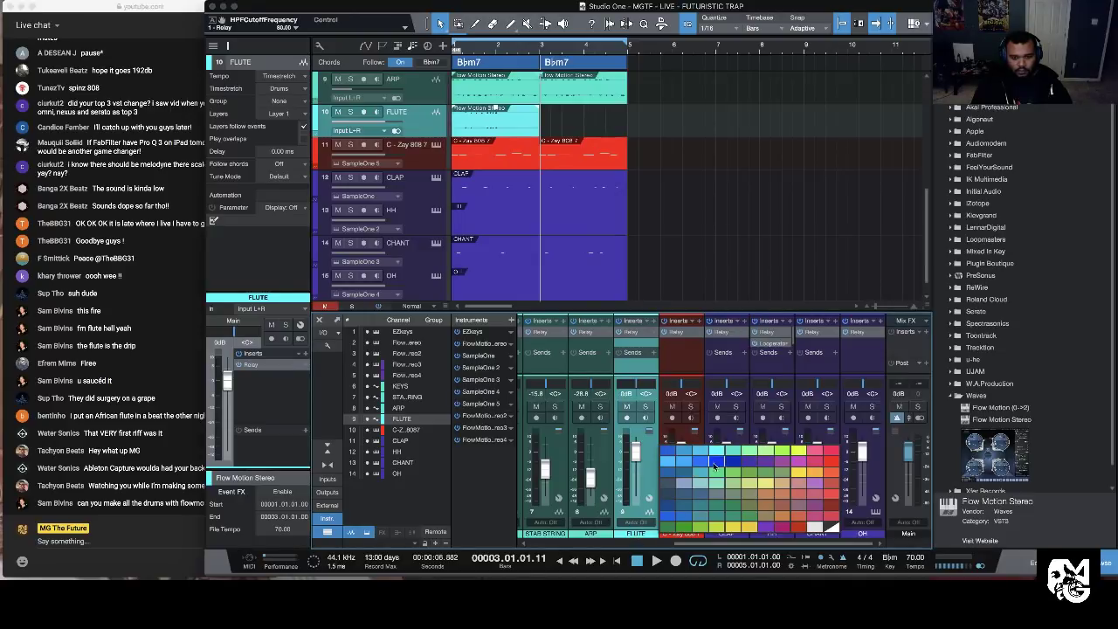
click(726, 457)
key(space)
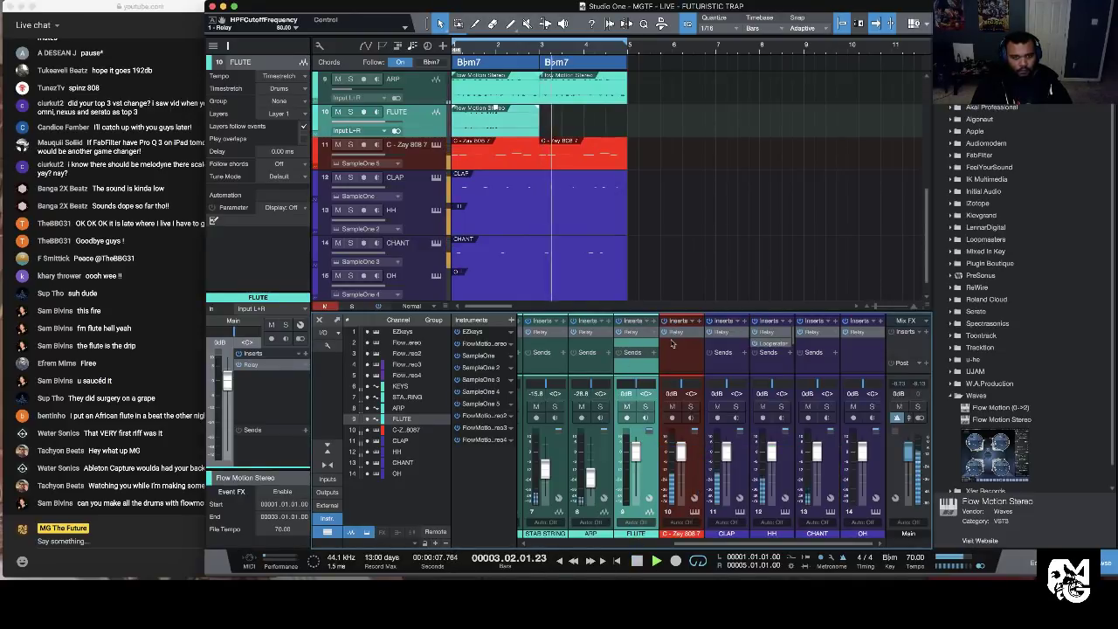
click(503, 123)
key(d)
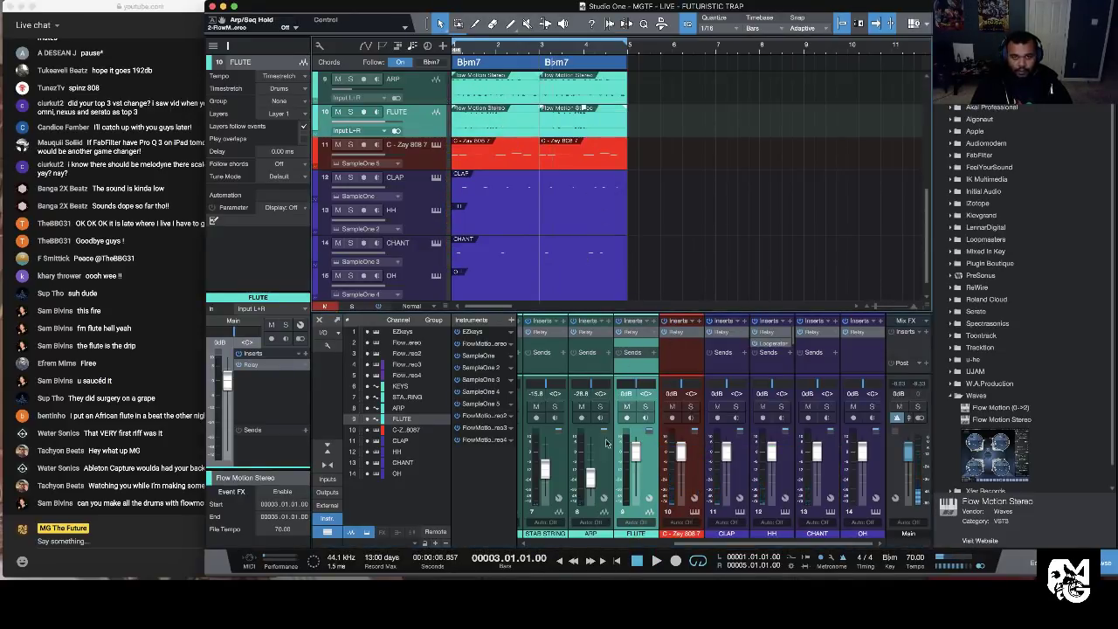
Step: Play the beat from the start and set the FLUTE channel's volume to -9.8 dB
click(617, 560)
key(space)
mouse_move(635, 443)
mouse_down()
mouse_move(635, 475)
mouse_move(634, 461)
mouse_up()
scroll(751, 162, up, 1)
scroll(751, 162, down, 2)
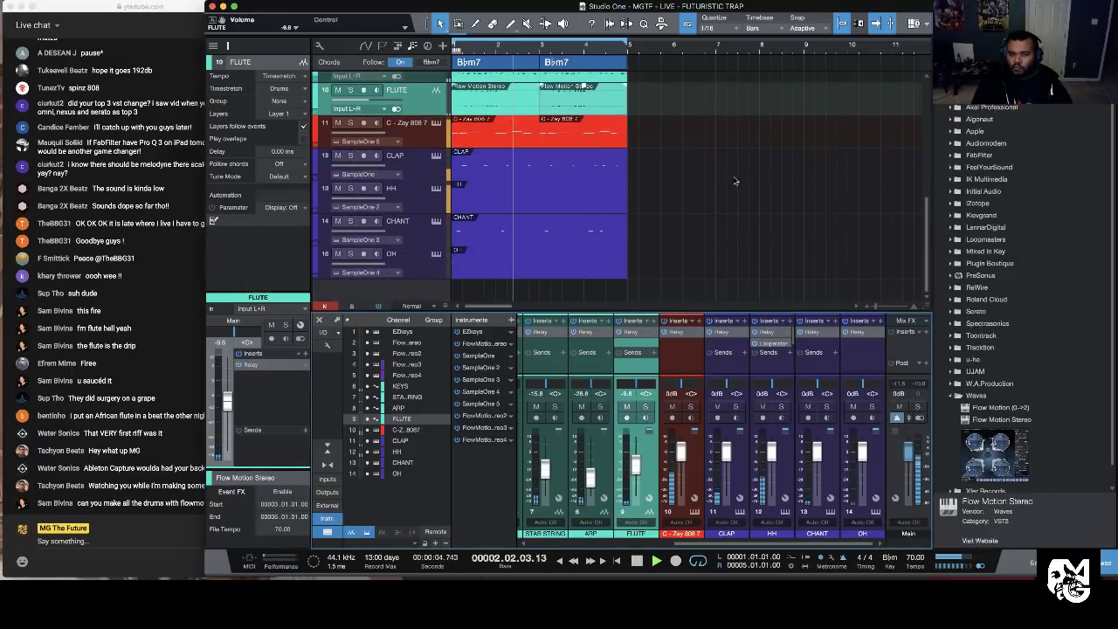
Step: Add another Flow Motion Stereo instrument track below OH and load the Classics preset LD Japanese Harp
drag(989, 456, 428, 298)
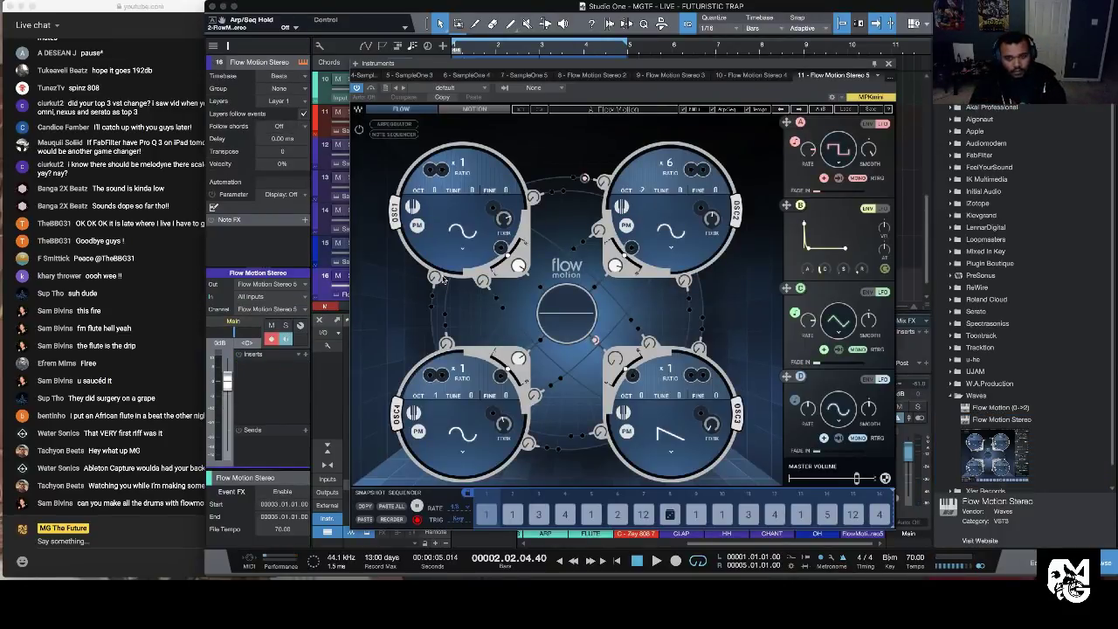
click(842, 112)
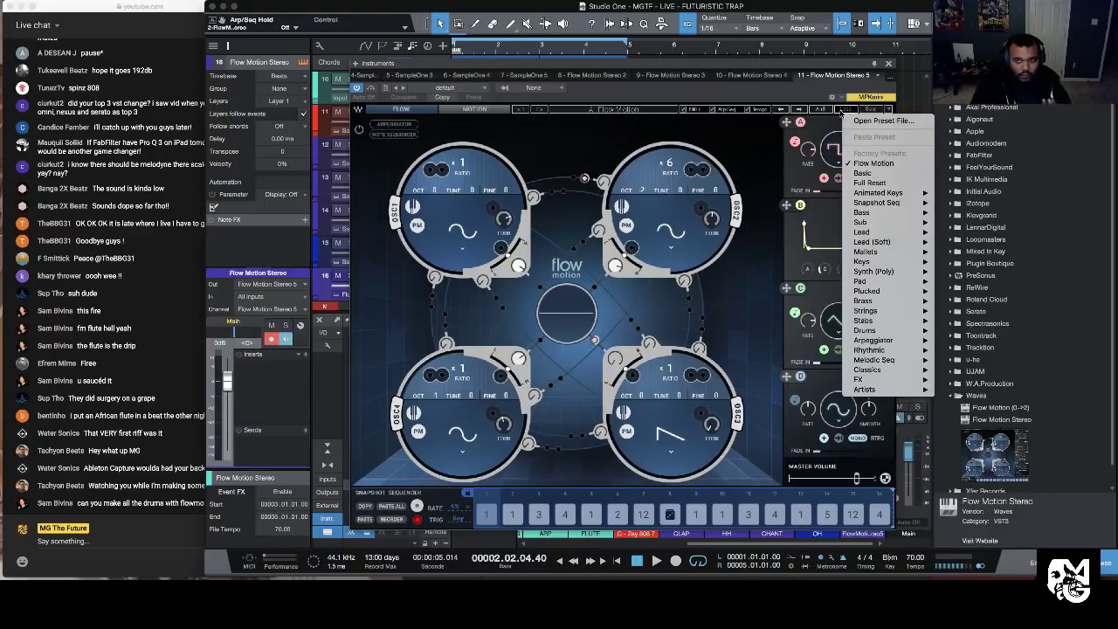
mouse_move(876, 225)
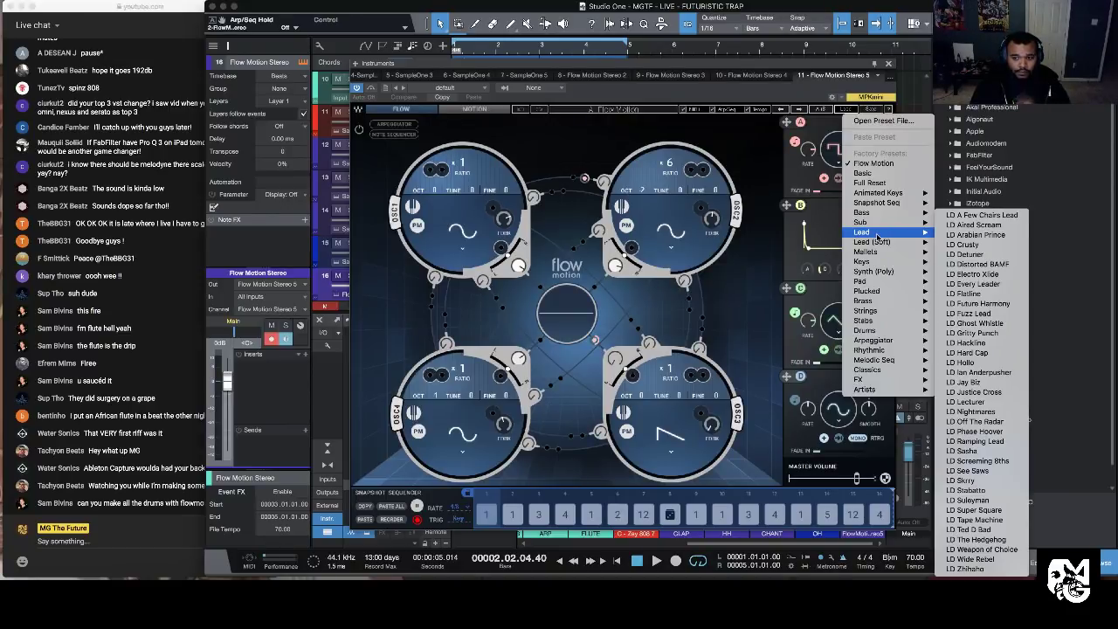
mouse_move(890, 258)
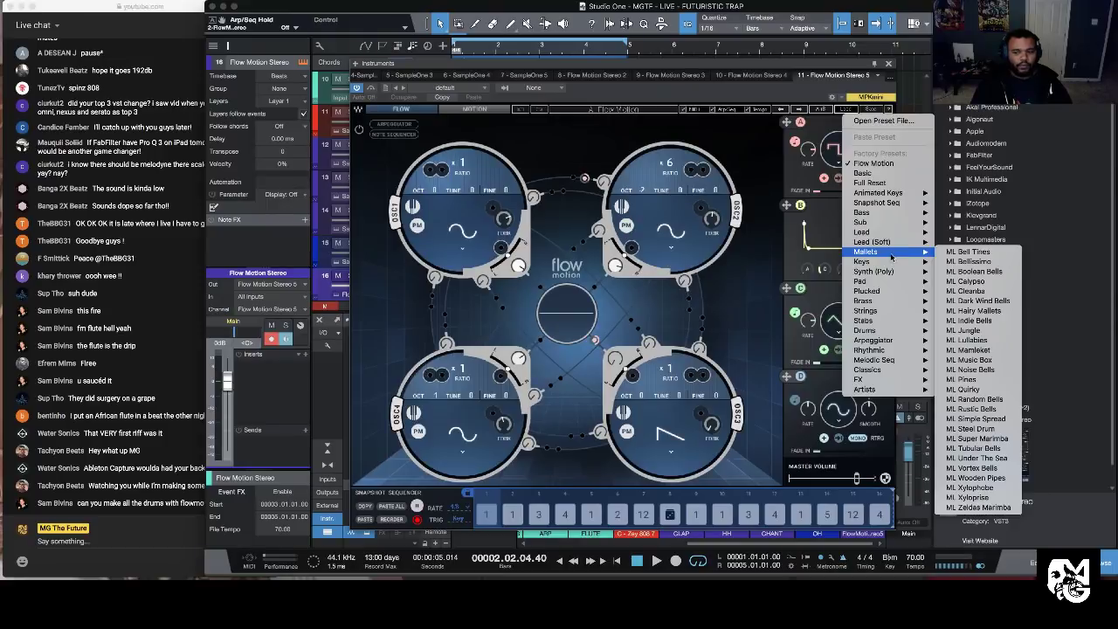
mouse_move(894, 373)
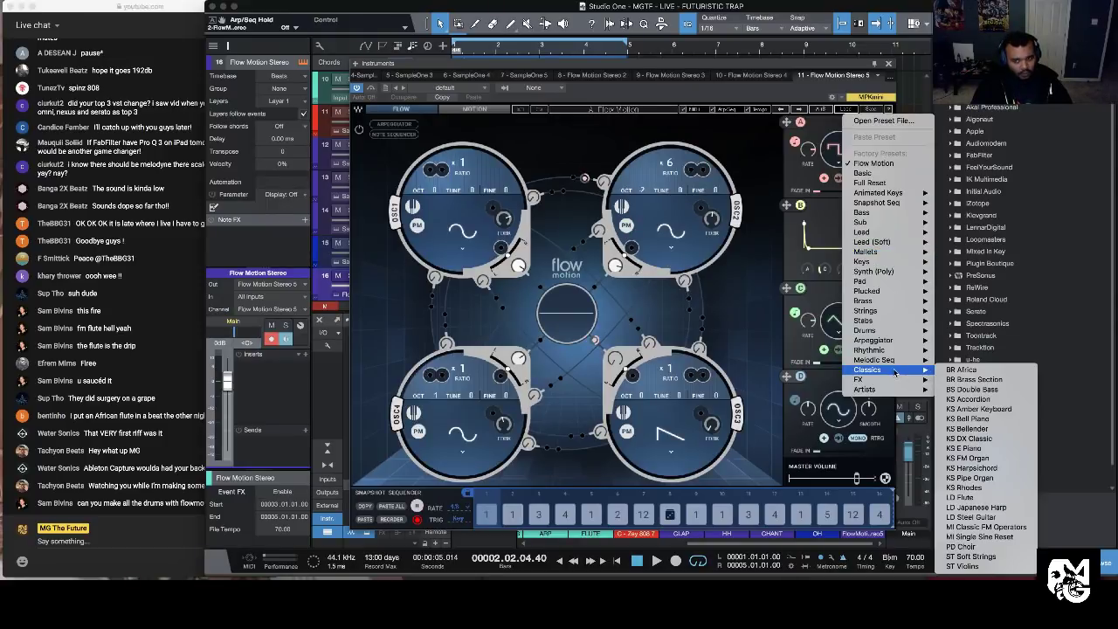
click(1013, 507)
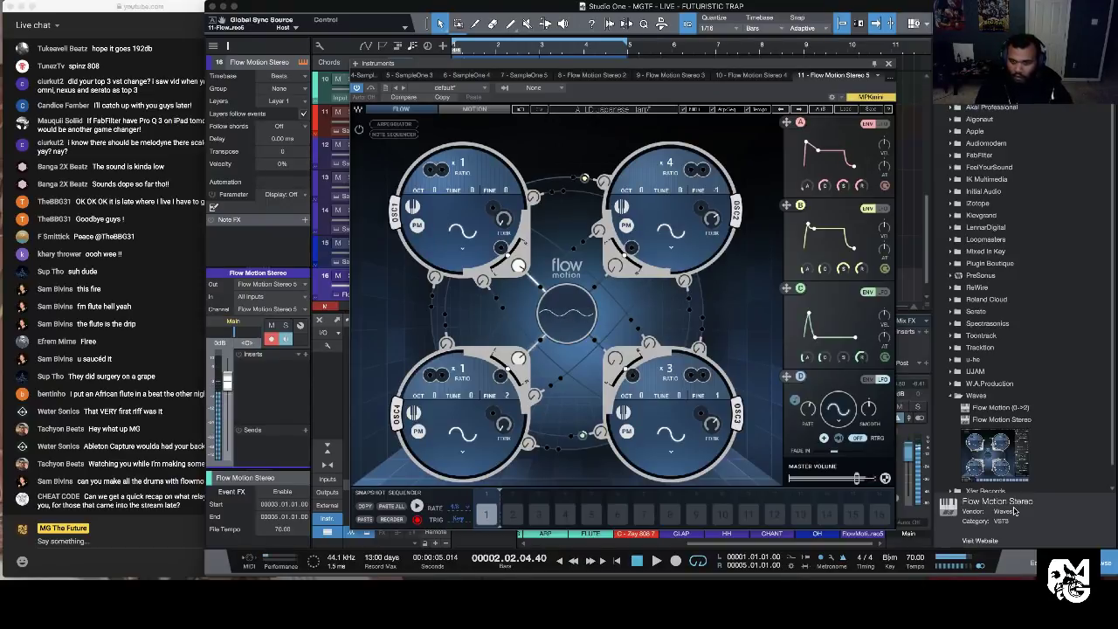
Step: Switch the new Flow Motion instrument to the Classics preset LD Steel Guitar and close its window
click(851, 111)
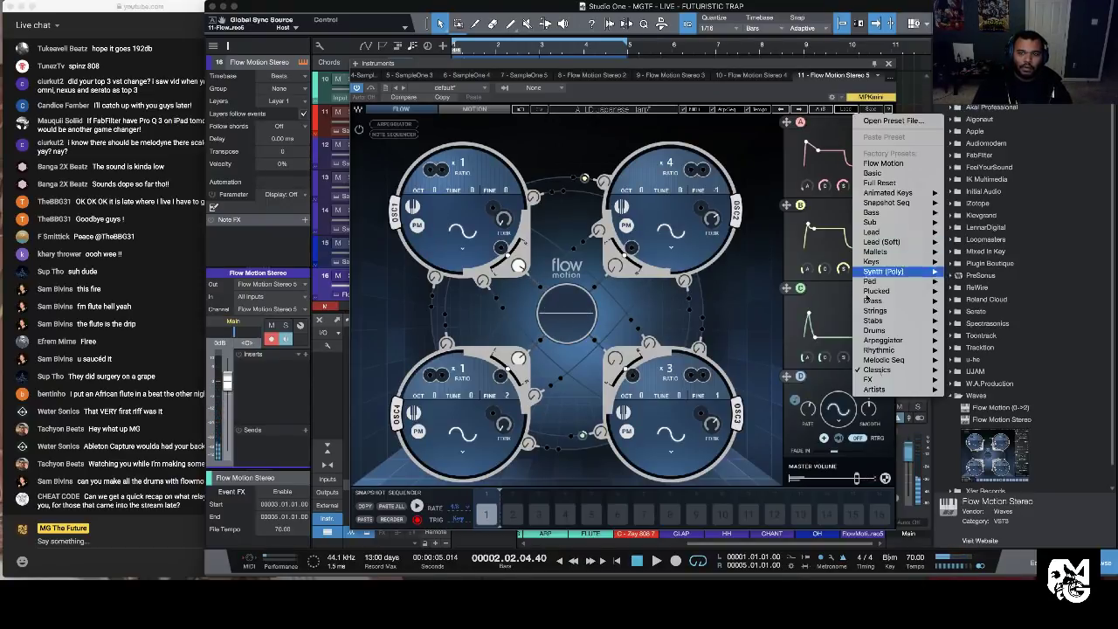
mouse_move(928, 370)
click(982, 517)
click(888, 63)
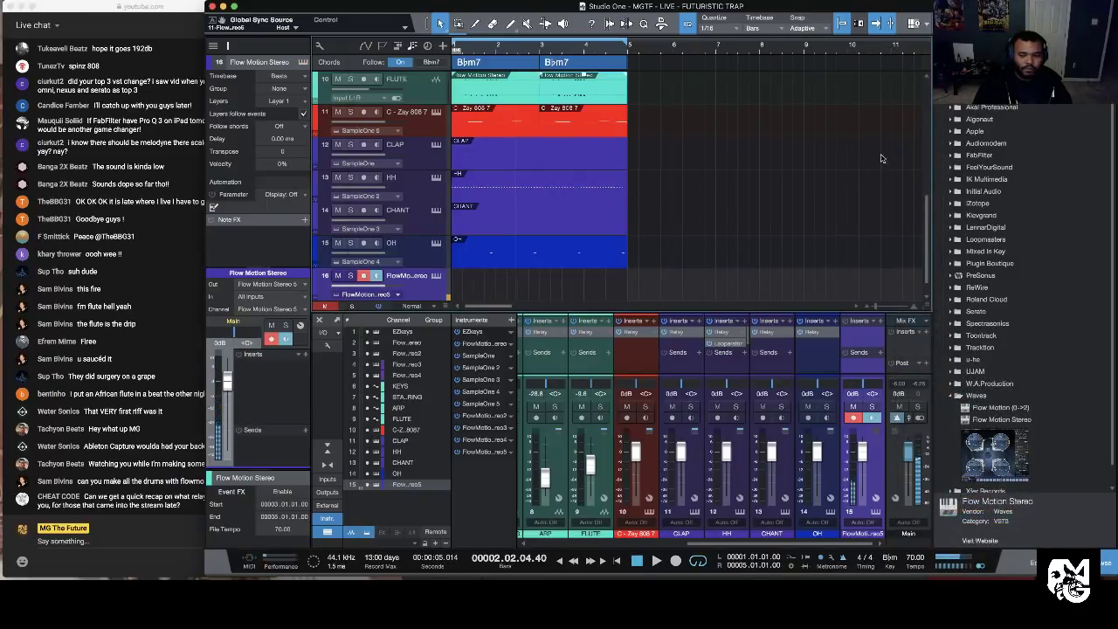
Step: Copy the OH channel's Relay insert to the new Flow Motion channel and set its volume to -17.4 dB while playing the beat
drag(817, 336, 859, 341)
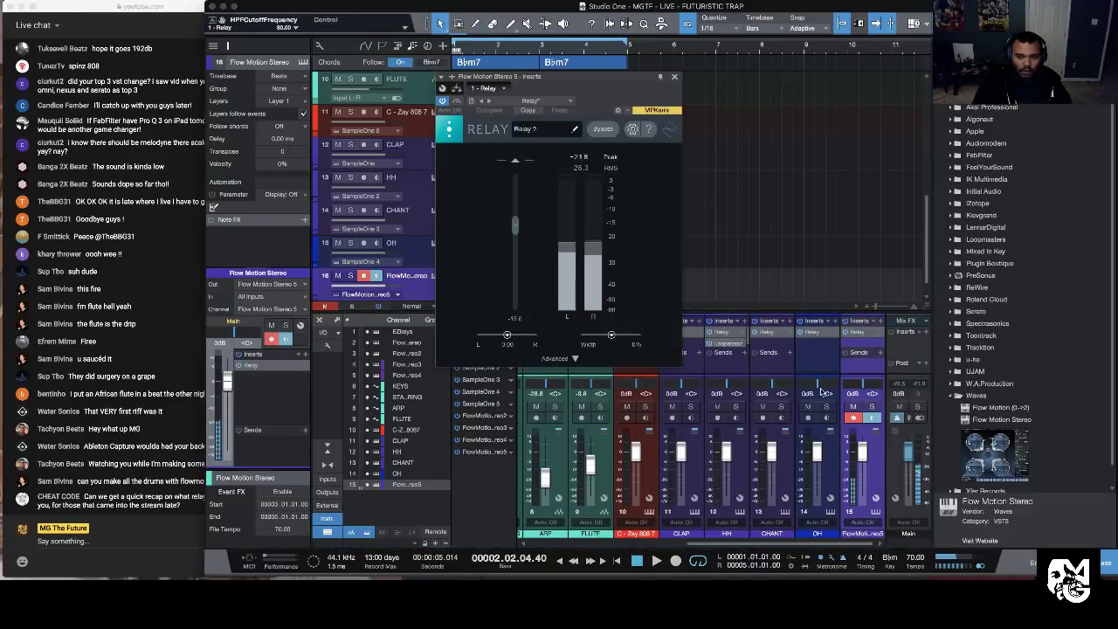
click(675, 77)
click(617, 560)
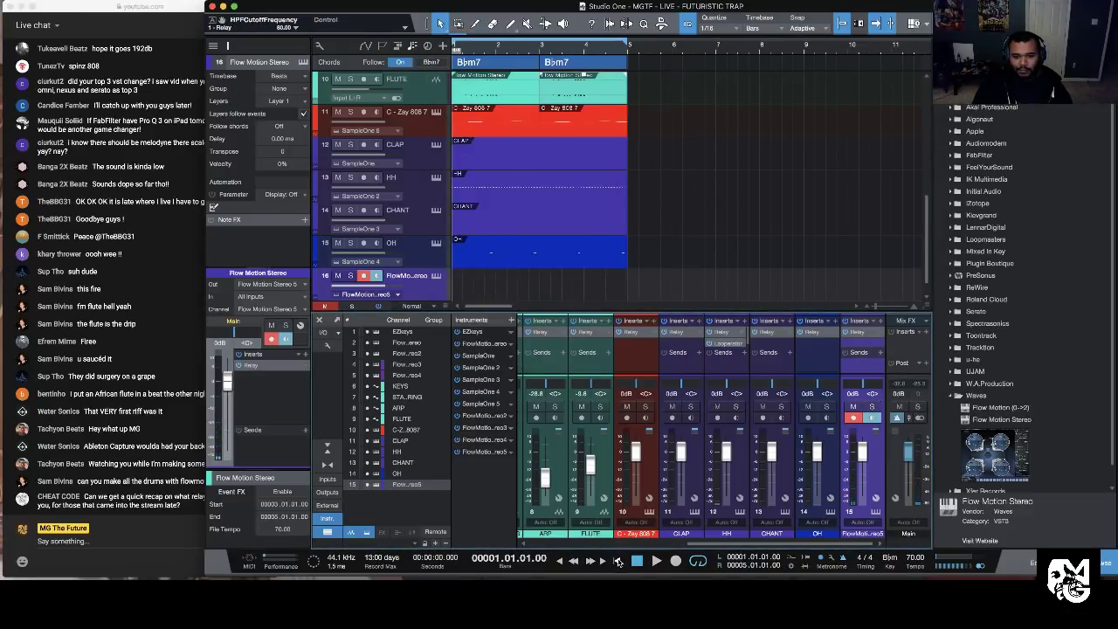
click(656, 559)
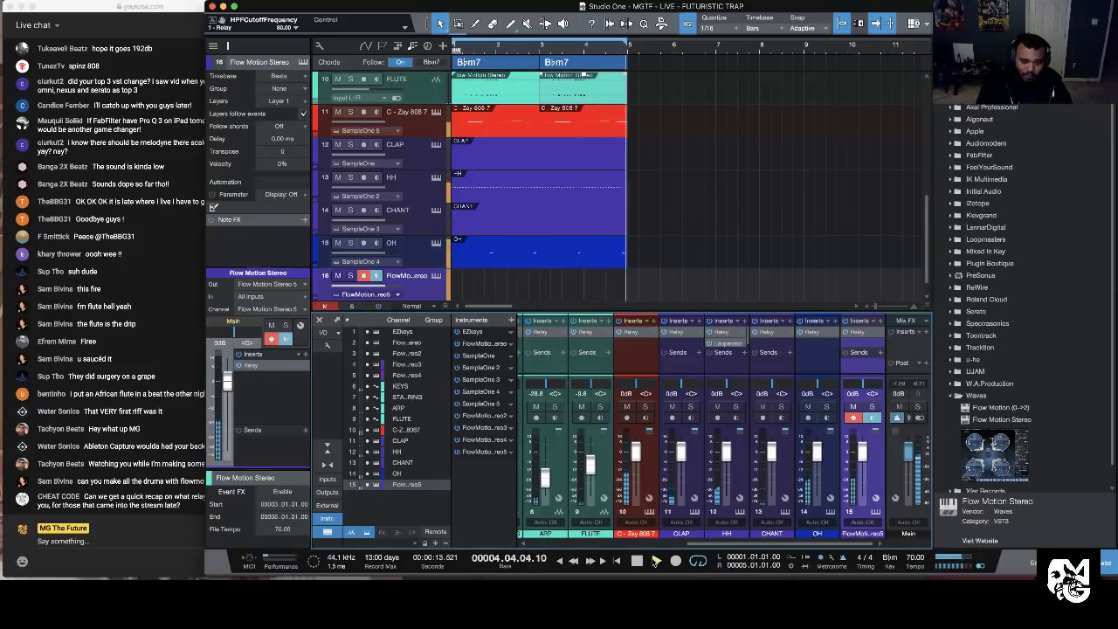
drag(860, 461, 860, 476)
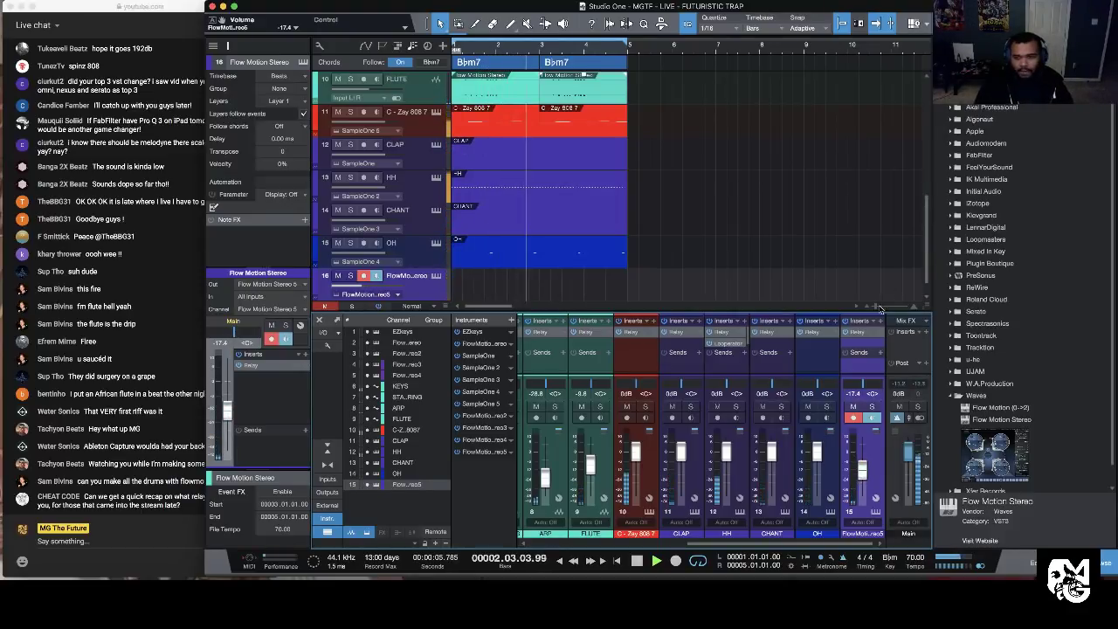
Step: Reopen the new track's Flow Motion instrument, load a preset from the Brass category and close the window
click(874, 511)
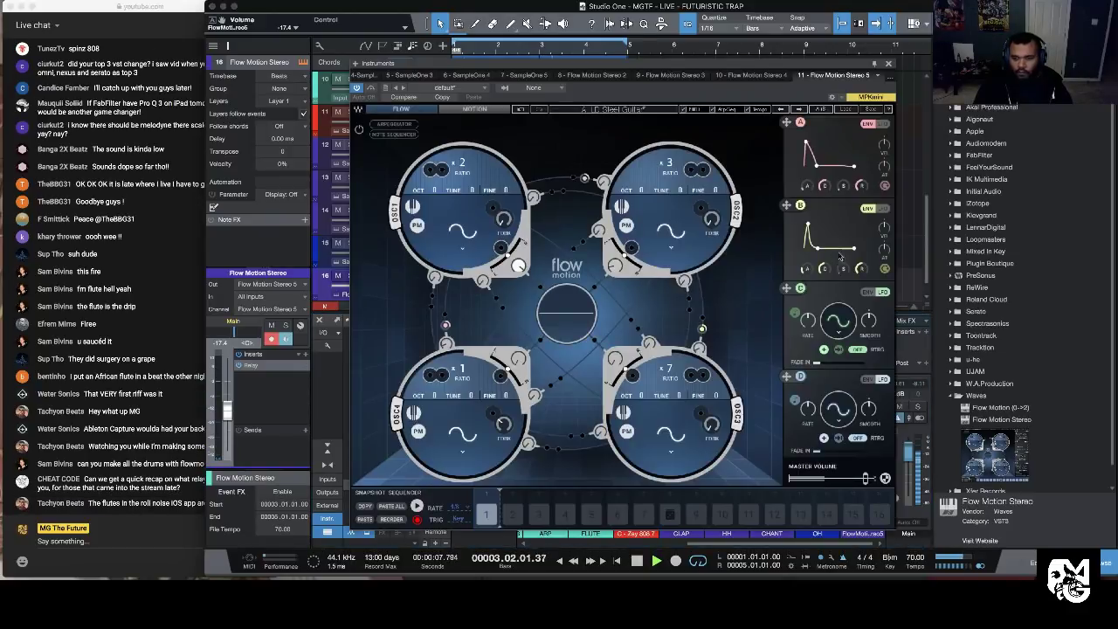
click(845, 109)
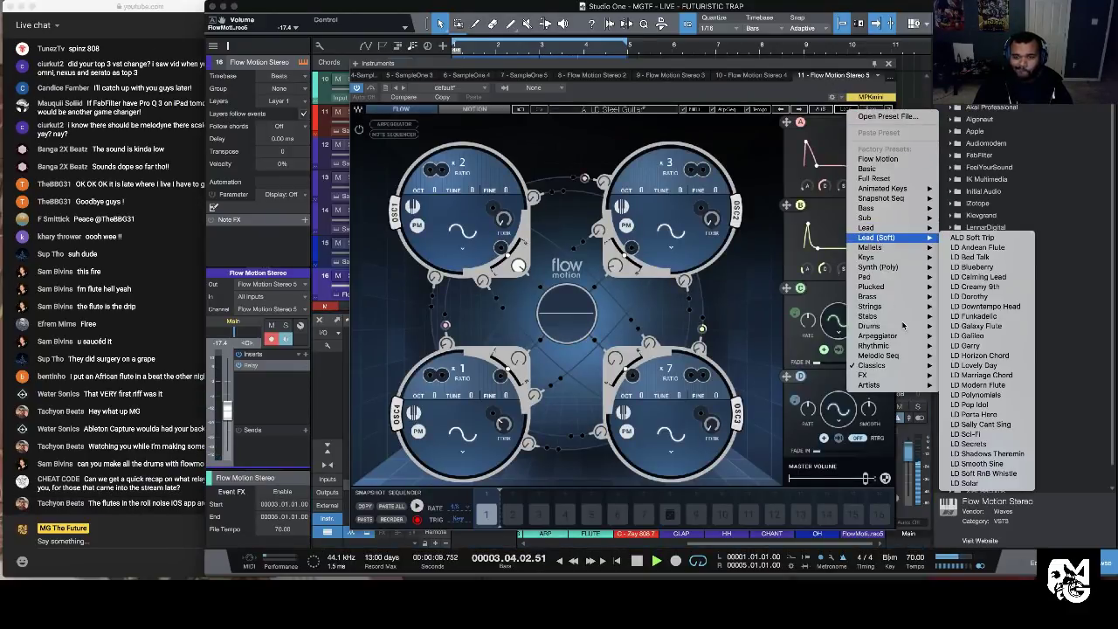
mouse_move(908, 297)
click(955, 297)
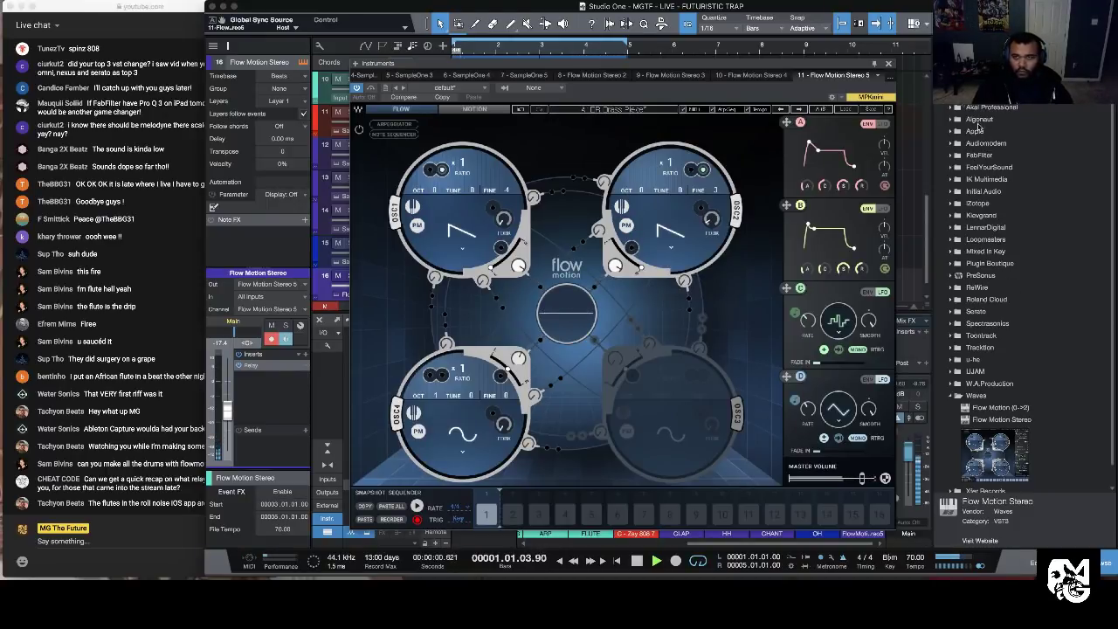
click(889, 65)
Step: Record a sustained brass part on the new Flow Motion track, starting the recording from bar 1
click(617, 561)
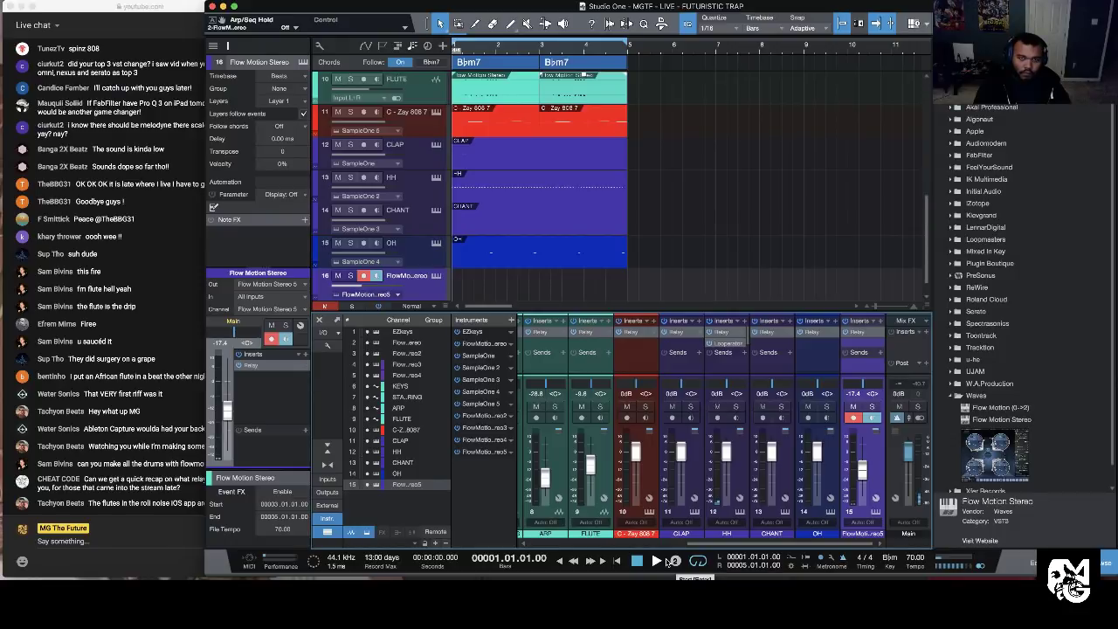
click(667, 562)
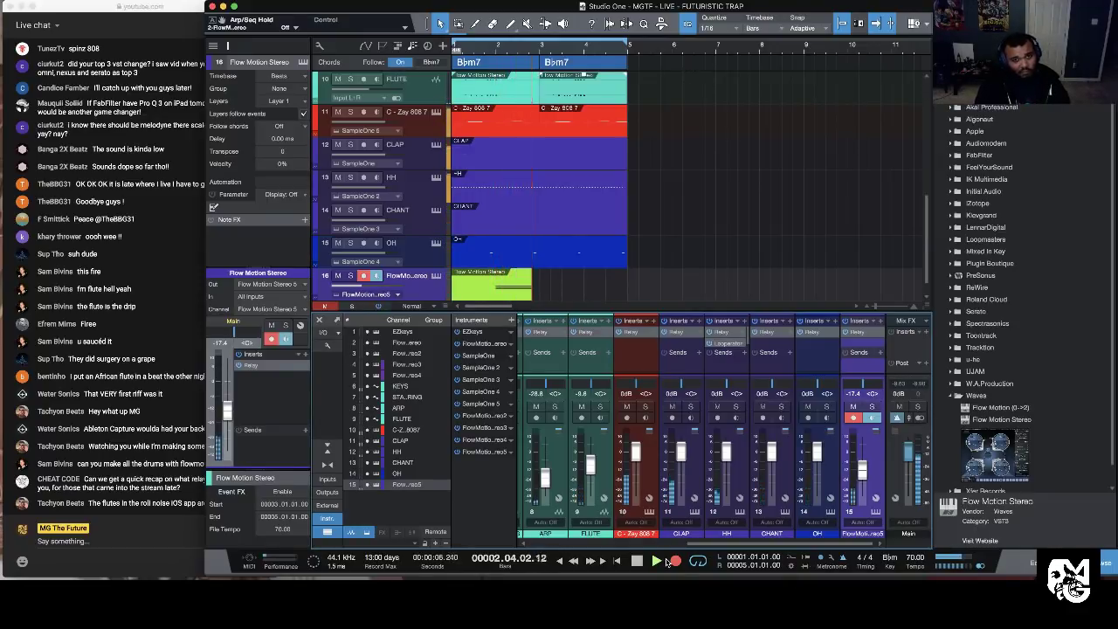
key(space)
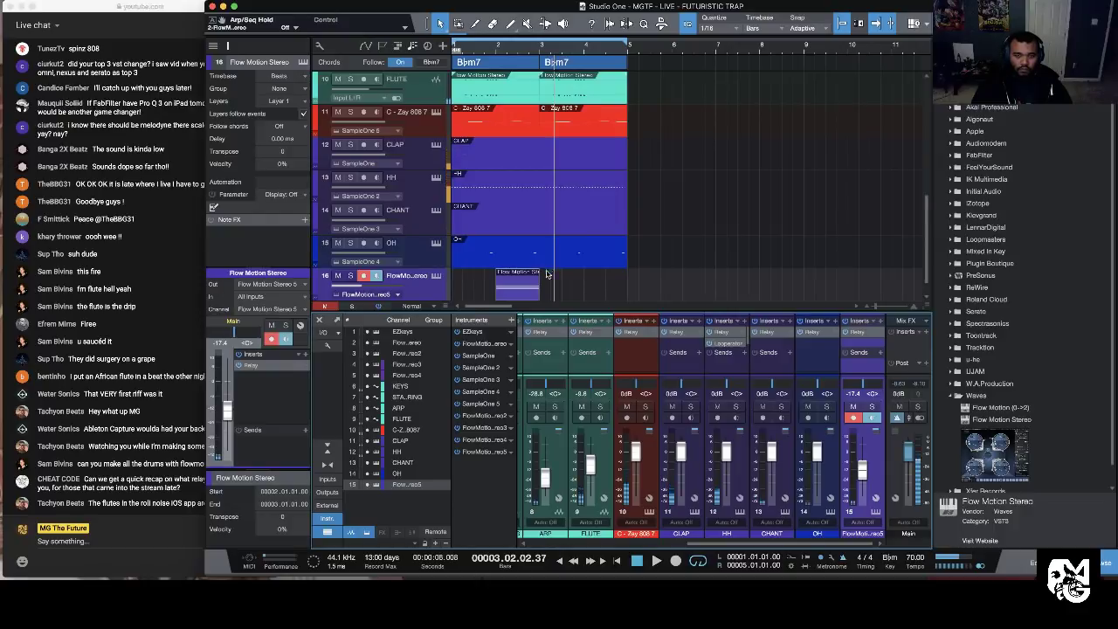
Step: Extend the recorded brass clip's start back to bar 1 and move its track up to directly above KEYS
click(519, 288)
scroll(519, 288, down, 1)
drag(493, 262, 430, 98)
scroll(423, 164, up, 1)
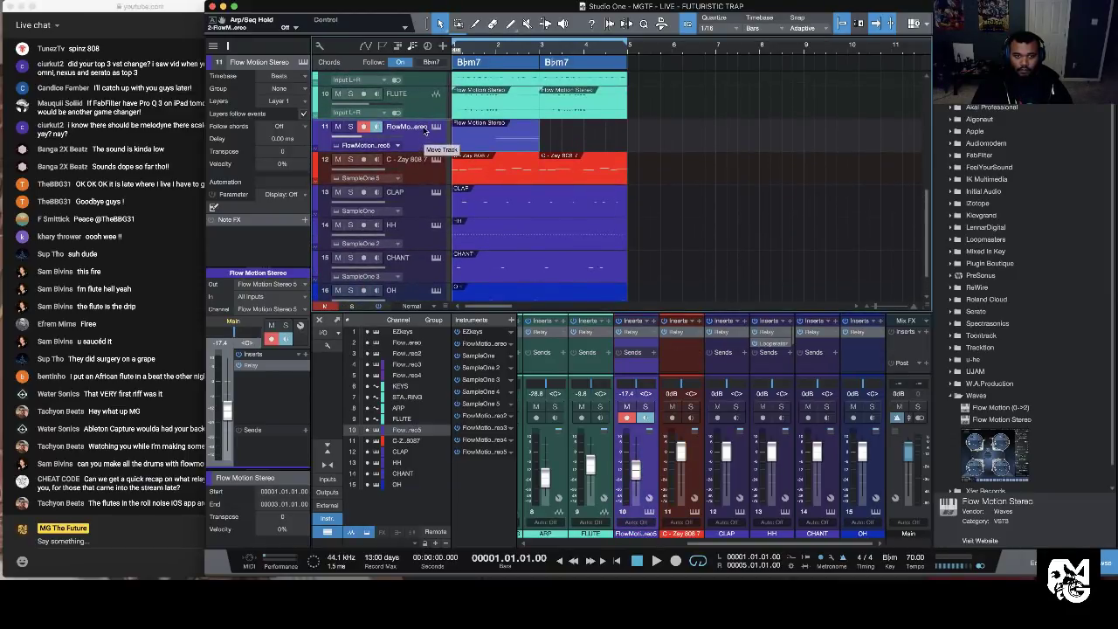
scroll(428, 148, up, 3)
scroll(429, 150, up, 2)
drag(422, 276, 423, 139)
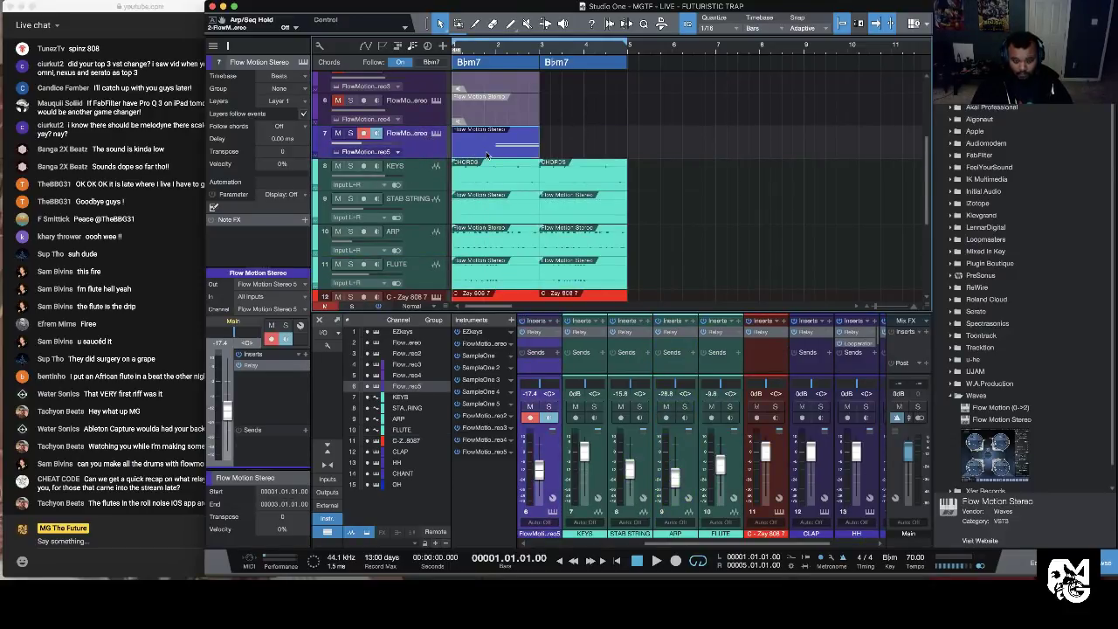
Step: Bounce the recorded brass clip to an audio track and name its channel BRASS
key(super+b)
scroll(604, 136, down, 2)
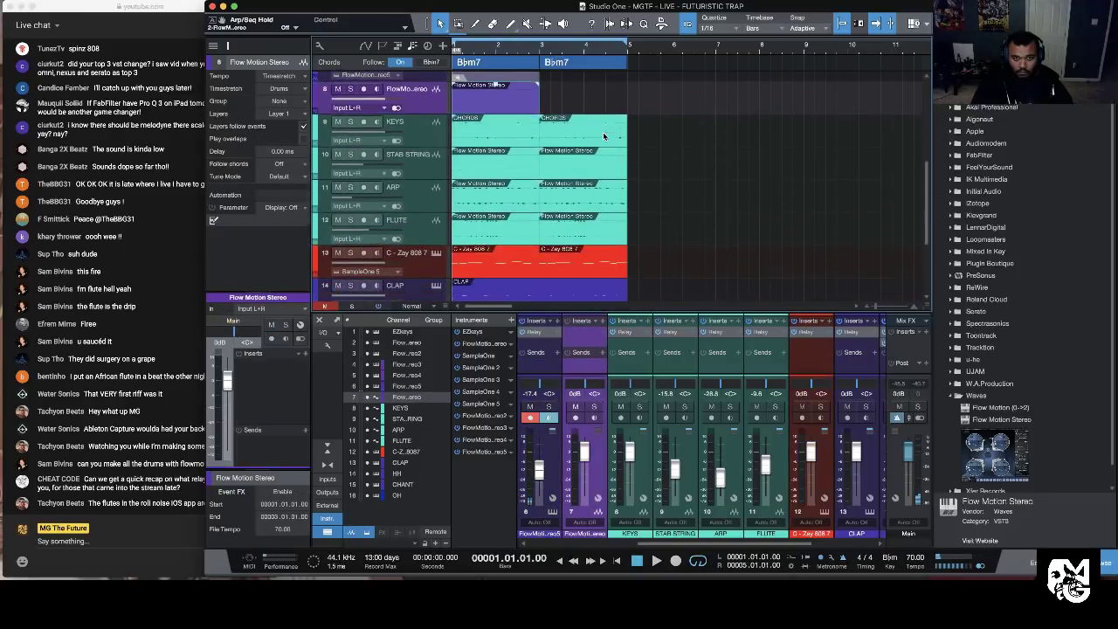
scroll(587, 536, left, 3)
double_click(633, 533)
text(bRASS)
key(Return)
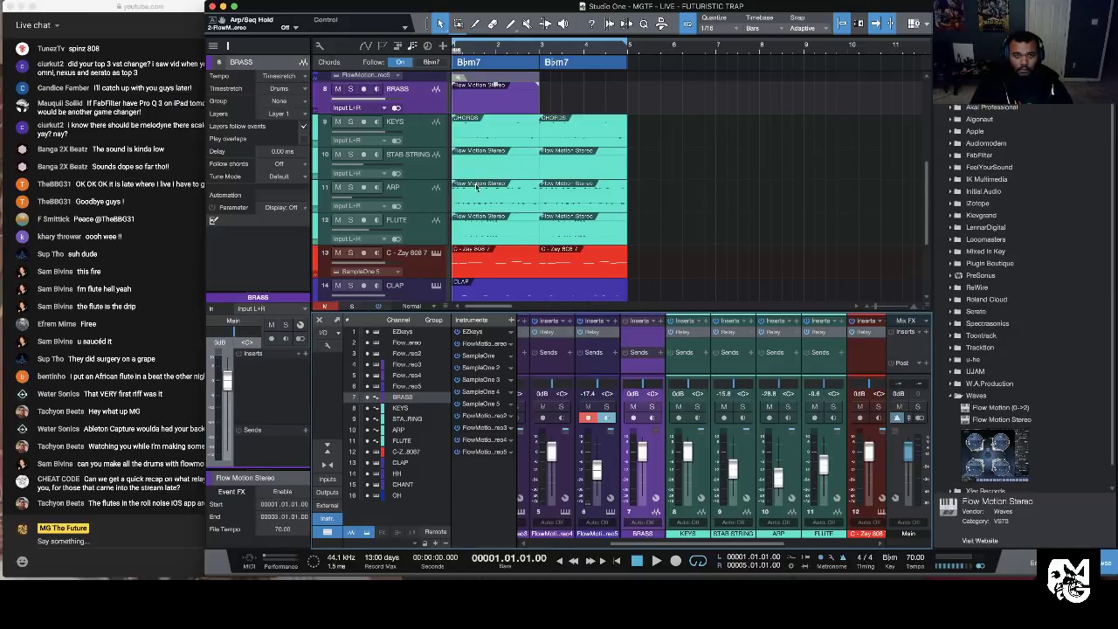
Step: Move the BRASS track directly below FLUTE and duplicate its clip so it also fills bars 3 and 4
drag(414, 108, 486, 227)
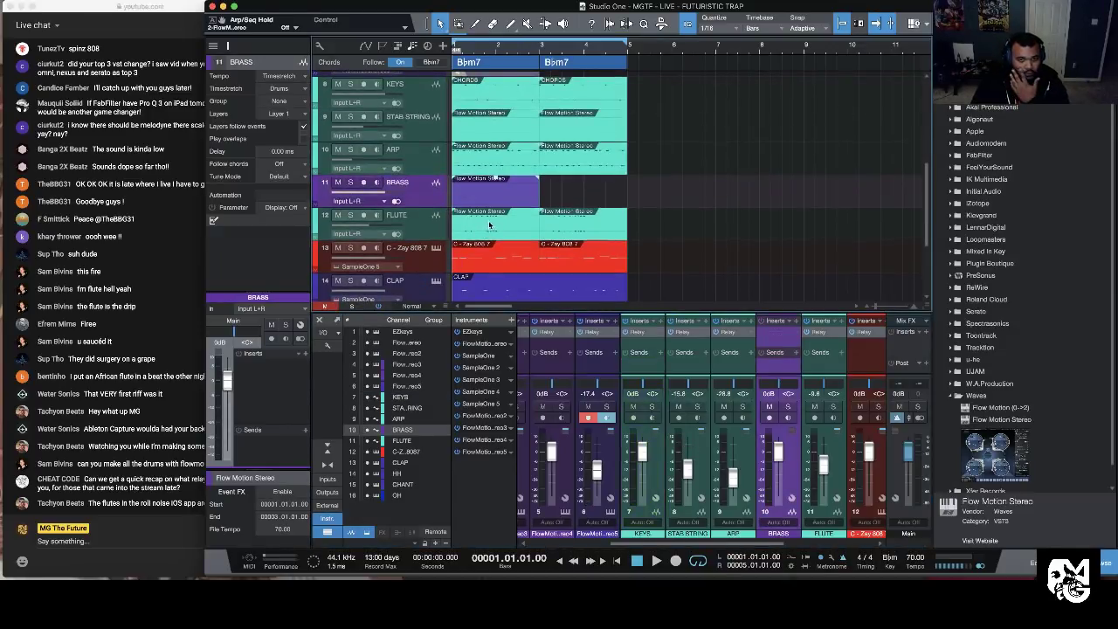
drag(415, 199, 493, 233)
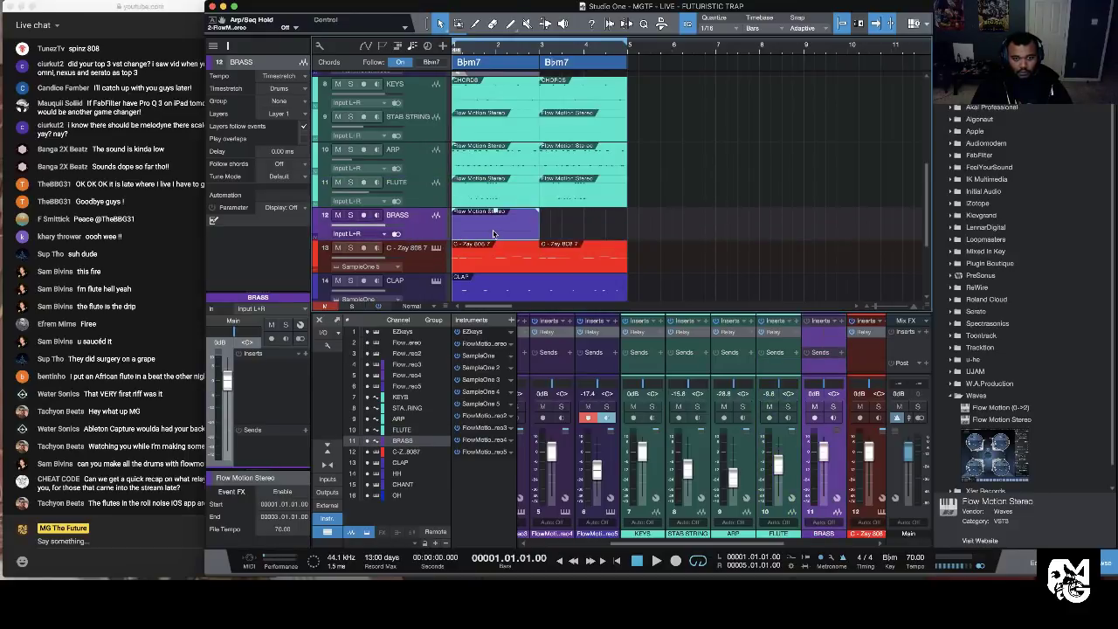
key(d)
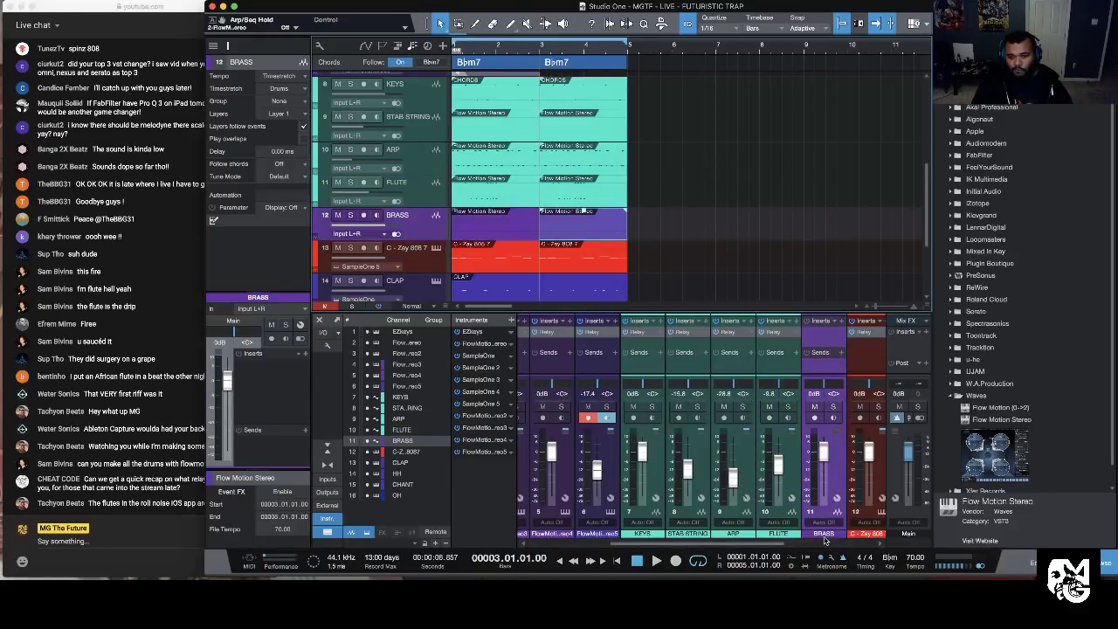
Step: Colour the BRASS channel teal like the other audio channels and add the Relay insert to it while playing the beat
click(804, 428)
click(922, 452)
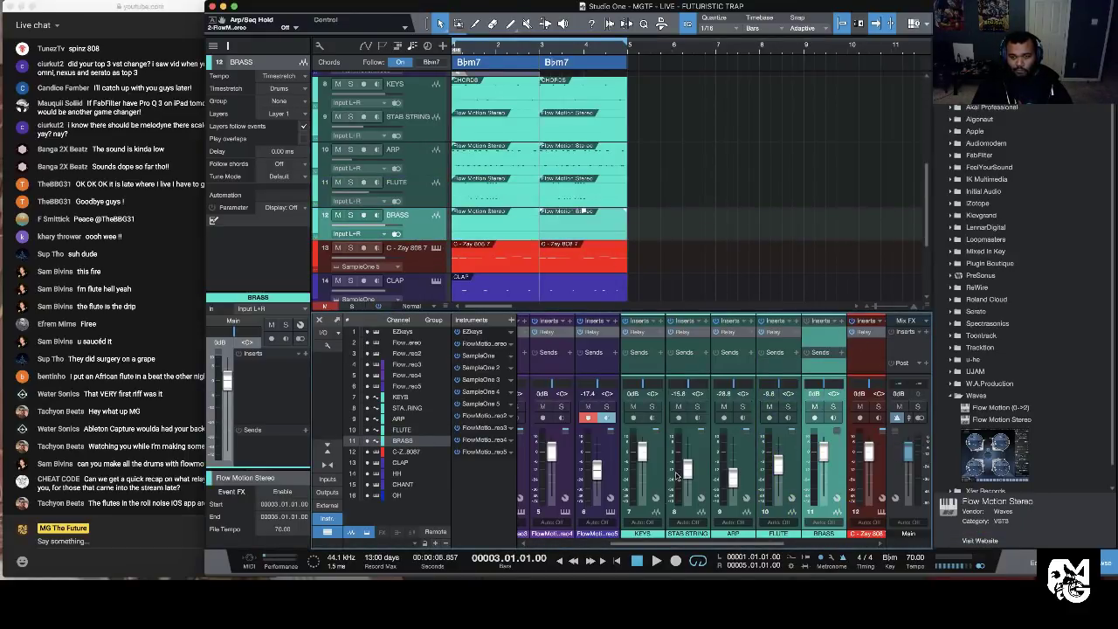
click(617, 561)
key(space)
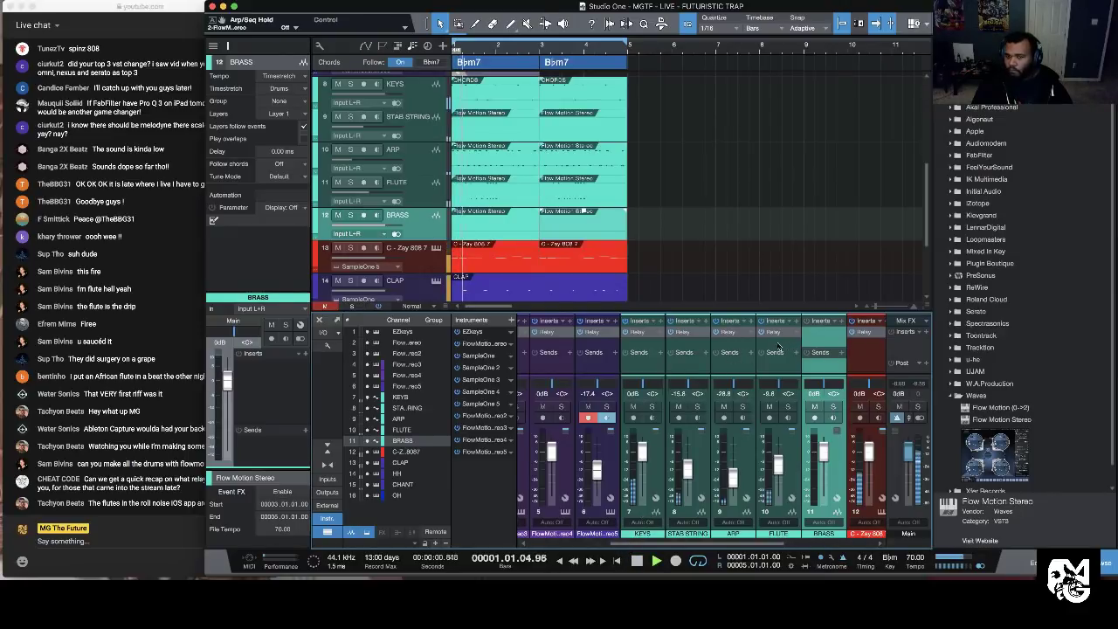
click(824, 336)
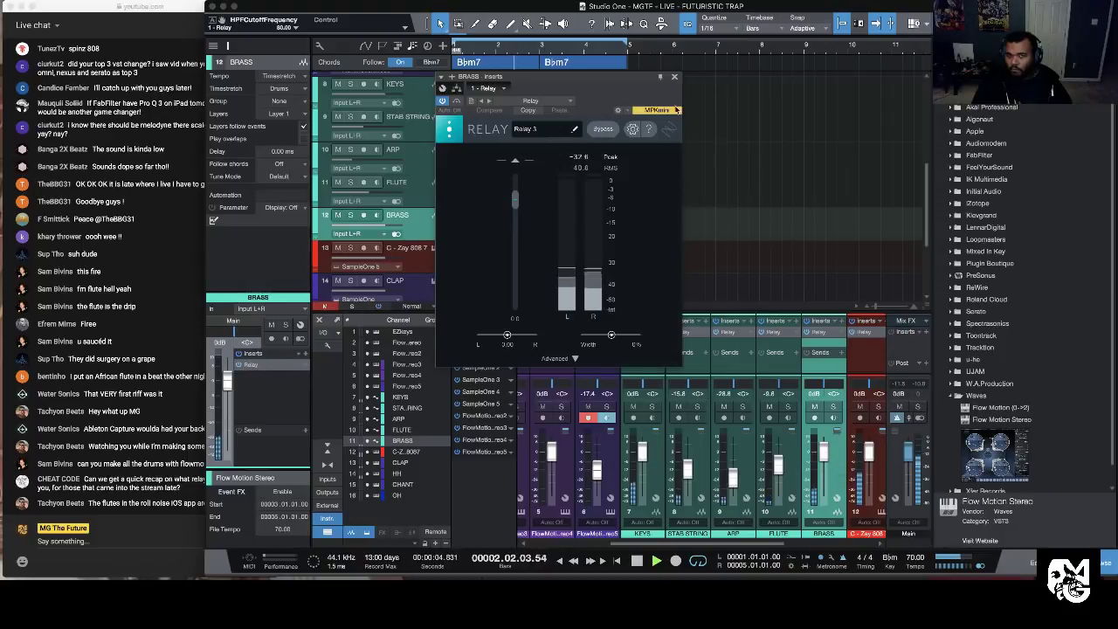
click(674, 76)
scroll(668, 242, down, 4)
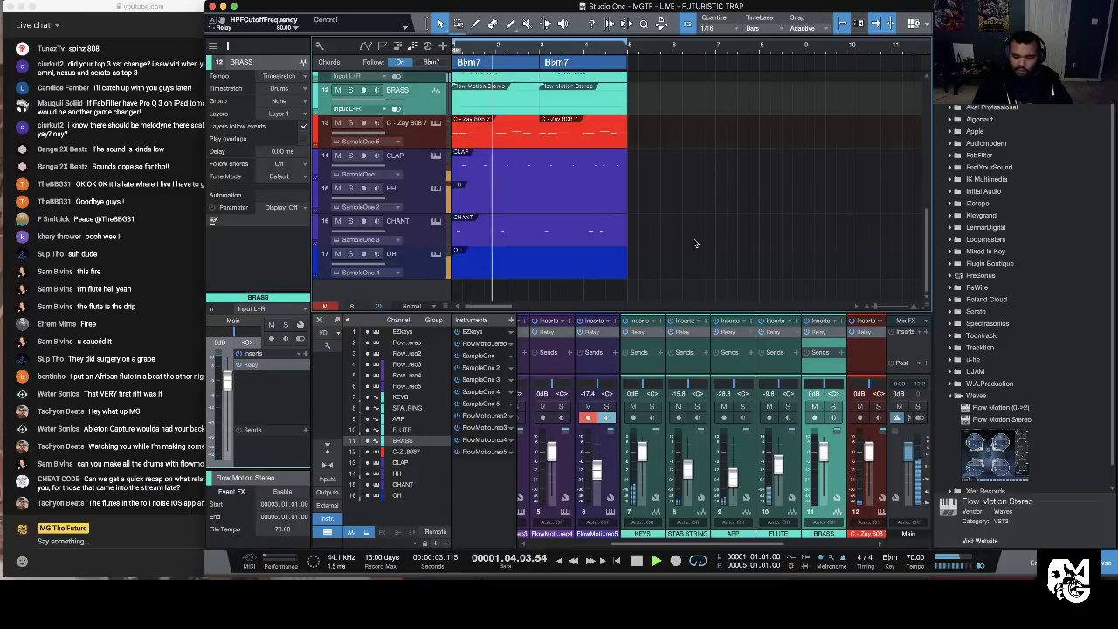
key(space)
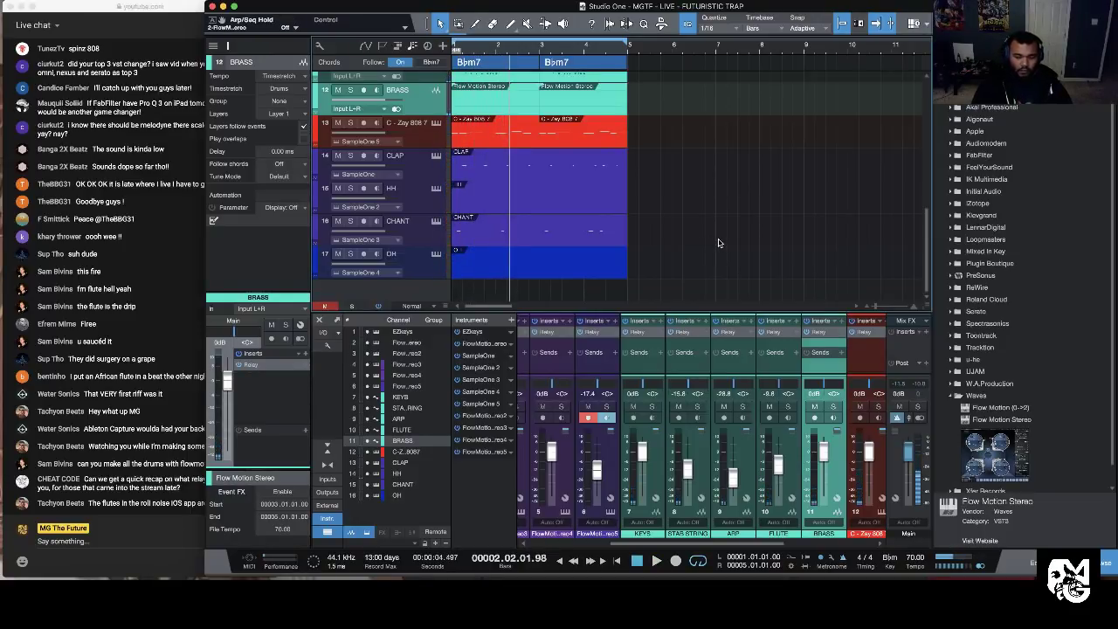
Step: Add a new Flow Motion Stereo instrument track and load the Lead preset LD A Few Chairs Lead
click(1004, 446)
drag(1020, 463, 417, 291)
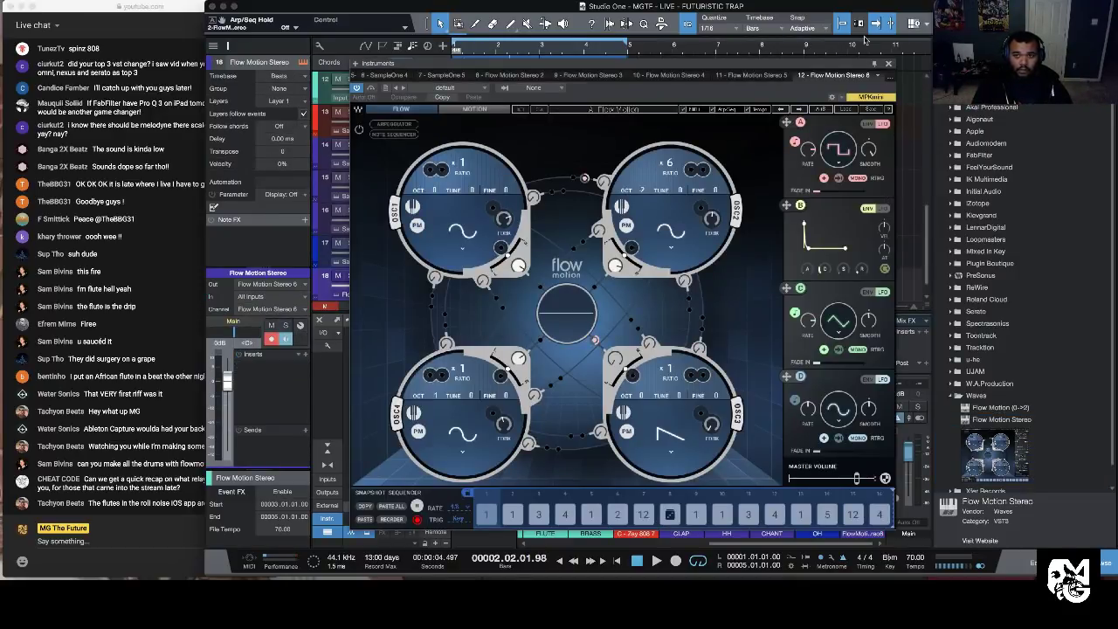
click(843, 110)
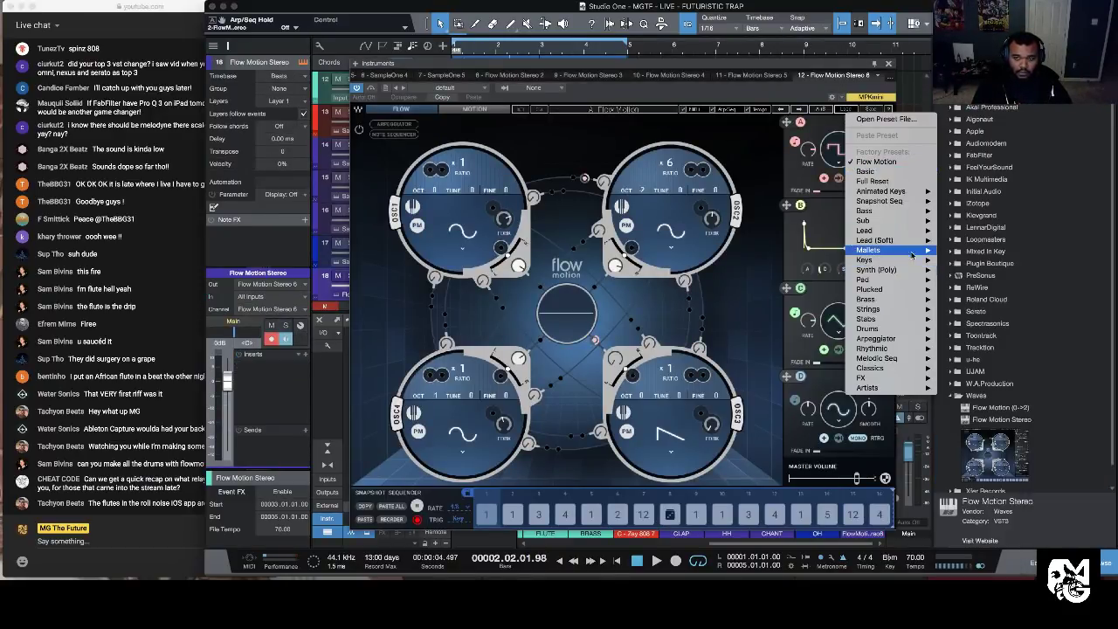
mouse_move(902, 234)
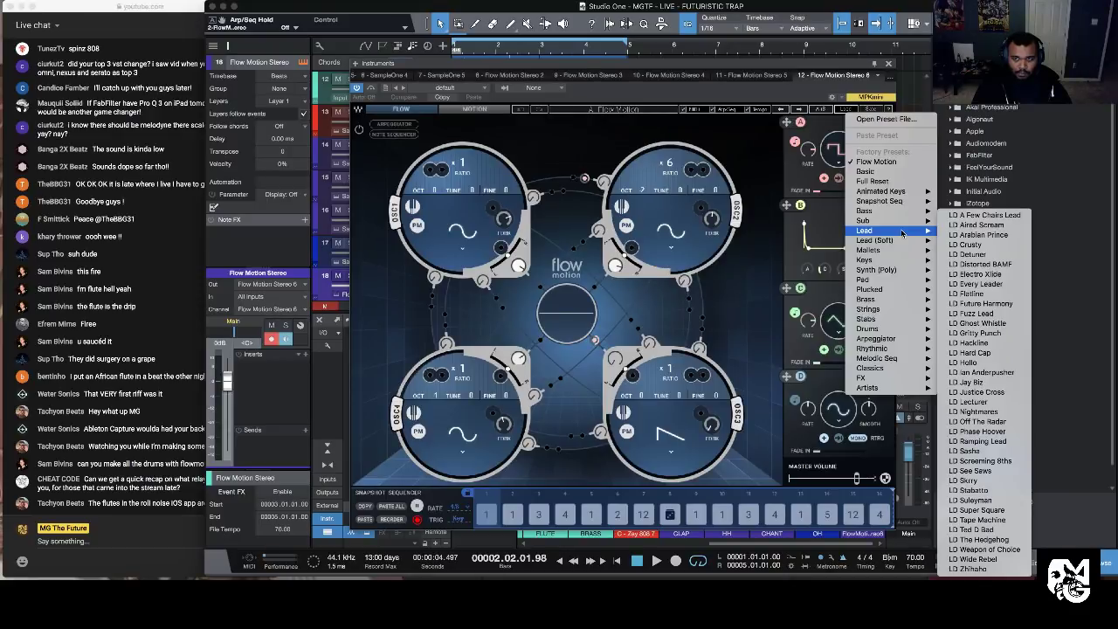
click(971, 214)
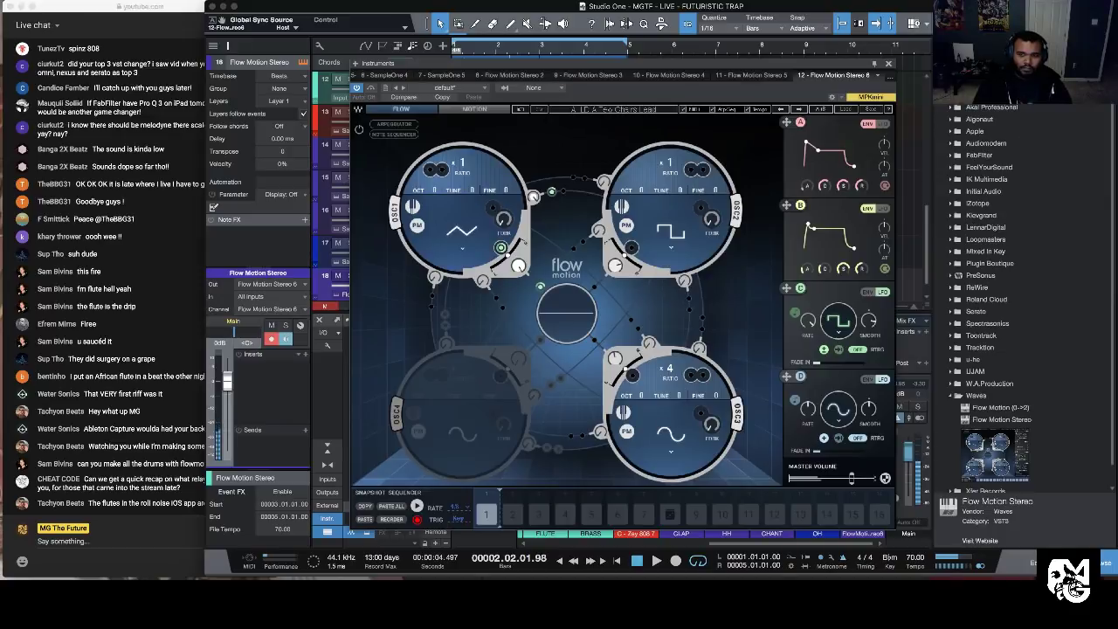
click(889, 66)
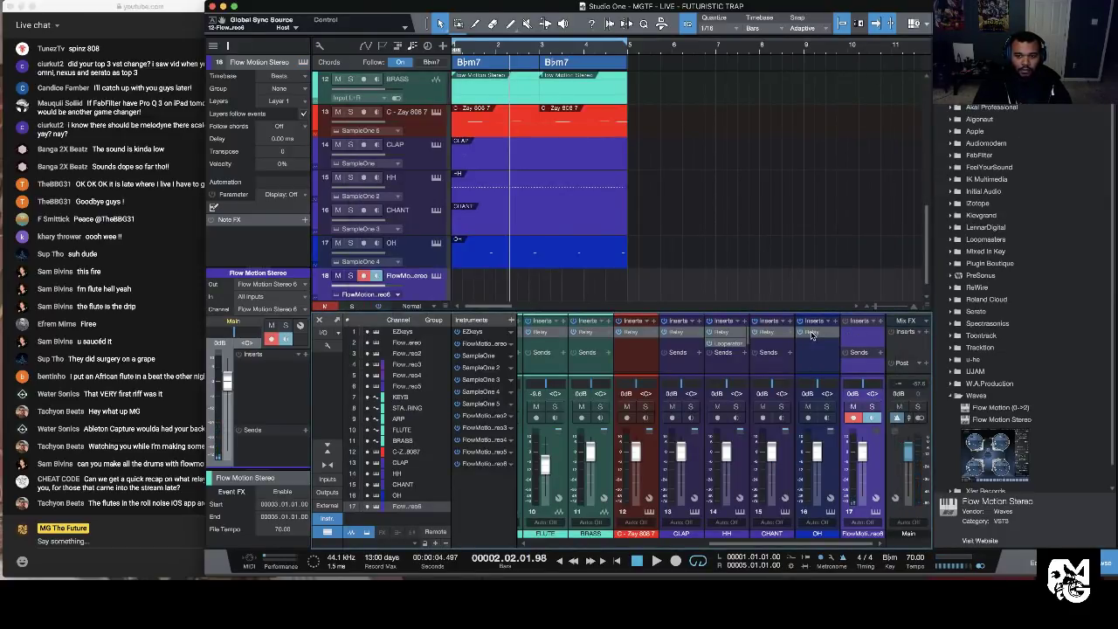
Step: Copy the OH channel's Relay insert to the new Flow Motion channel and change the instrument's preset to LD Arabian Prince
drag(876, 339, 874, 337)
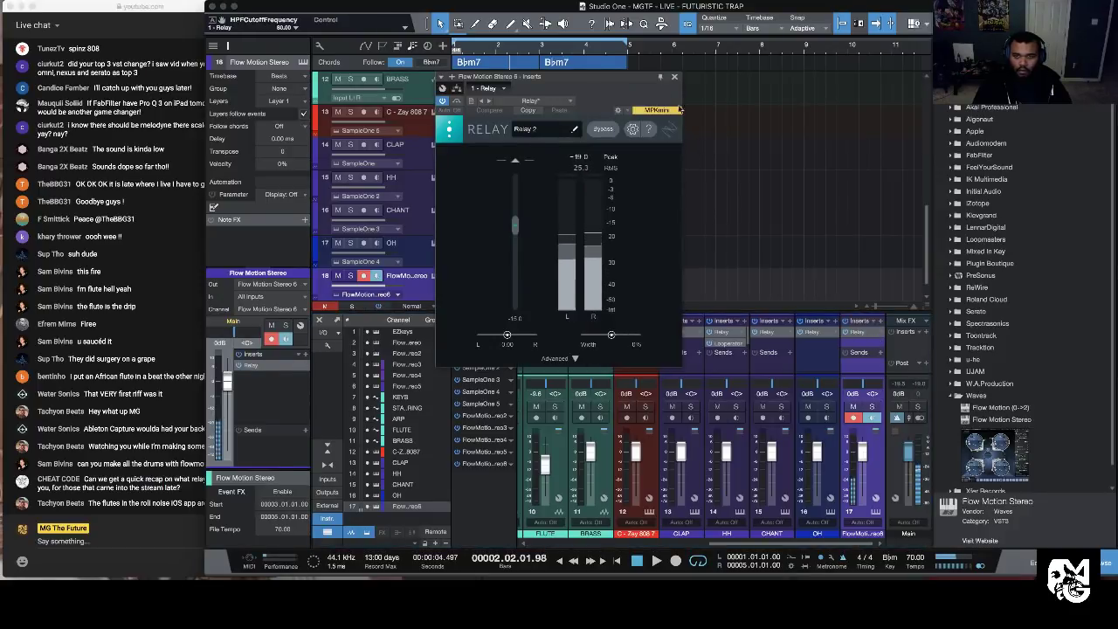
click(674, 79)
click(876, 514)
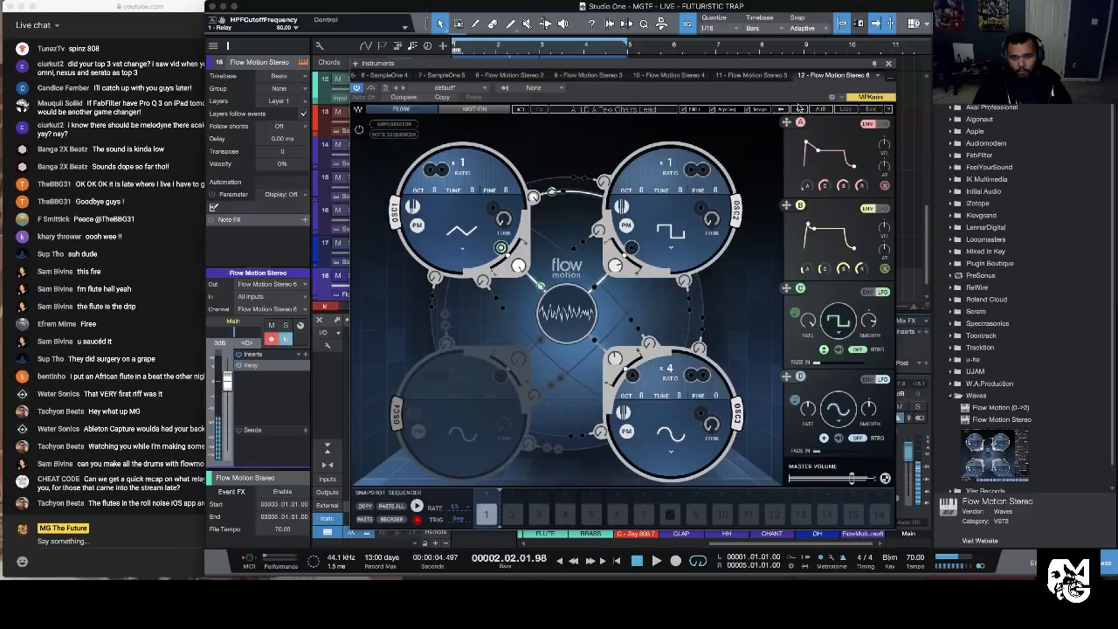
click(798, 109)
click(798, 109)
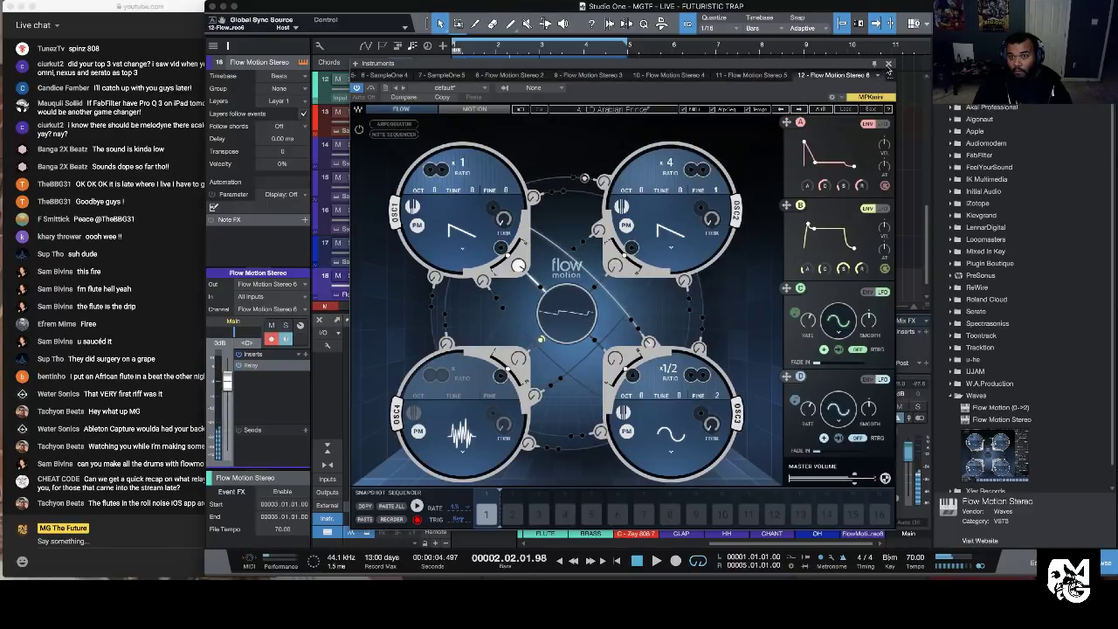
click(888, 64)
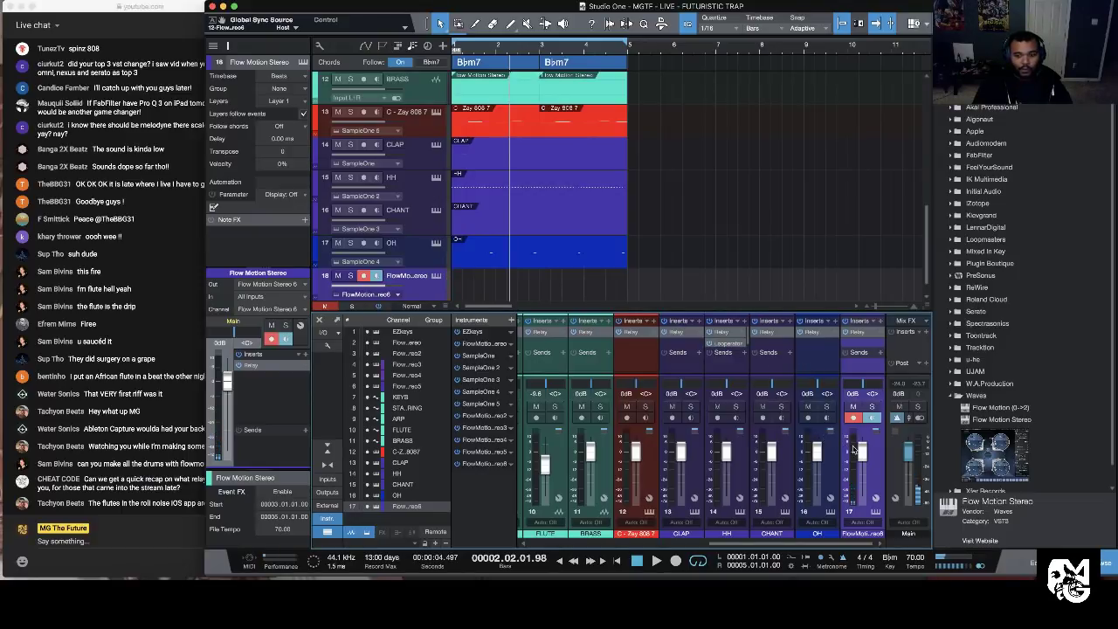
Step: Set the new Flow Motion channel's volume to -4.7 dB while playing the beat from bar 1
drag(860, 456, 860, 460)
click(617, 562)
drag(860, 456, 860, 468)
click(655, 561)
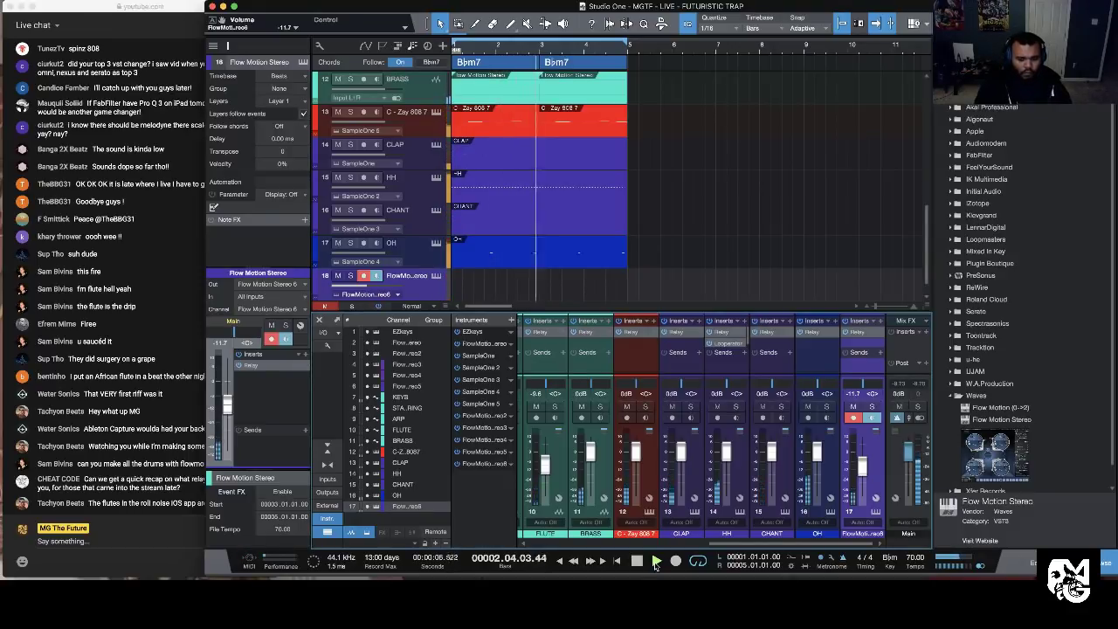
drag(864, 469, 865, 463)
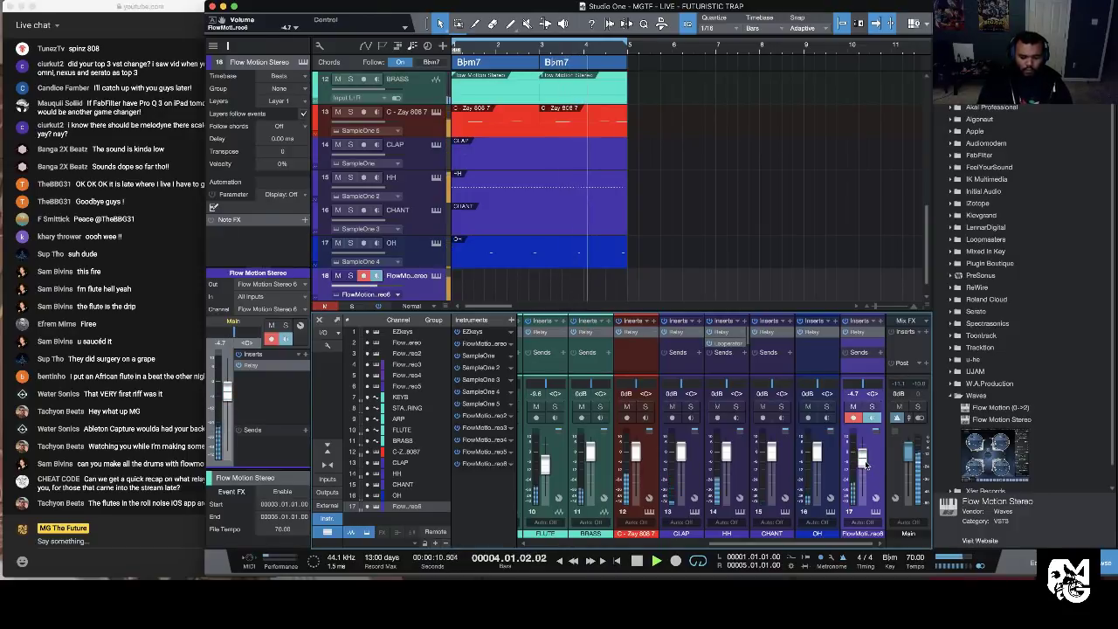
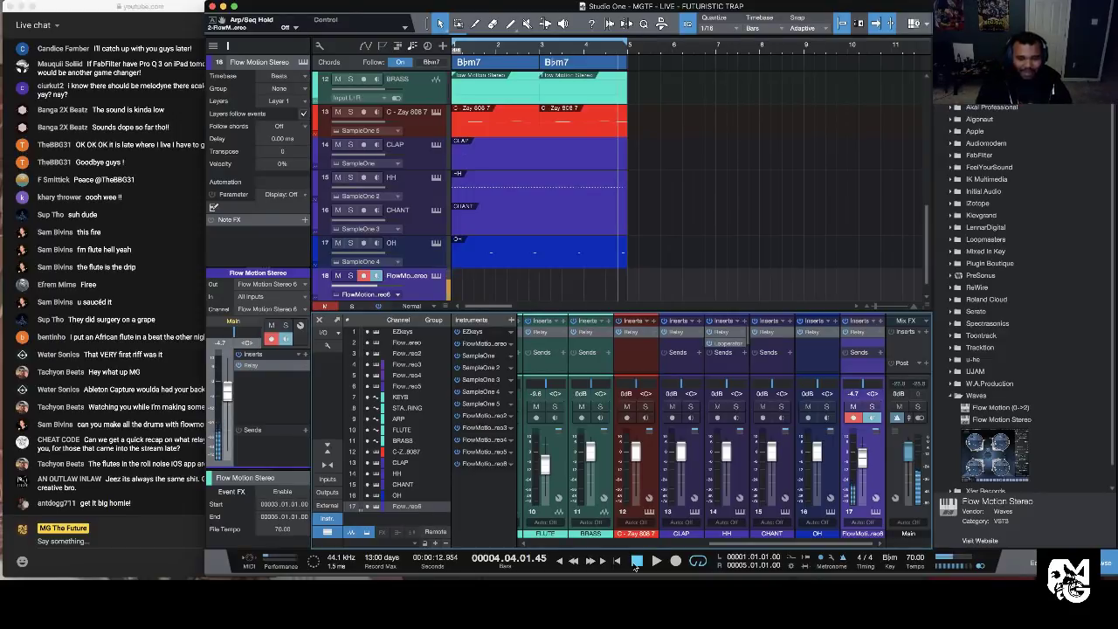
Step: Record a two-bar lead part on the new Flow Motion track, starting from bar 1
click(616, 562)
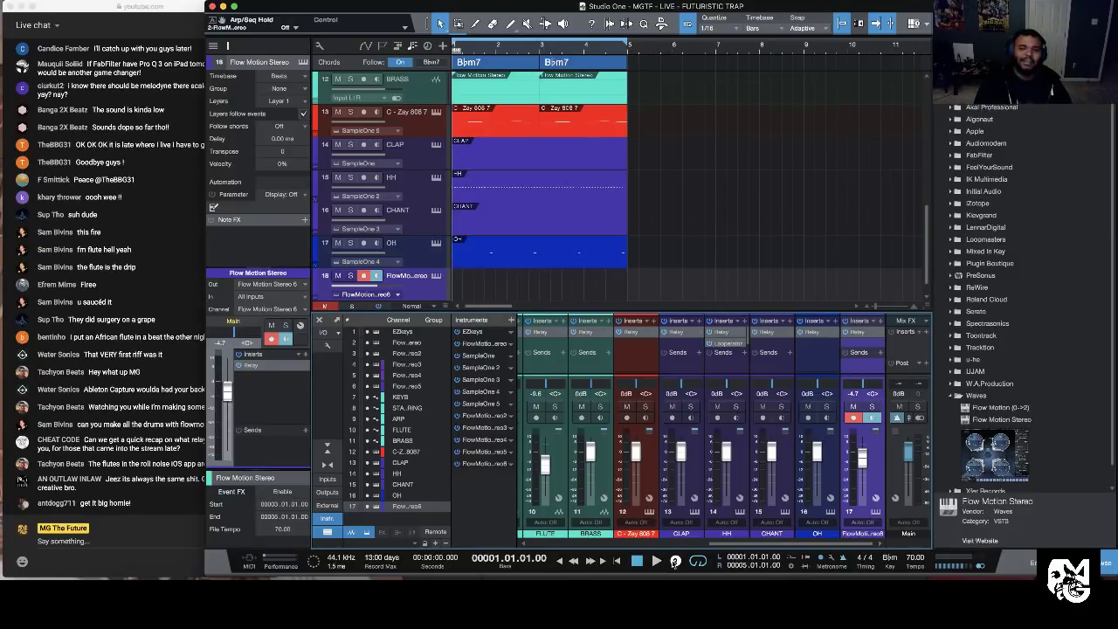
click(675, 561)
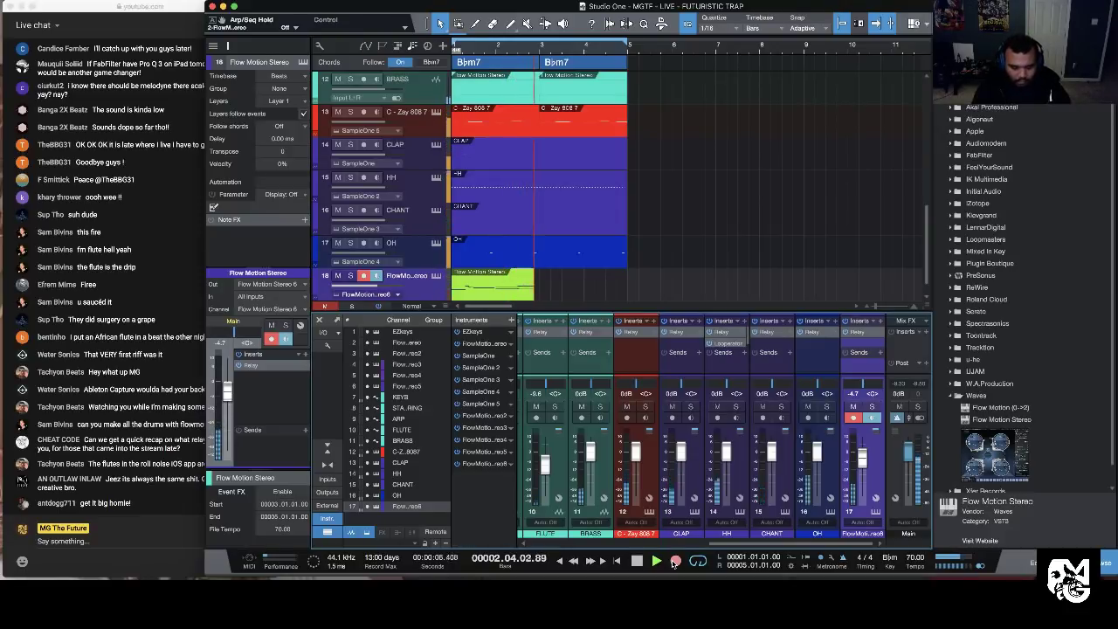
key(space)
key(space)
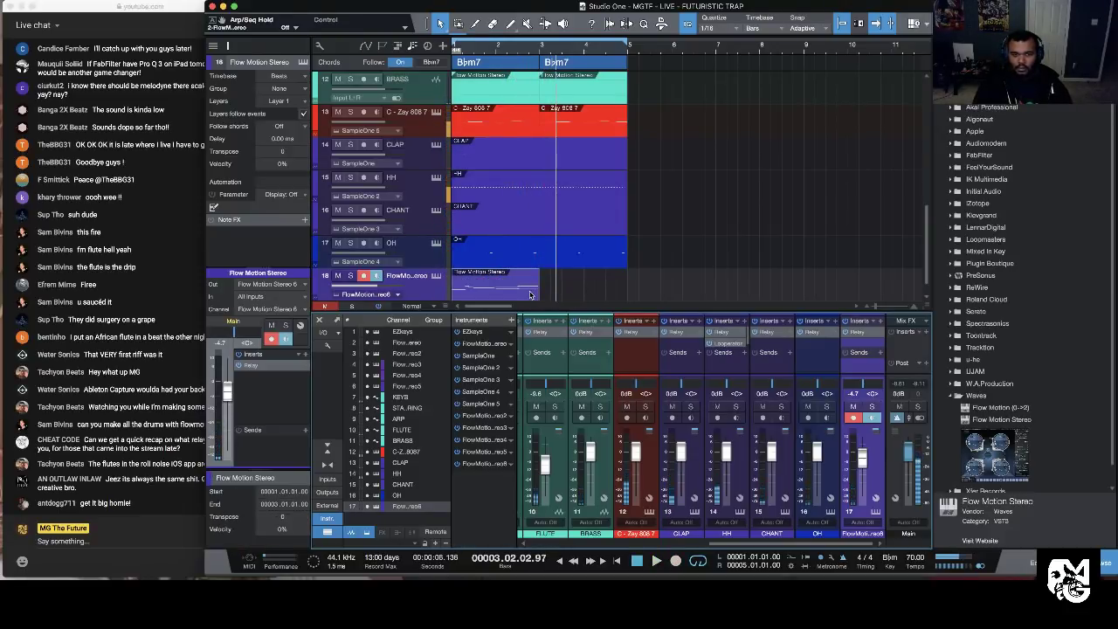
Step: Play back the recorded lead from bar 1 and shorten the loop range to end at bar 3
click(617, 559)
key(space)
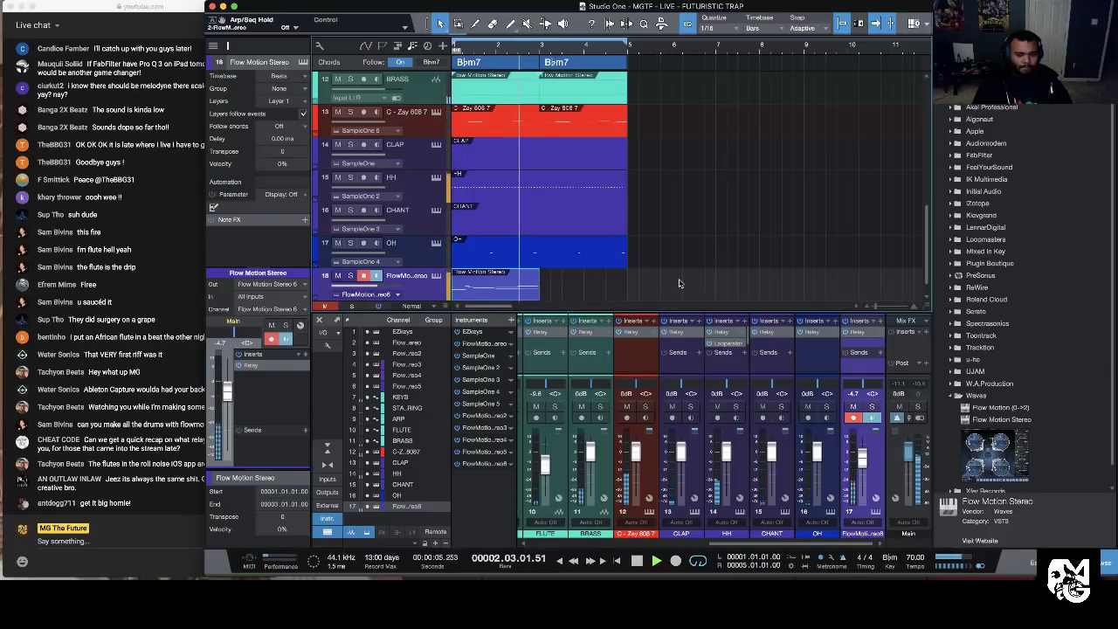
key(space)
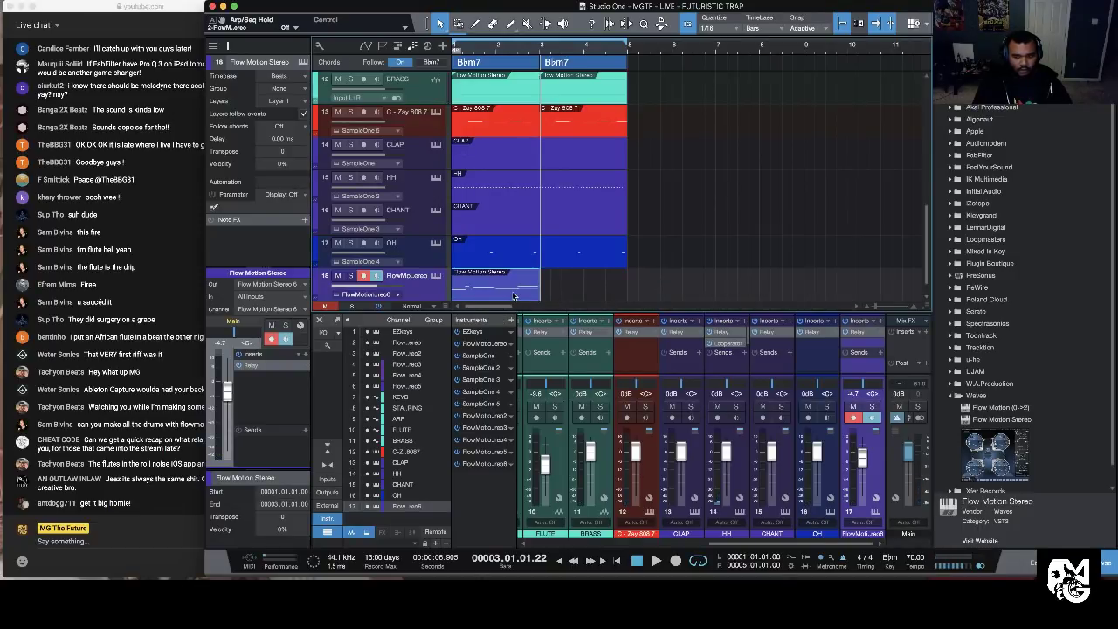
click(616, 561)
key(space)
drag(626, 41, 541, 42)
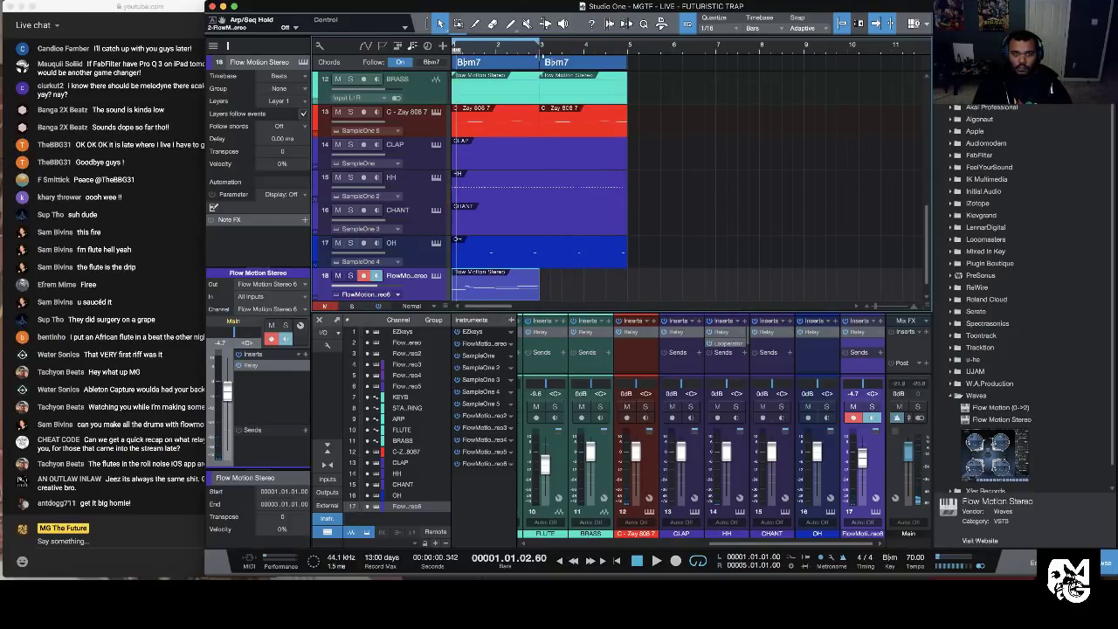
Step: Move the new Flow Motion channel directly before C - Zay 808 7, mute the 808, CLAP, HH, CHANT and OH channels, and play the loop
drag(852, 485, 619, 489)
click(876, 477)
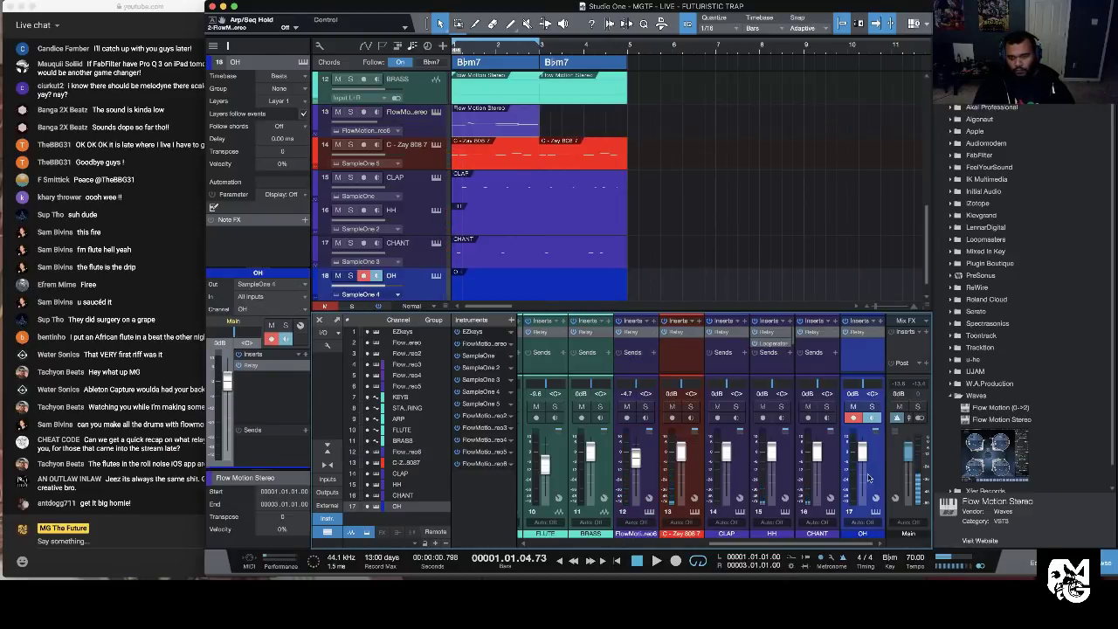
click(692, 478)
click(671, 406)
key(space)
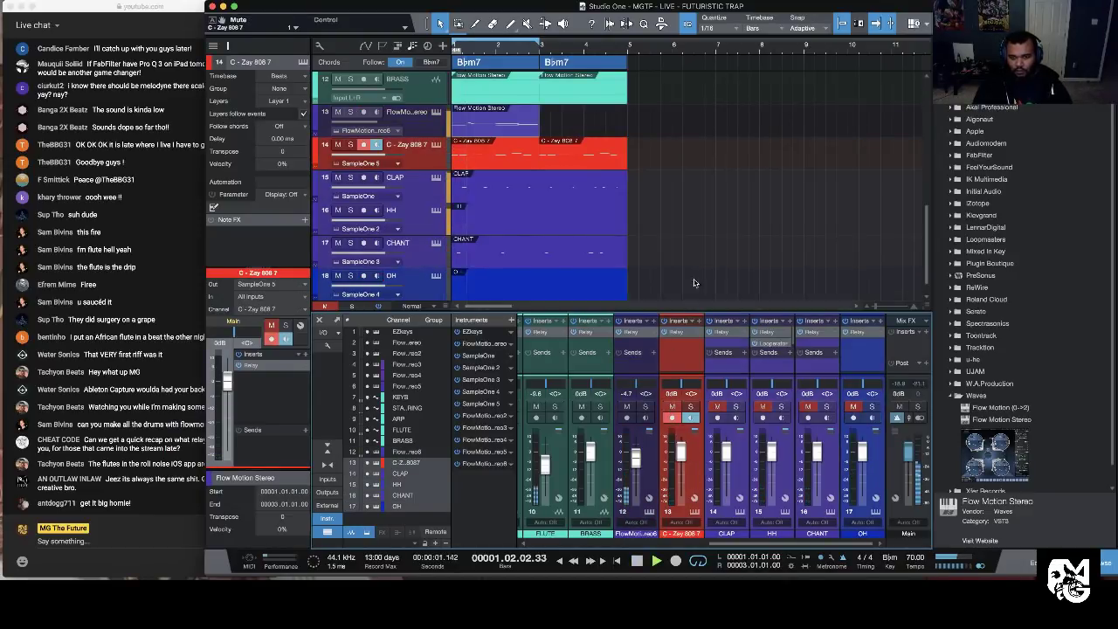
scroll(689, 262, down, 1)
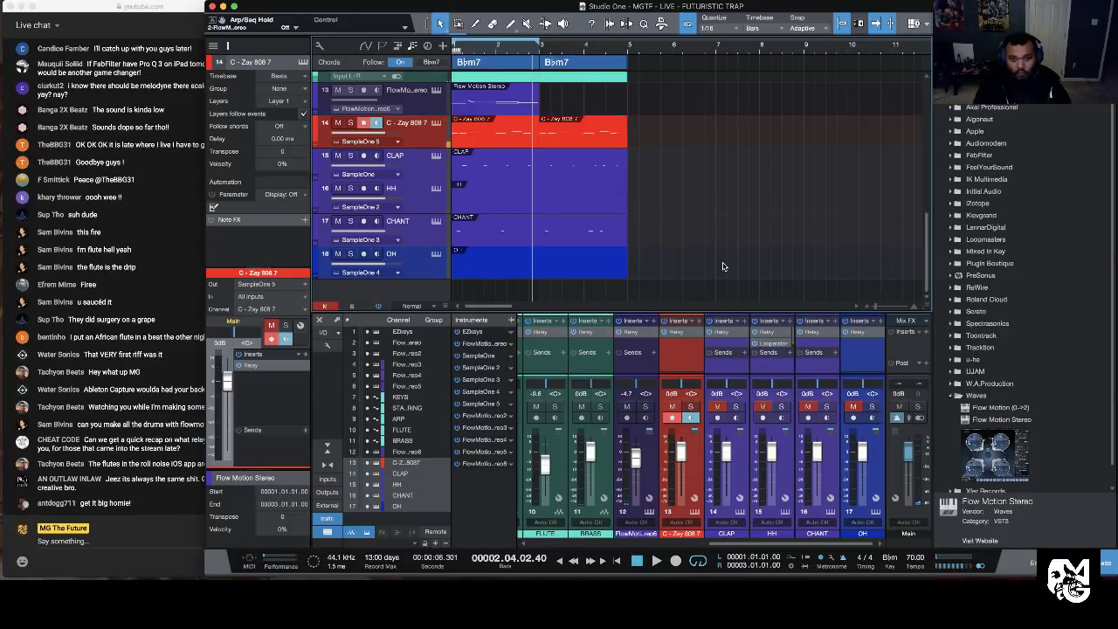
Step: Arm the new Flow Motion track for recording instead of the 808, select its lead clip and play the loop from bar 1
scroll(377, 150, up, 3)
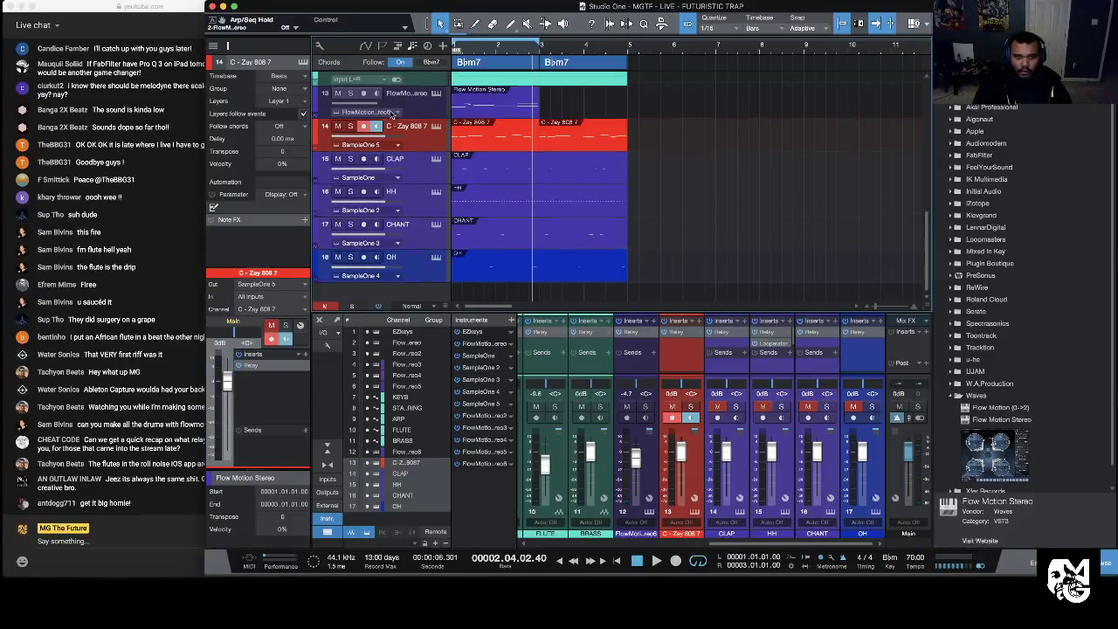
click(363, 148)
click(365, 181)
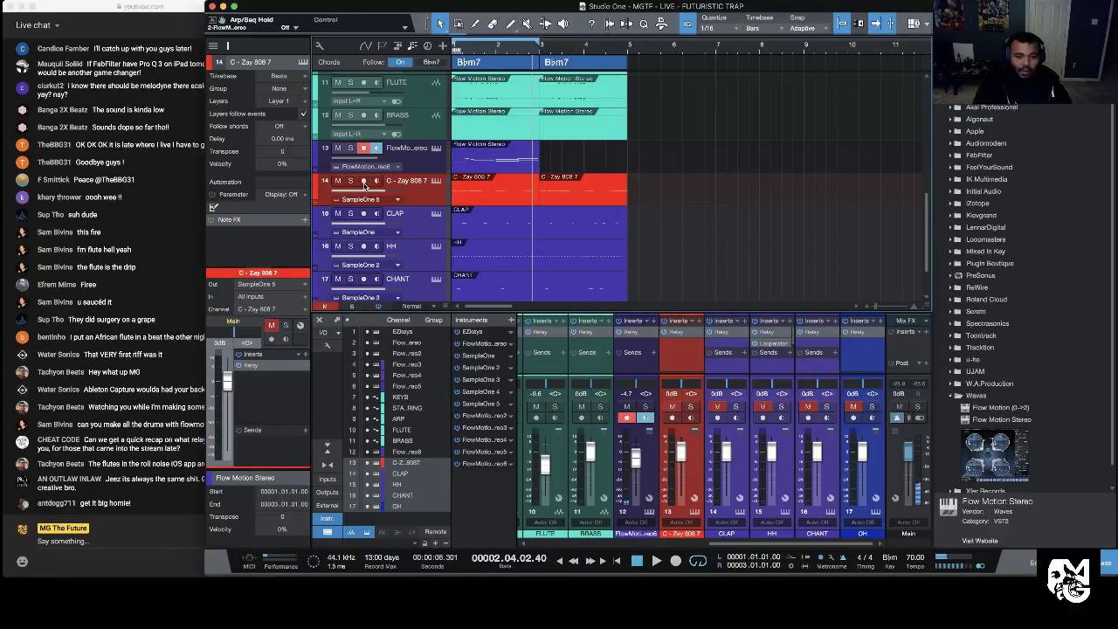
click(482, 165)
key(space)
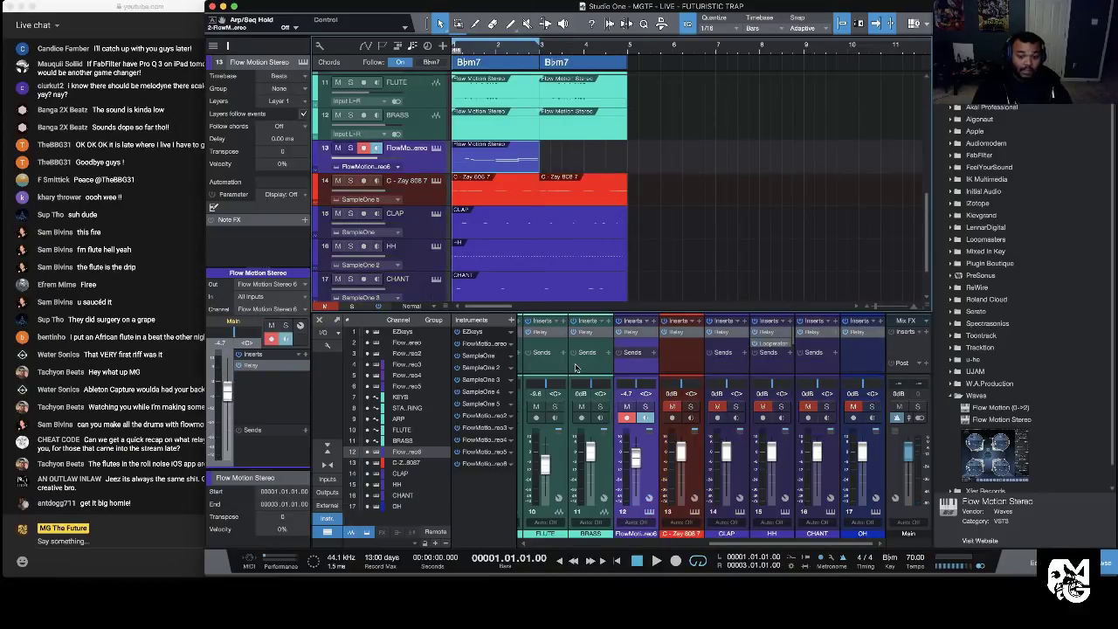
key(space)
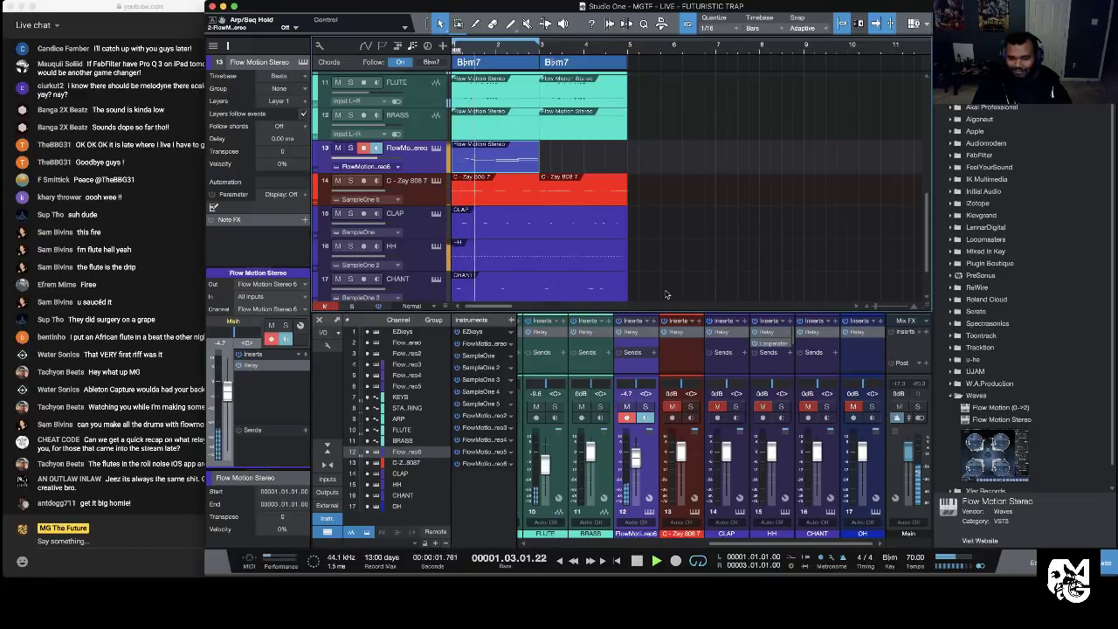
Step: Rename the new Flow Motion lead track as RUNNERS, stop playback and bounce its clip to a new audio track
text(RUNNERS)
key(Return)
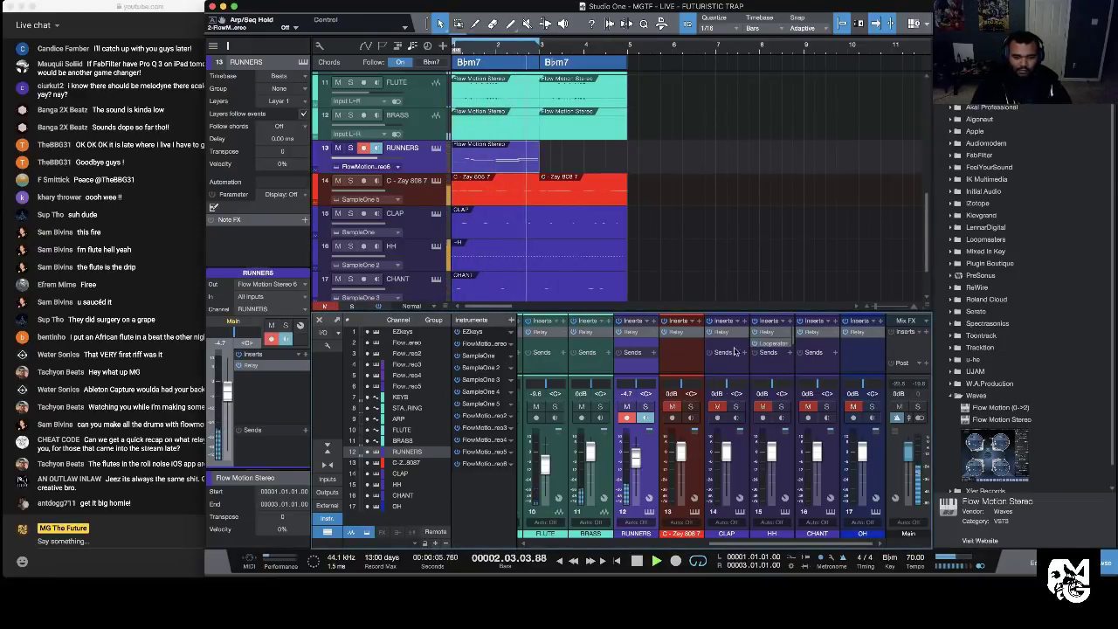
key(space)
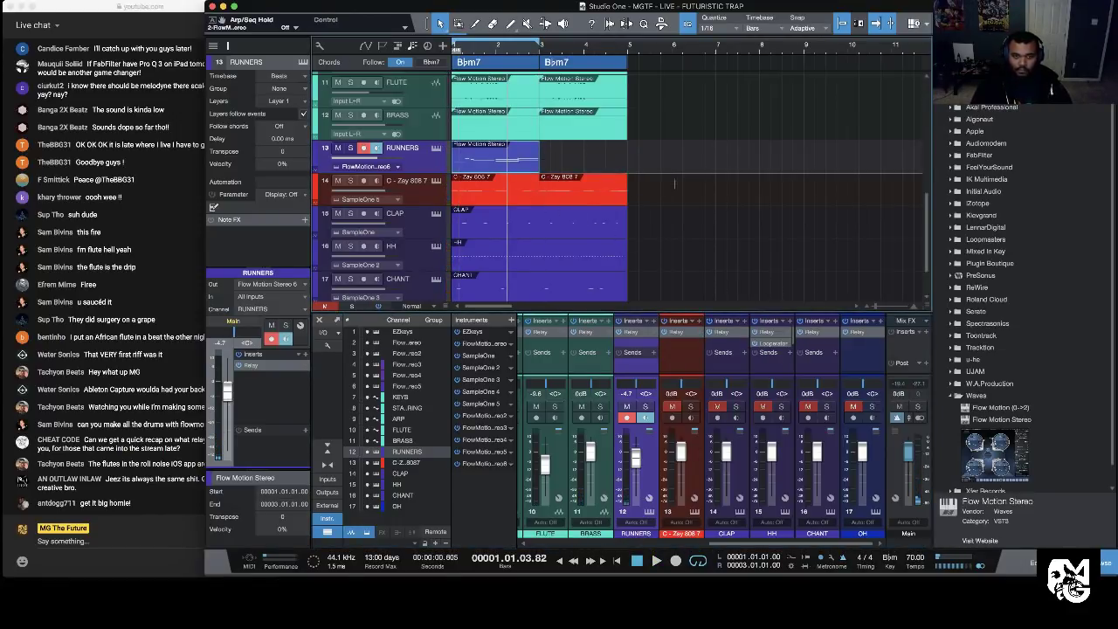
key(shift+d)
Step: Move the original RUNNERS instrument track up to sit directly before KEYS, after the other Flow Motion instrument tracks
scroll(489, 192, up, 3)
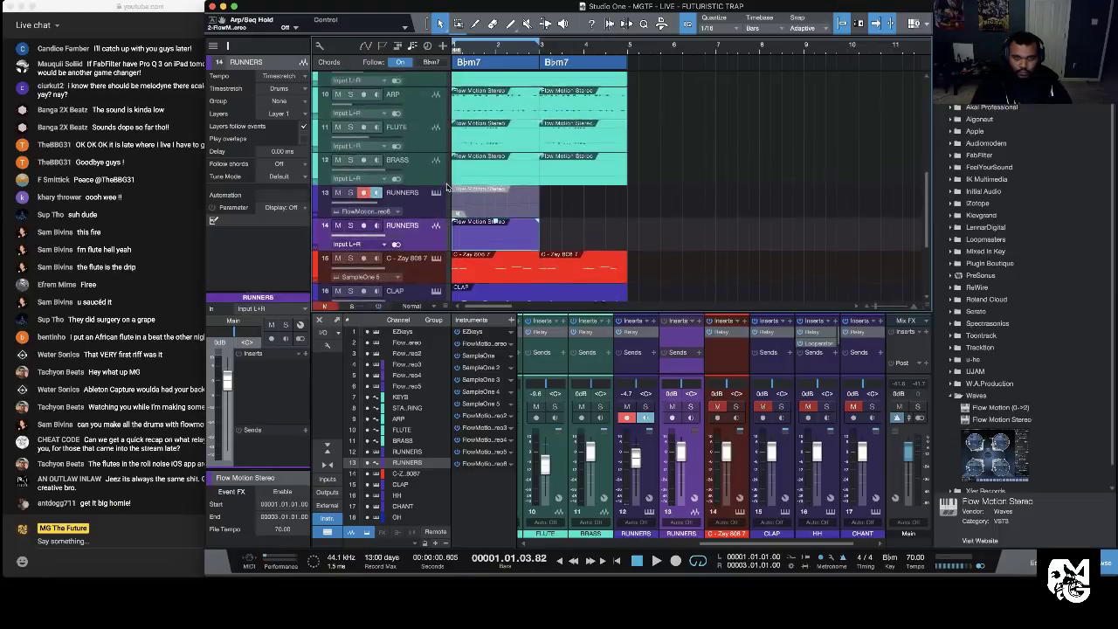
drag(422, 232, 422, 135)
scroll(416, 166, up, 1)
drag(420, 195, 421, 134)
scroll(466, 161, down, 4)
scroll(466, 164, down, 1)
Step: Colour the bounced RUNNERS audio channel bright cyan and duplicate its clip so a copy starts at bar 3
click(498, 180)
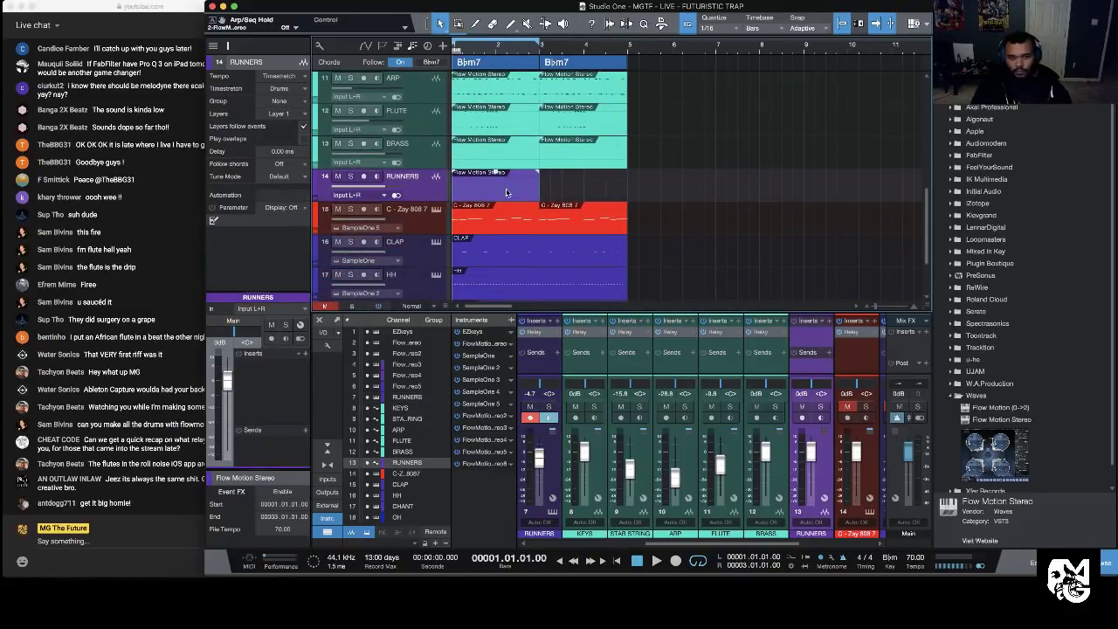
click(818, 535)
click(896, 455)
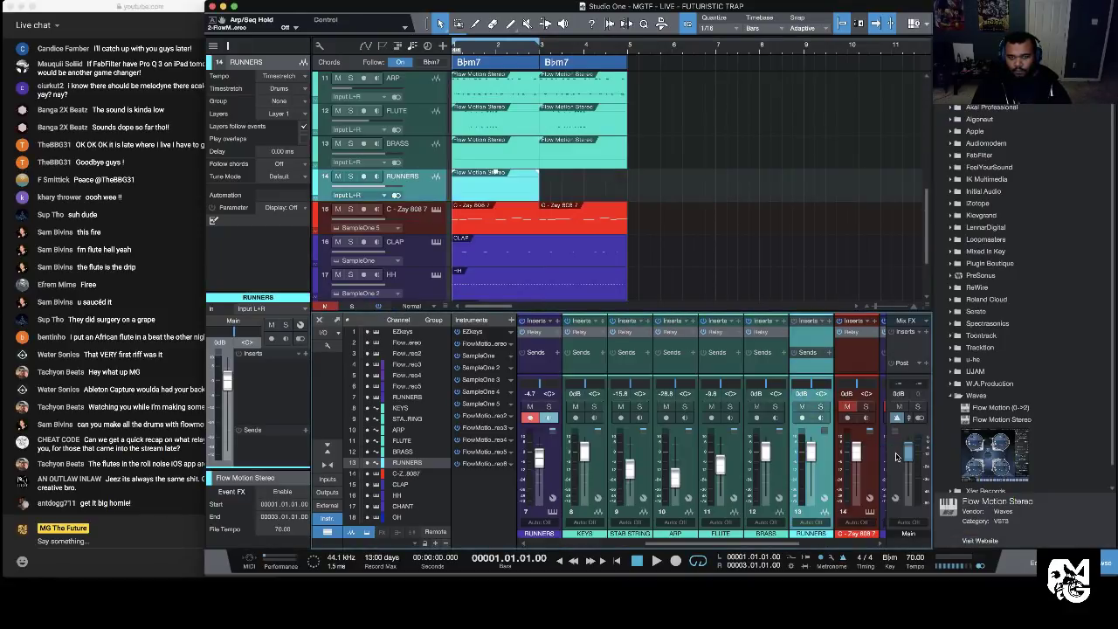
key(d)
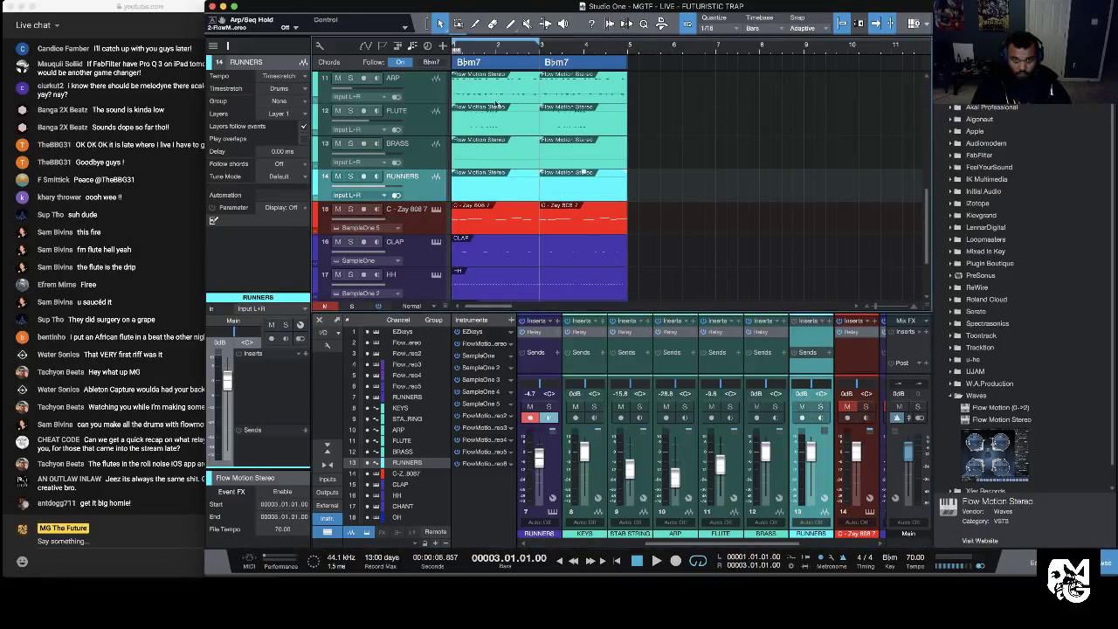
Step: Extend the loop range to end at bar 5 and play it from bar 1
drag(540, 43, 636, 48)
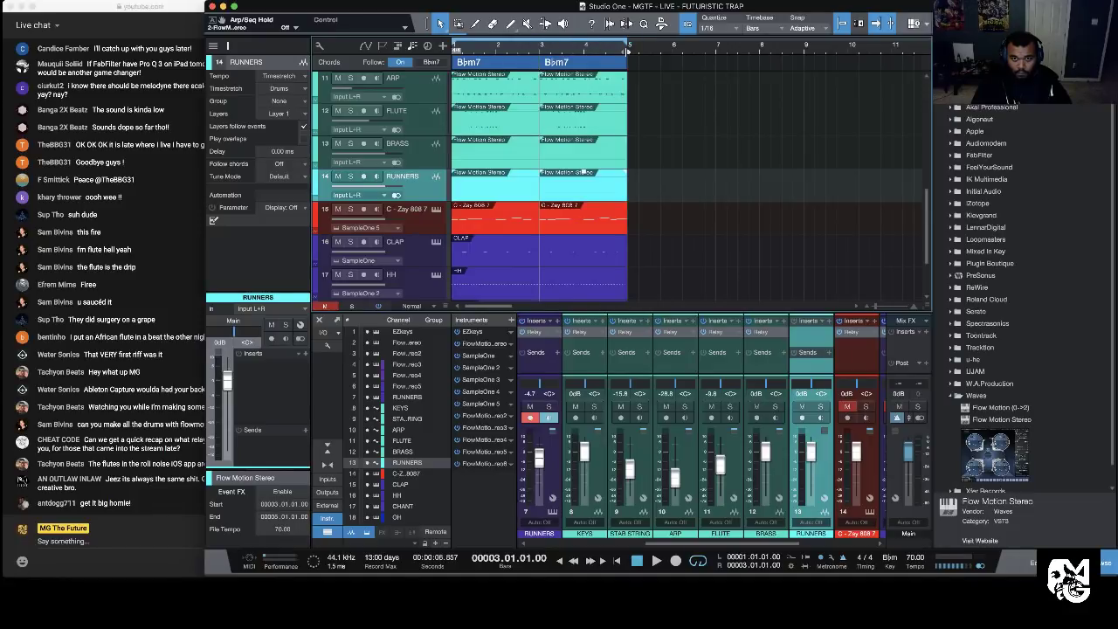
click(617, 560)
key(space)
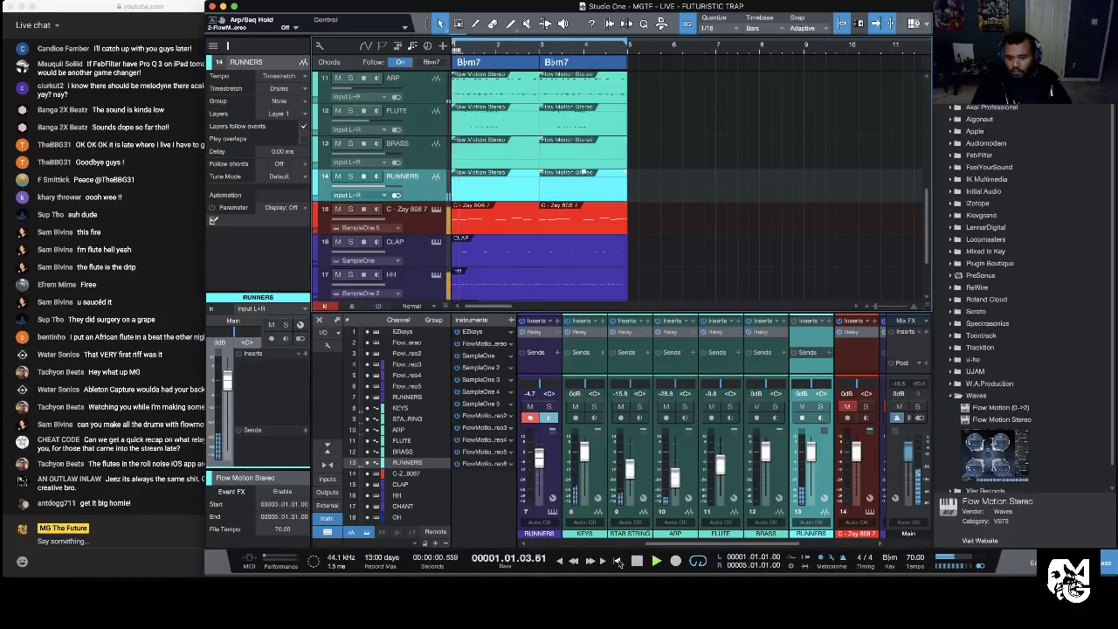
Step: Copy the Relay insert from BRASS to the RUNNERS audio channel and lower the RUNNERS level to -3.9 dB
drag(759, 333, 807, 344)
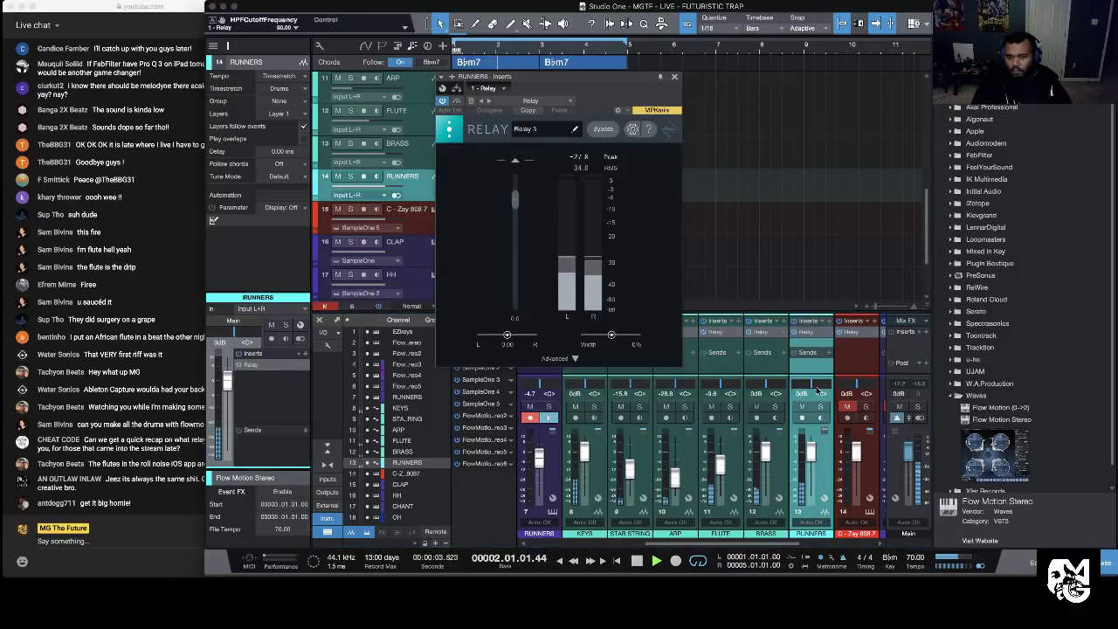
click(673, 76)
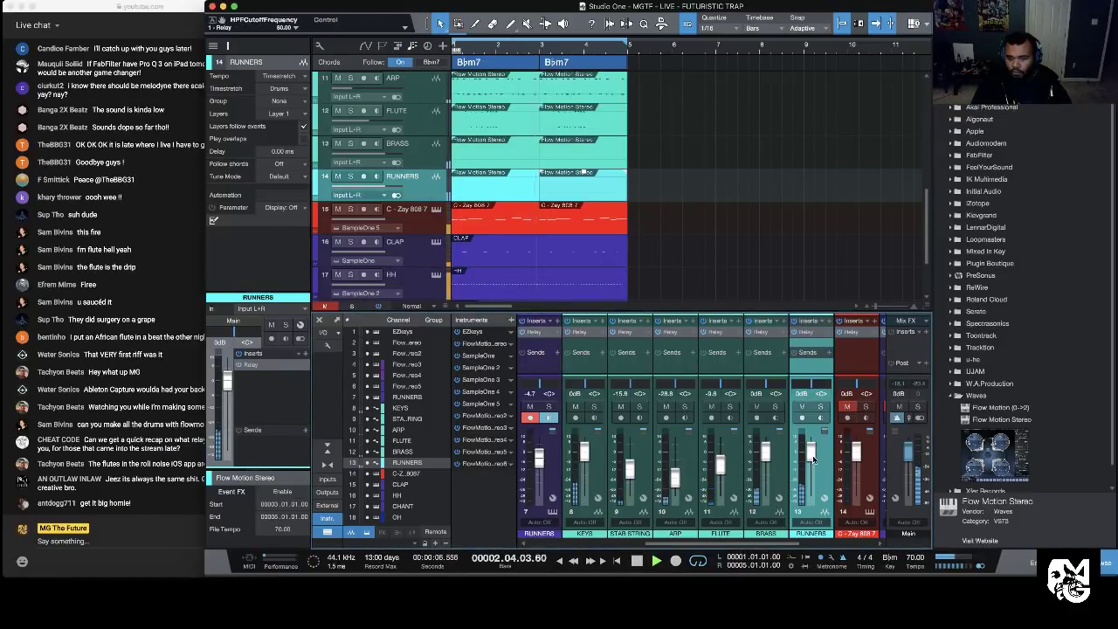
drag(813, 454, 810, 461)
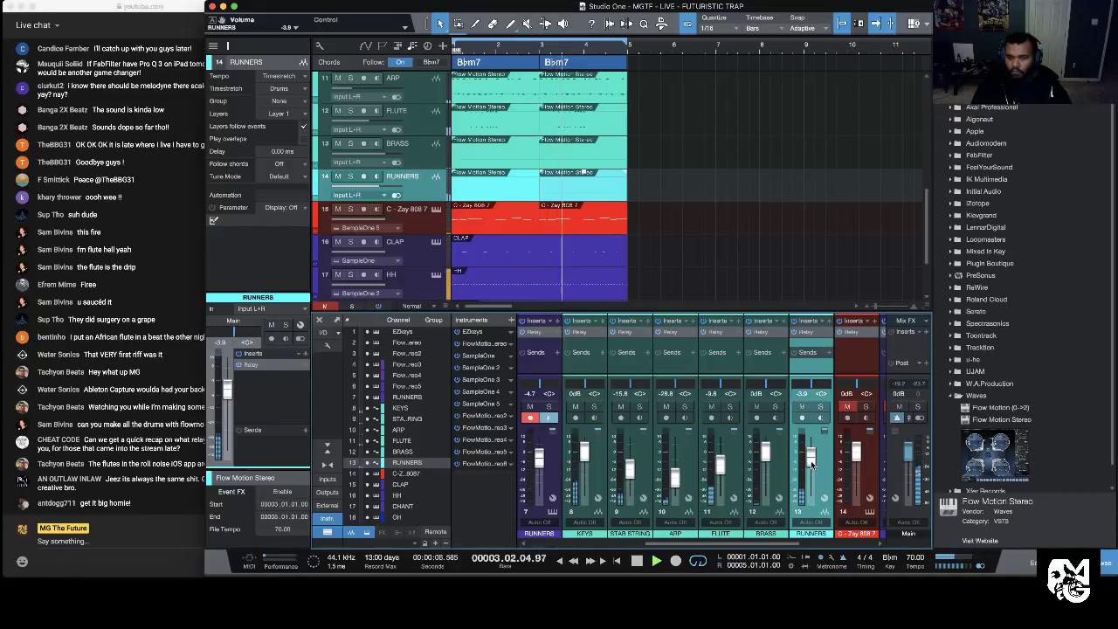
Step: Unmute the C - Zay 808 7, CLAP, HH, CHANT and OH channels while the loop plays
drag(748, 543, 910, 529)
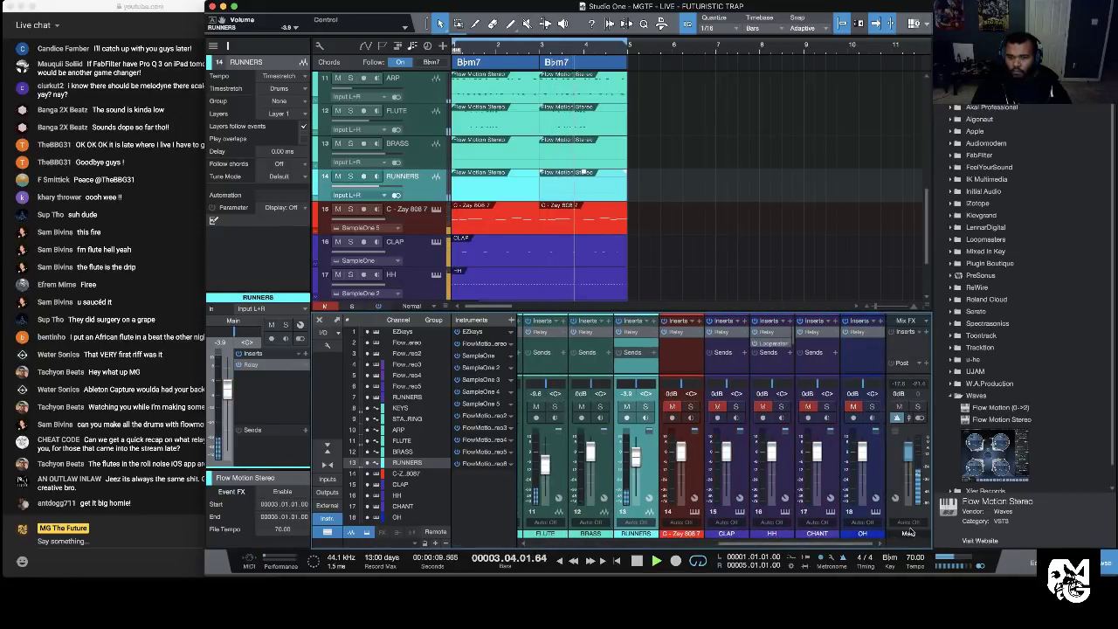
click(676, 451)
click(876, 473)
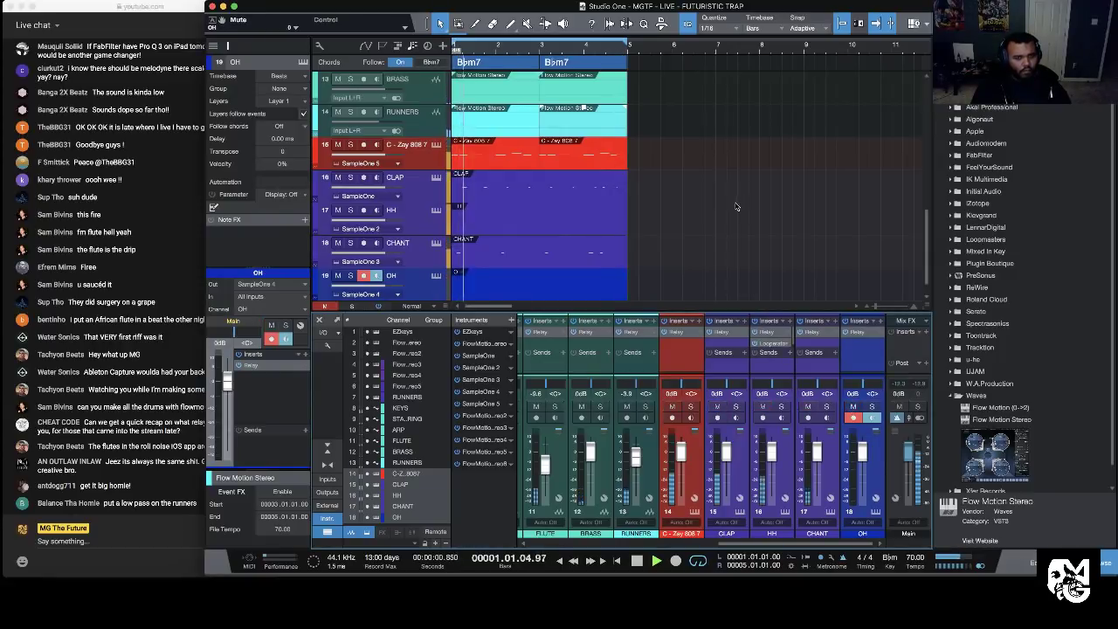
scroll(729, 219, down, 1)
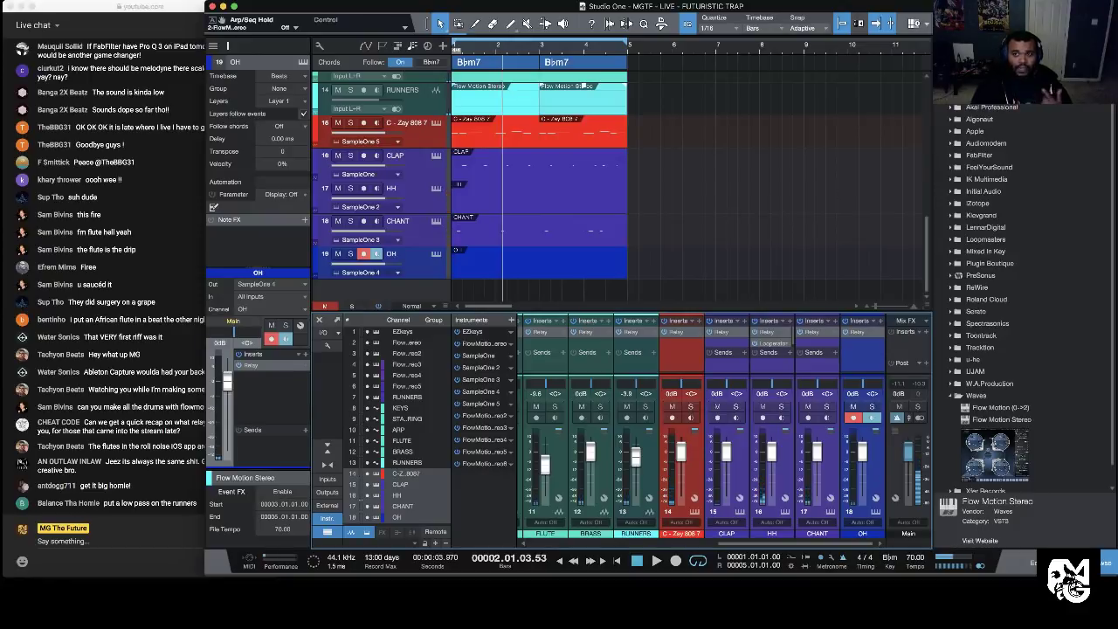
Step: Load Em - Zay Beast Mode Kick.wav from the Zaytoven Official Kit's 808s folder into a new SampleOne instrument track
key(F9)
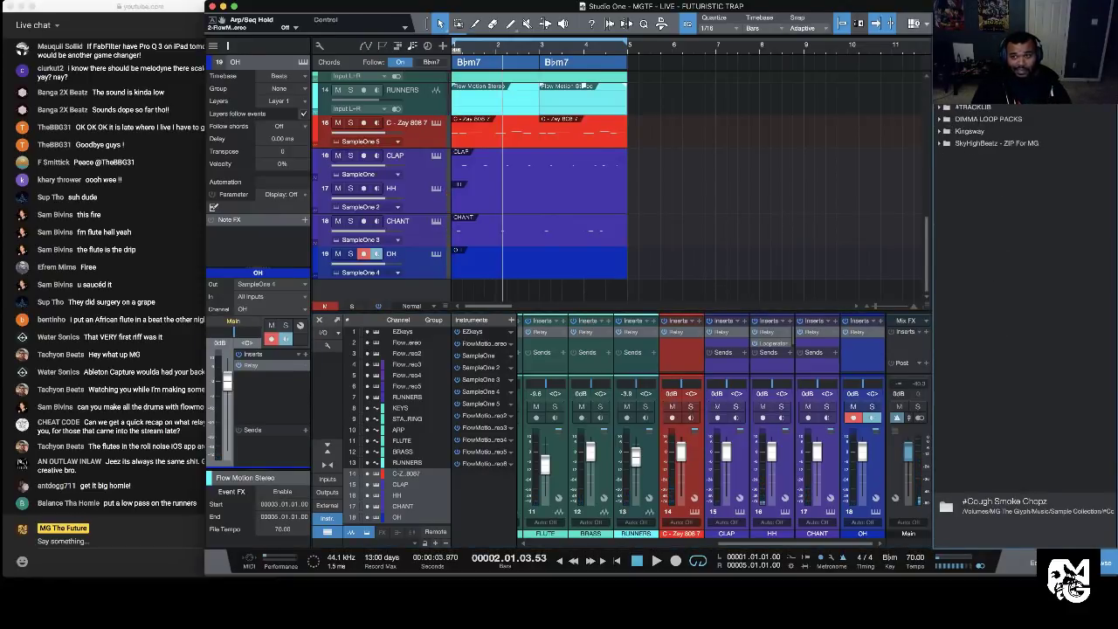
key(F9)
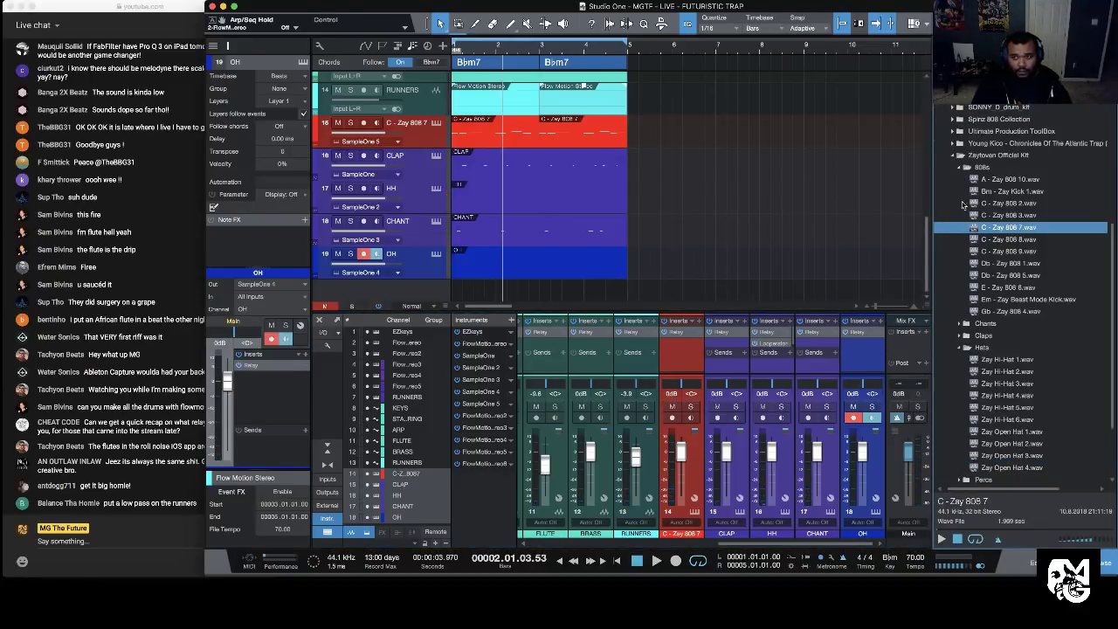
click(957, 168)
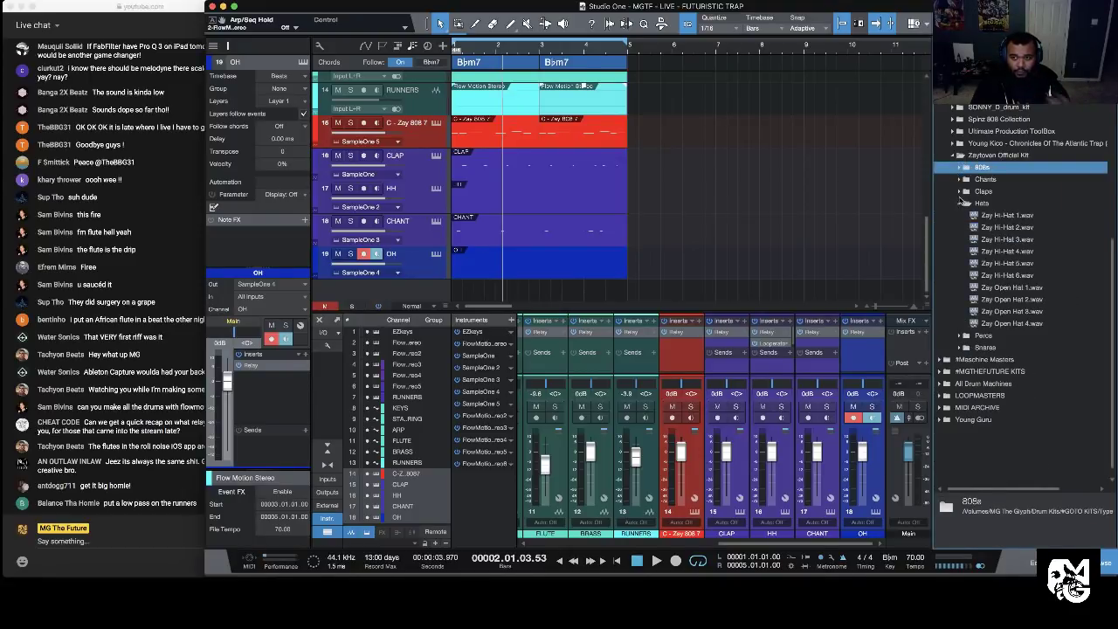
click(960, 167)
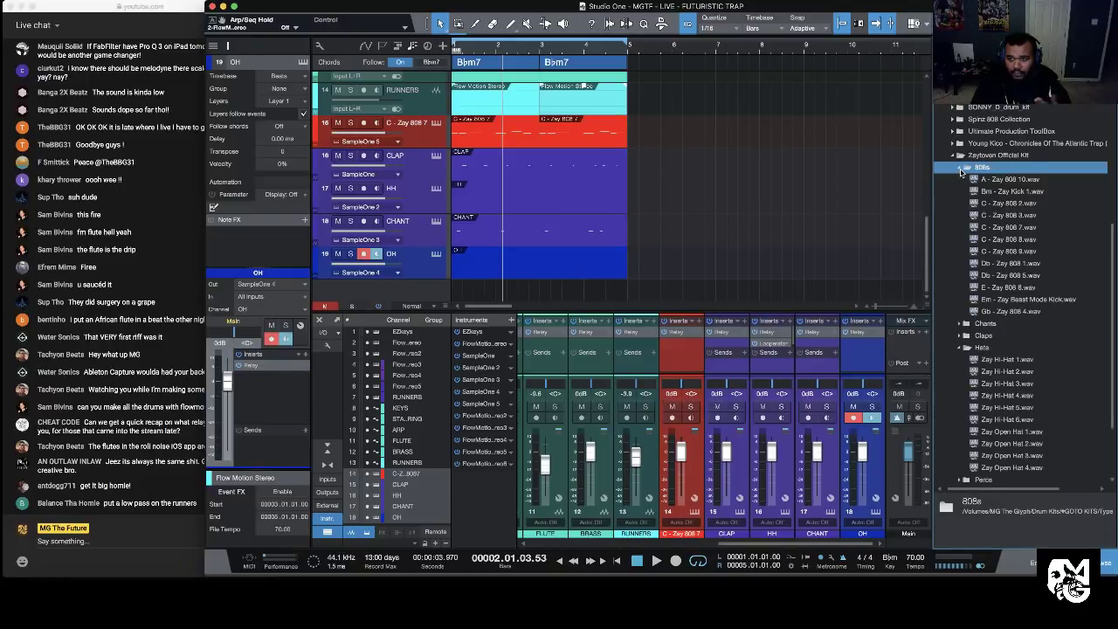
click(1045, 299)
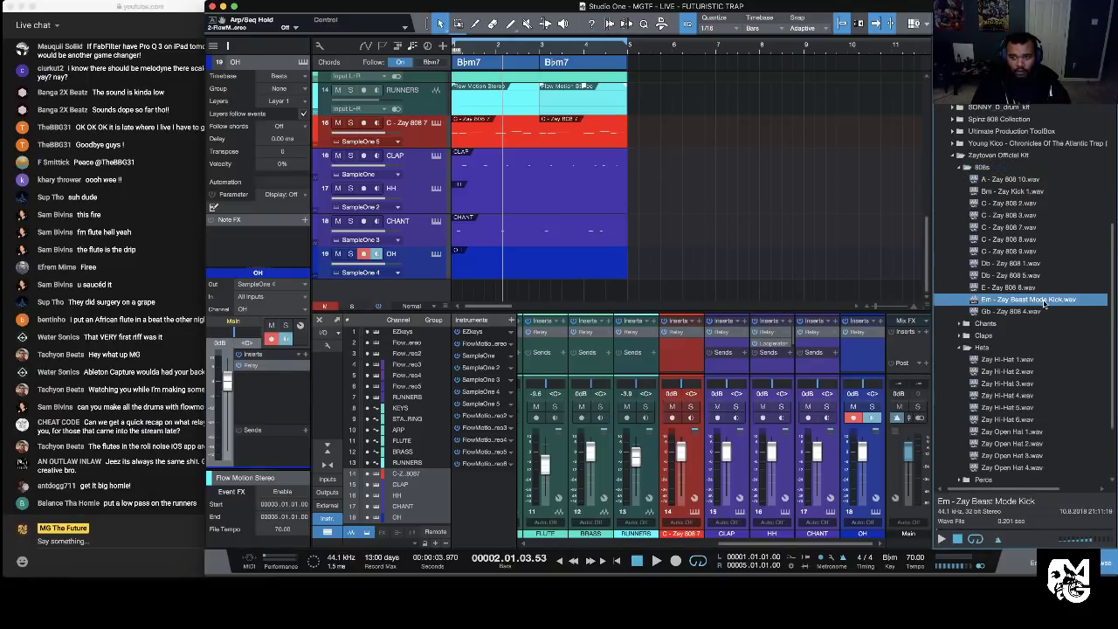
right_click(1044, 302)
click(1010, 321)
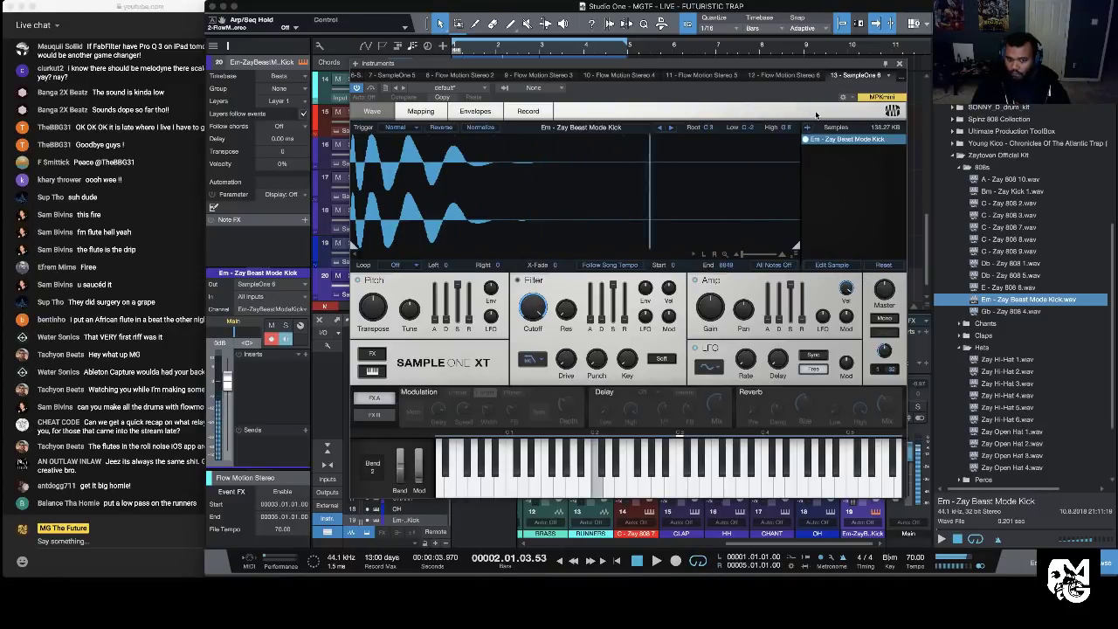
click(899, 64)
Step: Audition Kico kicks 2 to 6 in the Young Kico kit's Kicks folder with the kick track's SampleOne open
click(951, 156)
click(952, 143)
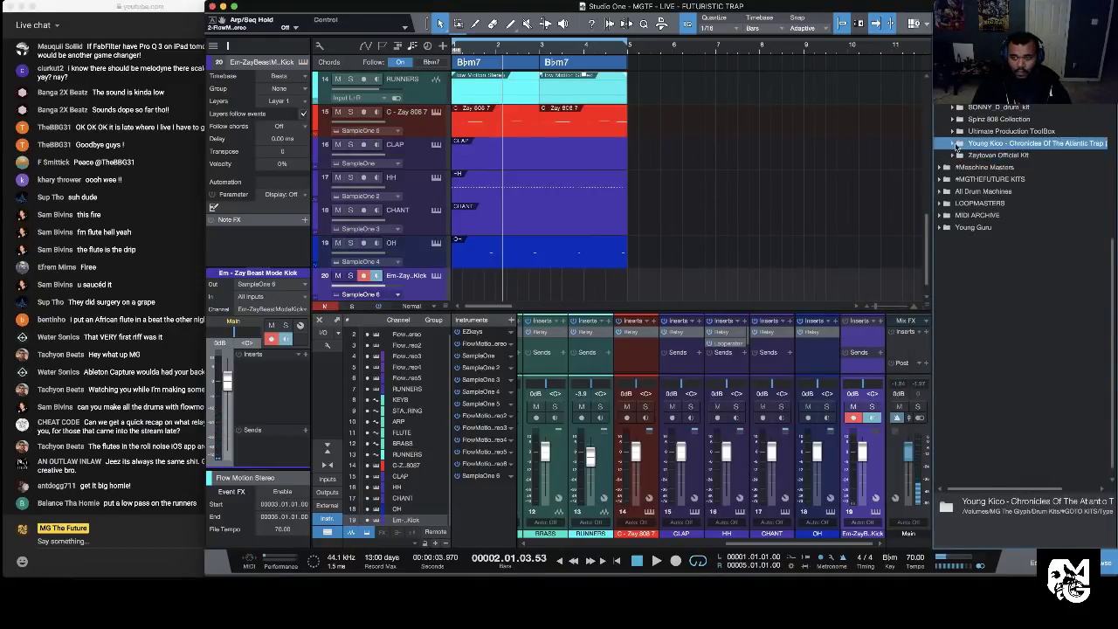
click(962, 300)
click(1030, 323)
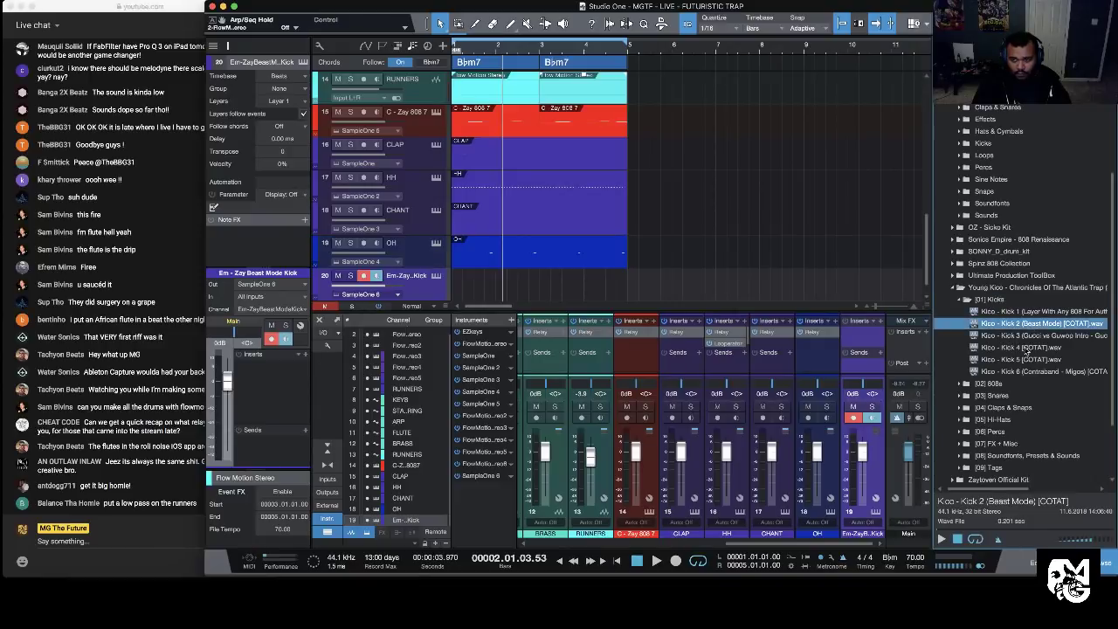
click(434, 275)
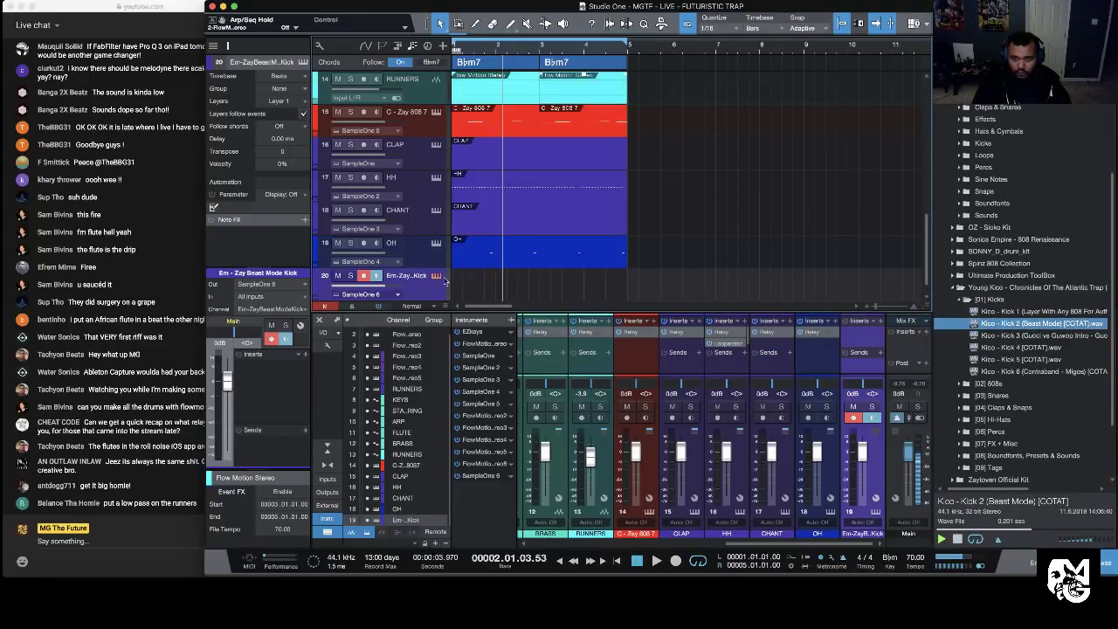
click(1003, 336)
click(1006, 347)
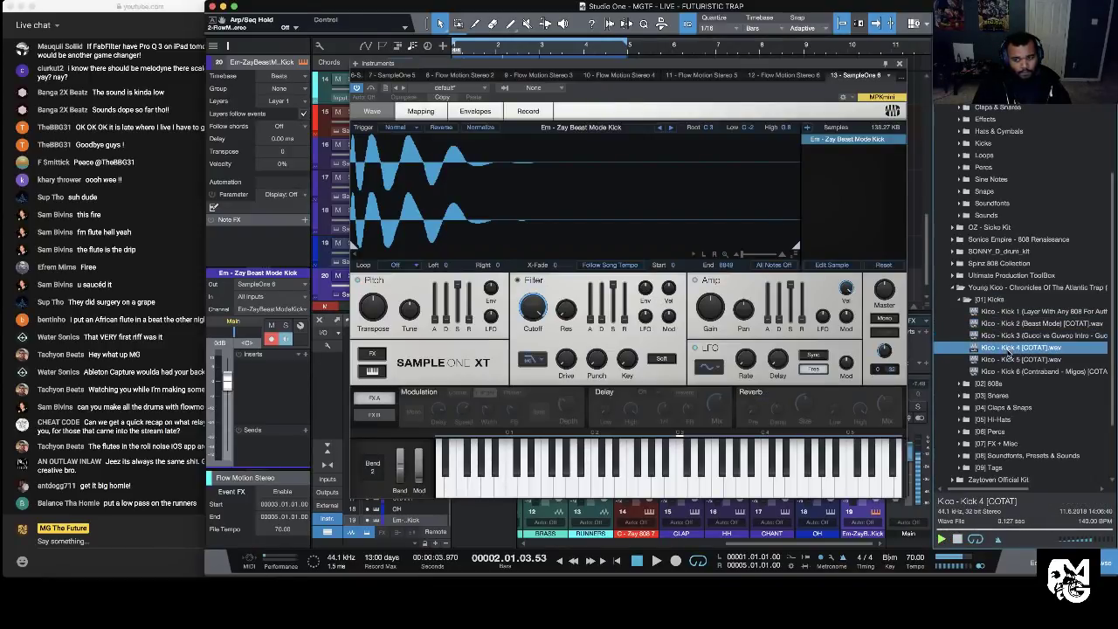
click(1020, 361)
click(1021, 371)
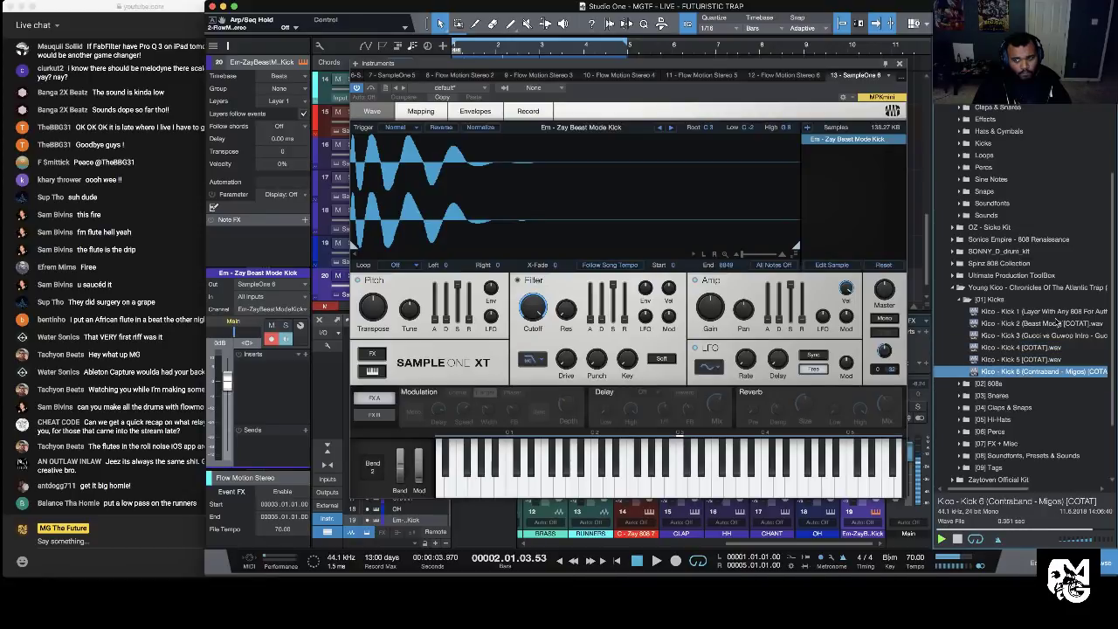
Step: Replace the kick track's SampleOne sample with Kico - Kick 1 and trim its start slightly
click(1058, 312)
scroll(1061, 319, down, 1)
drag(1064, 303, 650, 253)
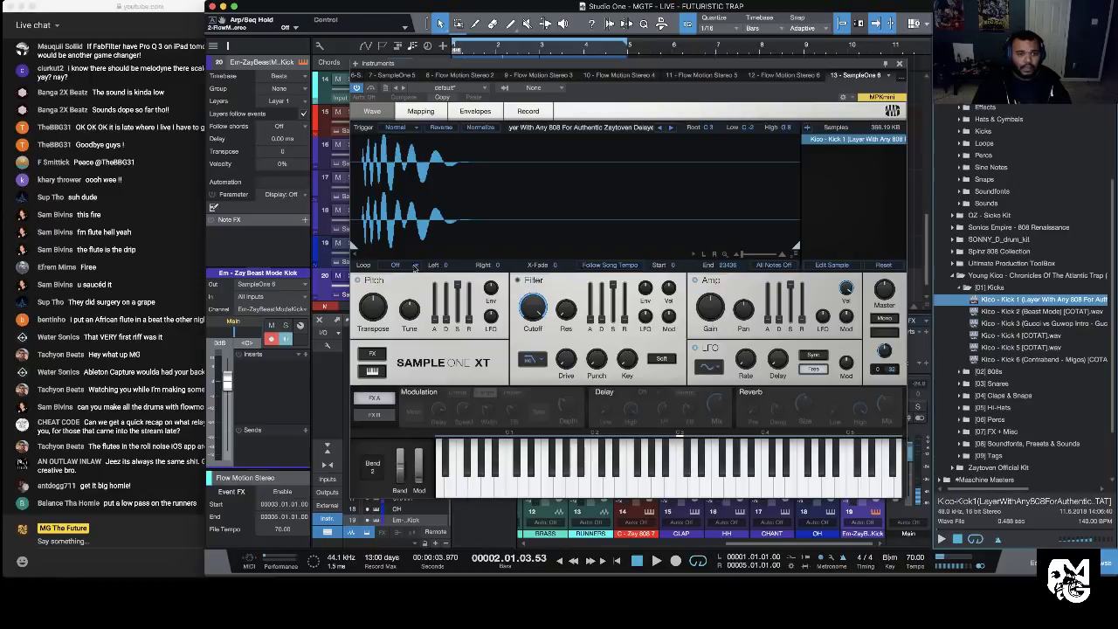
drag(356, 250, 360, 251)
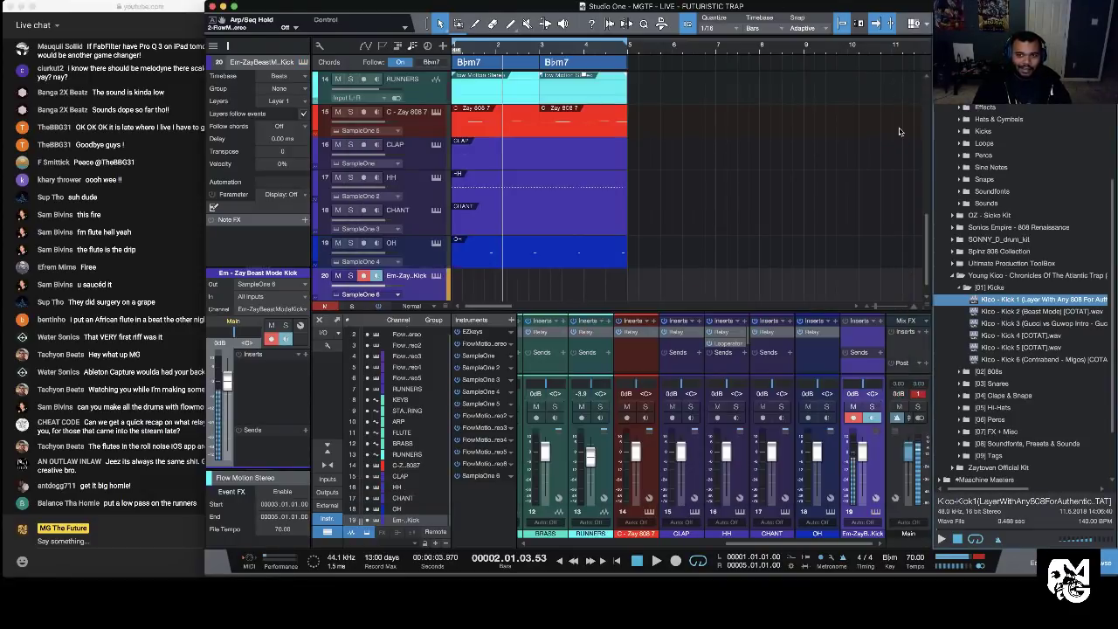
click(899, 67)
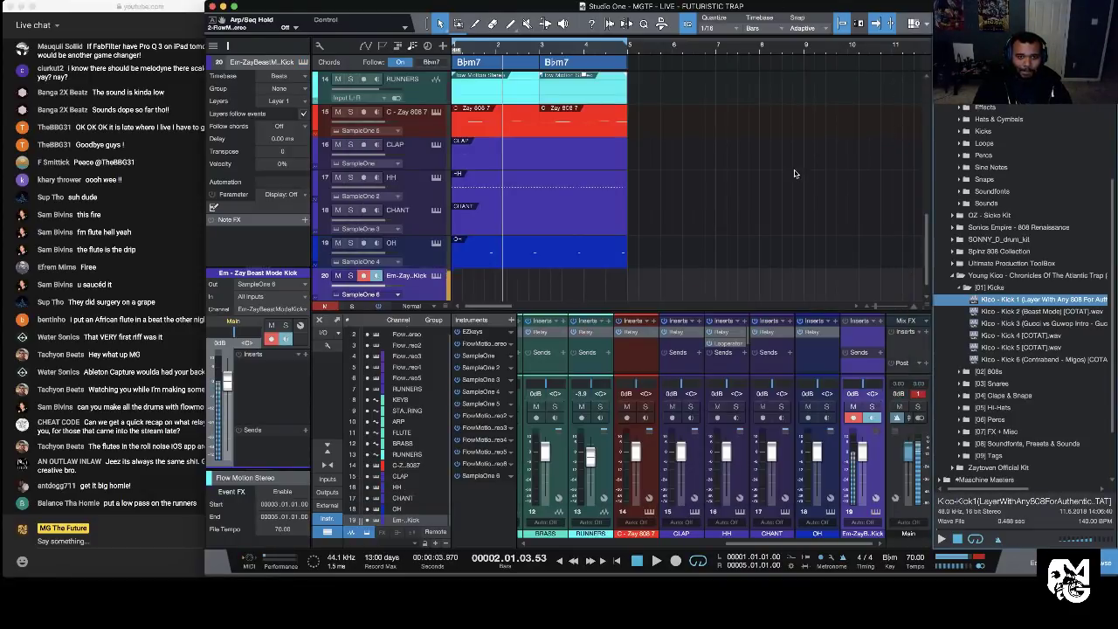
Step: Record a two-bar kick part on the Em - Zay Beast Mode Kick track from bar 1 and shorten the loop to end at bar 3
click(617, 561)
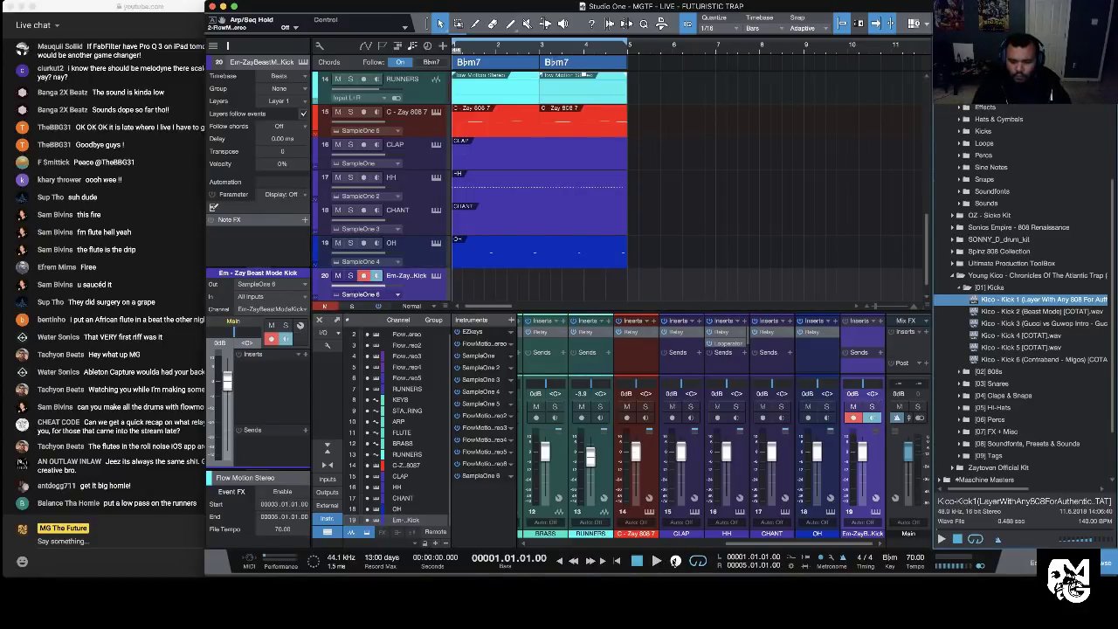
click(675, 561)
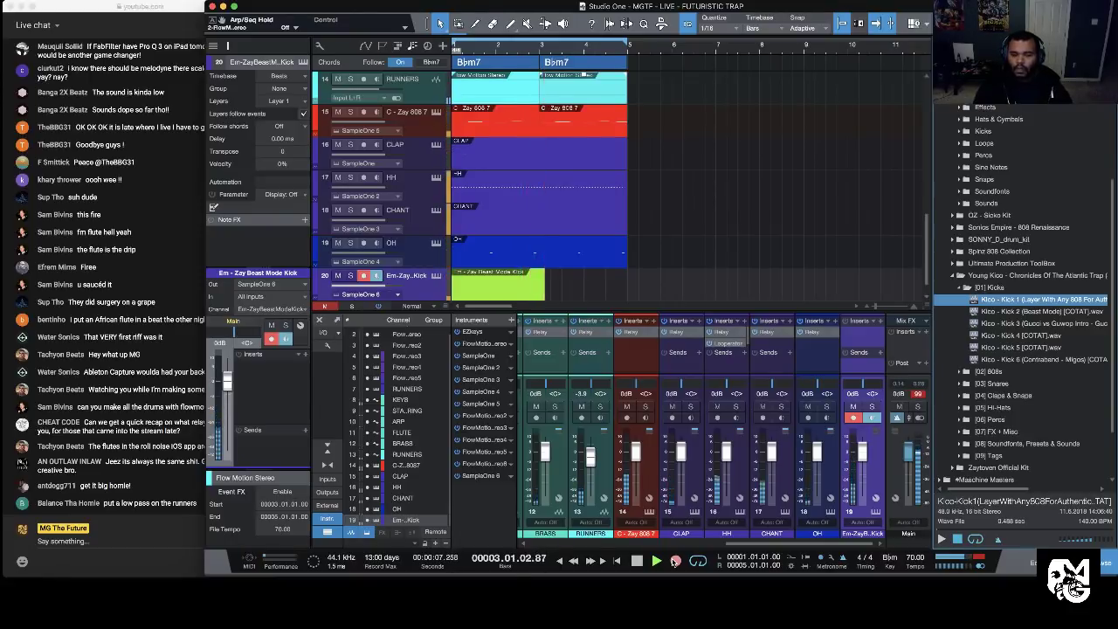
key(space)
click(511, 294)
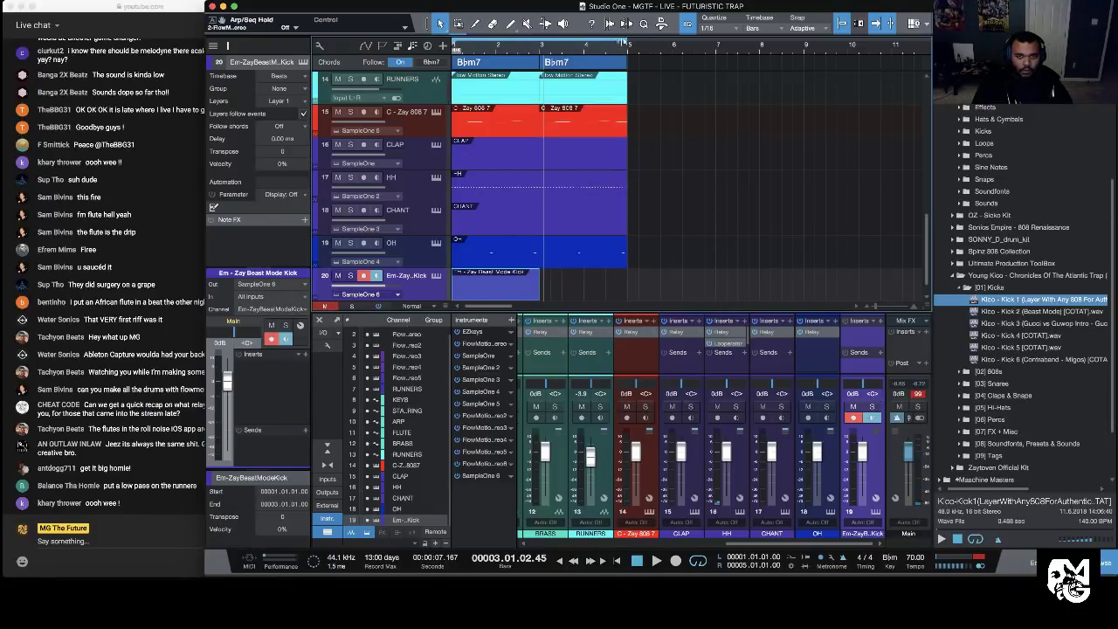
drag(627, 41, 542, 42)
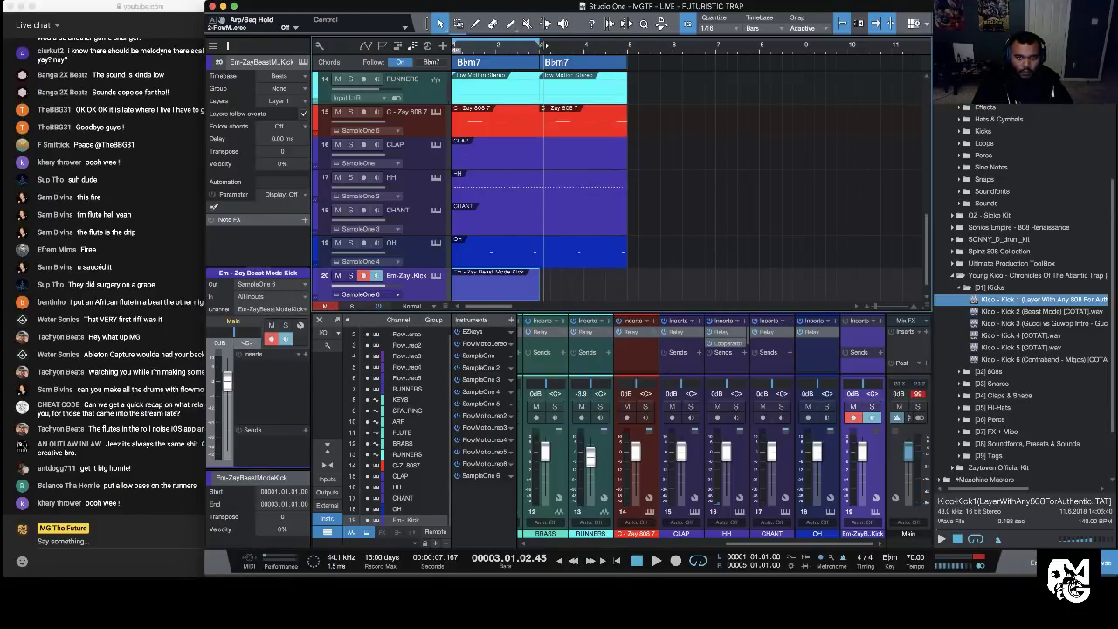
Step: Open the recorded kick clip in the note editor and display the C - Zay 808 7 notes behind it for comparison
double_click(478, 298)
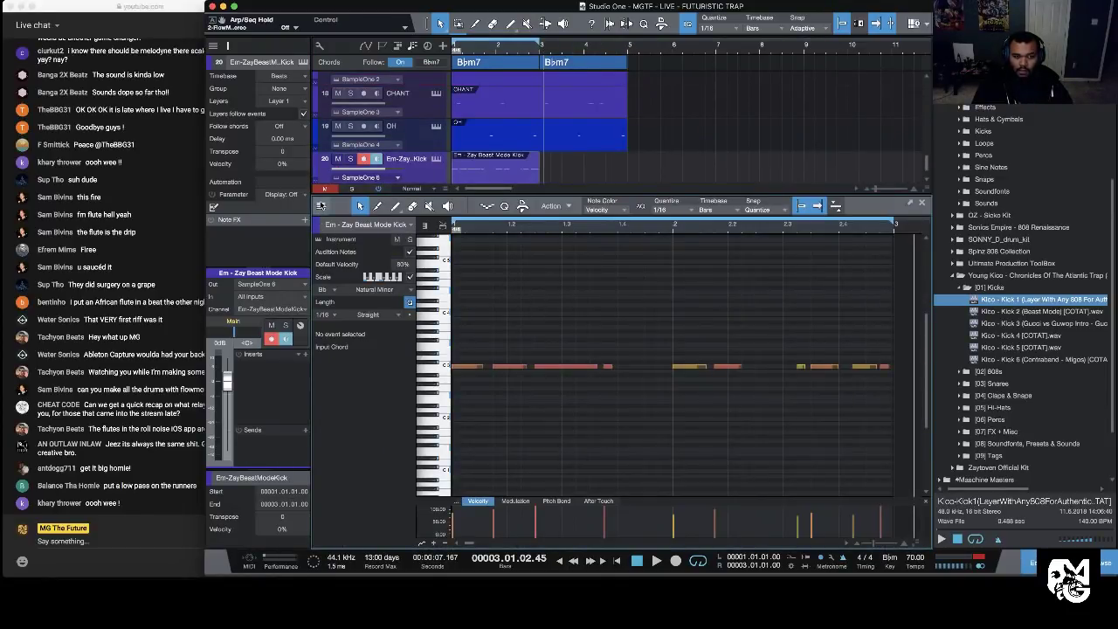
click(320, 206)
click(321, 310)
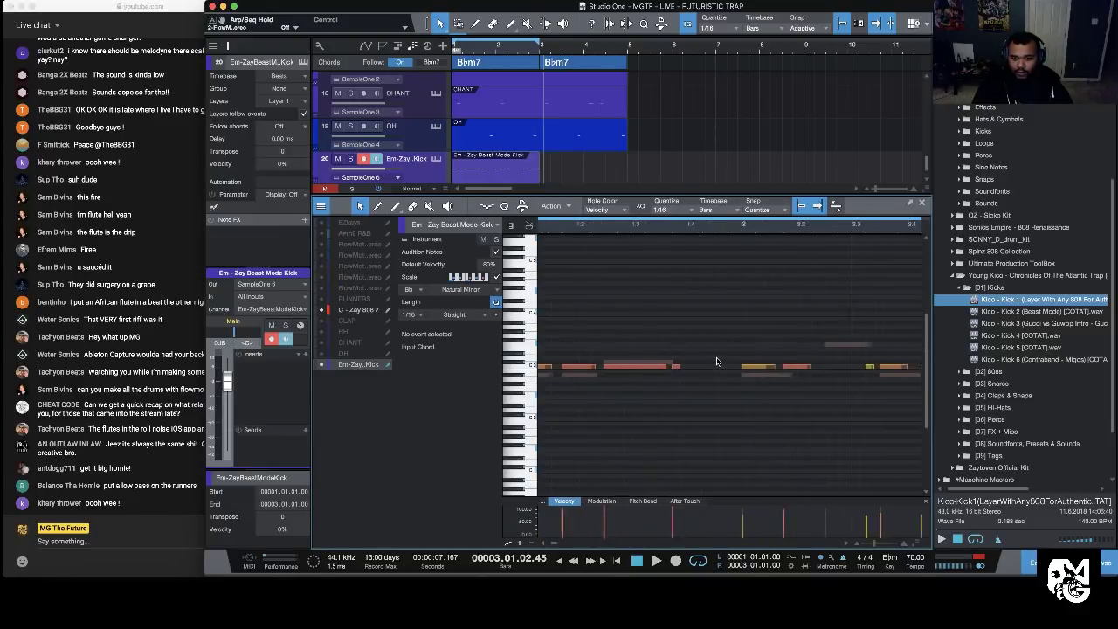
scroll(742, 363, right, 3)
scroll(797, 399, right, 2)
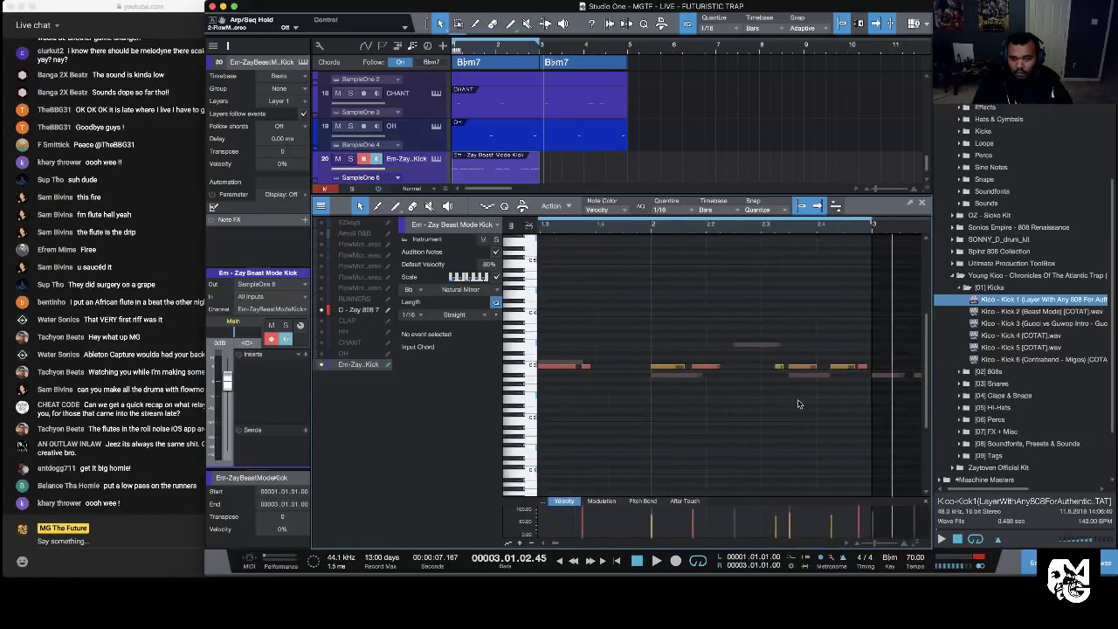
Step: Move the second kick note of bar 2 to 2.2.3, in line with the 808 note
click(696, 371)
drag(696, 370, 738, 370)
scroll(760, 391, right, 1)
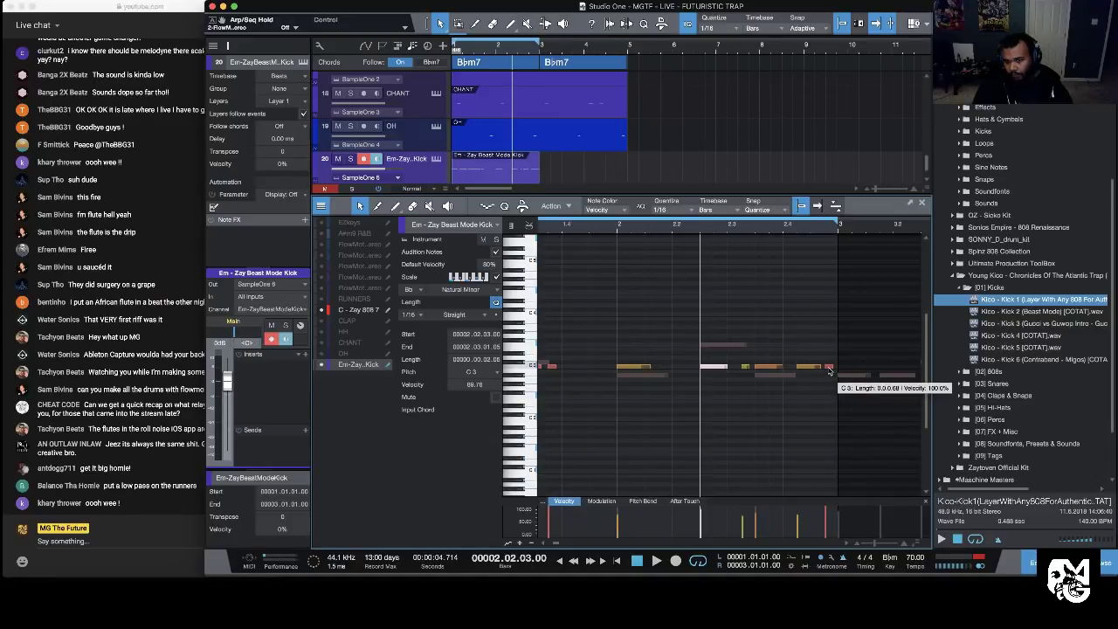
Step: Delete the stray short kick notes before bar 3 and near beat 1.4, and move the last kick note to 2.4.3
double_click(828, 370)
drag(807, 368, 824, 372)
scroll(777, 403, left, 1)
scroll(776, 404, left, 6)
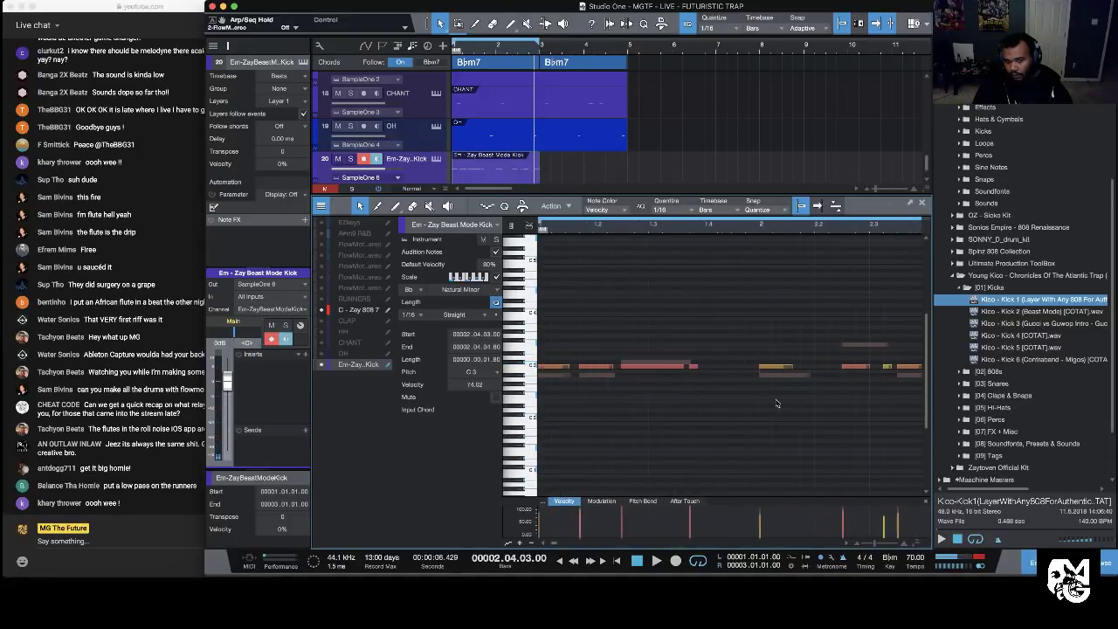
click(691, 366)
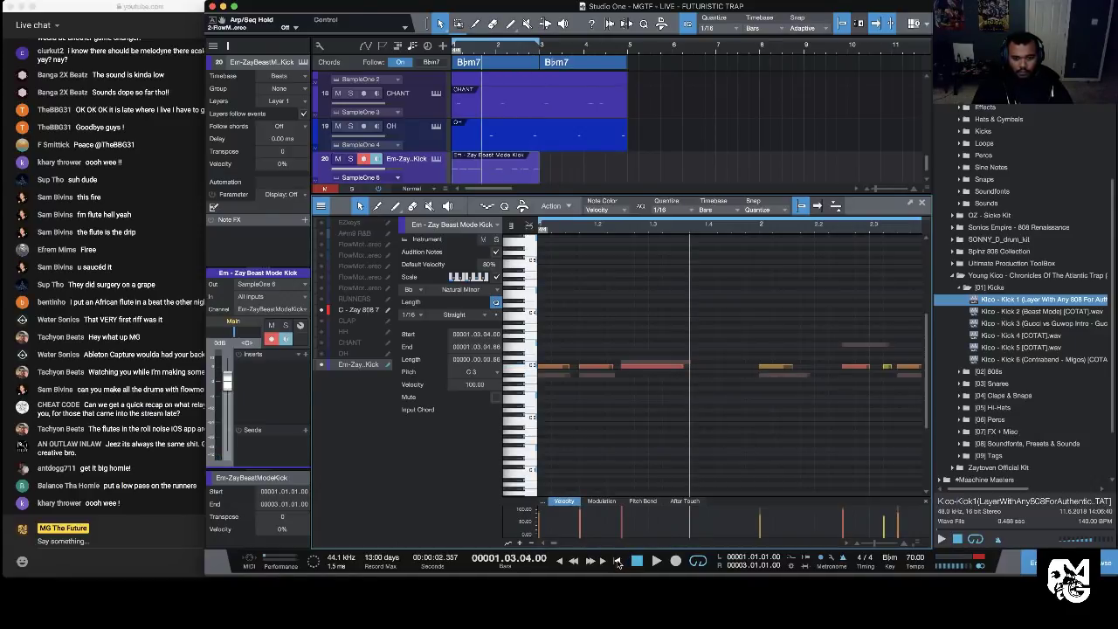
Step: Add a C 3 kick note at 1.4.4, just before bar 2, and play the pattern from the start to check it
click(617, 561)
key(space)
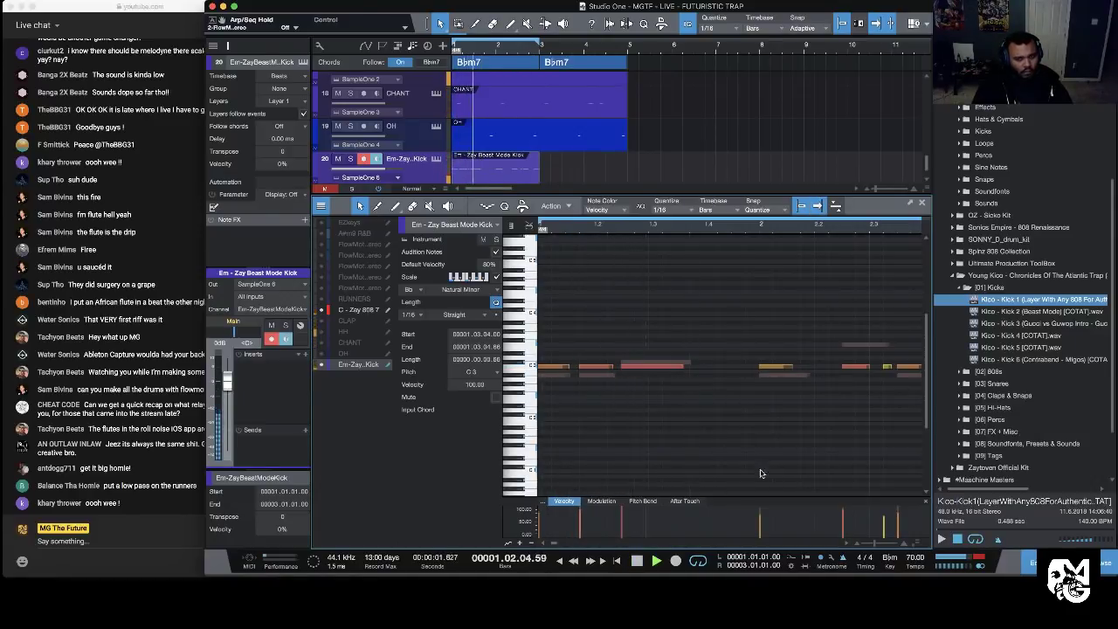
double_click(699, 369)
click(617, 562)
key(space)
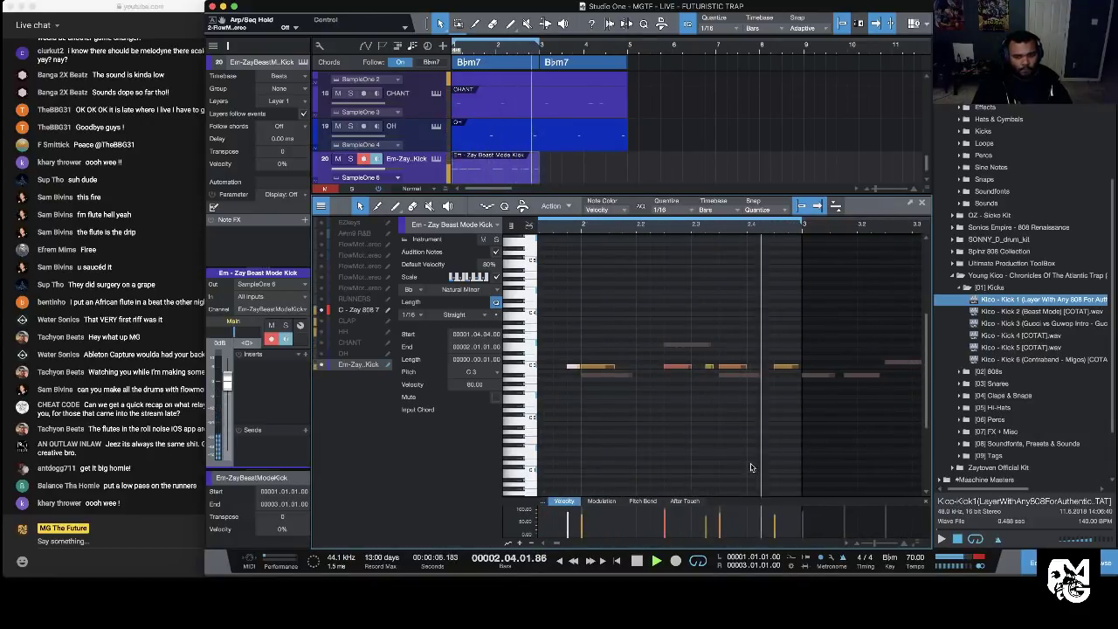
Step: Delete the last kick note at 2.4.3 and play the edited kick pattern from the start
scroll(714, 467, right, 1)
click(713, 463)
key(Left)
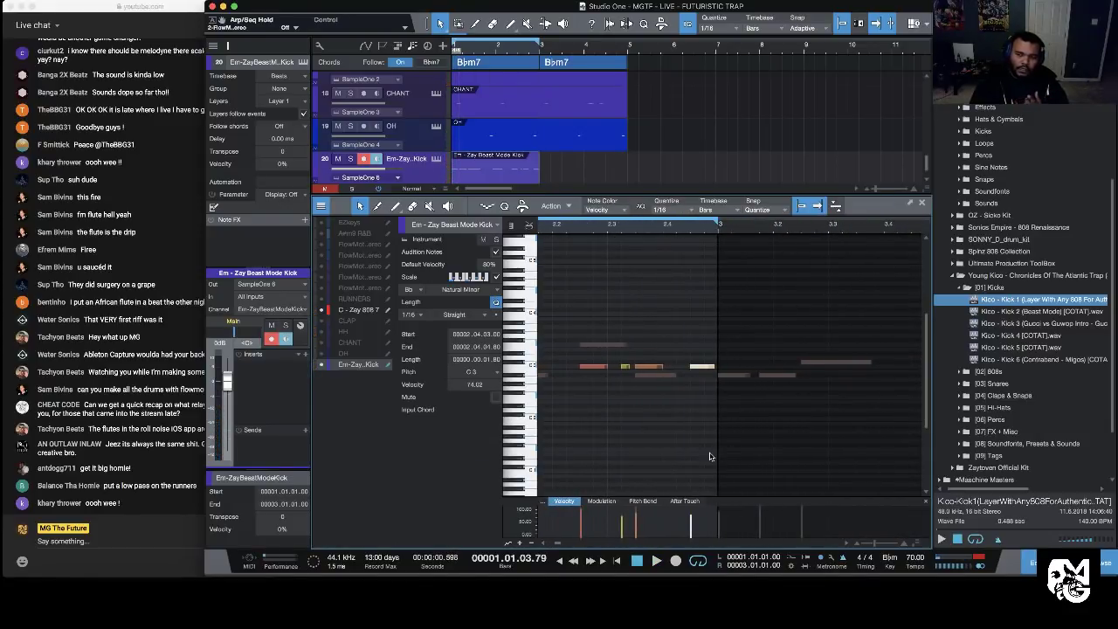
key(Delete)
scroll(672, 408, left, 2)
click(759, 376)
drag(751, 311, 790, 443)
drag(750, 274, 762, 437)
drag(724, 312, 779, 494)
drag(767, 316, 773, 485)
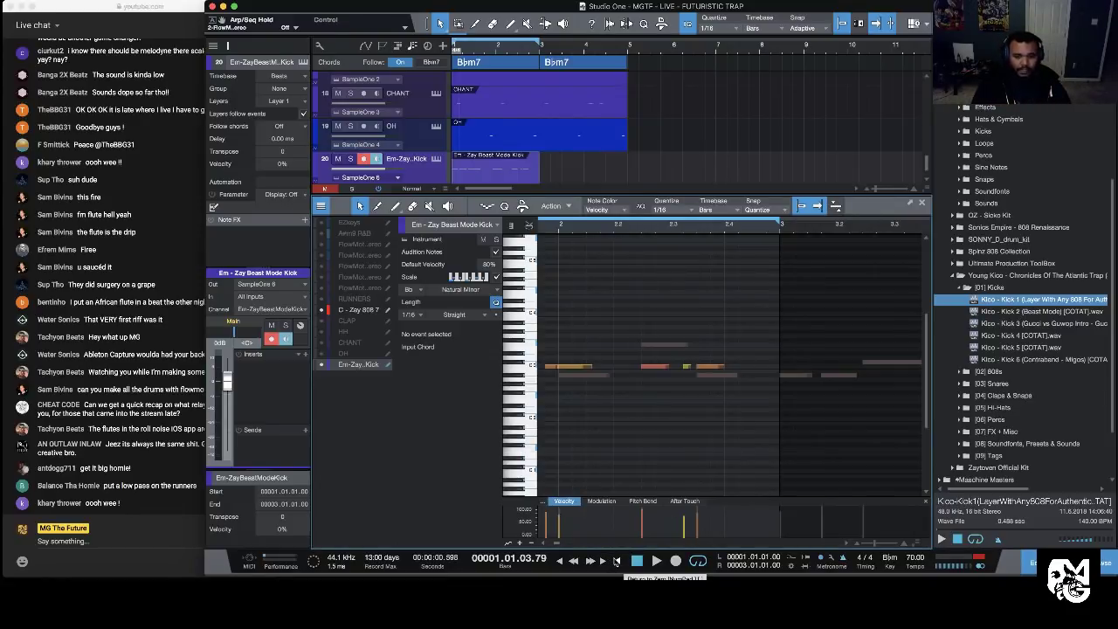
click(615, 562)
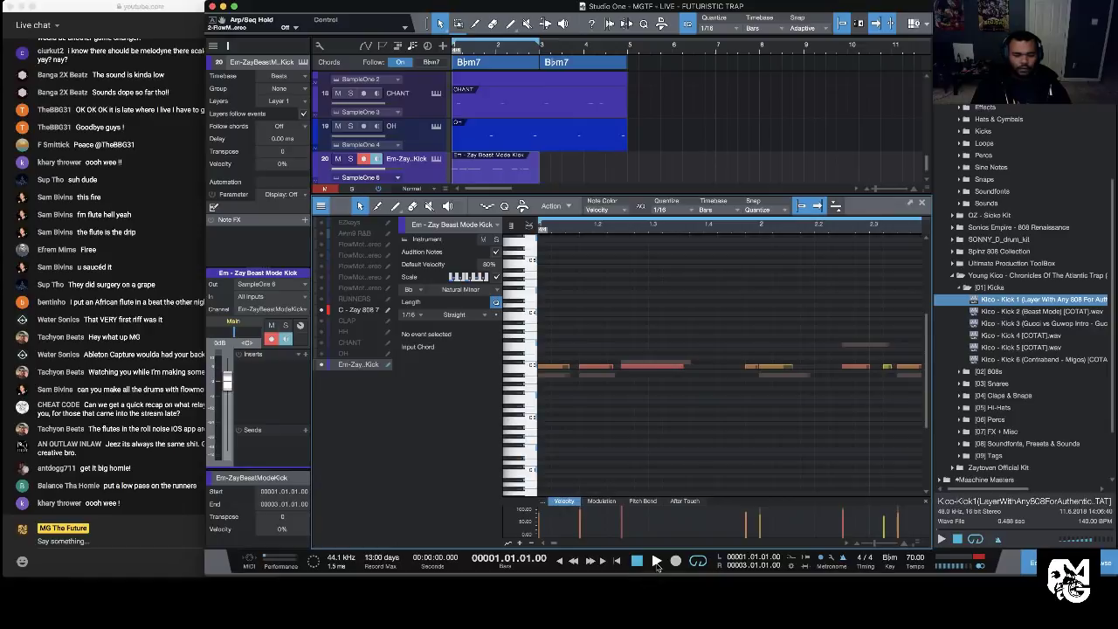
click(656, 562)
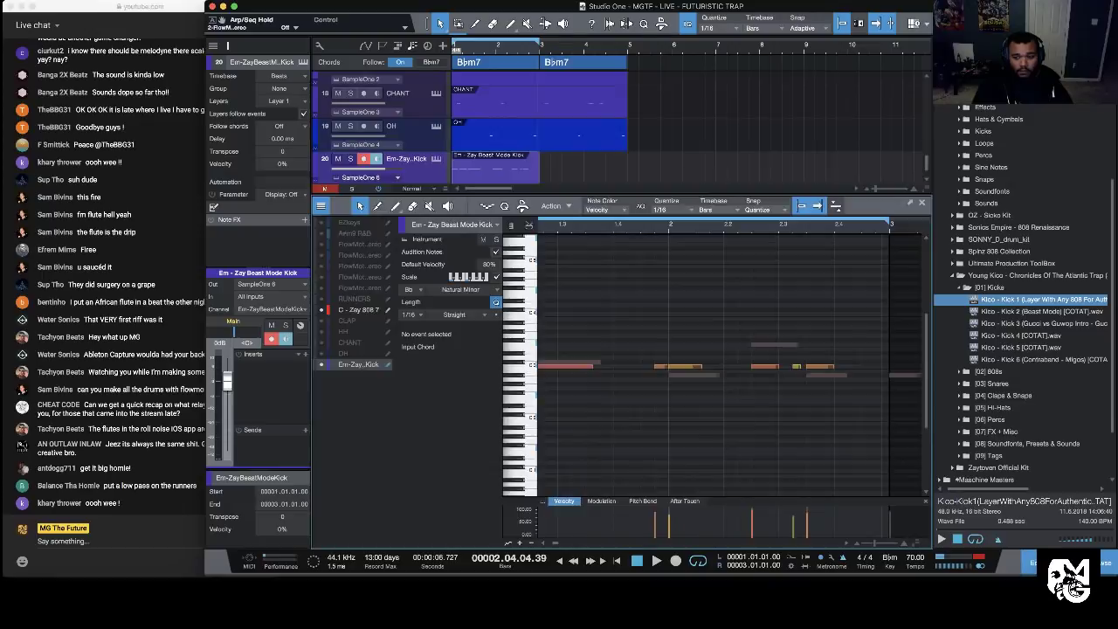
Step: Show the mixer and give the drum channels, including OH, the same purple colour
key(F3)
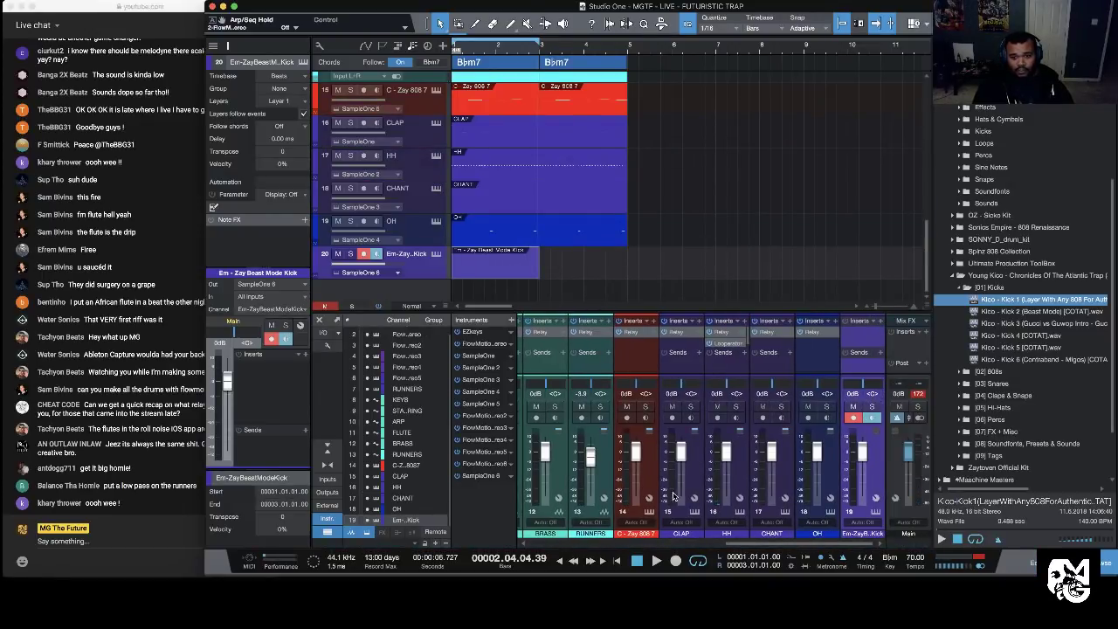
click(697, 476)
click(786, 534)
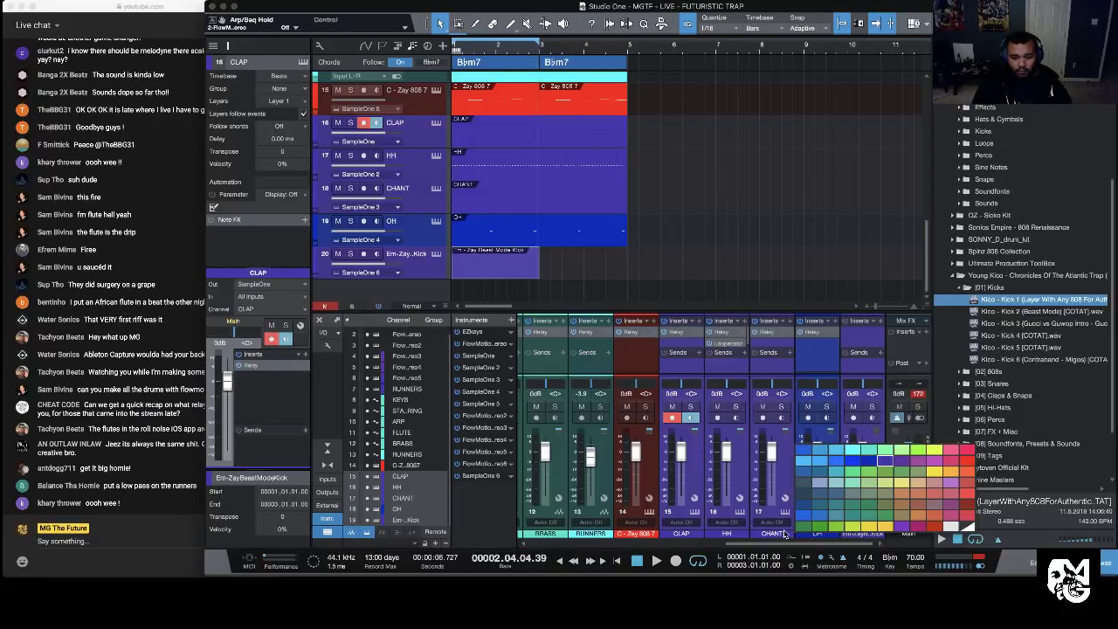
click(897, 464)
click(876, 485)
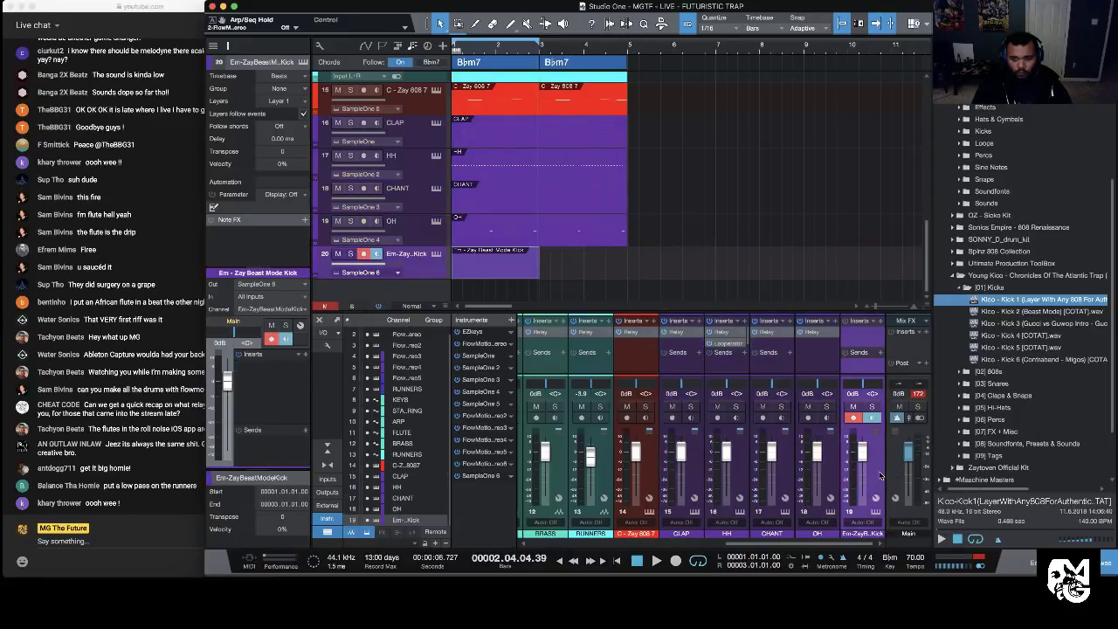
Step: Copy the Relay insert from the OH channel to the kick channel and play the loop
drag(814, 336, 860, 334)
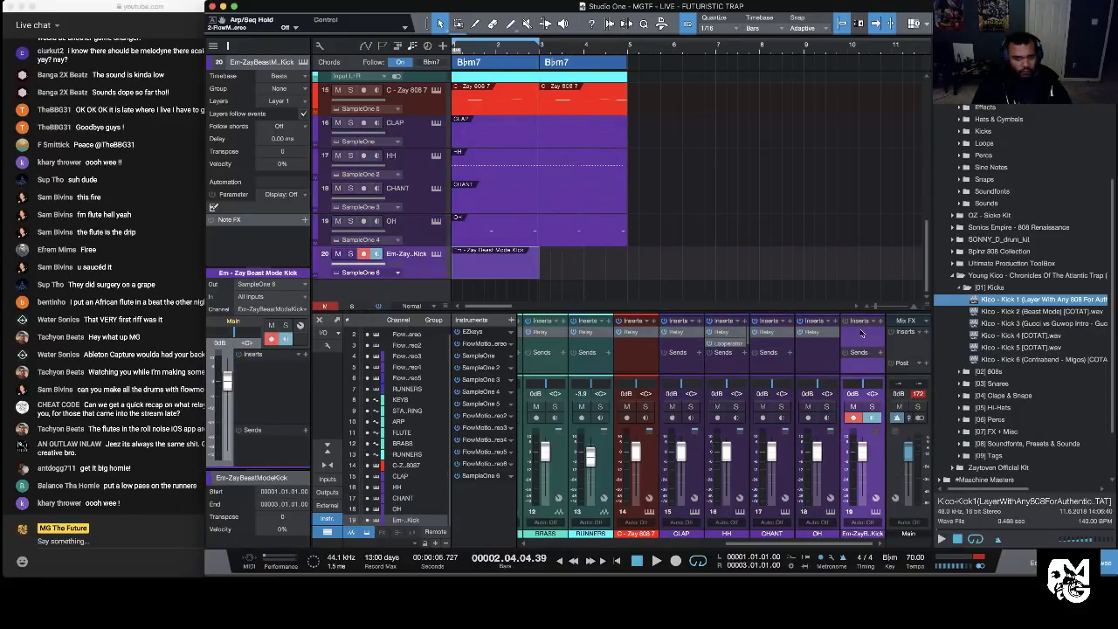
key(space)
click(675, 78)
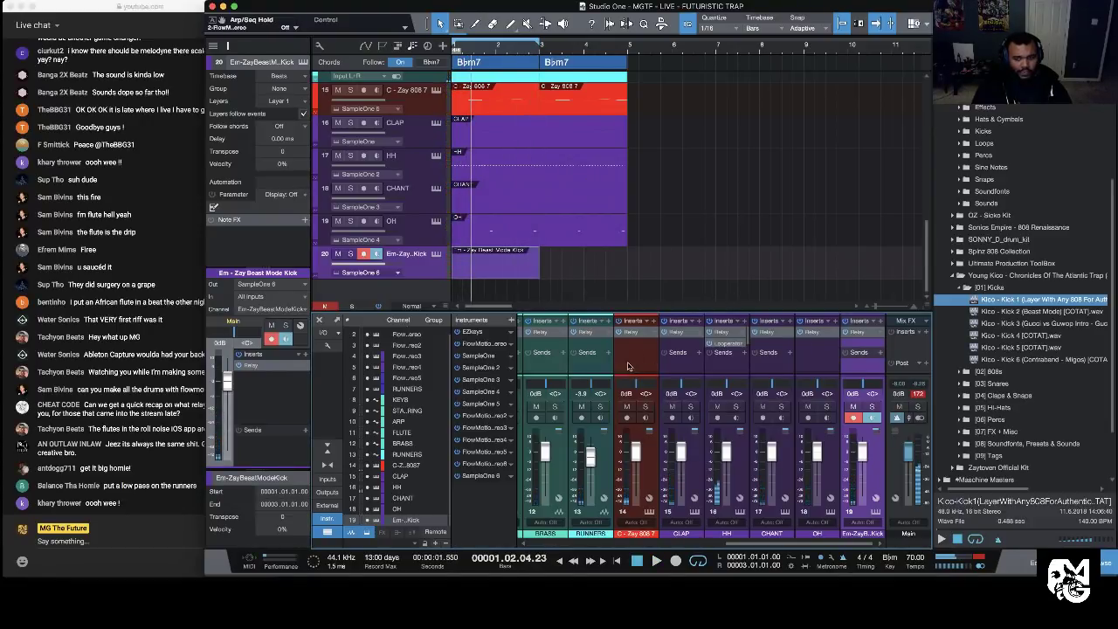
Step: Find Wavesfactory's Trackspacer 2.5 among the effects and mark it as a favourite
click(651, 321)
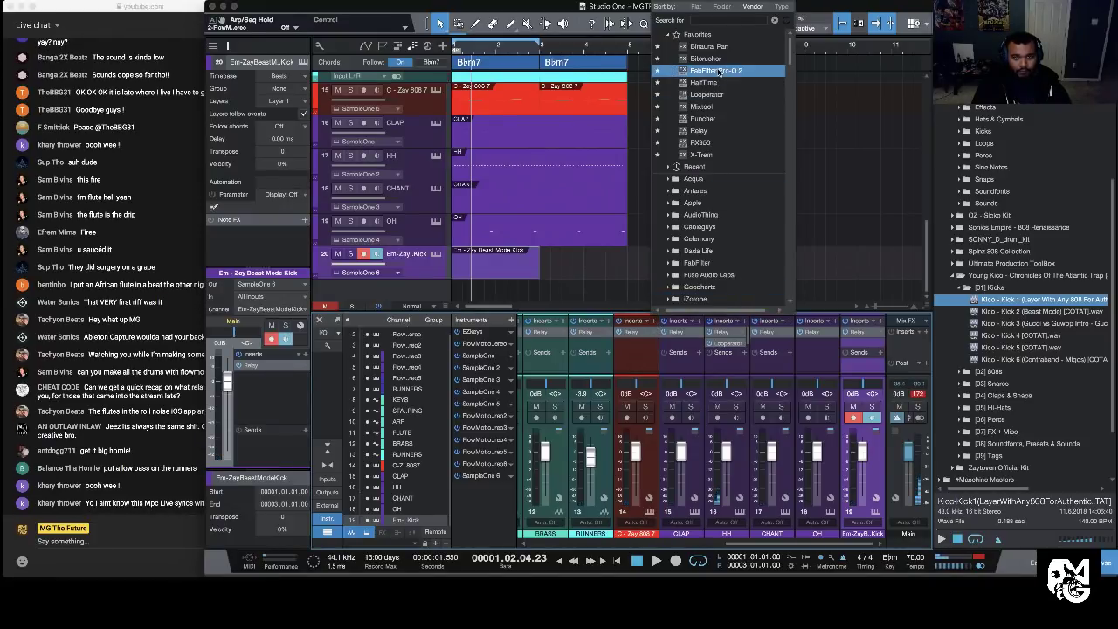
click(717, 119)
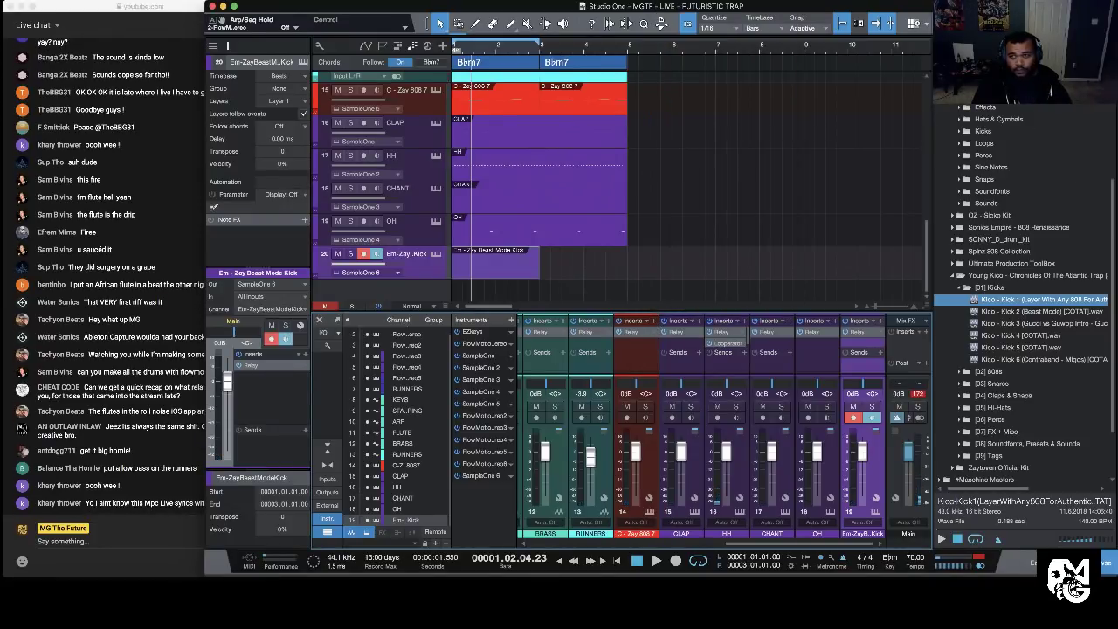
key(F7)
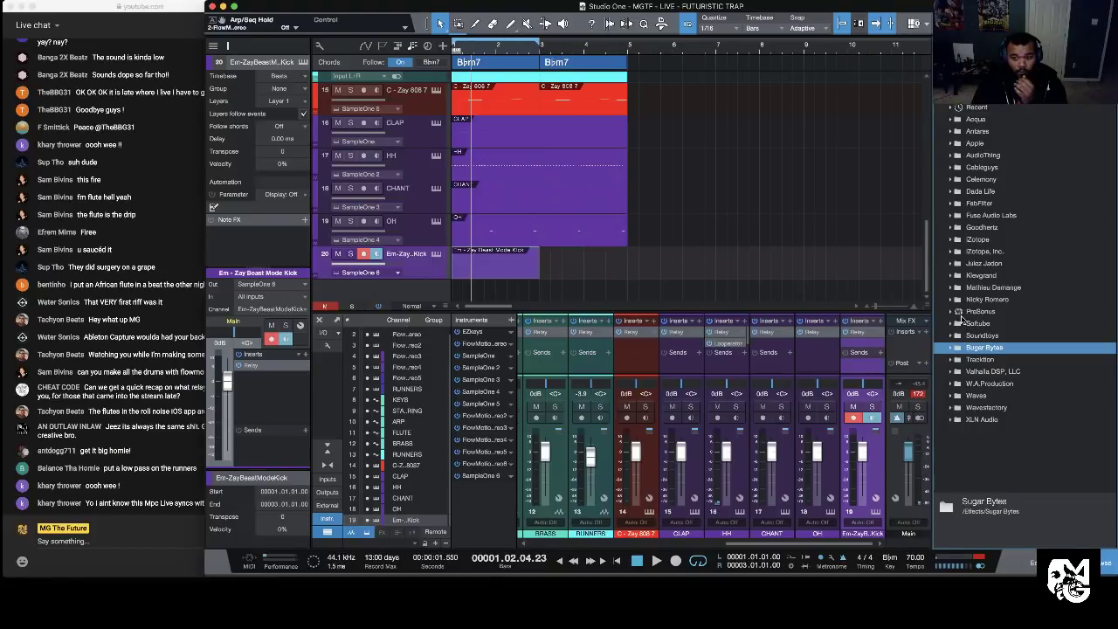
click(951, 408)
click(994, 420)
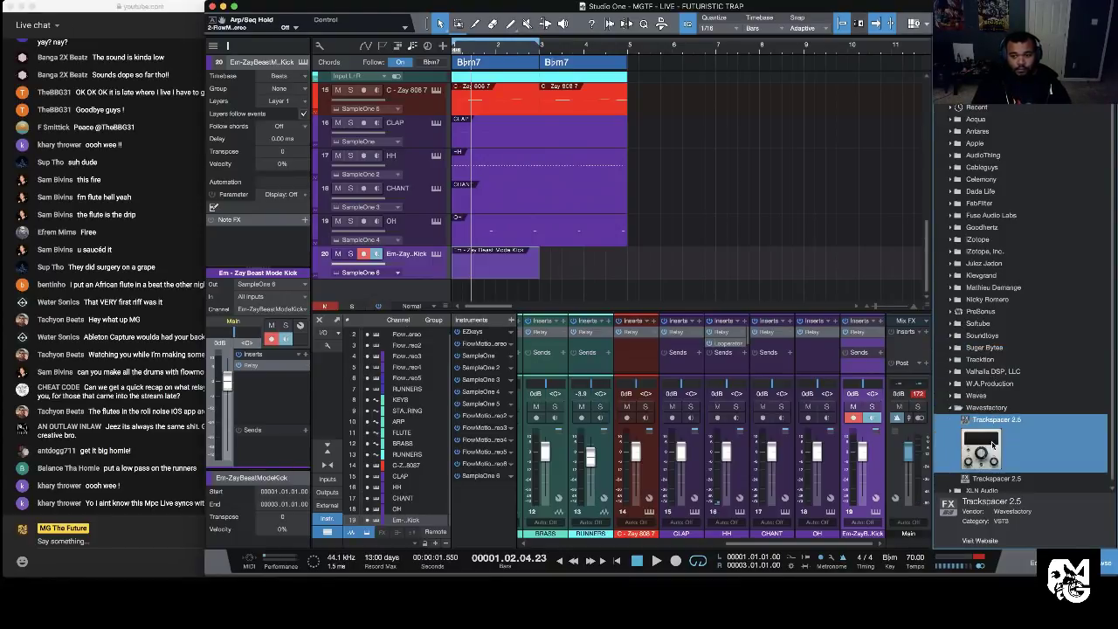
right_click(992, 450)
click(982, 456)
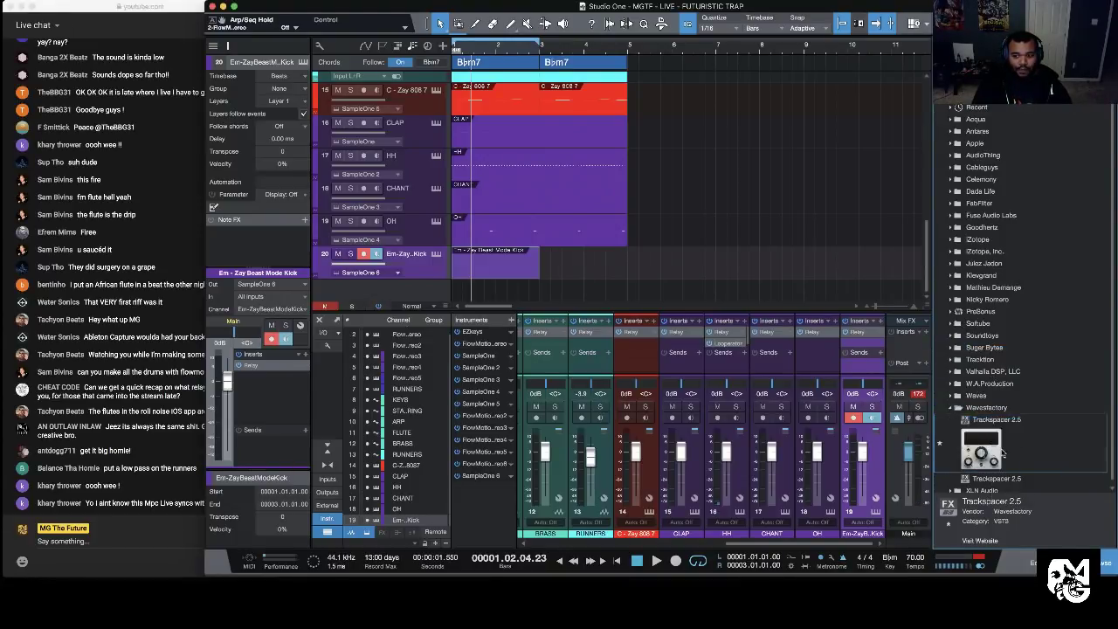
Step: Insert Trackspacer 2.5 on the C - Zay 808 7 channel and add a sidechain send to it from the kick channel
drag(982, 451, 636, 353)
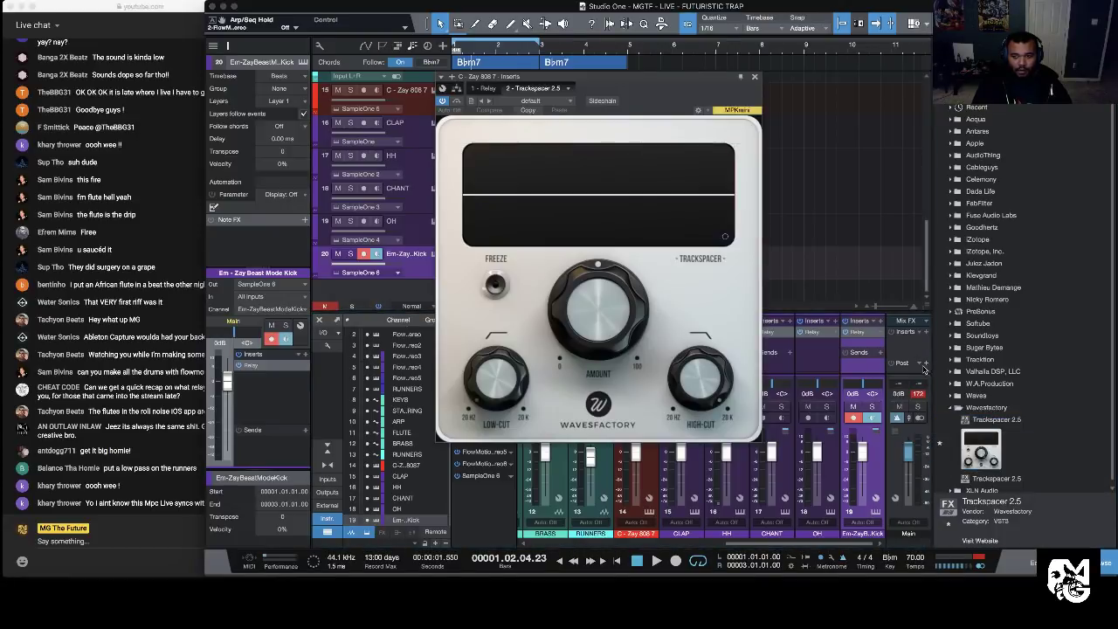
click(756, 79)
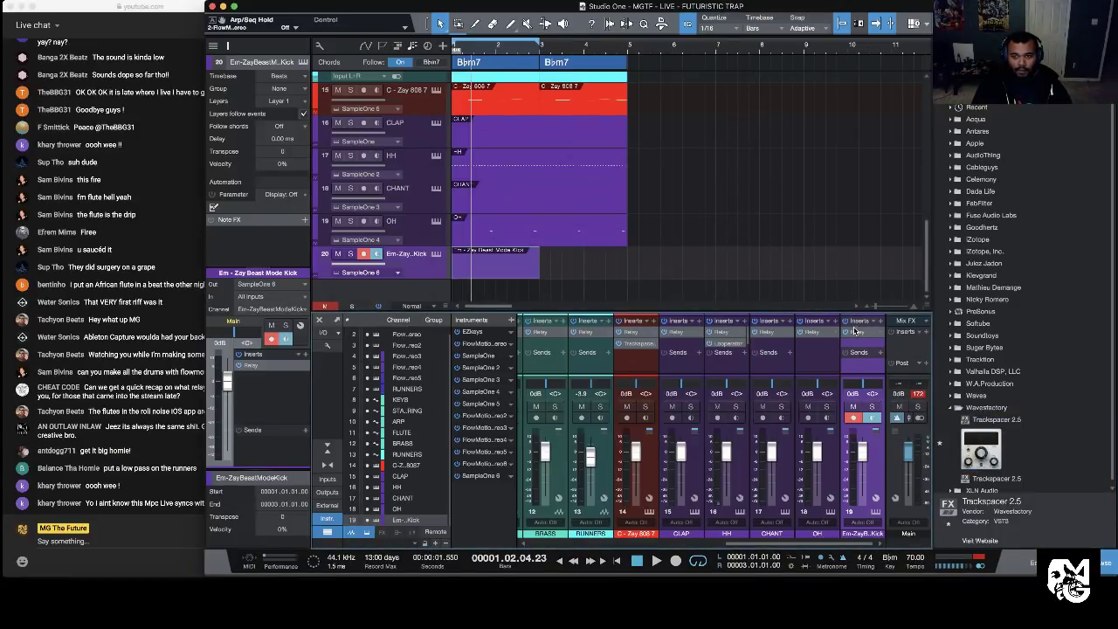
drag(852, 313, 846, 143)
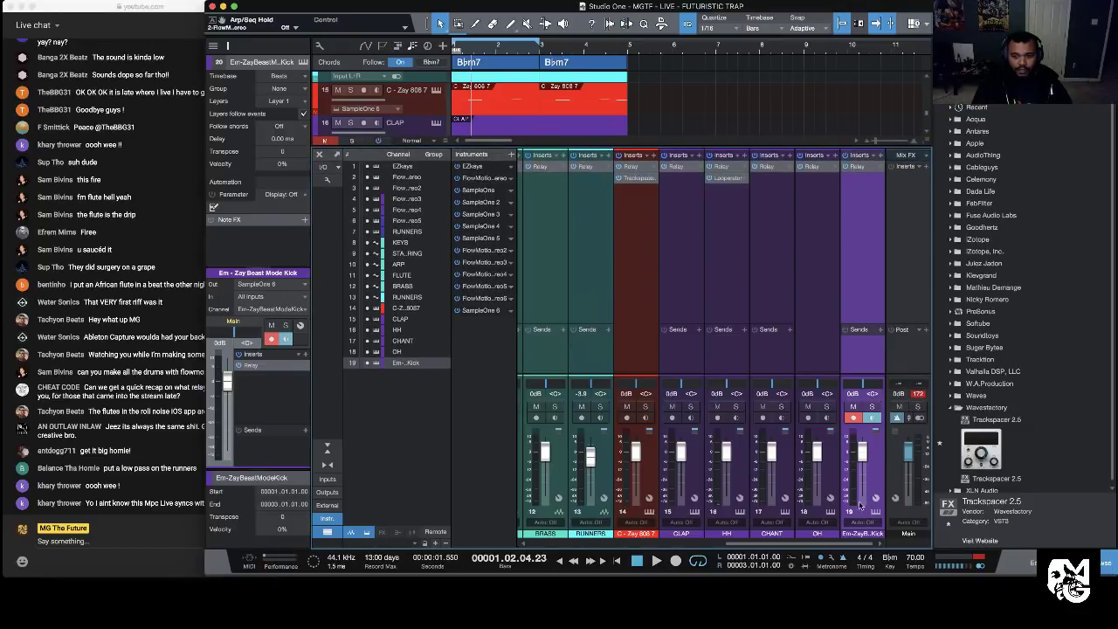
click(879, 331)
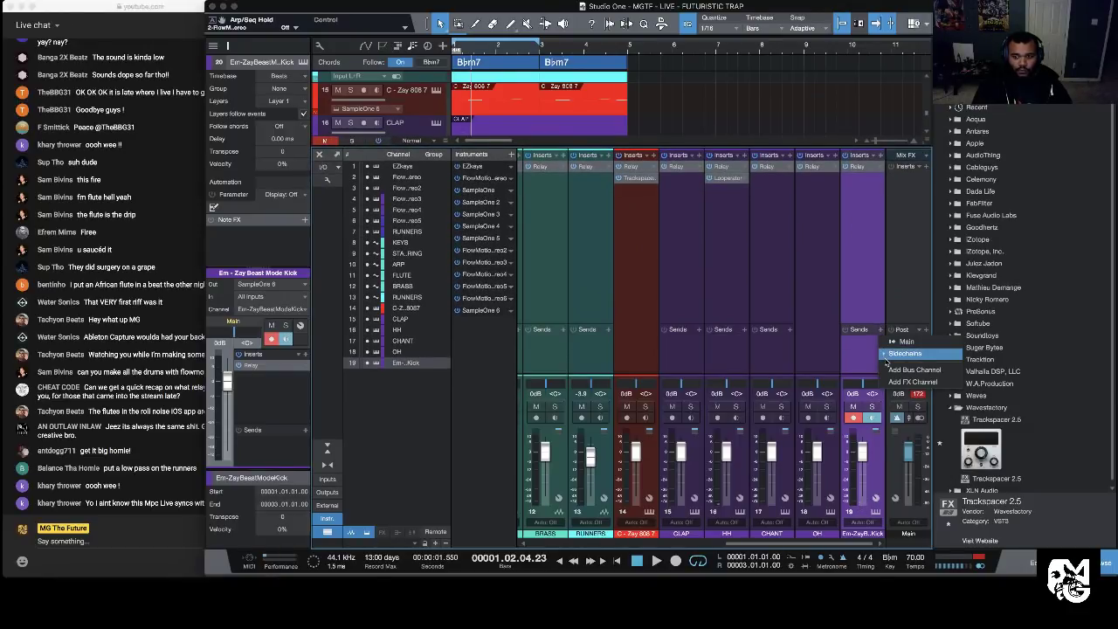
click(986, 366)
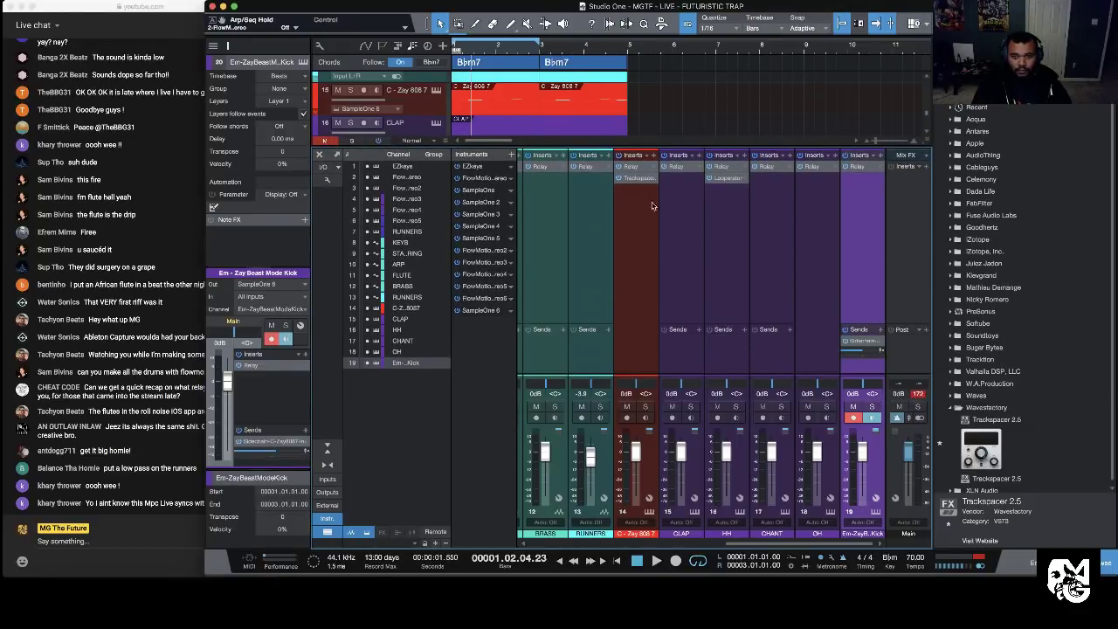
Step: Set the 808's Trackspacer low-cut to about 34 Hz and its amount to about 21% while the loop plays
click(638, 178)
drag(474, 403, 499, 386)
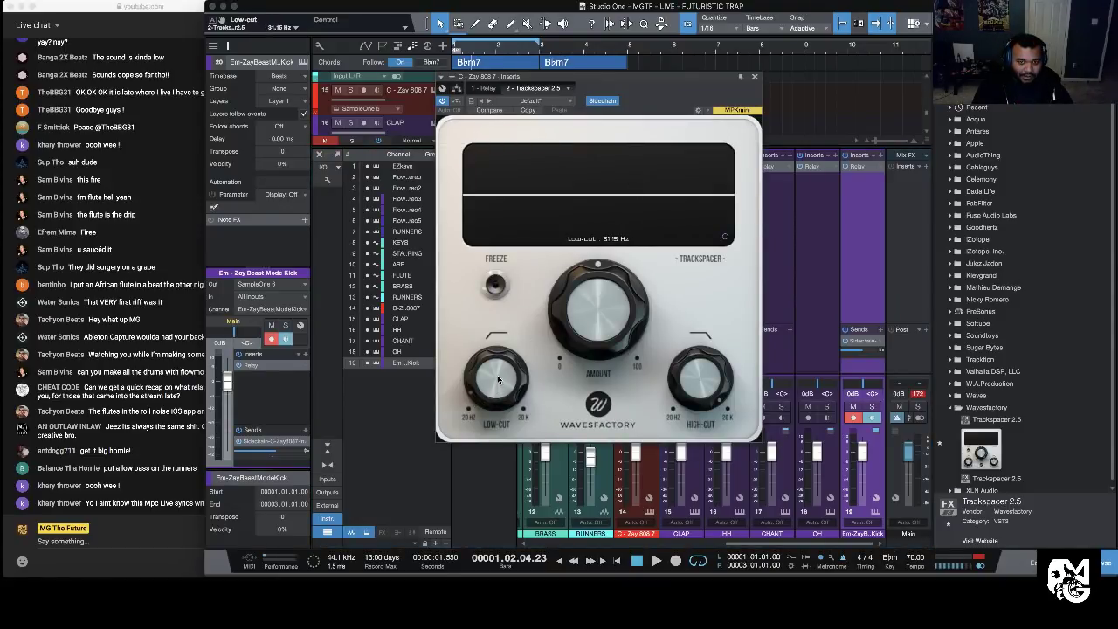
key(space)
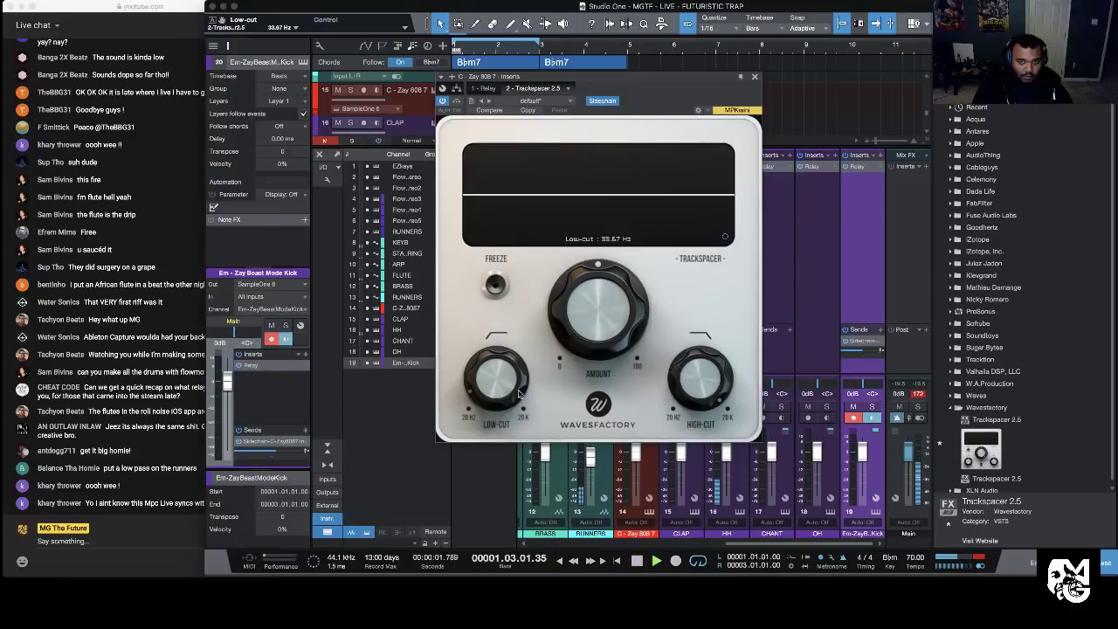
mouse_move(579, 320)
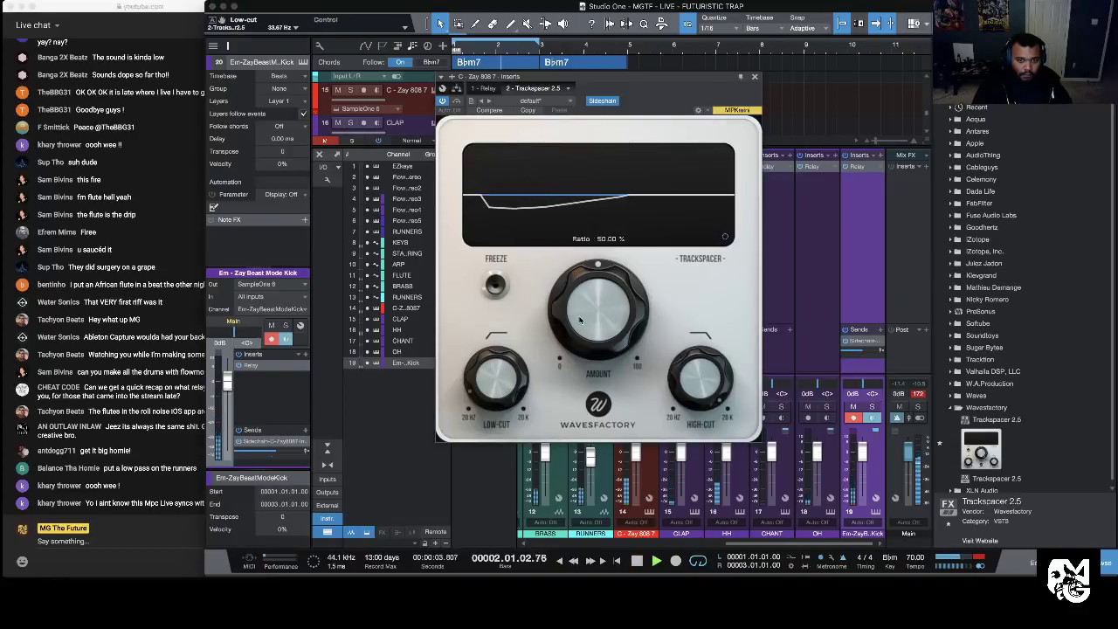
drag(579, 320, 606, 415)
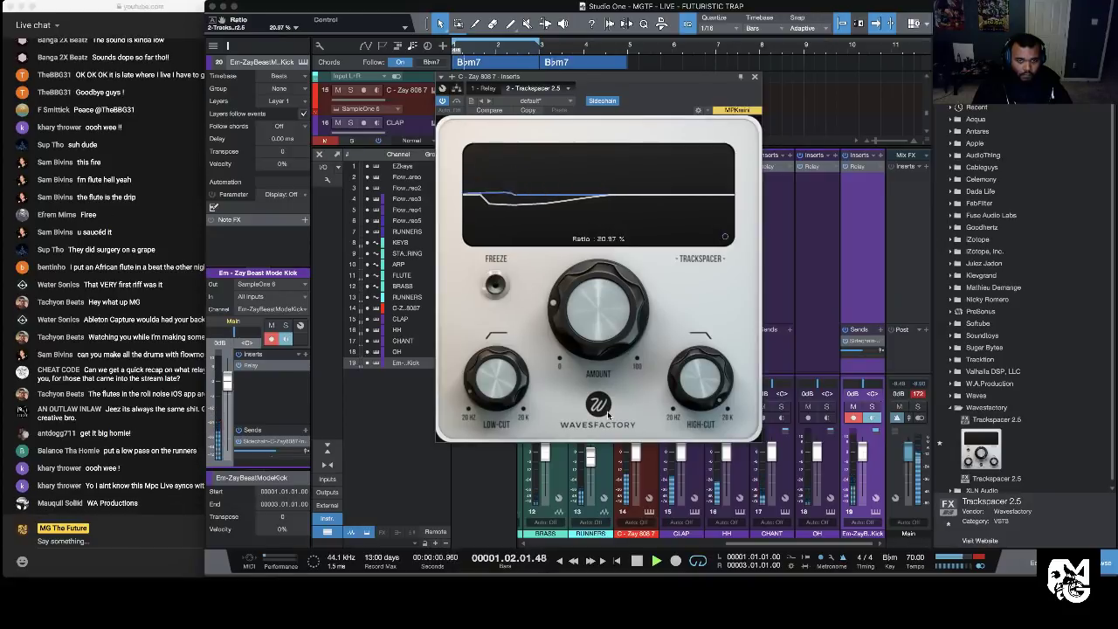
click(754, 77)
key(space)
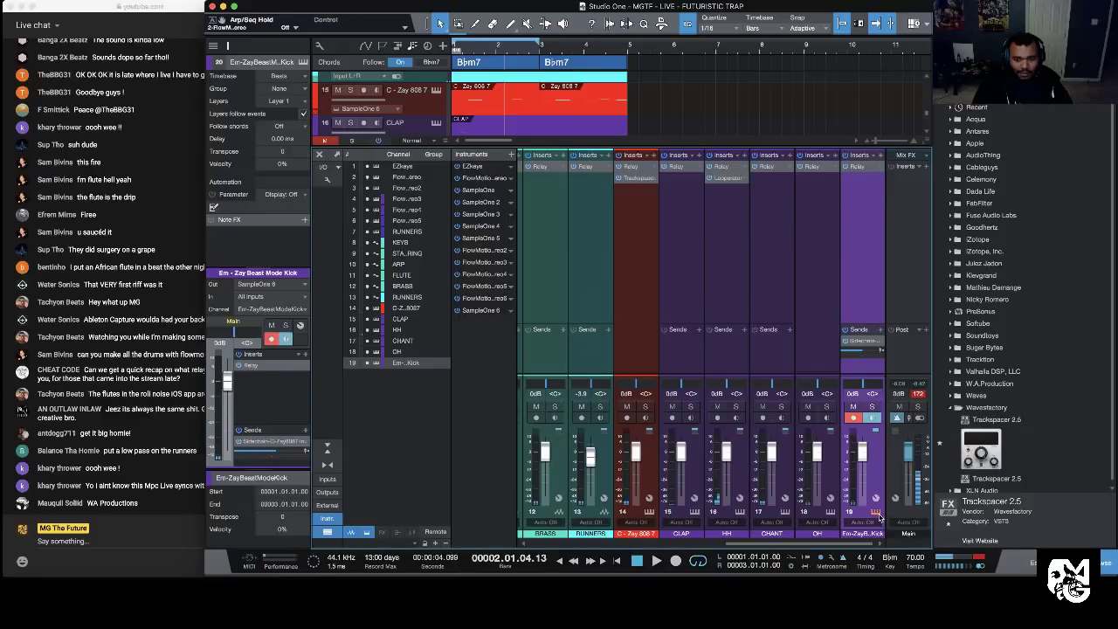
Step: Set the kick's SampleOne filter to LP12 Ladder and lower its cutoff to 1.22 kHz
click(876, 513)
click(536, 359)
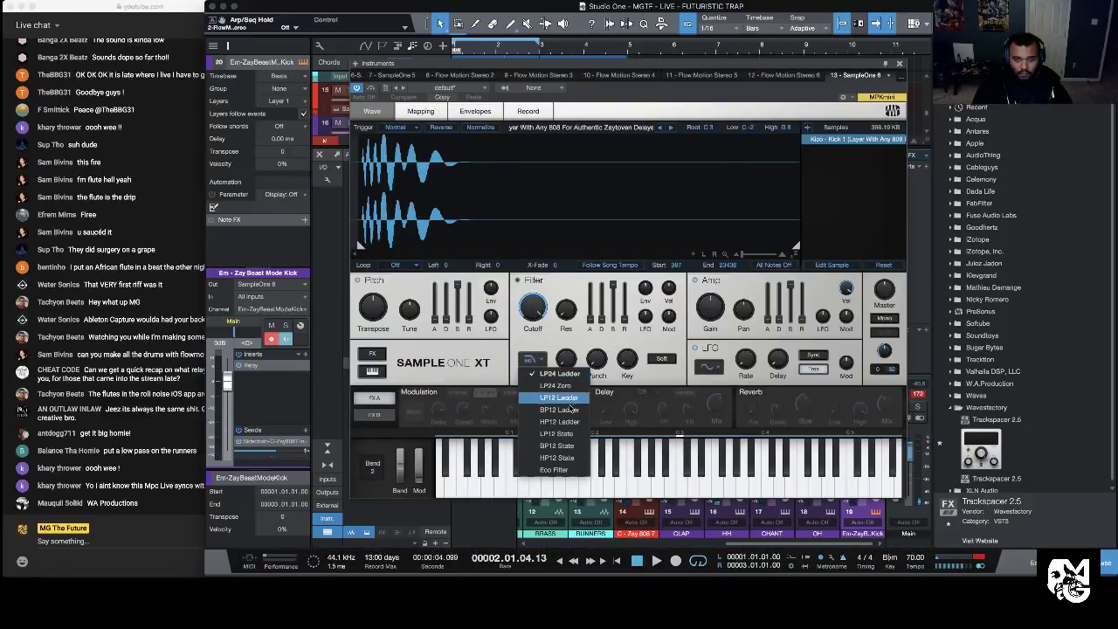
click(571, 400)
drag(537, 310, 537, 341)
click(900, 65)
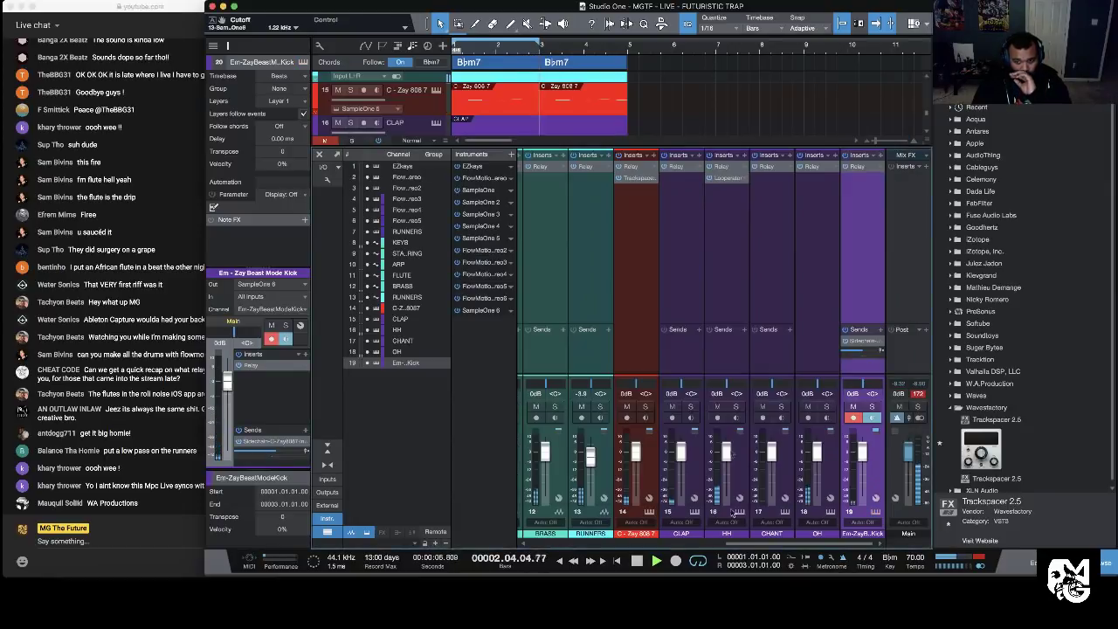
Step: Mute the six melodic audio channels from KEYS to RUNNERS to hear the drums and 808 alone
drag(760, 544, 667, 546)
click(817, 462)
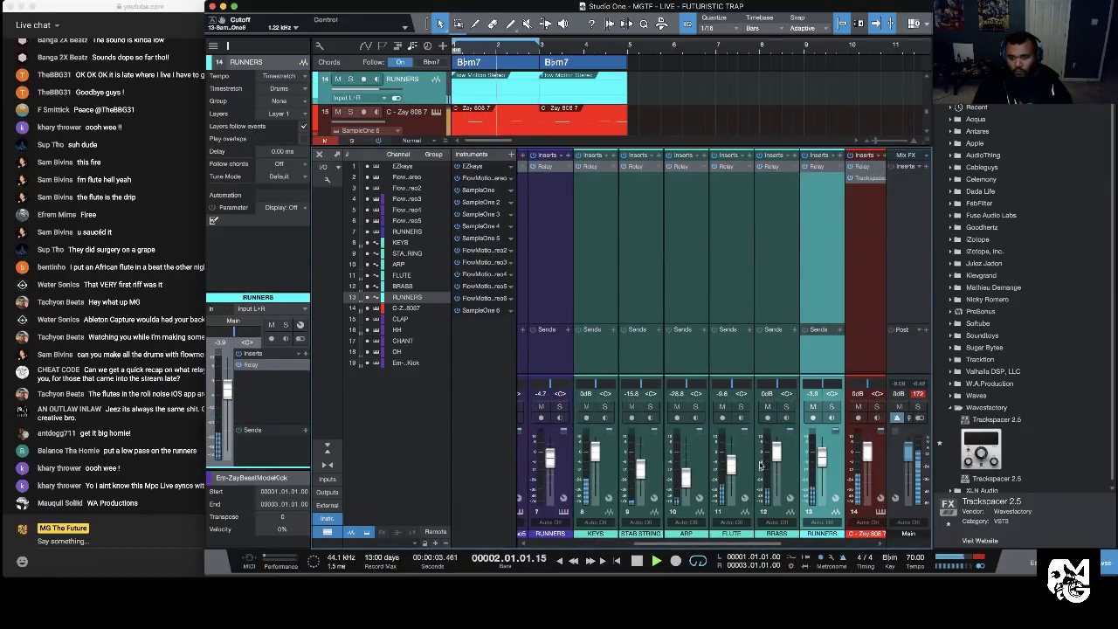
shift+click(613, 476)
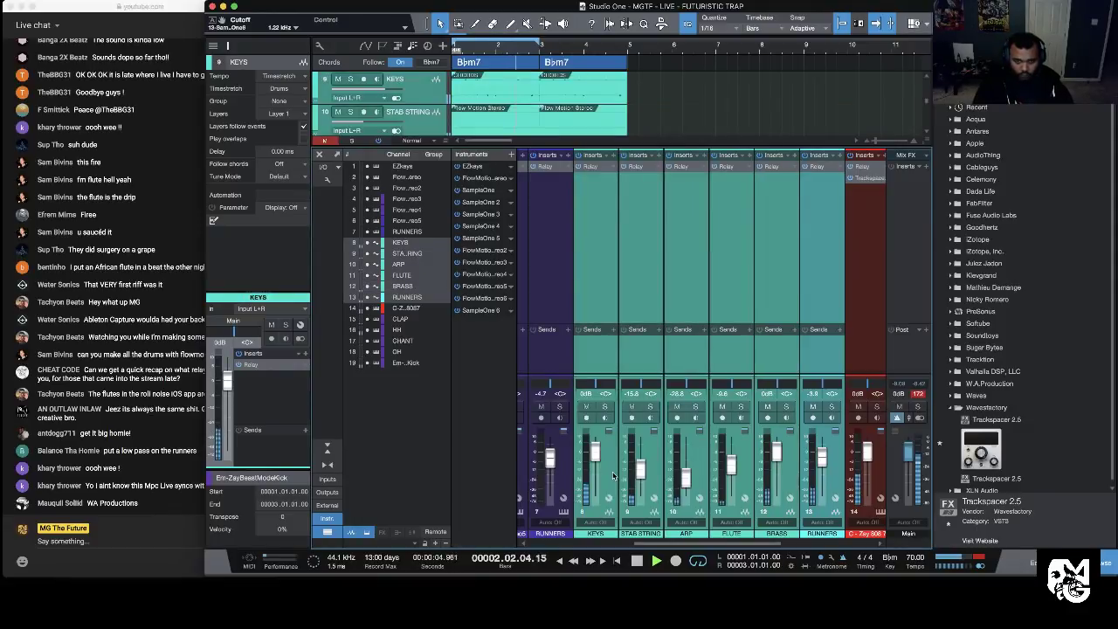
click(585, 407)
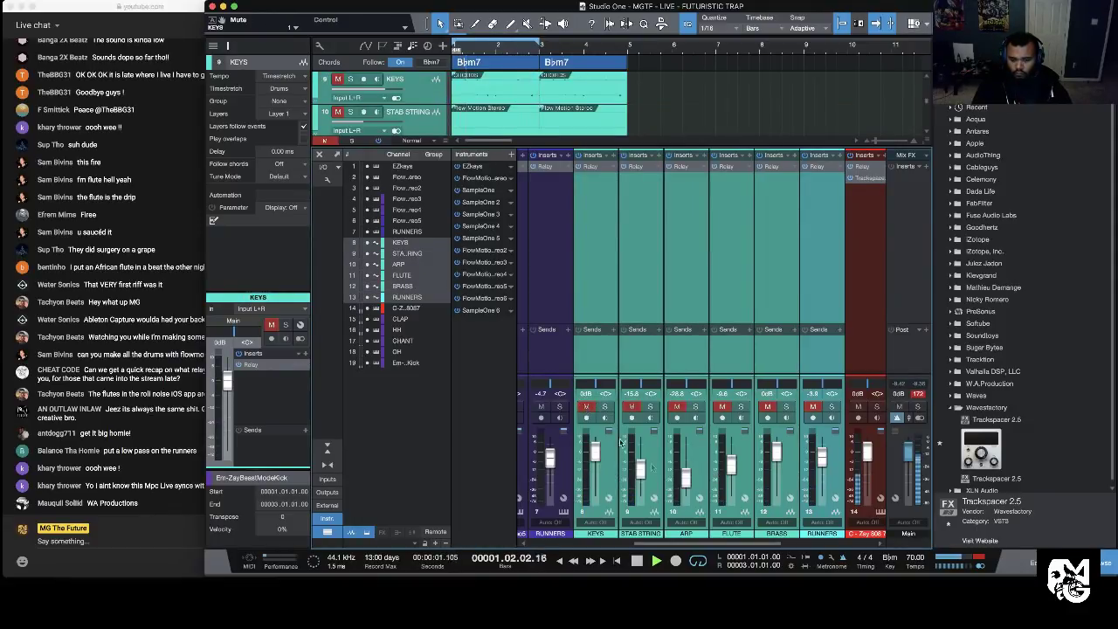
click(748, 543)
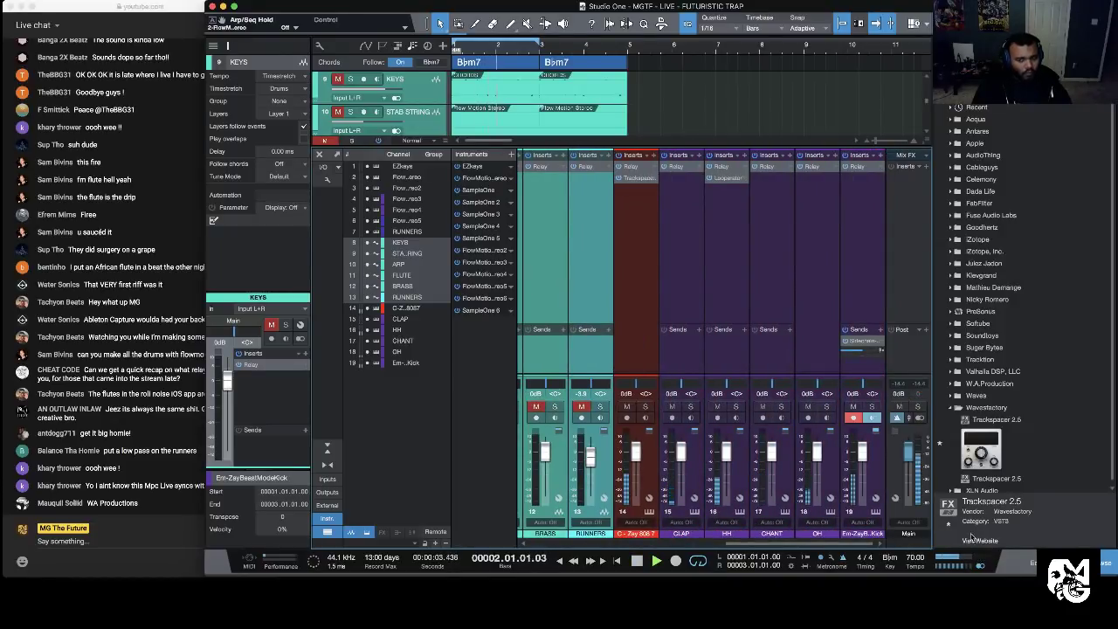
Step: Set the 808's SampleOne filter to LP12 Ladder and lower its cutoff to about 170 Hz
click(647, 511)
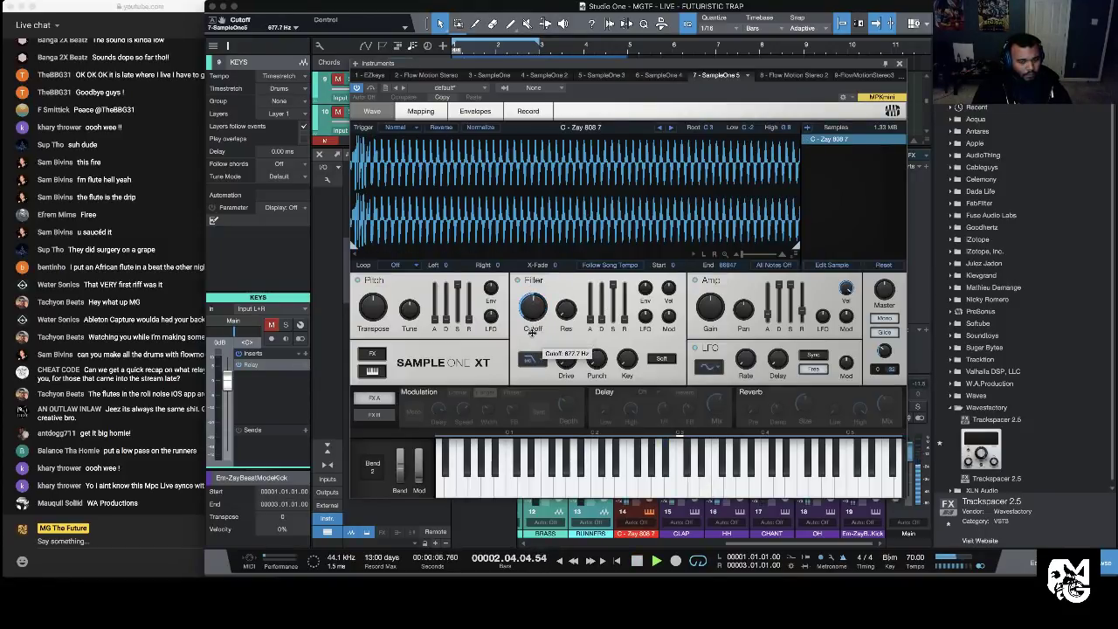
click(537, 361)
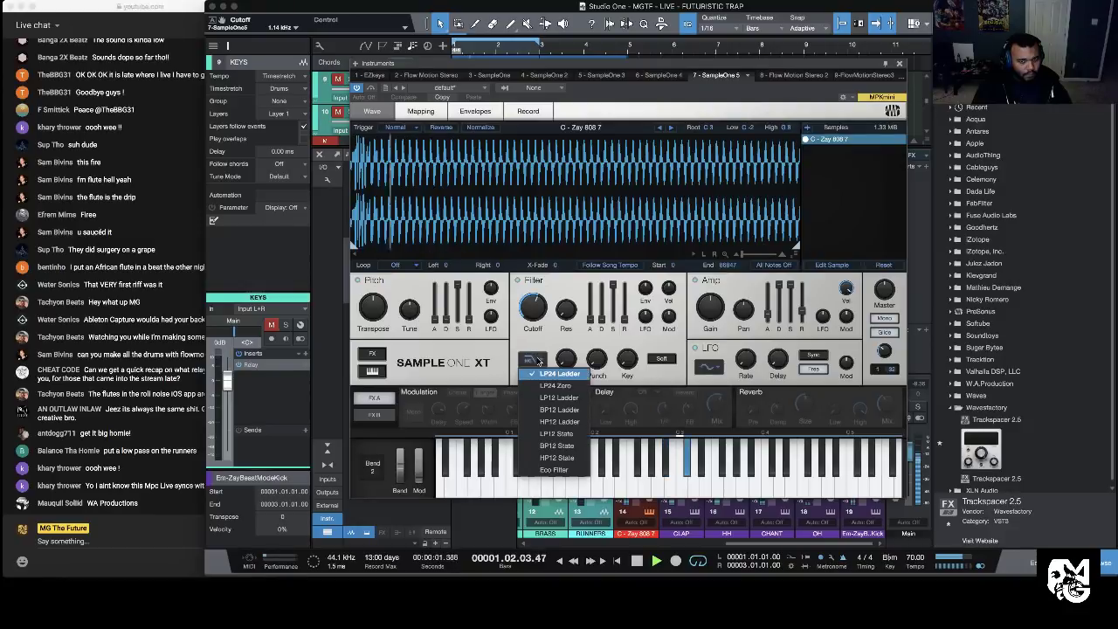
click(576, 400)
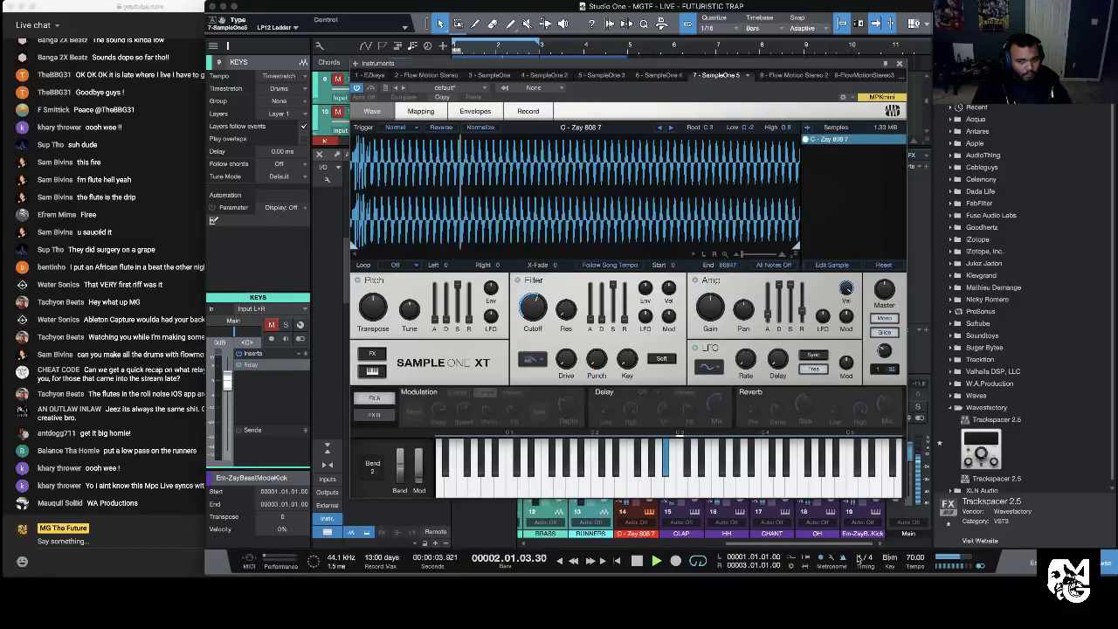
drag(529, 308, 526, 328)
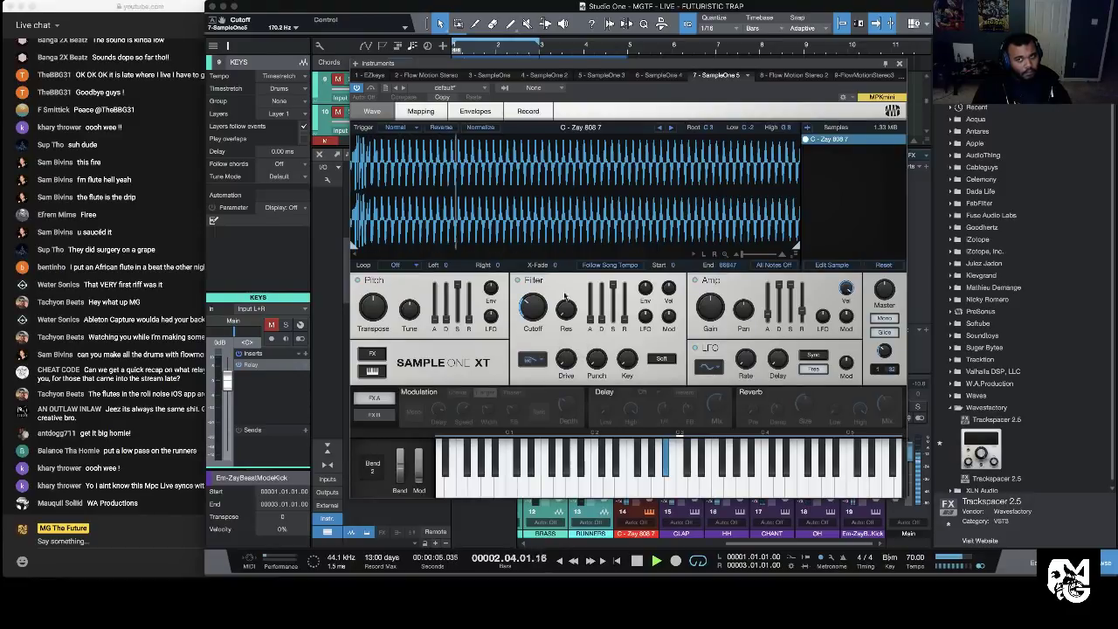
click(898, 63)
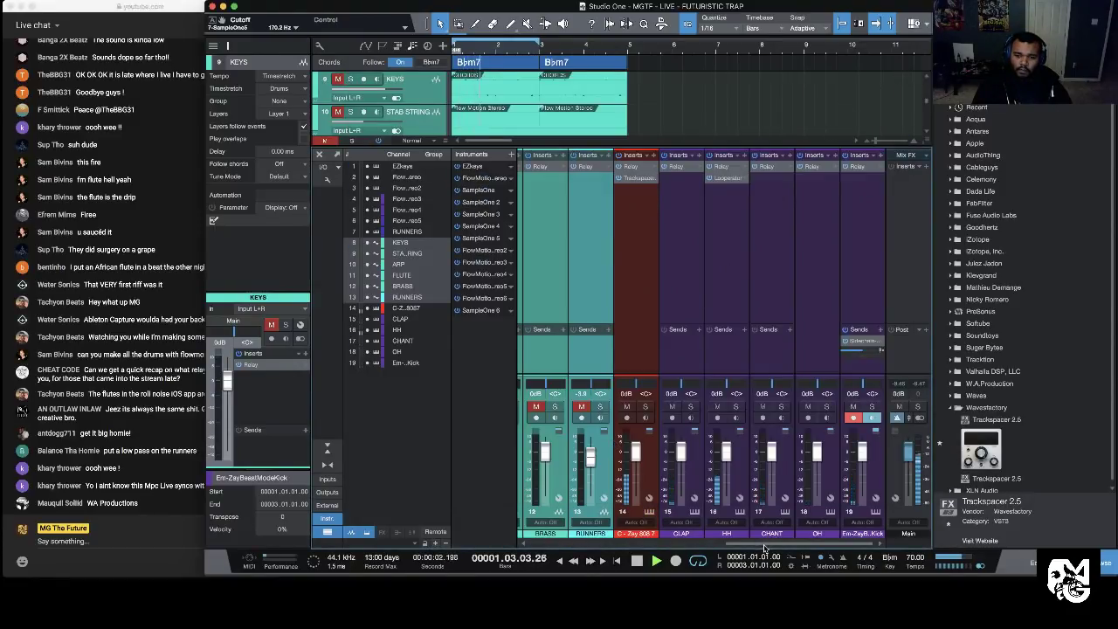
Step: Lower the kick channel's volume to -4.7 dB and unmute the six melodic channels from KEYS to RUNNERS
drag(866, 461, 866, 468)
key(space)
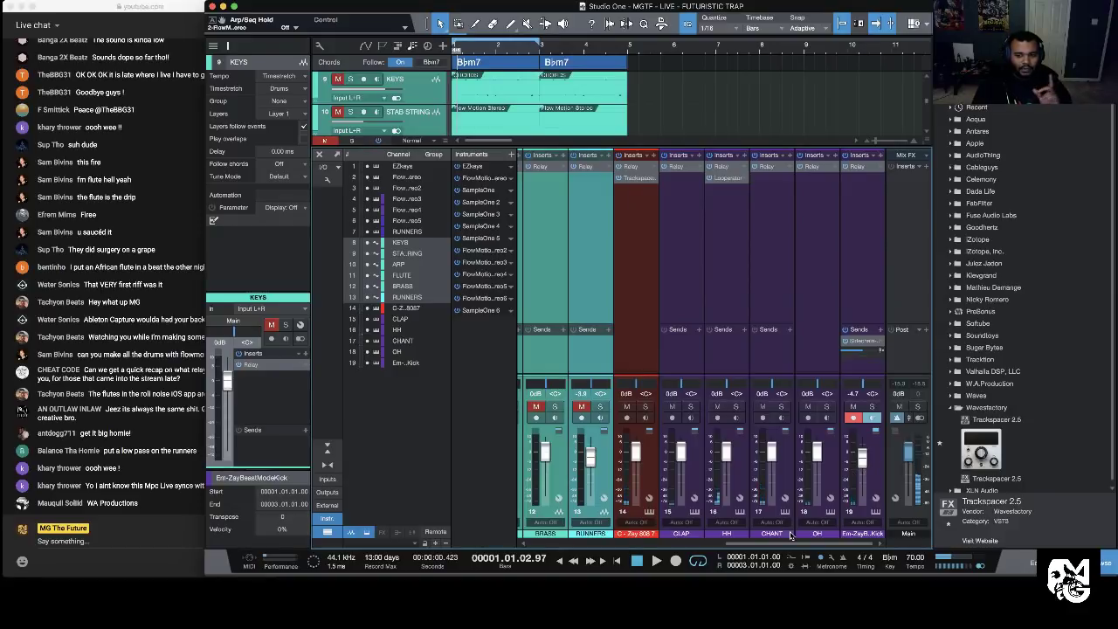
drag(790, 536, 691, 521)
click(832, 407)
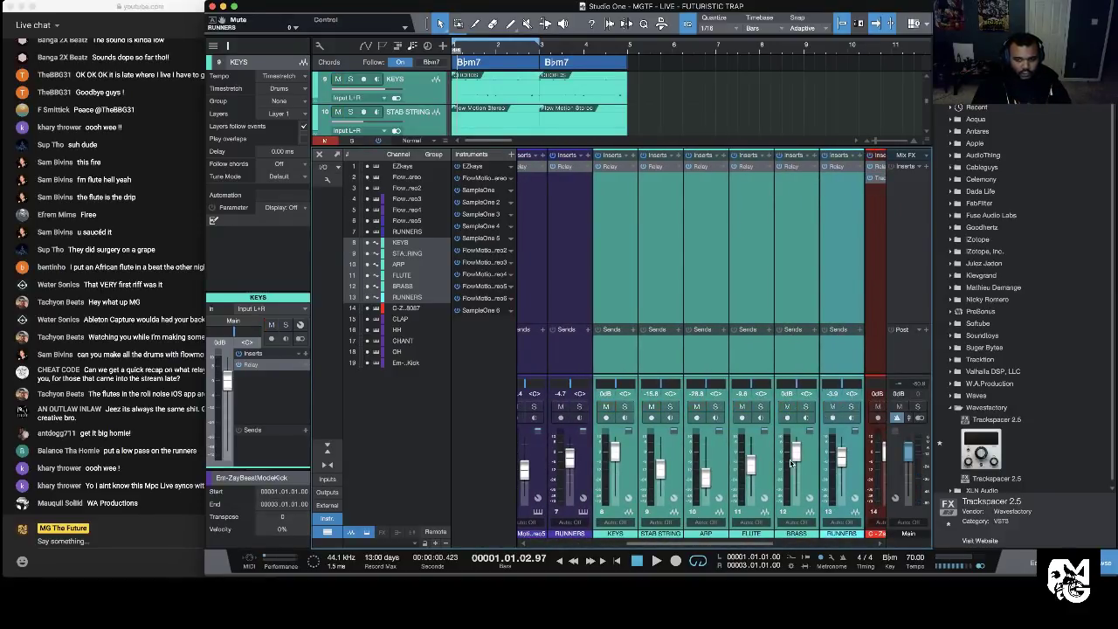
key(space)
key(space)
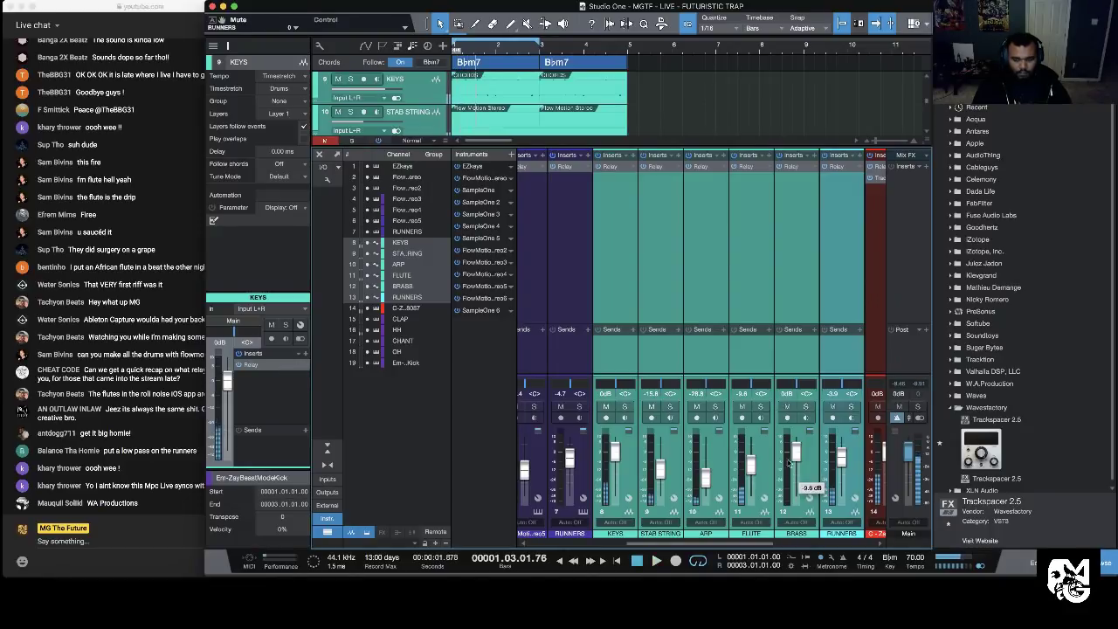
Step: Route the CLAP, HH, CHANT, OH and kick channels to a new bus named DRUM BUS
drag(636, 542, 903, 533)
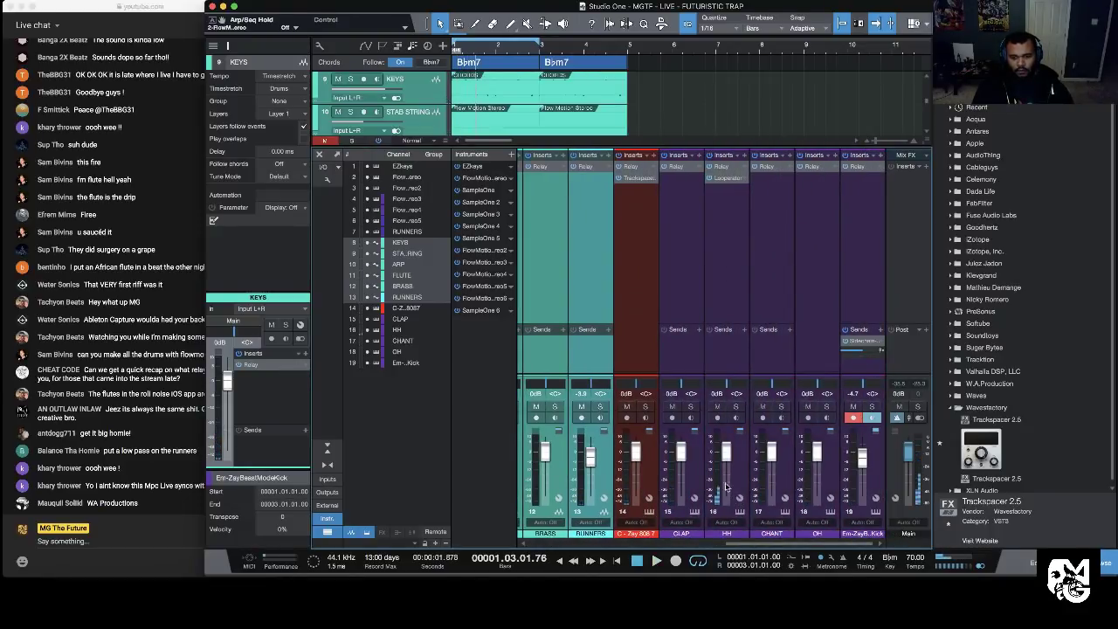
click(695, 474)
shift+click(876, 480)
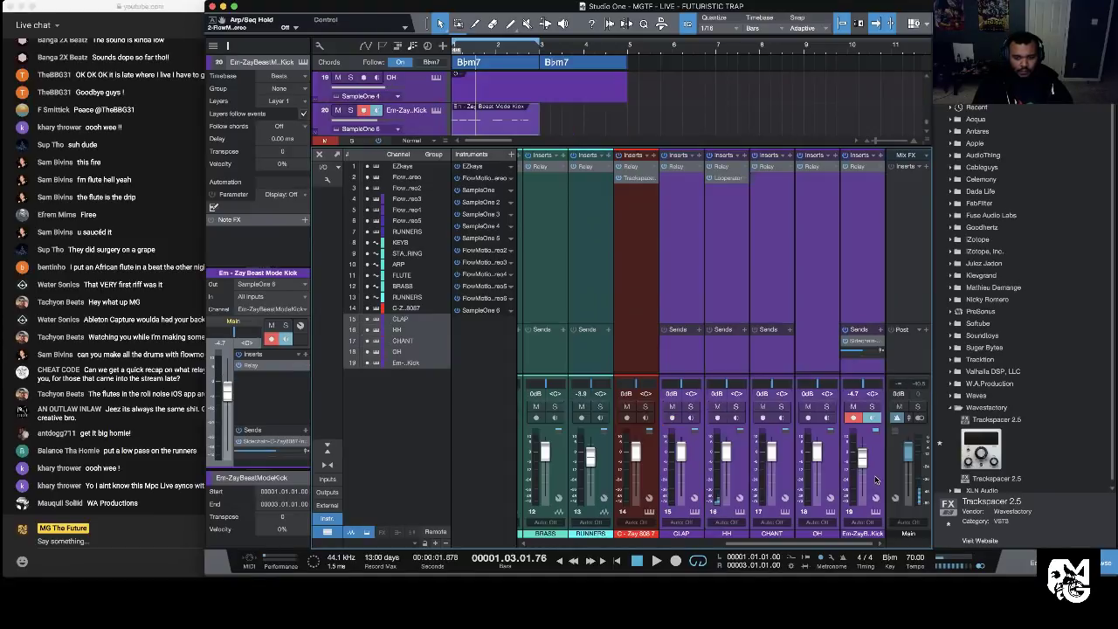
right_click(876, 477)
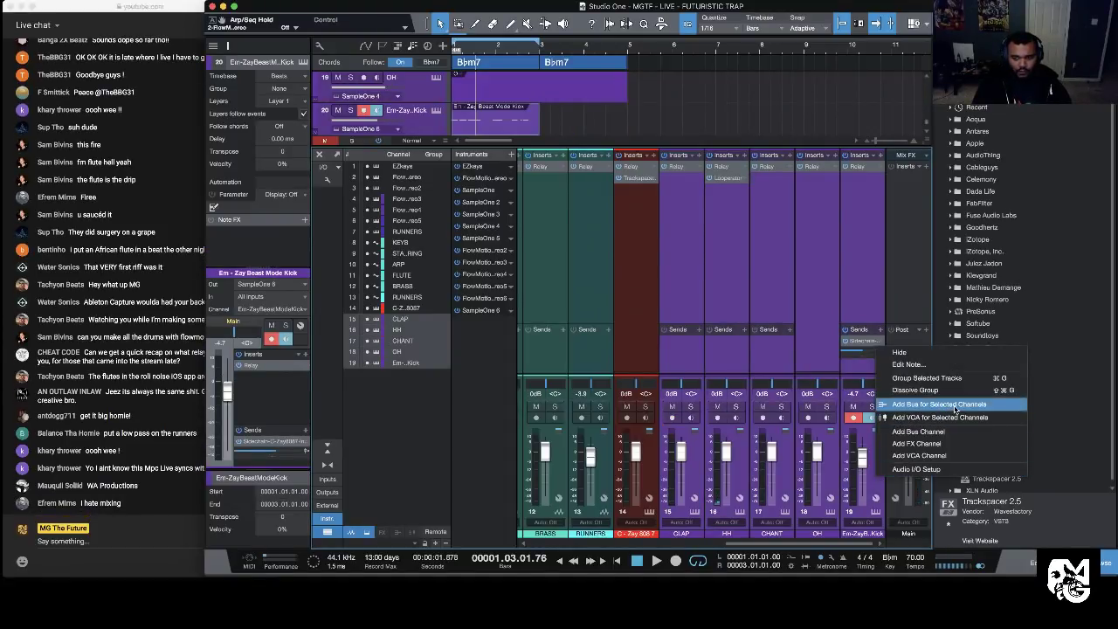
click(955, 406)
double_click(861, 534)
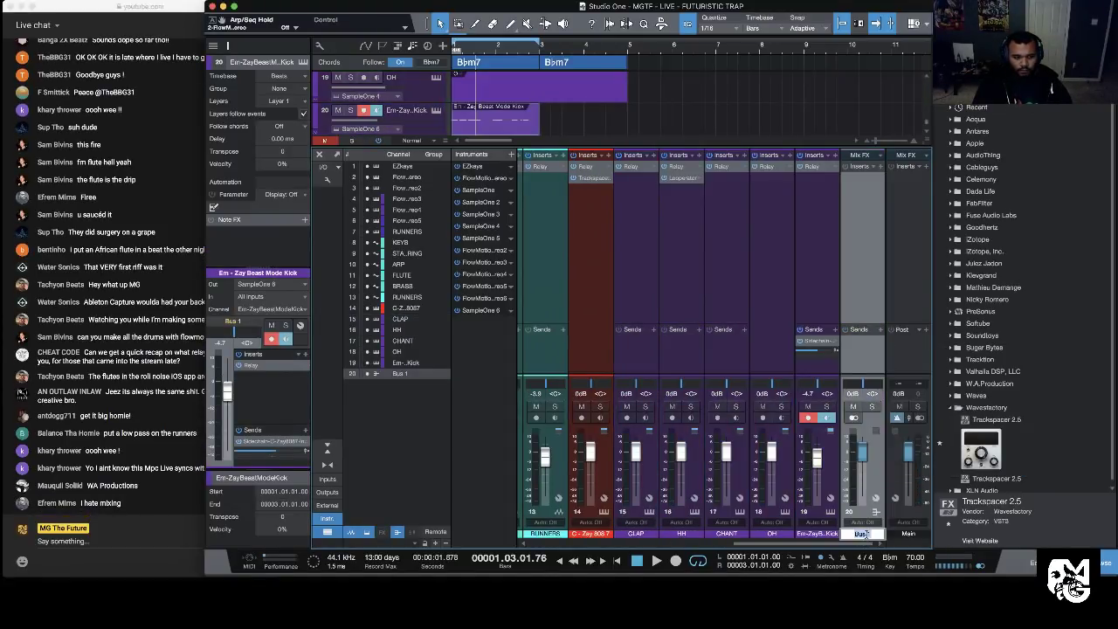
key(Return)
Step: Route the six melodic audio channels from KEYS to RUNNERS to a new bus named SYN BUS
scroll(691, 485, left, 3)
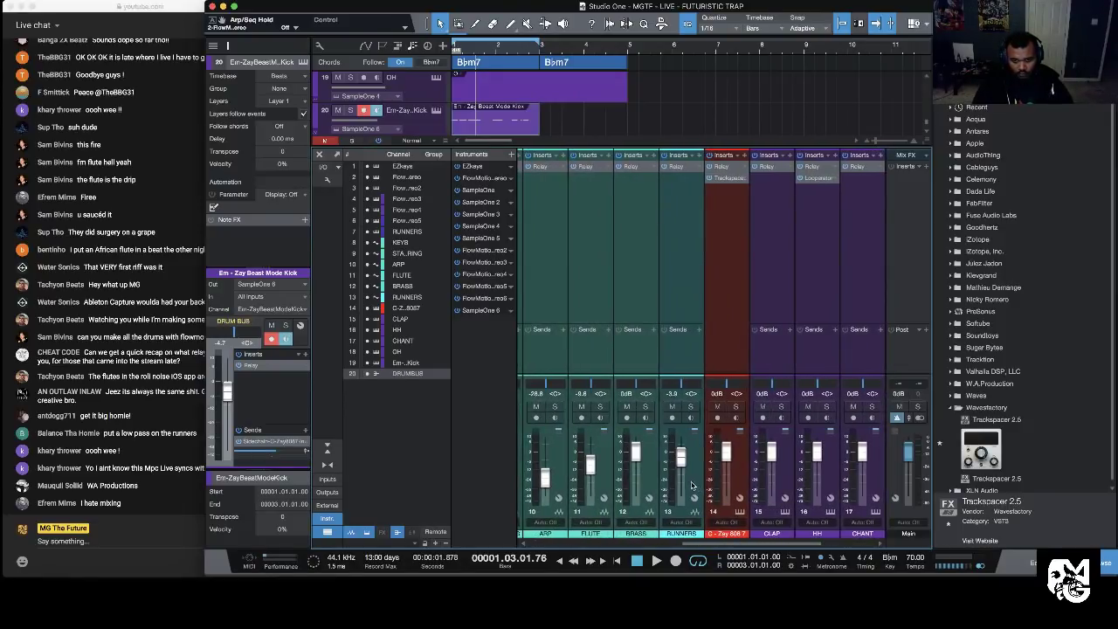
click(691, 486)
scroll(663, 484, left, 4)
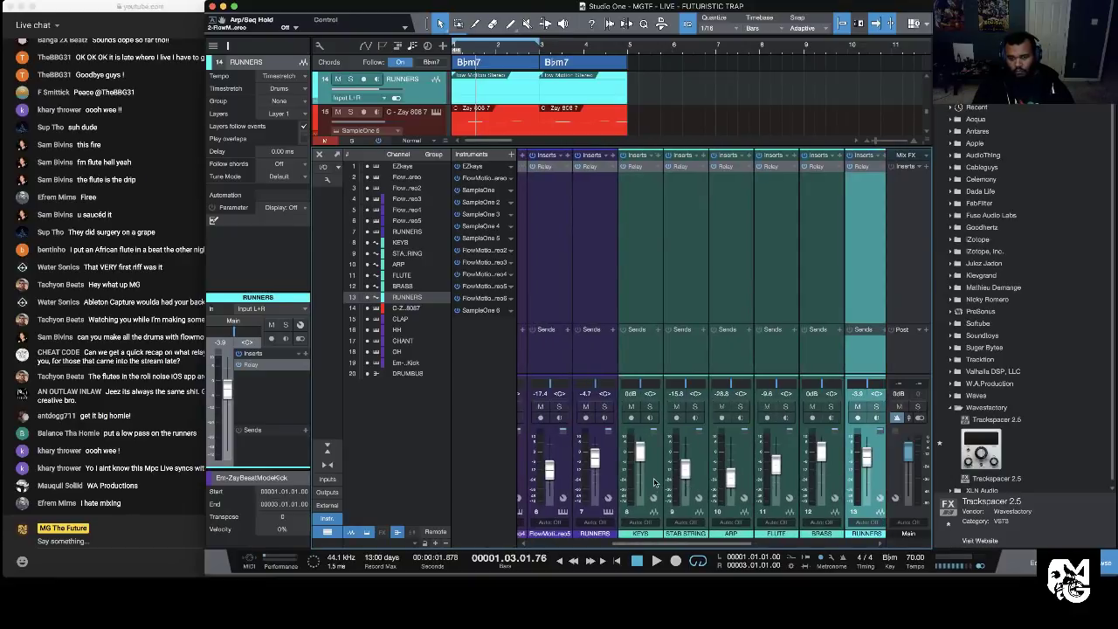
right_click(653, 483)
click(699, 407)
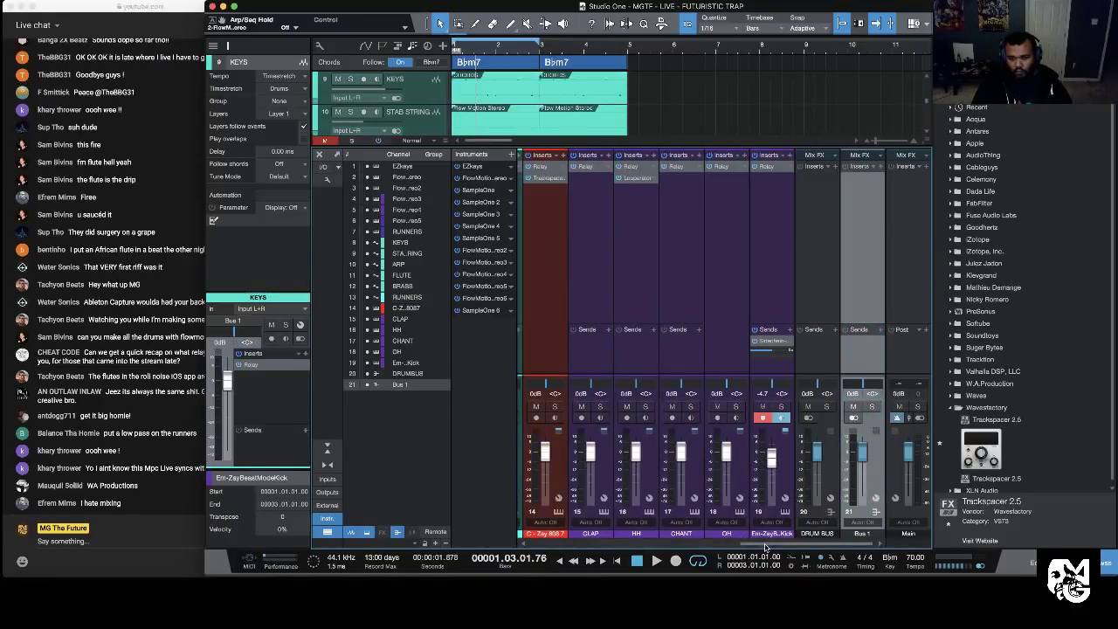
double_click(862, 534)
text(SYN BUS)
key(Return)
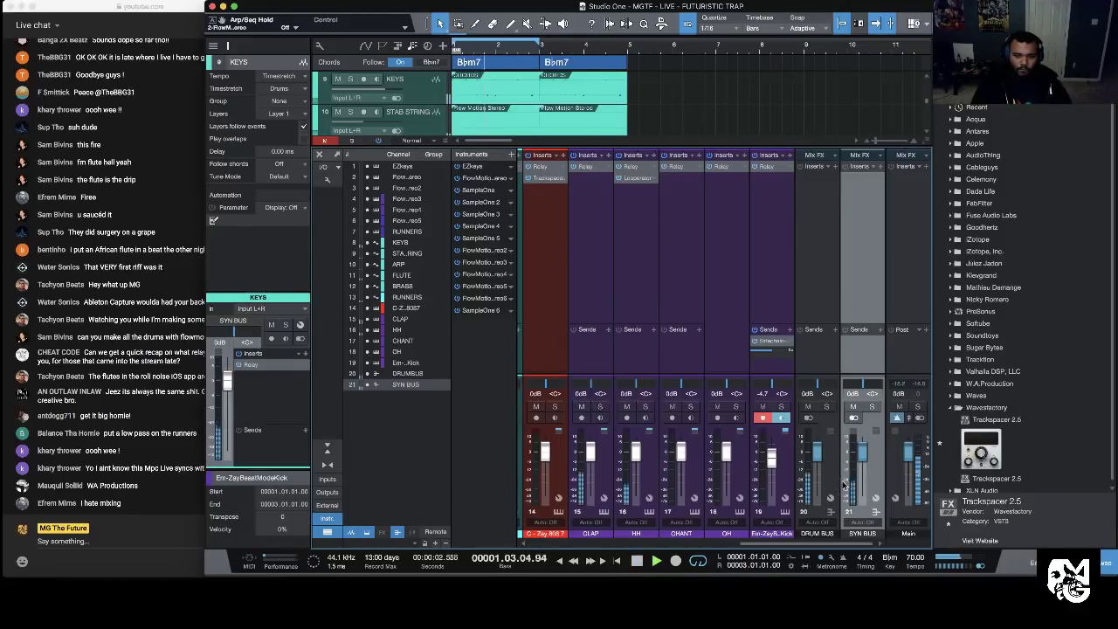
Step: Lower the SYN BUS volume to -7.2 dB while the loop plays
key(space)
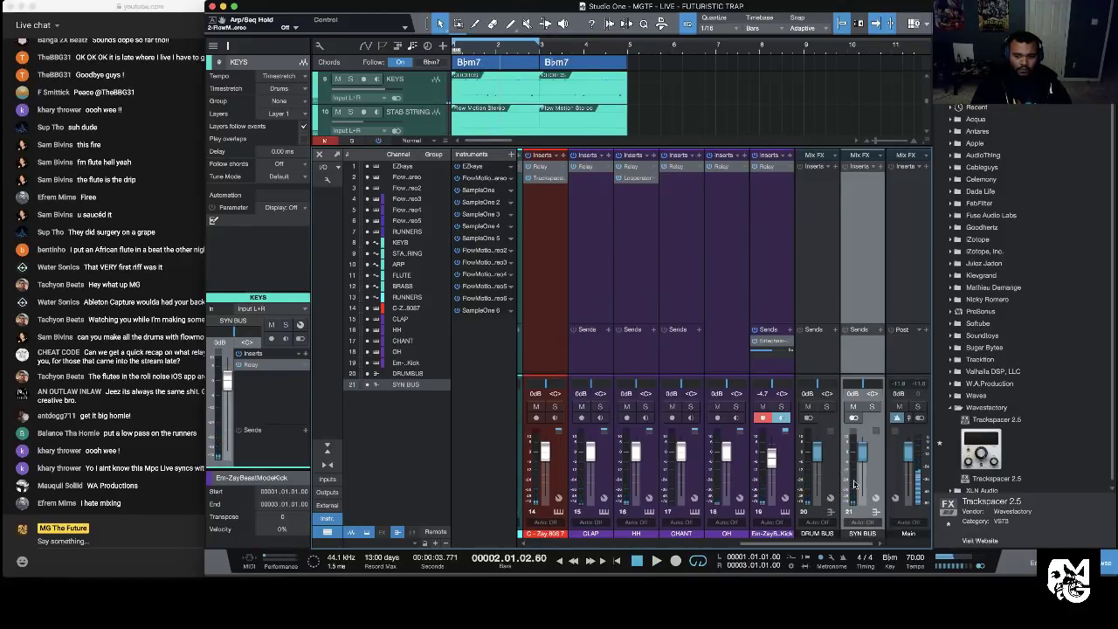
key(space)
drag(861, 460, 862, 470)
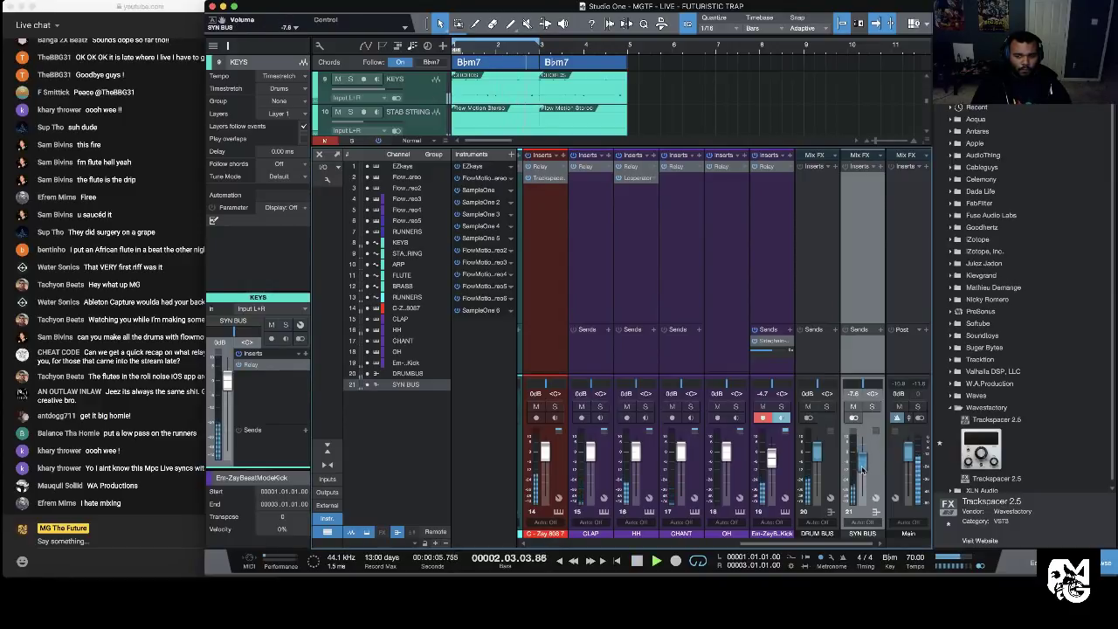
Step: Insert FabFilter Pro-Q 2 on the SYN BUS and add a Tilt Shelf band at about 193 Hz with about +3 dB gain
click(880, 167)
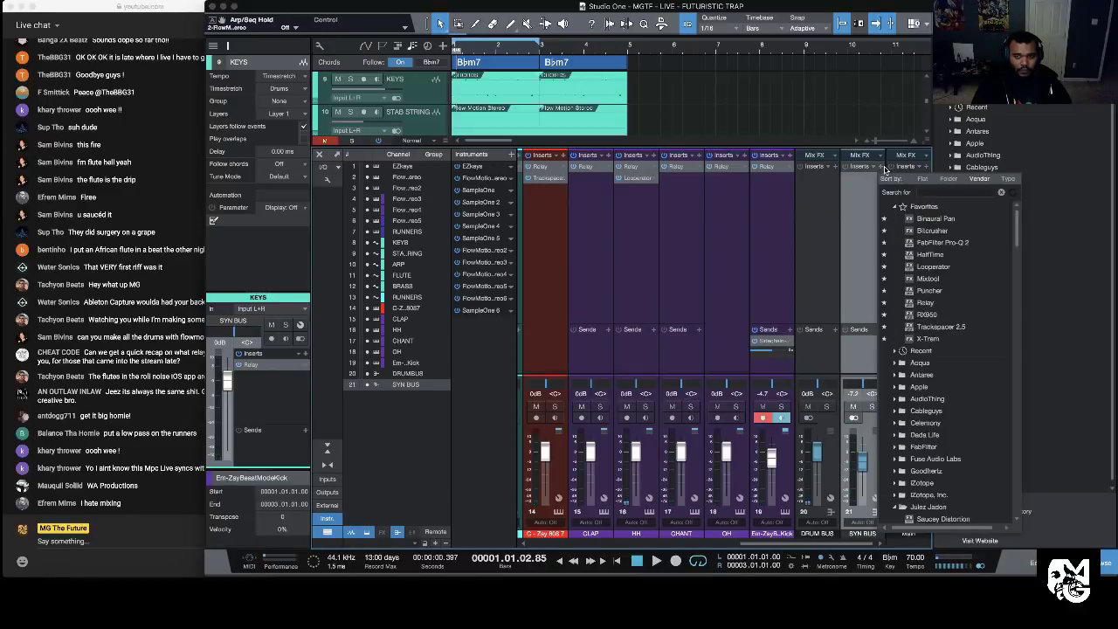
click(941, 242)
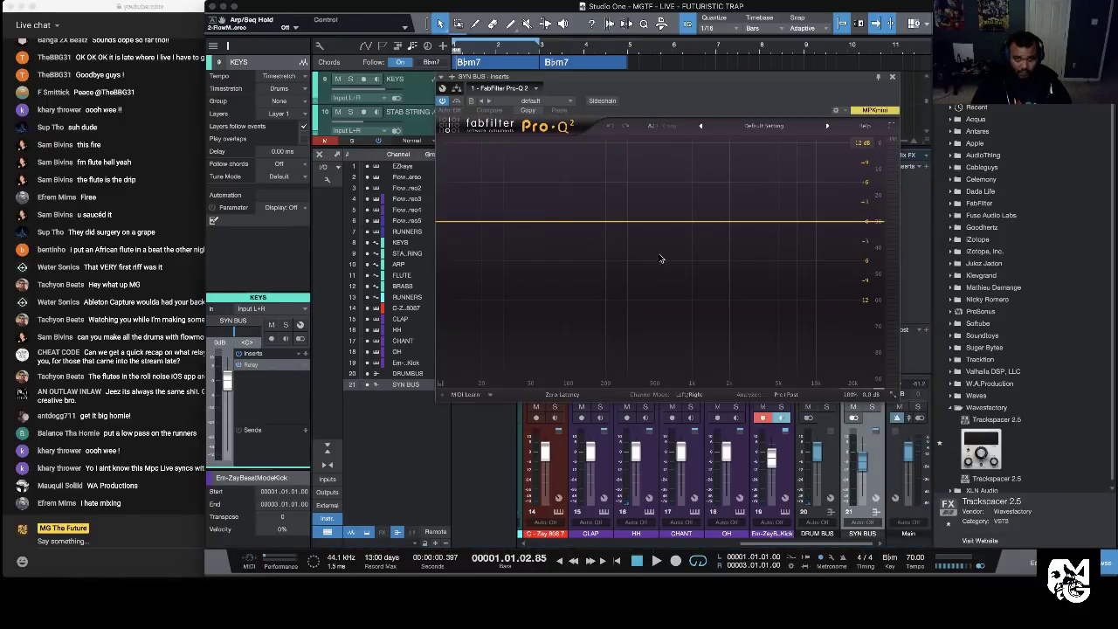
click(642, 223)
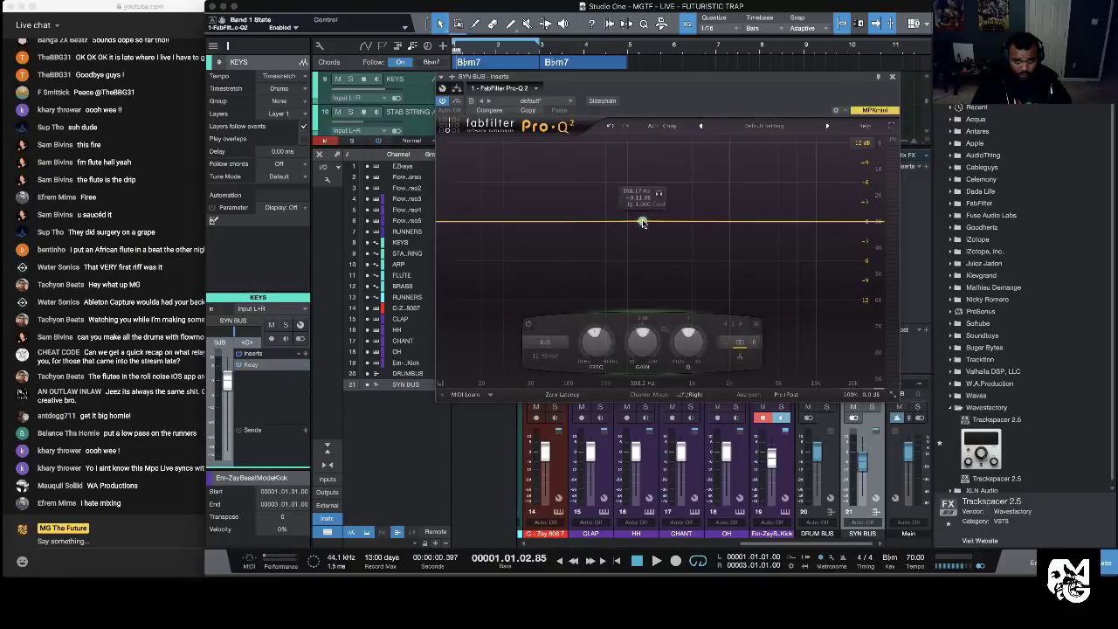
click(544, 342)
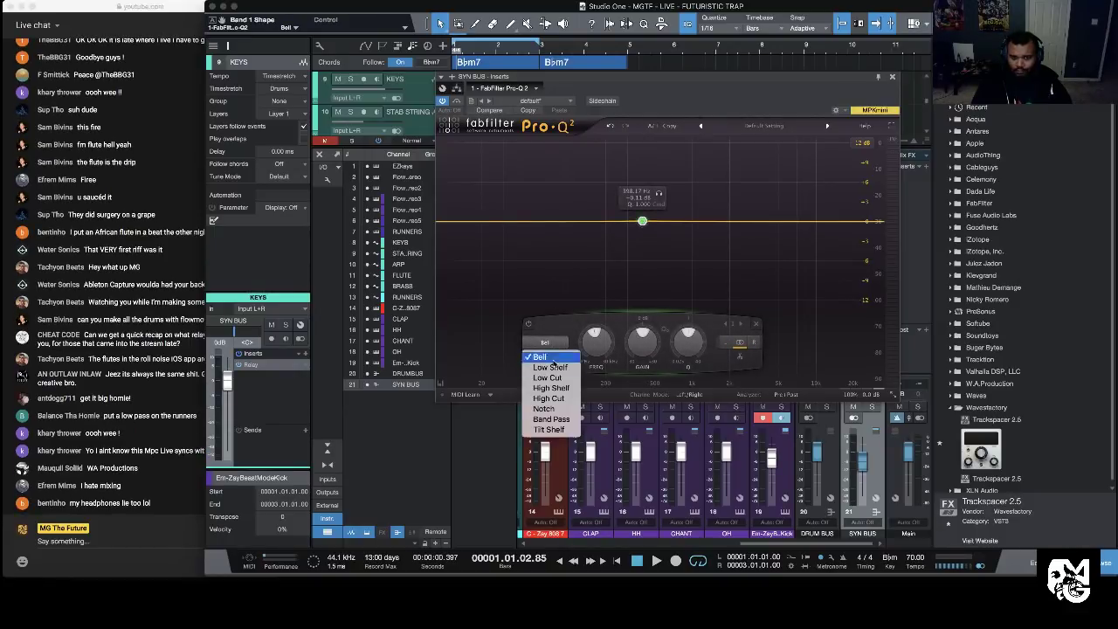
click(549, 429)
drag(642, 223, 604, 201)
key(space)
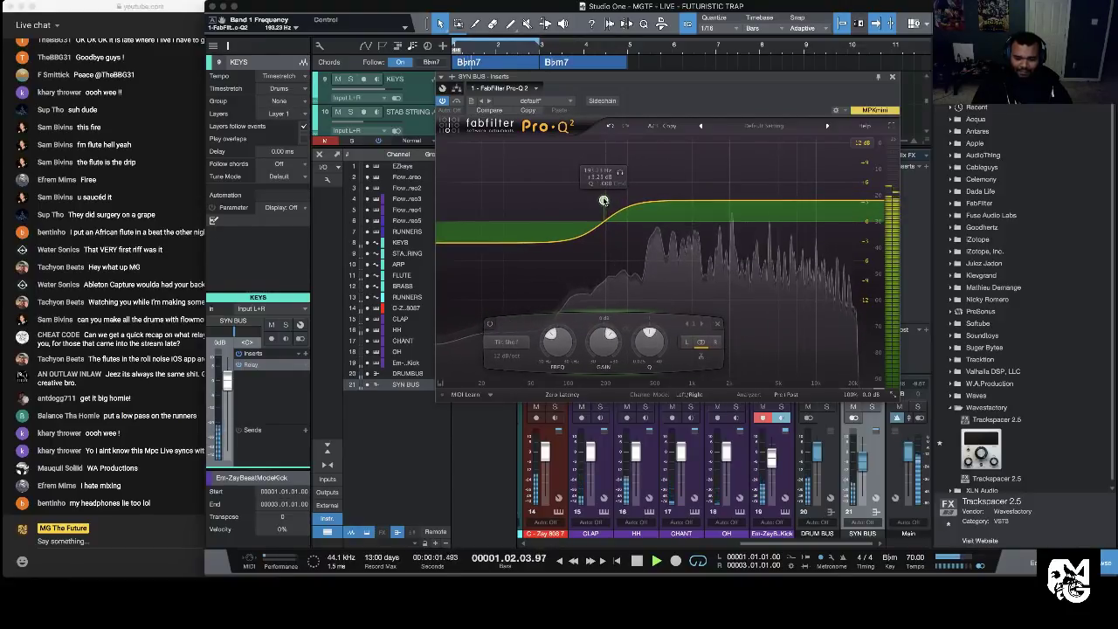
click(891, 76)
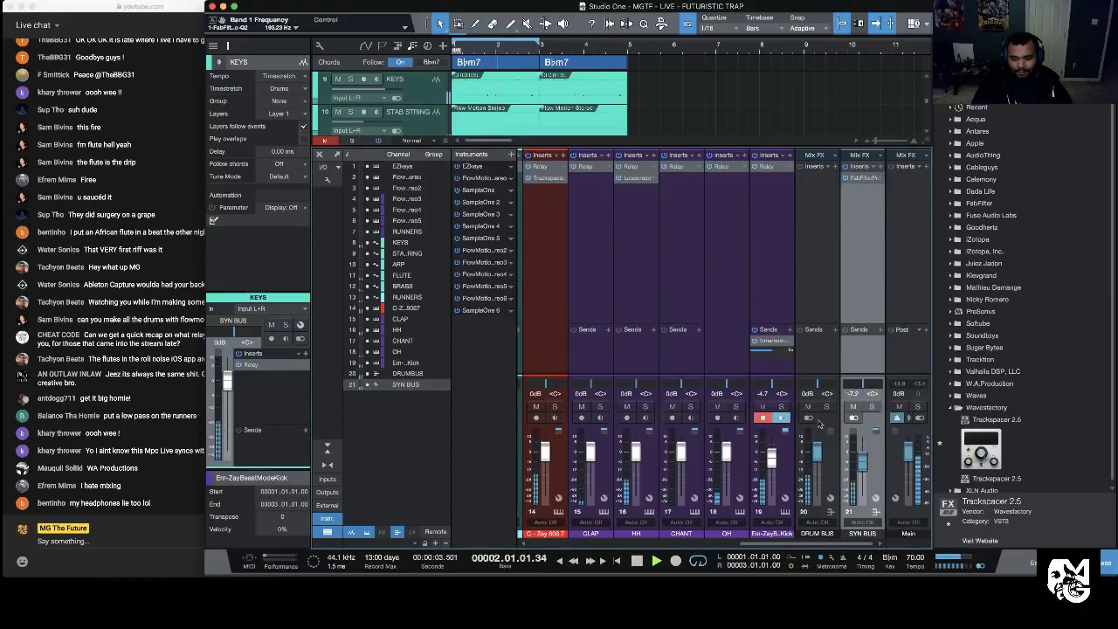
Step: Fine-tune the SYN BUS volume to -6.9 dB against the drums during playback
drag(863, 476, 864, 470)
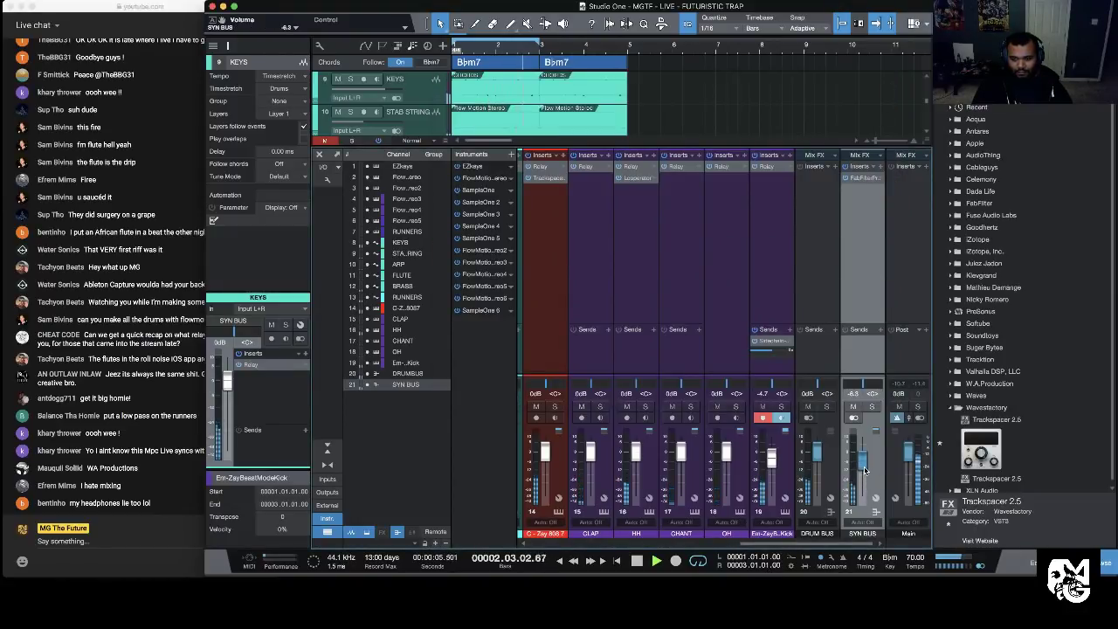
drag(779, 546, 562, 538)
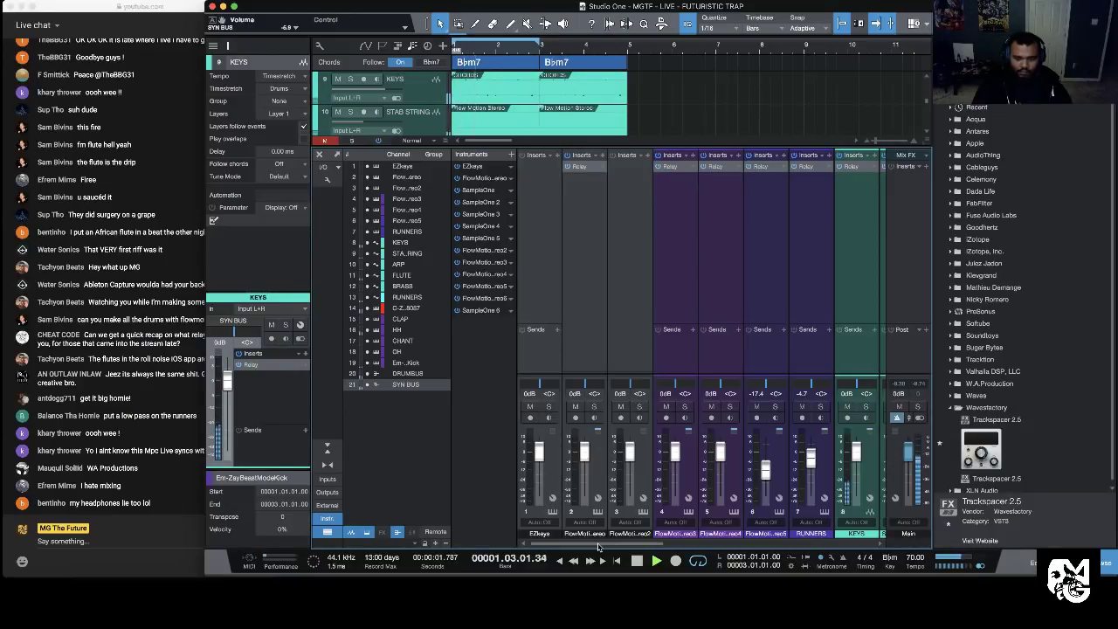
key(space)
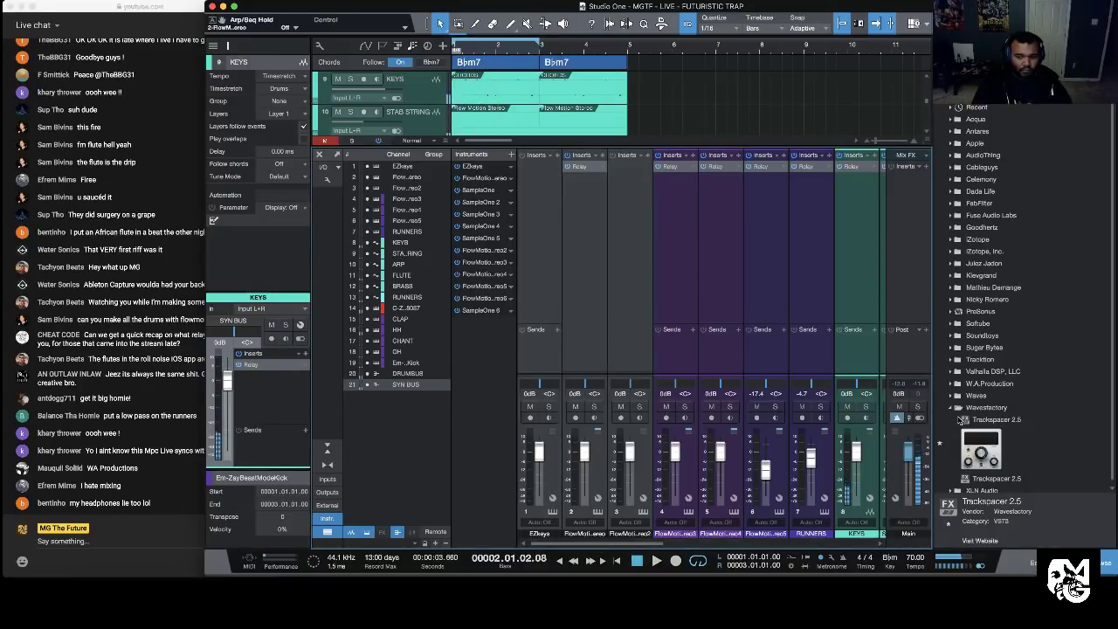
Step: Close the mixer and duplicate the kick part so it also covers bars 3 and 4
key(F3)
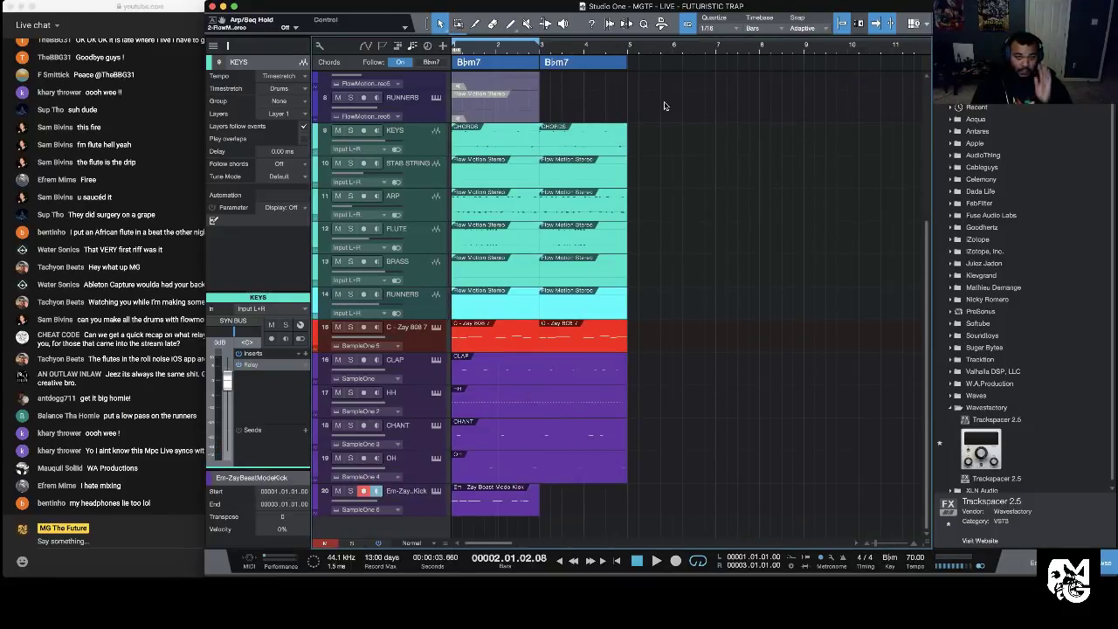
click(565, 63)
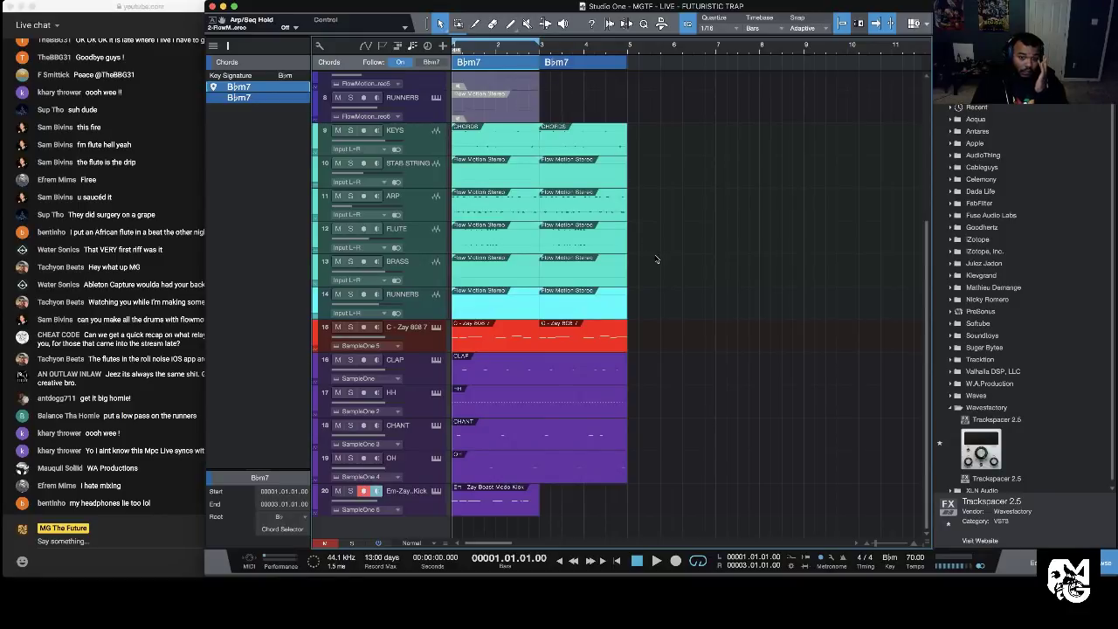
click(518, 504)
key(d)
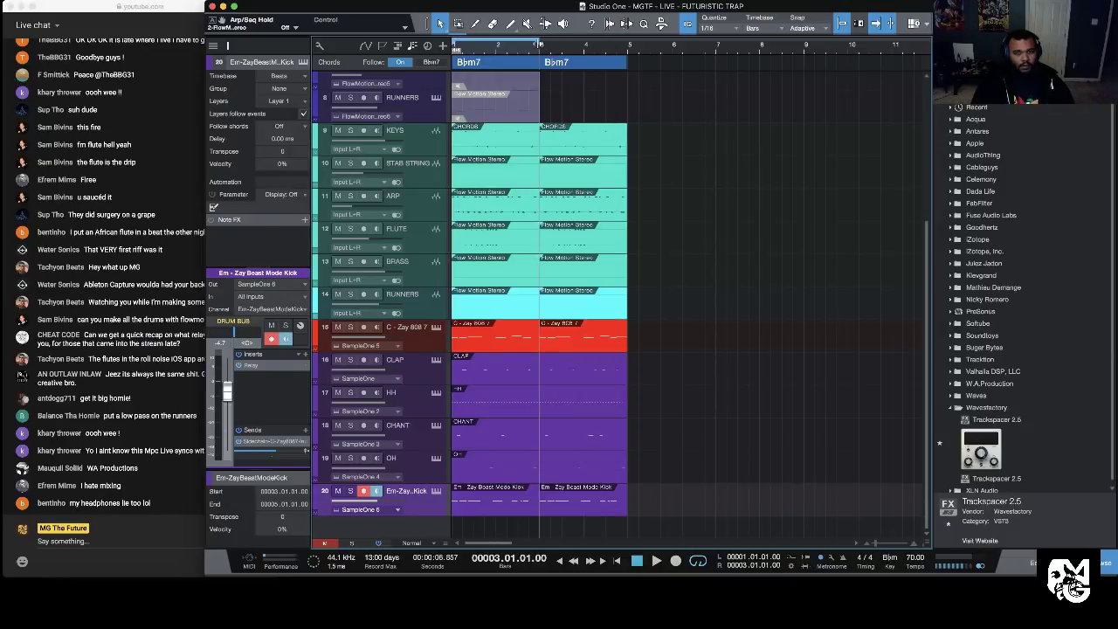
Step: Duplicate all melodic, 808 and drum parts repeatedly so the arrangement extends to bar 29
drag(661, 47, 645, 35)
key(ctrl+a)
key(ctrl+d)
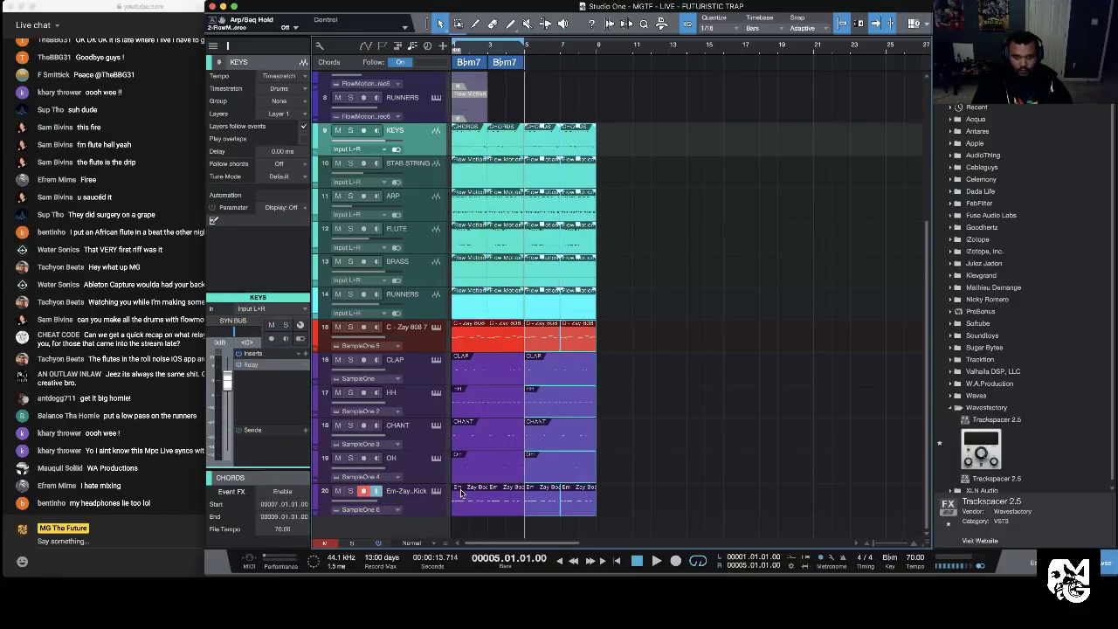
key(ctrl+d)
drag(718, 124, 553, 508)
key(ctrl+d)
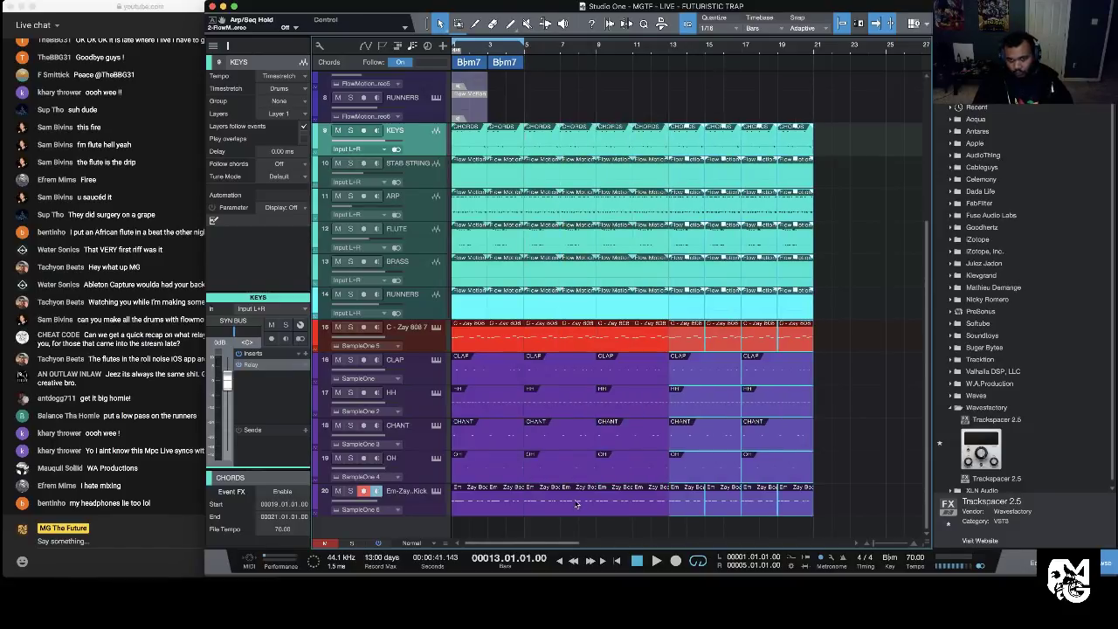
key(ctrl+d)
click(638, 525)
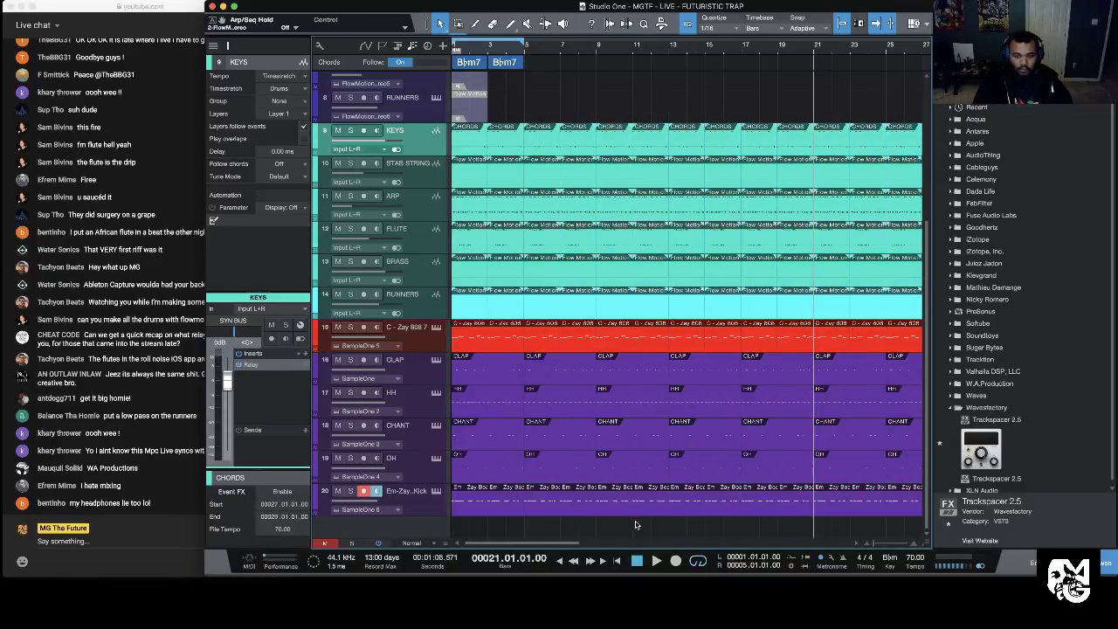
Step: Delete the 808 and all drum parts from the first four bars, leaving a melodic intro up to bar 5
drag(518, 530, 441, 344)
key(Delete)
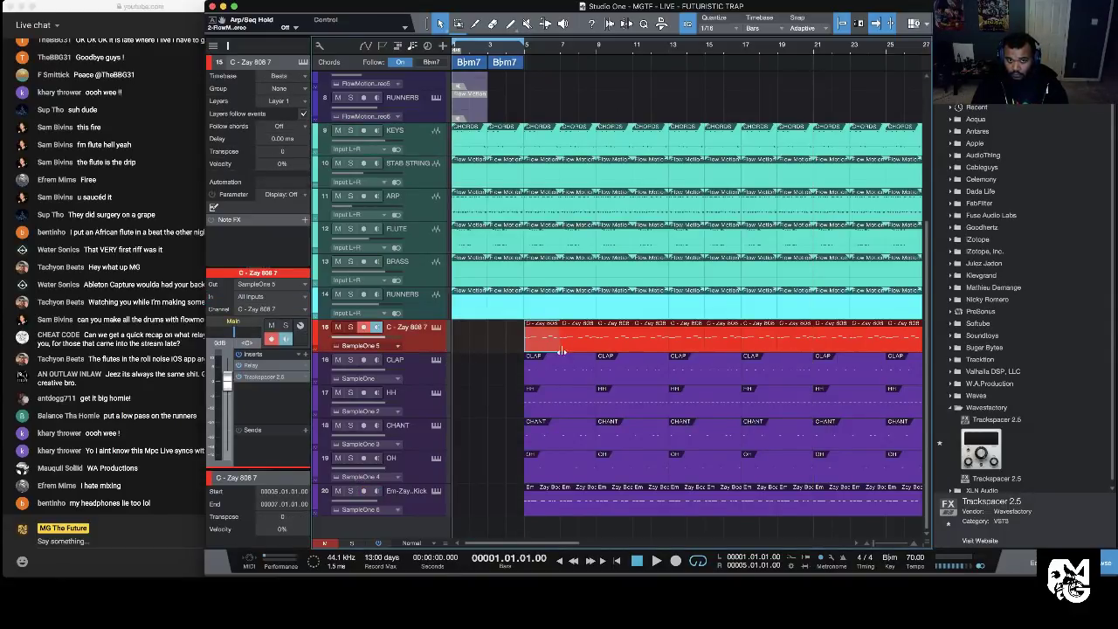
scroll(627, 362, right, 3)
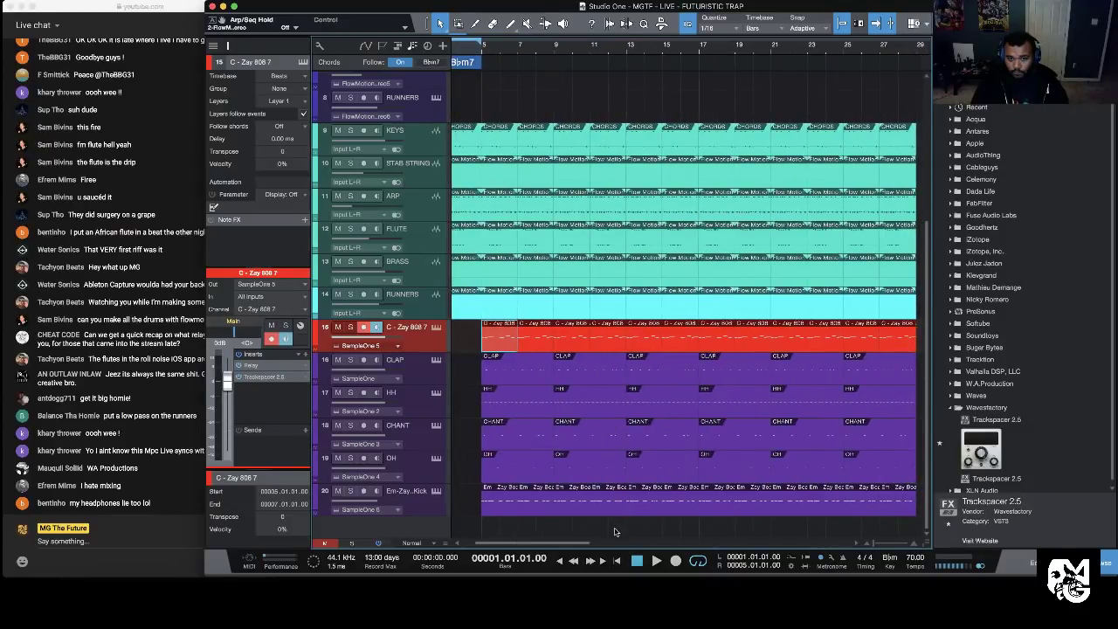
Step: Delete the kick parts from bars 5 to 9, 13 to 17 and 21 to 25, leaving the kick in alternating four-bar sections
drag(657, 515, 808, 502)
drag(691, 518, 833, 506)
key(Delete)
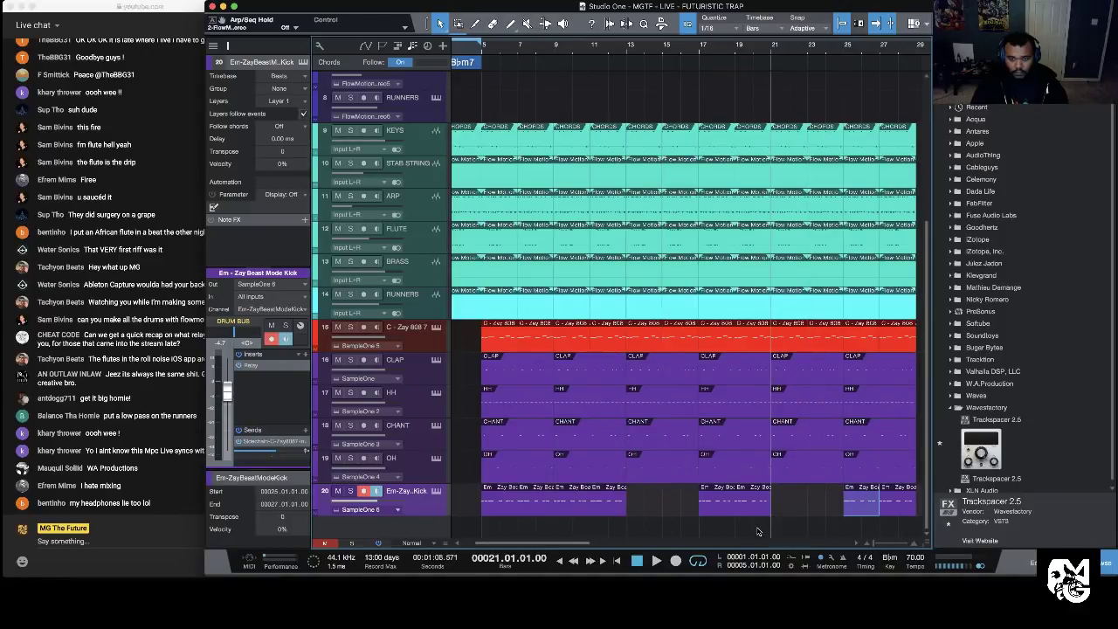
scroll(757, 530, left, 2)
click(680, 508)
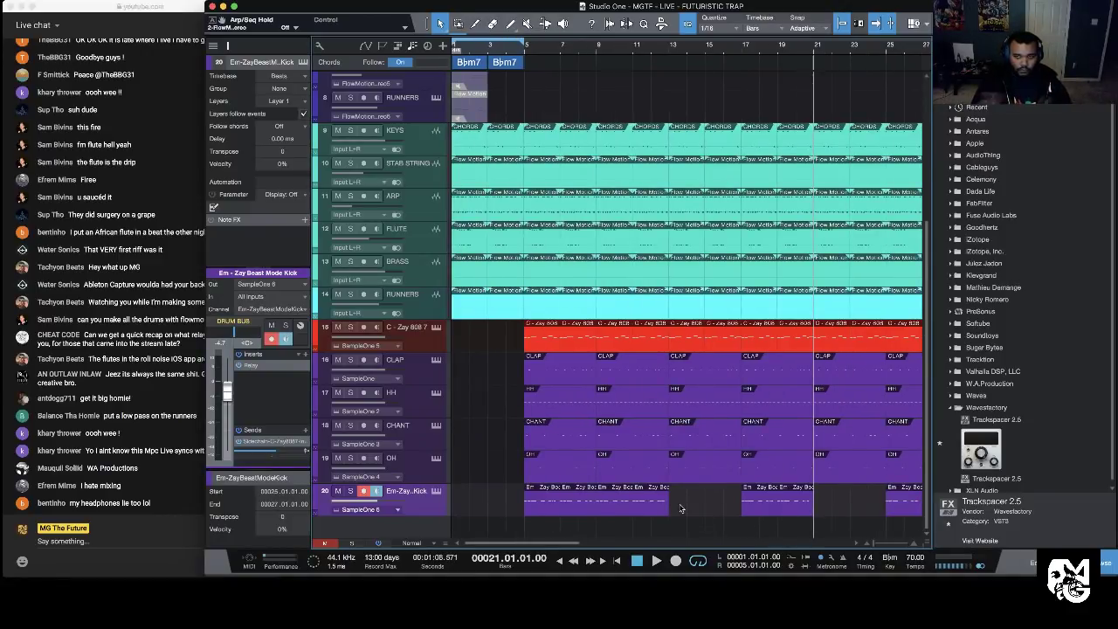
click(541, 515)
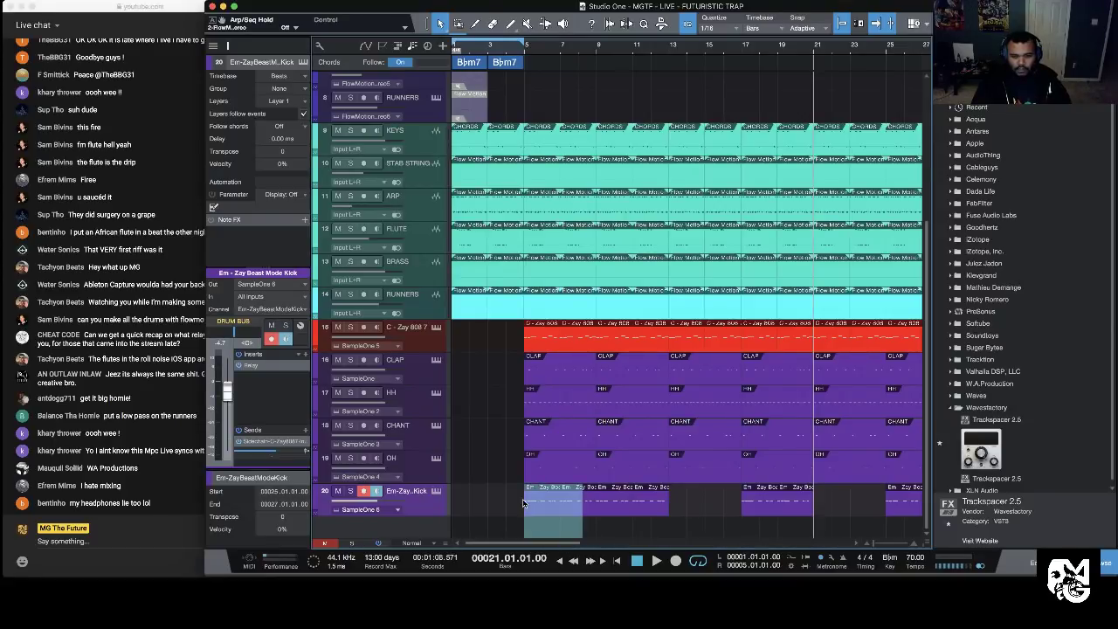
key(Delete)
click(520, 502)
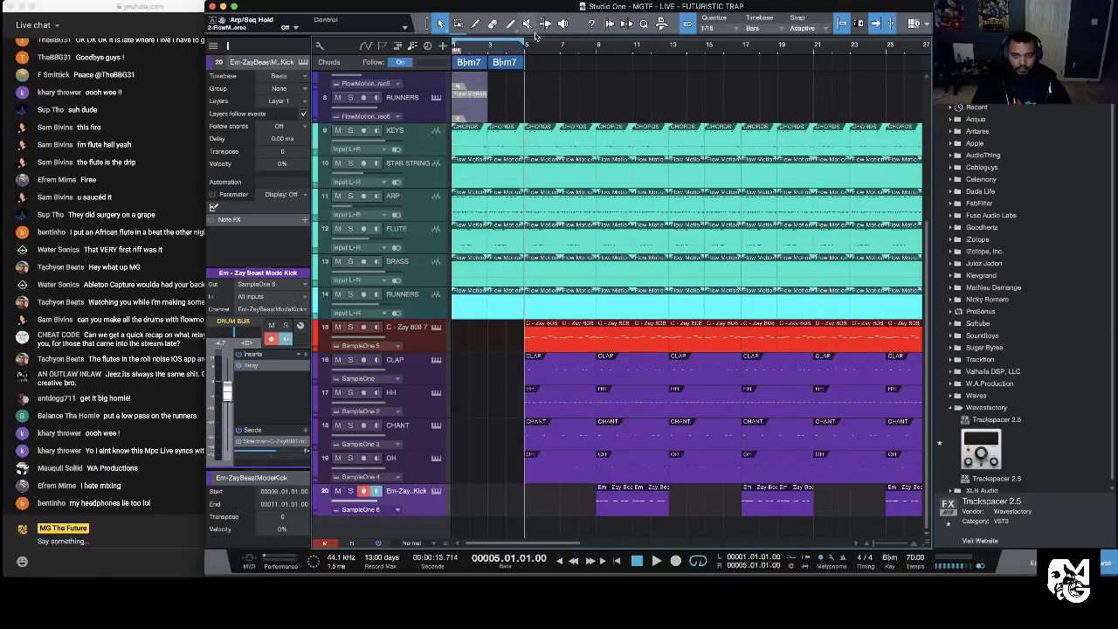
Step: Extend the loop range from bar 1 across the whole arrangement, ending just past bar 29
drag(523, 41, 904, 44)
drag(829, 48, 831, 44)
key(e)
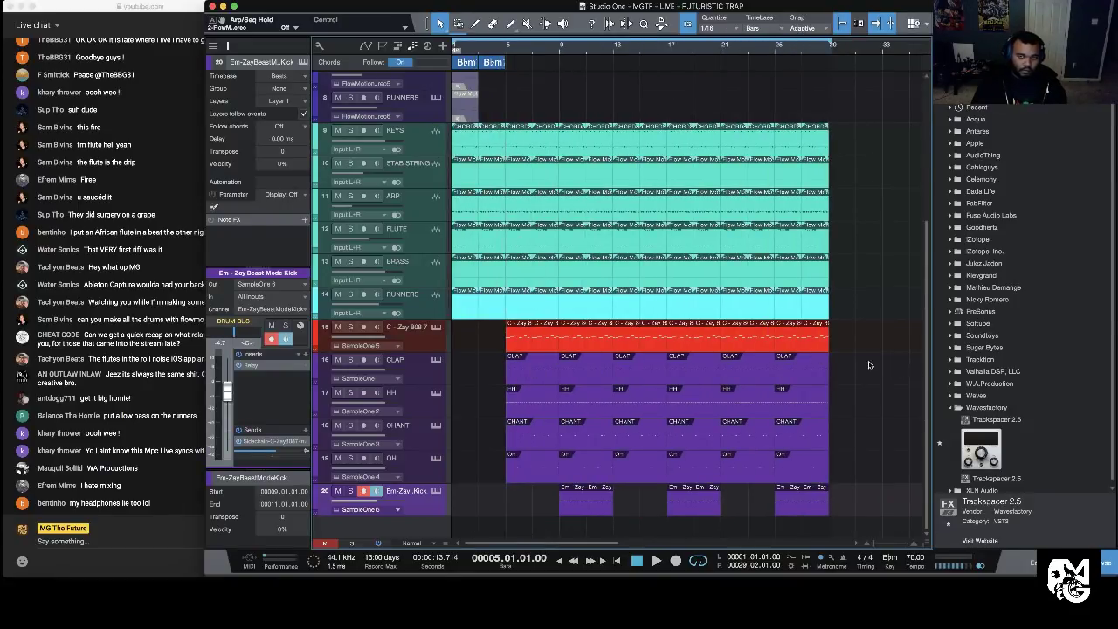
Step: Play the melodic intro from bar 1 twice to judge which parts belong in it
click(616, 562)
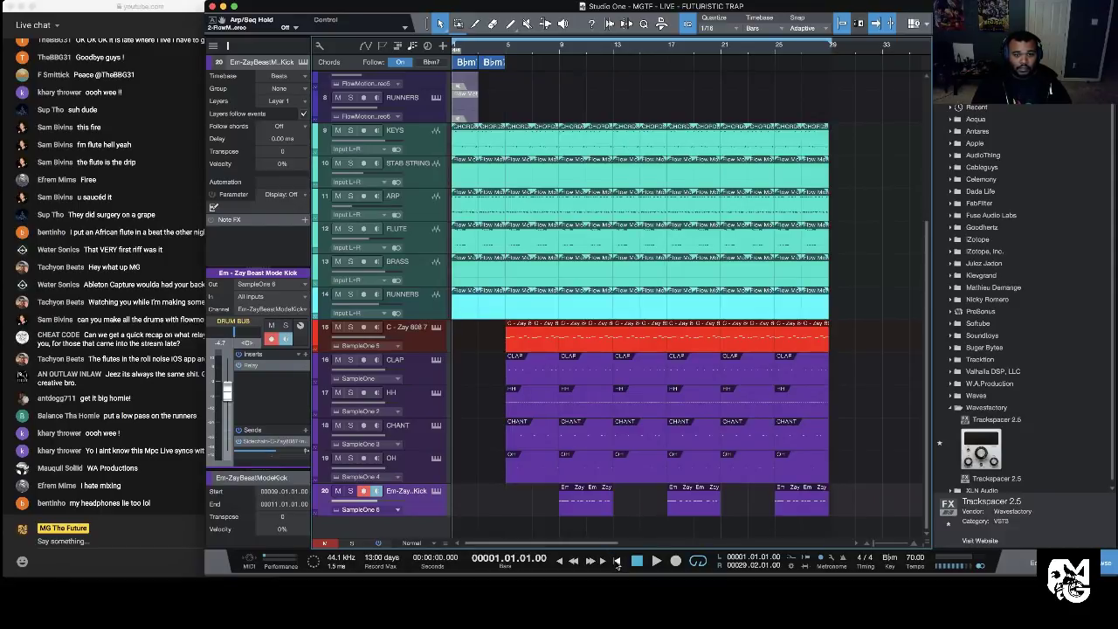
drag(495, 48, 494, 67)
scroll(530, 85, left, 2)
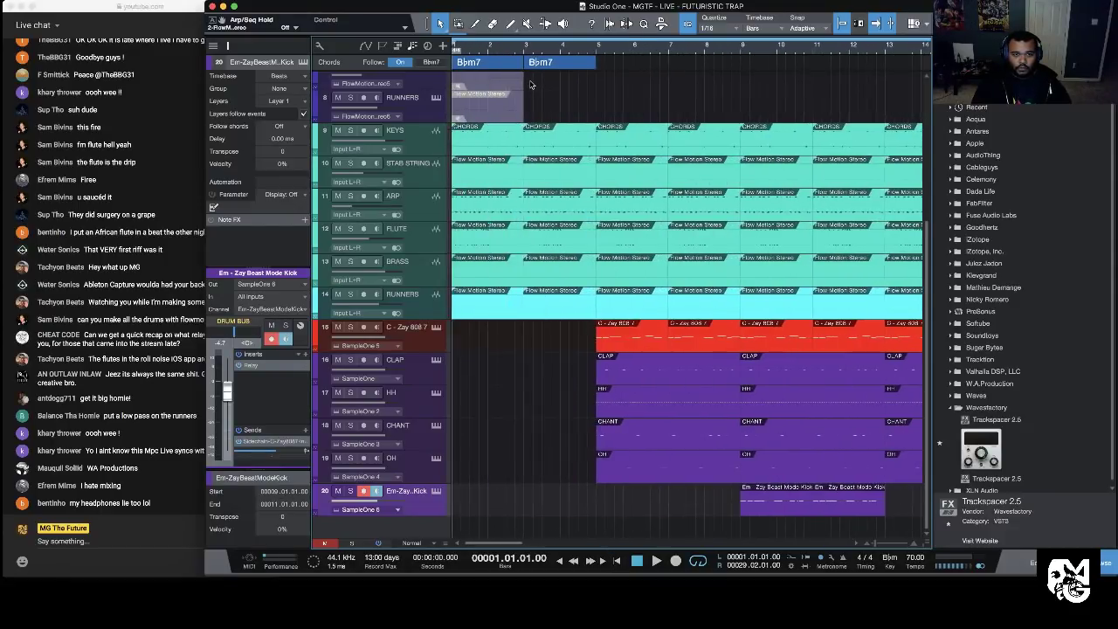
key(space)
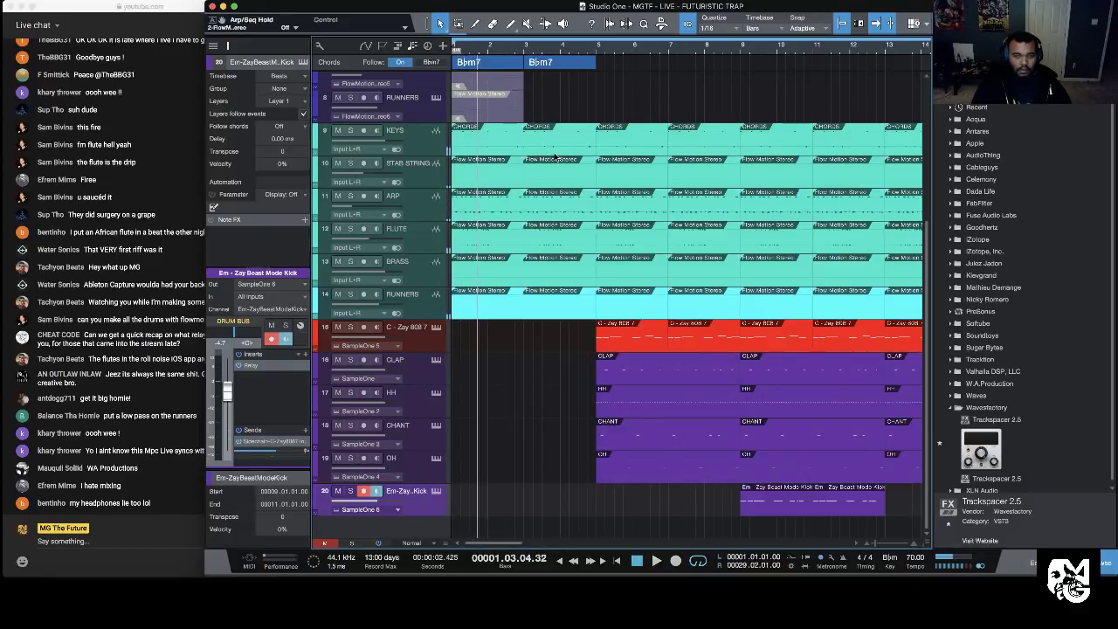
click(618, 560)
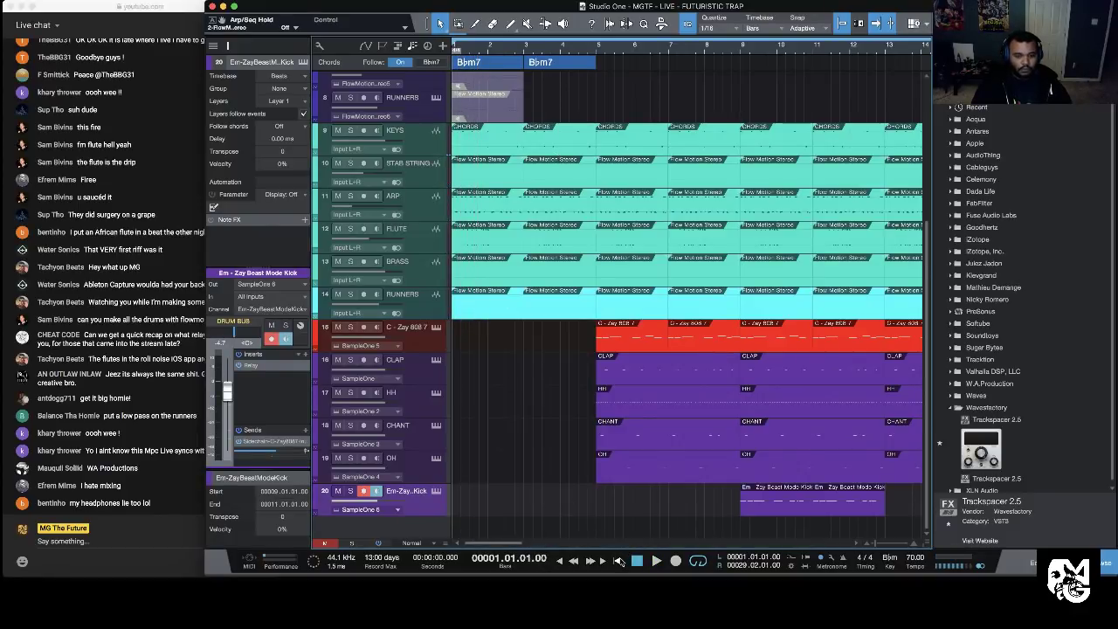
key(space)
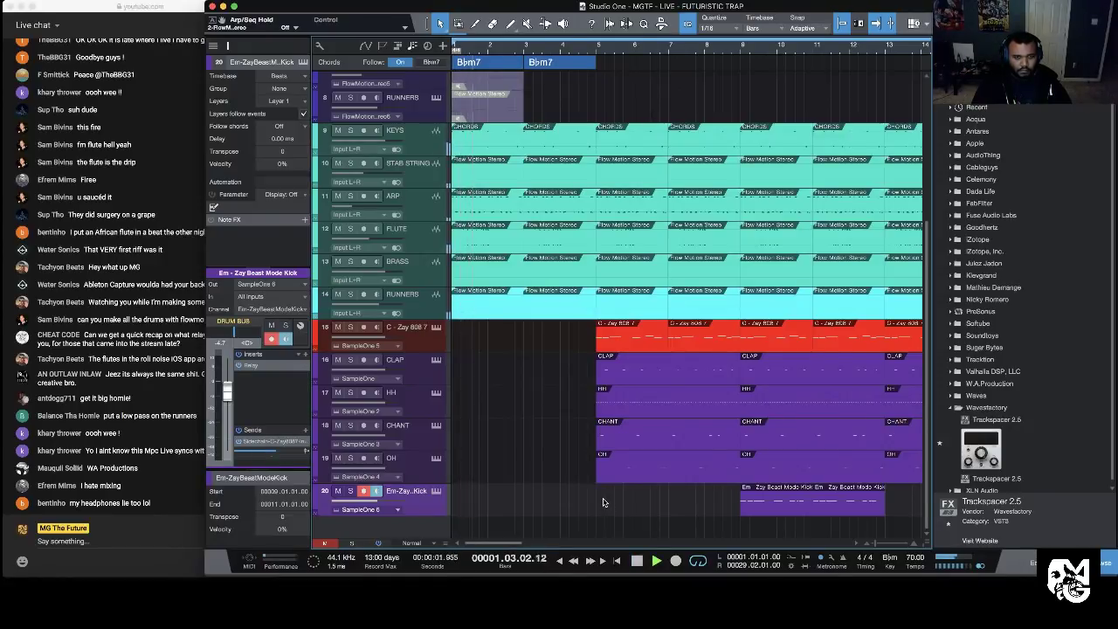
Step: Mute the KEYS track and play the intro from bar 1 without it
click(338, 131)
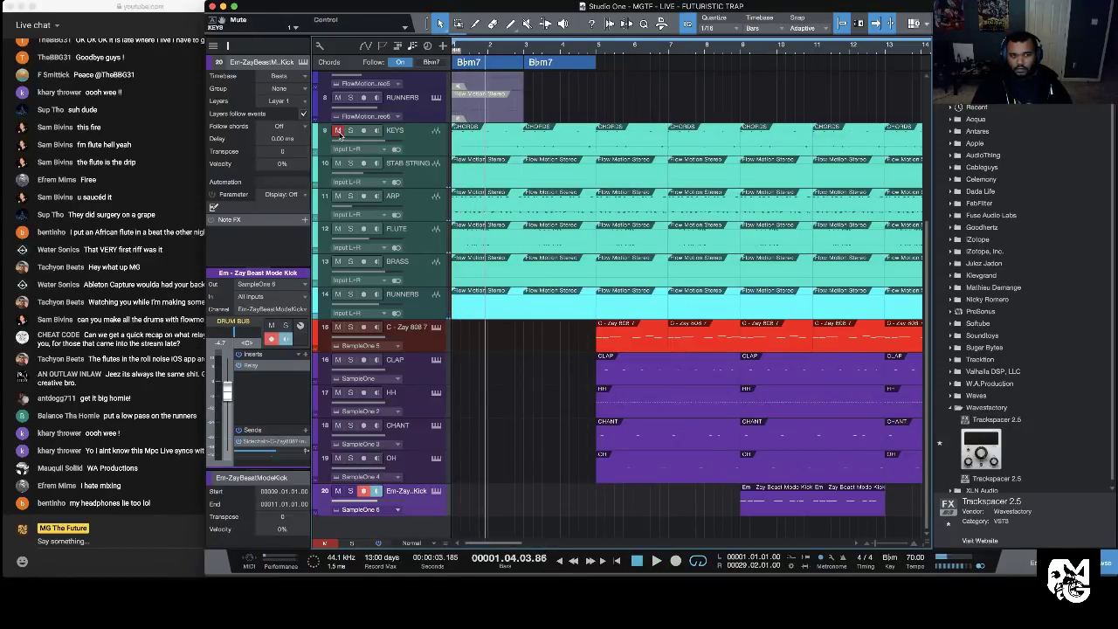
click(614, 563)
key(space)
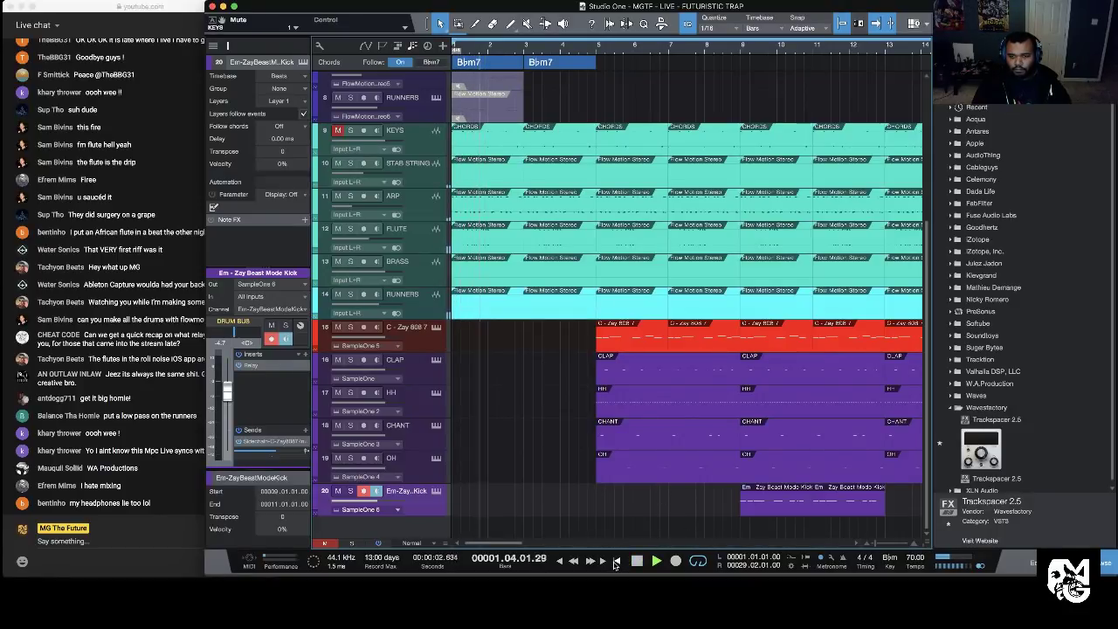
key(space)
Step: Delete the KEYS parts from the first four bars and from bars 25 to 29
drag(645, 50, 640, 35)
click(492, 143)
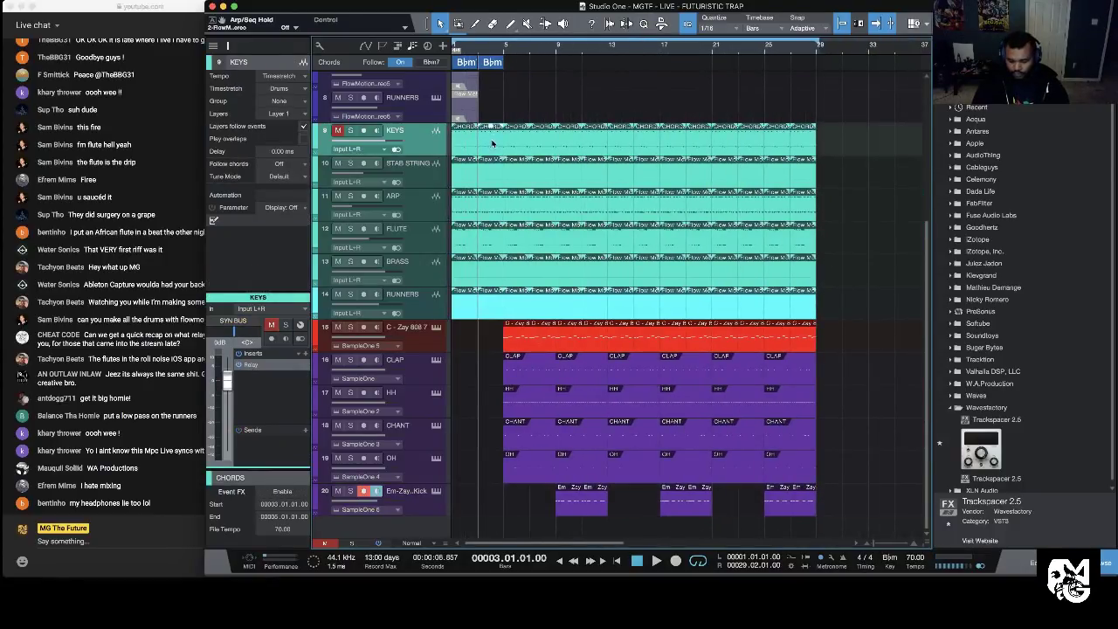
key(BackSpace)
click(468, 146)
key(BackSpace)
click(771, 143)
key(BackSpace)
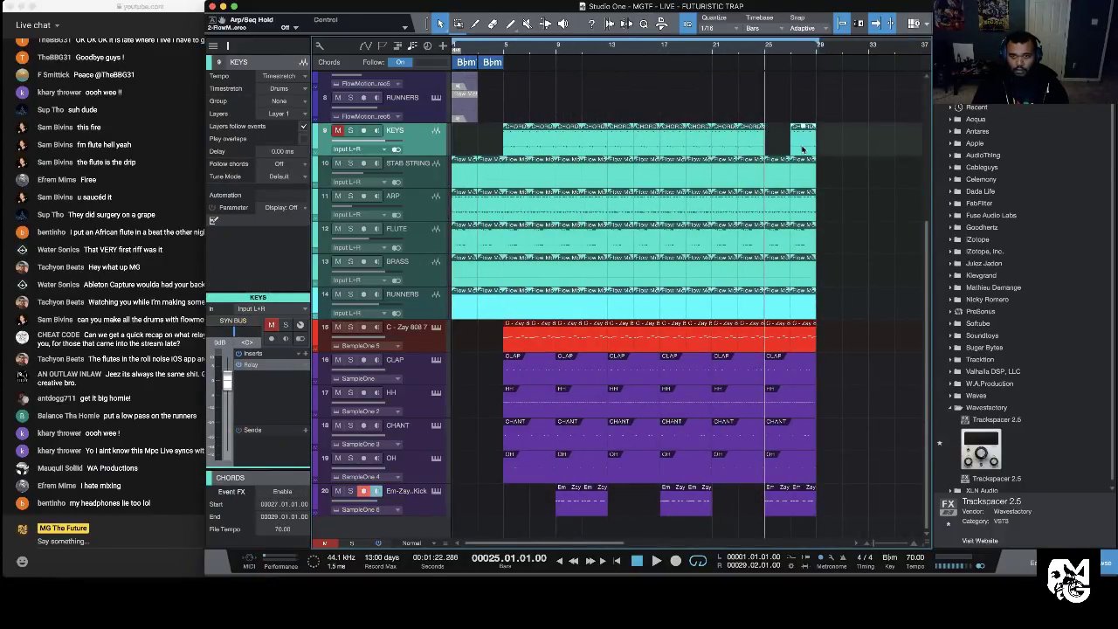
key(Delete)
Step: Play the arrangement from bar 1 to check the intro without the keys
click(618, 562)
key(space)
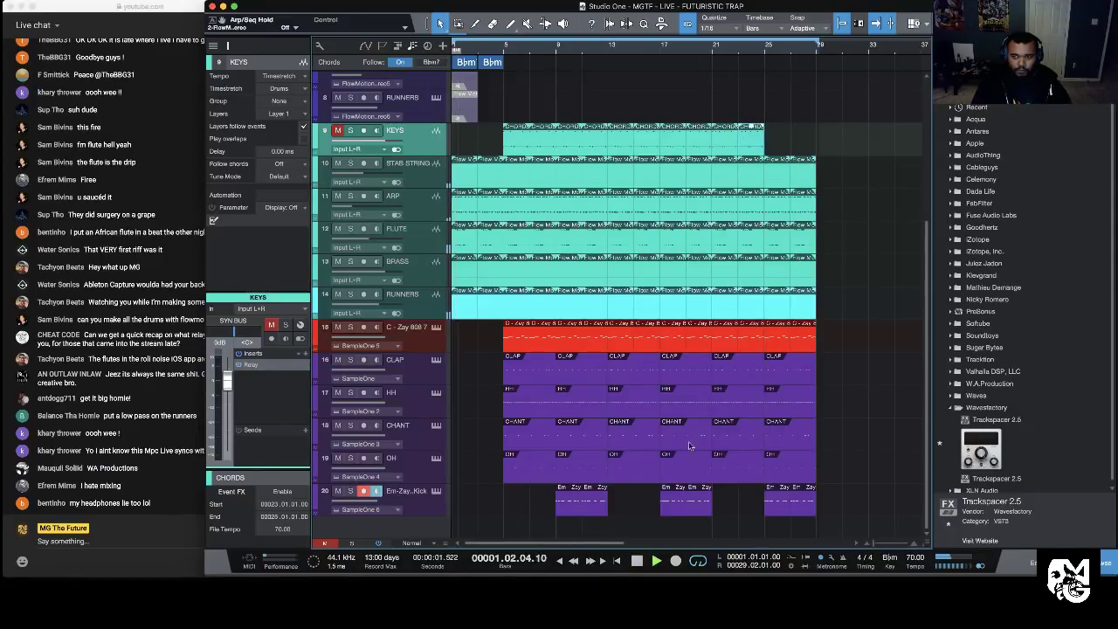
drag(490, 44, 490, 60)
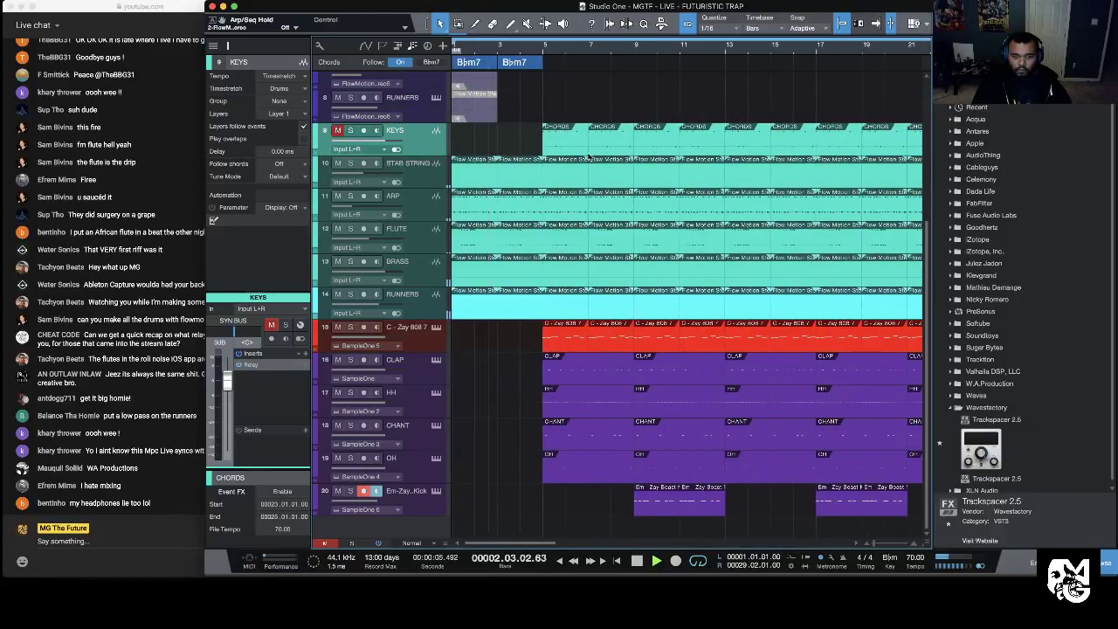
Step: Switch the browser to the sample files and open the Effects folder of the Lex Luger Drum Kit
key(F9)
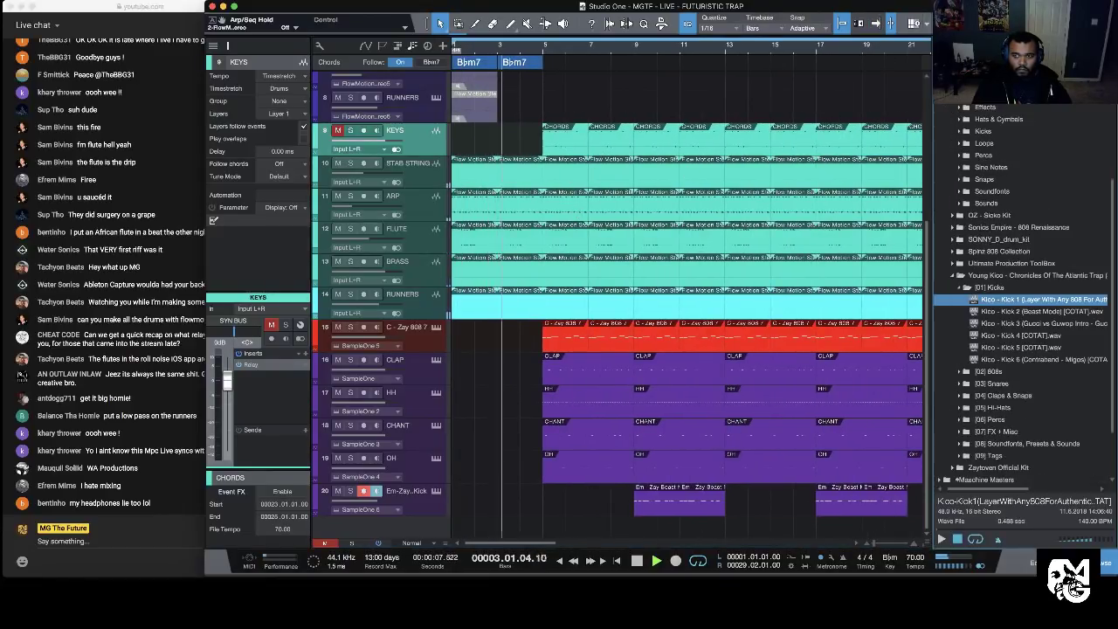
scroll(959, 217, up, 5)
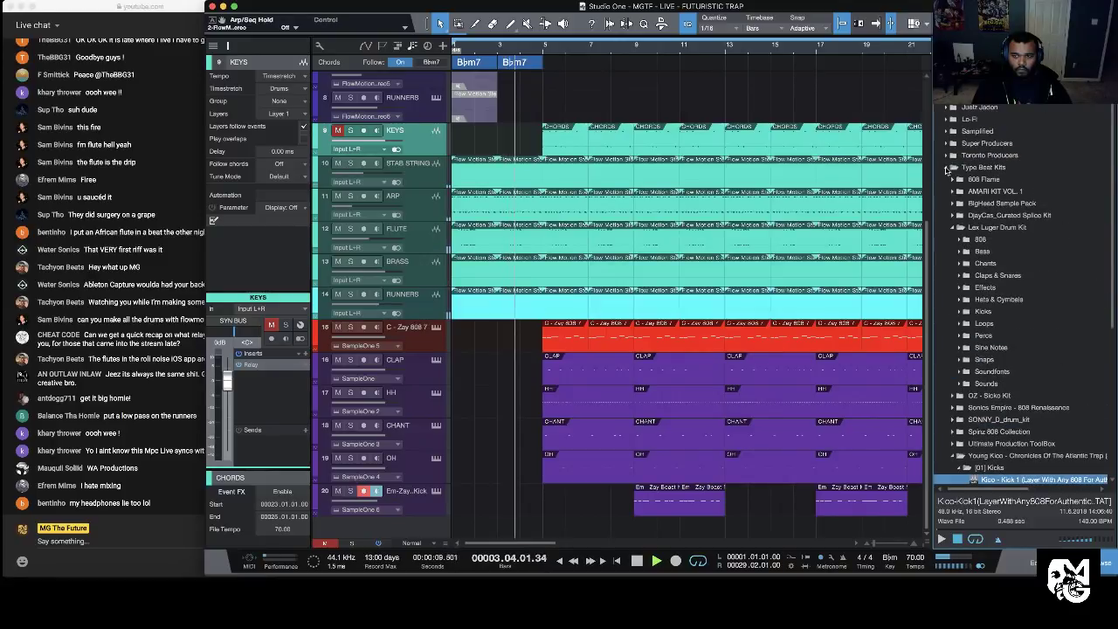
scroll(960, 218, down, 5)
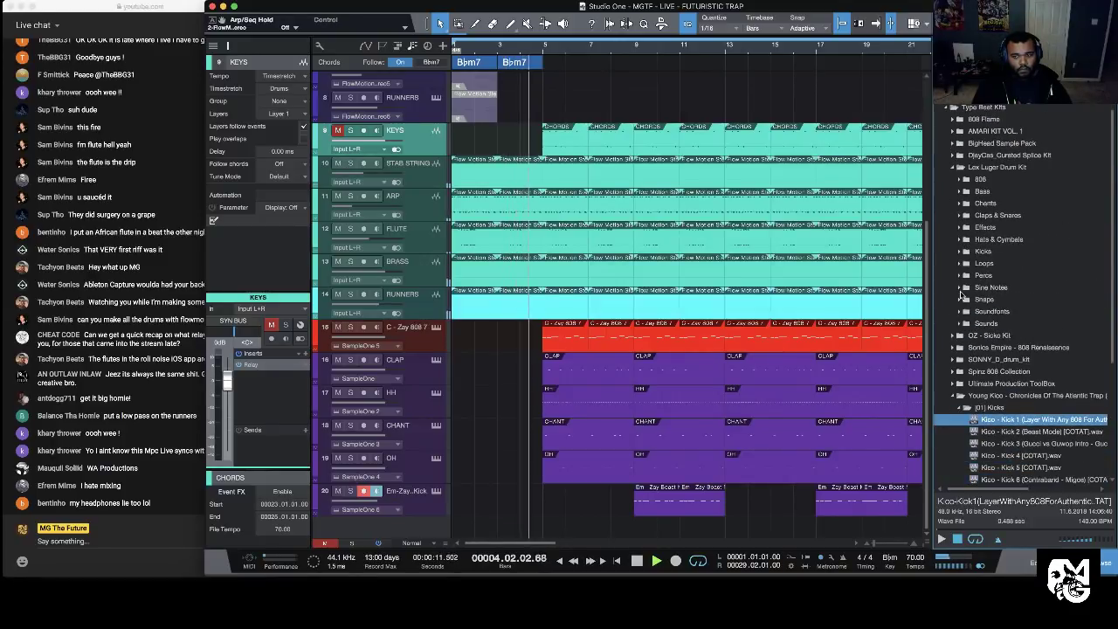
click(965, 227)
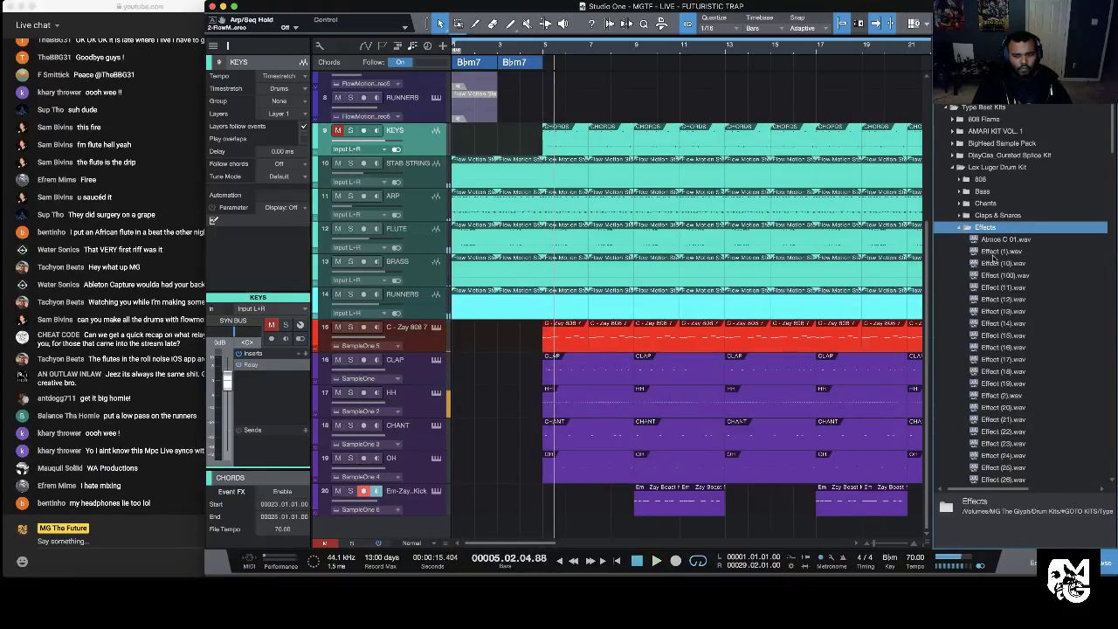
Step: Audition the kit's effect samples one after another, from Effect (30) into the fifties
scroll(993, 258, down, 7)
scroll(993, 258, down, 1)
click(995, 252)
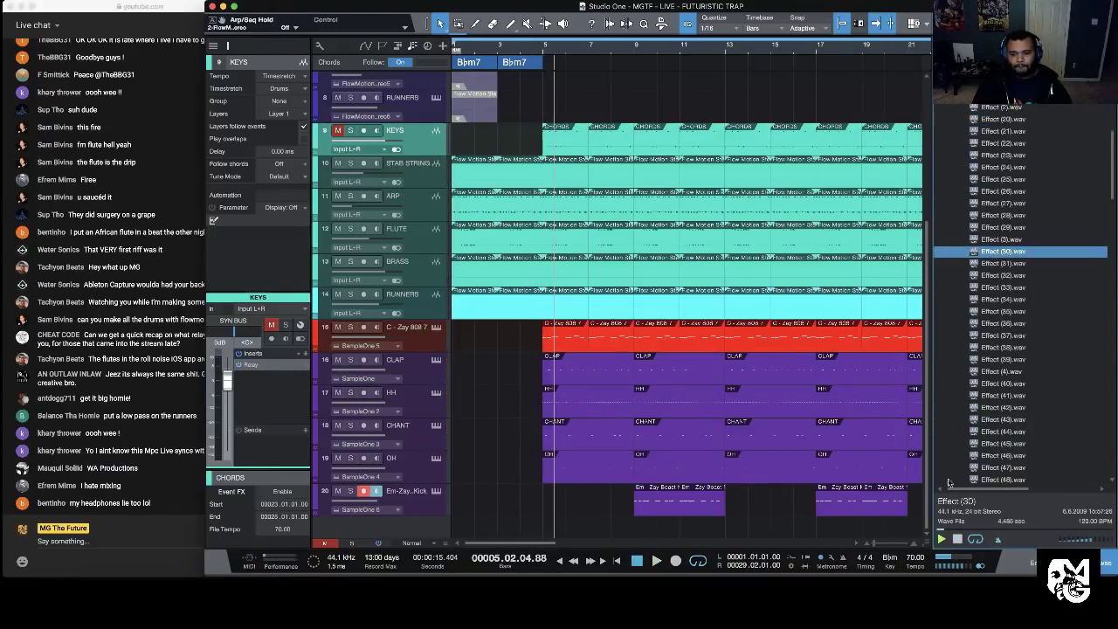
key(Down)
key(Down)
key(Down)
key(Down)
key(Down)
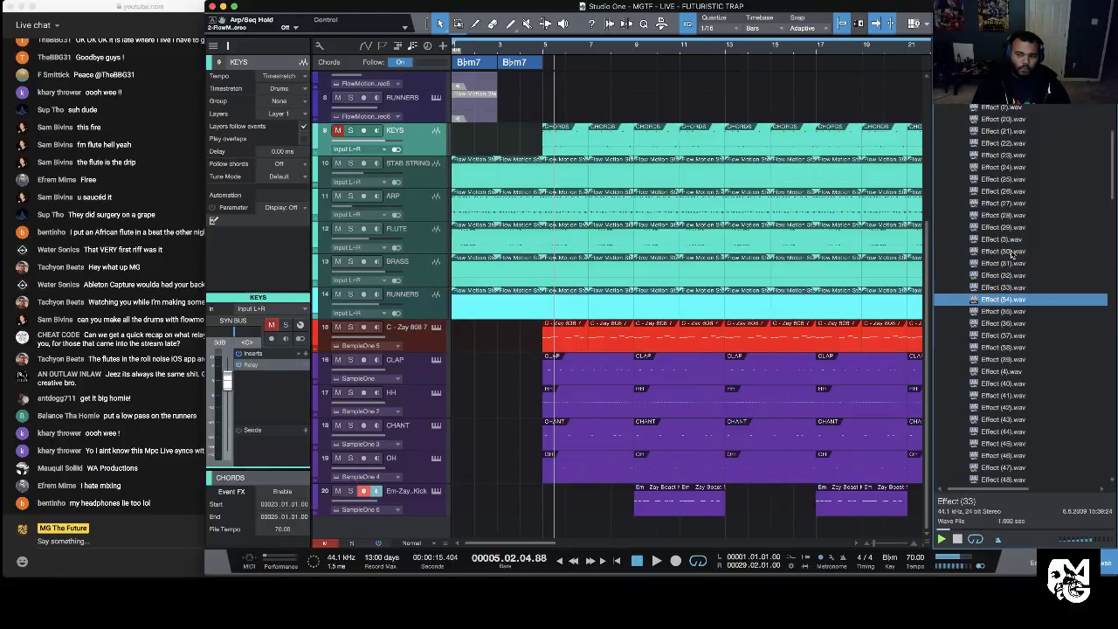
key(Down)
key(Down)
key(Down)
key(Down)
key(Down)
key(Down)
key(Down)
key(Down)
key(Down)
key(Down)
scroll(1014, 254, down, 10)
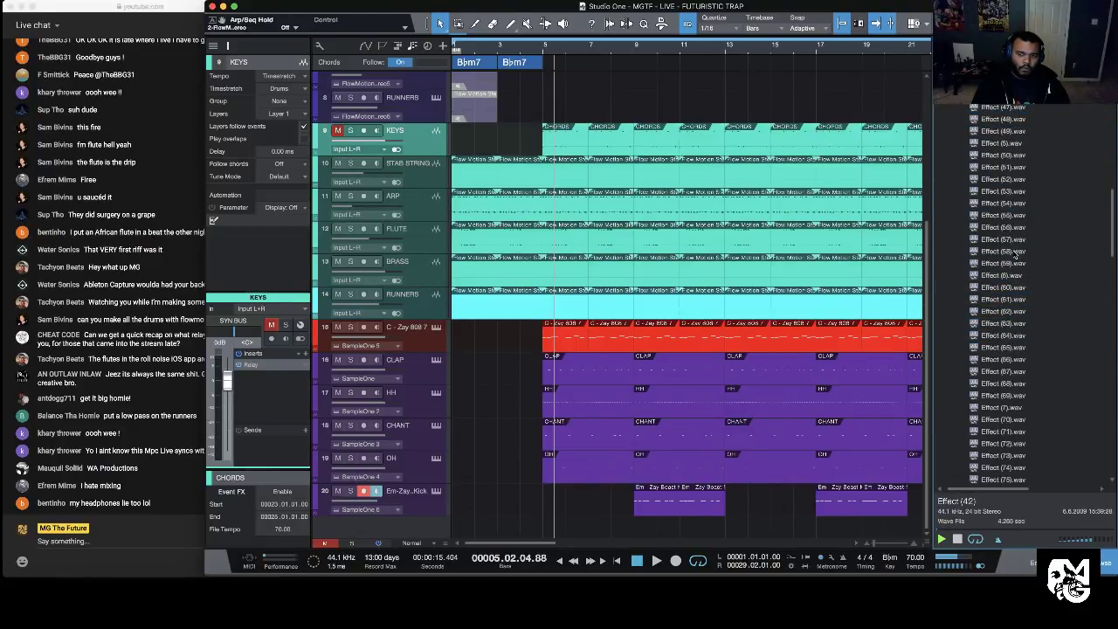
key(Down)
key(Down)
key(Down)
key(Down)
key(Down)
key(Down)
key(Down)
key(Down)
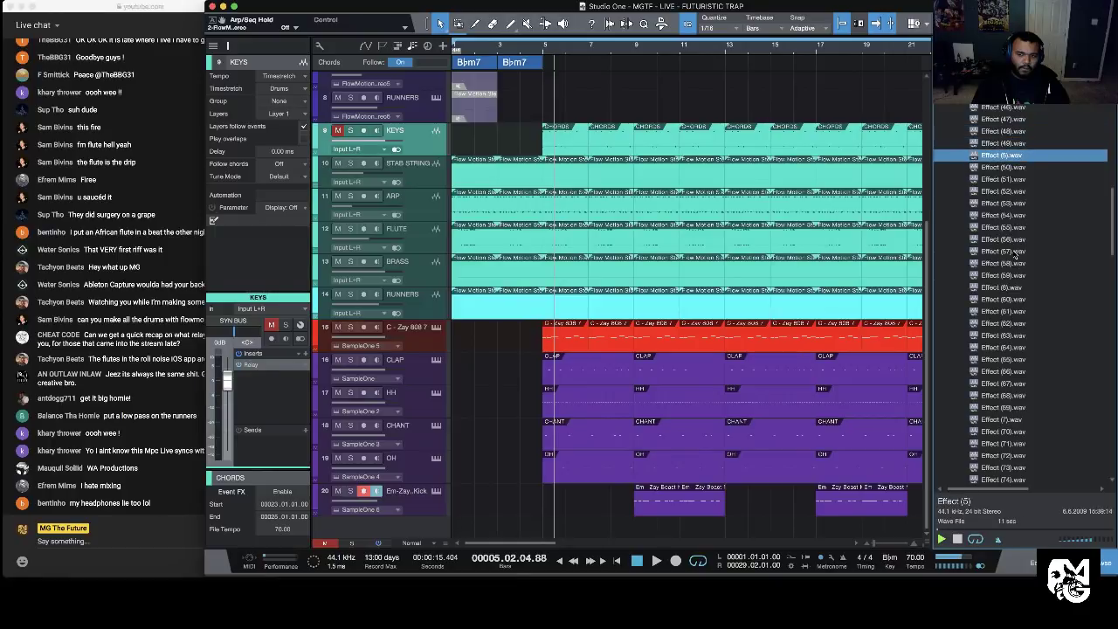
key(Down)
key(Down)
key(Down)
key(Down)
key(Up)
key(Up)
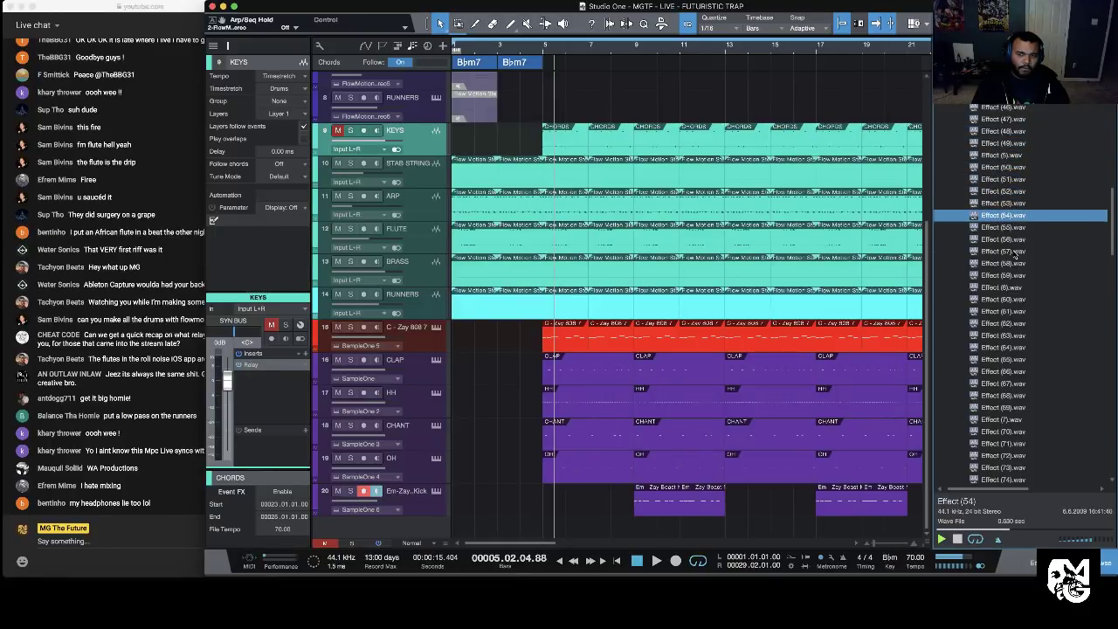
Step: Recheck Effect (54) and Effect (53), and place Effect (53) on a new audio track at bar 5
click(1008, 215)
click(1012, 205)
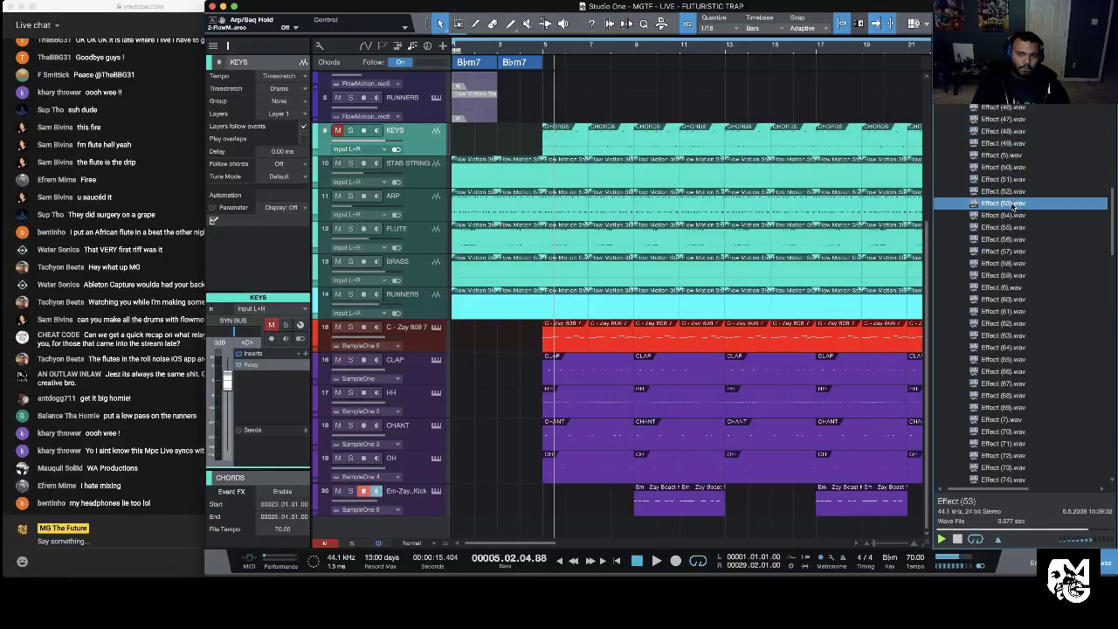
drag(1012, 206, 622, 519)
scroll(584, 493, down, 1)
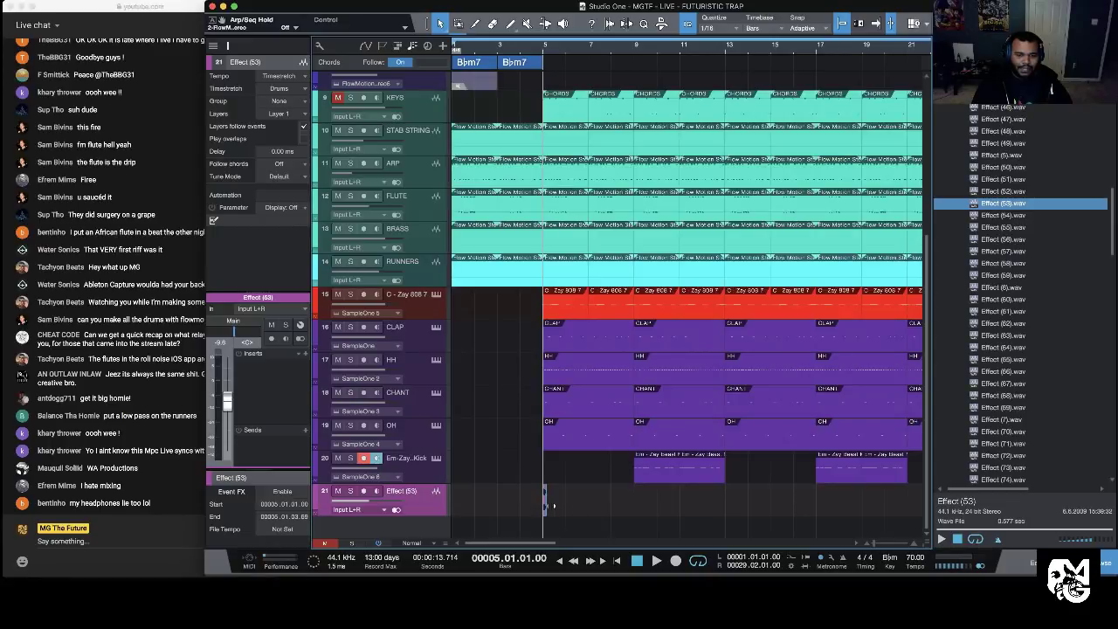
Step: Duplicate the Effect (53) hit every four bars, at bars 9, 13, 17, 21 and 25
drag(550, 505, 847, 509)
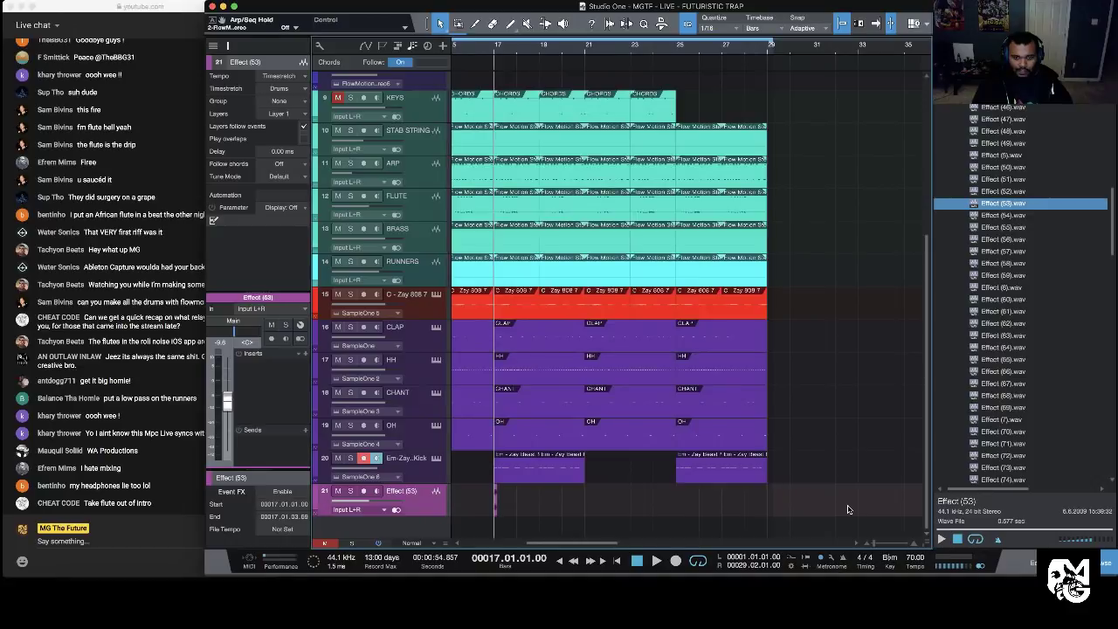
drag(584, 504, 764, 510)
scroll(744, 513, left, 1)
scroll(743, 514, left, 5)
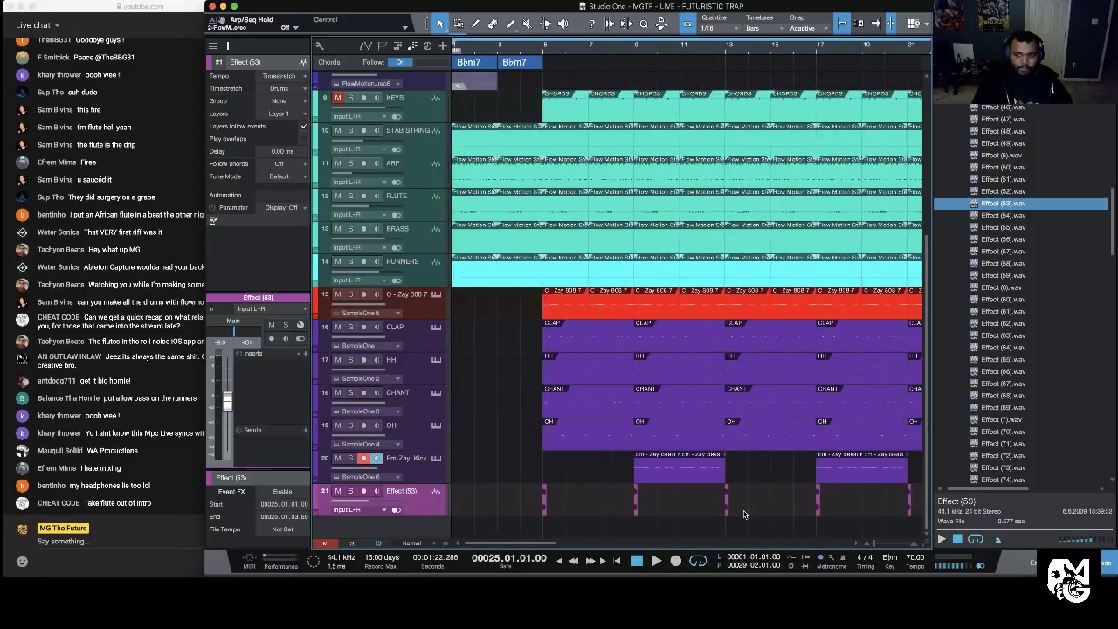
Step: Audition several of the kit's FX samples, including FX1 and FX6
scroll(853, 524, up, 4)
scroll(1034, 305, down, 5)
scroll(1033, 305, down, 7)
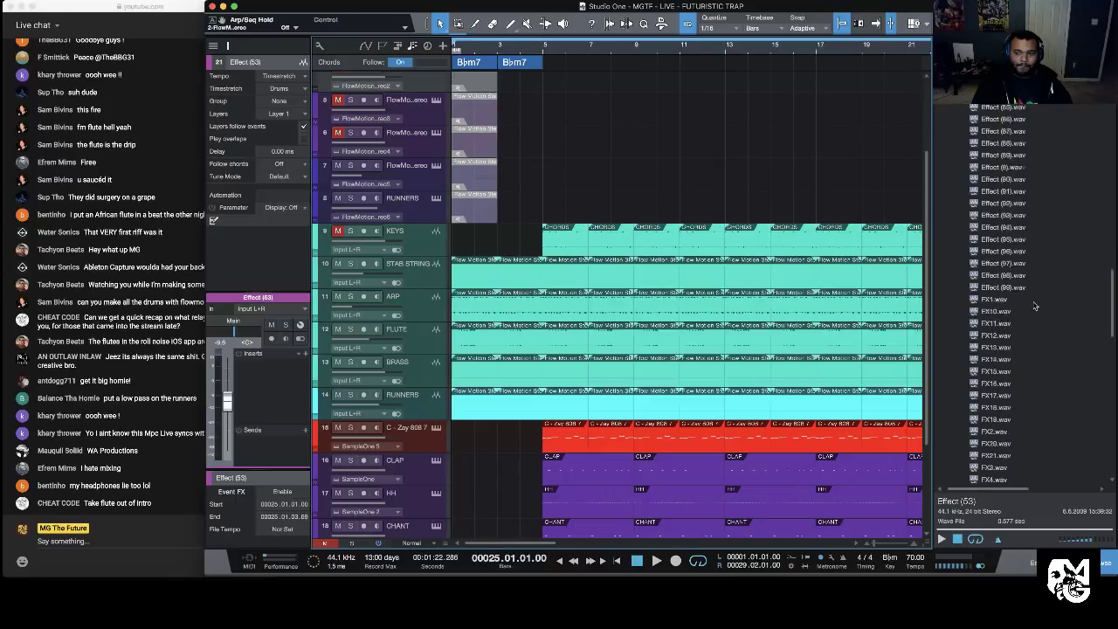
click(1009, 311)
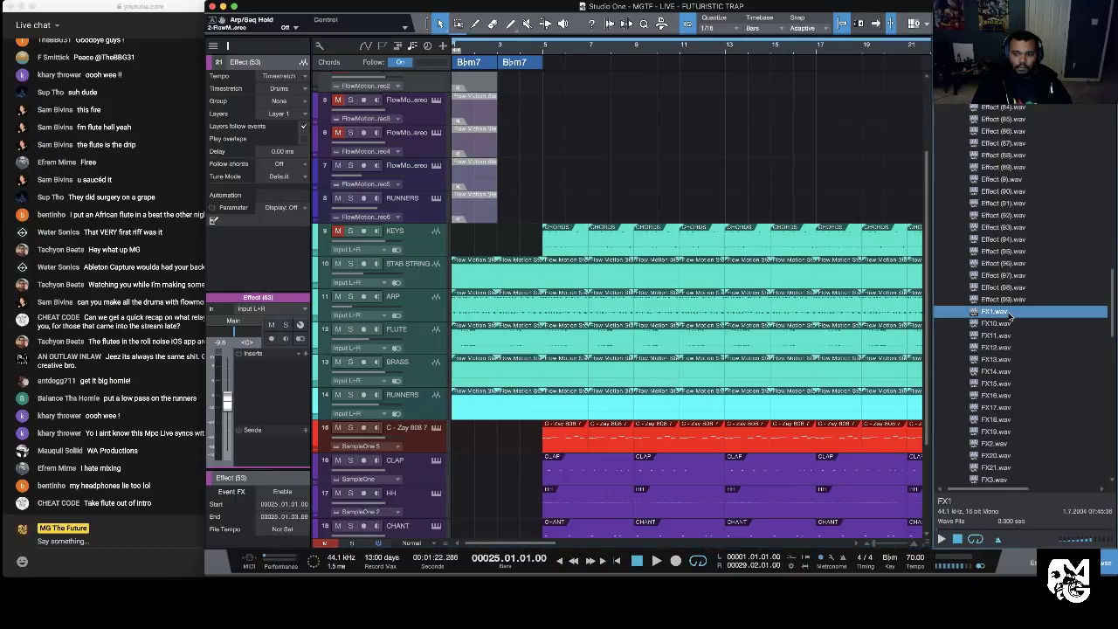
scroll(797, 326, down, 3)
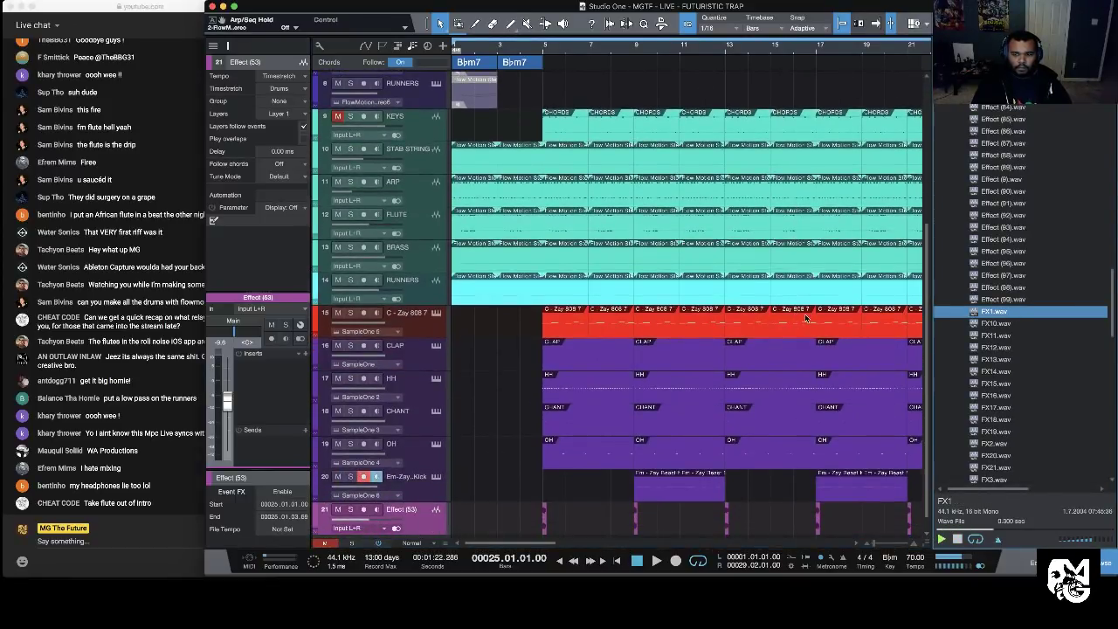
click(998, 324)
scroll(998, 325, down, 3)
click(998, 324)
click(997, 361)
click(993, 408)
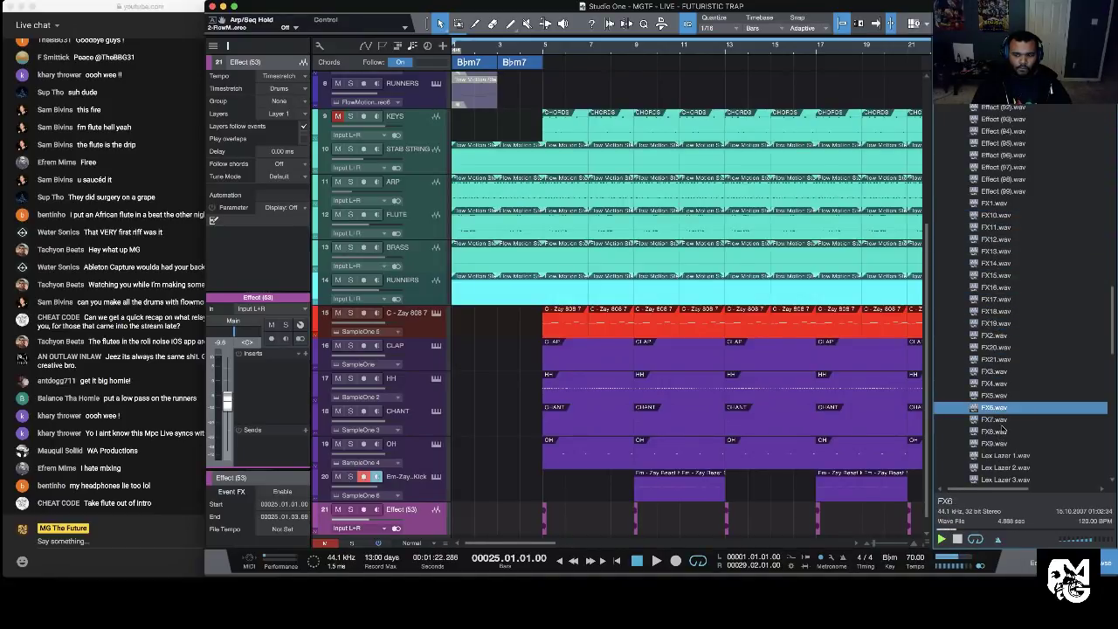
Step: Briefly play the arrangement from bar 25 to hear the effect hit with the full beat
key(space)
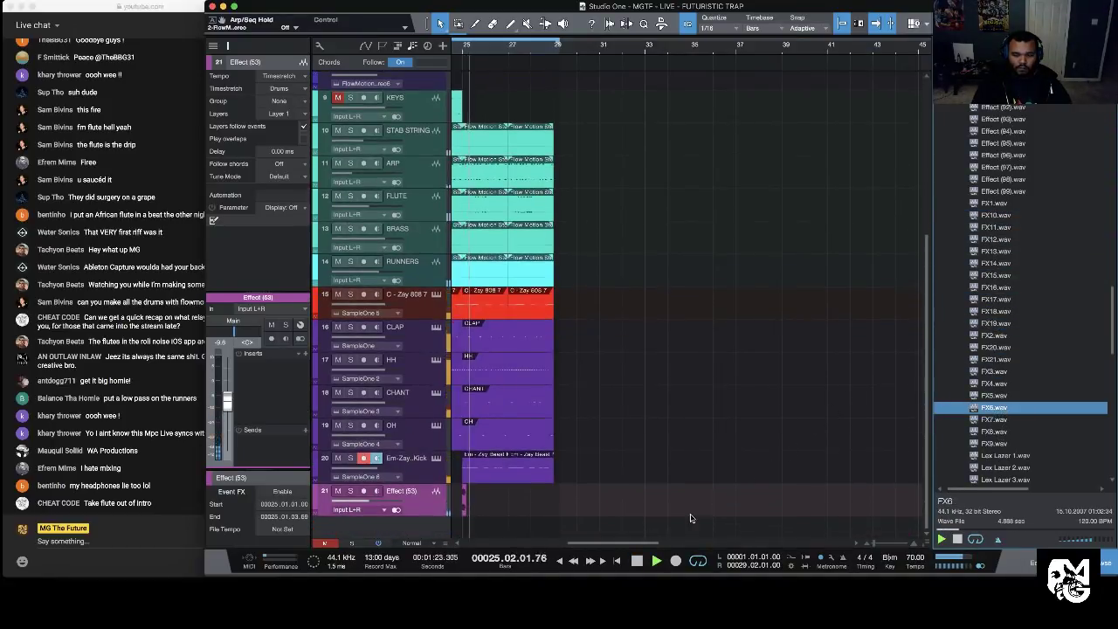
scroll(680, 463, left, 8)
scroll(681, 462, up, 1)
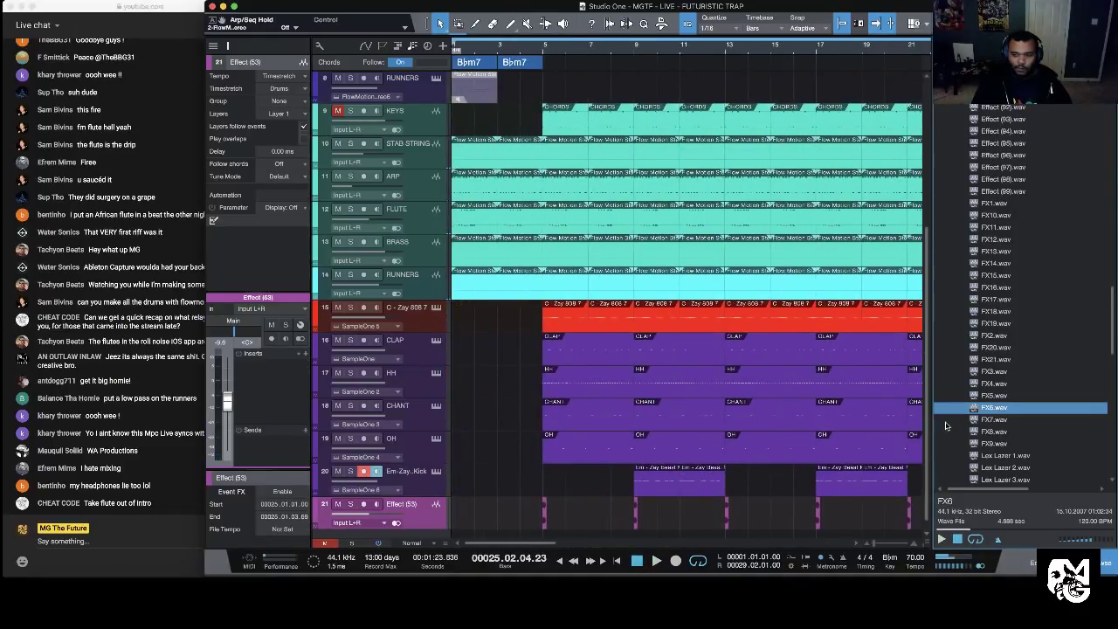
Step: Place the FX6 sample on a new audio track at bar 4 and play the transition into bar 5
scroll(487, 401, down, 1)
drag(997, 411, 532, 491)
click(520, 45)
key(space)
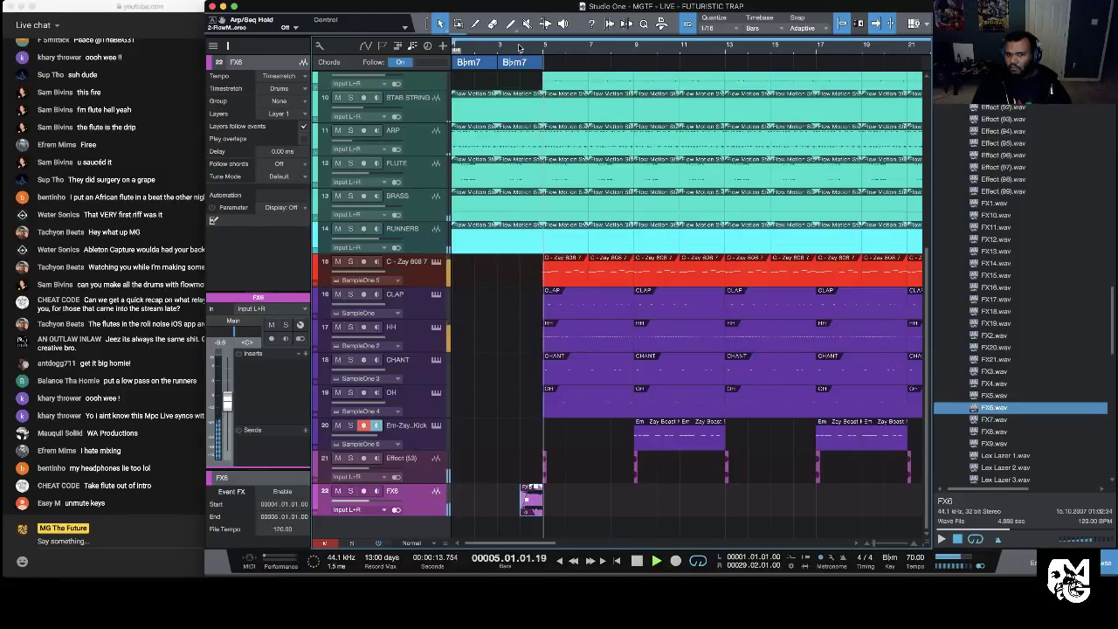
key(space)
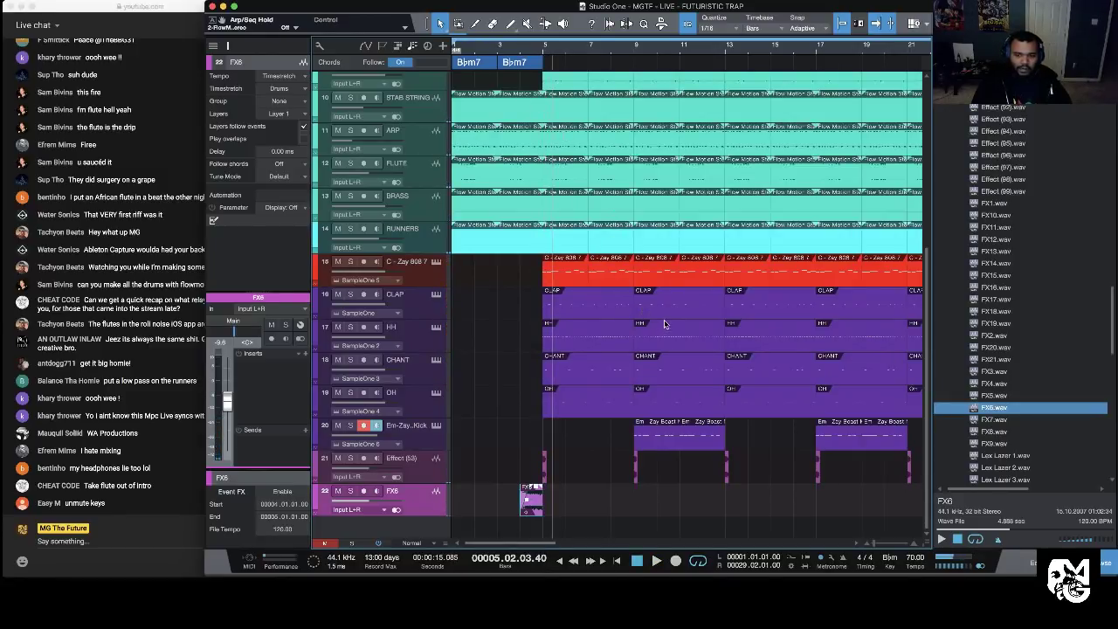
Step: Audition the kit's Luger Impact samples, Official Lex Rize and the Sounder samples
scroll(983, 297, down, 10)
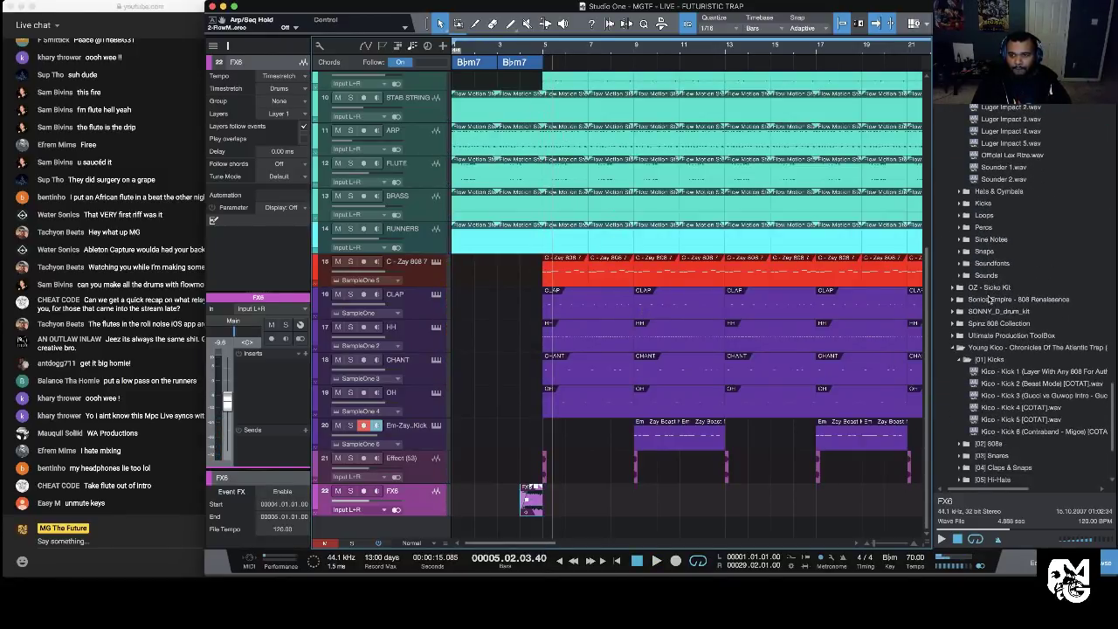
scroll(994, 291, up, 7)
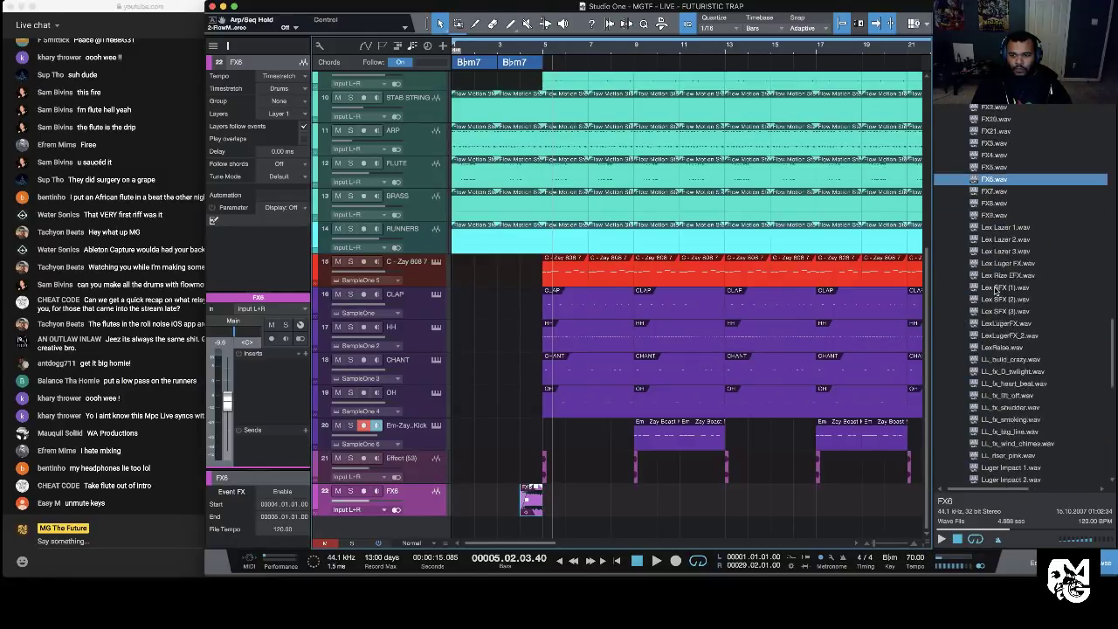
click(999, 445)
click(942, 539)
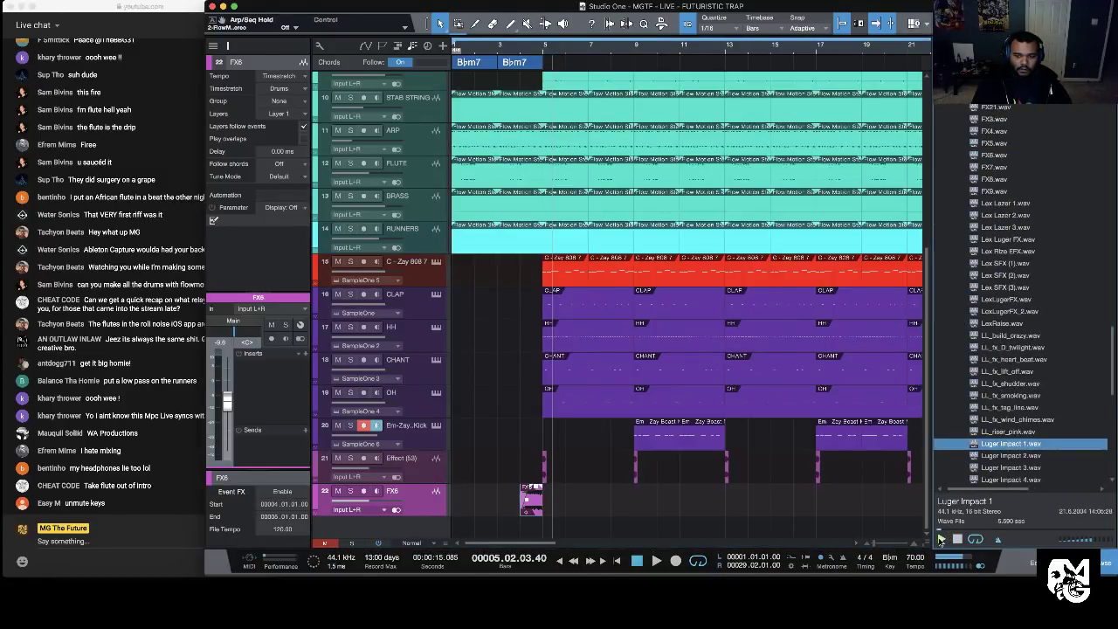
scroll(1008, 445, down, 3)
click(1030, 374)
click(1027, 395)
click(1027, 409)
click(1011, 431)
click(1022, 421)
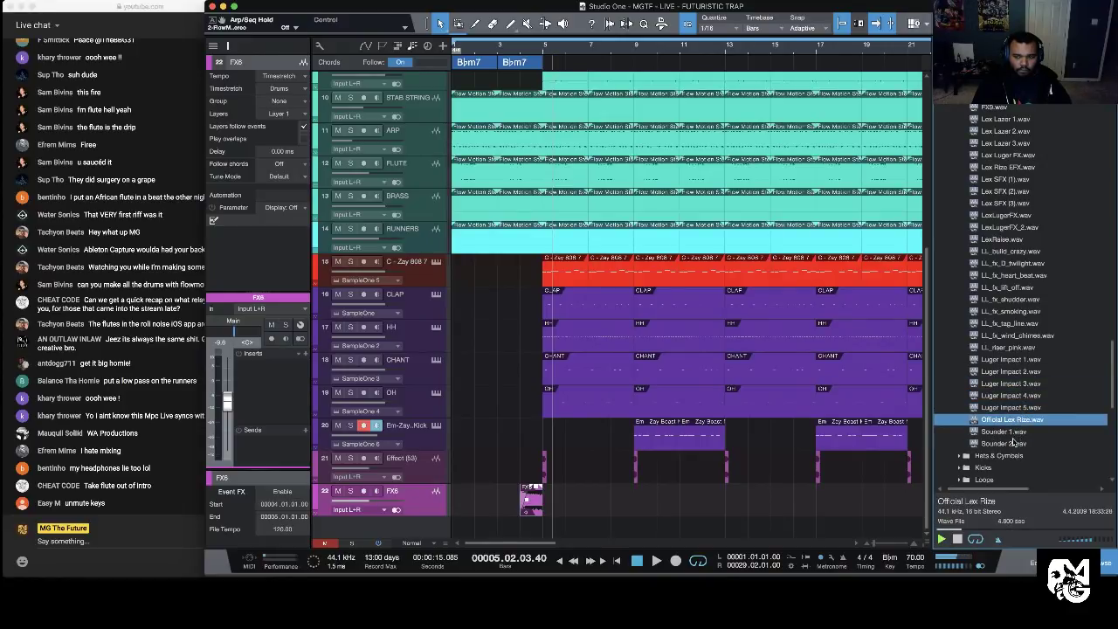
click(1011, 445)
Step: Audition LL_fx_tag_line, LL_fx_smoking, LL_fx_lift_off, LL_fx_D_twilight, LexRaise and FX8 from the Effects folder
click(1020, 323)
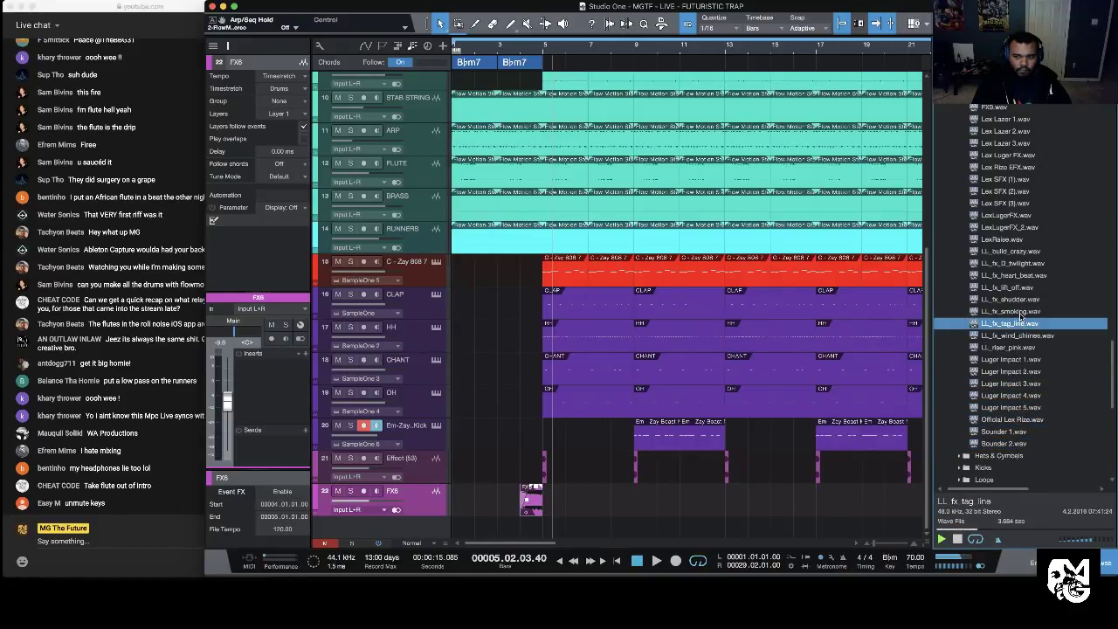
click(1019, 311)
click(1017, 287)
click(1015, 262)
click(1011, 239)
scroll(1009, 237, up, 3)
click(1008, 238)
scroll(1009, 245, up, 15)
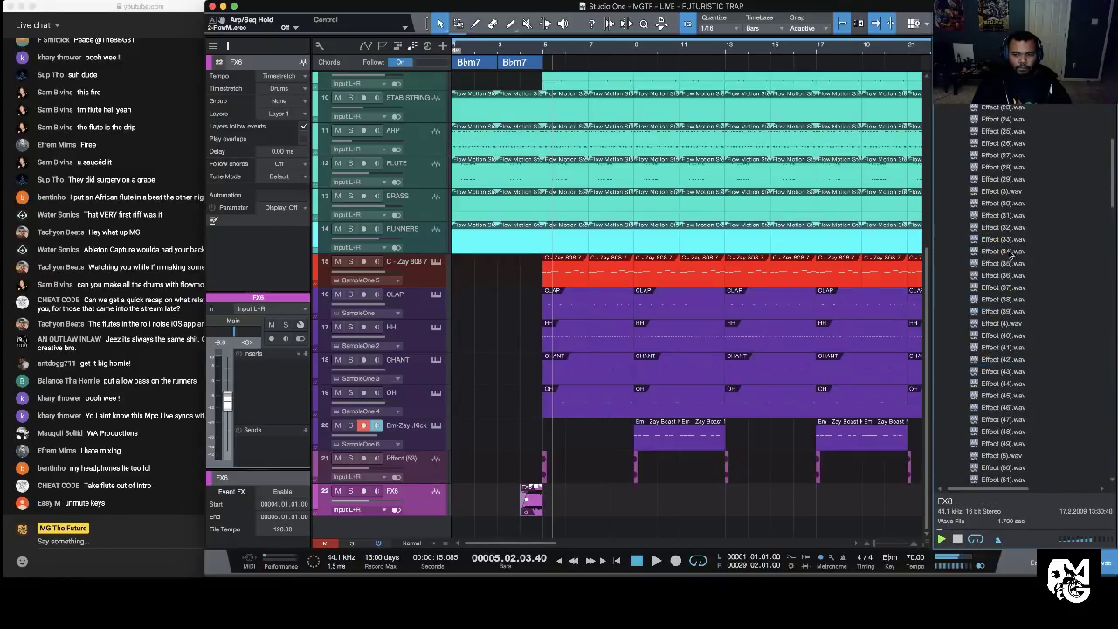
Step: Collapse the Effects folder, expand the kit's Hats & Cymbals folder, and audition Cymbal_03 and Cymbal_China
scroll(982, 312, up, 10)
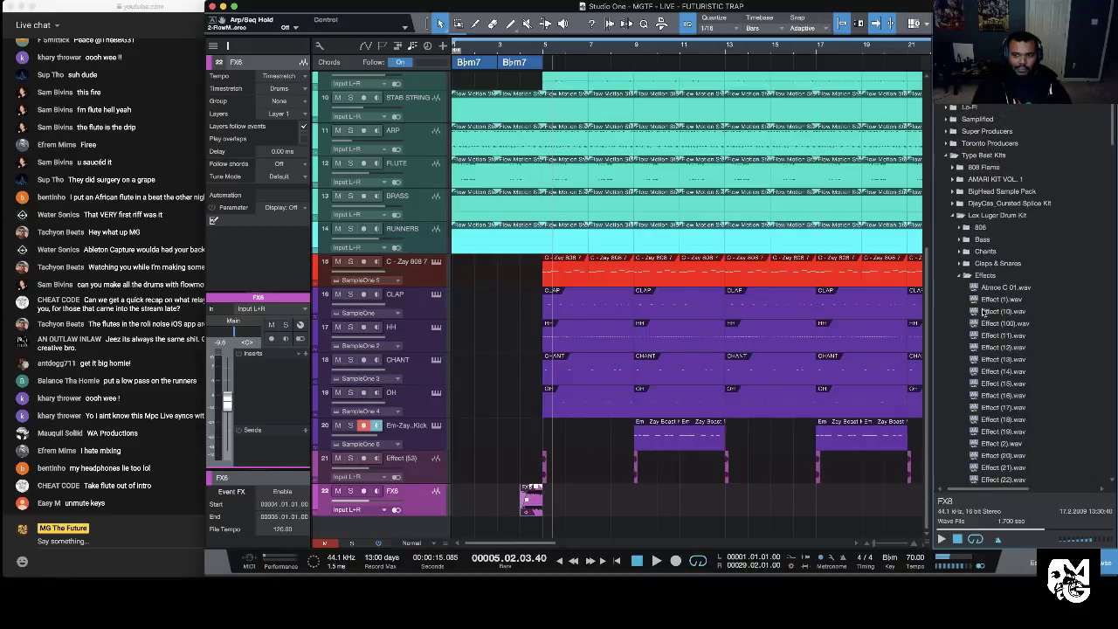
click(958, 276)
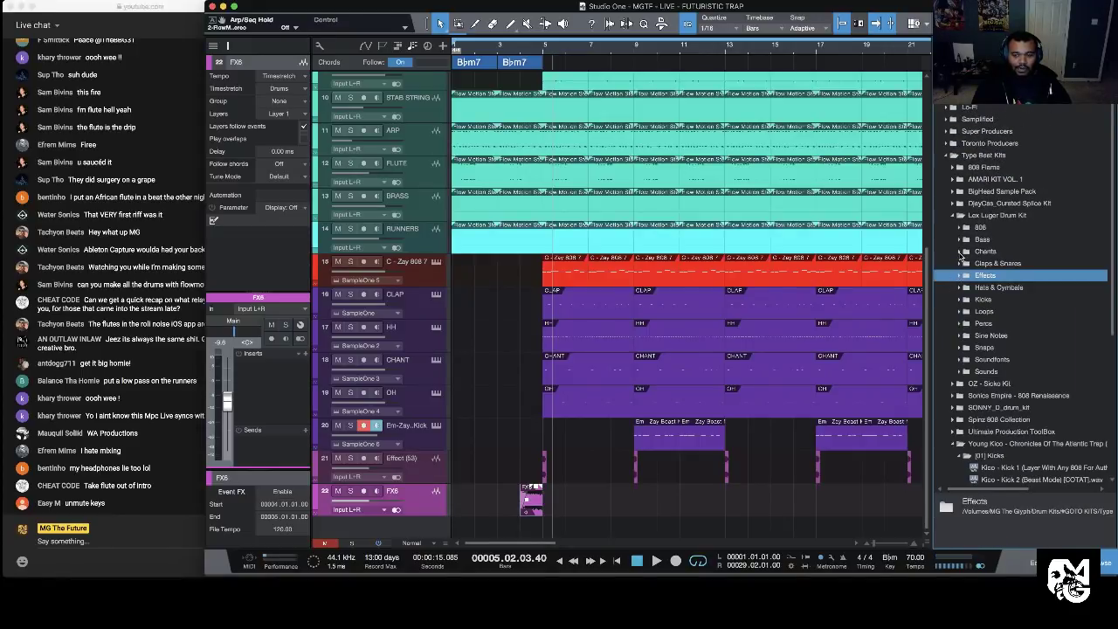
click(959, 287)
scroll(1004, 288, down, 2)
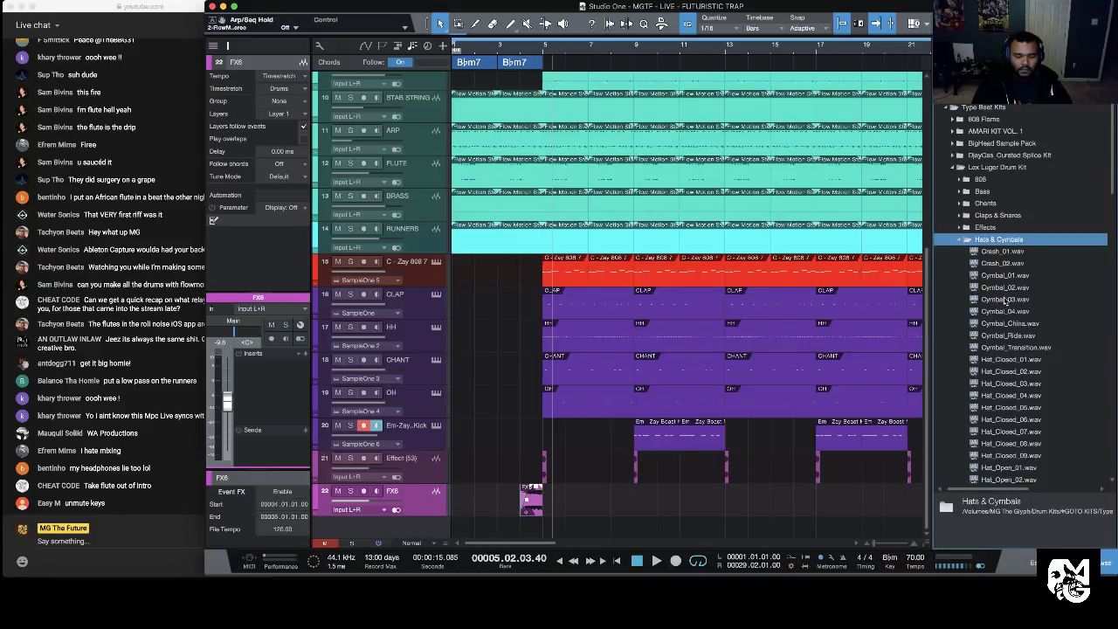
click(1006, 300)
click(1018, 324)
click(940, 539)
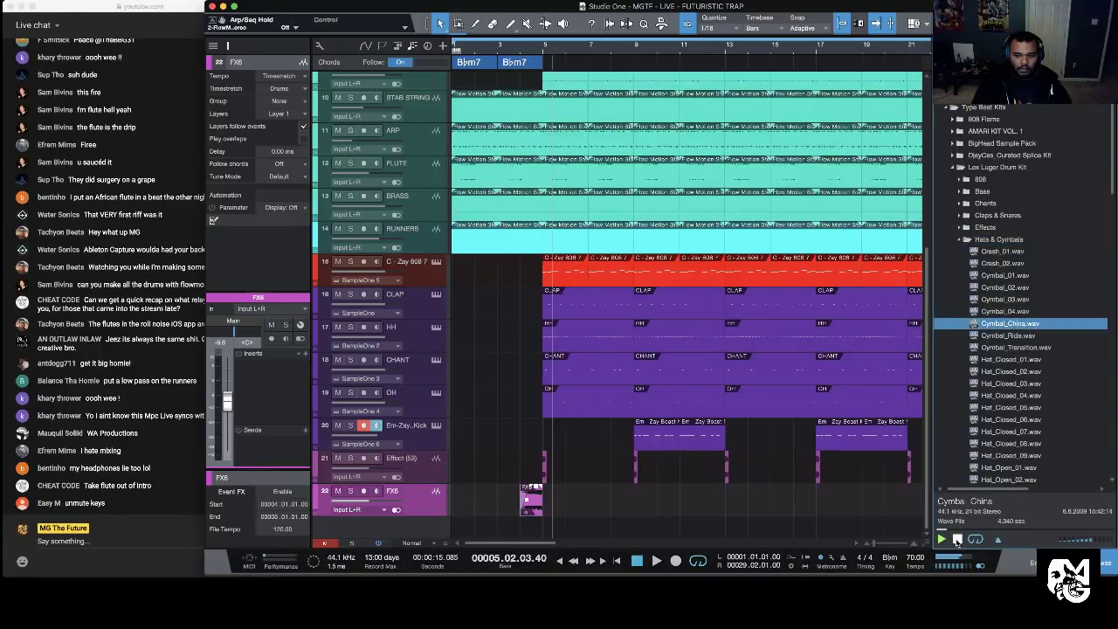
Step: Compare Cymbal_04, Cymbal_02 and Crash_01 by ear with Cymbal_03
click(1013, 312)
click(1001, 299)
click(1002, 288)
click(1013, 300)
click(1011, 251)
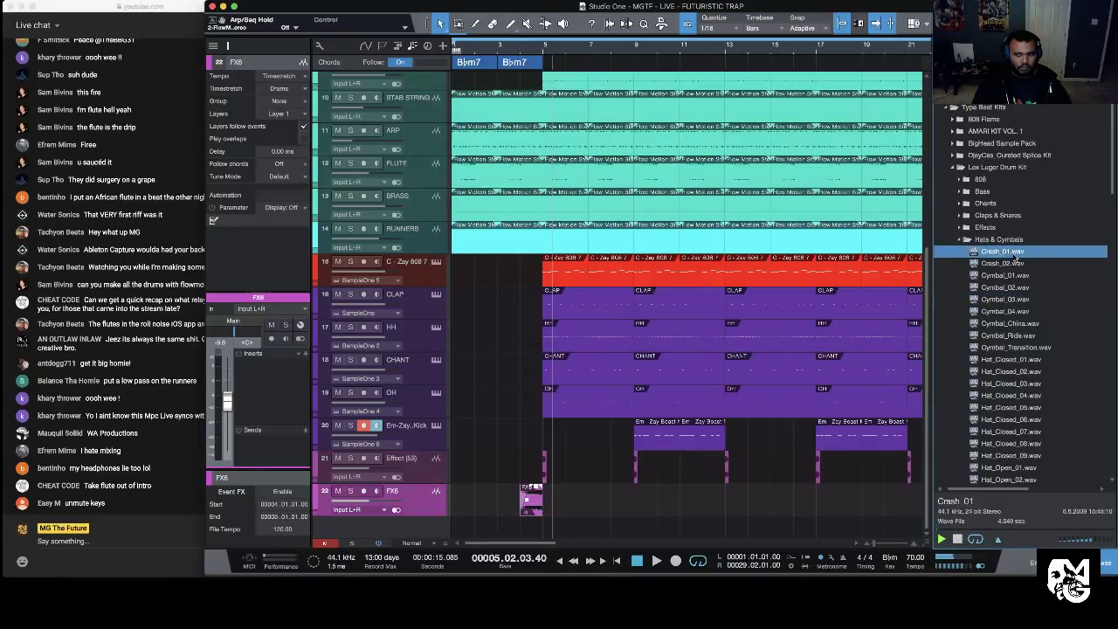
click(1013, 299)
click(957, 540)
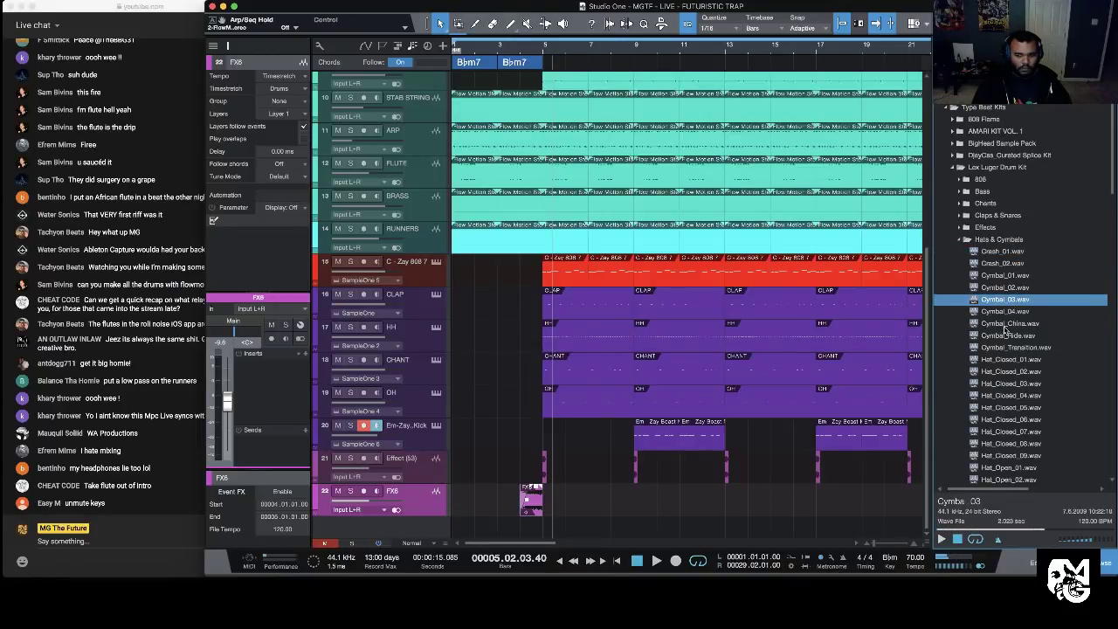
Step: Place Cymbal_03 on a new audio track at bar 5 and duplicate it every two bars up to bar 27
drag(1016, 303, 563, 528)
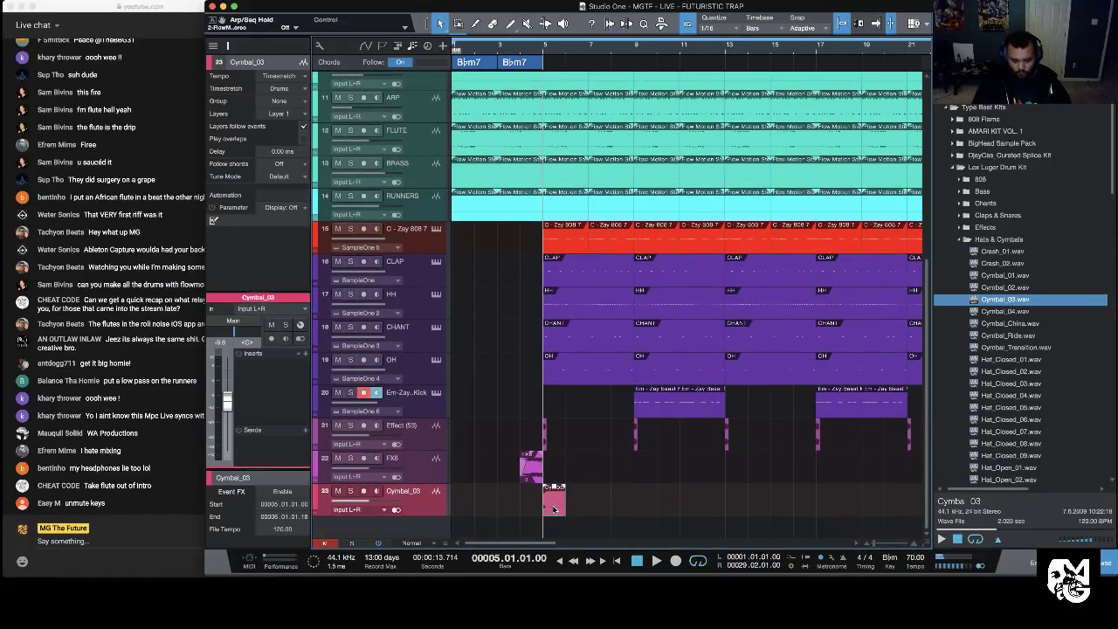
key(d)
key(d)
key(d)
key(d)
key(d)
key(d)
key(d)
key(d)
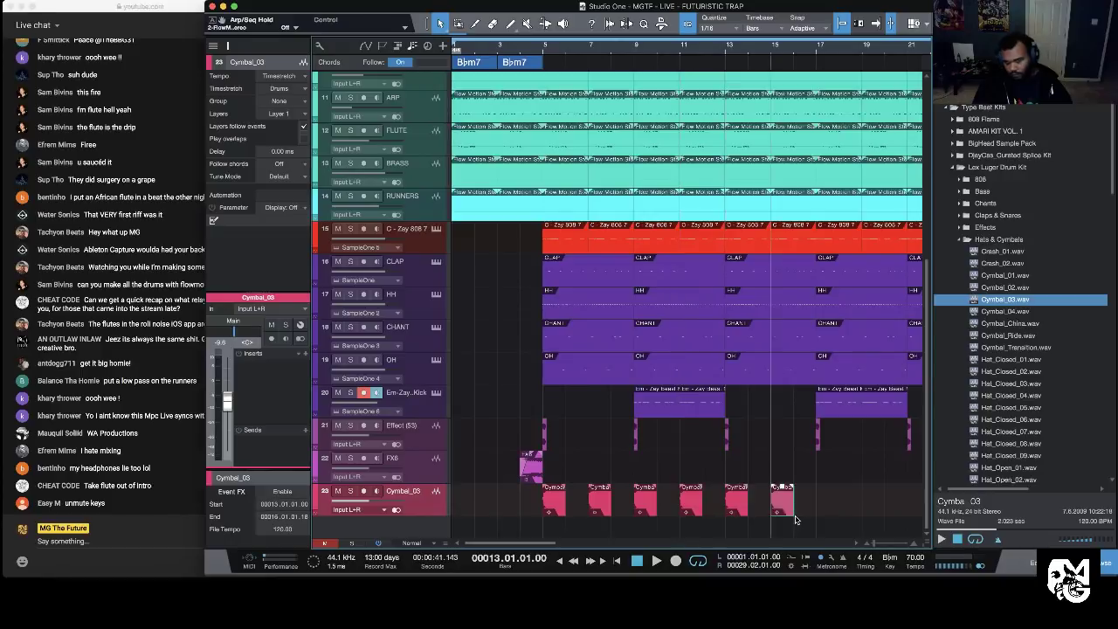
key(d)
key(d)
key(d)
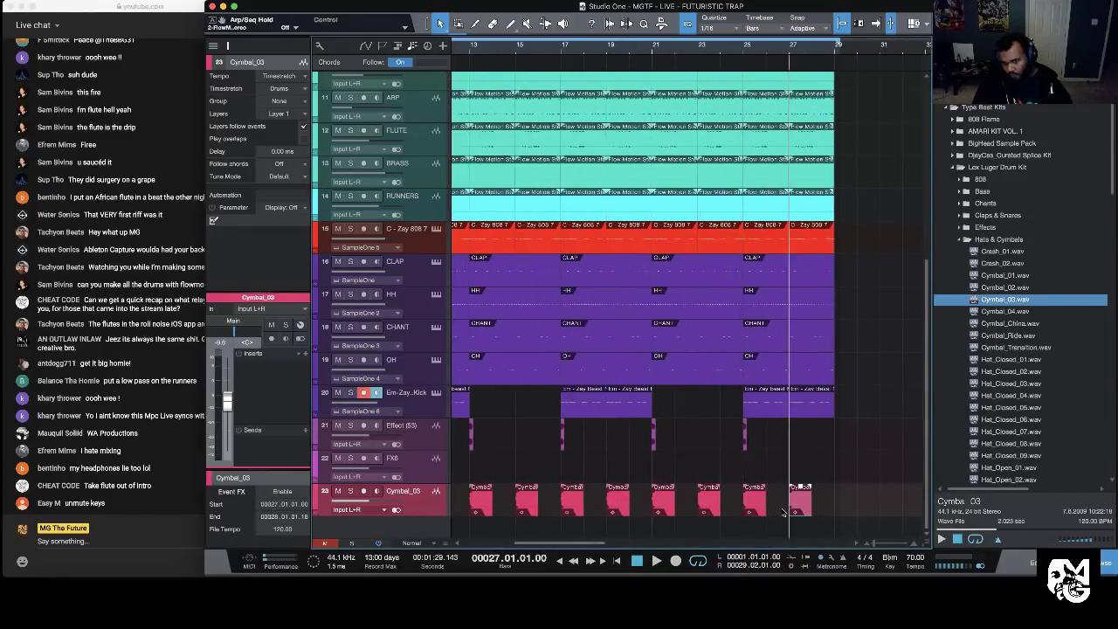
scroll(750, 480, left, 5)
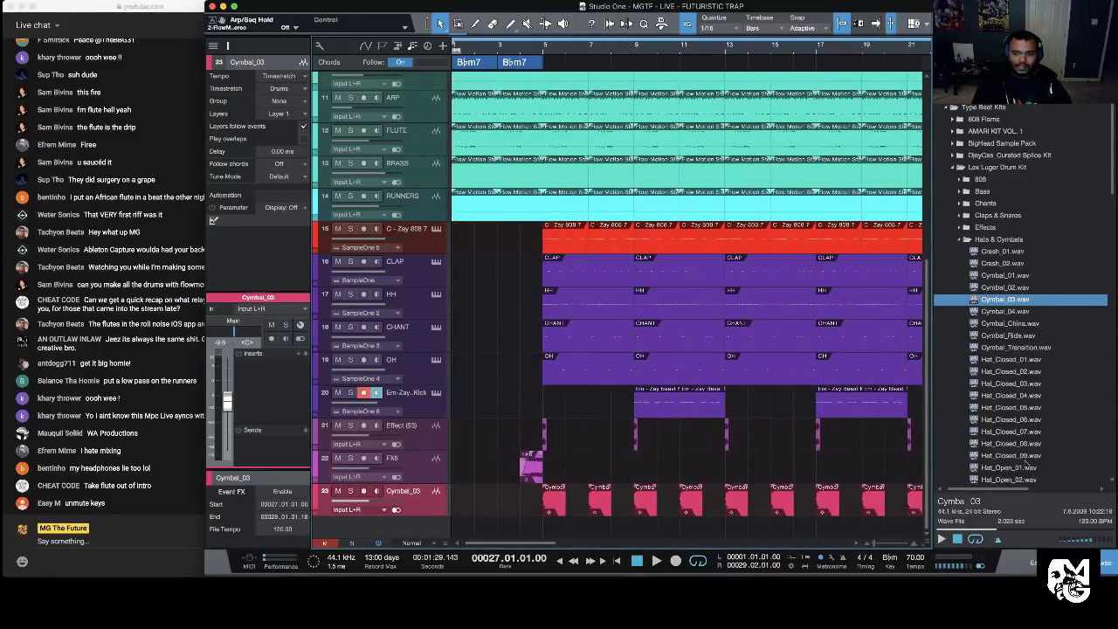
Step: Colour the Effect (53), FX6 and Cymbal_03 mixer channels white together
click(1020, 562)
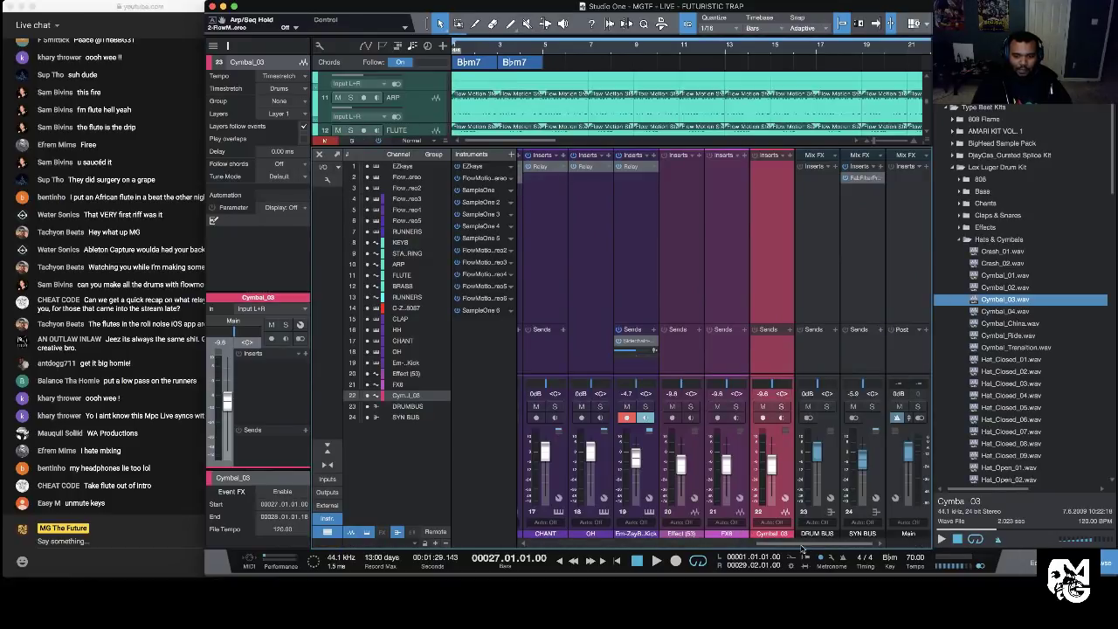
click(790, 489)
shift+click(695, 489)
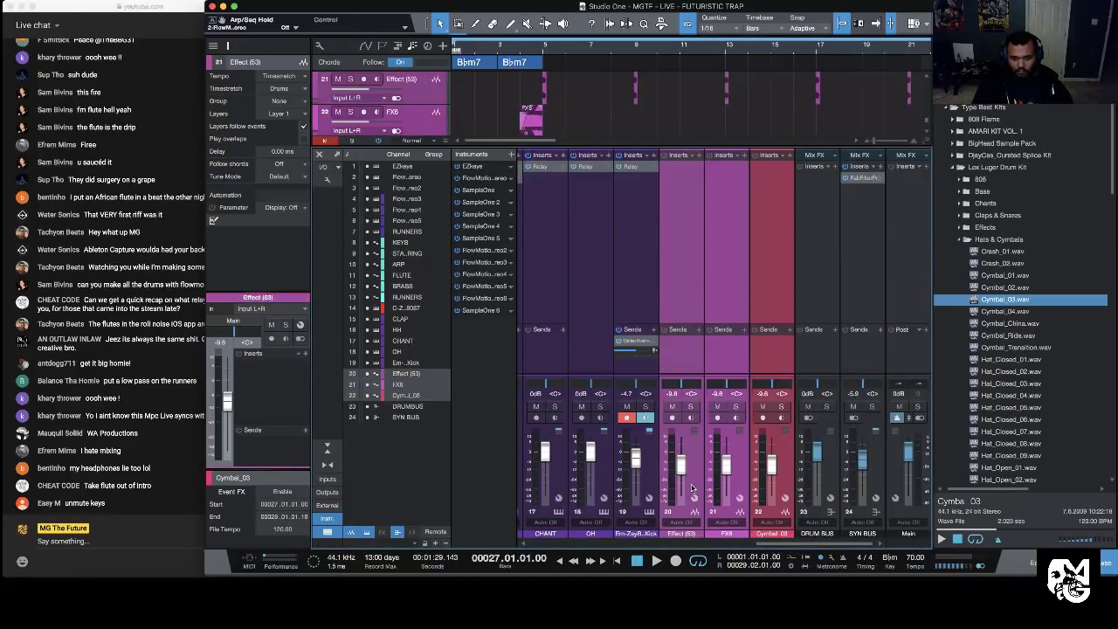
right_click(695, 487)
click(695, 535)
click(716, 533)
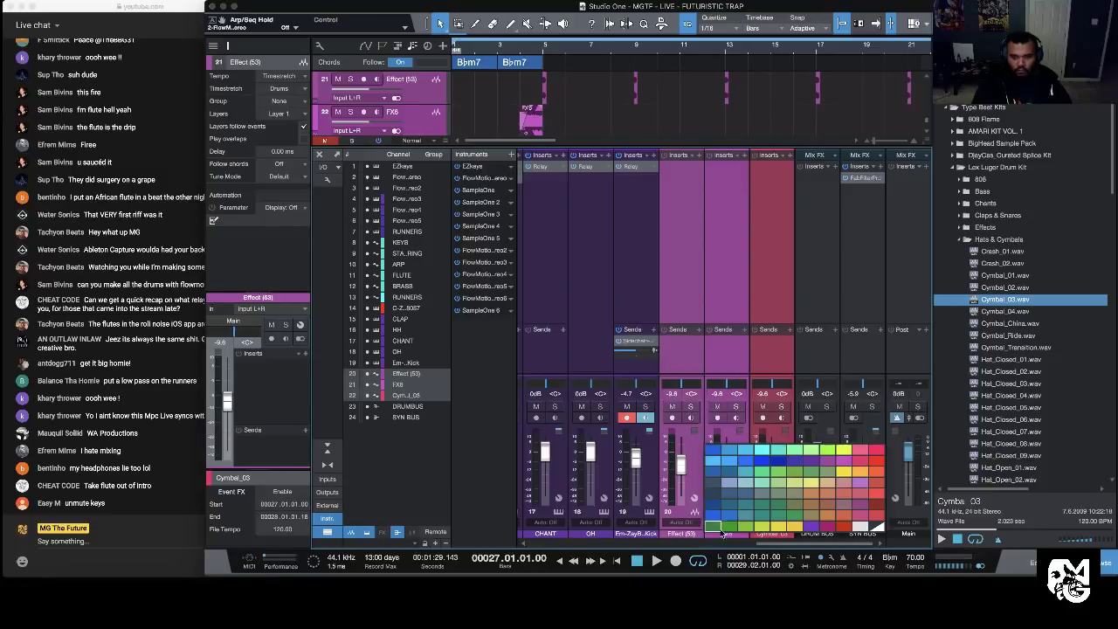
click(861, 525)
Step: Copy the kick channel's Relay insert to the Effect (53), FX6 and Cymbal_03 channels
click(688, 222)
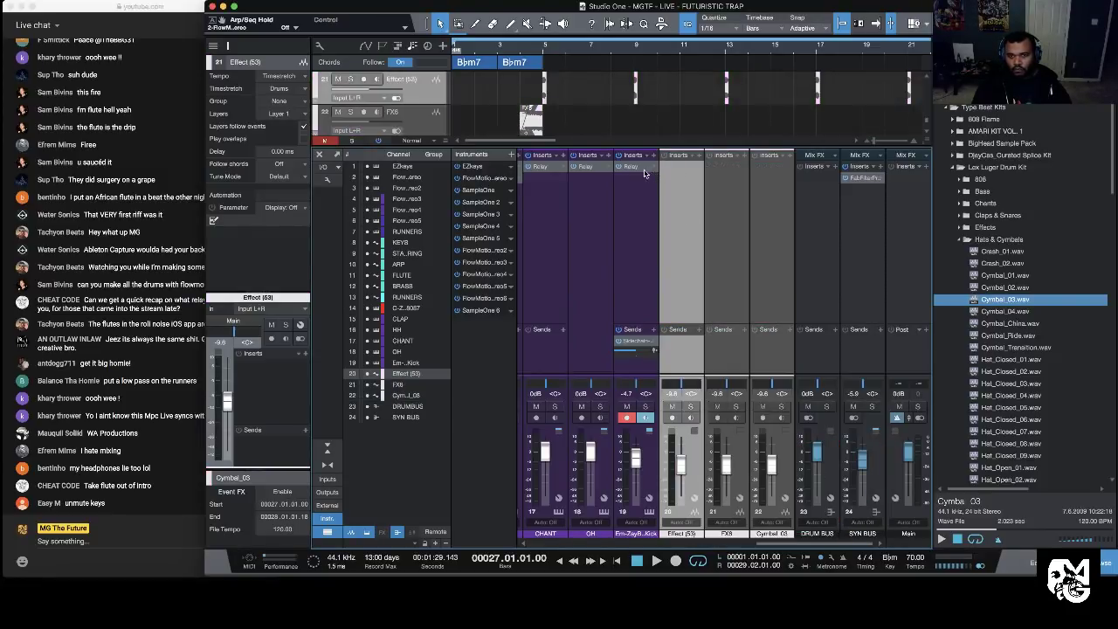
drag(676, 171, 677, 170)
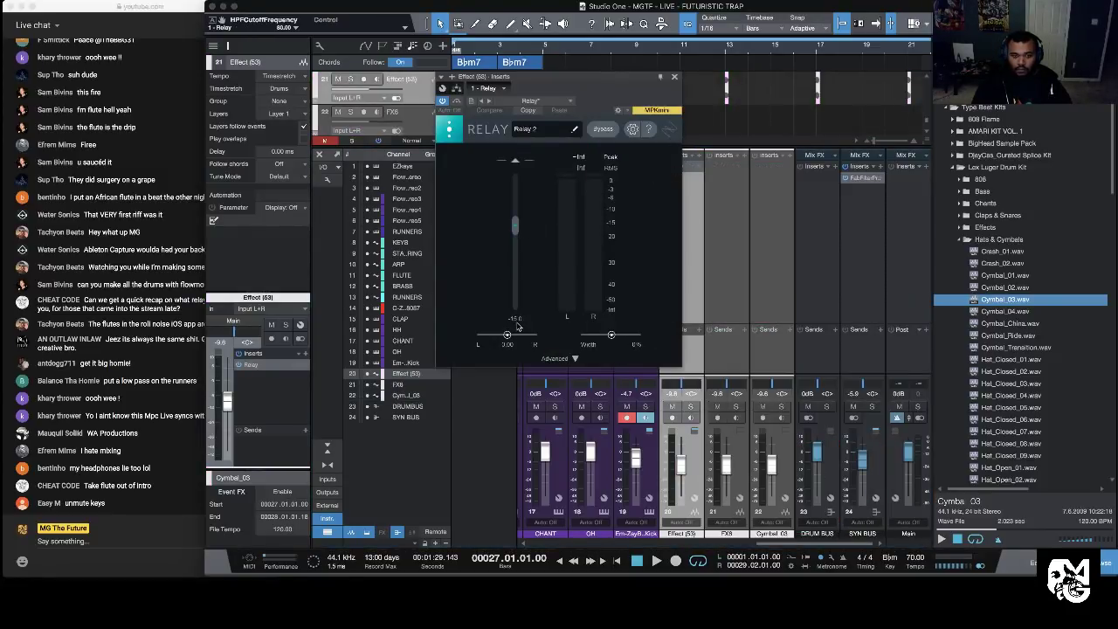
click(675, 80)
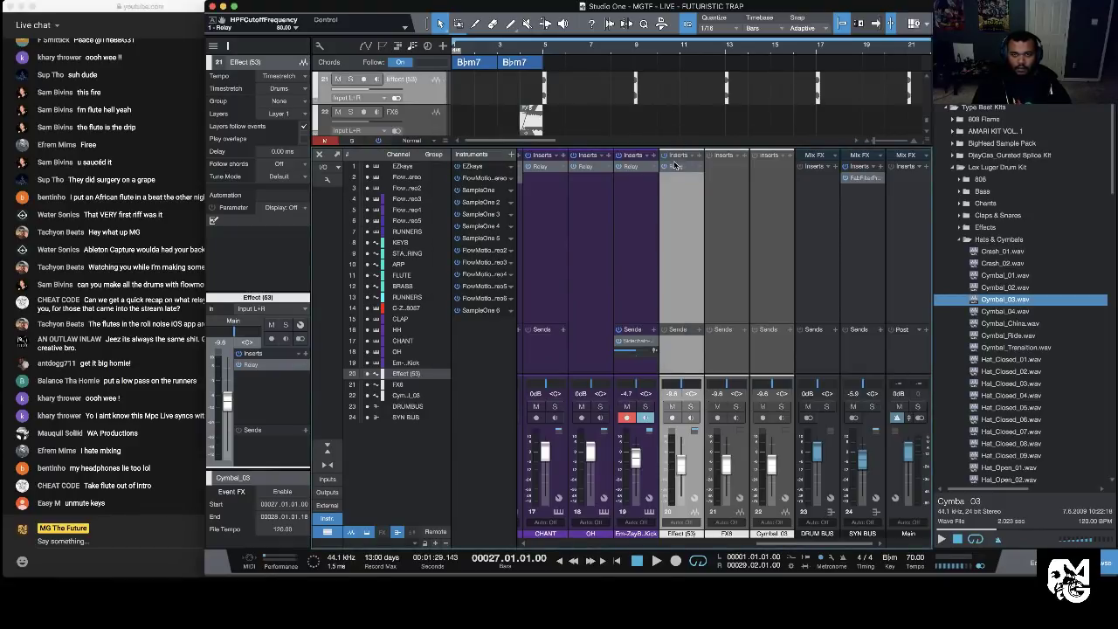
drag(719, 172, 770, 171)
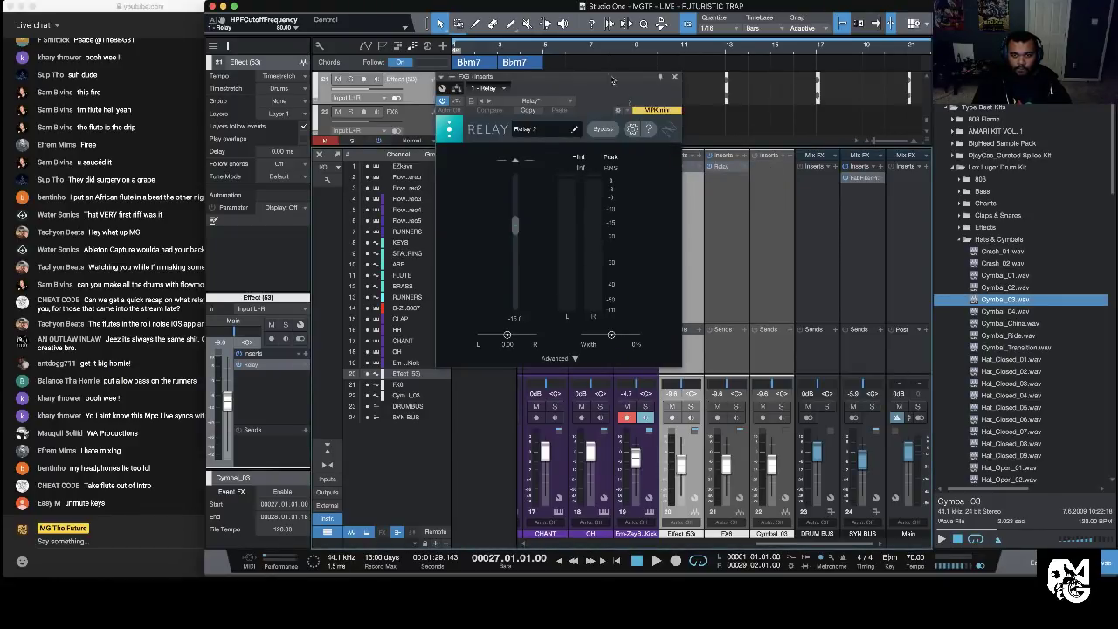
click(675, 80)
Step: Play briefly from bar 27 and hide the mixer, editor and browser to leave only the arrangement
key(space)
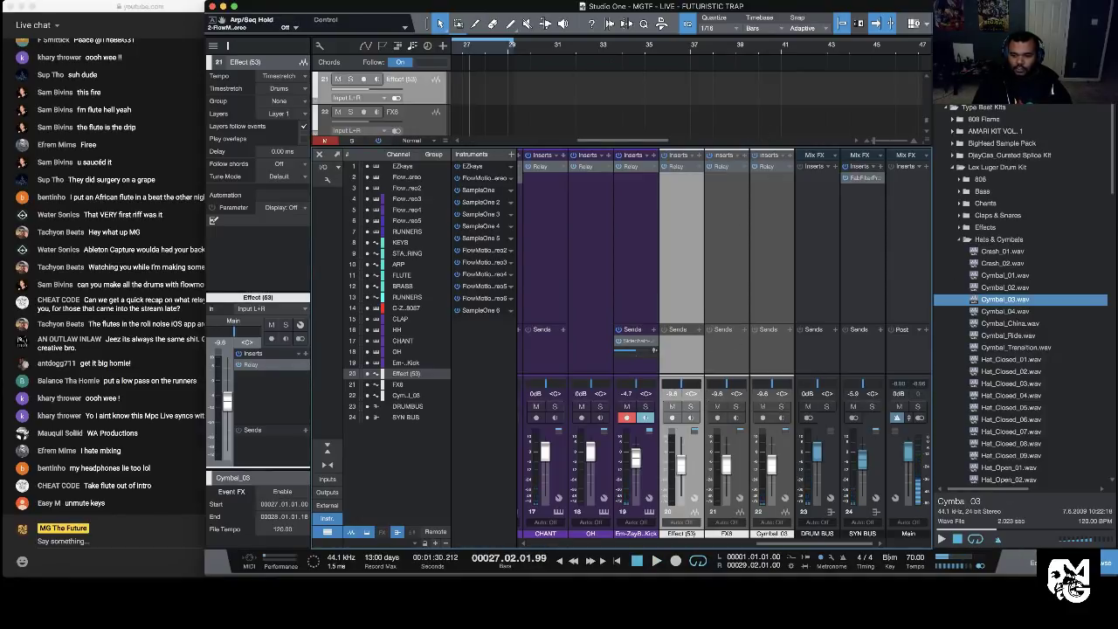
click(1033, 562)
click(1102, 562)
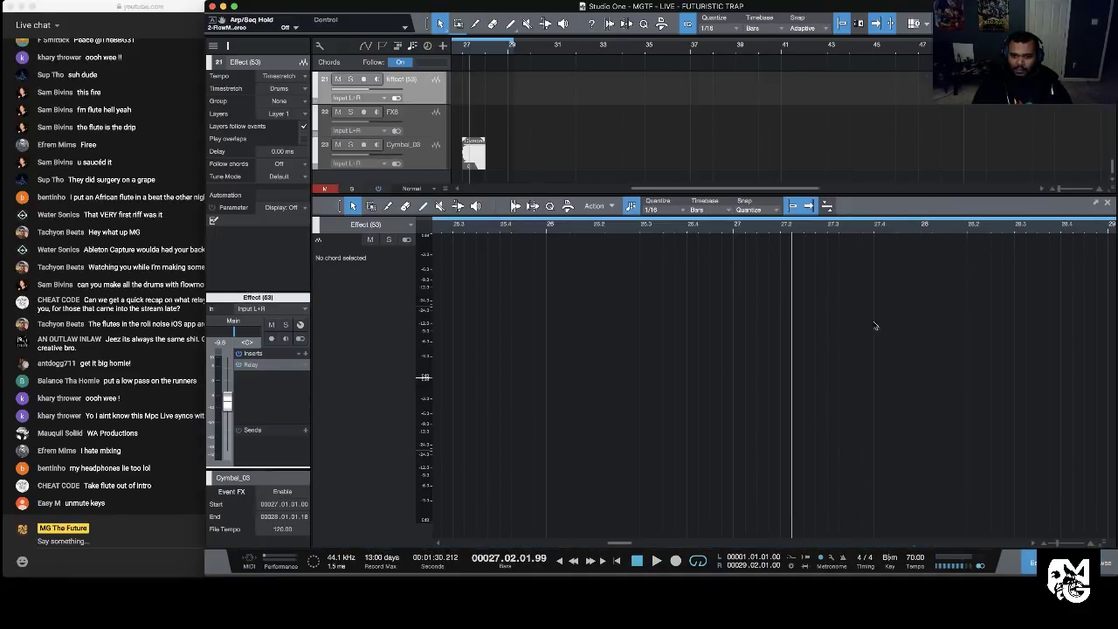
click(1035, 563)
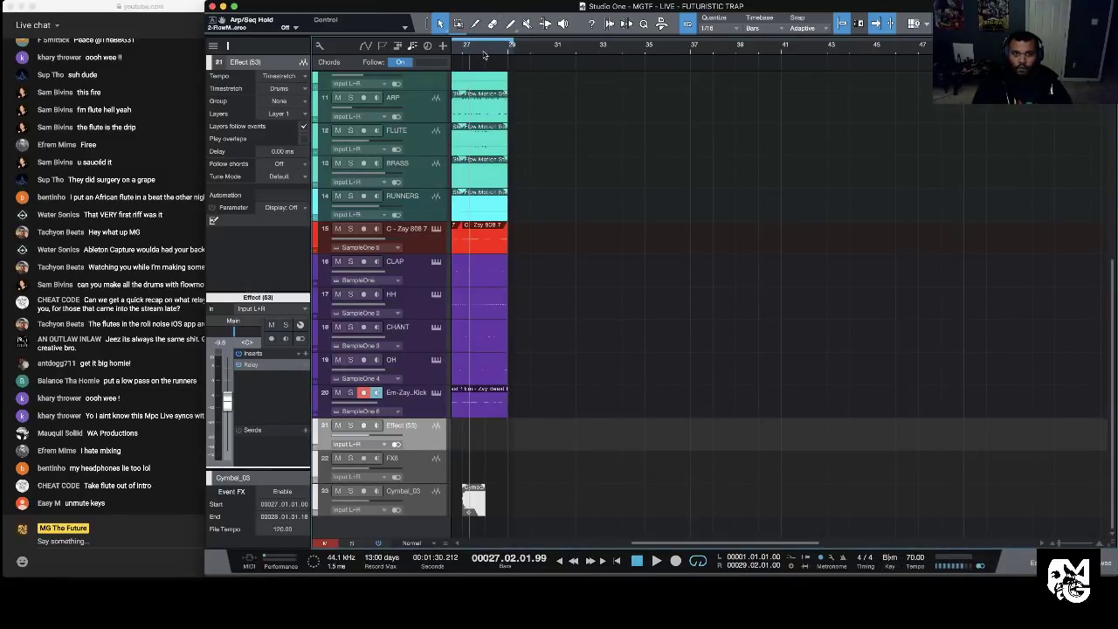
Step: Trim the intro clips of STAB STRING, FLUTE, BRASS and RUNNERS to end at 4.4.3, leaving a gap before bar 5
drag(484, 50, 487, 85)
scroll(488, 86, left, 10)
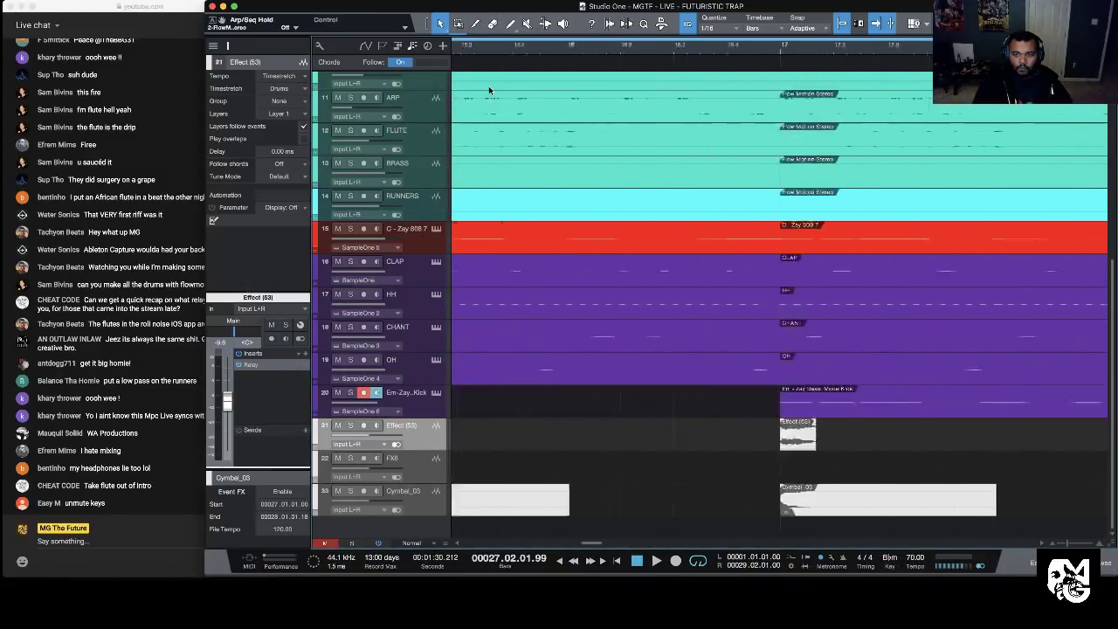
scroll(488, 85, left, 10)
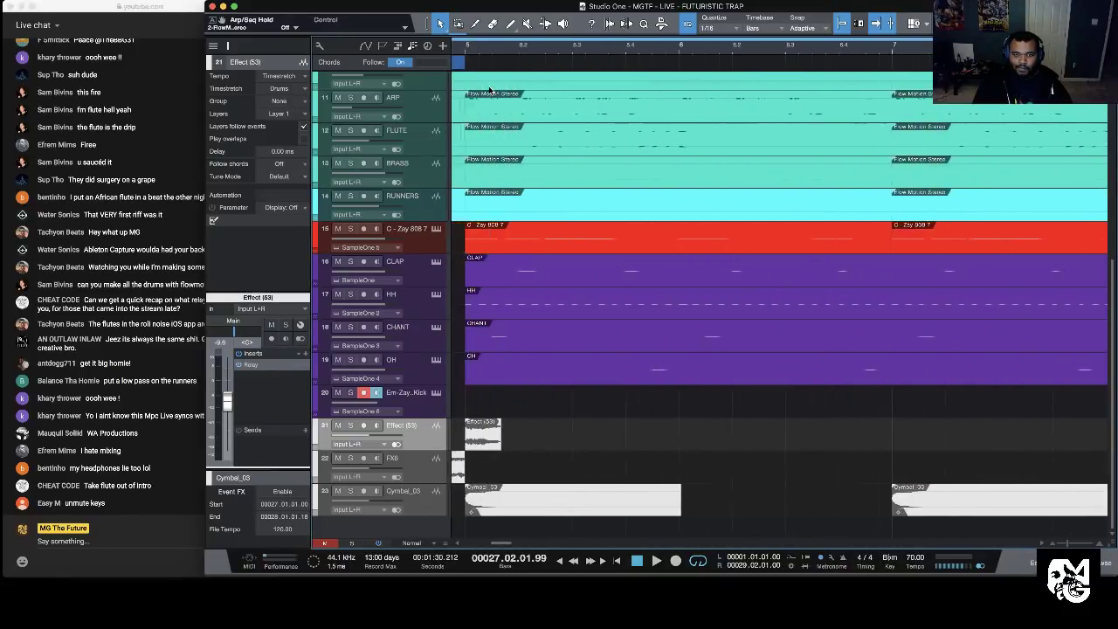
scroll(490, 90, left, 5)
scroll(555, 286, up, 5)
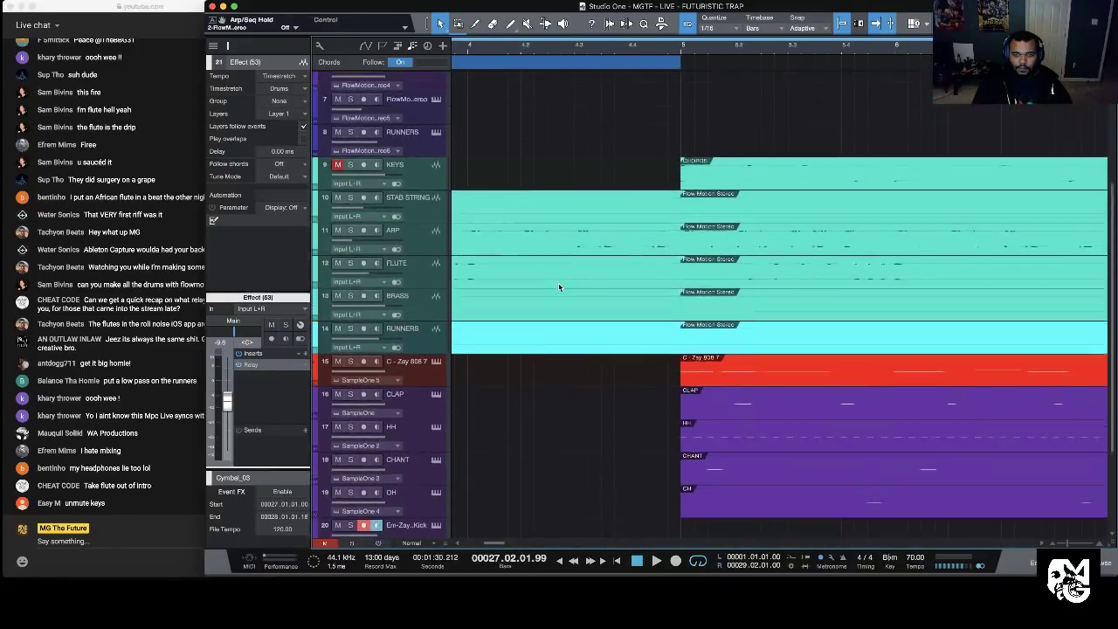
click(660, 228)
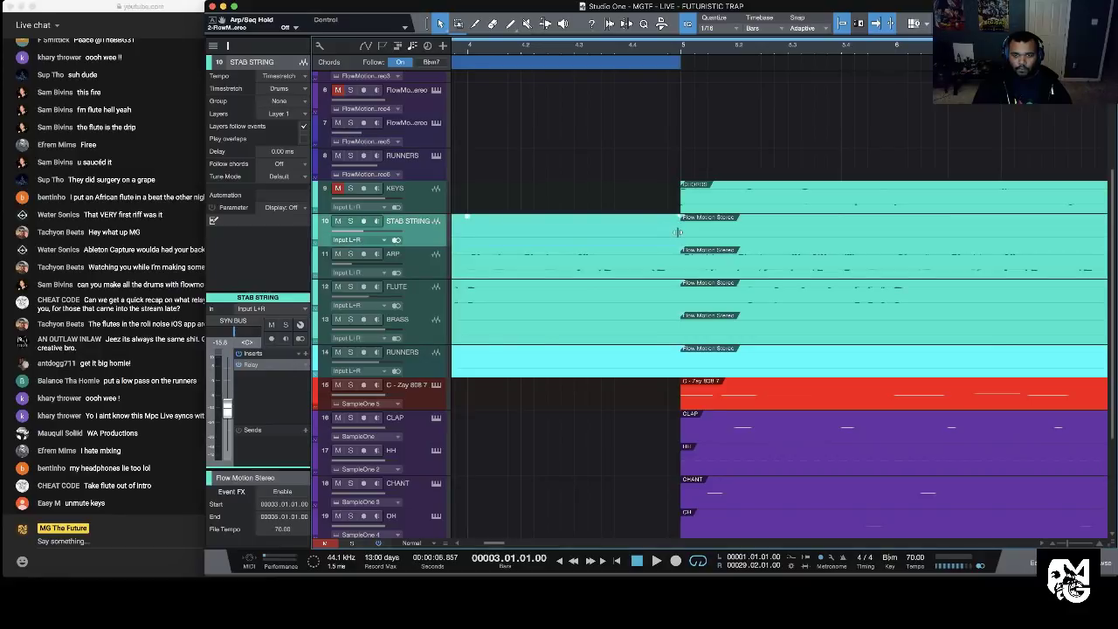
drag(677, 231, 660, 234)
drag(678, 295, 648, 325)
click(663, 330)
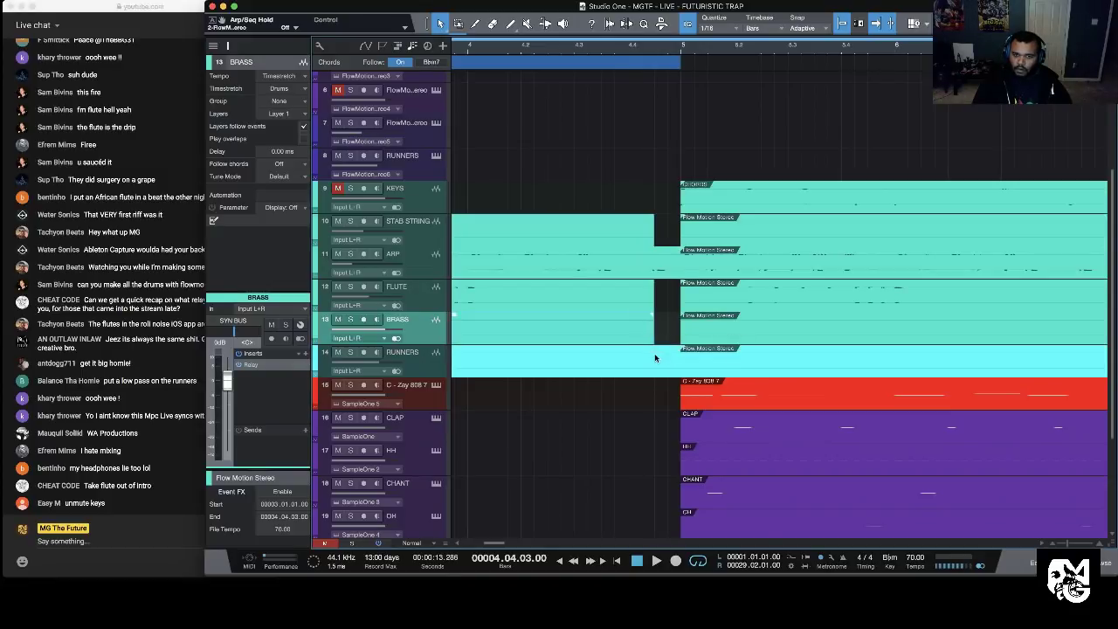
click(659, 358)
drag(676, 360, 653, 357)
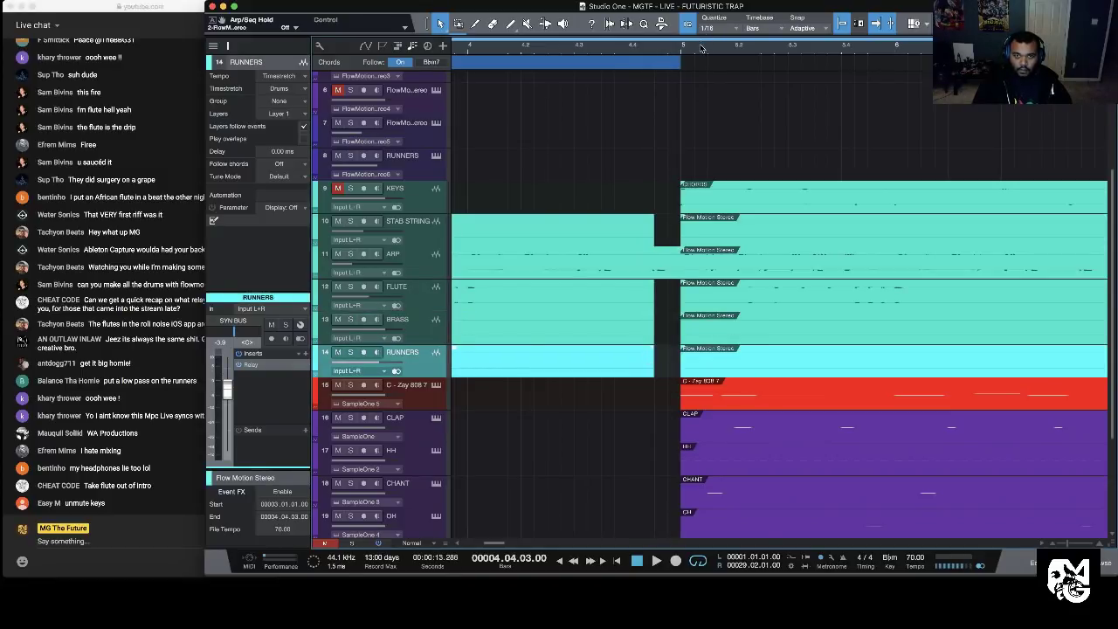
Step: Trim the clips of all instrument and drum tracks from KEYS to the kick to end at 12.4.1, and play the dropout before bar 13
scroll(701, 48, down, 5)
scroll(815, 172, right, 3)
scroll(816, 171, down, 4)
scroll(816, 172, up, 1)
scroll(704, 54, down, 4)
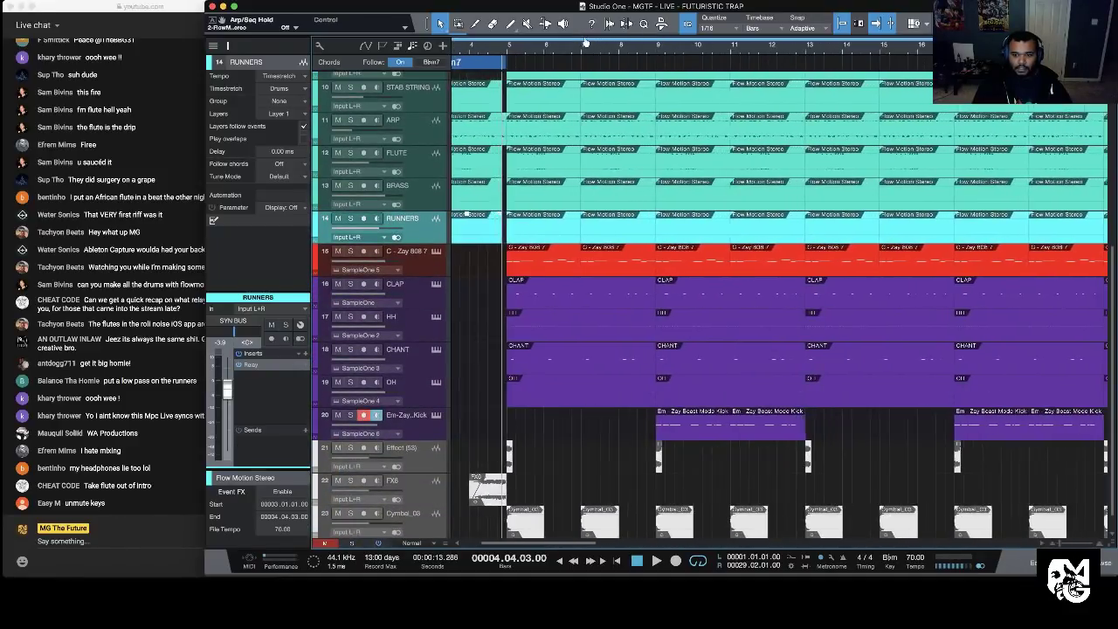
scroll(810, 221, up, 2)
scroll(810, 219, up, 1)
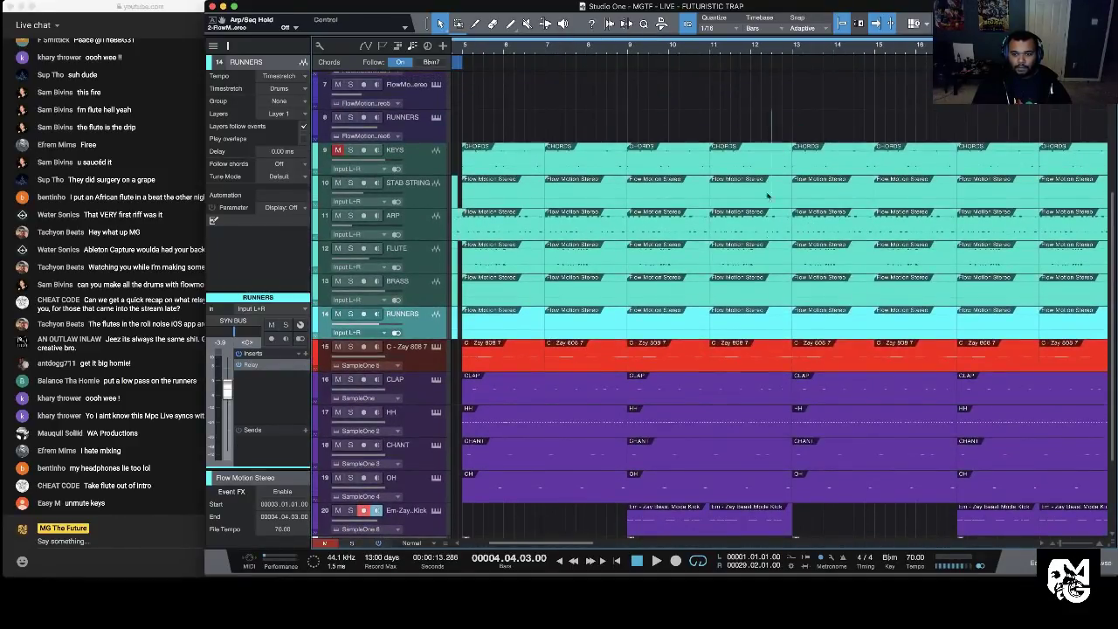
drag(760, 349, 782, 517)
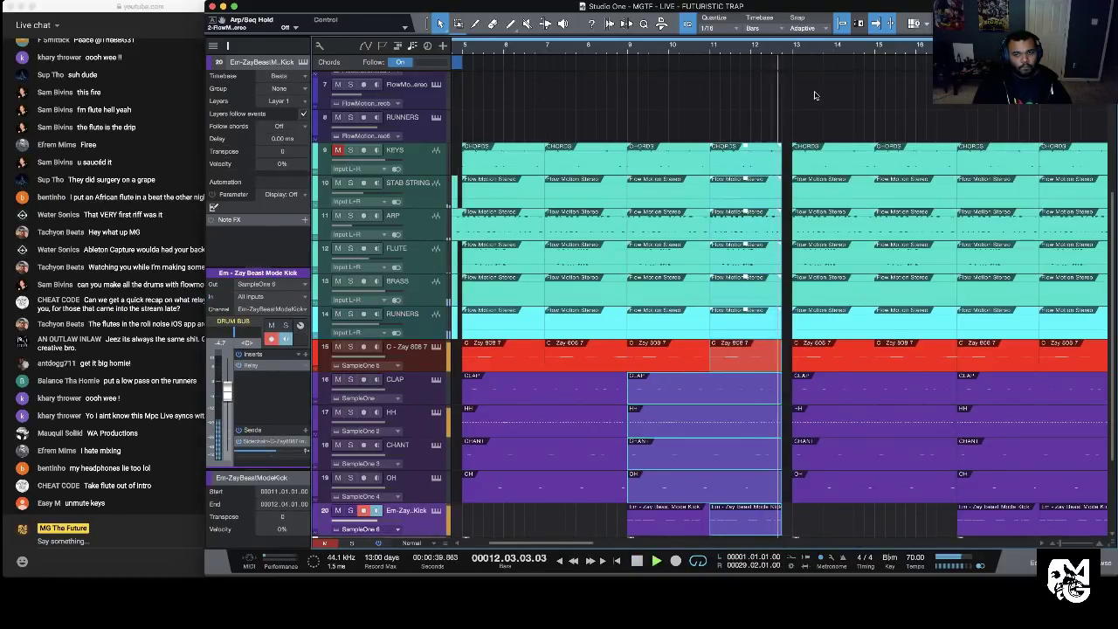
key(space)
scroll(733, 83, down, 4)
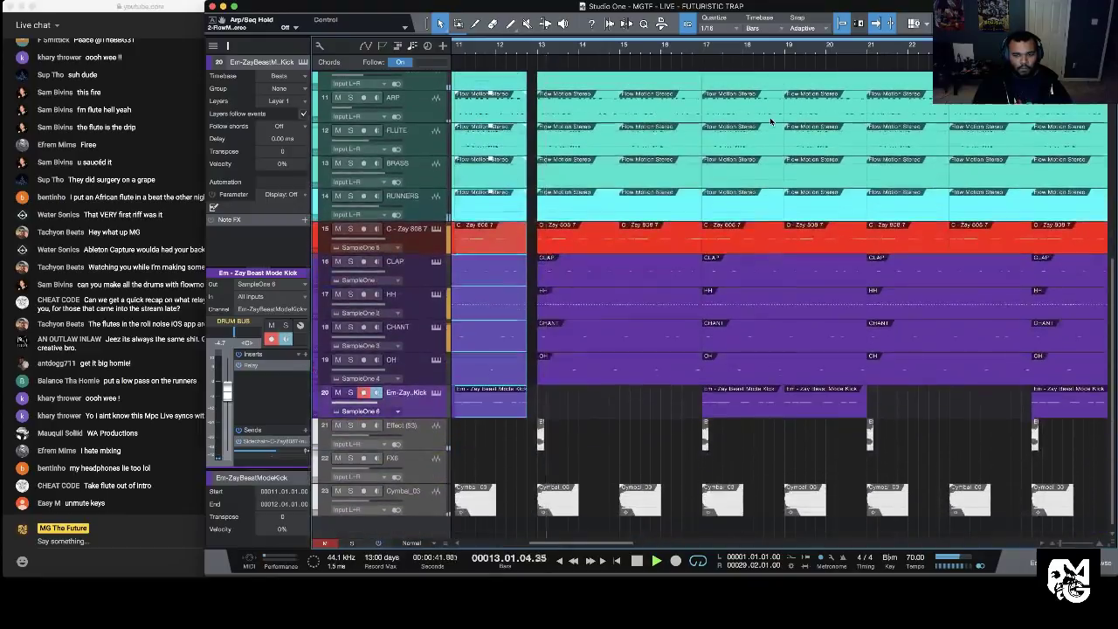
key(space)
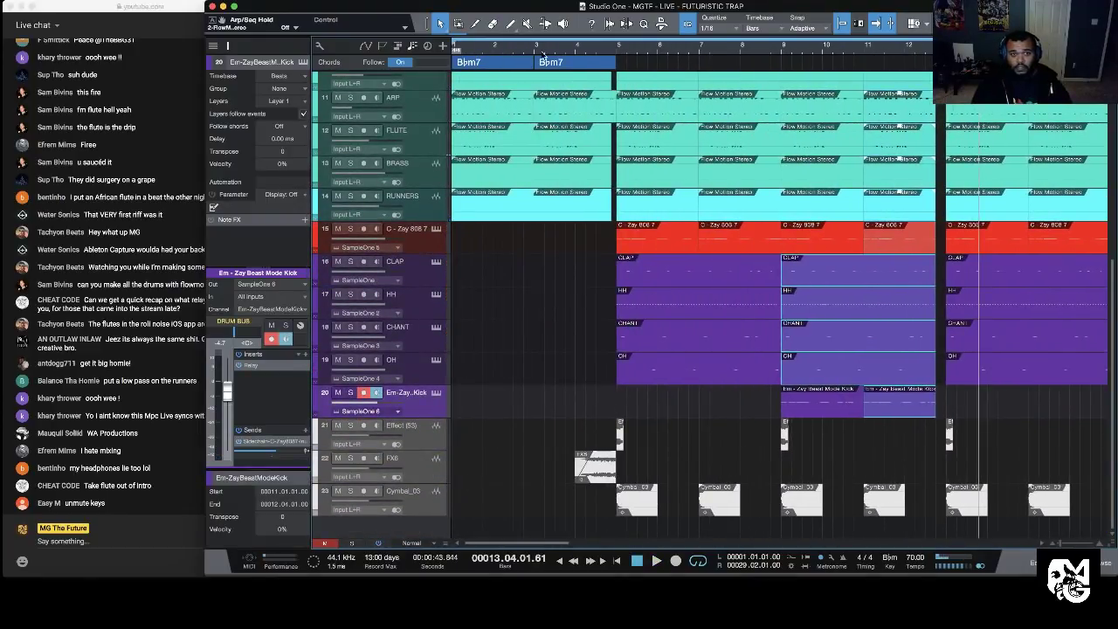
Step: Show the sample browser and open the Snares folder of the Zaytoven Official Kit, collapsing the other expanded folders
click(1032, 565)
click(1032, 565)
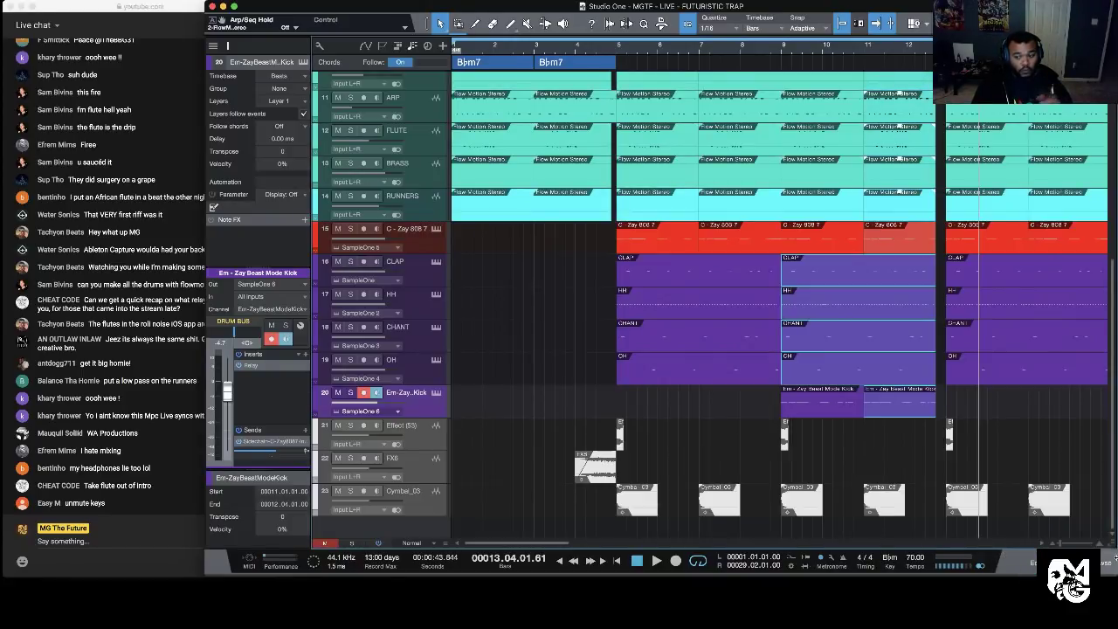
click(1107, 566)
click(952, 166)
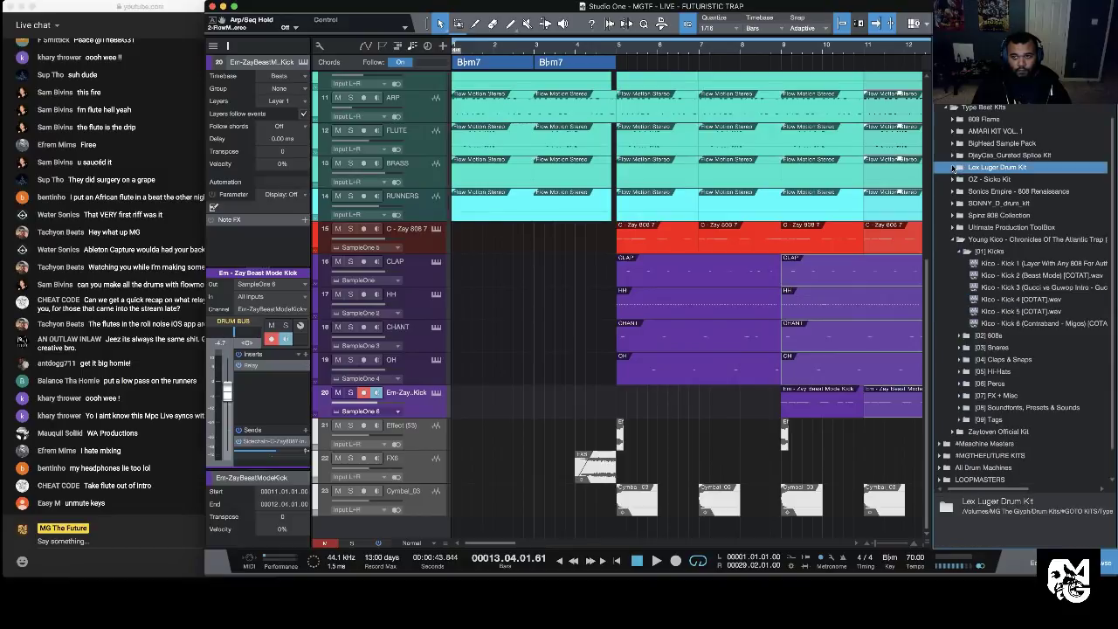
click(952, 239)
click(953, 251)
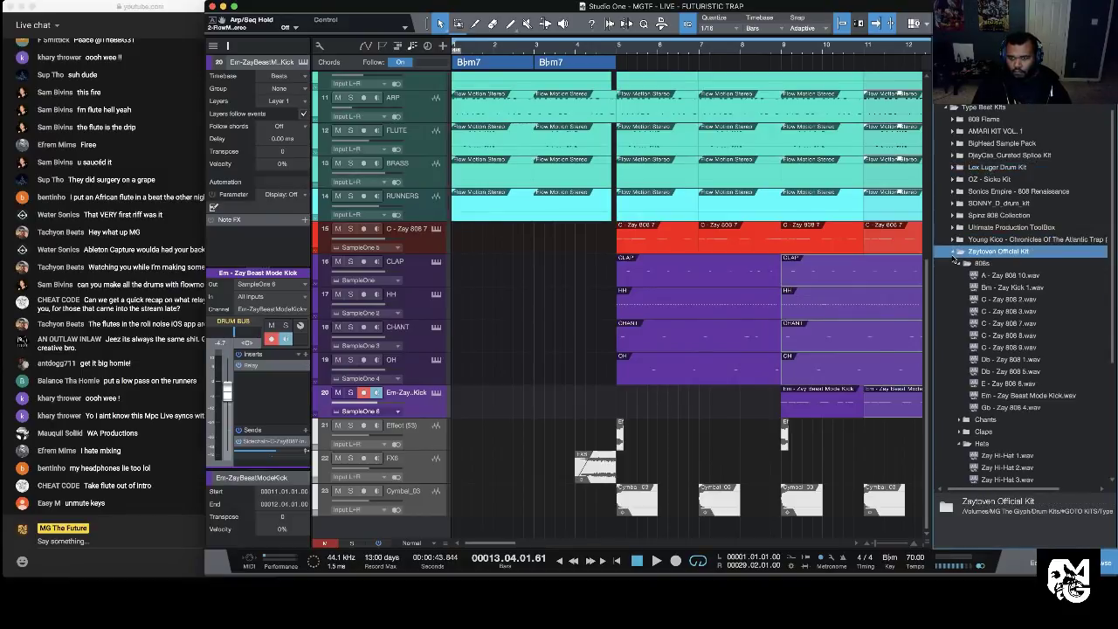
click(959, 264)
click(958, 299)
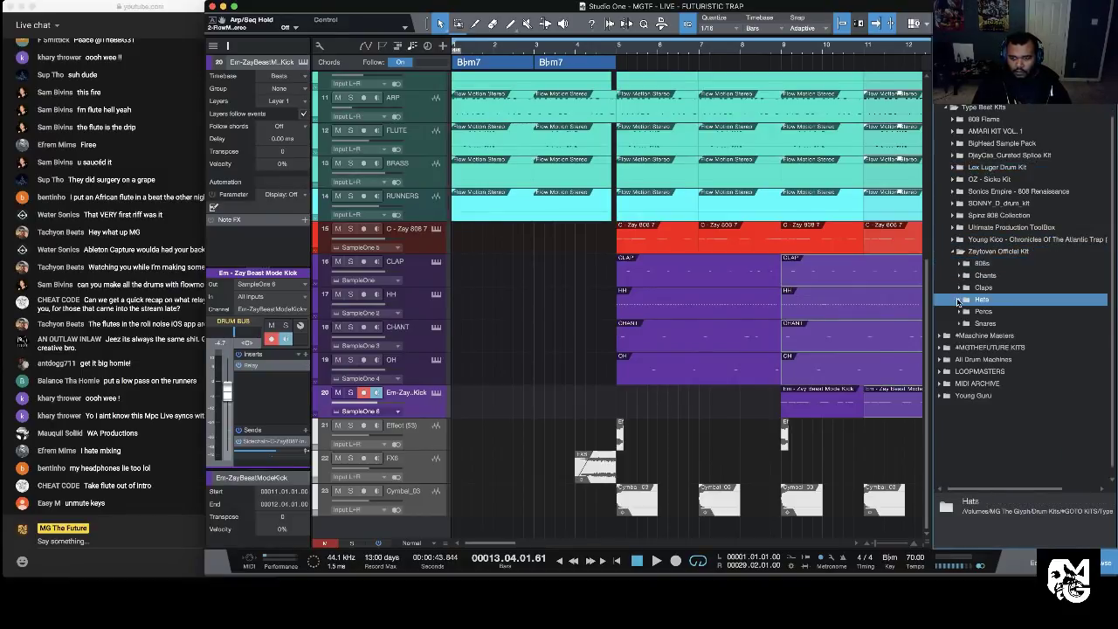
click(959, 324)
Step: Audition Zay Beast Mode Snare and Zay Signature Snare, and send Zay Beast Mode Snare to a new SampleOne track
click(1004, 336)
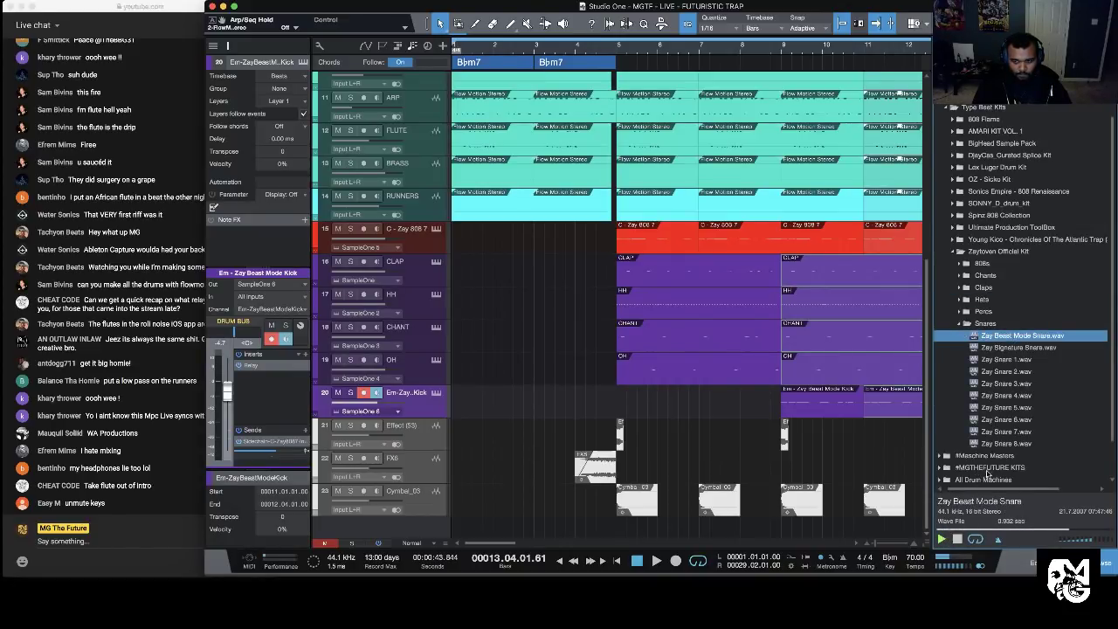
click(1040, 348)
click(1045, 337)
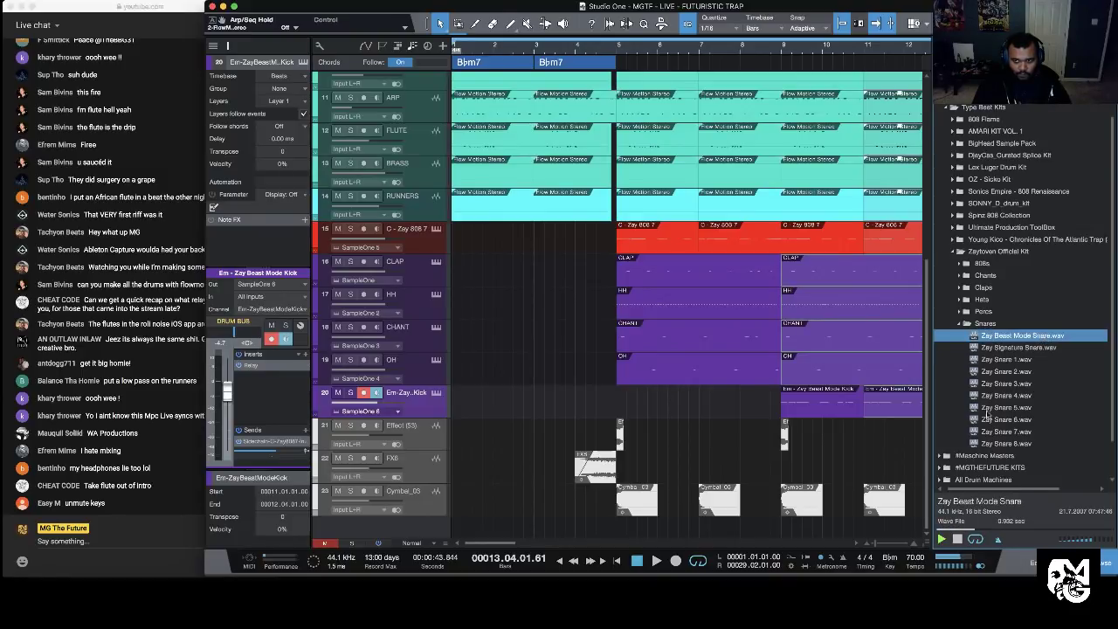
click(956, 540)
right_click(1025, 338)
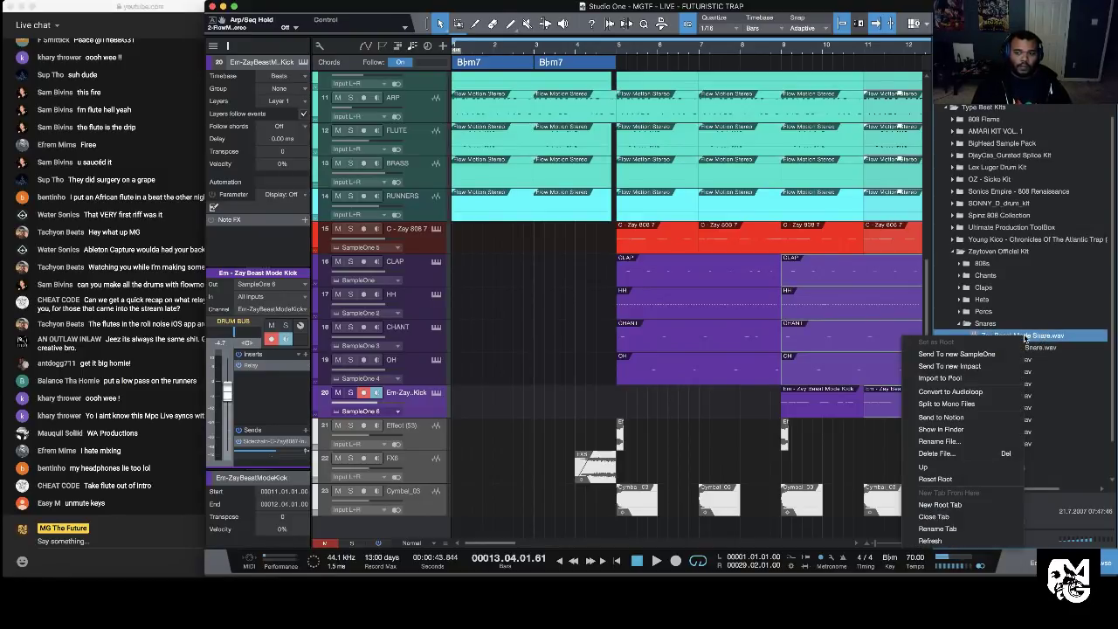
click(956, 354)
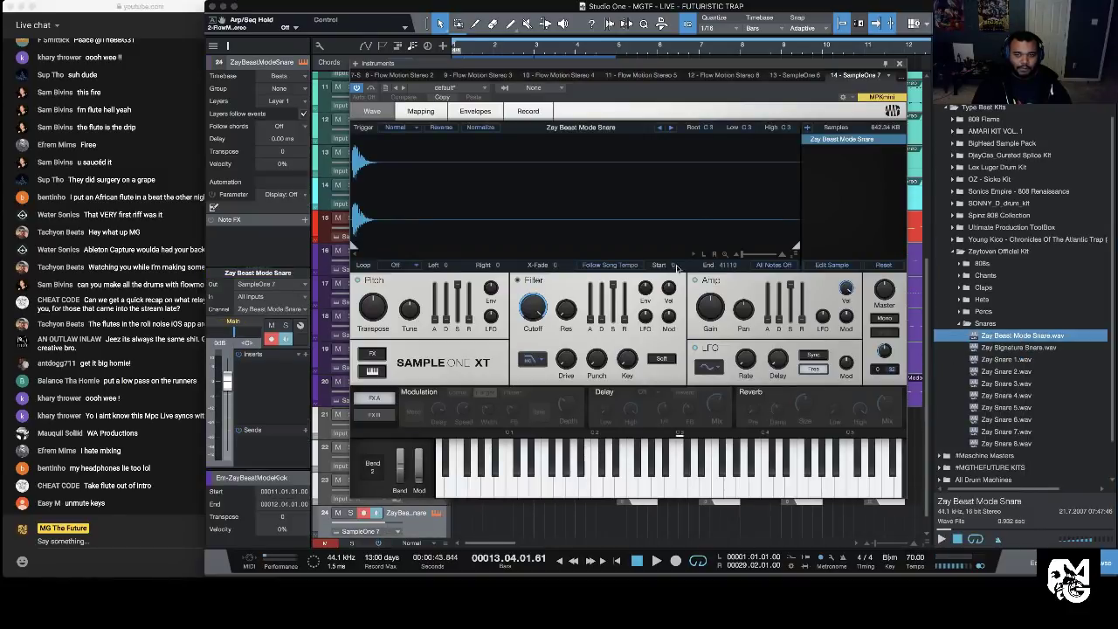
click(901, 63)
Step: Set the loop range from bar 3 to bar 5 and play it from bar 3
key(w)
key(w)
key(w)
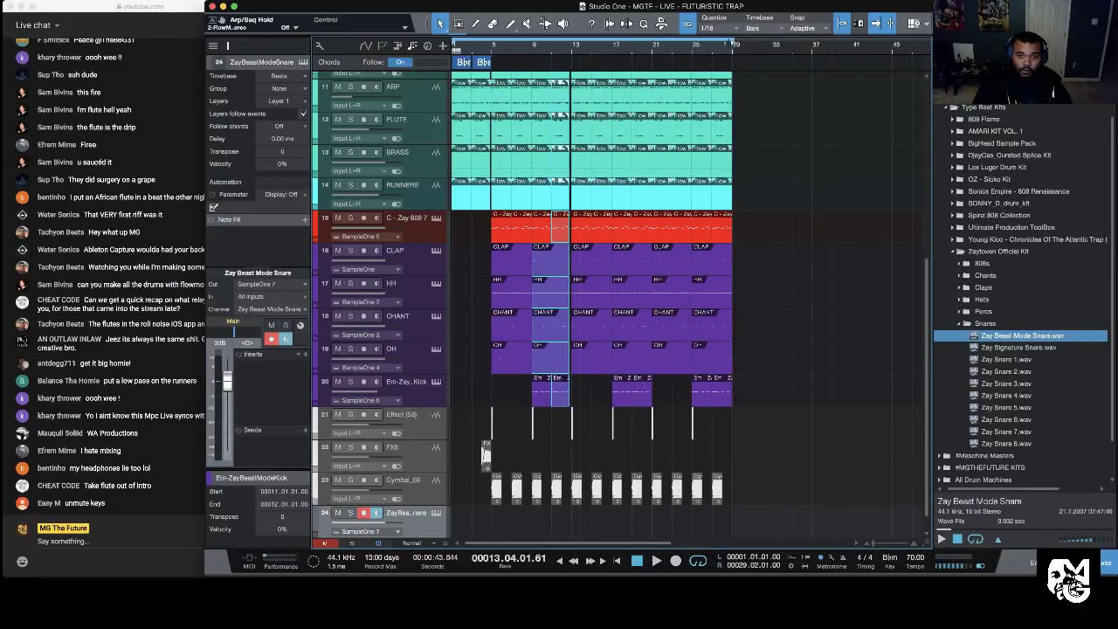
drag(735, 42, 592, 64)
key(e)
key(e)
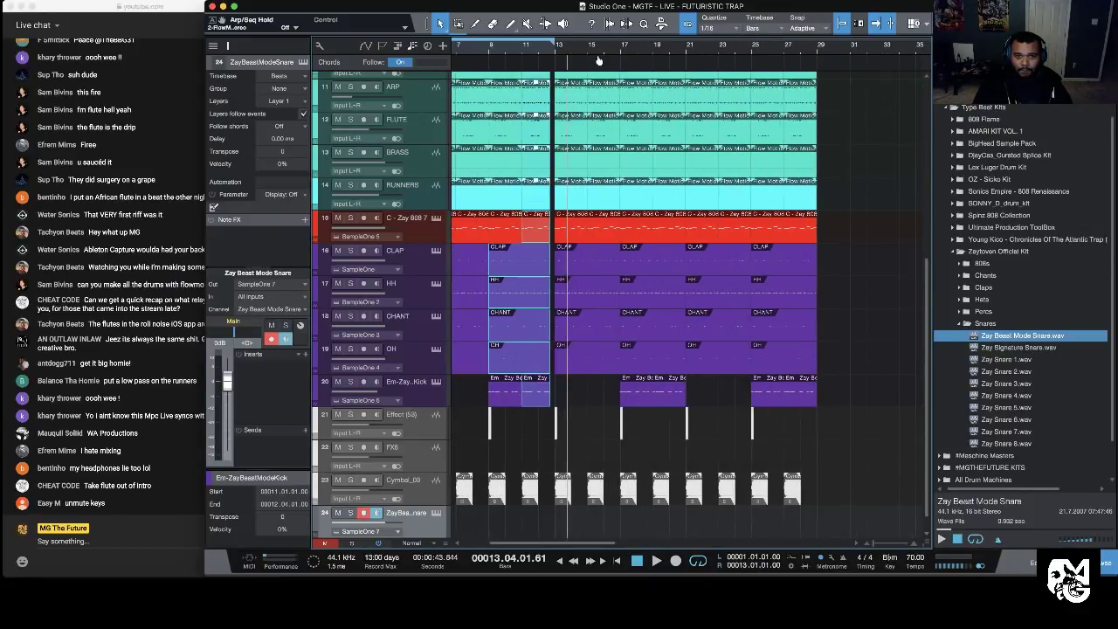
drag(669, 43, 548, 56)
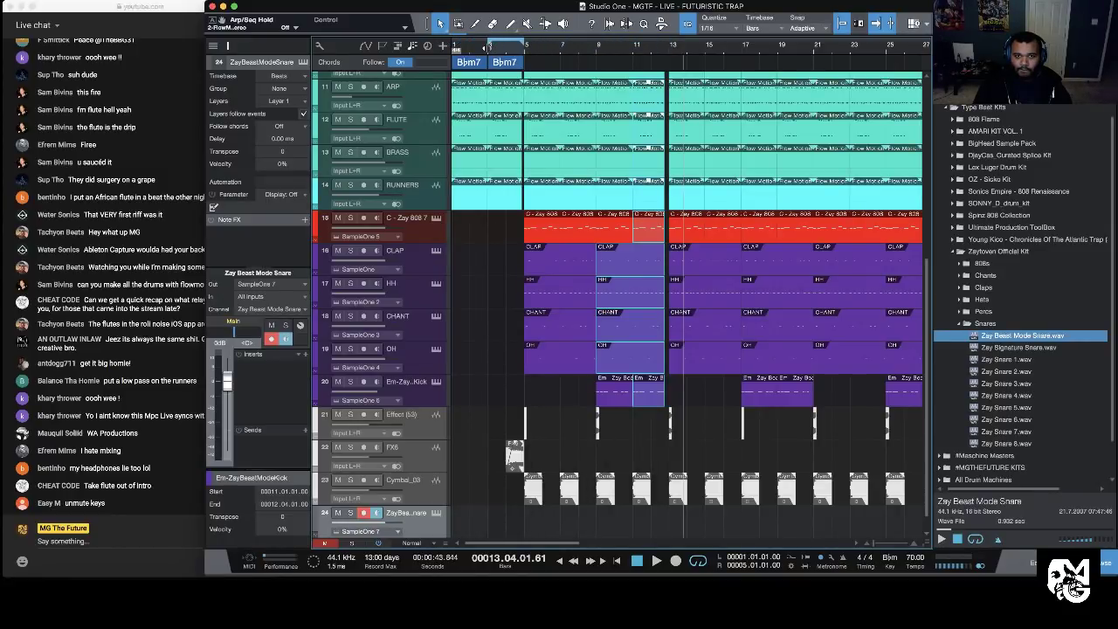
click(490, 47)
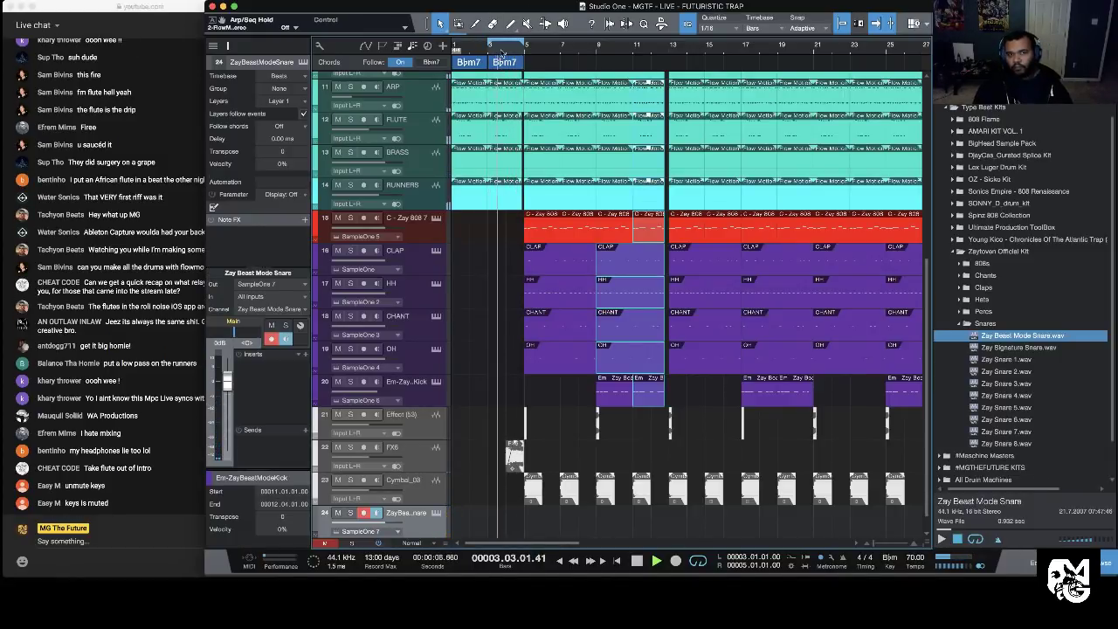
Step: Record a snare fill from bar 3 on the Zay Beast Mode Snare track, leading into bar 5
scroll(503, 74, up, 5)
scroll(507, 77, left, 3)
scroll(506, 77, right, 1)
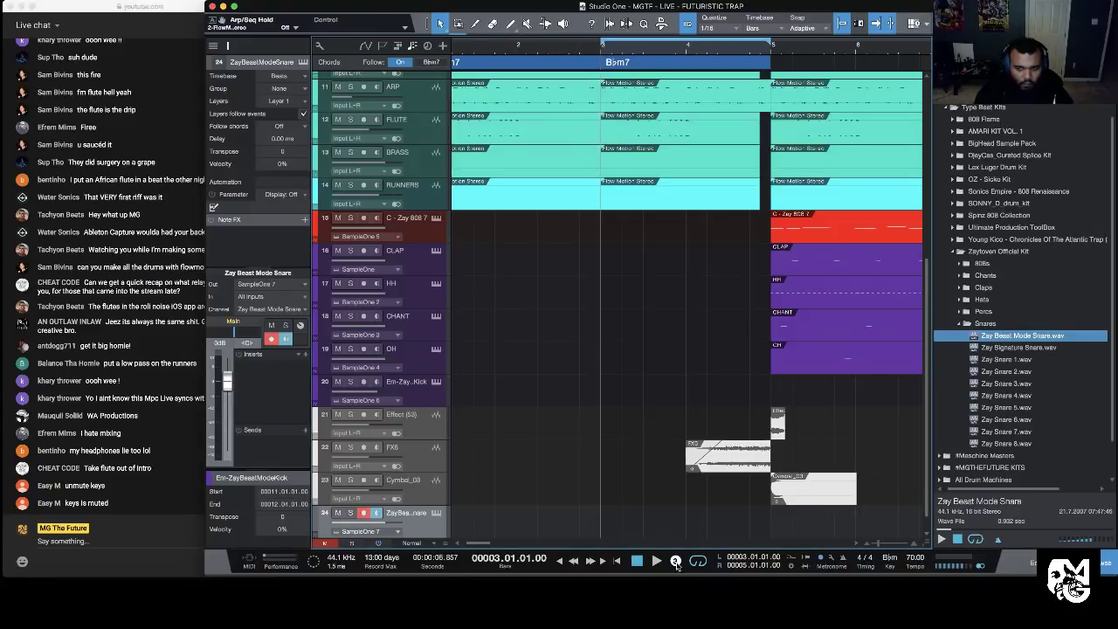
click(676, 564)
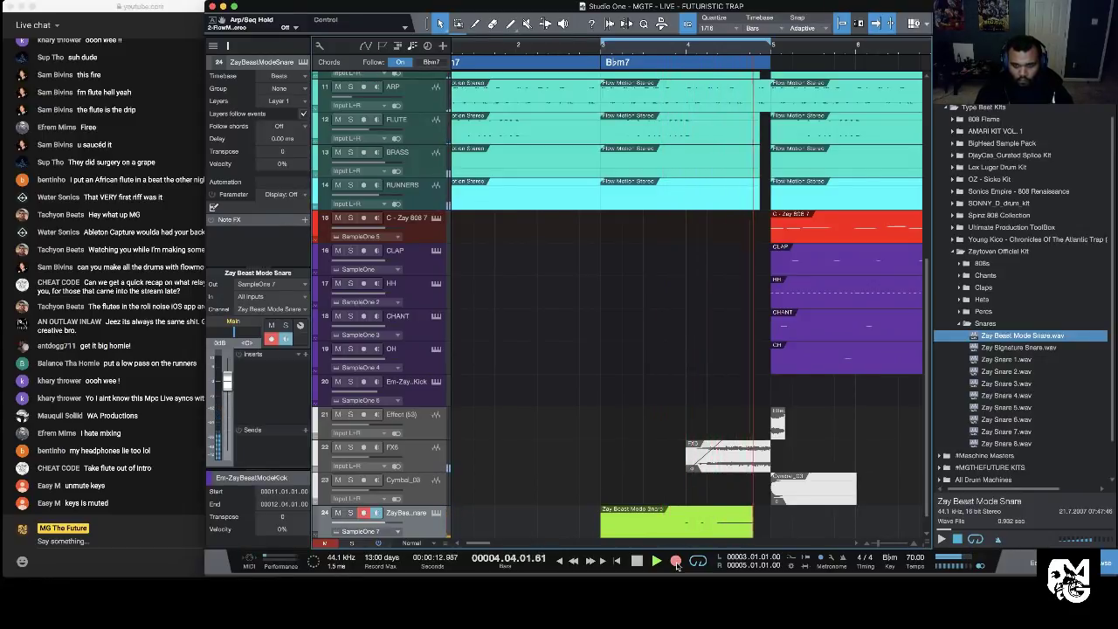
click(676, 562)
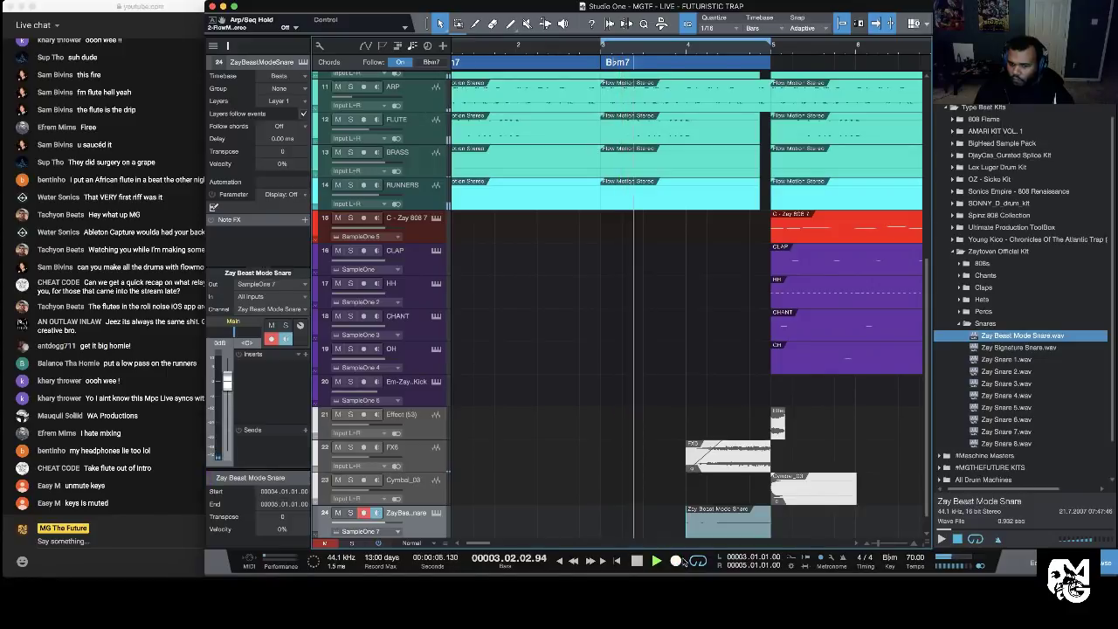
Step: Set the length of the long snare note at 4.2.3 to 1/16, keeping it on C3
double_click(732, 527)
scroll(827, 257, right, 3)
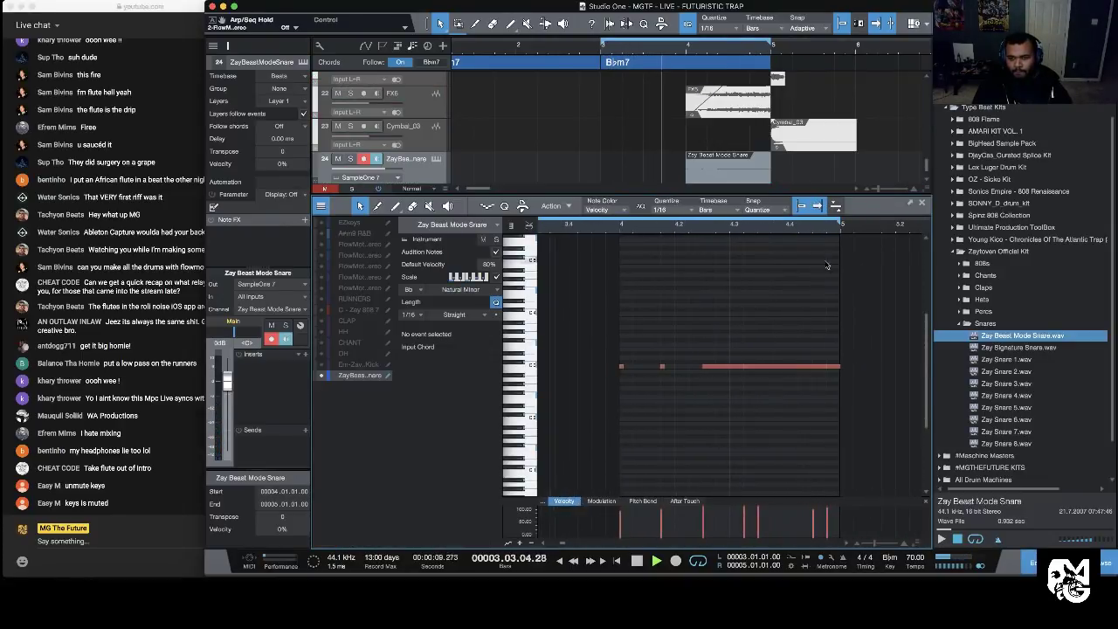
click(838, 371)
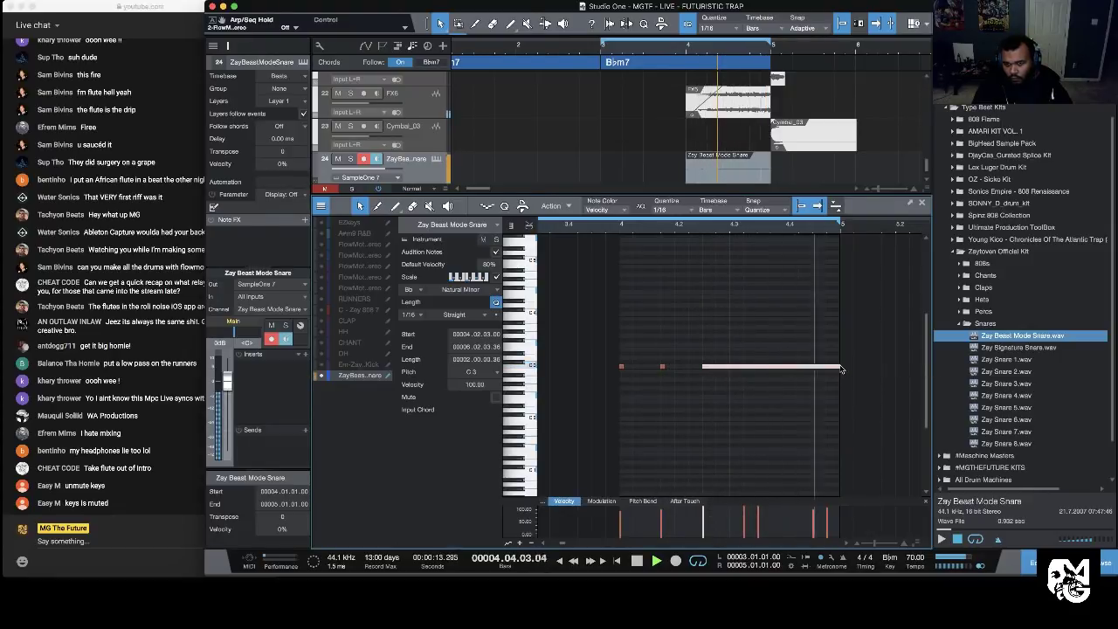
mouse_move(840, 370)
mouse_down()
mouse_move(840, 393)
mouse_move(839, 381)
mouse_up()
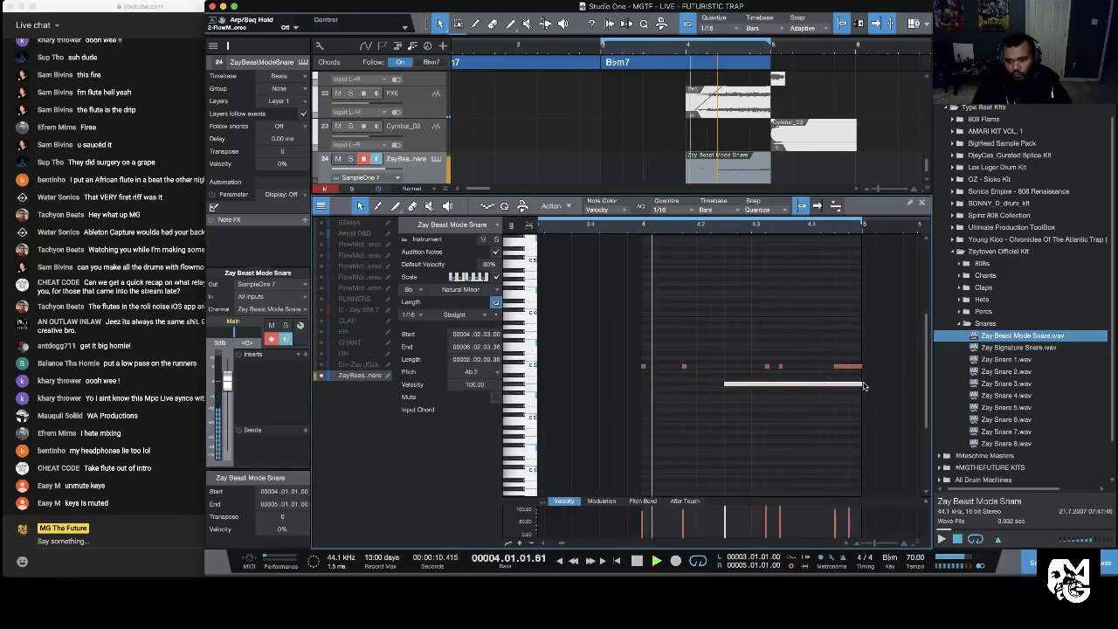
right_click(857, 386)
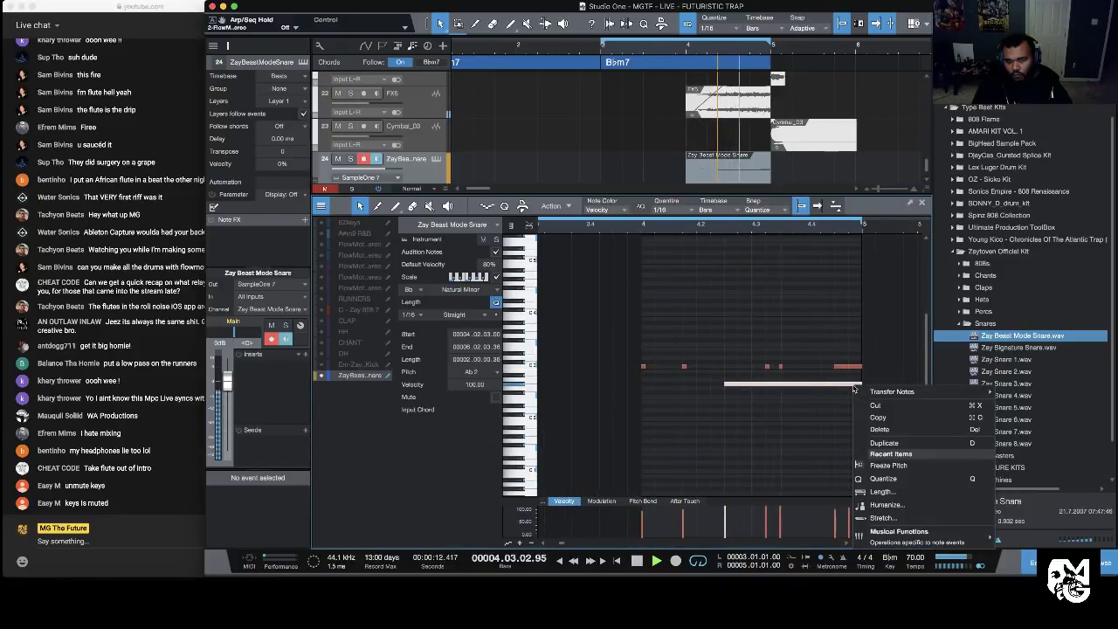
click(895, 491)
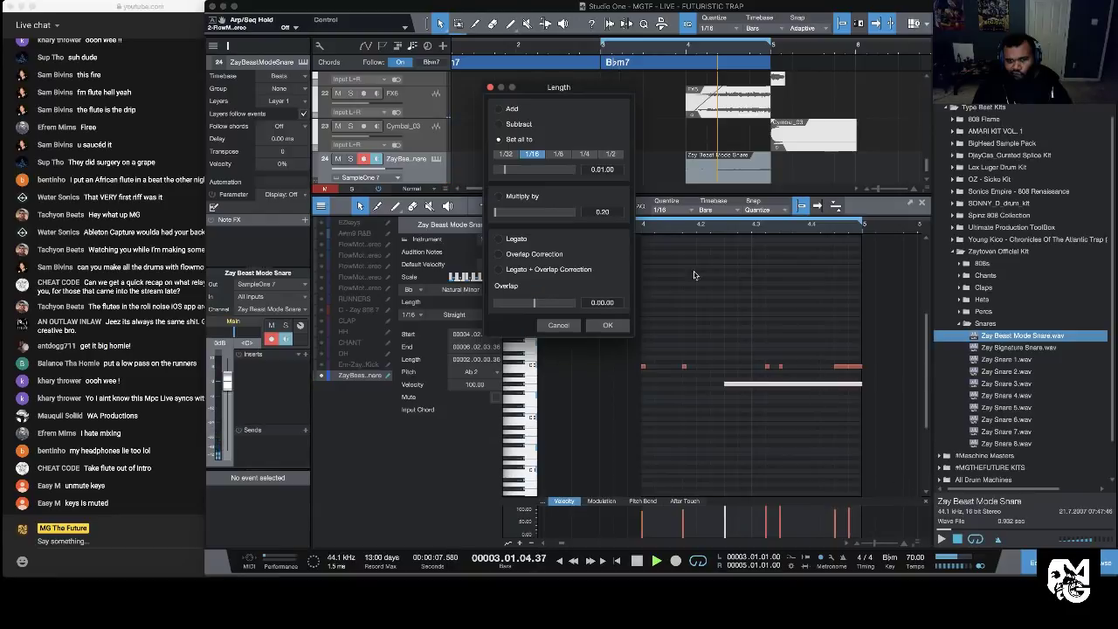
click(606, 326)
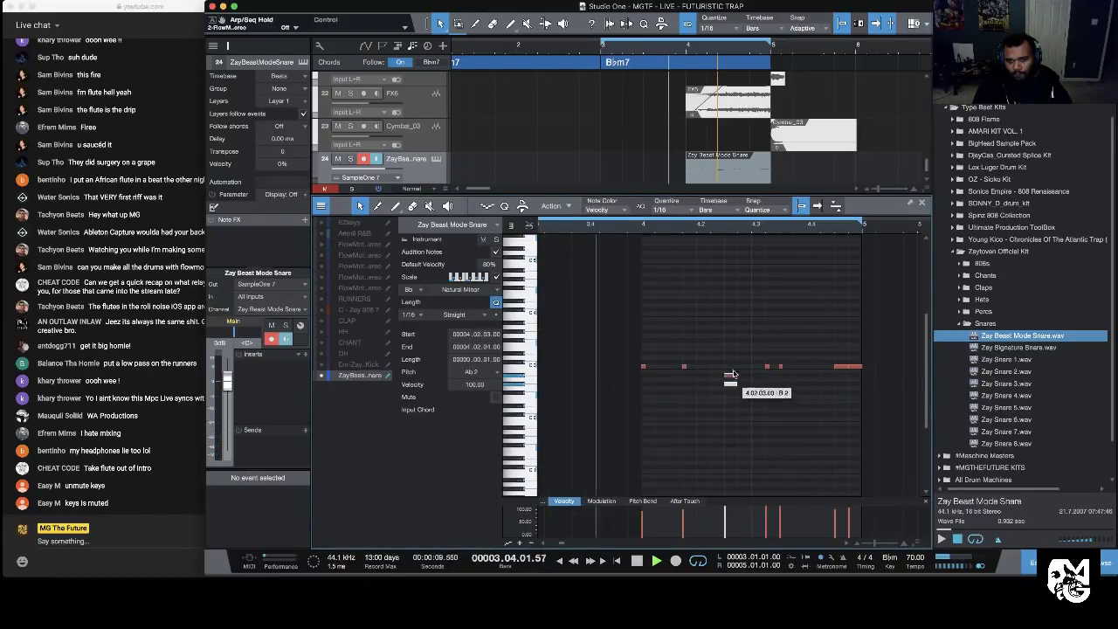
click(756, 346)
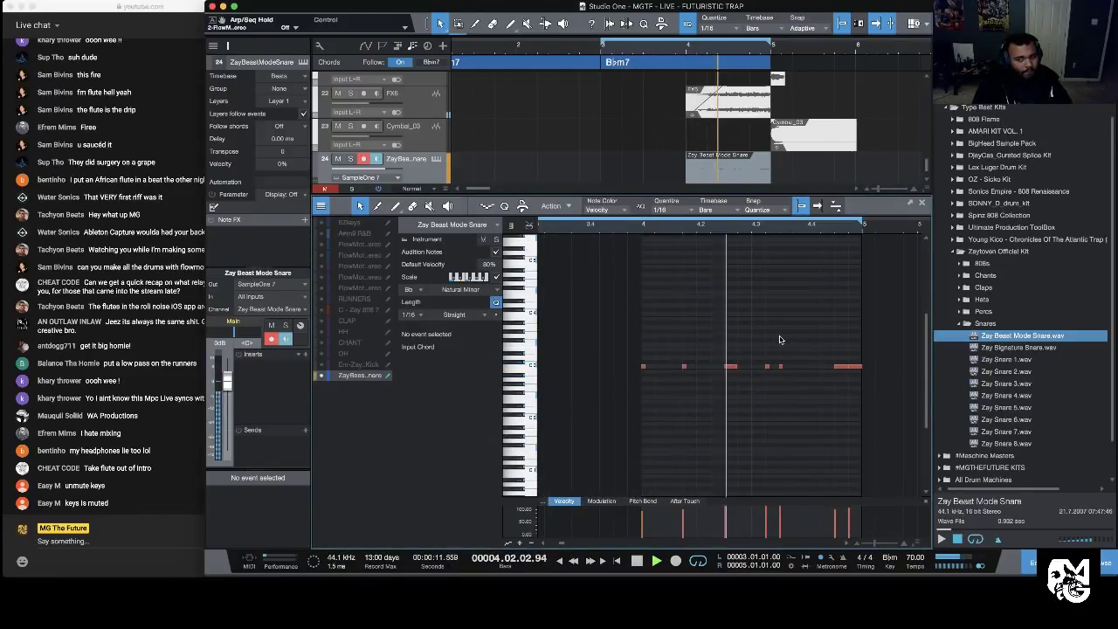
Step: Set the length of the snare notes at 4.4.3 and 4.4.4 to 1/16
click(852, 369)
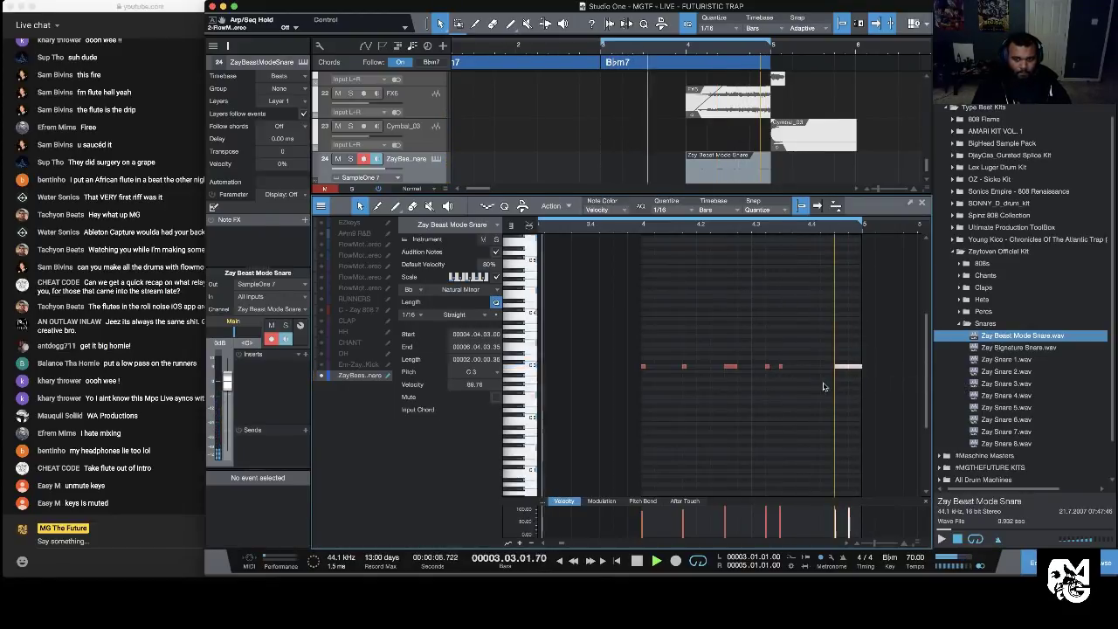
right_click(844, 372)
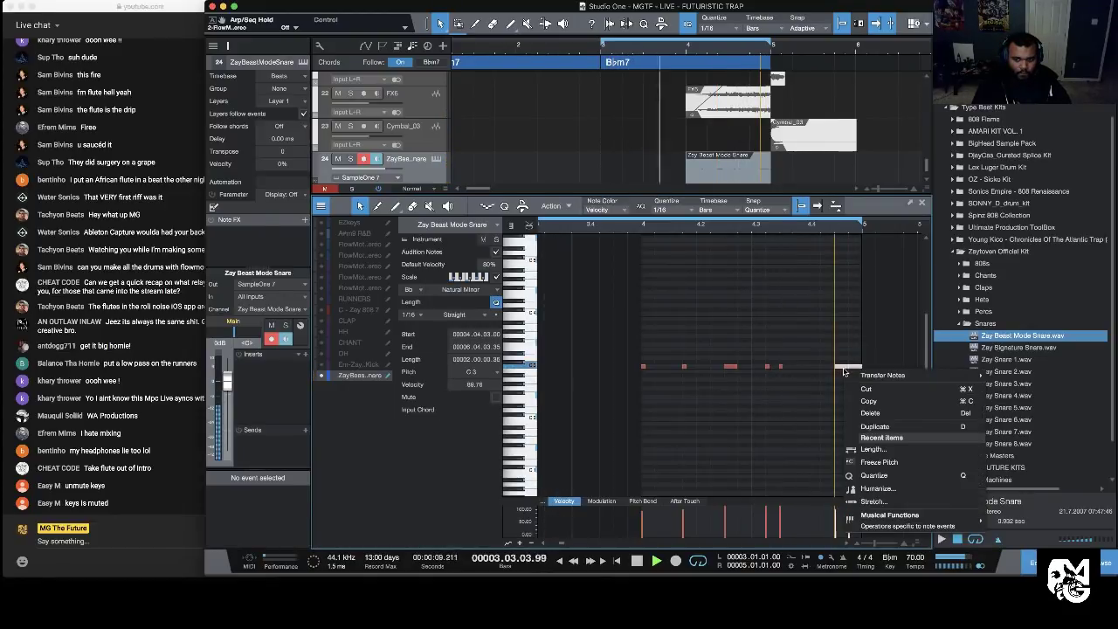
click(885, 451)
click(603, 325)
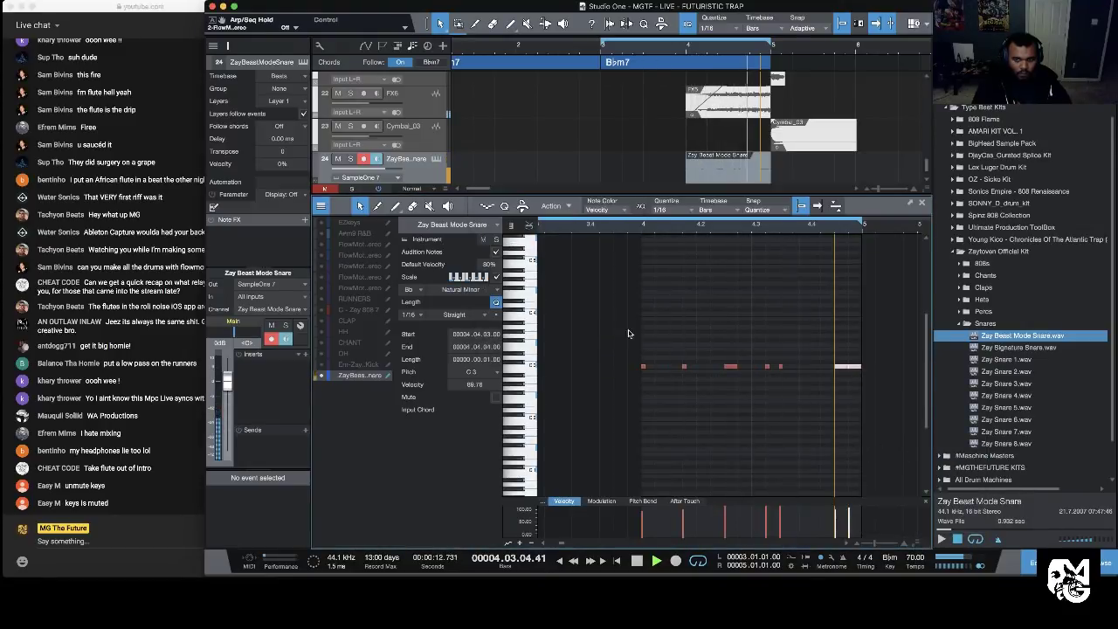
click(820, 345)
click(845, 366)
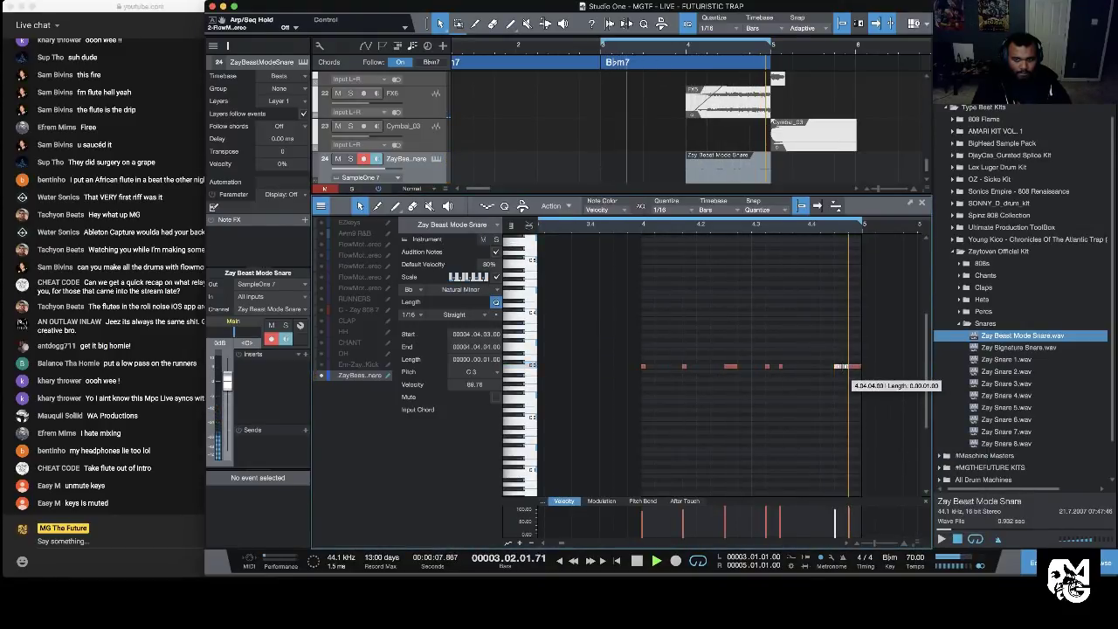
Step: Set the quantize grid to 1/32, shorten the last two snare notes to 1/32 and duplicate them into a four-note roll before bar 5
drag(844, 225, 680, 251)
click(680, 254)
click(682, 214)
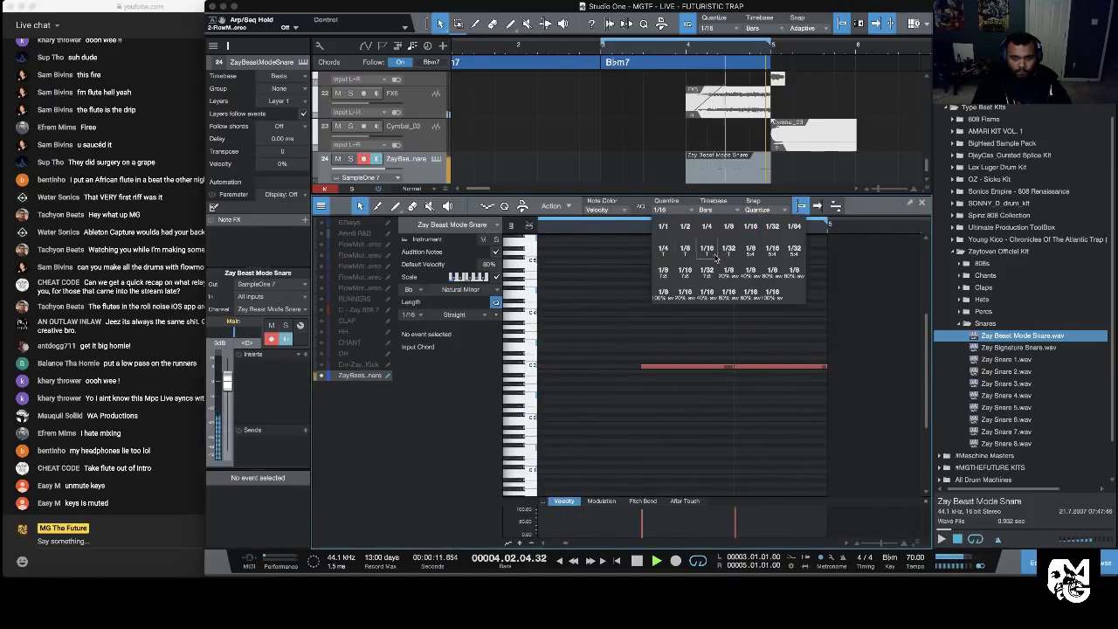
click(774, 229)
drag(658, 319, 812, 419)
drag(827, 365, 781, 367)
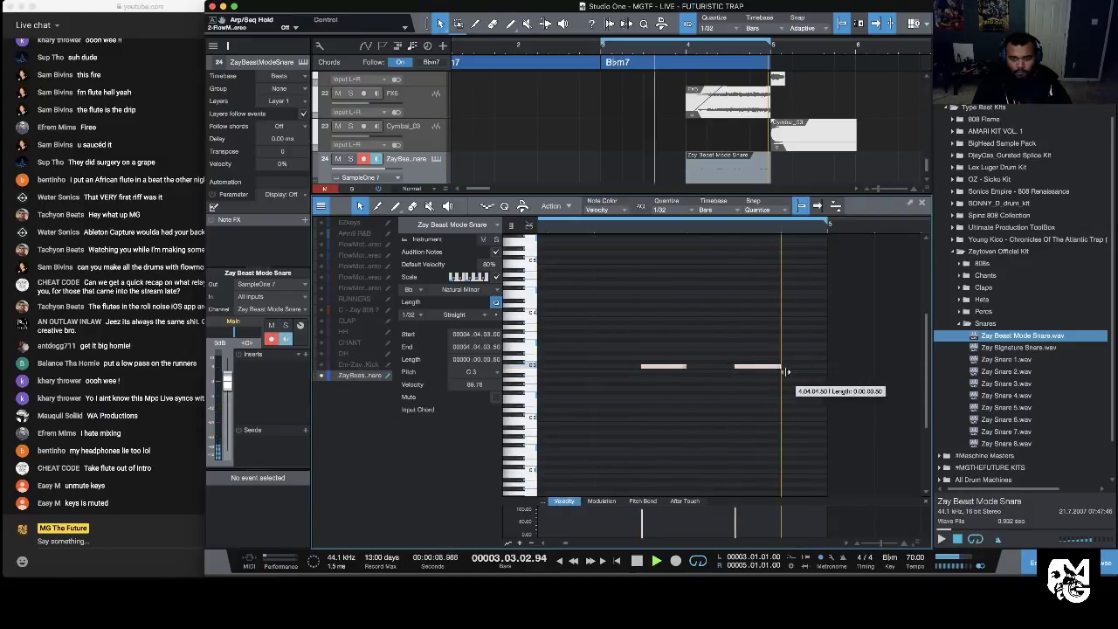
drag(668, 370, 715, 368)
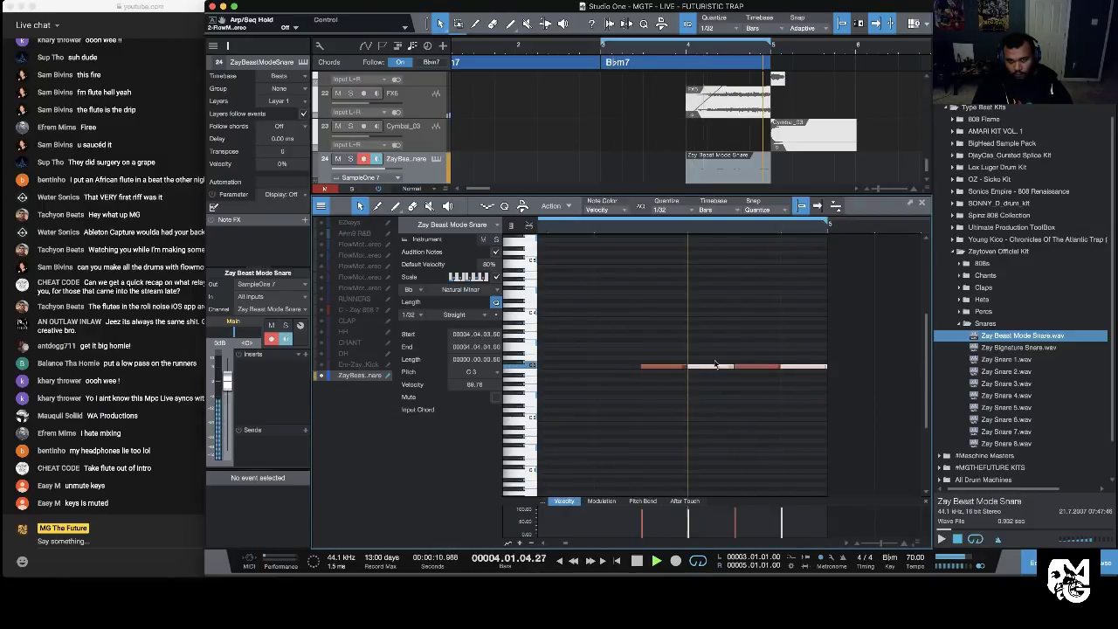
click(731, 328)
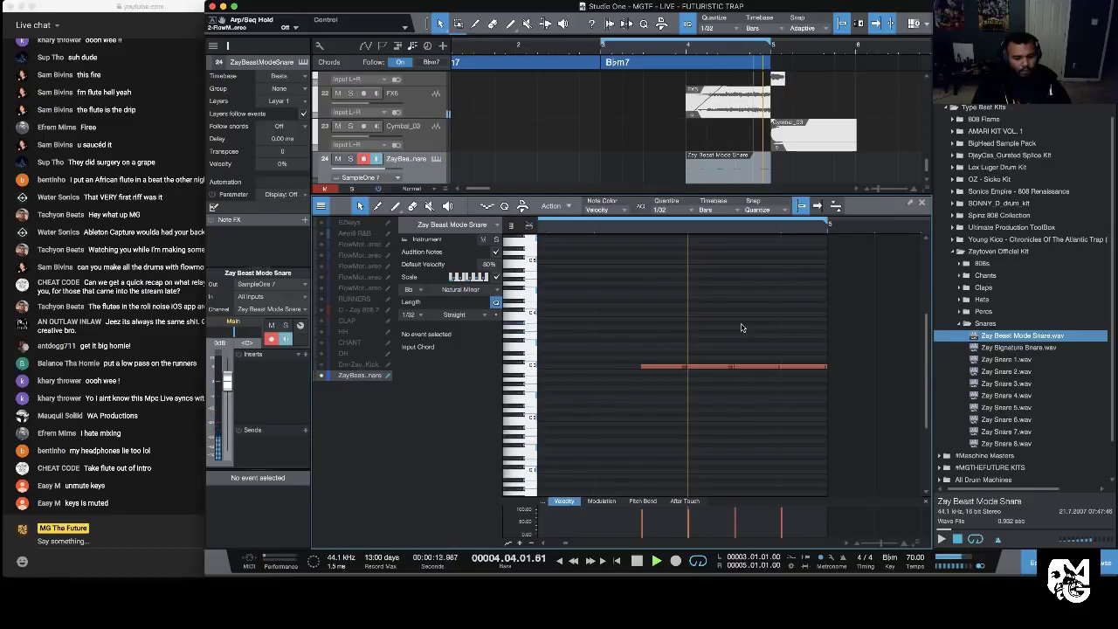
Step: Move the Zay Beast Mode Snare channel beside the kick channel in the mixer and copy the kick's Relay insert onto it
key(space)
key(w)
key(w)
key(w)
key(w)
key(w)
key(w)
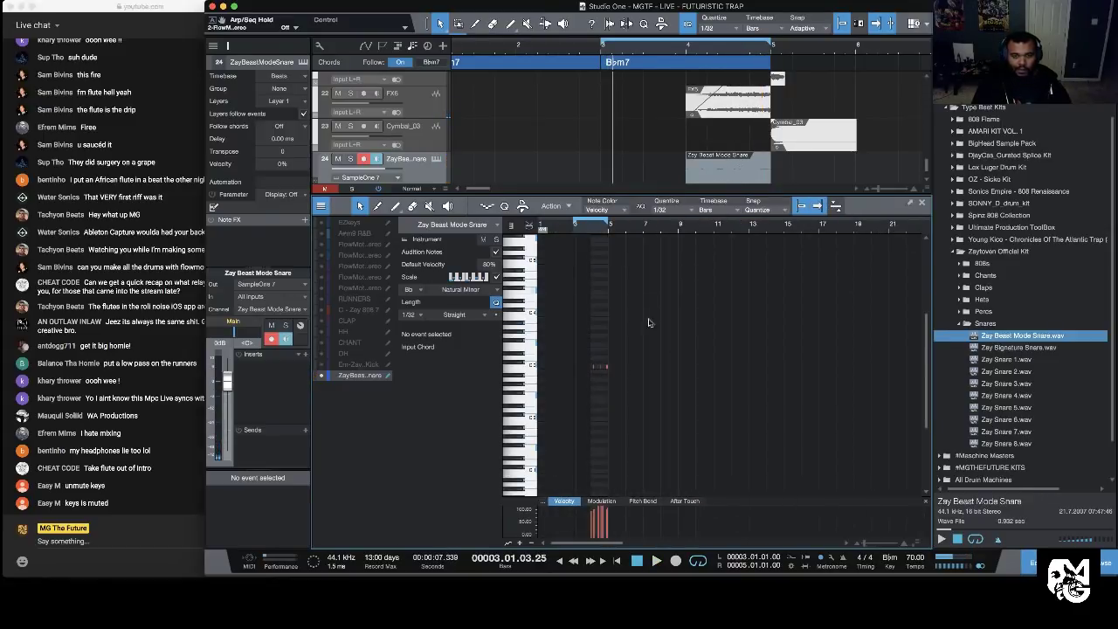
key(F3)
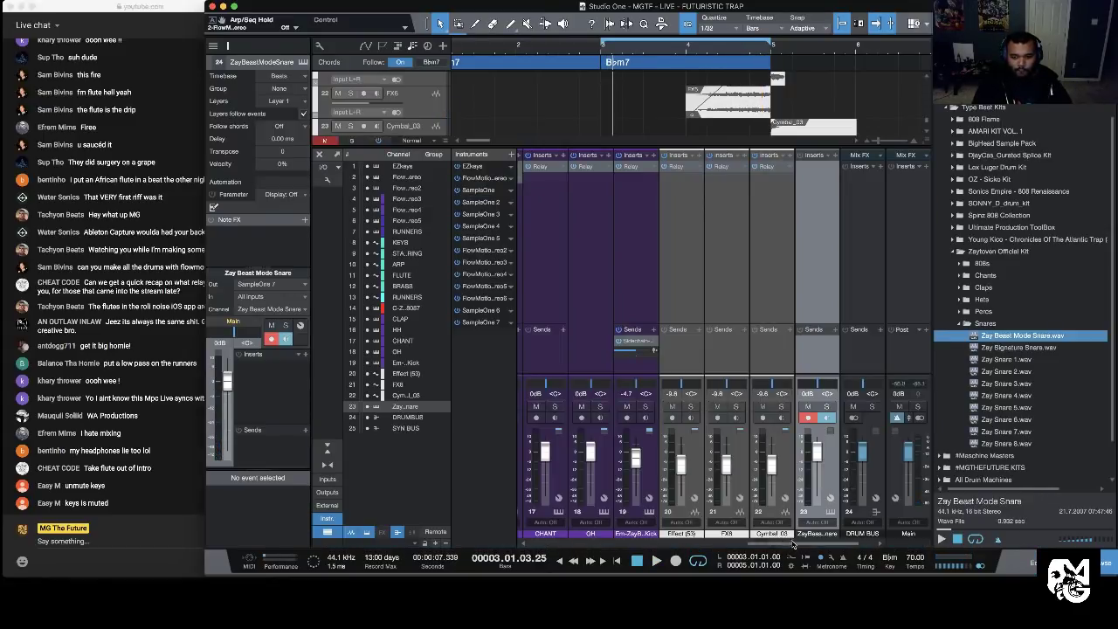
click(817, 351)
drag(830, 477, 682, 470)
drag(635, 166, 677, 167)
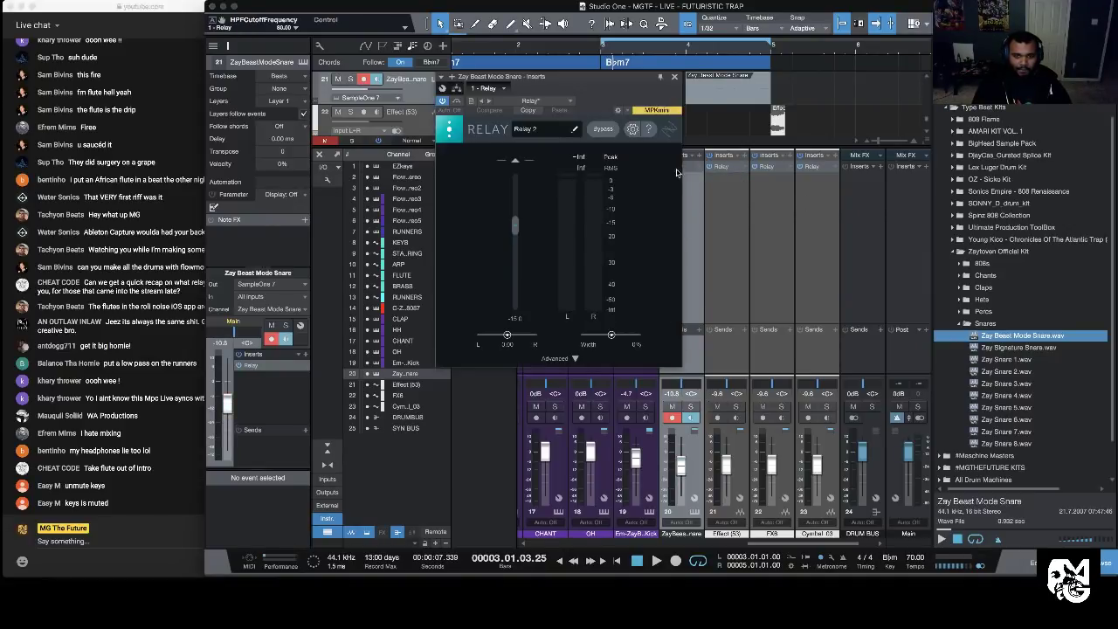
click(674, 78)
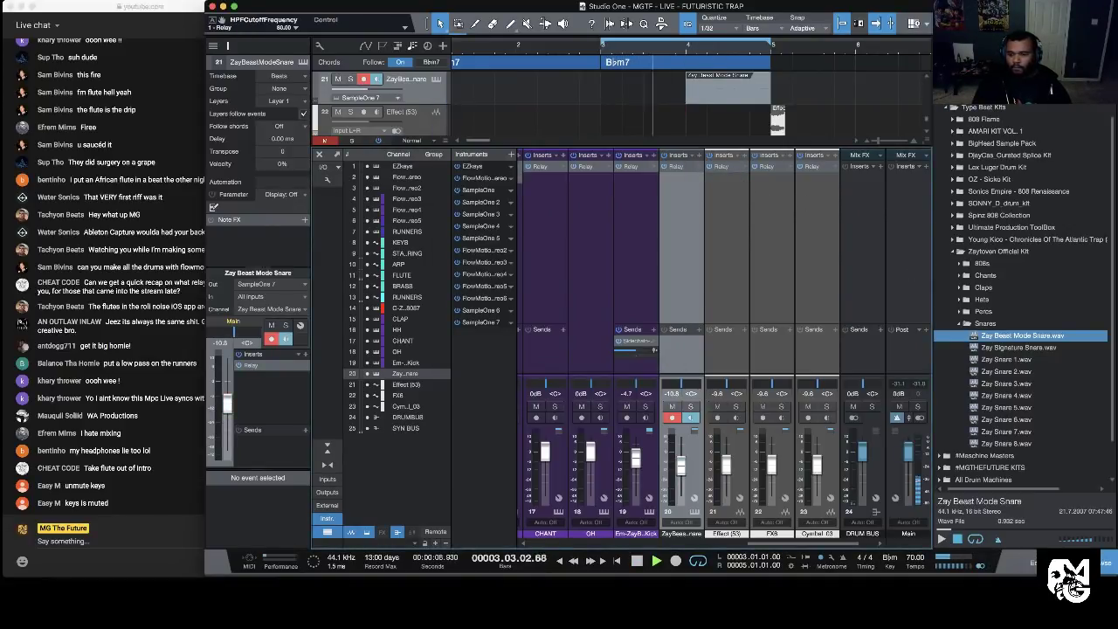
Step: Set the snare channel's level to about -4.3 dB and insert Ghz Trem Control 3 with the Stereo preset Slow Auto-Pan
key(F3)
drag(705, 44, 711, 32)
key(F3)
drag(682, 475, 686, 464)
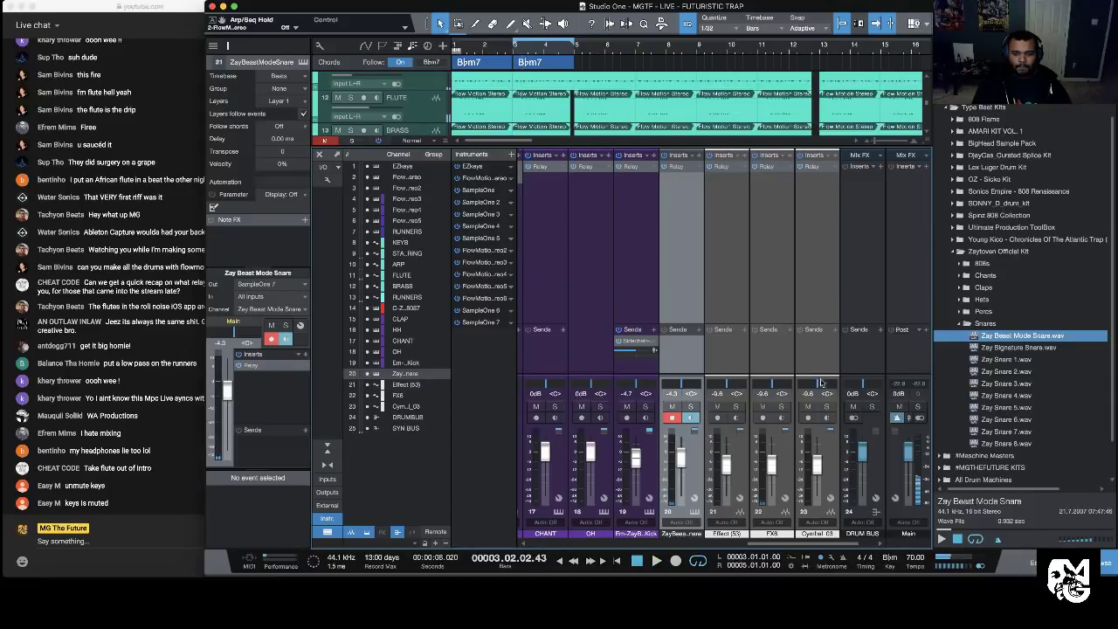
click(699, 156)
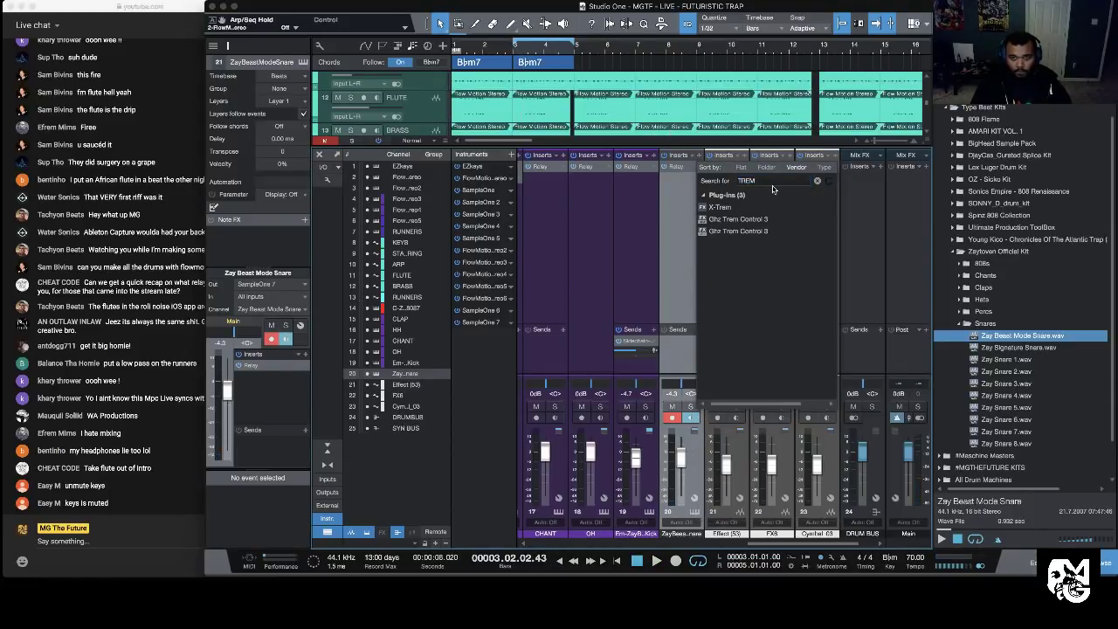
double_click(738, 219)
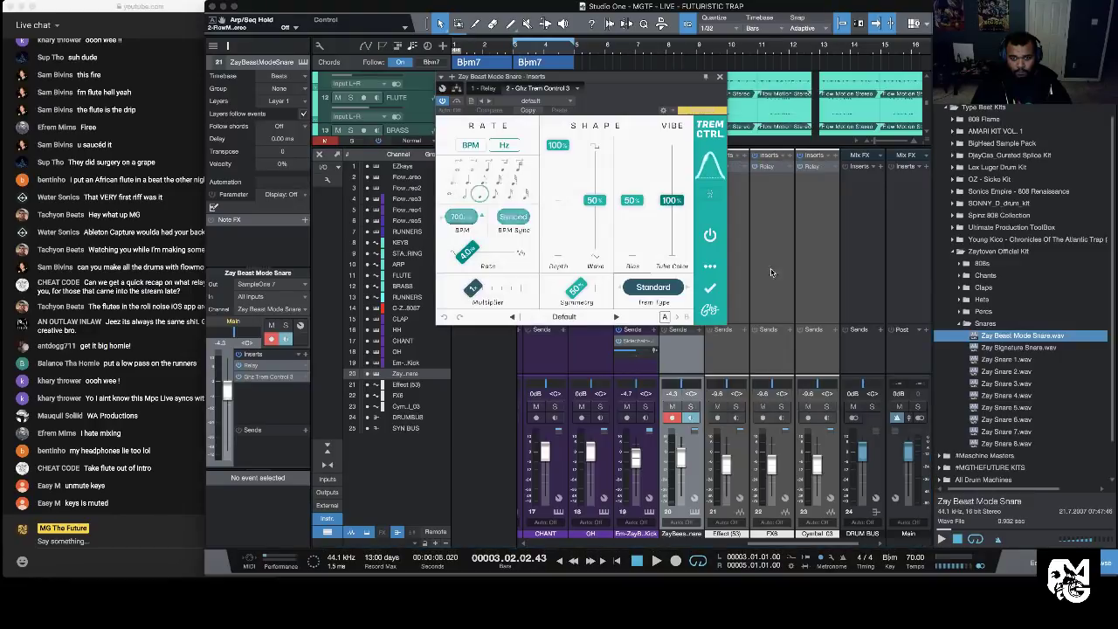
click(564, 316)
click(441, 200)
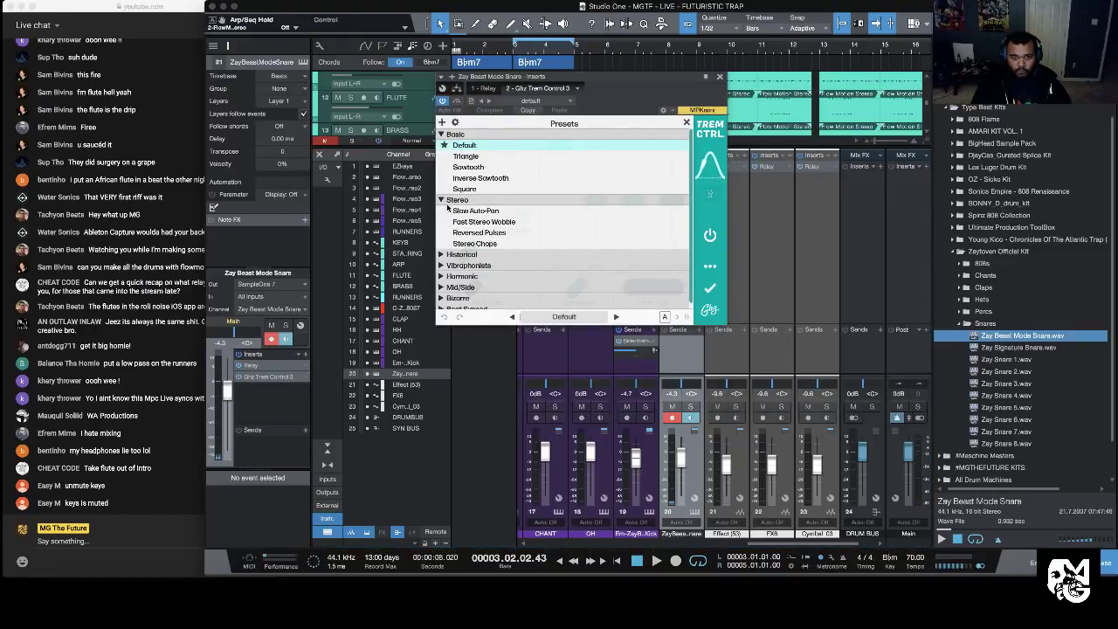
click(489, 210)
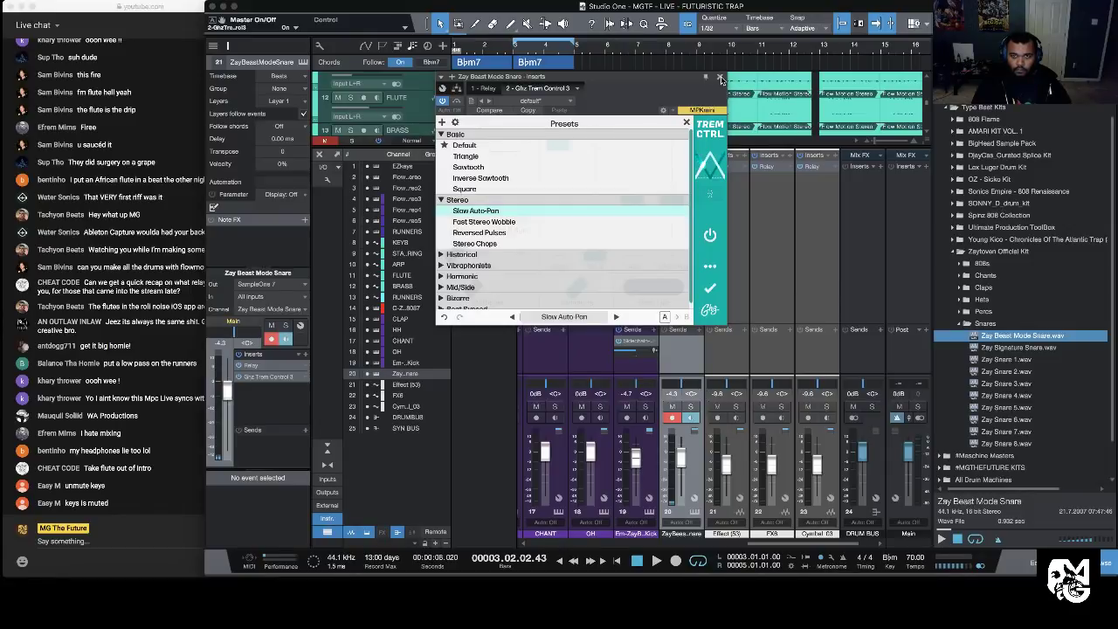
click(720, 78)
Step: Set the snare channel's level to about -3.2 dB during playback
key(space)
drag(678, 458, 681, 452)
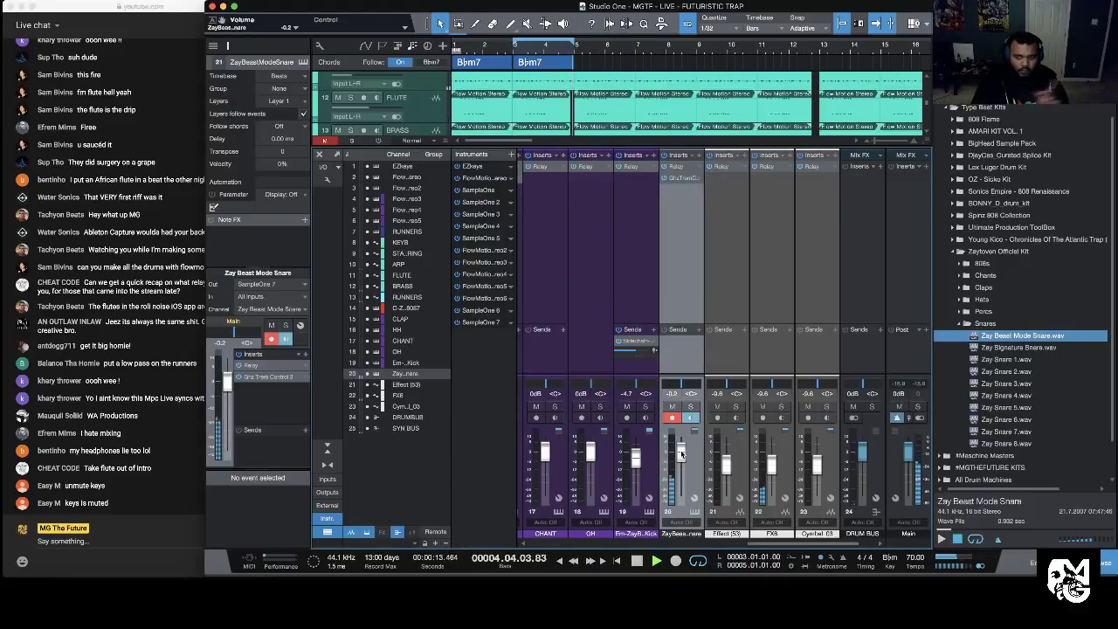
key(F3)
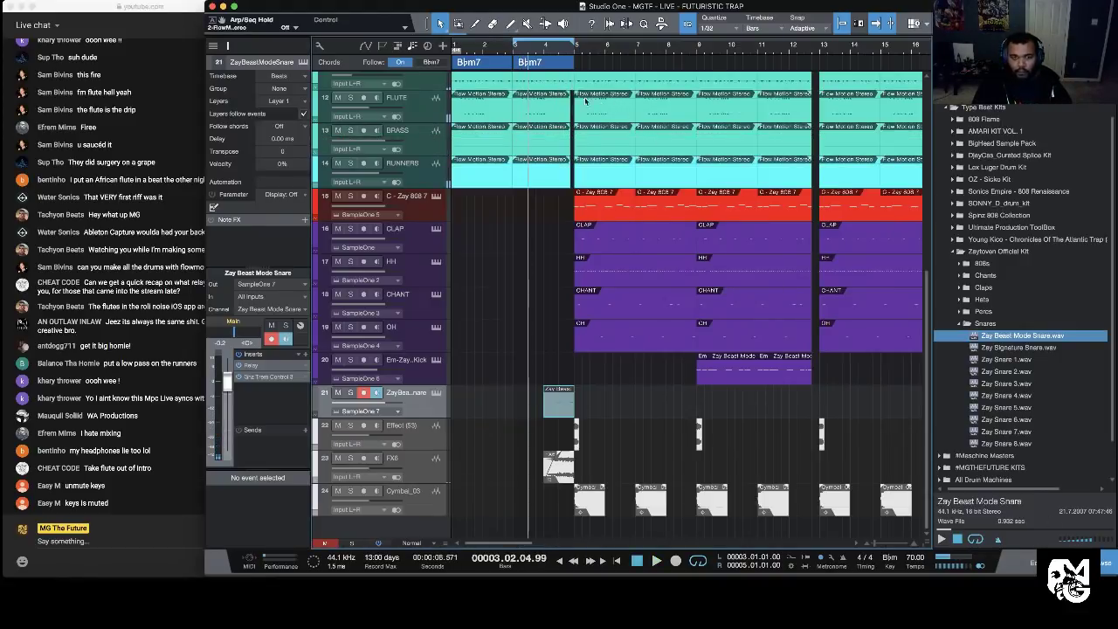
Step: Copy the one-bar snare fill to the ends of the sections before bars 13, 21 and 29, and extend the loop range to bar 29
drag(554, 51, 548, 33)
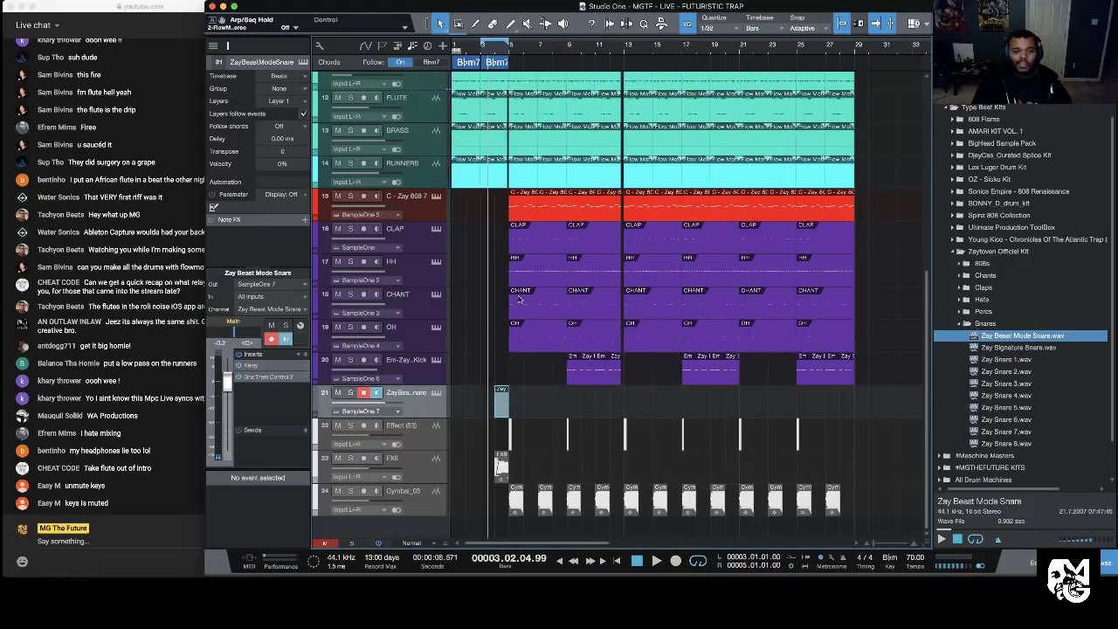
click(500, 405)
drag(500, 405, 845, 406)
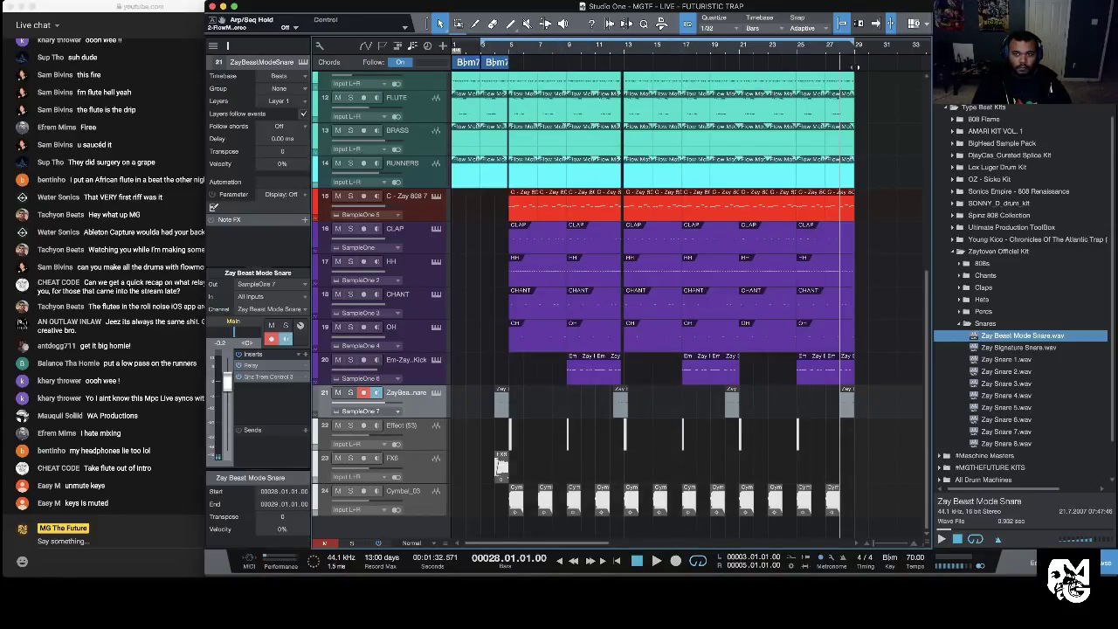
Step: Play the intro into the drop and trim the CLAP, HH, CHANT and OH events starting at bar 5 to end at 8.4.1
scroll(483, 67, up, 3)
click(491, 52)
key(space)
drag(506, 51, 507, 72)
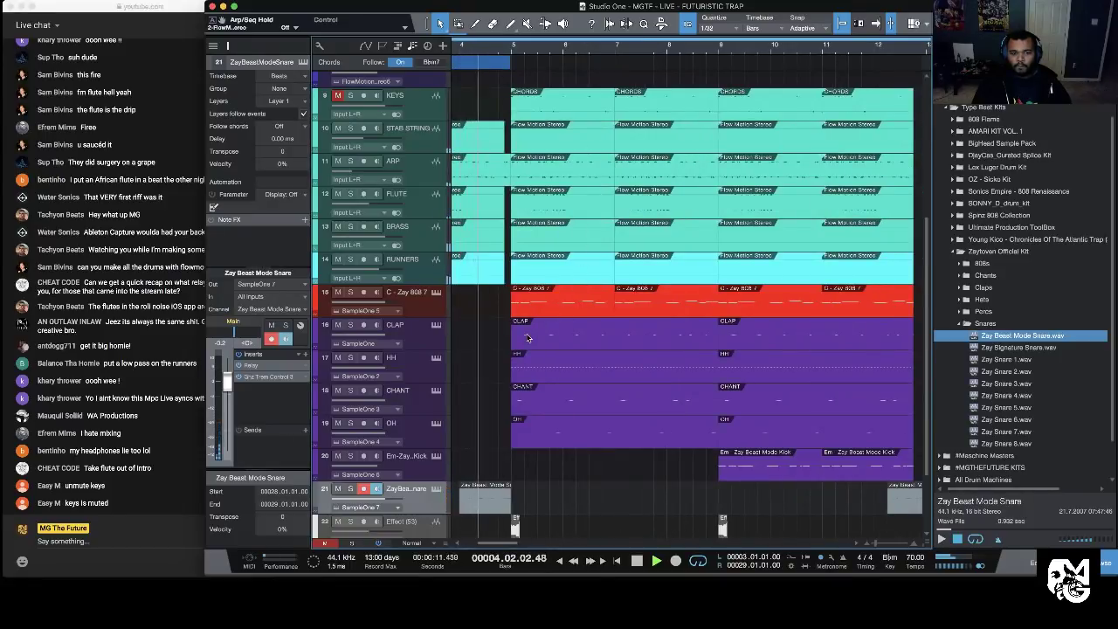
scroll(550, 323, right, 2)
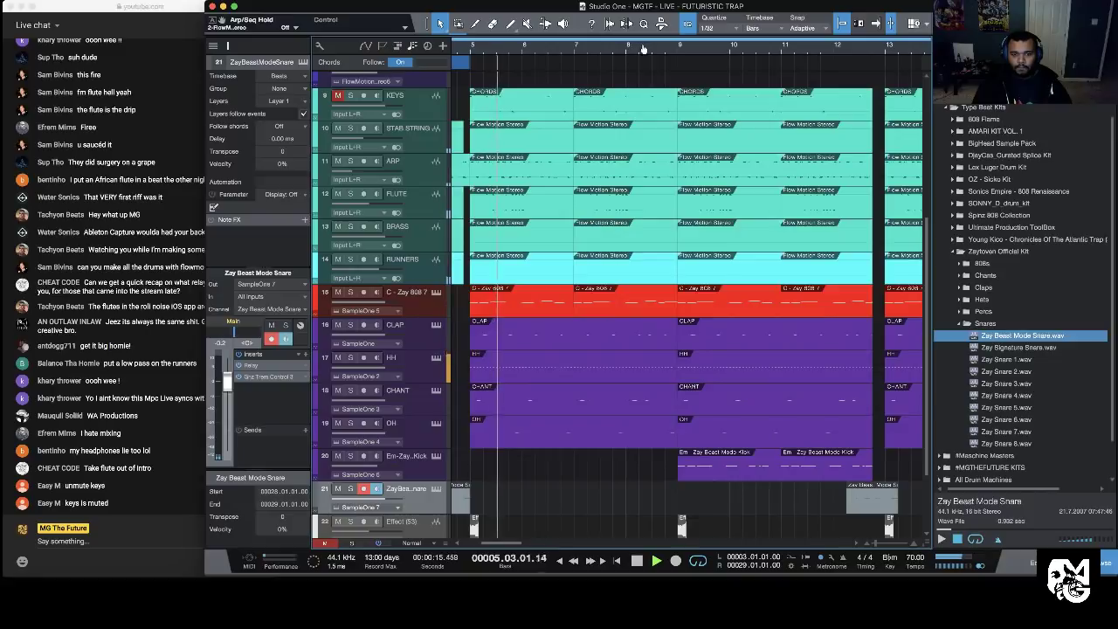
scroll(642, 50, down, 3)
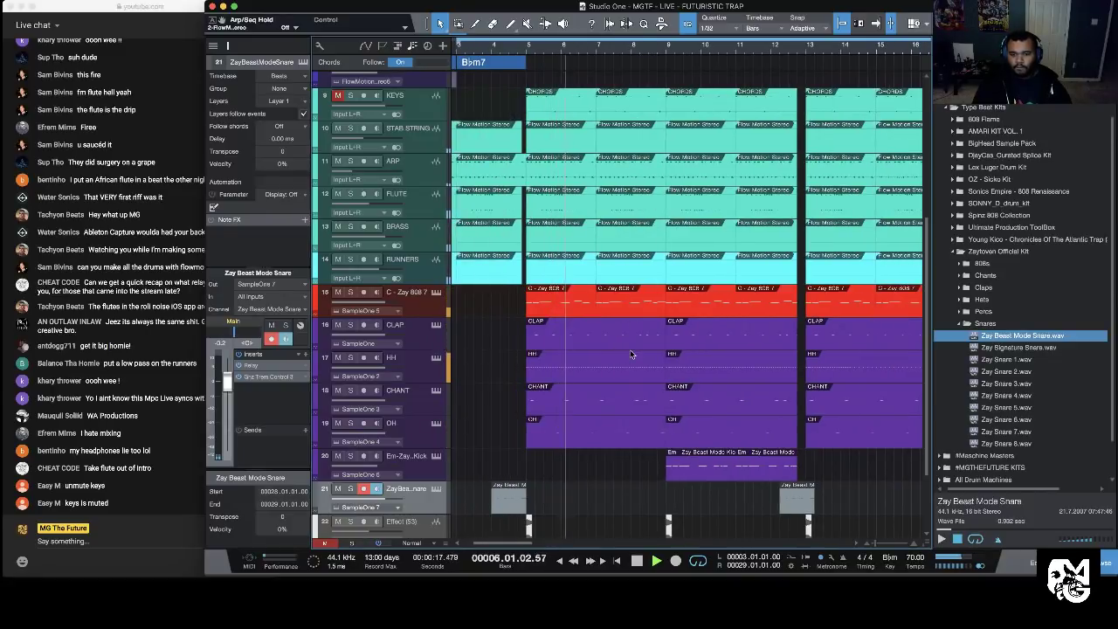
scroll(630, 350, down, 1)
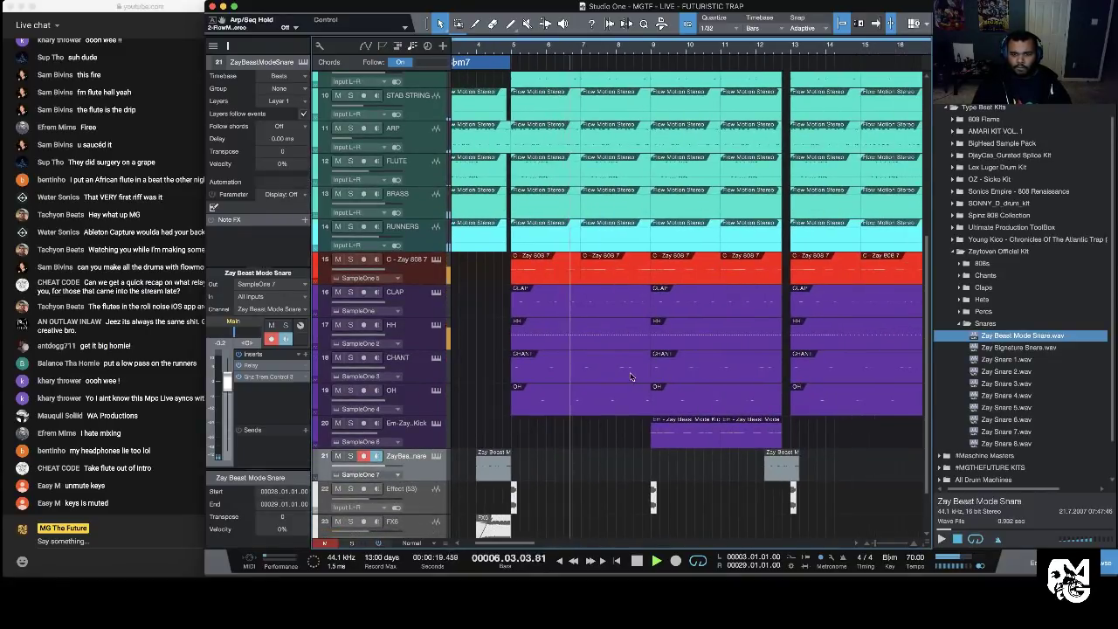
click(629, 376)
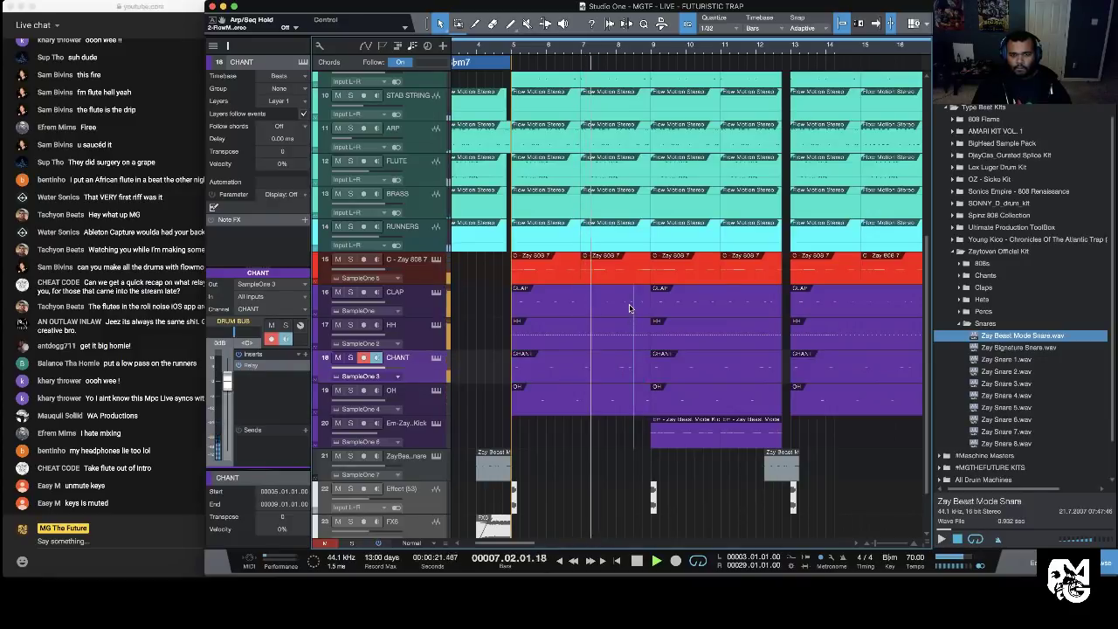
drag(629, 308, 623, 446)
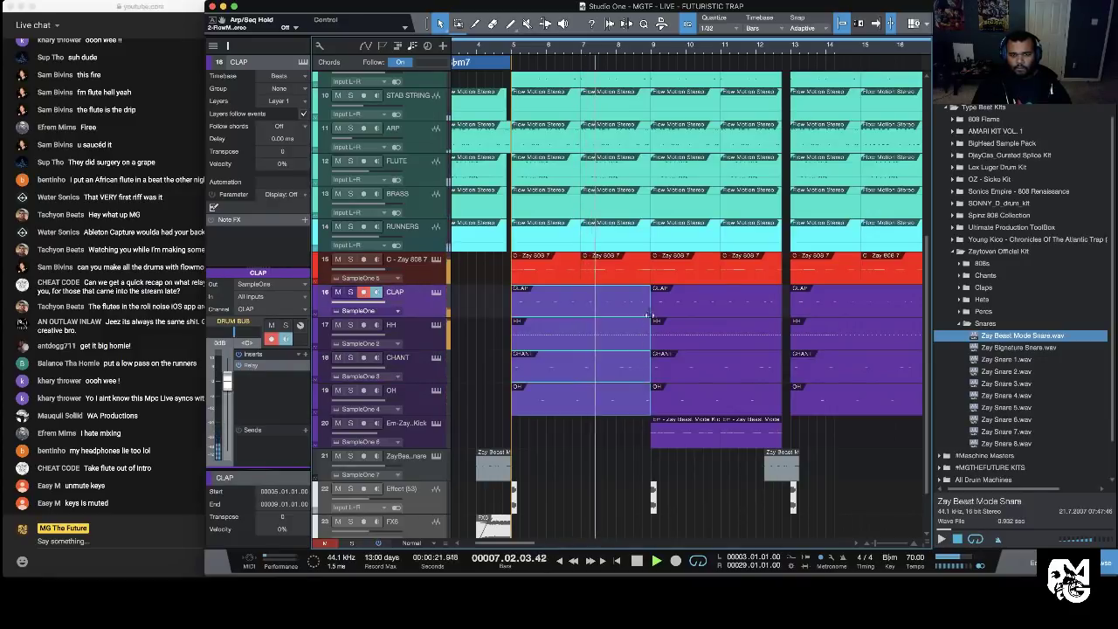
click(623, 445)
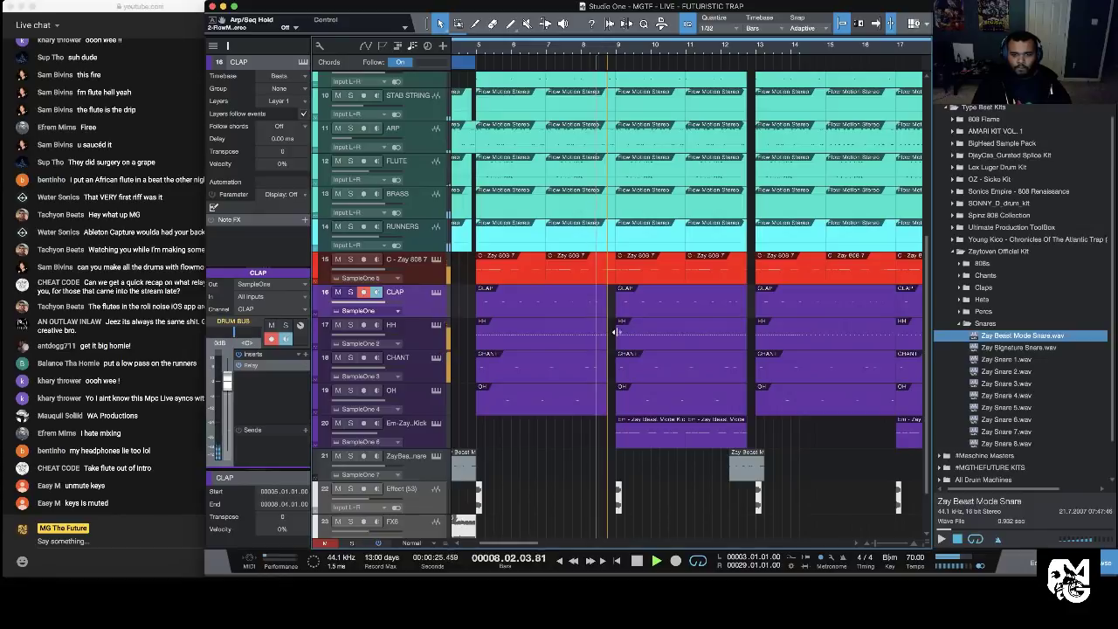
Step: Trim the start of the CLAP event at bar 9 to 9.4.1 and delete the HH event spanning bars 13 to 17
drag(617, 305, 642, 305)
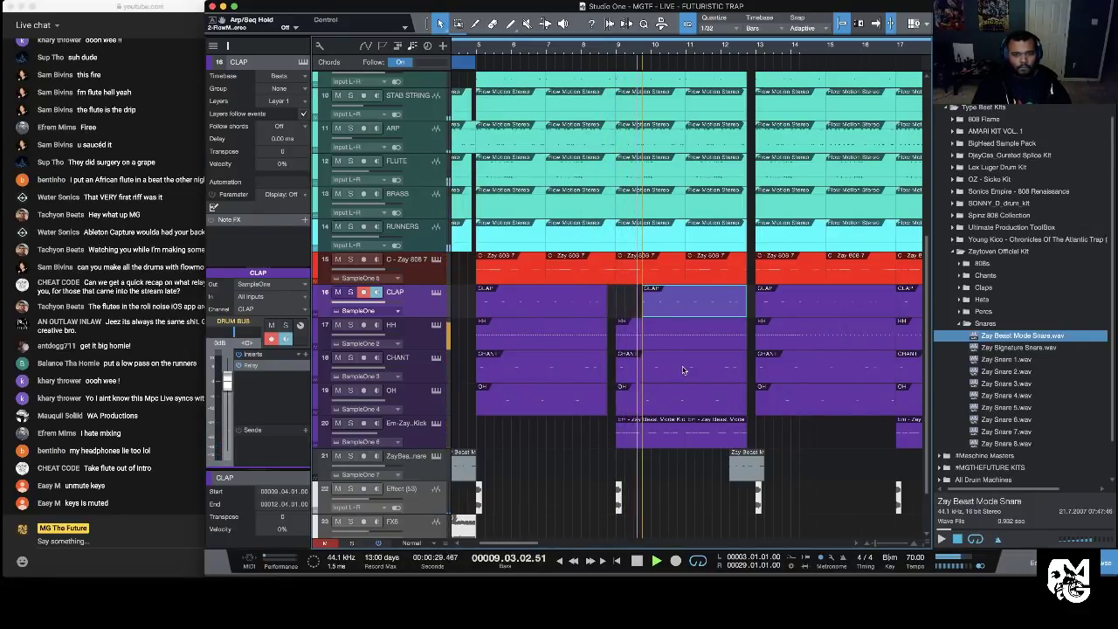
click(618, 330)
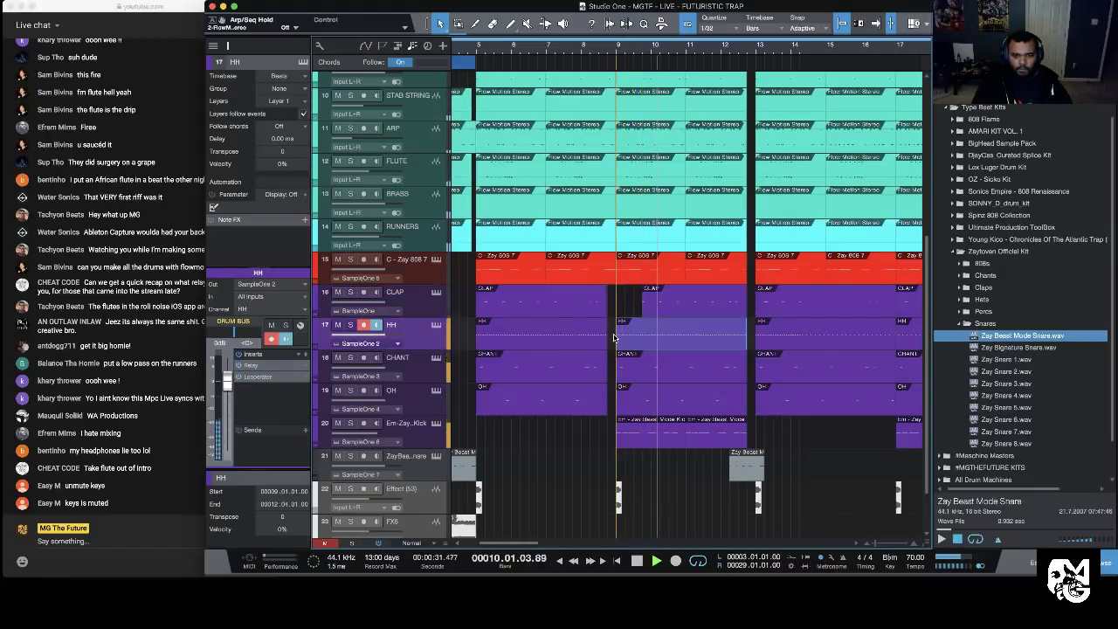
scroll(671, 333, right, 5)
click(671, 333)
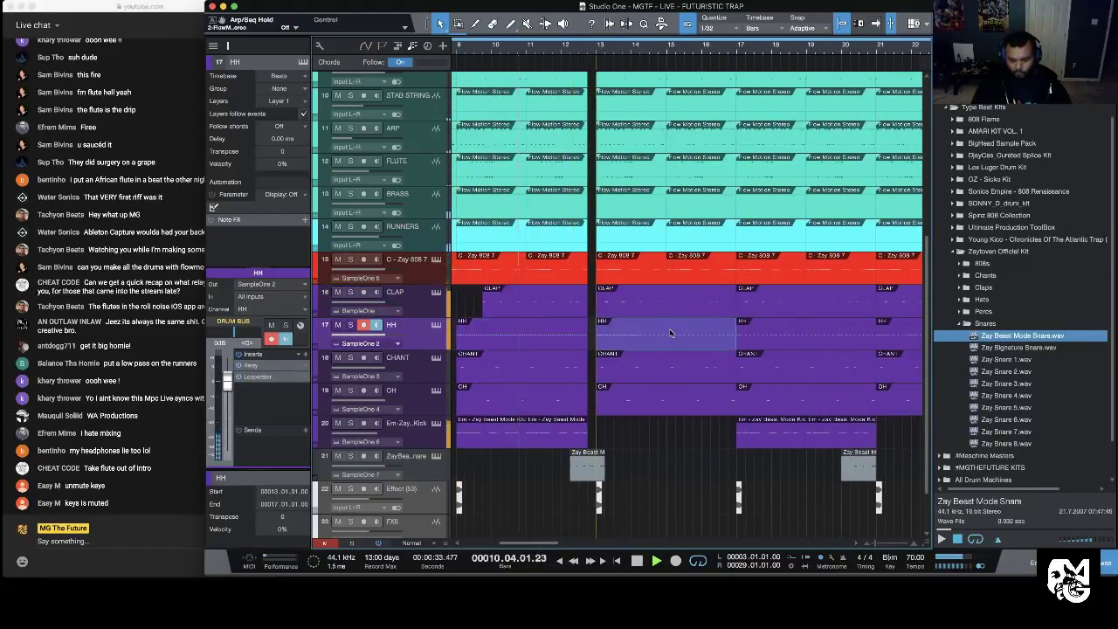
key(Delete)
Step: Trim the start of the 808 event at bar 13 to bar 14 and the CLAP event at bar 13 to 13.4.1
click(614, 364)
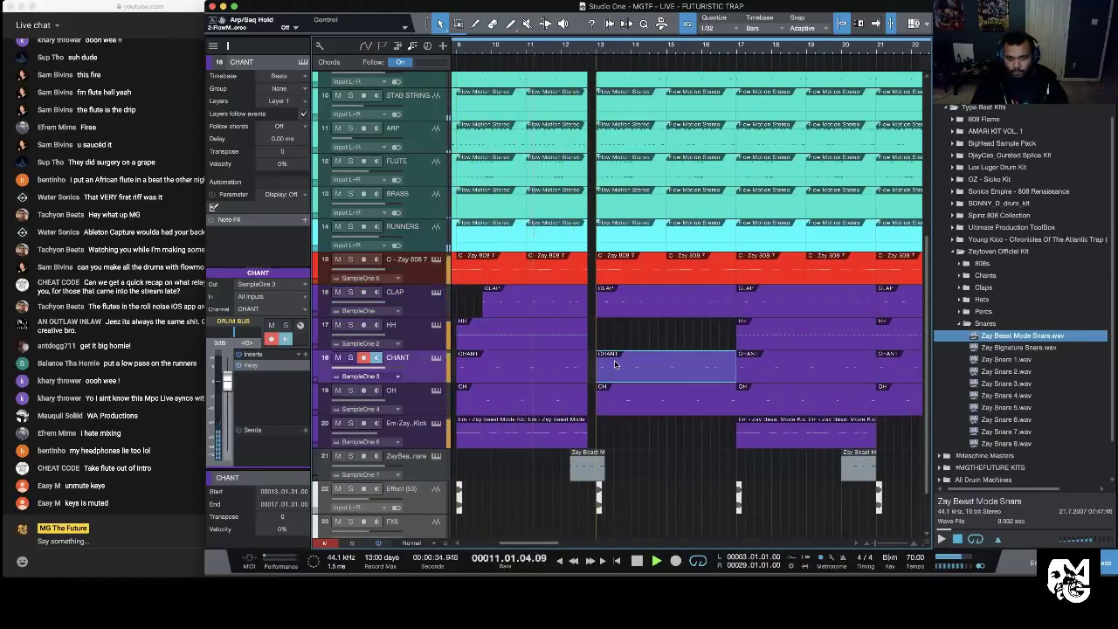
click(604, 280)
drag(595, 279, 622, 306)
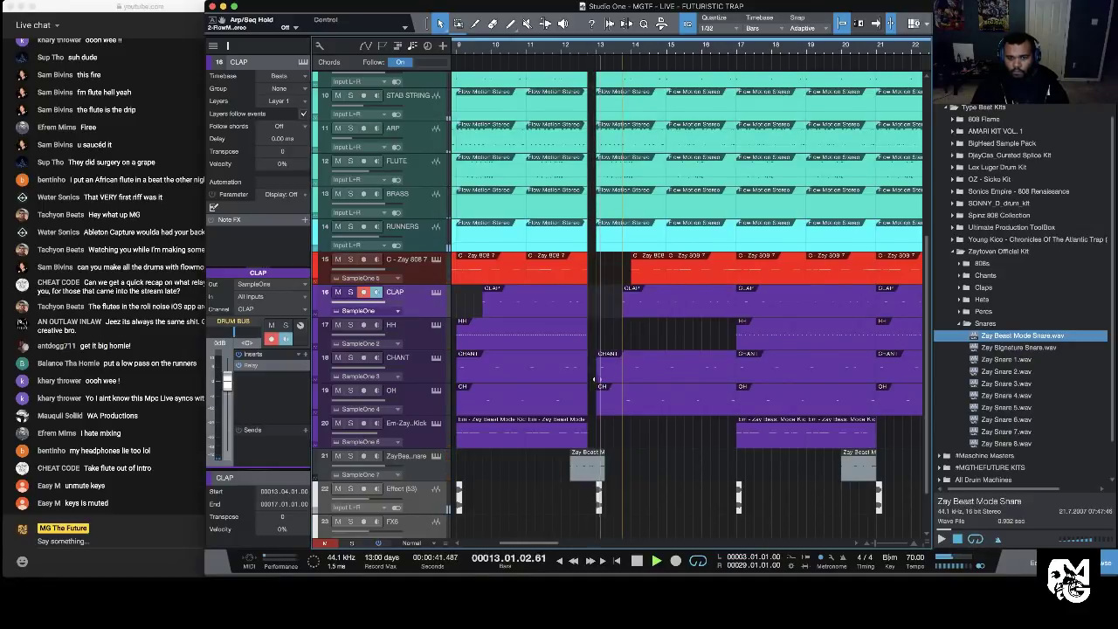
Step: Move the snare fill near bar 12 to start exactly at 12.1.1 and play the transition from there
scroll(669, 371, up, 1)
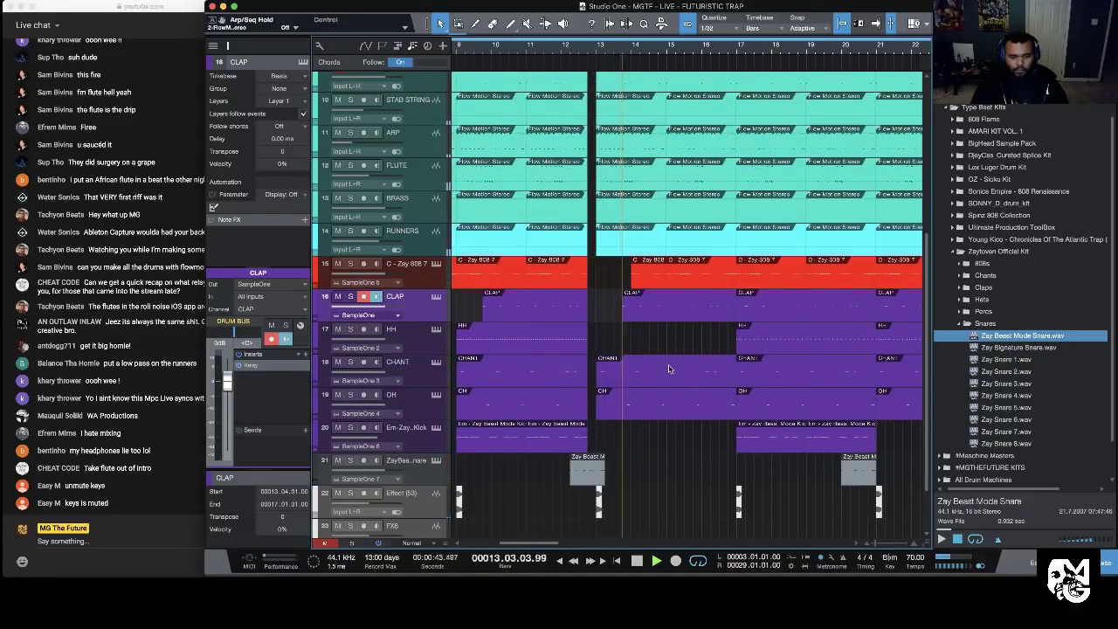
key(space)
drag(587, 474, 576, 474)
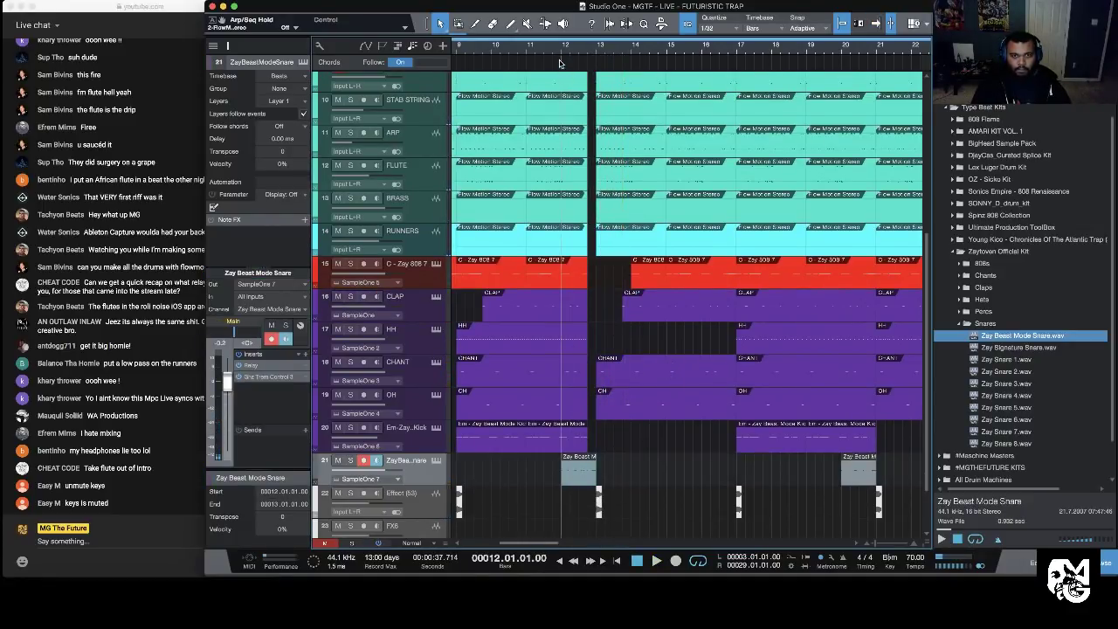
key(space)
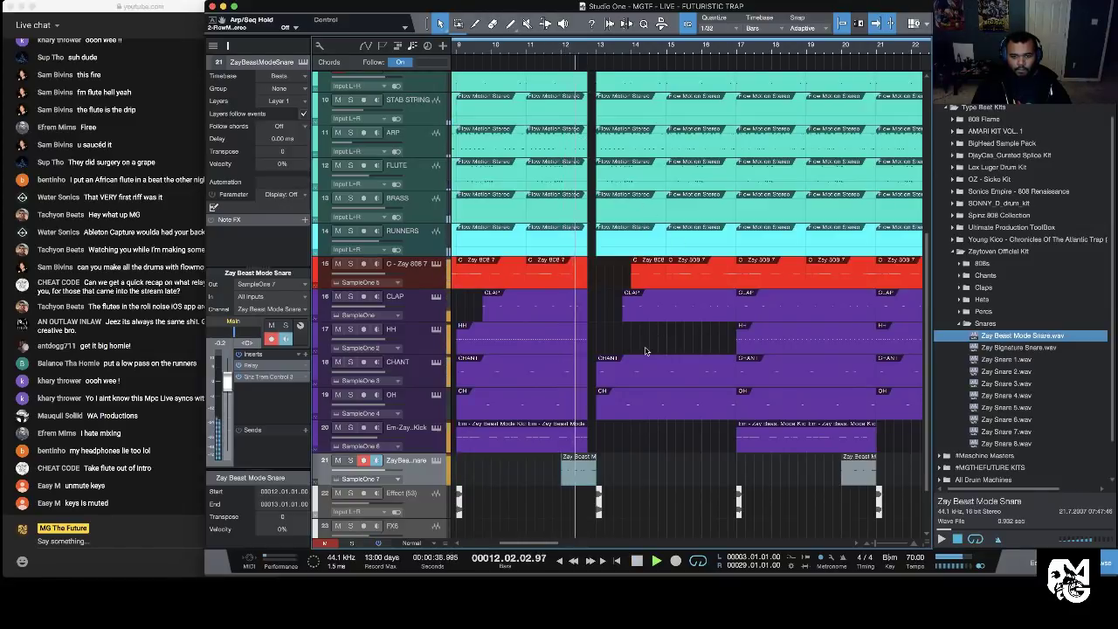
Step: Delete the CHANT events that start at bars 13 and 21
click(611, 382)
key(BackSpace)
scroll(678, 363, right, 3)
click(786, 381)
key(Delete)
scroll(768, 384, right, 1)
click(763, 452)
scroll(763, 453, right, 1)
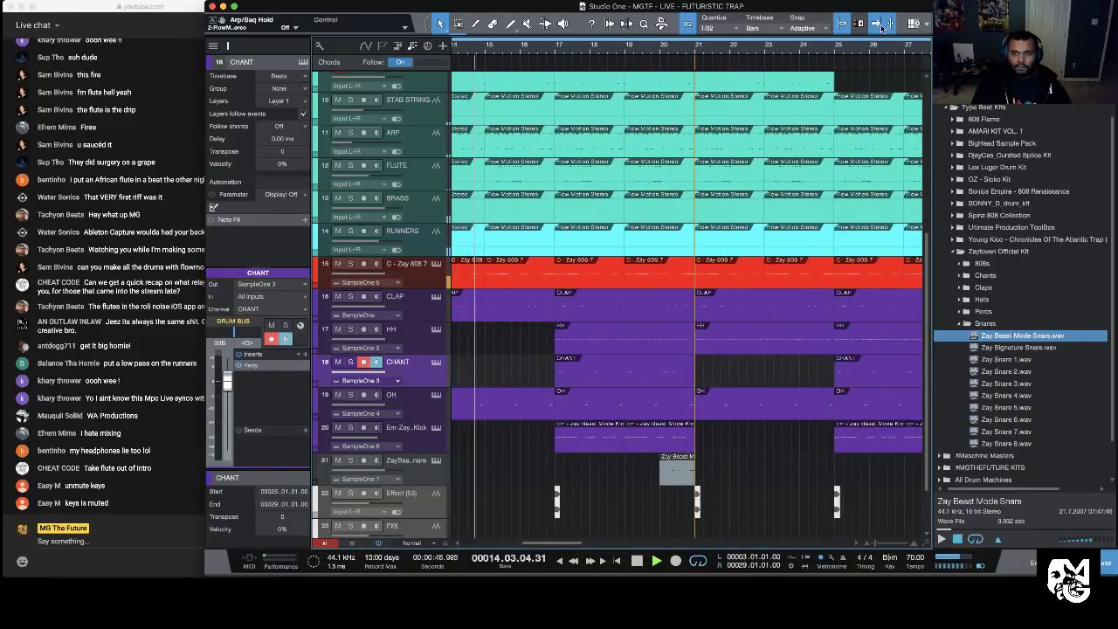
Step: Delete the HH event spanning bars 21 to 25
scroll(769, 245, right, 6)
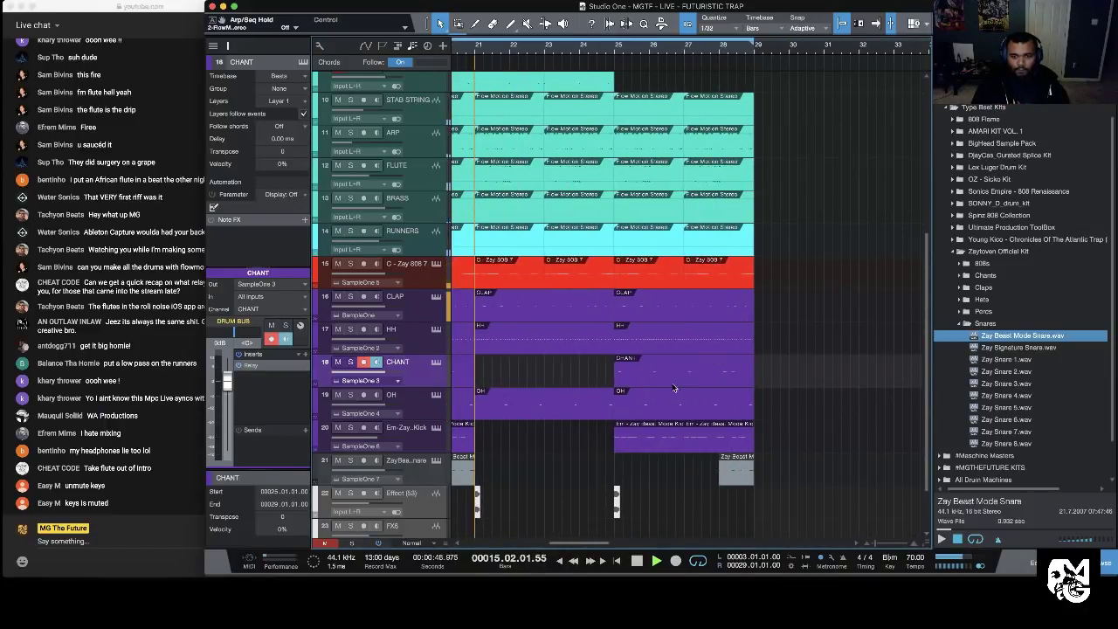
scroll(673, 386, left, 4)
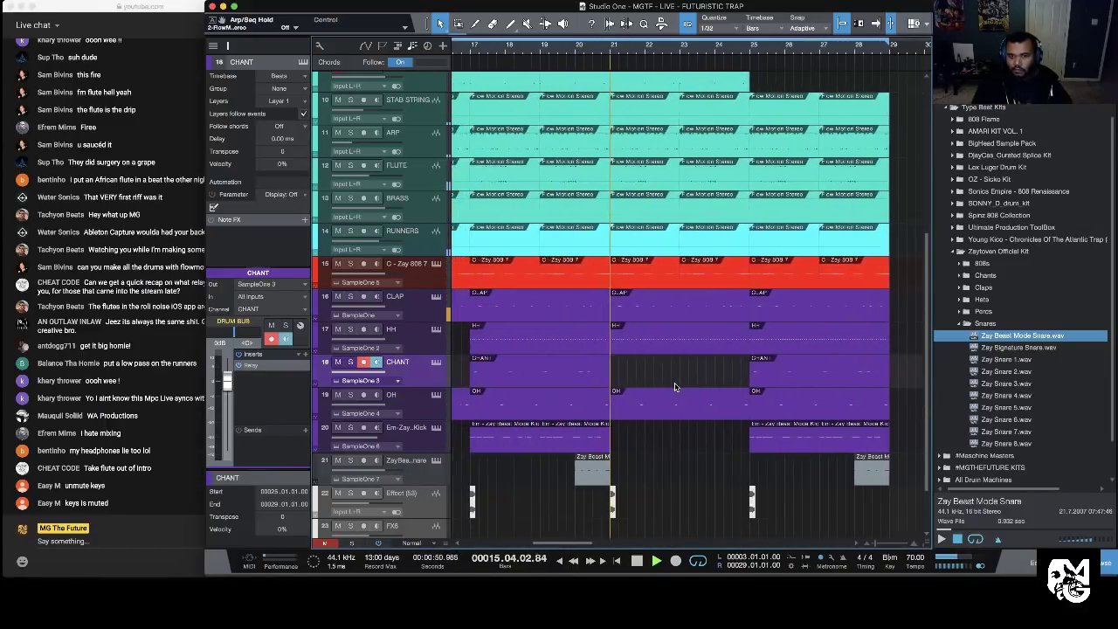
scroll(673, 387, left, 1)
click(669, 345)
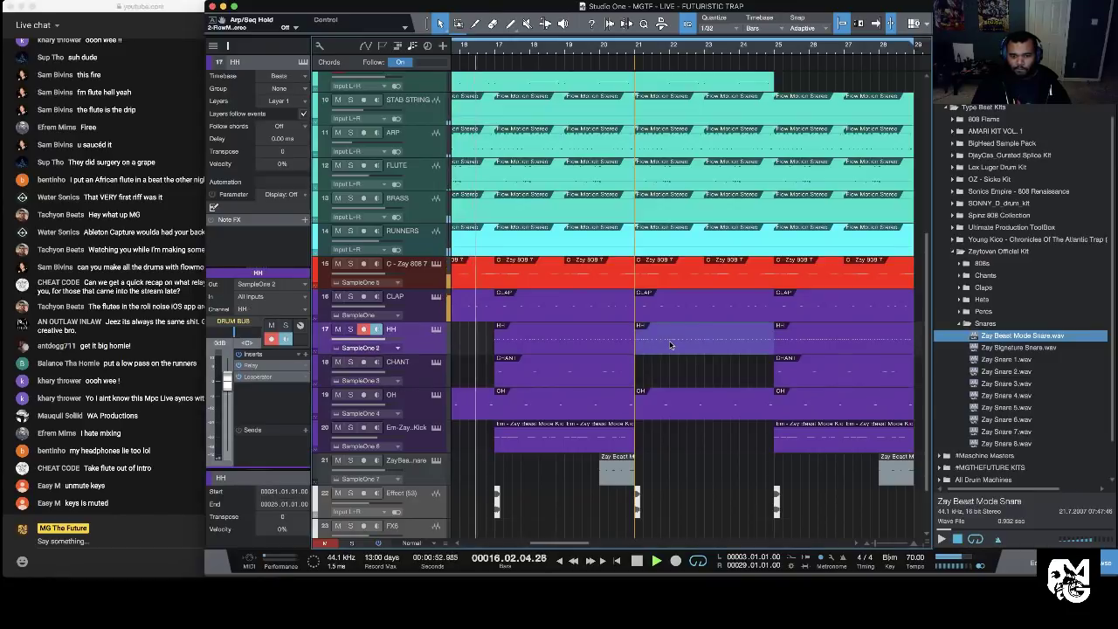
key(Delete)
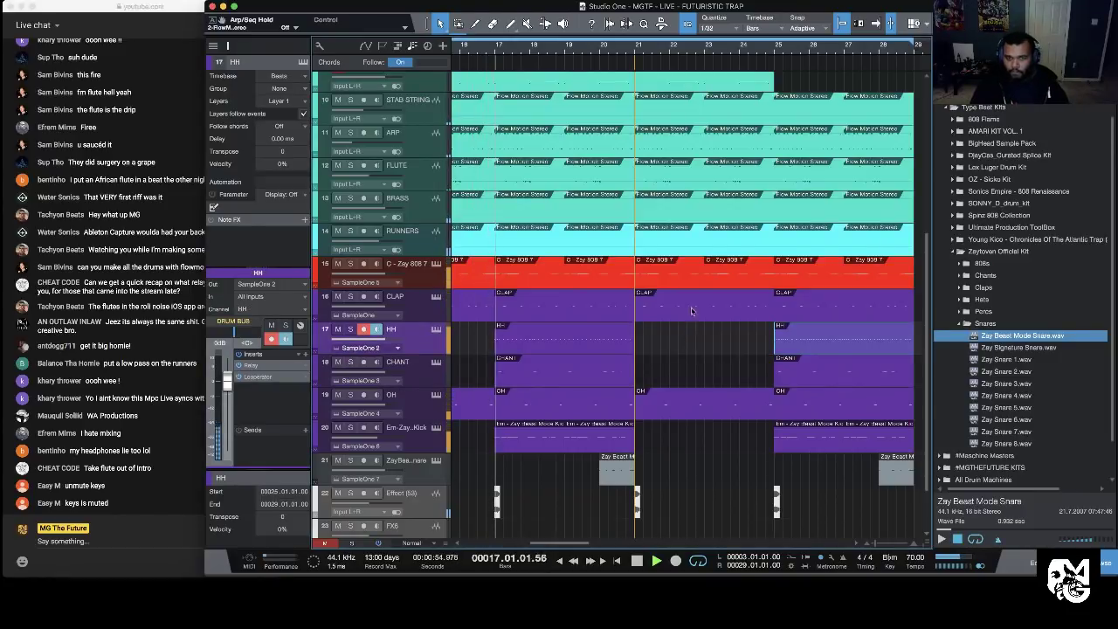
Step: Delete the RUNNERS events between bars 13 and 25
scroll(634, 101, left, 4)
scroll(662, 49, down, 3)
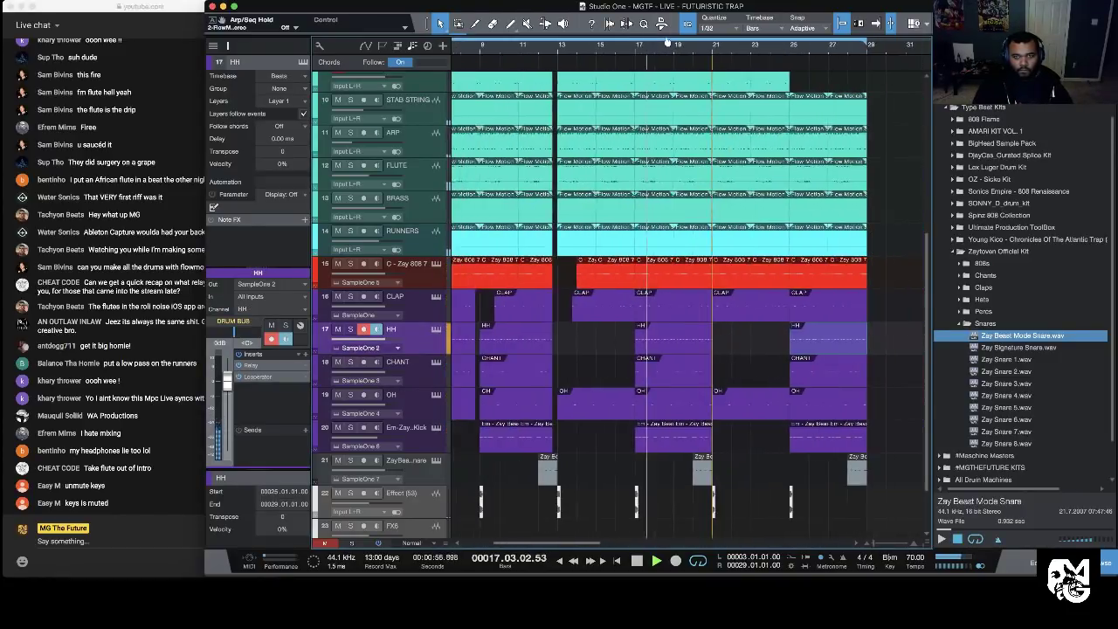
scroll(650, 90, up, 3)
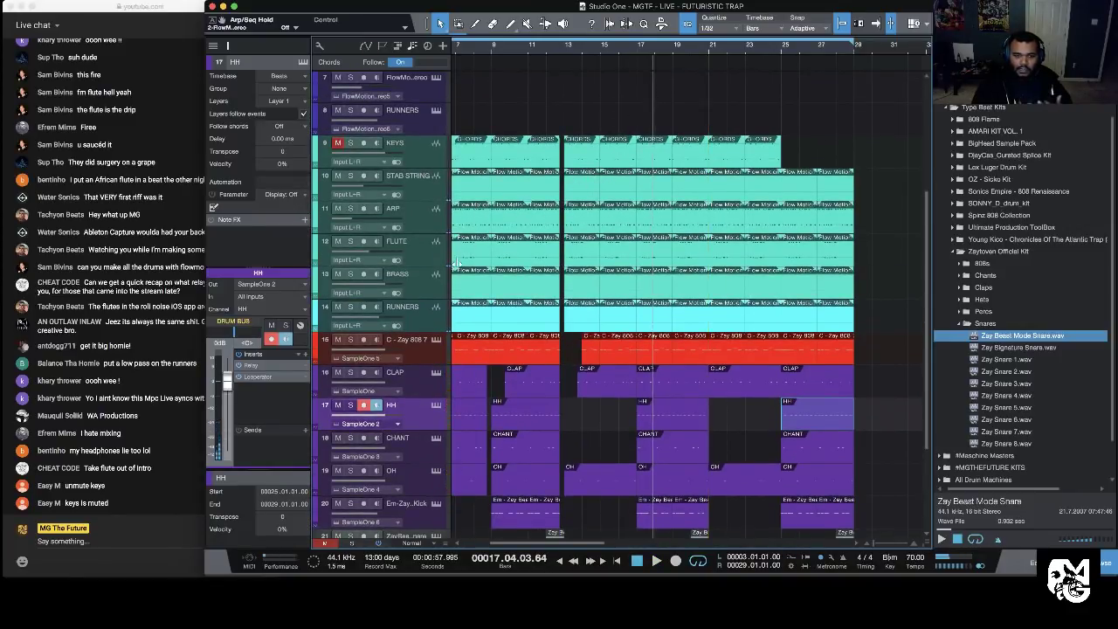
scroll(550, 293, left, 4)
scroll(551, 292, right, 3)
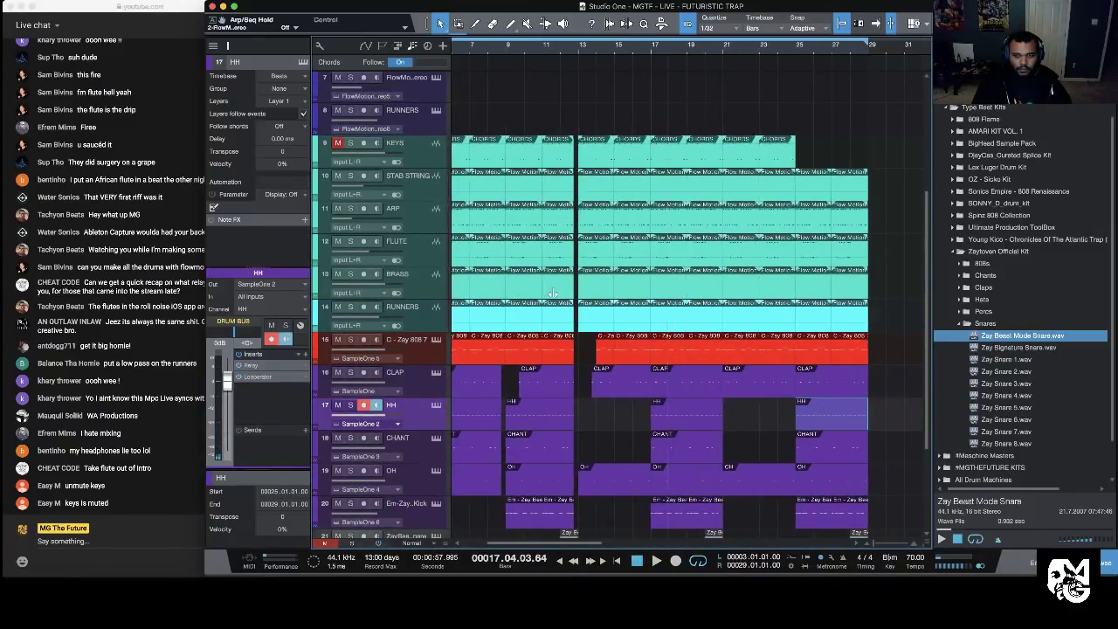
click(593, 319)
key(space)
drag(593, 320, 745, 320)
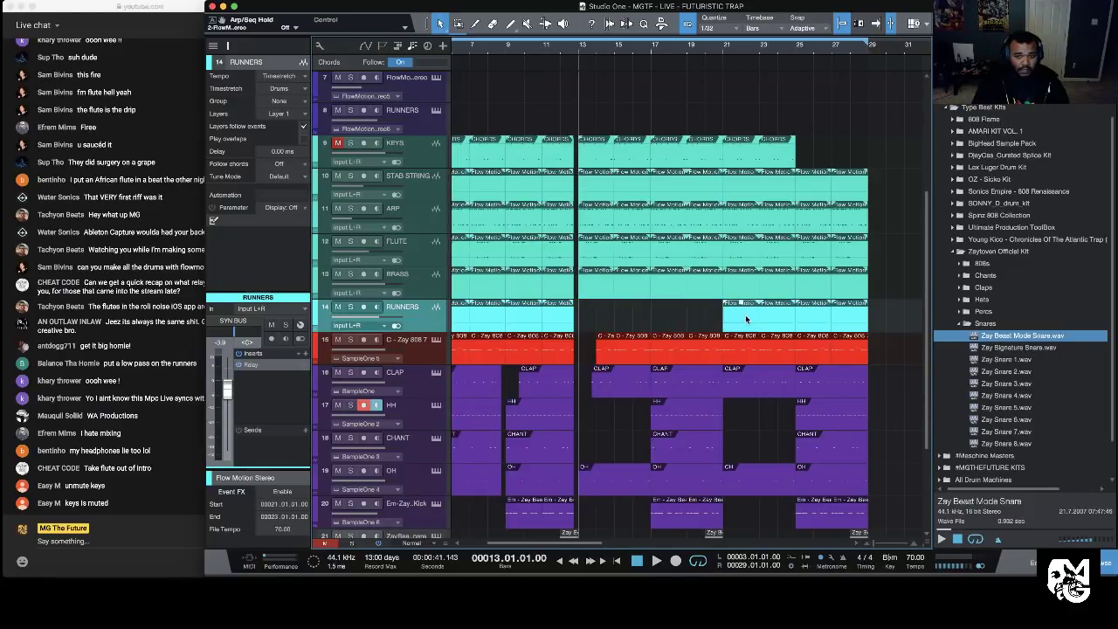
key(Delete)
key(Delete)
Step: Play the arrangement from shortly before bar 12 to hear the section after the bar 13 drop
scroll(707, 331, left, 3)
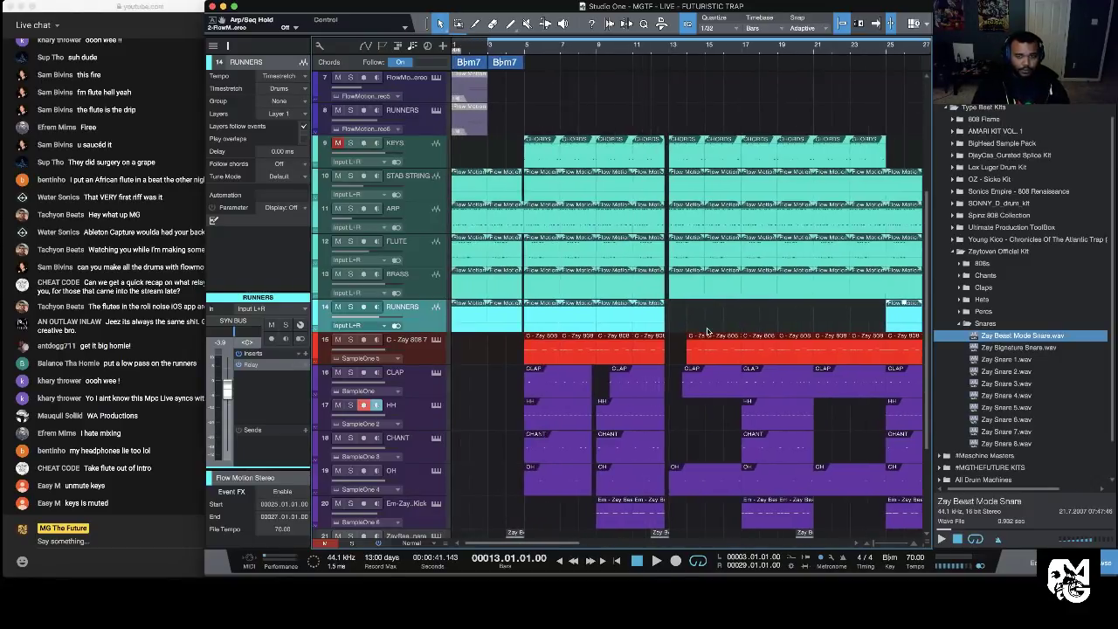
click(646, 50)
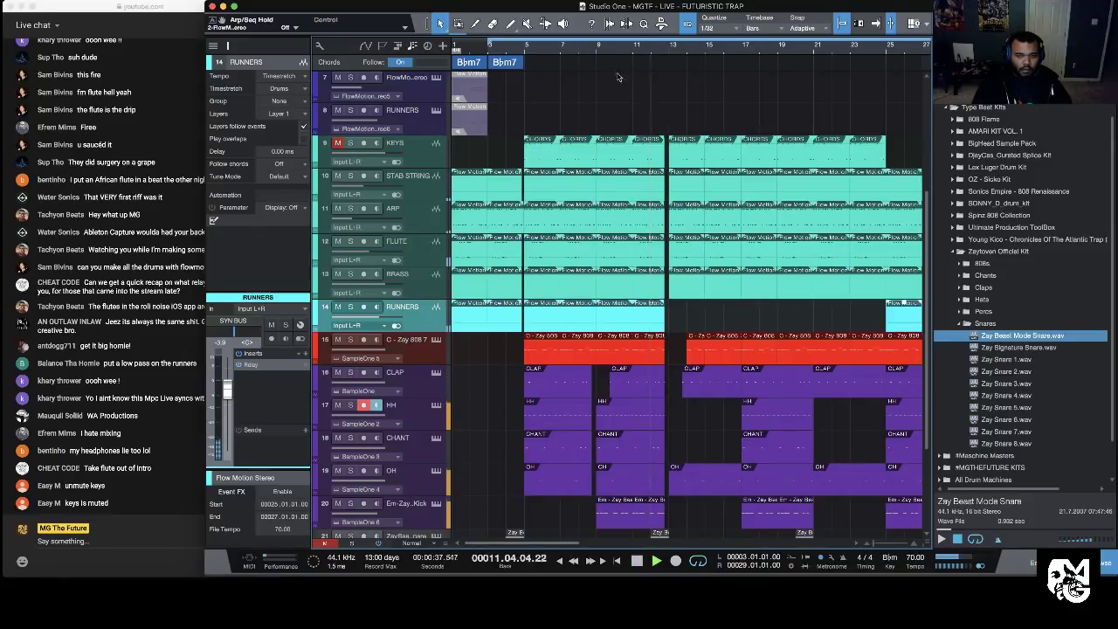
scroll(611, 83, up, 1)
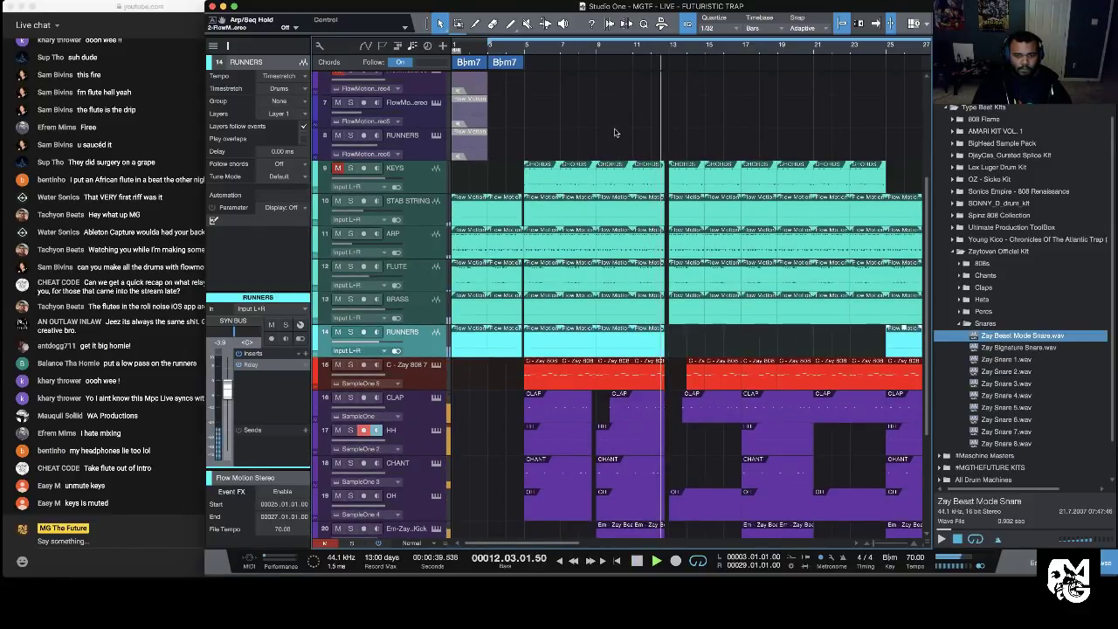
scroll(648, 139, right, 3)
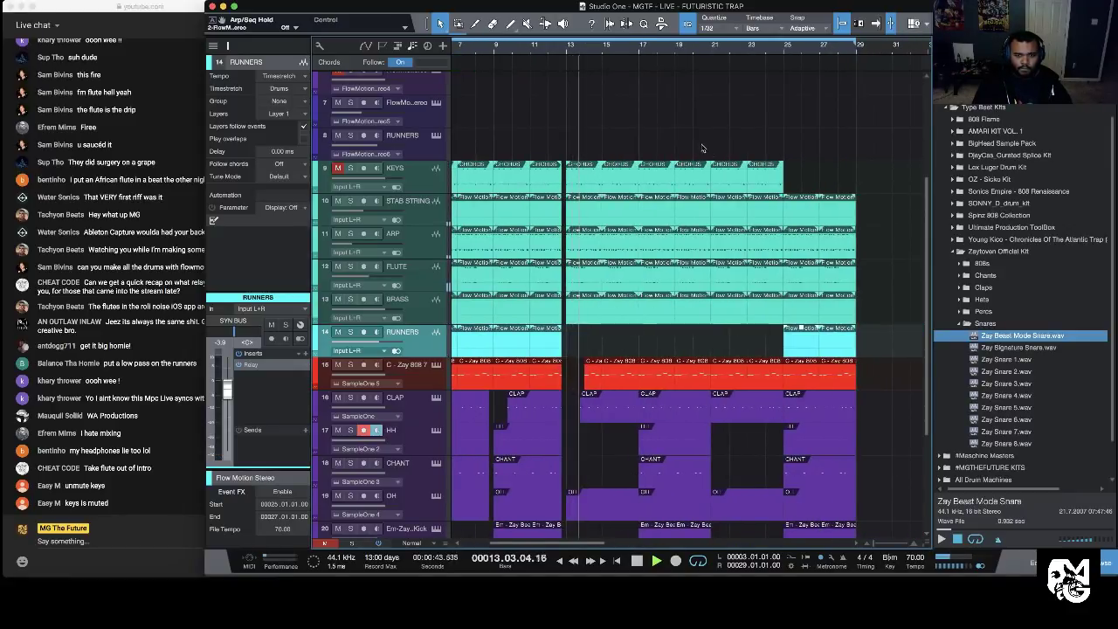
Step: Raise the SYN BUS volume to -2.7 dB in the mixer, and return to the full arrangement view
key(F3)
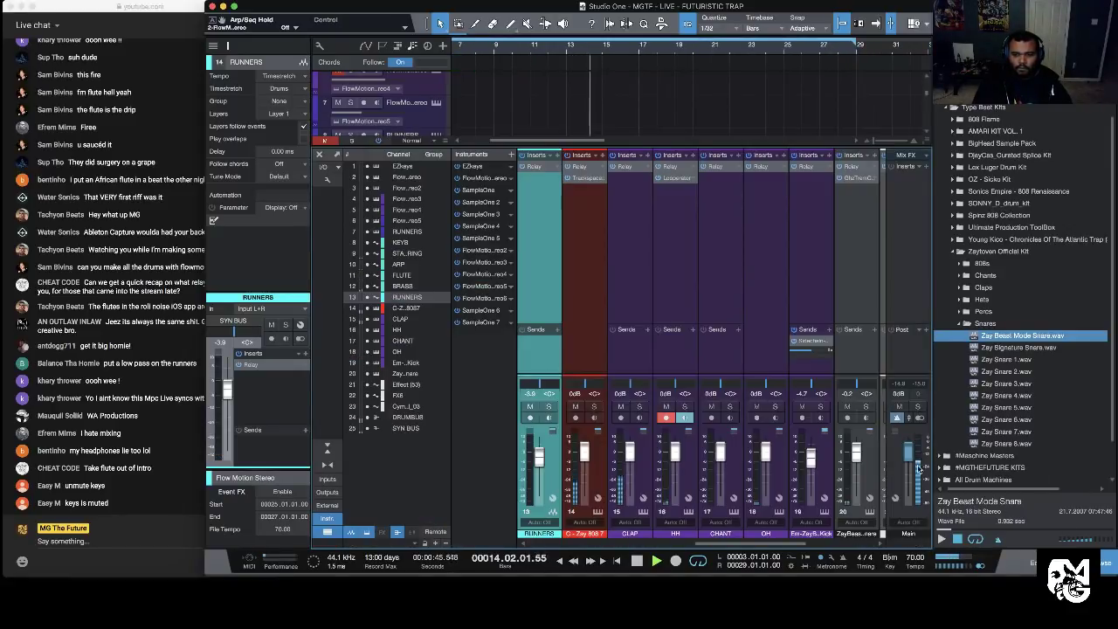
drag(790, 543, 862, 544)
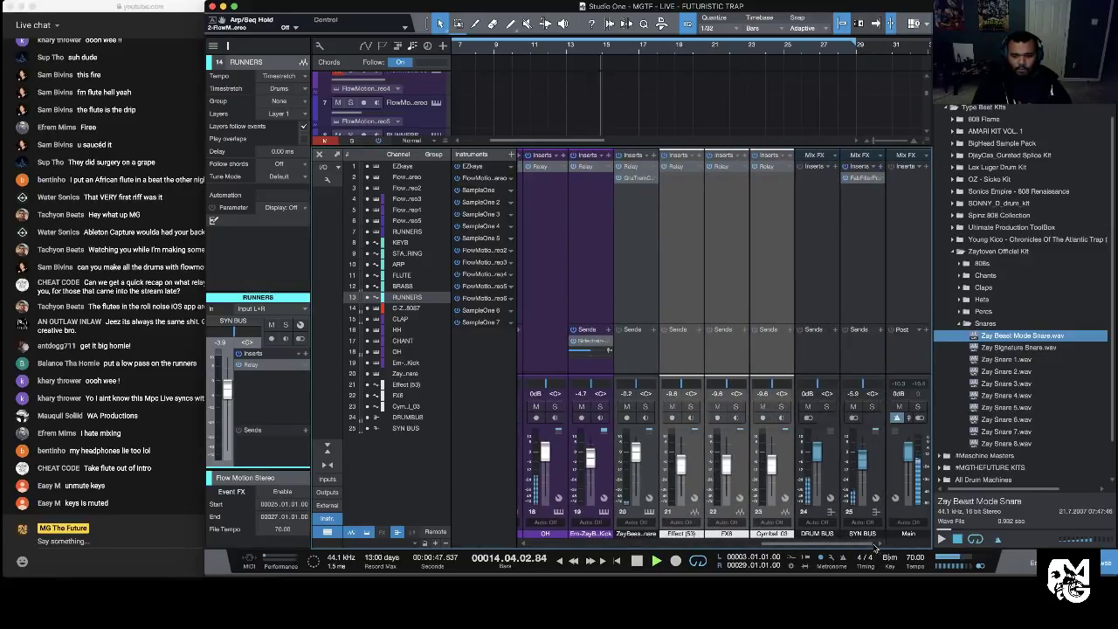
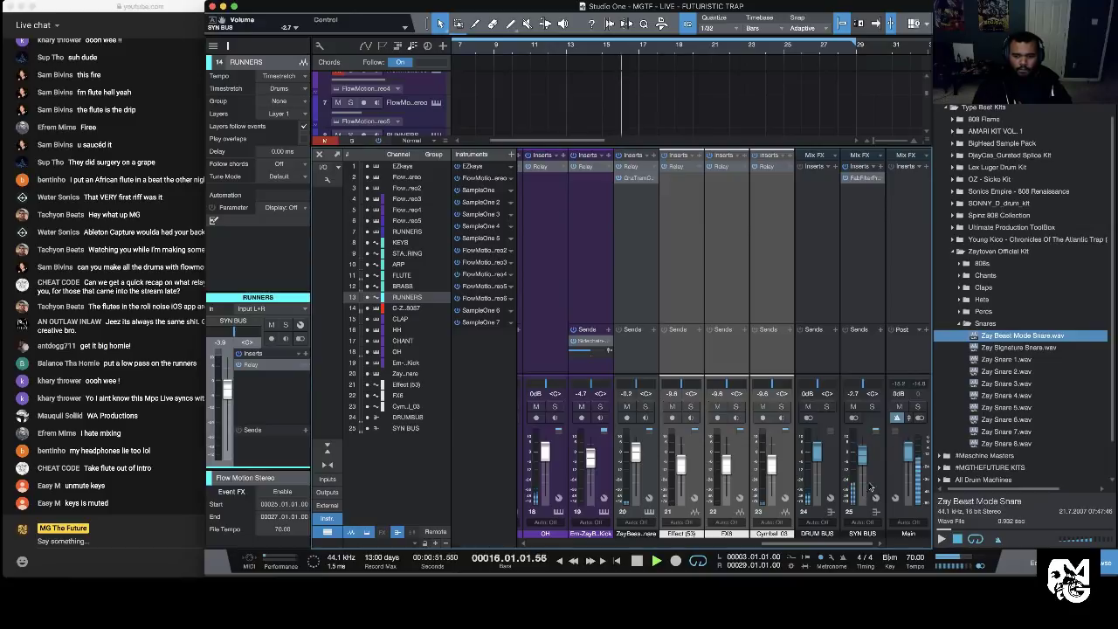
click(1028, 562)
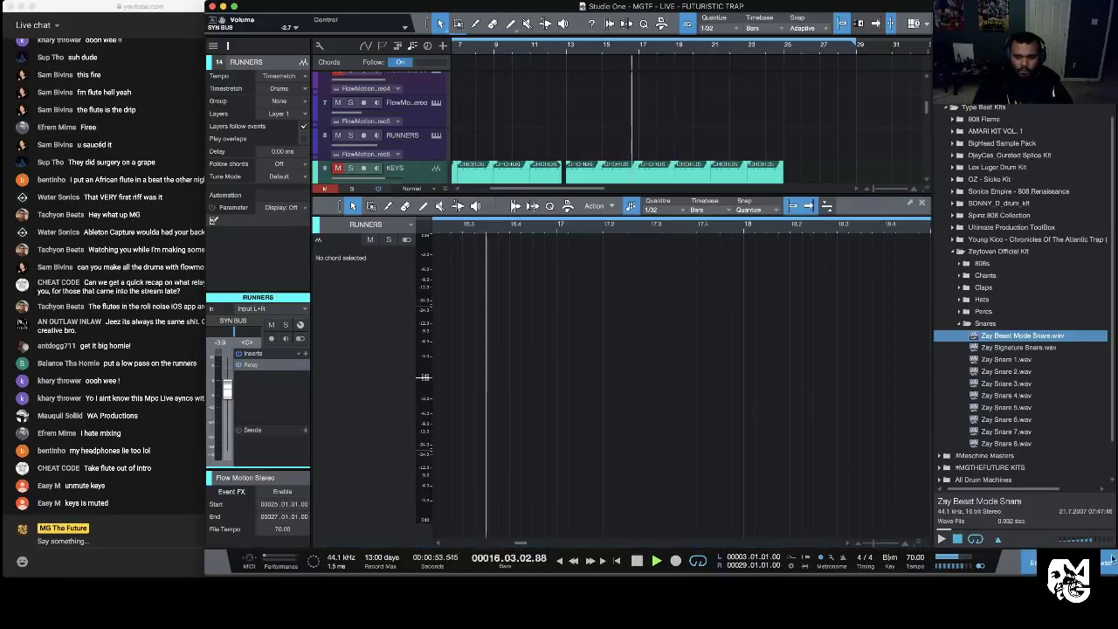
key(F3)
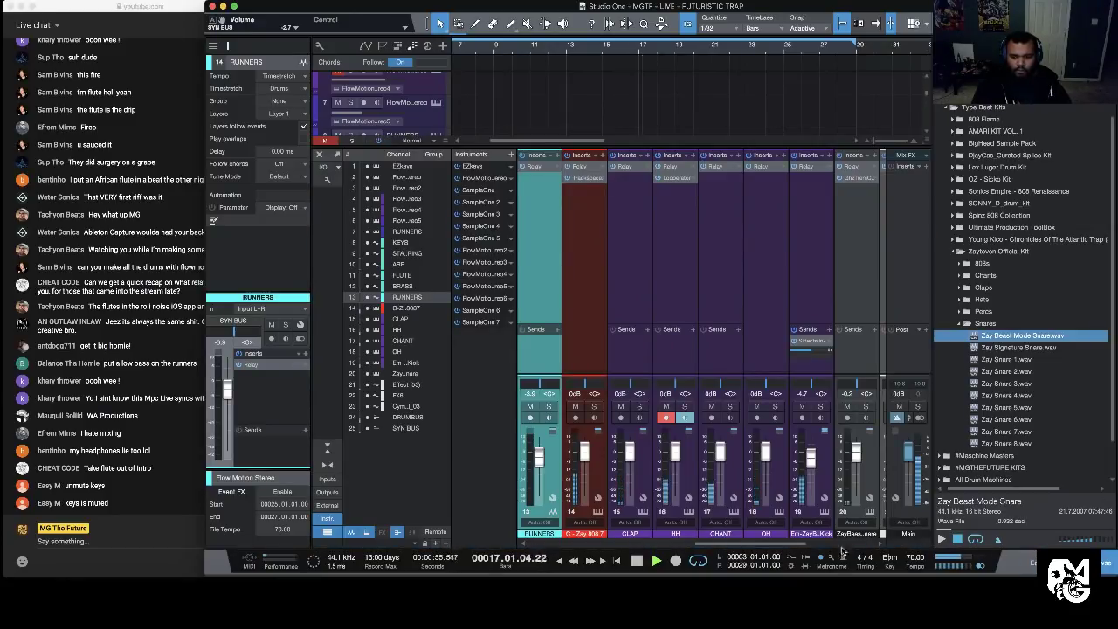
scroll(846, 549, right, 2)
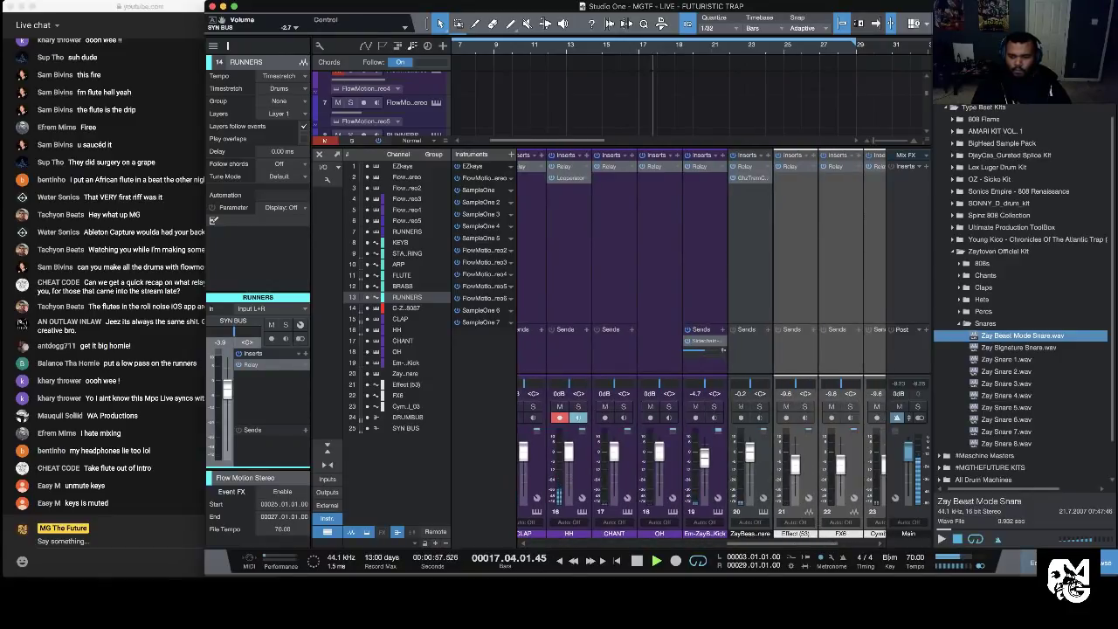
key(F2)
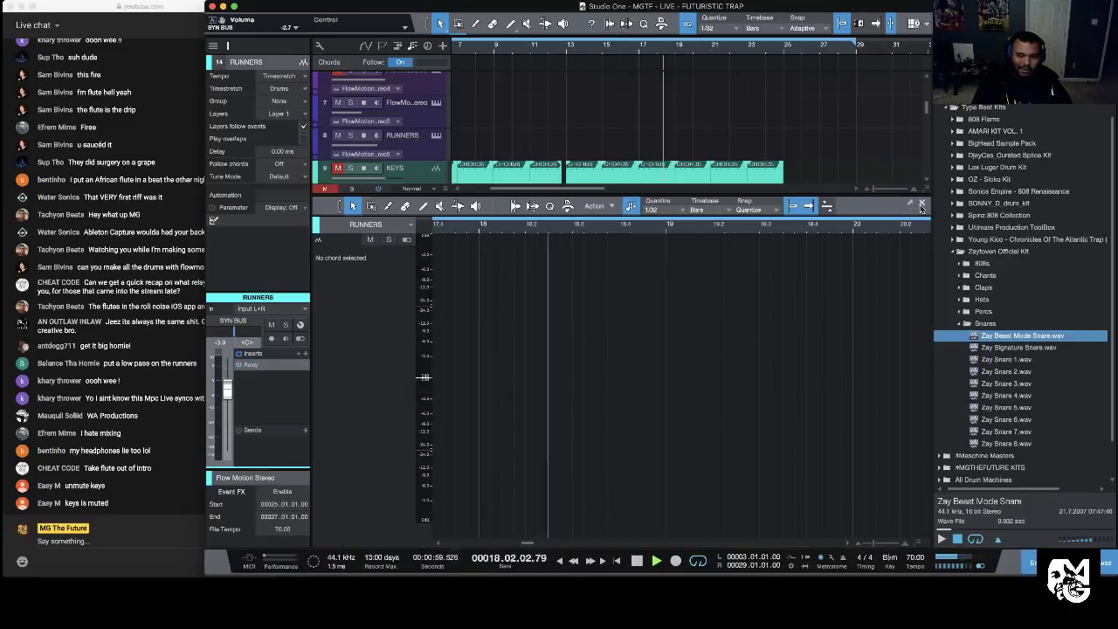
key(F2)
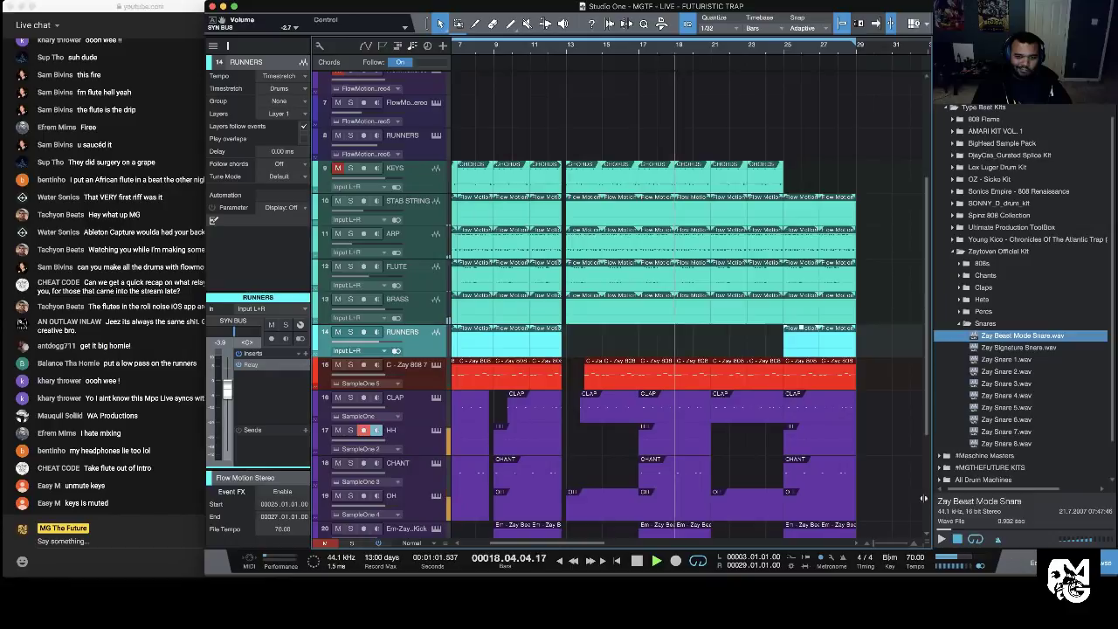
Step: Fill bars 21 to 25 of the RUNNERS track with its events from bar 25 and play from about bar 11
drag(783, 350, 734, 347)
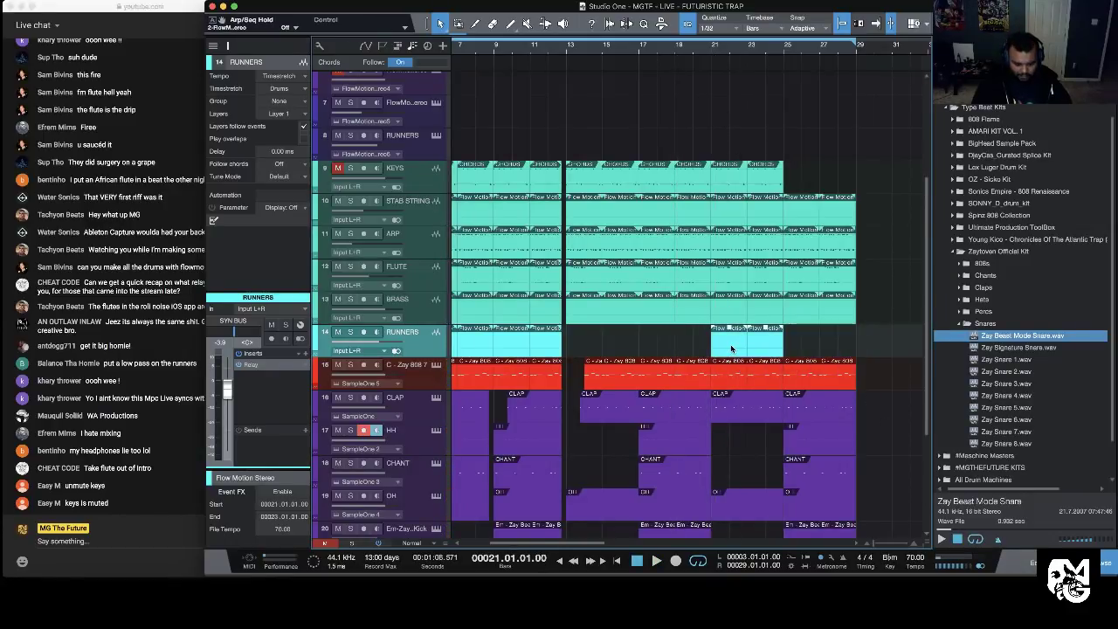
click(545, 50)
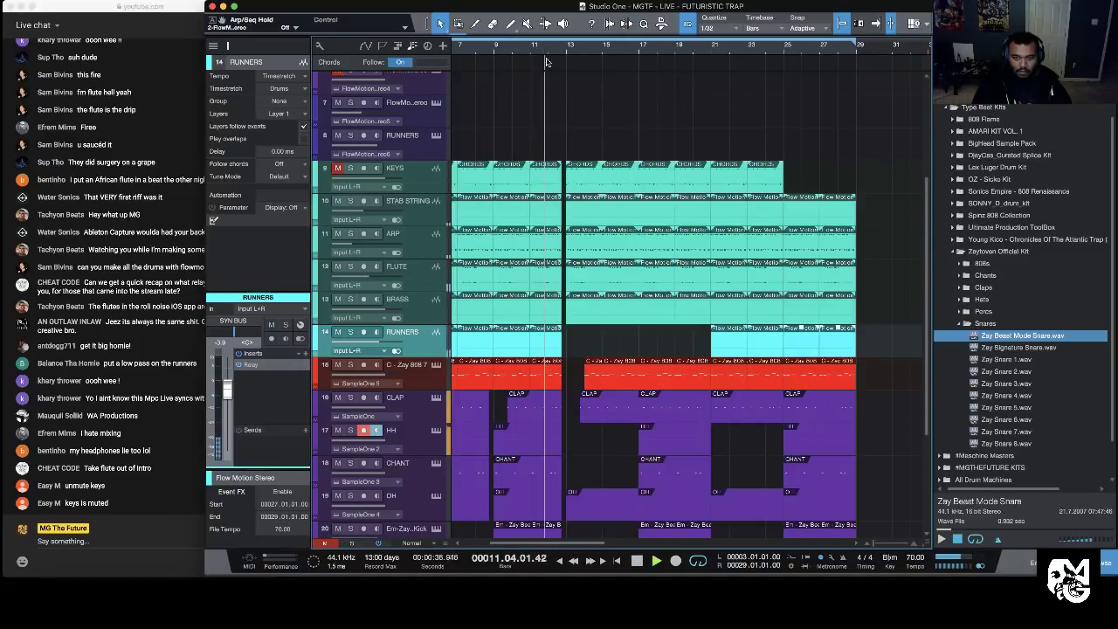
scroll(640, 351, down, 5)
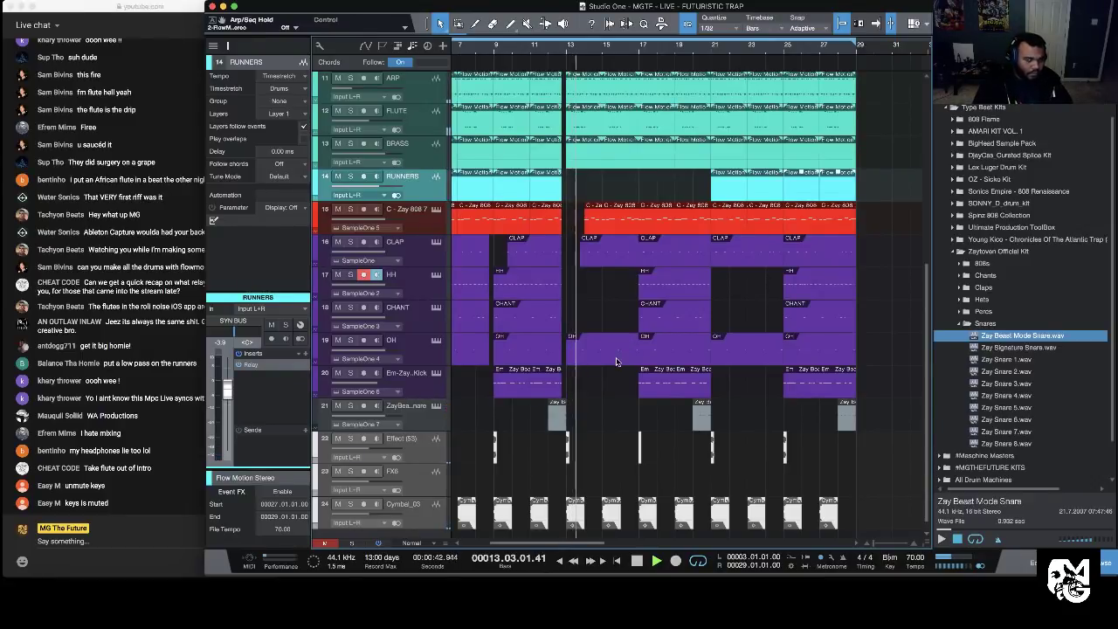
scroll(616, 361, down, 1)
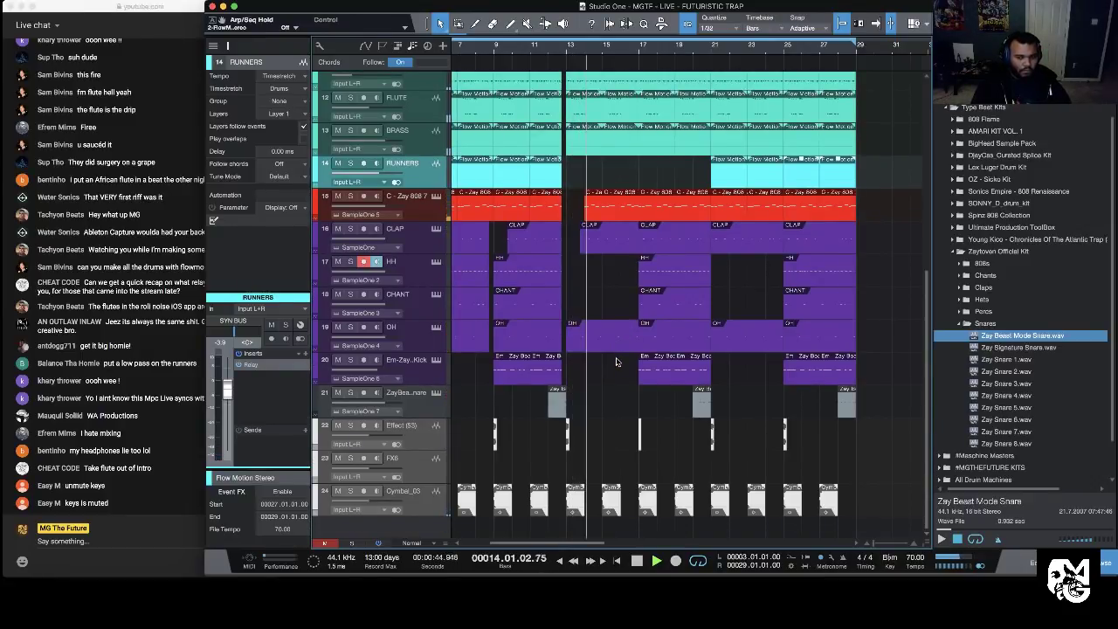
scroll(611, 363, left, 5)
scroll(611, 362, up, 1)
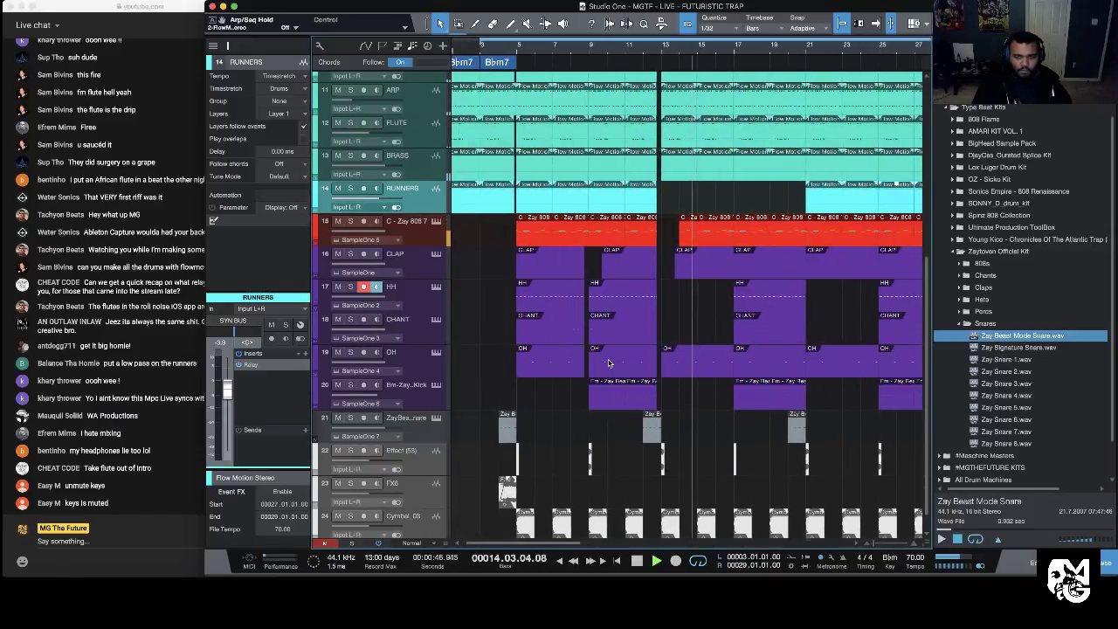
scroll(675, 316, up, 3)
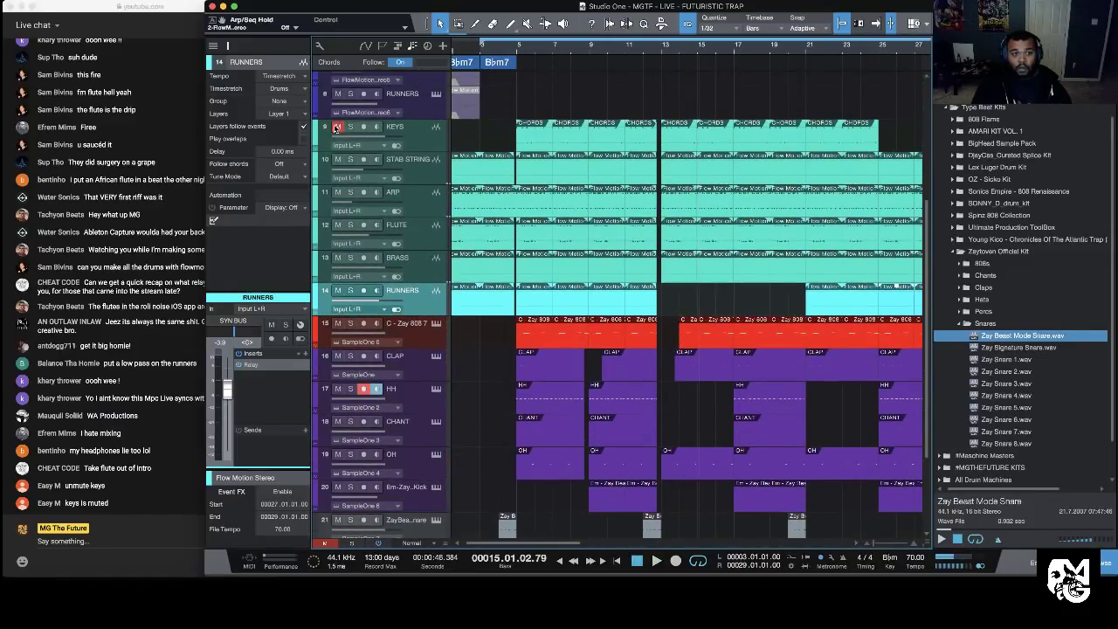
Step: Remove the RUNNERS events from bars 21 to 25
scroll(562, 190, right, 8)
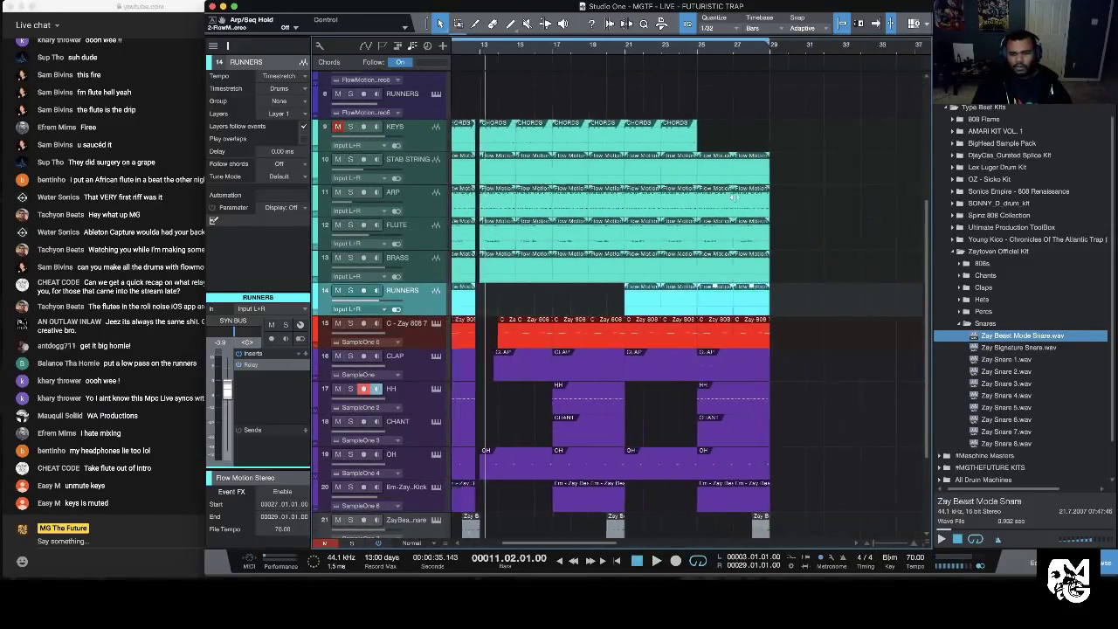
drag(544, 300, 614, 304)
key(Delete)
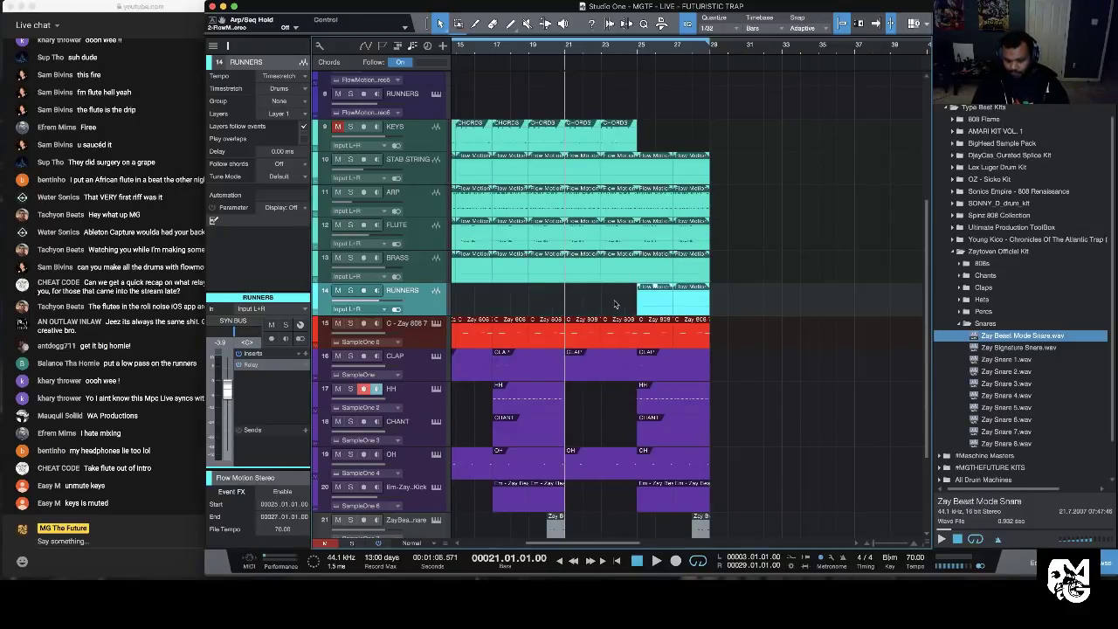
Step: Audition the start of the beat from bar 4 and delete the KEYS chord events between bars 5 and 13
scroll(614, 304, left, 10)
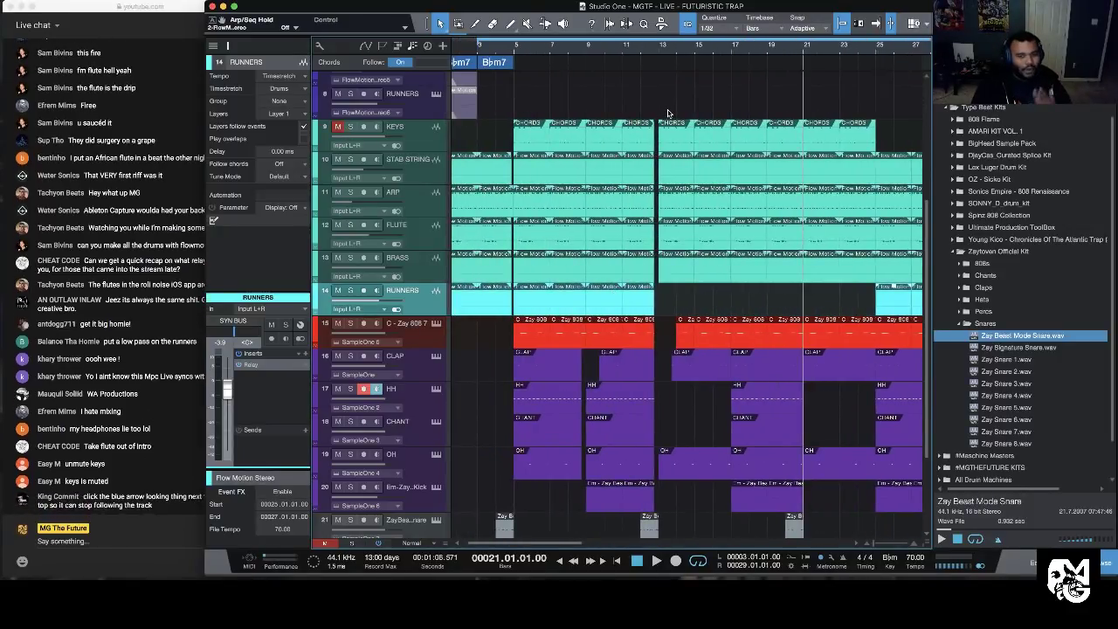
click(680, 127)
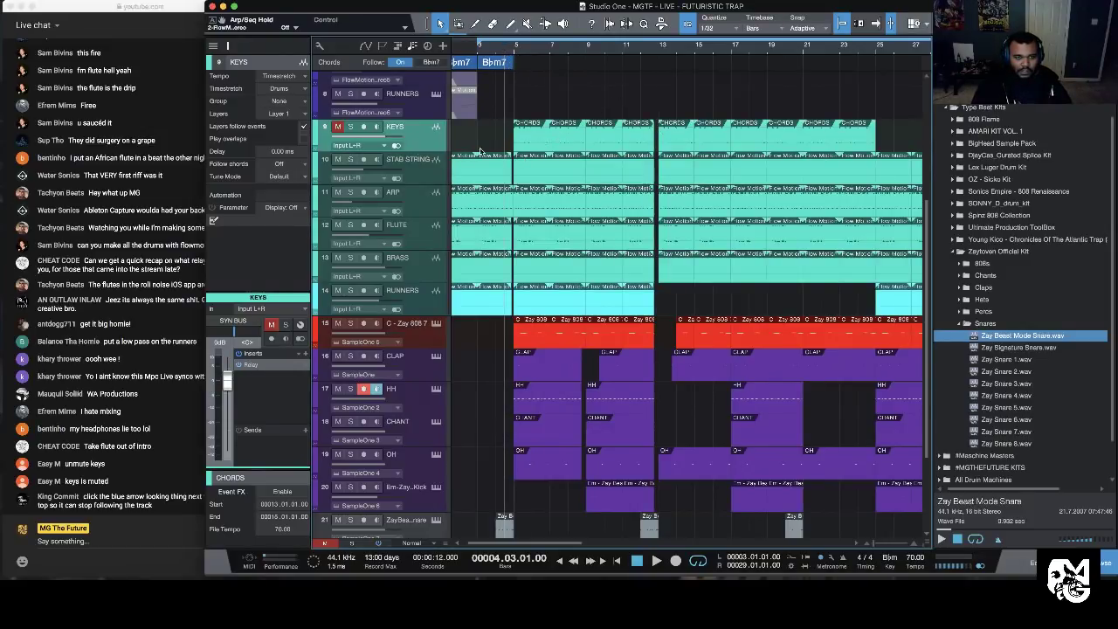
key(space)
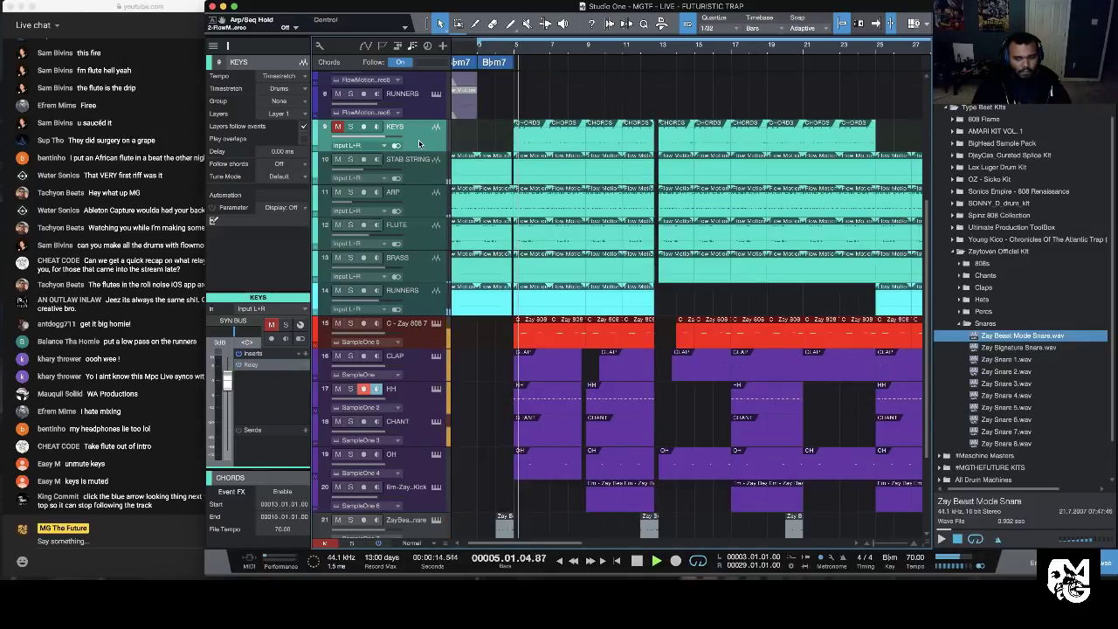
key(space)
click(532, 143)
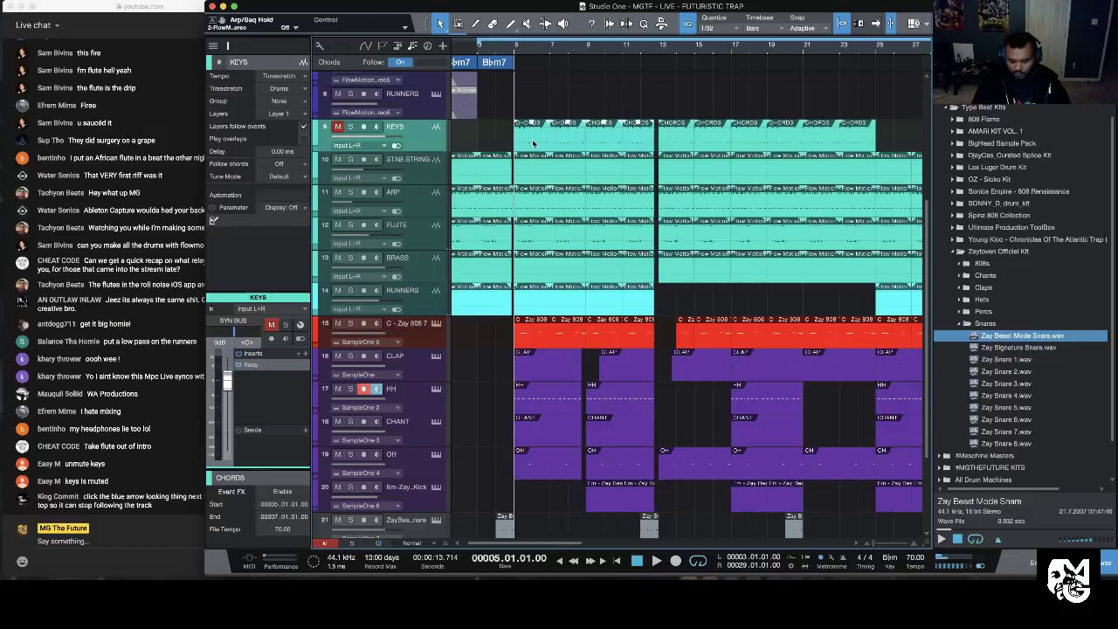
key(Delete)
Step: Unmute the KEYS track, audition its chords from about bar 12, and open the mixer
click(640, 54)
click(336, 126)
key(space)
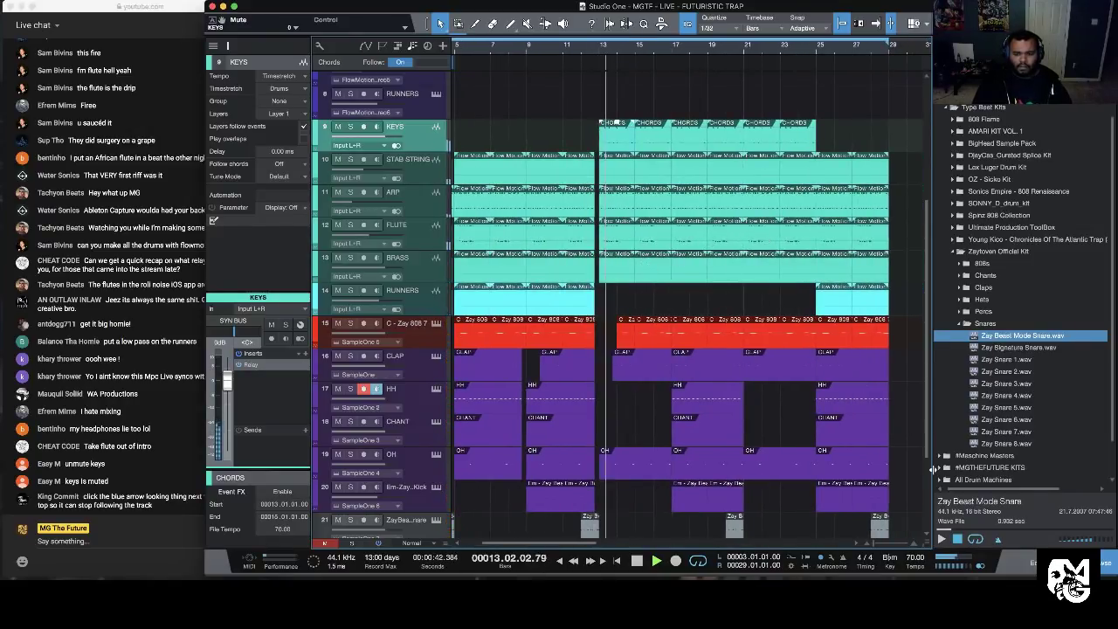
key(F3)
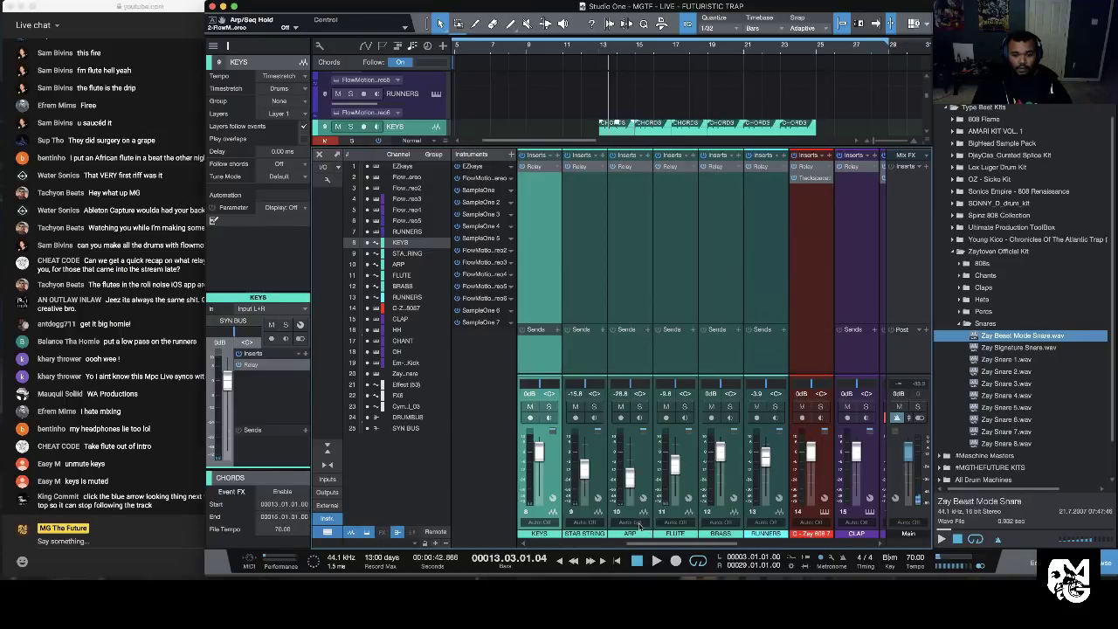
Step: Lower the KEYS track's level to about -8.0 dB while the beat plays, and return to the full arrangement view
drag(538, 451, 538, 472)
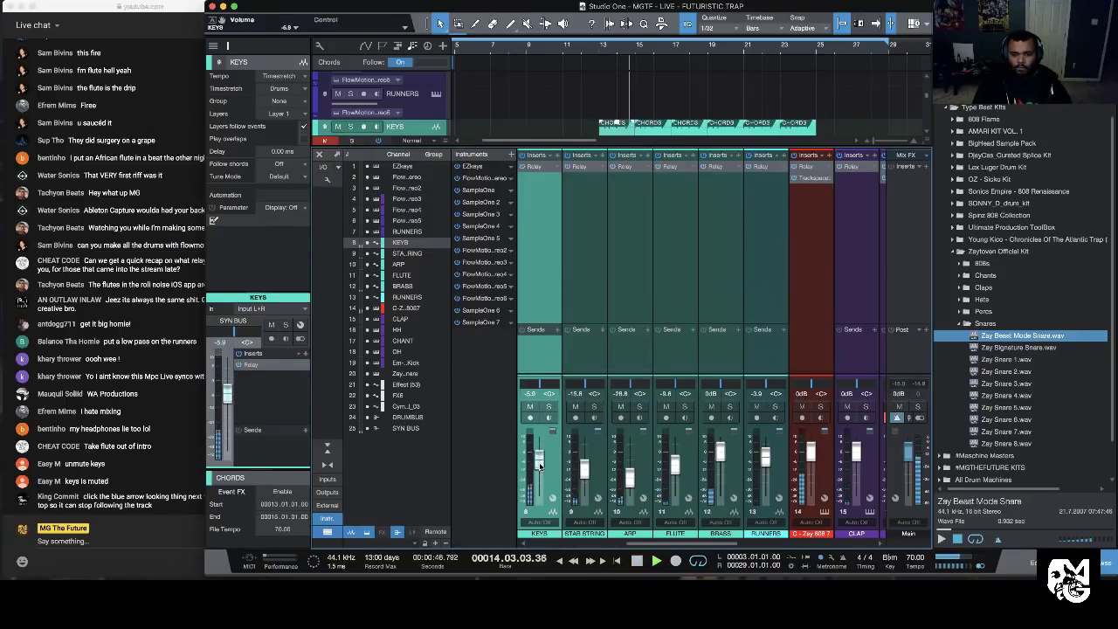
key(F2)
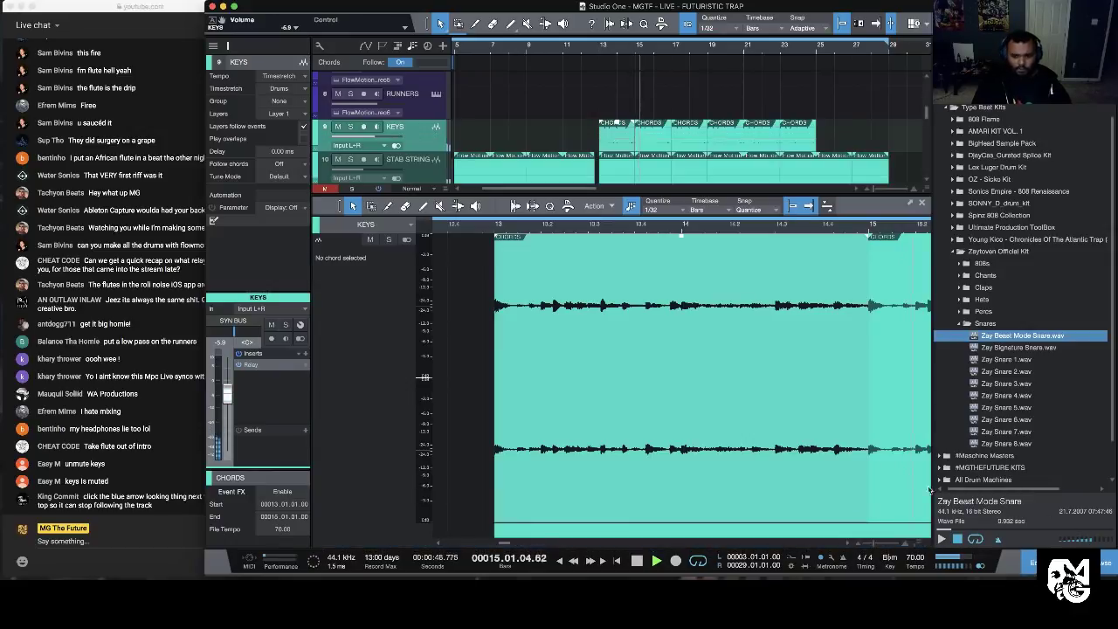
click(1035, 560)
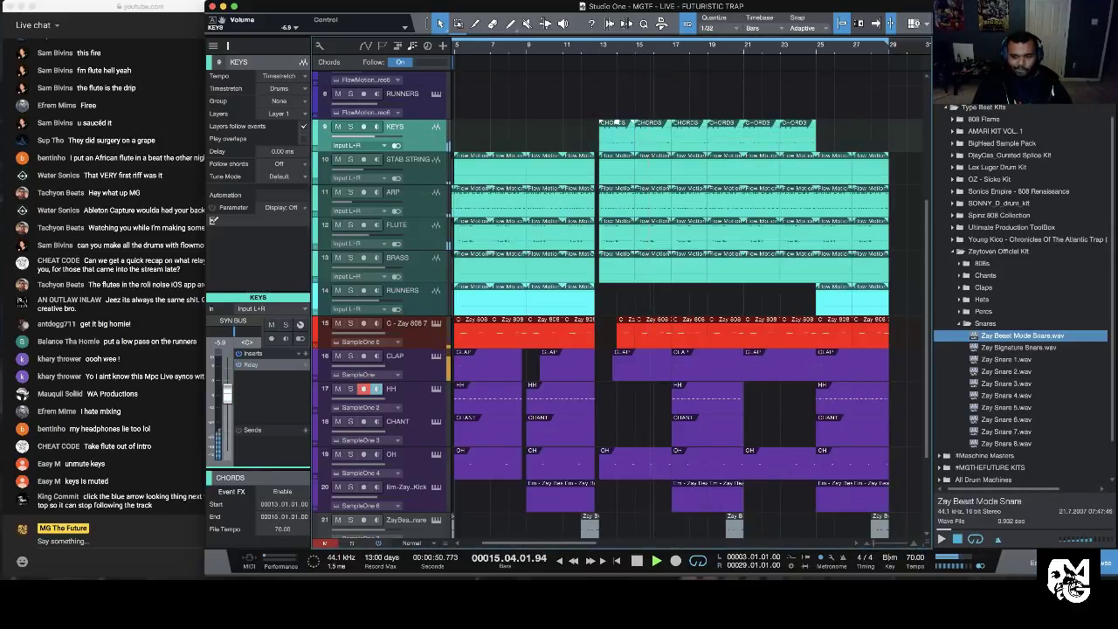
click(1067, 561)
drag(543, 469, 540, 474)
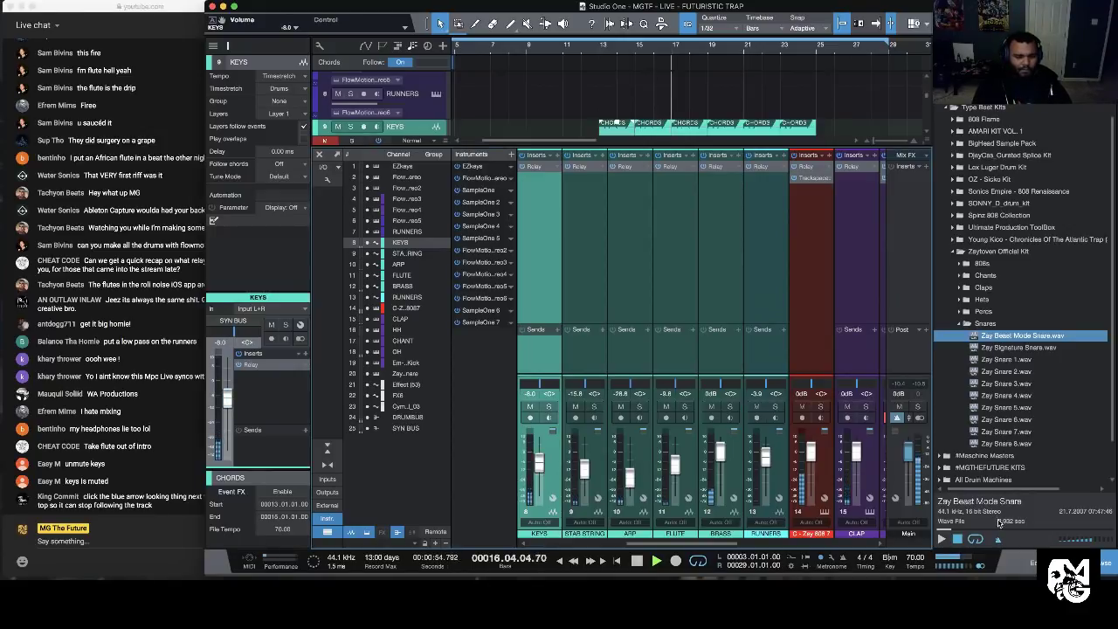
click(1030, 561)
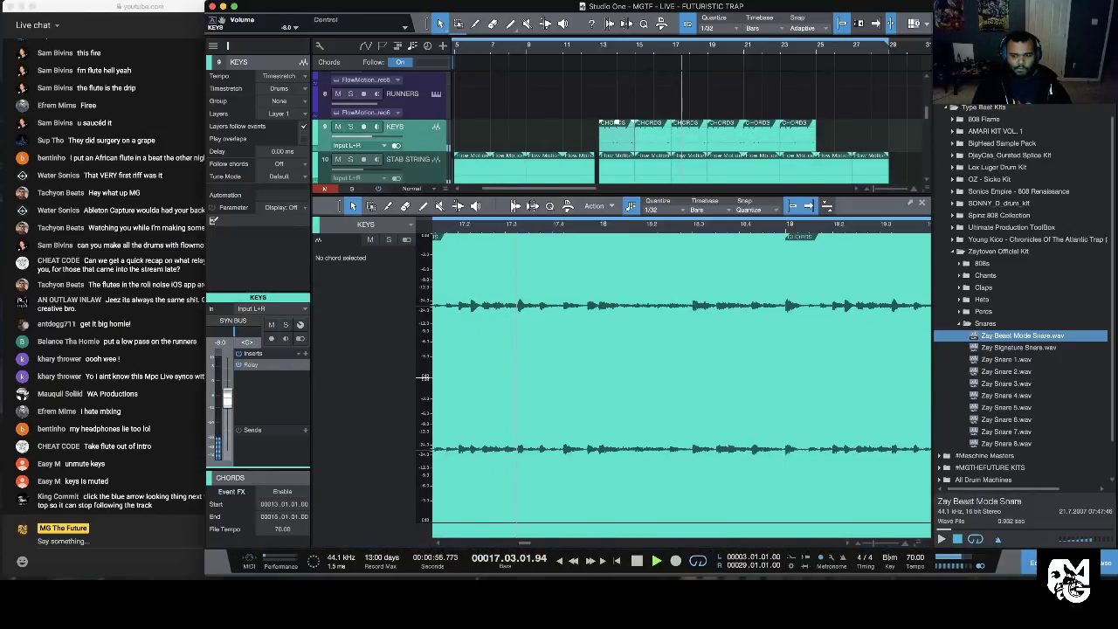
key(F3)
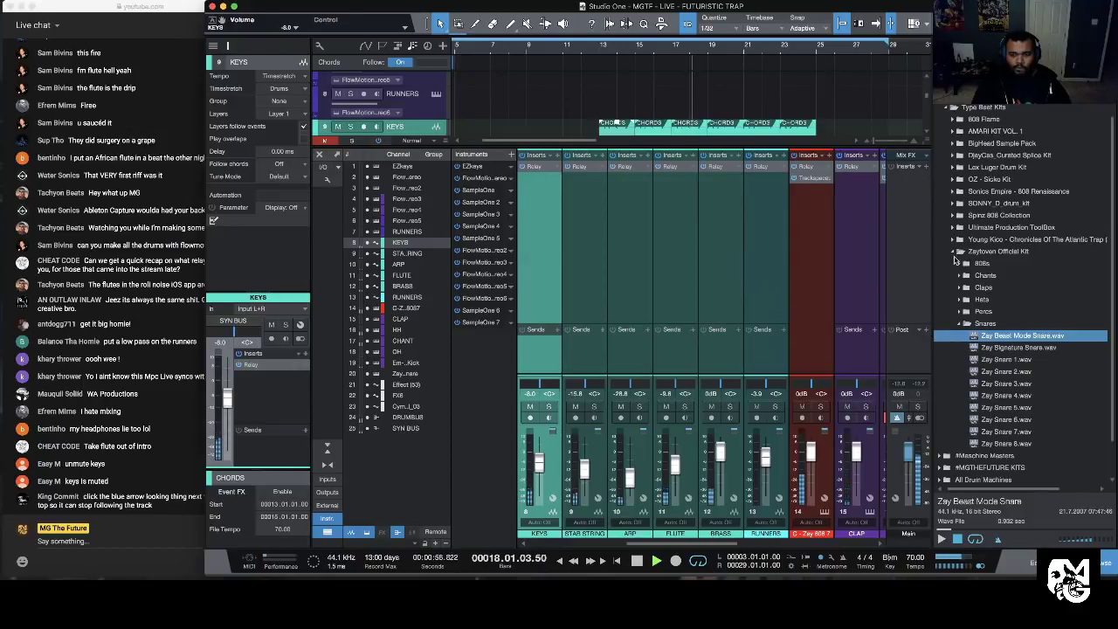
key(F3)
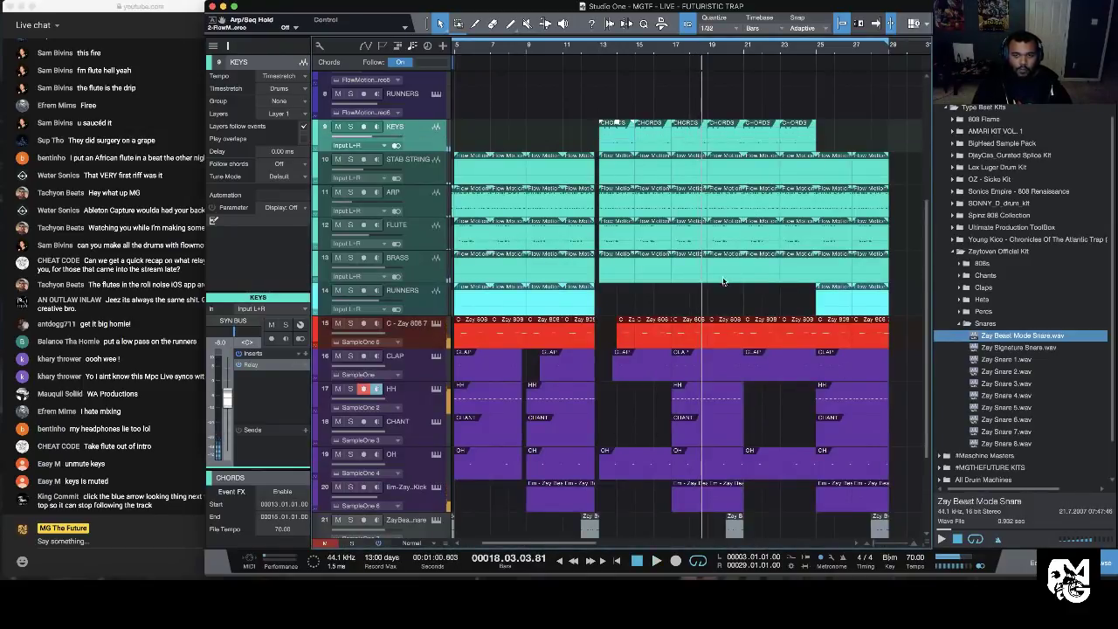
Step: Delete the FLUTE and BRASS events between bars 13 and 21, and audition the change from about bar 12
click(423, 238)
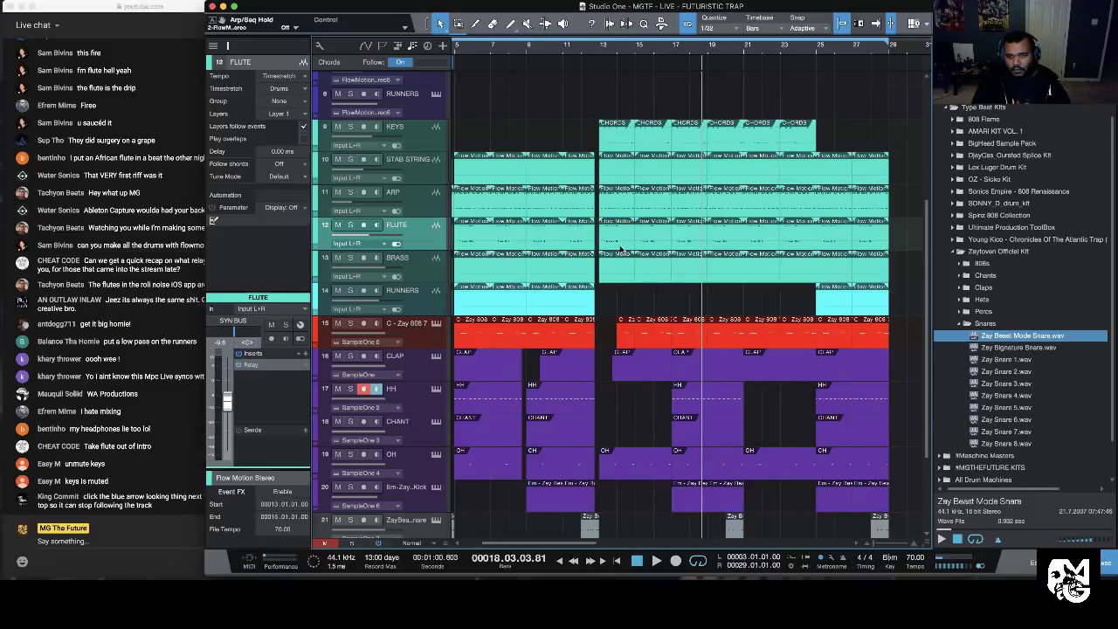
drag(621, 315, 721, 250)
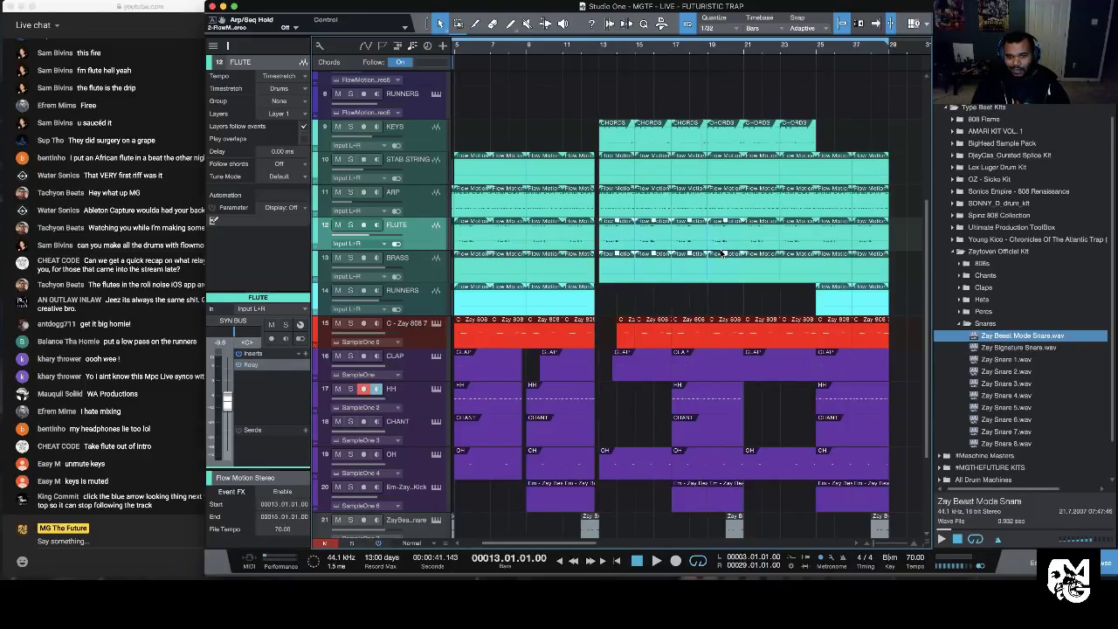
key(Delete)
key(space)
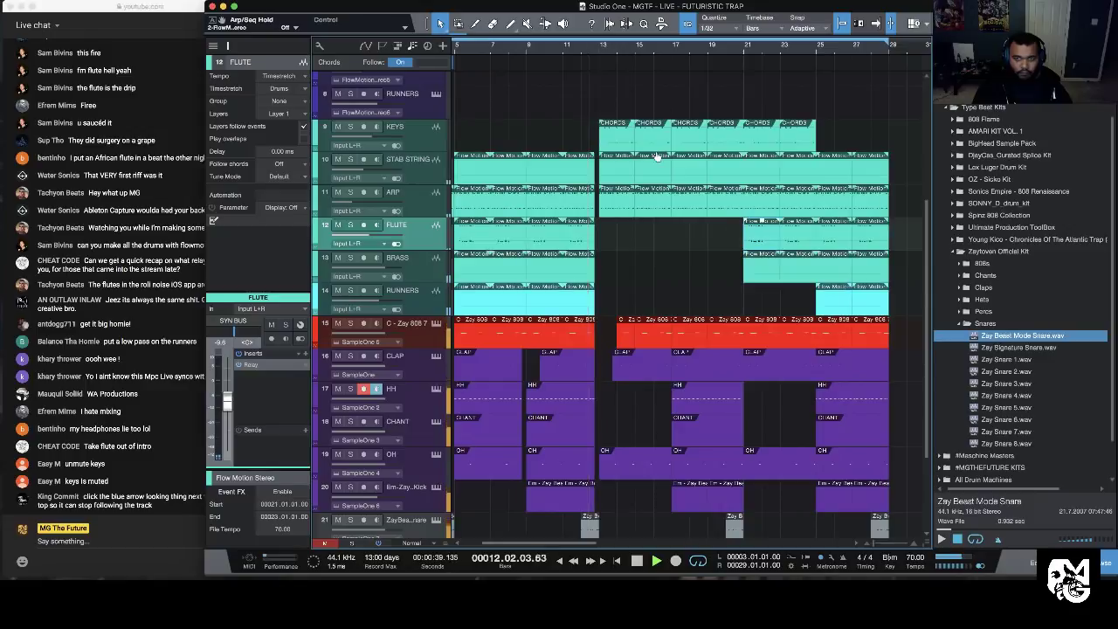
scroll(713, 47, down, 5)
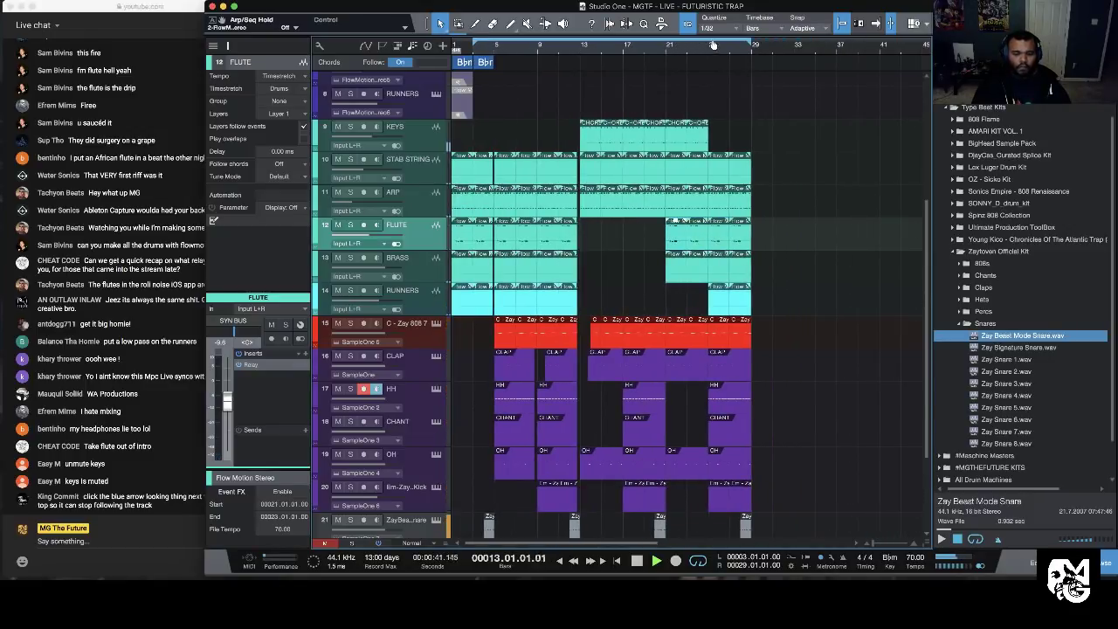
scroll(713, 48, up, 3)
scroll(713, 49, up, 3)
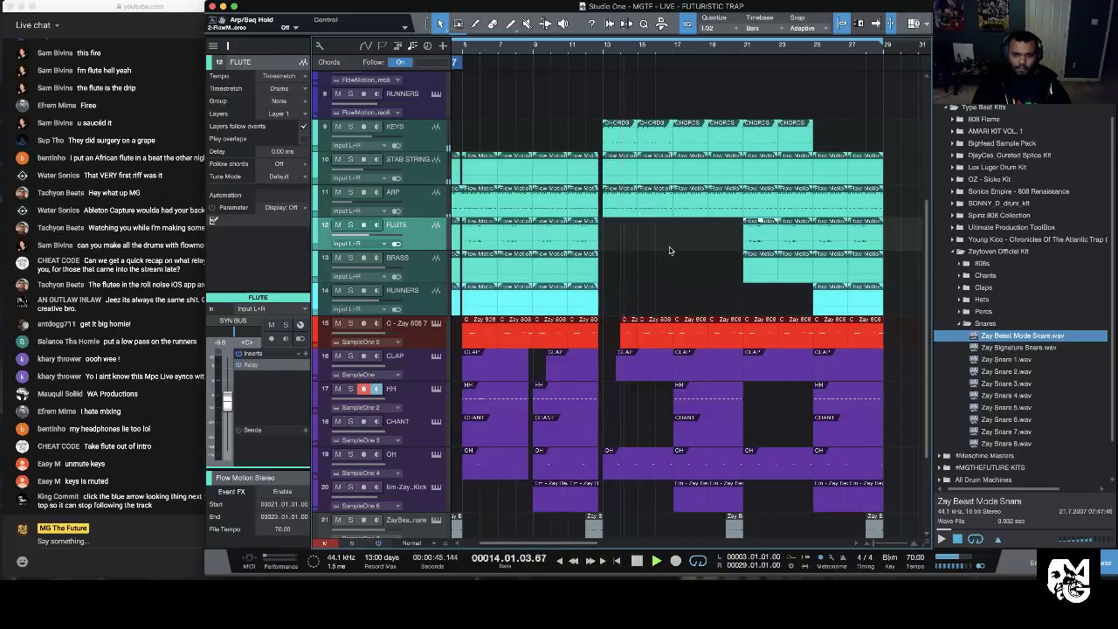
scroll(670, 250, down, 3)
scroll(670, 251, up, 3)
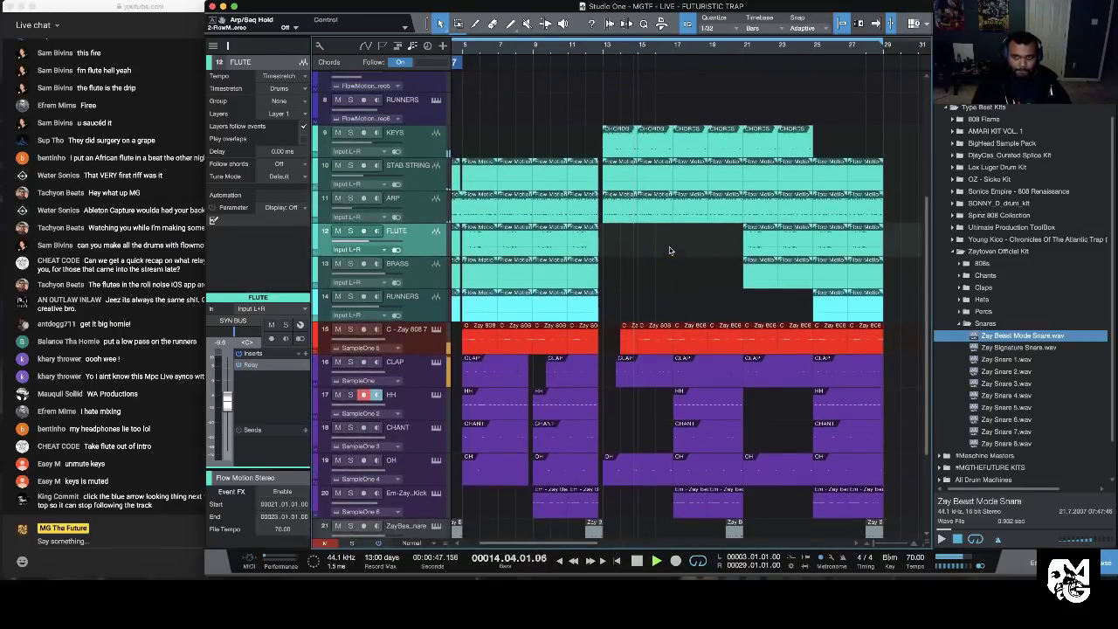
Step: Delete the two ARP events between bars 21 and 25
drag(856, 140, 788, 152)
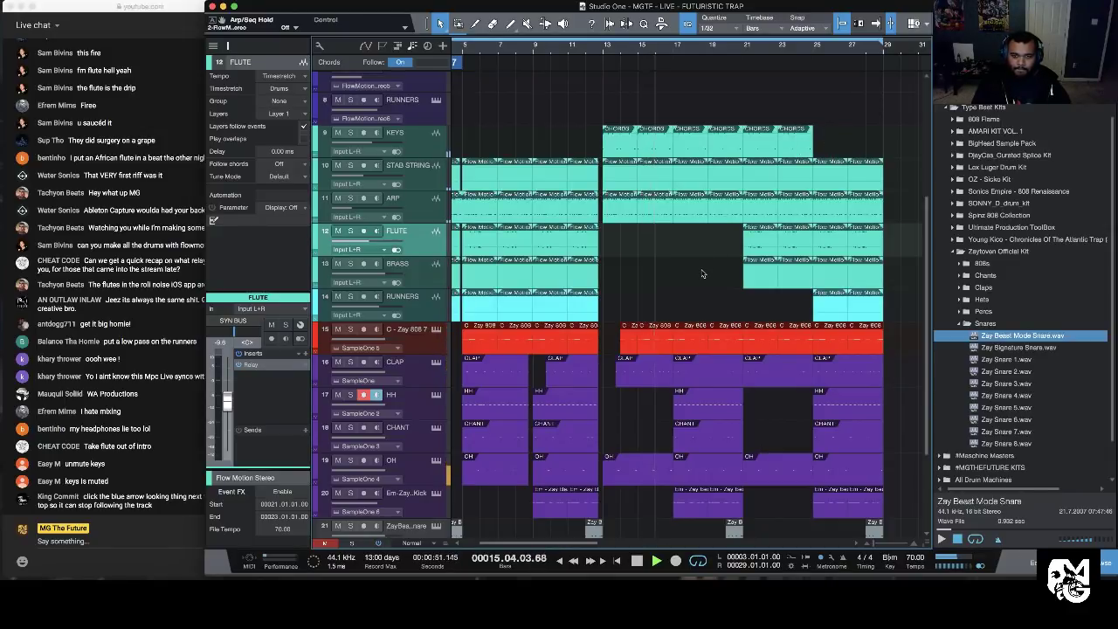
scroll(666, 292, left, 2)
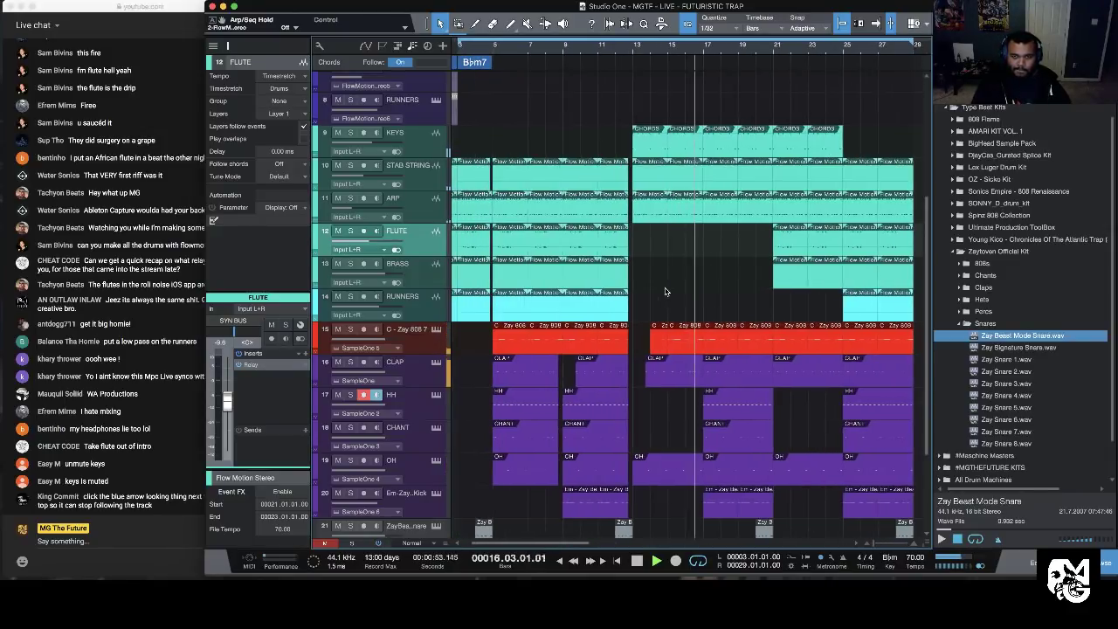
click(791, 211)
key(Delete)
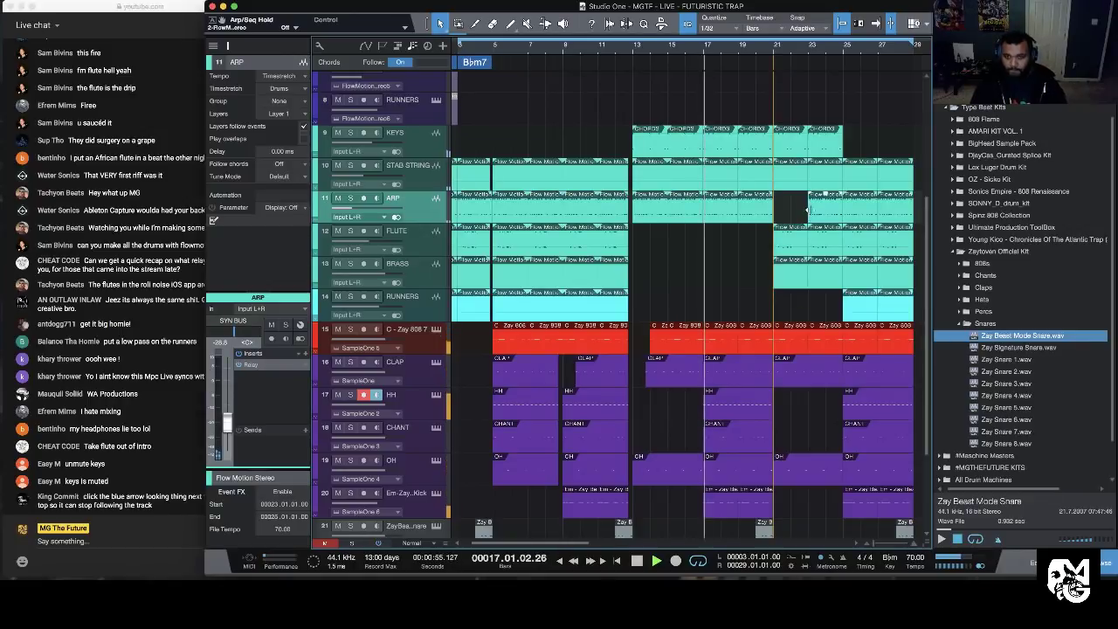
click(812, 209)
key(Delete)
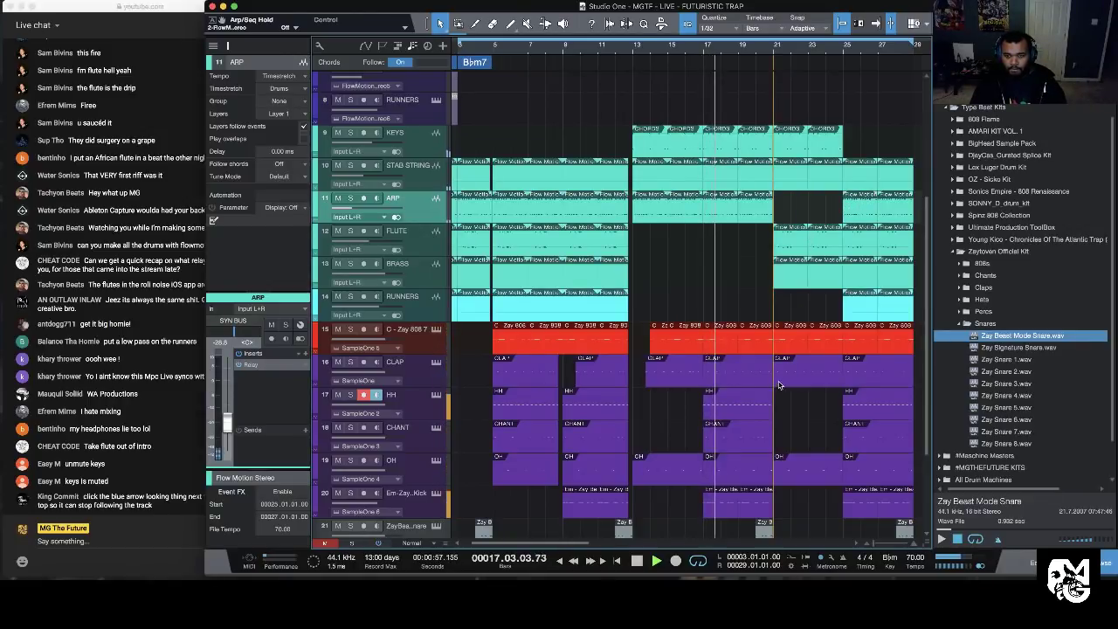
Step: Break up the CLAP part between bars 21 and 25 so that claps remain only in bars 22 and 24
click(476, 25)
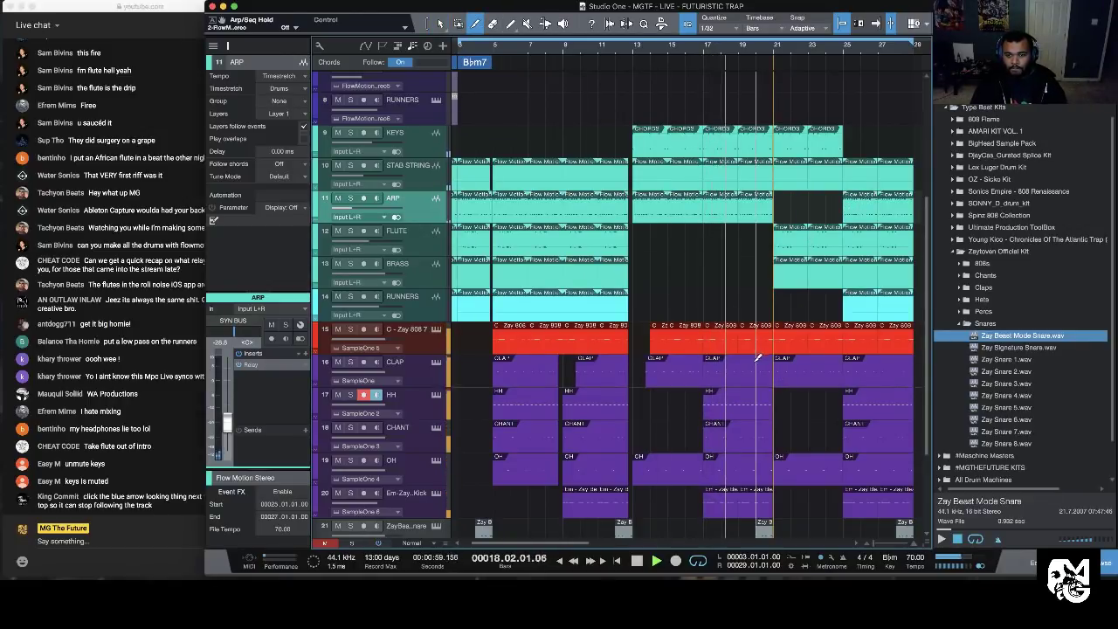
click(792, 370)
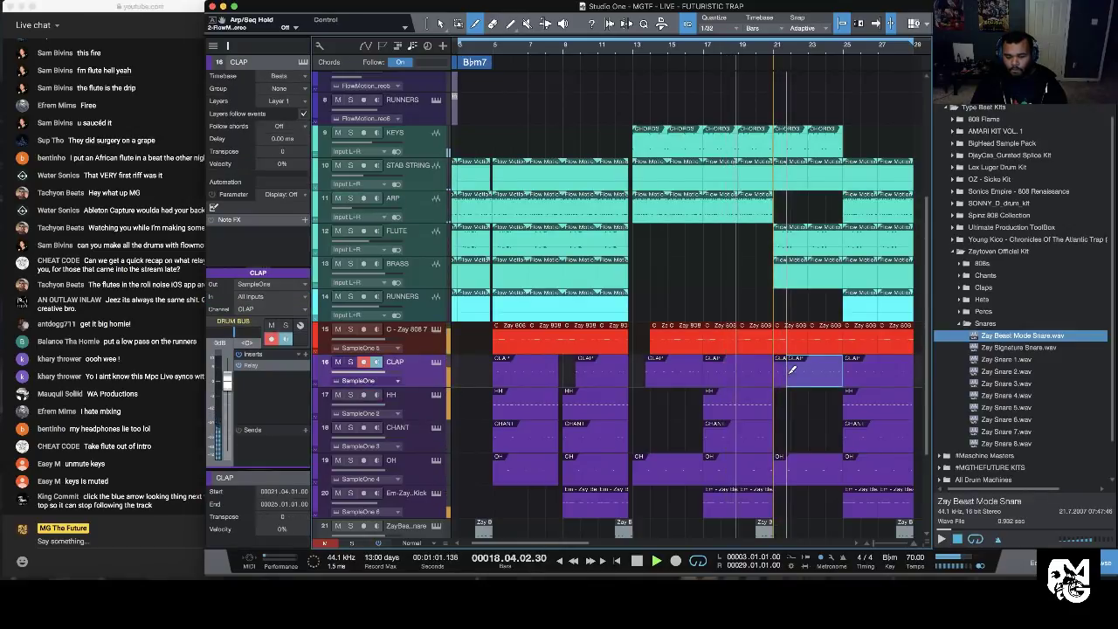
click(817, 369)
click(440, 25)
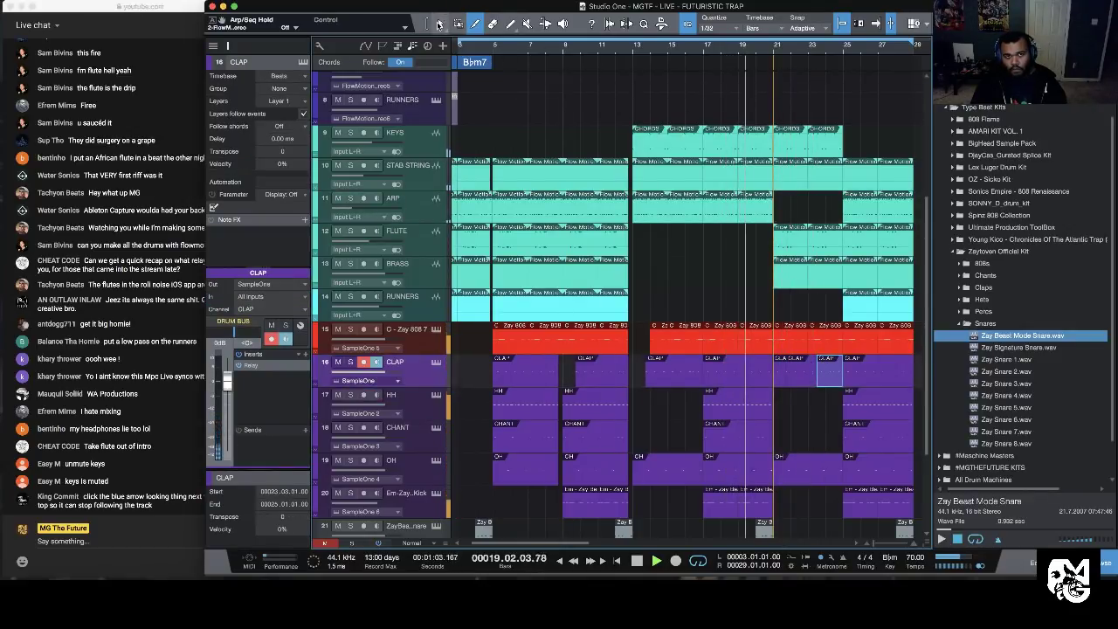
mouse_move(822, 372)
mouse_down()
mouse_move(791, 377)
mouse_move(823, 374)
mouse_up()
click(822, 374)
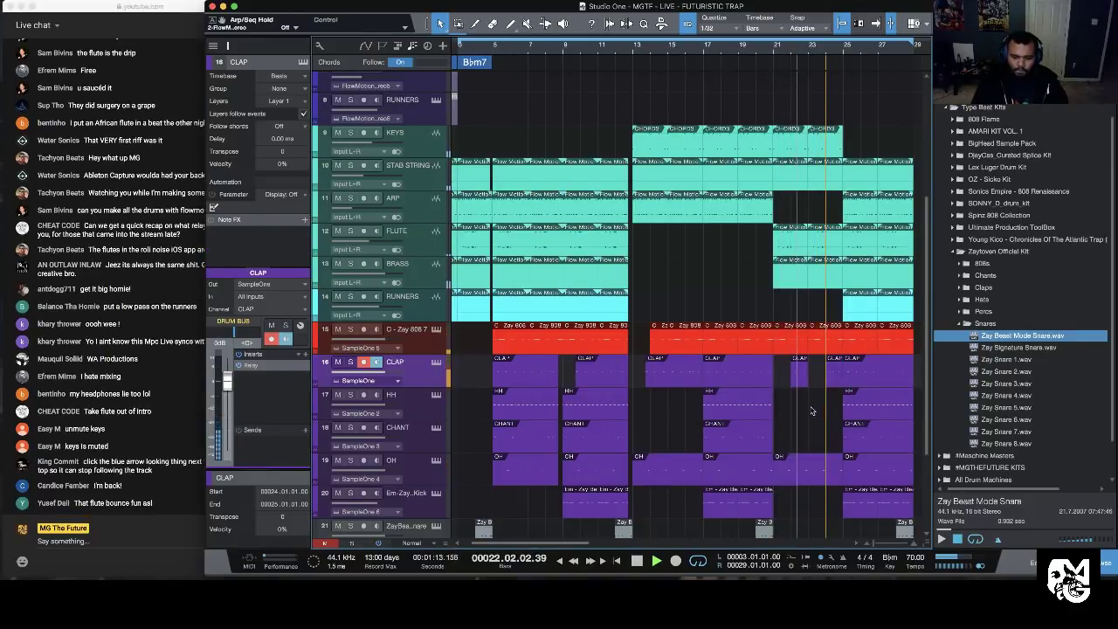
Step: Try repeating the kick events from bars 17 to 21 in bars 21 to 25, and remove the copies
scroll(812, 411, right, 6)
scroll(811, 411, down, 4)
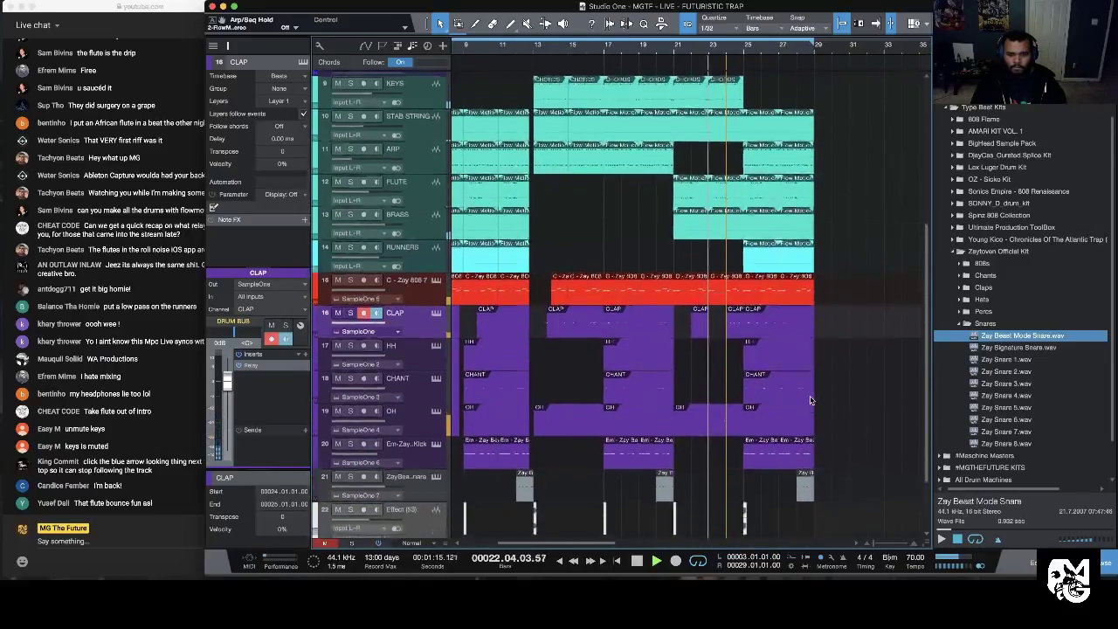
click(638, 377)
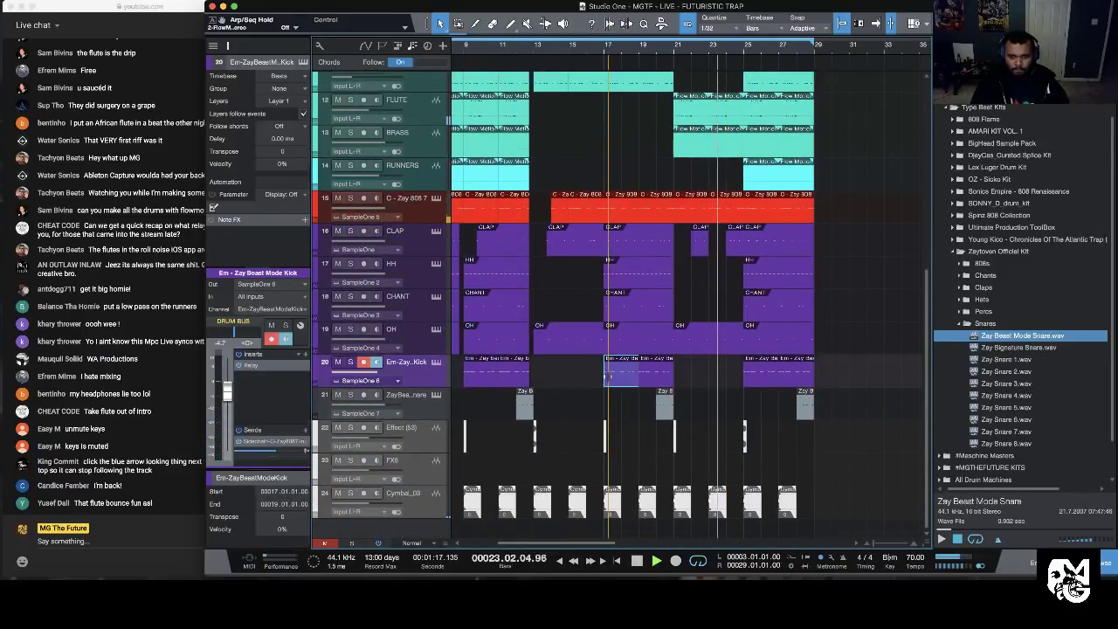
click(686, 376)
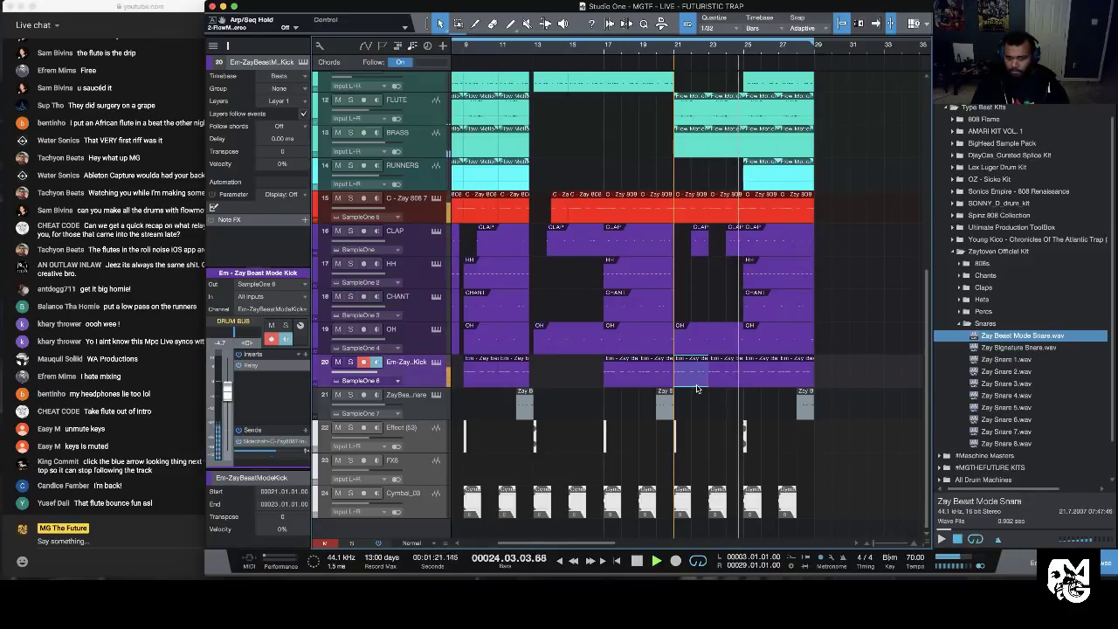
drag(702, 393, 738, 376)
key(space)
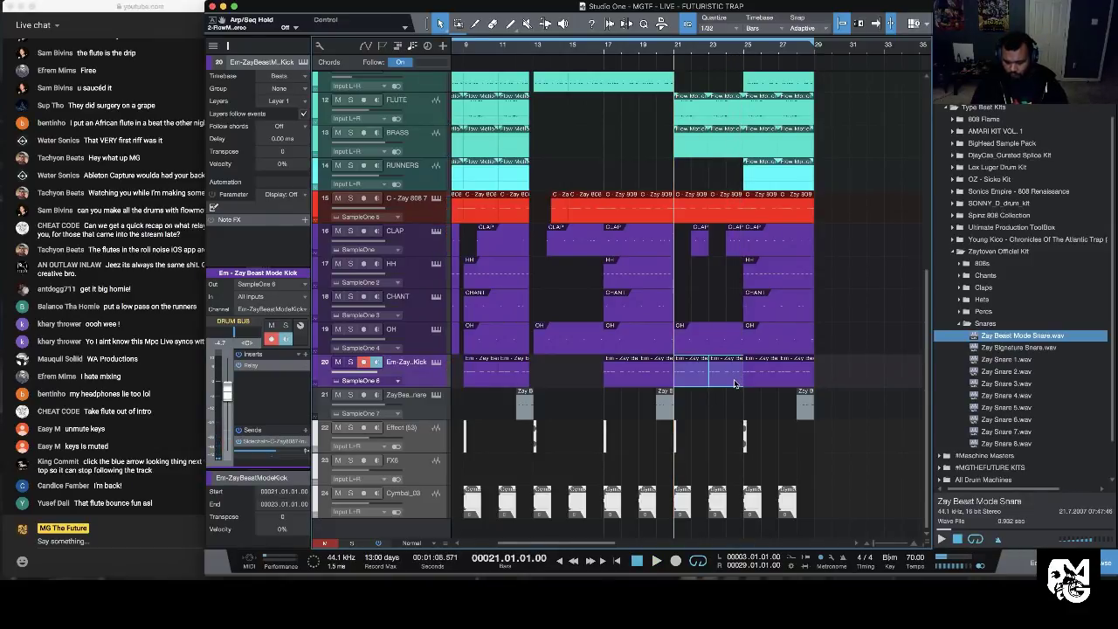
Step: Duplicate the CHANT event from bar 17 after itself, trim the copy to start at bar 23, and audition the section
click(639, 310)
key(d)
drag(674, 309, 708, 305)
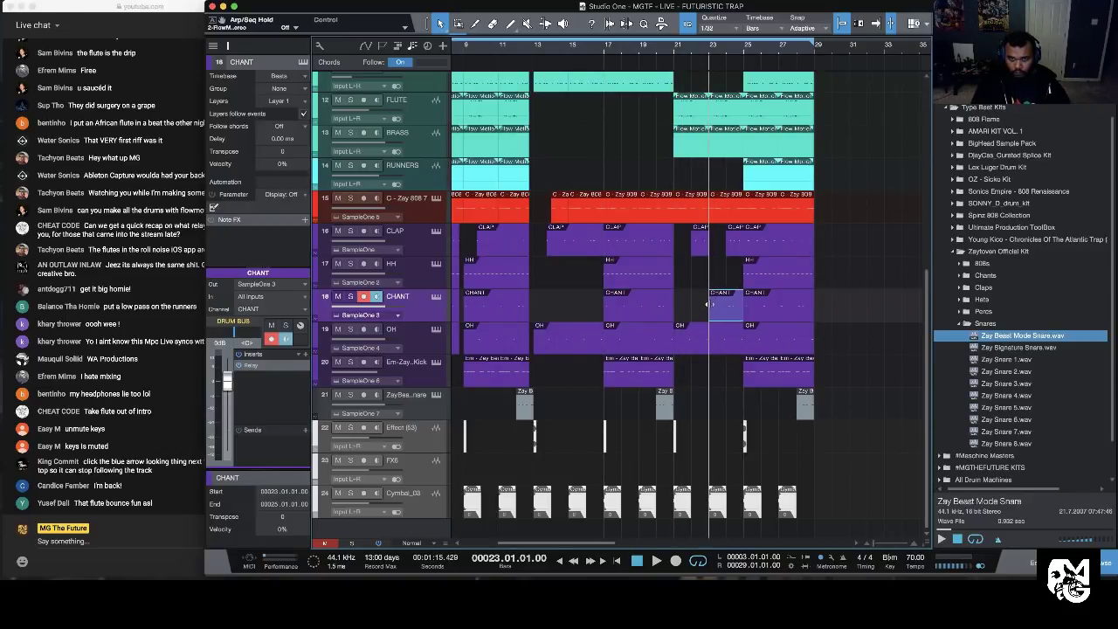
key(space)
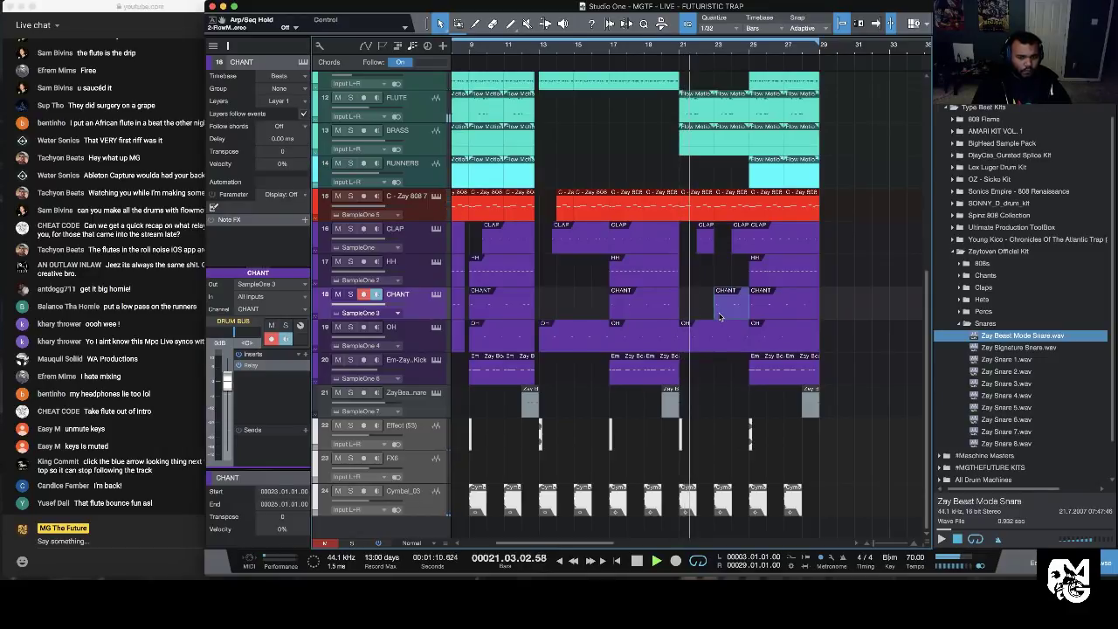
click(722, 375)
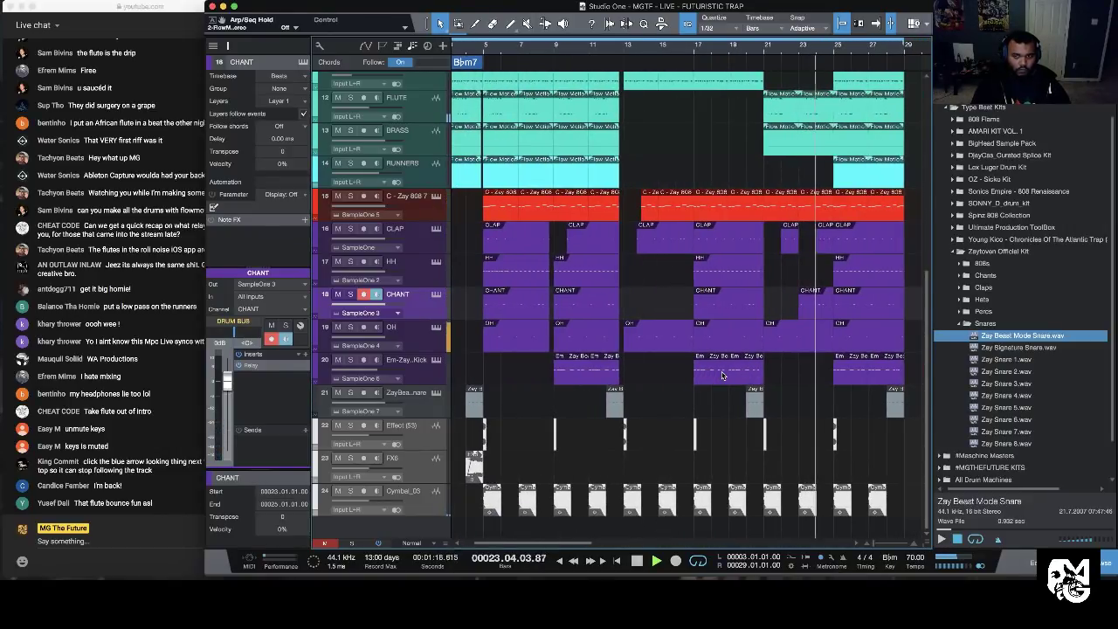
scroll(698, 349, up, 3)
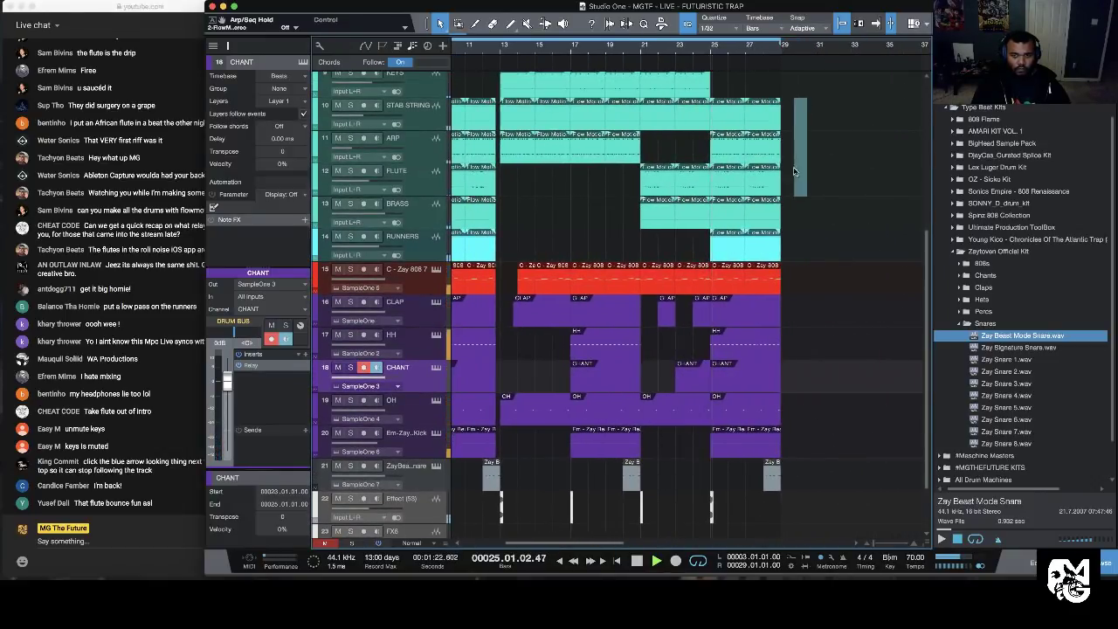
drag(811, 282, 773, 431)
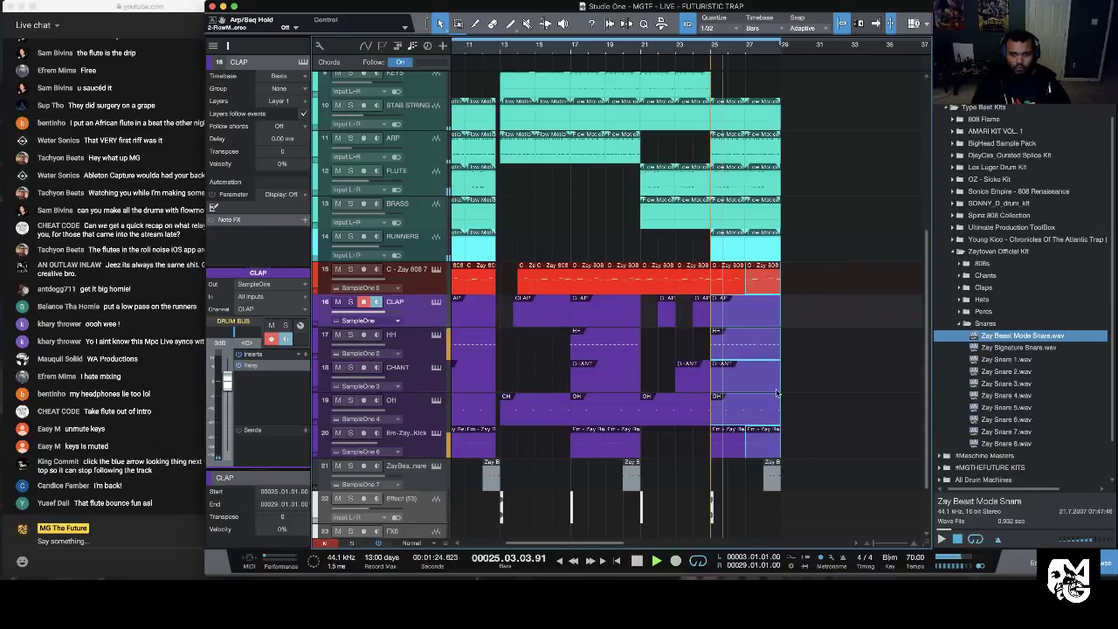
key(space)
click(805, 324)
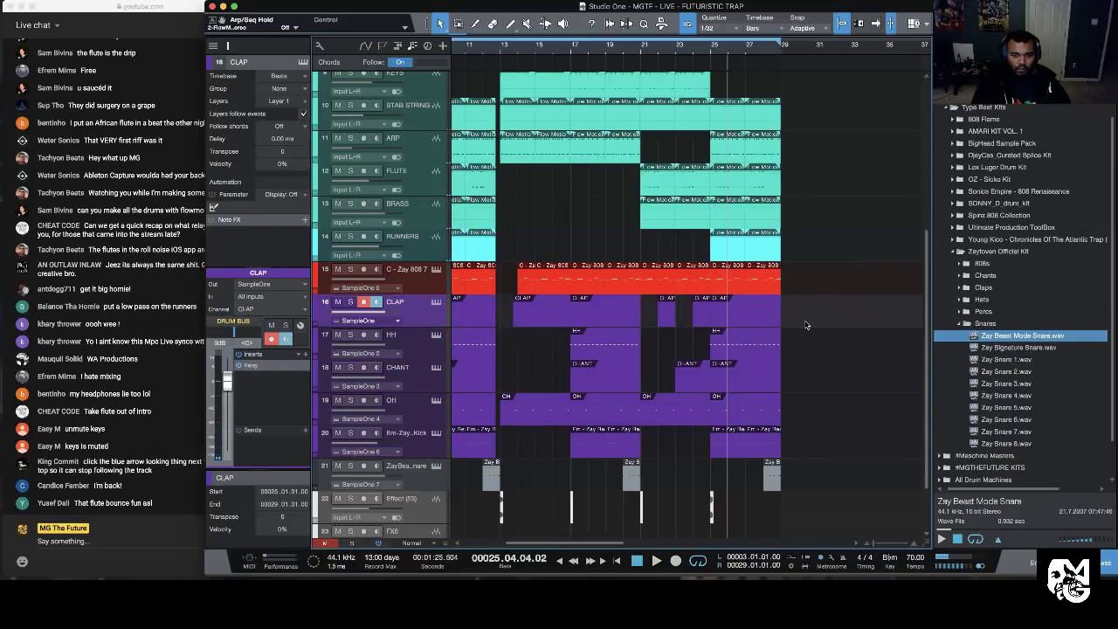
scroll(760, 58, up, 2)
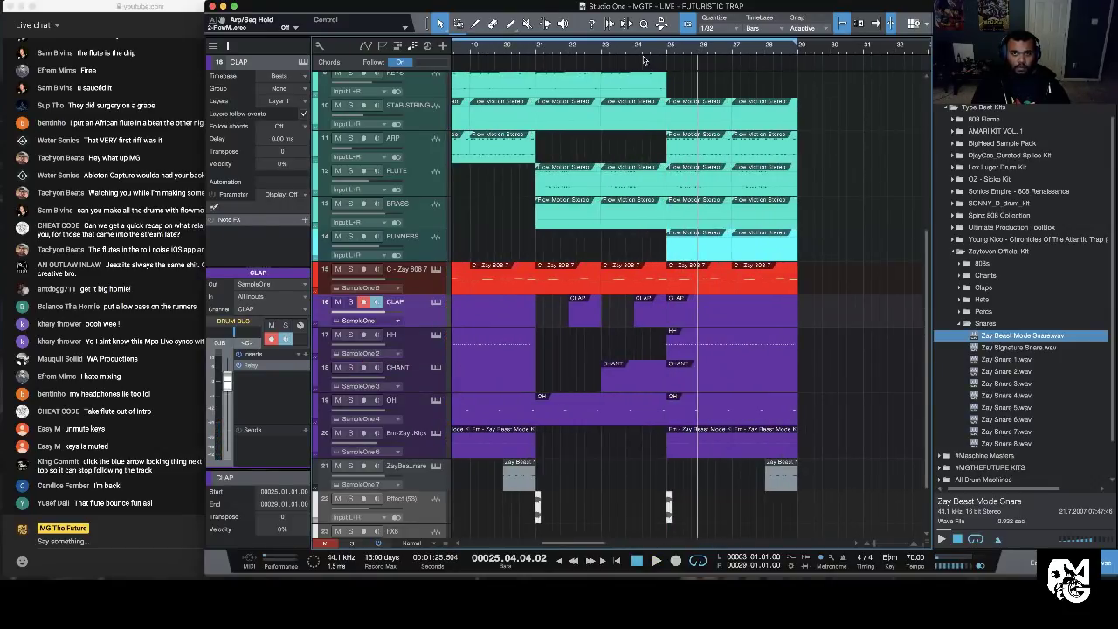
key(space)
key(space)
click(747, 449)
click(813, 438)
scroll(812, 437, left, 4)
click(642, 441)
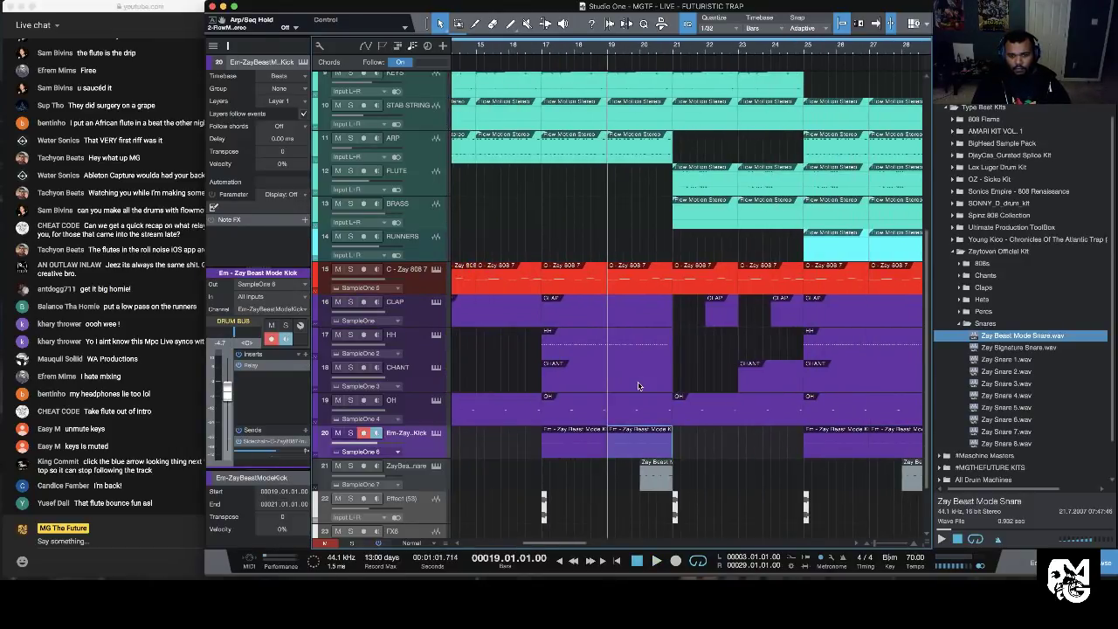
Step: Fill bars 21 to 25 of the HH track with a copy of its hi-hat event
scroll(664, 353, right, 6)
click(705, 352)
key(Delete)
scroll(706, 352, left, 5)
Step: Play the section around bar 21 with the added hi-hats and open the mixer
click(626, 53)
key(space)
scroll(625, 53, right, 3)
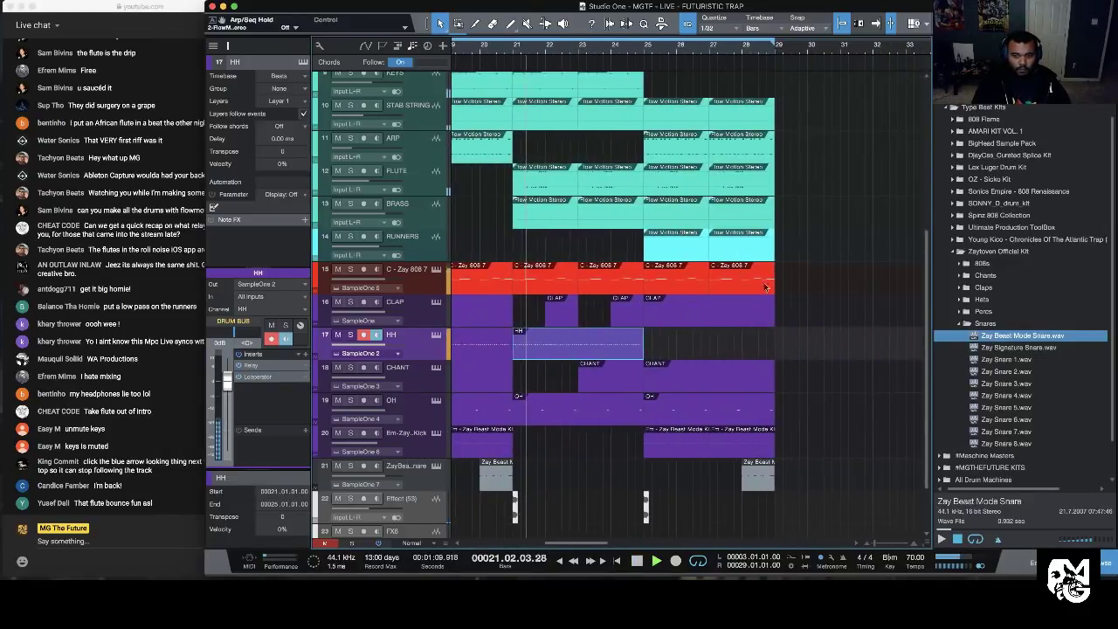
key(F3)
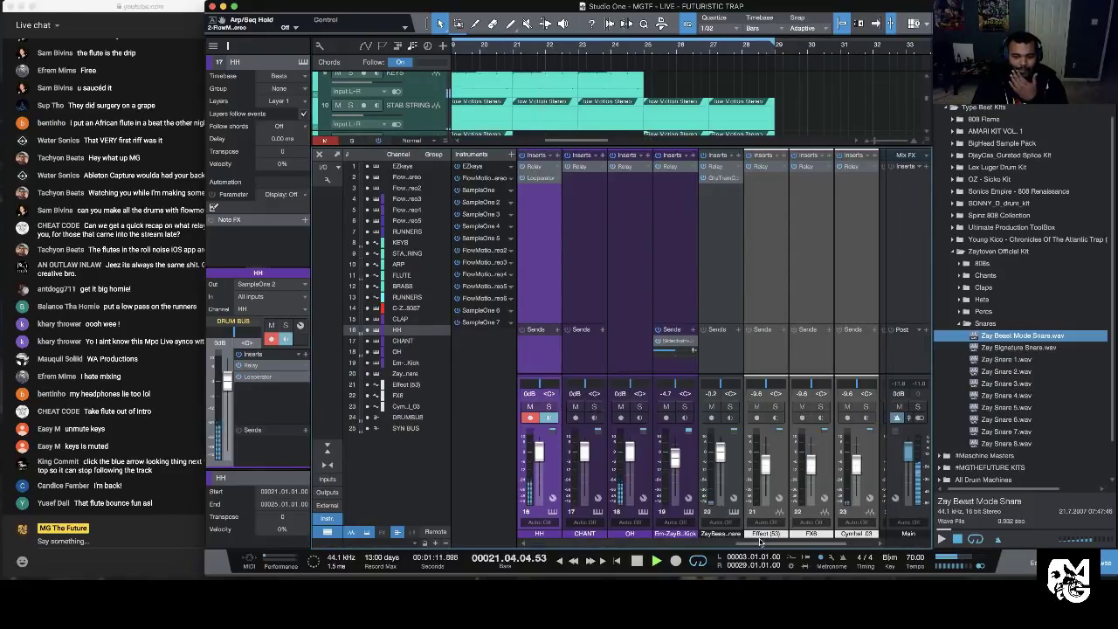
Step: Insert Saucey Filter on the DRUM BUS channel and move its window clear of the mixer channels
drag(761, 542, 899, 547)
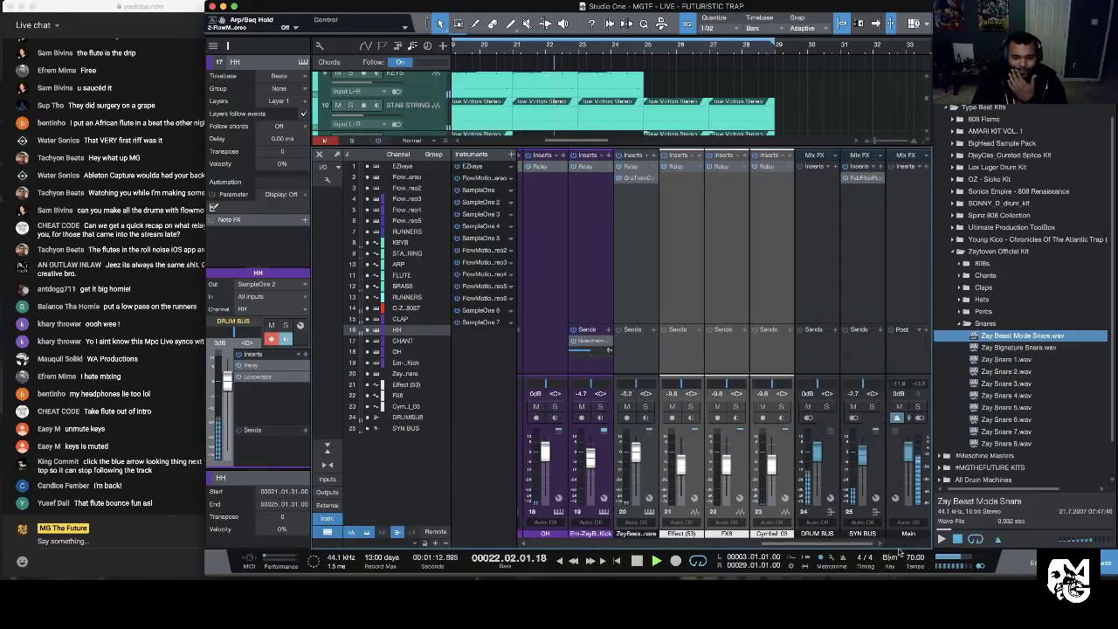
click(836, 165)
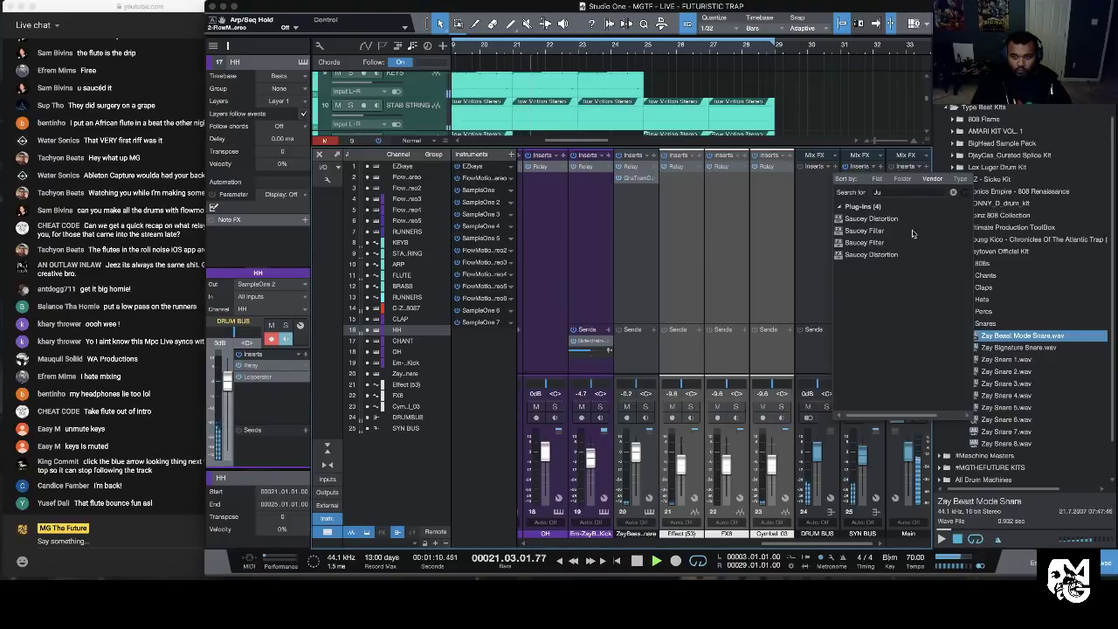
click(872, 233)
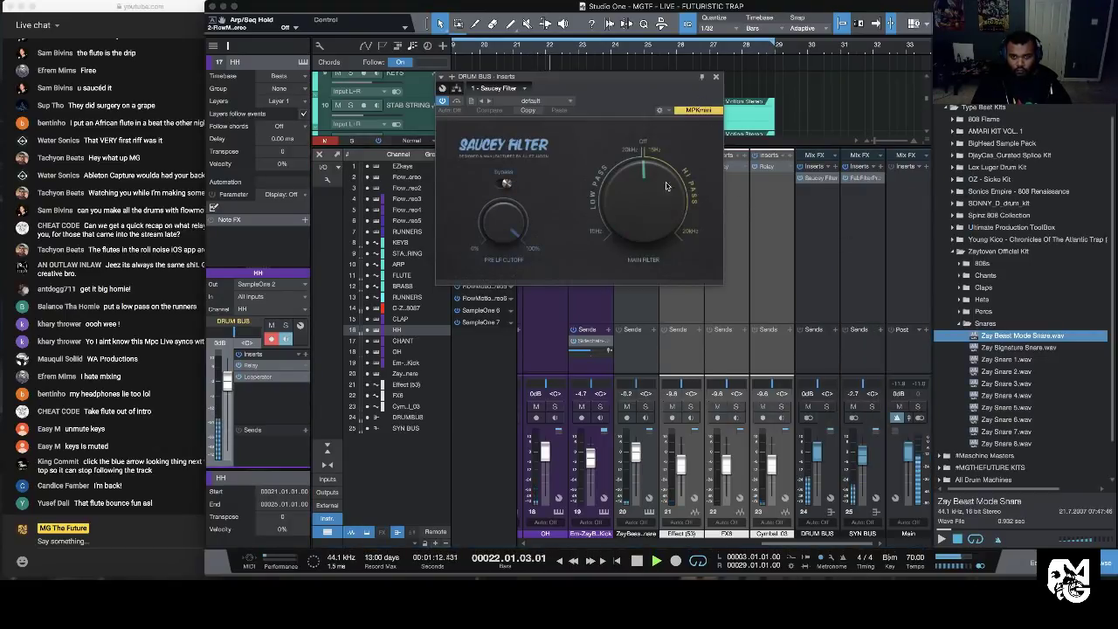
drag(667, 81, 479, 230)
Step: Set the playback loop to bars 25 to 29
key(F3)
drag(708, 49, 748, 37)
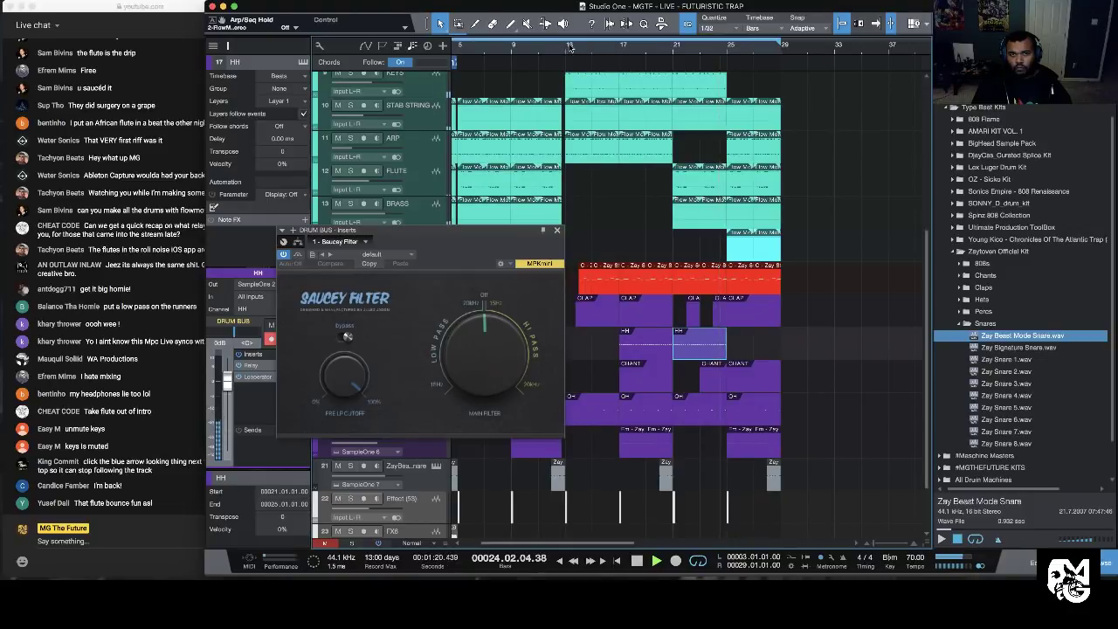
click(734, 122)
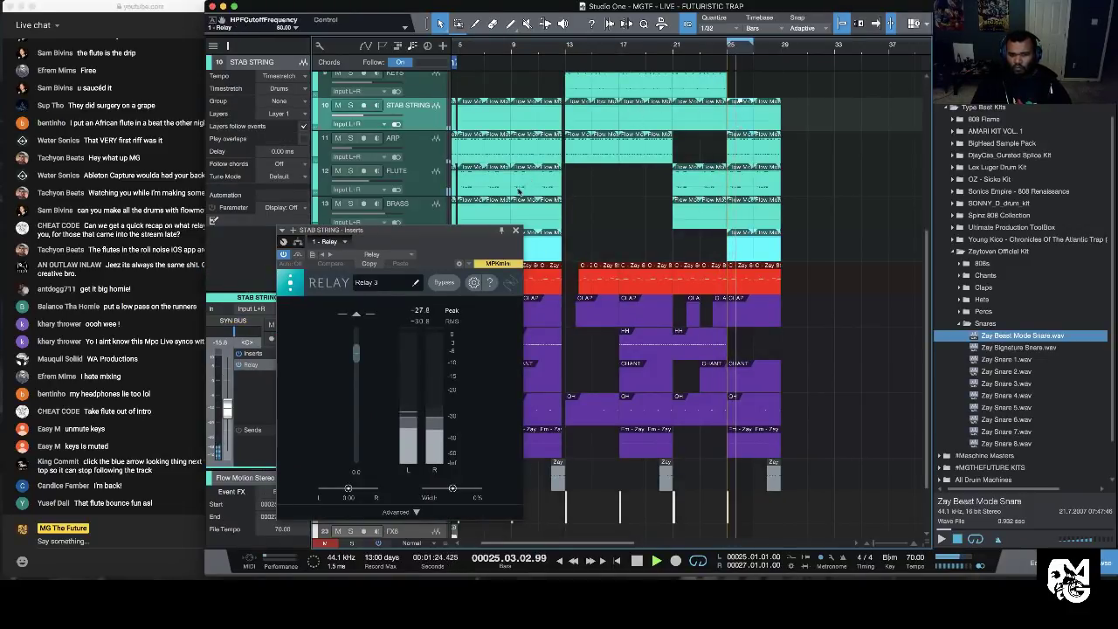
click(516, 231)
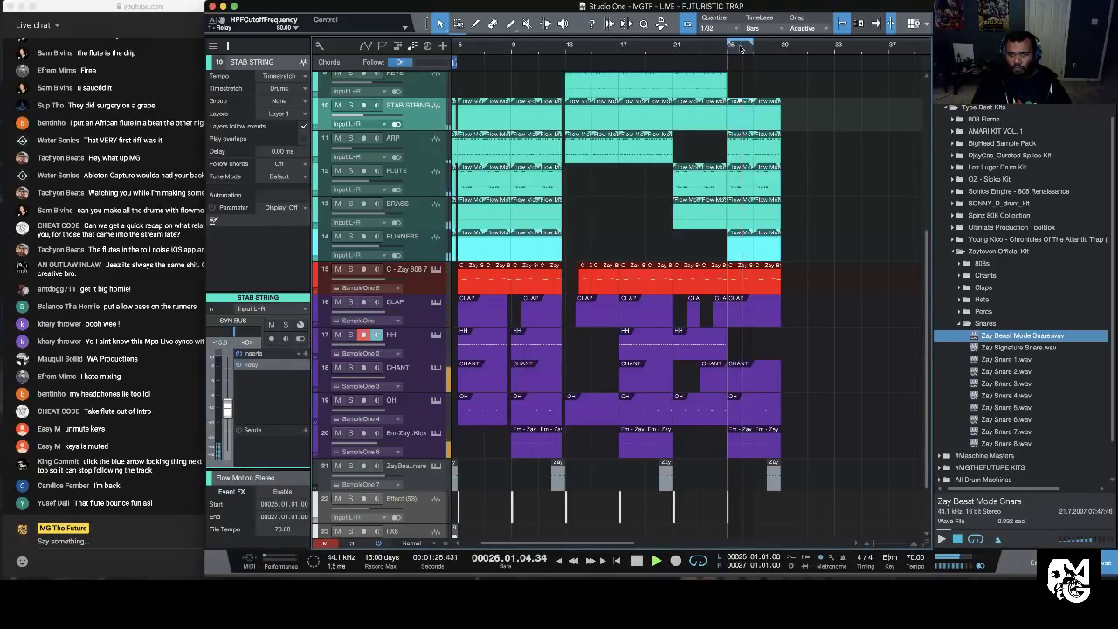
drag(740, 52, 844, 42)
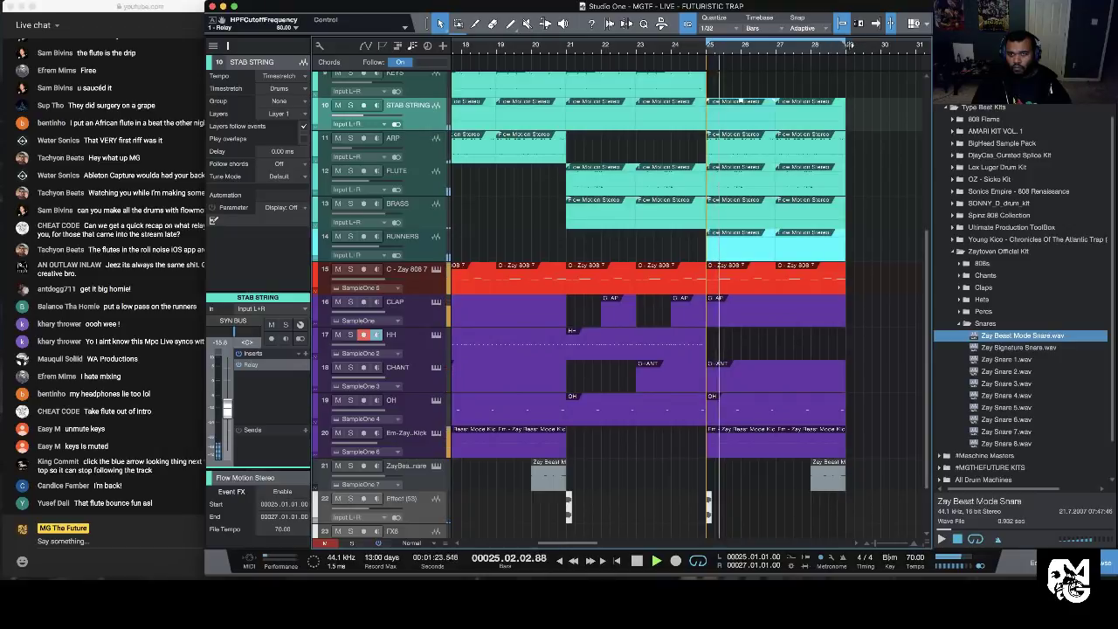
Step: Turn the DRUM BUS Saucey Filter's main filter towards low pass and lower its Pre LP cutoff while the loop plays
key(F3)
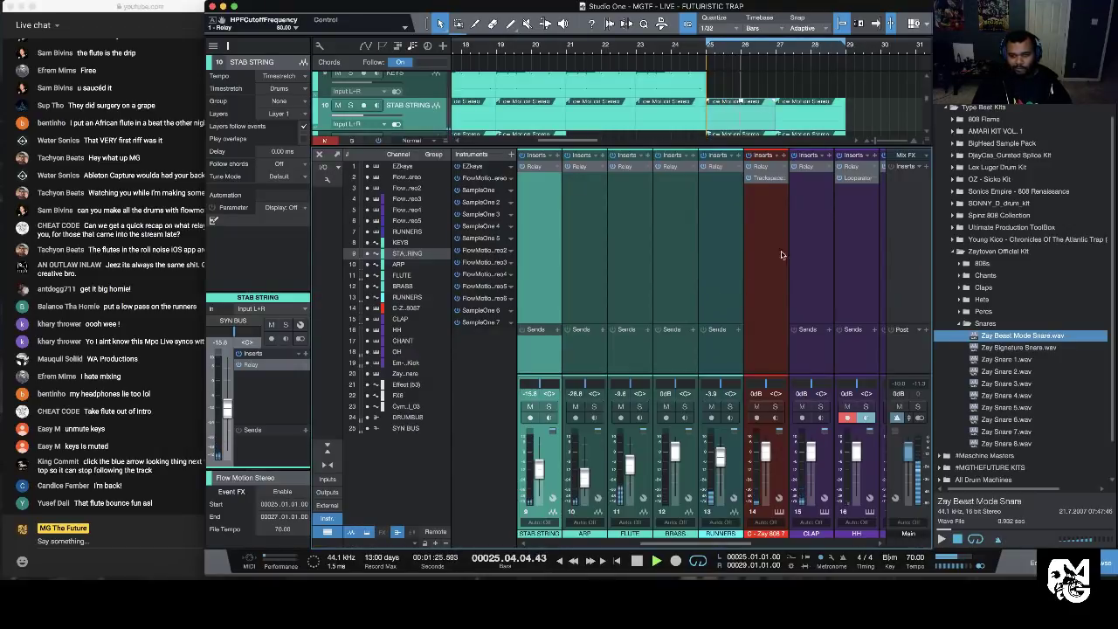
scroll(837, 356, right, 5)
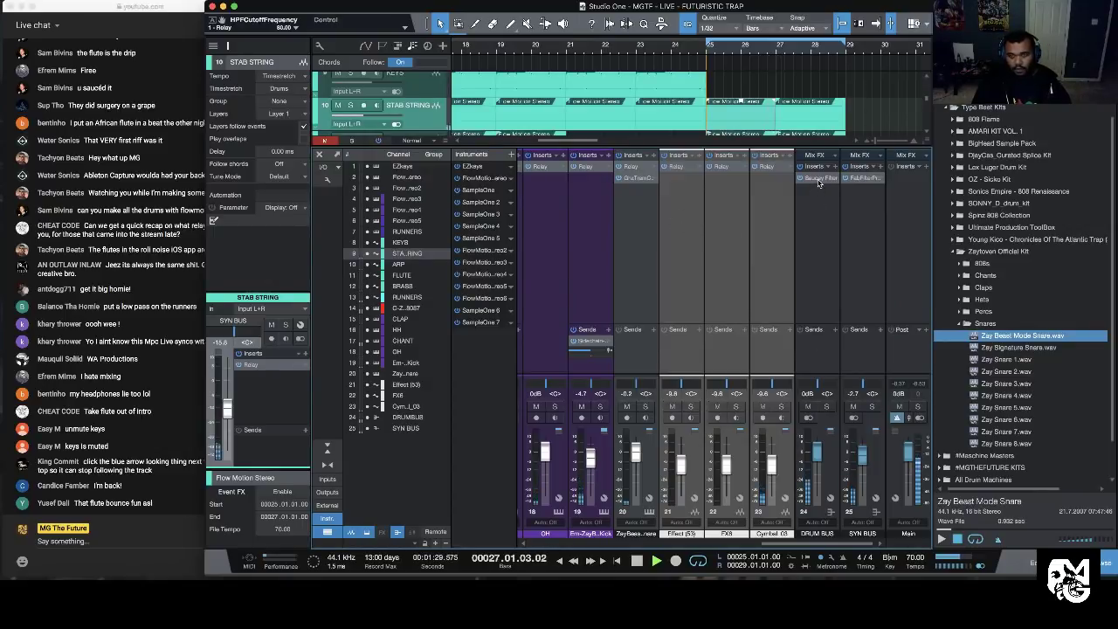
click(817, 179)
drag(458, 358, 460, 391)
drag(352, 369, 356, 452)
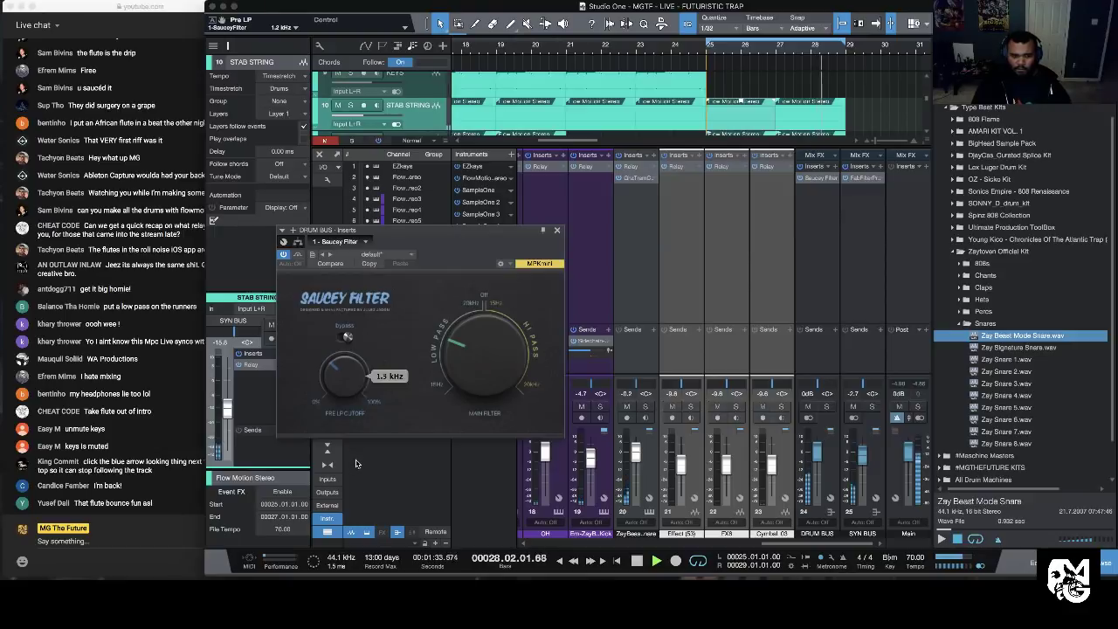
drag(463, 376, 490, 353)
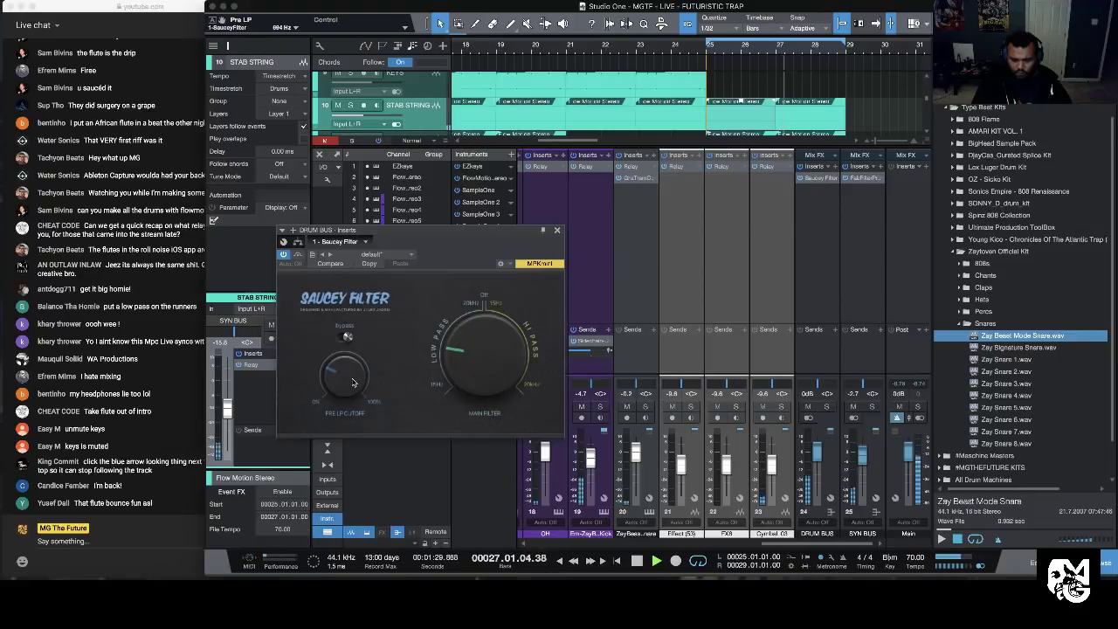
drag(487, 344, 473, 362)
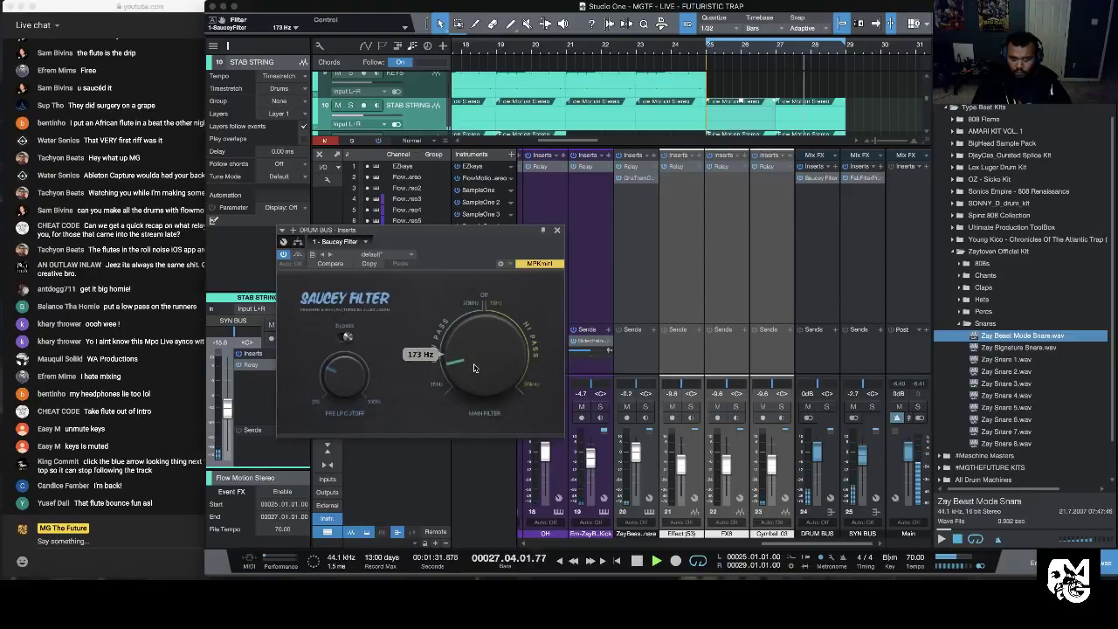
drag(344, 374, 342, 378)
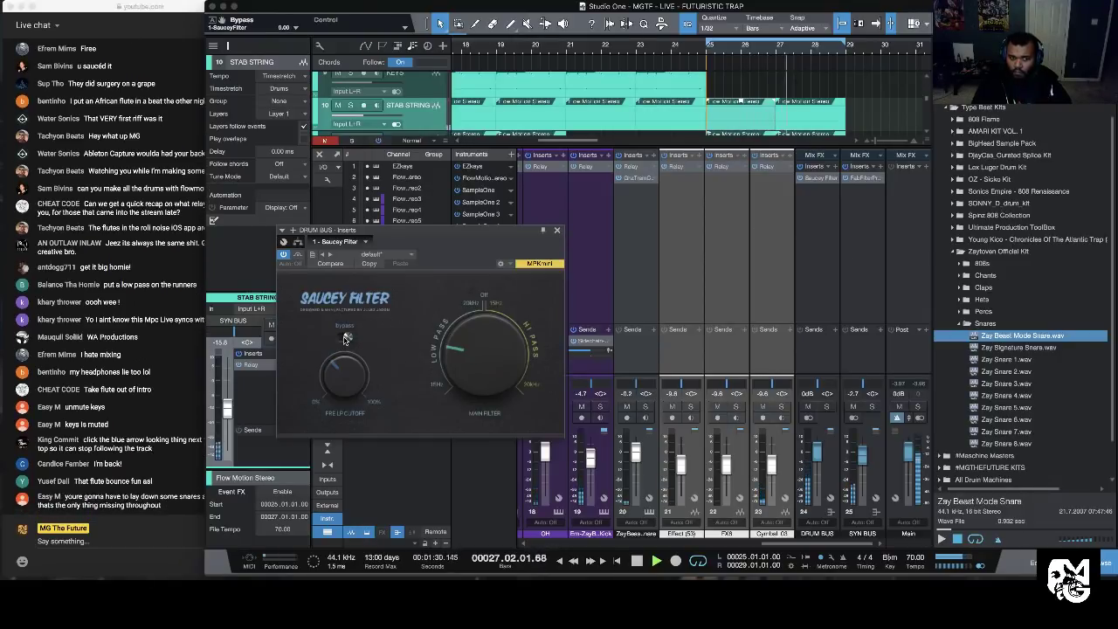
Step: Create an automation track for the DRUM BUS Saucey Filter's Bypass and add points at bars 25, 27 and 29
key(F3)
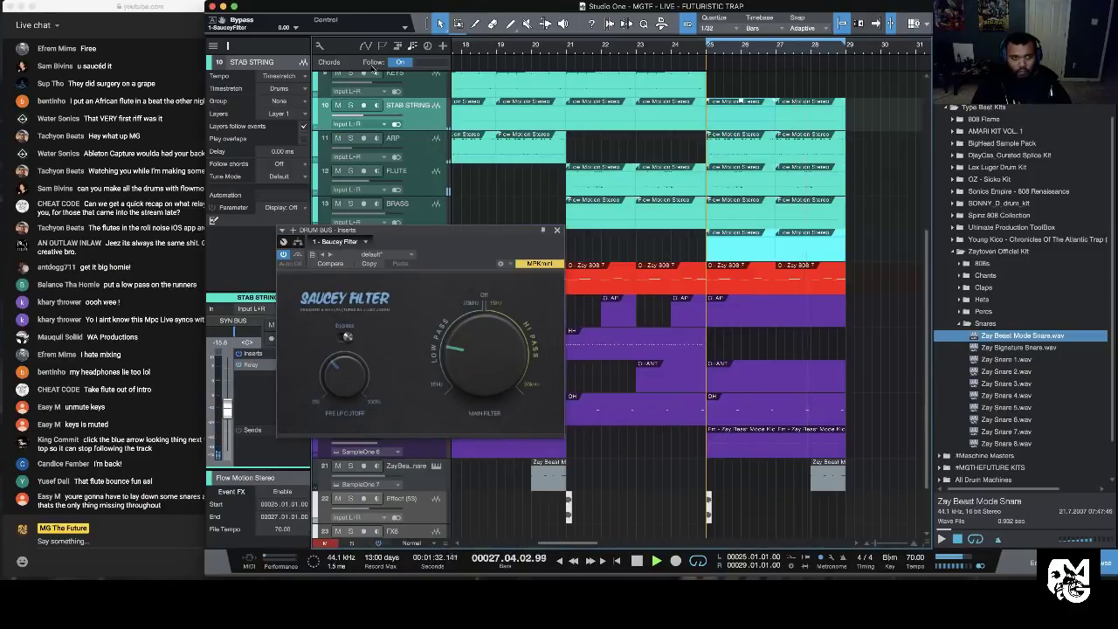
drag(222, 20, 447, 524)
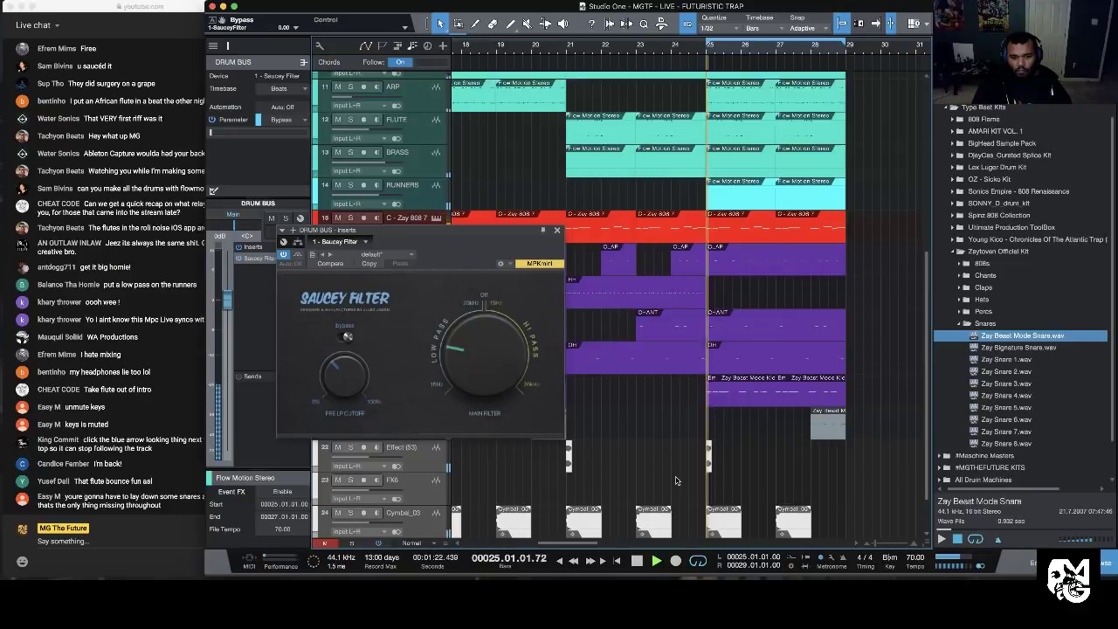
scroll(698, 489, down, 3)
click(707, 511)
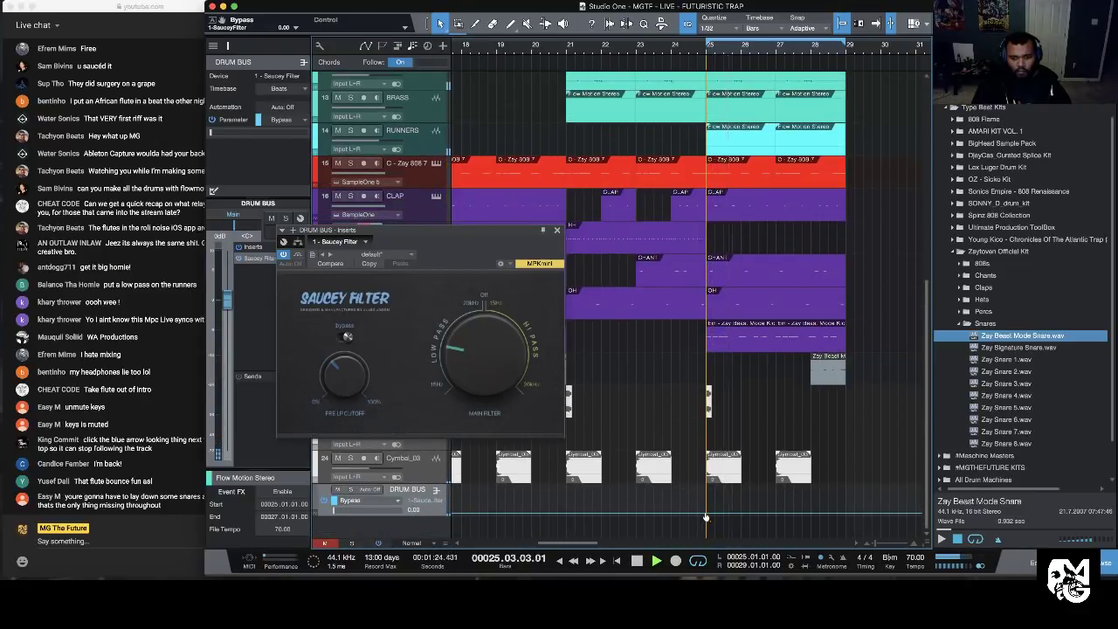
click(776, 514)
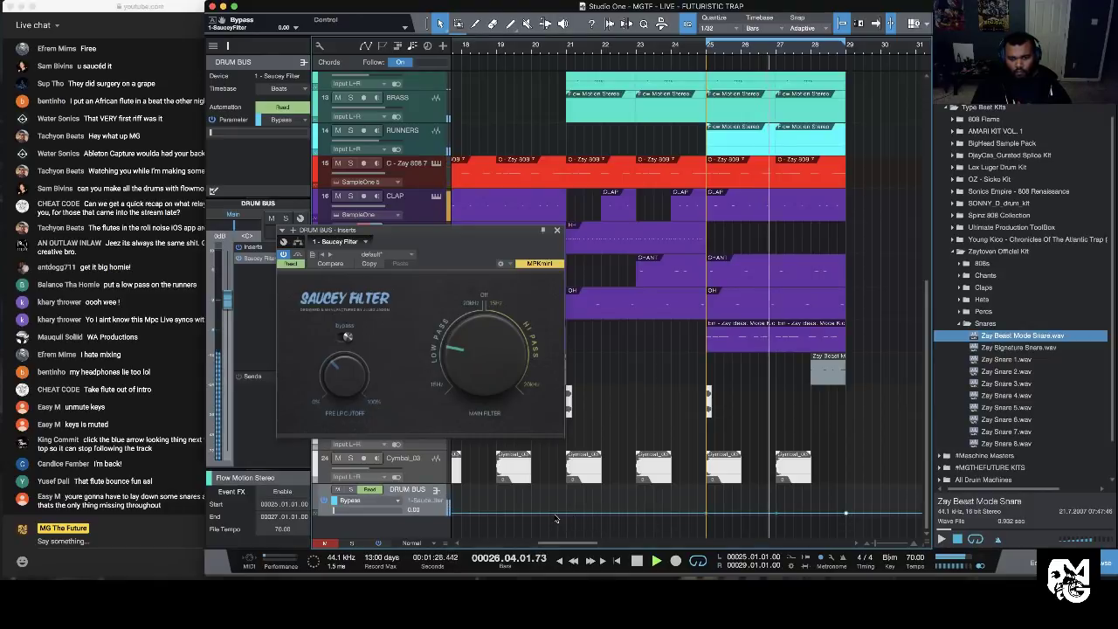
Step: Add a Bypass automation point at bar 5 and raise the curve to on for bars 5 to 25 and 27 to 29
scroll(556, 518, left, 5)
scroll(556, 518, left, 3)
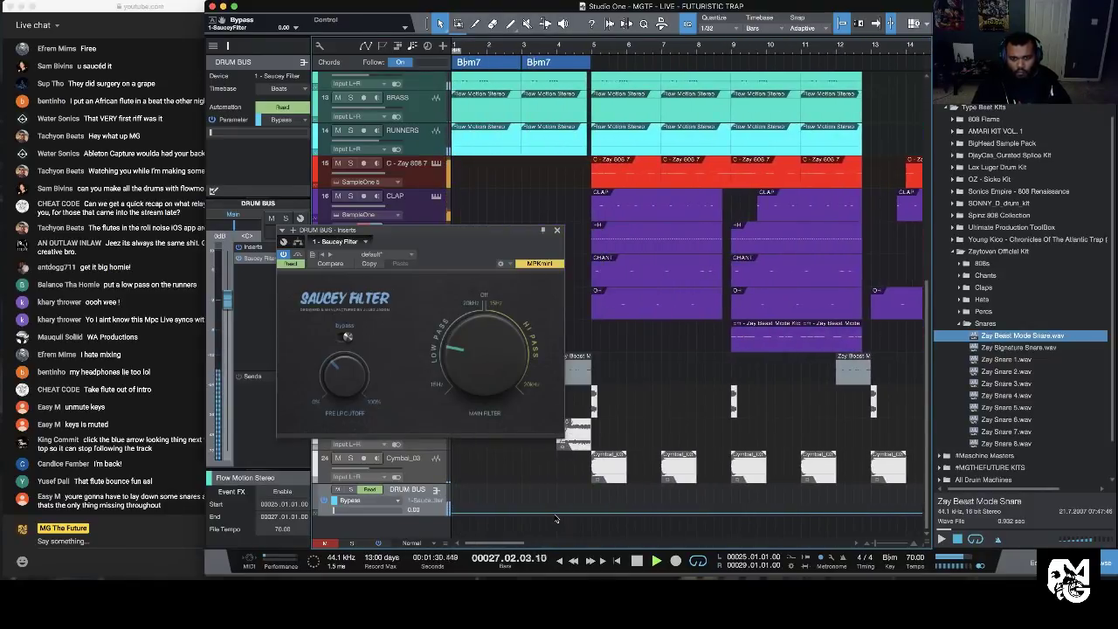
click(591, 513)
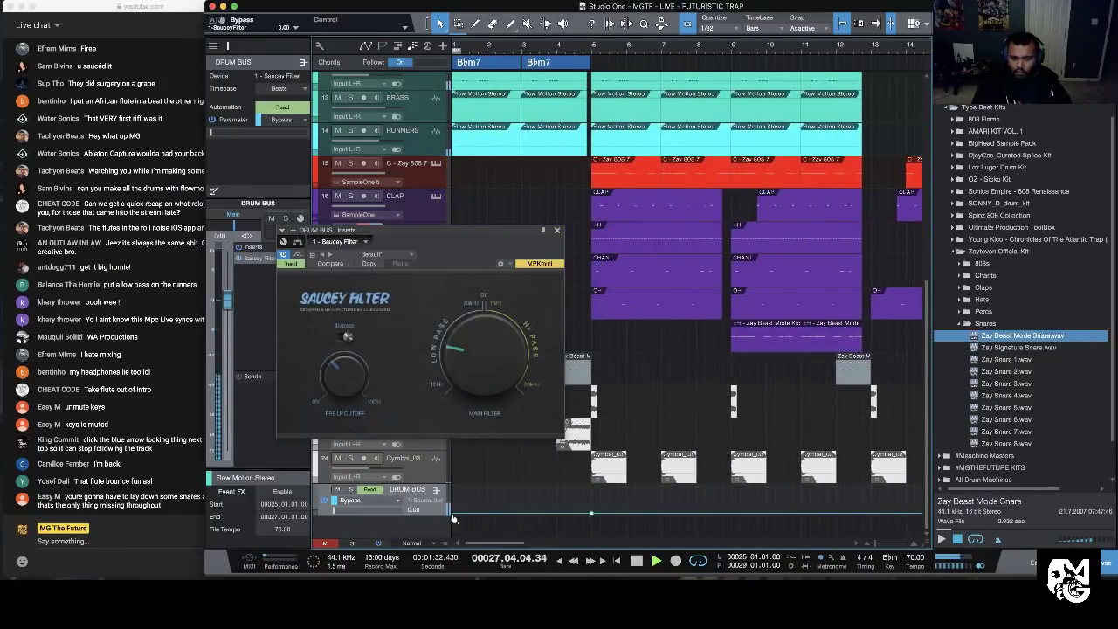
scroll(506, 513, right, 8)
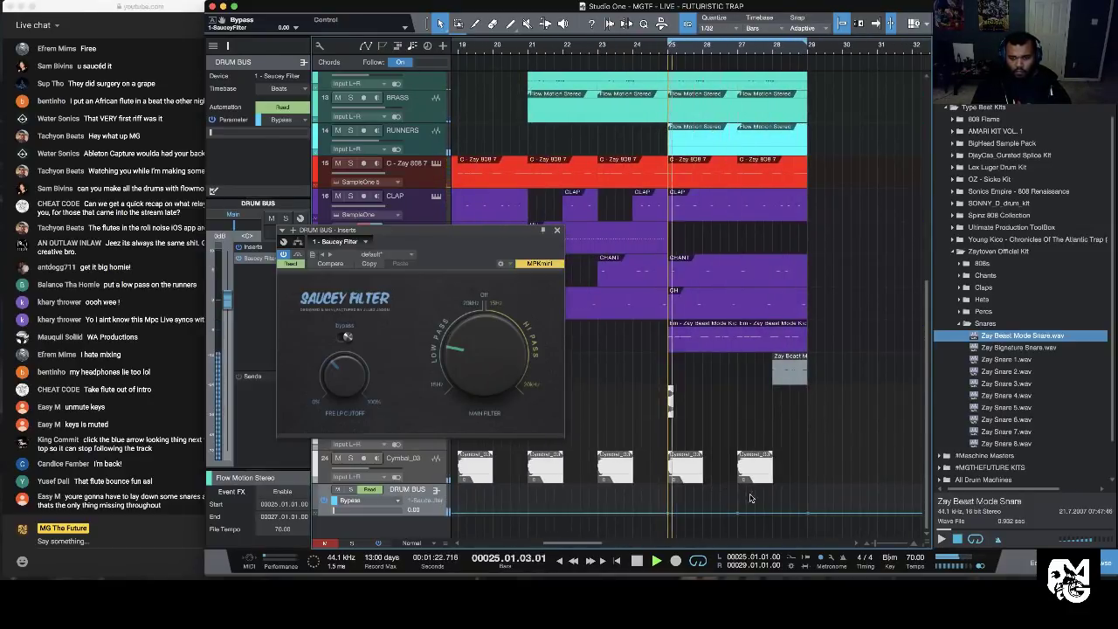
drag(762, 512, 763, 409)
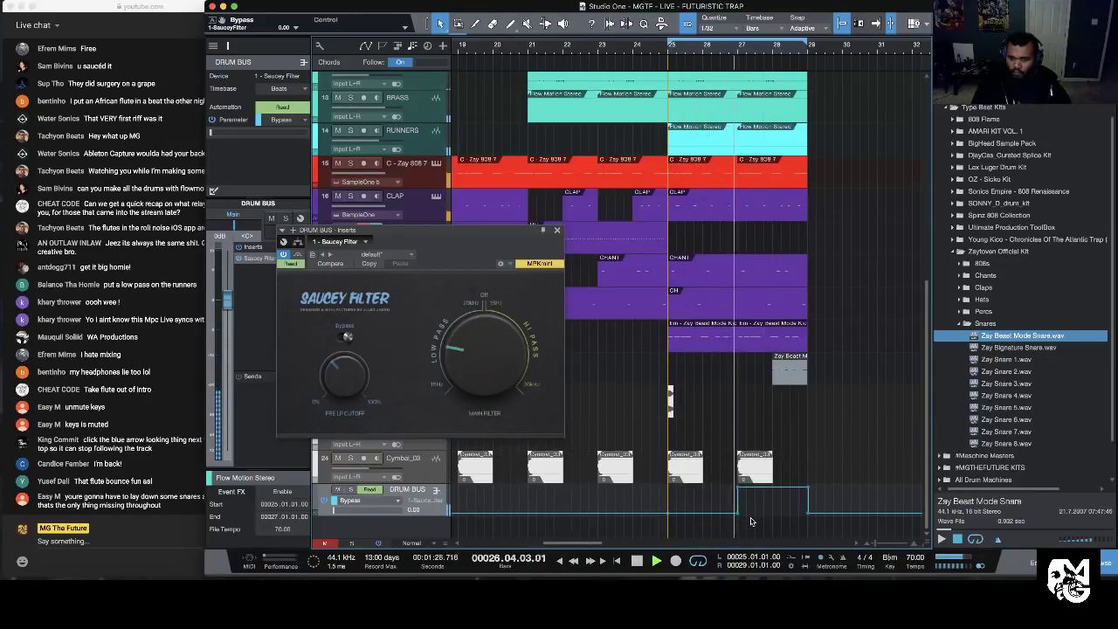
scroll(677, 500, left, 2)
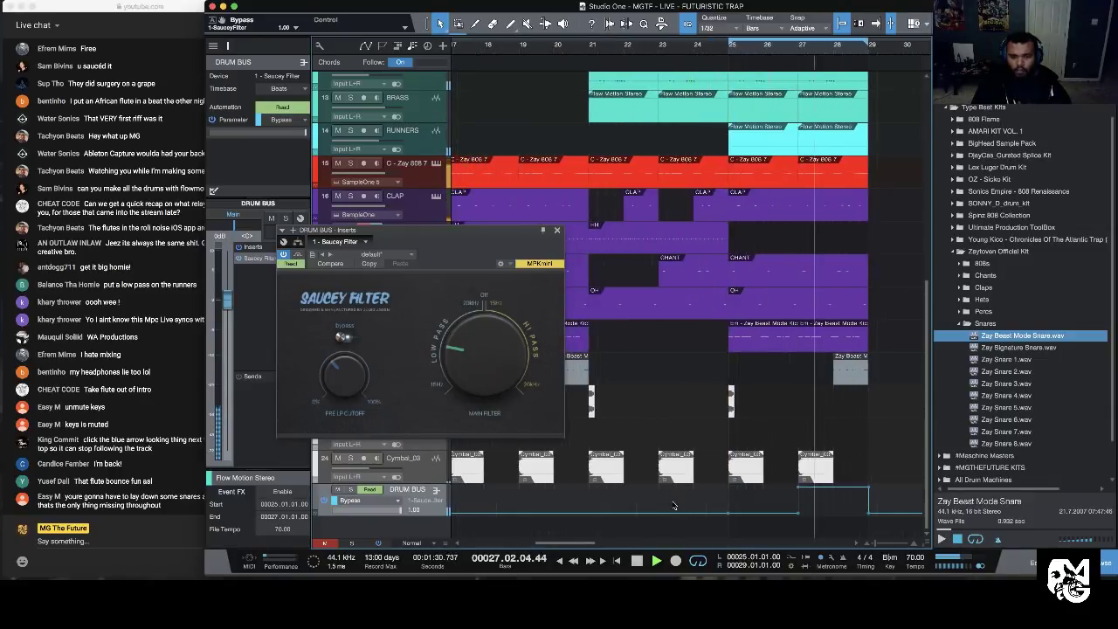
drag(664, 511, 670, 397)
scroll(709, 244, left, 3)
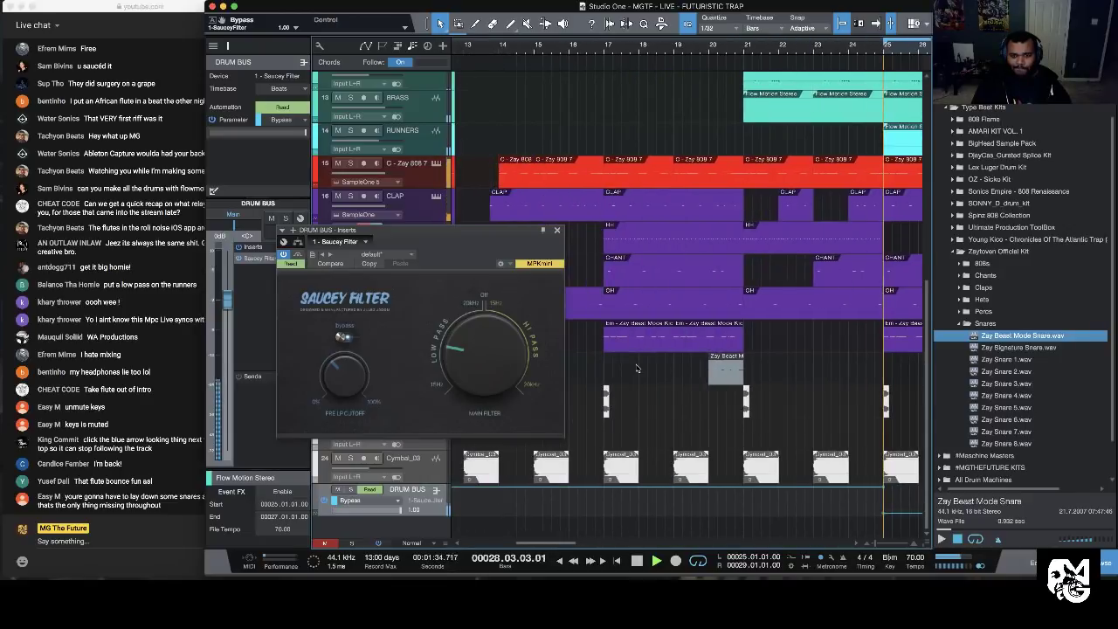
Step: Clear the CHANT part from bars 25 to 27 so the following event starts at bar 27, and close the plug-in window
scroll(637, 368, right, 3)
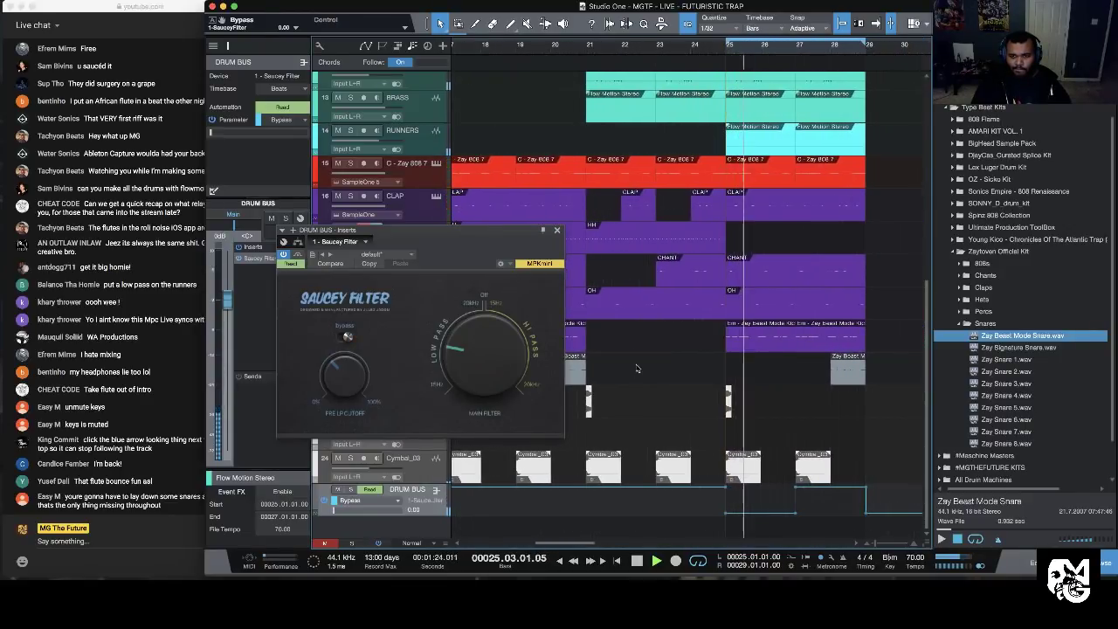
click(728, 283)
mouse_move(728, 283)
mouse_down()
mouse_move(795, 280)
mouse_move(724, 277)
mouse_up()
click(776, 279)
click(515, 230)
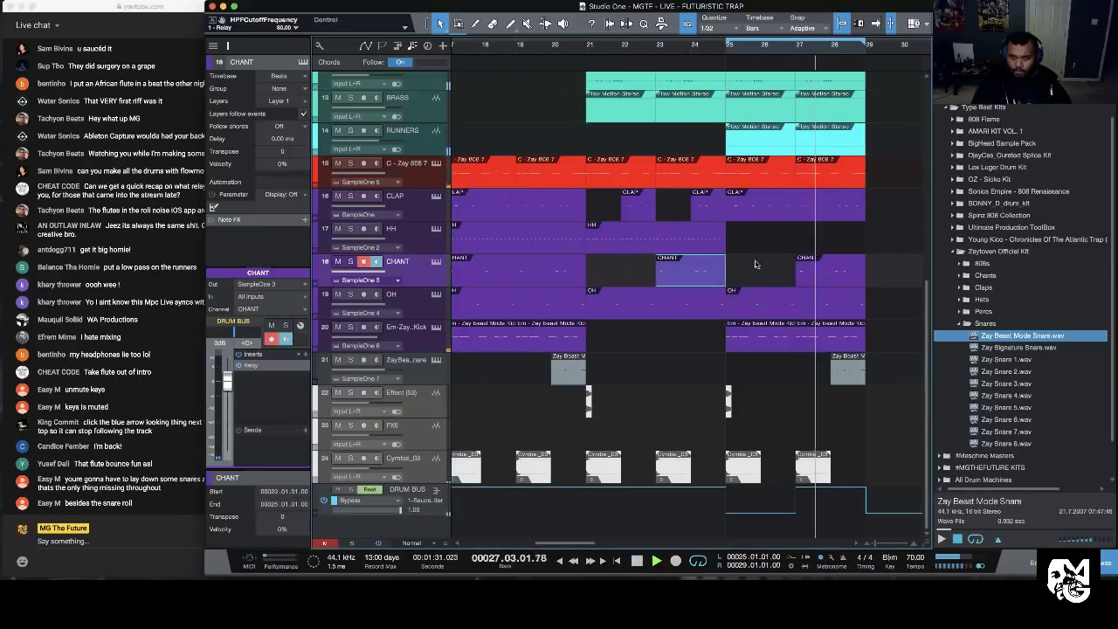
Step: Insert Looperator on the SYN BUS channel and move its window up to show the whole step grid
scroll(799, 52, down, 5)
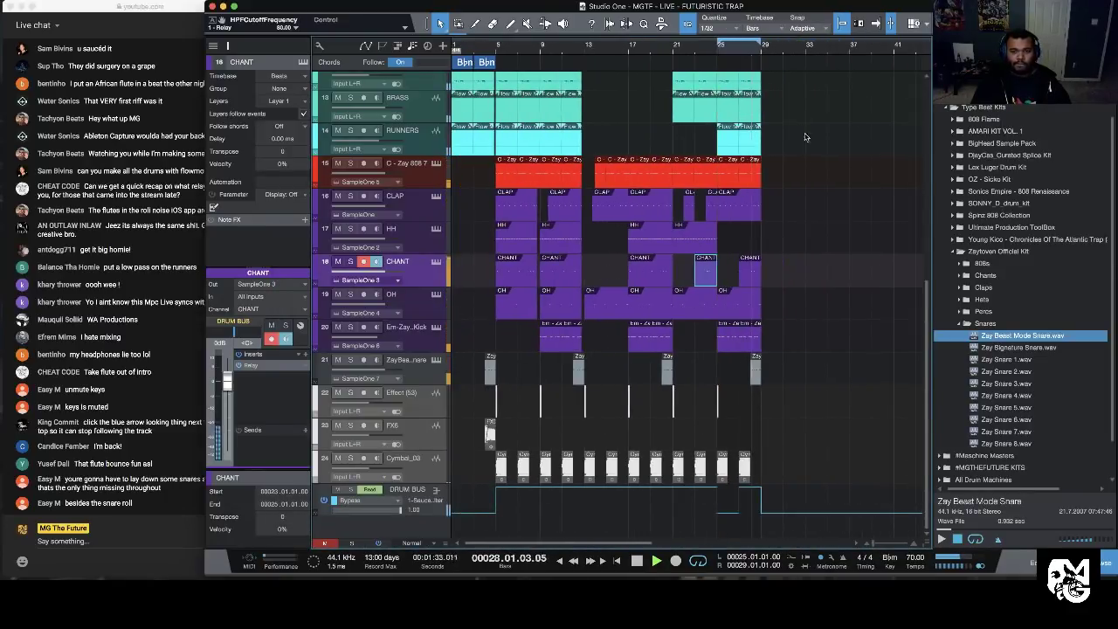
key(F3)
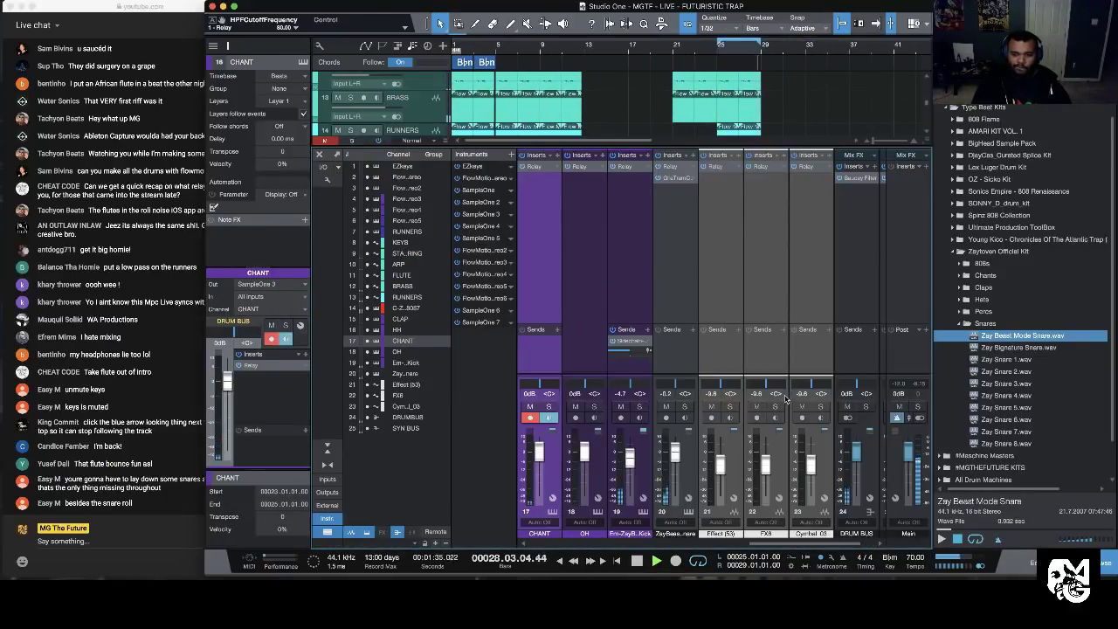
scroll(851, 323, down, 1)
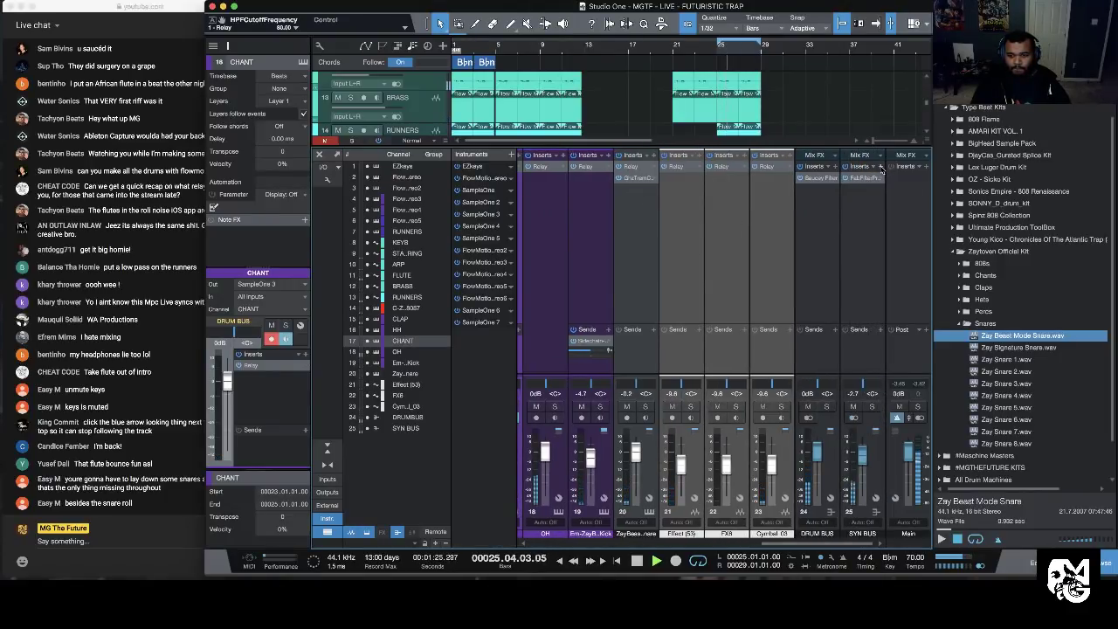
click(882, 170)
click(928, 266)
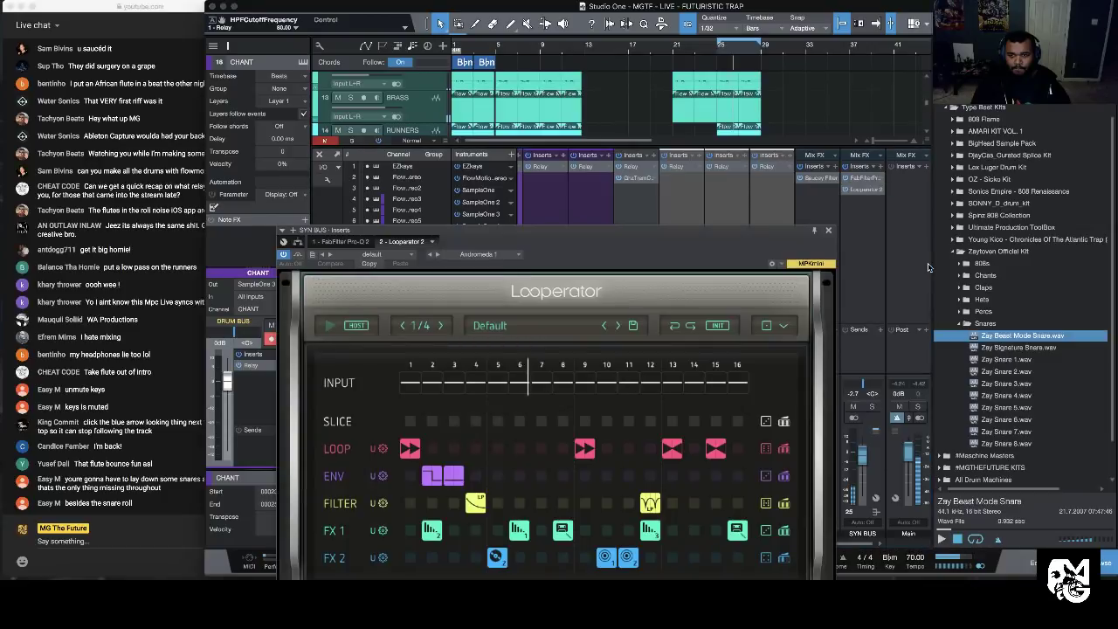
drag(657, 241, 668, 122)
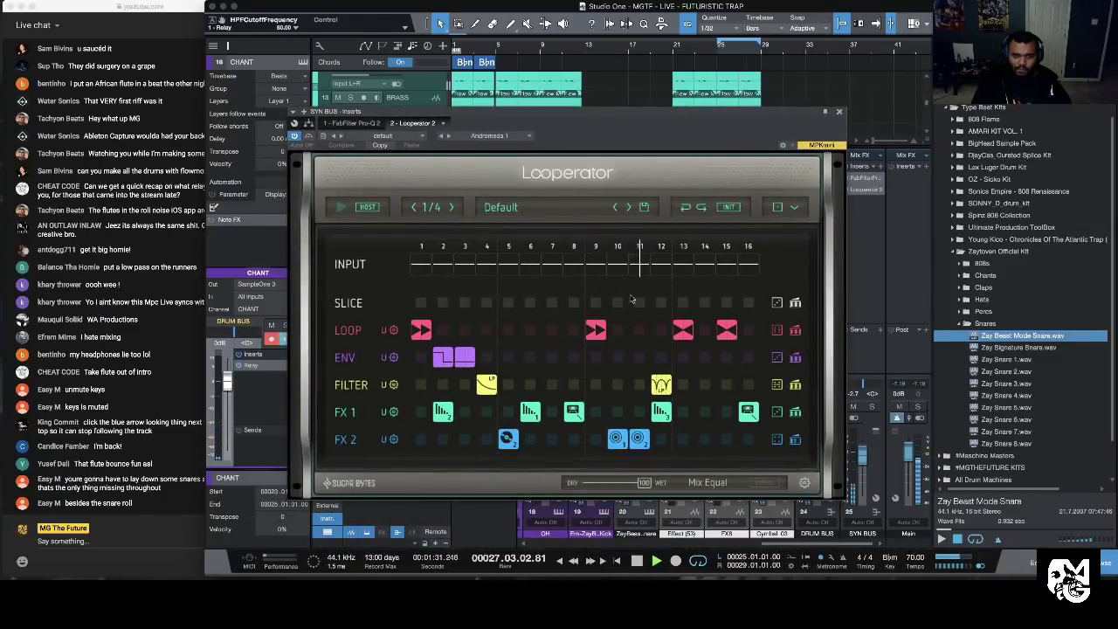
Step: Clear Looperator's FILTER and FX 2 steps, the LOOP steps after step 1, and all FX 1 steps except 8 and 16
click(597, 333)
click(661, 384)
click(661, 411)
click(638, 439)
click(616, 439)
click(530, 411)
click(452, 411)
click(487, 384)
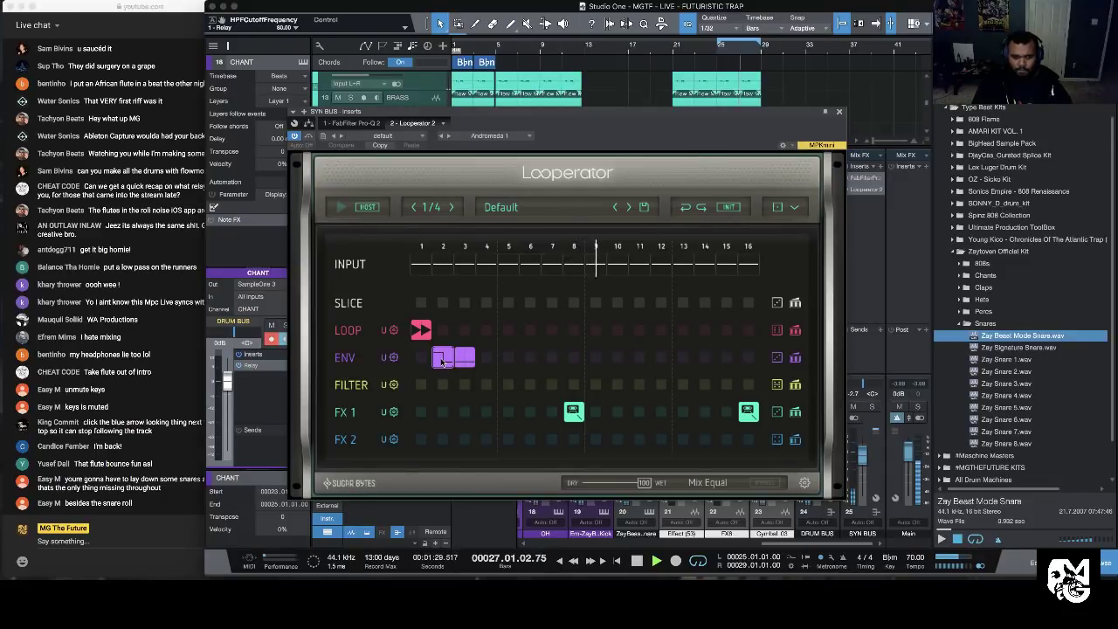
Step: Keep Looperator ENV steps only at 2, 3, 14 and 15, using the rising step shape for 3 and 15, and close the plug-in
mouse_move(441, 360)
mouse_down()
mouse_move(707, 362)
mouse_move(568, 358)
mouse_up()
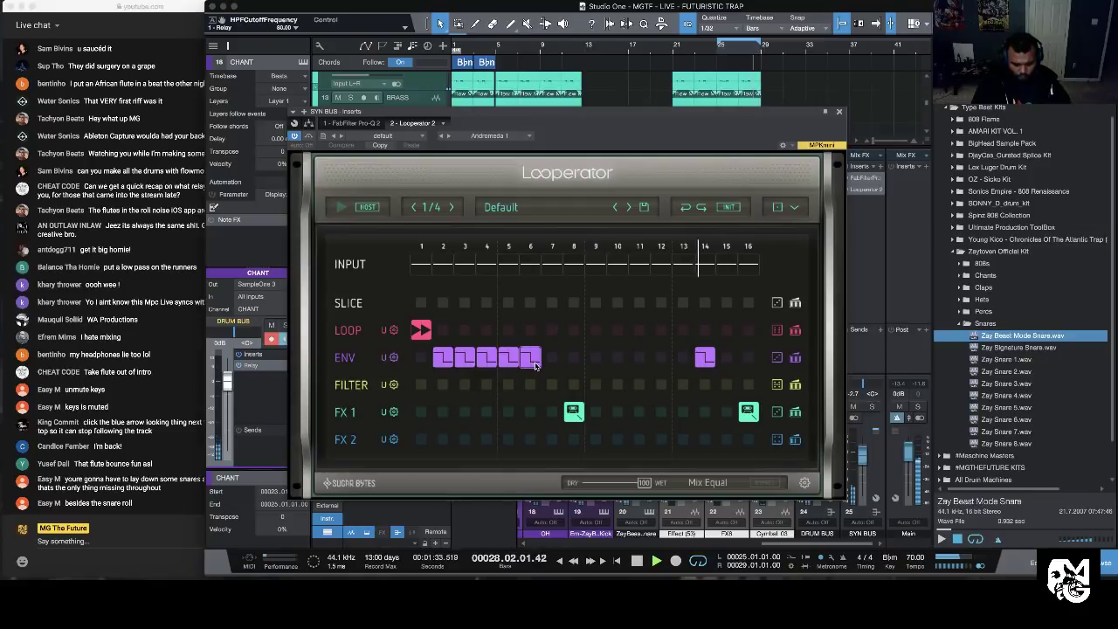
drag(536, 365, 492, 366)
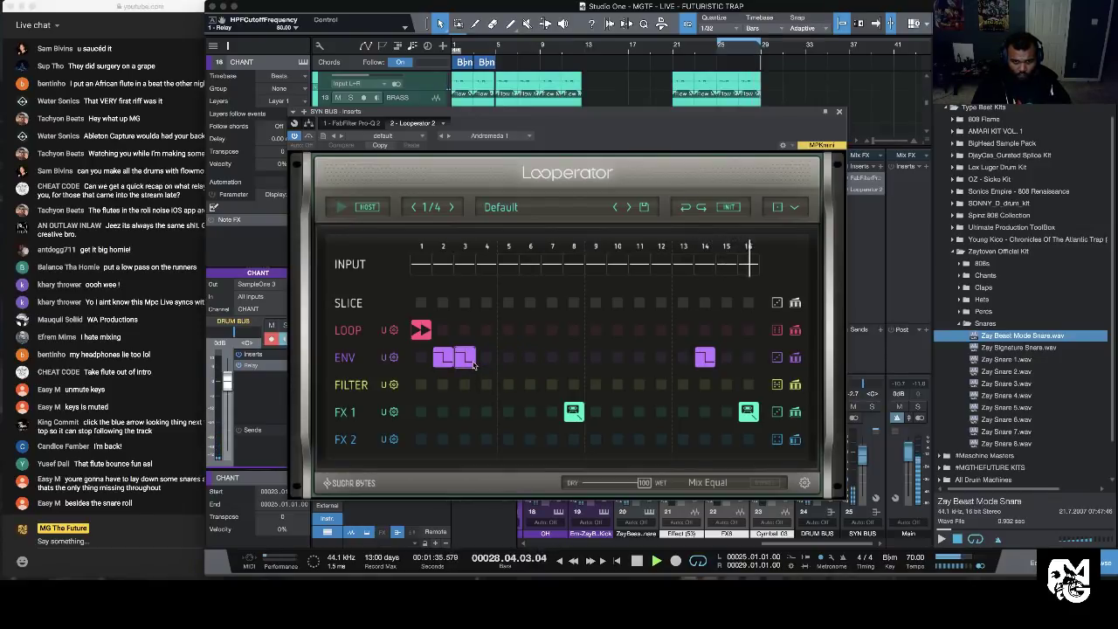
click(472, 362)
click(482, 393)
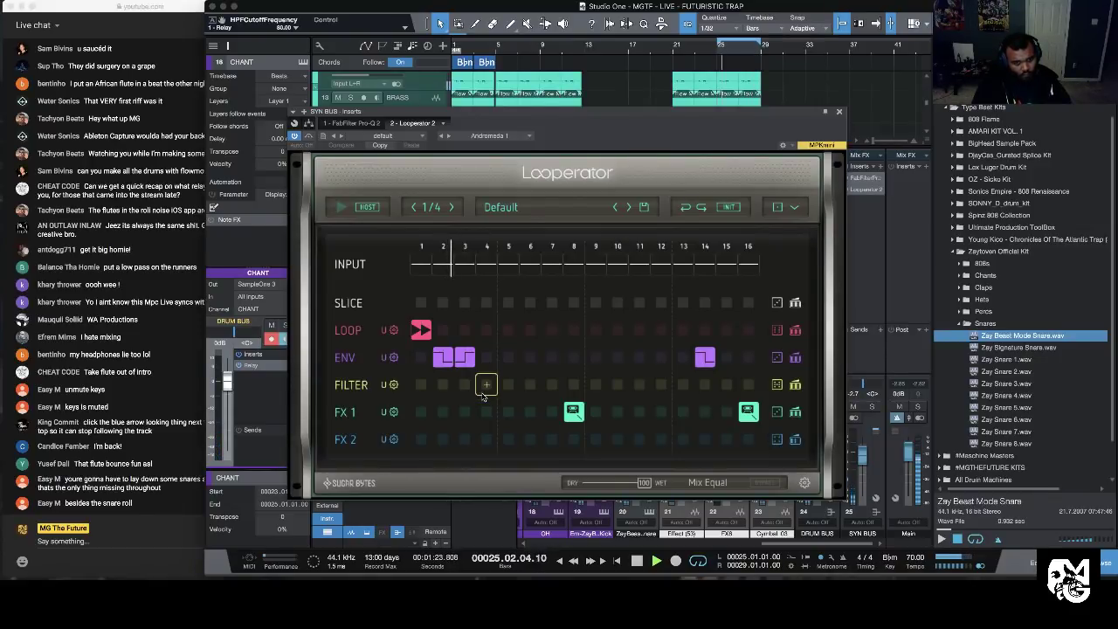
right_click(725, 357)
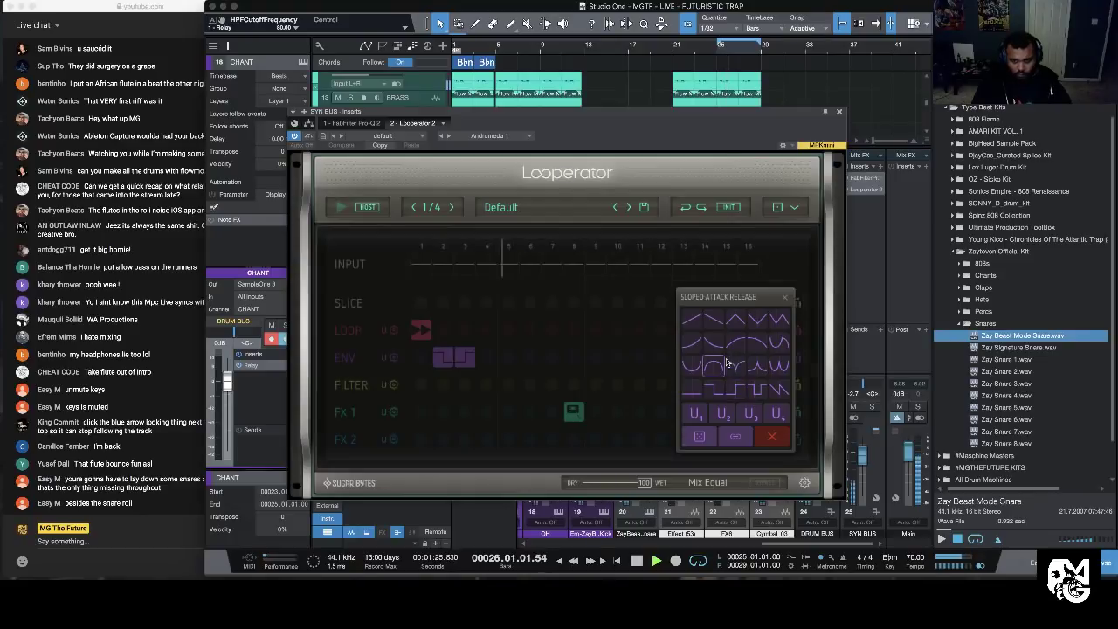
click(734, 393)
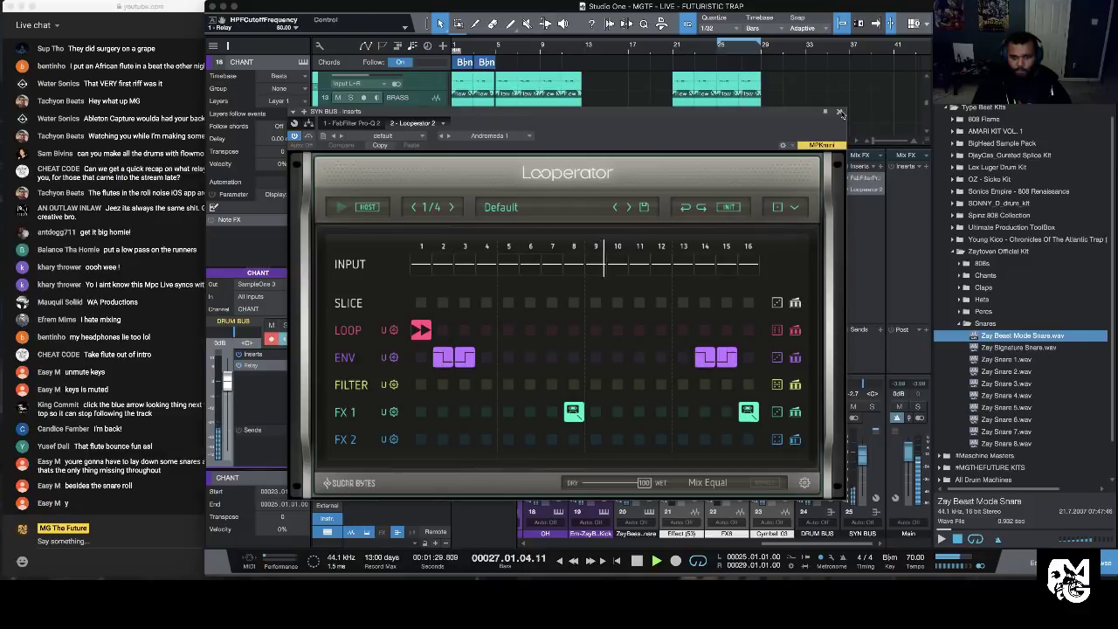
click(839, 113)
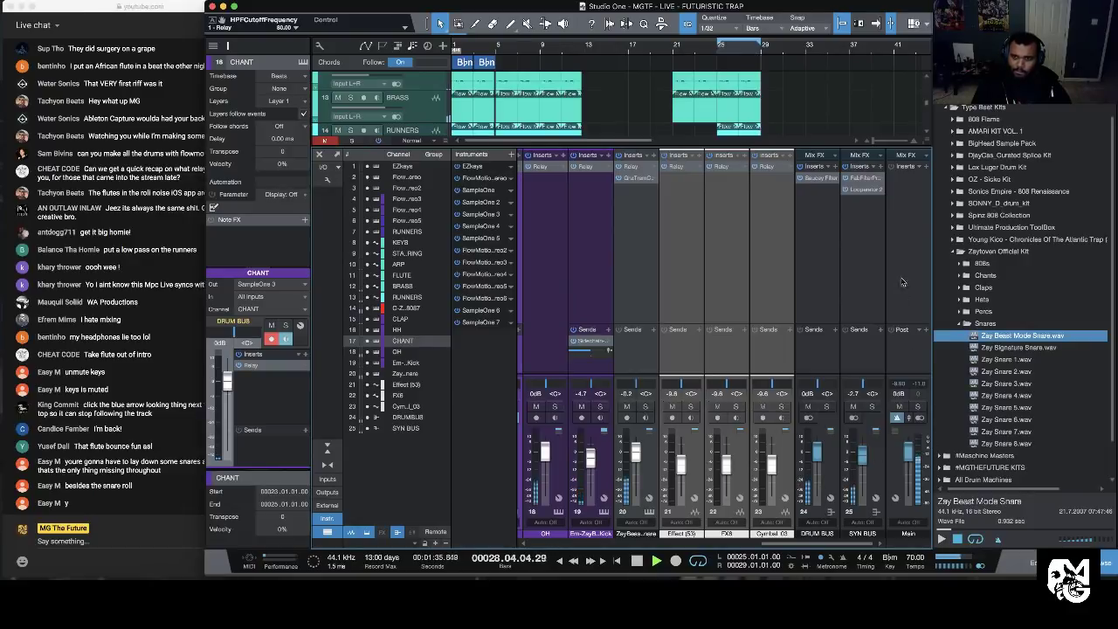
Step: Touch Looperator's Bypass on the SYN BUS, hide the mixer, and create a Bypass automation track for it in the arrangement
click(854, 218)
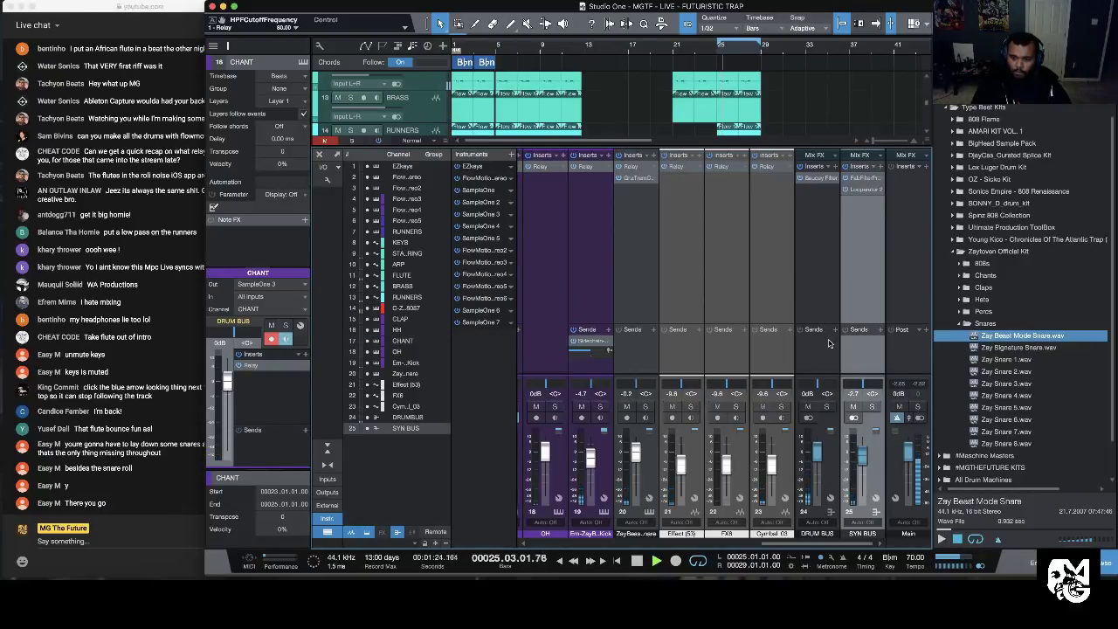
click(860, 190)
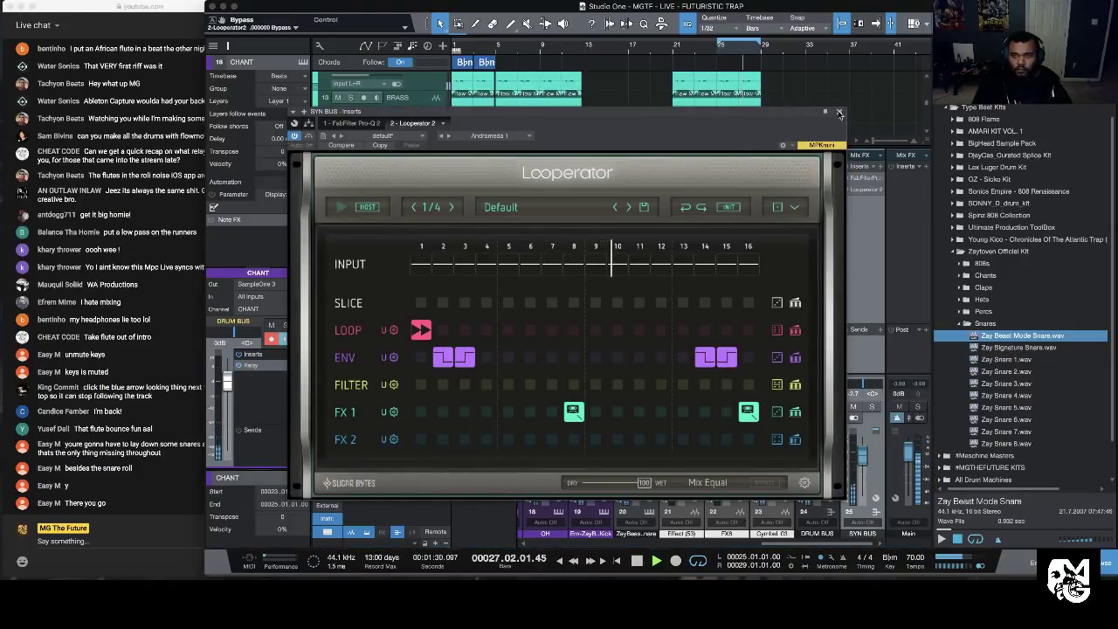
click(839, 113)
key(F3)
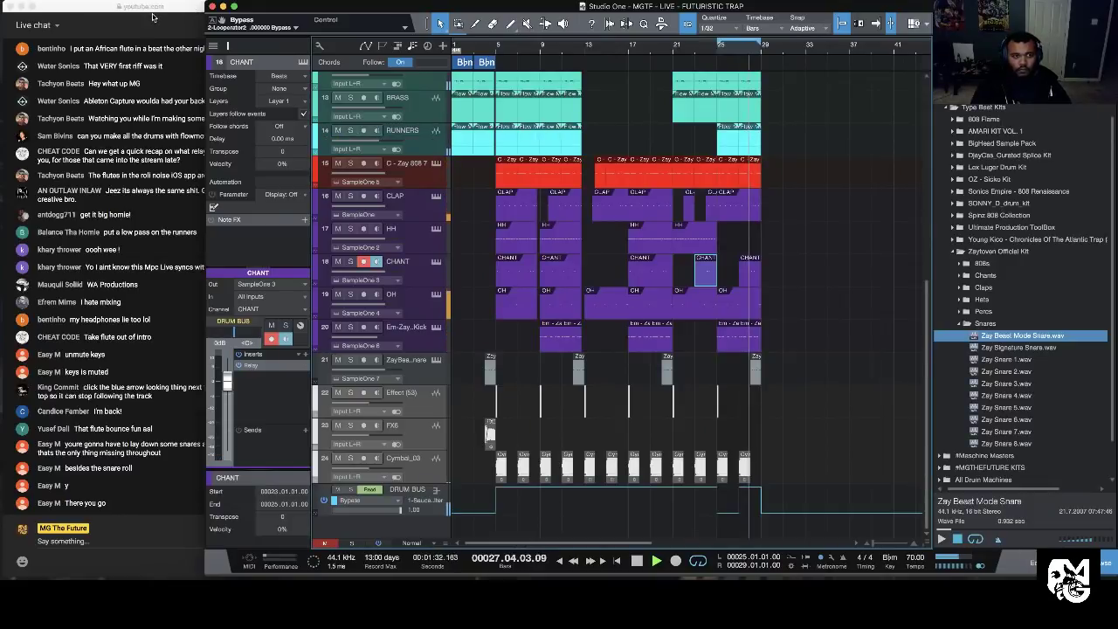
drag(223, 21, 431, 530)
Step: Add Bypass automation points at bars 25 and 29 on the SYN BUS track
drag(734, 49, 721, 407)
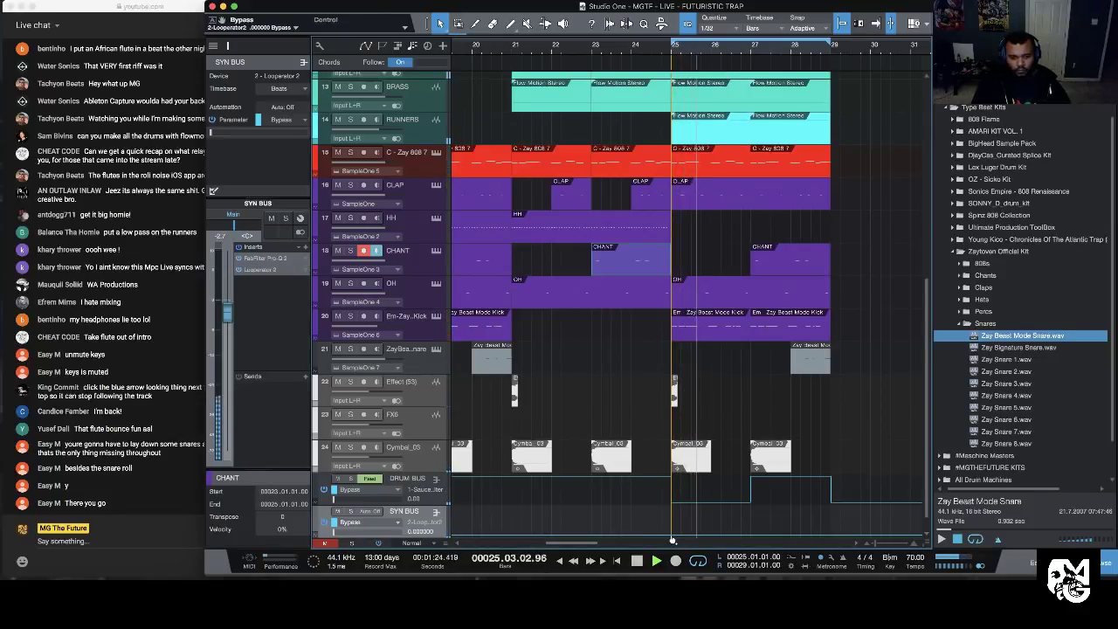
click(671, 535)
click(831, 534)
scroll(559, 511, left, 10)
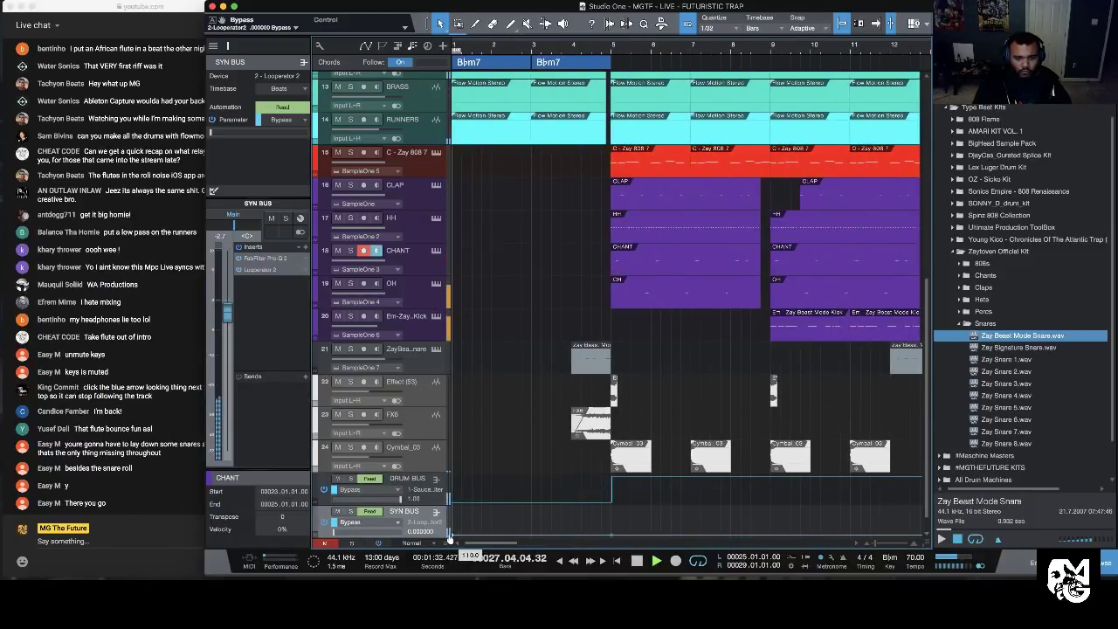
scroll(605, 492, right, 12)
scroll(604, 491, left, 2)
scroll(604, 491, left, 2)
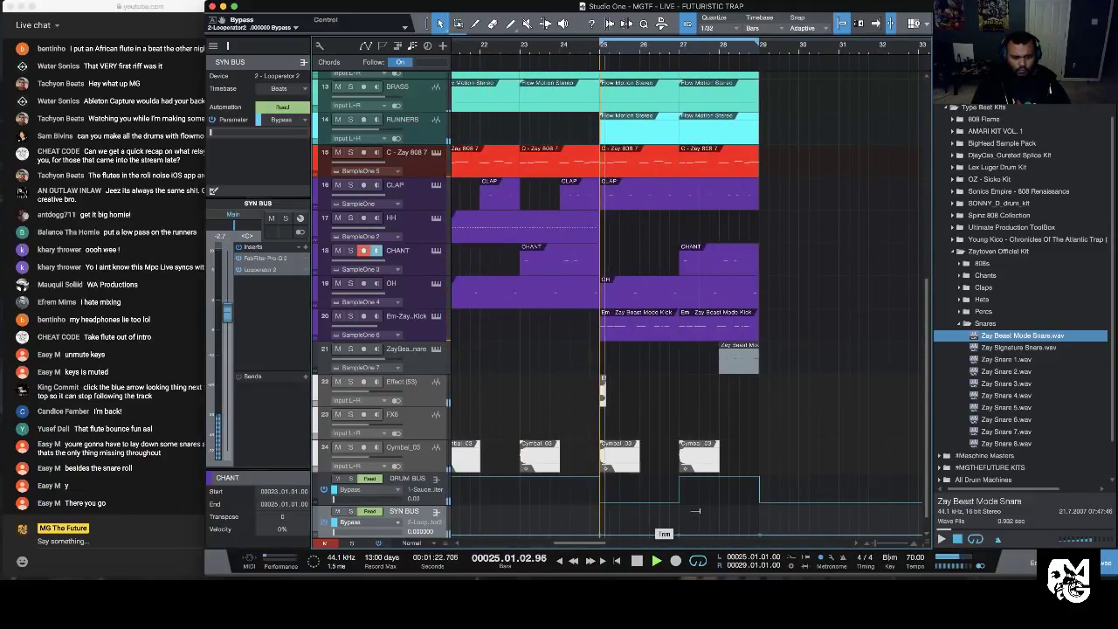
Step: Raise the whole SYN BUS Bypass curve to on, and lower it to off from bar 25 to bar 29
click(526, 512)
drag(524, 513, 526, 476)
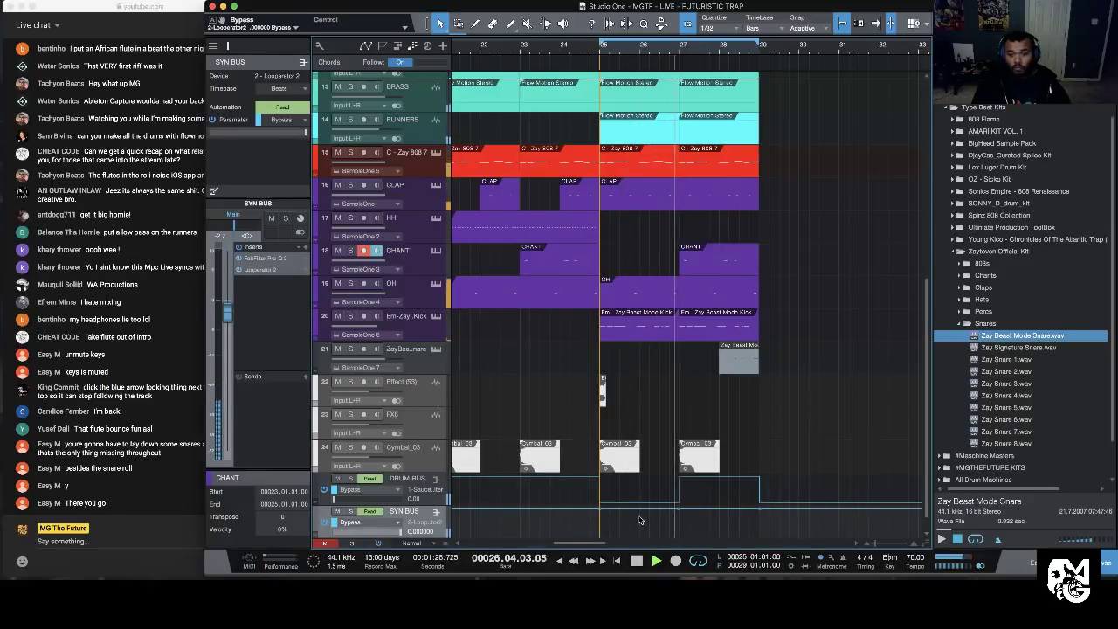
drag(640, 510, 641, 540)
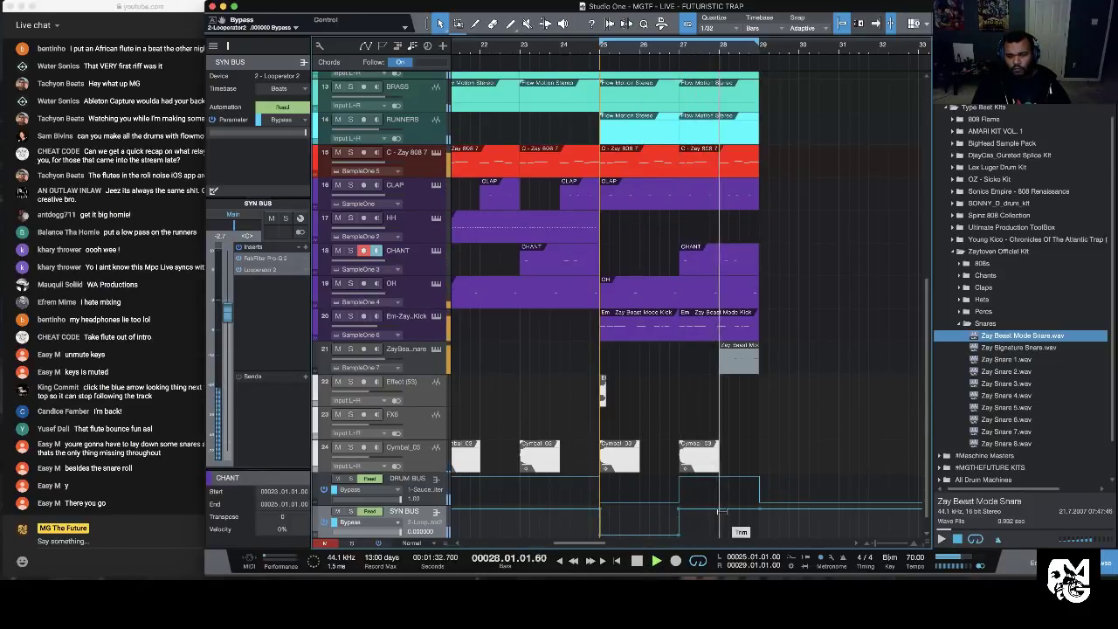
drag(719, 511, 719, 532)
Step: Place SYN BUS Bypass points exactly on bars 12 and 13 and lower the curve to off between them
mouse_move(702, 50)
mouse_down()
mouse_move(704, 20)
mouse_move(690, 55)
mouse_up()
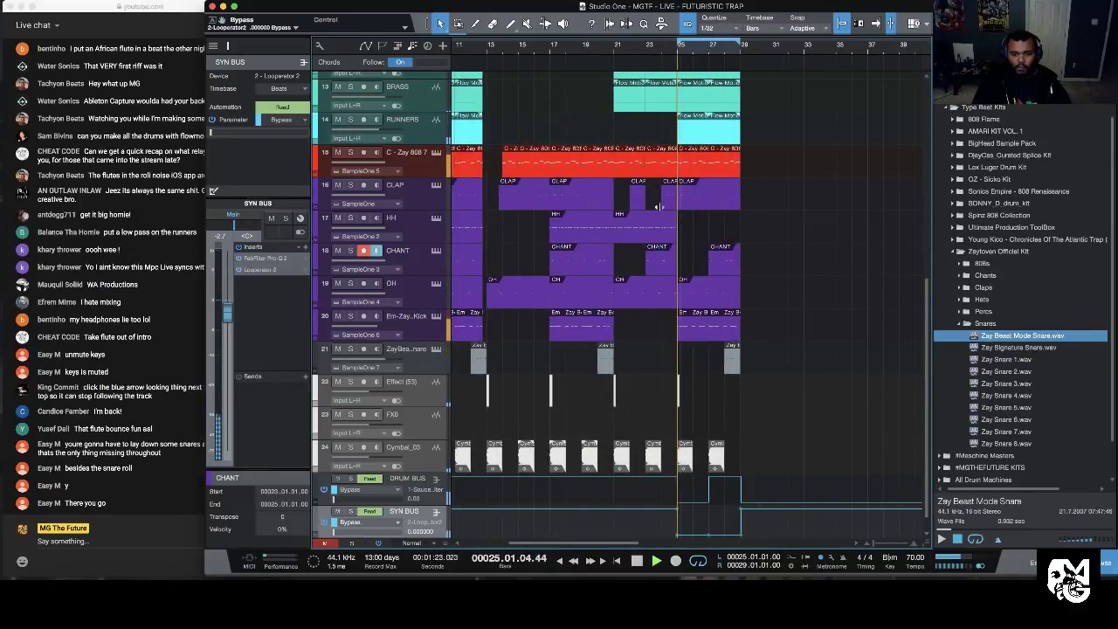
scroll(660, 206, left, 4)
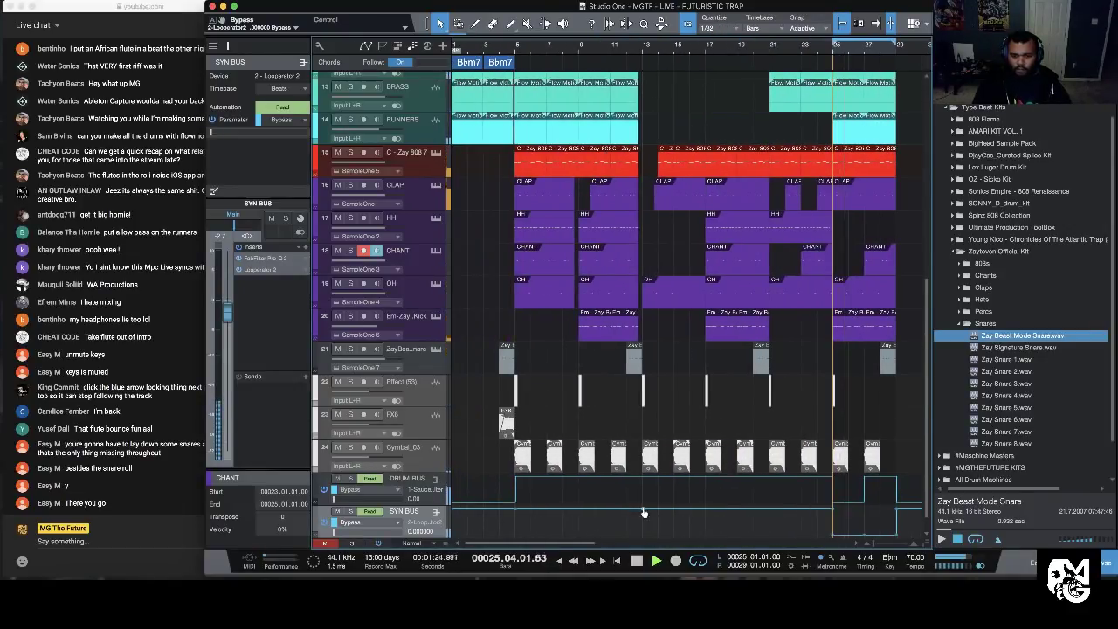
drag(621, 49, 618, 95)
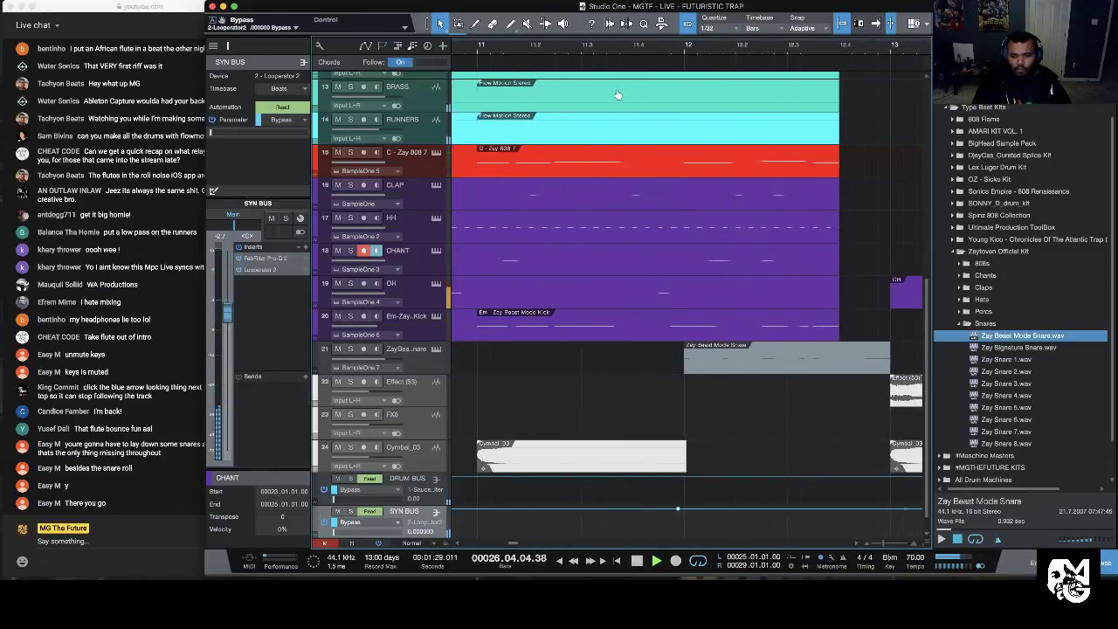
drag(678, 510, 684, 514)
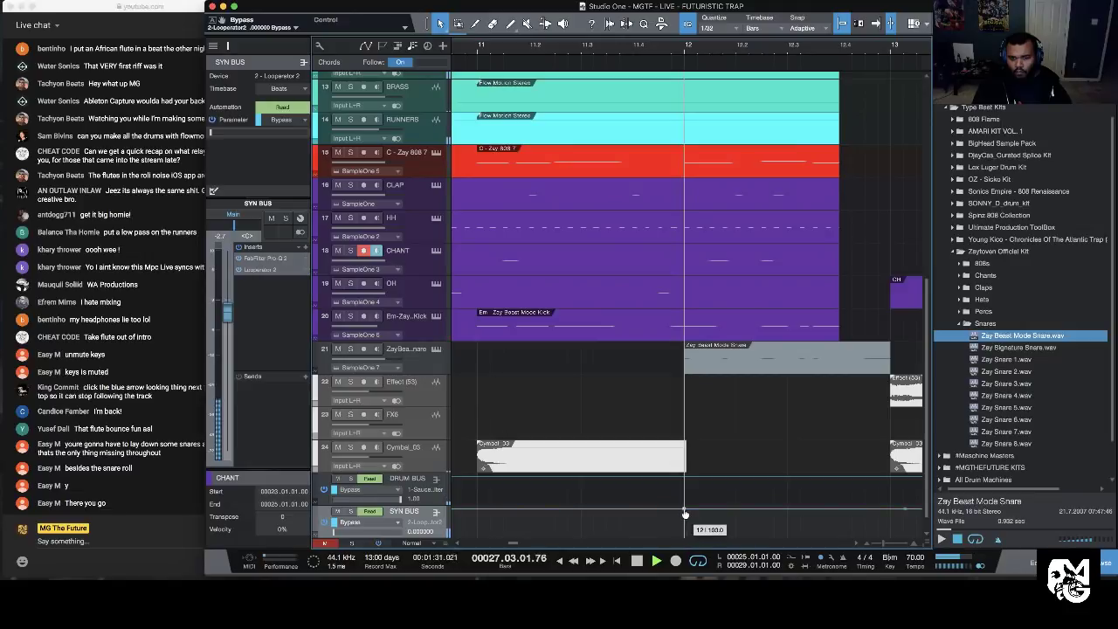
drag(903, 509, 890, 508)
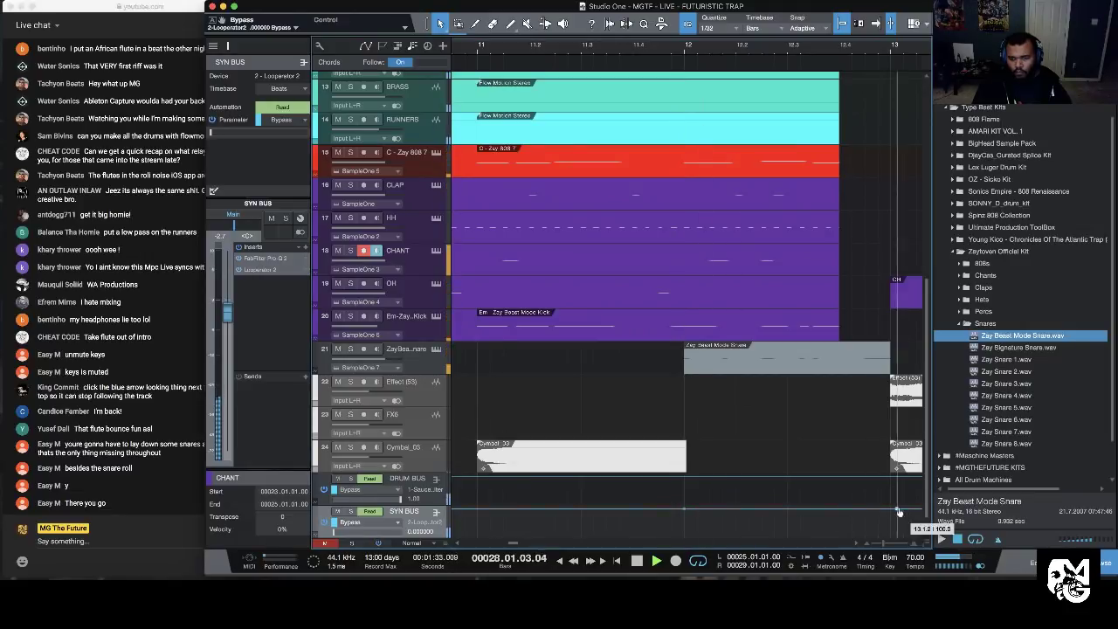
drag(798, 510, 817, 534)
Step: Extend the ends of the ARP and BRASS events before the bar 13 gap to bar 13, playing back the transition
drag(658, 49, 626, 82)
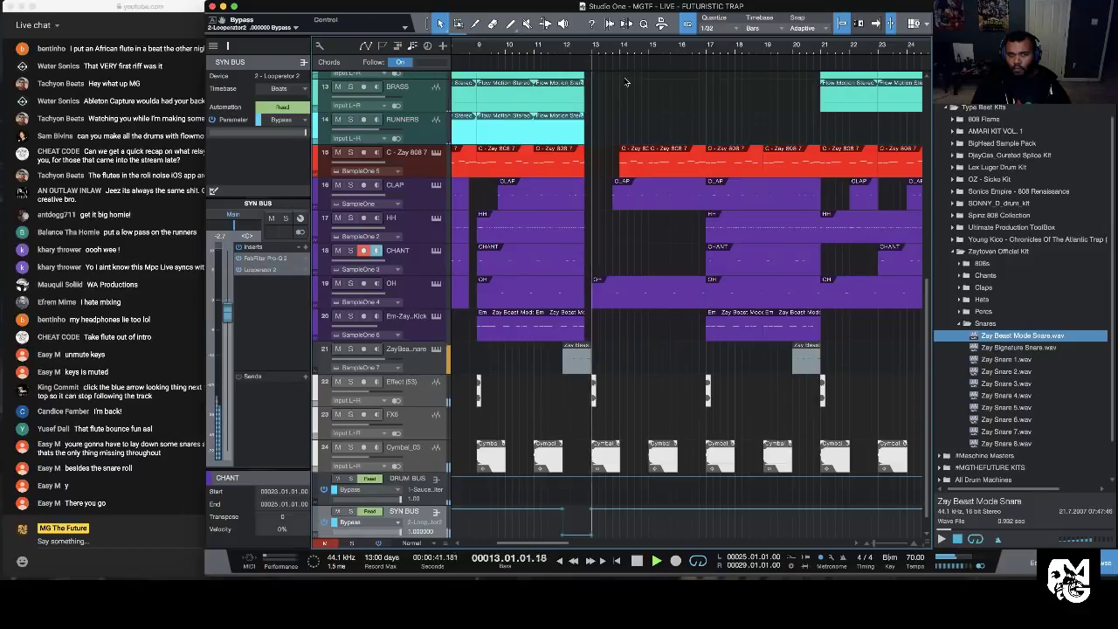
scroll(625, 82, up, 5)
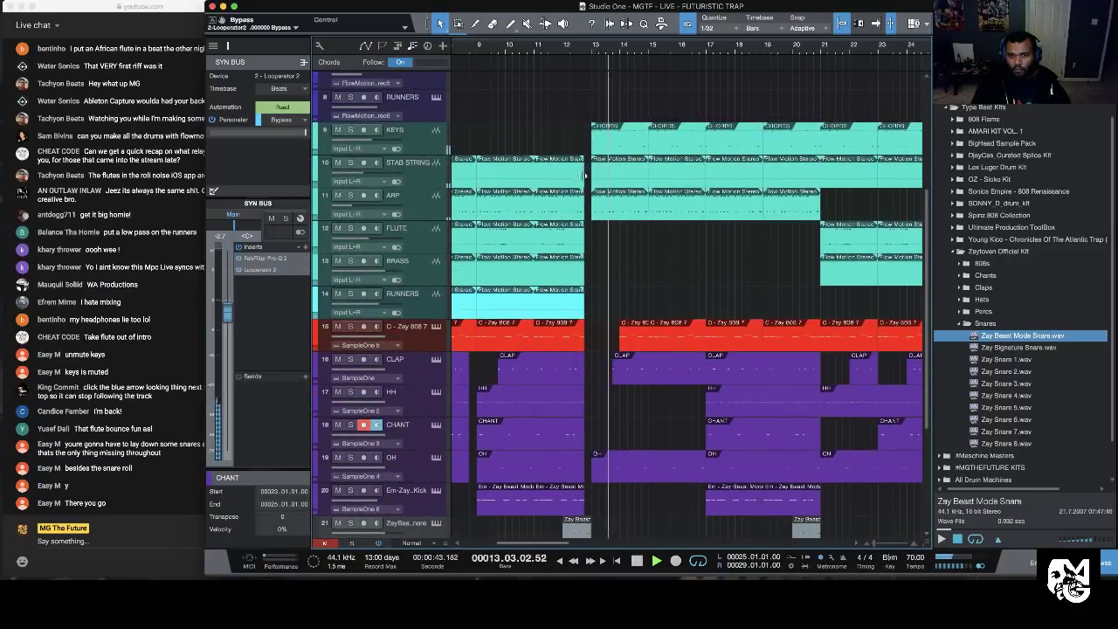
drag(584, 199, 588, 202)
click(576, 49)
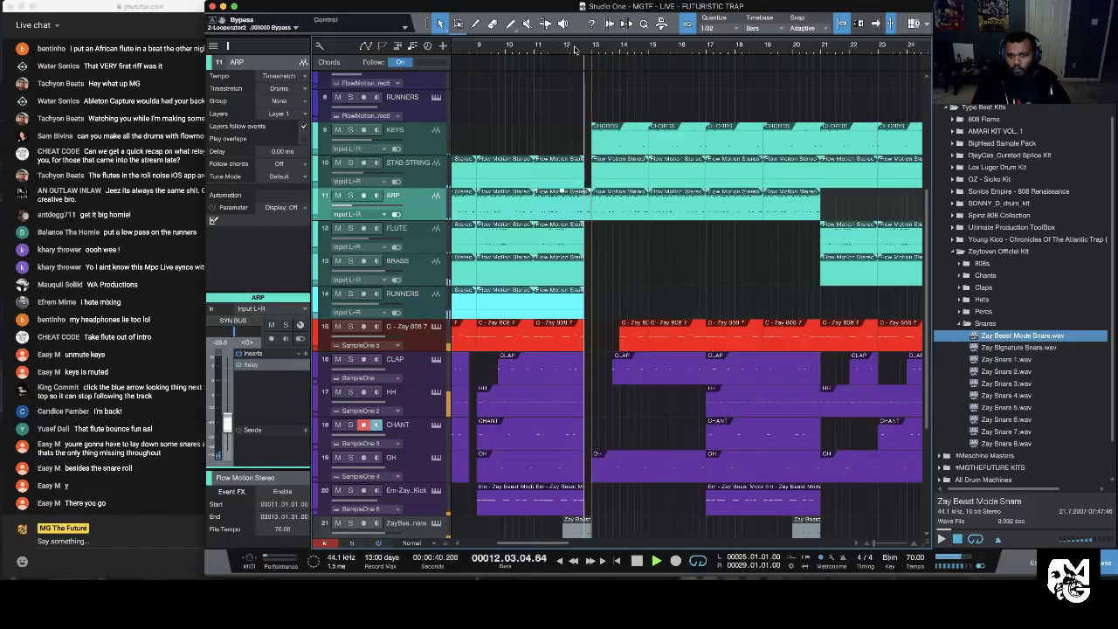
click(548, 51)
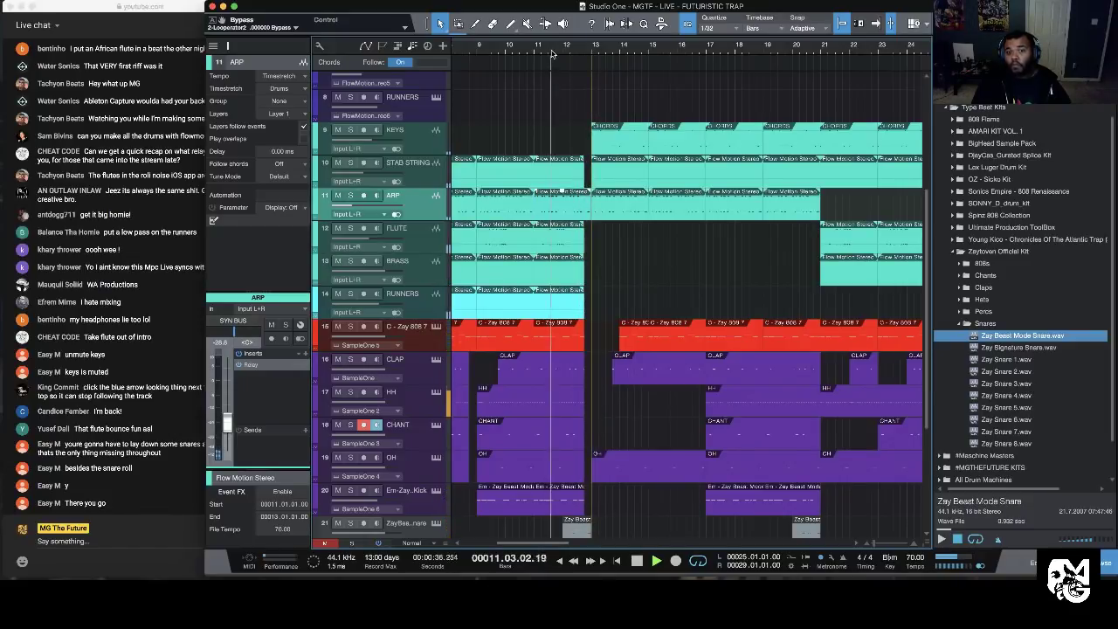
click(583, 248)
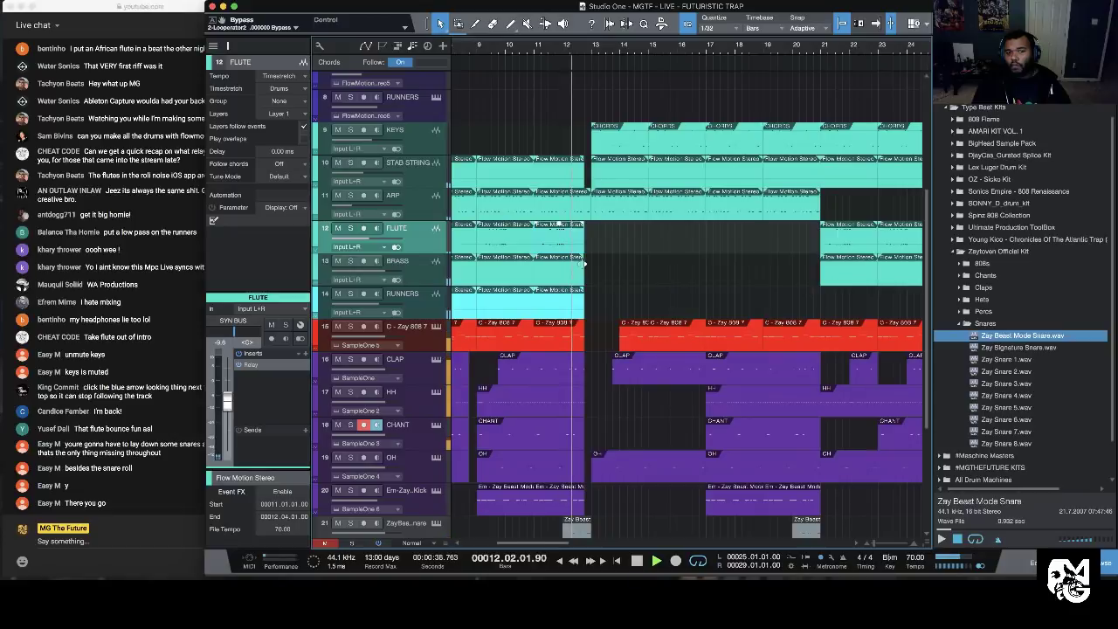
drag(583, 264, 599, 258)
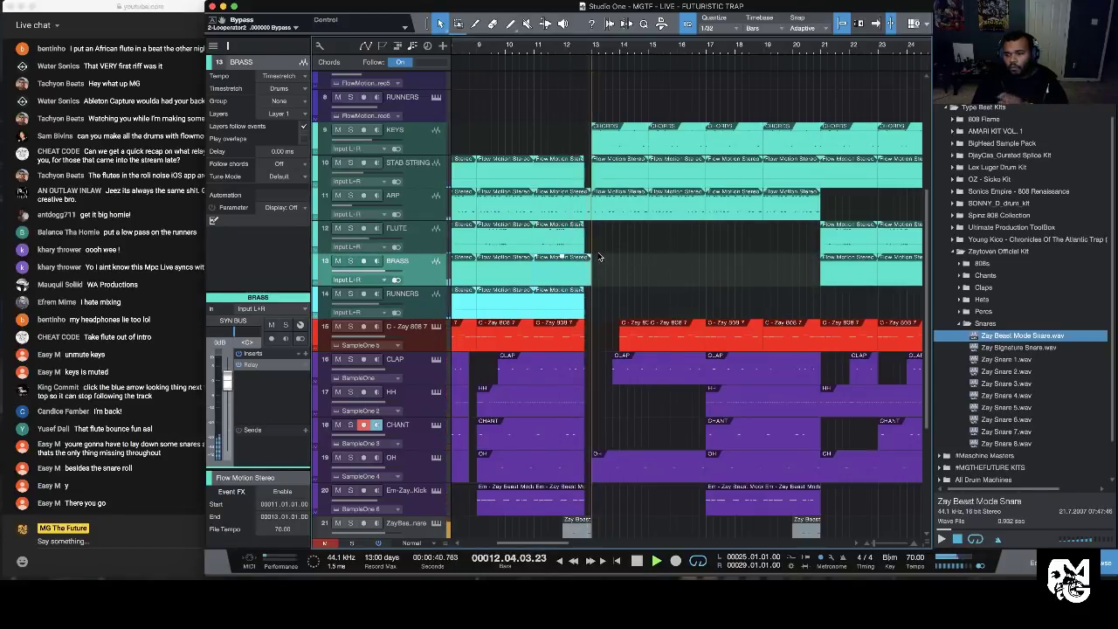
Step: Add SYN BUS Bypass points at 20.3 and bar 21 and lower the curve to off between them
scroll(668, 300, down, 1)
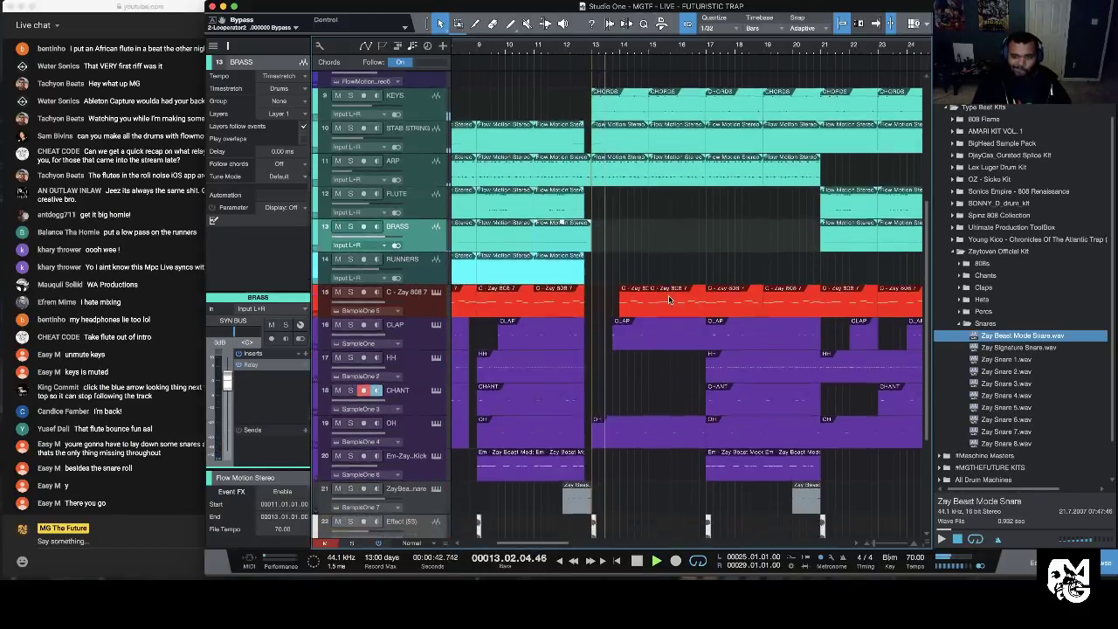
scroll(668, 299, down, 6)
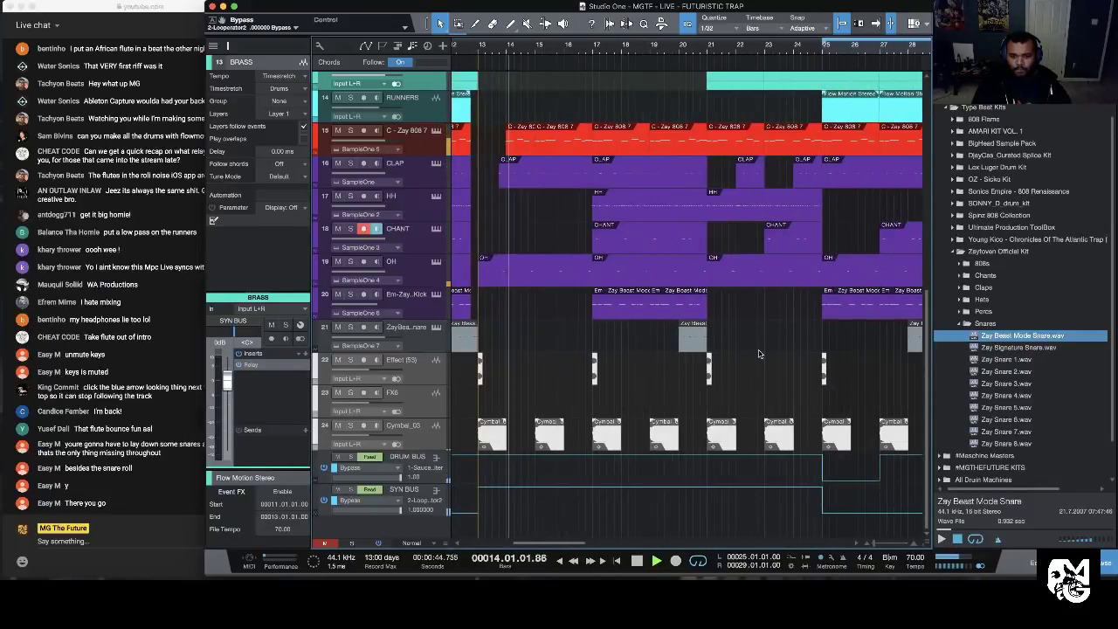
click(707, 490)
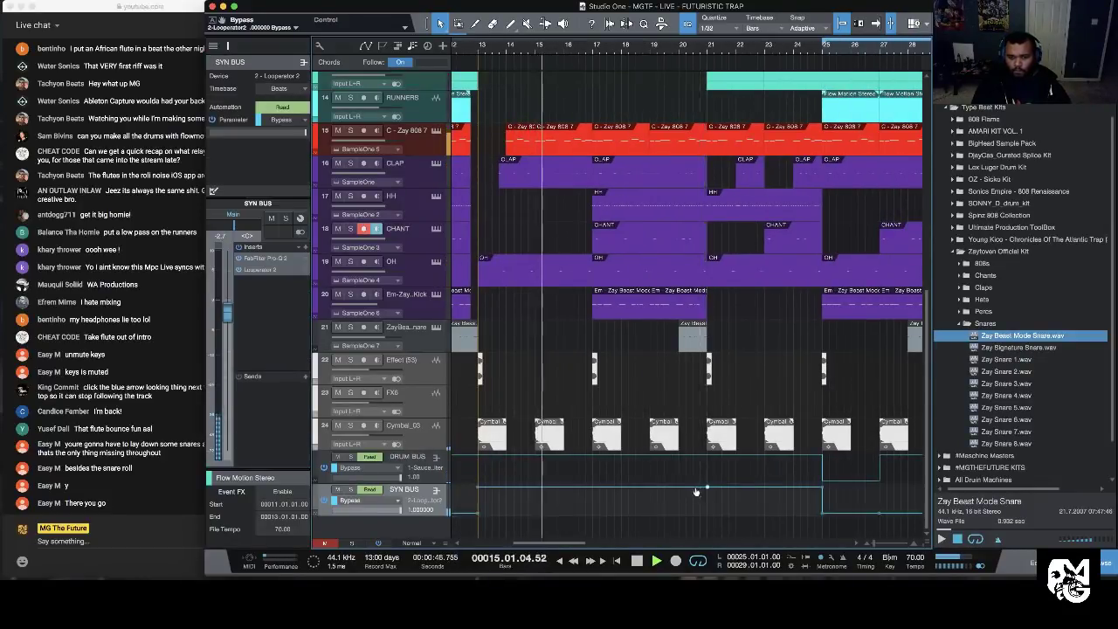
click(693, 489)
drag(696, 488, 699, 515)
drag(680, 46, 685, 84)
scroll(686, 84, up, 1)
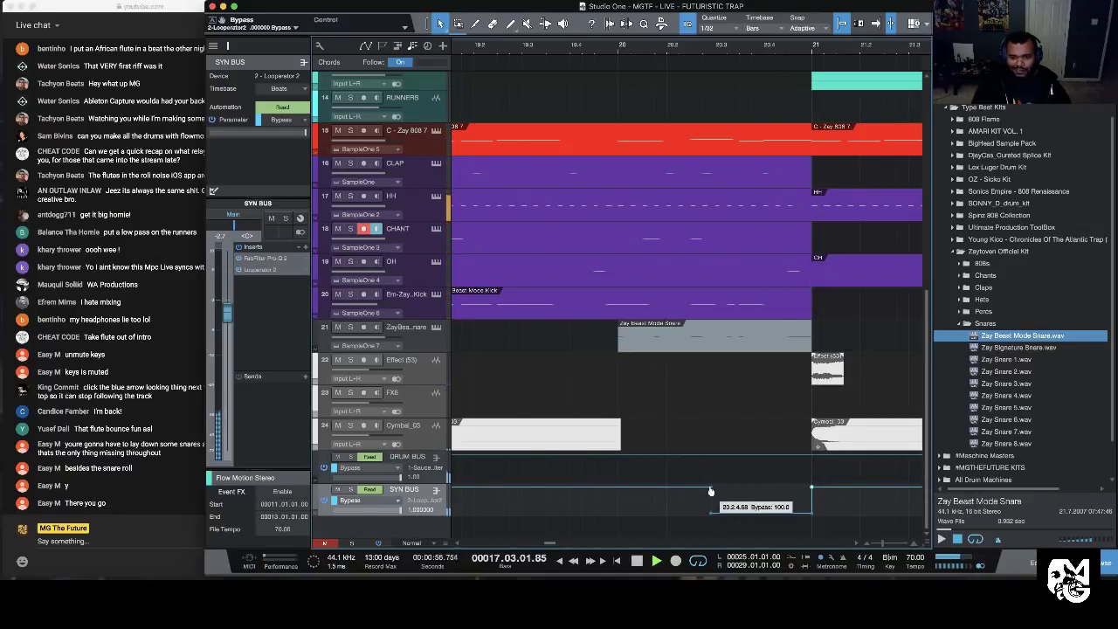
Step: Align the last SYN BUS Bypass point with bar 29, and extend the loop range to cover bars 1 to 29
scroll(734, 489, right, 4)
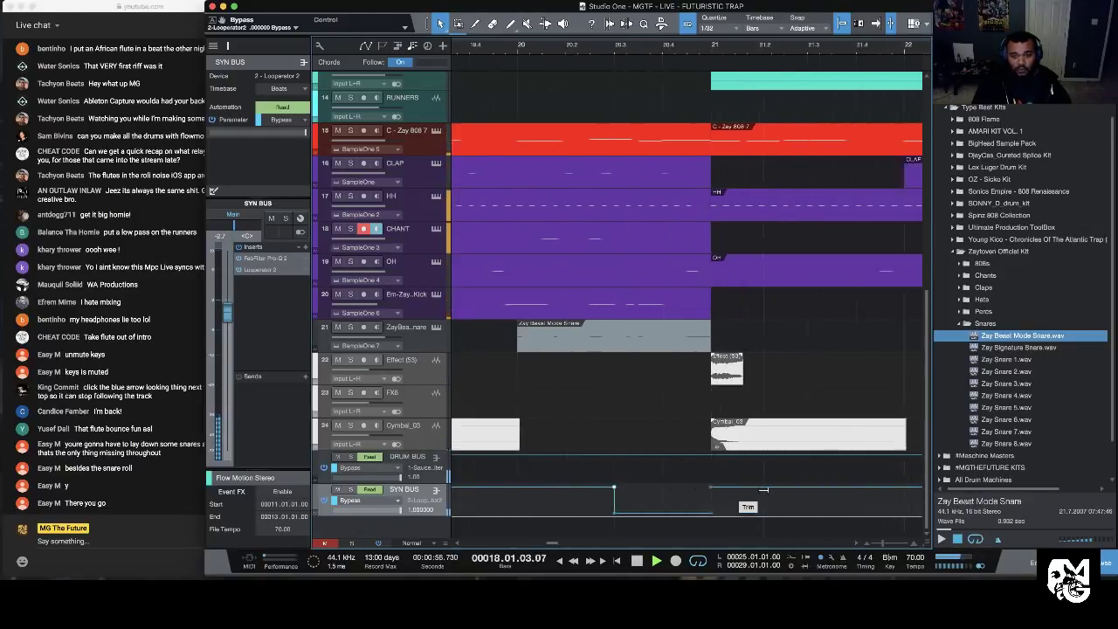
scroll(764, 490, right, 15)
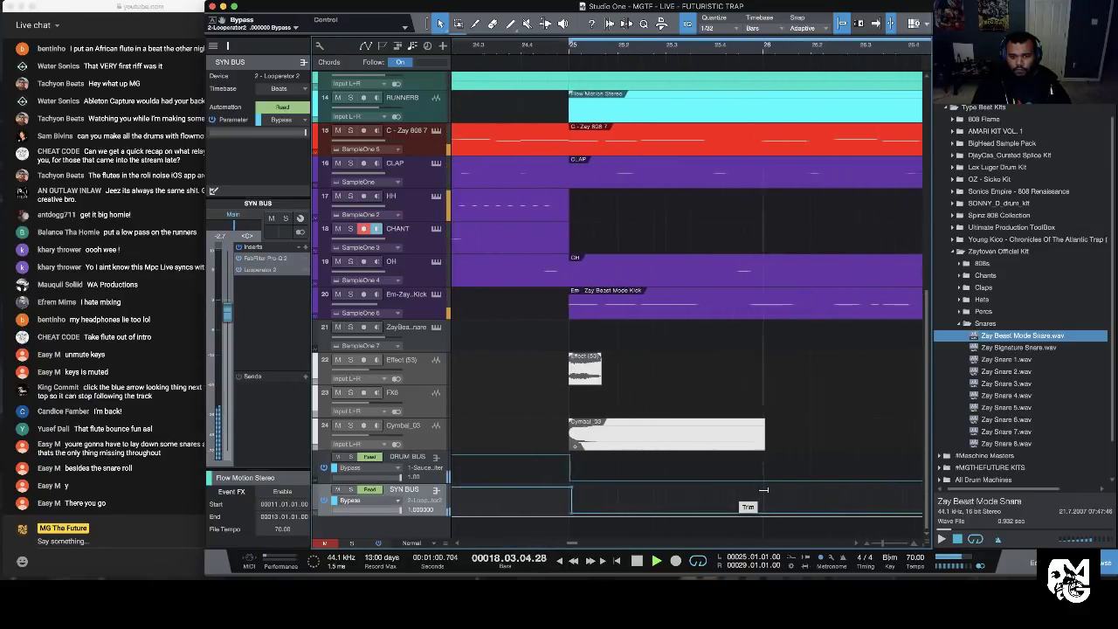
scroll(764, 489, right, 10)
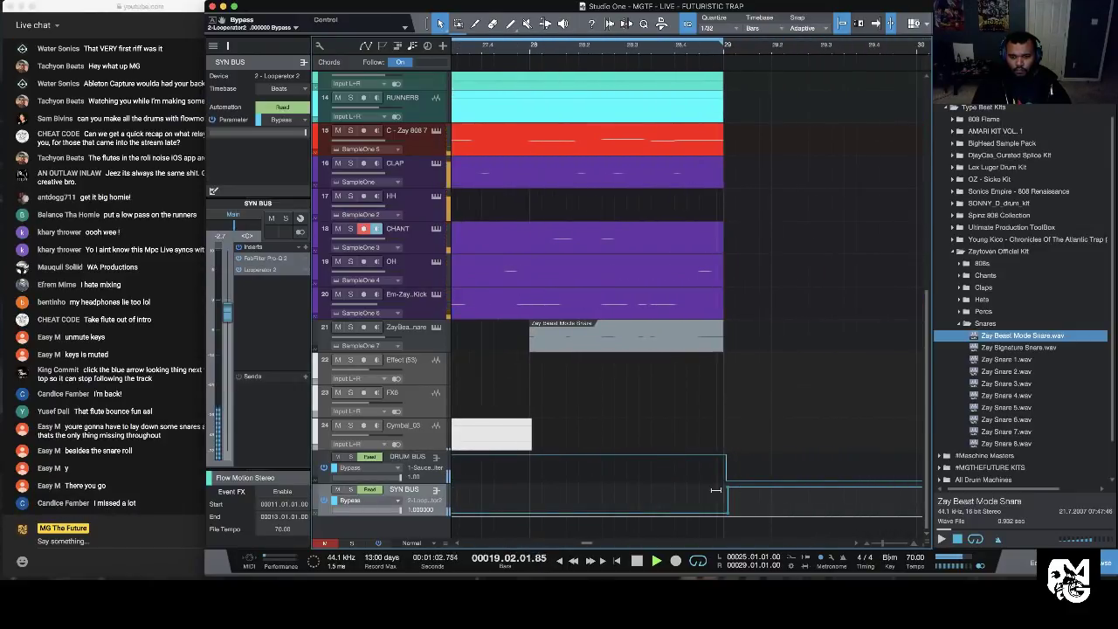
drag(728, 492, 723, 492)
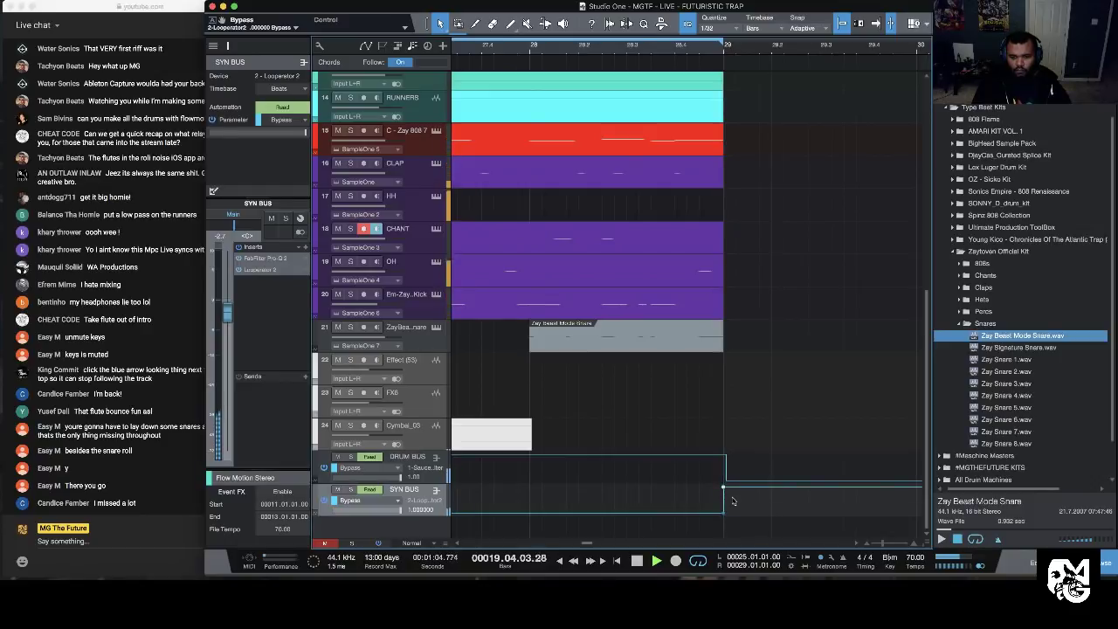
drag(704, 48, 717, 3)
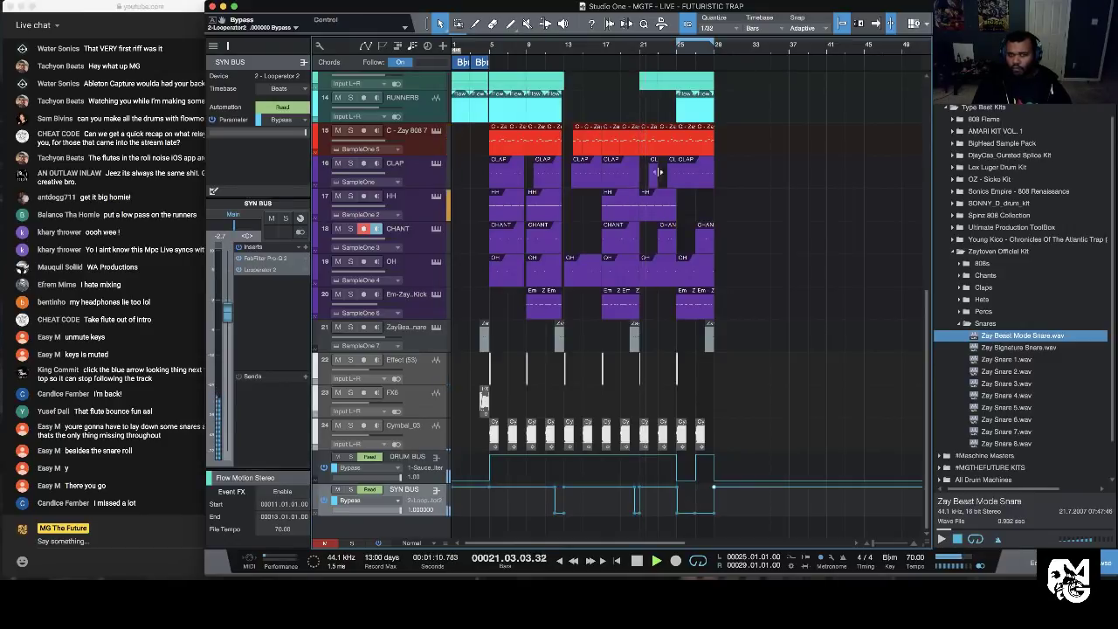
drag(677, 41, 365, 46)
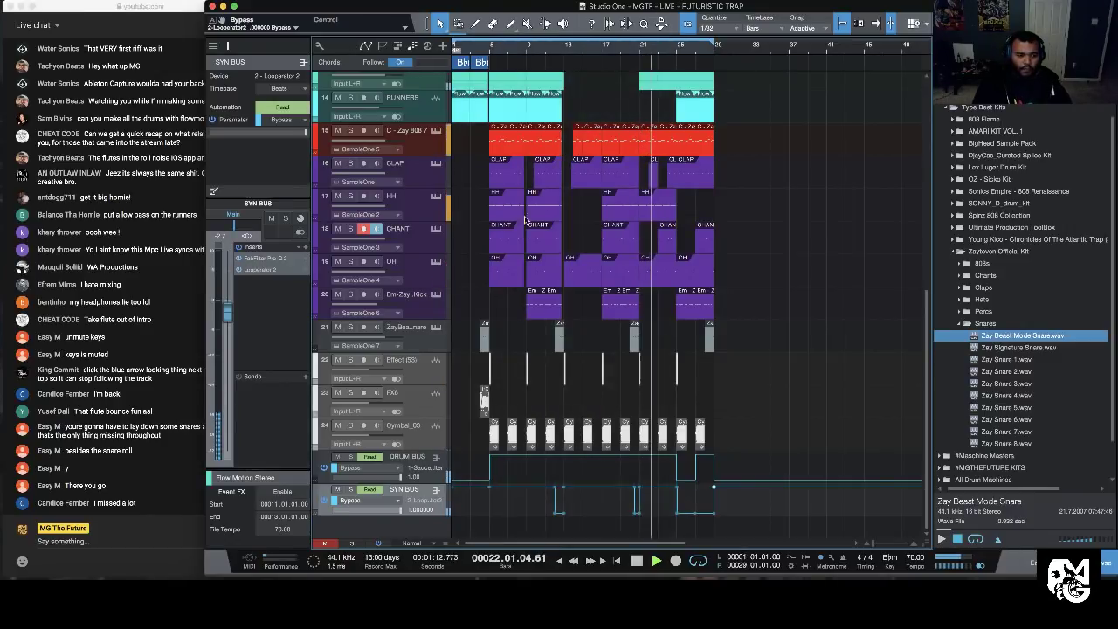
click(165, 454)
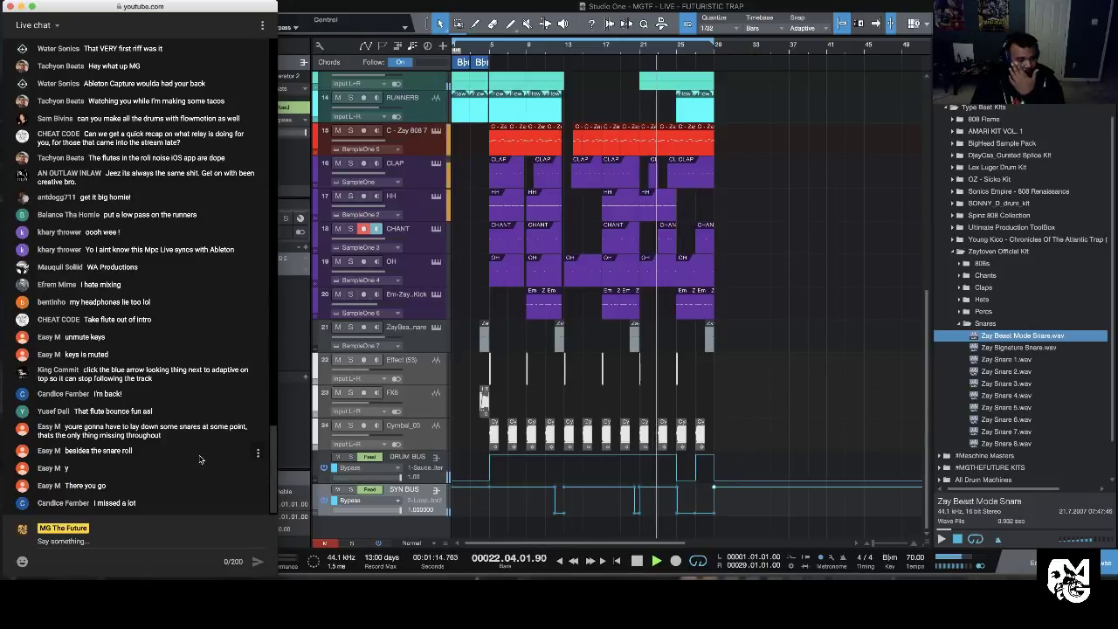
click(734, 411)
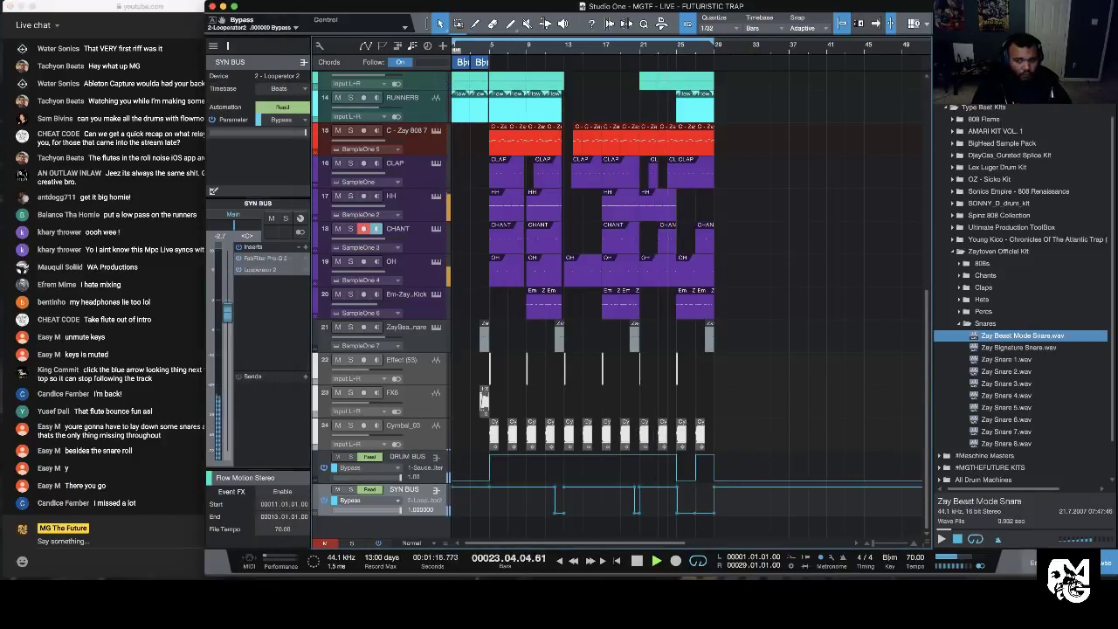
Step: Show the mixer and insert the RX950 effect on the FLUTE channel
key(F3)
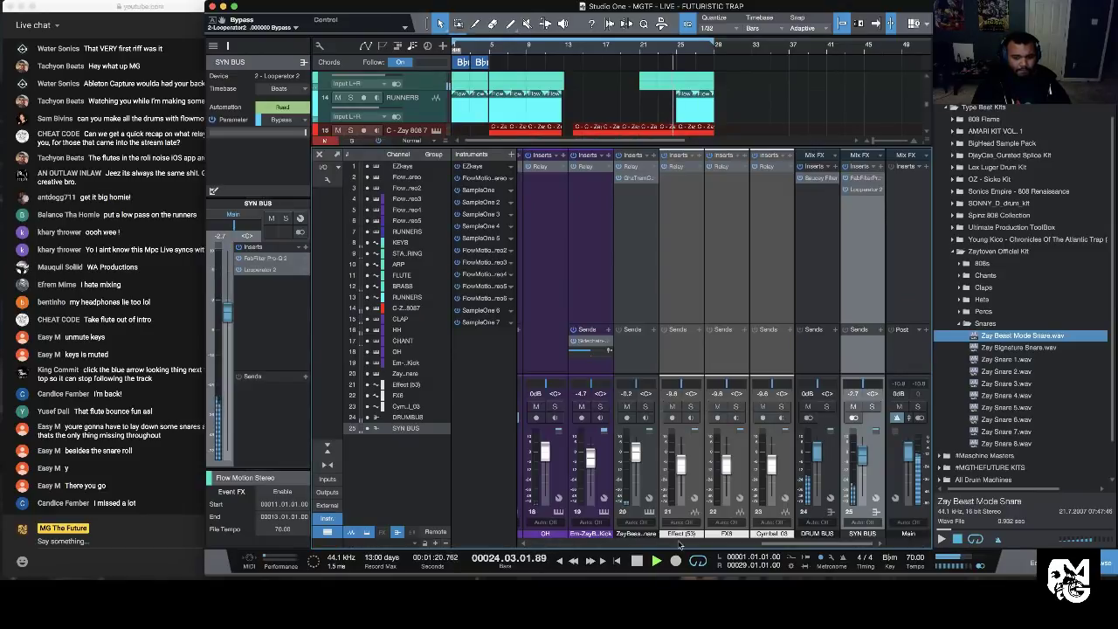
drag(819, 546, 671, 533)
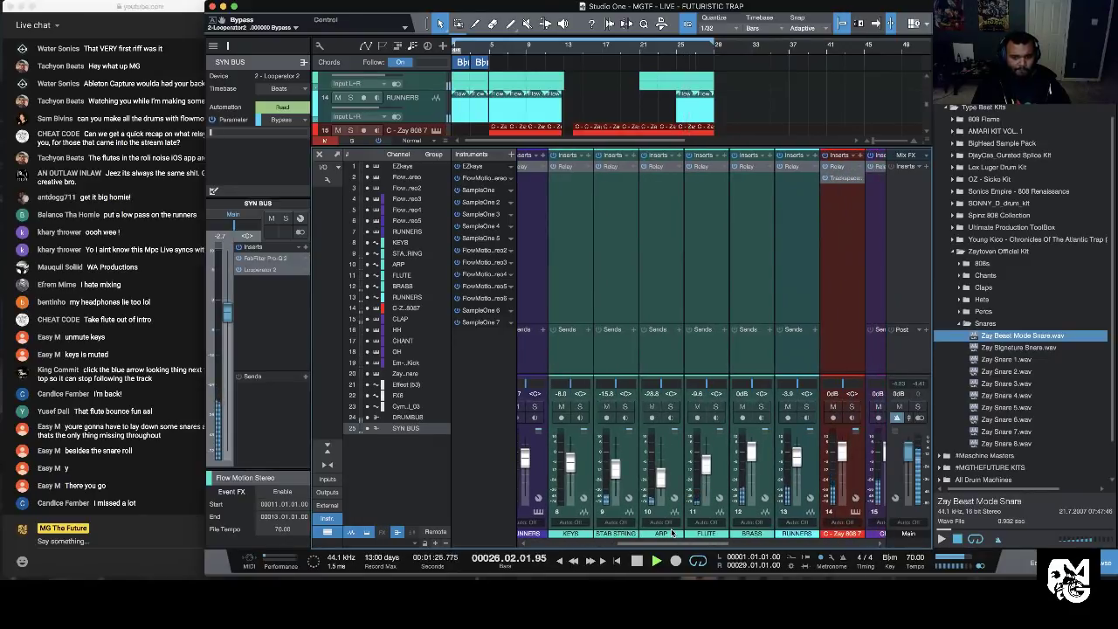
click(724, 155)
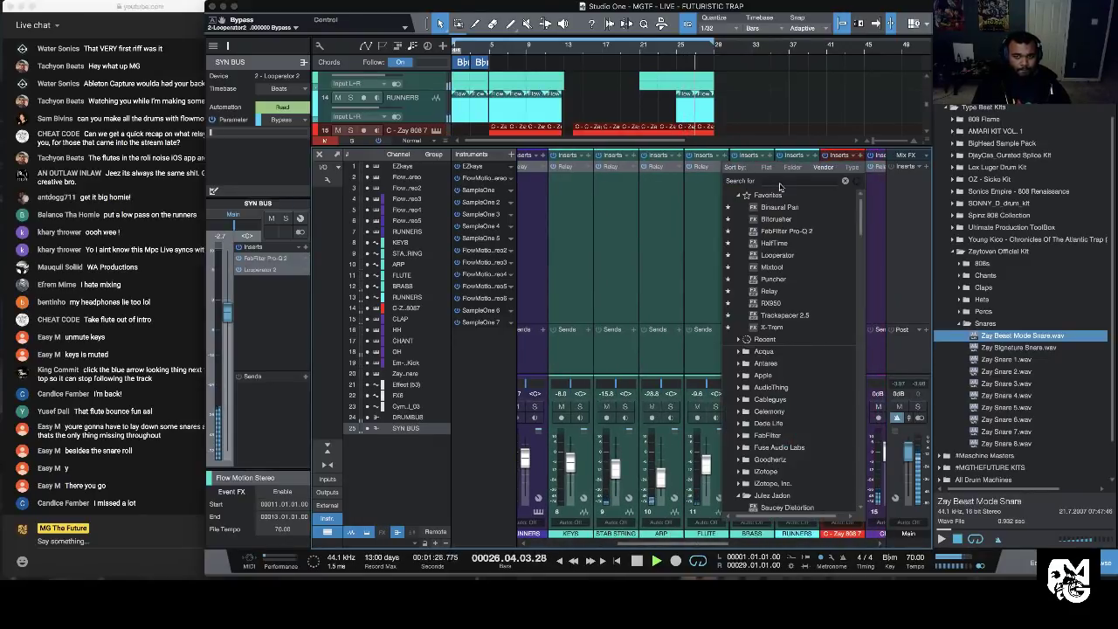
click(771, 267)
scroll(778, 273, down, 2)
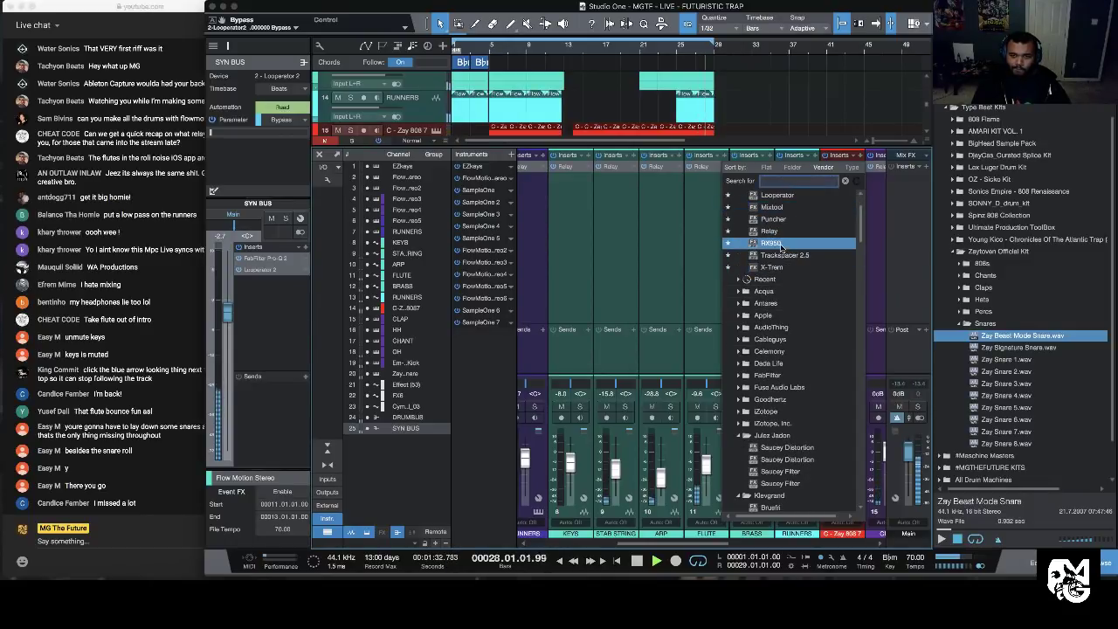
click(775, 243)
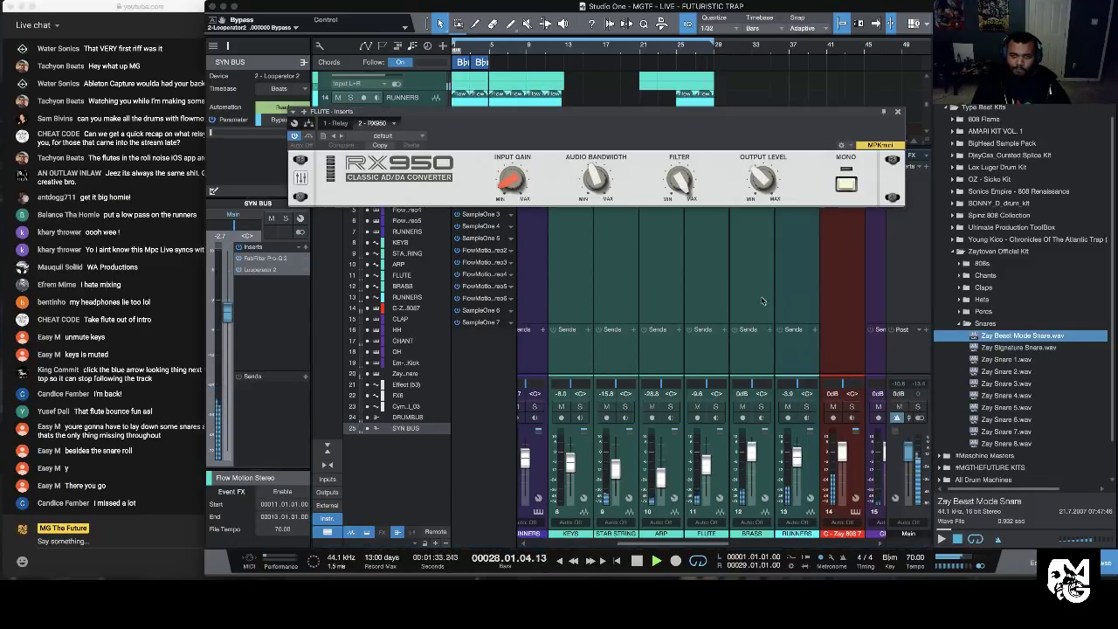
Step: In the flute's RX950, set Brilliance to about 30%, raise the audio bandwidth, and set Filter to 71
click(298, 177)
drag(564, 184, 510, 145)
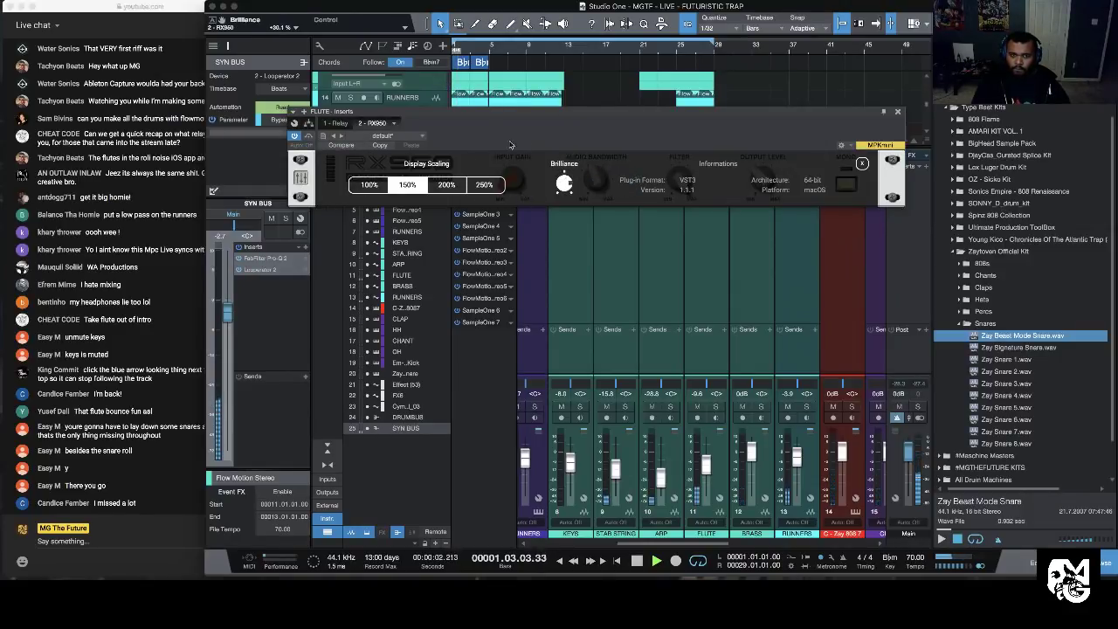
click(299, 178)
drag(597, 179, 596, 164)
mouse_move(684, 187)
drag(683, 188, 725, 200)
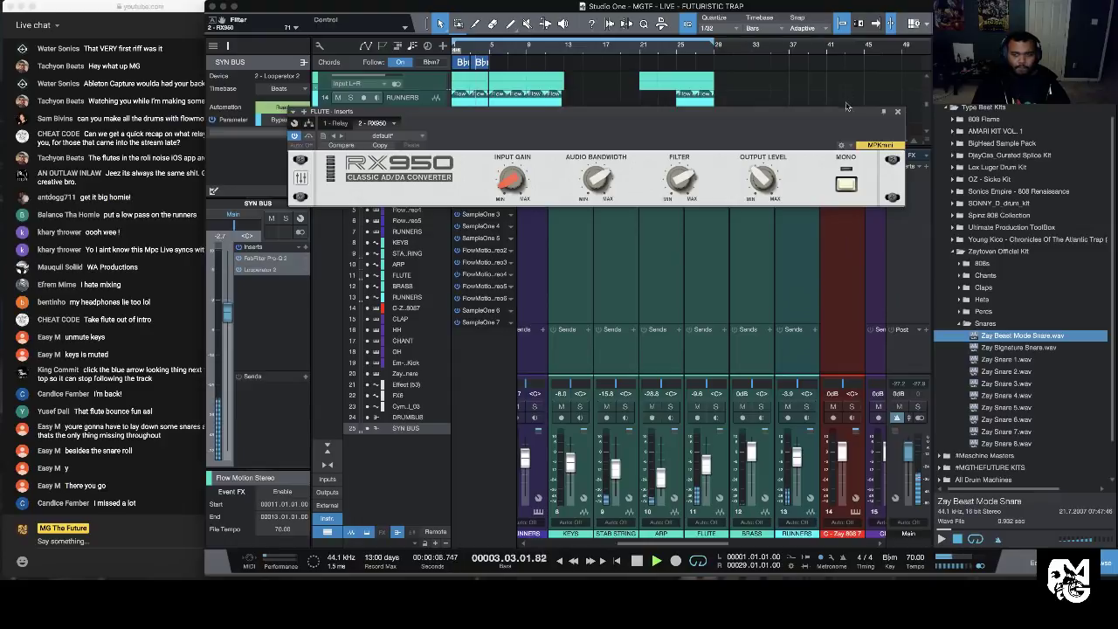
click(898, 113)
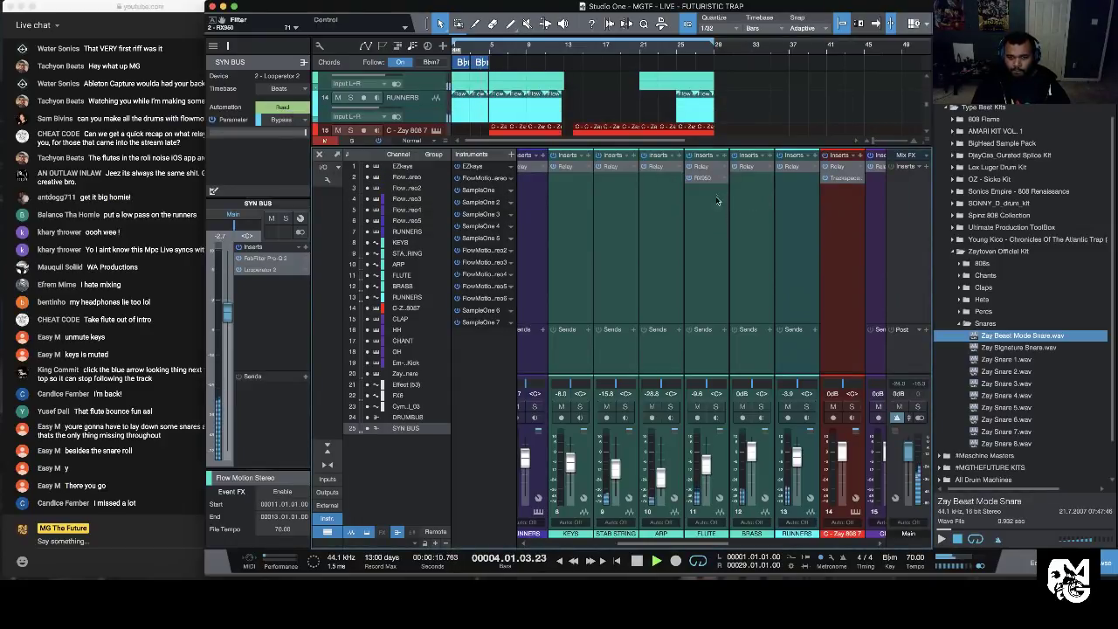
Step: Insert ValhallaVintageVerb on the FLUTE channel with the Sanctuary preset EMT Long Hall, and lower its mix to about 27%
click(723, 155)
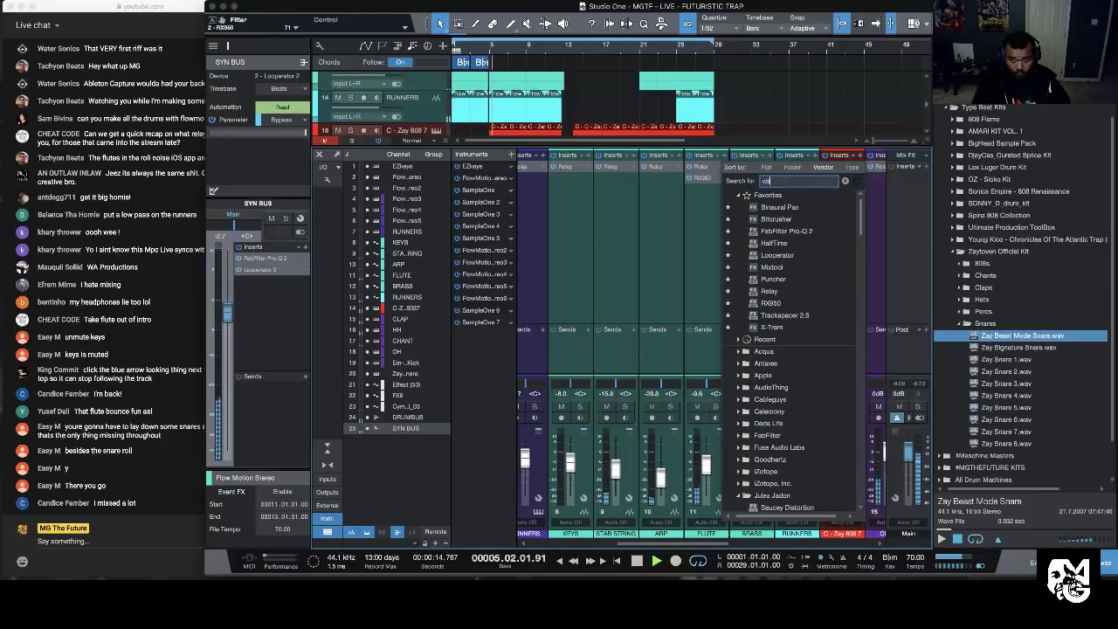
key(Return)
click(765, 209)
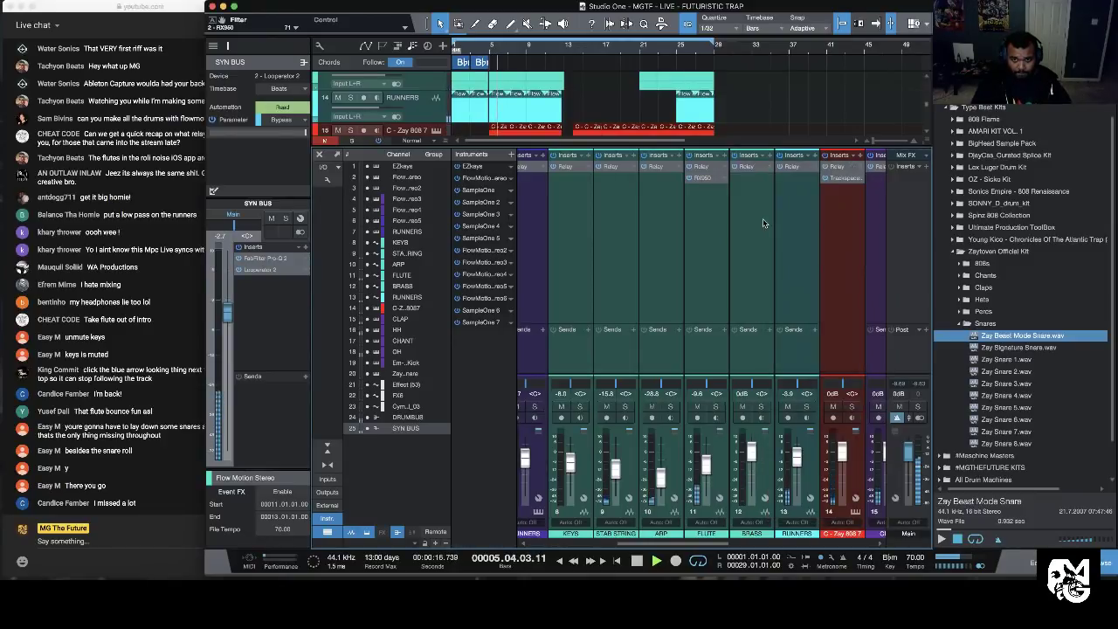
click(690, 340)
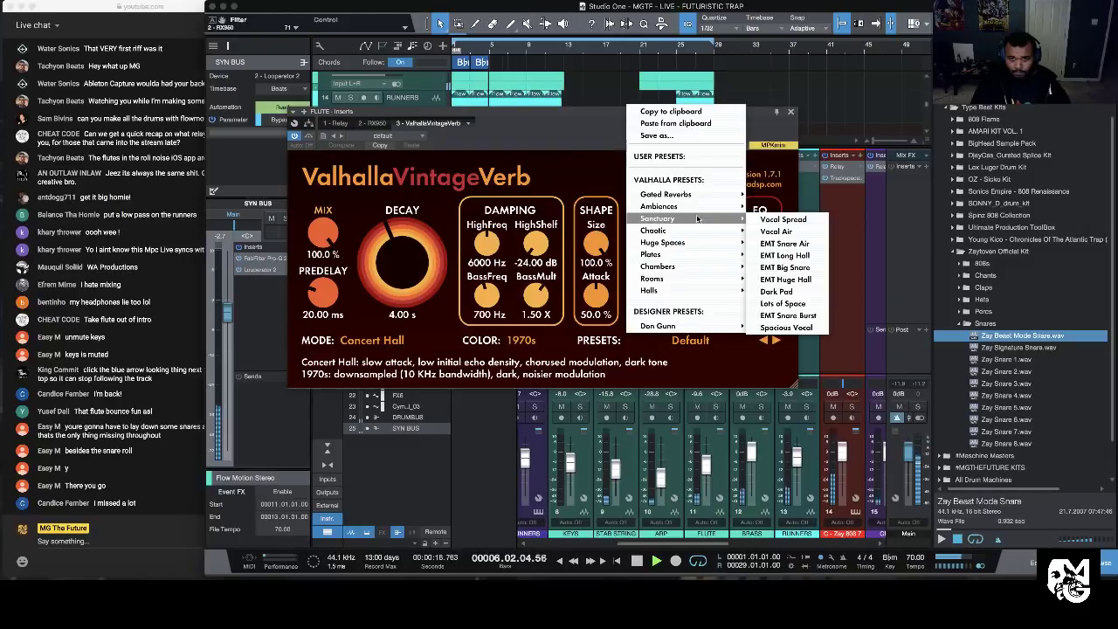
mouse_move(738, 219)
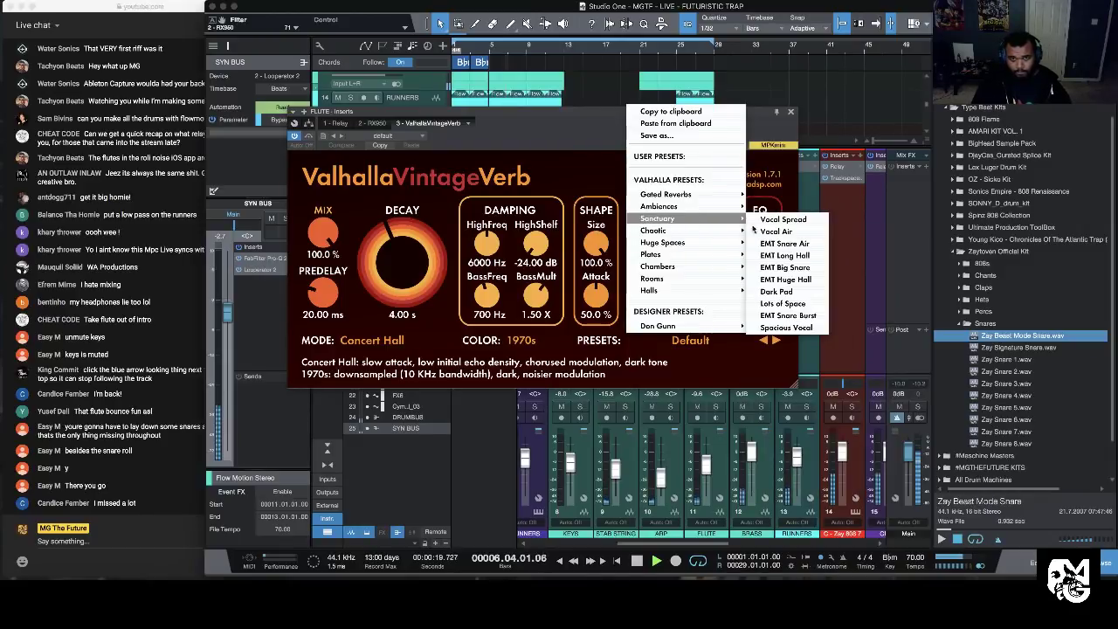
click(803, 255)
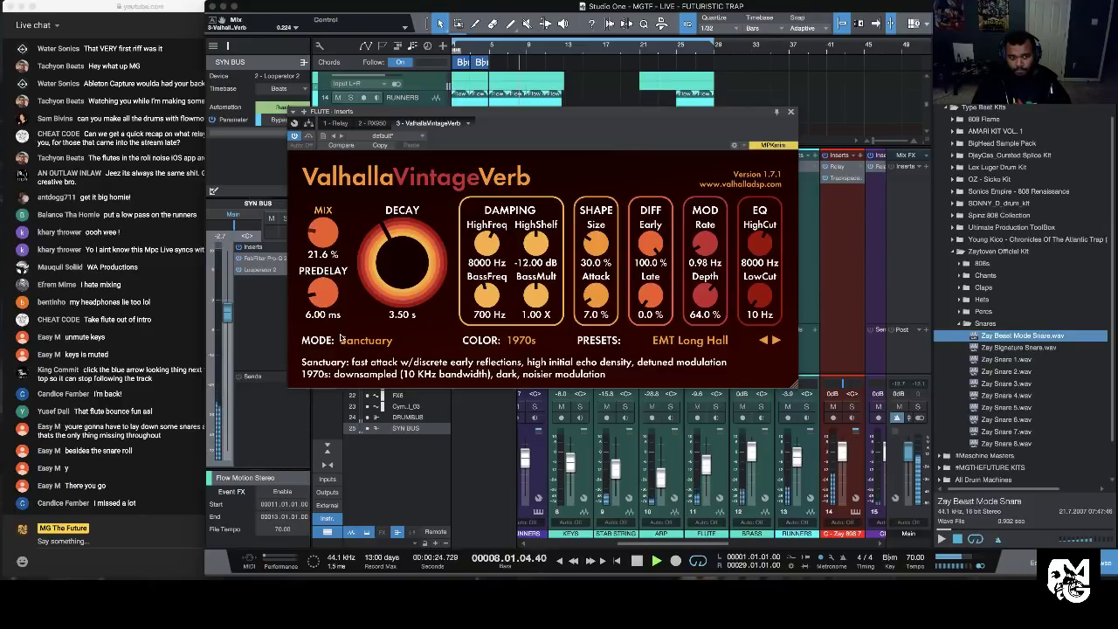
click(790, 112)
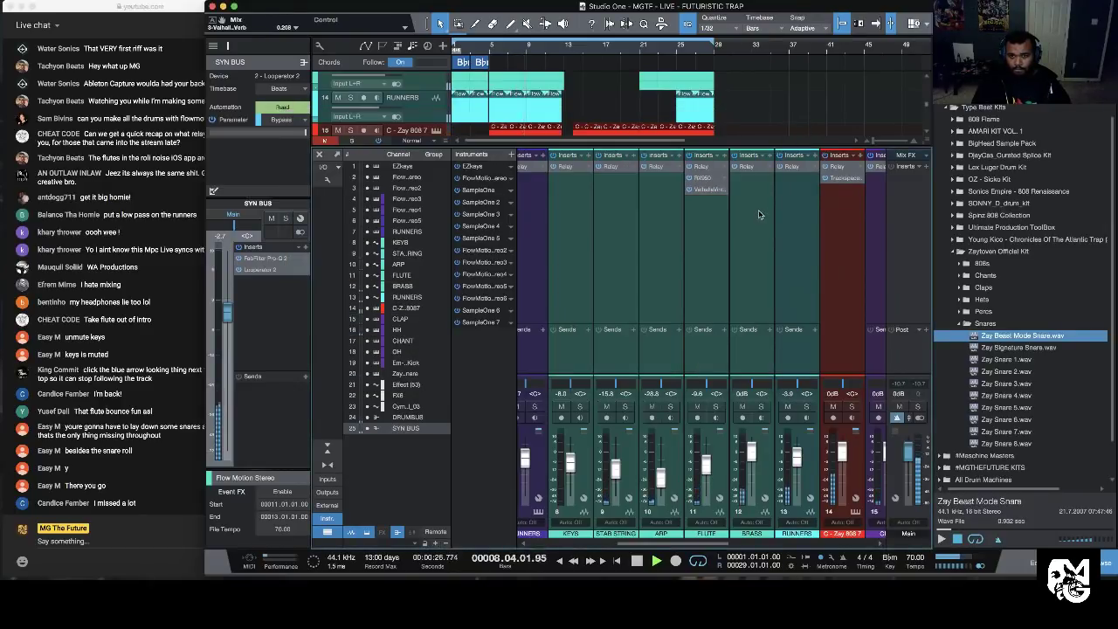
Step: Insert the Reels tape effect on the FLUTE channel and save the song
click(722, 157)
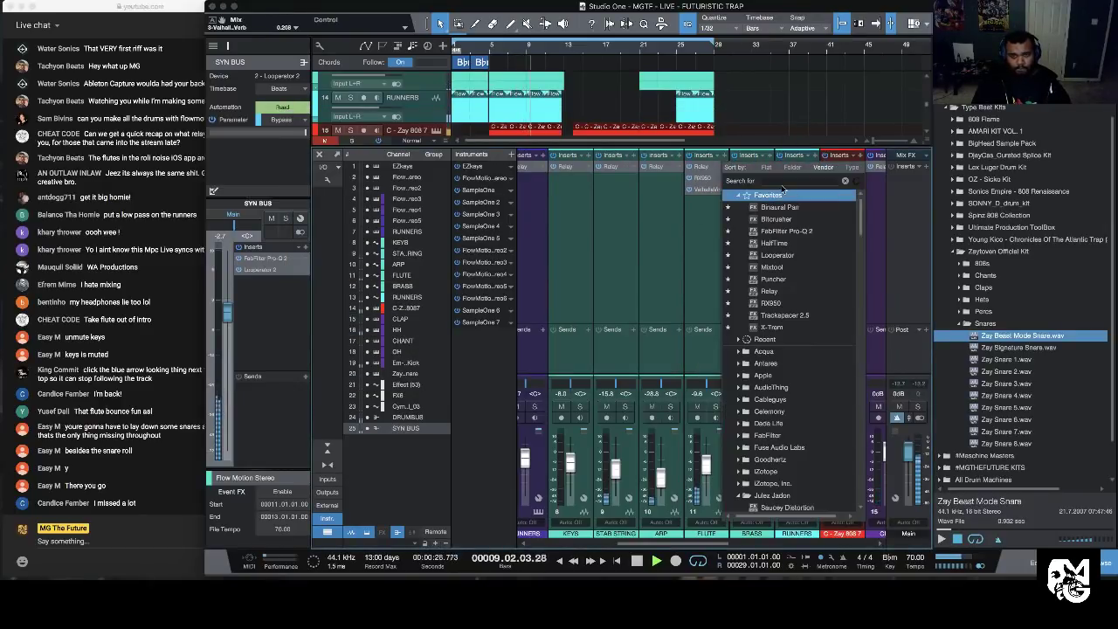
click(783, 181)
text(ree)
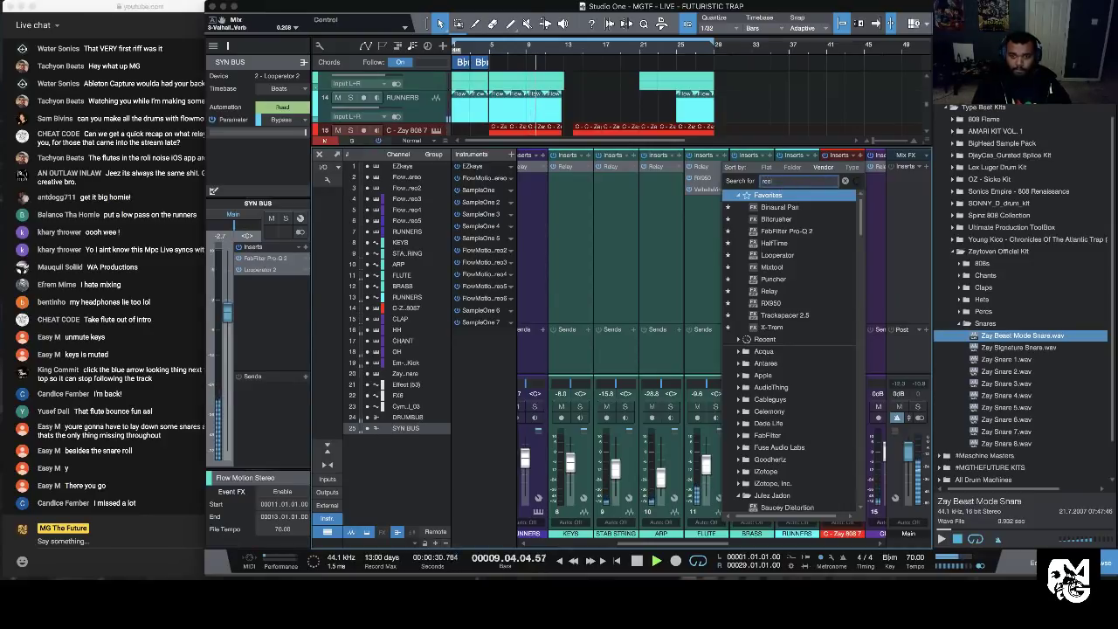
text(l)
click(763, 221)
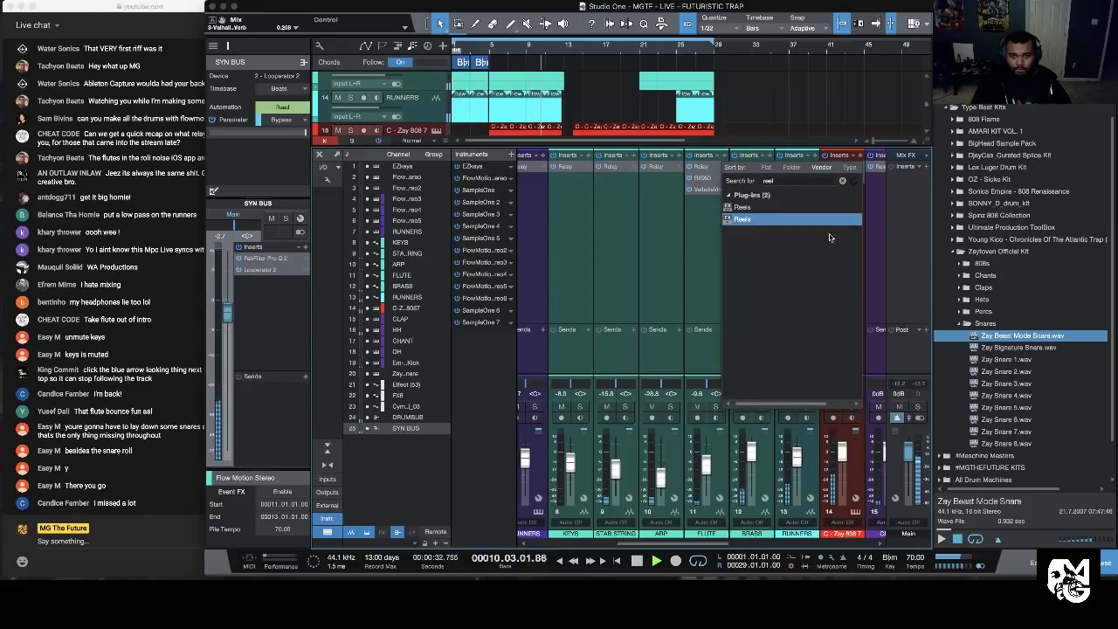
double_click(753, 221)
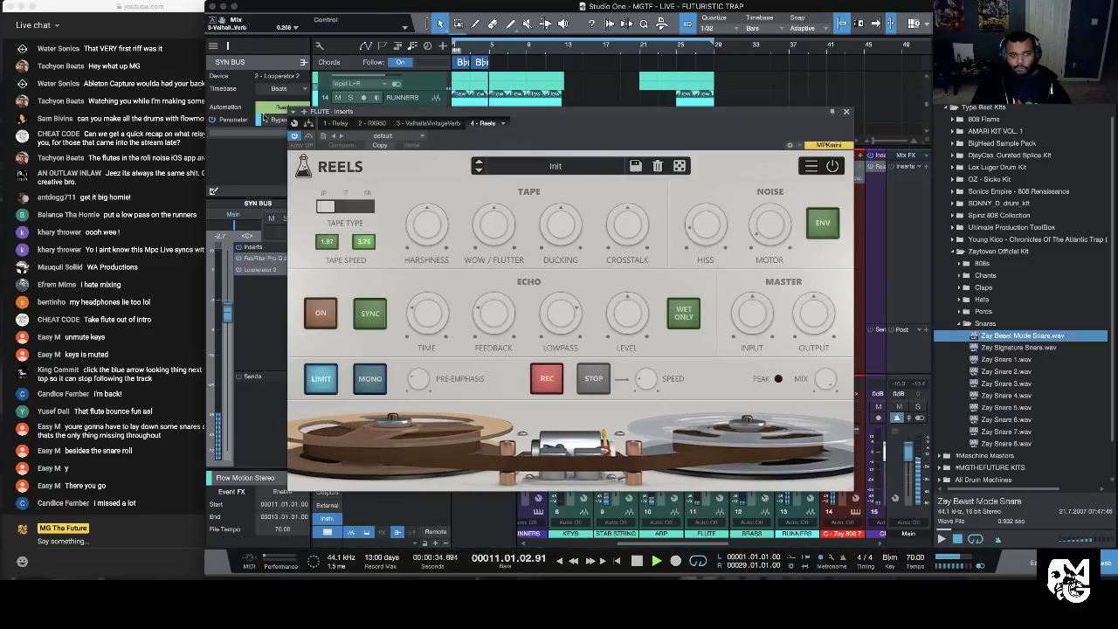
click(77, 4)
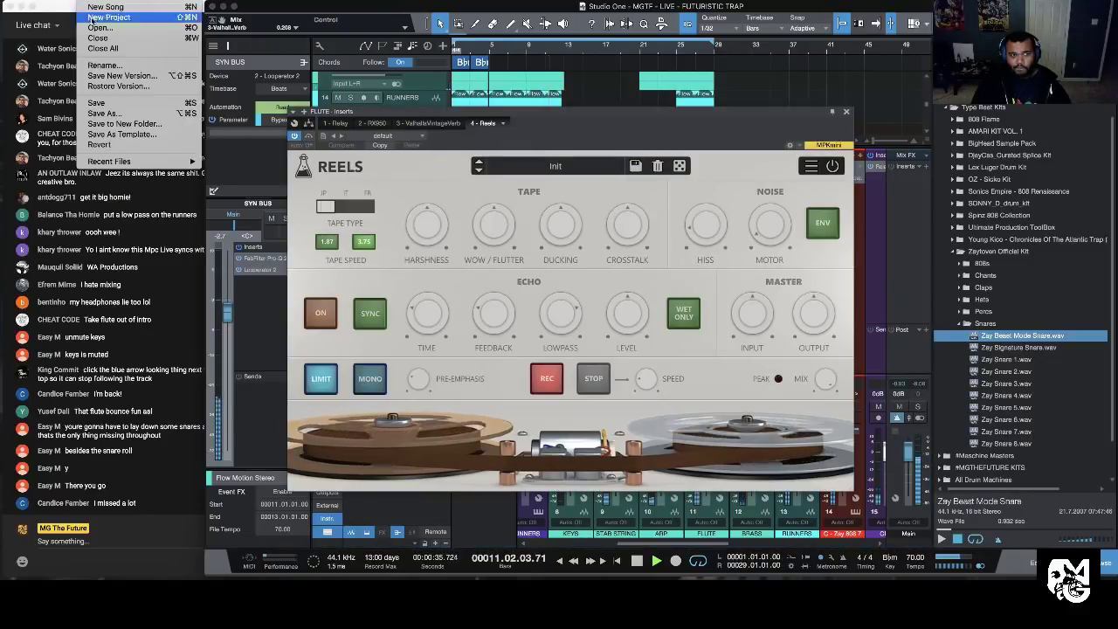
click(121, 104)
Step: Audition the Chorus Full tape preset in the flute's Reels effect and switch to Dirt Mode RM
click(556, 168)
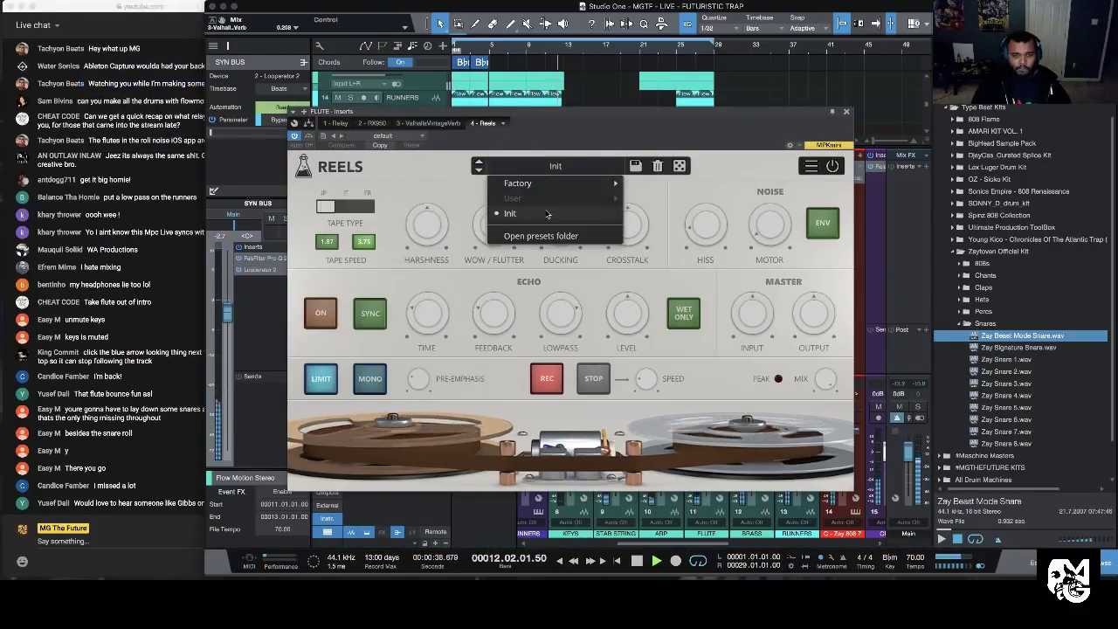
mouse_move(579, 191)
mouse_move(667, 201)
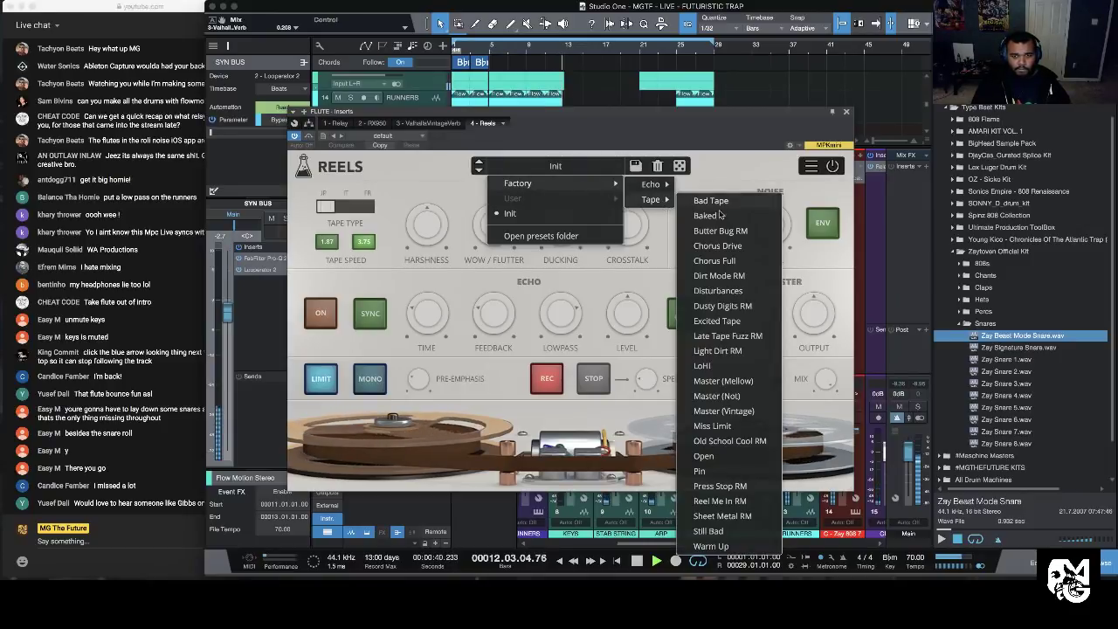
click(731, 260)
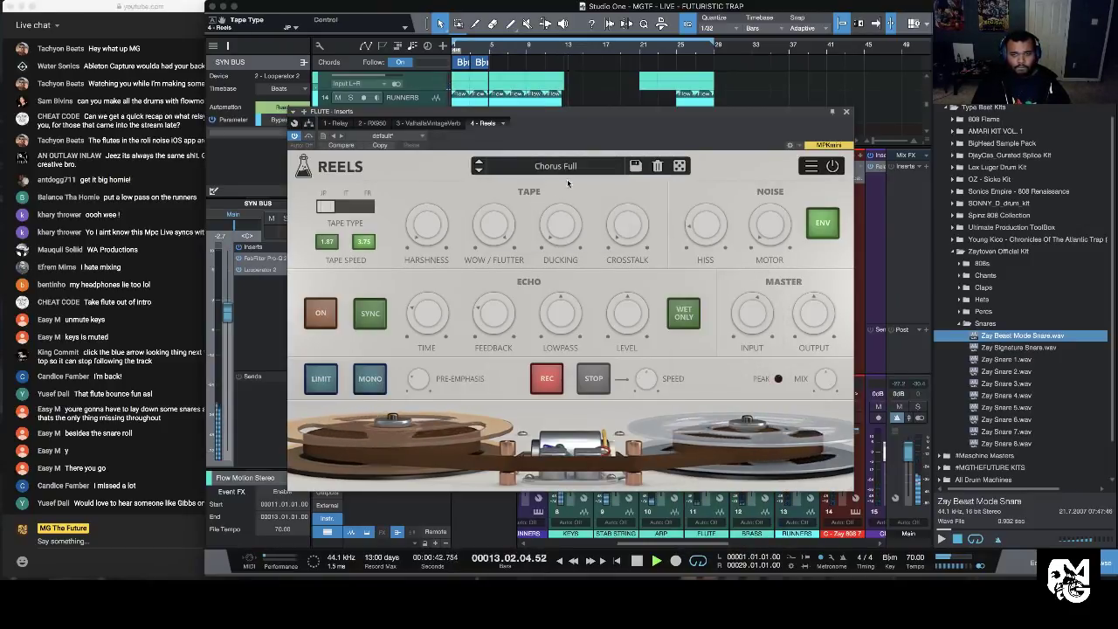
click(499, 46)
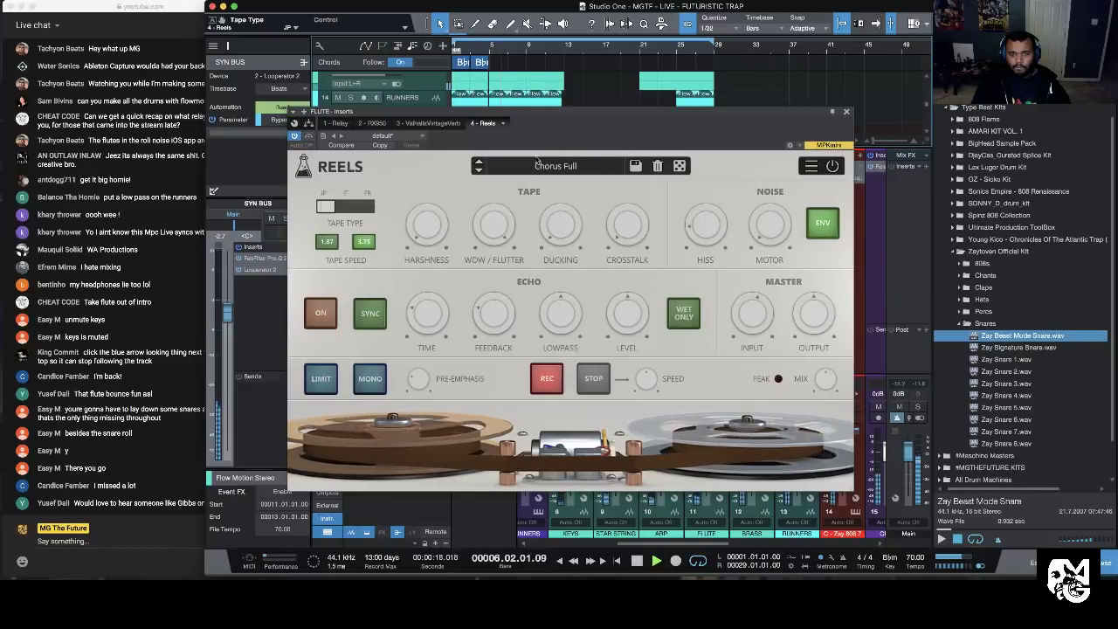
click(477, 171)
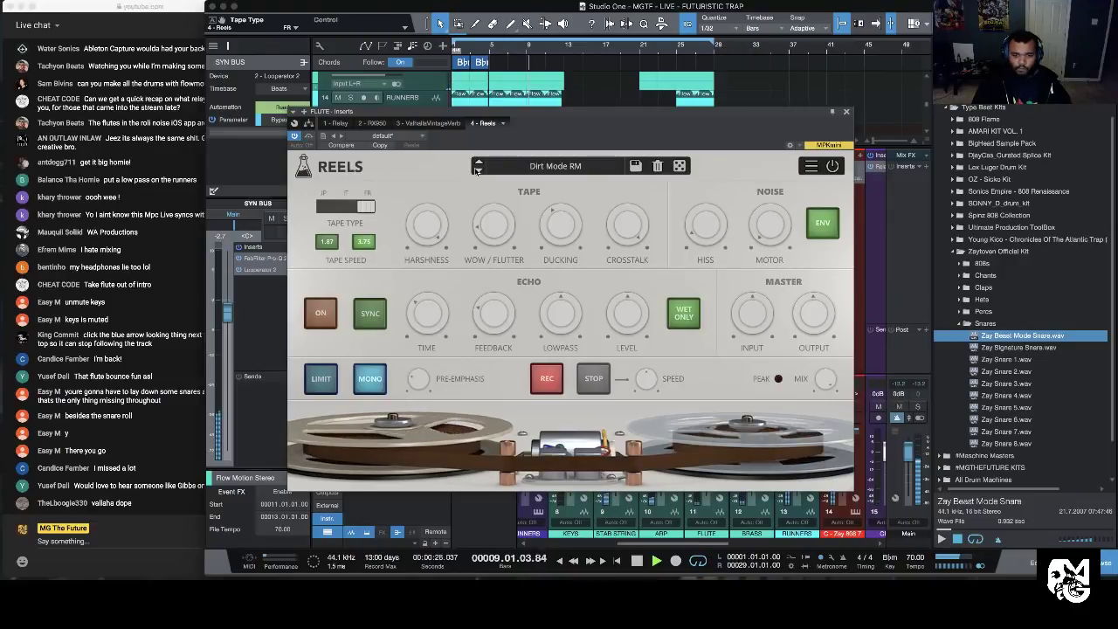
click(846, 112)
Step: Lower the FLUTE channel's volume to -27.2 dB and loop playback over bars 5 to 13
drag(705, 465, 708, 474)
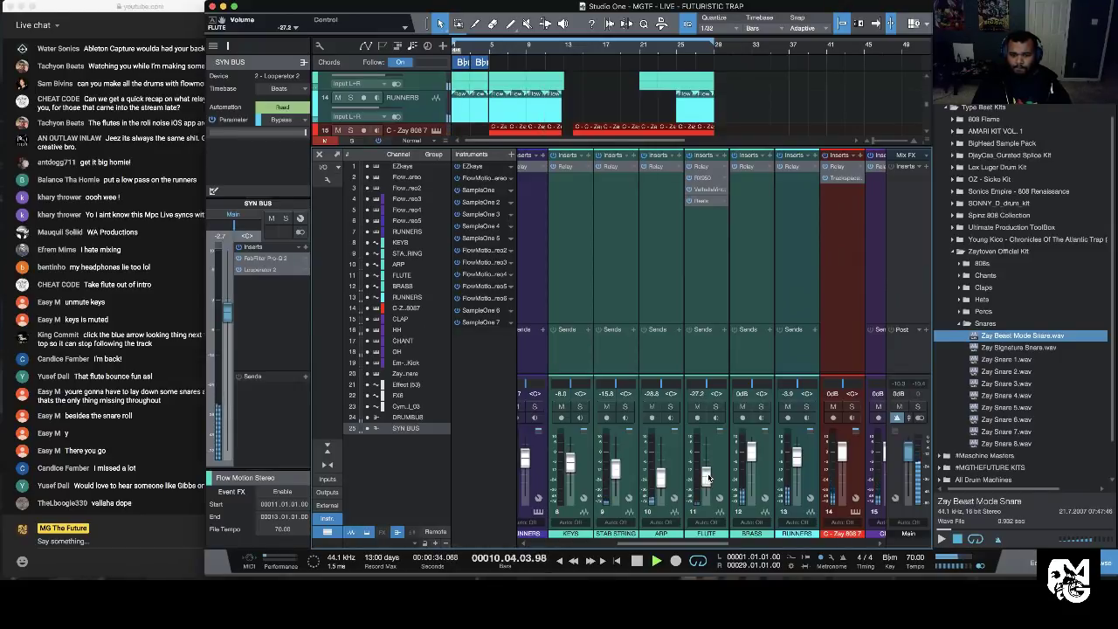
key(space)
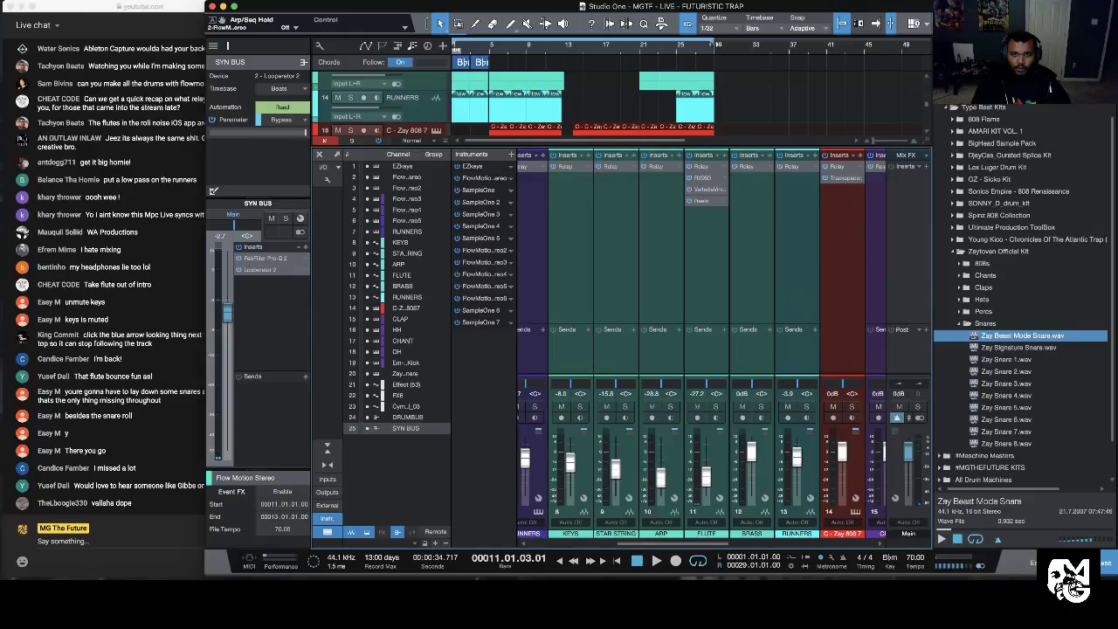
drag(712, 42, 550, 63)
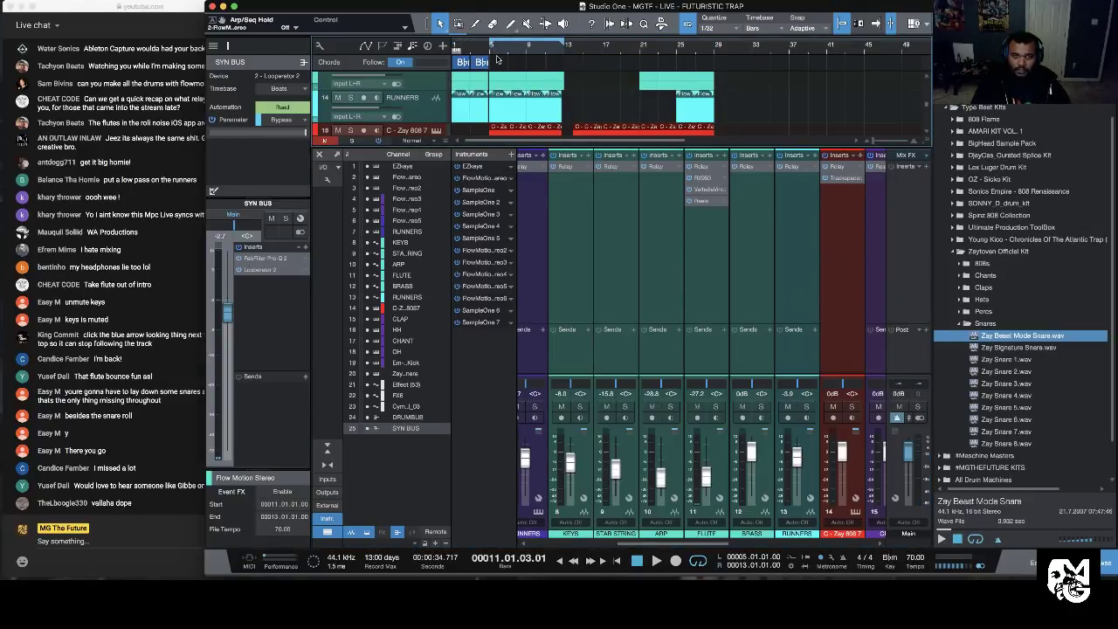
key(space)
Step: Mute the DRUM BUS and the green RUNNERS channel in the mixer
drag(712, 543, 856, 545)
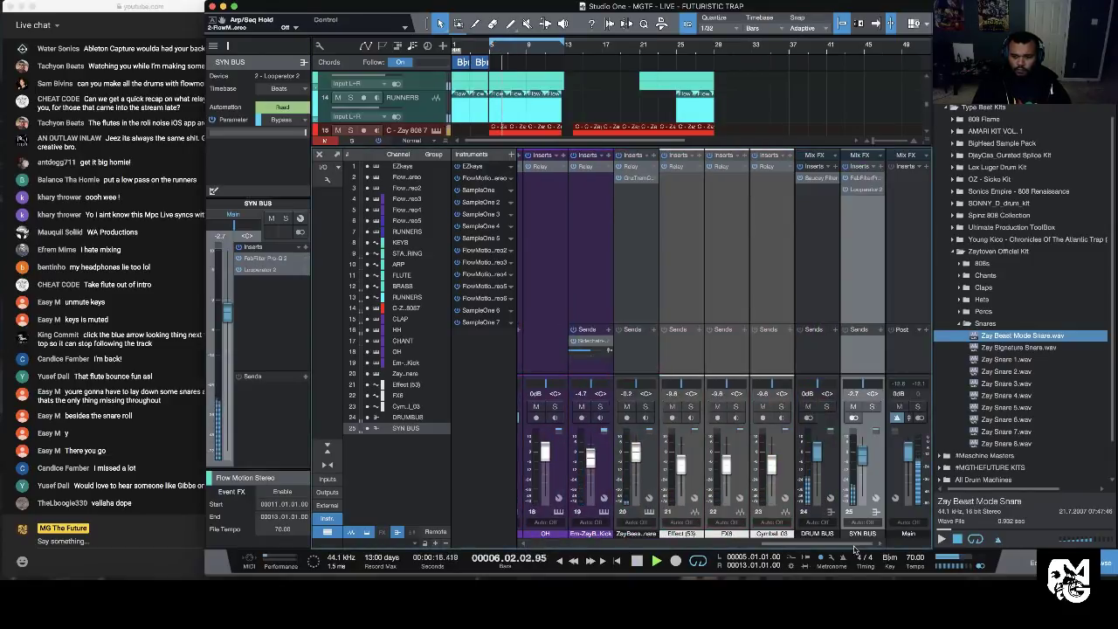
click(809, 410)
scroll(651, 544, left, 5)
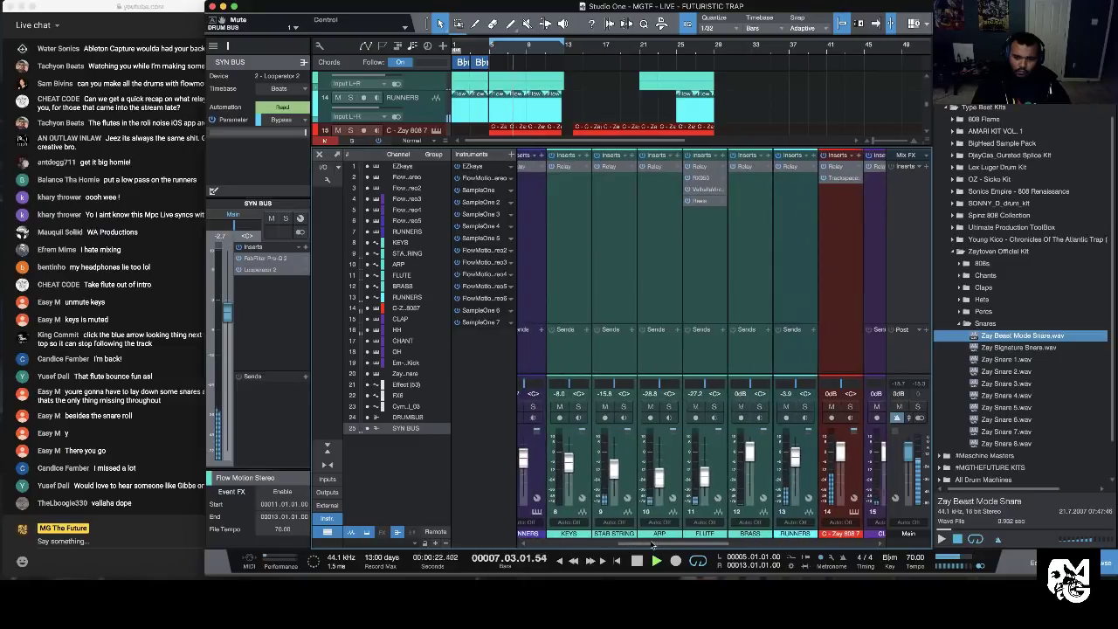
scroll(652, 544, left, 1)
click(801, 406)
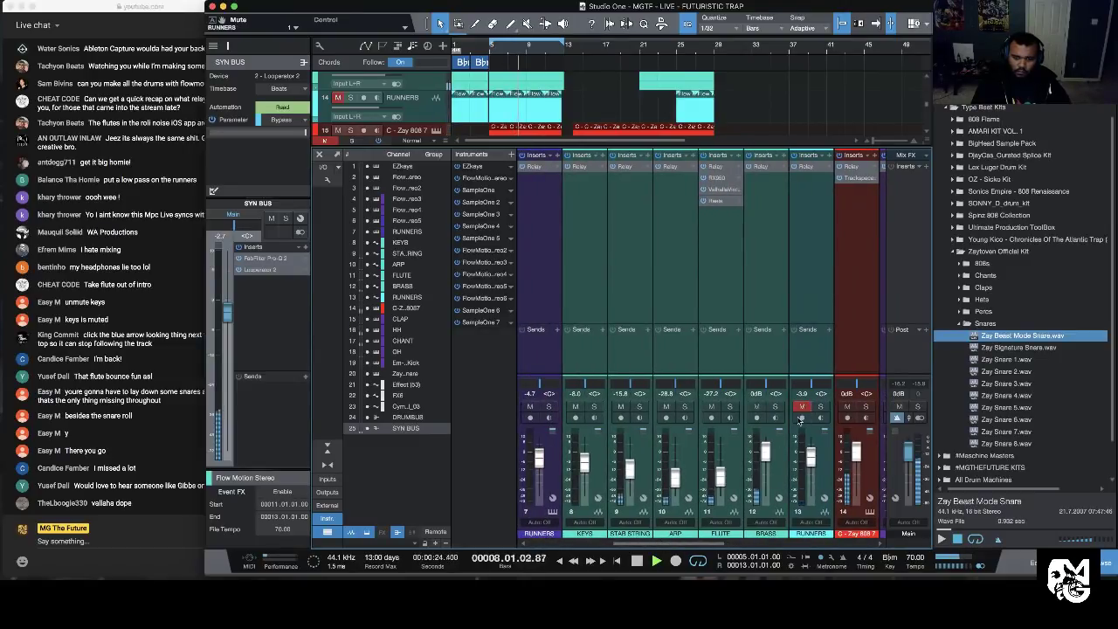
Step: Pan the BRASS channel to L58, the ARP channel fully right, and the STAR STRING channel fully left
drag(766, 382, 756, 388)
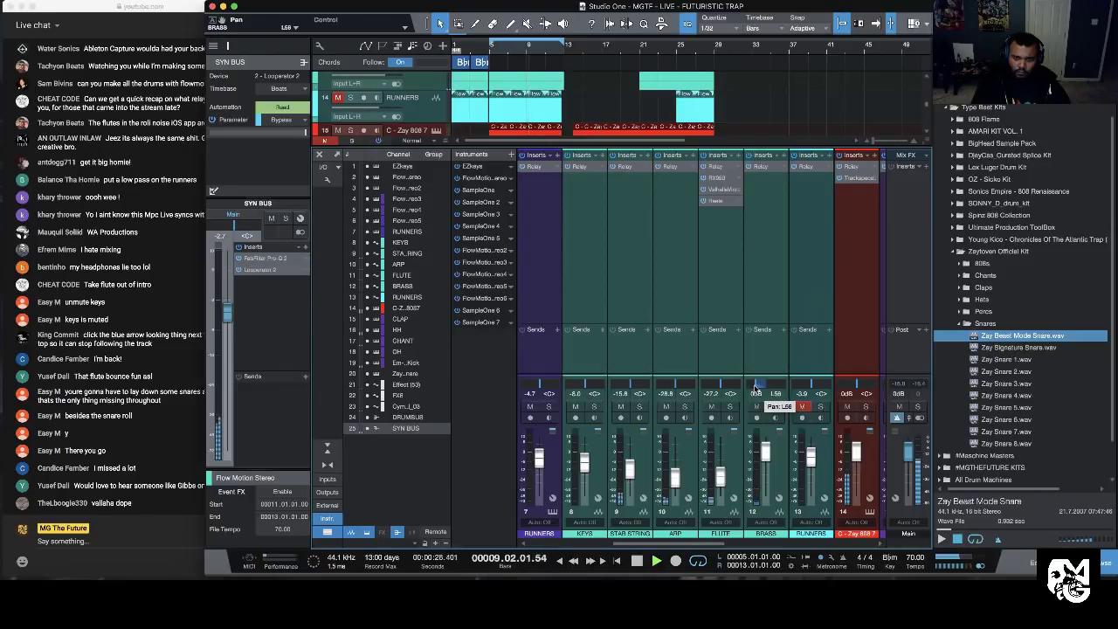
drag(680, 385, 697, 389)
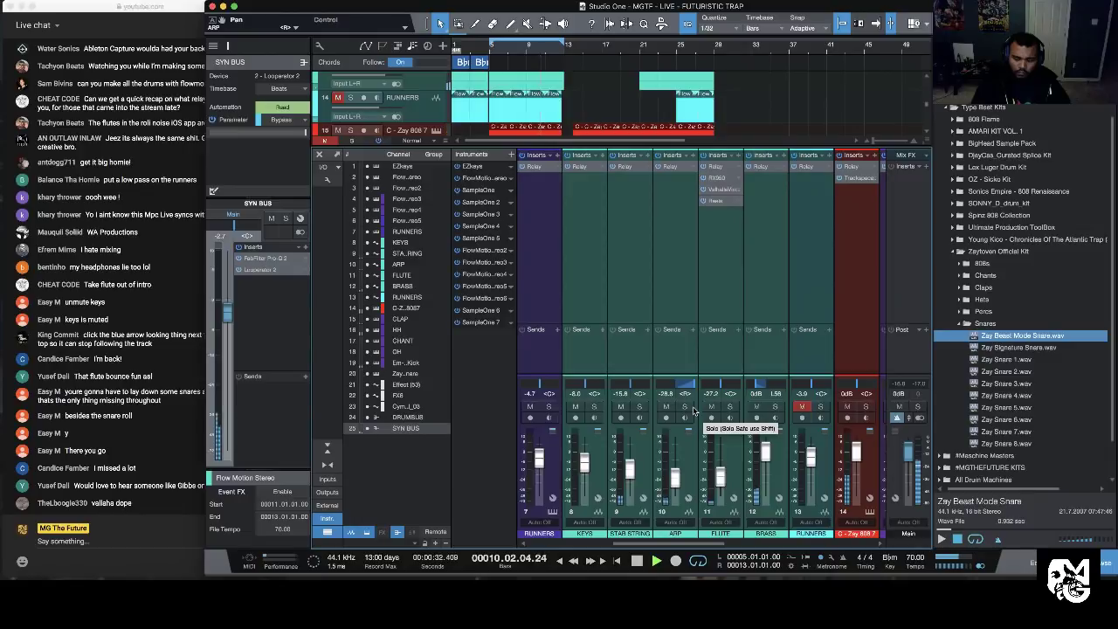
drag(629, 385, 603, 393)
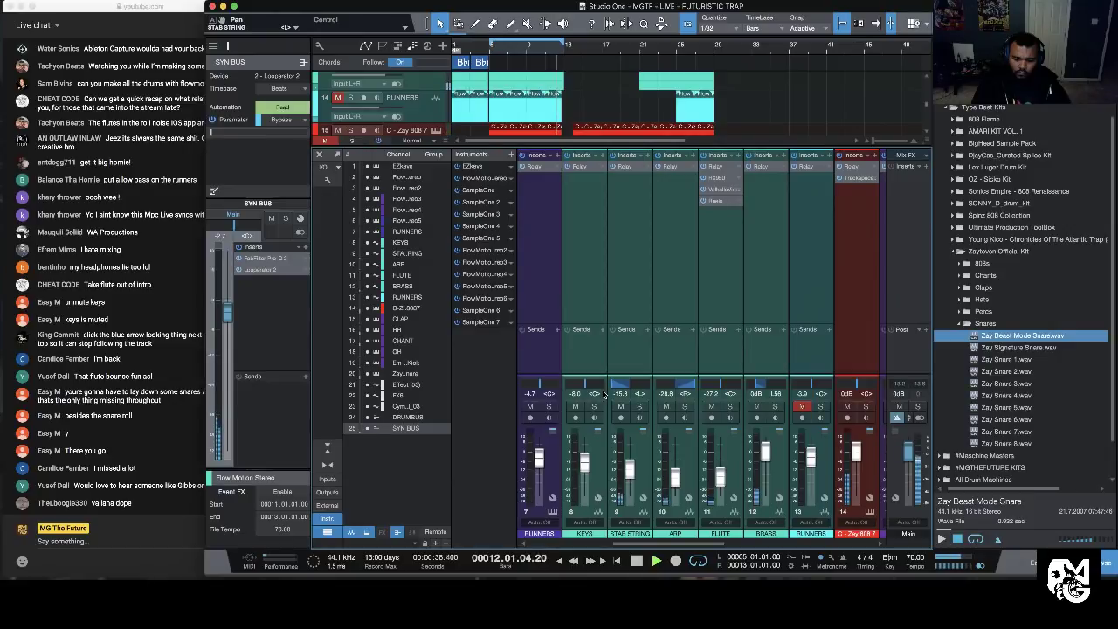
Step: Pan the BRASS channel to L12, then unmute the green RUNNERS channel and pan it to R26
drag(758, 385, 765, 385)
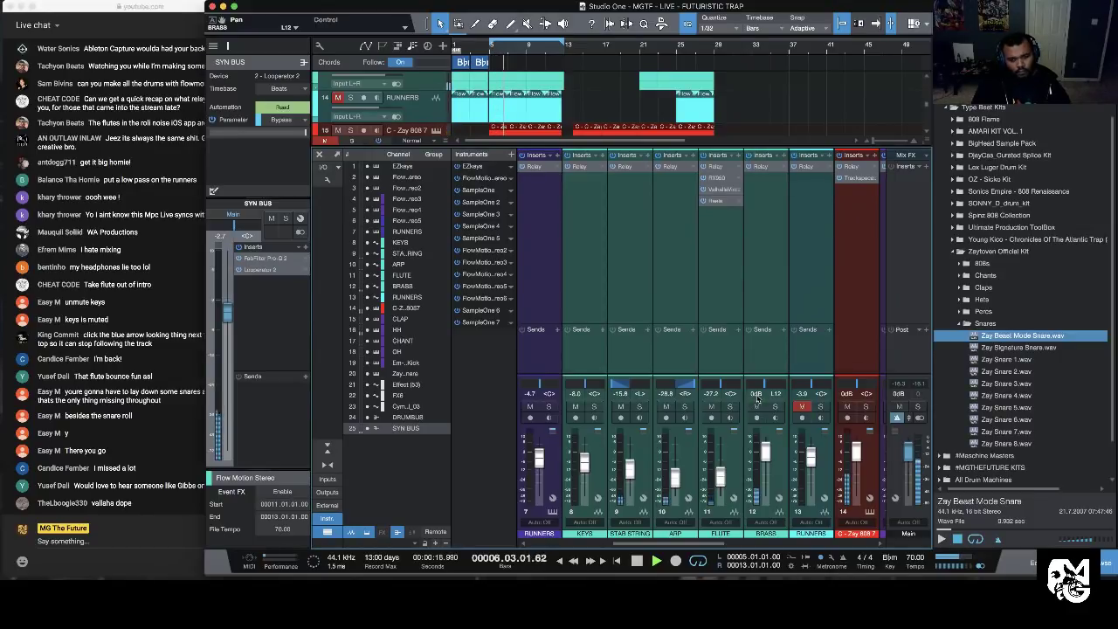
click(802, 407)
drag(810, 384, 816, 385)
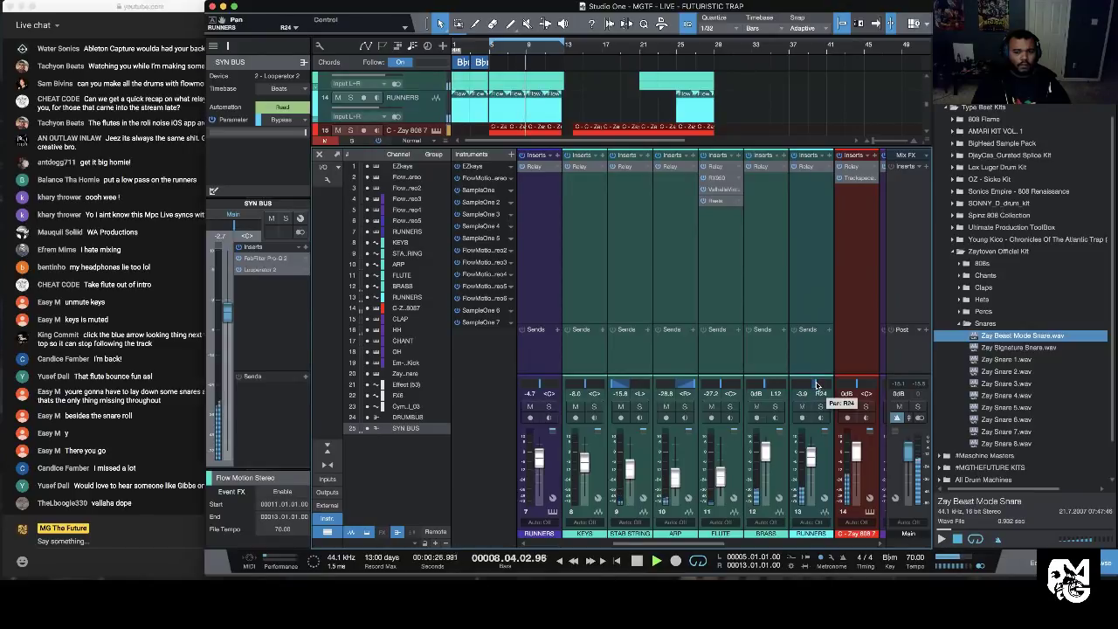
Step: Reduce the Relay stereo width to about -49% on the green RUNNERS channel and -35% on BRASS
click(809, 167)
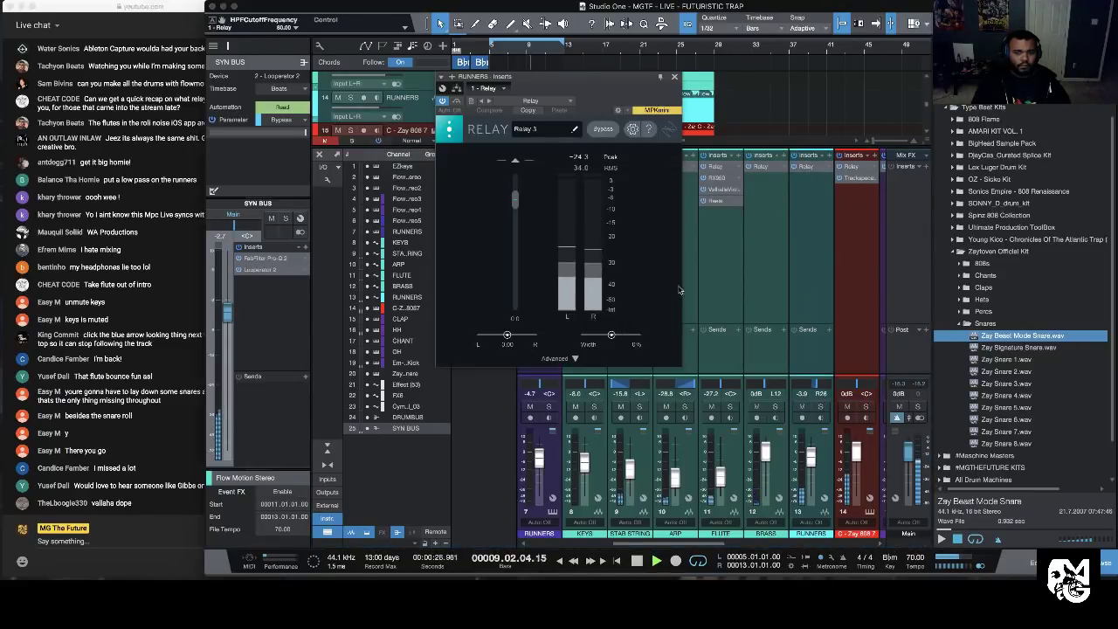
drag(593, 336, 596, 335)
click(674, 78)
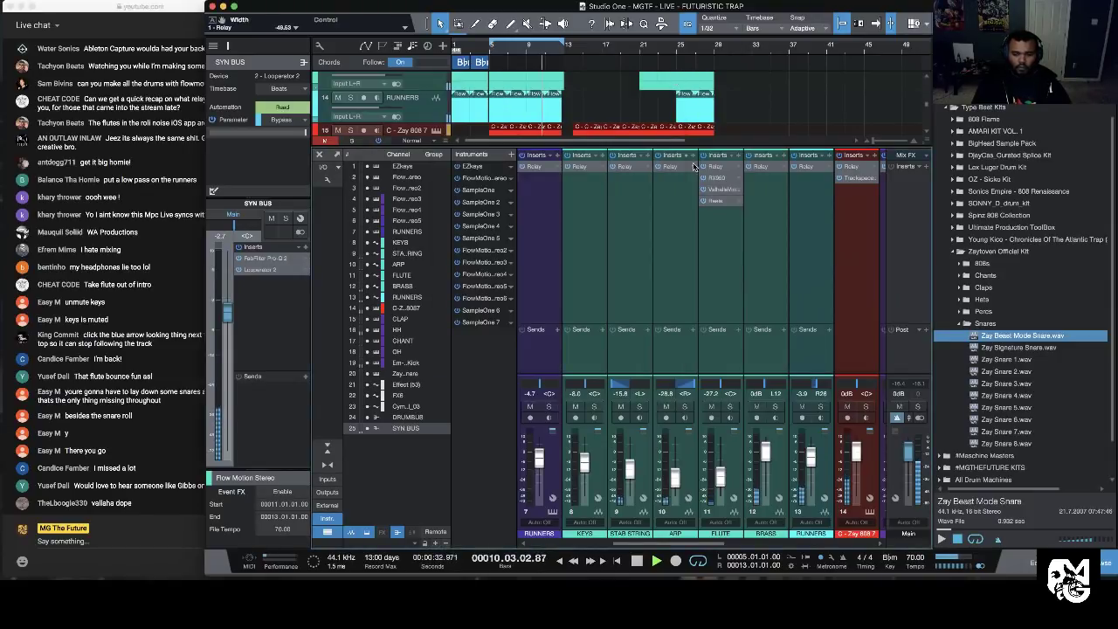
click(758, 166)
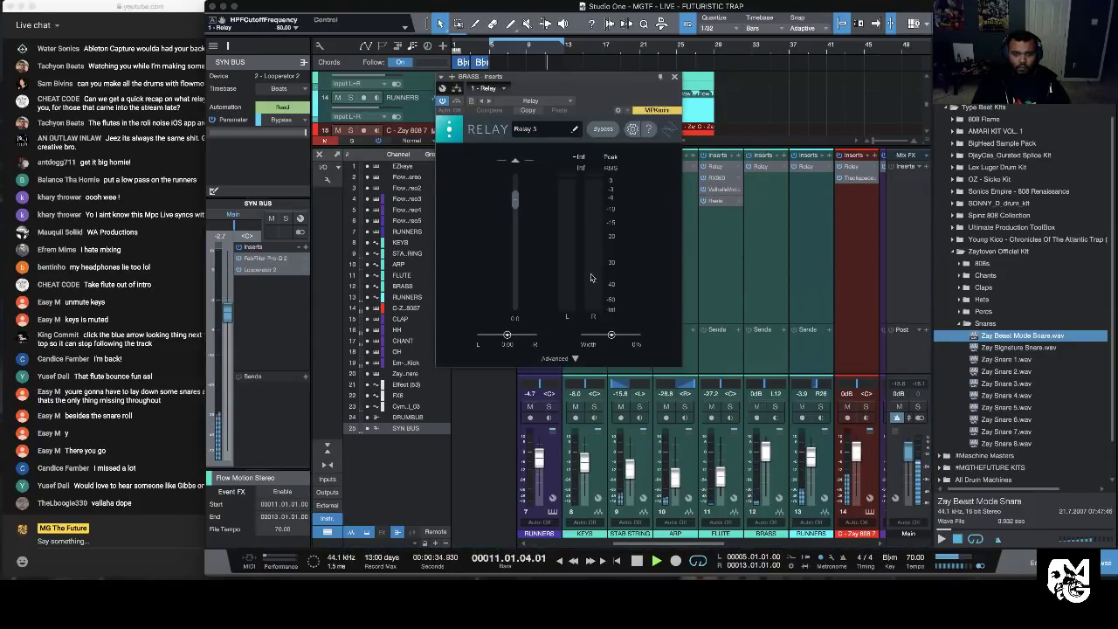
drag(611, 335, 600, 337)
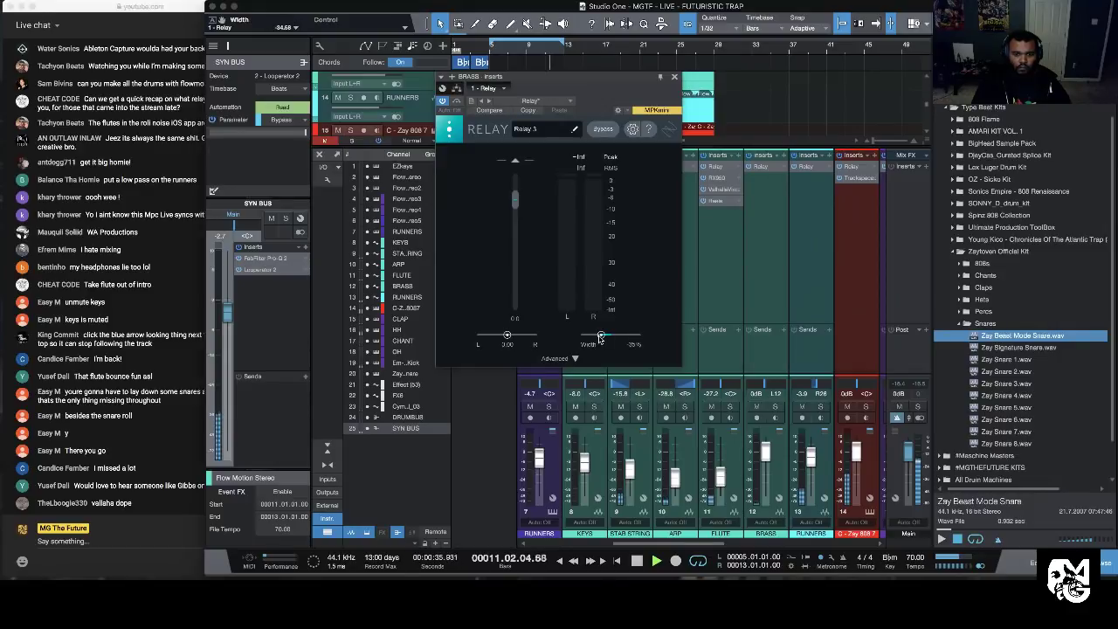
click(674, 76)
Step: Raise the FLUTE volume to -12.5 dB and set its Relay to -63% width with a 120 Hz high-pass filter
drag(720, 481, 719, 471)
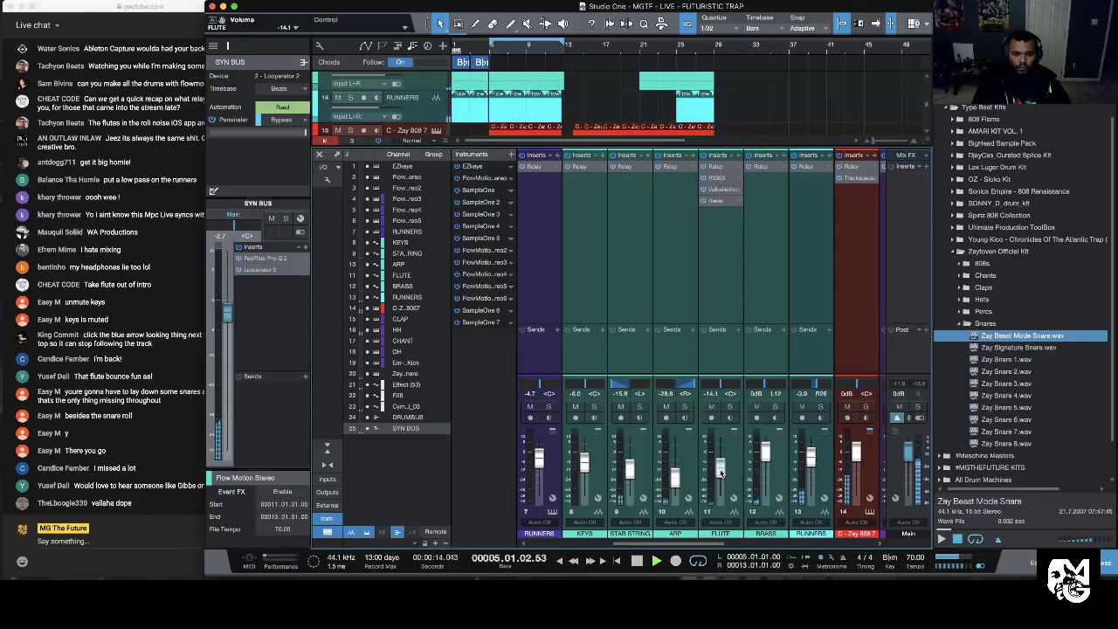
click(716, 167)
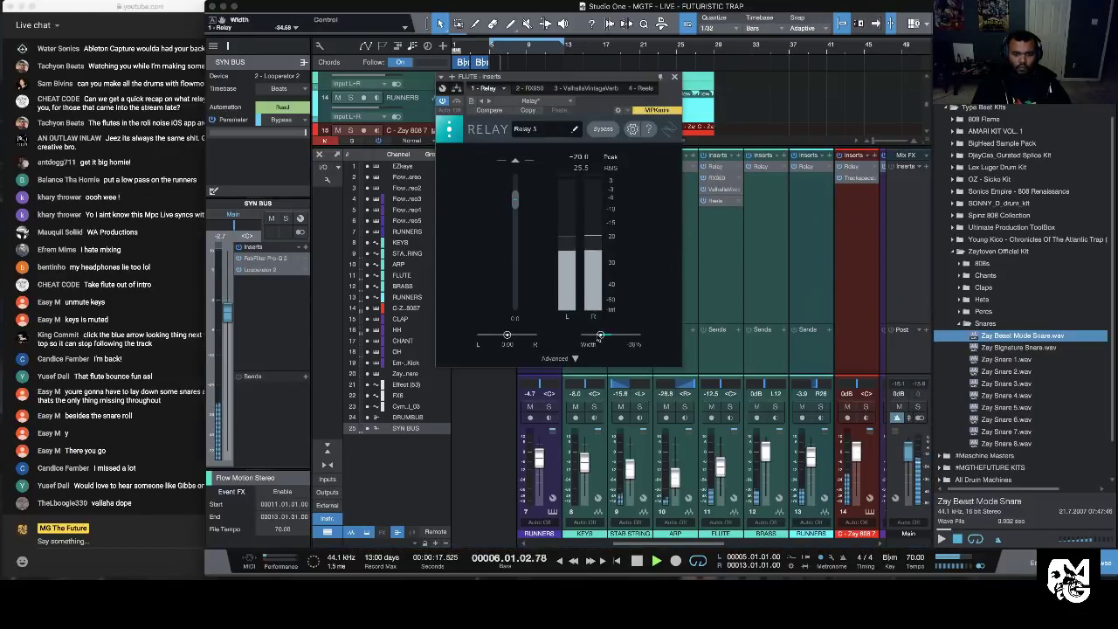
click(555, 358)
click(657, 382)
click(635, 414)
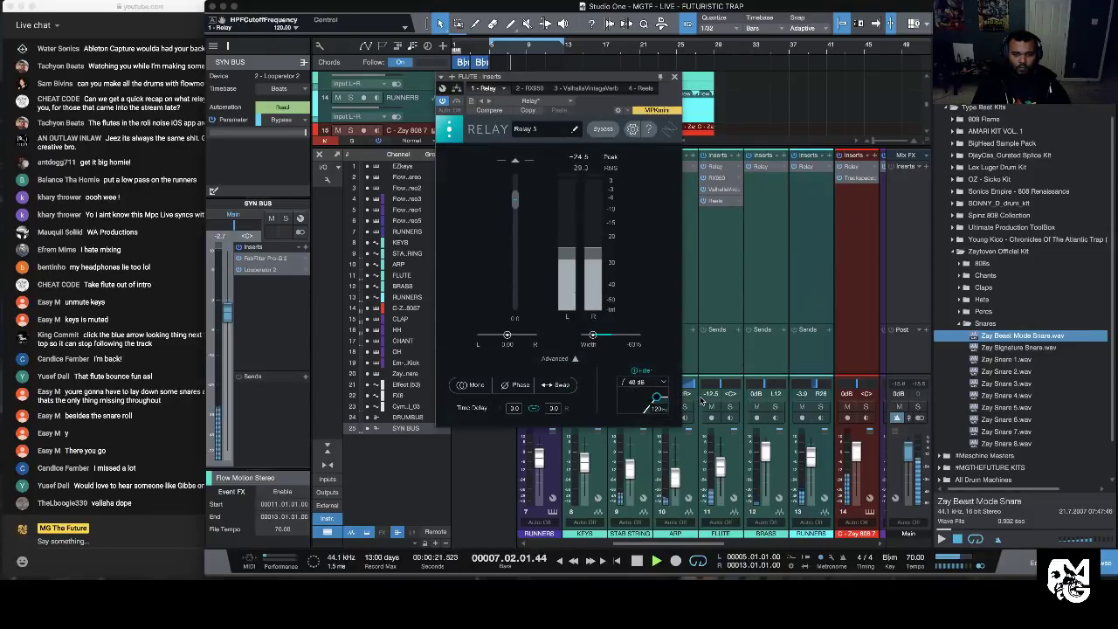
click(674, 77)
Step: Rebalance the channels with FLUTE at -21.5 dB, BRASS at -3.9 dB panned L24, and green RUNNERS at -5.9 dB
drag(720, 471, 720, 480)
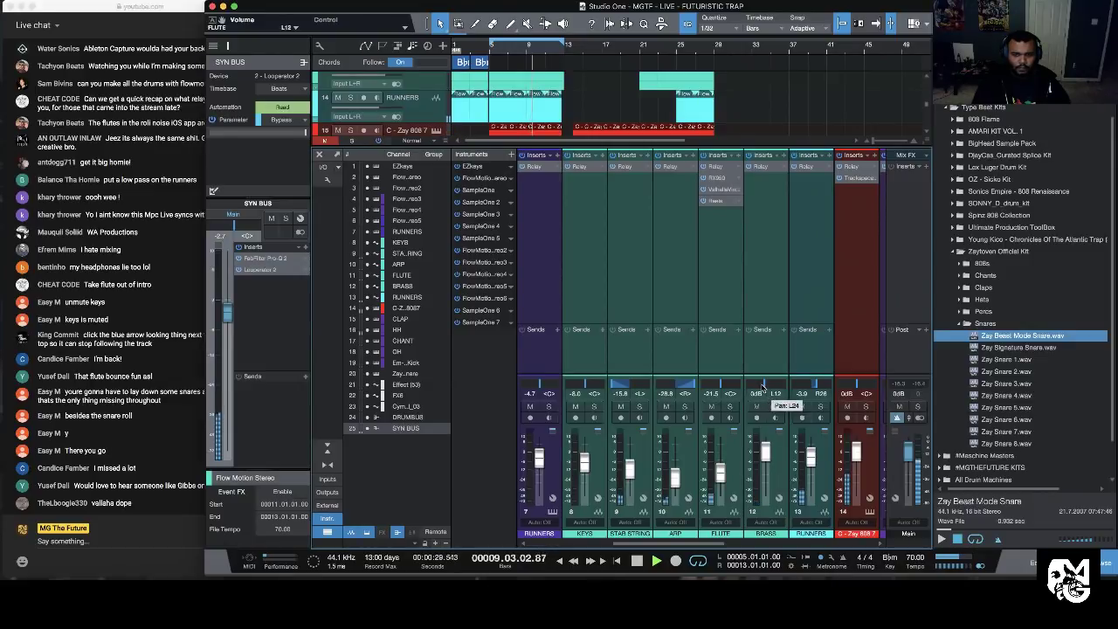
drag(765, 452, 812, 469)
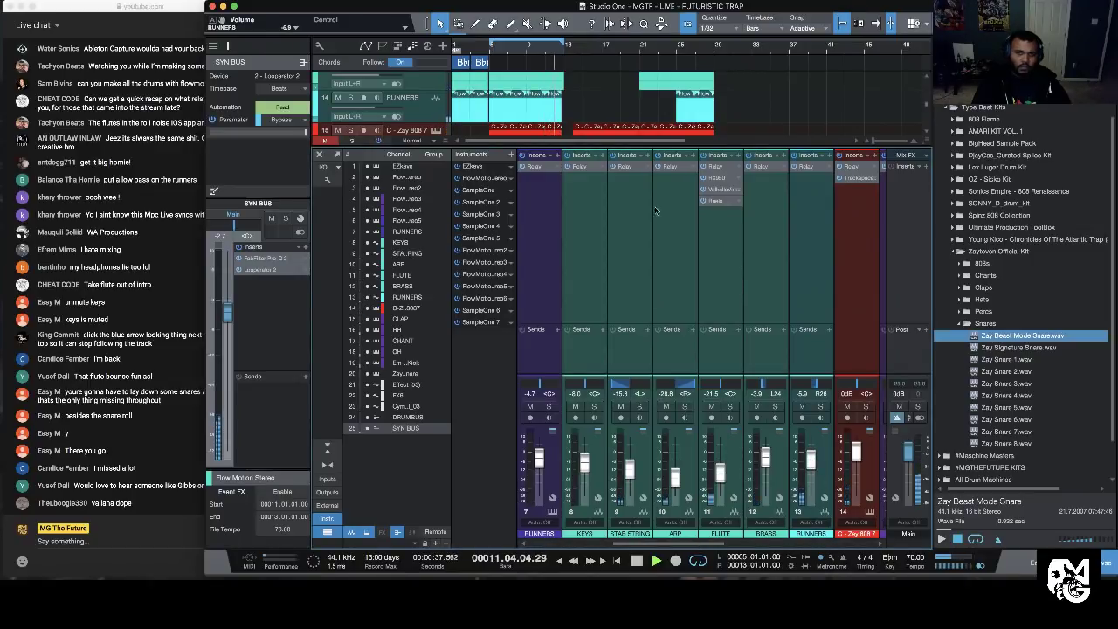
Step: Move the playback loop to bars 13 to 17
drag(590, 43, 602, 44)
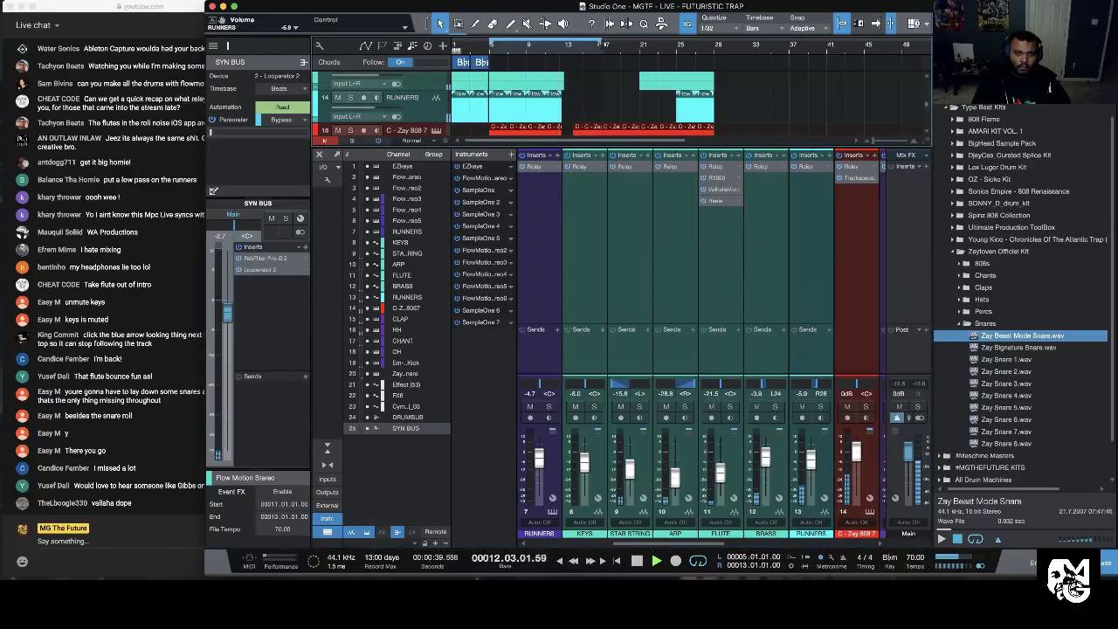
drag(489, 44, 564, 47)
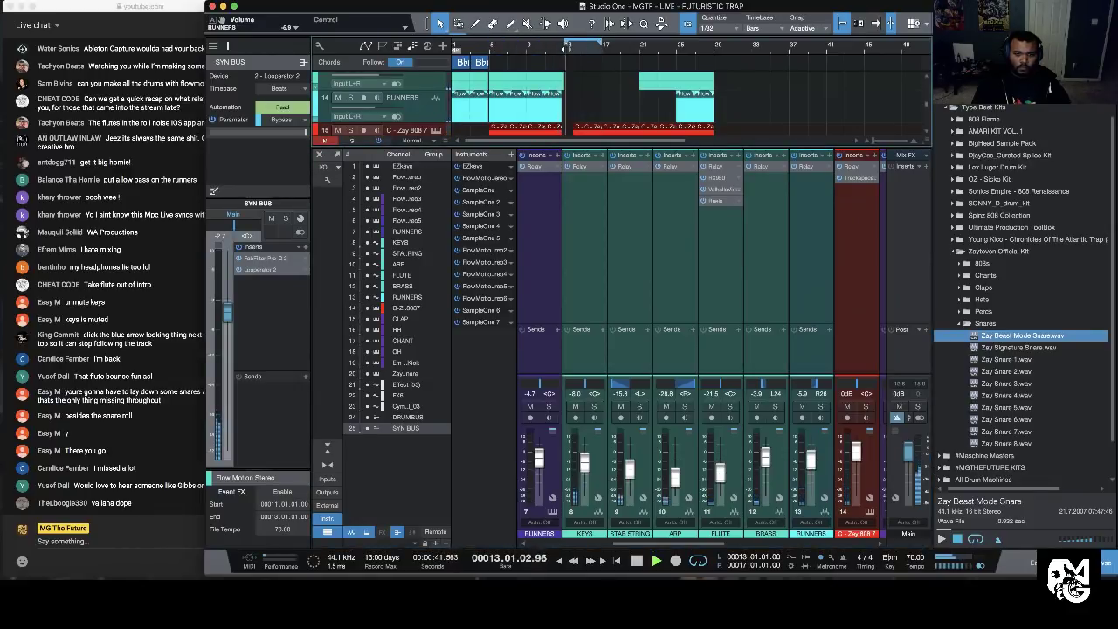
Step: Add the Klevgrand Degrader effect to the KEYS channel's inserts
click(589, 205)
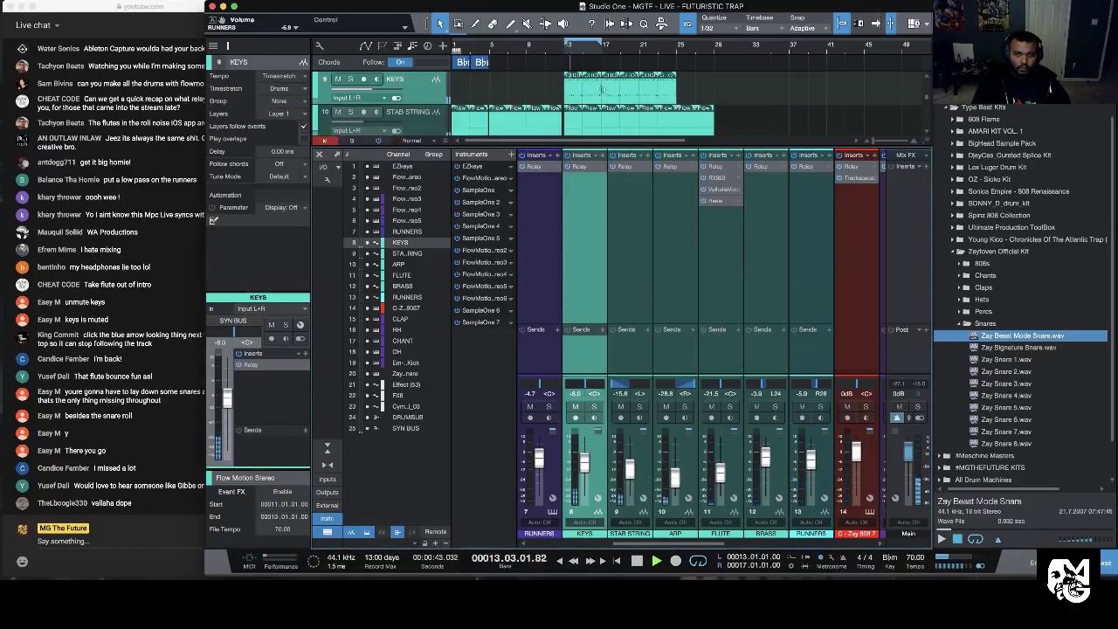
click(602, 156)
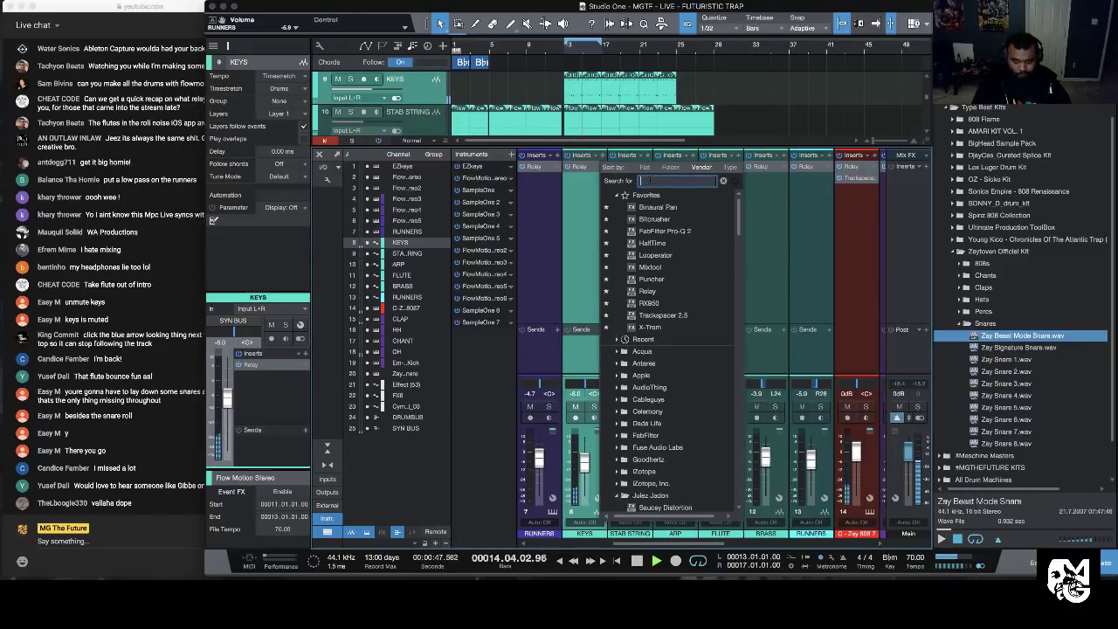
scroll(655, 410, down, 5)
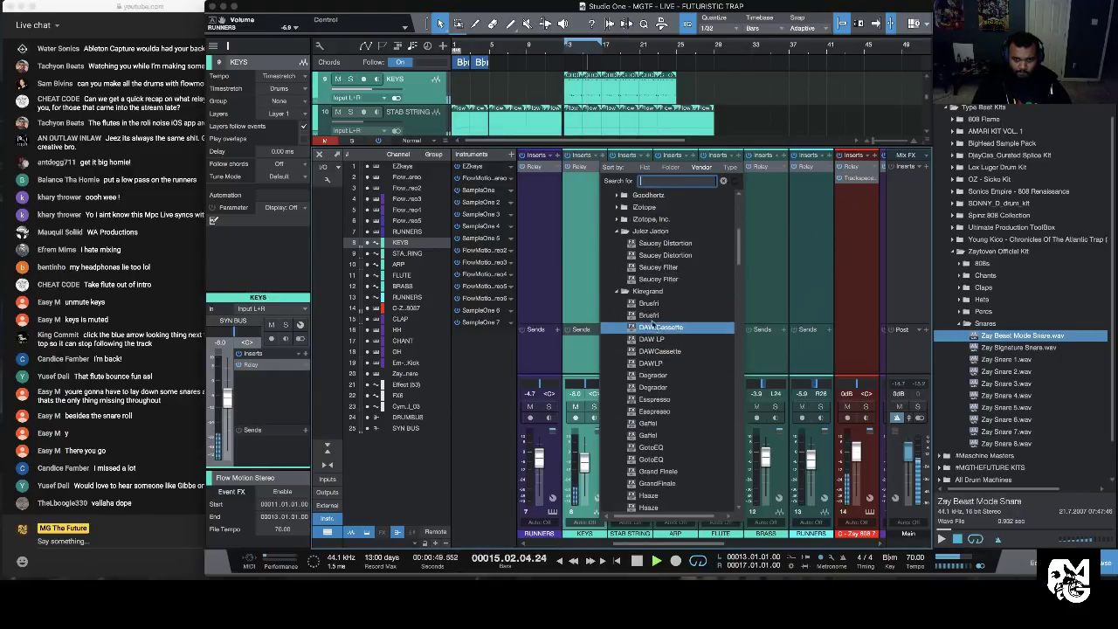
scroll(655, 321, down, 2)
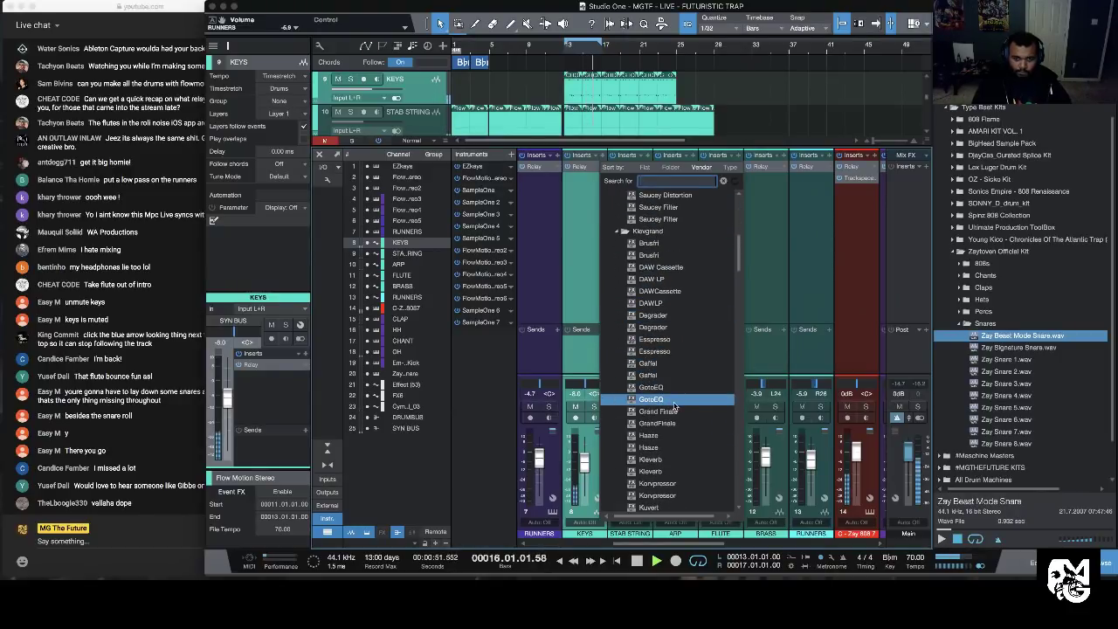
click(656, 327)
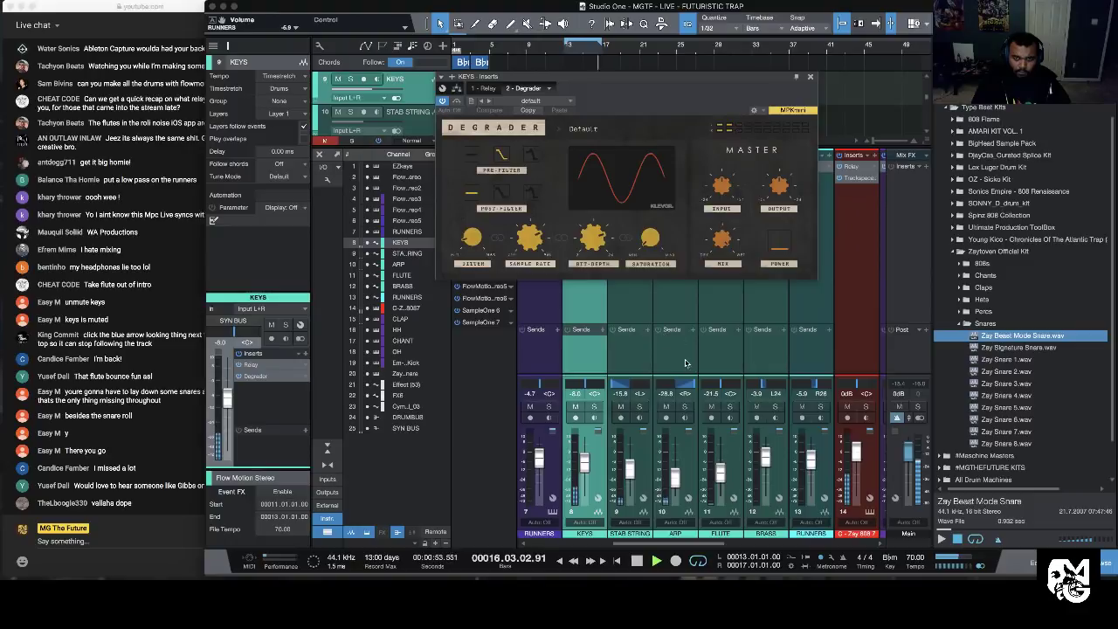
Step: Audition the C64 II emulation preset in the KEYS Degrader and switch to 90s Sampler
click(604, 132)
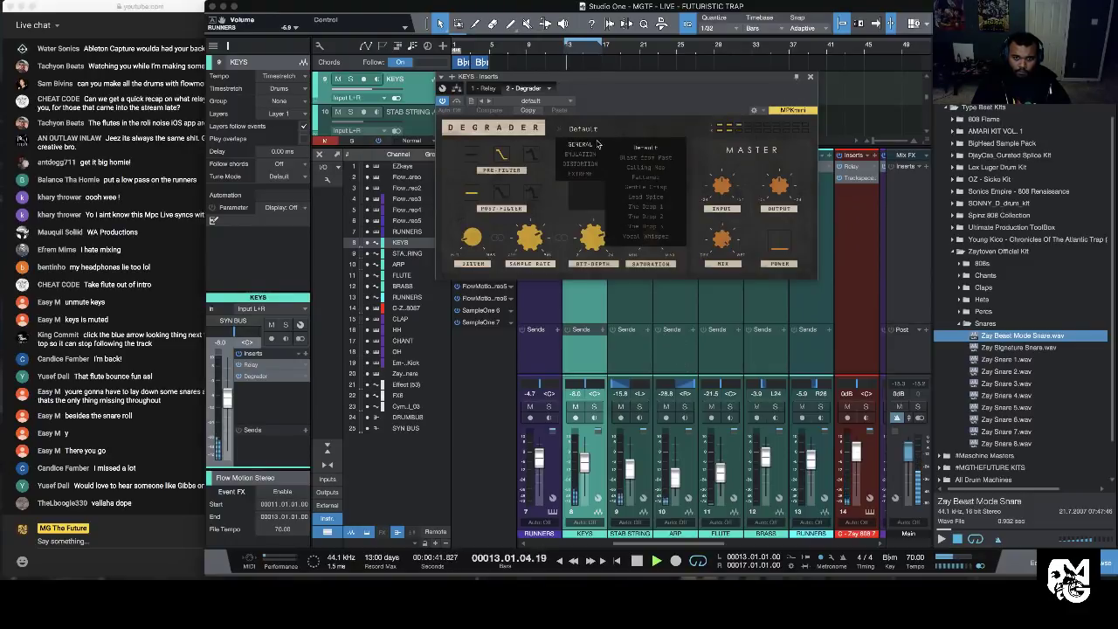
click(590, 158)
click(653, 195)
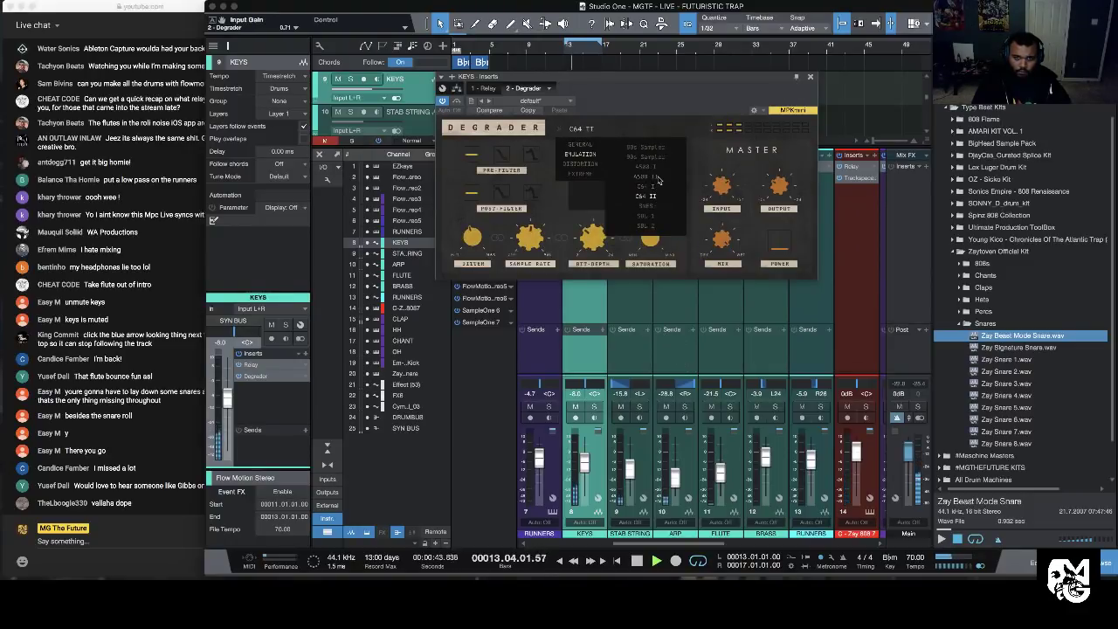
click(648, 158)
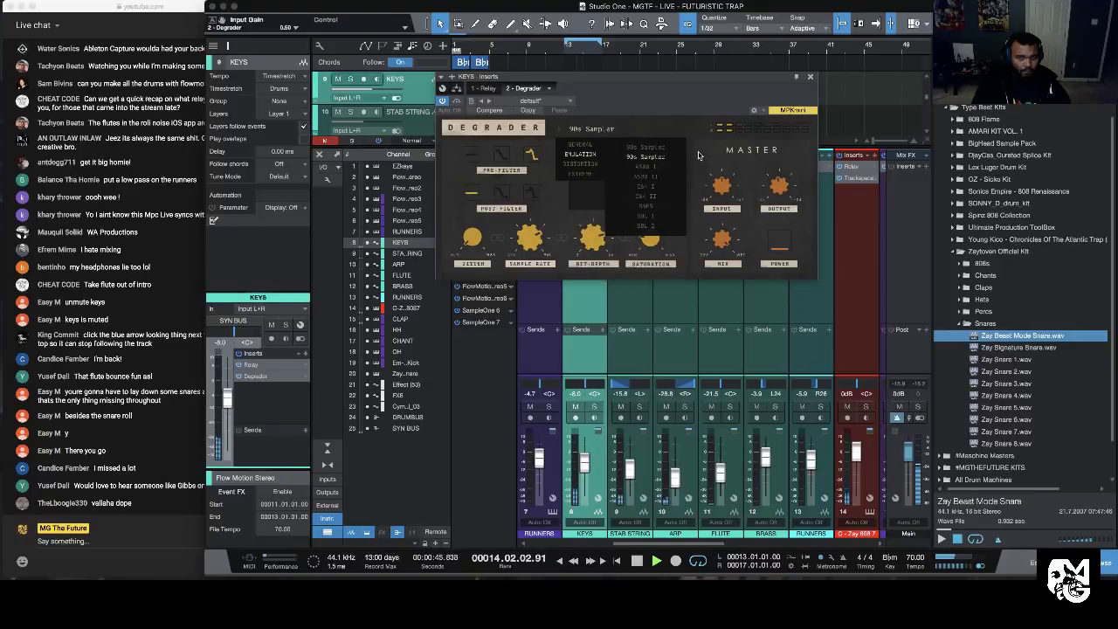
click(811, 79)
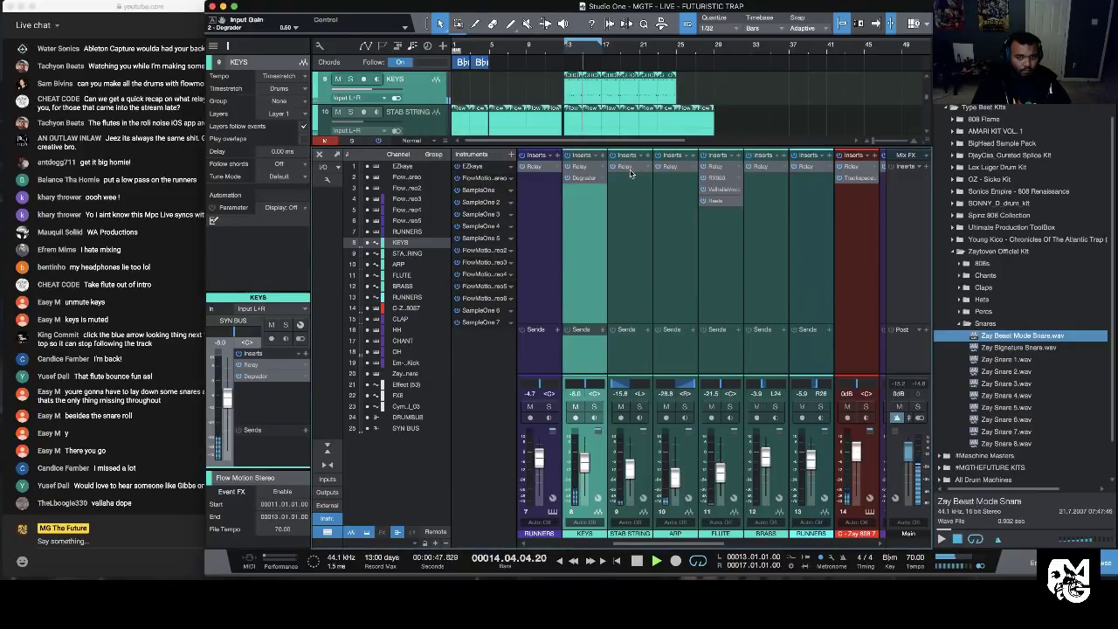
Step: Search the effects for "reels" and add Reels to the KEYS channel's inserts
click(604, 157)
click(673, 181)
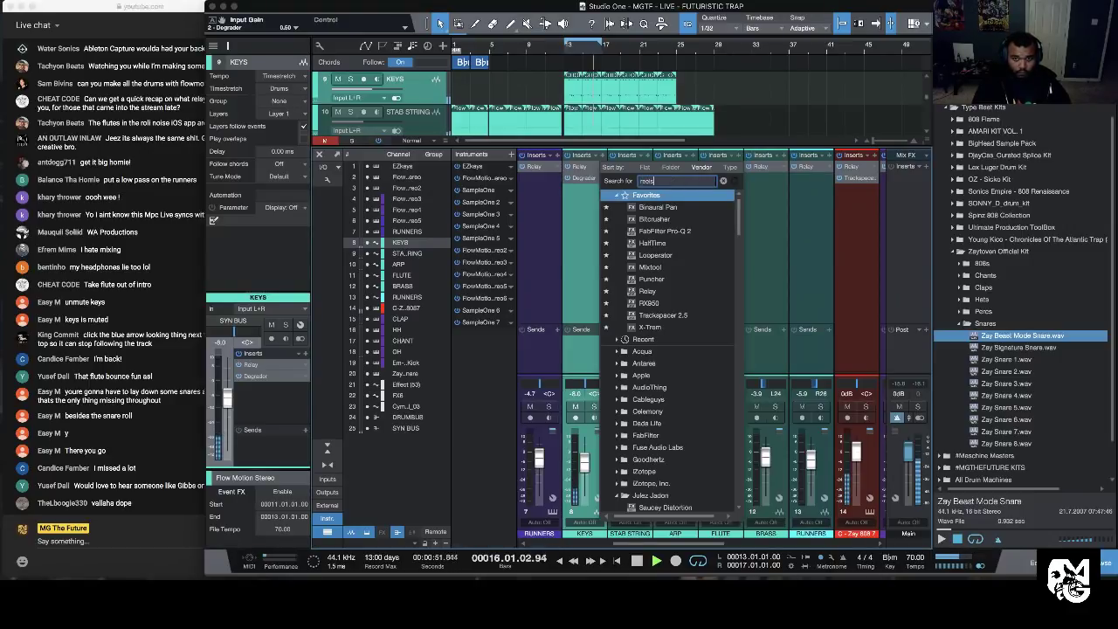
click(625, 223)
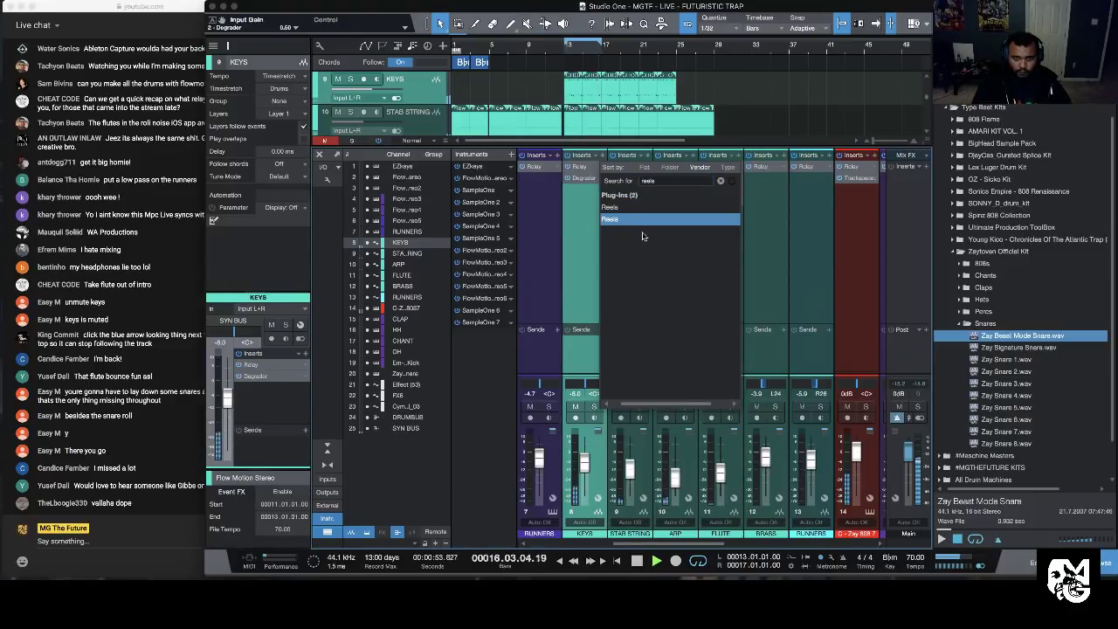
double_click(621, 222)
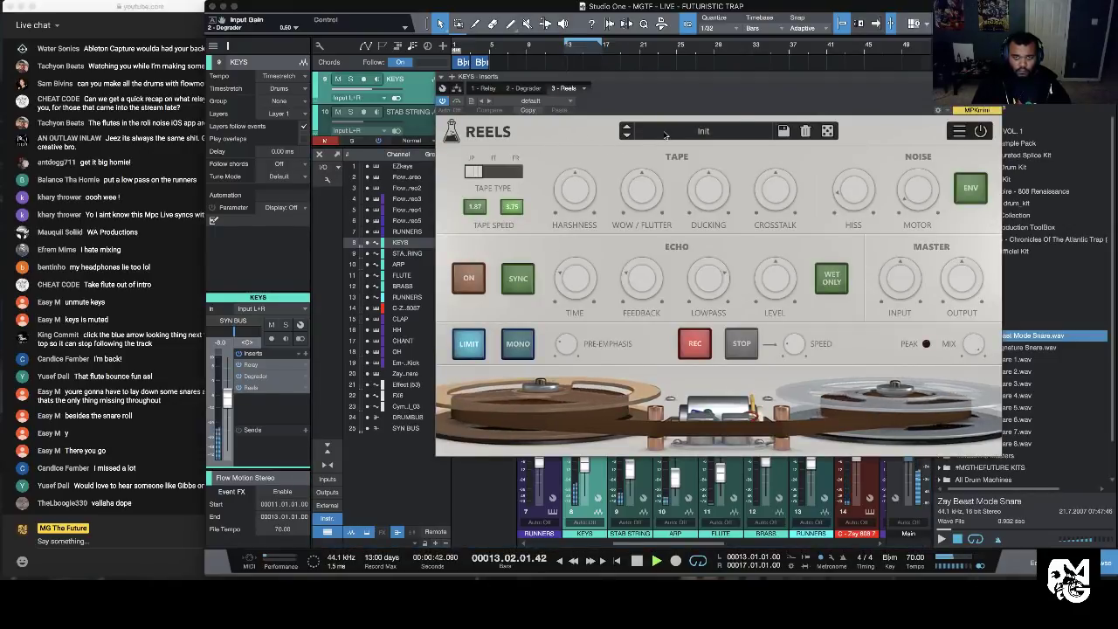
Step: Audition the Reels tape presets on KEYS from Press Stop RM through Still Bad and settle on Warm Up
click(665, 135)
mouse_move(717, 157)
mouse_move(799, 165)
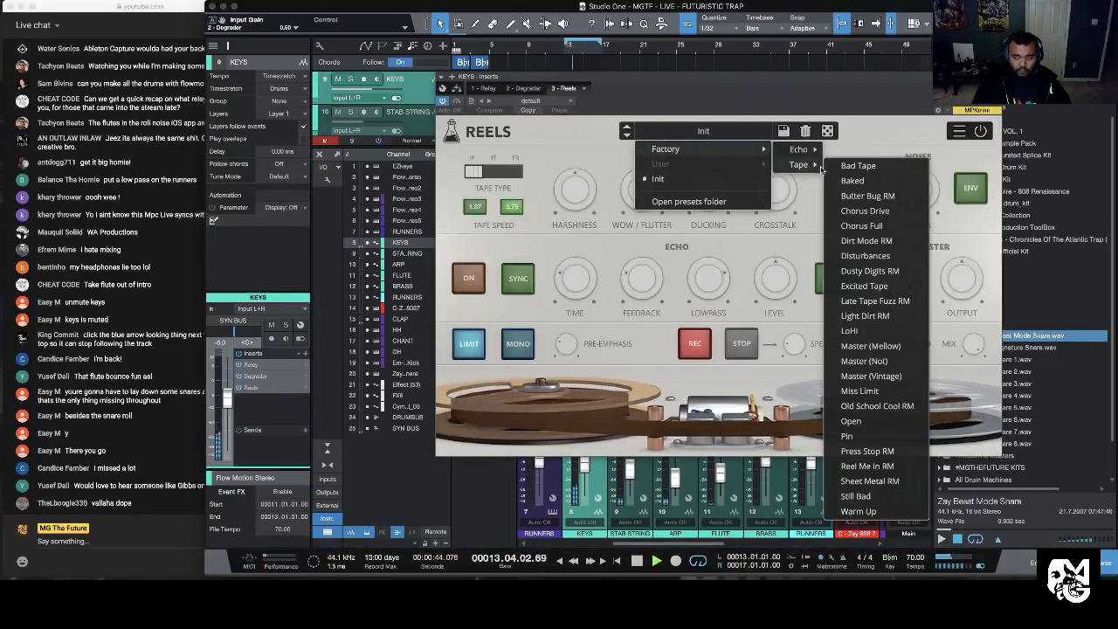
click(889, 452)
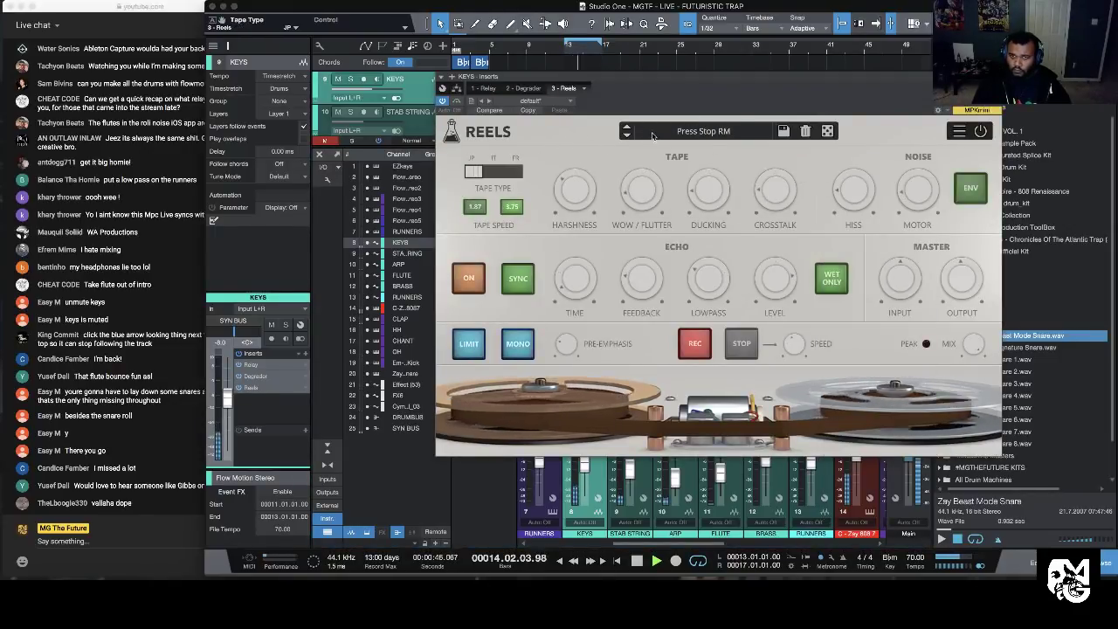
click(625, 135)
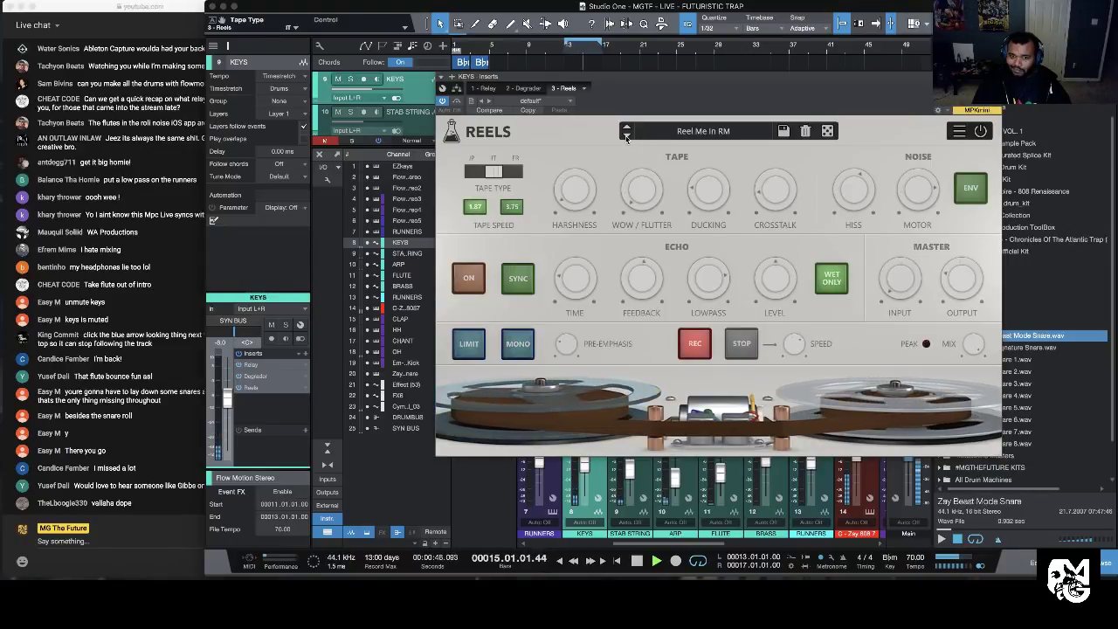
click(625, 136)
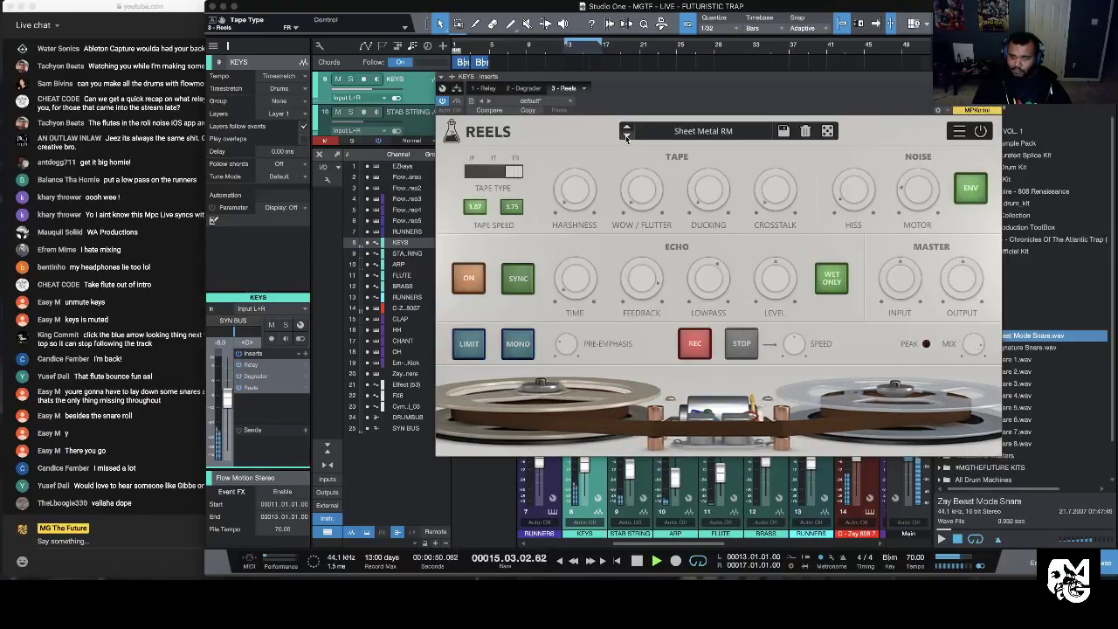
click(625, 135)
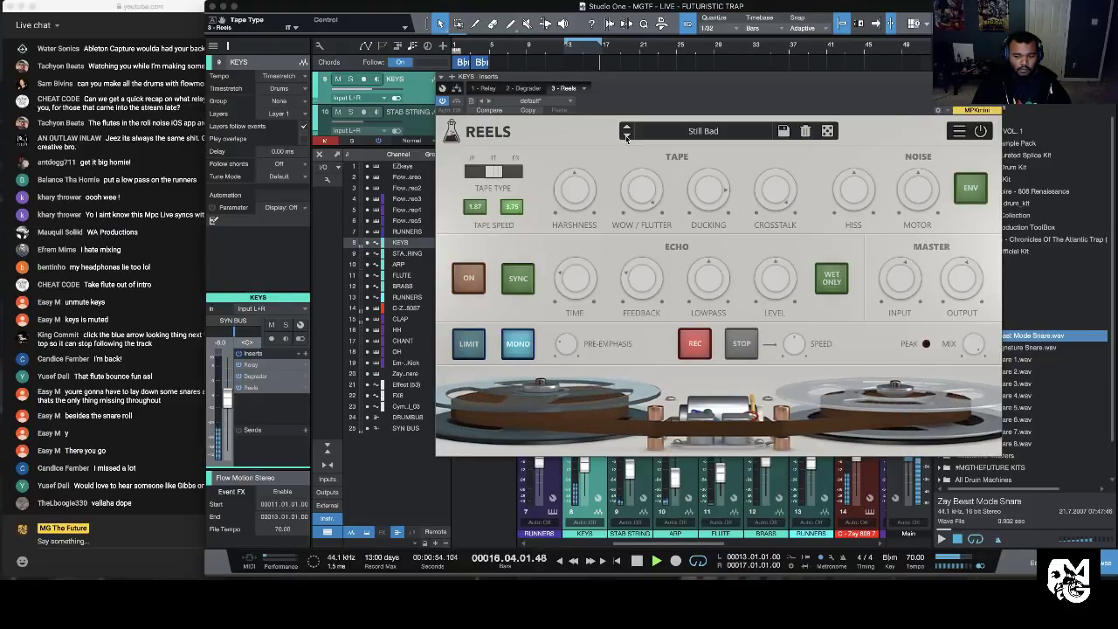
click(625, 135)
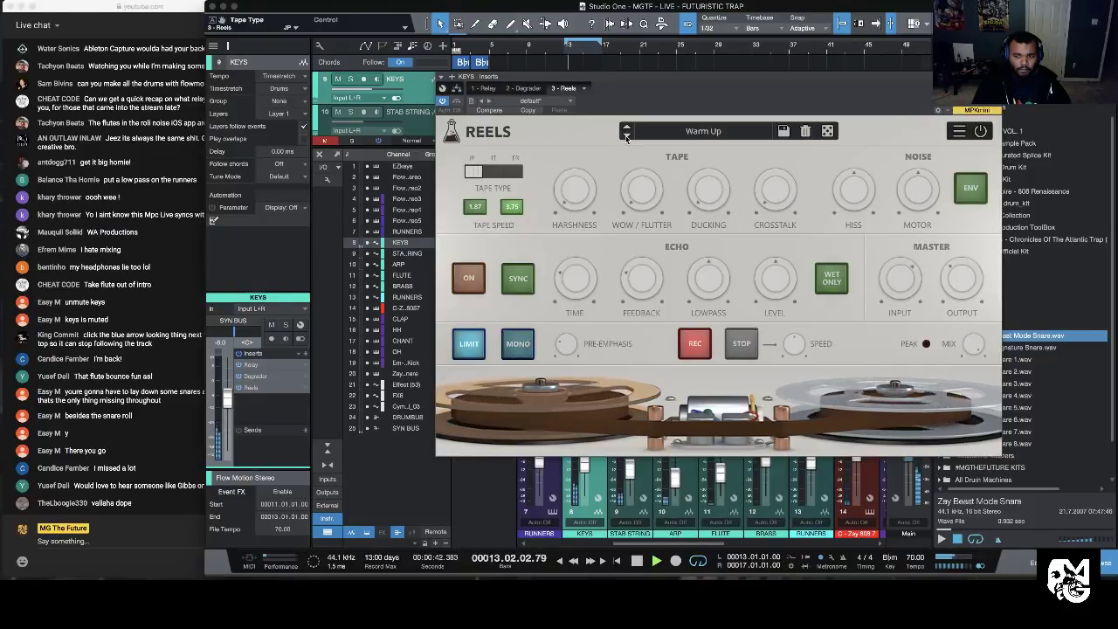
key(Escape)
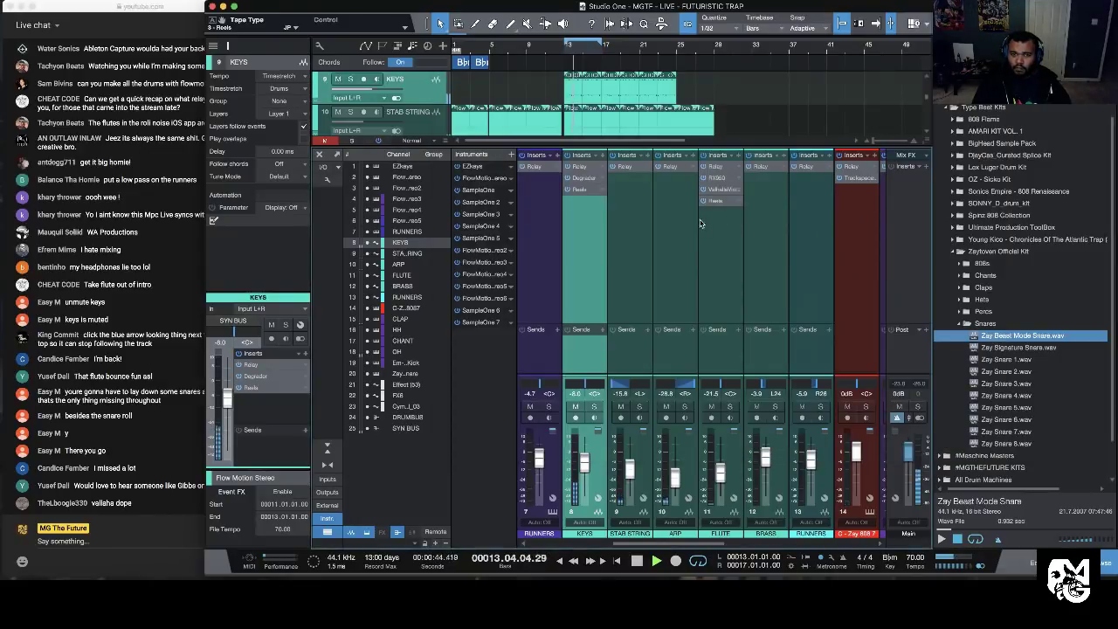
Step: Set the KEYS channel's Relay width to -63% and lower its volume to -11.7 dB
click(583, 168)
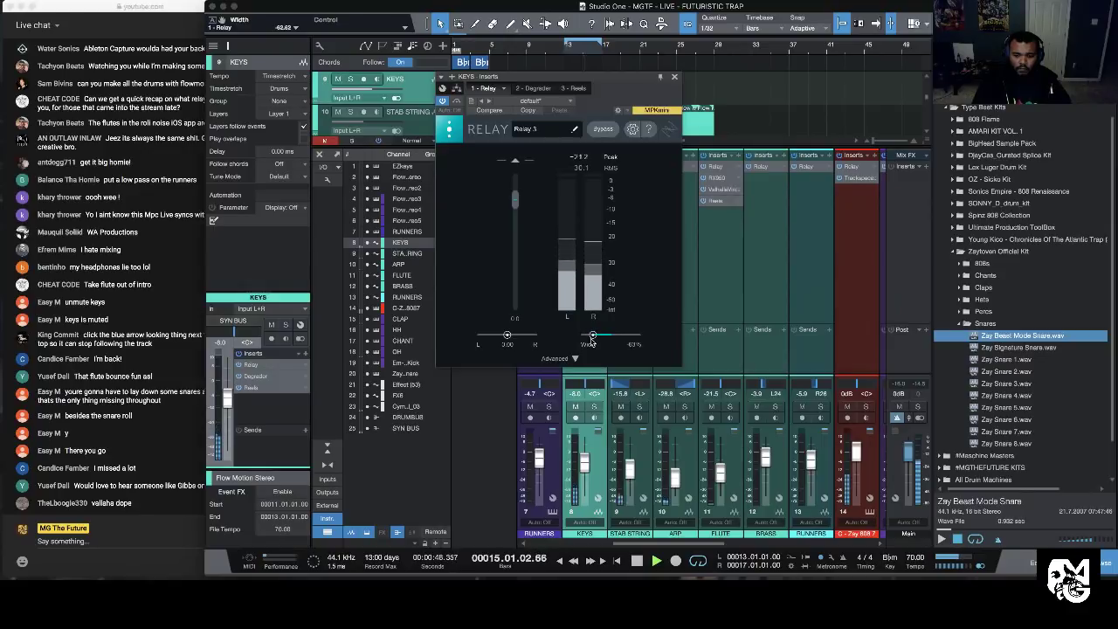
click(674, 76)
drag(583, 460, 583, 471)
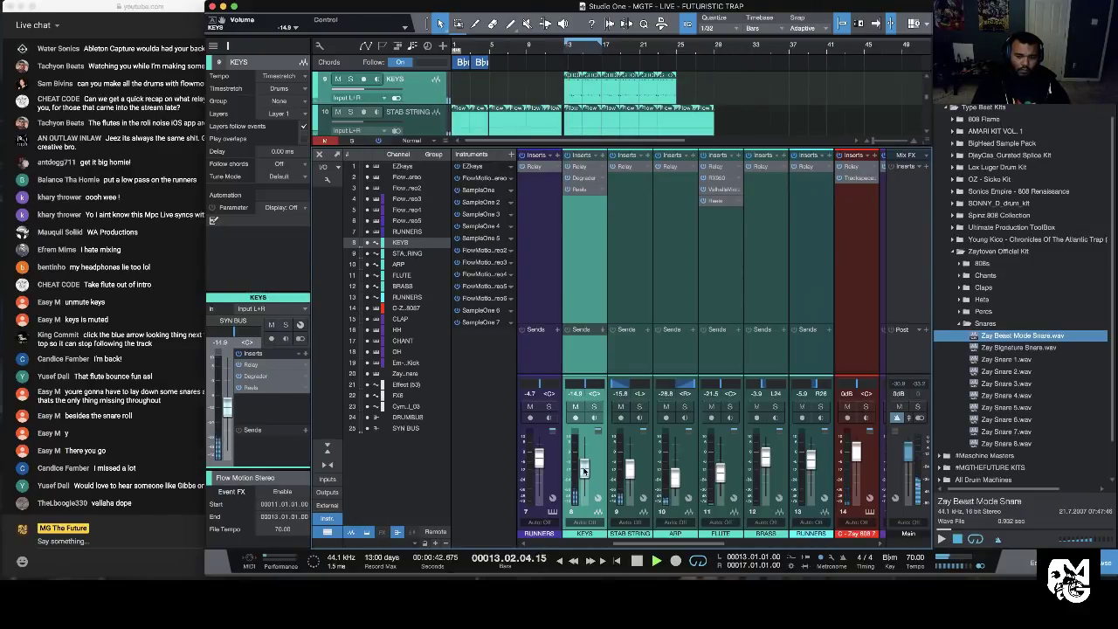
drag(584, 470, 585, 467)
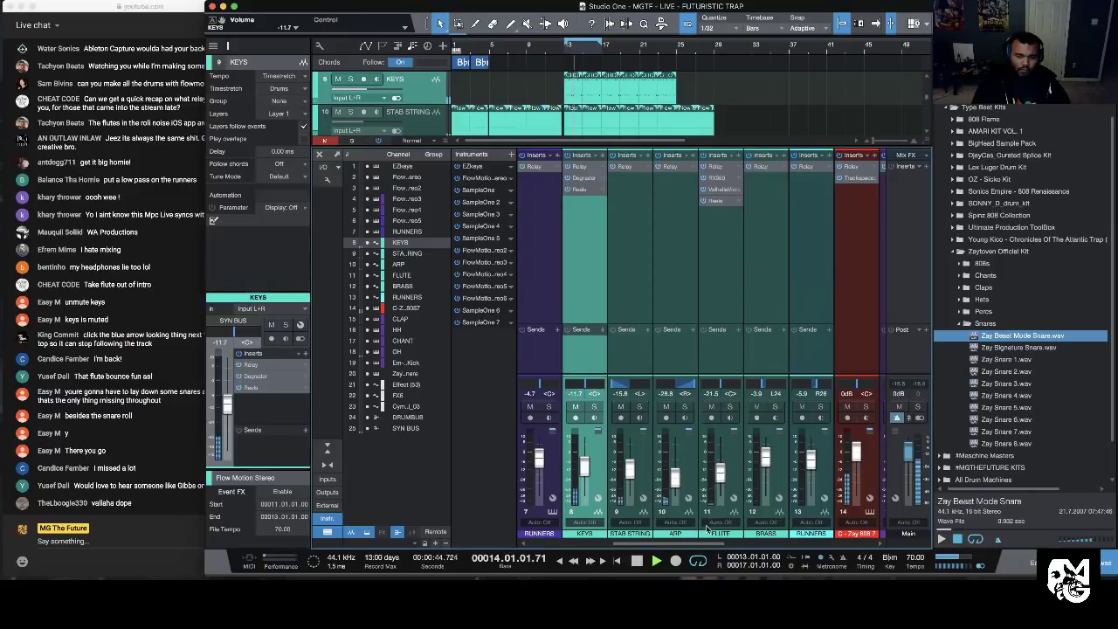
Step: Find the Waves H-Comp Stereo compressor among the effects and add it to the DRUM BUS inserts
drag(709, 545, 908, 543)
click(807, 409)
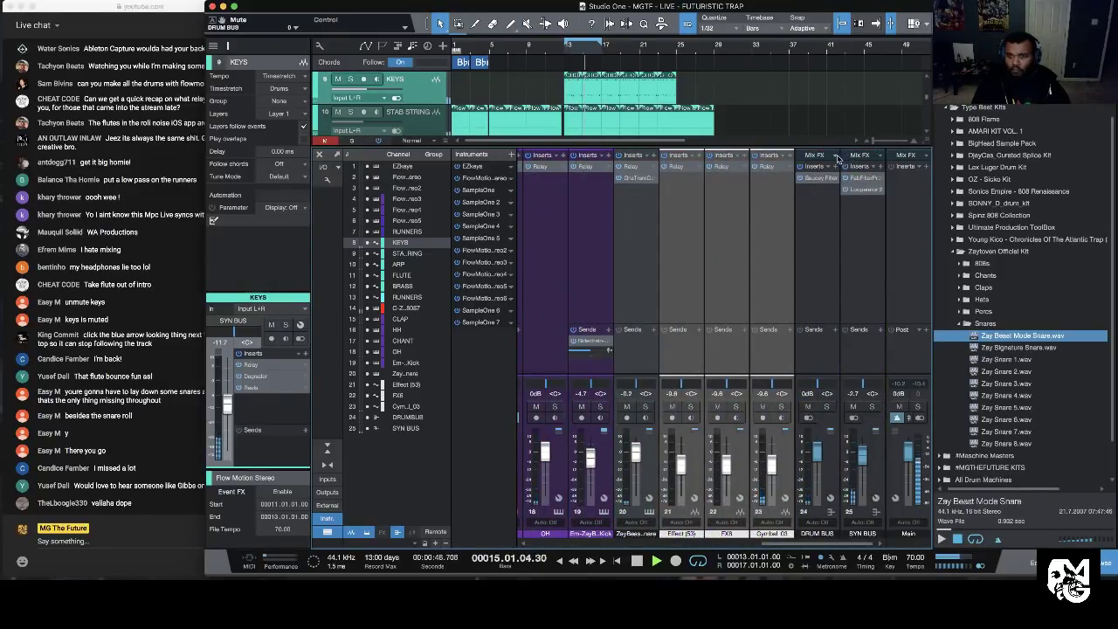
key(F7)
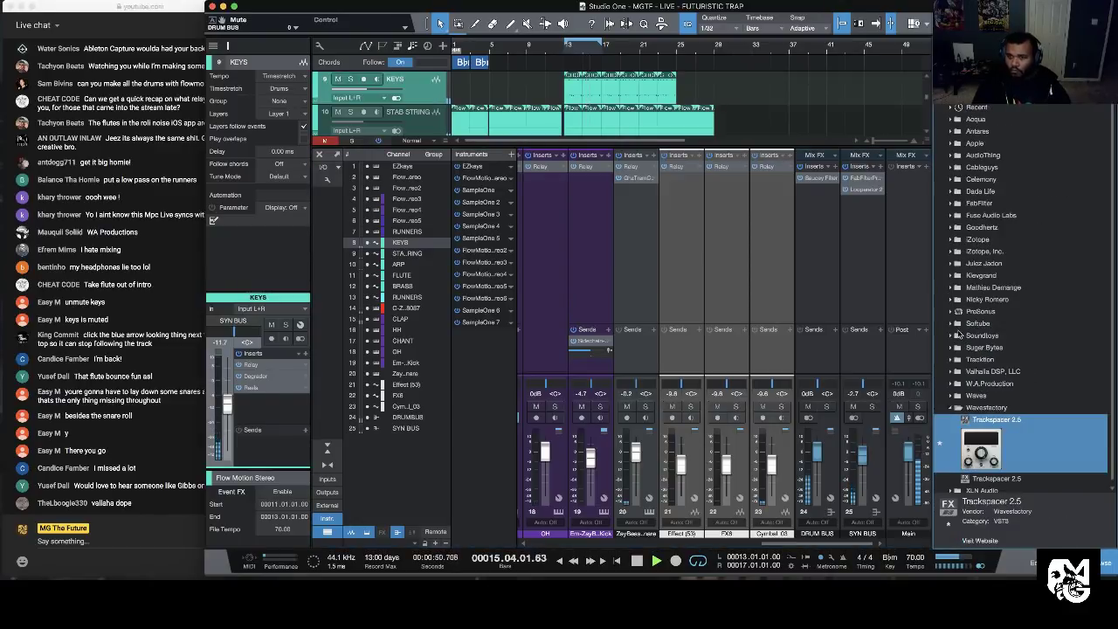
click(949, 392)
scroll(1004, 305, down, 10)
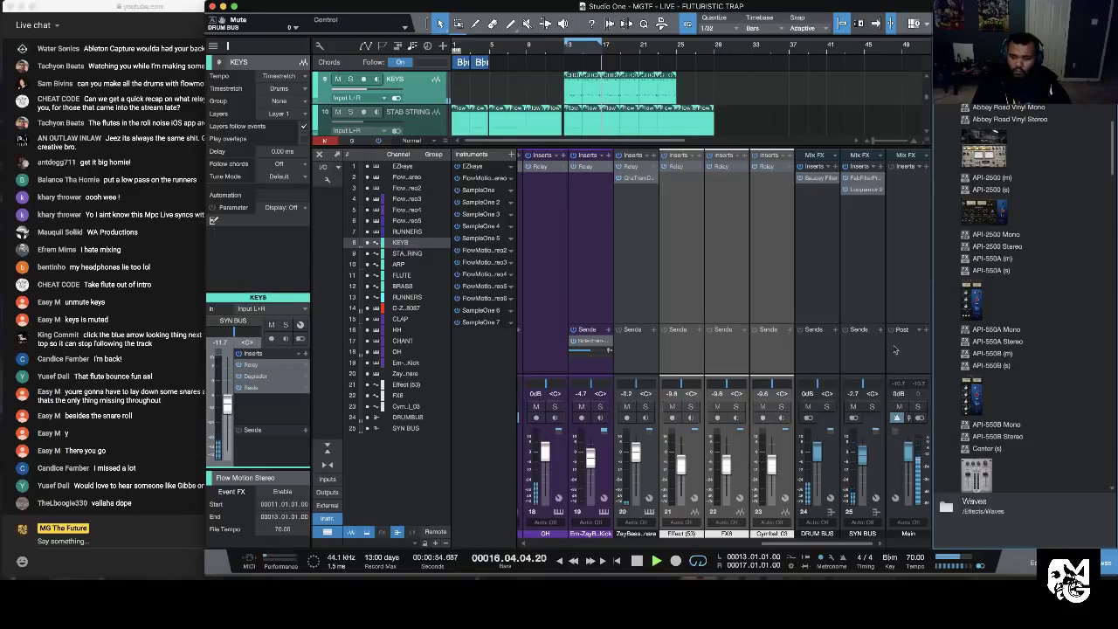
scroll(978, 400, down, 10)
scroll(978, 400, down, 10)
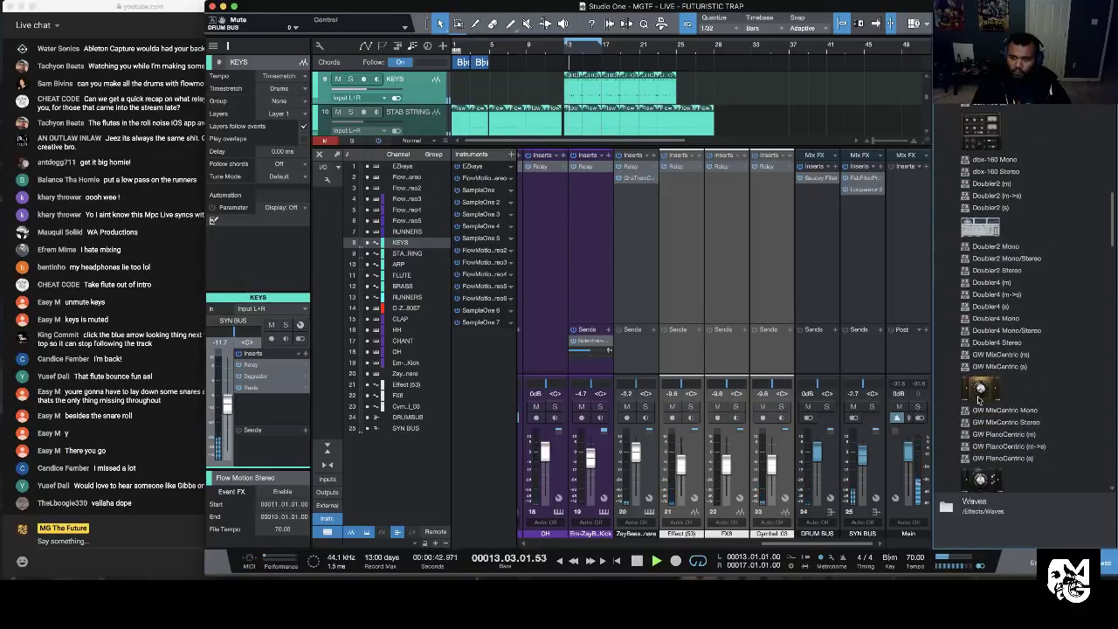
scroll(978, 393, down, 2)
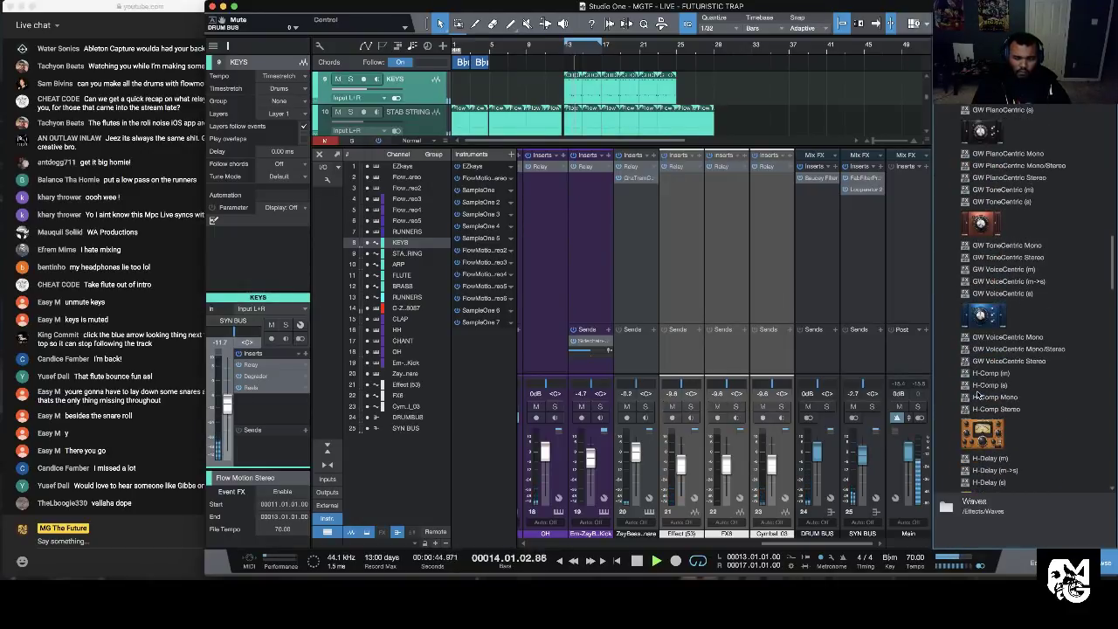
drag(983, 409, 827, 267)
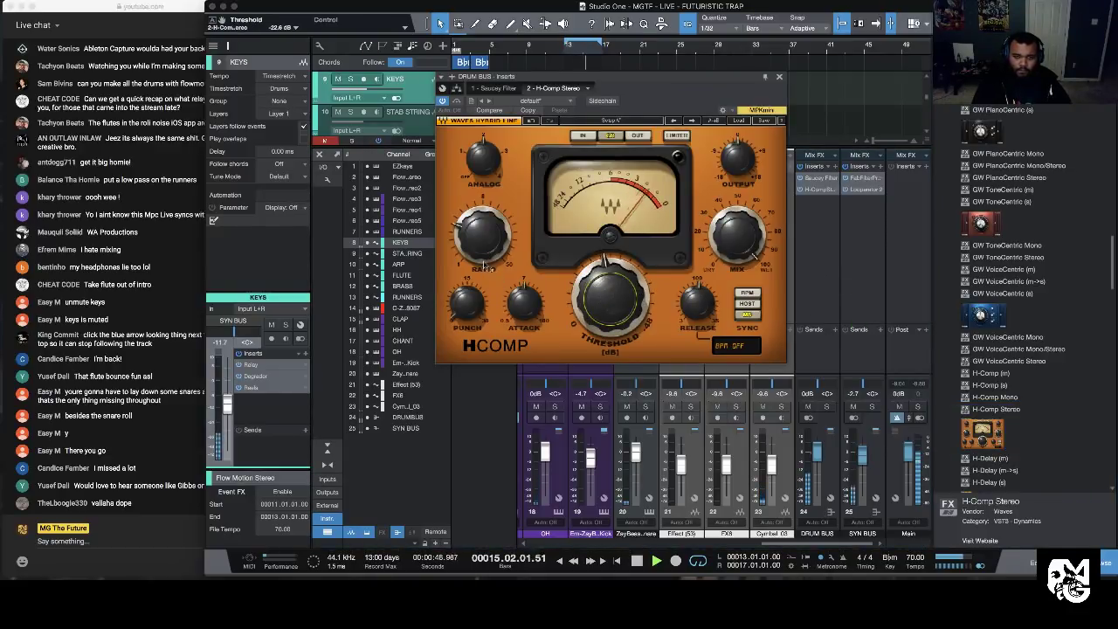
Step: Adjust the DRUM BUS H-Comp's threshold and punch, with the release at 24.7 ms and the mix at about 60
drag(608, 294, 610, 263)
drag(736, 234, 736, 255)
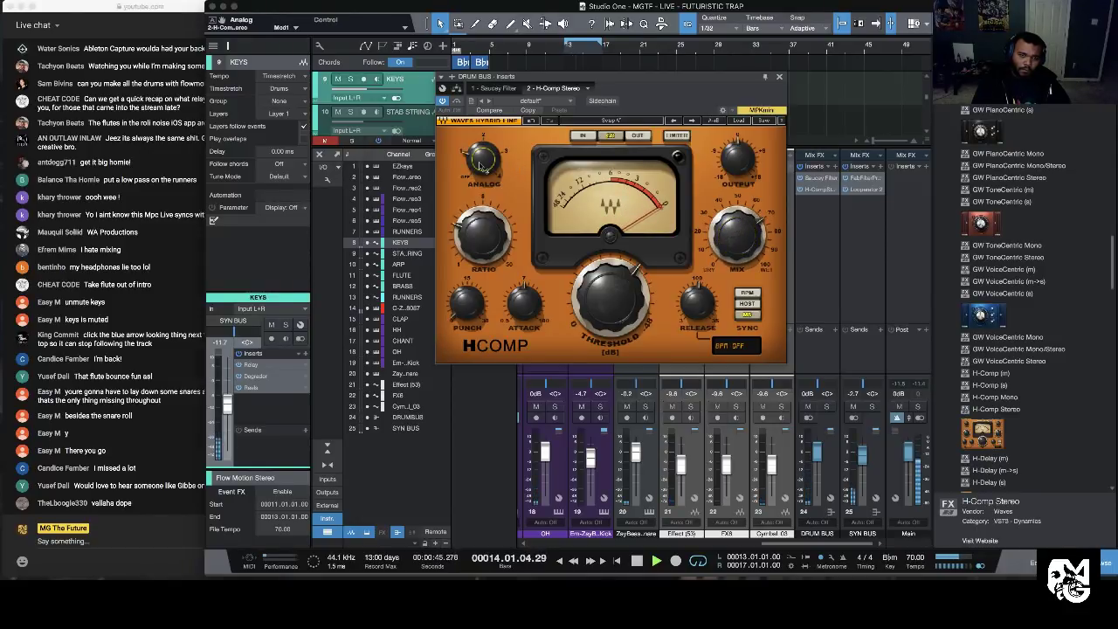
scroll(597, 284, down, 2)
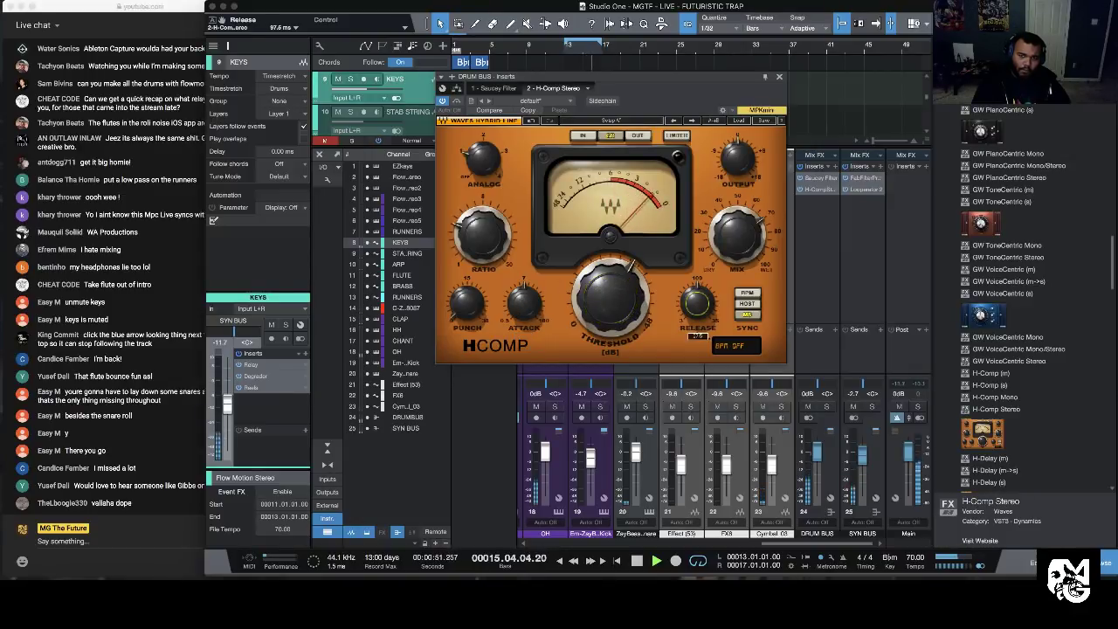
drag(697, 305, 697, 316)
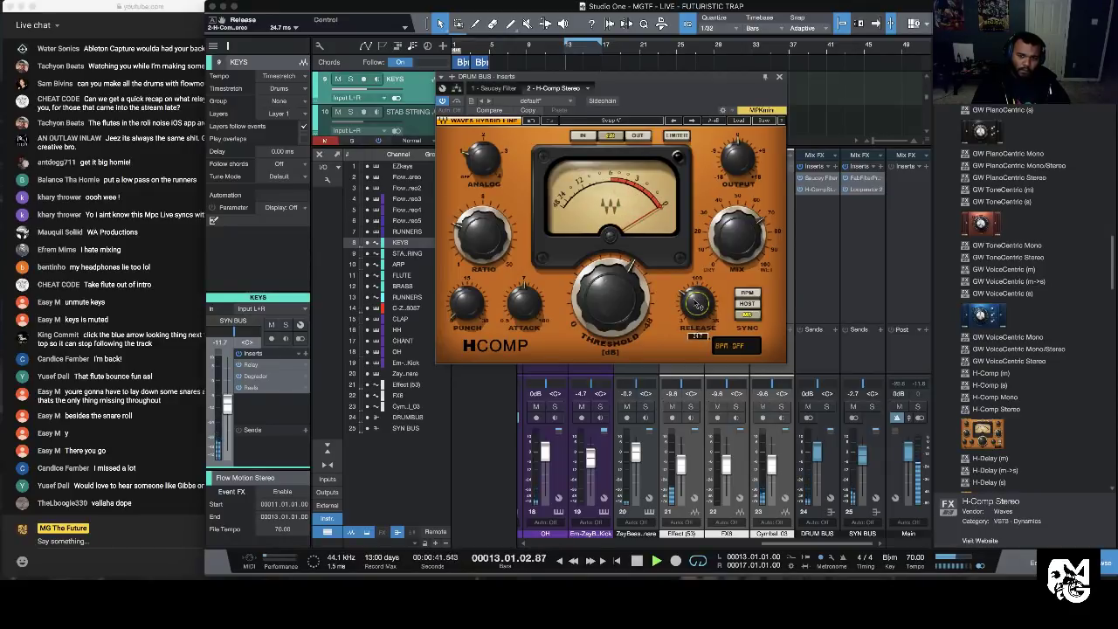
drag(467, 302, 467, 305)
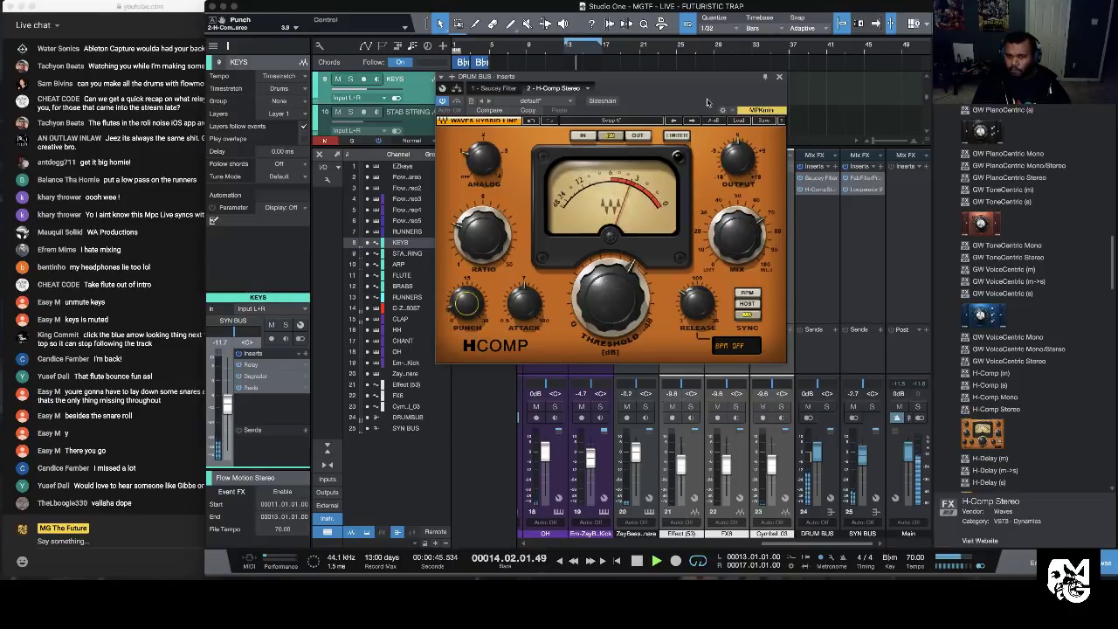
drag(739, 238, 739, 236)
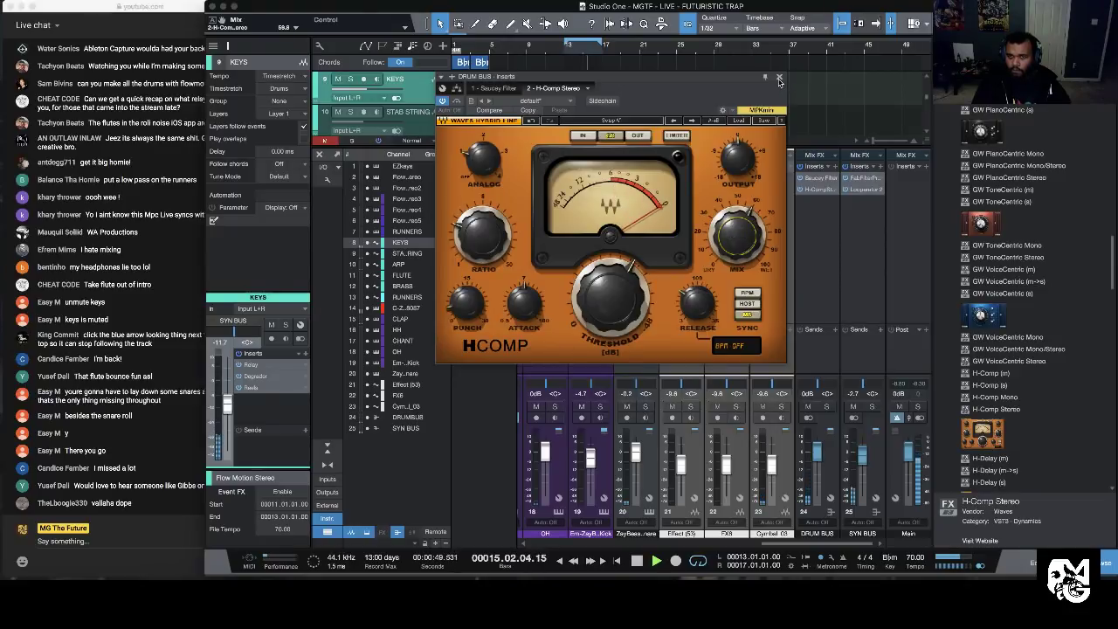
click(779, 77)
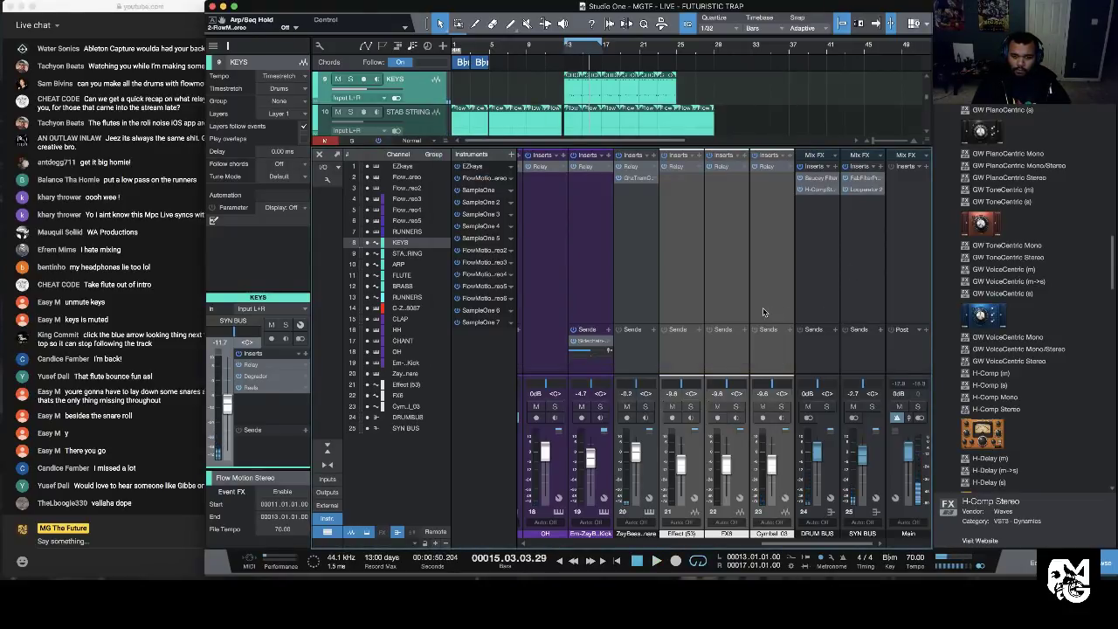
Step: Check the Reels tape and noise settings on the FLUTE and KEYS channels, and resume playback
scroll(763, 307, left, 6)
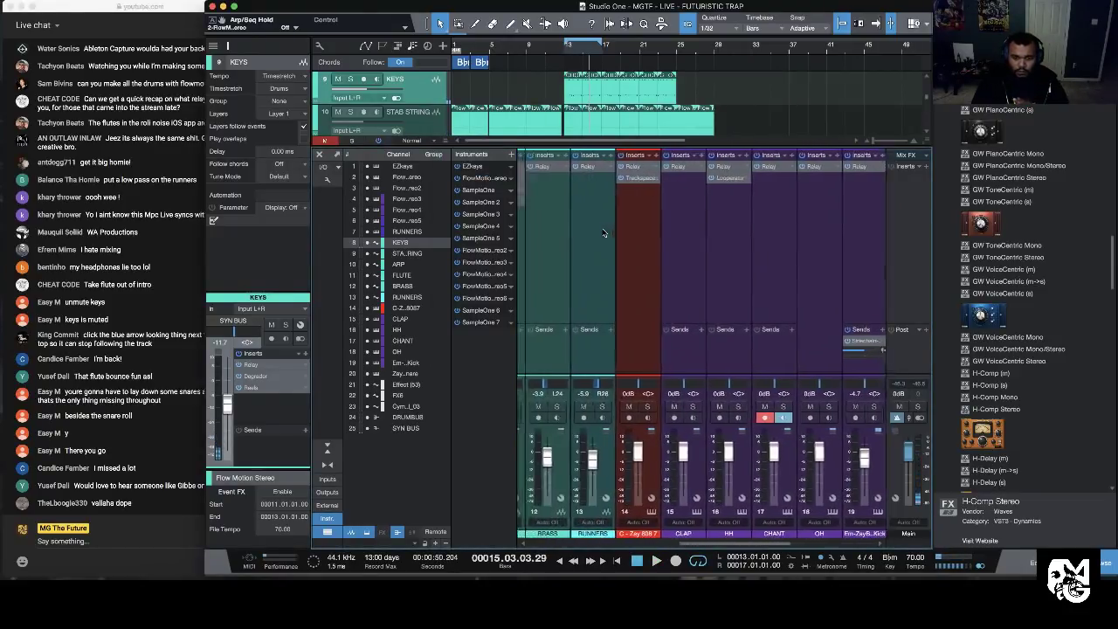
scroll(603, 233, left, 3)
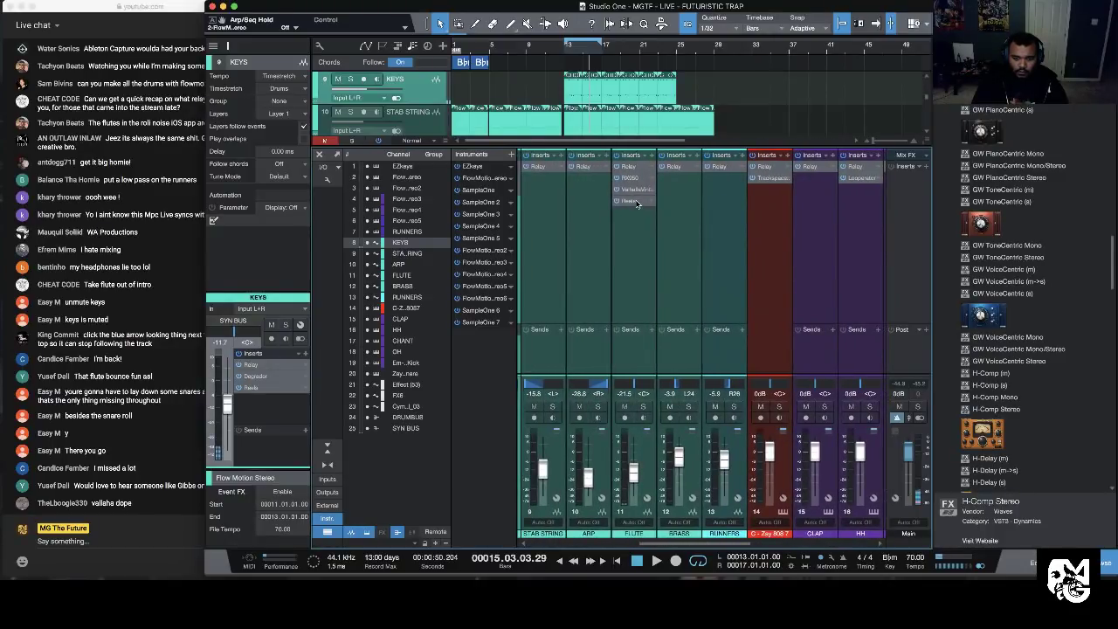
click(635, 201)
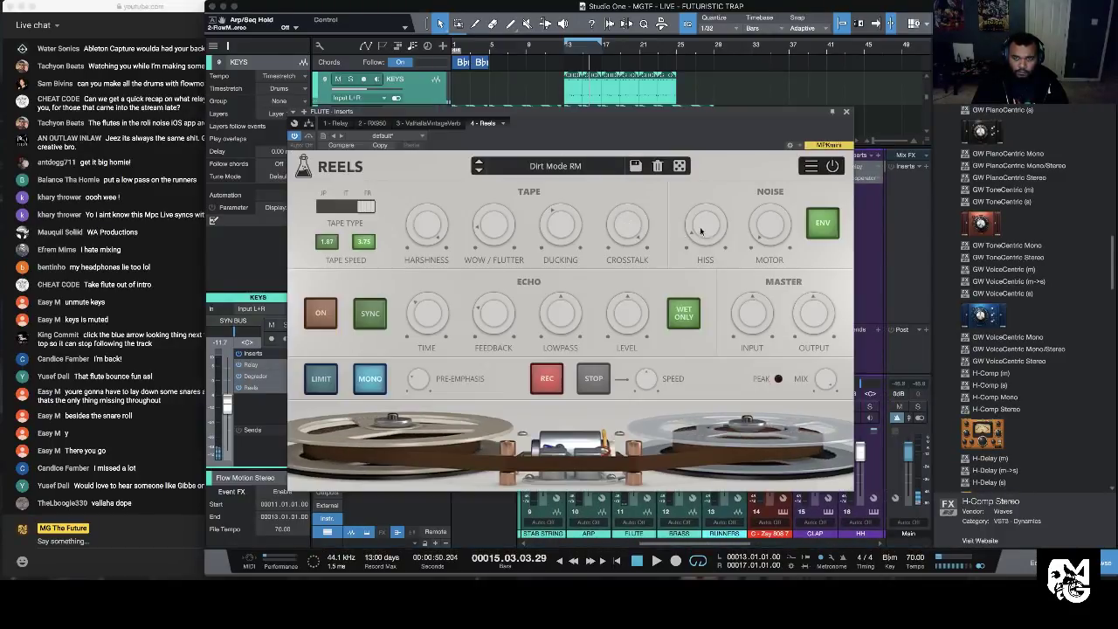
click(845, 113)
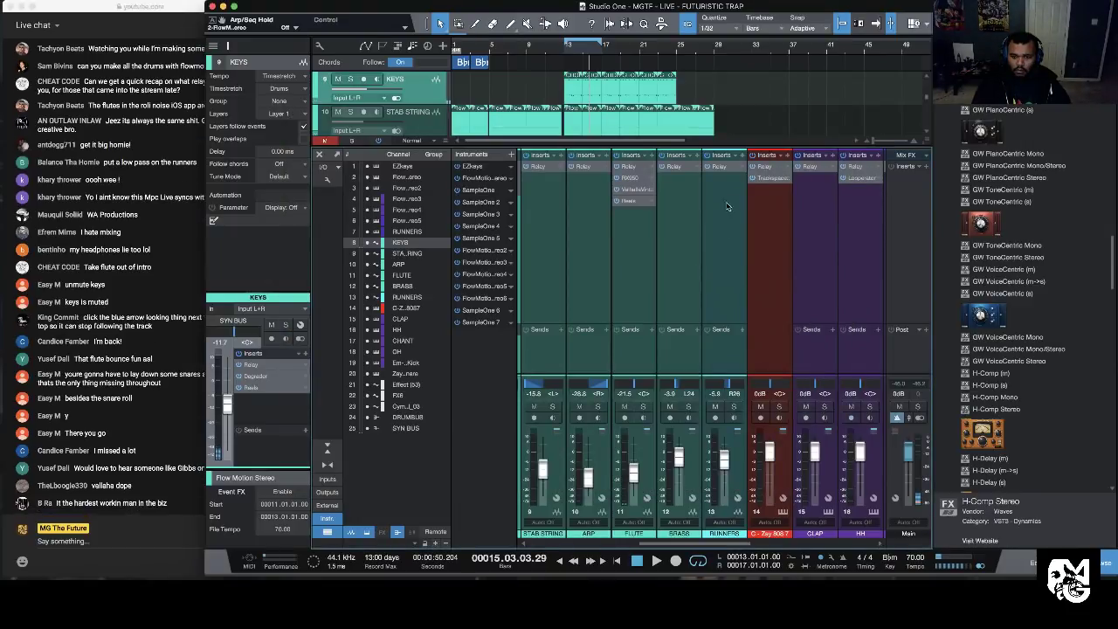
scroll(684, 254, left, 2)
scroll(685, 255, left, 1)
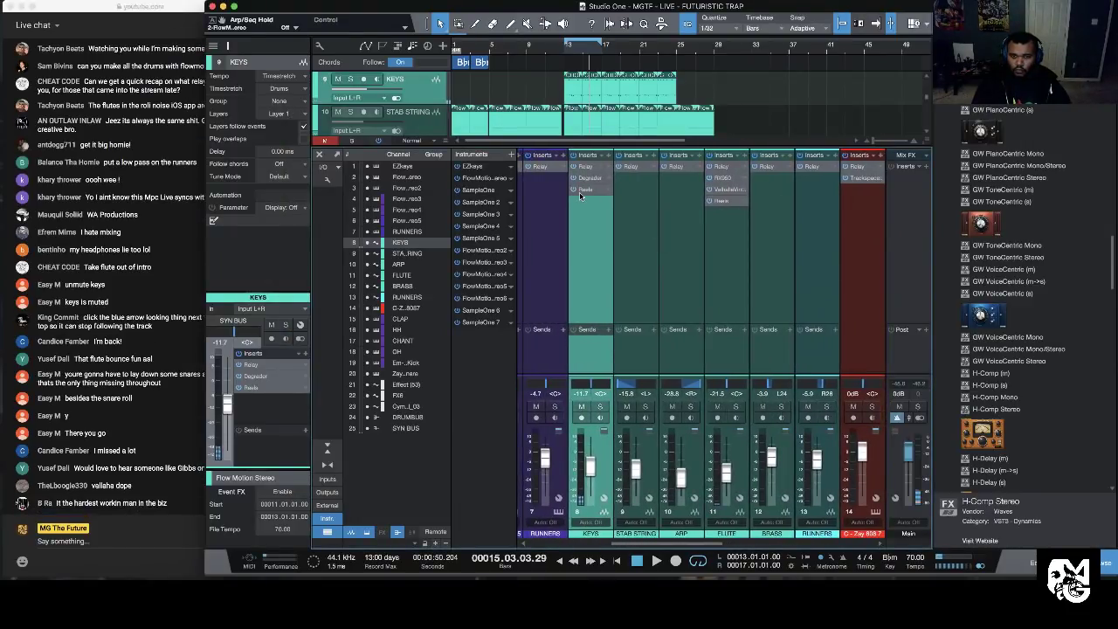
click(582, 190)
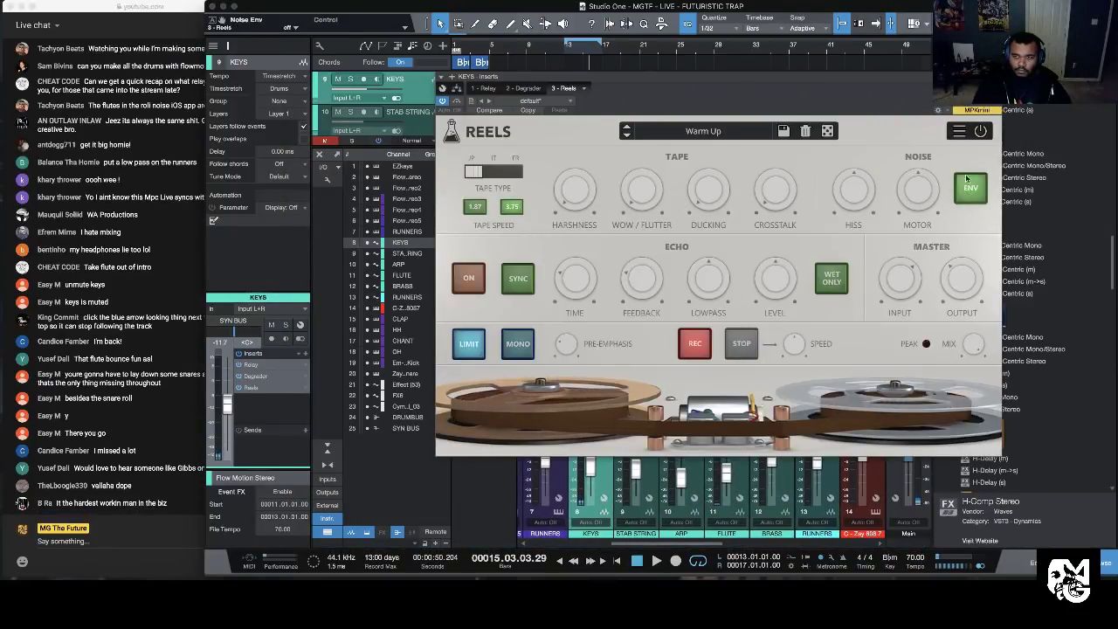
click(993, 77)
key(space)
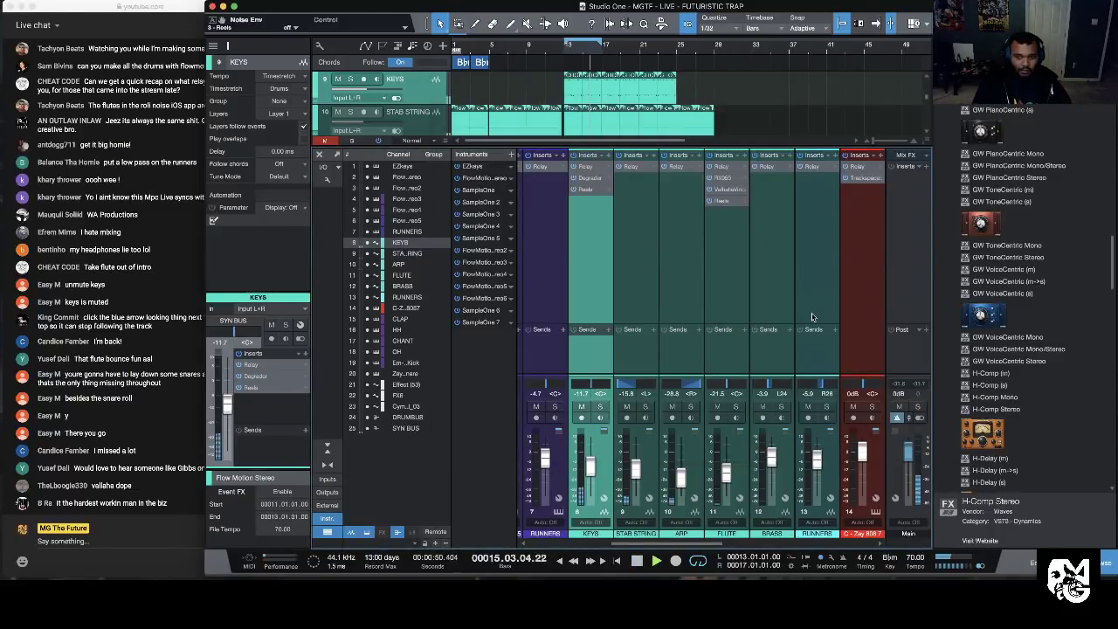
Step: Raise the KEYS channel's volume to -9.2 dB
scroll(811, 317, right, 2)
scroll(811, 317, left, 3)
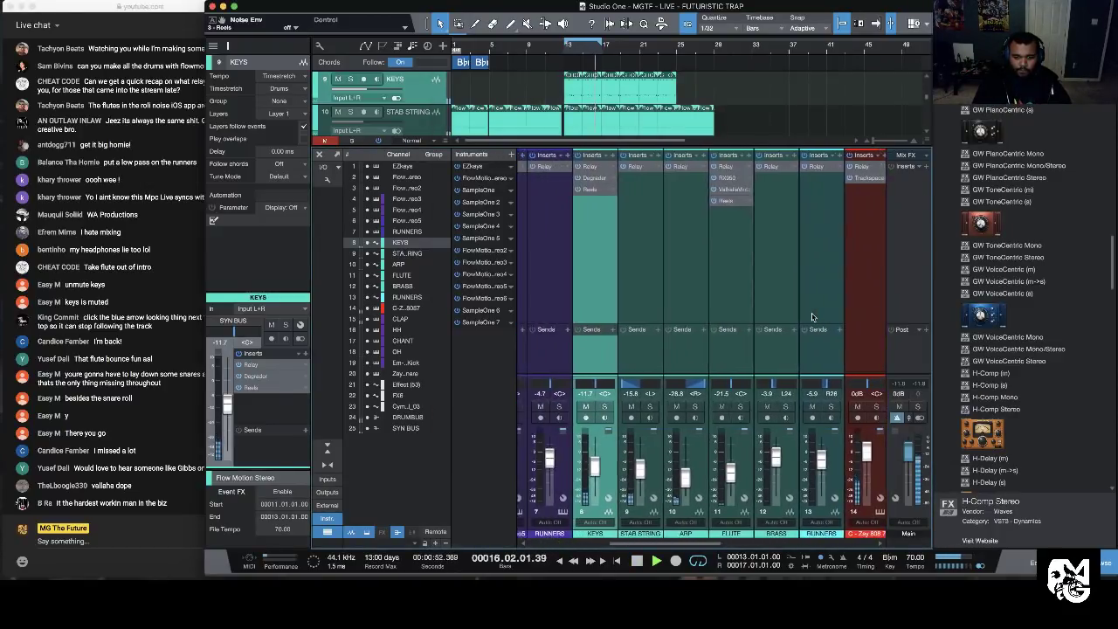
scroll(609, 471, up, 3)
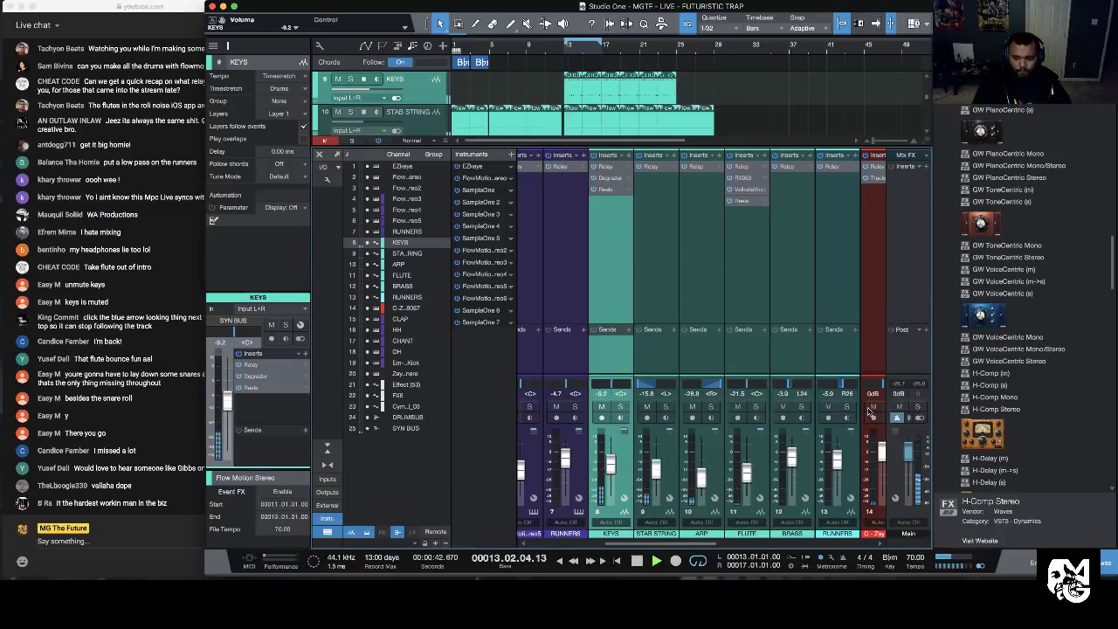
Step: Compare the 1.87 and 3.75 tape speeds in the KEYS Reels and lower its motor noise to 17%
scroll(883, 353, right, 3)
scroll(883, 352, right, 6)
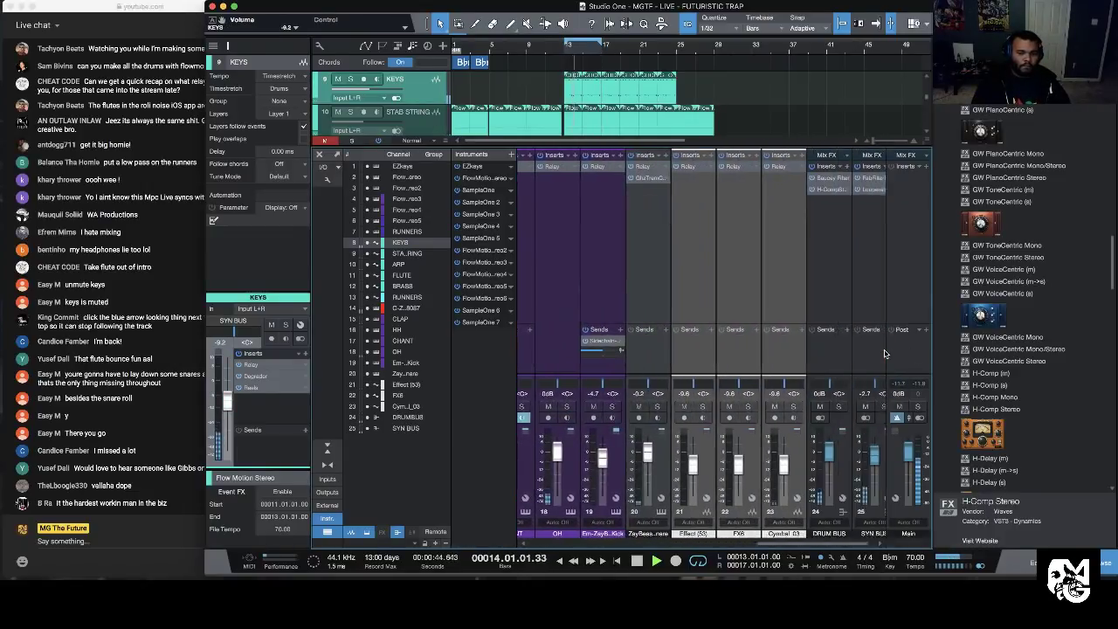
scroll(729, 242, left, 10)
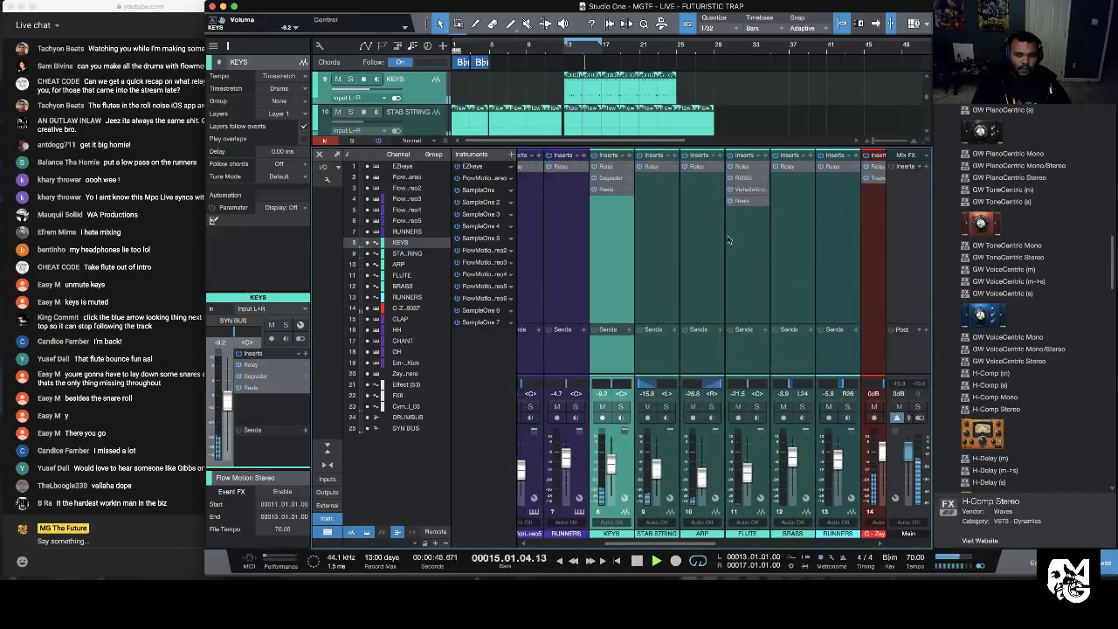
click(610, 189)
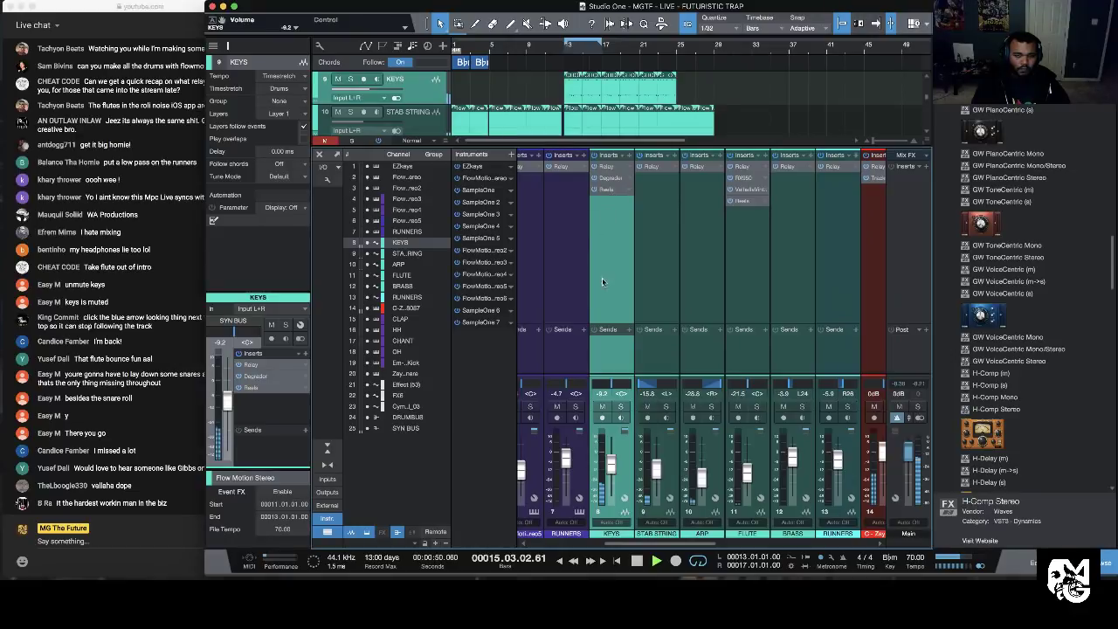
click(479, 210)
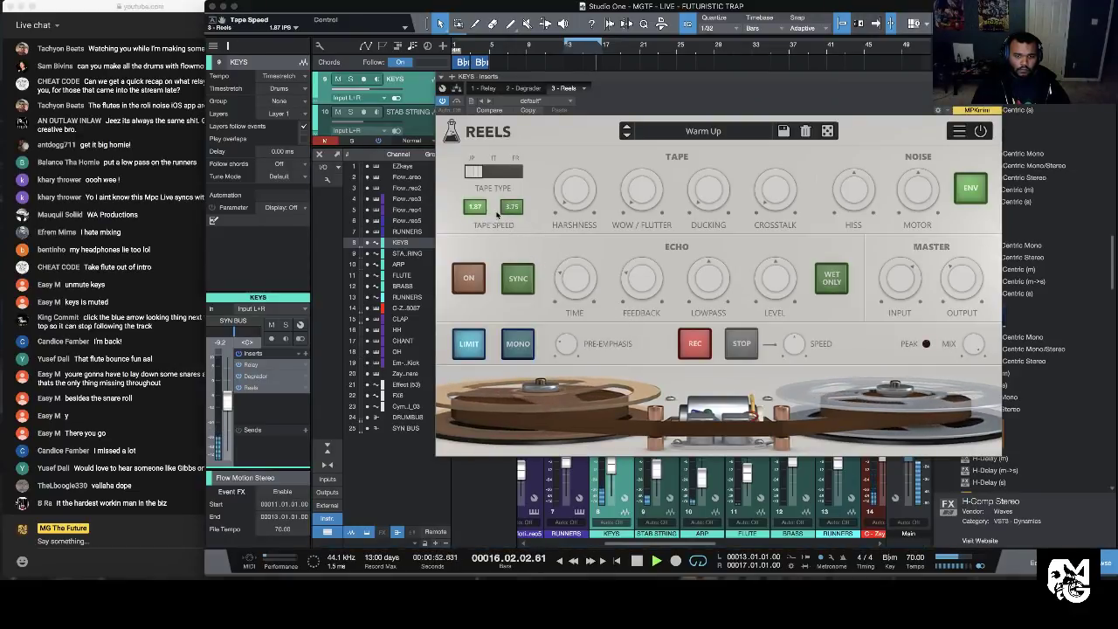
click(506, 209)
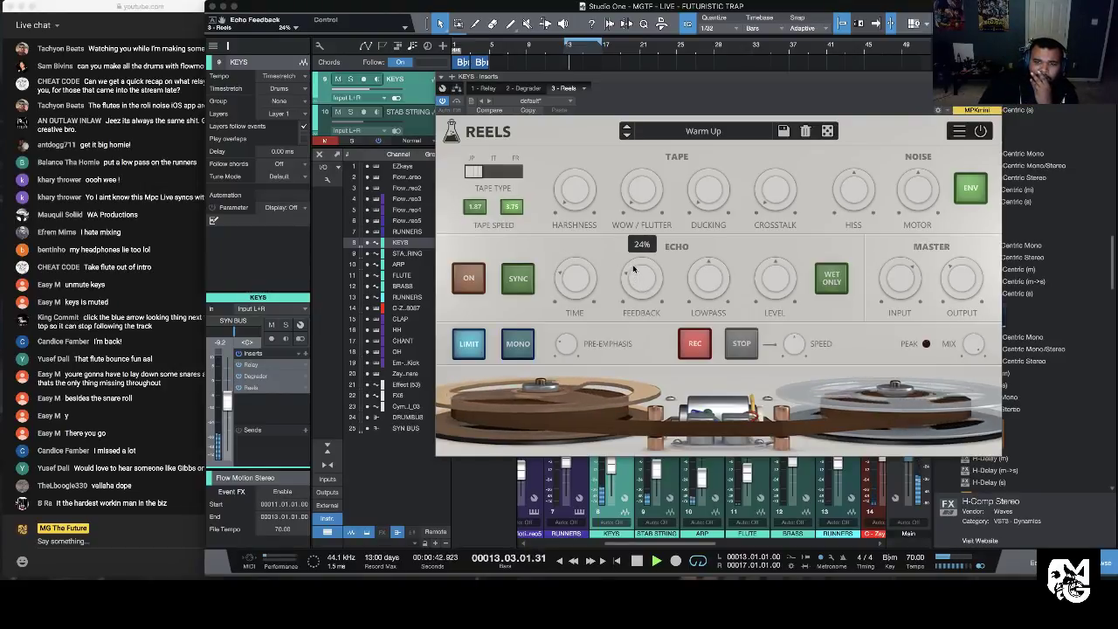
mouse_move(910, 220)
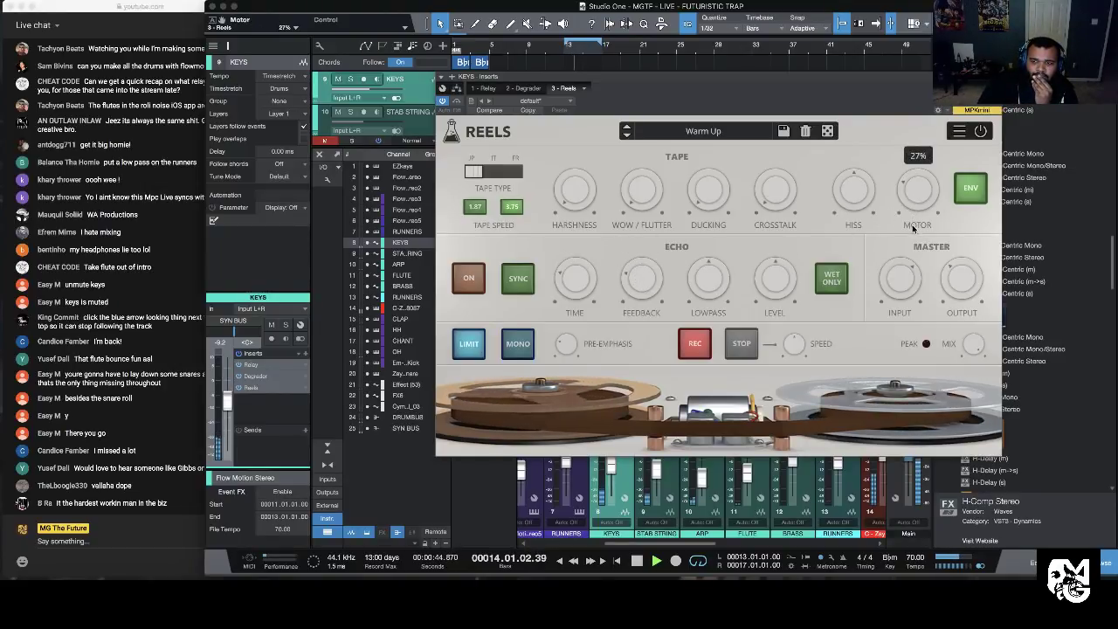
drag(912, 240, 912, 246)
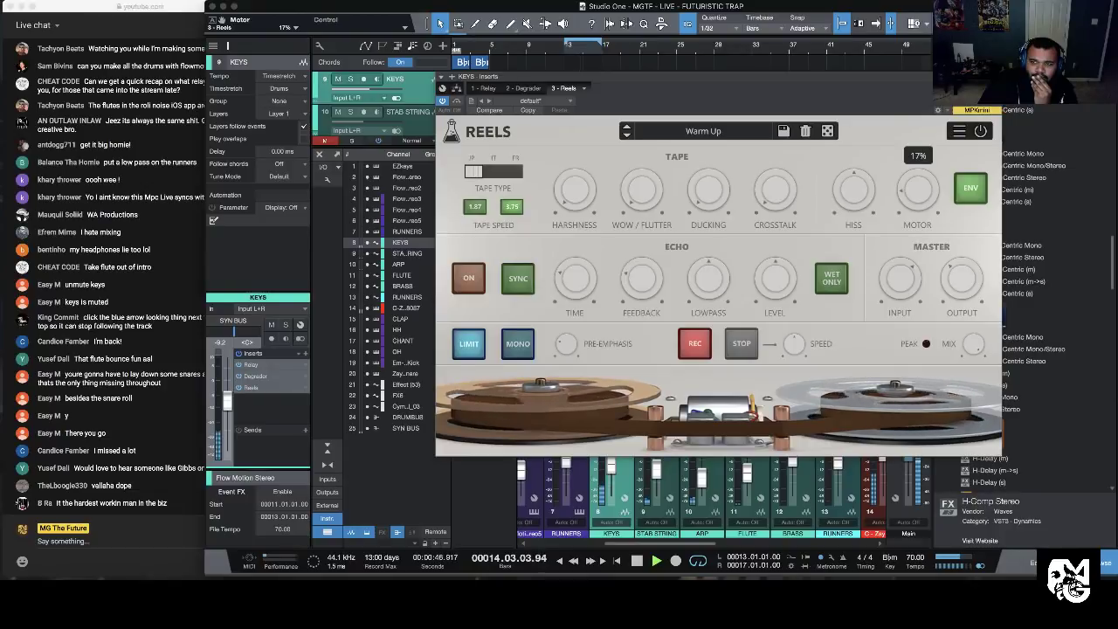
click(994, 76)
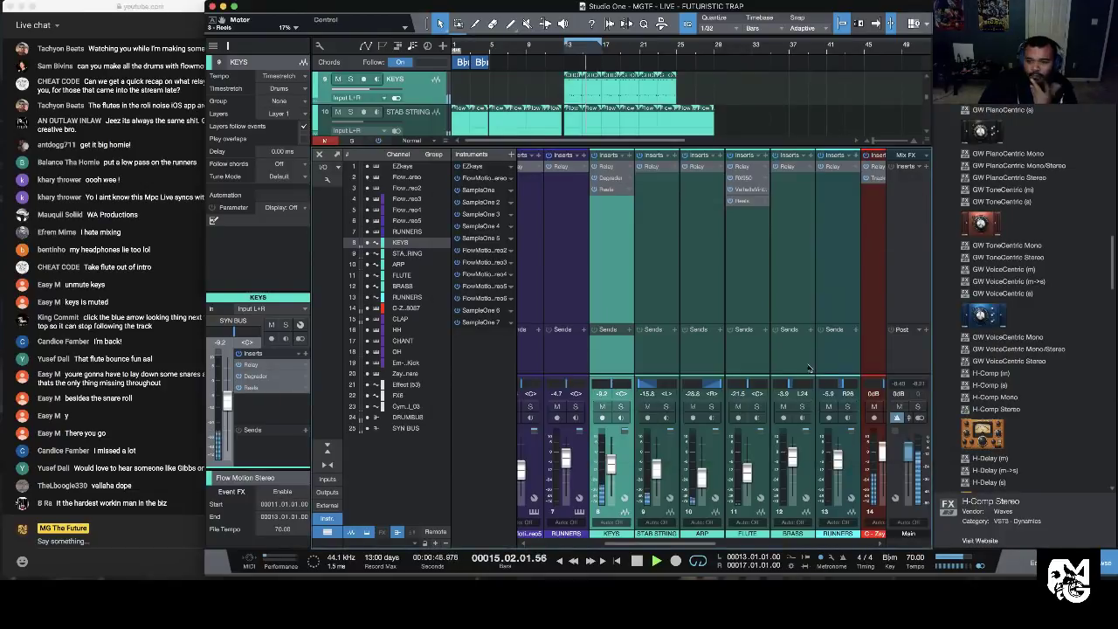
Step: Add a send from the DRUM BUS to a new FX channel and rename that channel PARA
scroll(801, 374, right, 6)
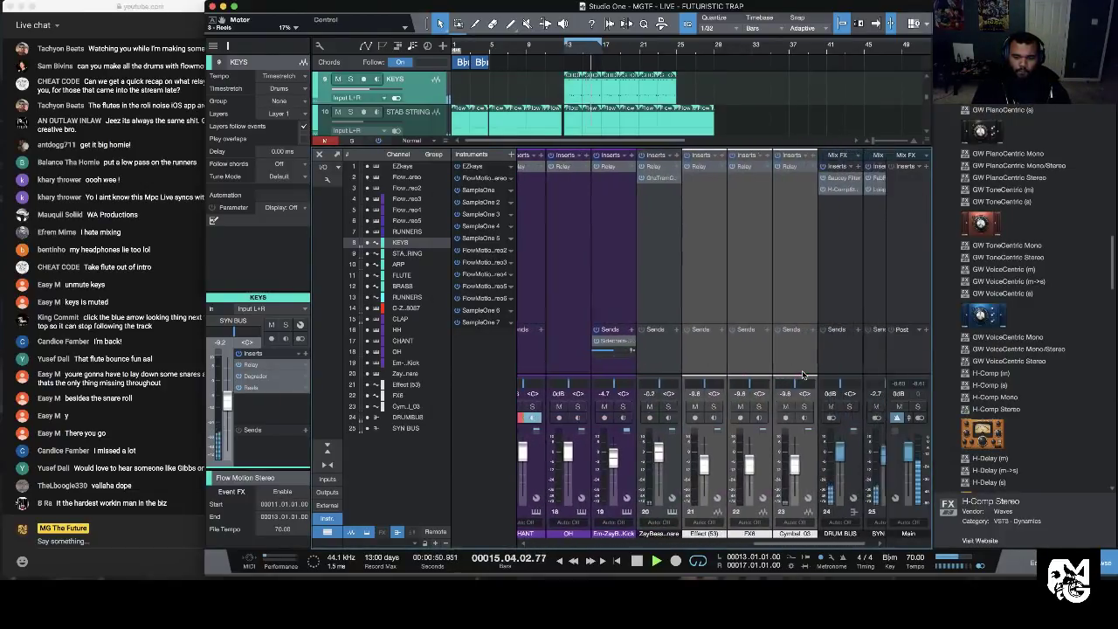
click(836, 330)
click(851, 382)
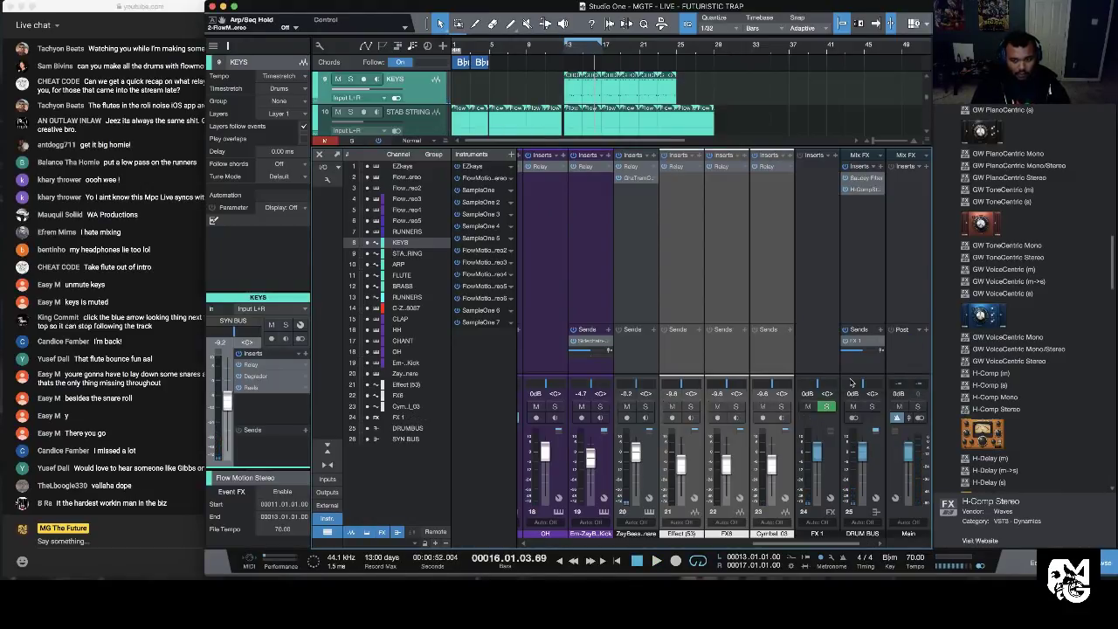
drag(823, 542, 839, 542)
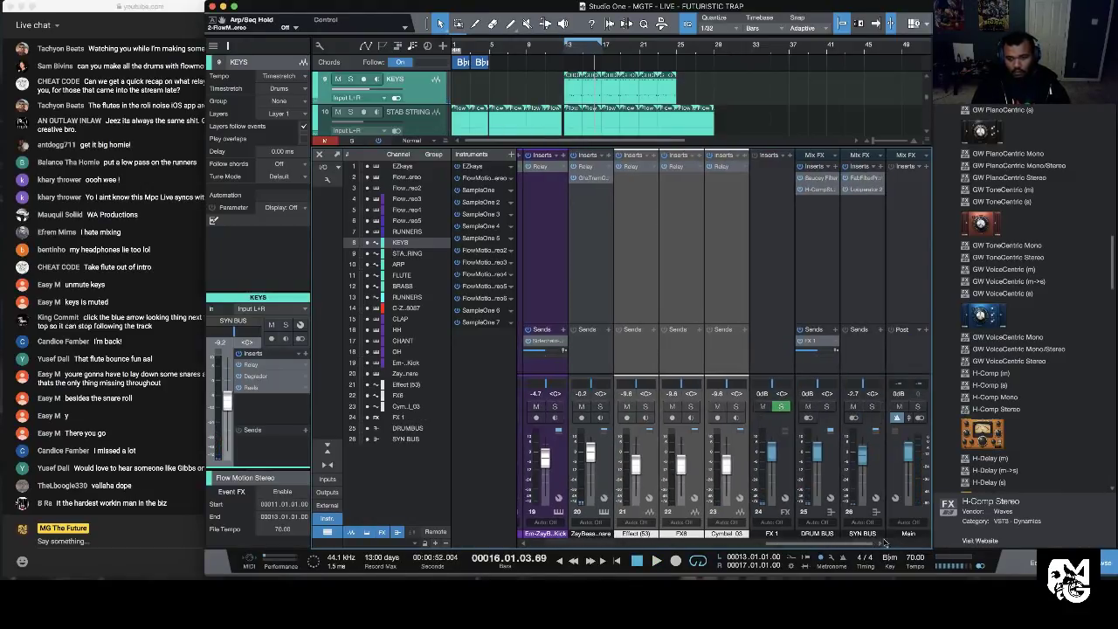
double_click(773, 532)
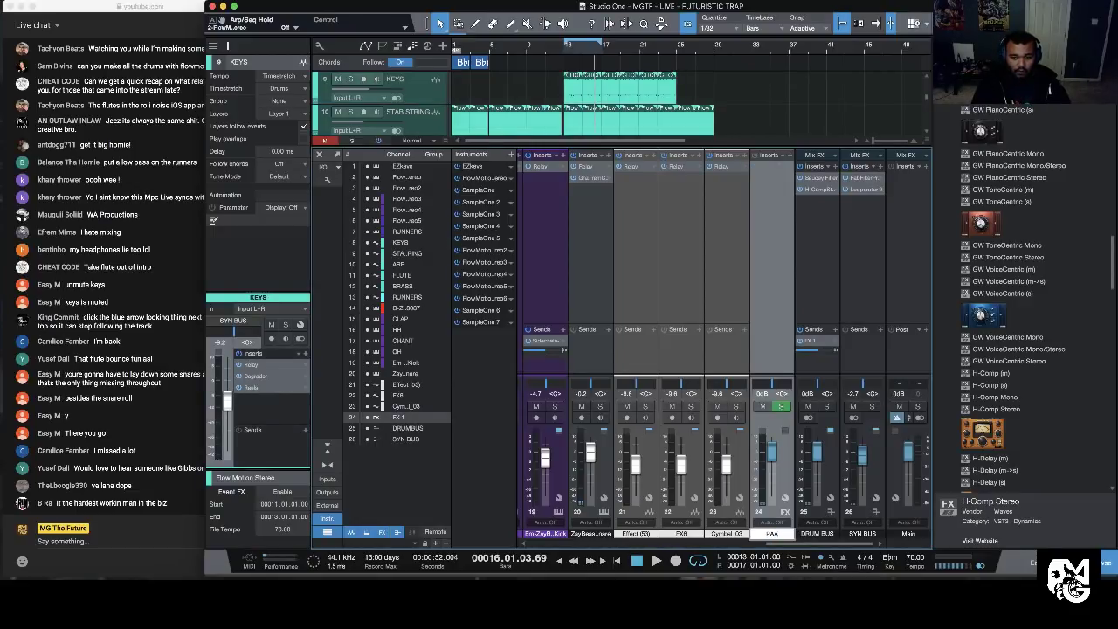
key(Return)
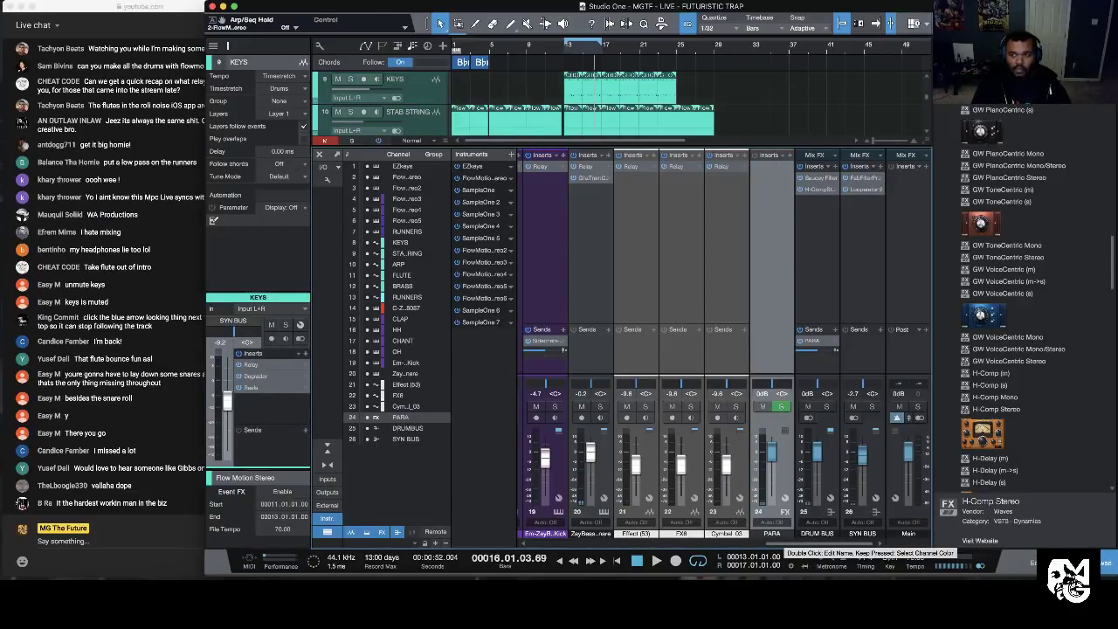
Step: Insert the Waves CLA-76 (s) compressor on the PARA channel
click(791, 155)
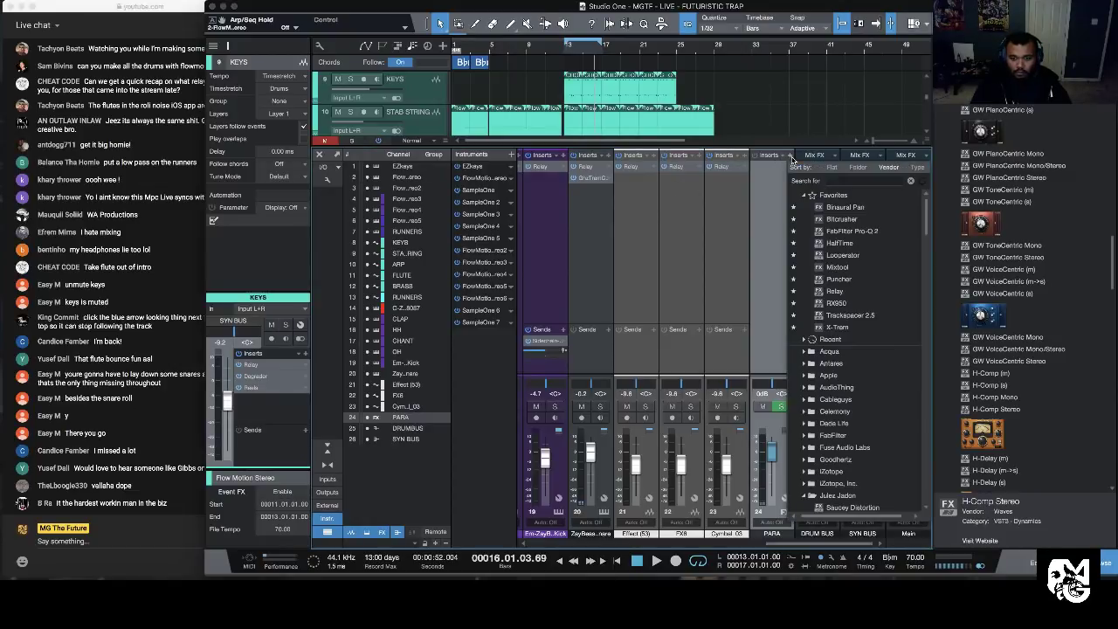
click(984, 234)
scroll(1034, 251, up, 10)
scroll(1034, 250, up, 3)
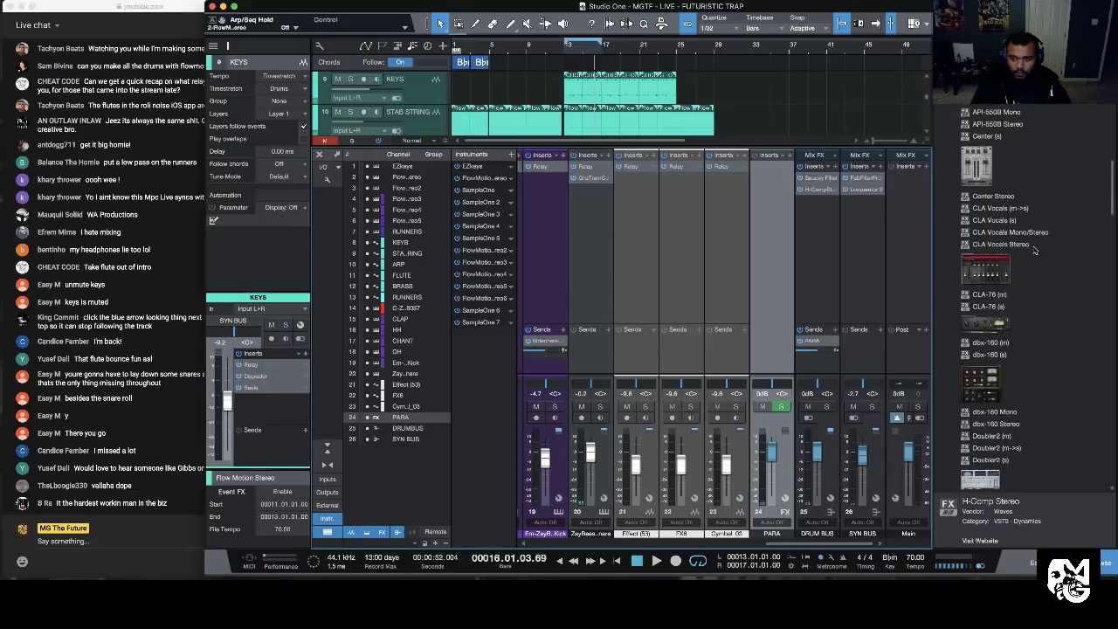
click(994, 308)
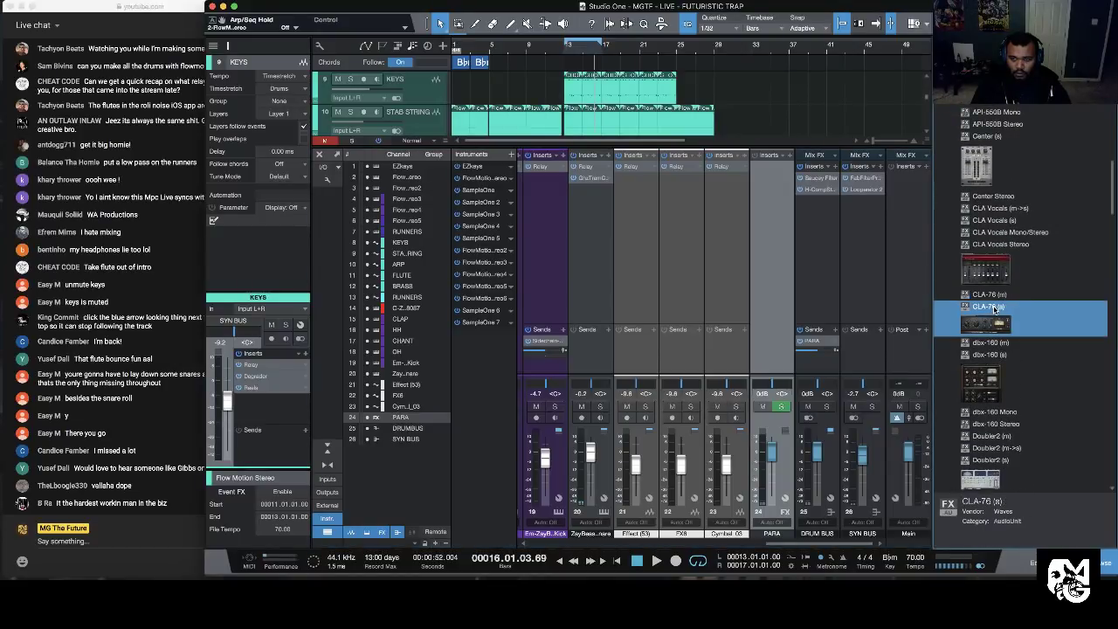
drag(829, 295, 773, 265)
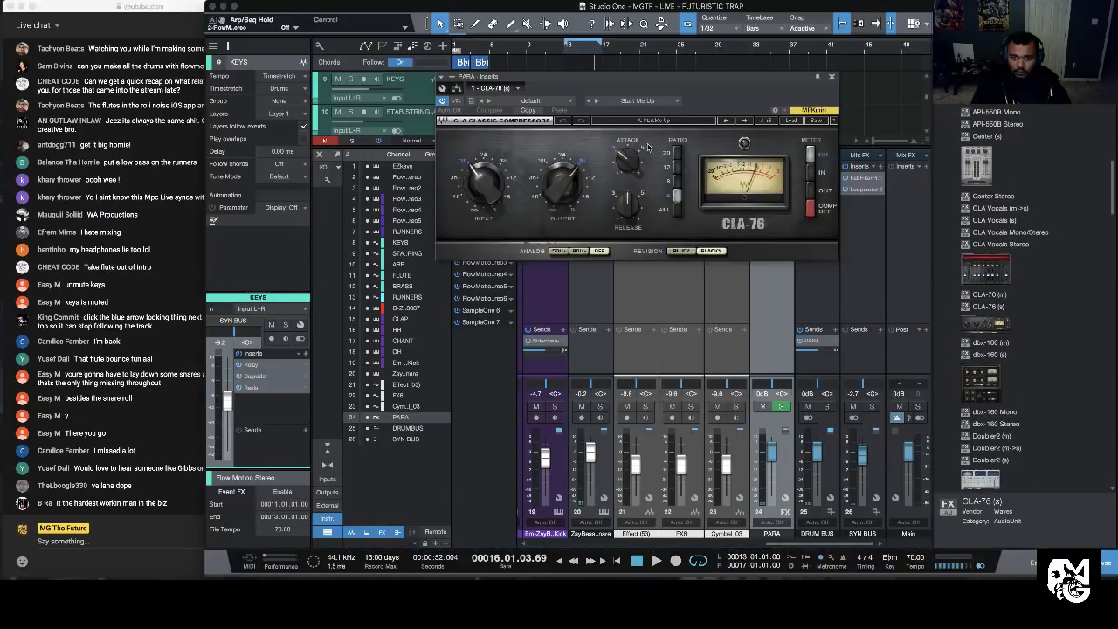
Step: Switch the CLA-76 to the Bluey revision and load the Bluey preset In Your Face Vocal
click(678, 251)
click(790, 119)
mouse_move(820, 213)
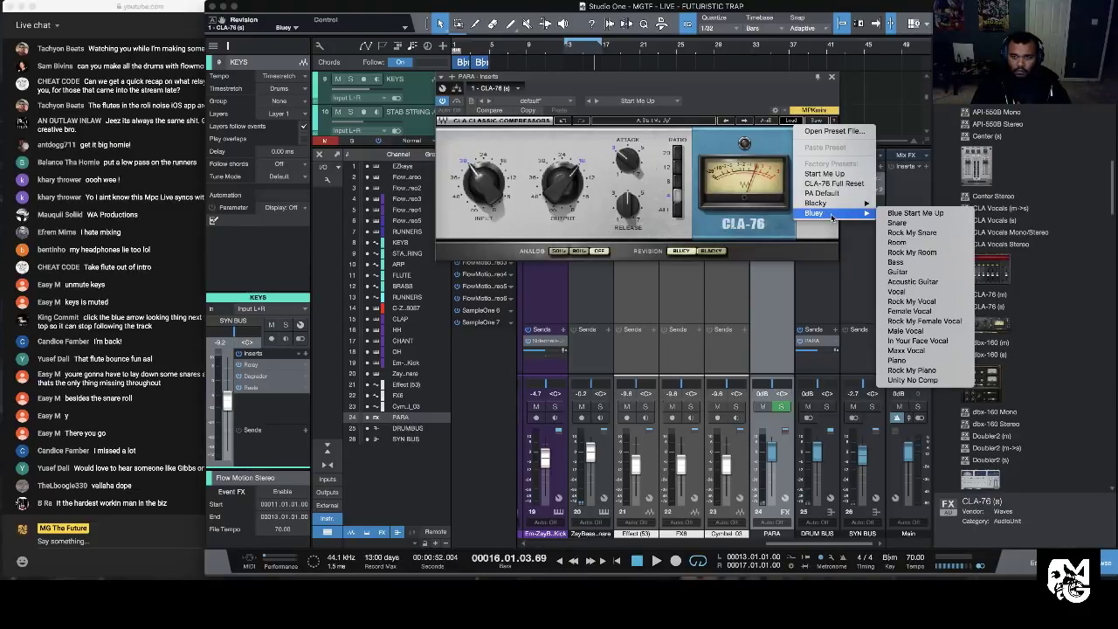
click(917, 340)
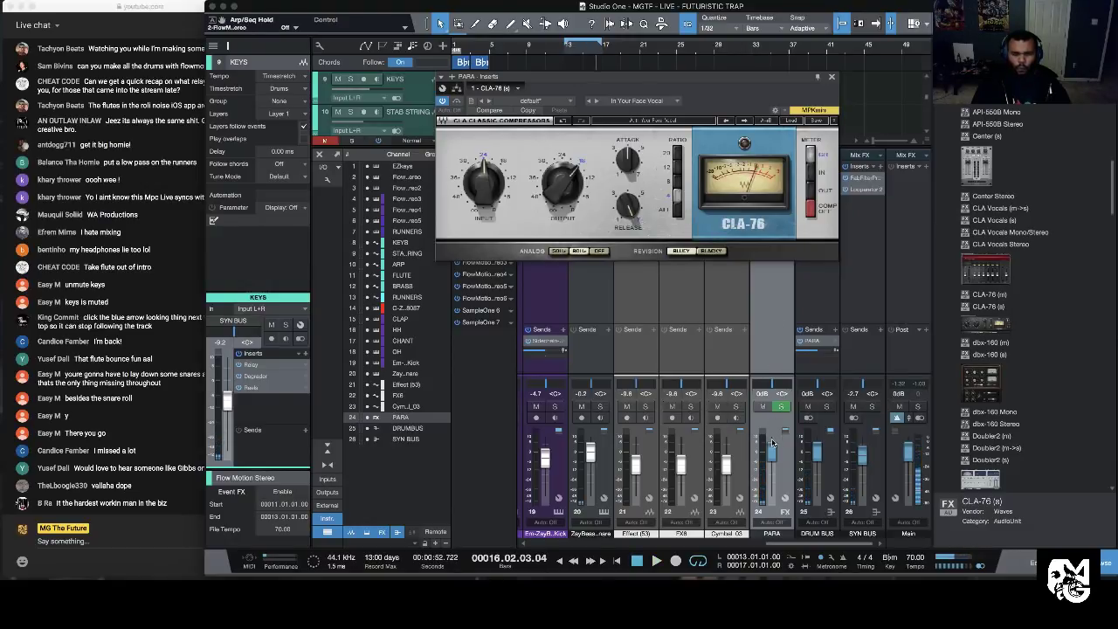
Step: Add a PARA send to the SYN BUS and adjust the bus send levels during playback, setting SYN BUS to -32.5 dB
click(880, 330)
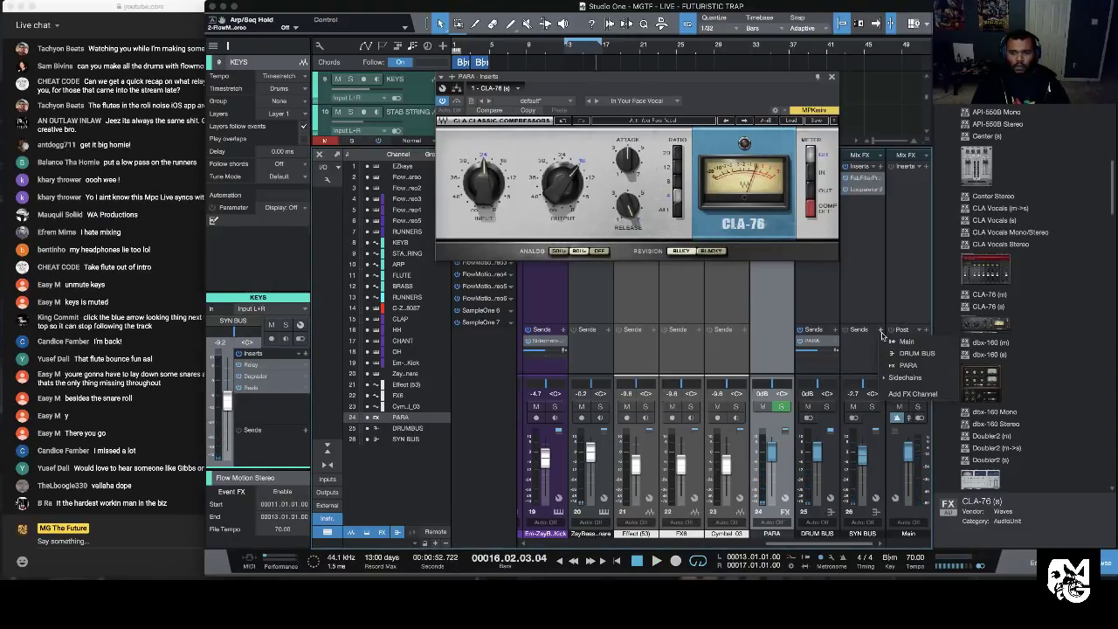
click(908, 365)
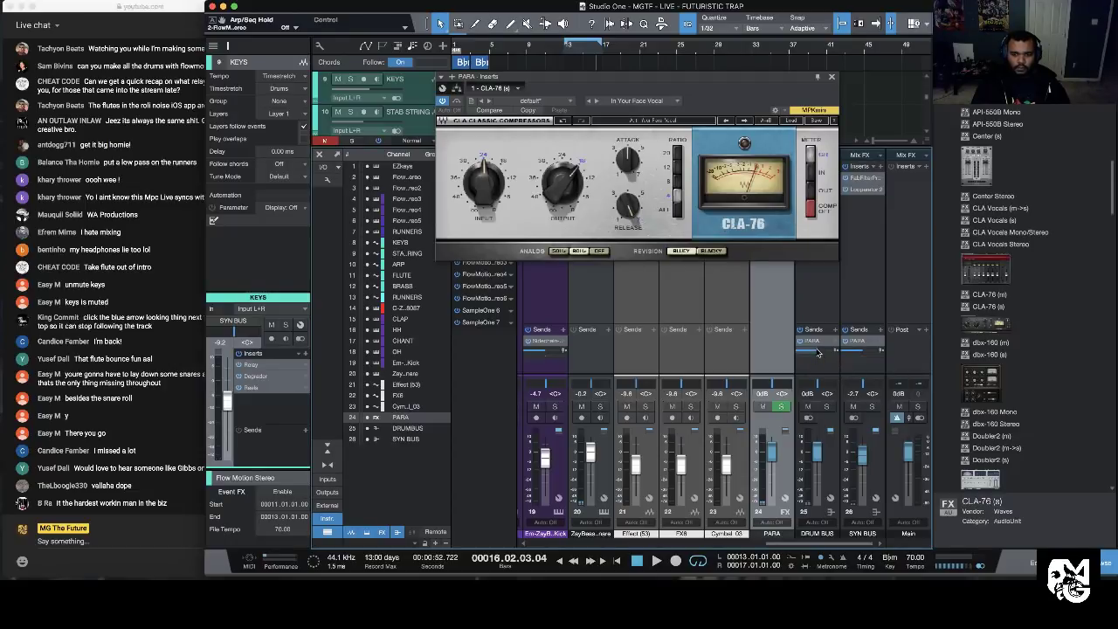
key(space)
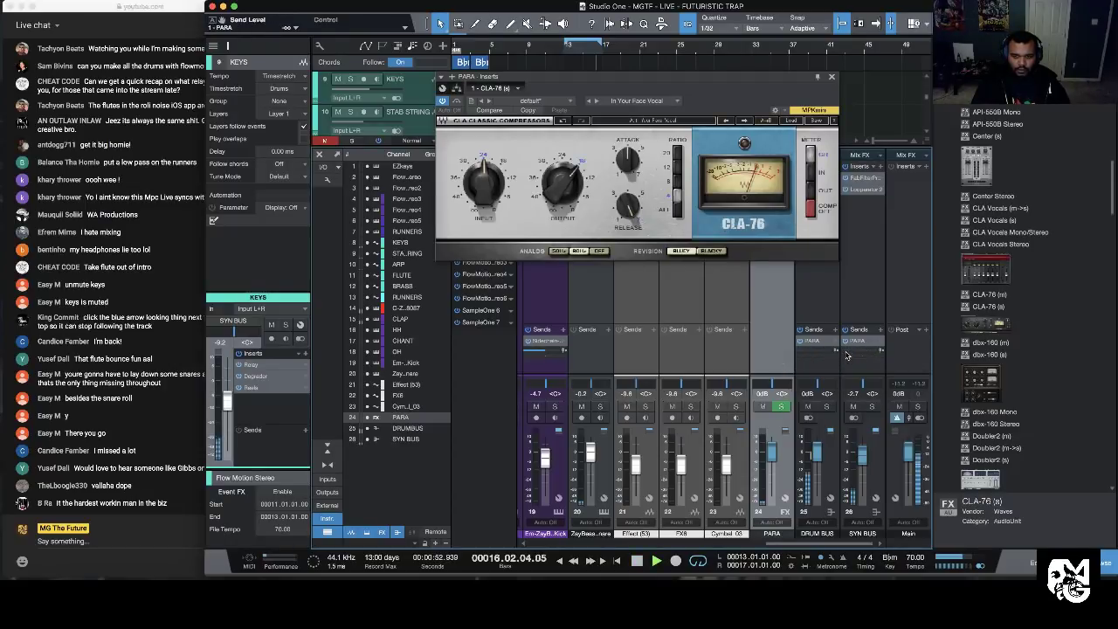
drag(807, 354, 857, 355)
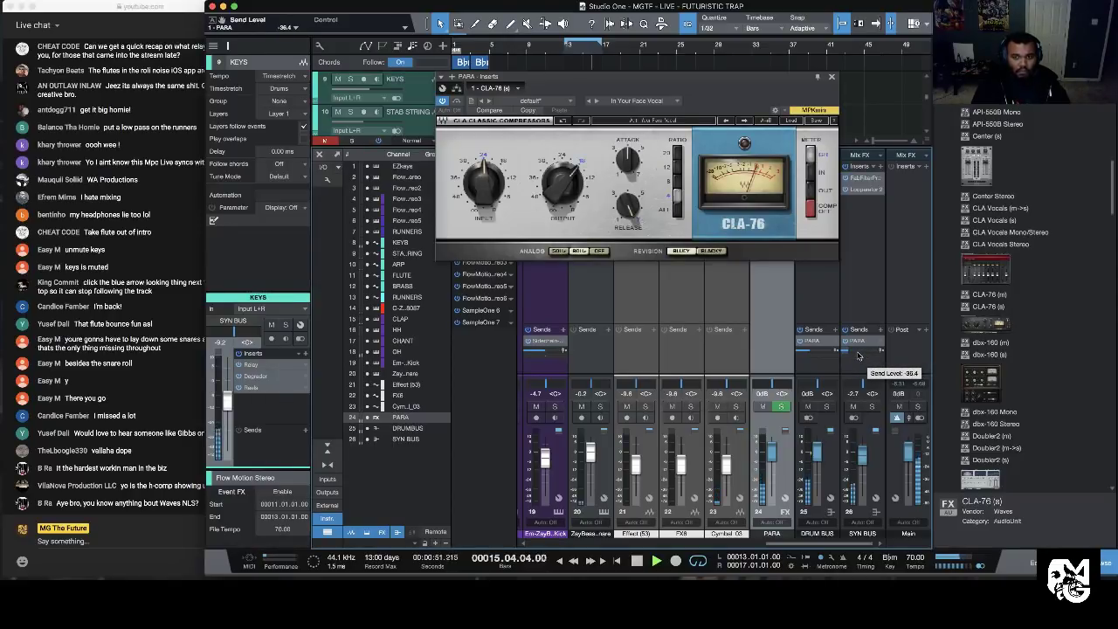
drag(857, 354, 858, 355)
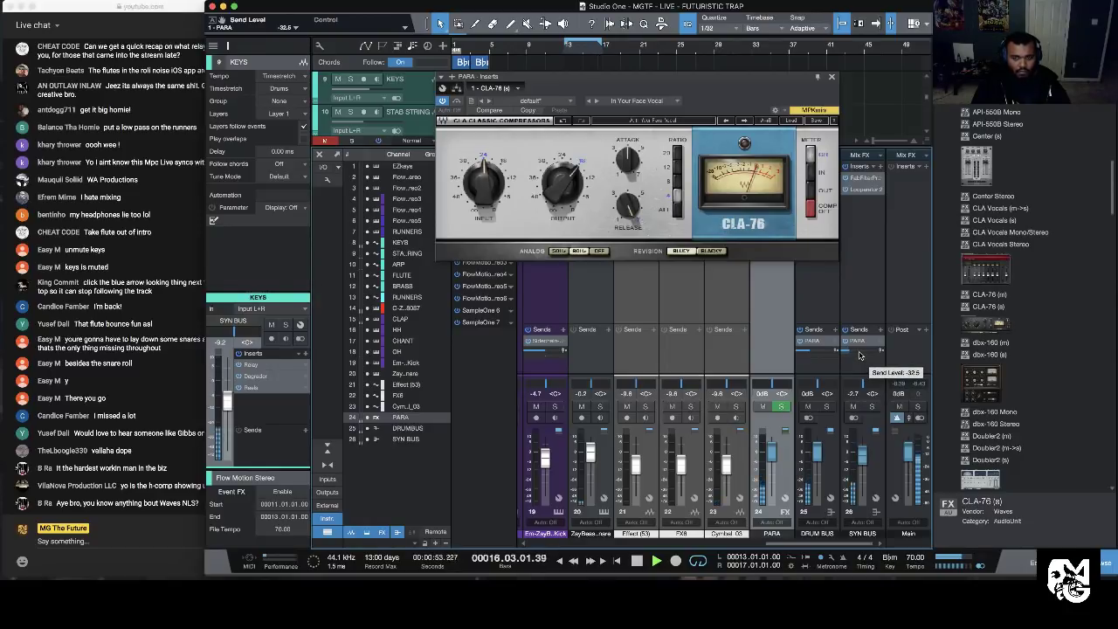
Step: Close the CLA-76 window, lower the PARA channel's volume, and stop playback
click(830, 77)
drag(772, 454, 772, 466)
key(space)
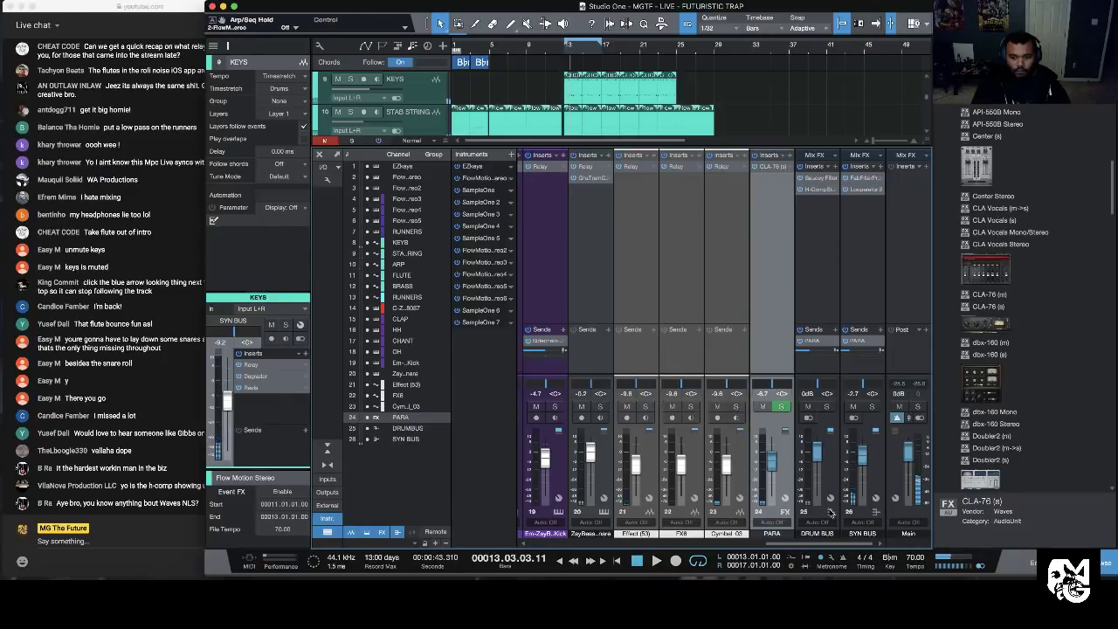
Step: Hide the mixer to show the full arrangement and extend the loop start back to bar 1
click(1032, 562)
click(1032, 563)
click(1102, 562)
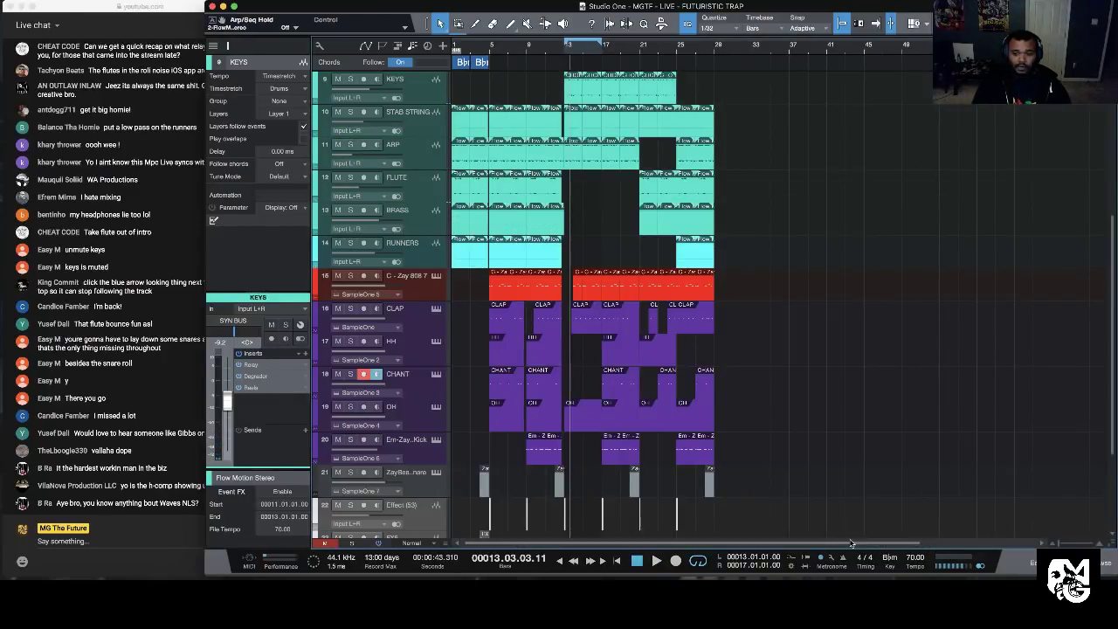
drag(566, 43, 454, 44)
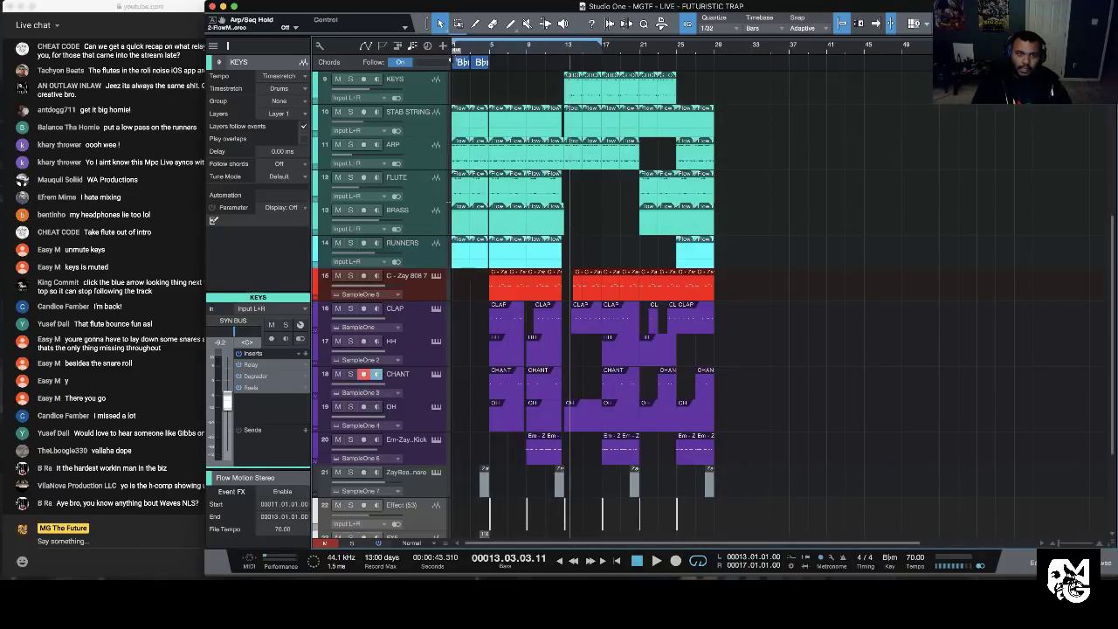
Step: Copy the track events from bars 5 to 13 to the end of the arrangement, starting at bar 29
scroll(588, 463, down, 5)
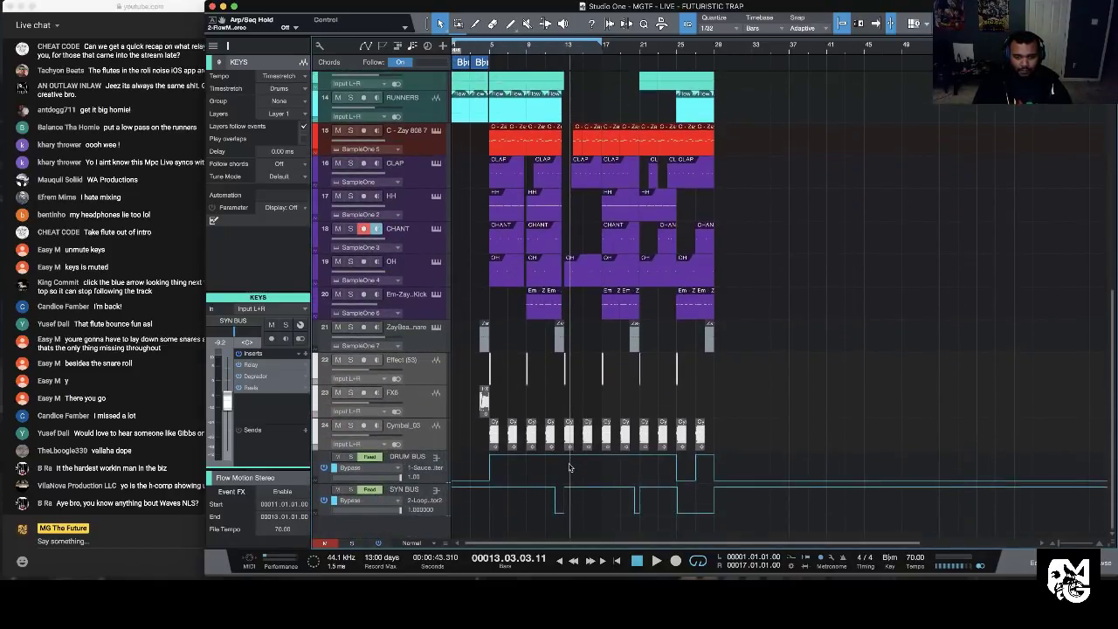
scroll(536, 258, up, 3)
scroll(536, 257, up, 8)
drag(495, 317, 558, 456)
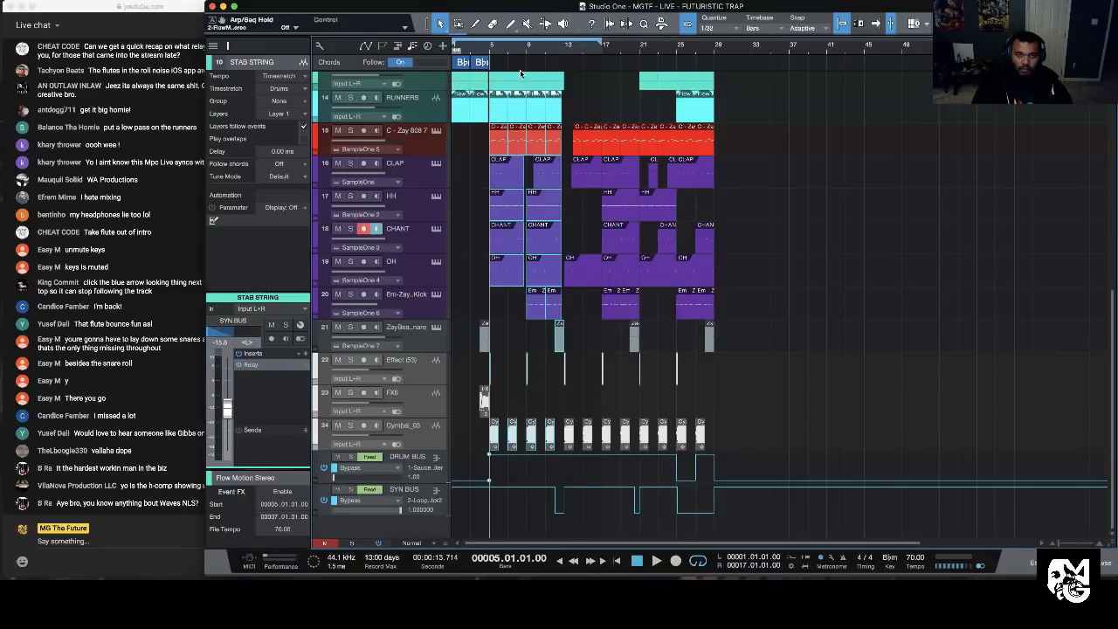
drag(499, 110, 725, 123)
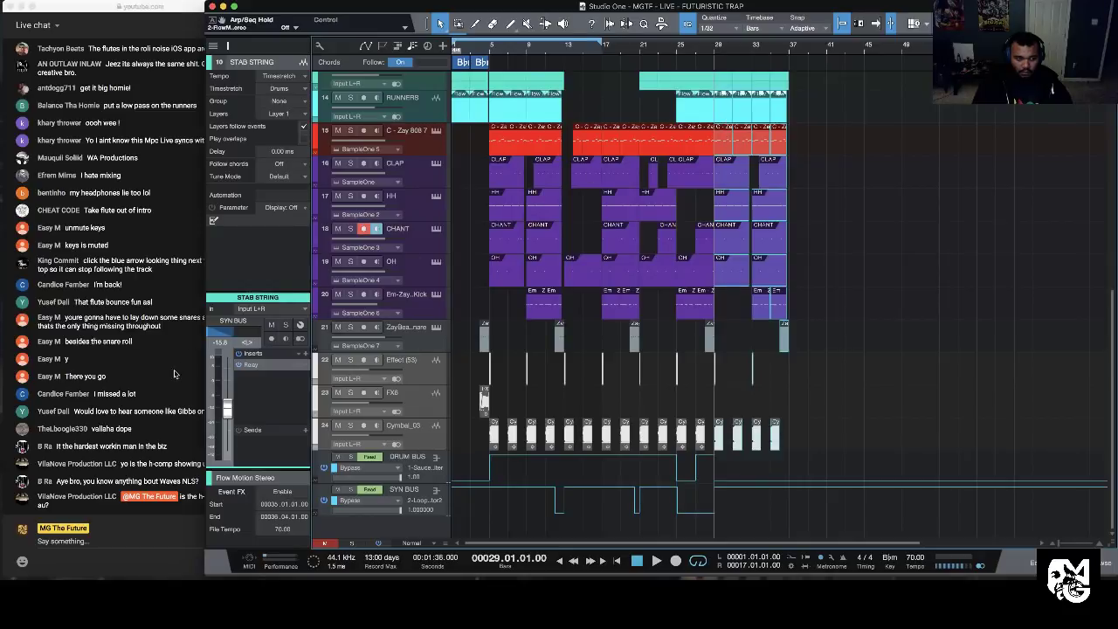
click(164, 407)
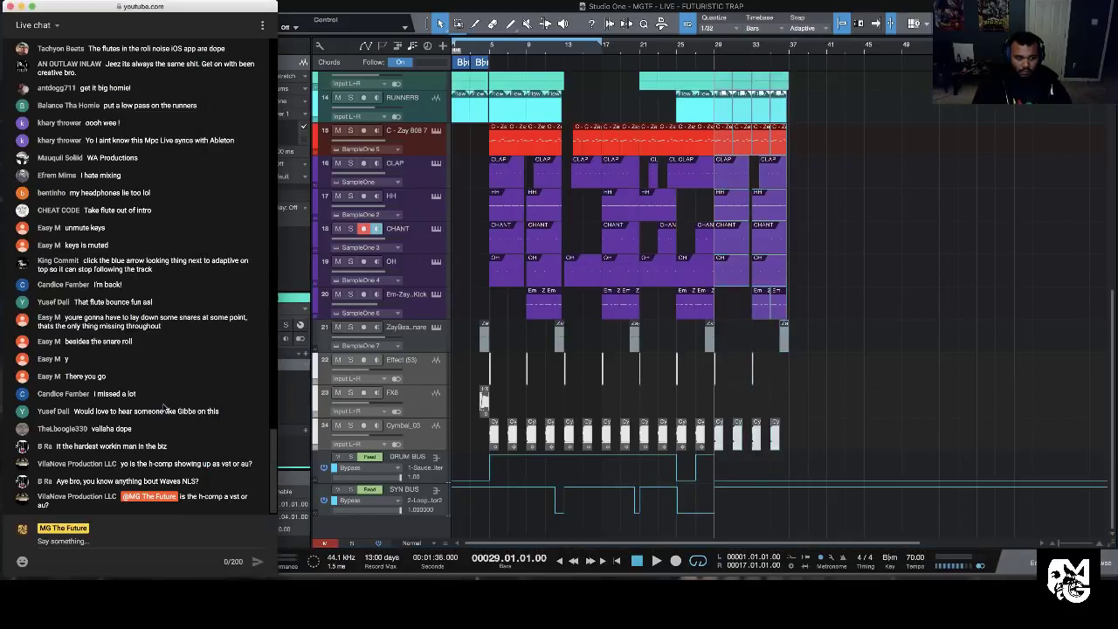
click(912, 362)
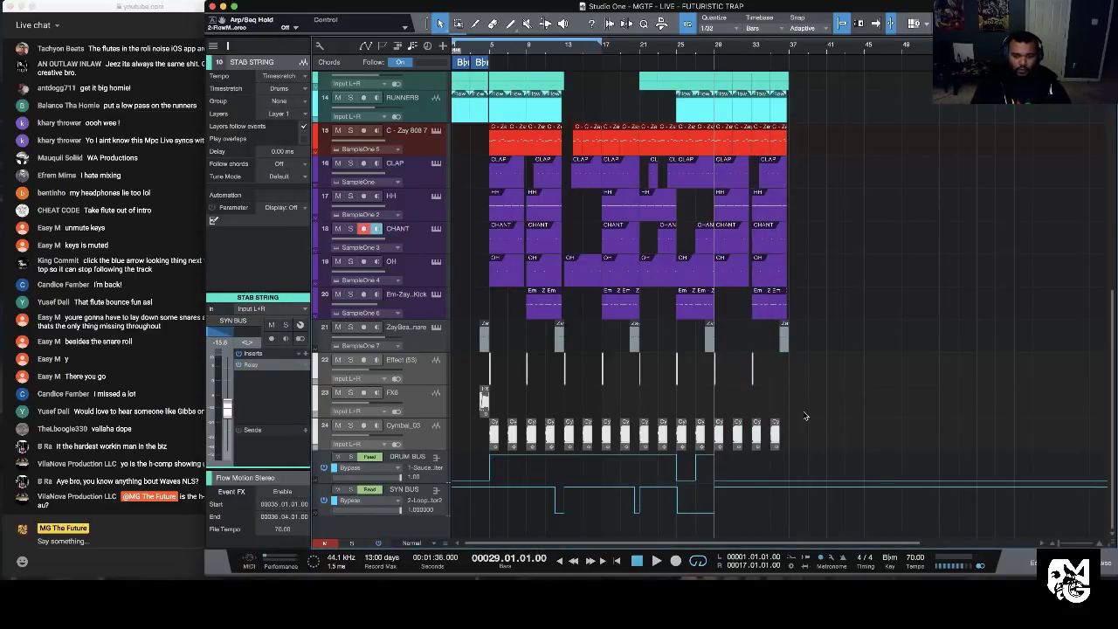
Step: Return to the song start, extend the loop end to bar 37, and start playback
click(615, 560)
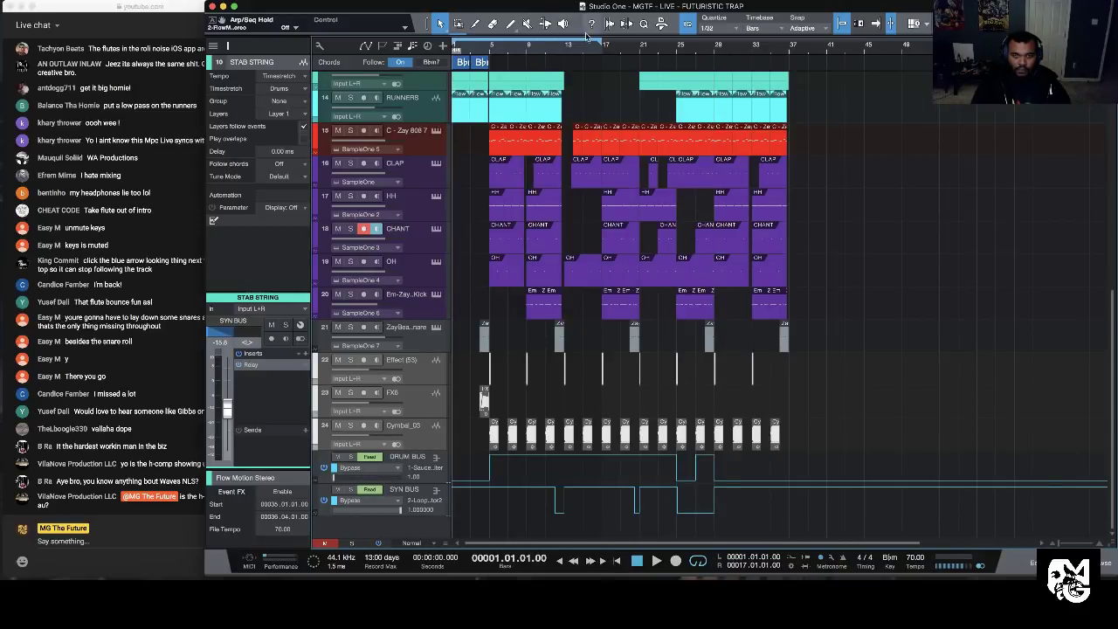
drag(602, 46, 789, 49)
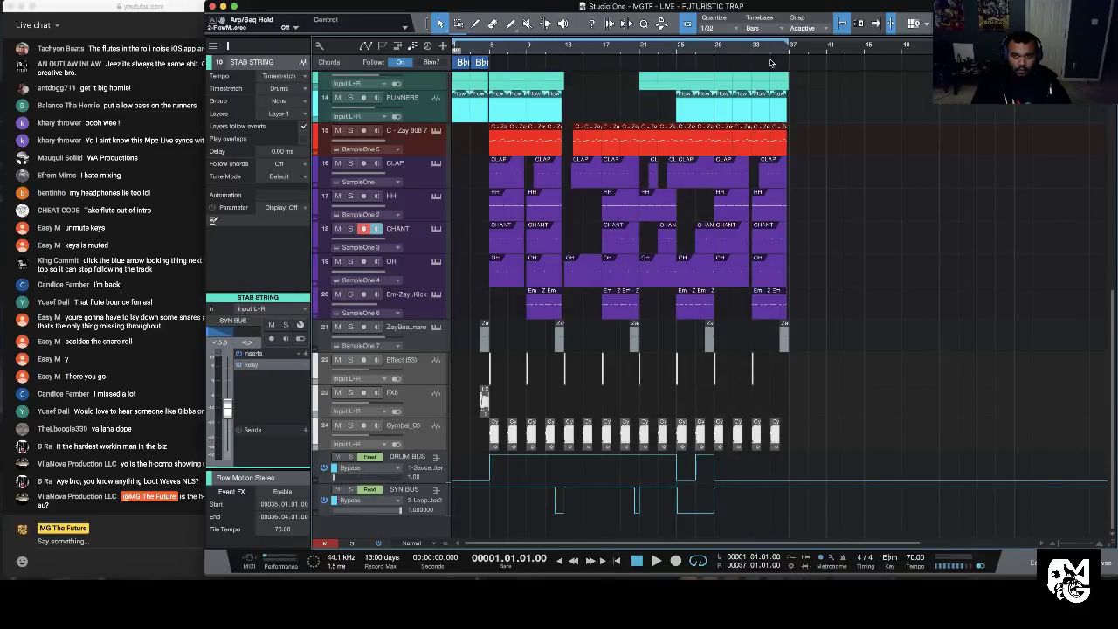
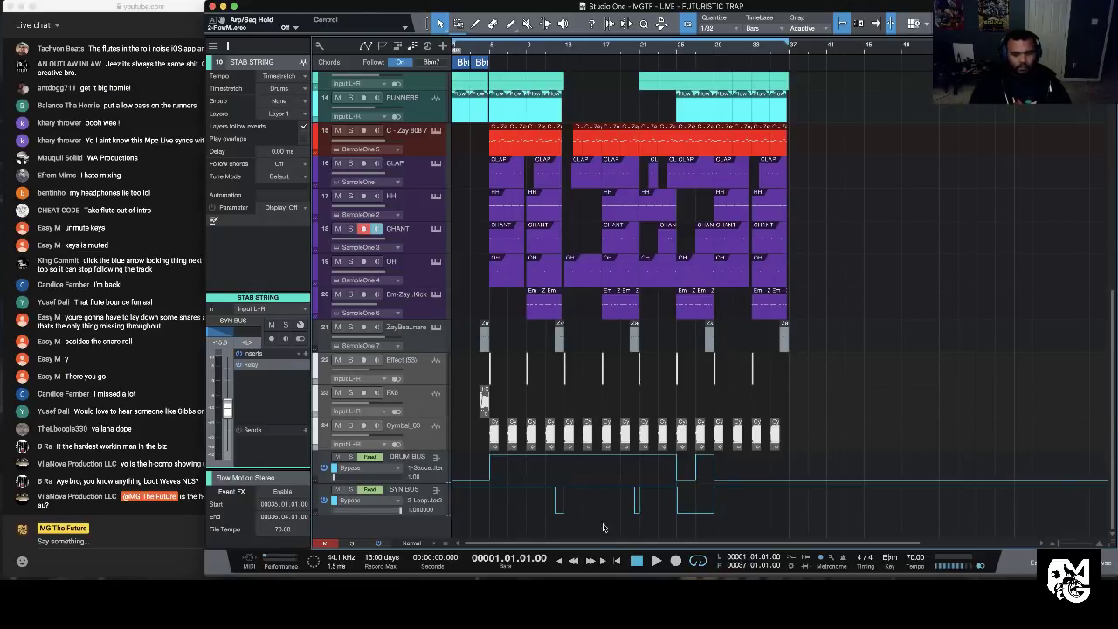
key(space)
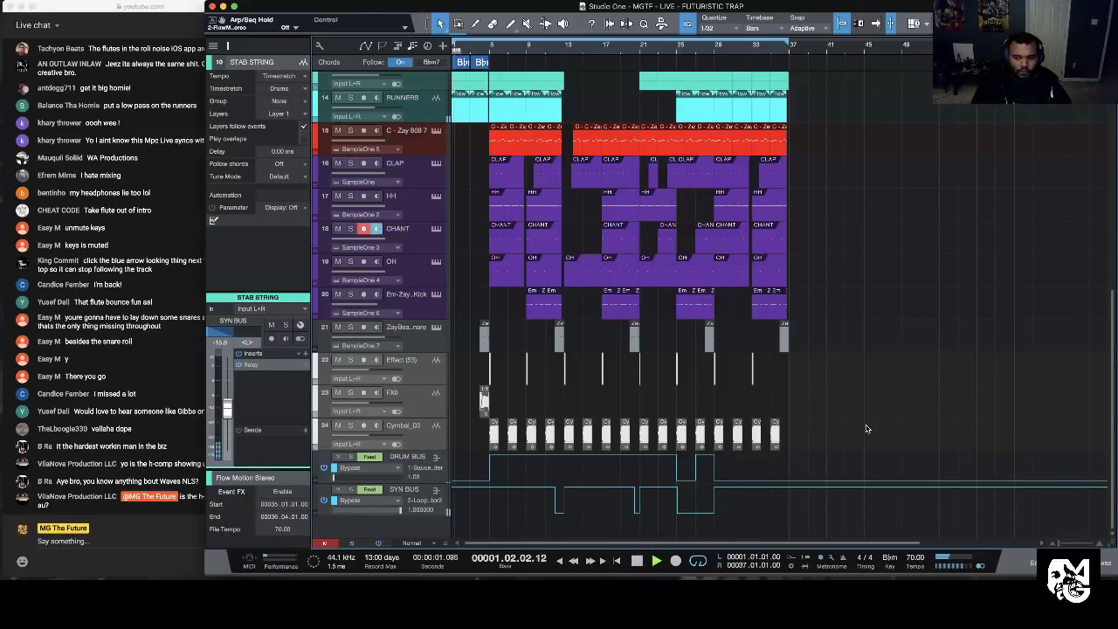
Step: Show the mixer and raise the SYN BUS volume to -1.7 dB
key(F3)
drag(882, 542, 1014, 549)
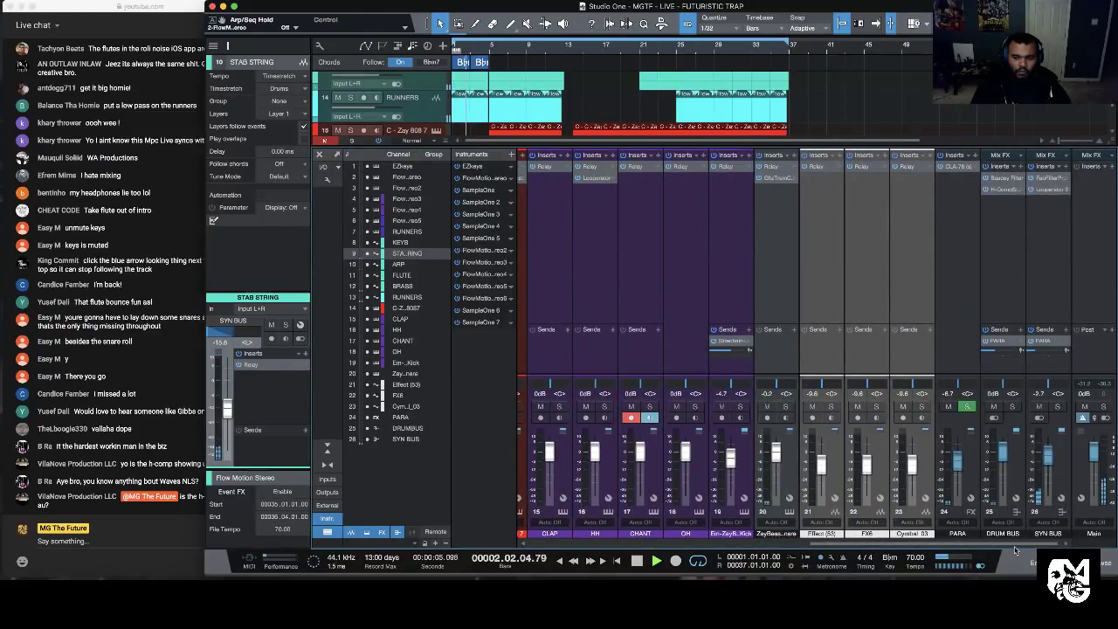
drag(1048, 463, 1050, 463)
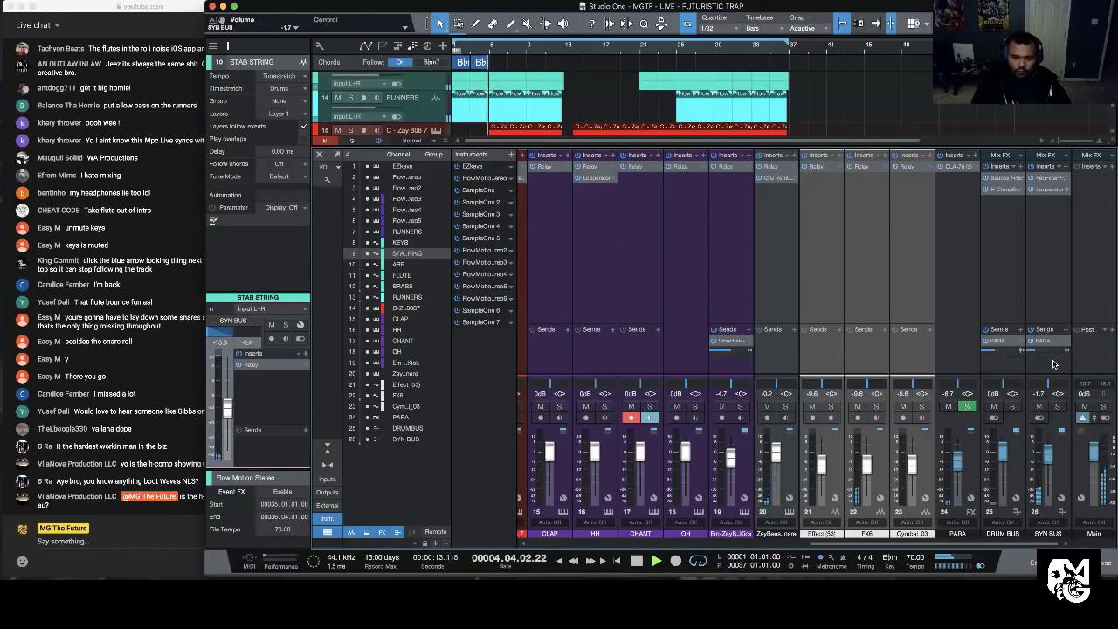
Step: Pan CHANT to L45 and OH to R47, and lower both channels' volumes, with OH at -3.1 dB
drag(887, 544, 829, 544)
drag(774, 454, 773, 472)
mouse_move(817, 389)
mouse_down()
mouse_move(821, 377)
mouse_move(764, 395)
mouse_move(823, 384)
mouse_move(819, 391)
mouse_up()
drag(819, 460, 818, 469)
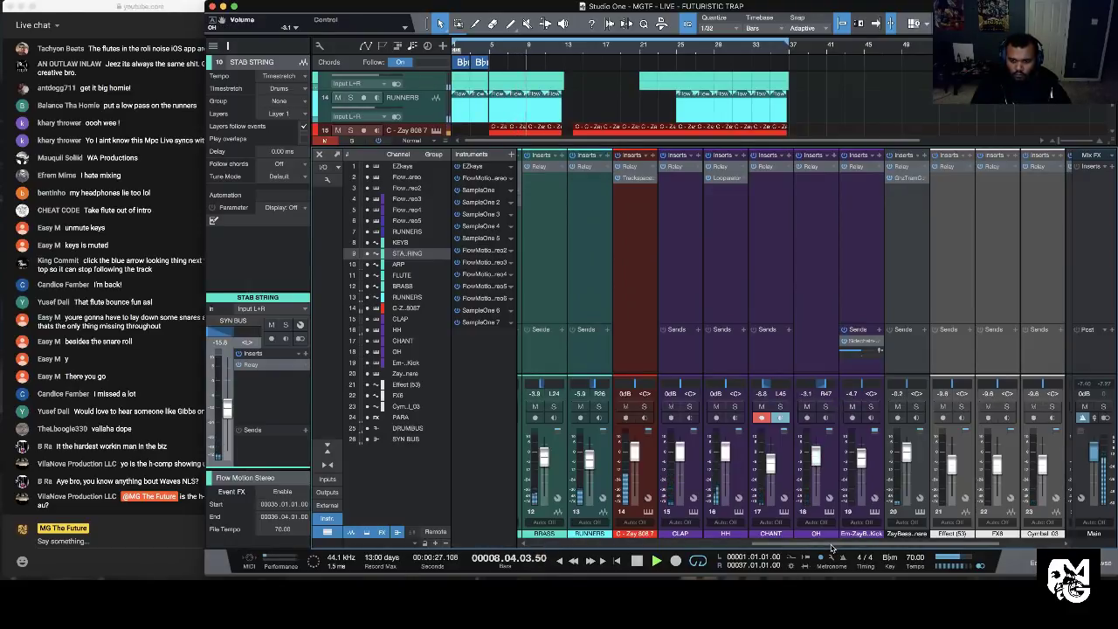
Step: Add a PARA send to the Zay snare channel and set its send level to -17.9 dB
drag(861, 543, 940, 545)
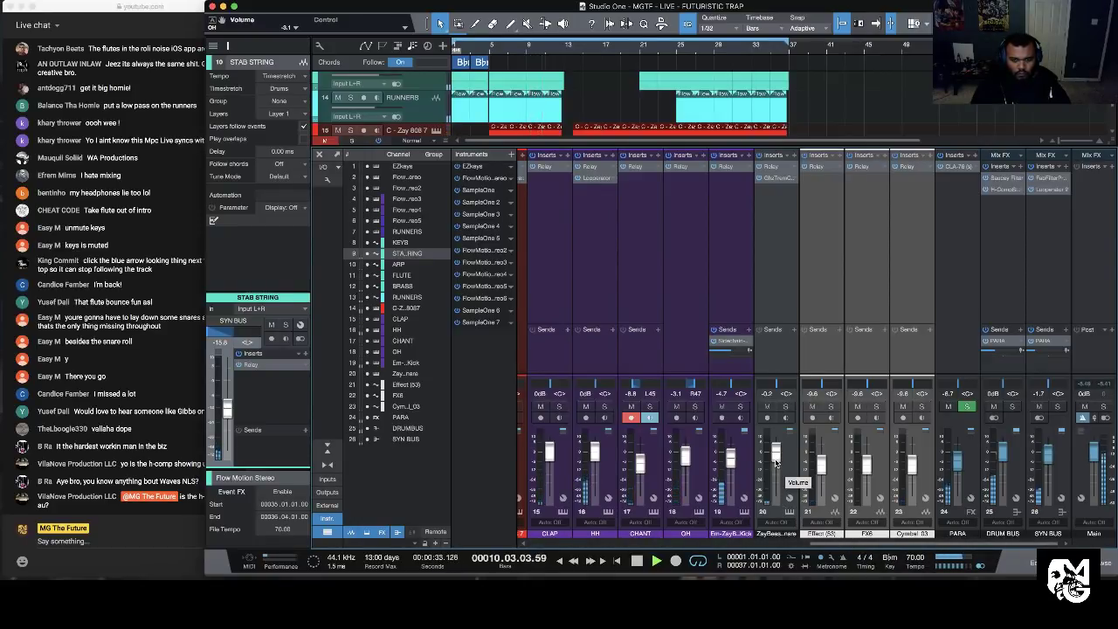
click(794, 330)
click(821, 377)
drag(779, 350, 756, 368)
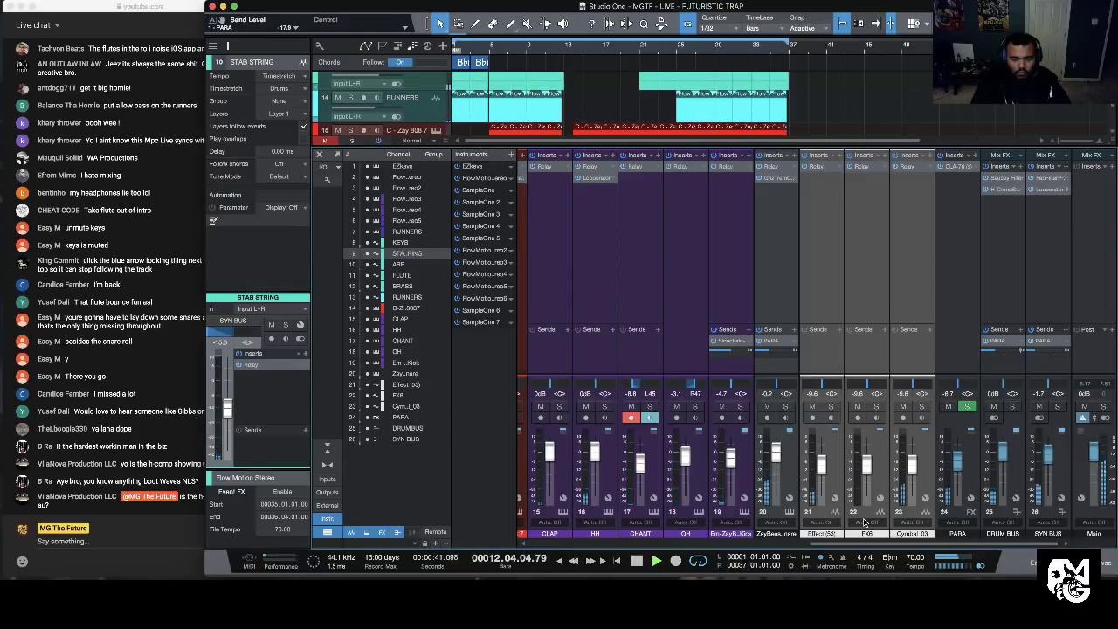
Step: Lower the KEYS channel's volume to -14.1 dB and raise the SYN BUS's PARA send level to -19.2 dB
drag(857, 547, 681, 547)
click(662, 474)
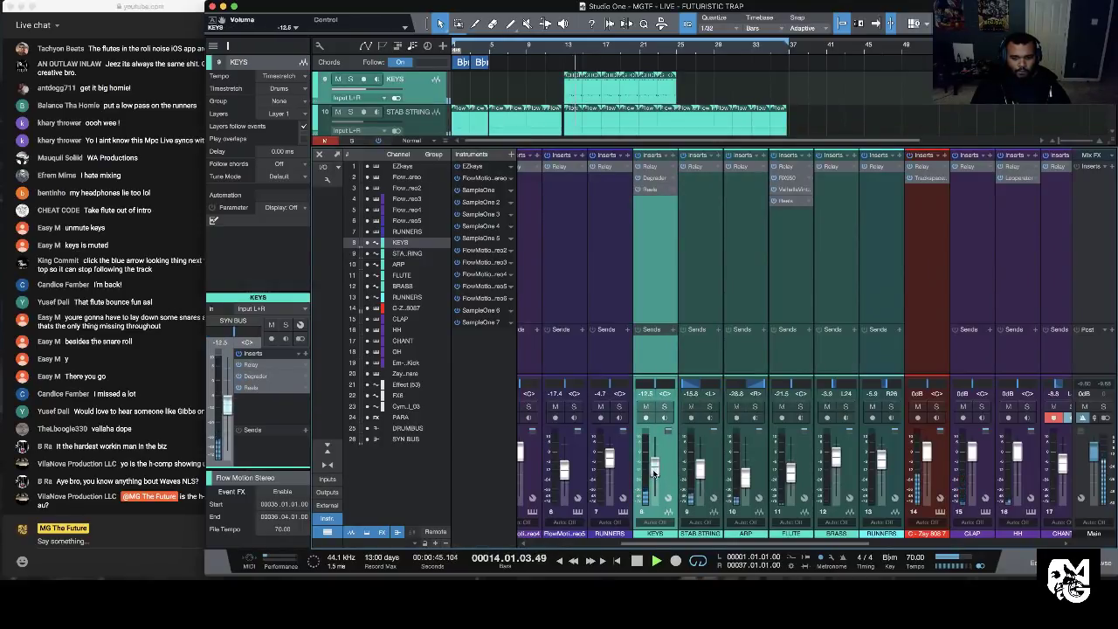
drag(721, 548, 1115, 553)
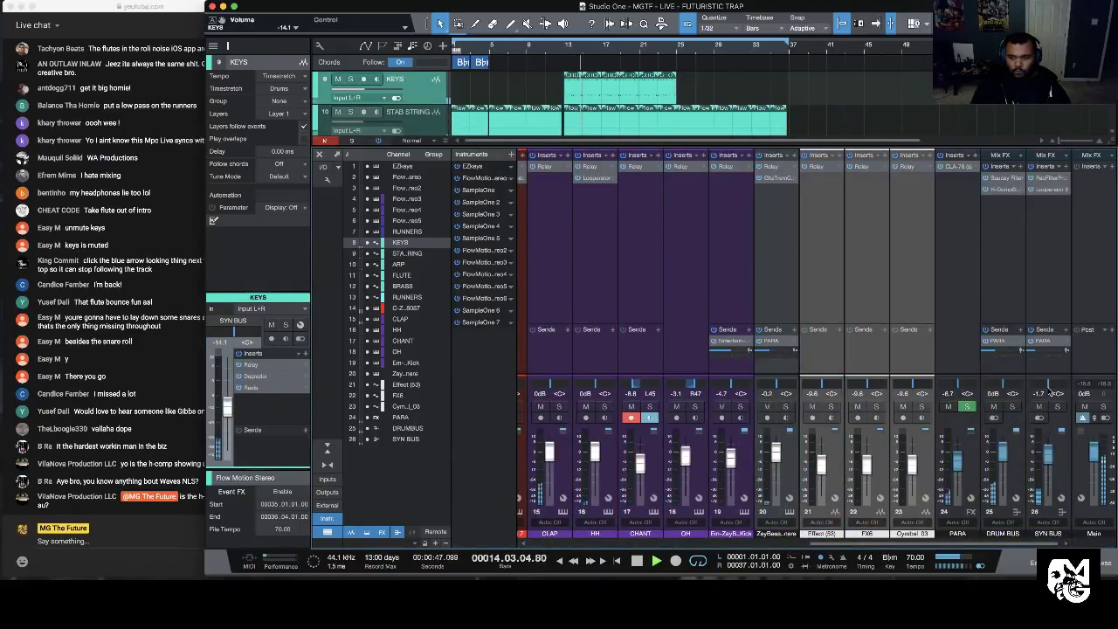
drag(1039, 352, 1044, 353)
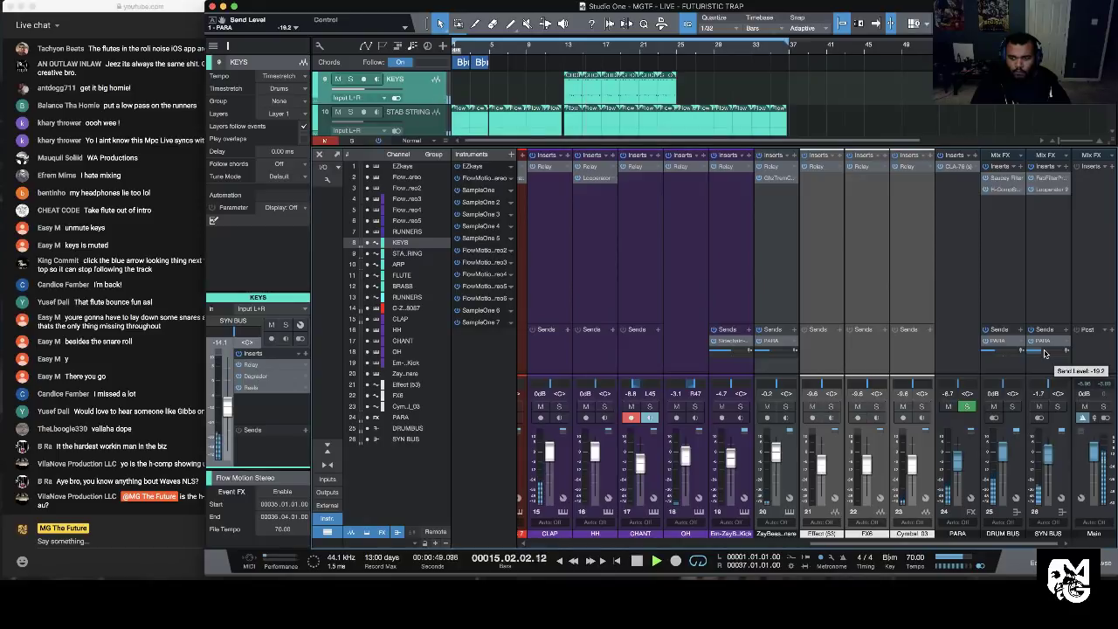
Step: Color the three channels from Effect (53) through Cymbal_03 yellow, and select the Cymbal_03 channel alone
drag(882, 543, 952, 540)
click(920, 452)
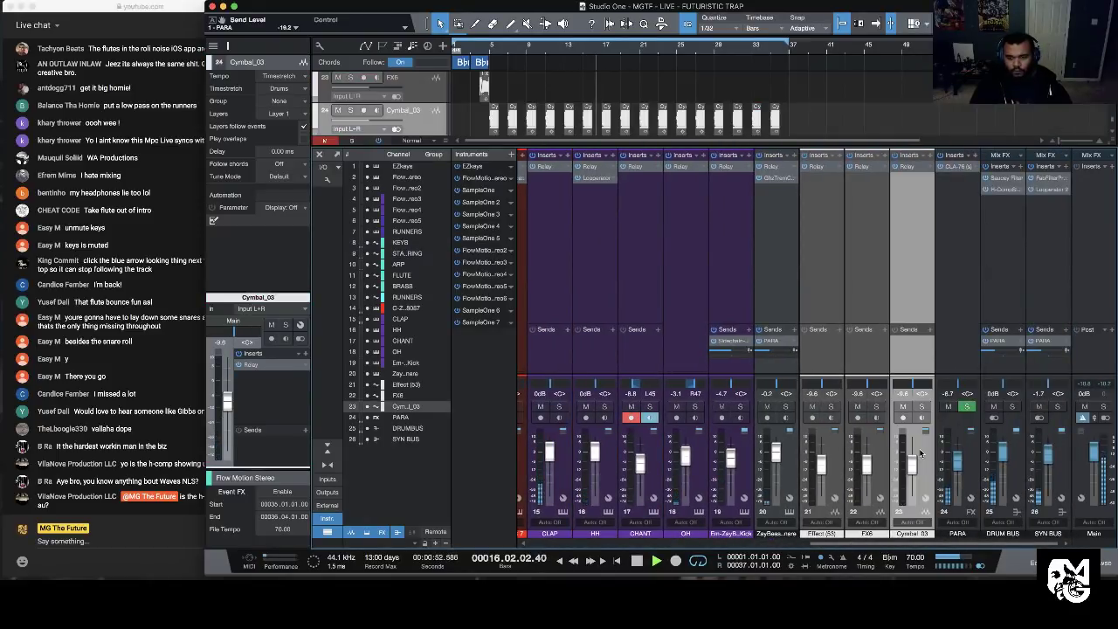
shift+click(847, 453)
click(832, 536)
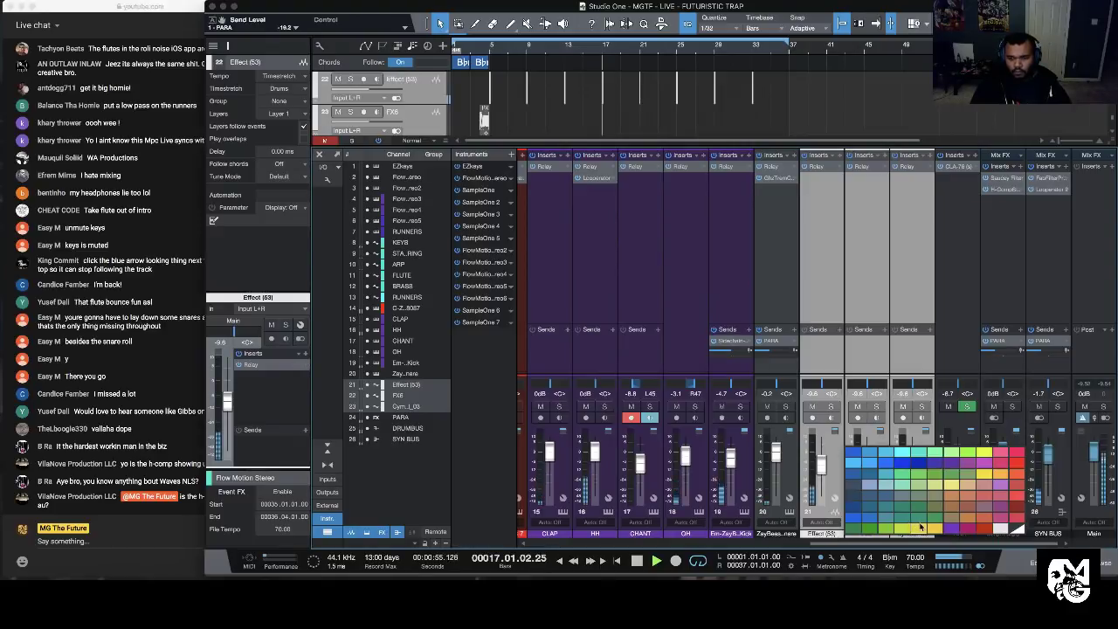
click(918, 516)
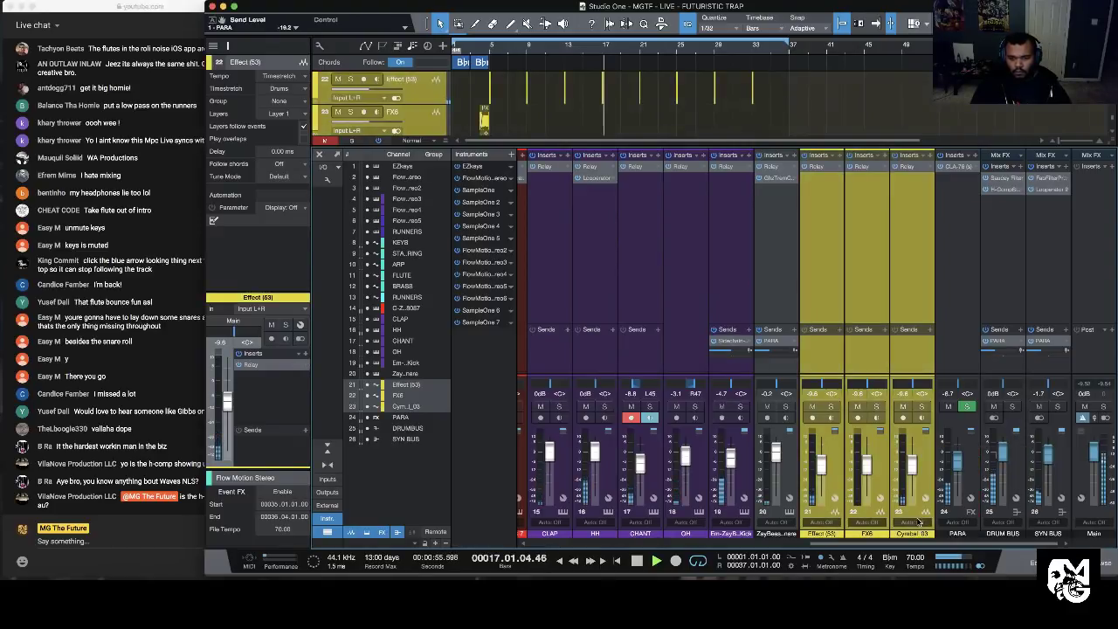
click(921, 454)
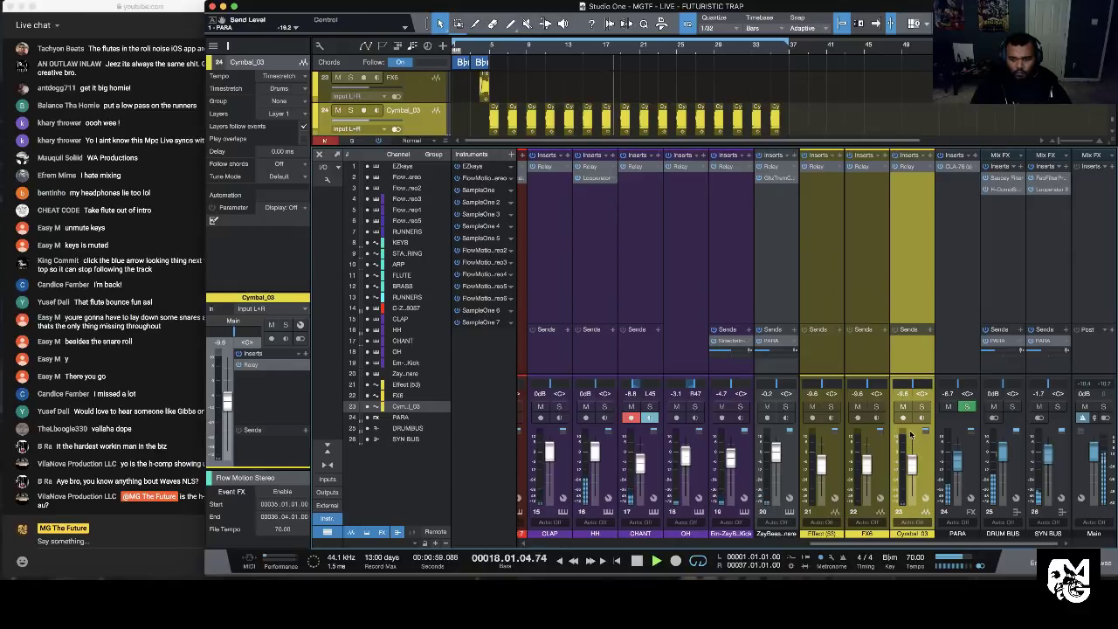
Step: Route the three yellow channels from Effect (53) through Cymbal_03 to a new bus named FX BUS
click(885, 450)
click(837, 448)
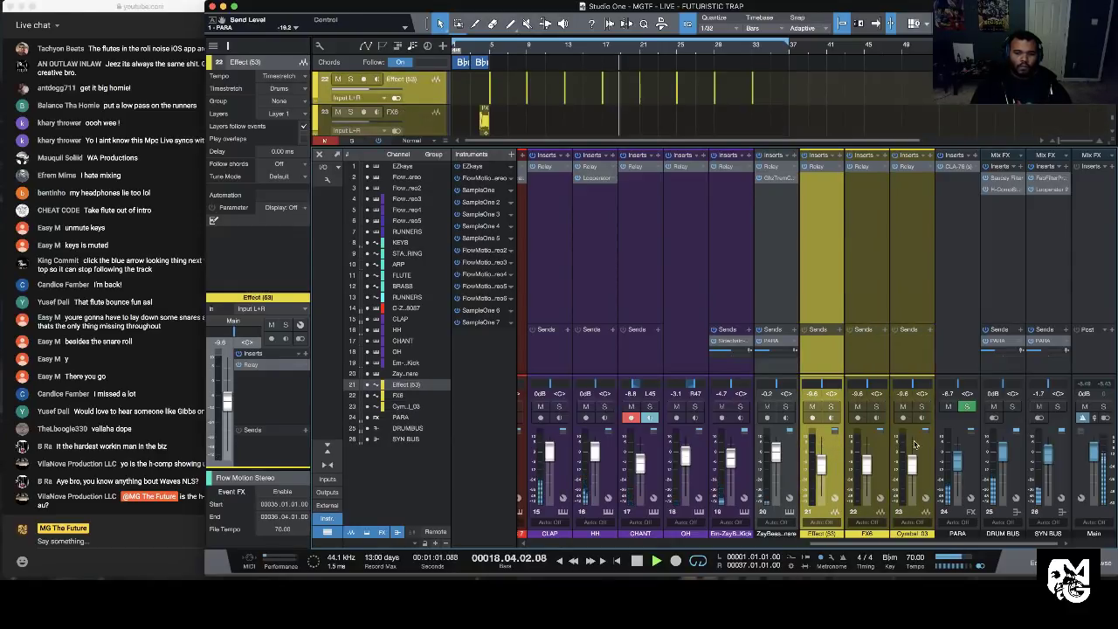
shift+click(924, 447)
right_click(924, 445)
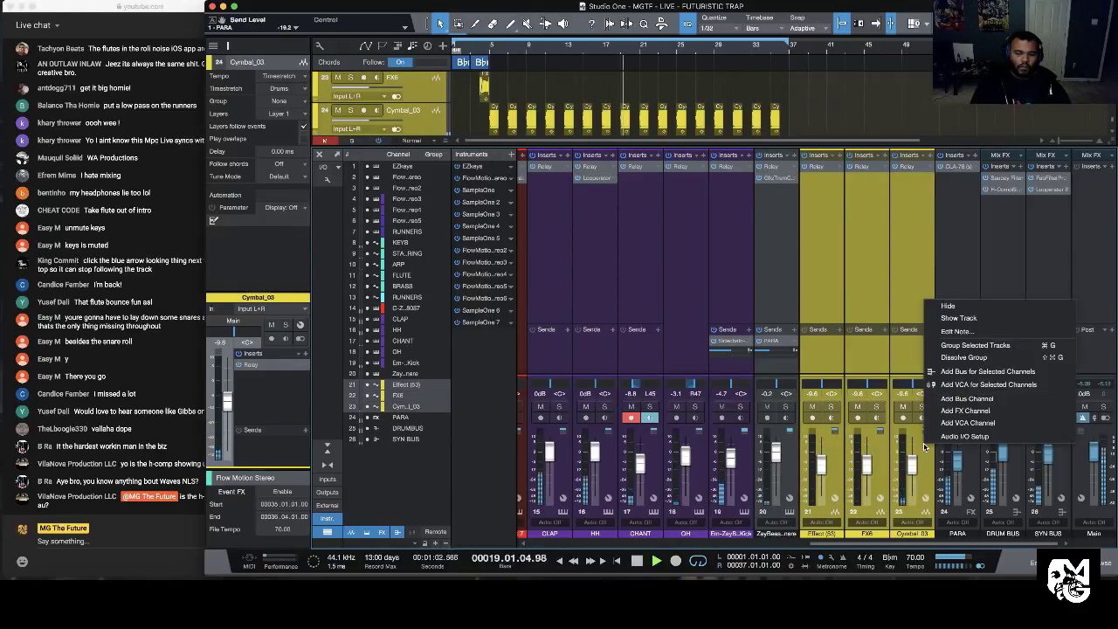
click(1021, 372)
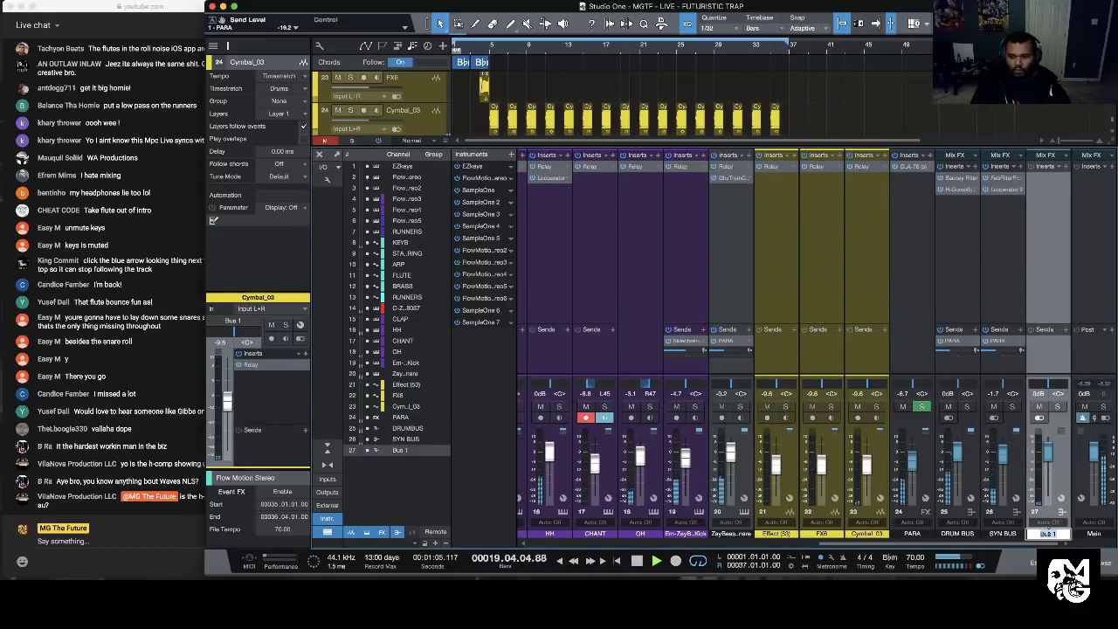
text(FX BUS)
key(Return)
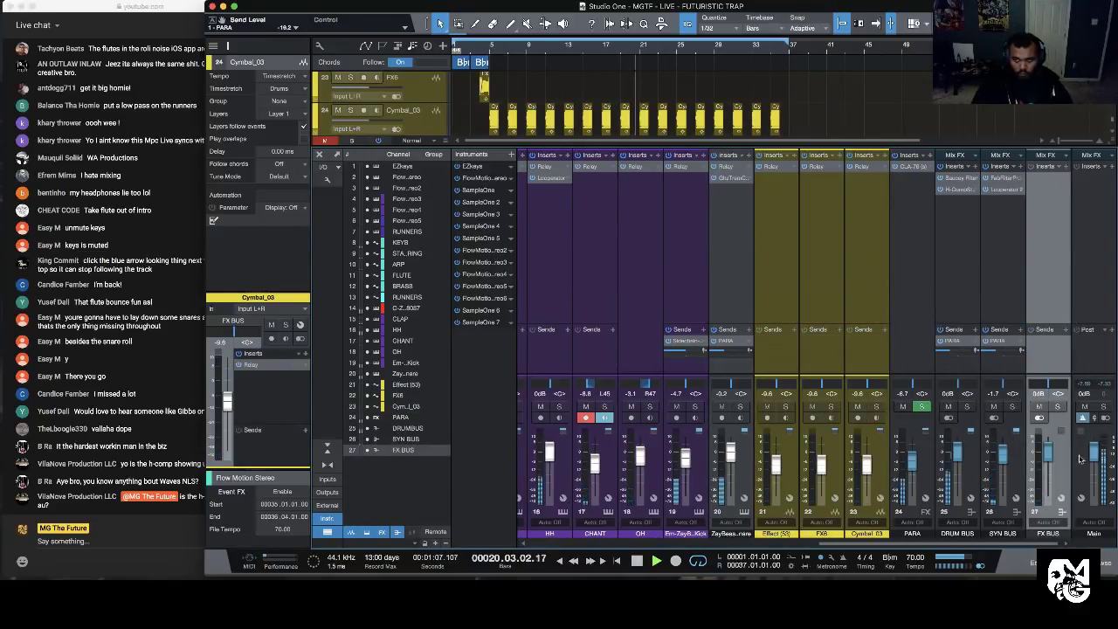
Step: Find the Waves H-Delay (s) effect in the plug-in browser and insert it on the Main channel
click(1064, 166)
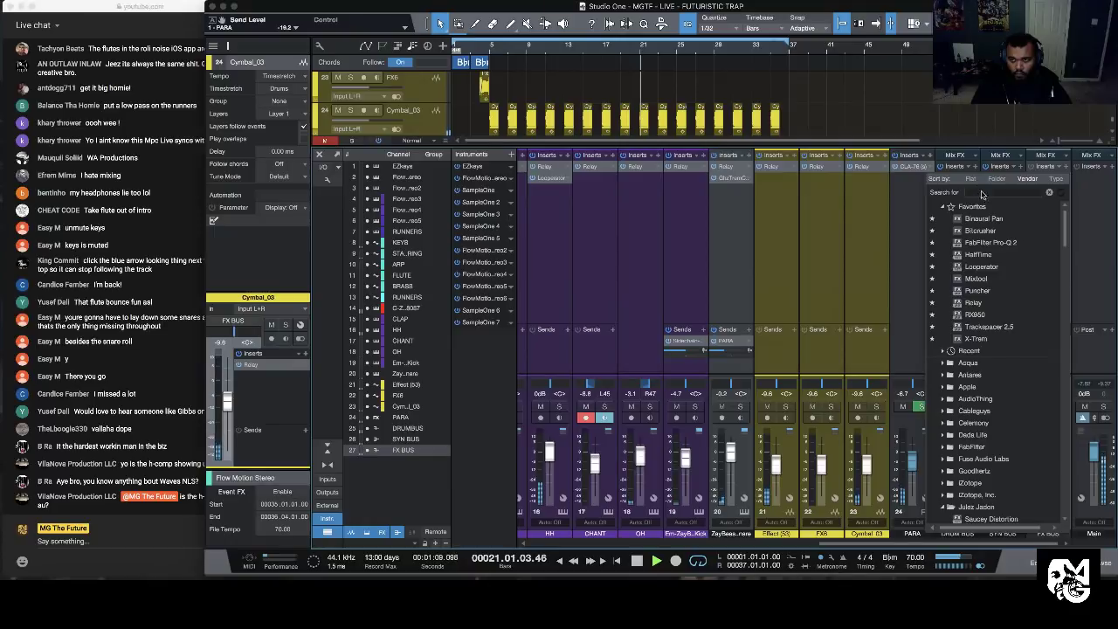
click(1102, 562)
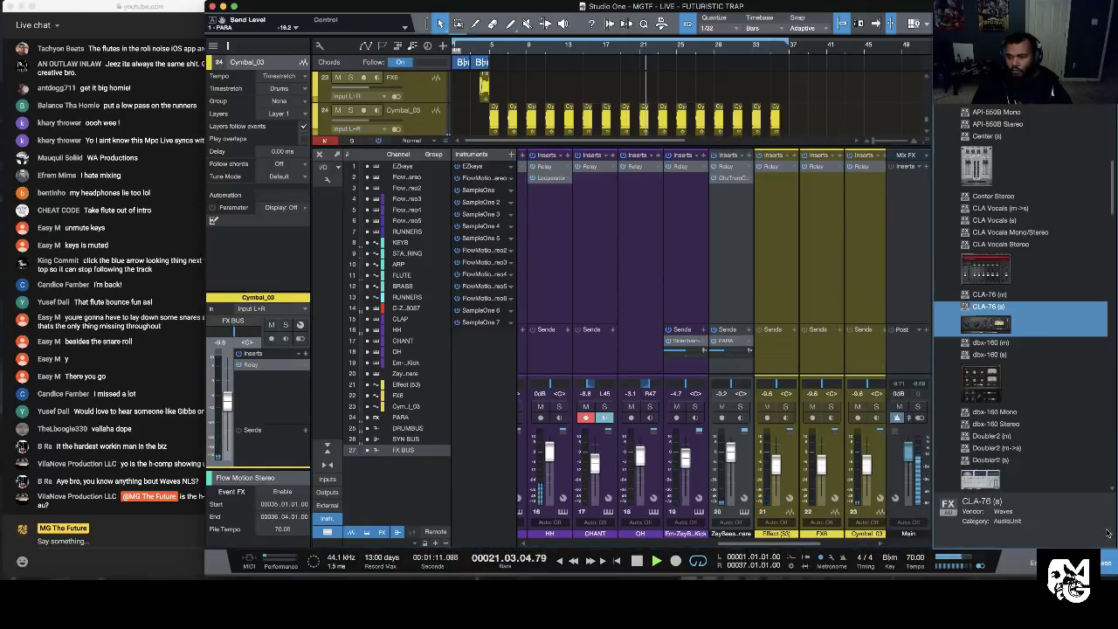
scroll(1015, 259, down, 3)
scroll(1015, 258, down, 10)
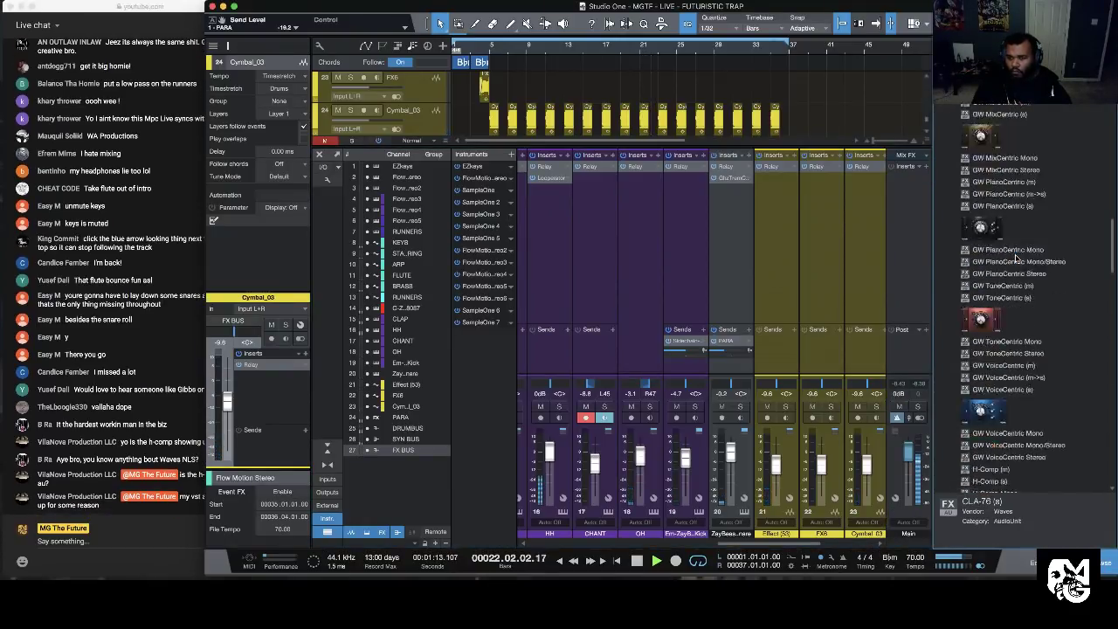
drag(986, 443, 909, 253)
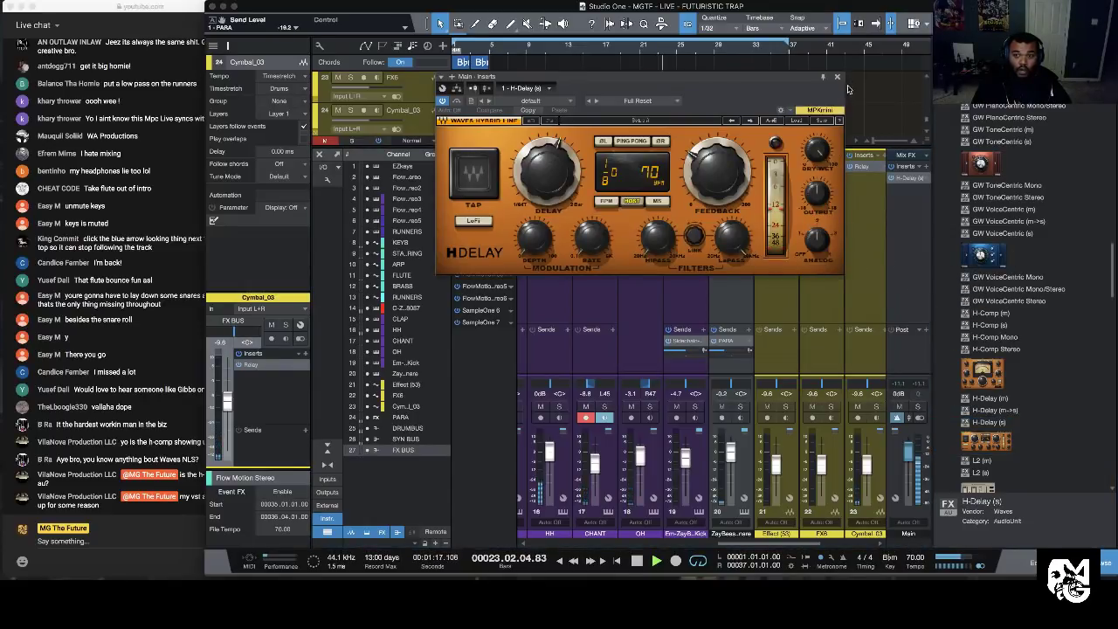
click(836, 77)
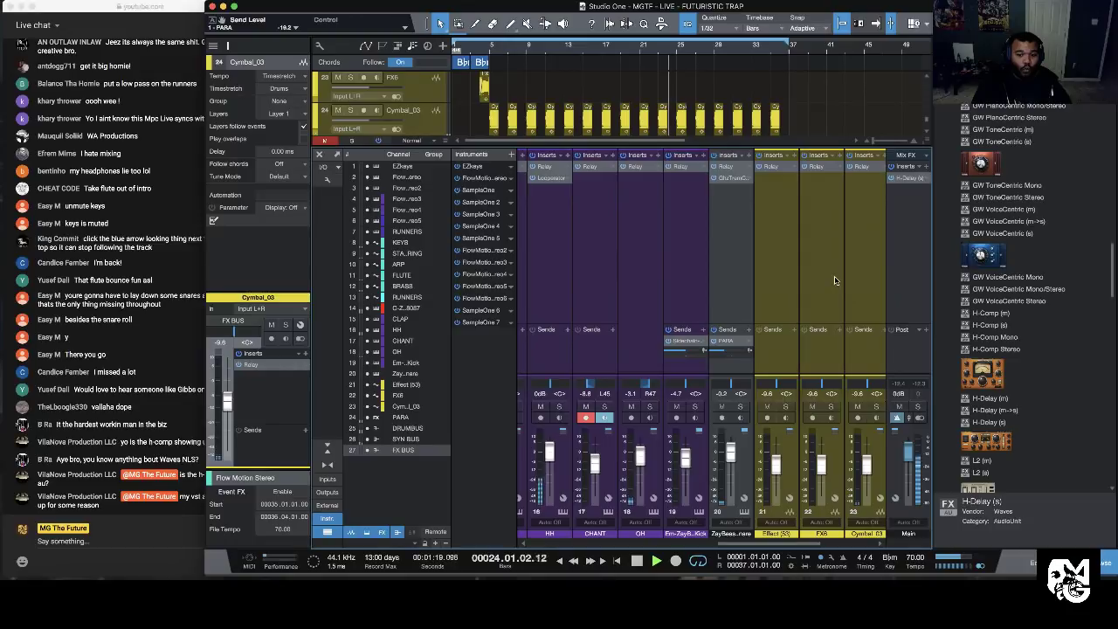
Step: Place H-Delay (s) in the FX BUS inserts and remove it from the Main channel
key(space)
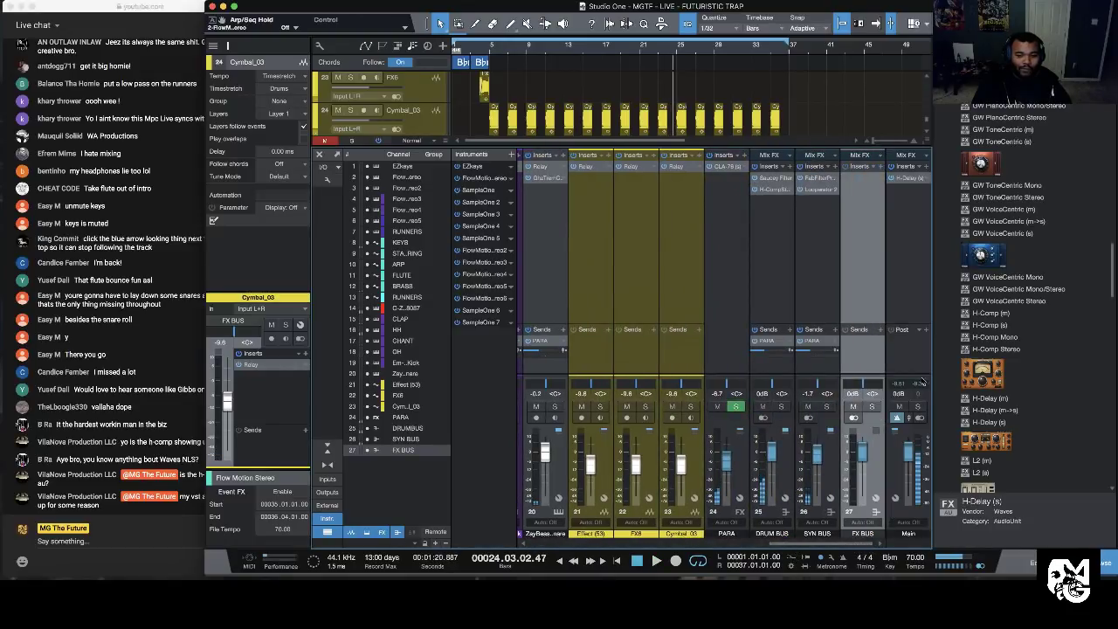
drag(853, 183, 858, 179)
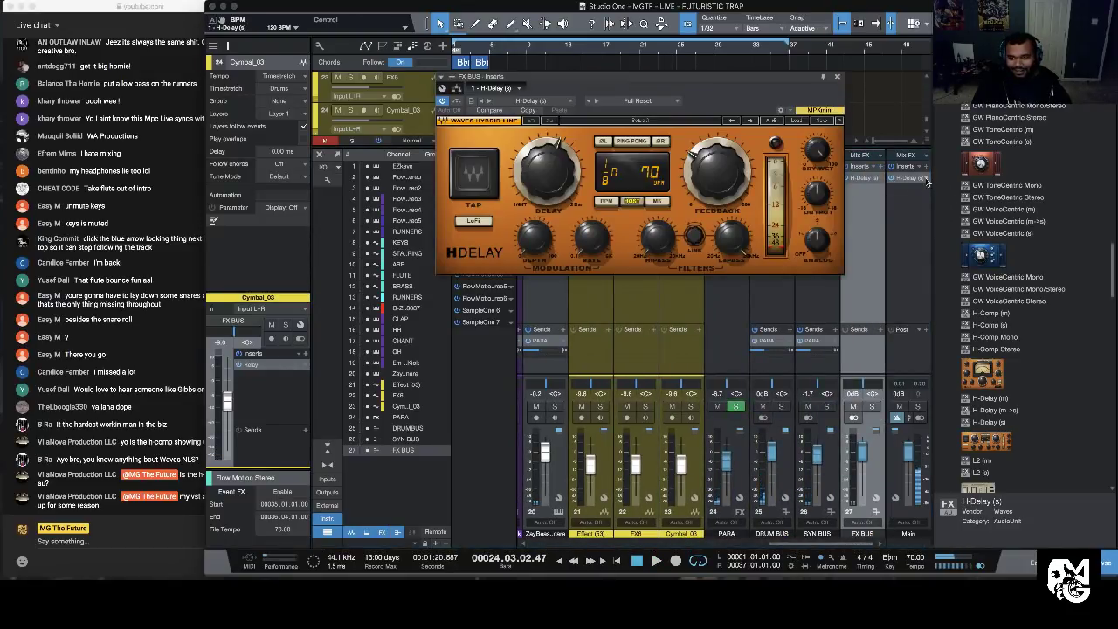
right_click(927, 180)
click(950, 294)
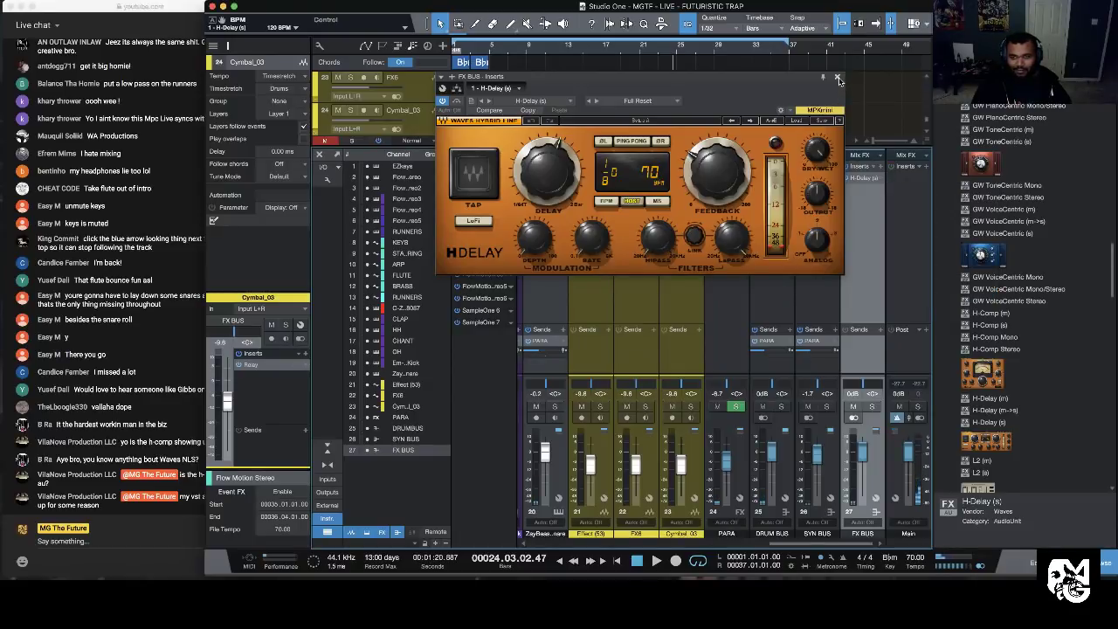
click(836, 78)
key(space)
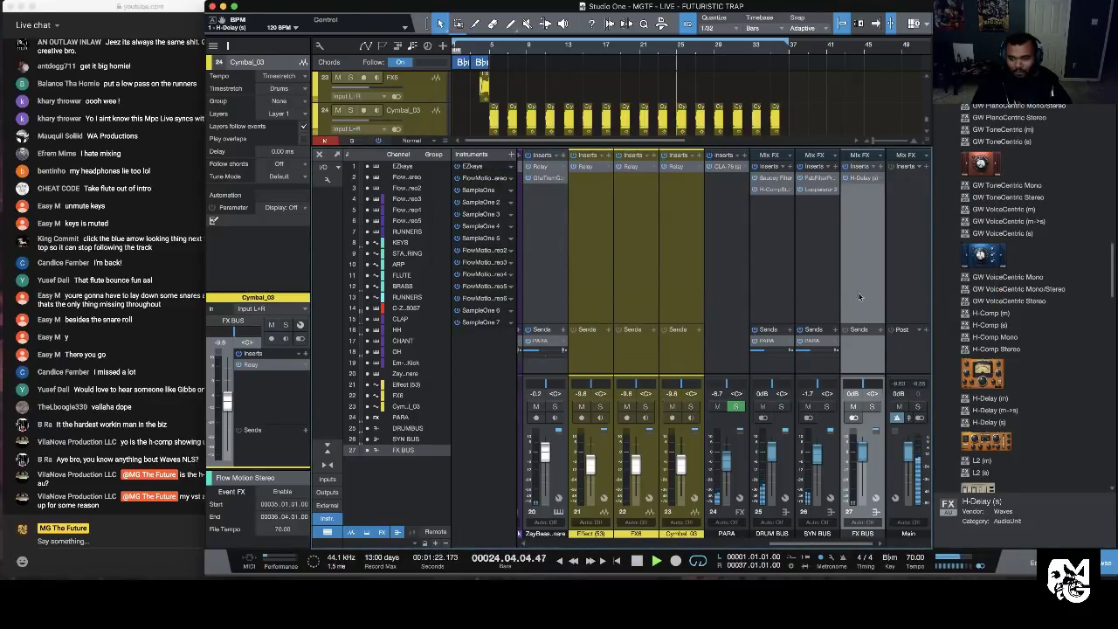
Step: Set the dry/wet mix of the FX BUS's H-Delay to 46
click(862, 179)
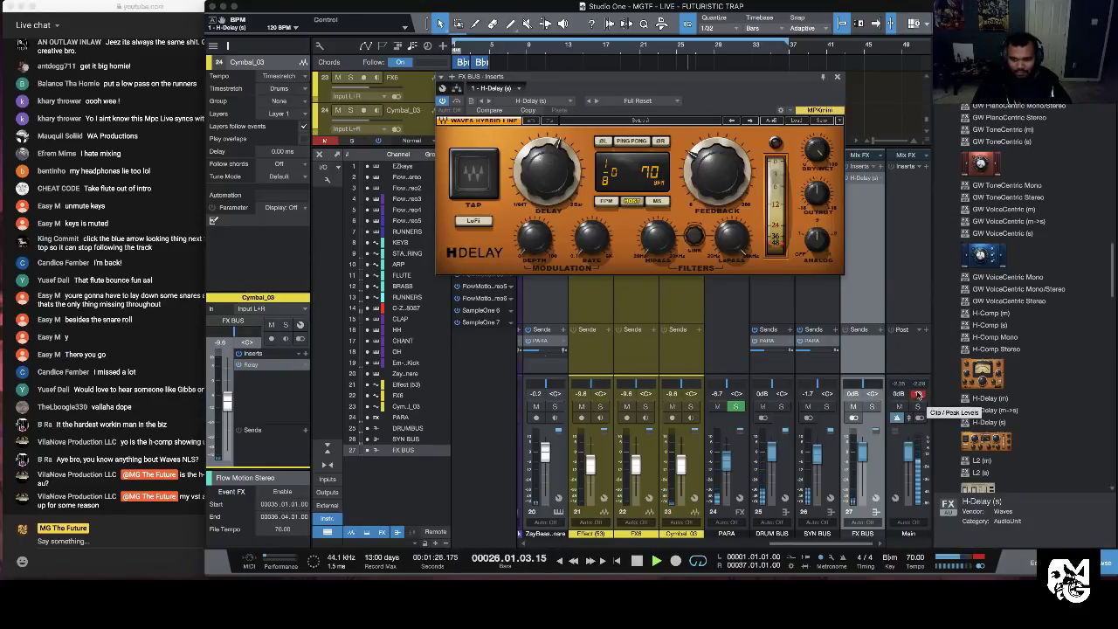
click(836, 79)
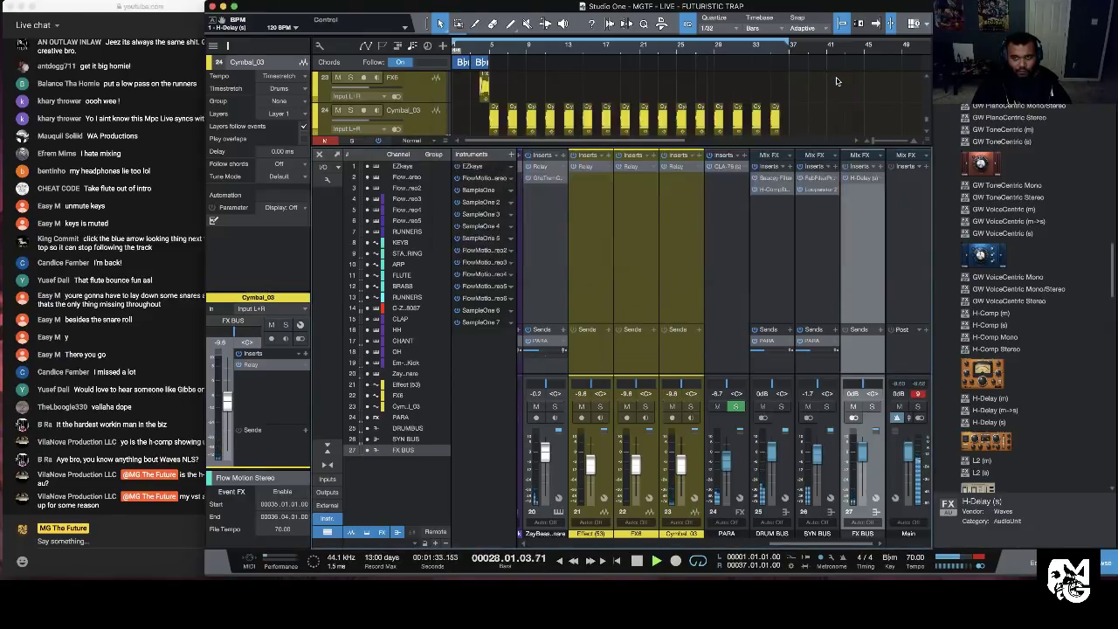
click(860, 182)
drag(822, 153, 822, 149)
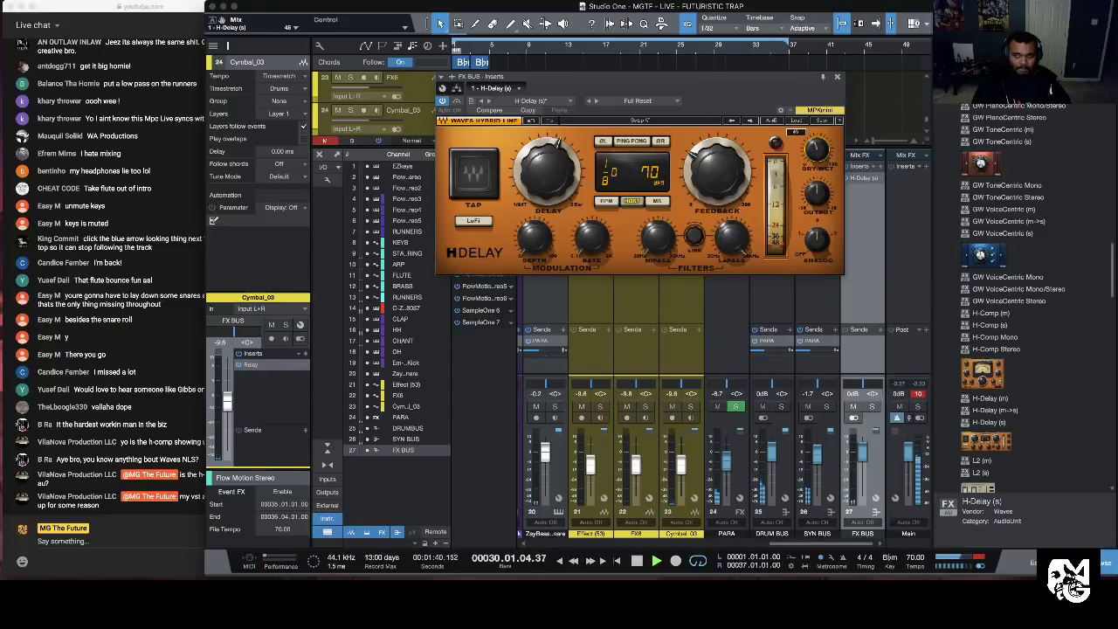
click(837, 78)
Step: Lower the FX BUS volume to -8.0 dB and the PARA channel's volume to -14.1 dB
drag(863, 452, 863, 476)
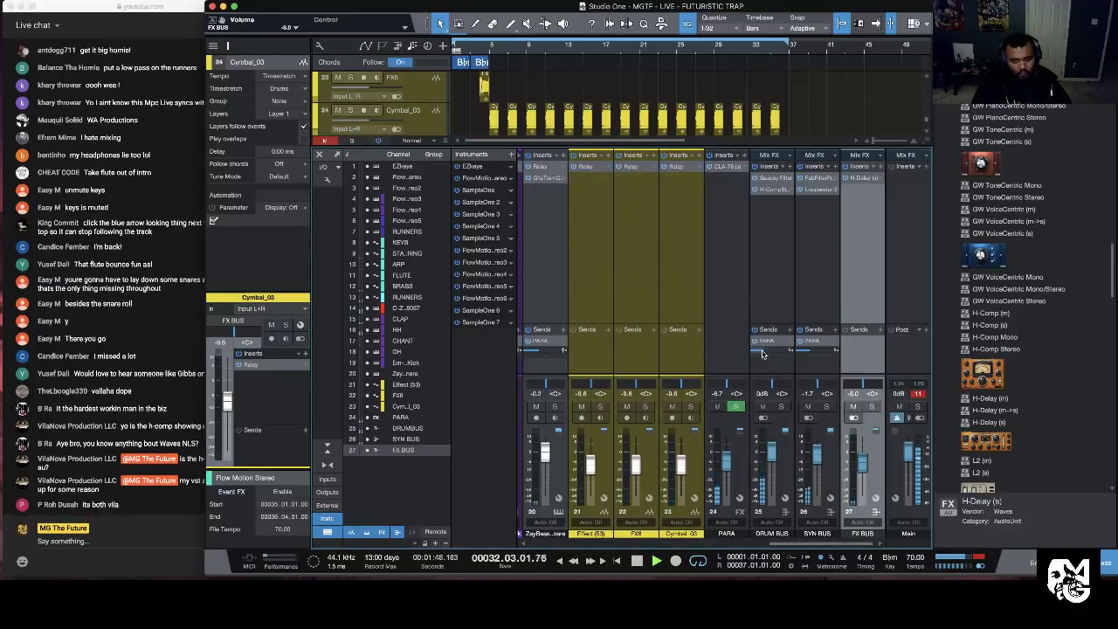
drag(727, 463, 723, 475)
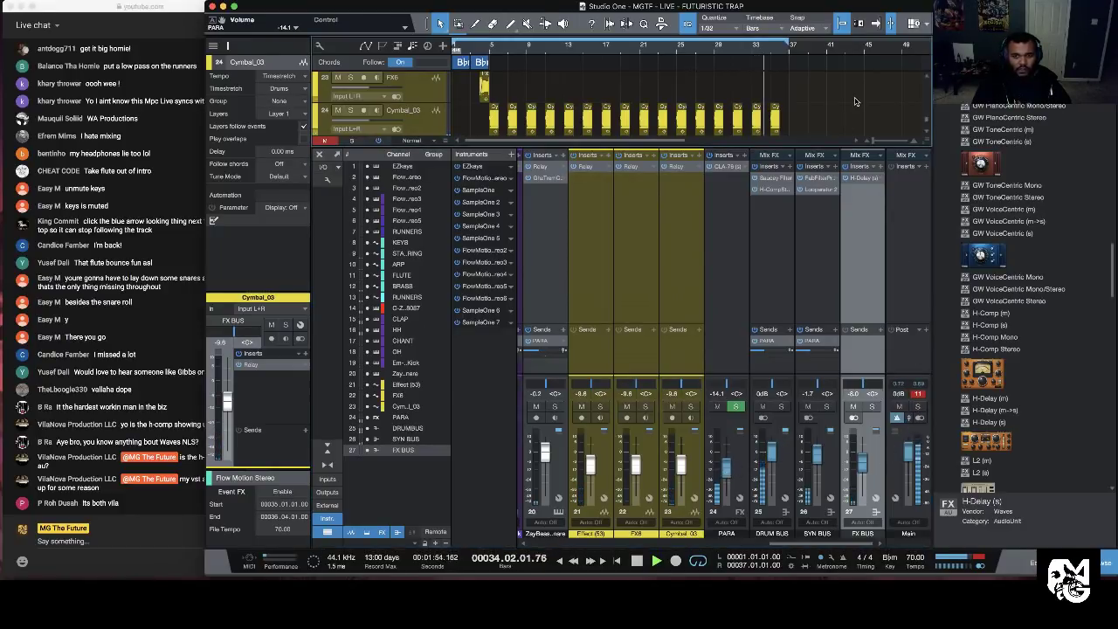
Step: Lower the SYN BUS bypass automation and raise the DRUM BUS bypass automation from bar 29 to bar 37, and play from about bar 27
scroll(855, 101, down, 3)
scroll(855, 102, up, 3)
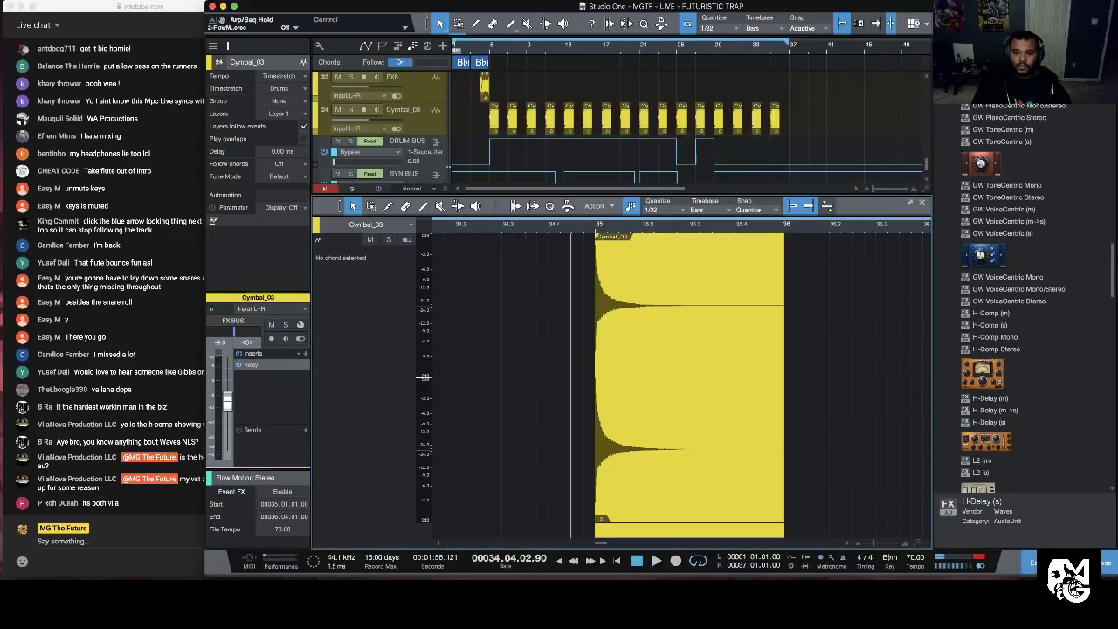
click(1030, 562)
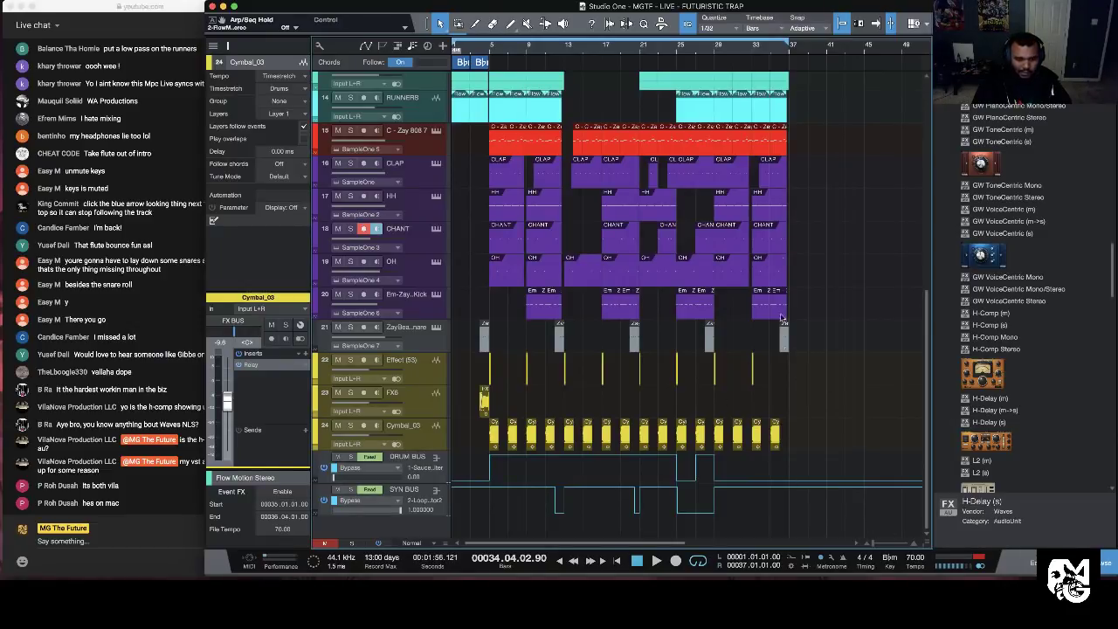
mouse_move(736, 53)
mouse_down()
mouse_move(743, 77)
mouse_move(725, 70)
mouse_up()
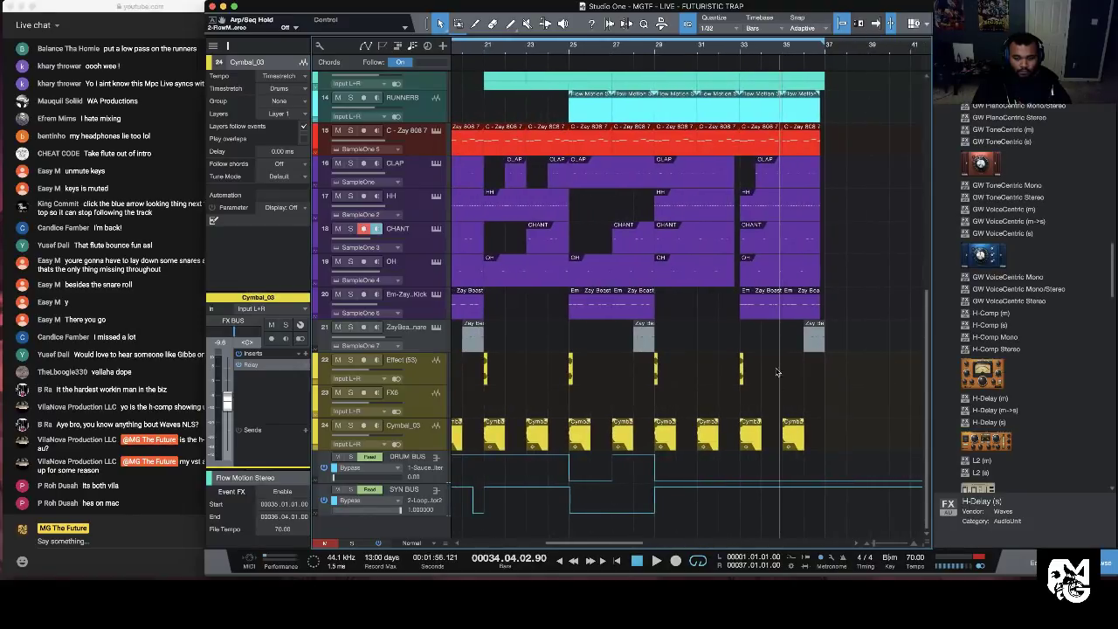
click(823, 483)
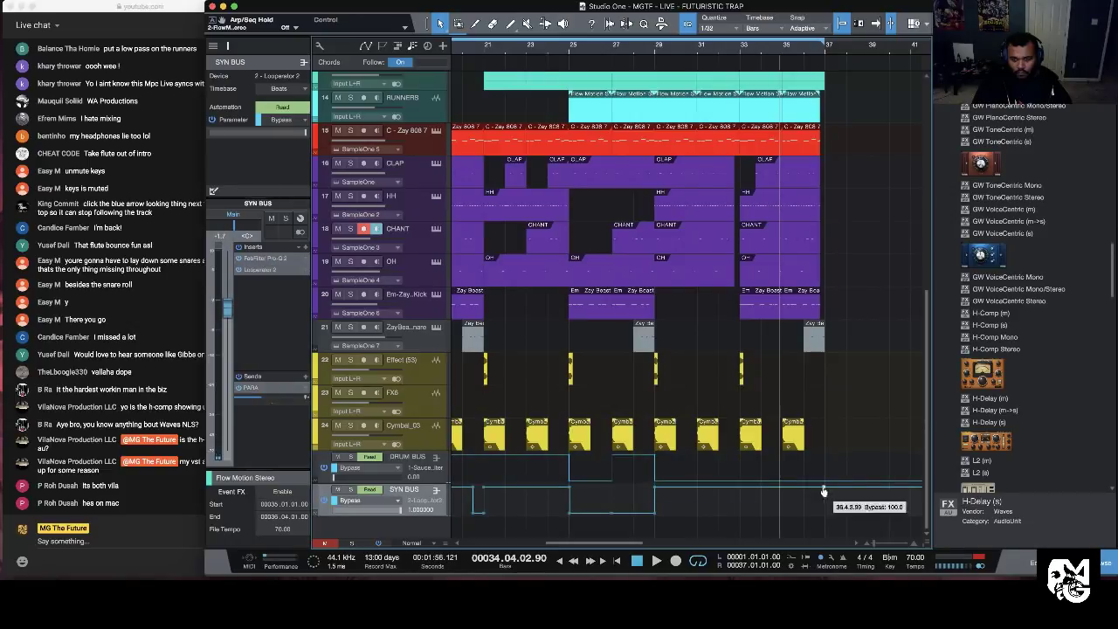
drag(805, 487, 804, 515)
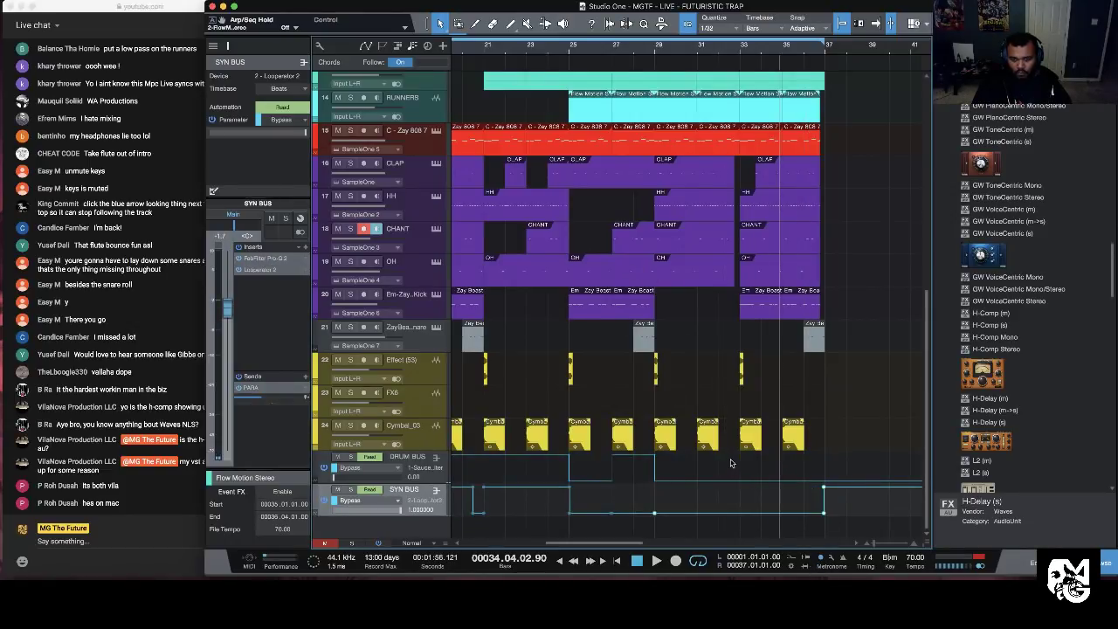
key(super+z)
click(607, 55)
key(space)
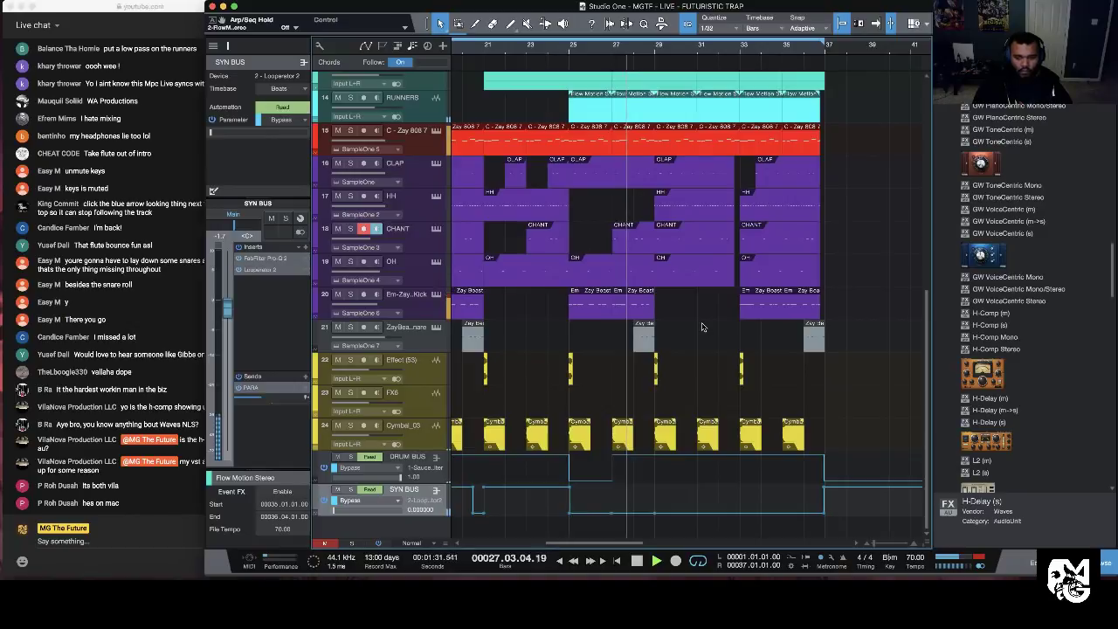
Step: Add a step in the SYN BUS bypass automation at bar 32 and raise it to the upper level from there on
scroll(702, 327, left, 3)
scroll(701, 327, left, 8)
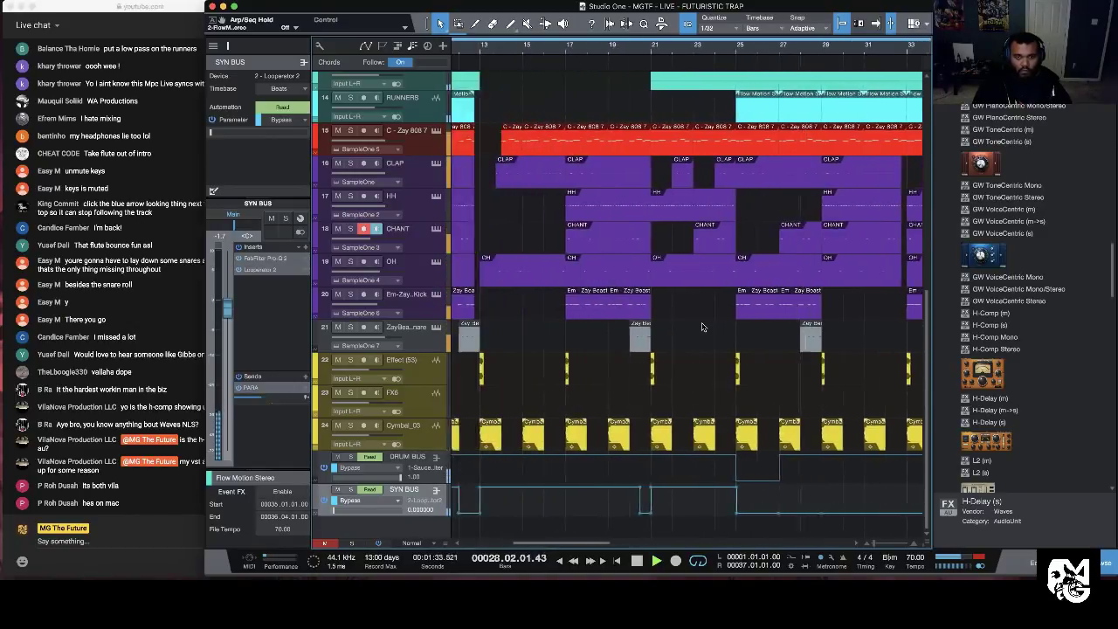
scroll(702, 327, right, 10)
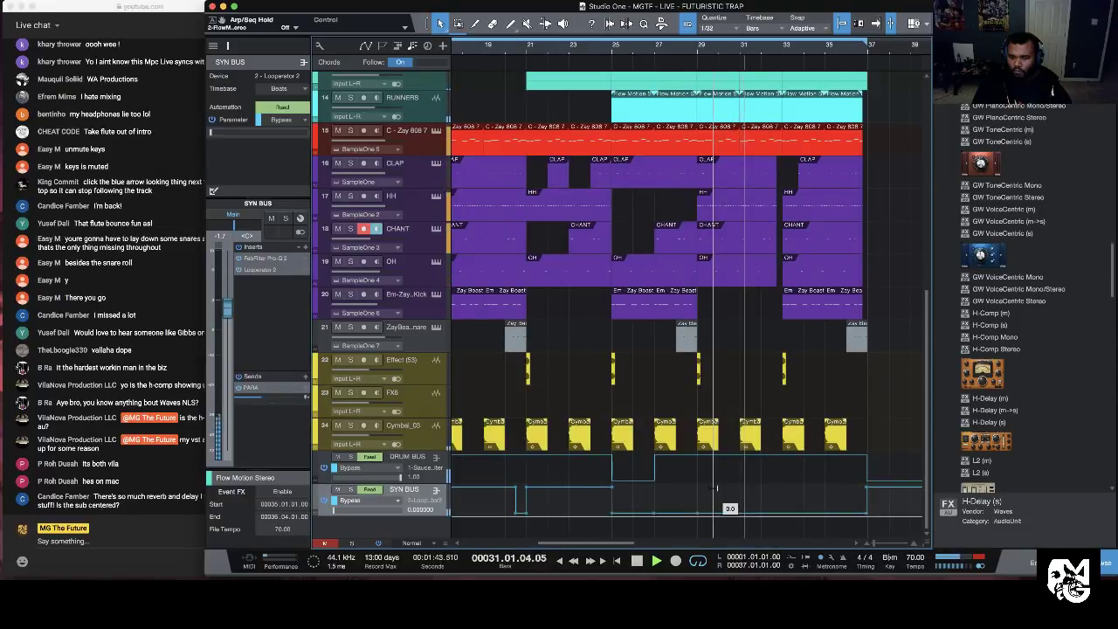
click(760, 512)
drag(791, 513, 795, 487)
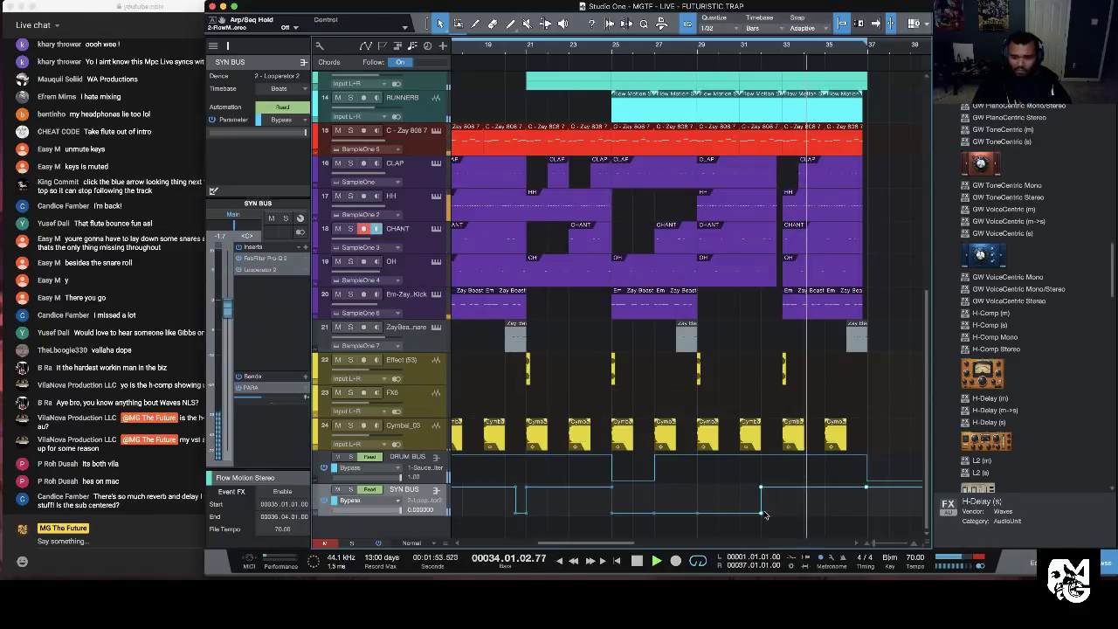
Step: Extend the loop range to bar 45 and place two copies of the CHORDS event on the KEYS track from bar 37 to bar 41
mouse_move(872, 52)
mouse_down()
mouse_move(845, 44)
mouse_move(748, 54)
mouse_move(783, 48)
mouse_up()
scroll(748, 109, up, 3)
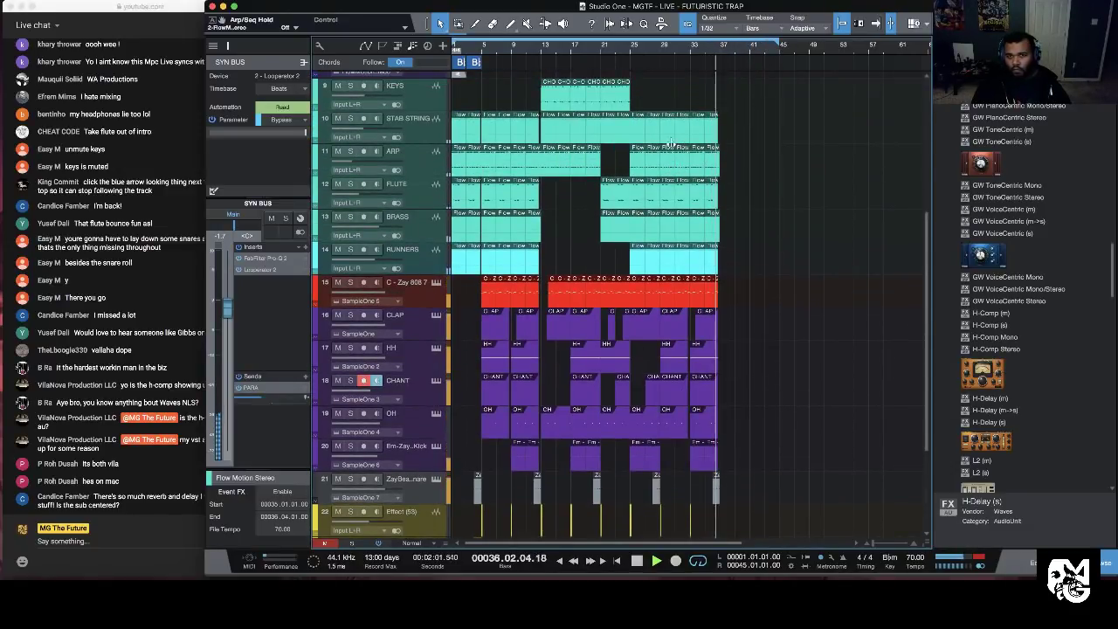
click(623, 101)
drag(622, 101, 728, 103)
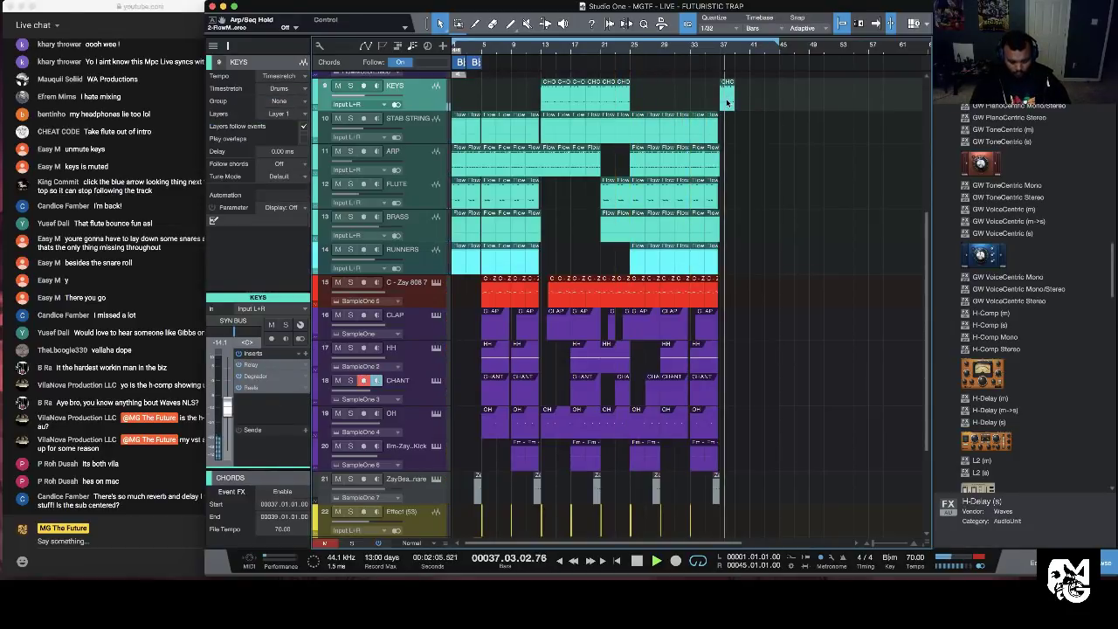
key(d)
click(705, 47)
drag(725, 47, 723, 69)
scroll(723, 68, up, 4)
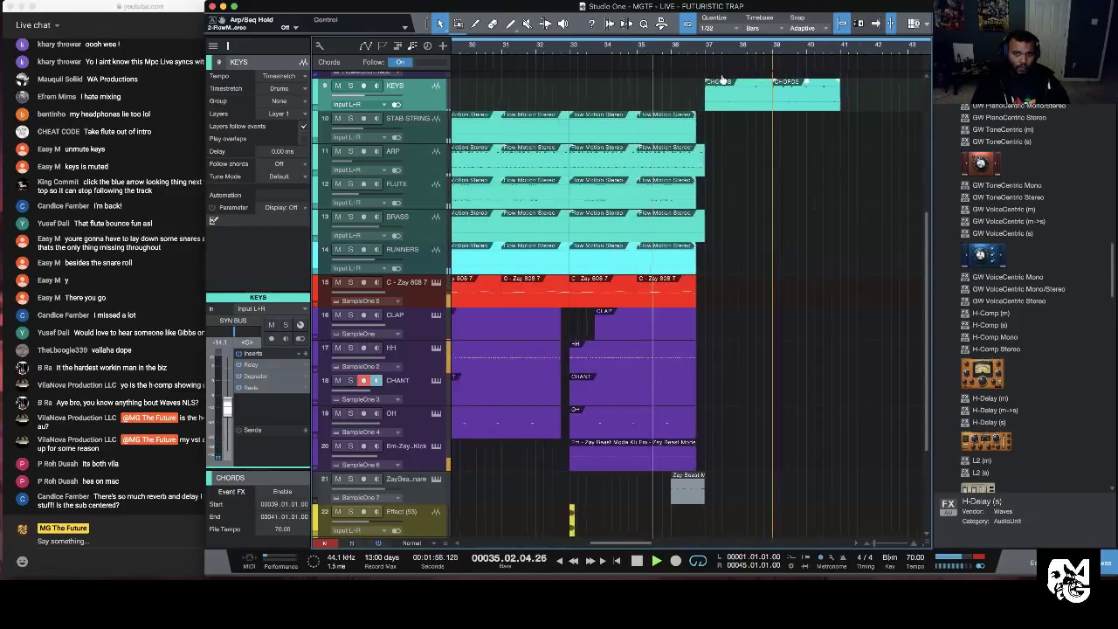
scroll(723, 85, down, 1)
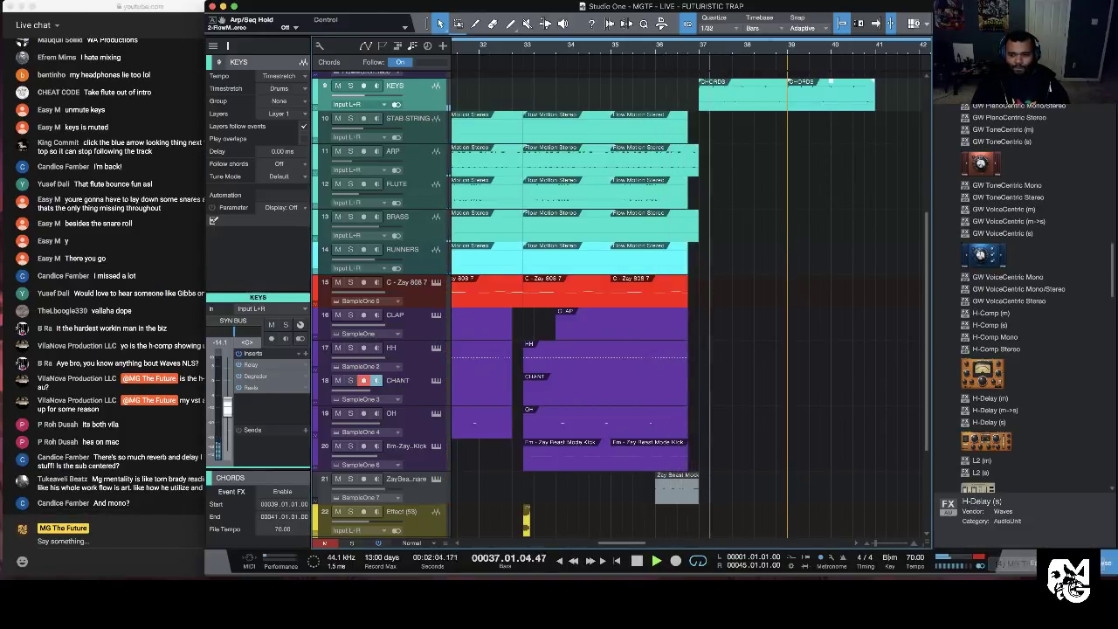
Step: Show the mixer and insert FabFilter Pro-Q 2 on the KEYS channel
click(963, 560)
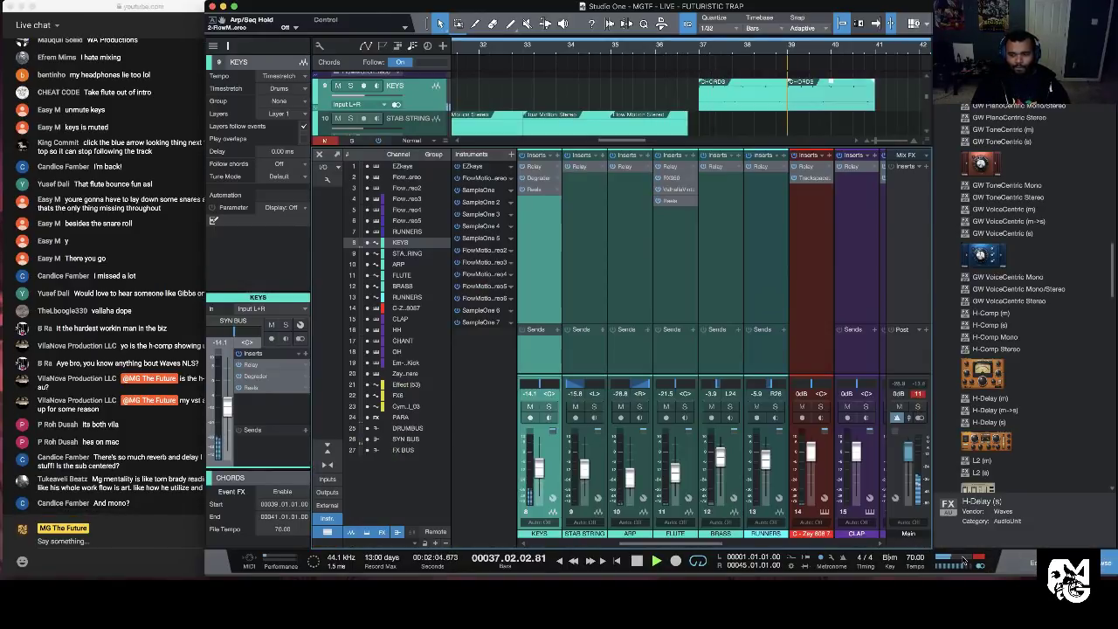
click(559, 155)
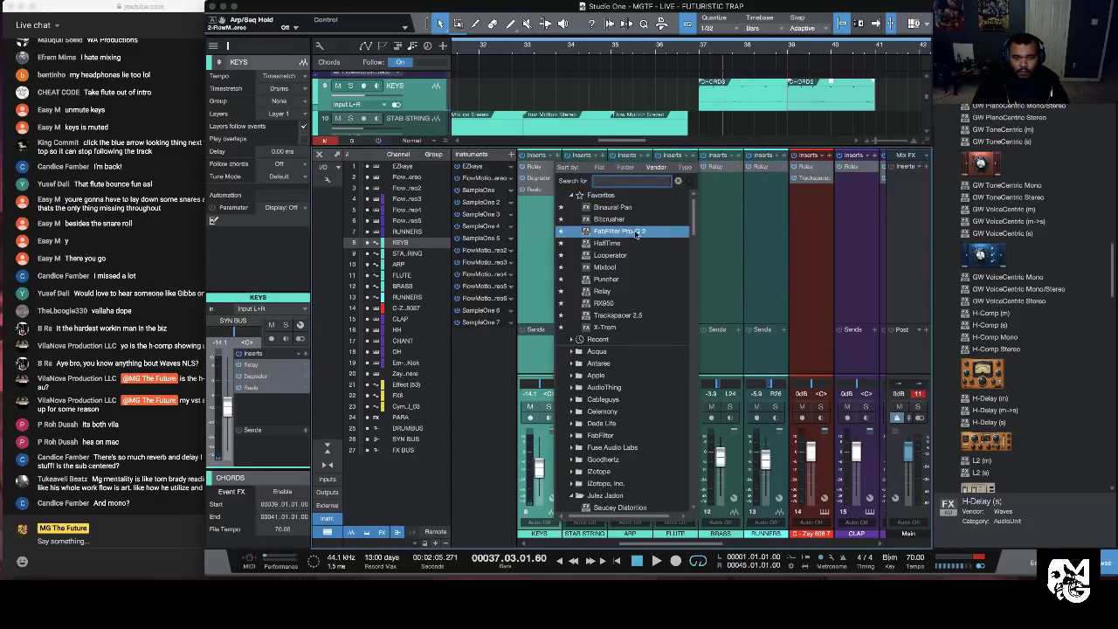
click(618, 230)
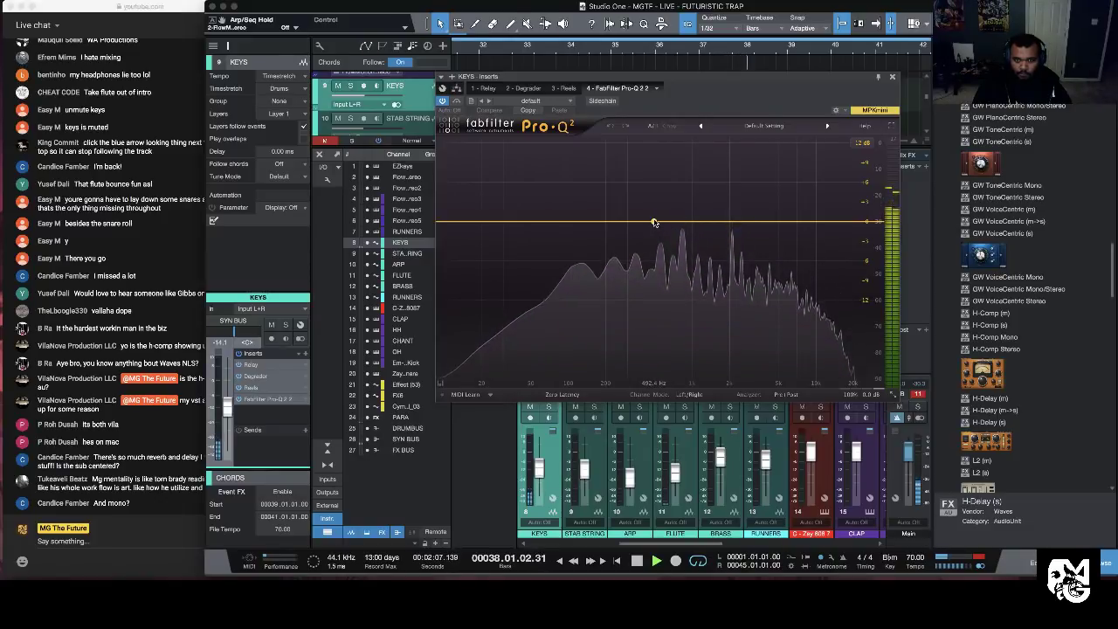
Step: Add a tilt shelf band on the KEYS equalizer at about 670 Hz with about +2.4 dB gain, then stop playback
click(654, 221)
click(556, 342)
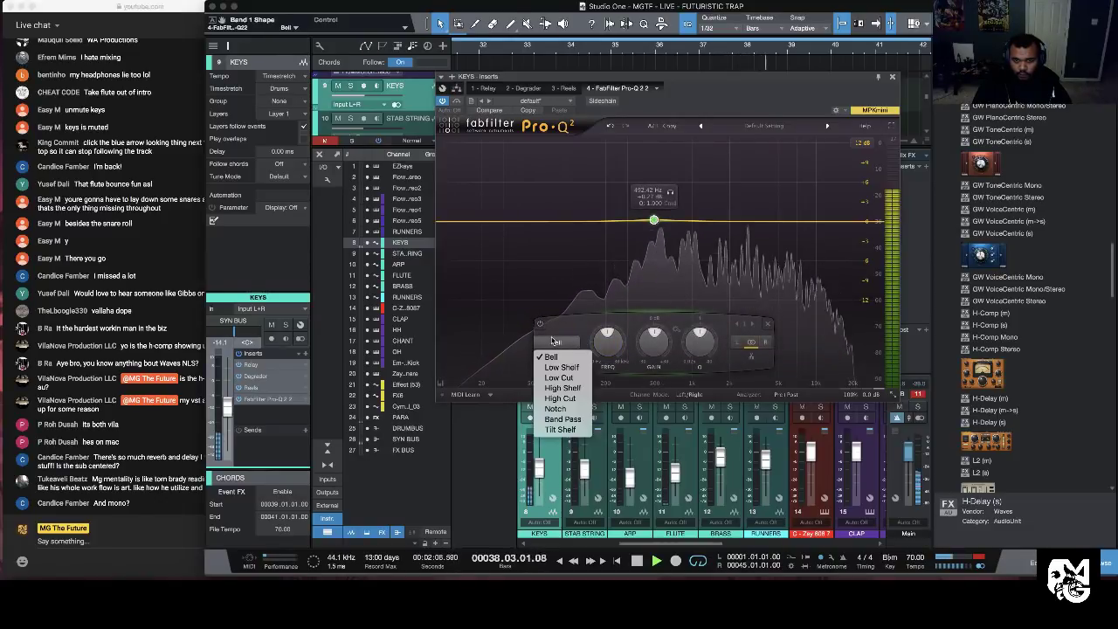
click(560, 430)
mouse_move(654, 221)
mouse_down()
mouse_move(657, 247)
mouse_move(654, 200)
mouse_move(664, 208)
mouse_move(676, 196)
mouse_move(671, 207)
mouse_up()
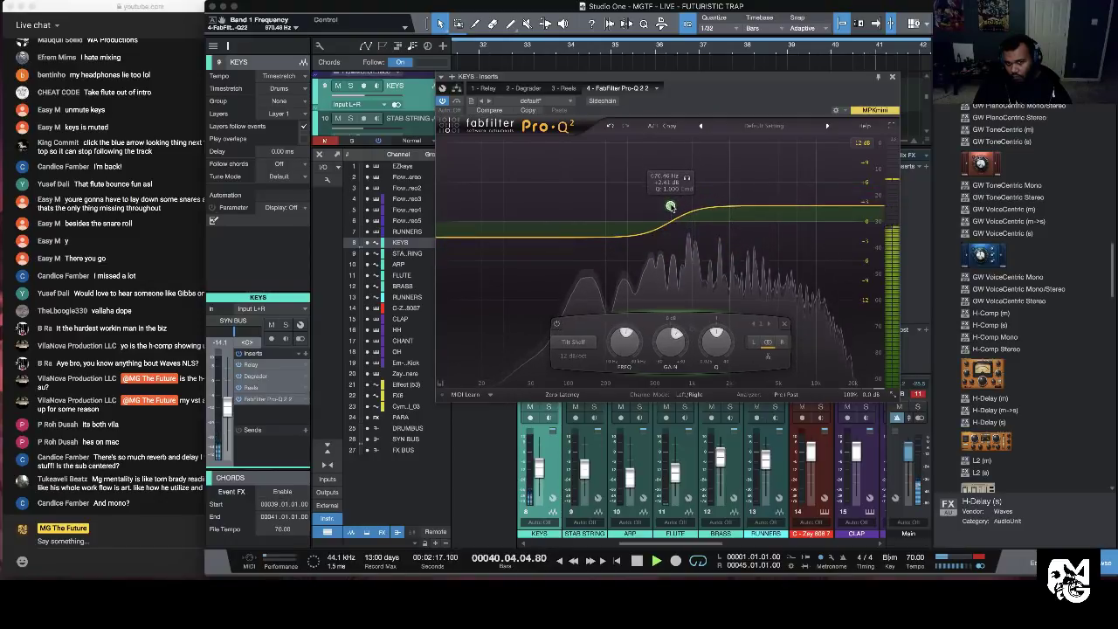
click(891, 76)
key(space)
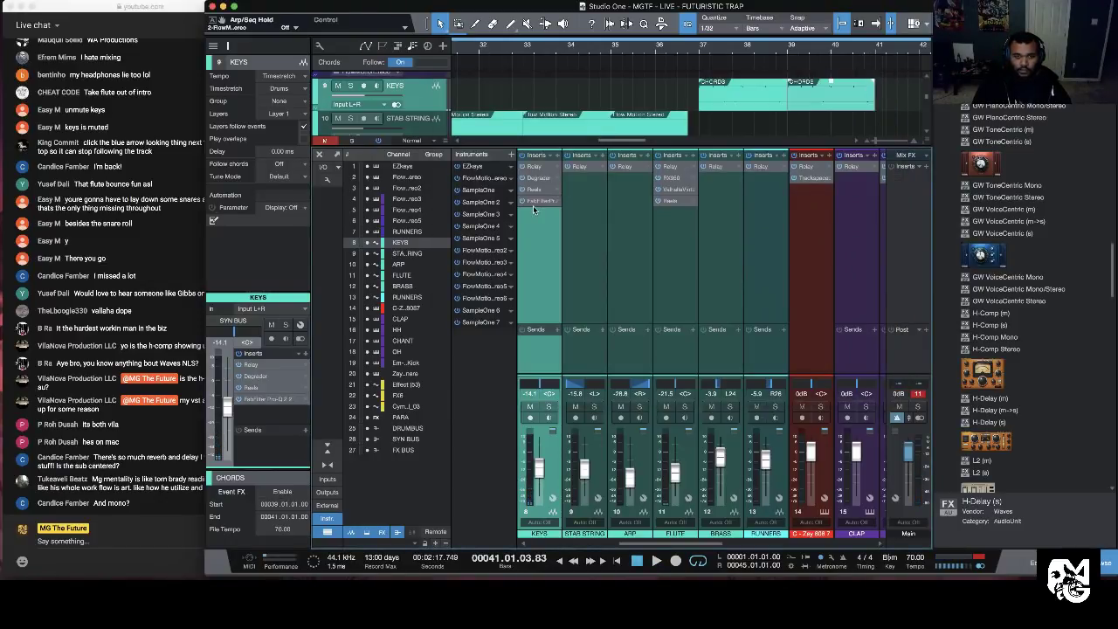
Step: Move FabFilter Pro-Q 2 ahead of the last insert on KEYS and lower the channel to -17.4 dB while playing the outro
mouse_move(541, 200)
mouse_down()
mouse_move(545, 179)
mouse_move(543, 199)
mouse_up()
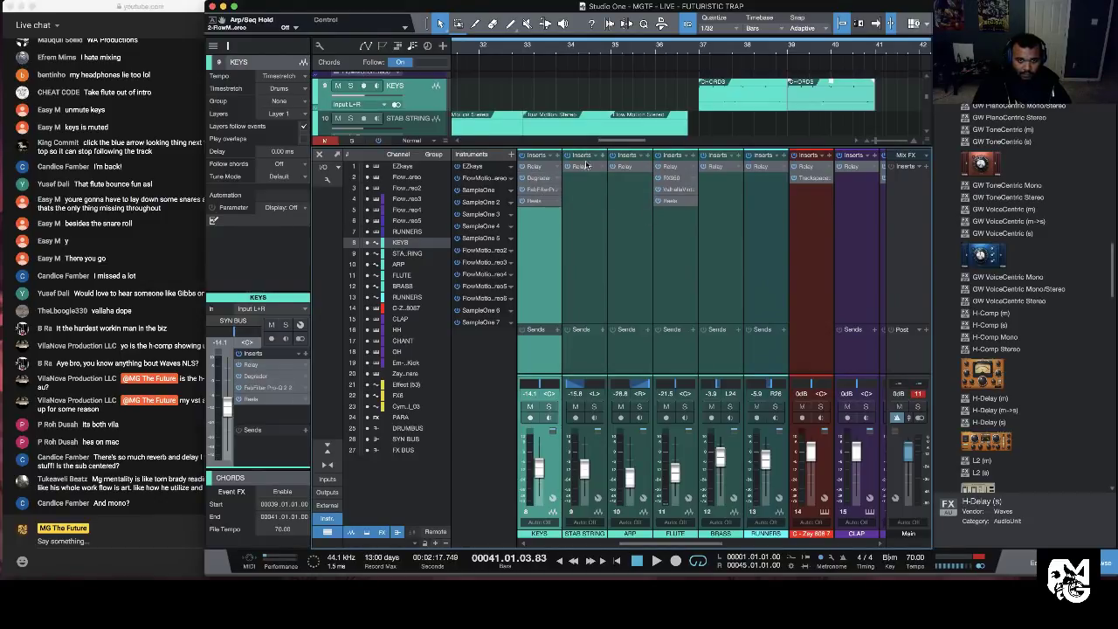
key(space)
click(689, 52)
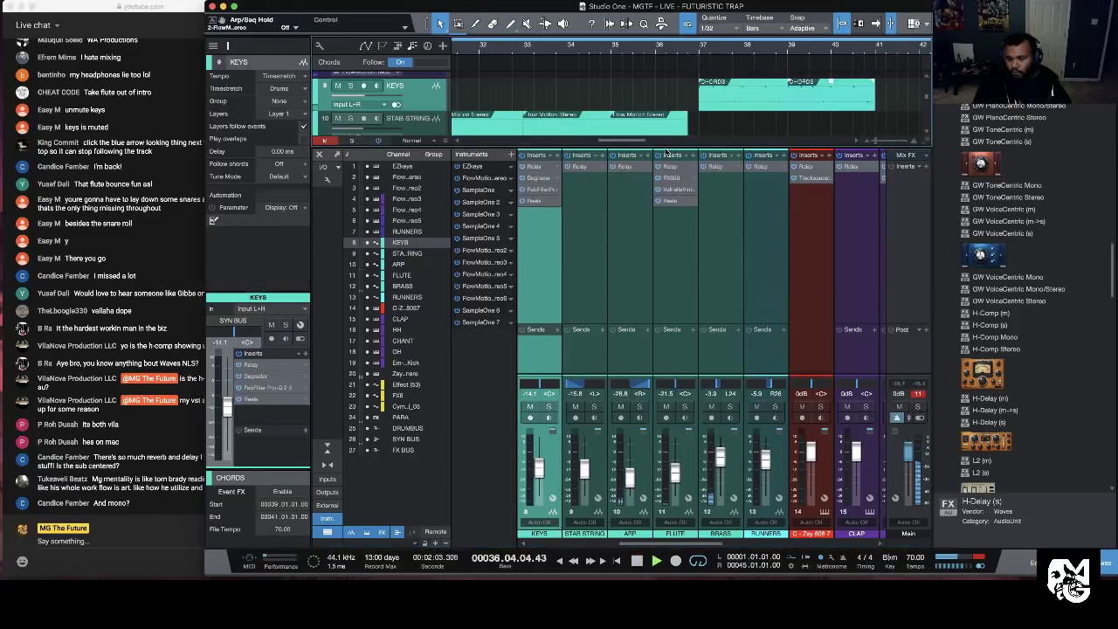
drag(539, 473, 540, 473)
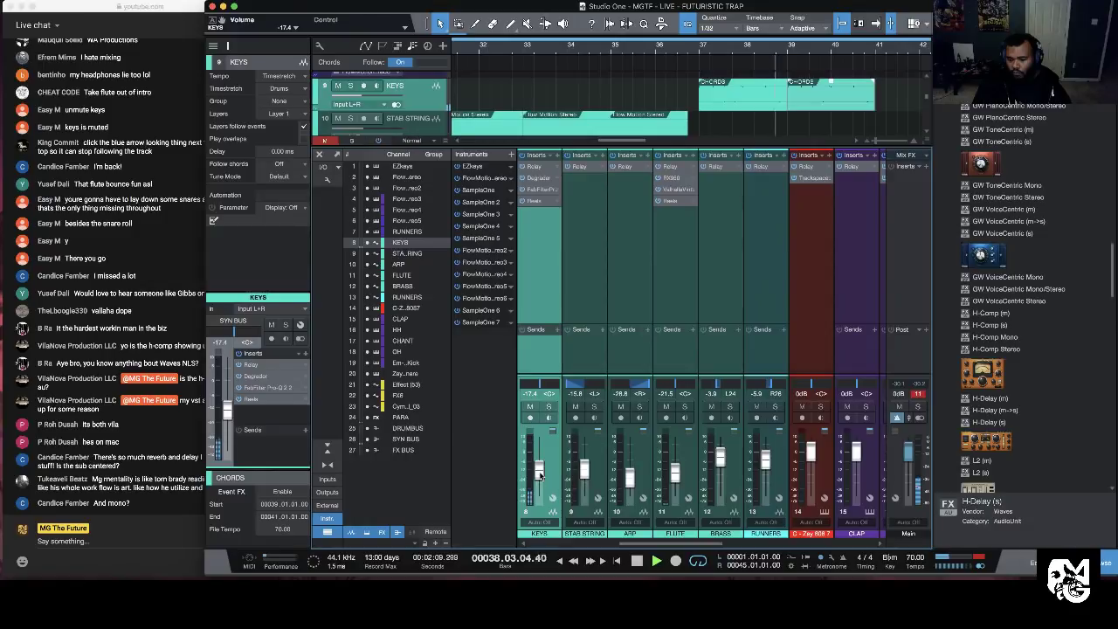
Step: Play the lead-in to the outro from about bar 34, hide the mixer and stop playback
click(567, 48)
scroll(608, 46, down, 5)
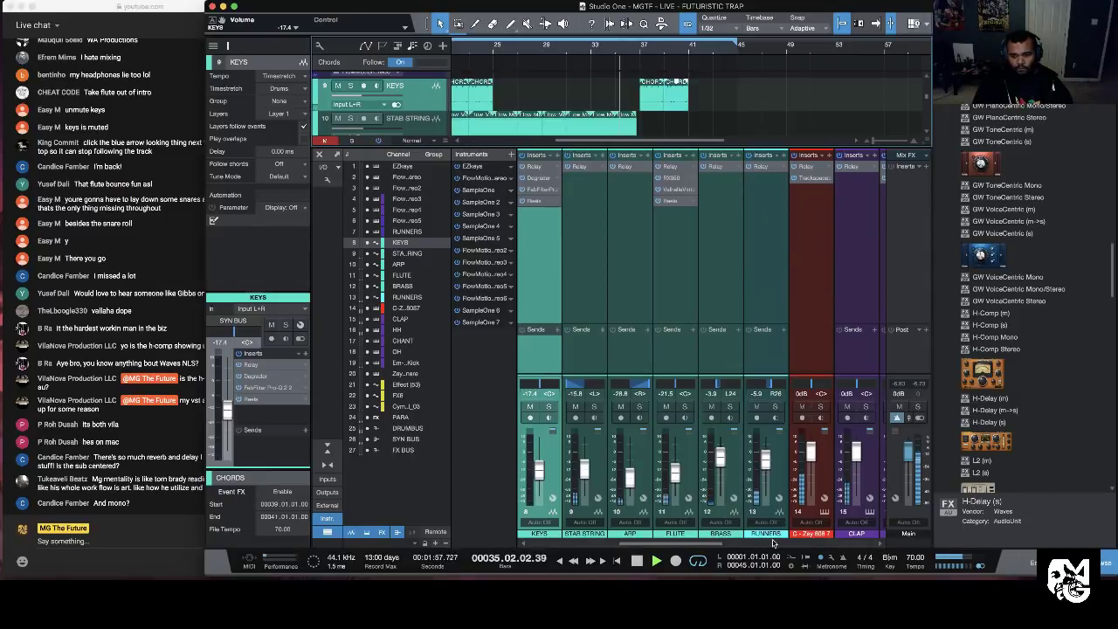
drag(718, 544, 876, 543)
key(F3)
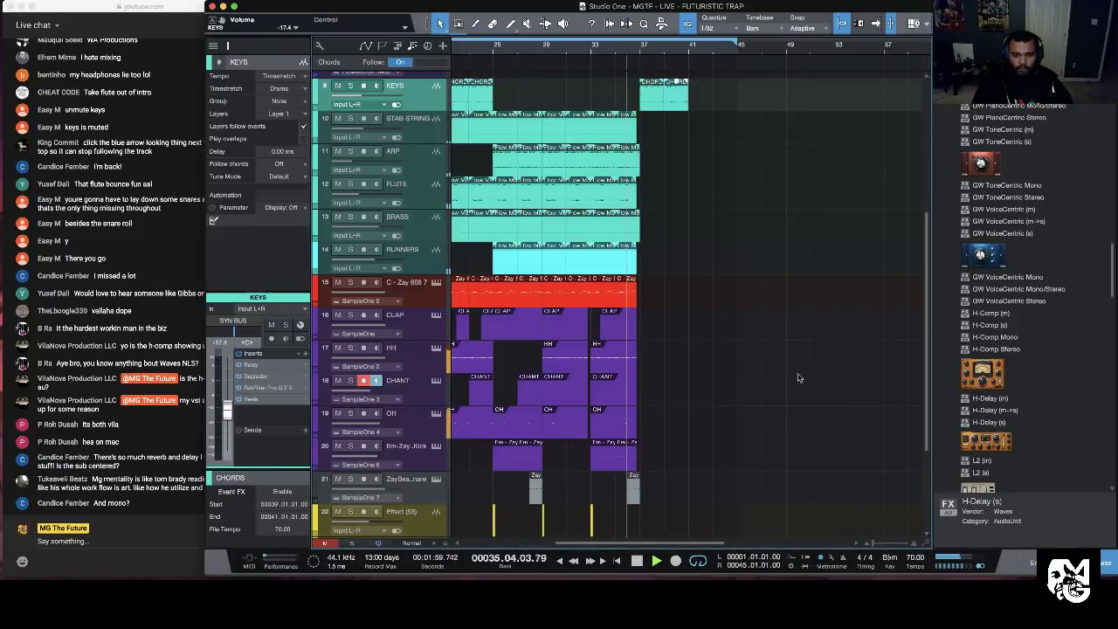
key(space)
Step: Shorten the loop range to end at bar 41 and hide the browser
click(739, 44)
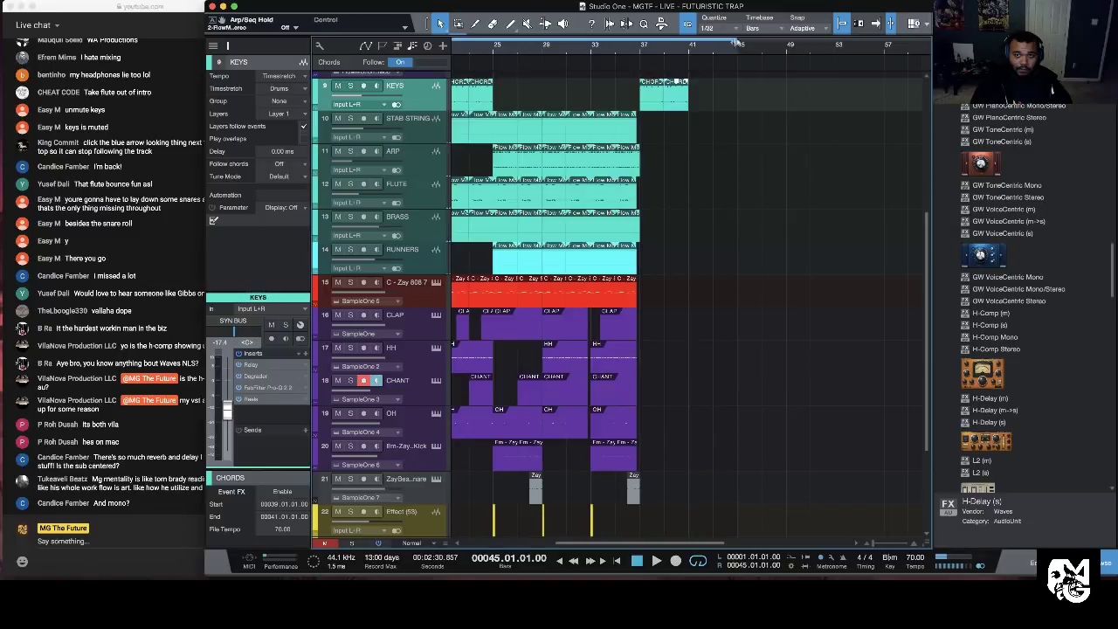
scroll(694, 88, left, 5)
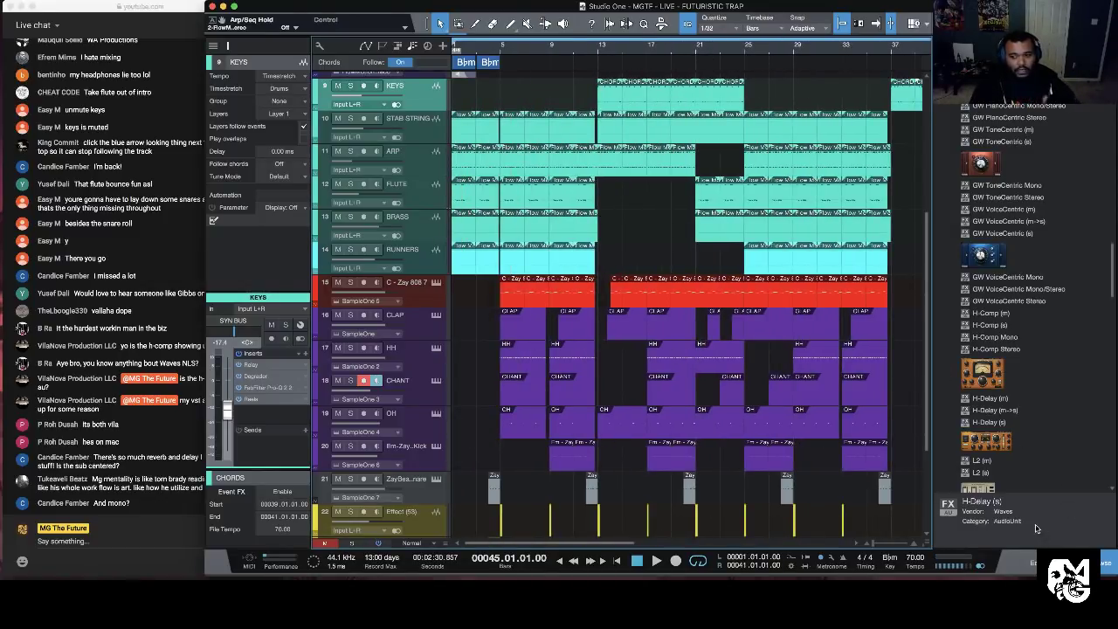
click(1102, 563)
Step: Save the song and return the playback position to the start
scroll(776, 425, down, 4)
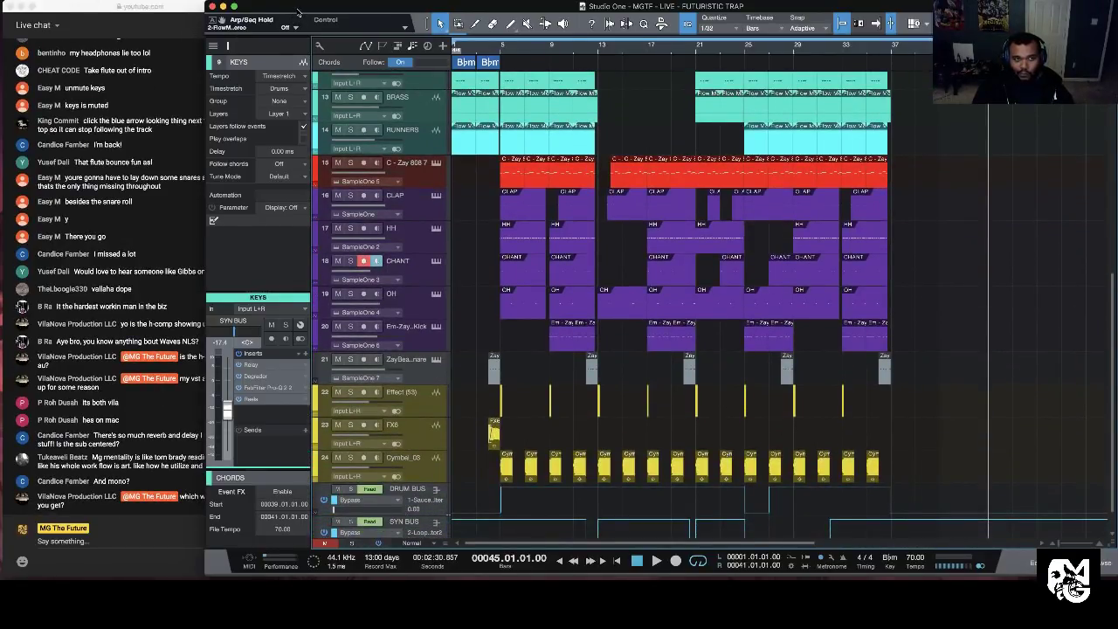
click(86, 2)
click(117, 104)
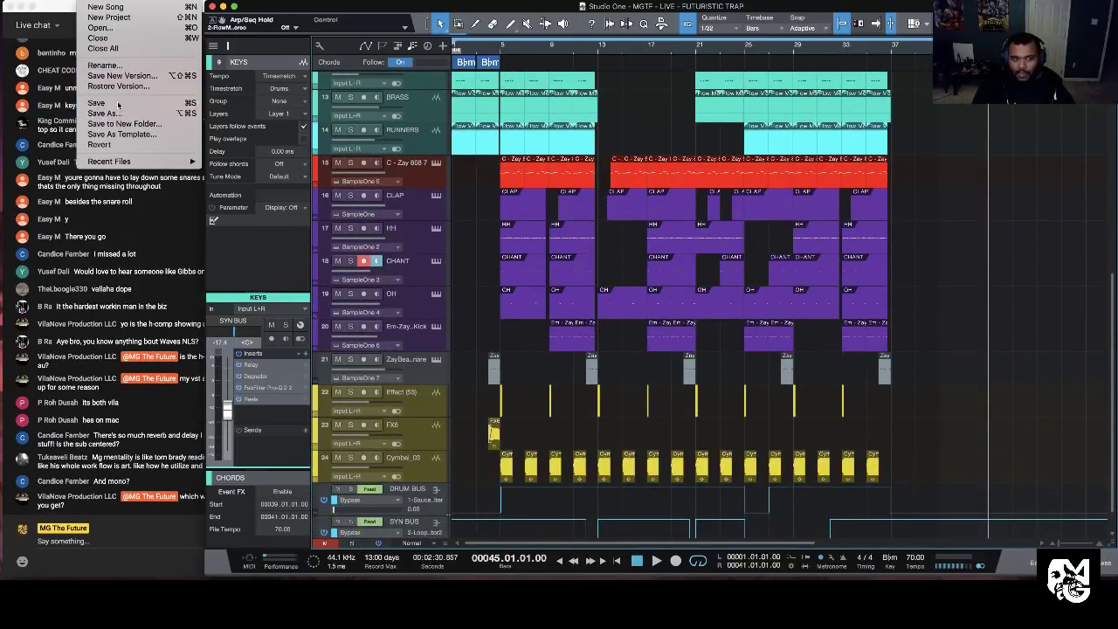
click(616, 561)
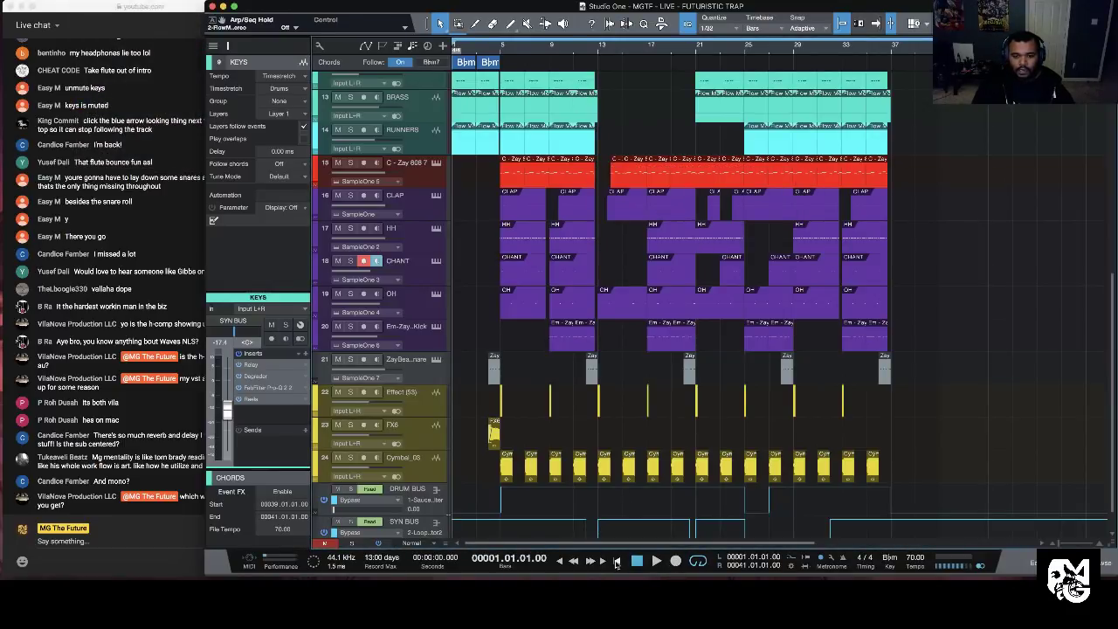
Step: Start a mixdown export of the song and set its save location to the Desktop
scroll(931, 266, down, 1)
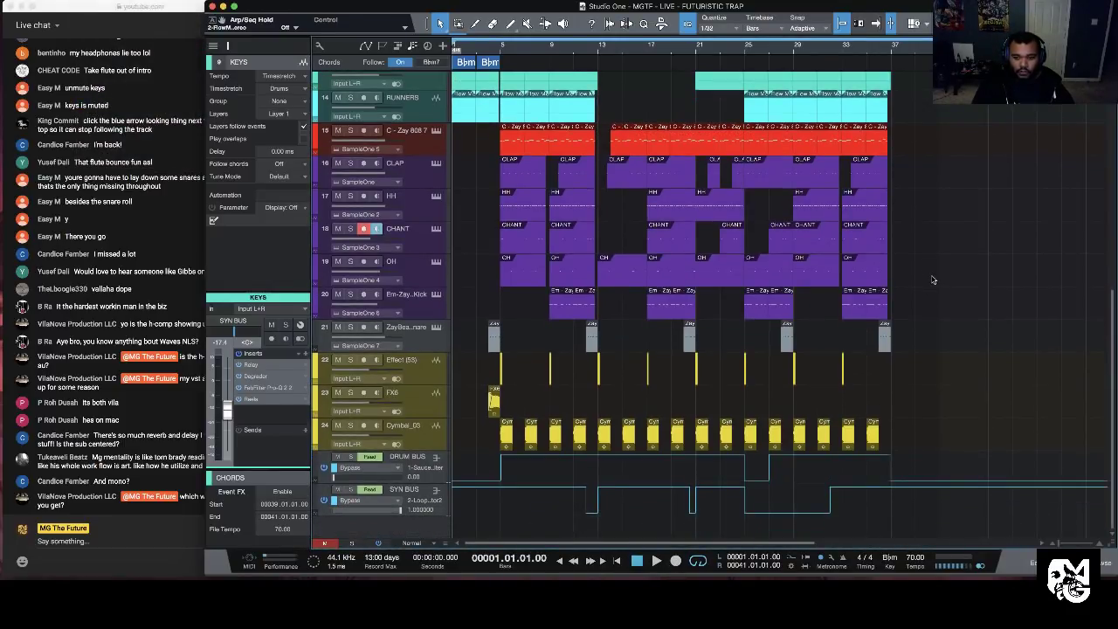
scroll(930, 277, up, 10)
scroll(931, 277, down, 9)
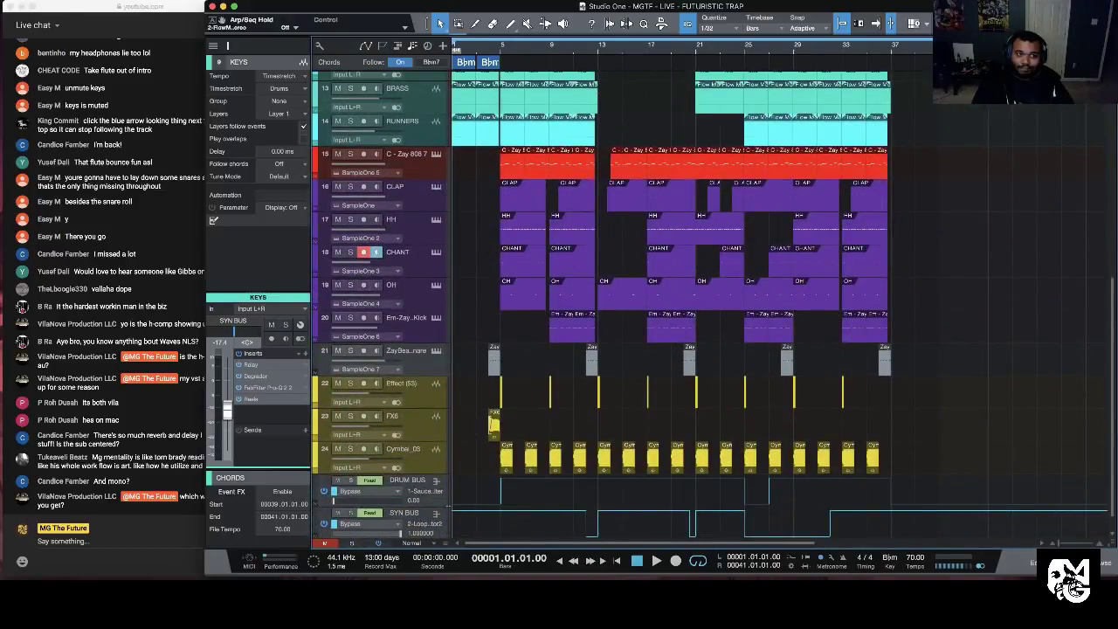
click(138, 2)
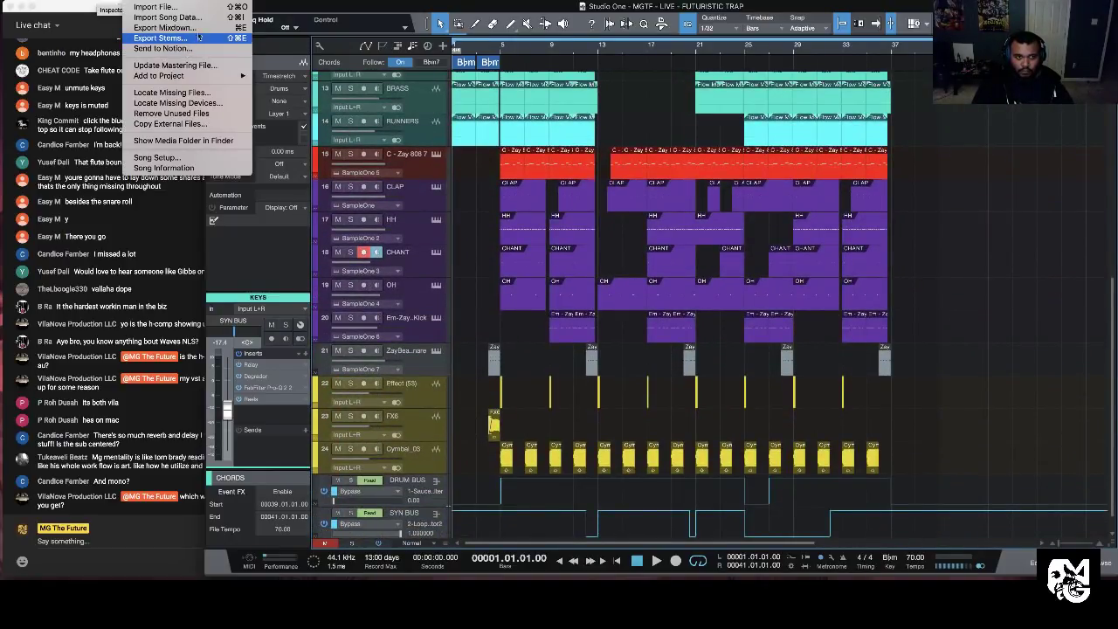
click(166, 28)
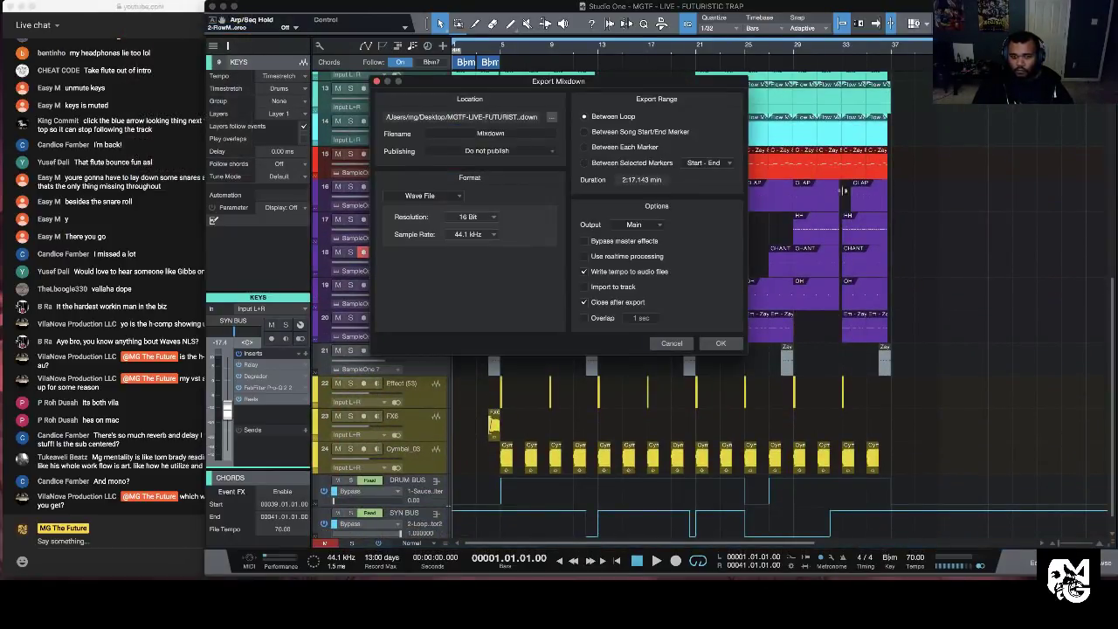
click(551, 116)
click(440, 209)
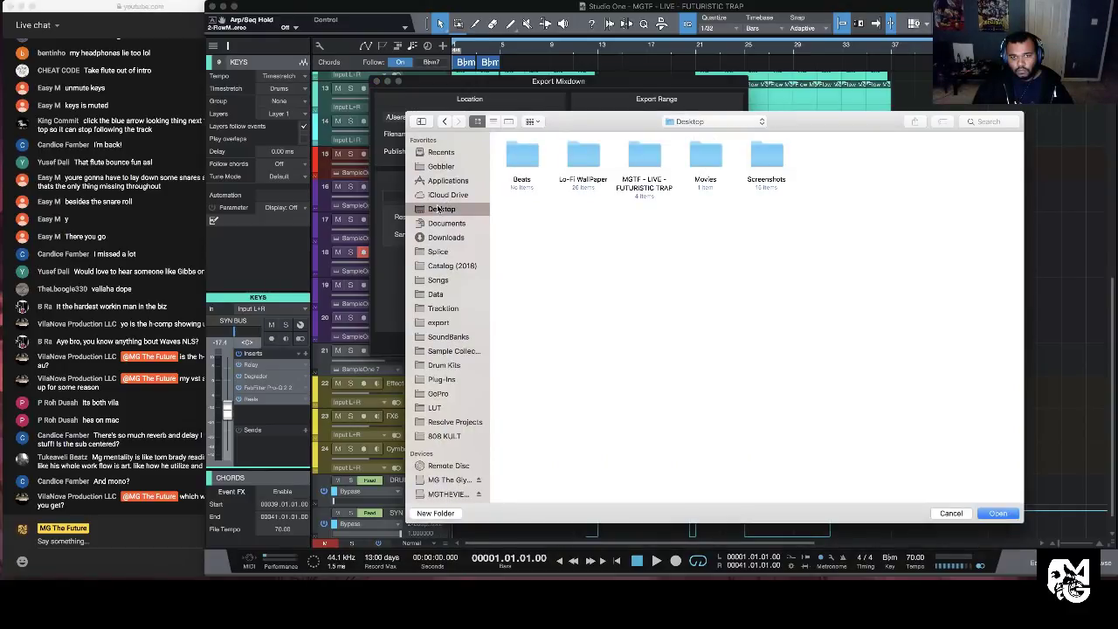
click(998, 513)
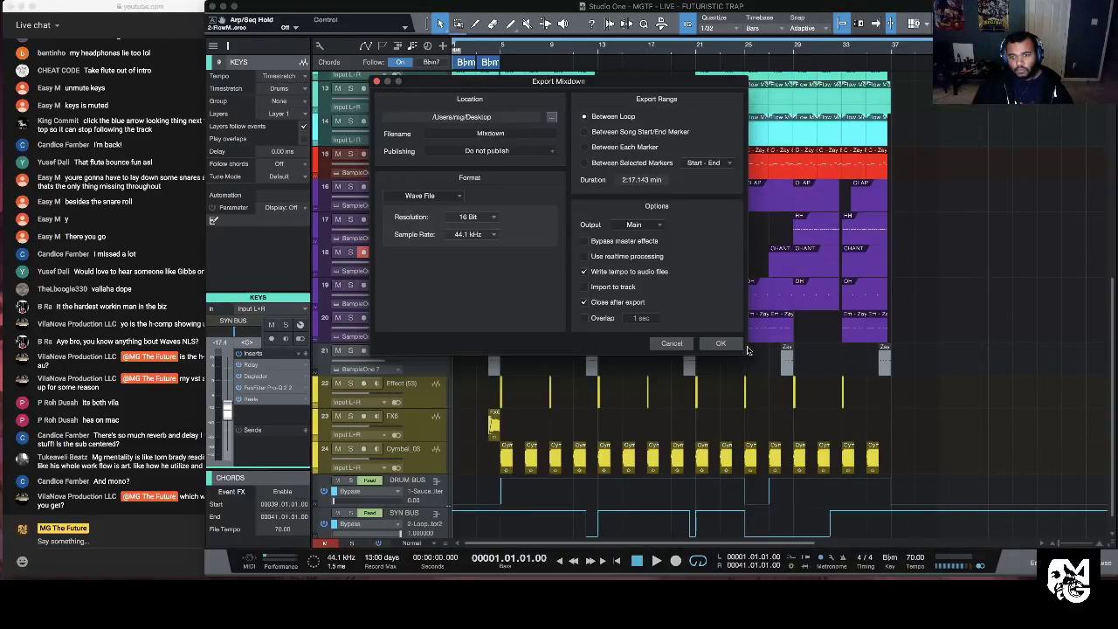
Step: Name the mixdown file MGTF - WAVES FM TRAP and export the loop range as a 16-bit, 44.1 kHz Wave file
click(509, 136)
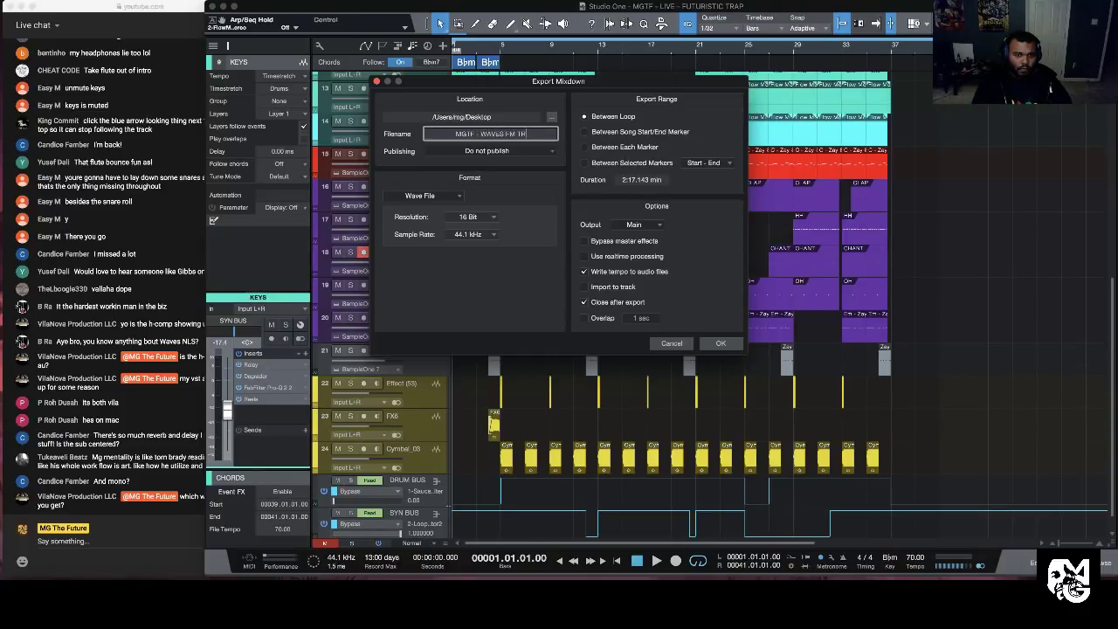
text(MGTF - WAVES FM TRAP)
key(Return)
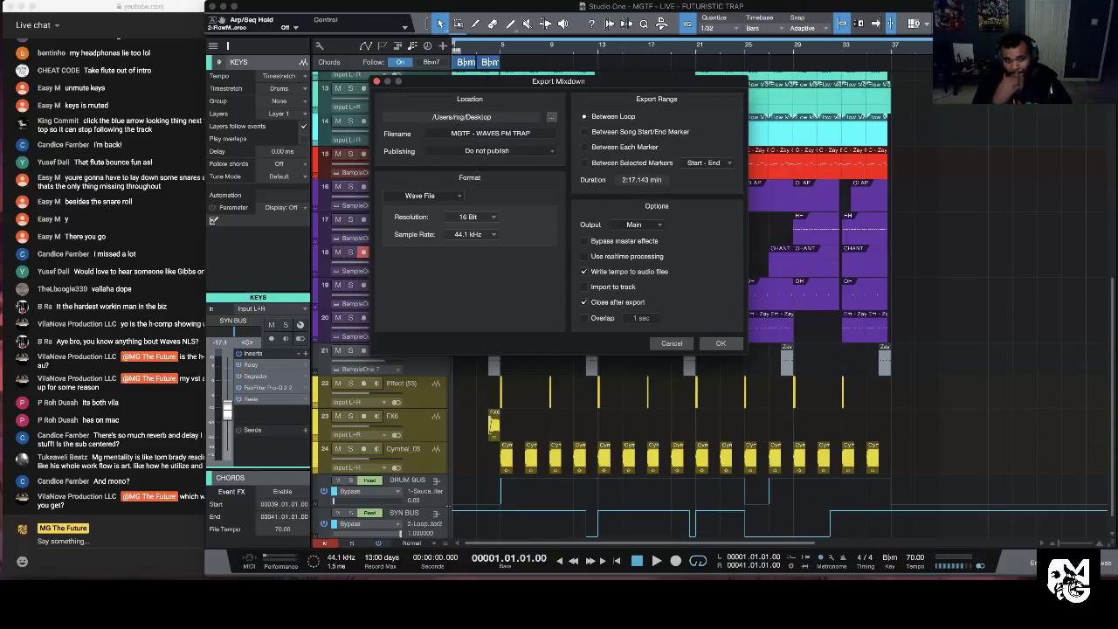
click(721, 343)
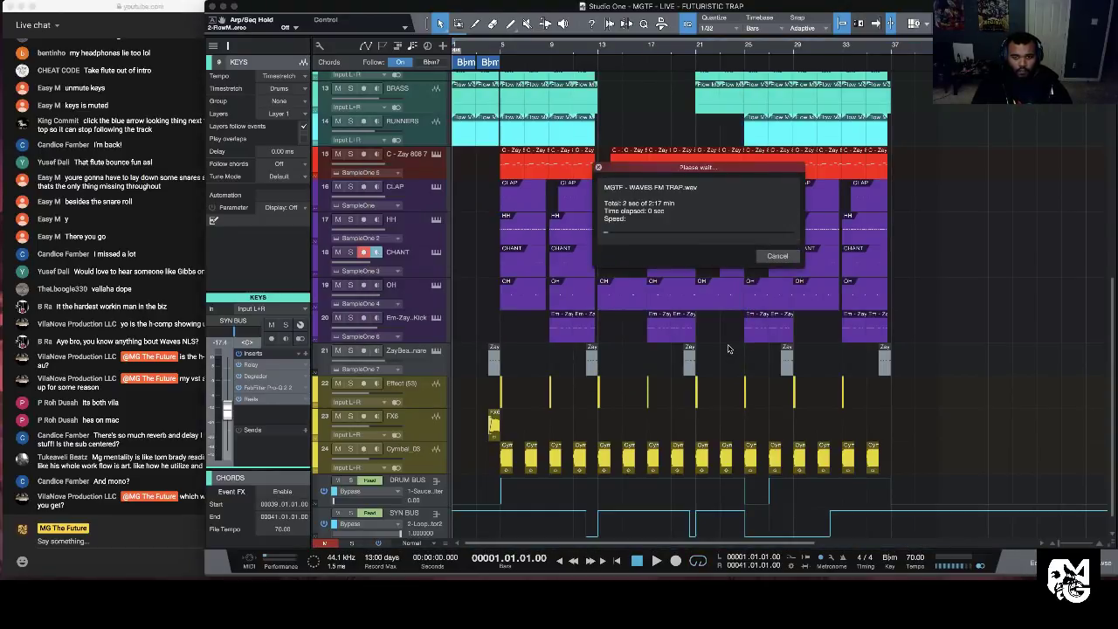
click(165, 485)
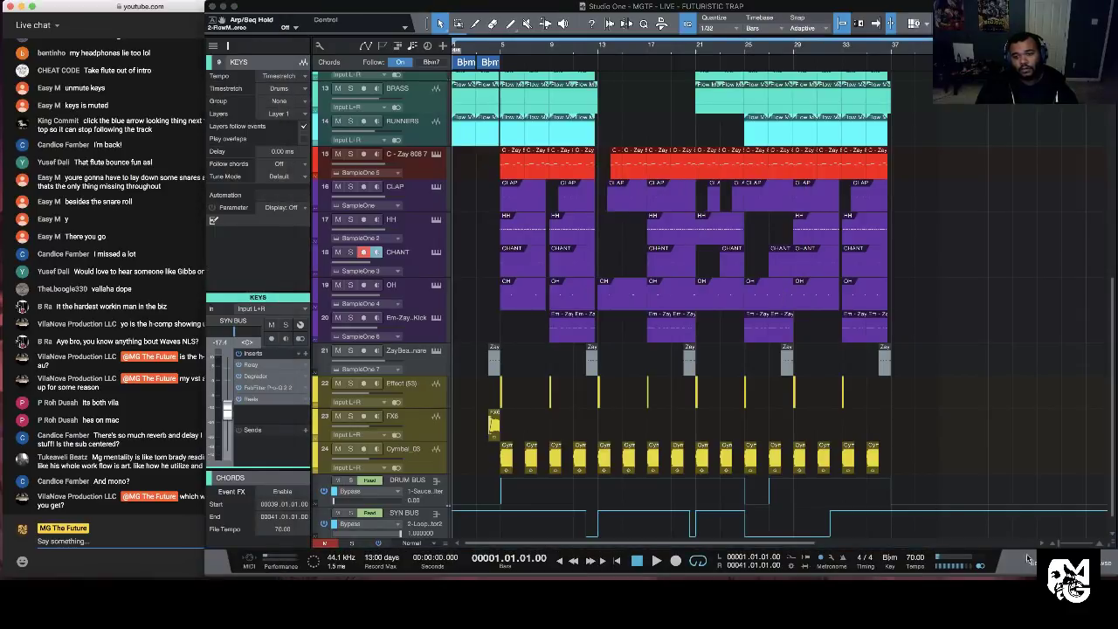
Step: Show the mixer and lower PARA, DRUM BUS, SYN BUS and FX BUS together, bringing DRUM BUS to -3.9 dB during playback
key(F3)
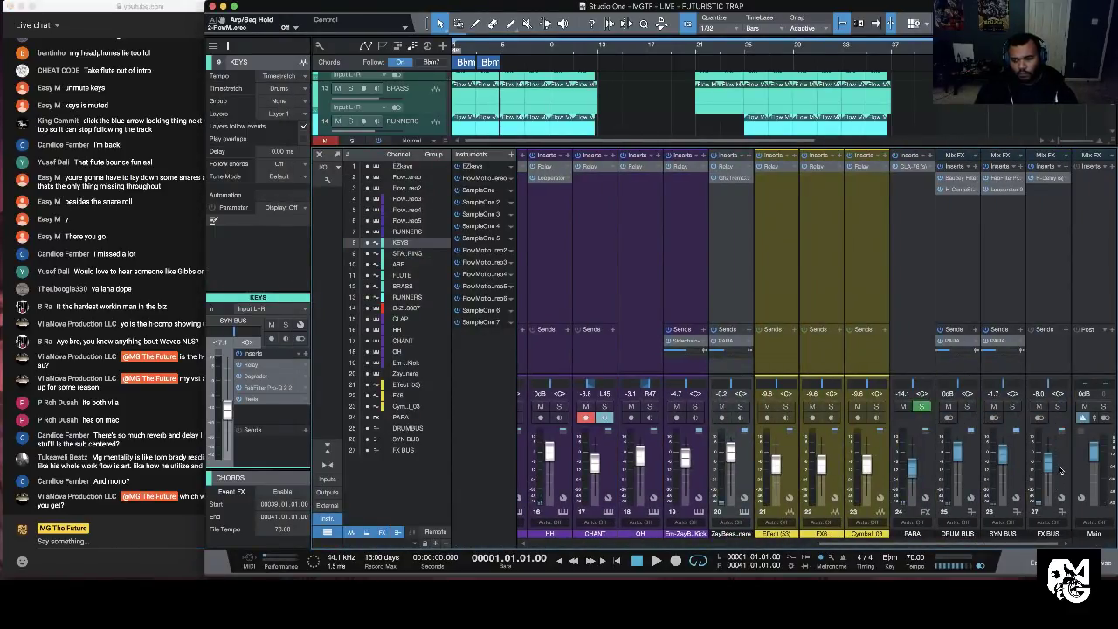
click(1035, 523)
shift+click(931, 487)
key(space)
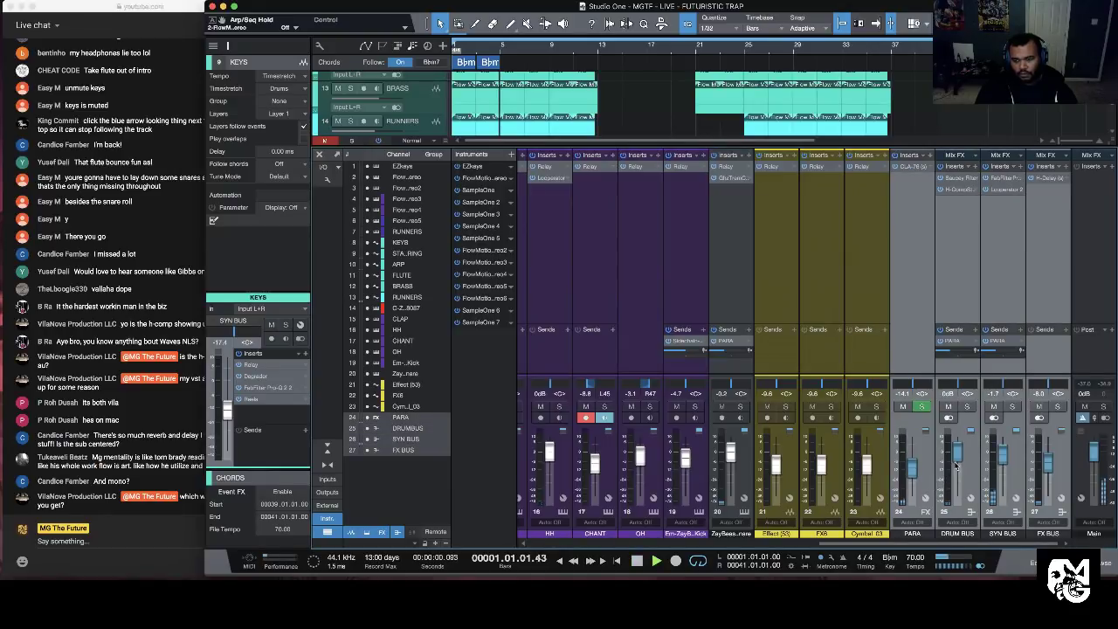
drag(958, 458, 959, 464)
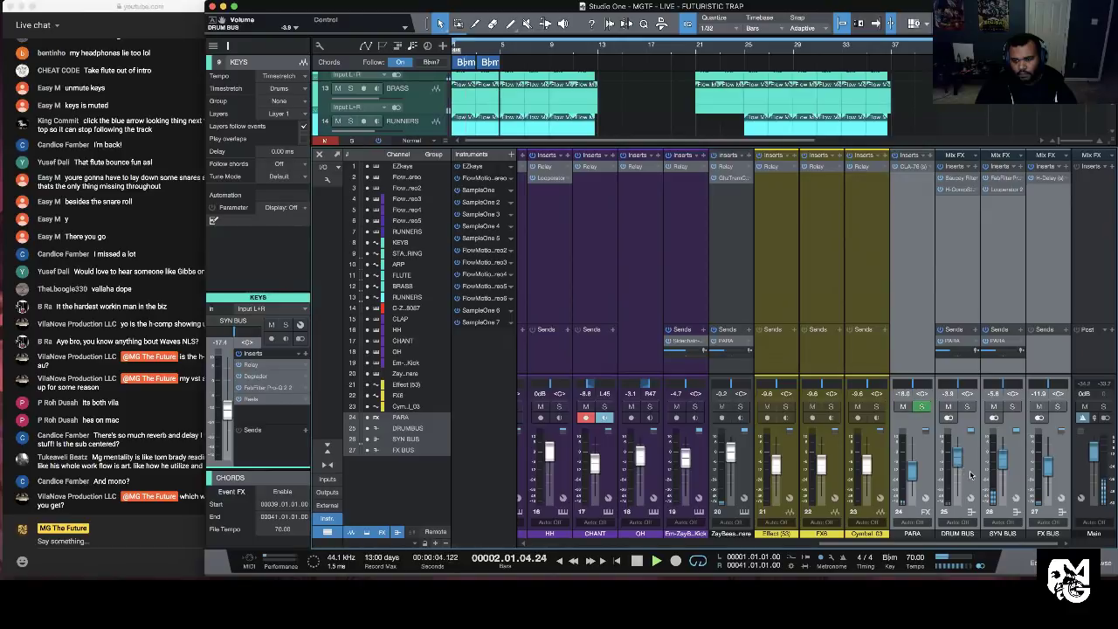
Step: Play from about bar 25 and lower the CLAP channel to -2.3 dB and the Zay snare channel to -4.7 dB
click(749, 51)
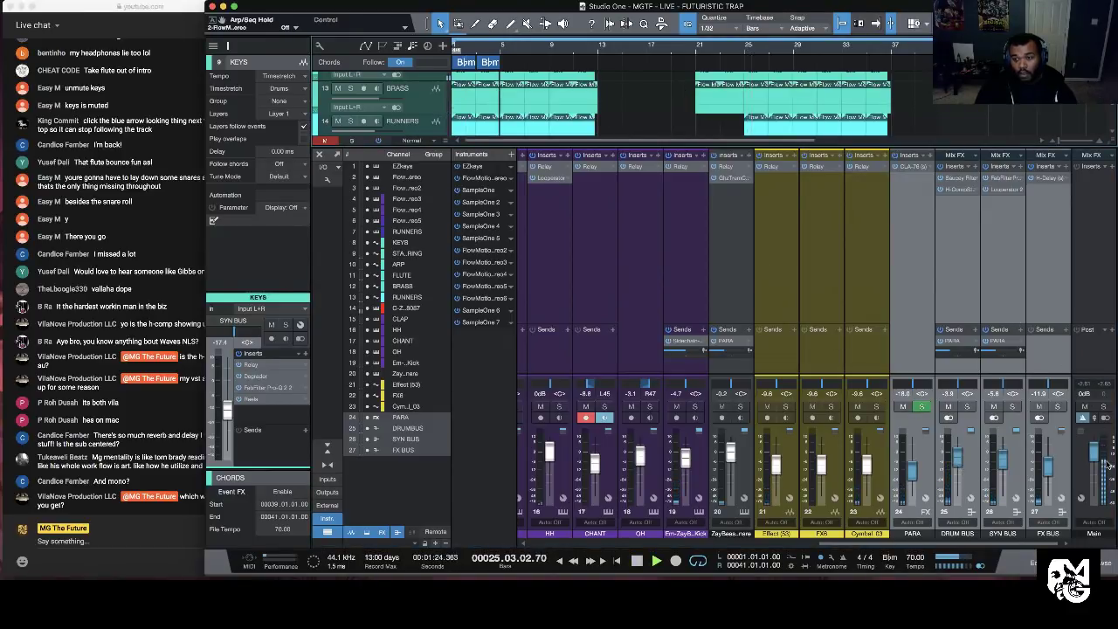
drag(858, 543, 807, 544)
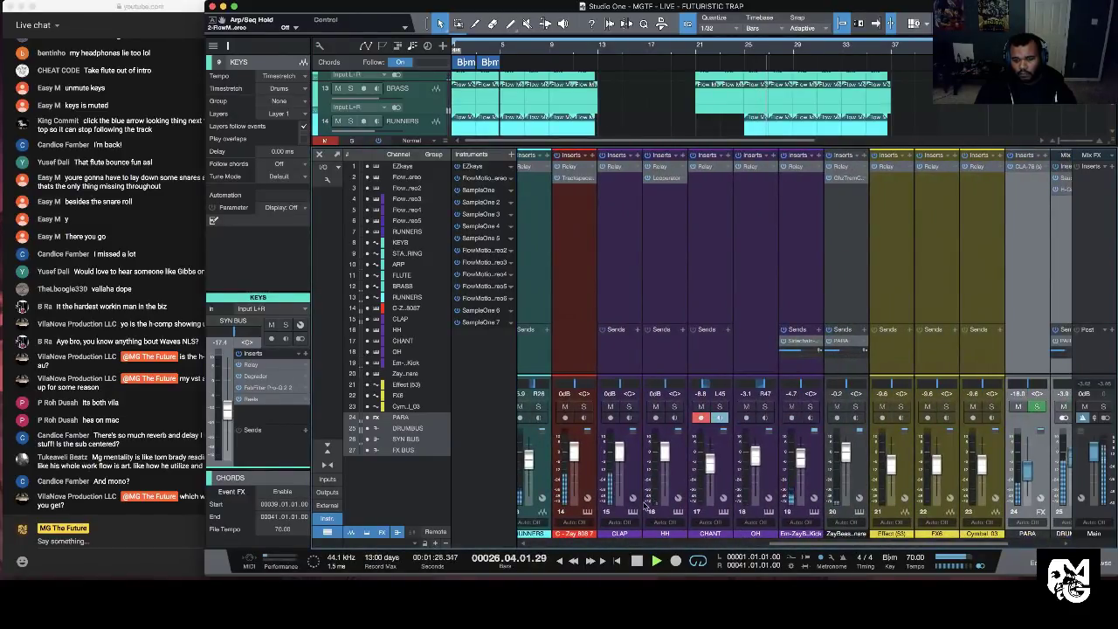
drag(619, 453, 618, 461)
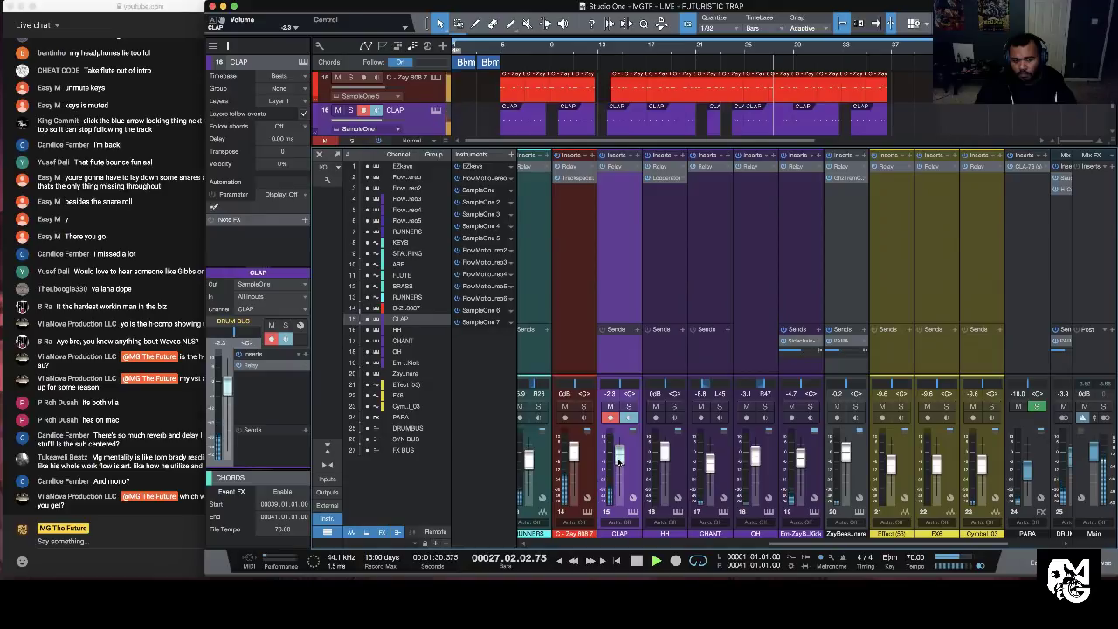
drag(856, 546, 891, 547)
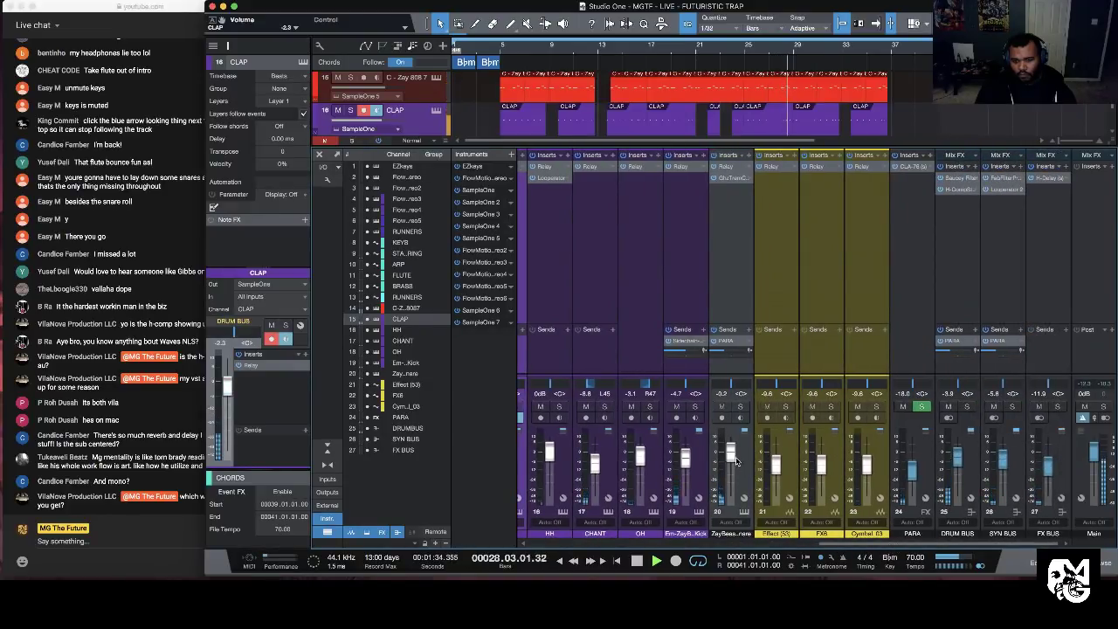
drag(732, 463, 732, 467)
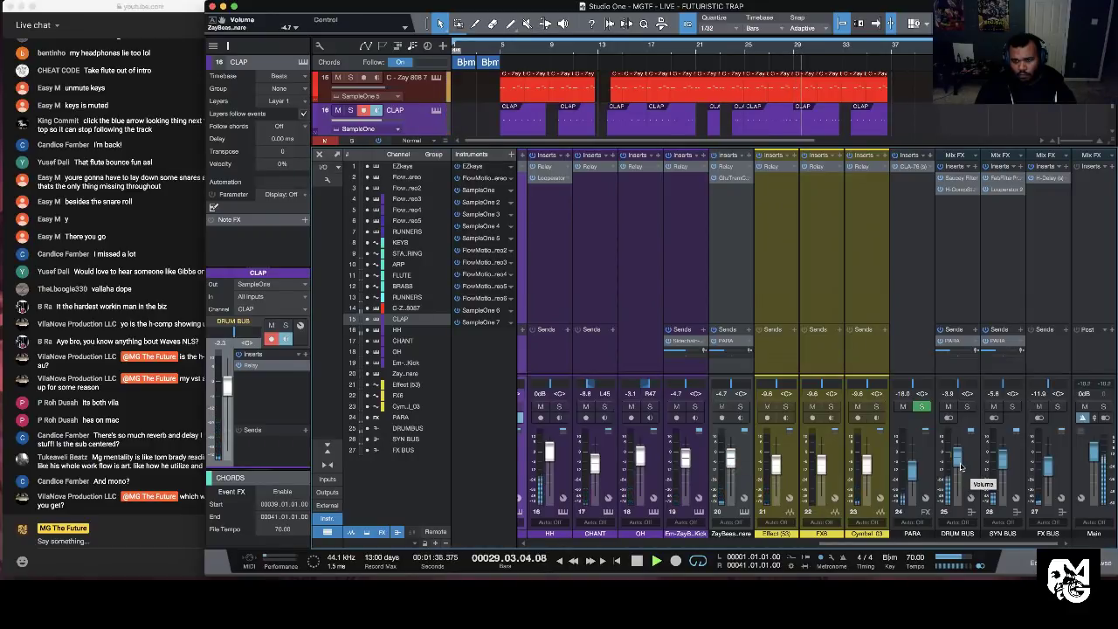
Step: Lower the C - Zay 808 channel to -3.1 dB
drag(908, 543, 800, 543)
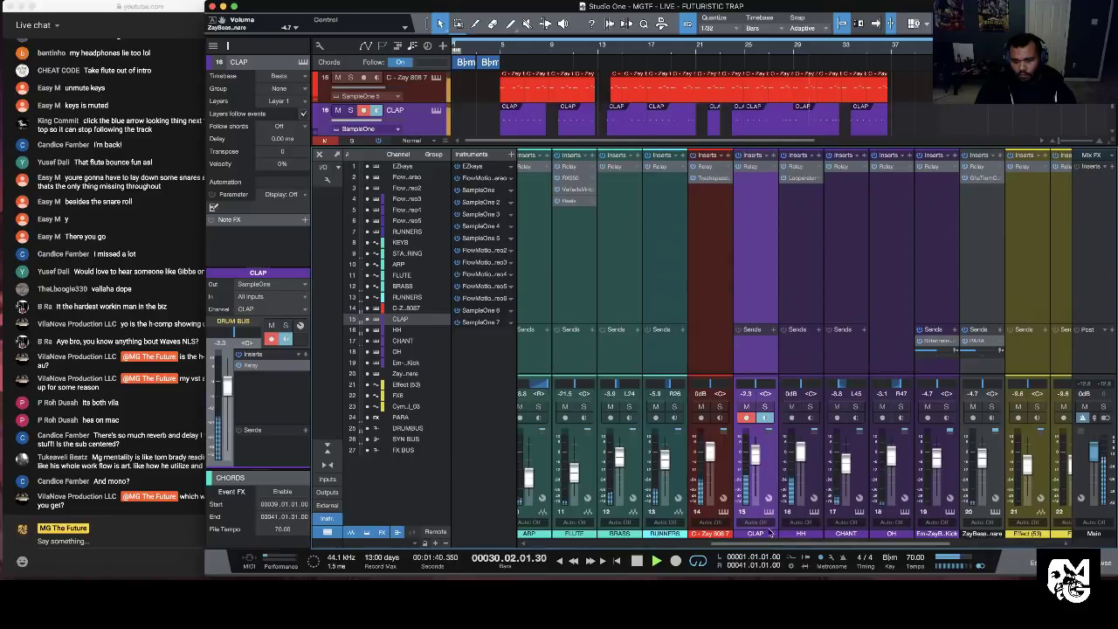
drag(711, 460, 710, 466)
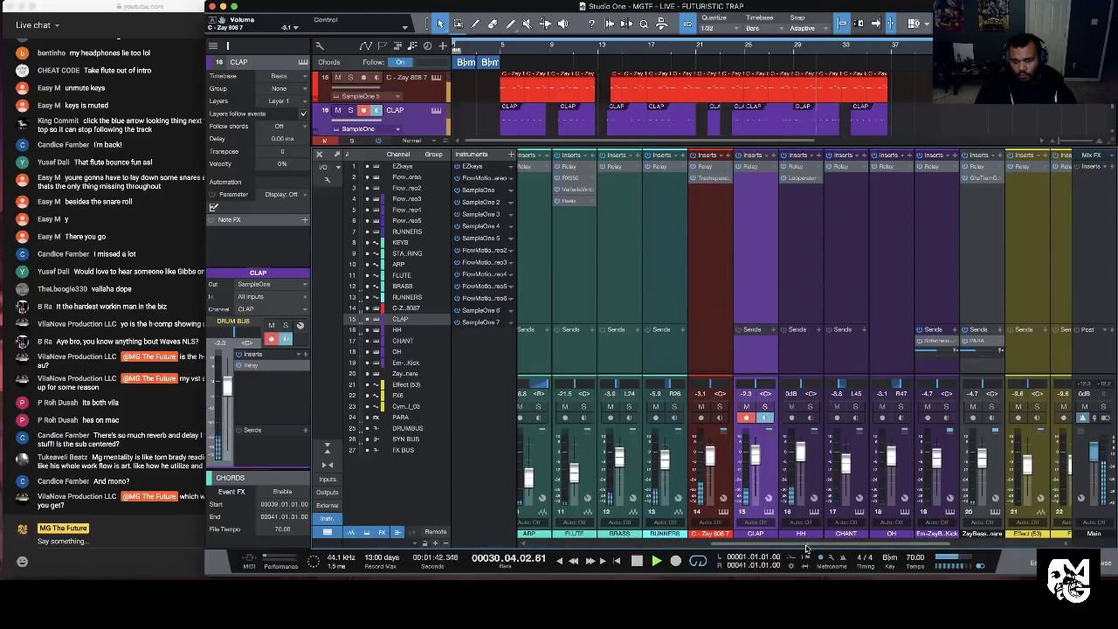
scroll(830, 467, right, 5)
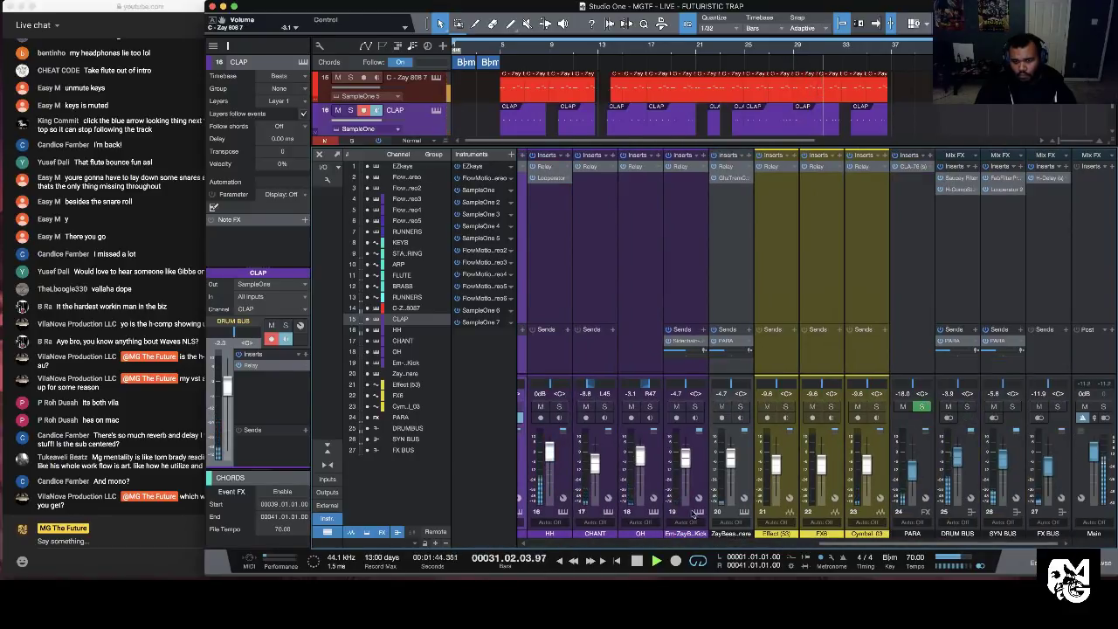
drag(835, 545, 821, 549)
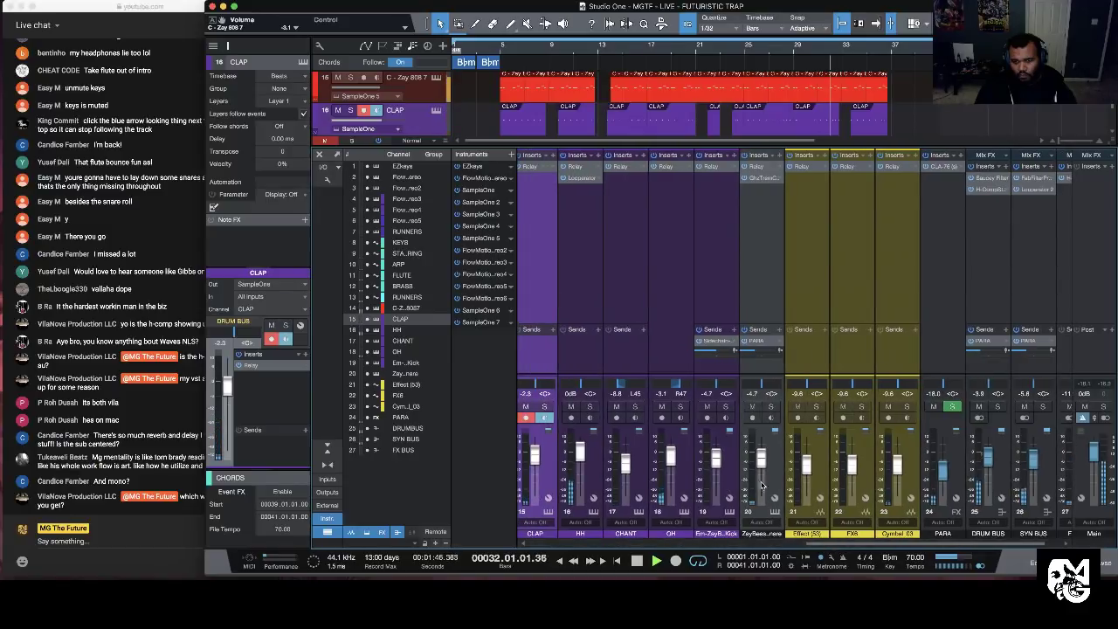
Step: Raise the DRUM BUS level to -2.7 dB and the SYN BUS level to -3.5 dB during playback
drag(992, 463, 990, 460)
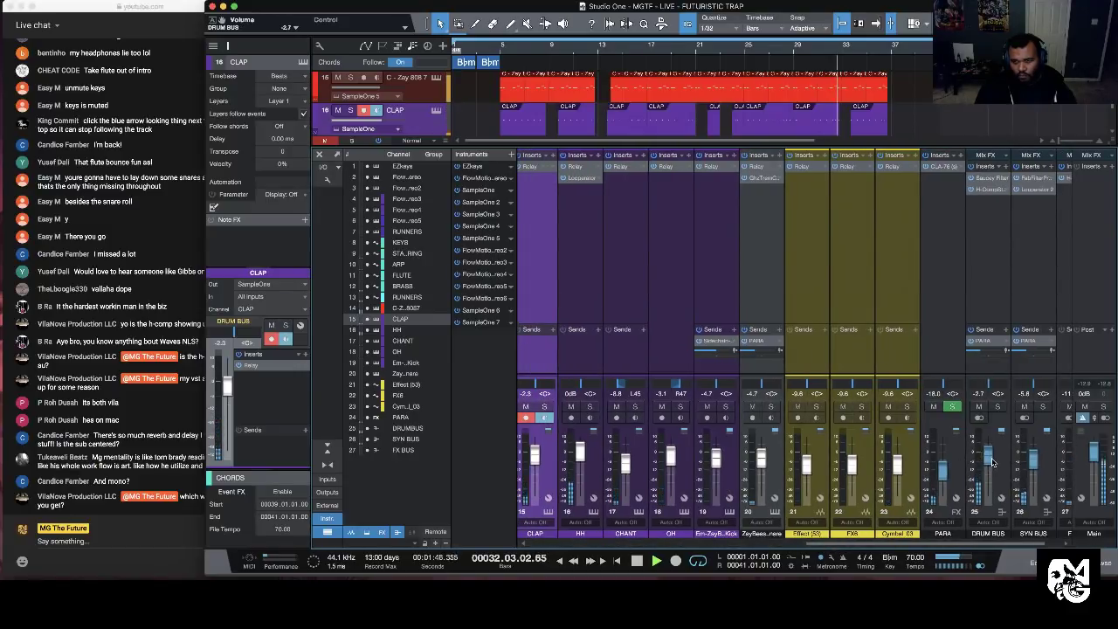
drag(1001, 543, 1014, 543)
drag(1000, 479, 1002, 466)
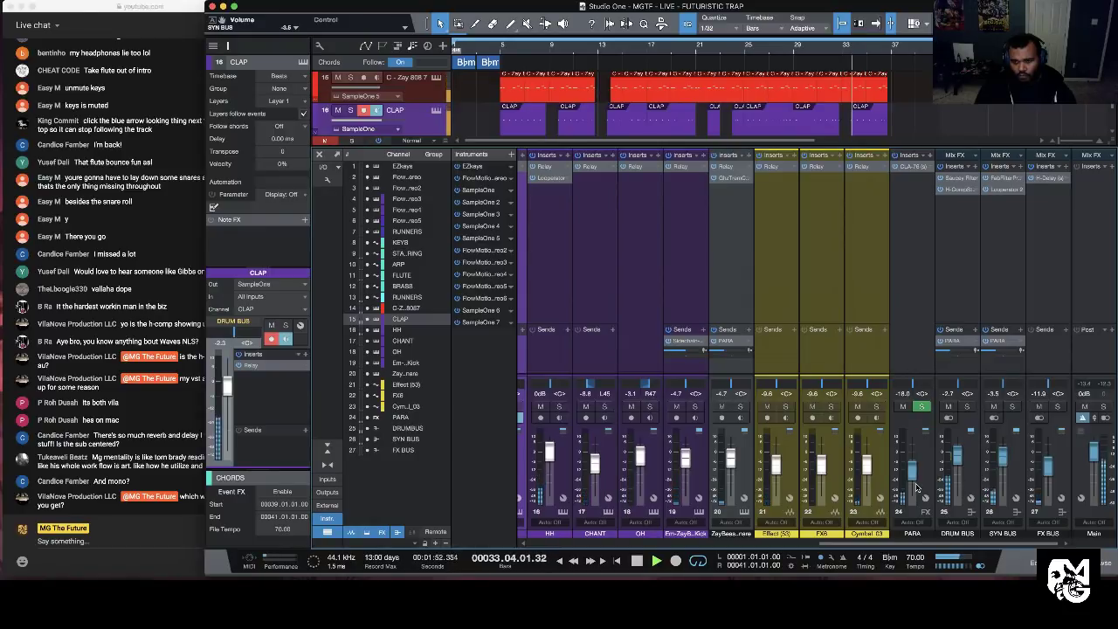
Step: Set the bus send to PARA to -16.3 dB, raise the PARA channel to -14.1 dB, and stop playback
click(996, 354)
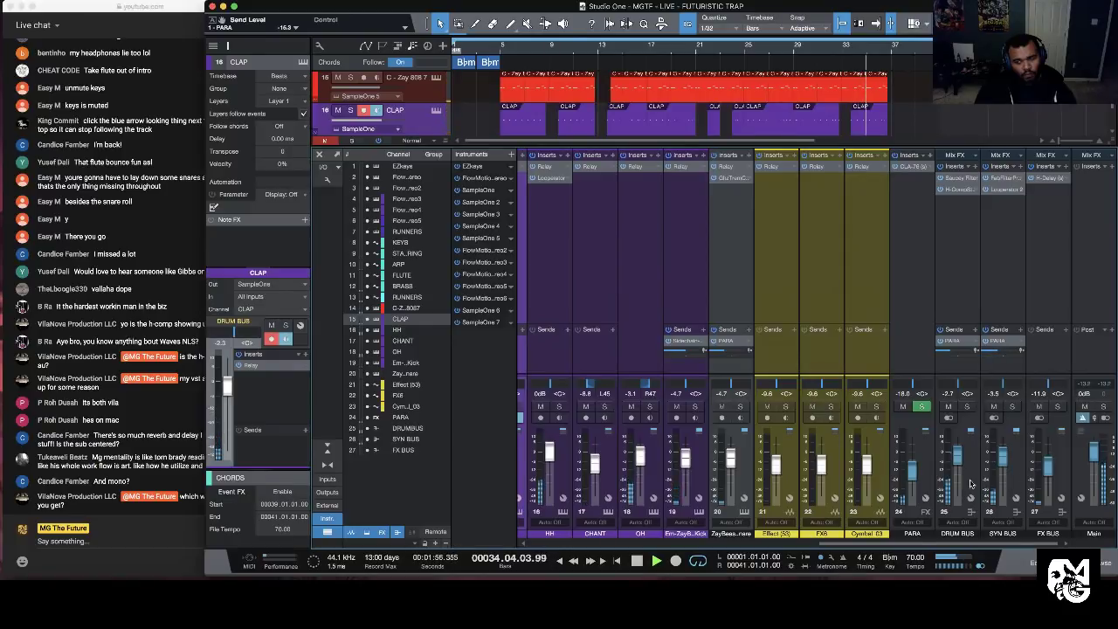
drag(911, 480, 911, 471)
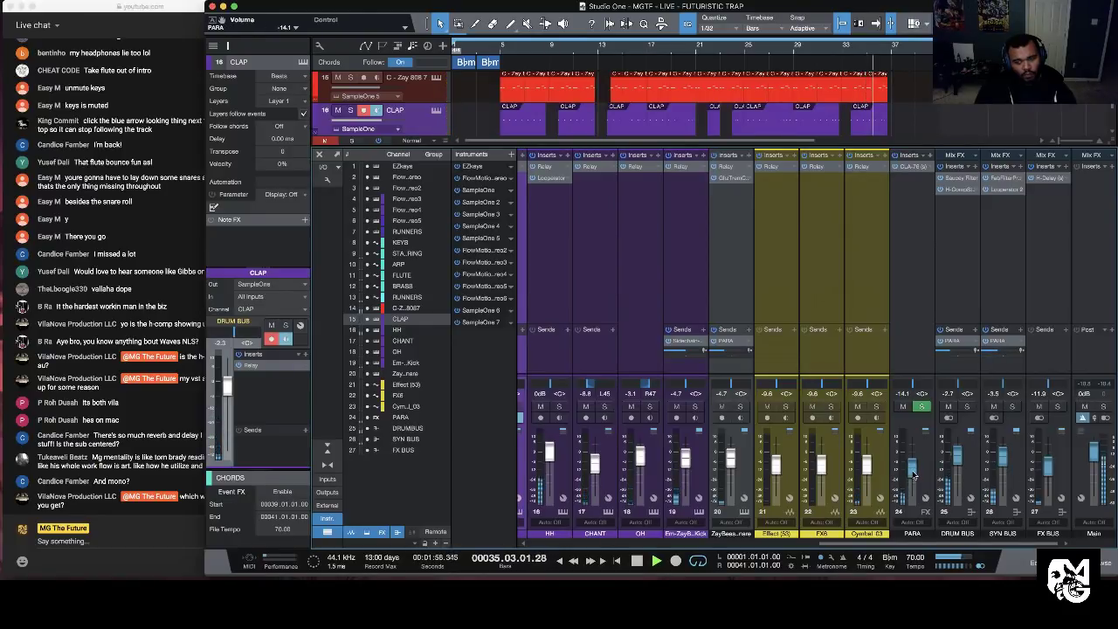
key(space)
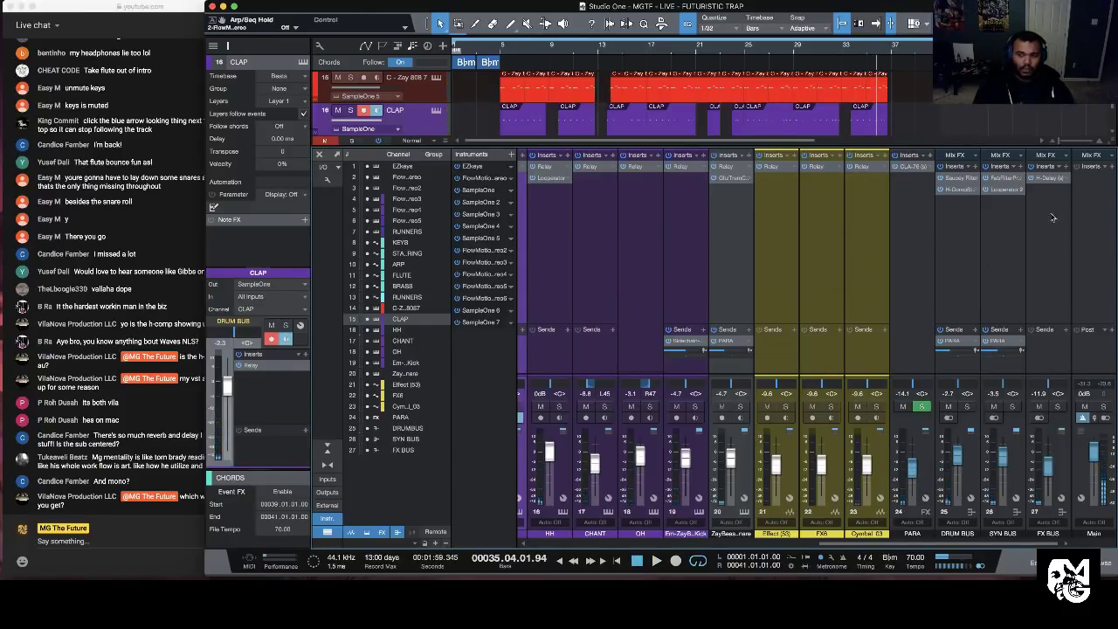
Step: Find and insert the L2 Stereo limiter on the Main channel and set its output ceiling to -1.0 dB
click(1108, 166)
click(1044, 196)
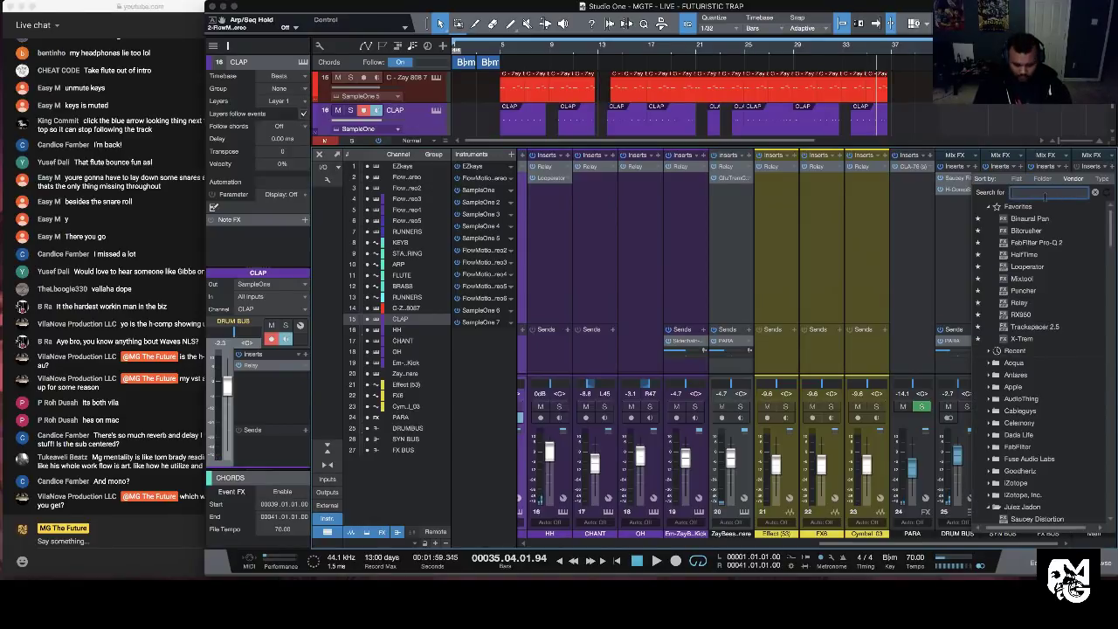
text(l2)
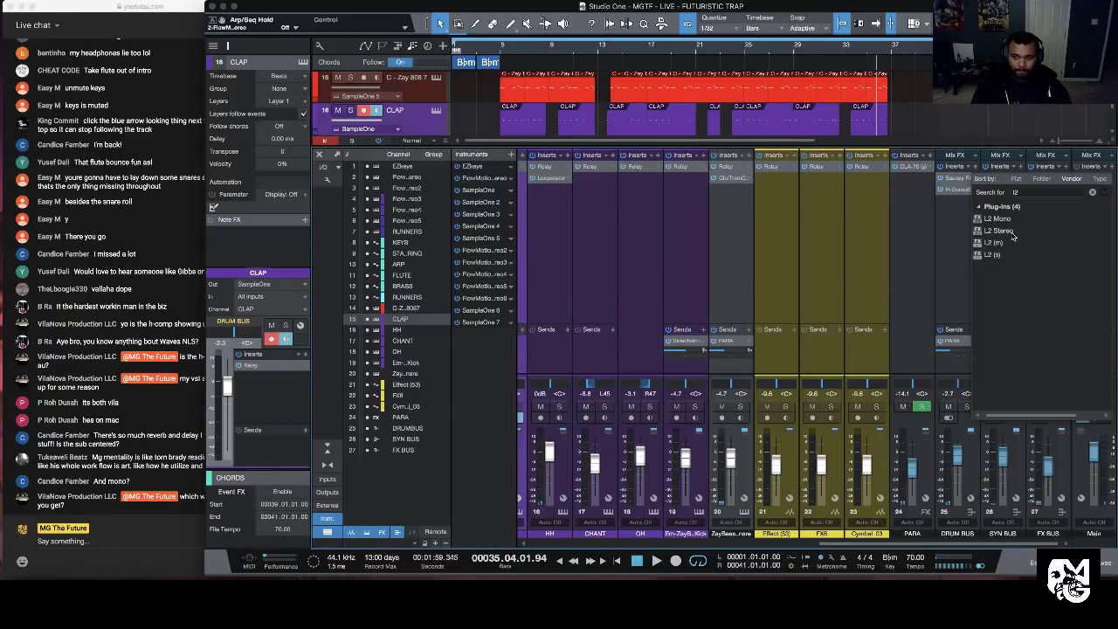
click(1015, 232)
double_click(1038, 231)
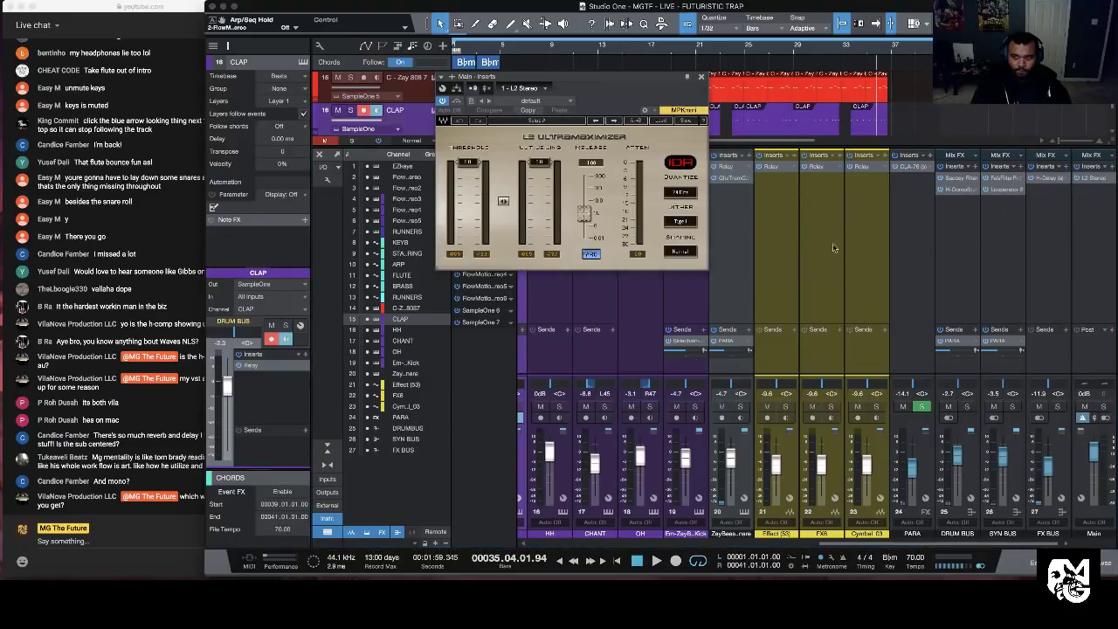
drag(535, 162, 537, 167)
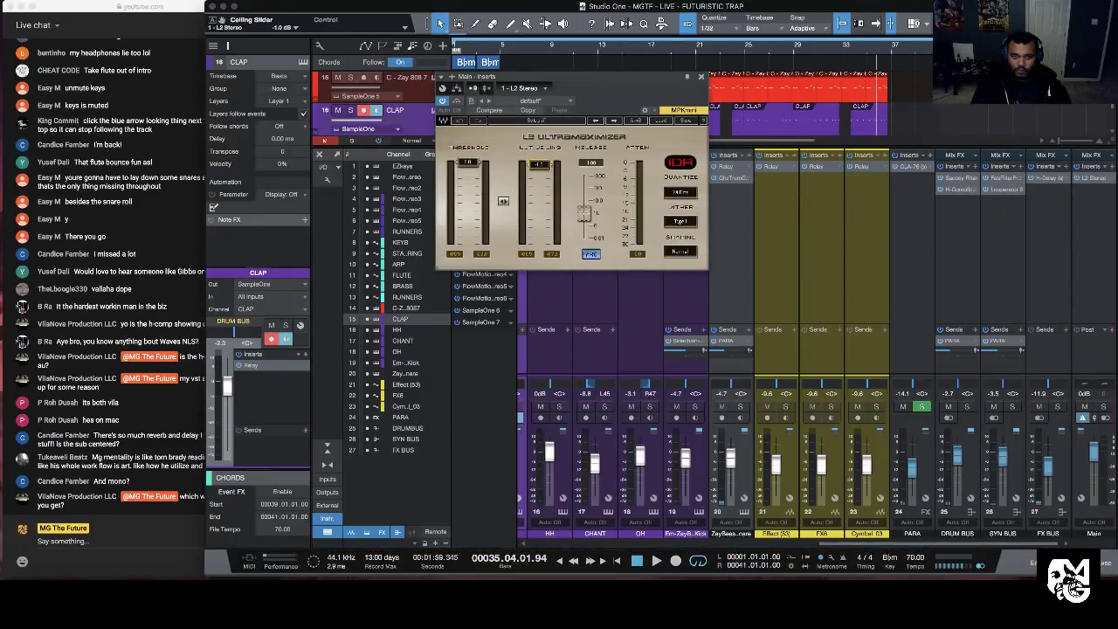
click(699, 78)
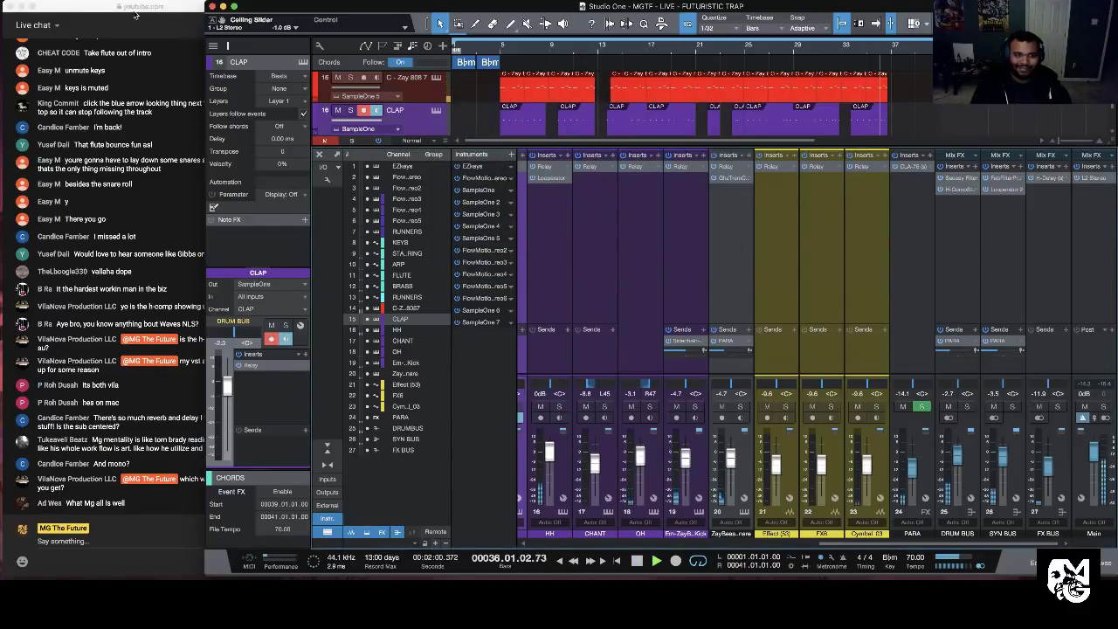
Step: Export the loop range again to the Desktop as MGTF - WAVES FM TRAP, a 16-bit, 44.1 kHz Wave file
click(85, 2)
mouse_move(138, 2)
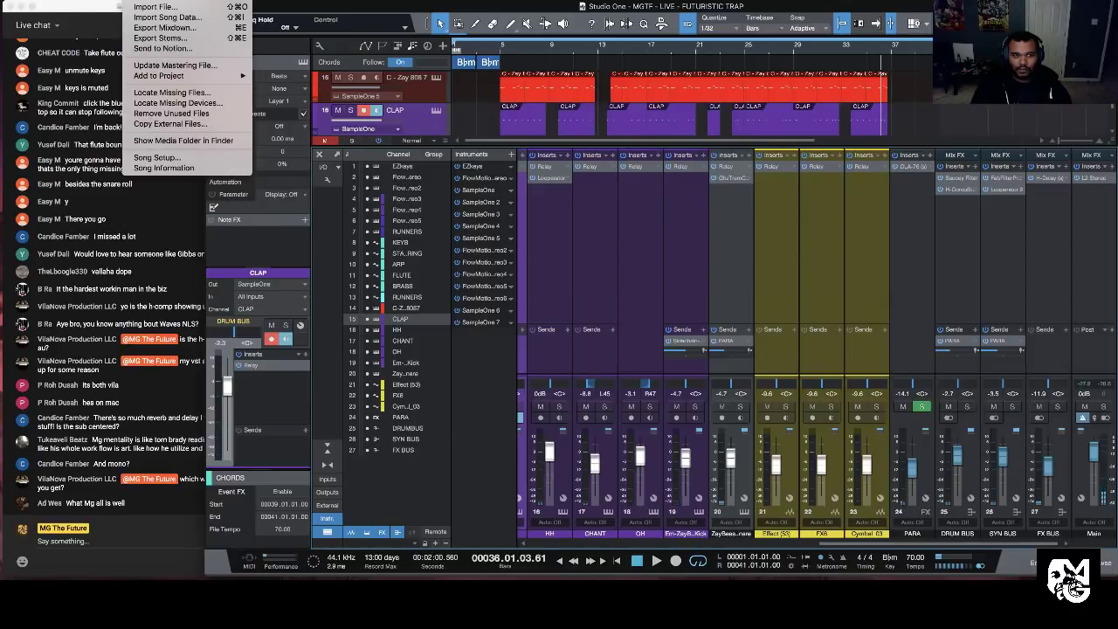
click(164, 27)
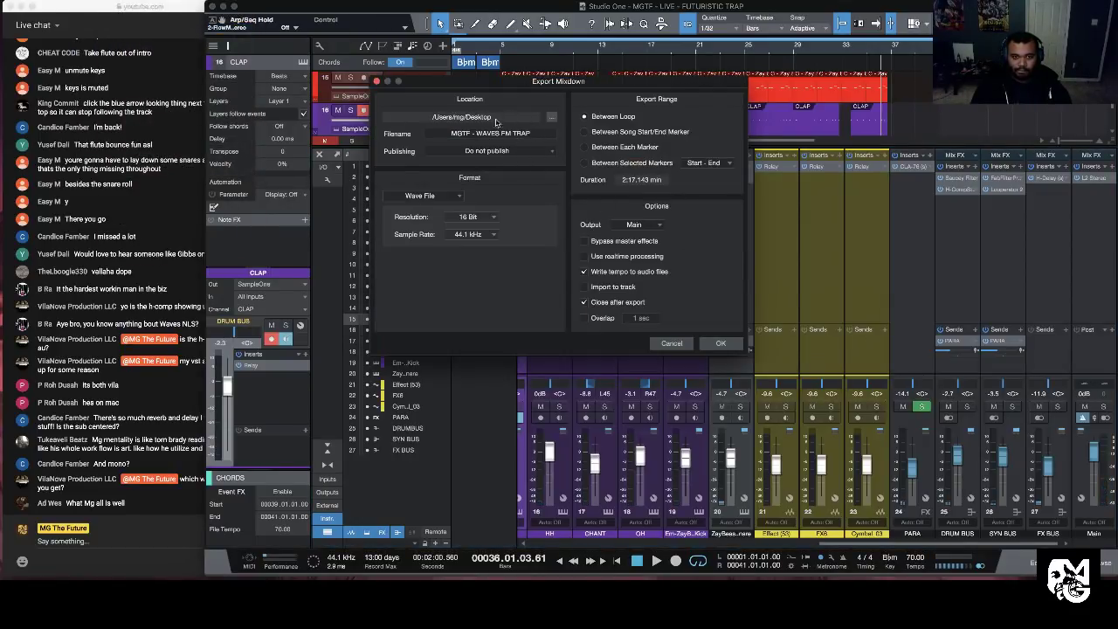
click(720, 343)
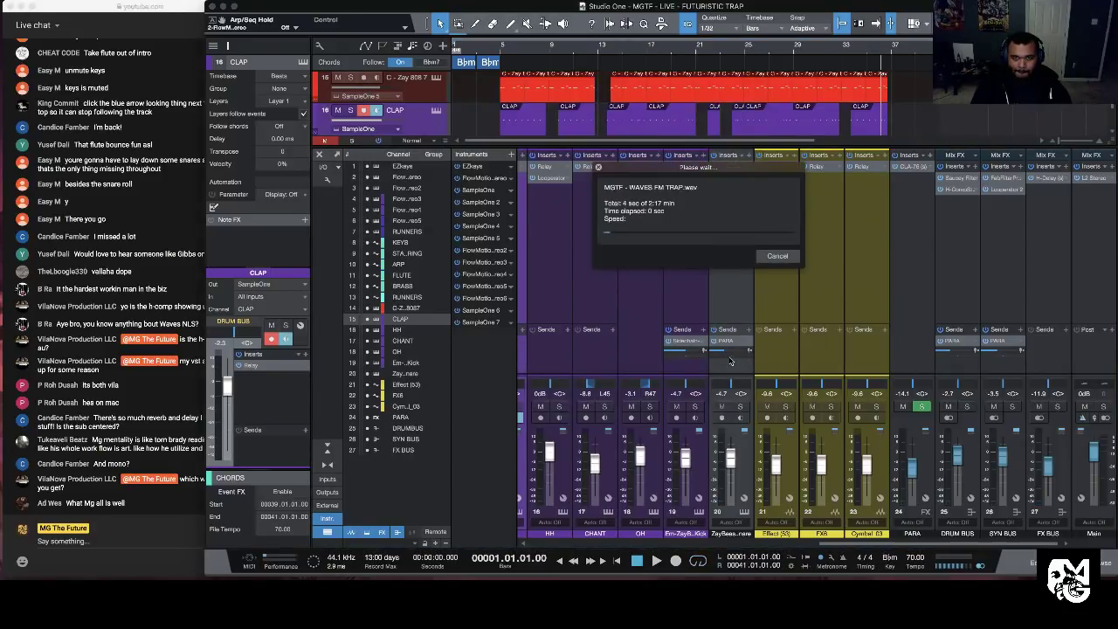
Step: Send a short greeting to the newly arrived viewer in the YouTube live chat
click(138, 540)
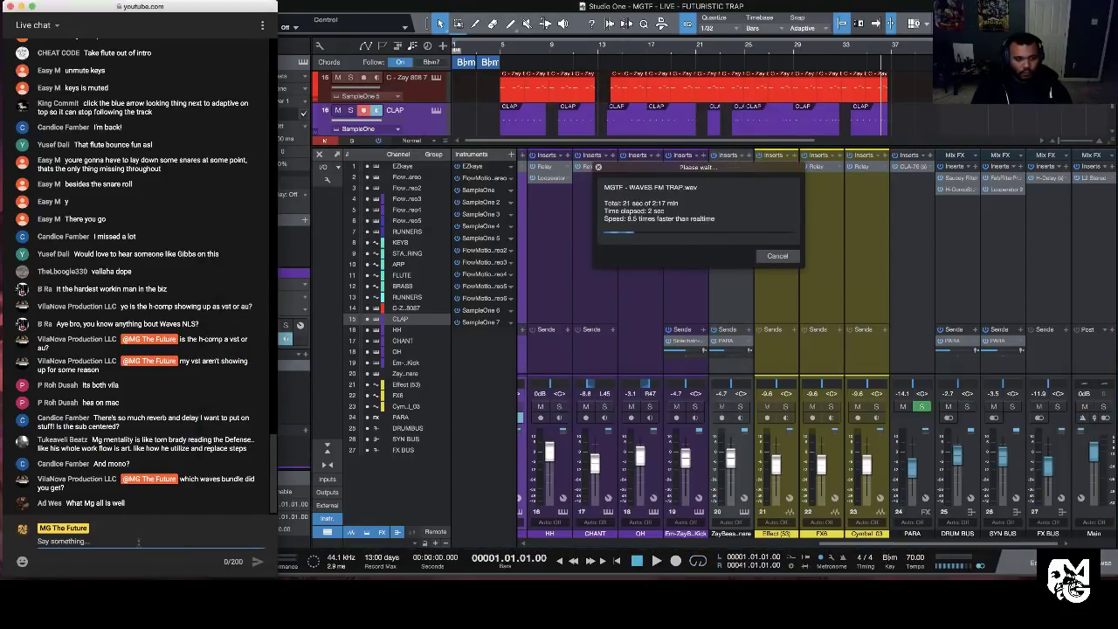
text(Hi Ad Wes)
key(Return)
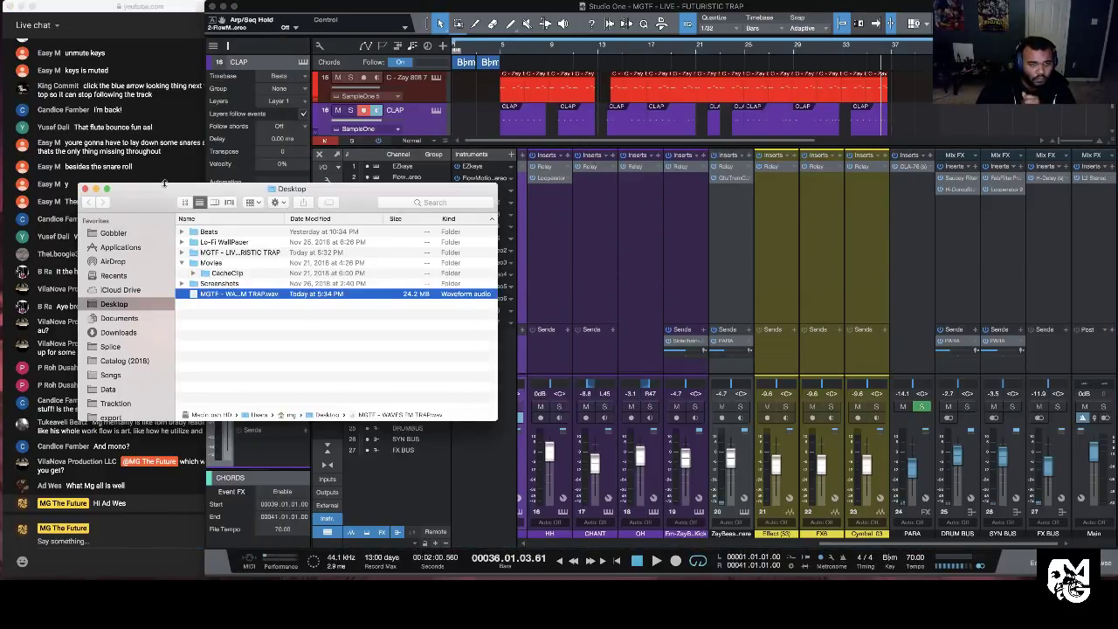
Step: Close the Finder window showing the exported mixdown and quit Studio One
click(84, 188)
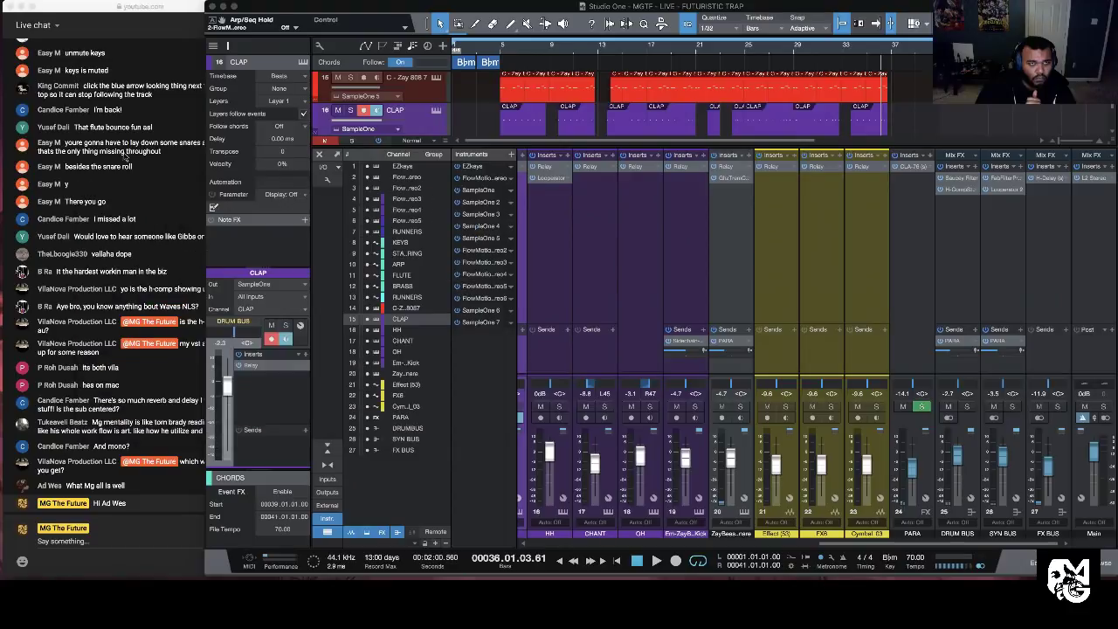
click(148, 2)
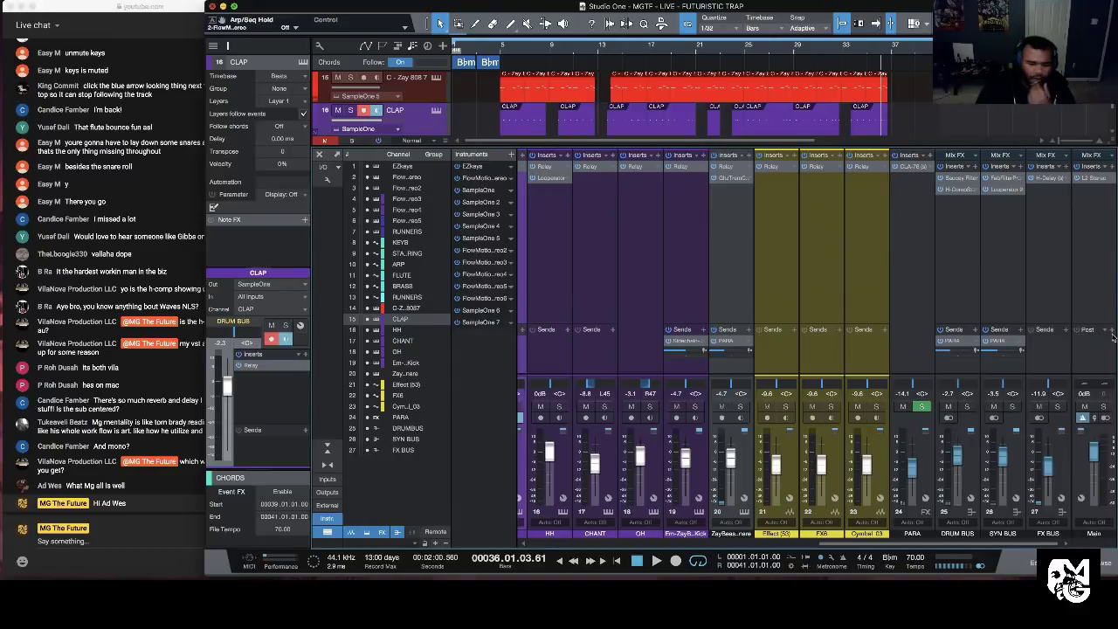
key(super+q)
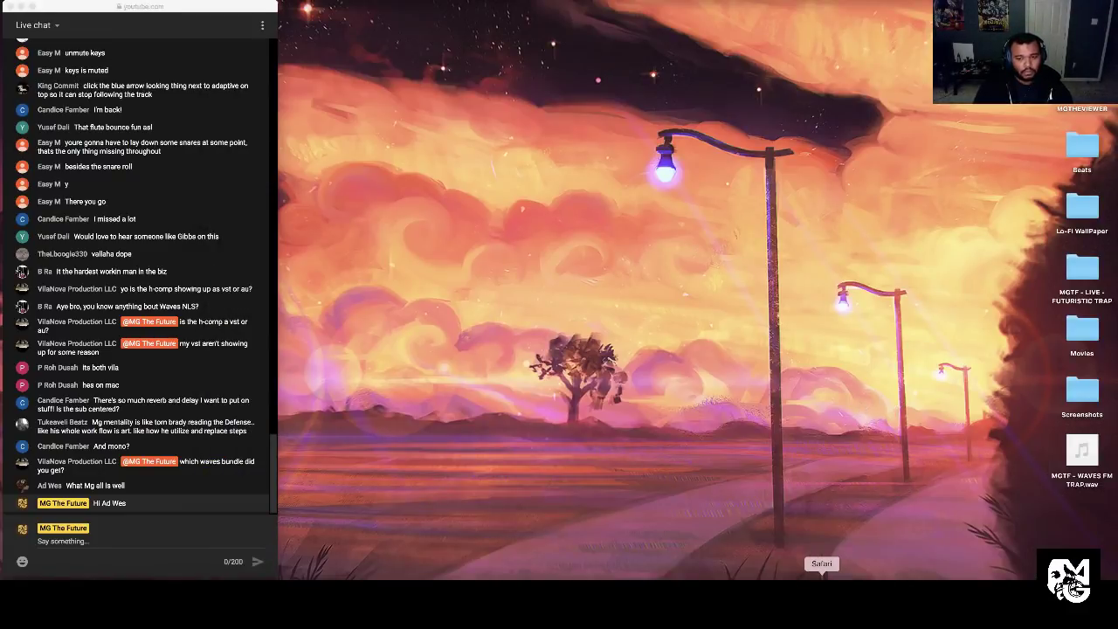
Step: Switch to Safari, open emastered.com in a new tab, and upload MGTF - WAVES FM TRAP.wav from the desktop for mastering
click(822, 595)
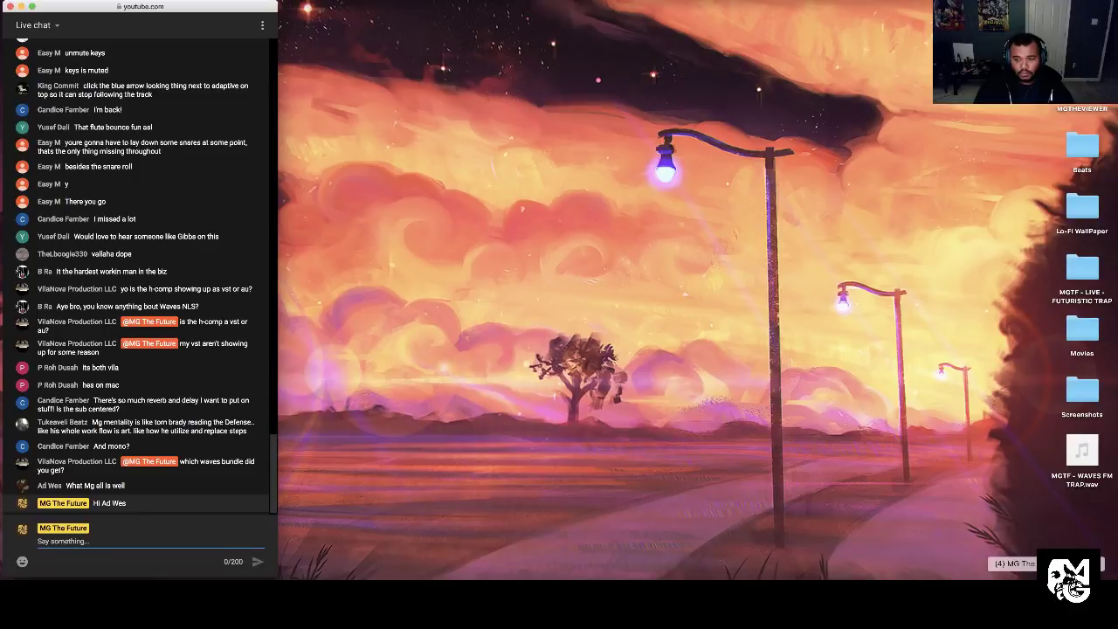
click(1012, 595)
key(super+t)
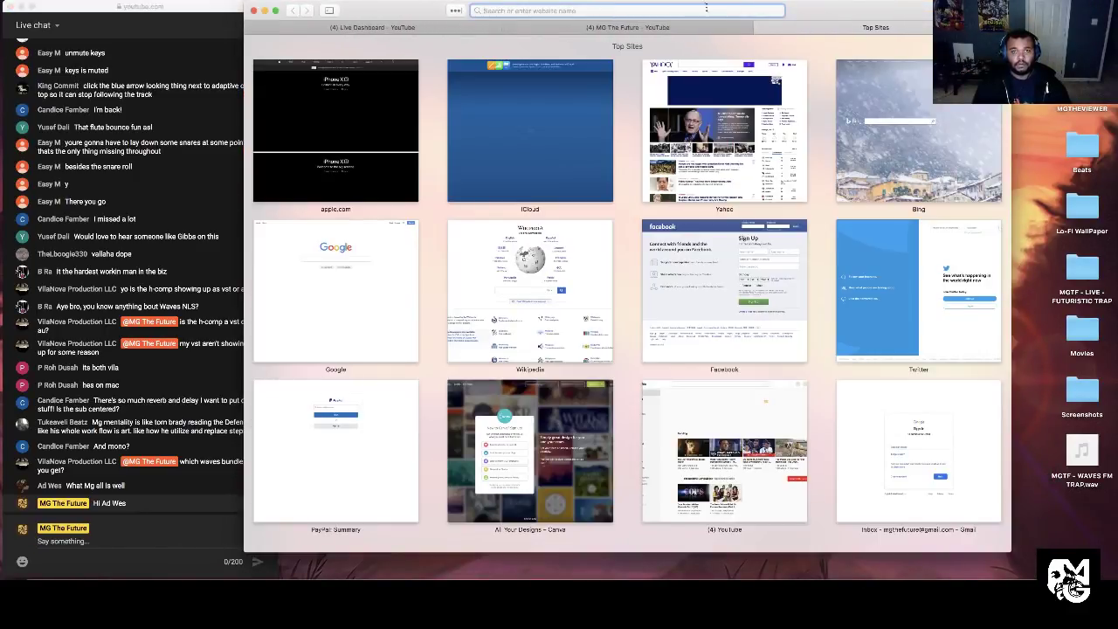
text(emastered.com)
key(Return)
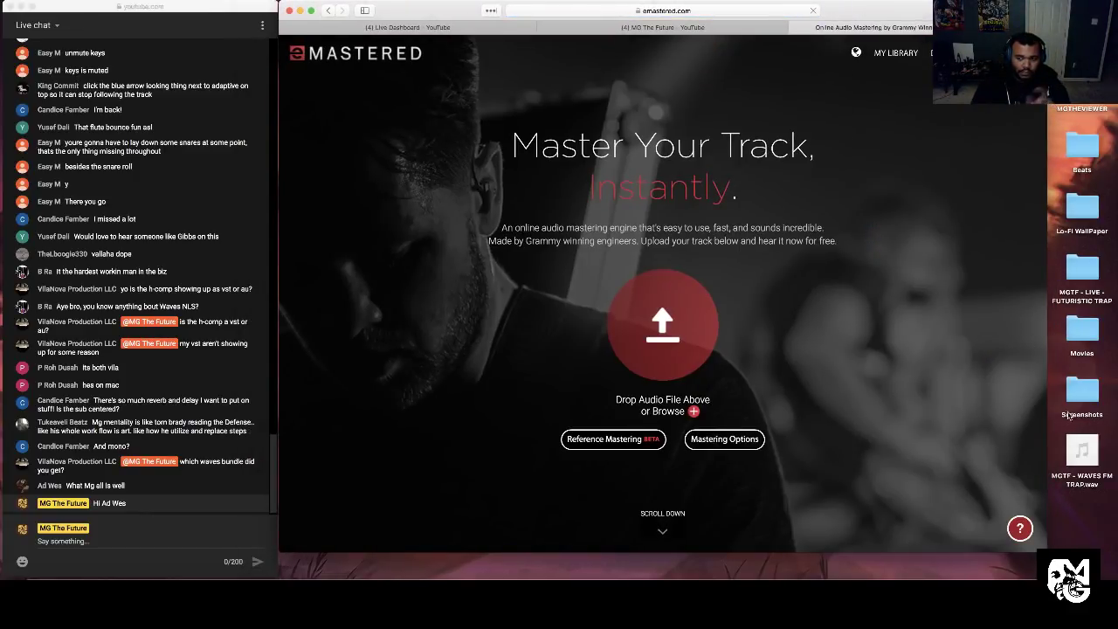
drag(1081, 450, 688, 355)
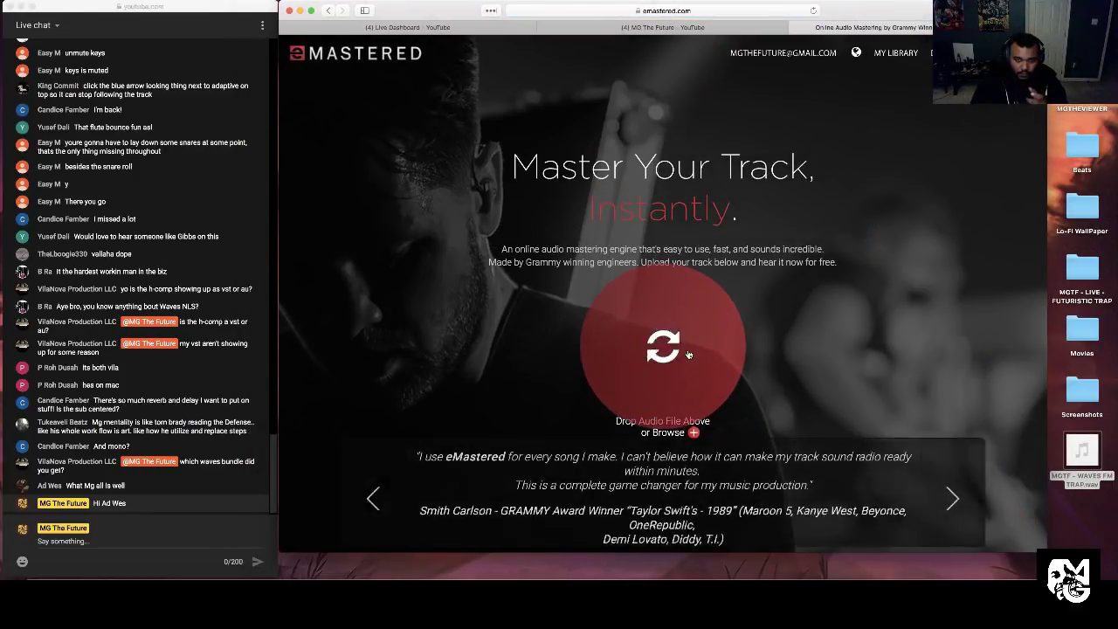
Step: Read through the viewers' comments and plug-in questions in the YouTube live chat while the track is mastered
click(192, 388)
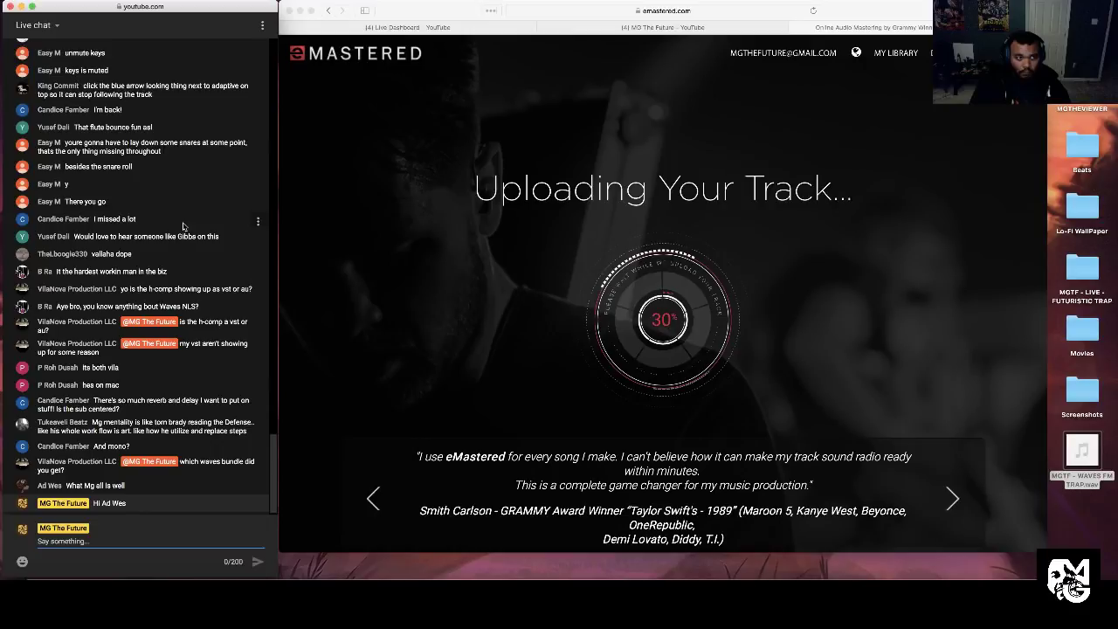
scroll(183, 226, up, 1)
drag(161, 138, 80, 128)
scroll(172, 178, down, 1)
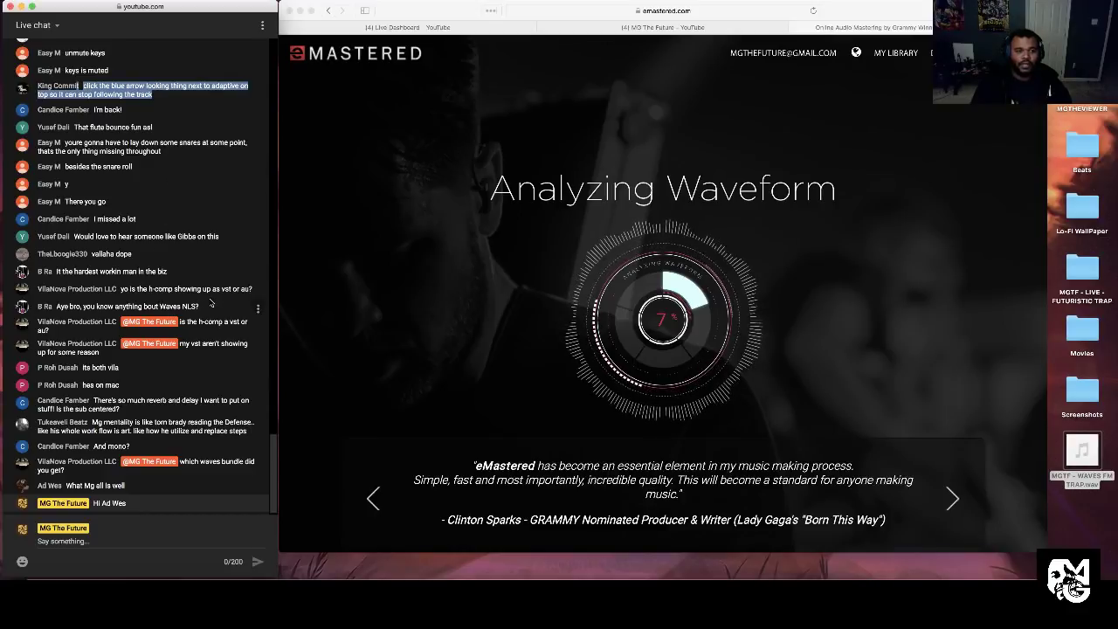
drag(160, 307, 199, 306)
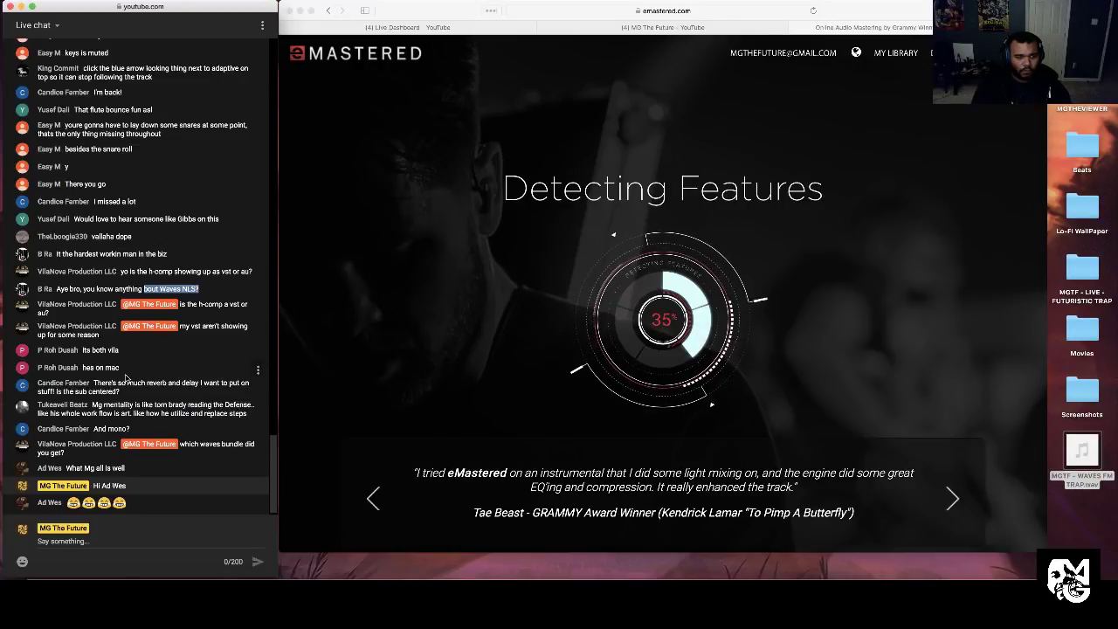
mouse_move(119, 368)
mouse_down()
mouse_move(38, 367)
mouse_move(82, 350)
mouse_move(105, 368)
mouse_up()
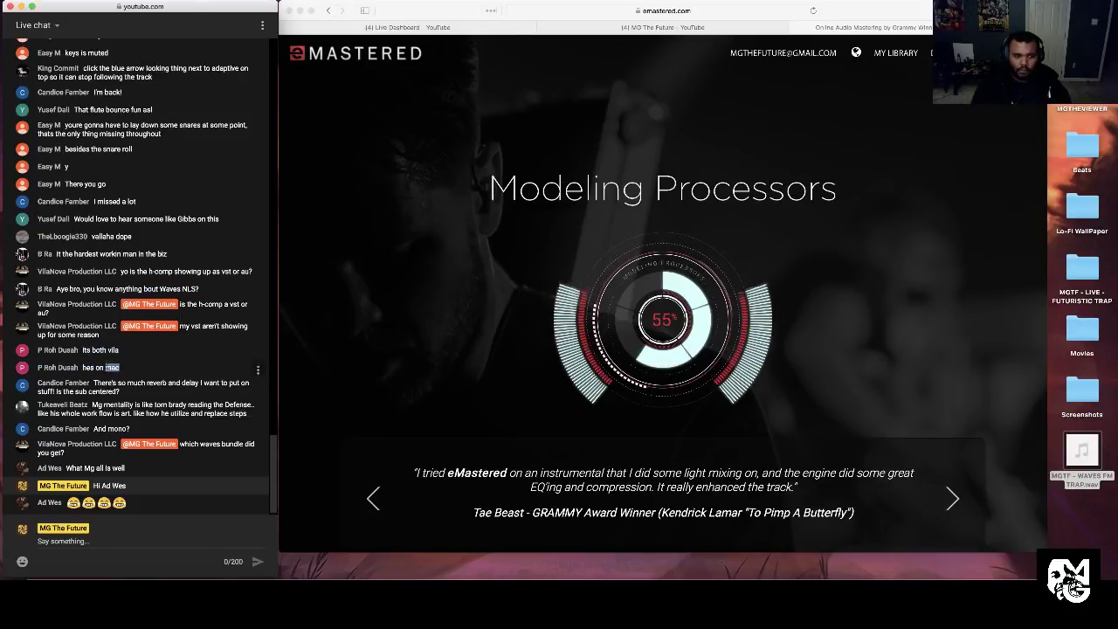
click(138, 367)
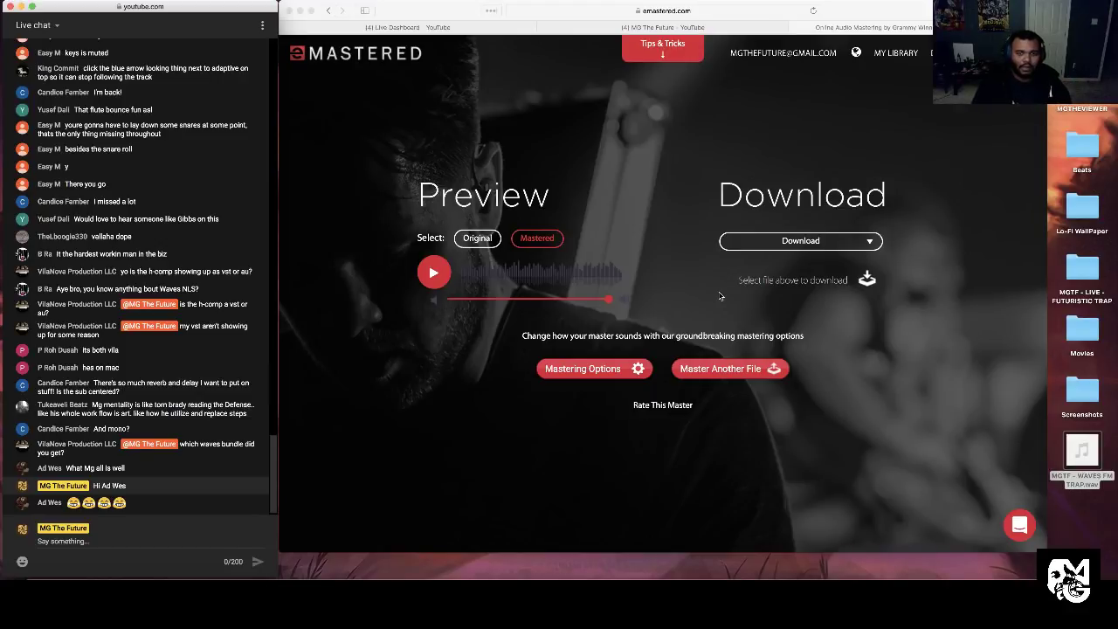
drag(133, 454, 181, 348)
click(213, 335)
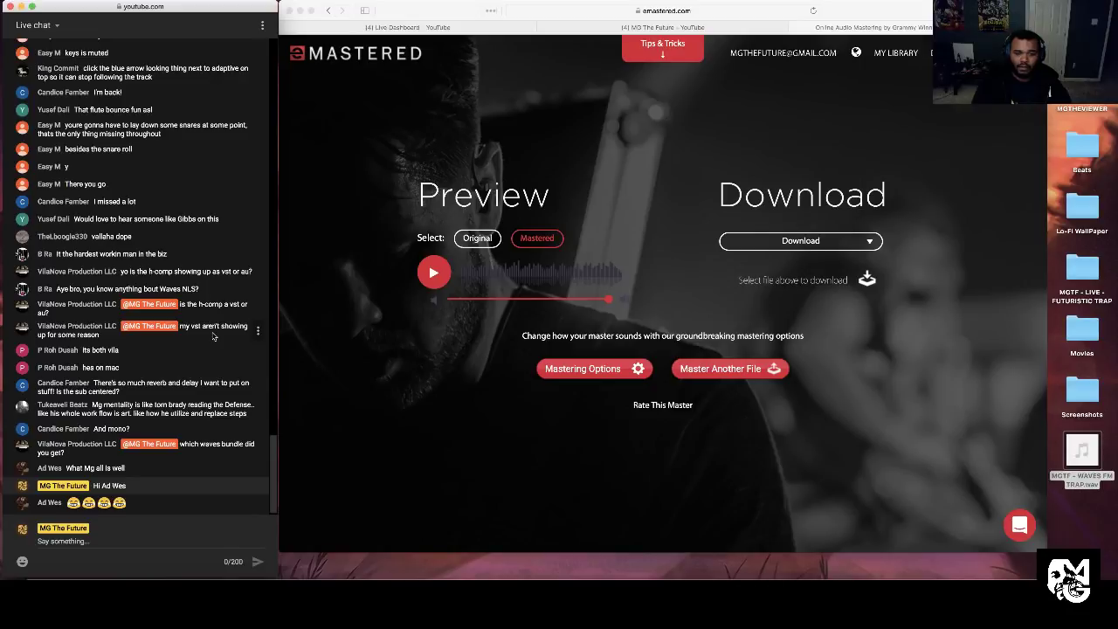